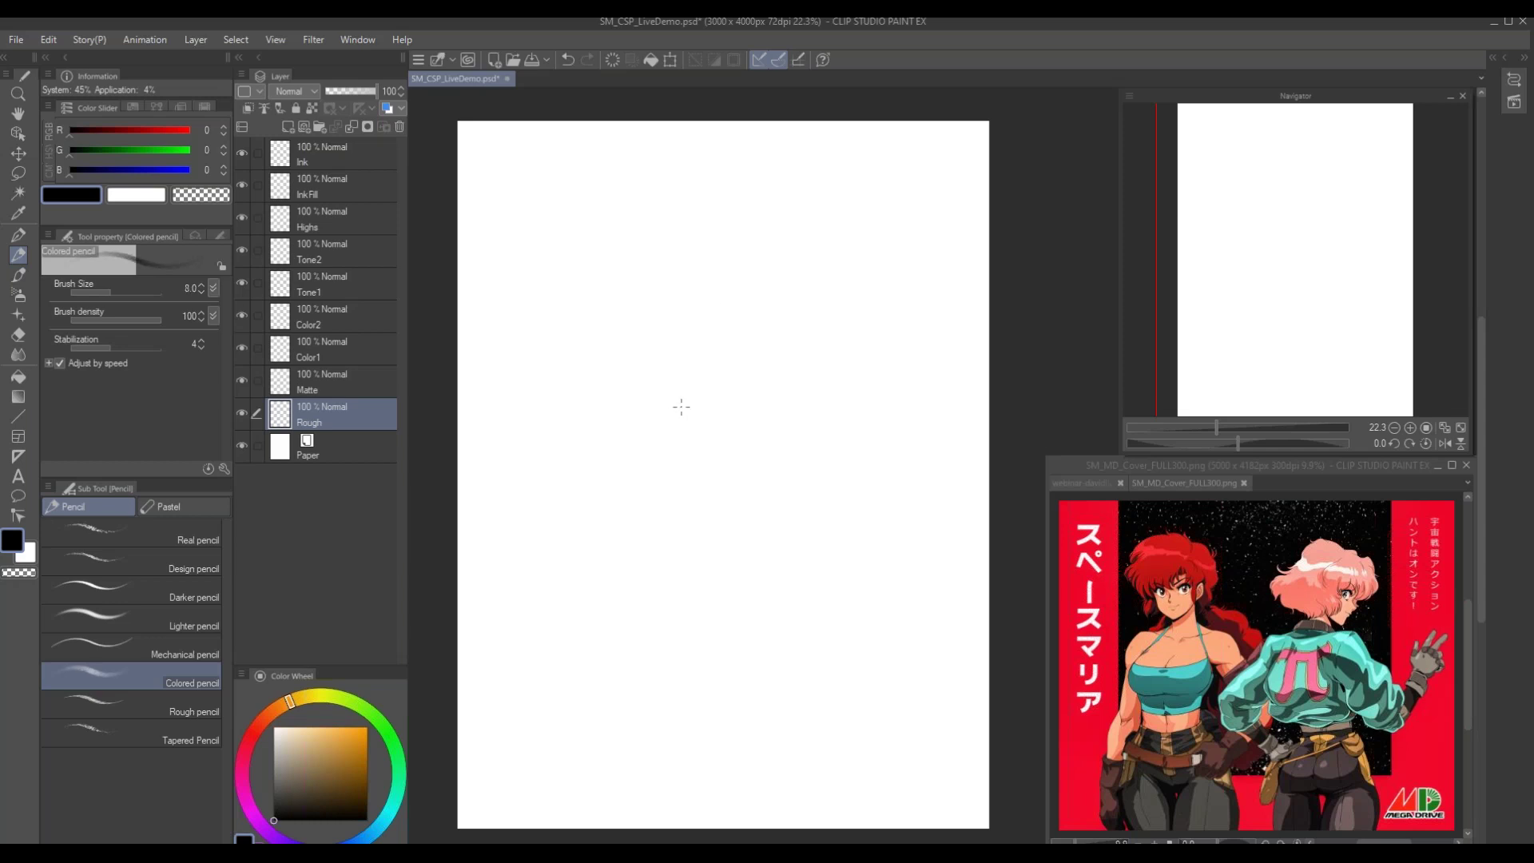
Set the Colored pencil's brush size to 15 for roughing on the Rough layer
drag(644, 439, 661, 450)
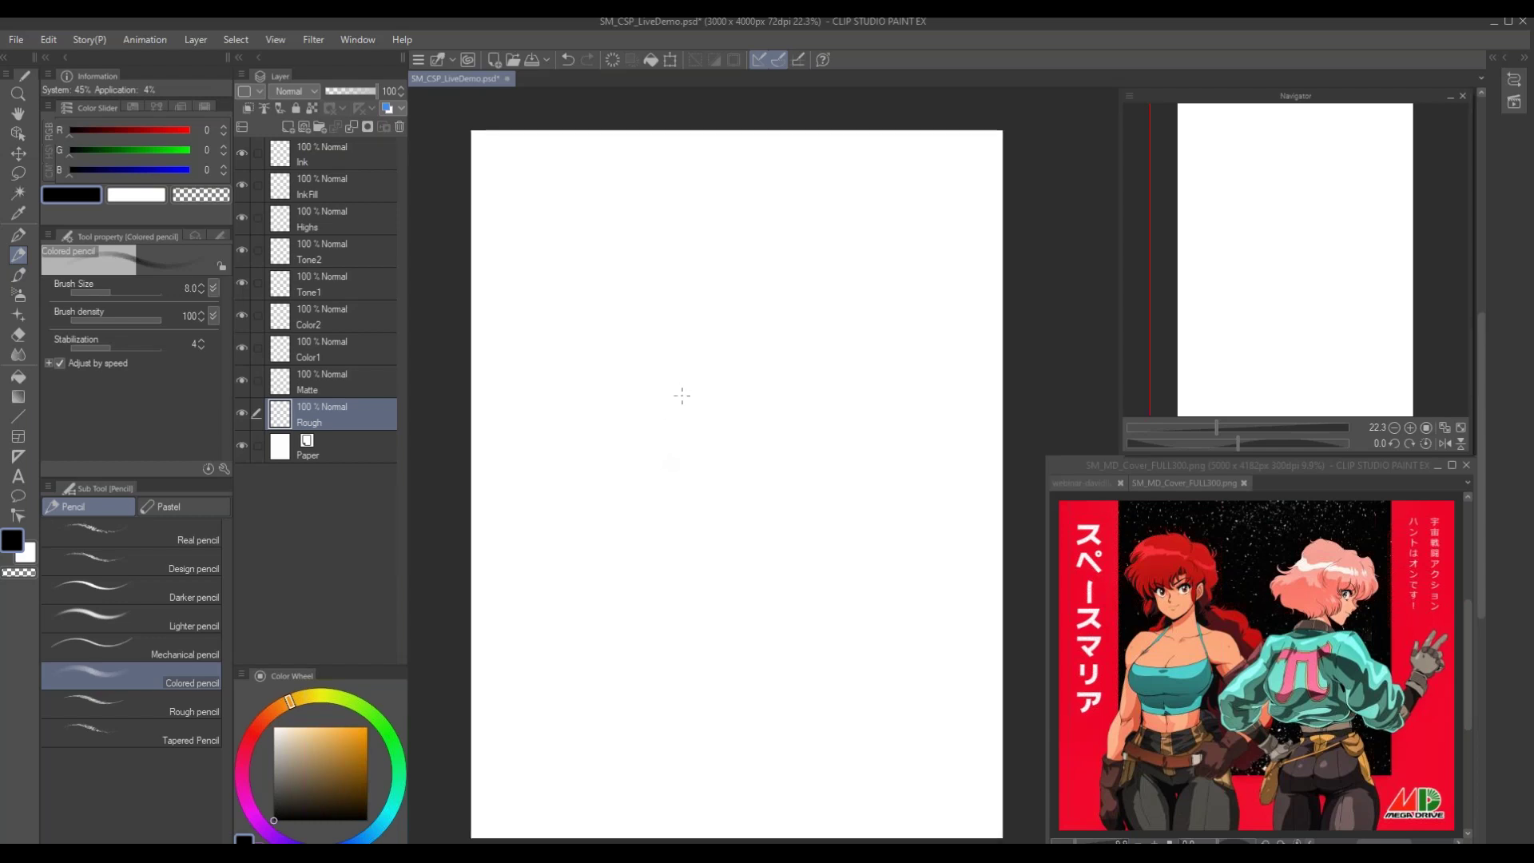
key(bracketright)
drag(714, 340, 710, 332)
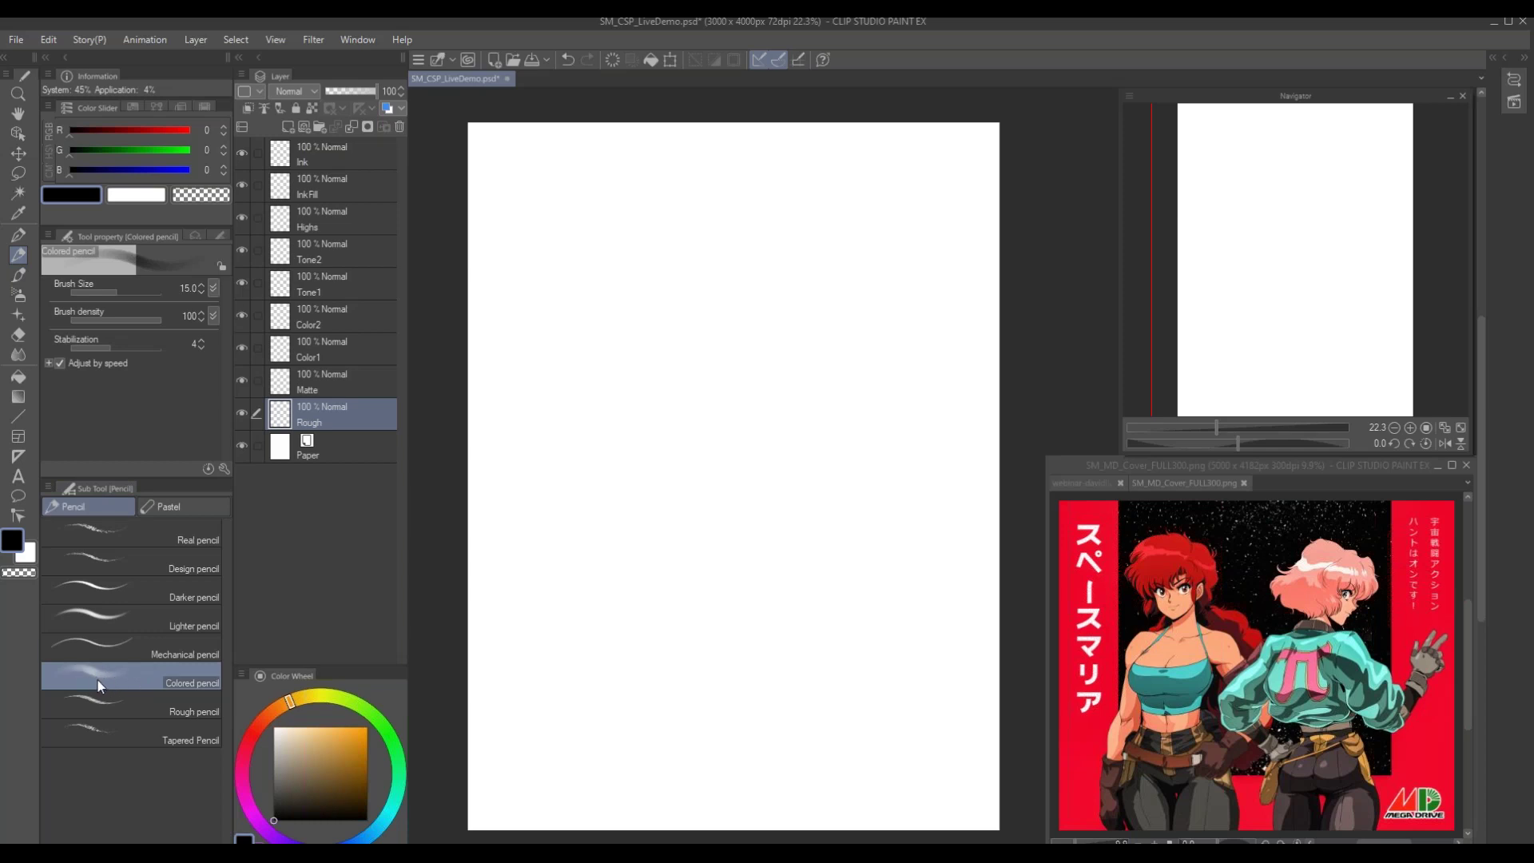
mouse_move(683, 381)
mouse_down()
mouse_move(735, 438)
mouse_move(728, 473)
mouse_move(768, 471)
mouse_move(784, 489)
mouse_up()
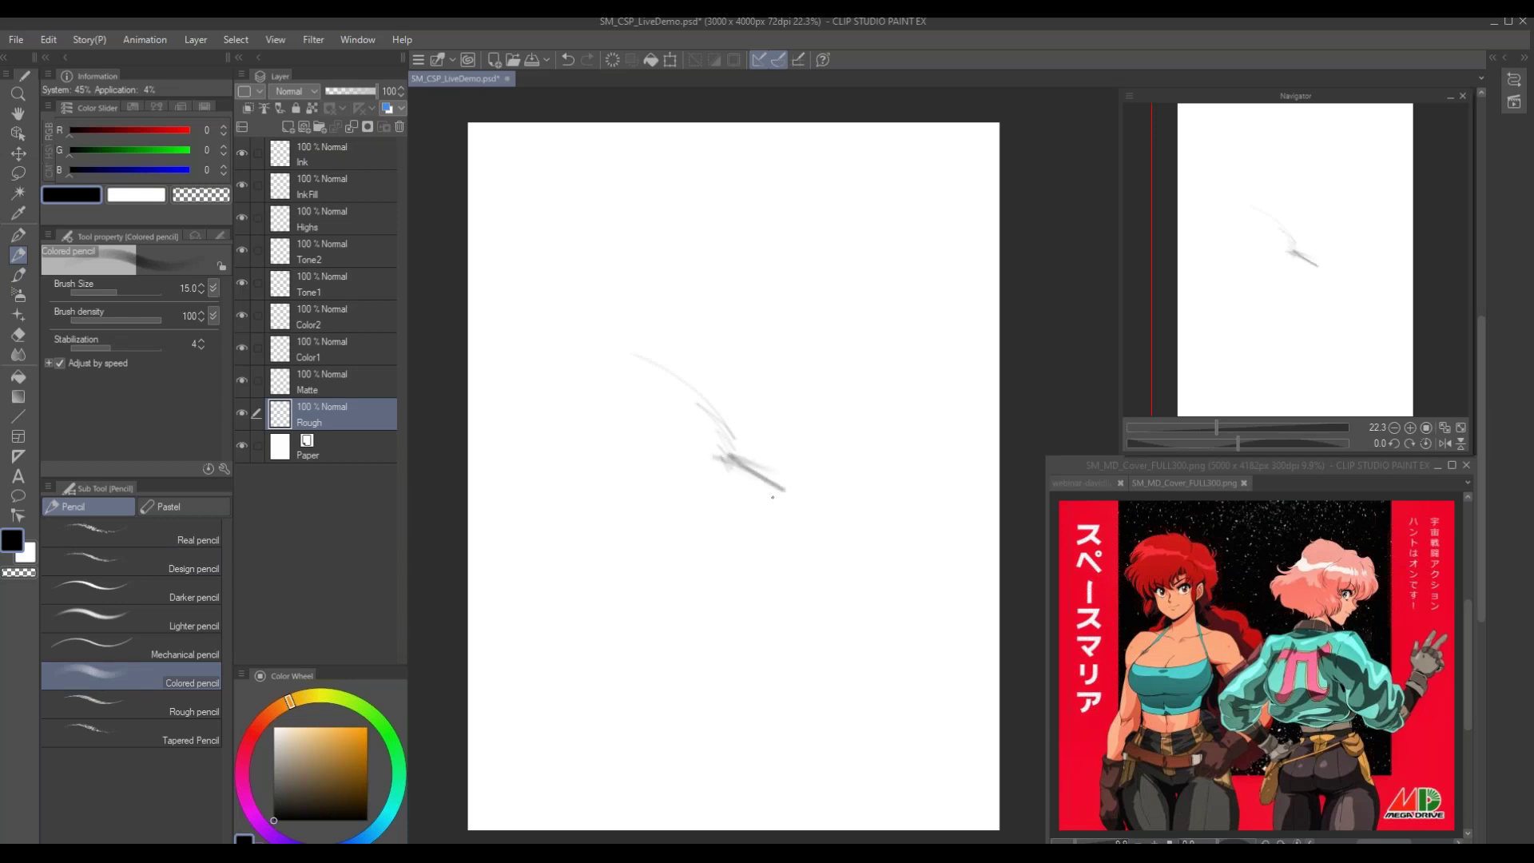
drag(710, 492, 772, 497)
key(ctrl+z)
key(ctrl+z)
key(ctrl+z)
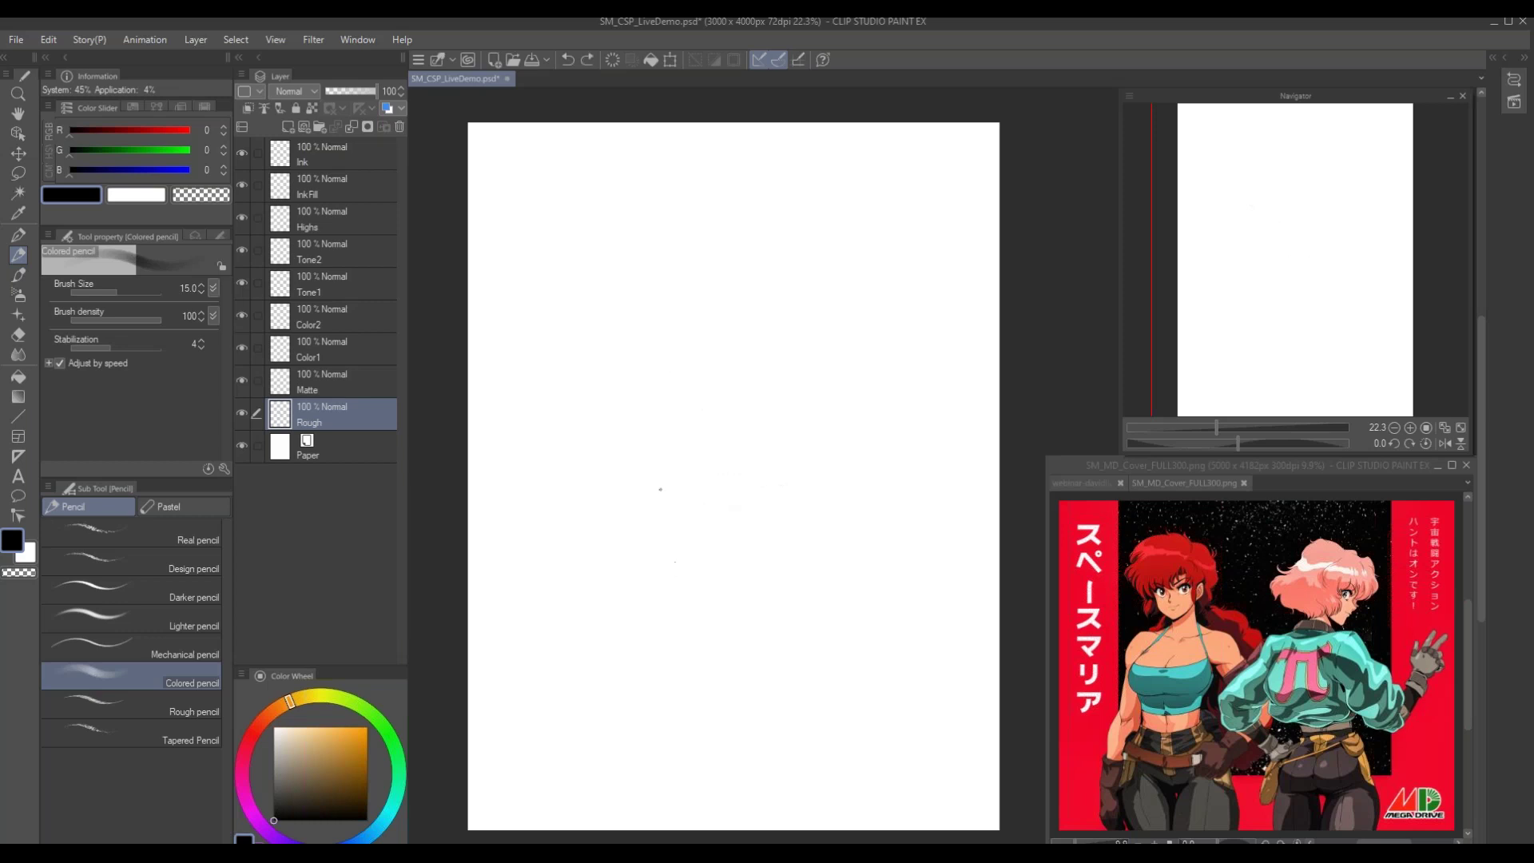
Sketch a light circle for the head in the upper middle of the page on the Rough layer
drag(721, 515, 736, 511)
scroll(722, 469, down, 1)
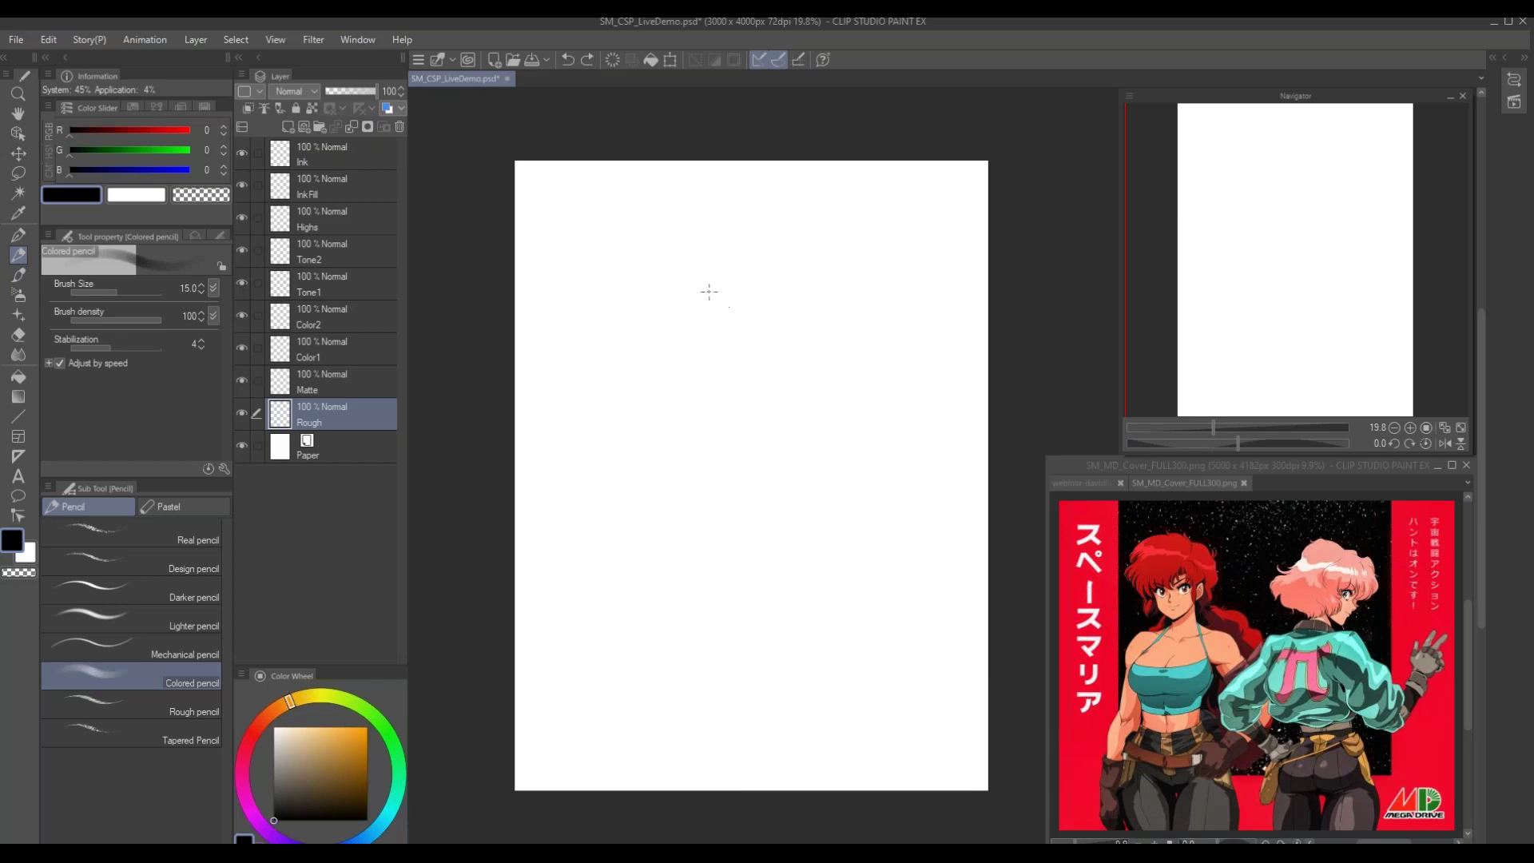
drag(693, 314, 673, 312)
drag(800, 307, 786, 373)
drag(701, 297, 786, 372)
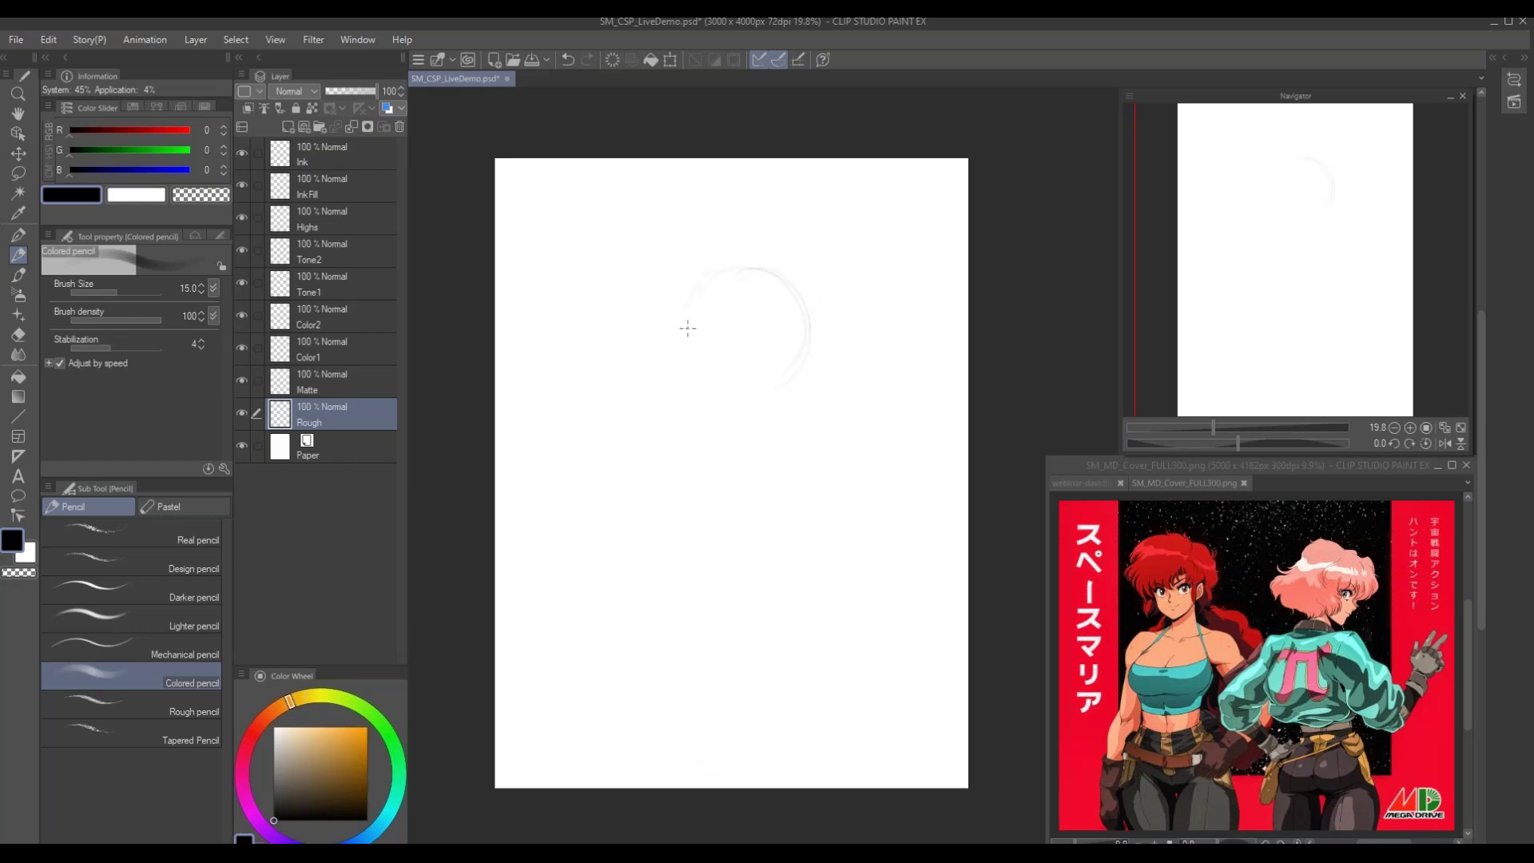
mouse_move(749, 267)
mouse_down()
mouse_move(779, 385)
mouse_move(682, 309)
mouse_move(681, 344)
mouse_move(719, 385)
mouse_up()
scroll(696, 372, up, 1)
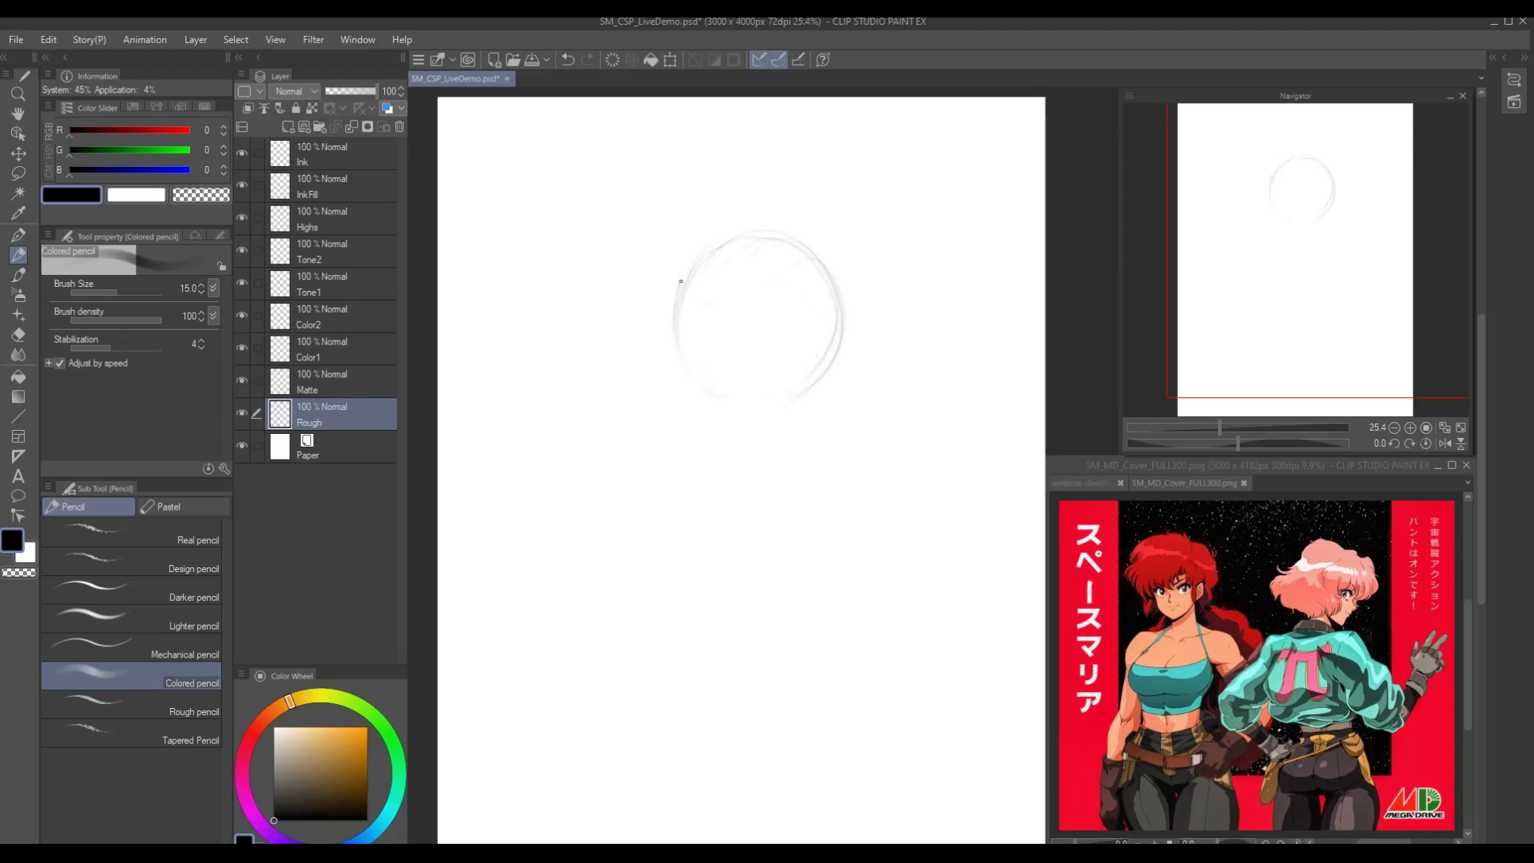
Sketch the sides of the face, tapering into the jaw and chin below the head circle
scroll(686, 320, up, 1)
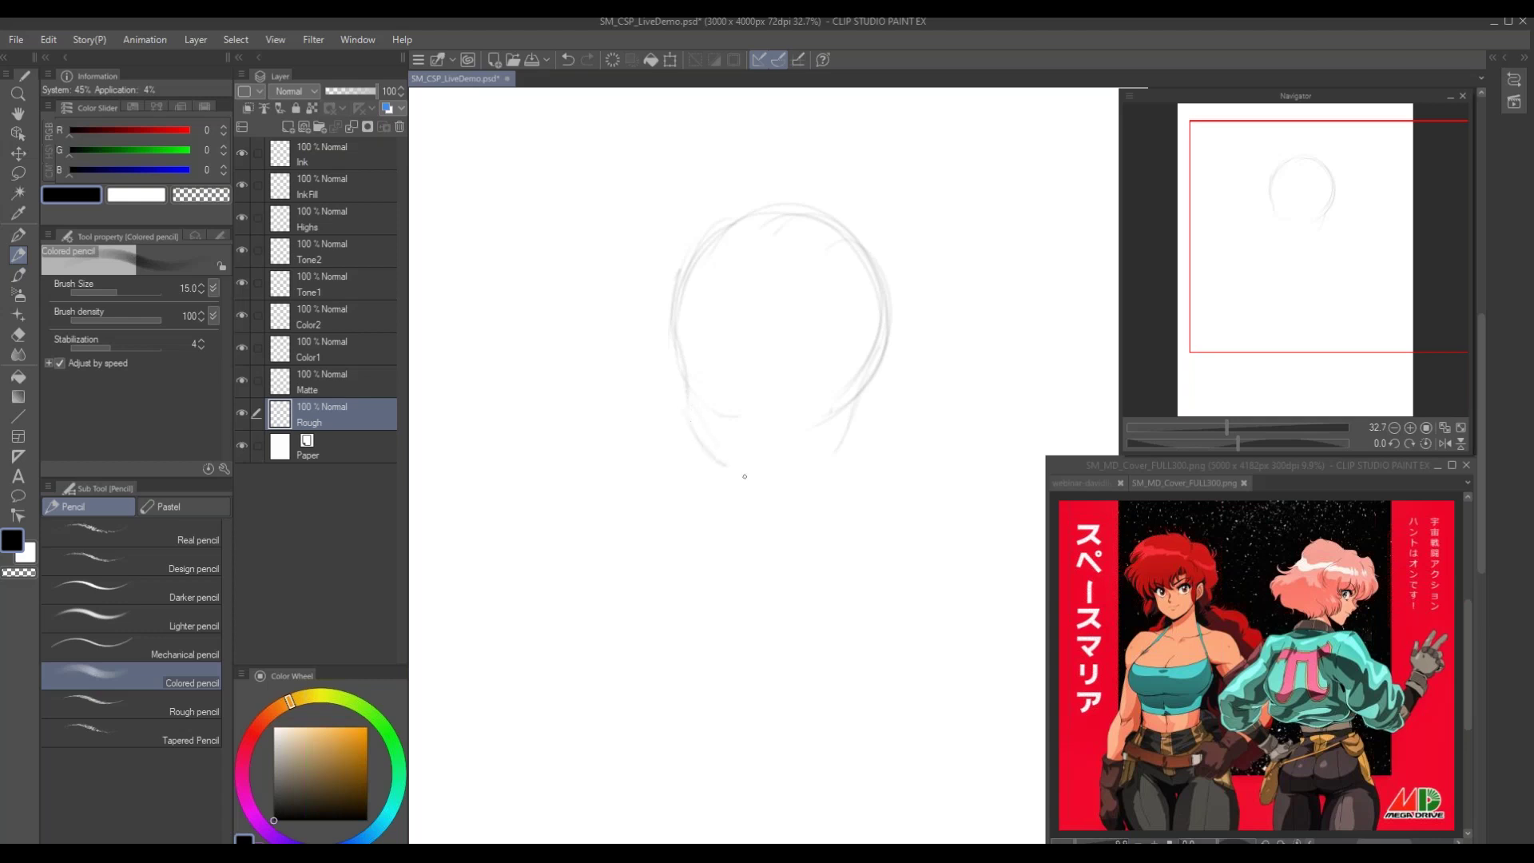
mouse_move(813, 454)
mouse_down()
mouse_move(769, 472)
mouse_move(842, 430)
mouse_move(759, 477)
mouse_up()
drag(684, 312, 689, 443)
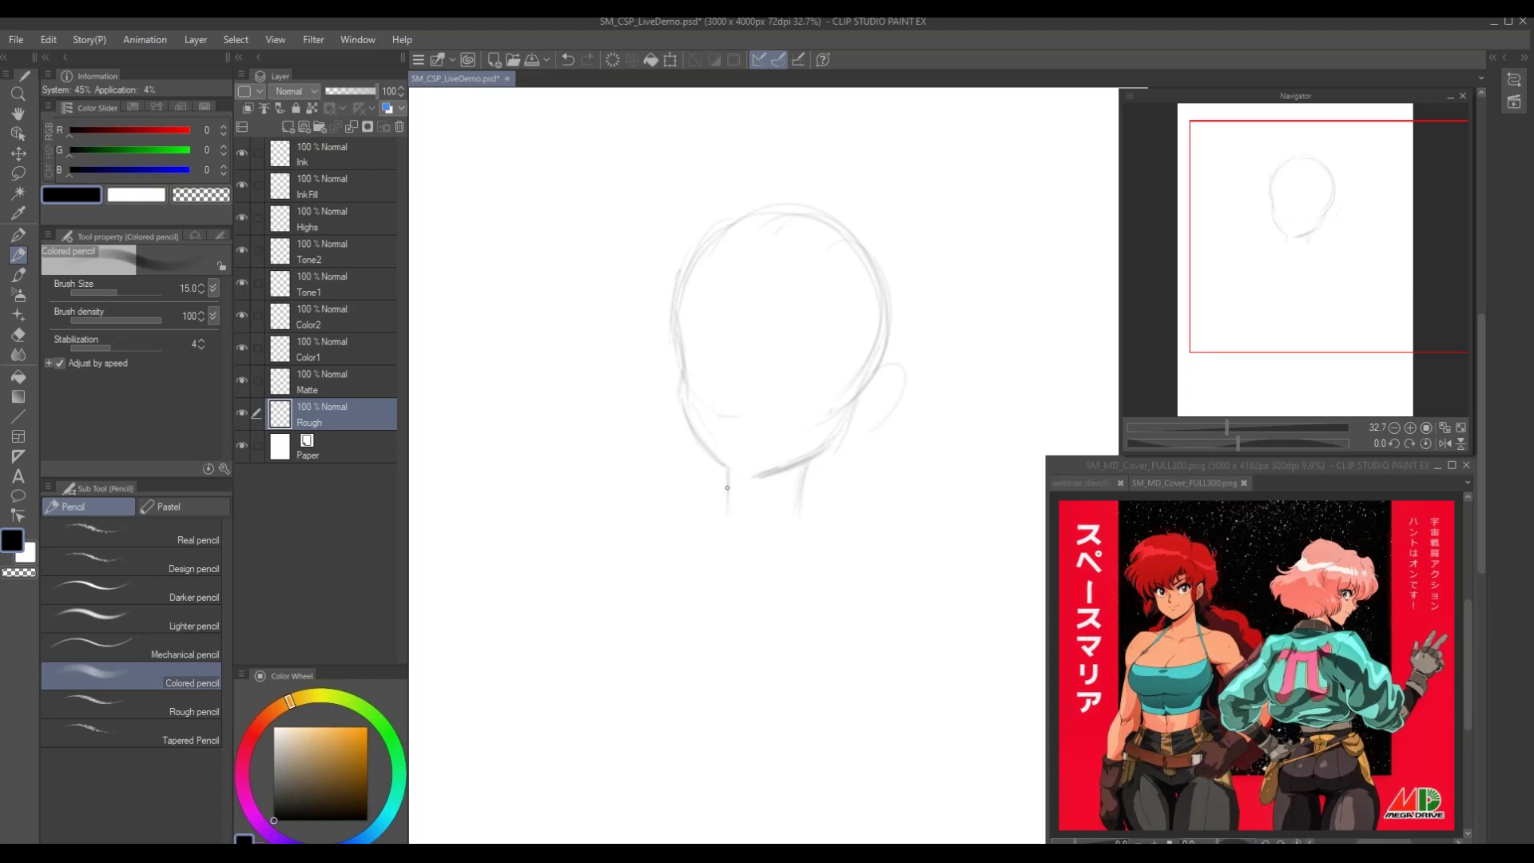
Sketch the neck below the jaw and extend curved shoulder lines out to both sides
drag(726, 474, 728, 517)
mouse_move(724, 466)
mouse_down()
mouse_move(765, 469)
mouse_move(858, 540)
mouse_up()
mouse_move(718, 514)
mouse_down()
mouse_move(683, 534)
mouse_move(710, 554)
mouse_up()
mouse_move(835, 544)
mouse_down()
mouse_move(979, 594)
mouse_move(949, 603)
mouse_up()
mouse_move(642, 409)
mouse_down()
mouse_move(664, 390)
mouse_move(692, 514)
mouse_move(732, 517)
mouse_up()
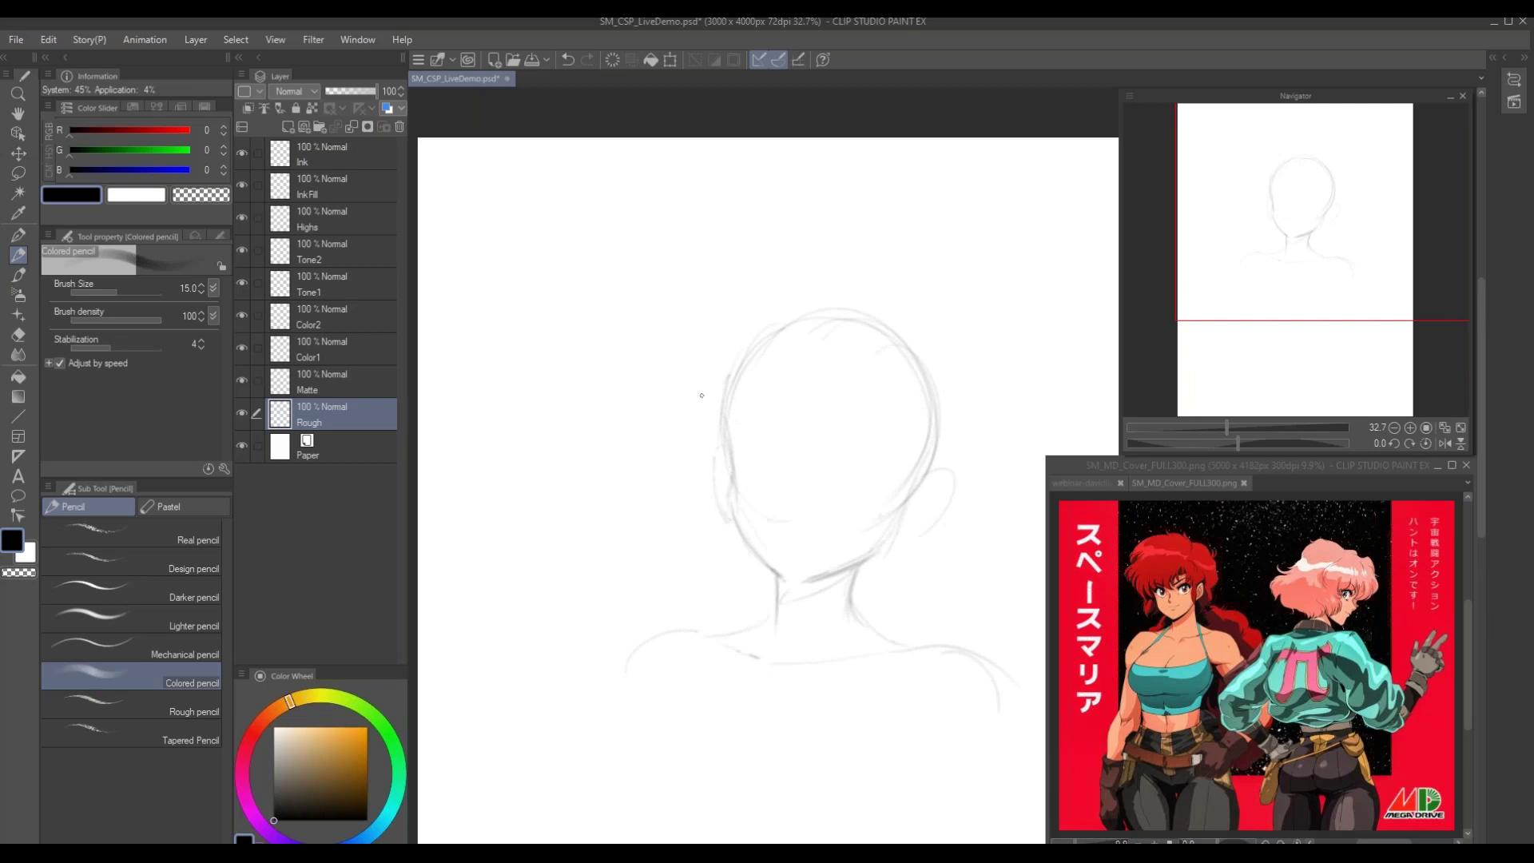
Sketch the hairline across the forehead and rough in the outer hair volume around the skull
alt+click(788, 416)
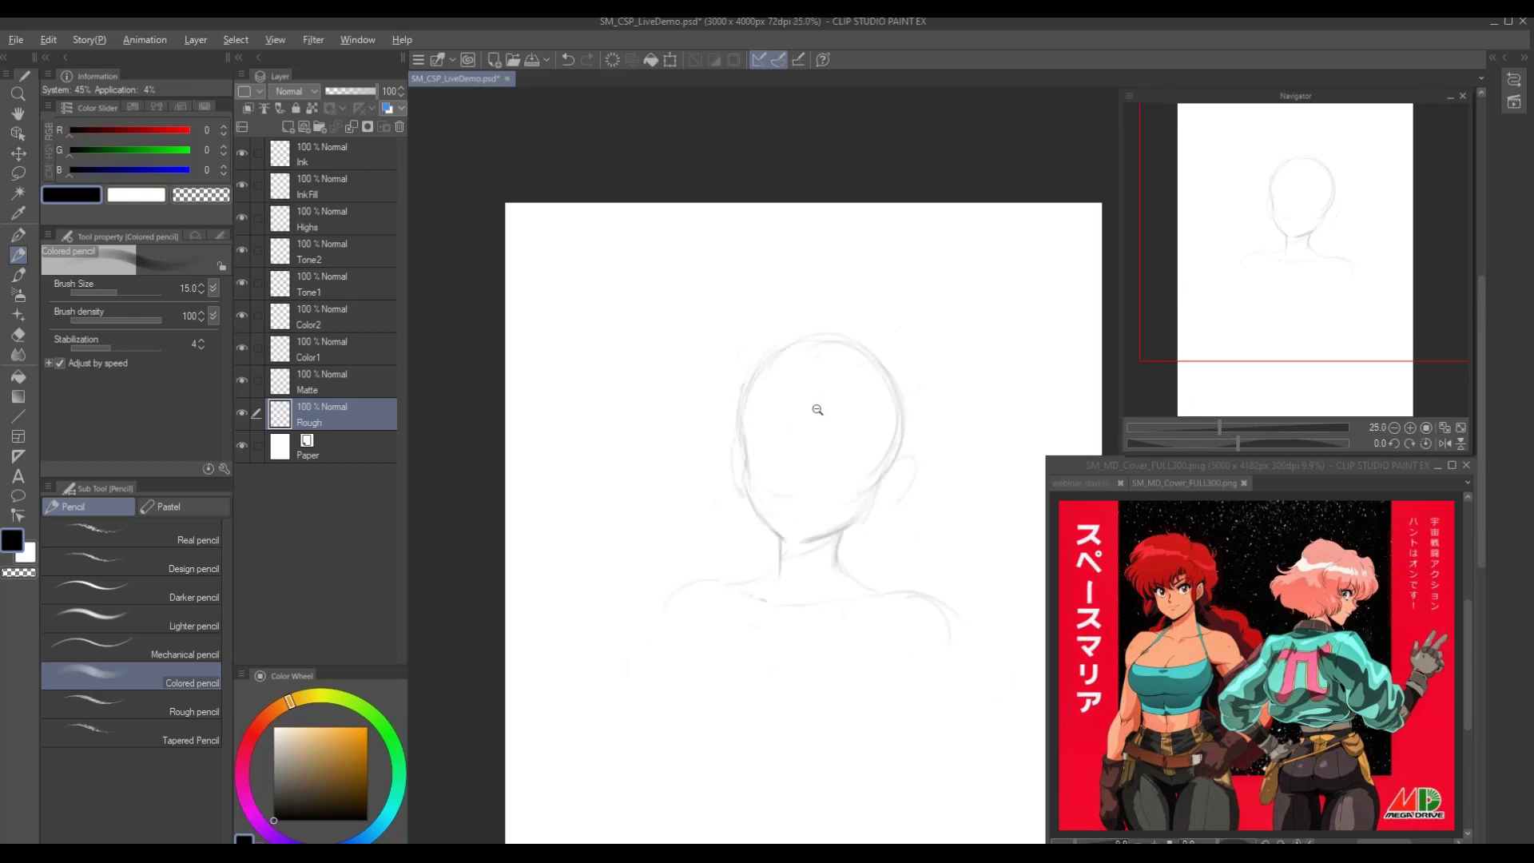
scroll(818, 409, up, 2)
drag(732, 382, 892, 414)
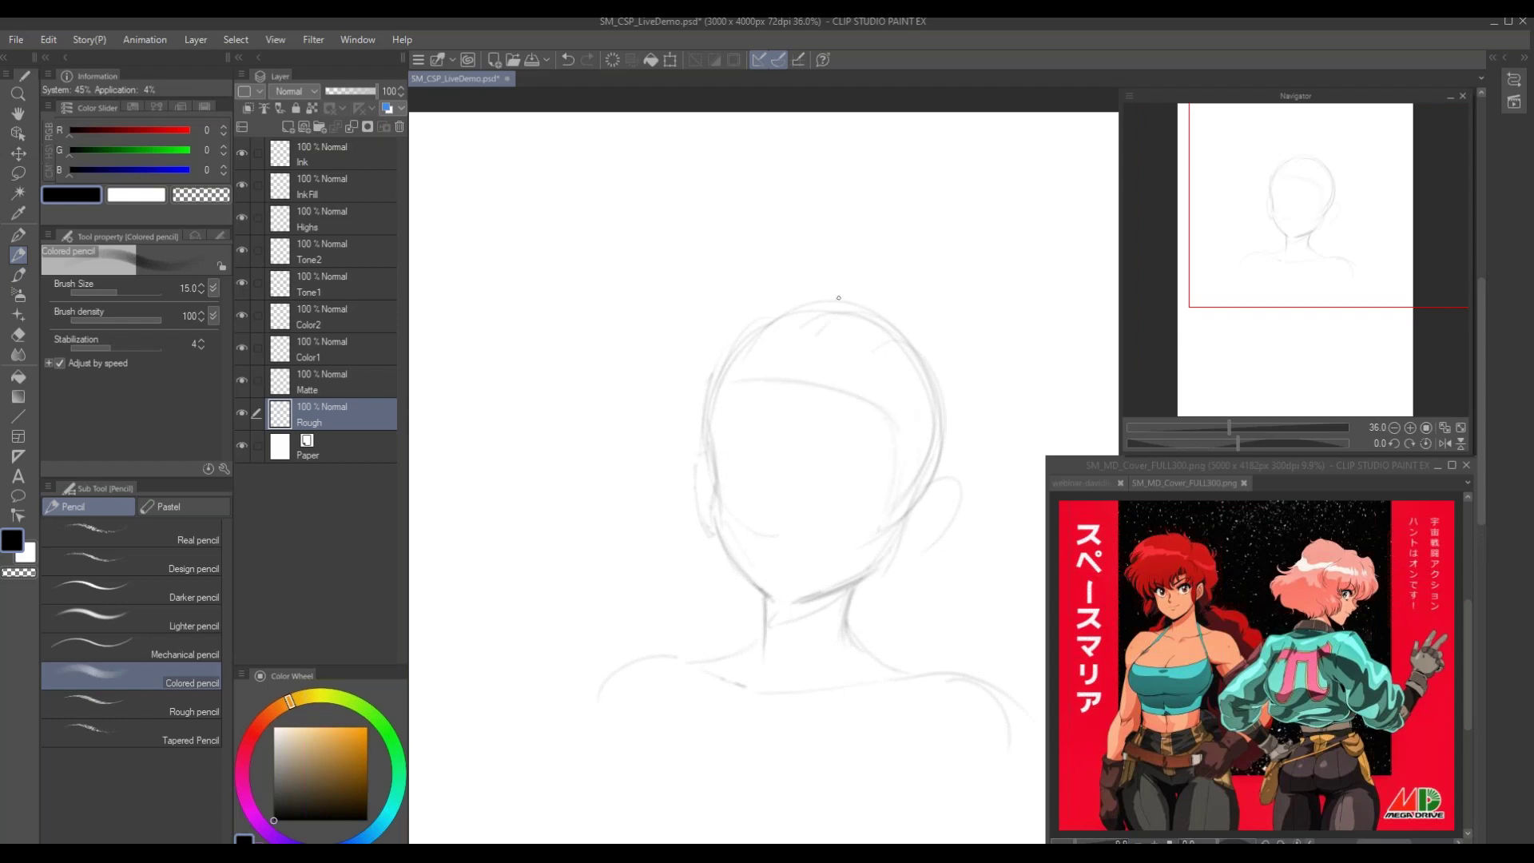
drag(929, 371, 966, 454)
mouse_move(882, 418)
mouse_down()
mouse_move(876, 471)
mouse_move(905, 479)
mouse_up()
drag(780, 243, 688, 231)
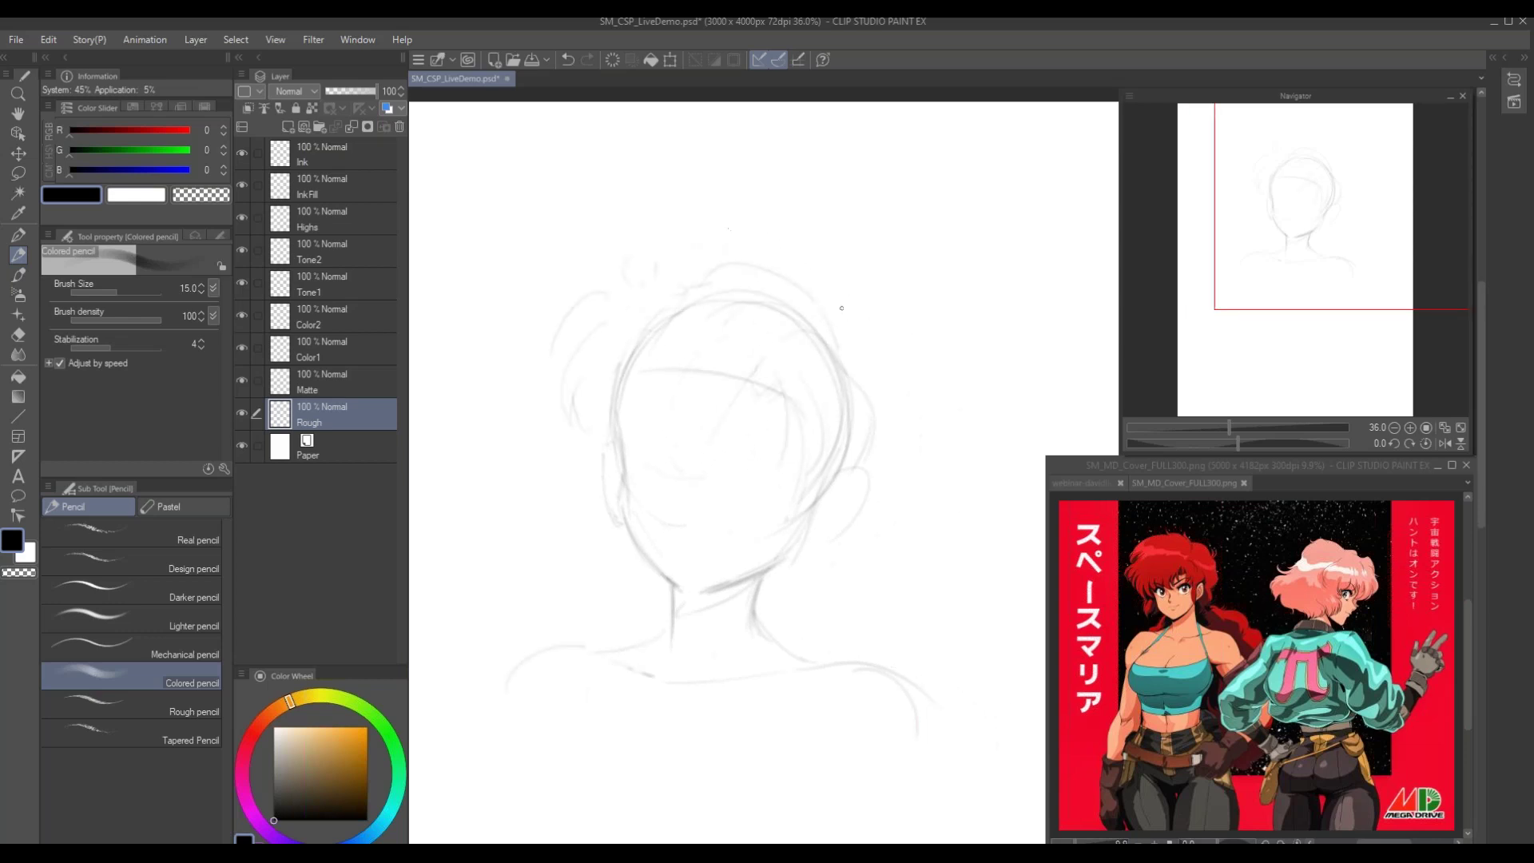
Add loose hair tufts on both sides of the head and light centre guides on the face
drag(847, 341, 852, 352)
drag(658, 520, 721, 414)
mouse_move(925, 230)
mouse_down()
mouse_move(905, 171)
mouse_move(910, 277)
mouse_move(970, 262)
mouse_move(927, 257)
mouse_move(961, 325)
mouse_up()
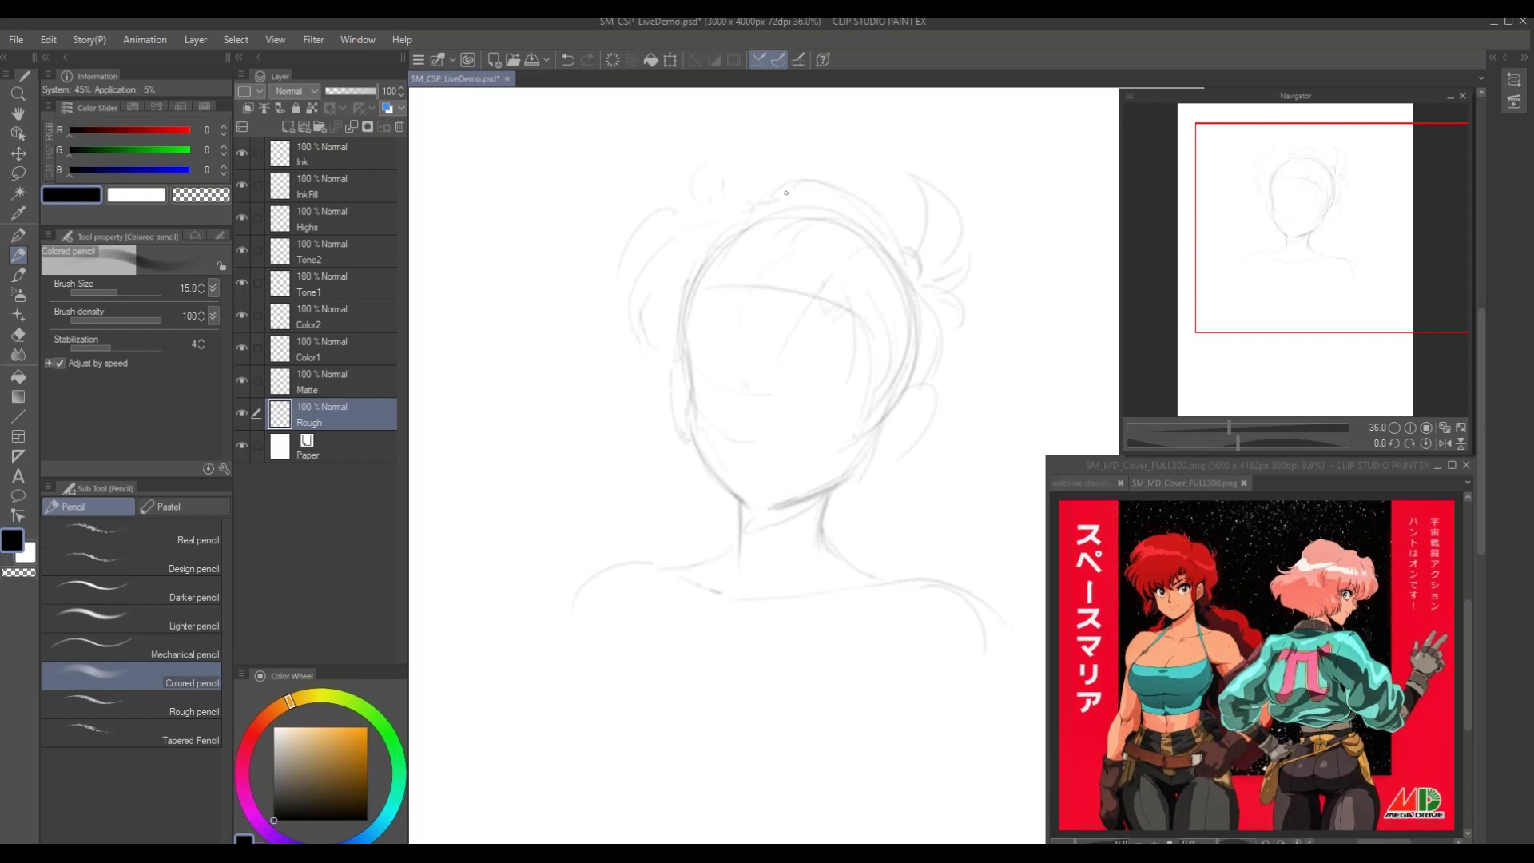
drag(750, 188, 721, 150)
drag(621, 323, 634, 366)
drag(864, 463, 875, 469)
drag(720, 364, 743, 319)
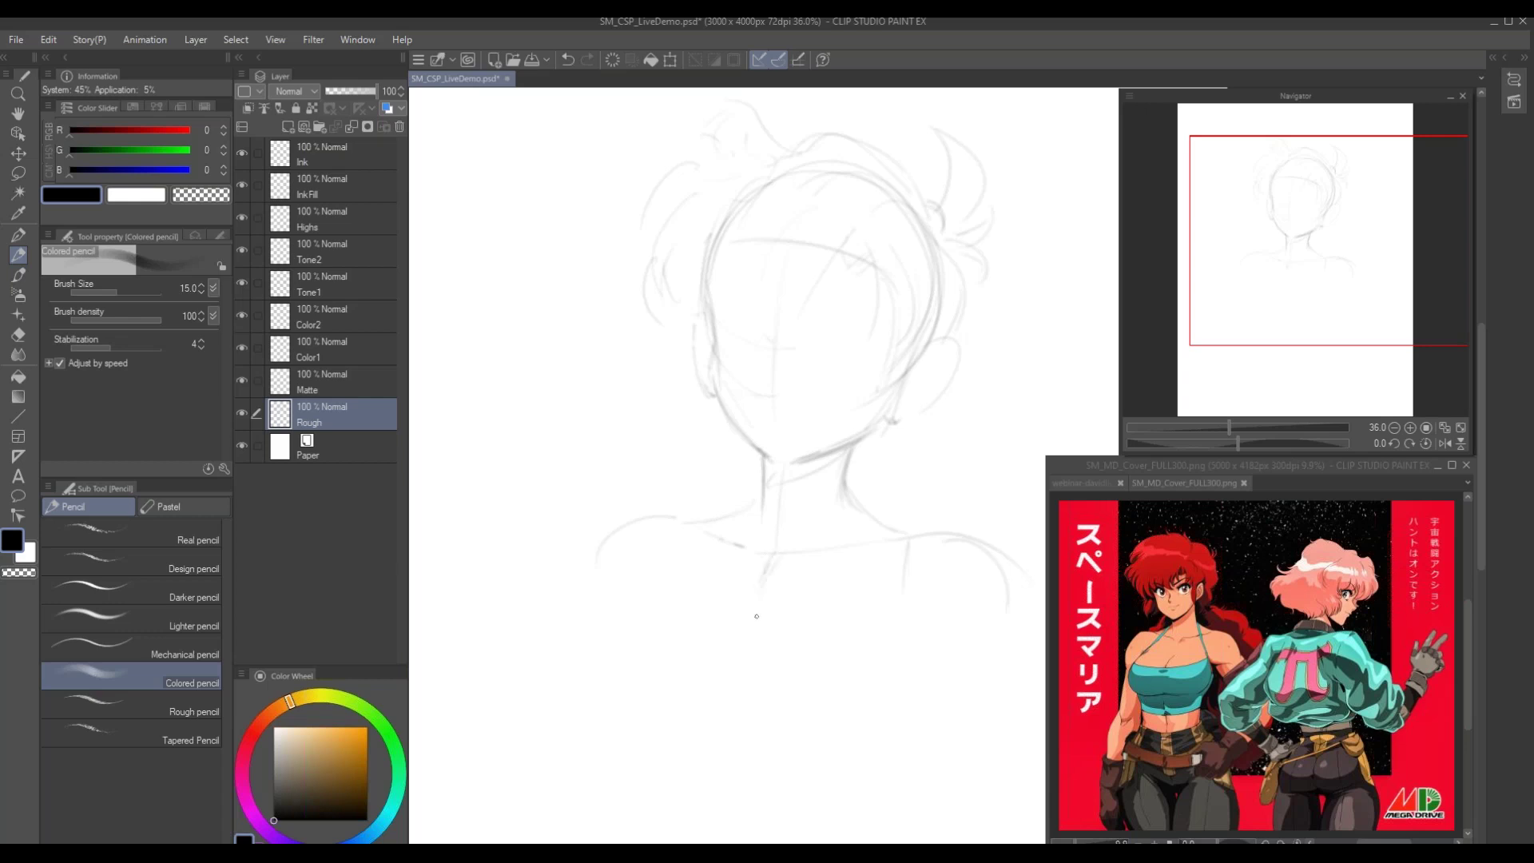
Strengthen the neck and collar lines, round the shoulders, and sketch the outer sides of the ribcage
drag(762, 480, 754, 537)
drag(671, 538, 583, 530)
mouse_move(791, 538)
mouse_down()
mouse_move(877, 532)
mouse_move(927, 615)
mouse_up()
drag(589, 569, 767, 544)
drag(696, 497, 686, 622)
drag(726, 548, 606, 507)
mouse_move(625, 449)
mouse_down()
mouse_move(596, 534)
mouse_move(606, 498)
mouse_move(577, 664)
mouse_up()
mouse_move(874, 465)
mouse_down()
mouse_move(893, 560)
mouse_move(881, 662)
mouse_up()
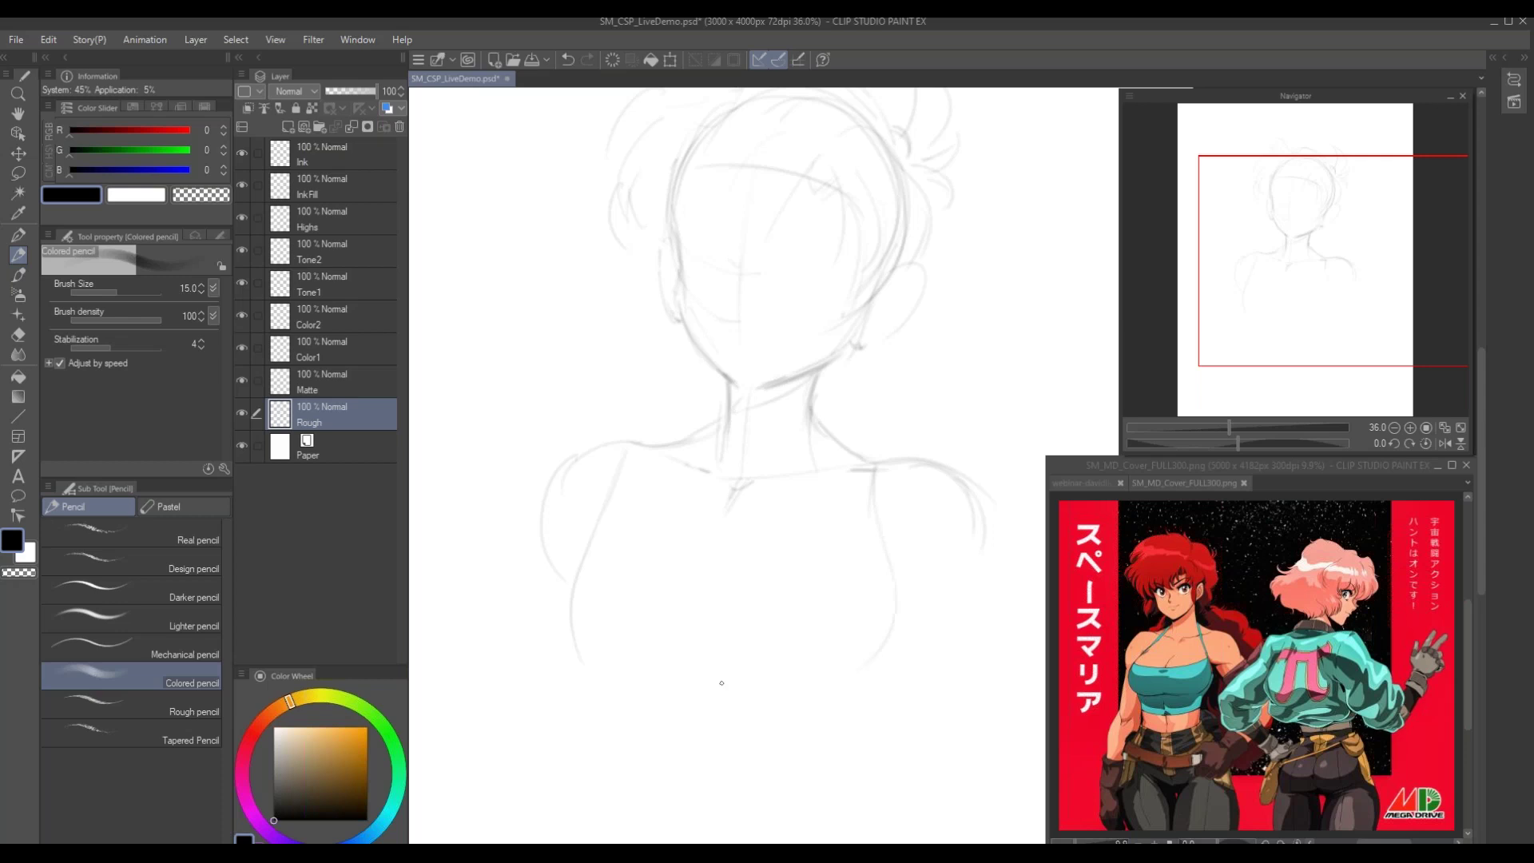
Draw the chest's centre line, close the bottom of the ribcage, and sketch its lower arch and waist lines
drag(730, 489, 689, 654)
mouse_move(592, 524)
mouse_down()
mouse_move(585, 650)
mouse_move(644, 739)
mouse_move(753, 755)
mouse_up()
scroll(658, 578, down, 1)
drag(657, 565, 692, 458)
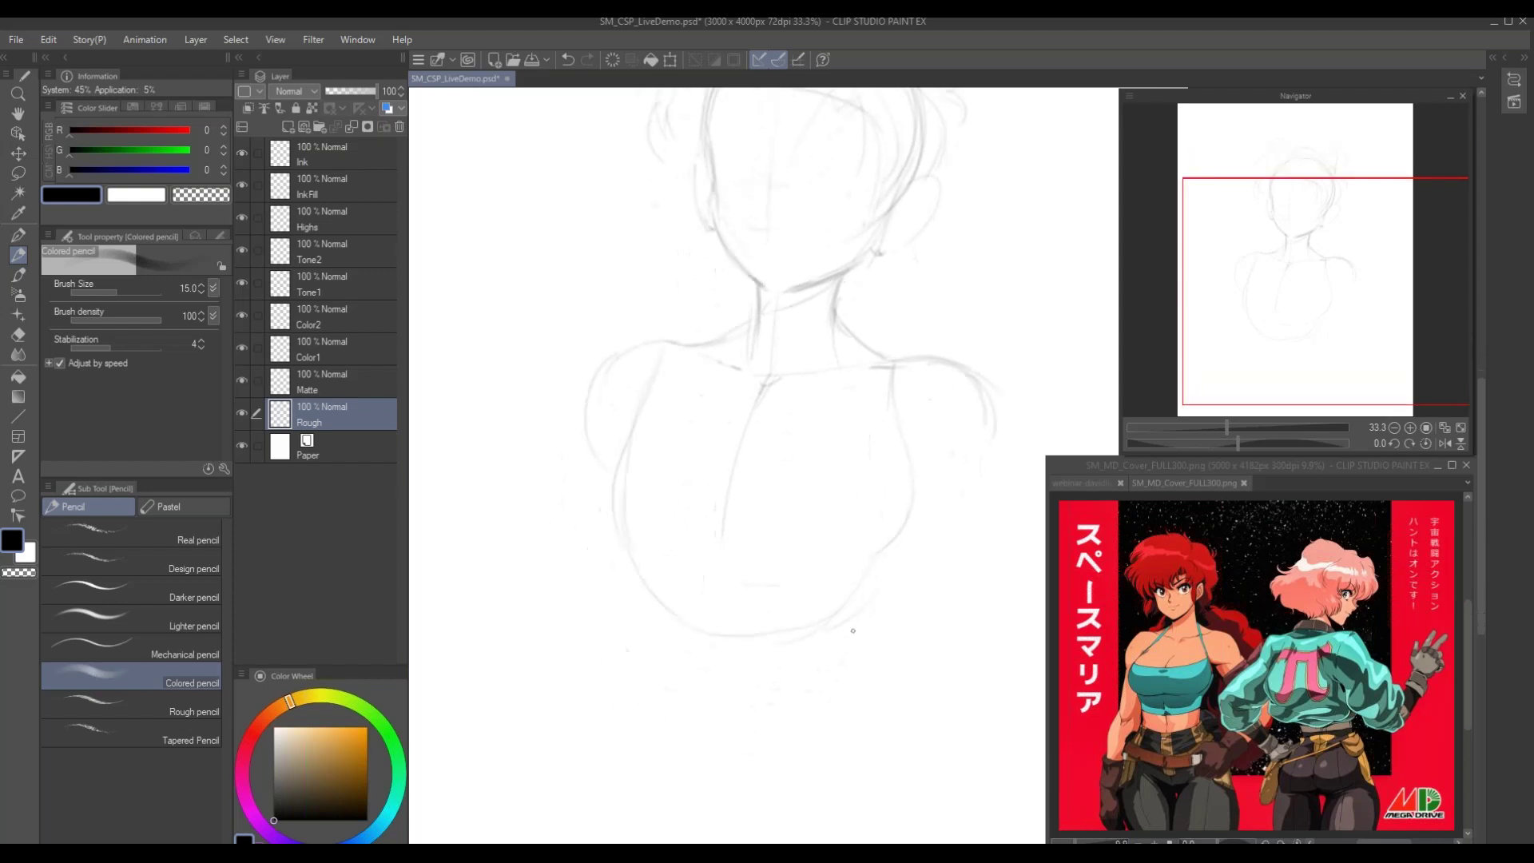
drag(668, 611, 668, 635)
mouse_move(876, 693)
mouse_down()
mouse_move(788, 558)
mouse_move(684, 583)
mouse_up()
Round out the shoulder muscles and sketch both upper arms down to the elbows
drag(998, 423, 989, 470)
mouse_move(905, 364)
mouse_down()
mouse_move(855, 369)
mouse_move(896, 434)
mouse_up()
drag(936, 360, 990, 453)
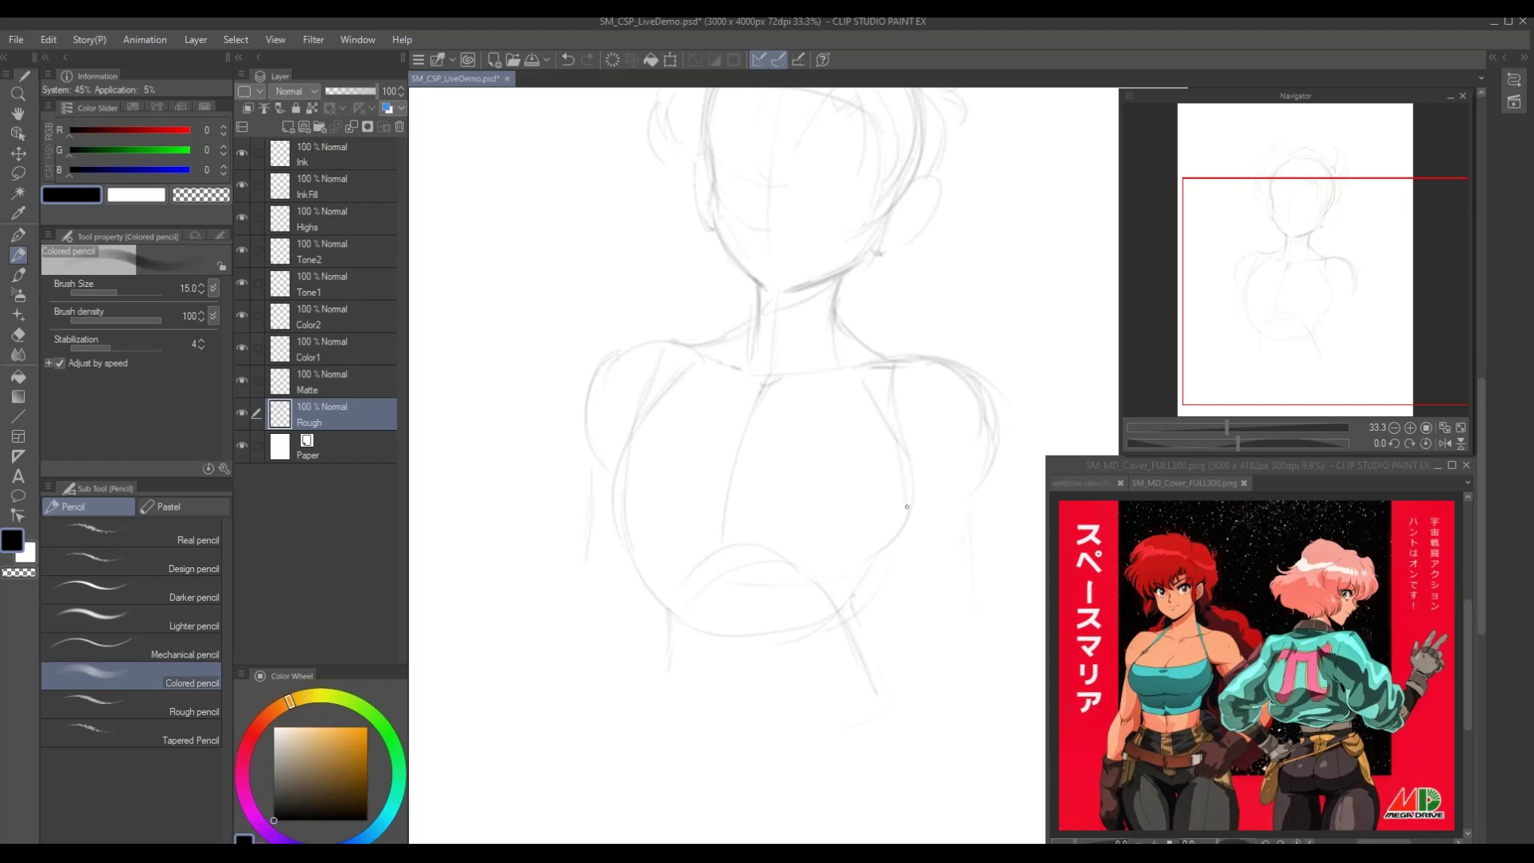
drag(898, 454, 944, 498)
drag(947, 652, 976, 640)
mouse_move(590, 497)
mouse_down()
mouse_move(627, 633)
mouse_move(651, 604)
mouse_up()
drag(601, 481, 602, 605)
drag(716, 585, 697, 532)
mouse_move(865, 661)
mouse_down()
mouse_move(875, 713)
mouse_move(909, 749)
mouse_up()
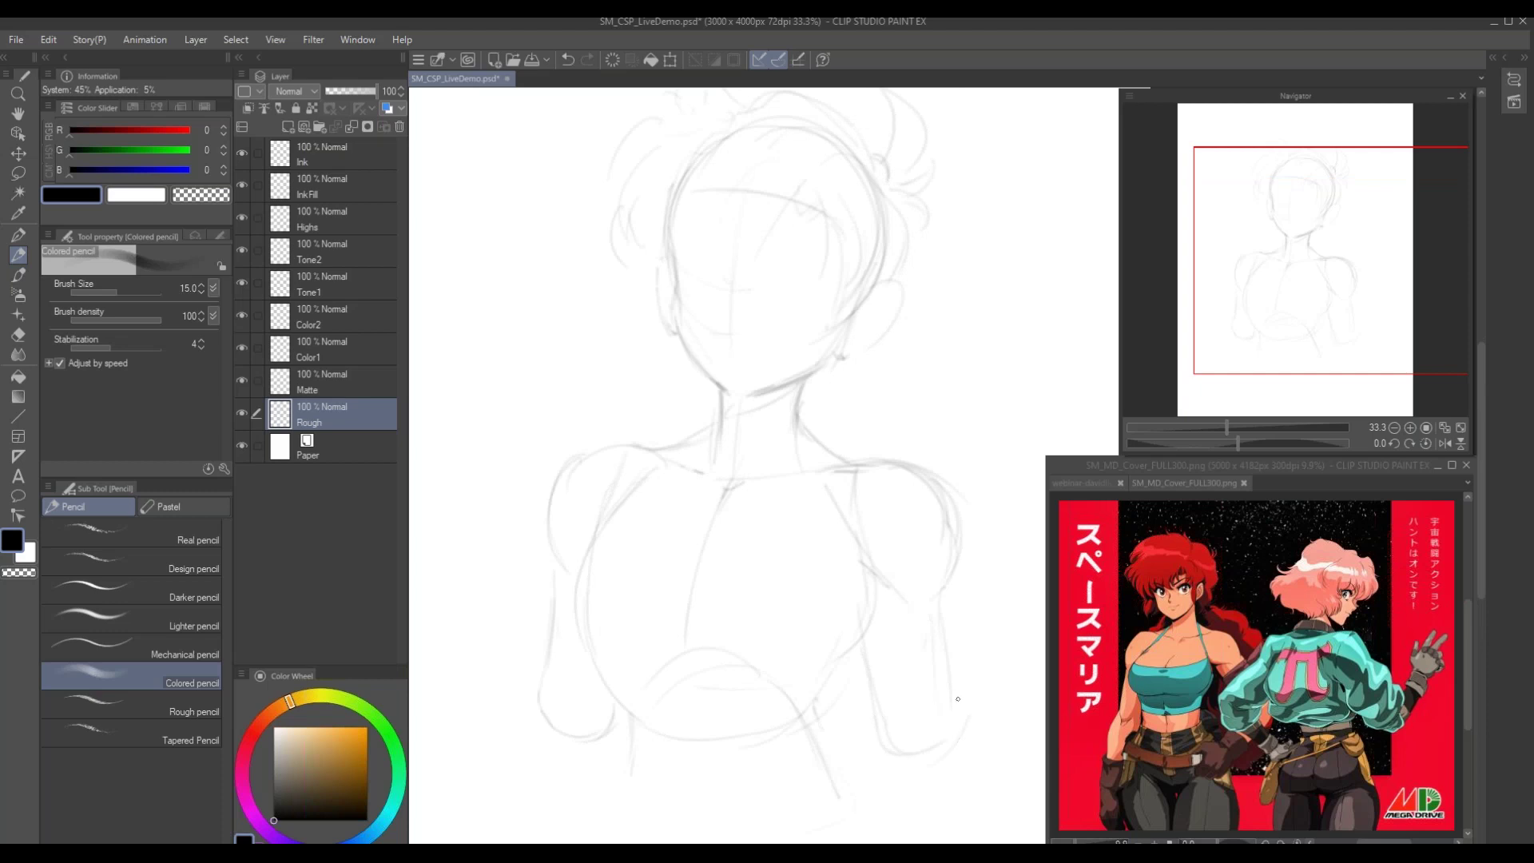
Refine the upper arm outlines and sketch the two rounded bust forms over the ribcage
drag(858, 563, 861, 540)
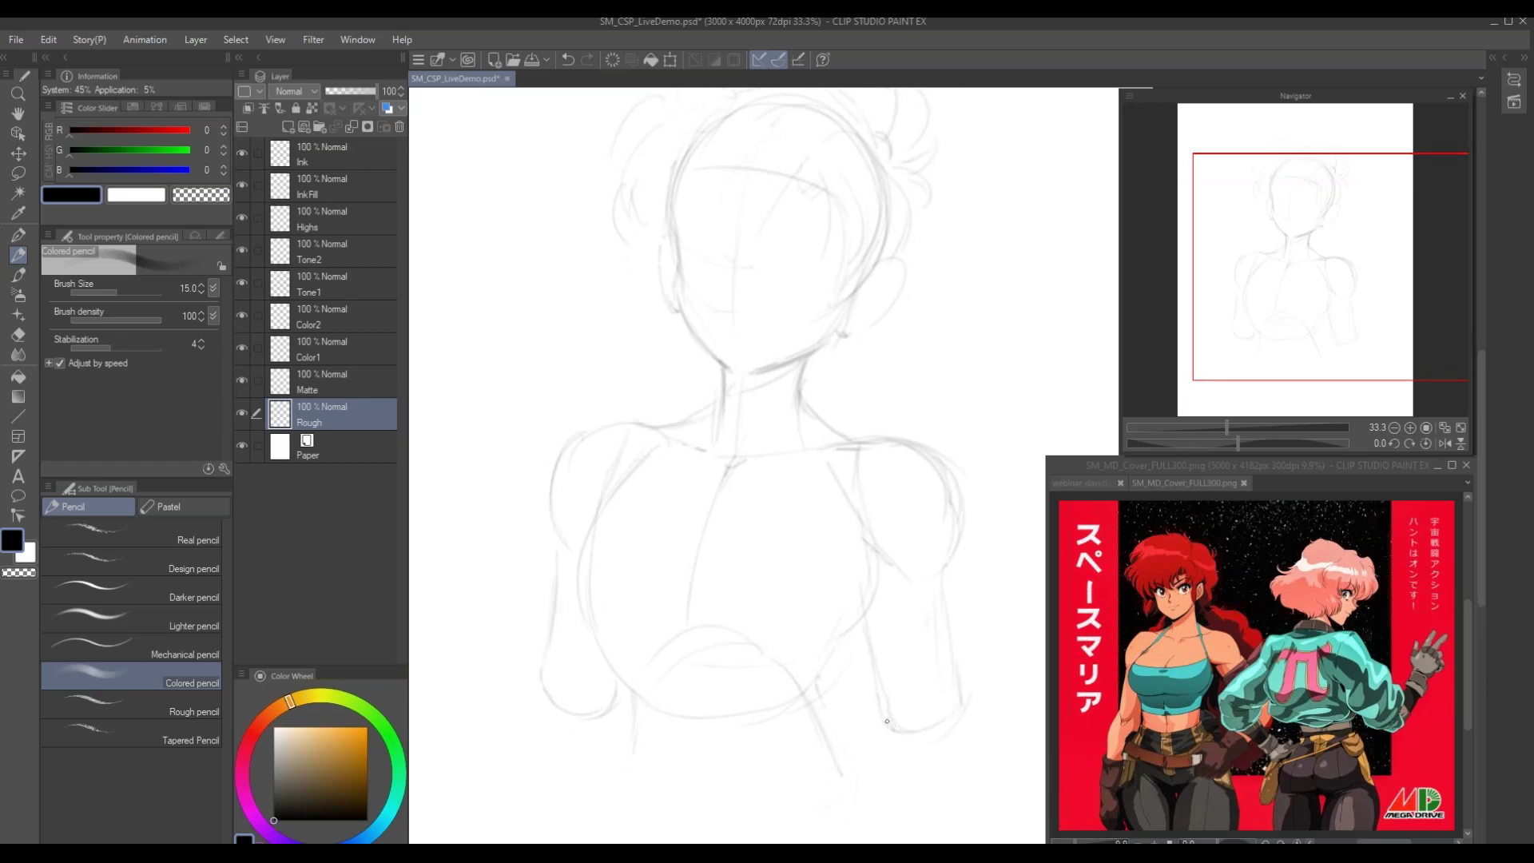
drag(616, 701, 610, 711)
drag(539, 483, 562, 523)
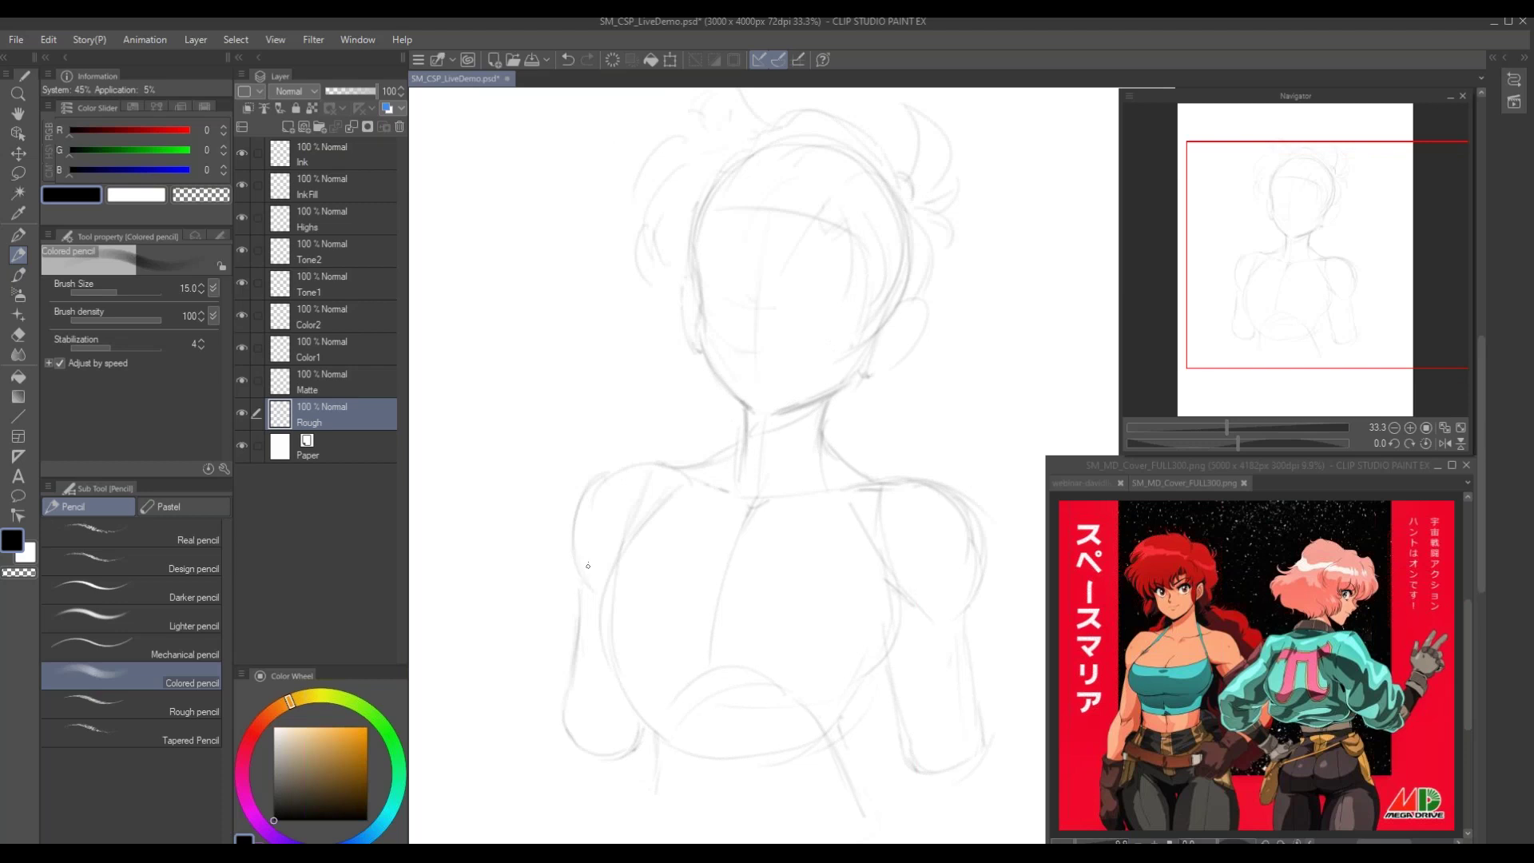
drag(658, 452, 726, 401)
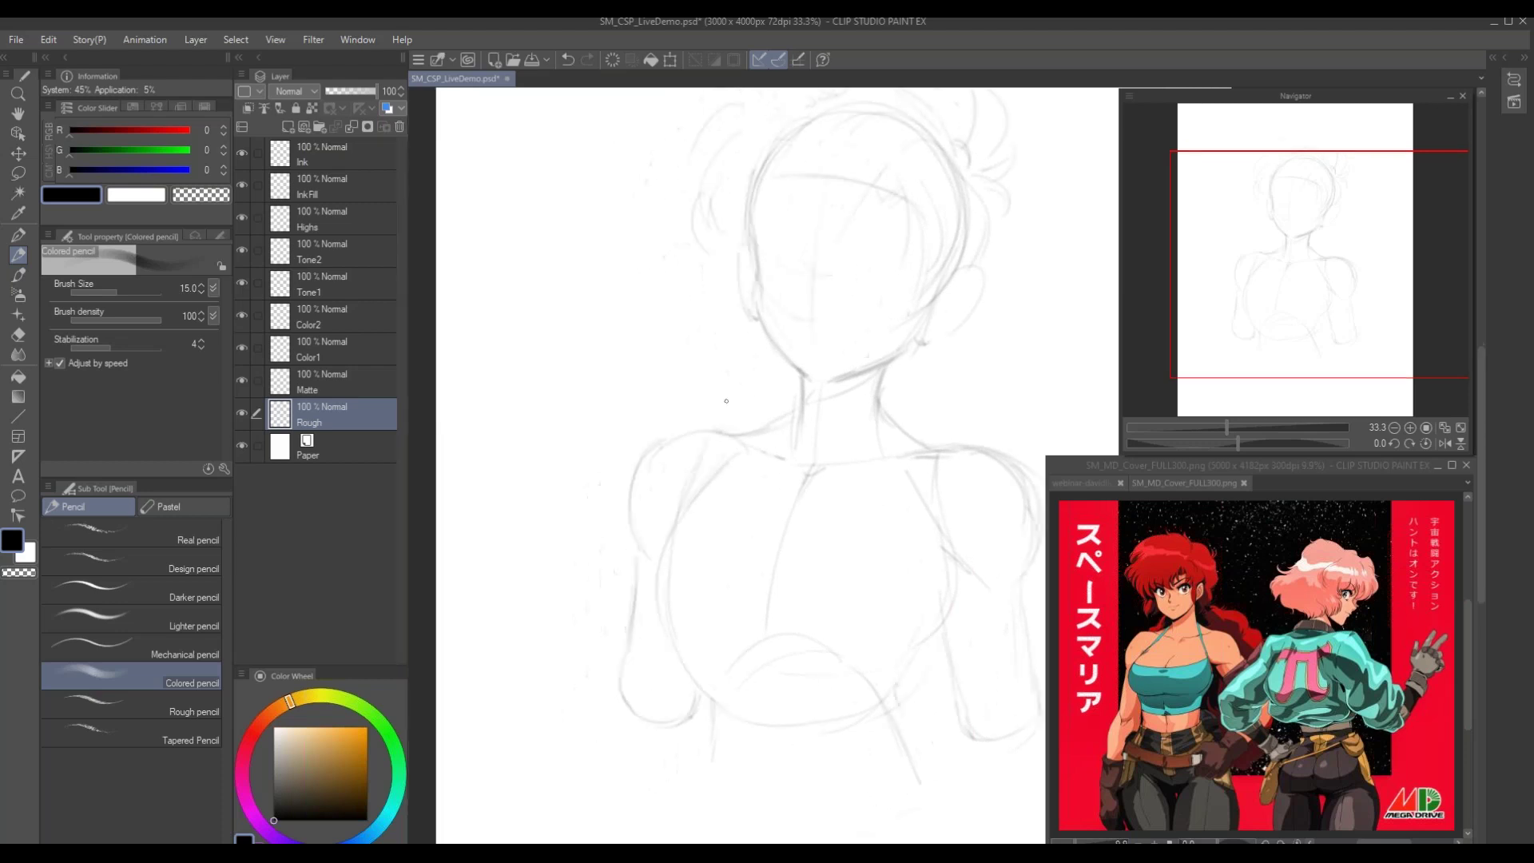
drag(686, 509, 645, 585)
drag(936, 609, 914, 640)
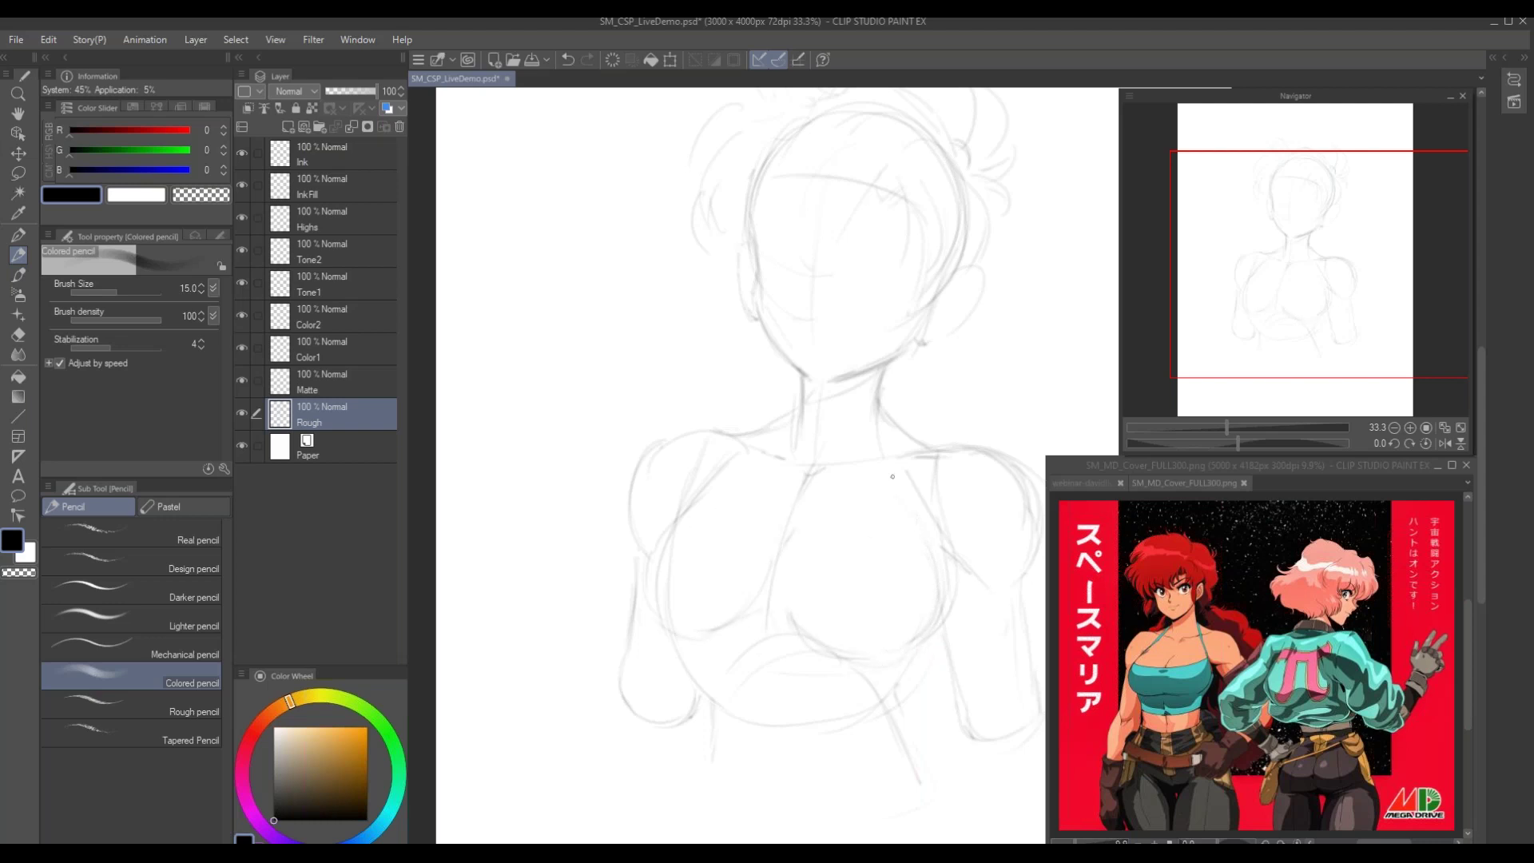
Sketch the curved neckline of the top across the chest, with strap lines rising toward the neck
drag(690, 497, 823, 541)
drag(553, 511, 462, 501)
drag(597, 506, 607, 521)
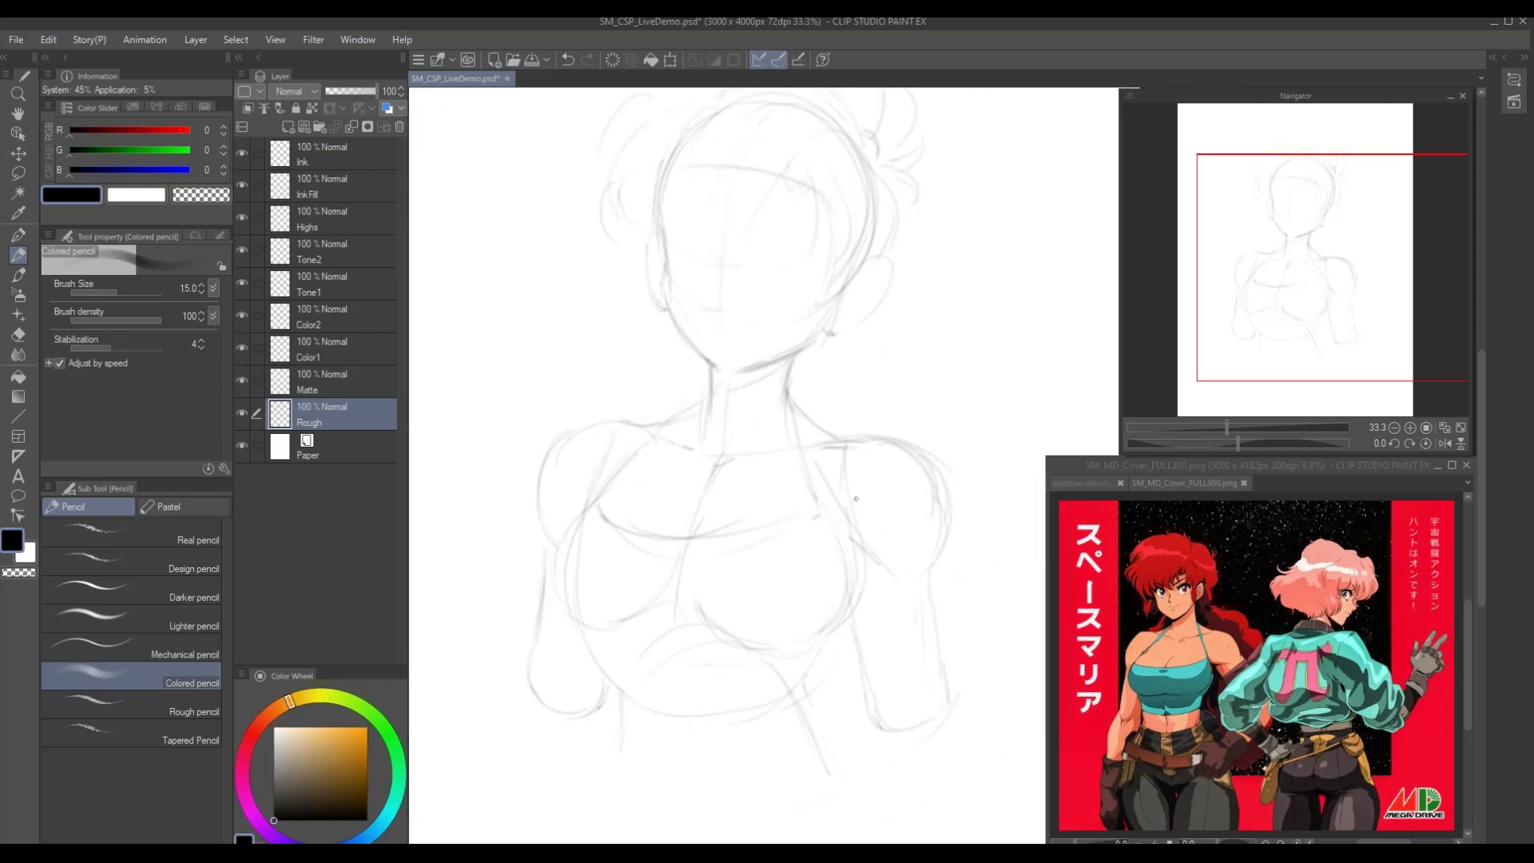
drag(681, 406, 711, 577)
drag(816, 367, 813, 354)
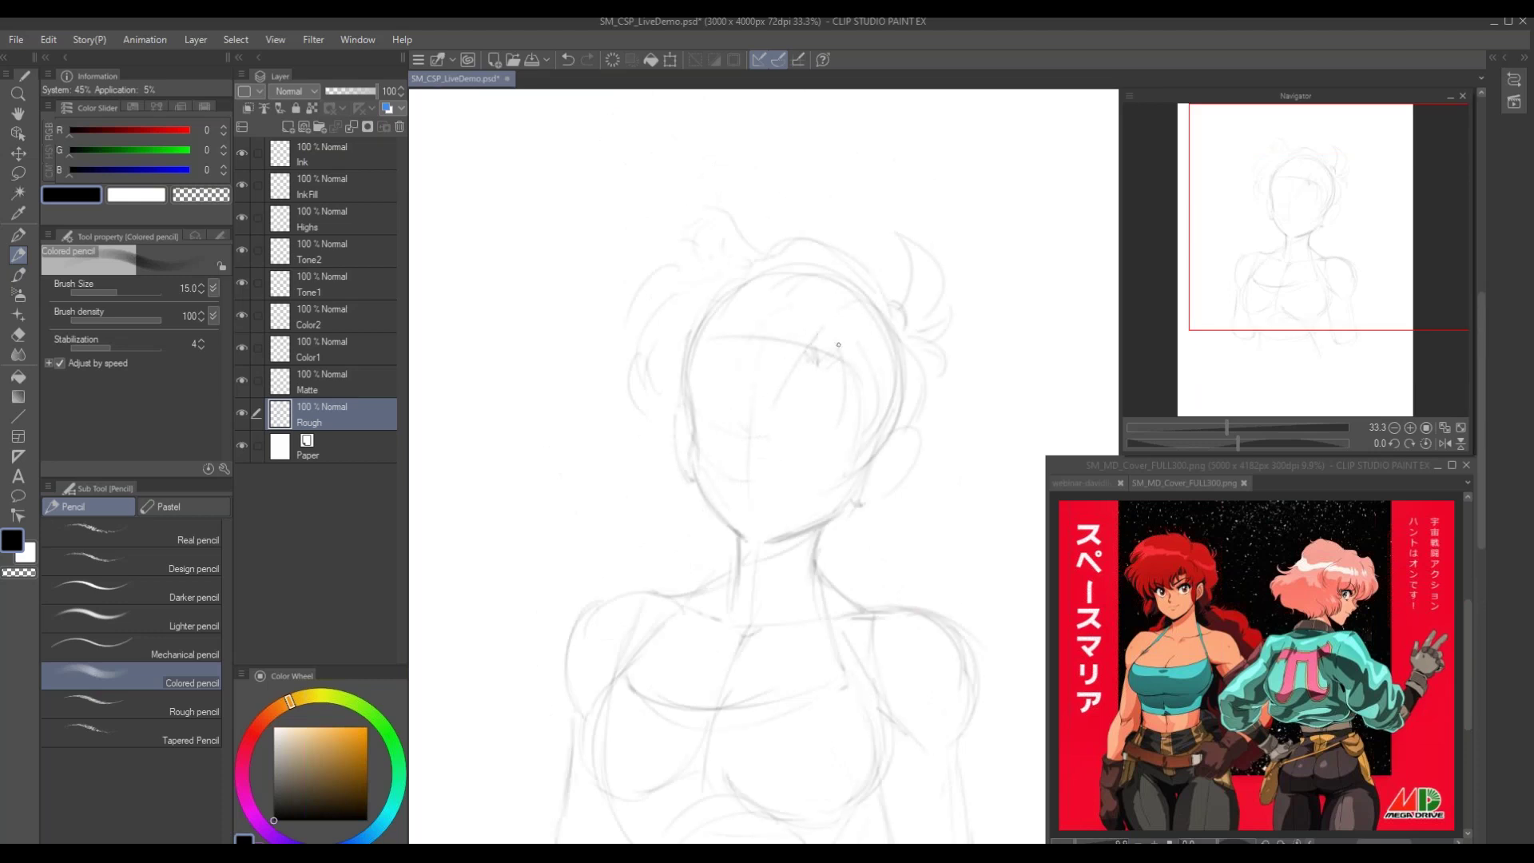
Sketch the sideburn lock in front of the ear and darken the jaw and neck contours
mouse_move(879, 400)
mouse_down()
mouse_move(841, 474)
mouse_move(905, 440)
mouse_move(893, 491)
mouse_move(831, 510)
mouse_up()
drag(828, 525, 819, 591)
drag(731, 545, 732, 585)
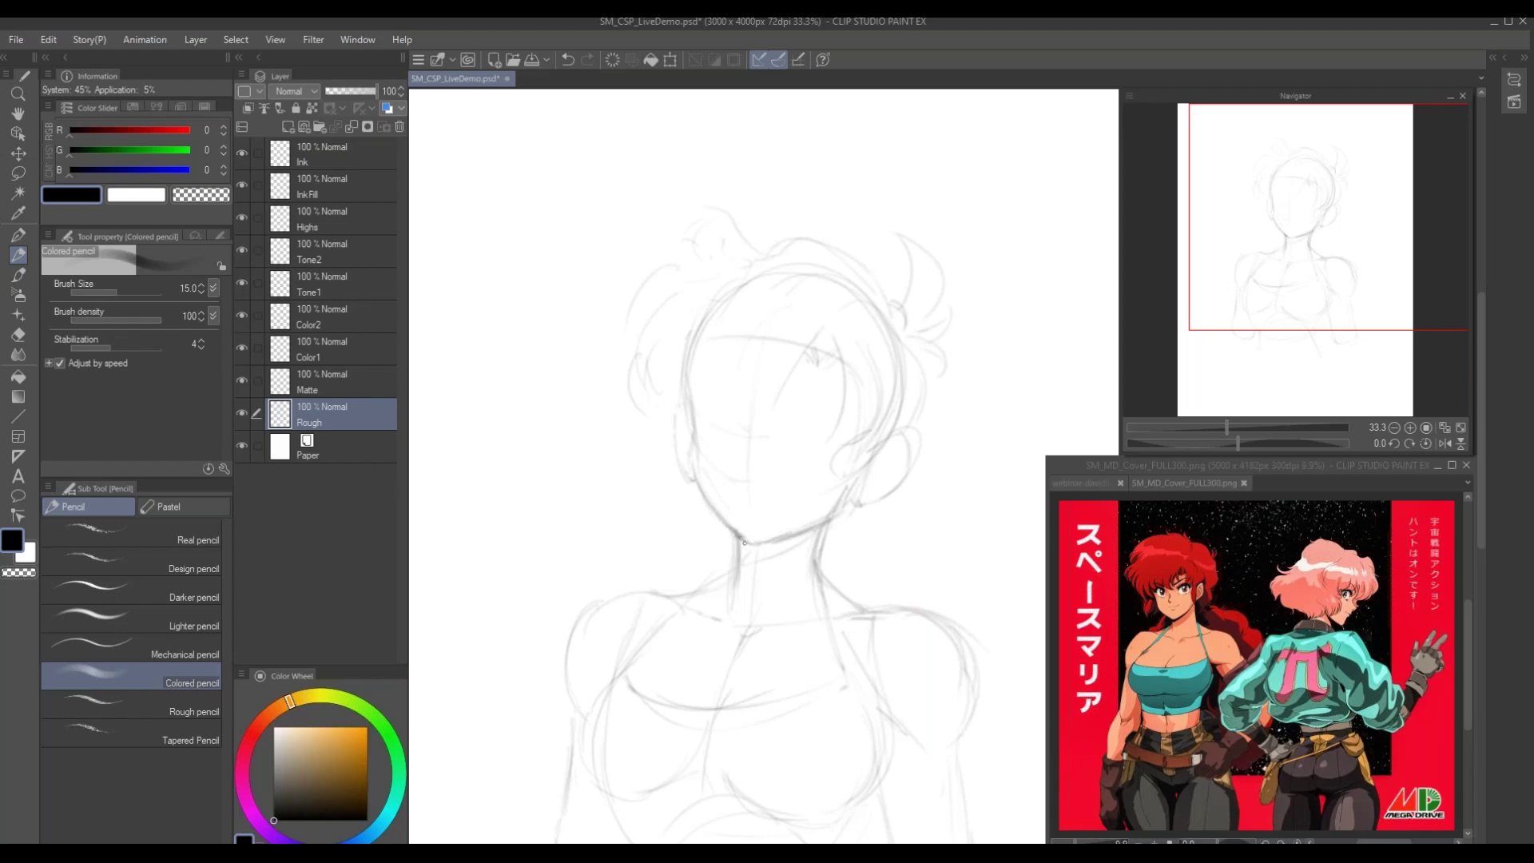
drag(811, 530, 772, 540)
Sketch the first flowing ponytail strands sweeping out behind the ear and above the shoulder
drag(683, 366, 589, 441)
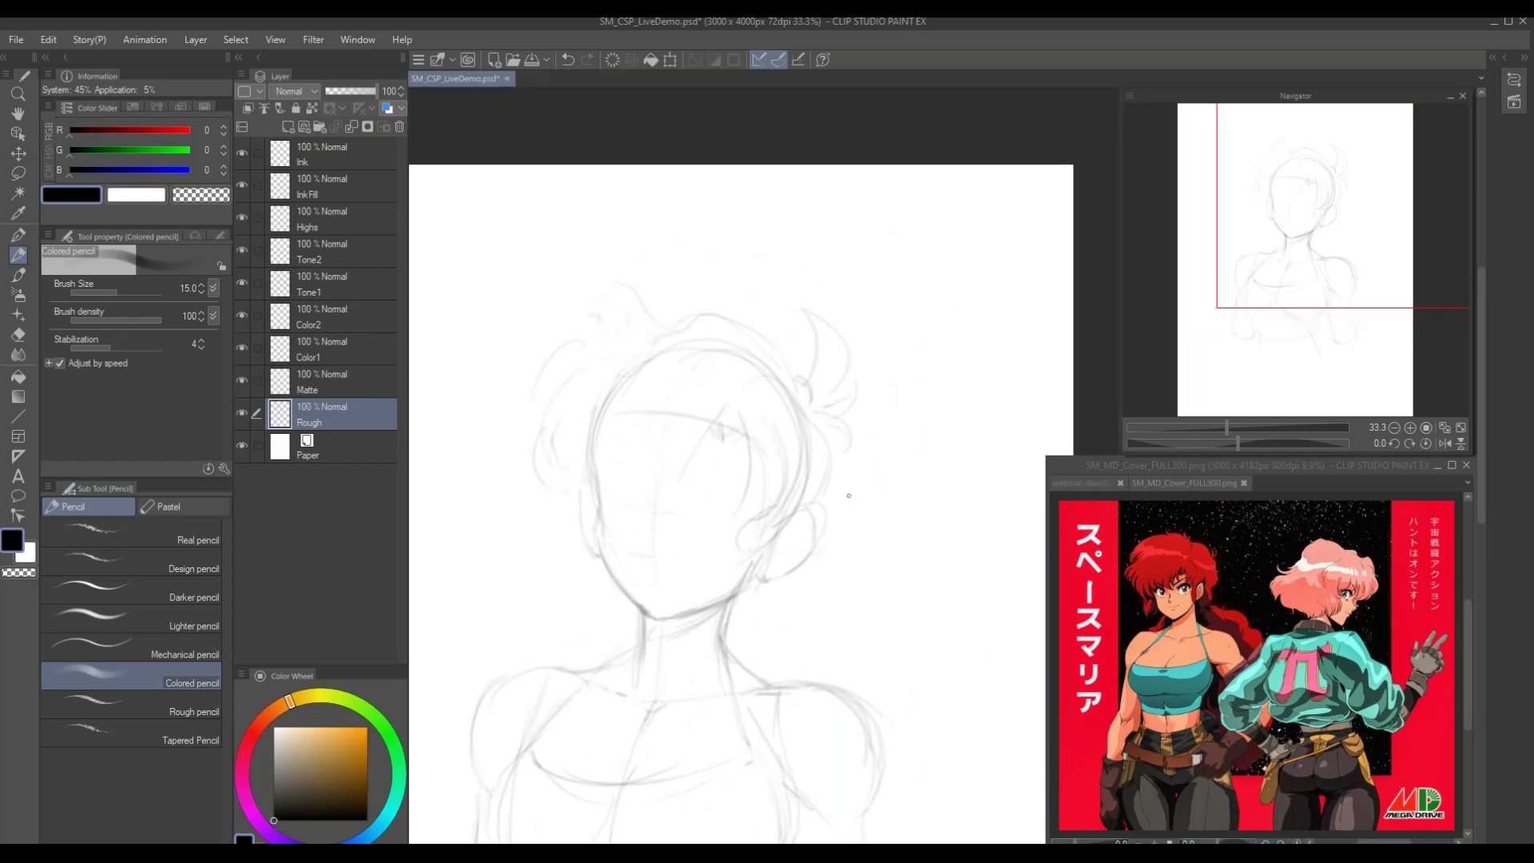
mouse_move(868, 542)
mouse_down()
mouse_move(945, 543)
mouse_move(929, 573)
mouse_up()
drag(655, 504, 681, 434)
drag(757, 559, 778, 548)
drag(686, 505, 634, 502)
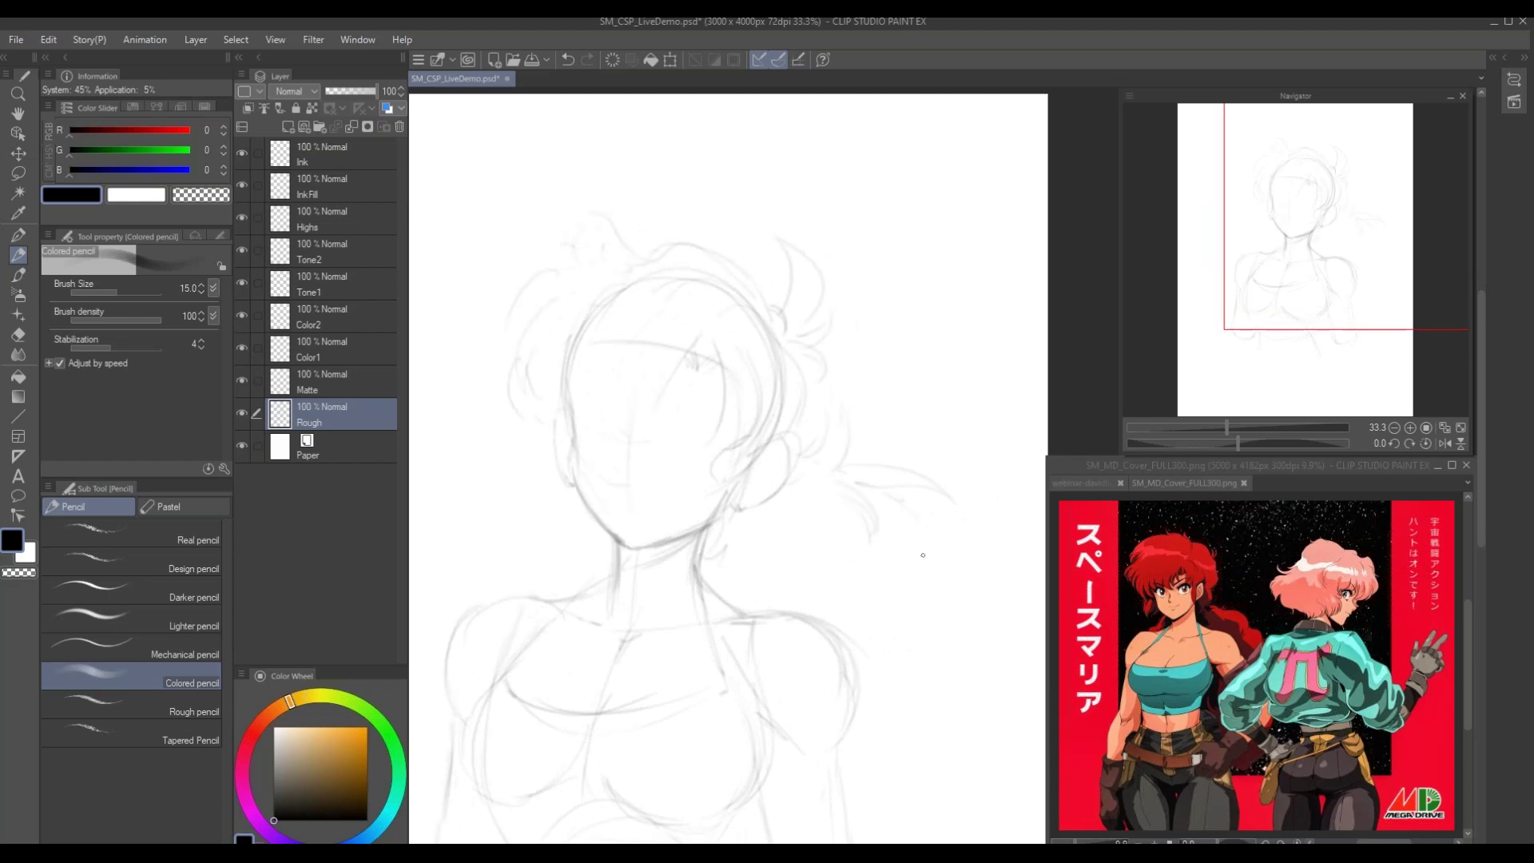
Extend the ponytail with curved, jagged strands falling beside the upper arm
drag(940, 568, 935, 612)
scroll(703, 651, down, 1)
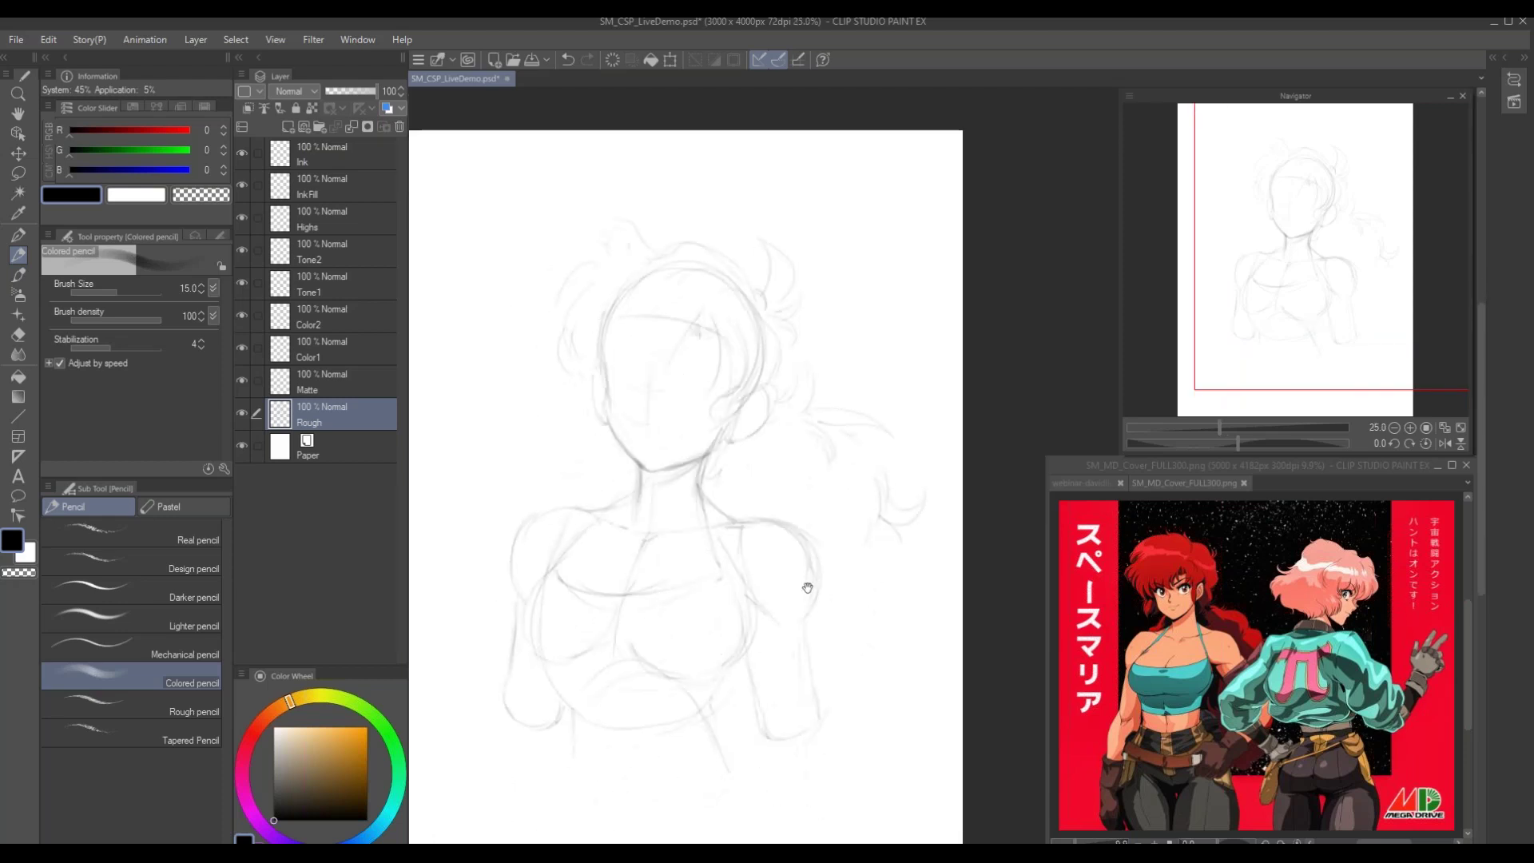
drag(808, 589, 837, 582)
drag(928, 554, 923, 594)
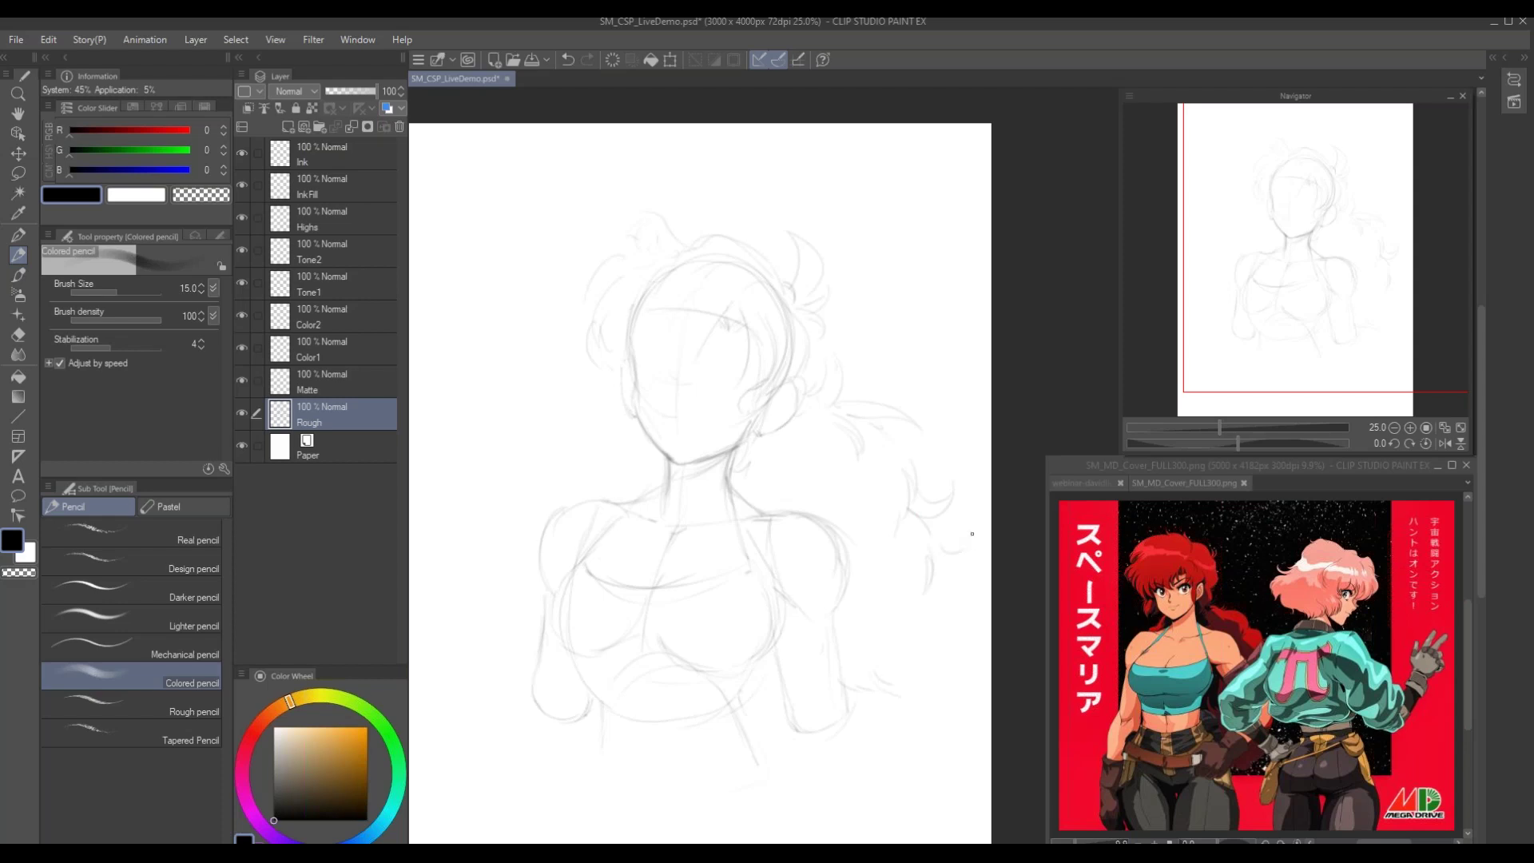
drag(927, 602, 919, 646)
Add a small curled lock beside the neck and sketch the inner detail of the ear
drag(637, 452, 650, 458)
drag(817, 371, 810, 402)
scroll(566, 377, up, 1)
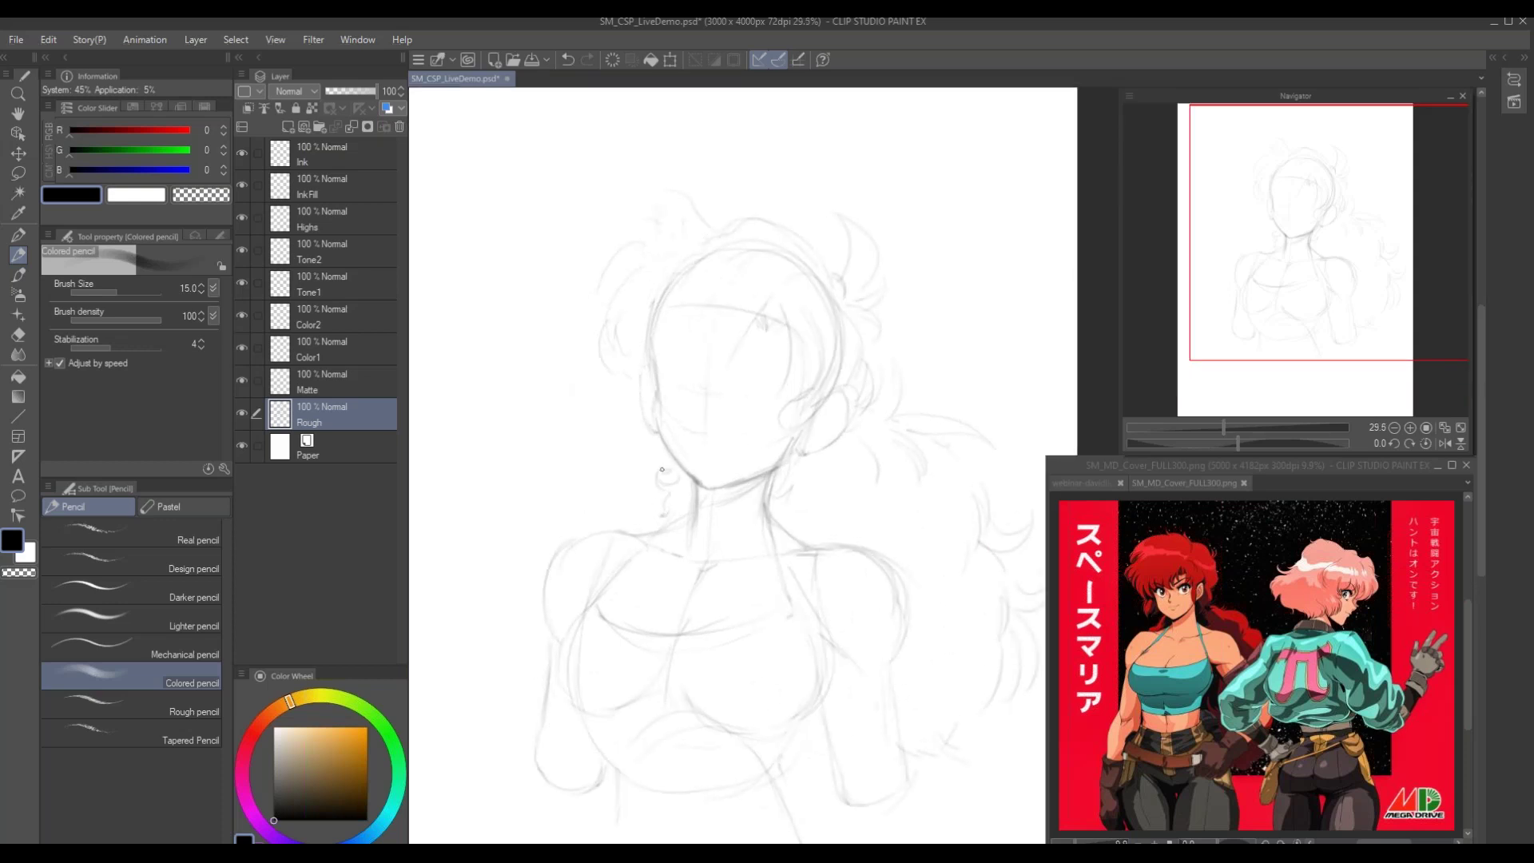
scroll(642, 432, up, 1)
mouse_move(669, 434)
mouse_down()
mouse_move(695, 529)
mouse_move(672, 443)
mouse_move(673, 492)
mouse_move(705, 538)
mouse_move(677, 511)
mouse_move(714, 570)
mouse_move(800, 542)
mouse_move(734, 565)
mouse_move(714, 549)
mouse_move(770, 568)
mouse_move(728, 586)
mouse_move(797, 588)
mouse_up()
mouse_move(844, 457)
mouse_down()
mouse_move(864, 518)
mouse_move(831, 529)
mouse_move(846, 497)
mouse_up()
drag(668, 461, 656, 443)
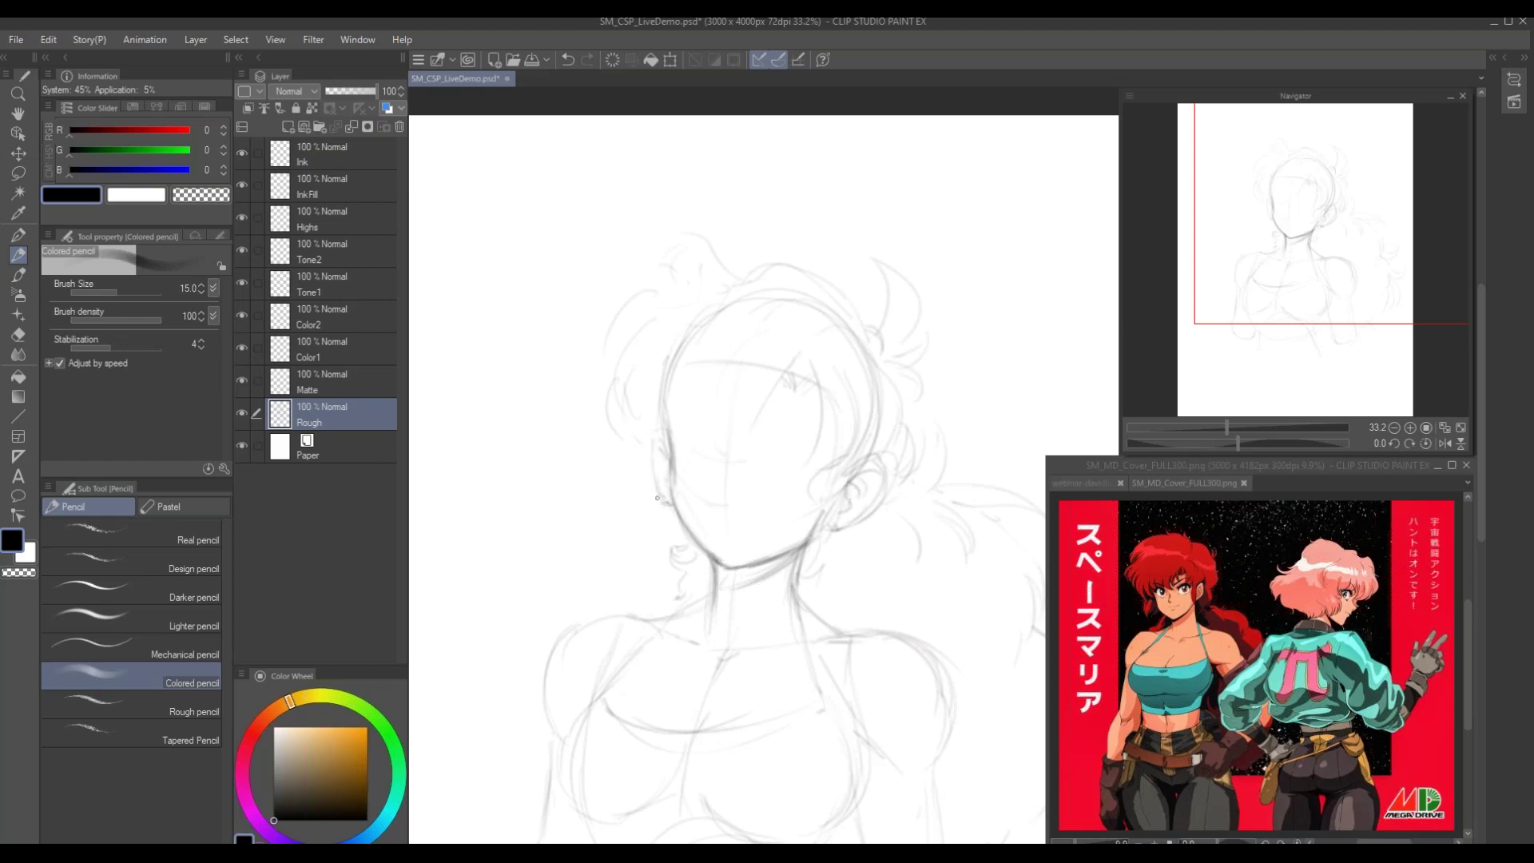
Sketch curved bangs over the forehead and a spiky hair tuft beside the far cheek
scroll(723, 415, up, 1)
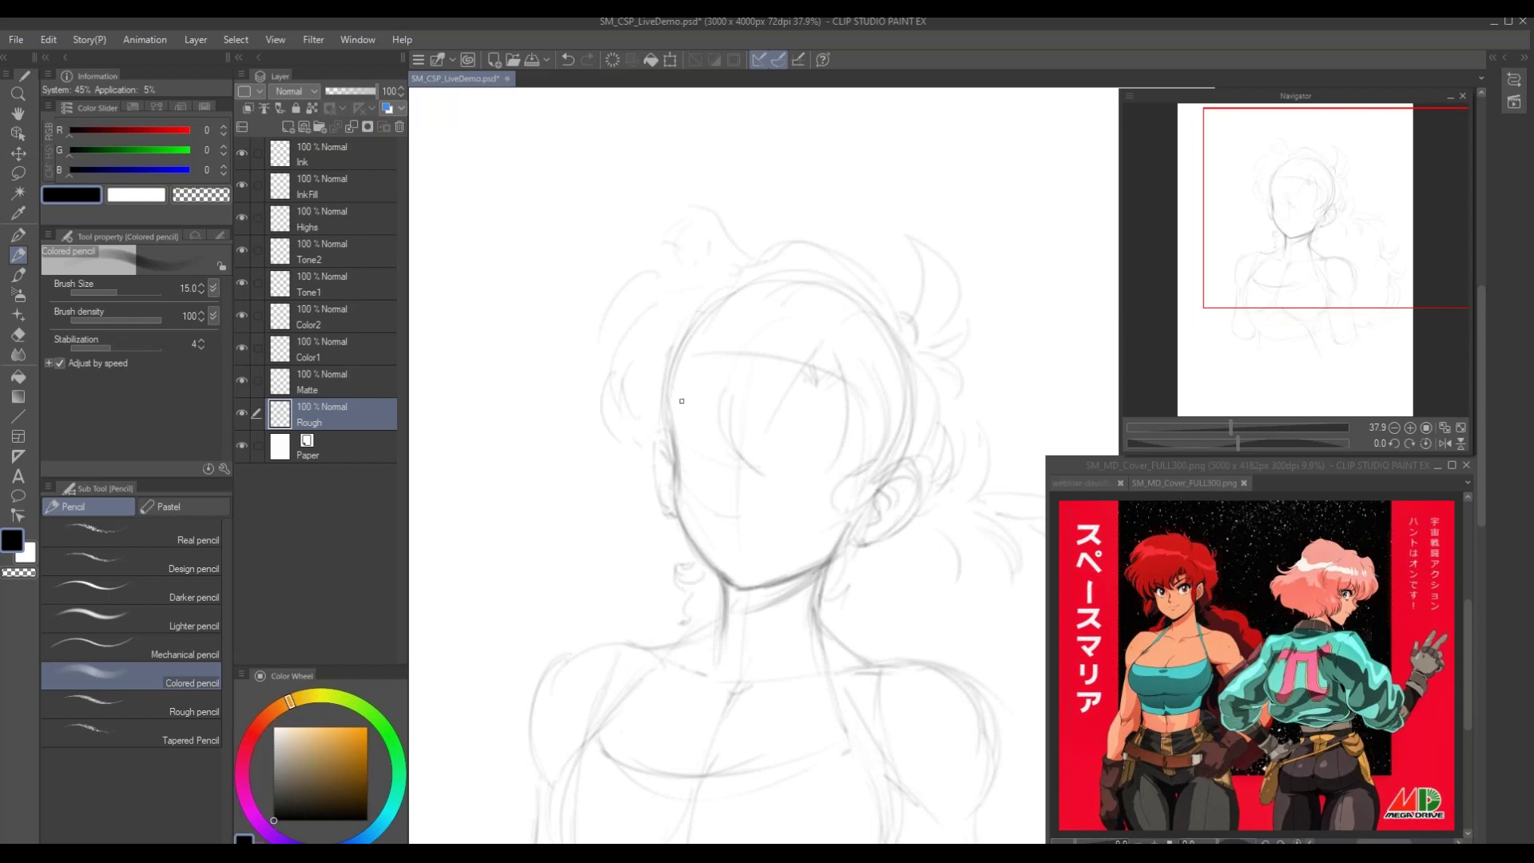
mouse_move(656, 431)
mouse_down()
mouse_move(610, 454)
mouse_move(650, 445)
mouse_move(622, 508)
mouse_up()
scroll(592, 387, up, 1)
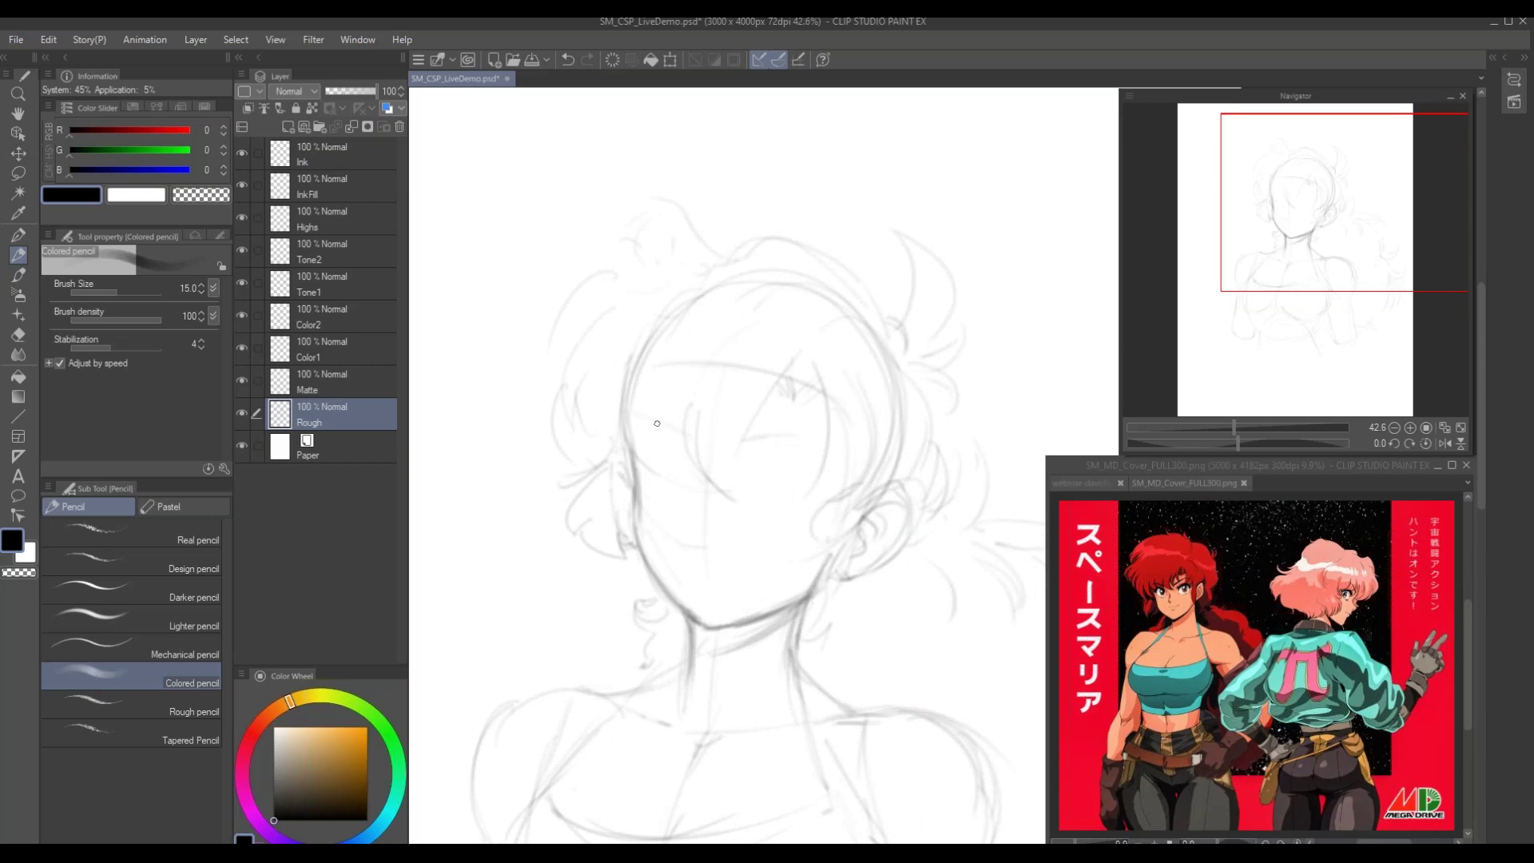
Rough in the eyebrows, eyes and nose placement on the face
drag(766, 434, 774, 432)
mouse_move(648, 448)
mouse_down()
mouse_move(676, 463)
mouse_move(676, 486)
mouse_up()
drag(678, 408, 651, 333)
drag(725, 268, 751, 209)
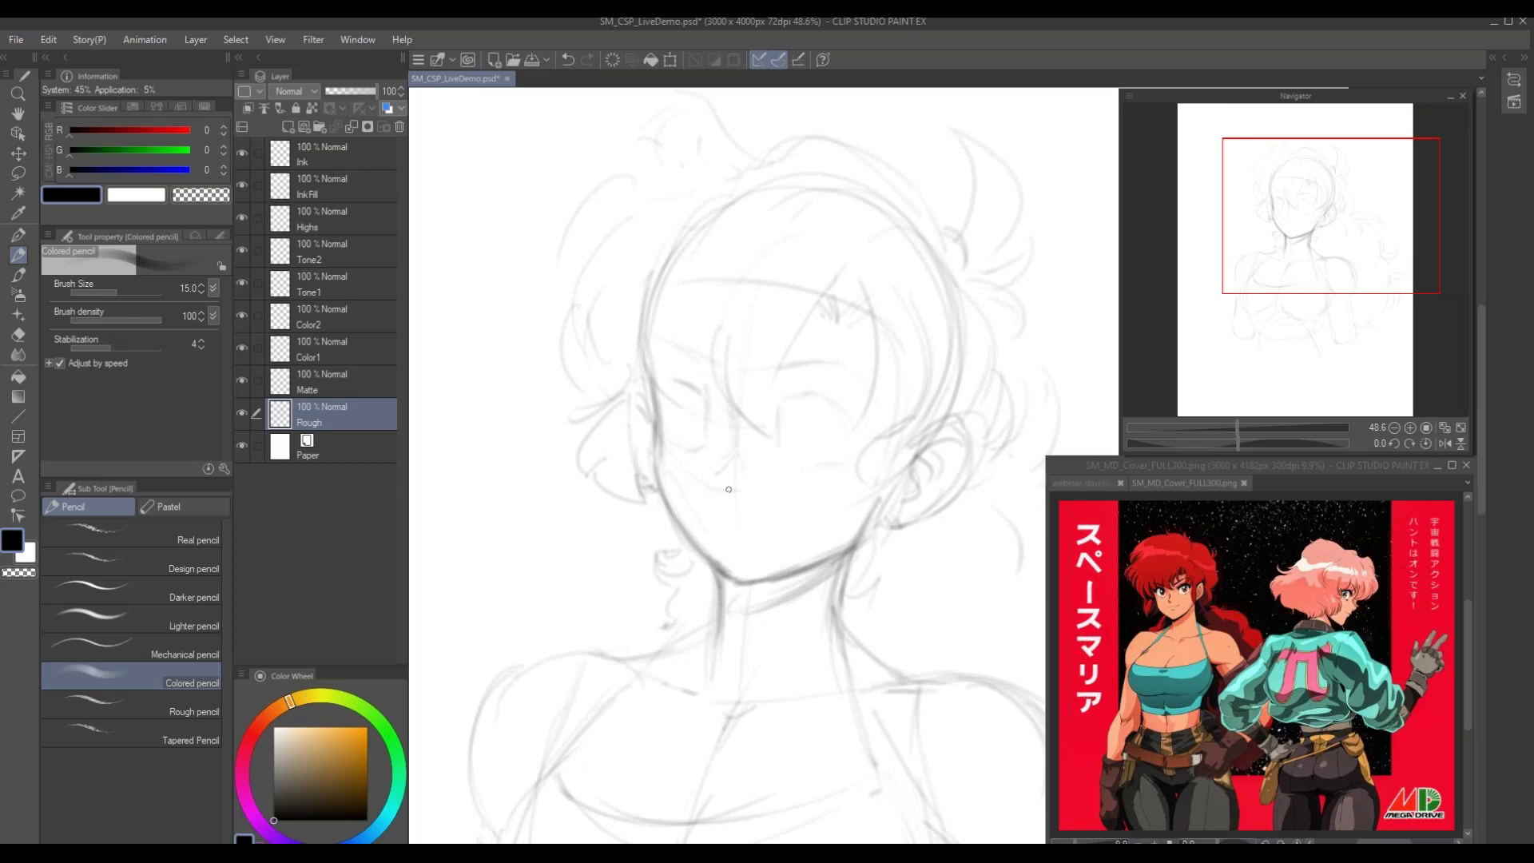
Sketch the nose tip, upper eyelids and irises of both eyes, and reinforce the jawline
drag(715, 475, 725, 491)
drag(603, 438, 612, 453)
drag(701, 402, 722, 426)
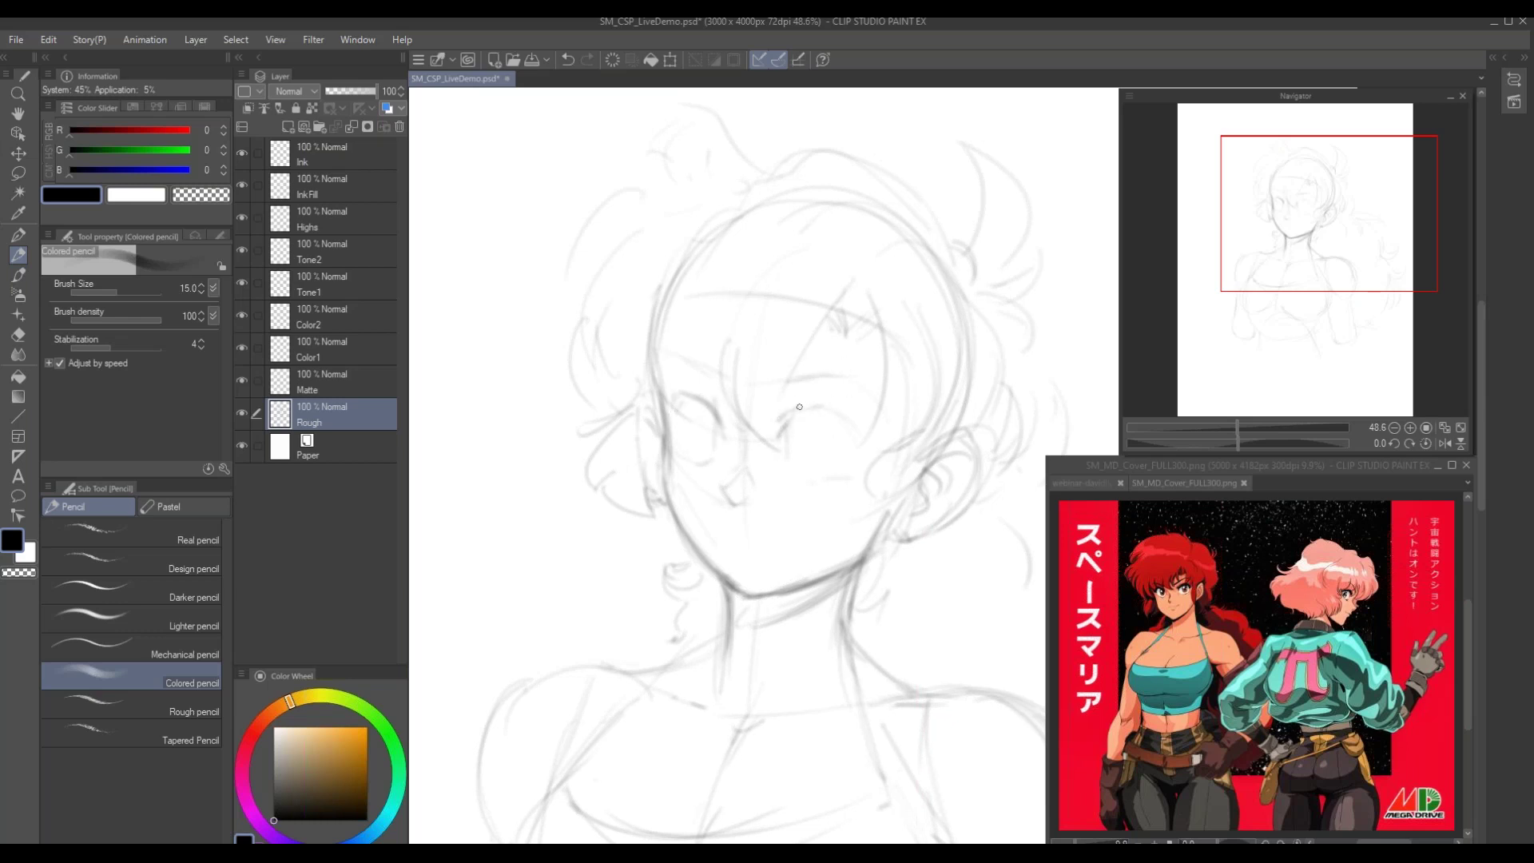
mouse_move(799, 418)
mouse_down()
mouse_move(846, 425)
mouse_move(832, 409)
mouse_move(862, 436)
mouse_up()
drag(664, 391, 705, 407)
mouse_move(709, 461)
mouse_down()
mouse_move(687, 448)
mouse_move(691, 422)
mouse_up()
drag(791, 422, 793, 462)
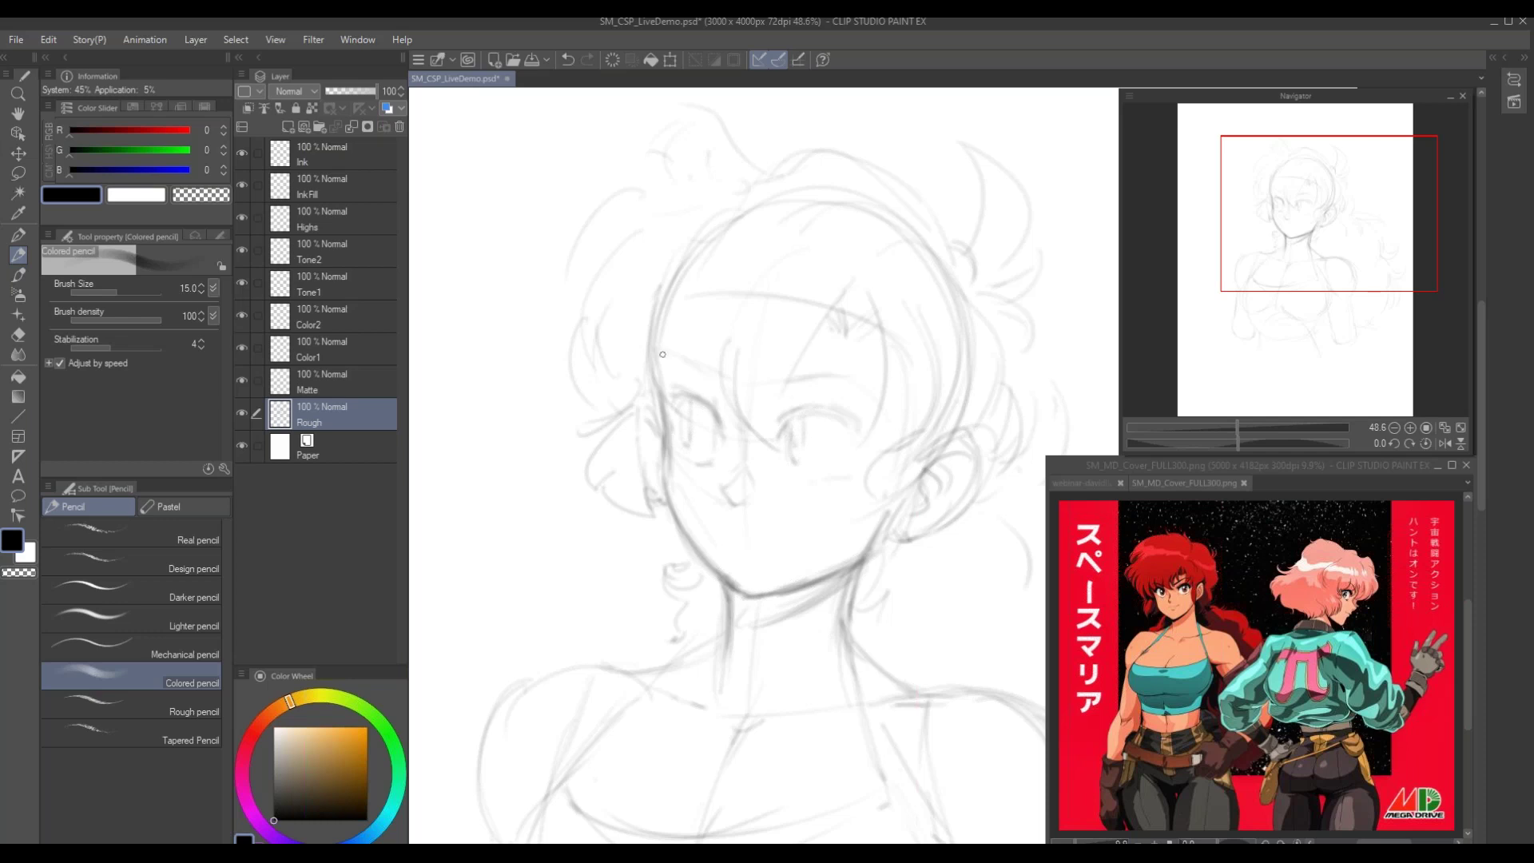
mouse_move(692, 393)
mouse_down()
mouse_move(717, 410)
mouse_move(815, 378)
mouse_up()
scroll(825, 558, down, 2)
drag(829, 557, 770, 581)
drag(609, 537, 601, 585)
Lasso the near eye and eyebrow, then rotate and enlarge them slightly and shift them toward the ear
key(m)
mouse_move(807, 429)
mouse_down()
mouse_move(761, 443)
mouse_move(752, 479)
mouse_move(805, 548)
mouse_up()
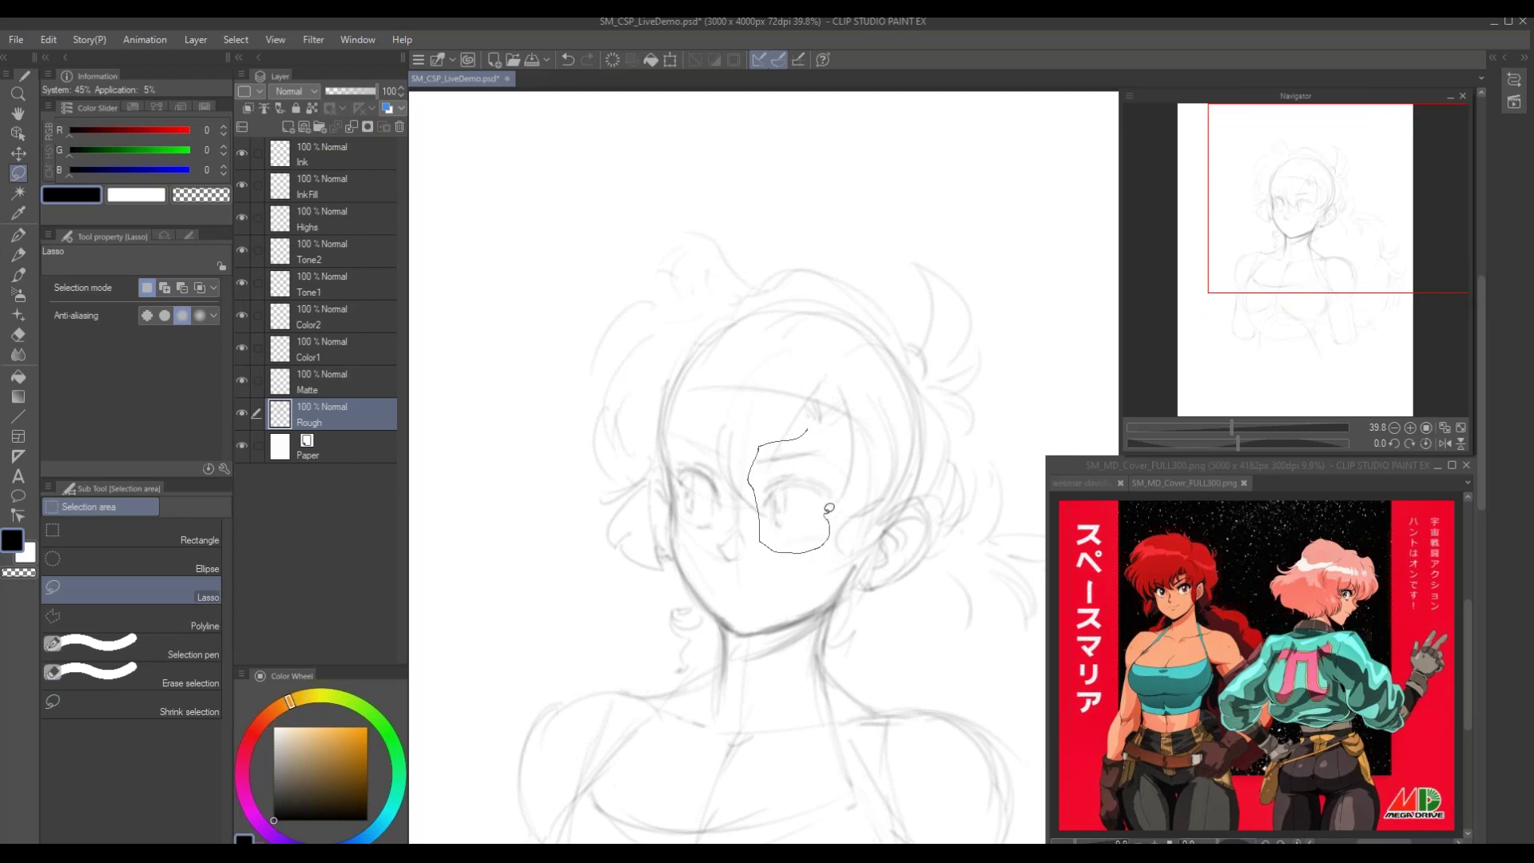
drag(839, 434, 805, 416)
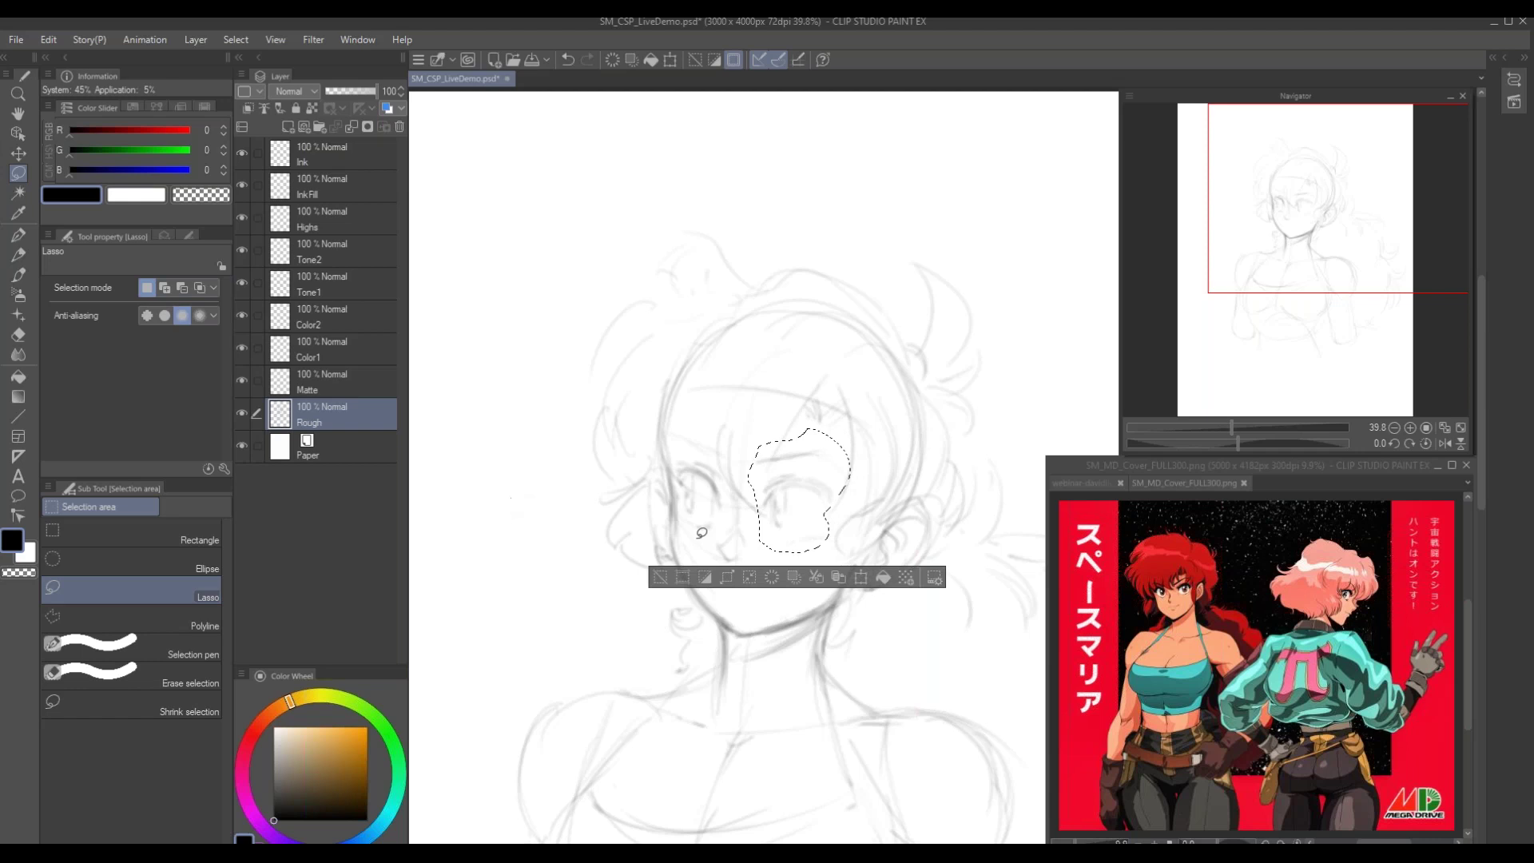
key(ctrl+t)
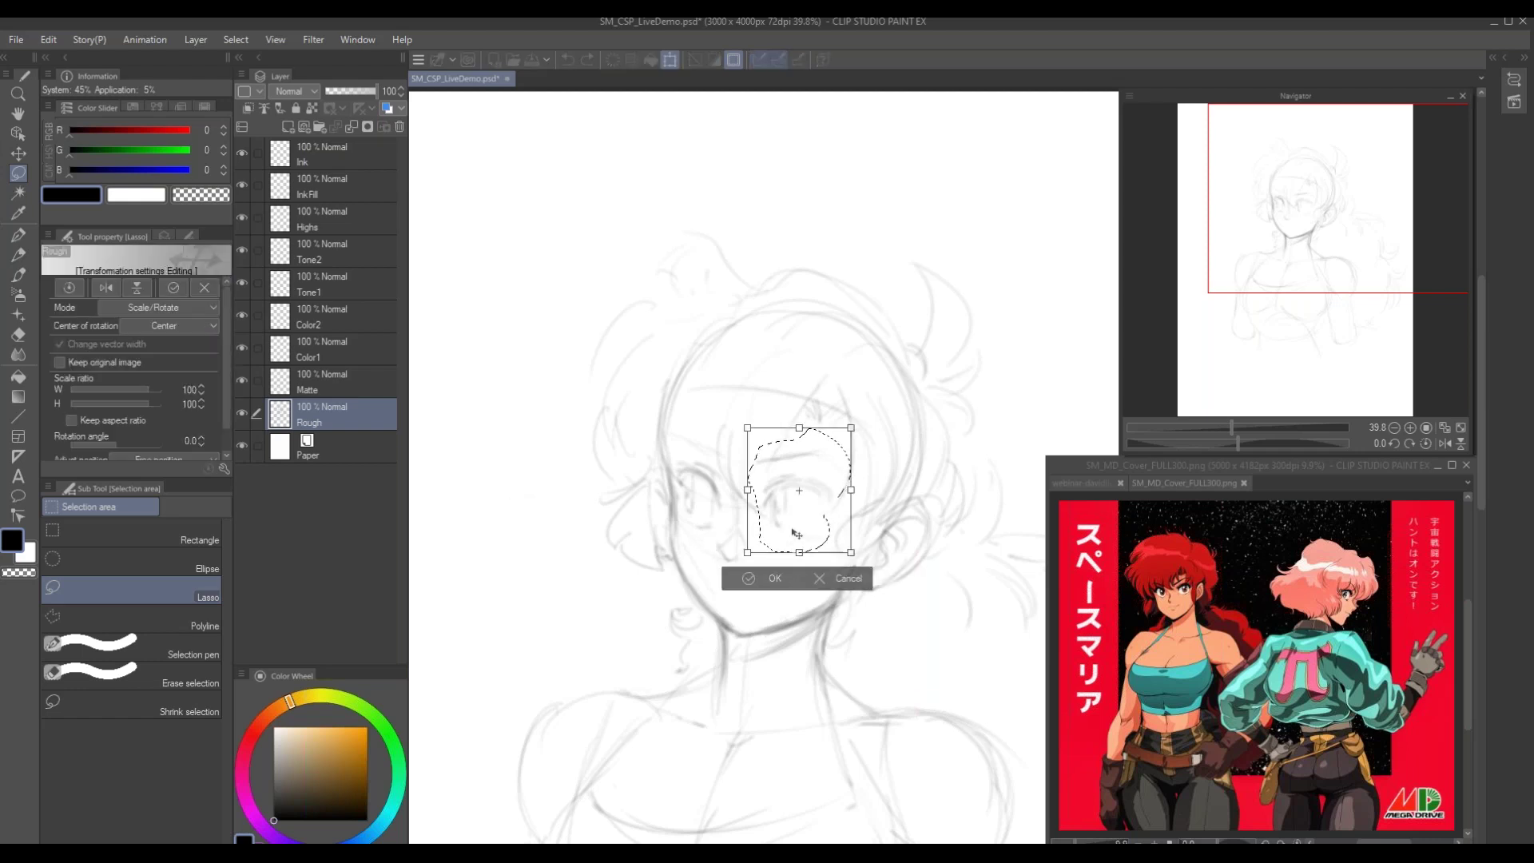
drag(639, 553, 637, 551)
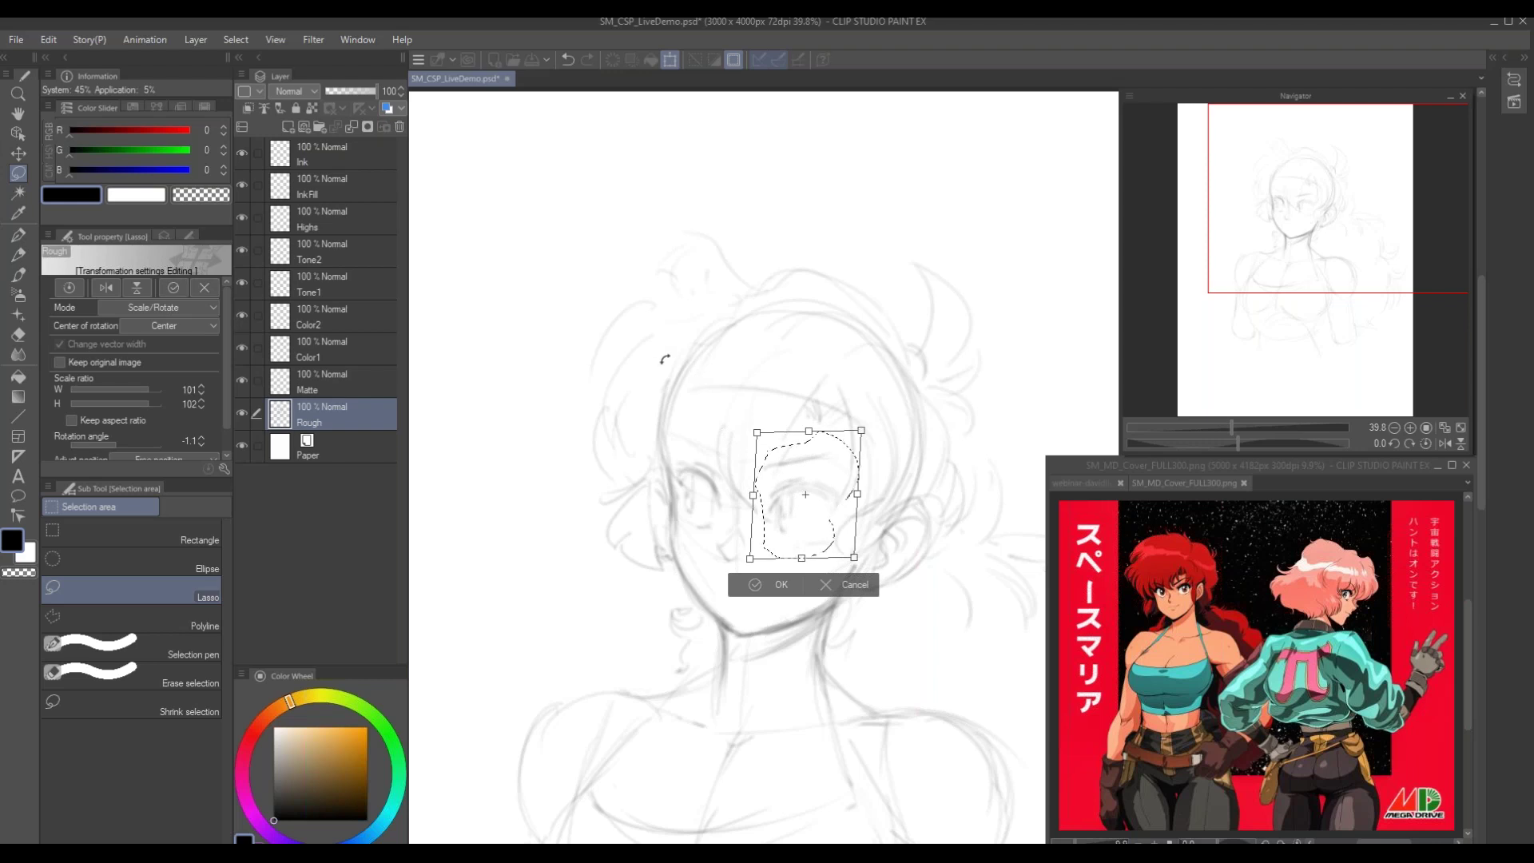
drag(646, 463, 653, 476)
key(Right)
key(Right)
key(Right)
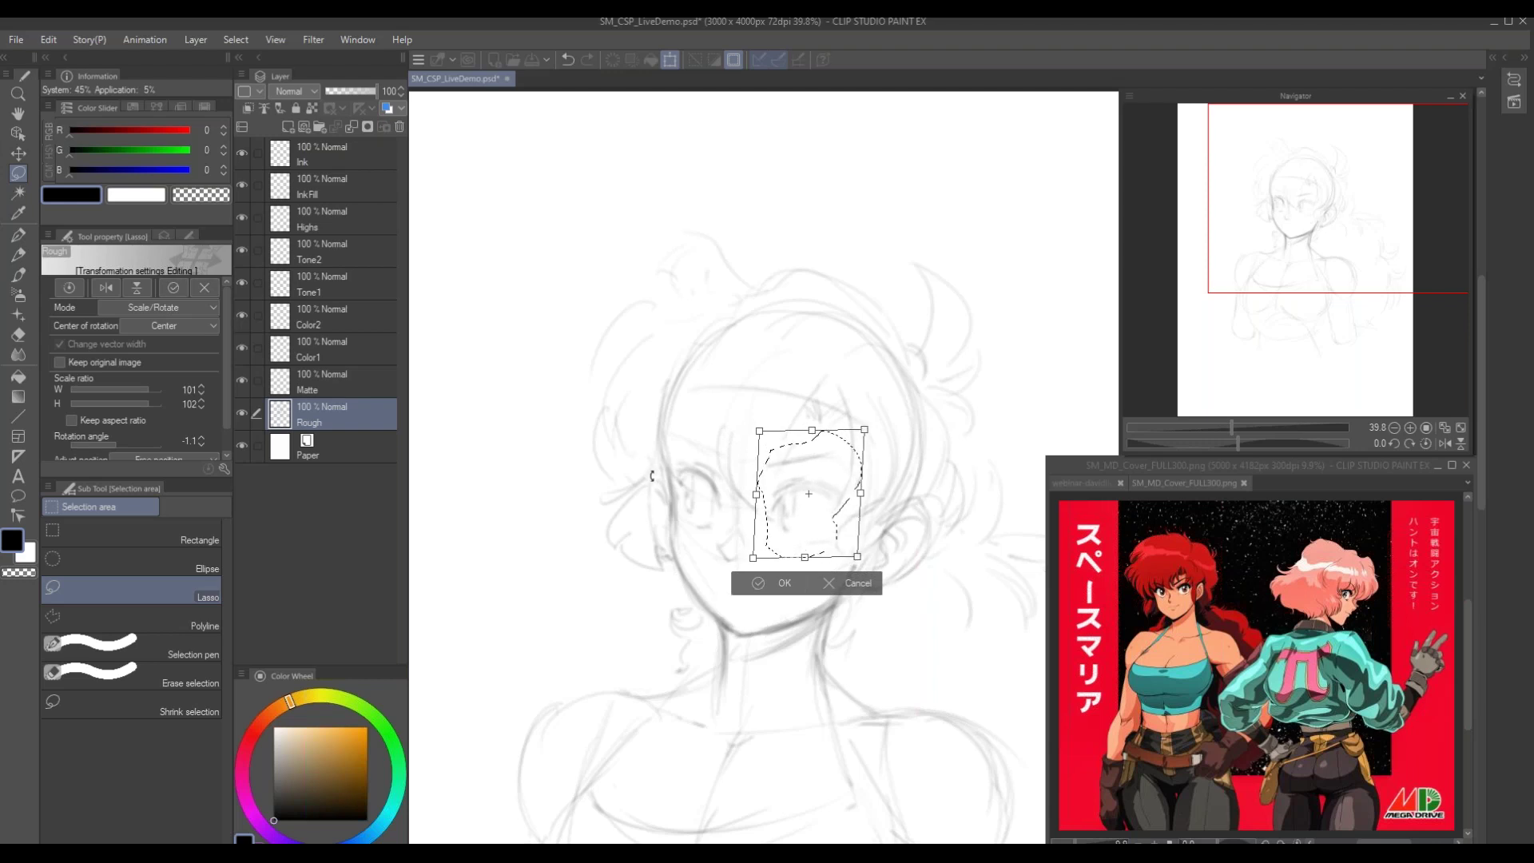
key(Return)
Lasso the far eye and eyebrow and apply a Scale/Rotate transform to them
drag(676, 419, 719, 447)
mouse_move(715, 530)
mouse_down()
mouse_move(678, 493)
mouse_move(675, 407)
mouse_move(684, 451)
mouse_up()
key(ctrl+t)
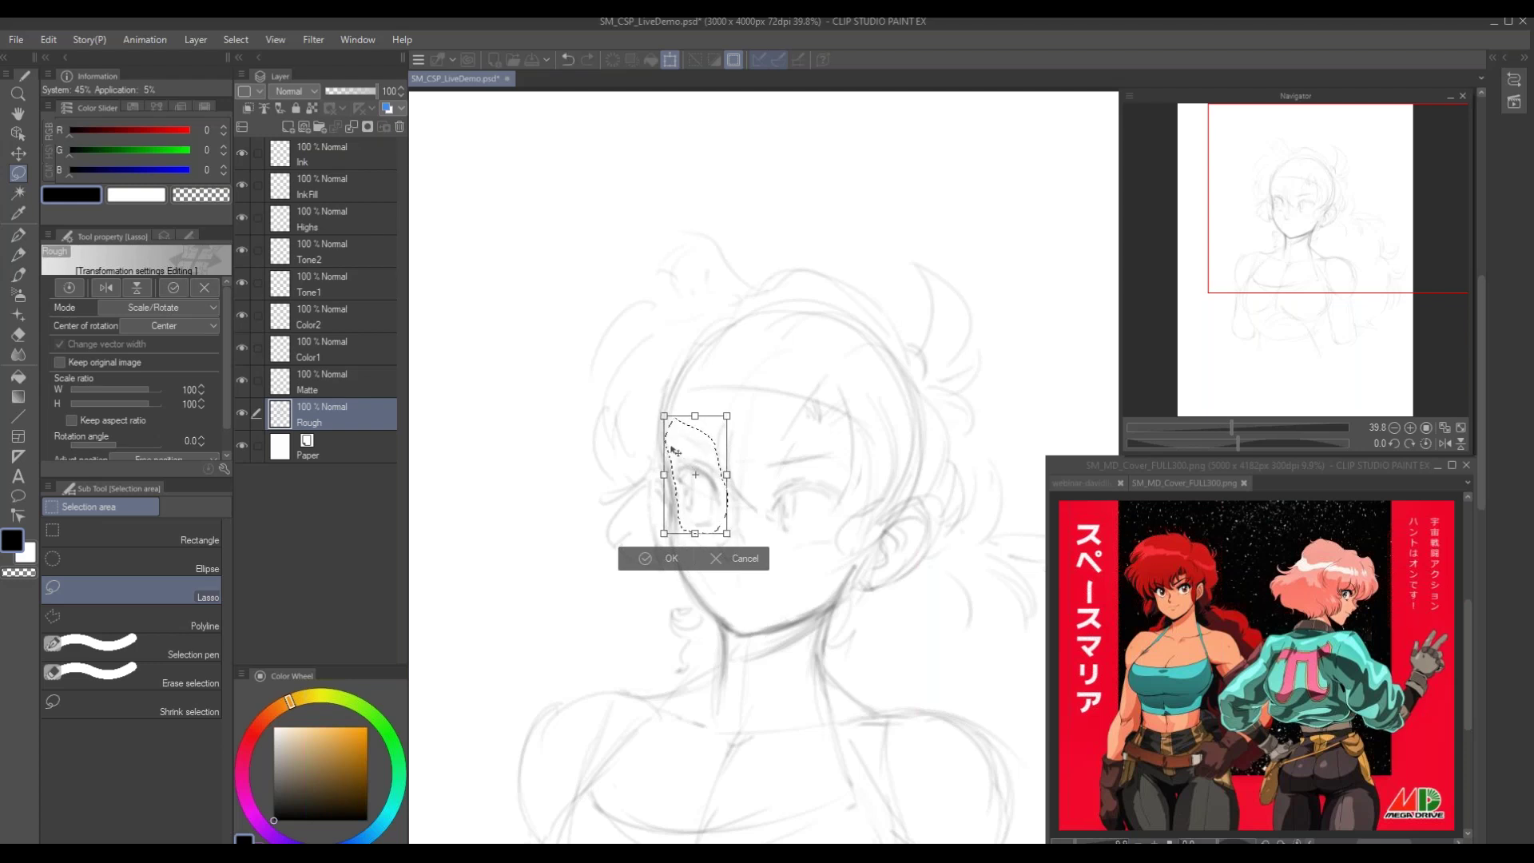
key(Return)
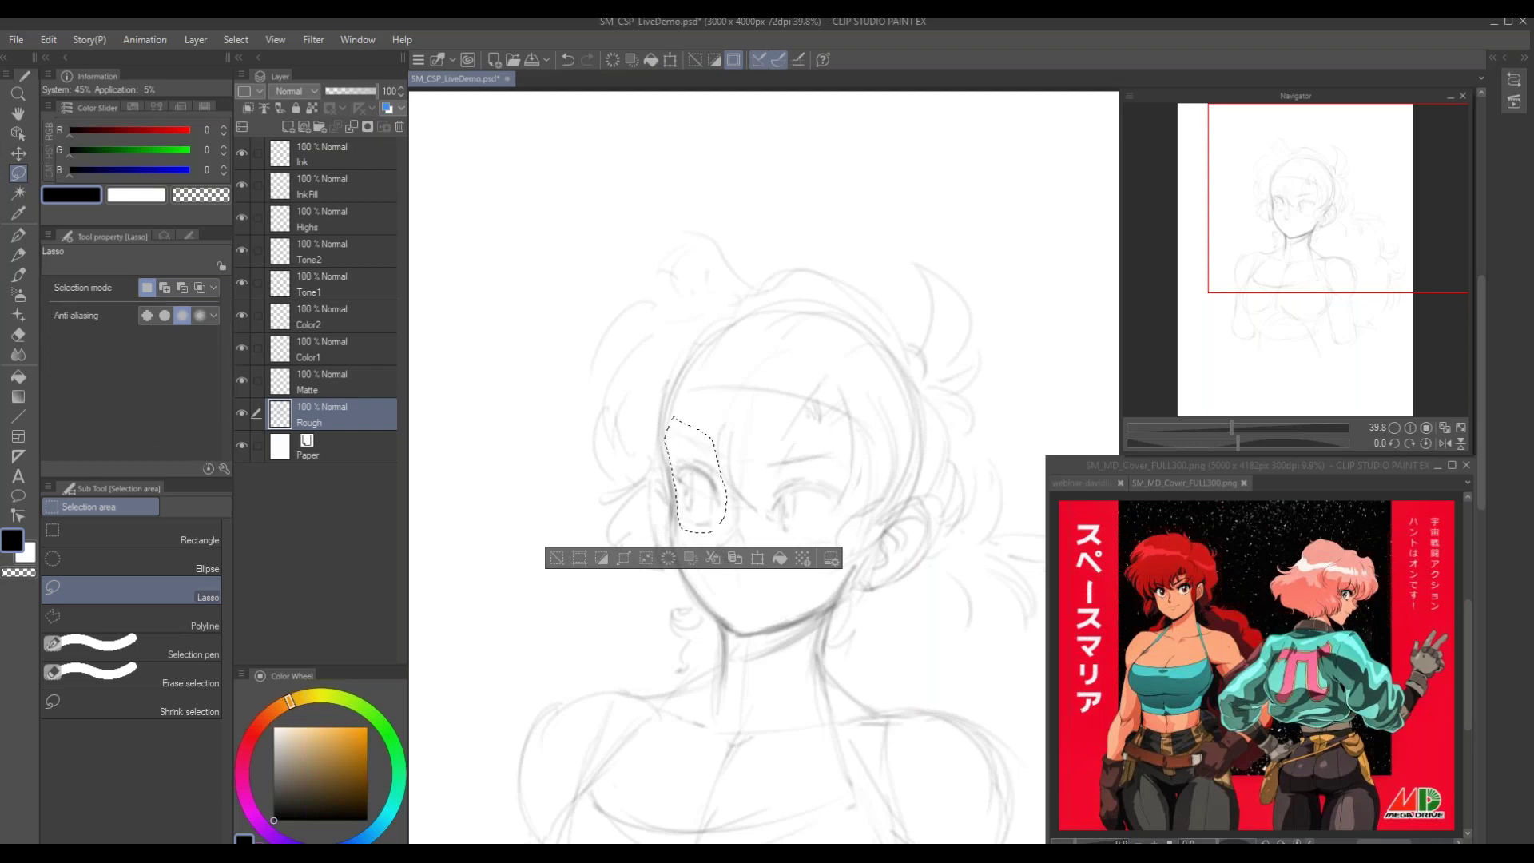
Darken the near eyebrow and the tip of the nose with the Colored pencil
key(p)
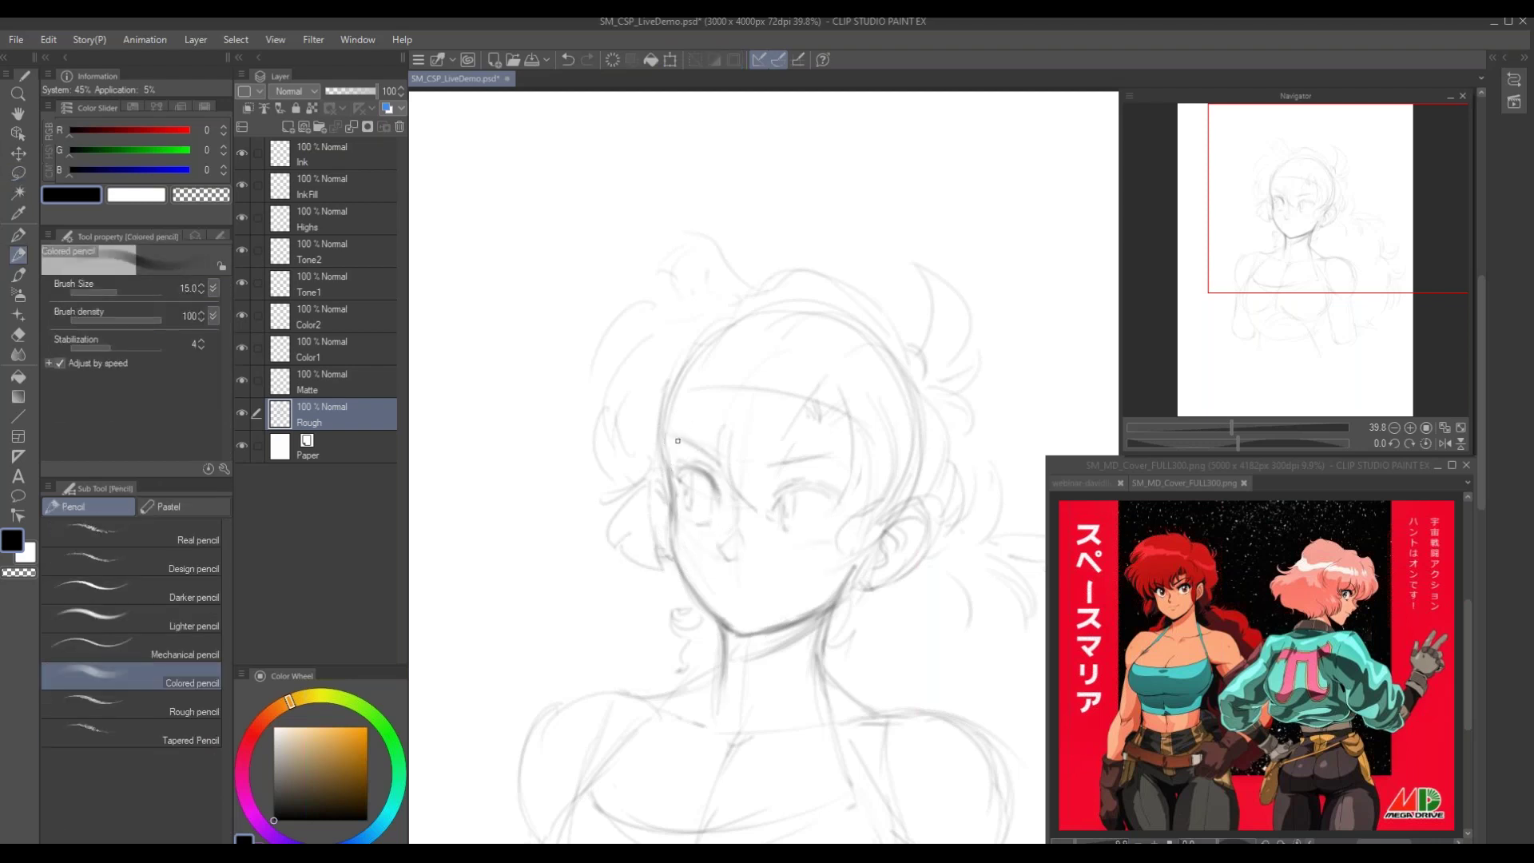
mouse_move(772, 473)
mouse_down()
mouse_move(826, 460)
mouse_move(868, 487)
mouse_up()
drag(723, 545, 729, 558)
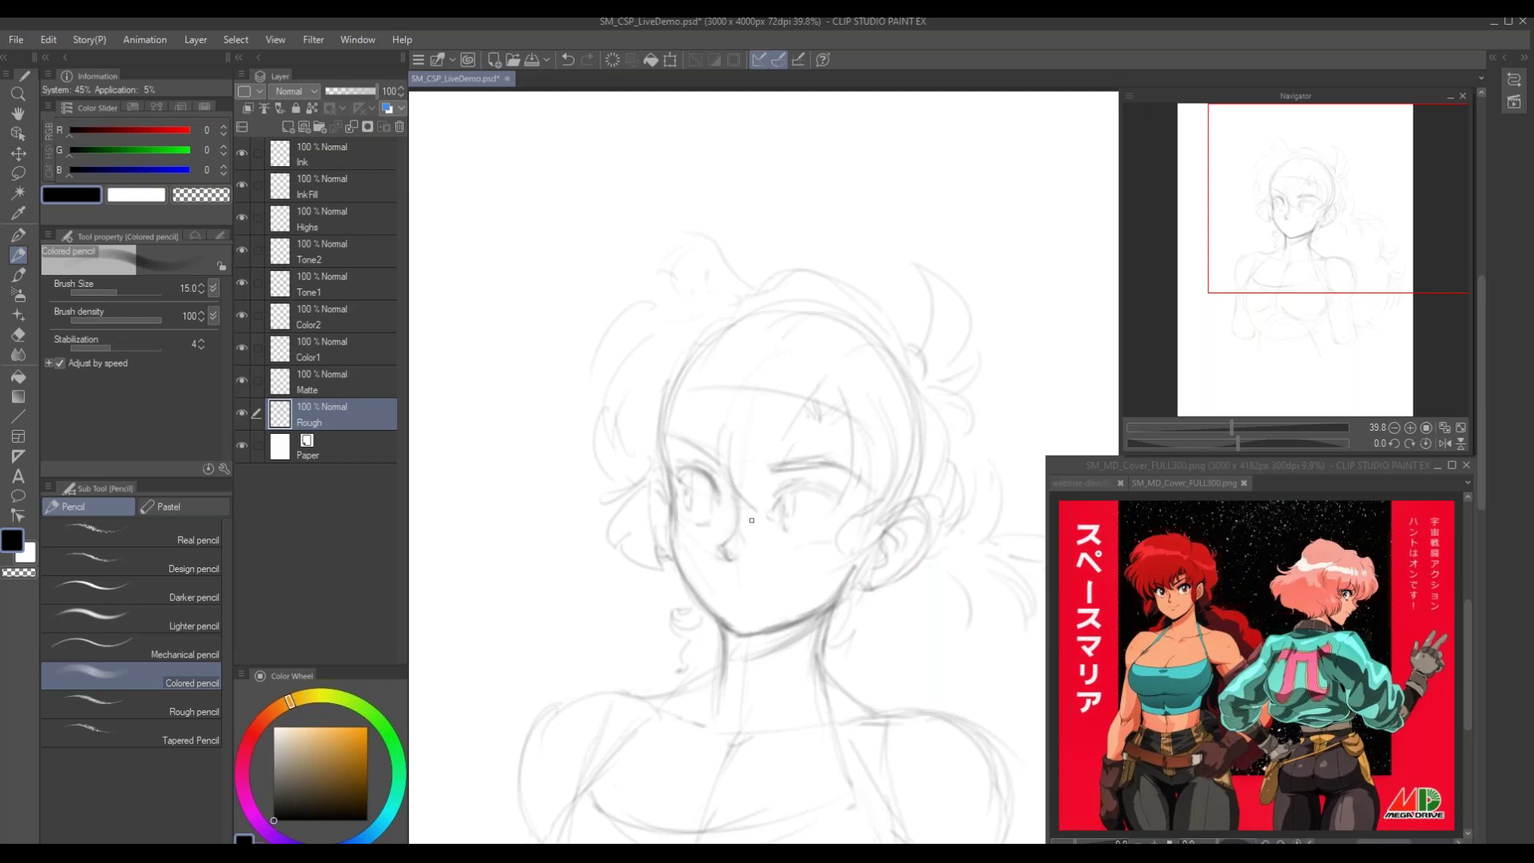
Lighten the rough lines around the nose using the Soft eraser at size 25
key(e)
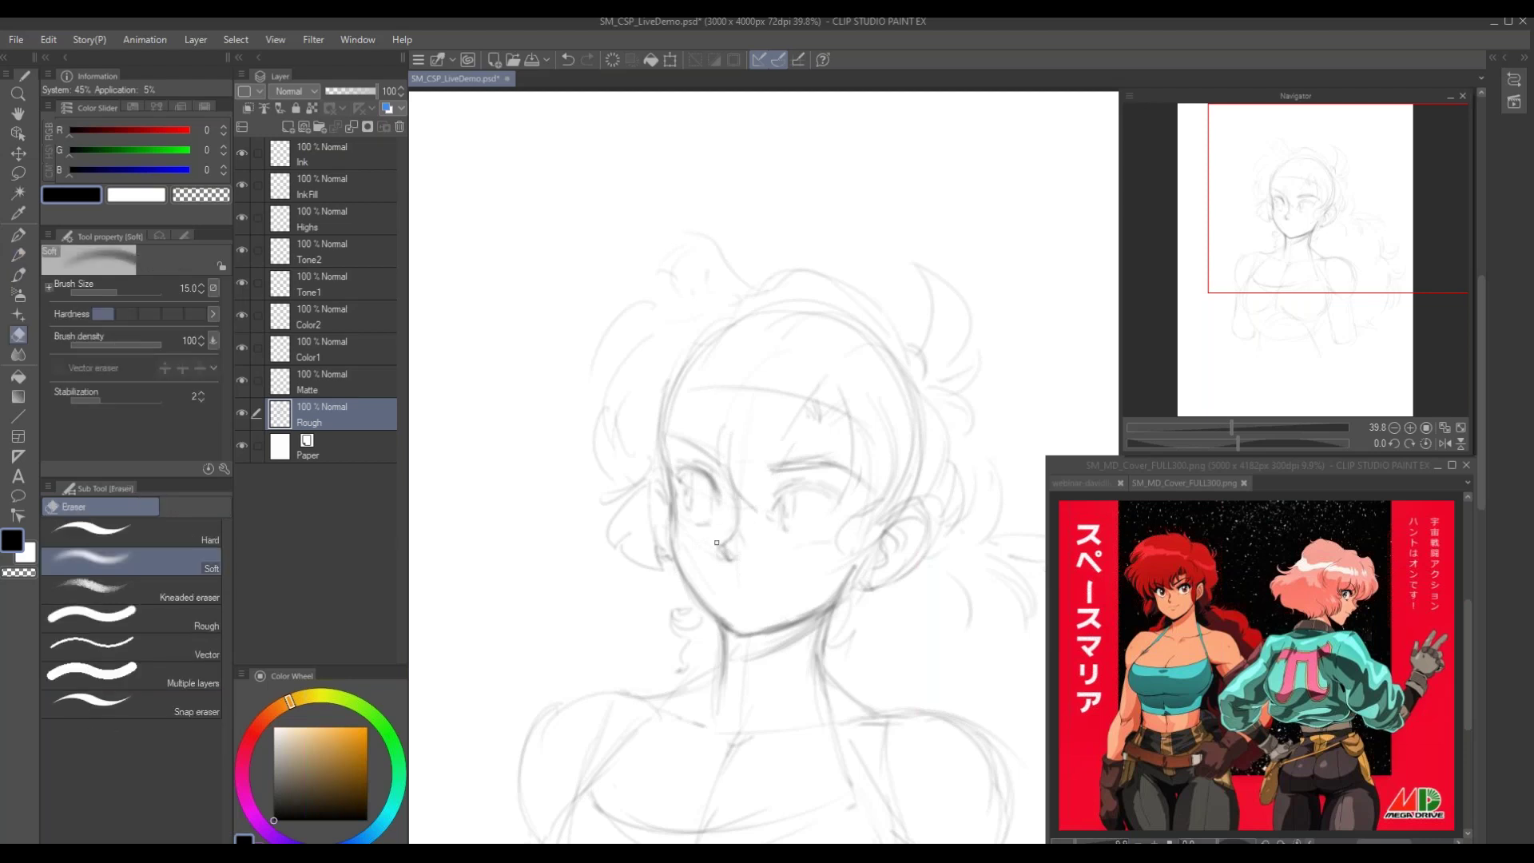
key(])
key(])
key(])
mouse_move(734, 506)
mouse_down()
mouse_move(720, 552)
mouse_move(747, 564)
mouse_up()
Darken the jawline from the near cheek to the chin with the Colored pencil
key(p)
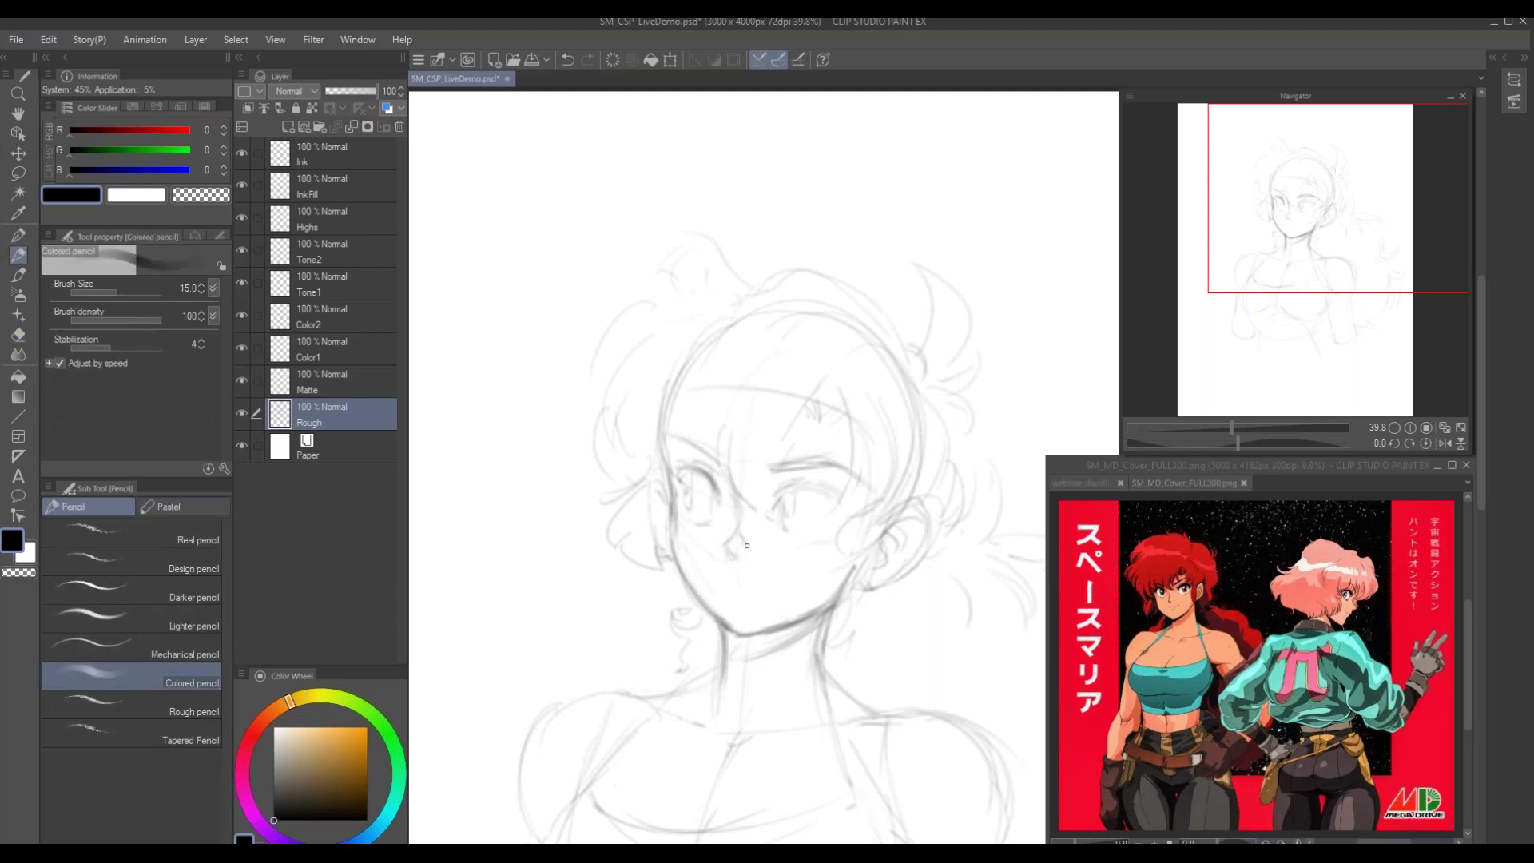
mouse_move(843, 579)
mouse_down()
mouse_move(815, 611)
mouse_move(727, 636)
mouse_up()
mouse_move(672, 515)
mouse_down()
mouse_move(670, 560)
mouse_move(716, 622)
mouse_move(675, 497)
mouse_up()
Draw the mouth and a short lower-lip mark, and hatch the shadow under the chin
scroll(744, 553, up, 1)
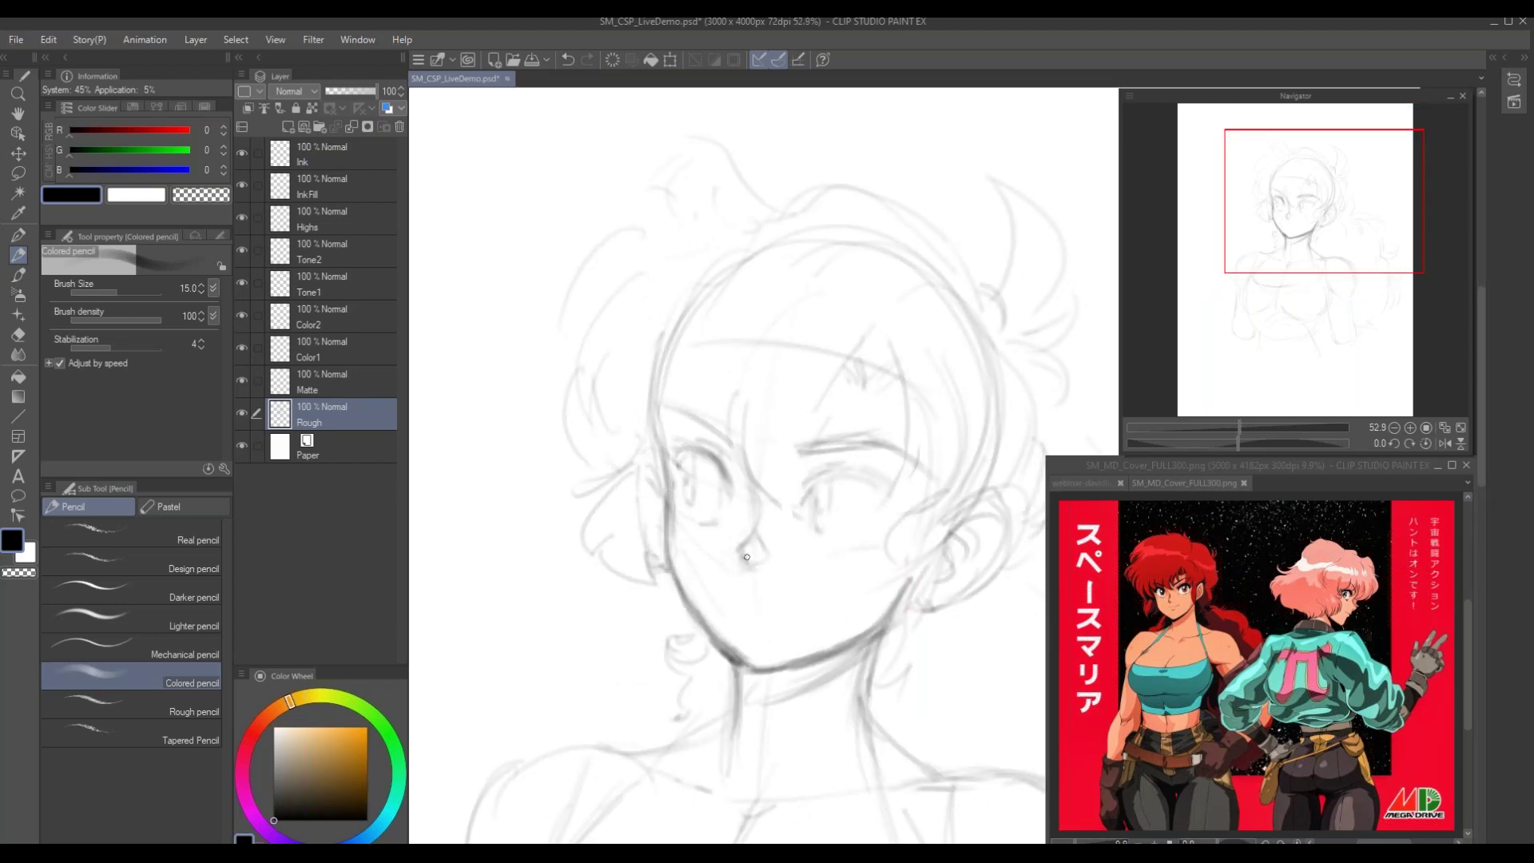
drag(746, 589, 757, 594)
drag(625, 535, 595, 528)
mouse_move(730, 587)
mouse_down()
mouse_move(762, 589)
mouse_move(718, 585)
mouse_move(770, 593)
mouse_up()
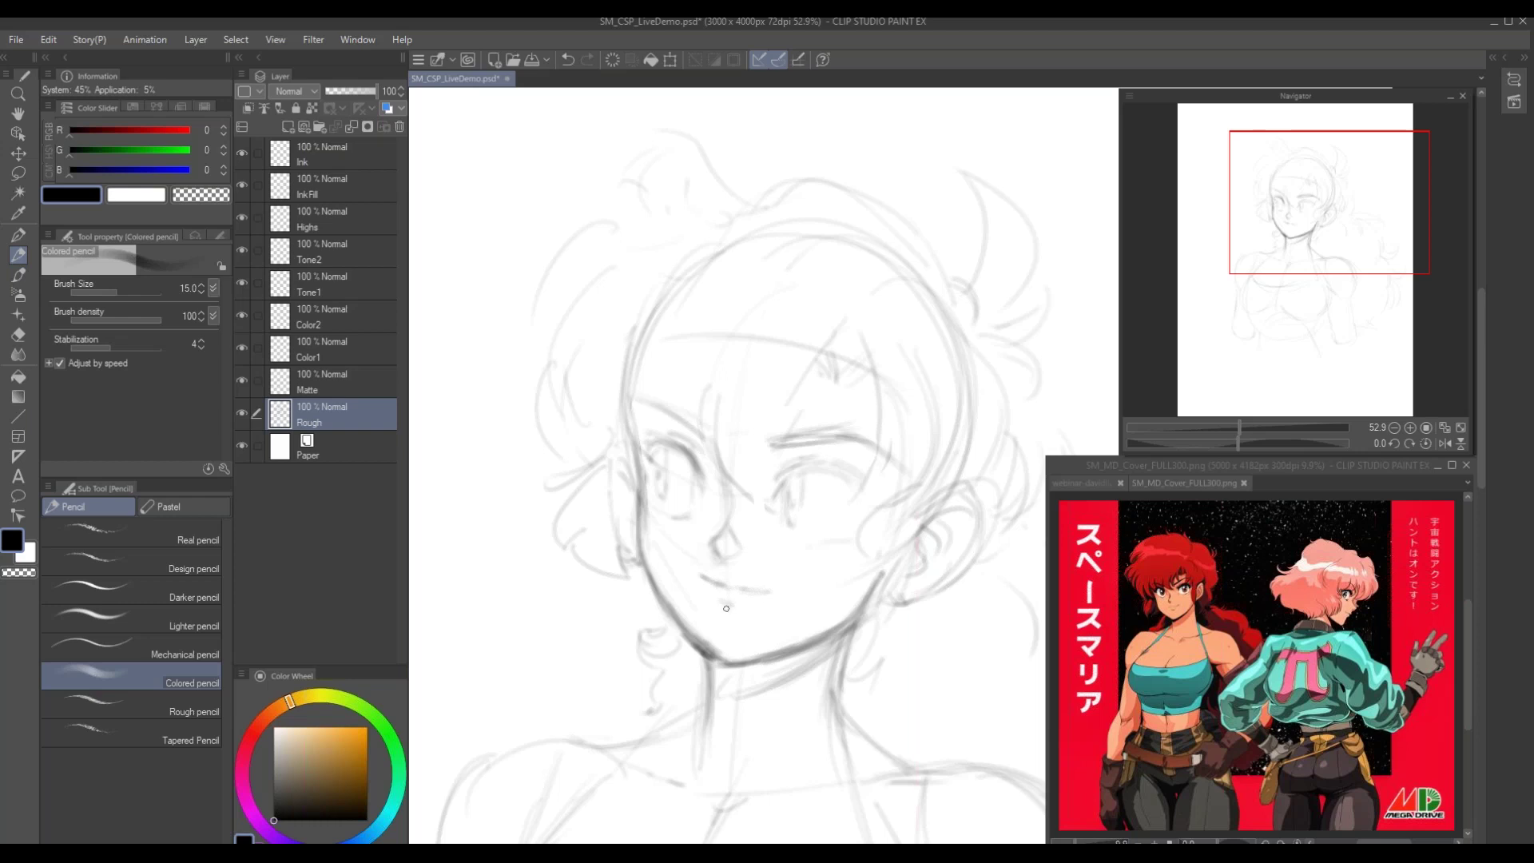
mouse_move(857, 606)
mouse_down()
mouse_move(785, 665)
mouse_move(707, 680)
mouse_up()
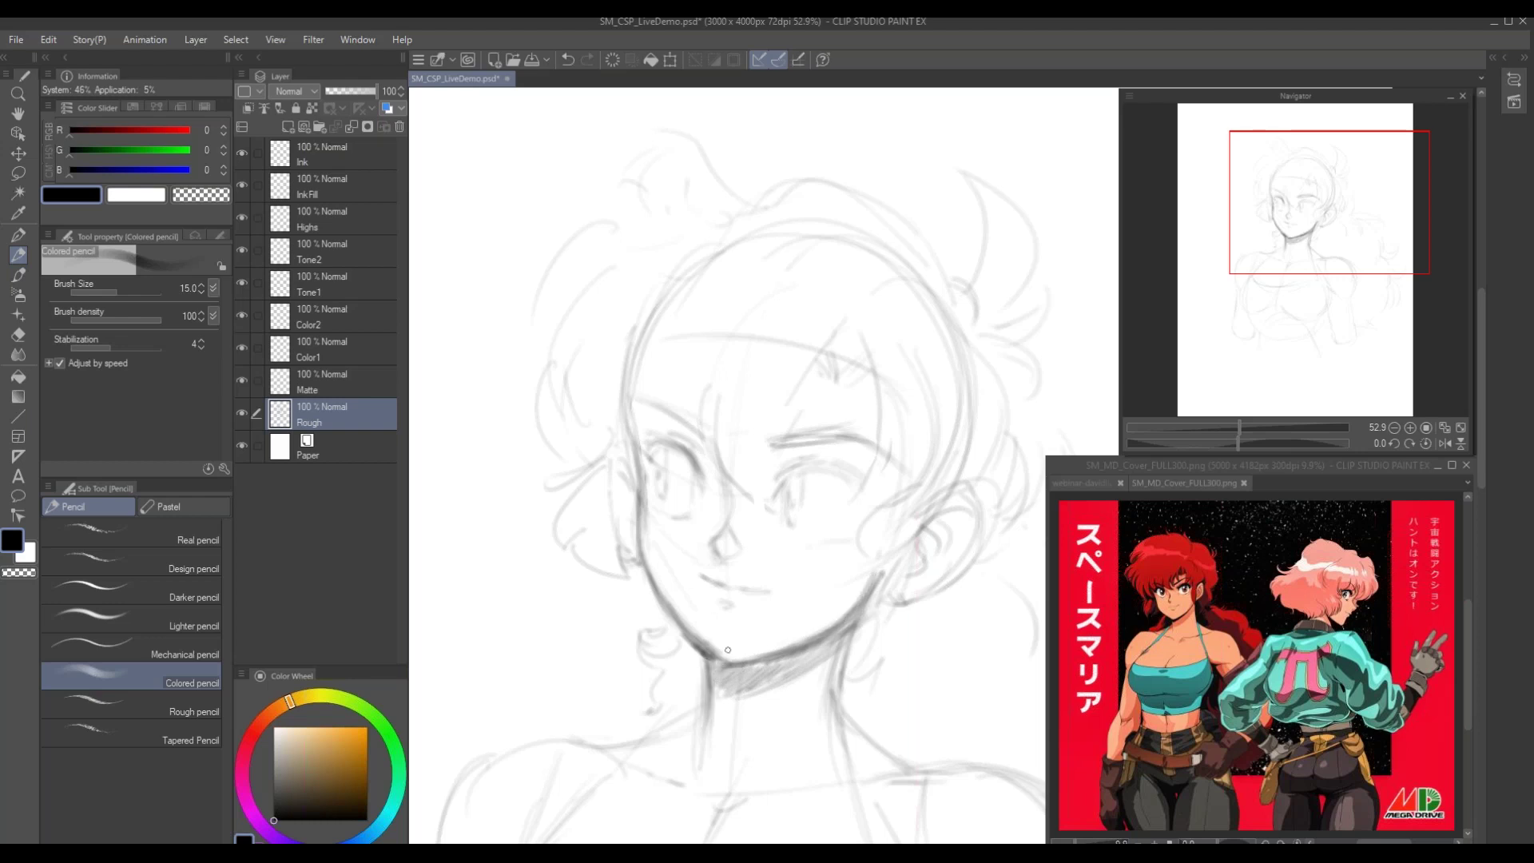
Add loose hair strands beside the far side of the face and along the crown
scroll(643, 516, down, 3)
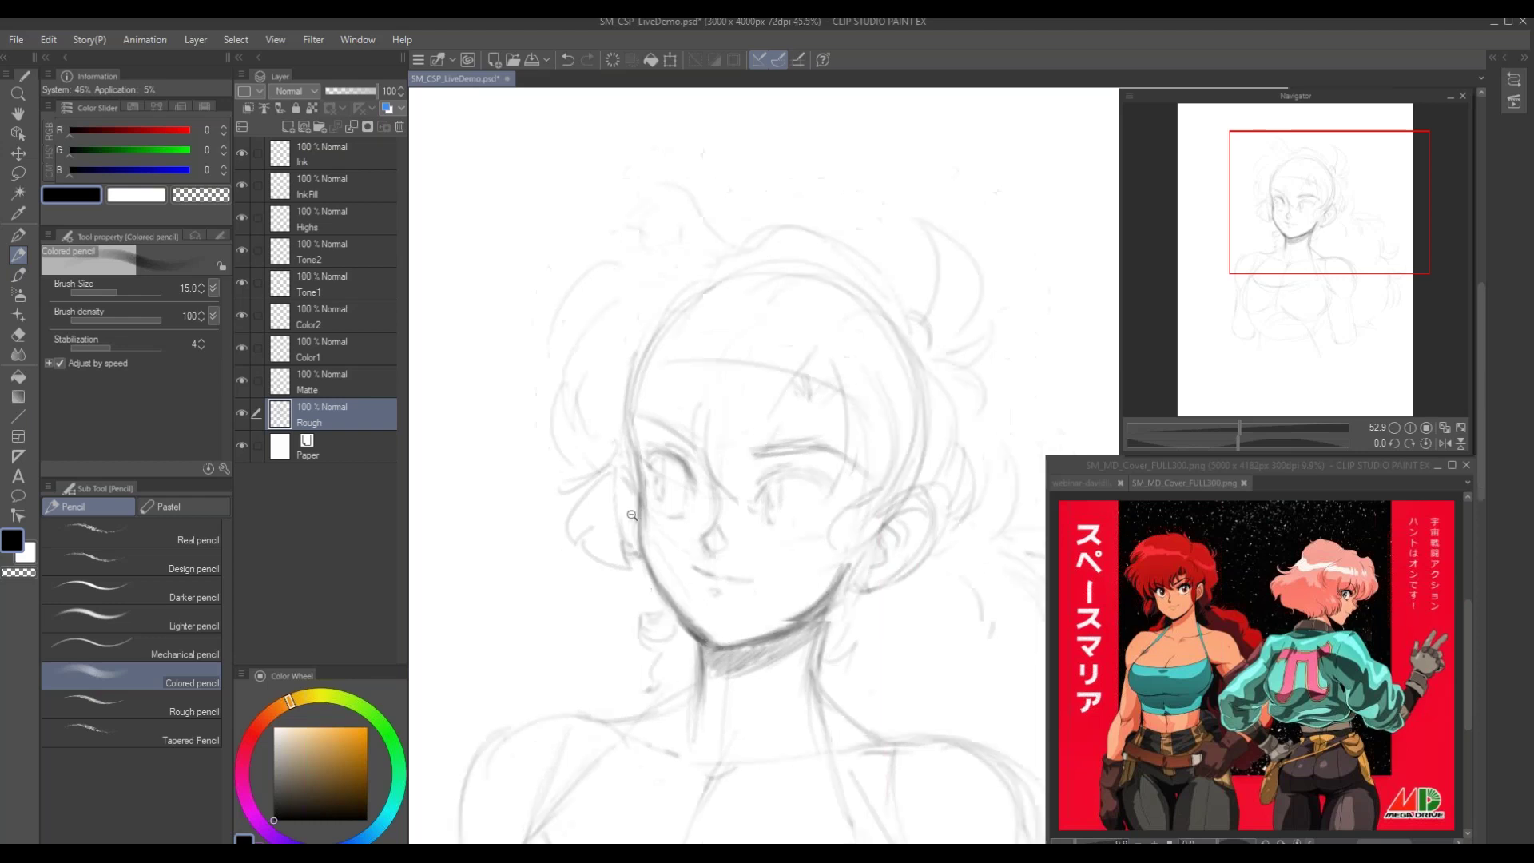
scroll(612, 463, down, 2)
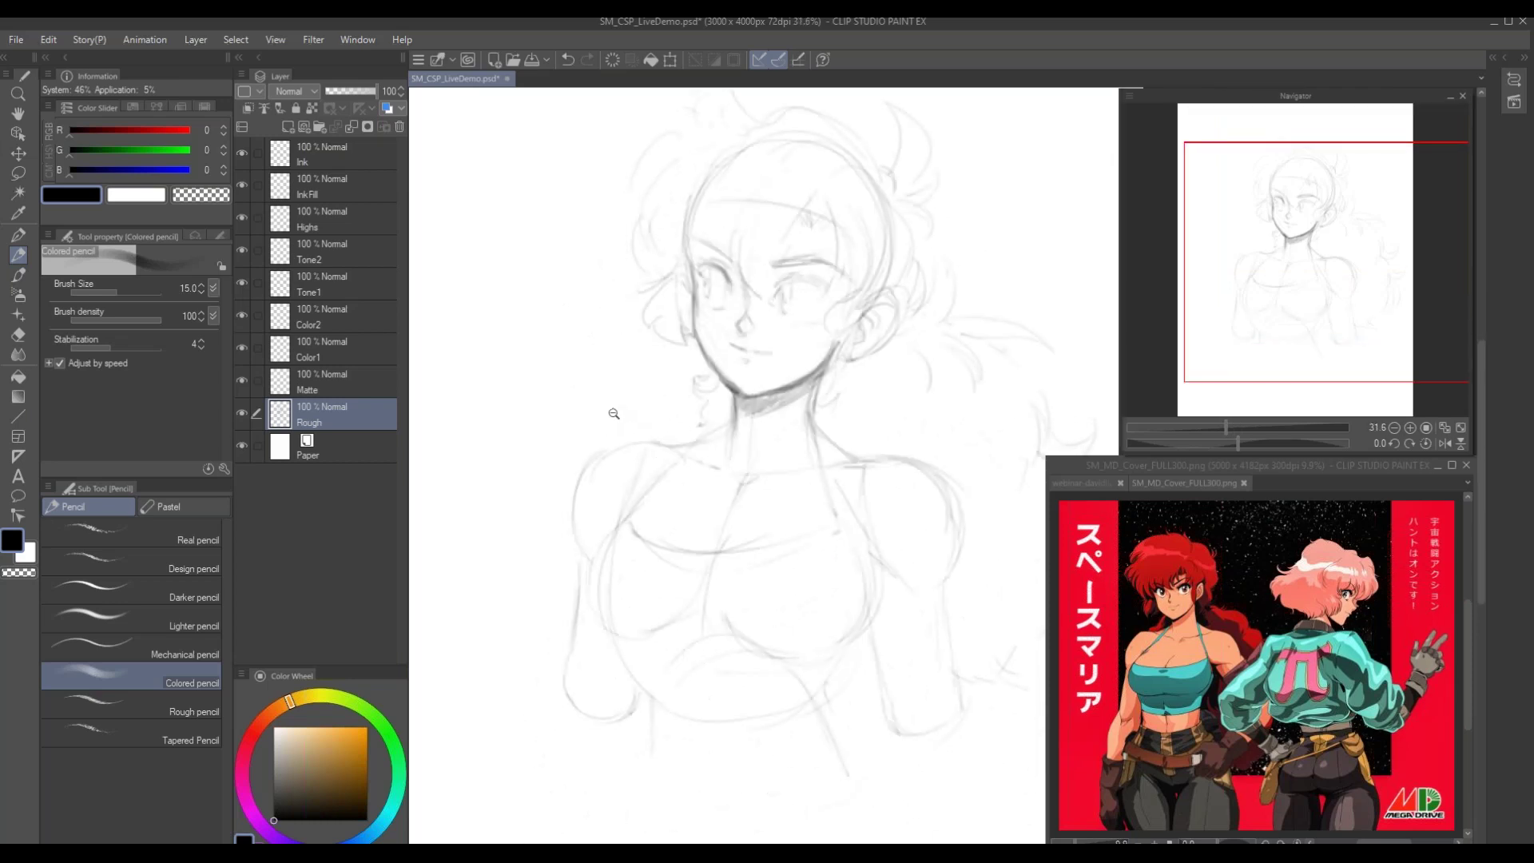
drag(602, 478, 610, 480)
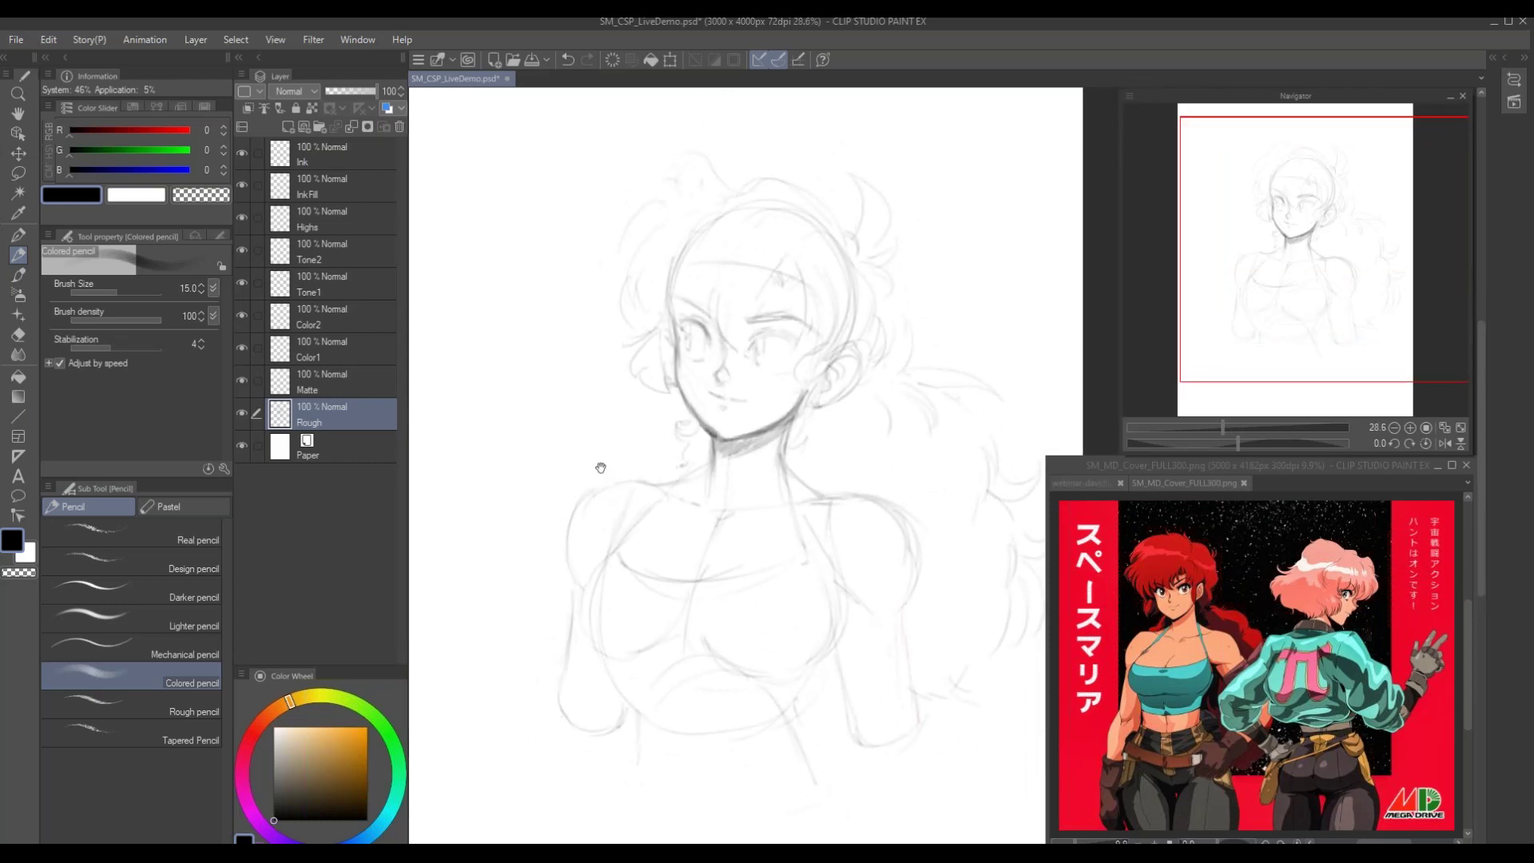
drag(610, 315, 639, 348)
mouse_move(678, 276)
mouse_down()
mouse_move(634, 322)
mouse_move(661, 376)
mouse_move(667, 364)
mouse_up()
mouse_move(796, 187)
mouse_down()
mouse_move(817, 230)
mouse_move(849, 245)
mouse_up()
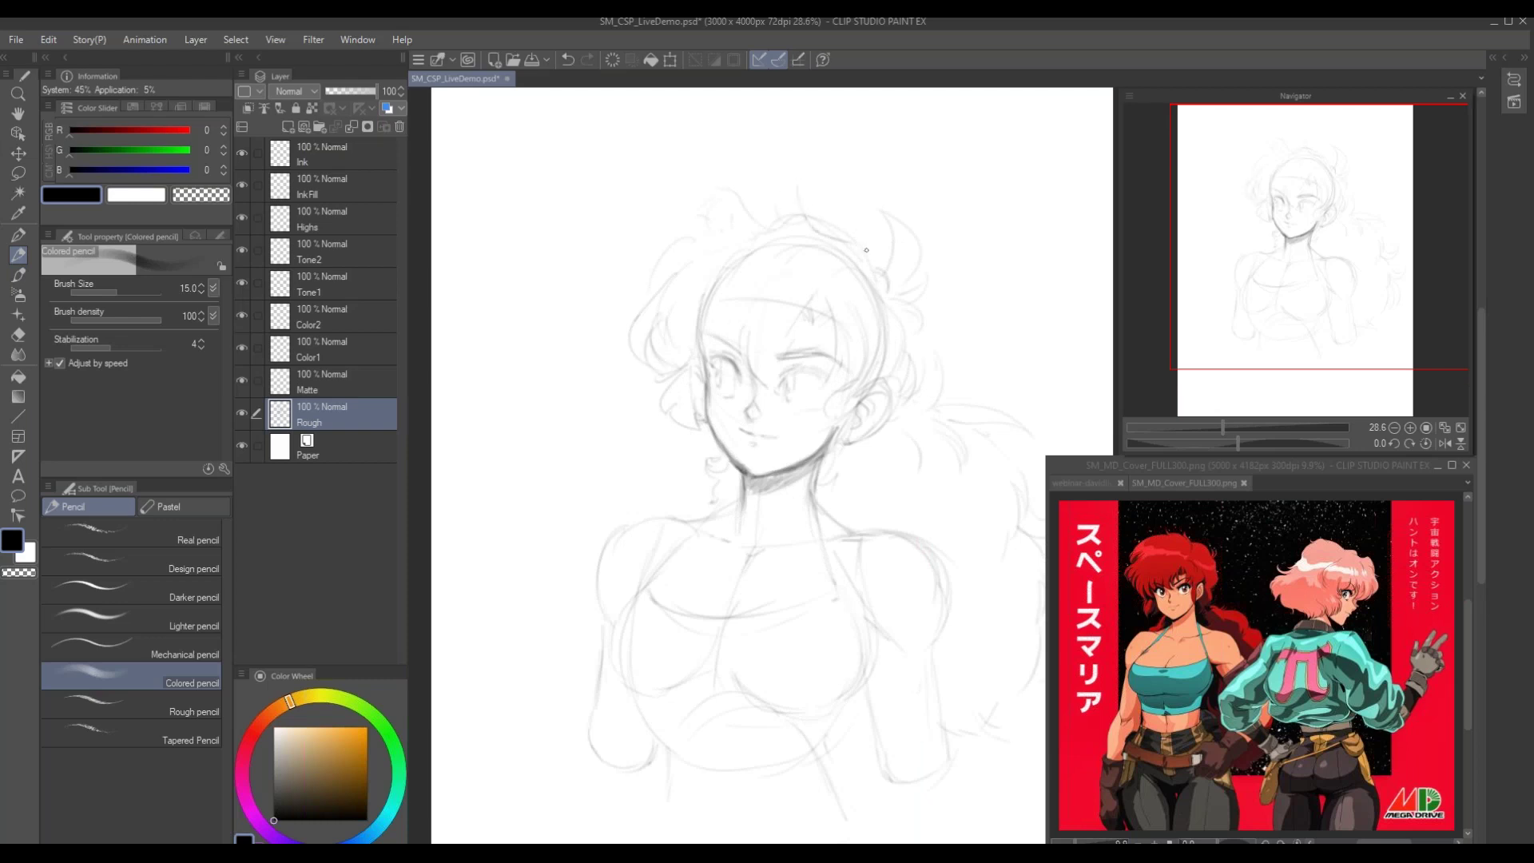
Flip the canvas view horizontally, then refine the eye shapes and strengthen the jaw contour on both sides
click(1445, 445)
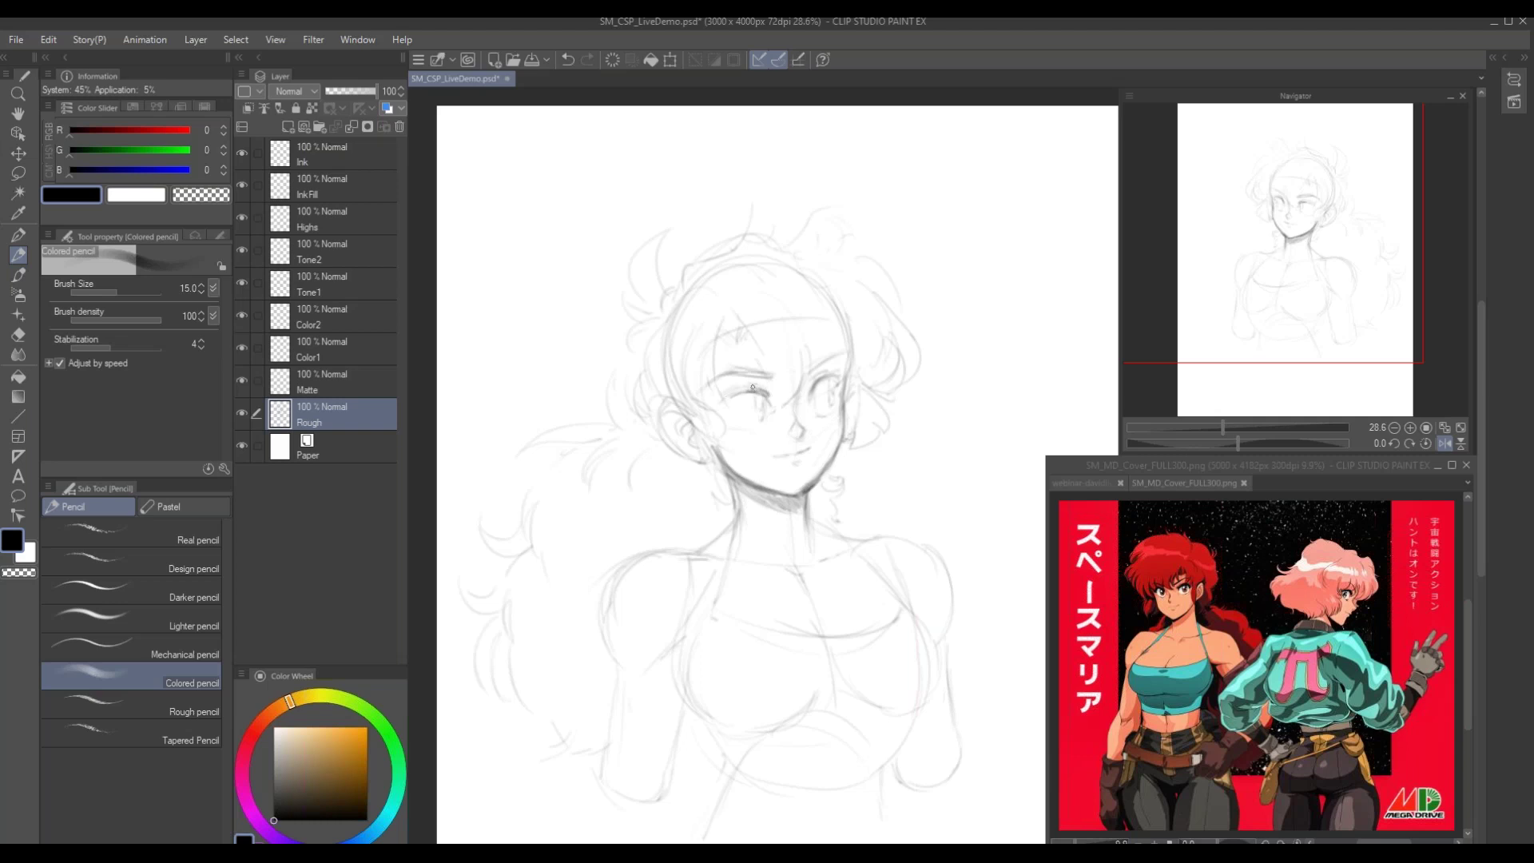
drag(695, 376, 679, 461)
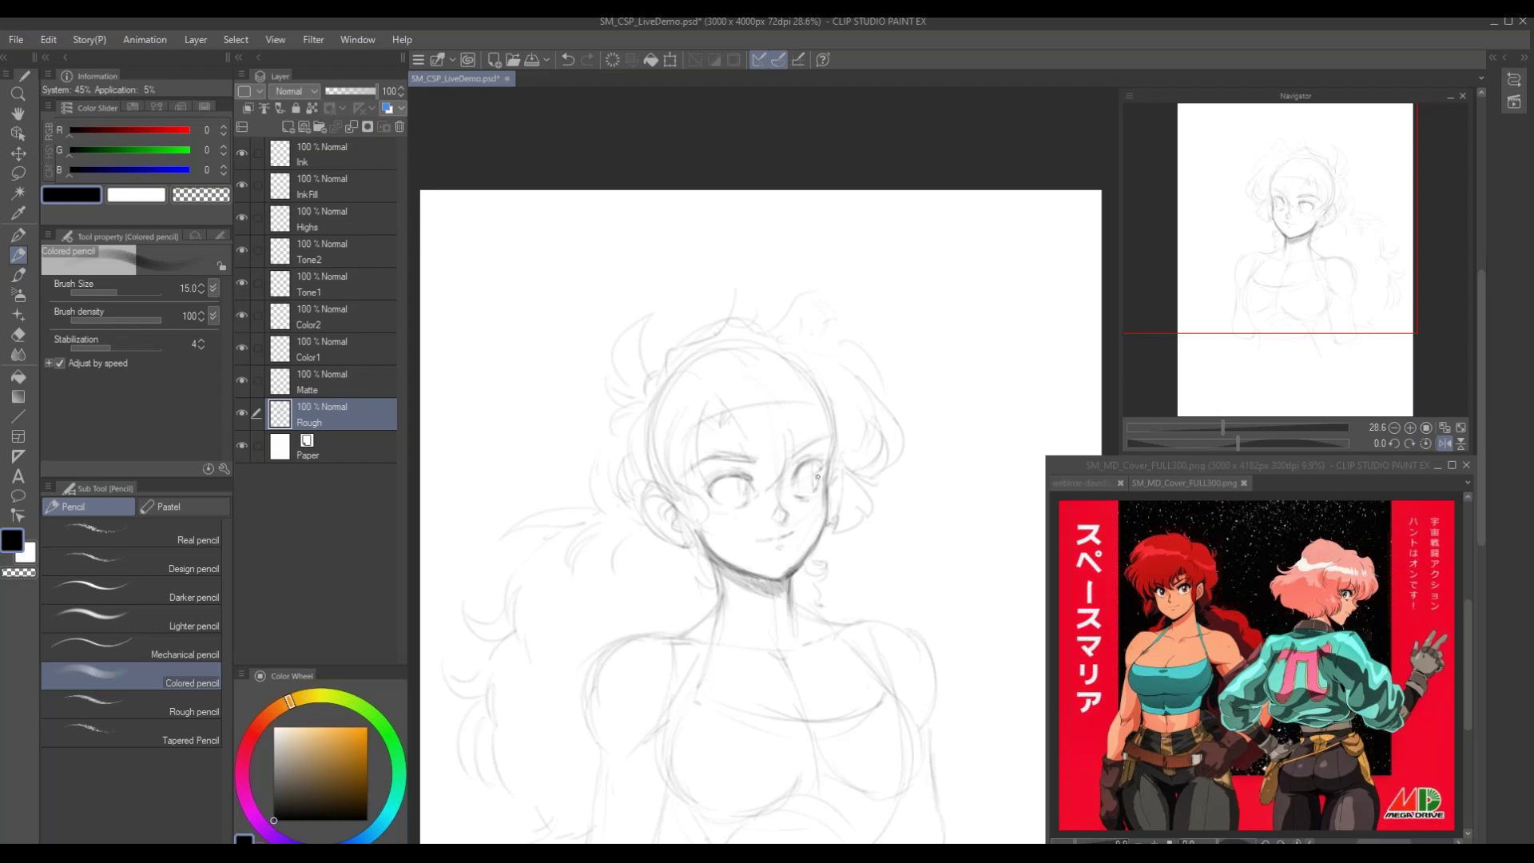
mouse_move(831, 477)
mouse_down()
mouse_move(826, 518)
mouse_move(824, 483)
mouse_move(799, 566)
mouse_up()
drag(695, 535, 718, 579)
Clean up the rough lines along the chin and far cheek with the Soft eraser
key(e)
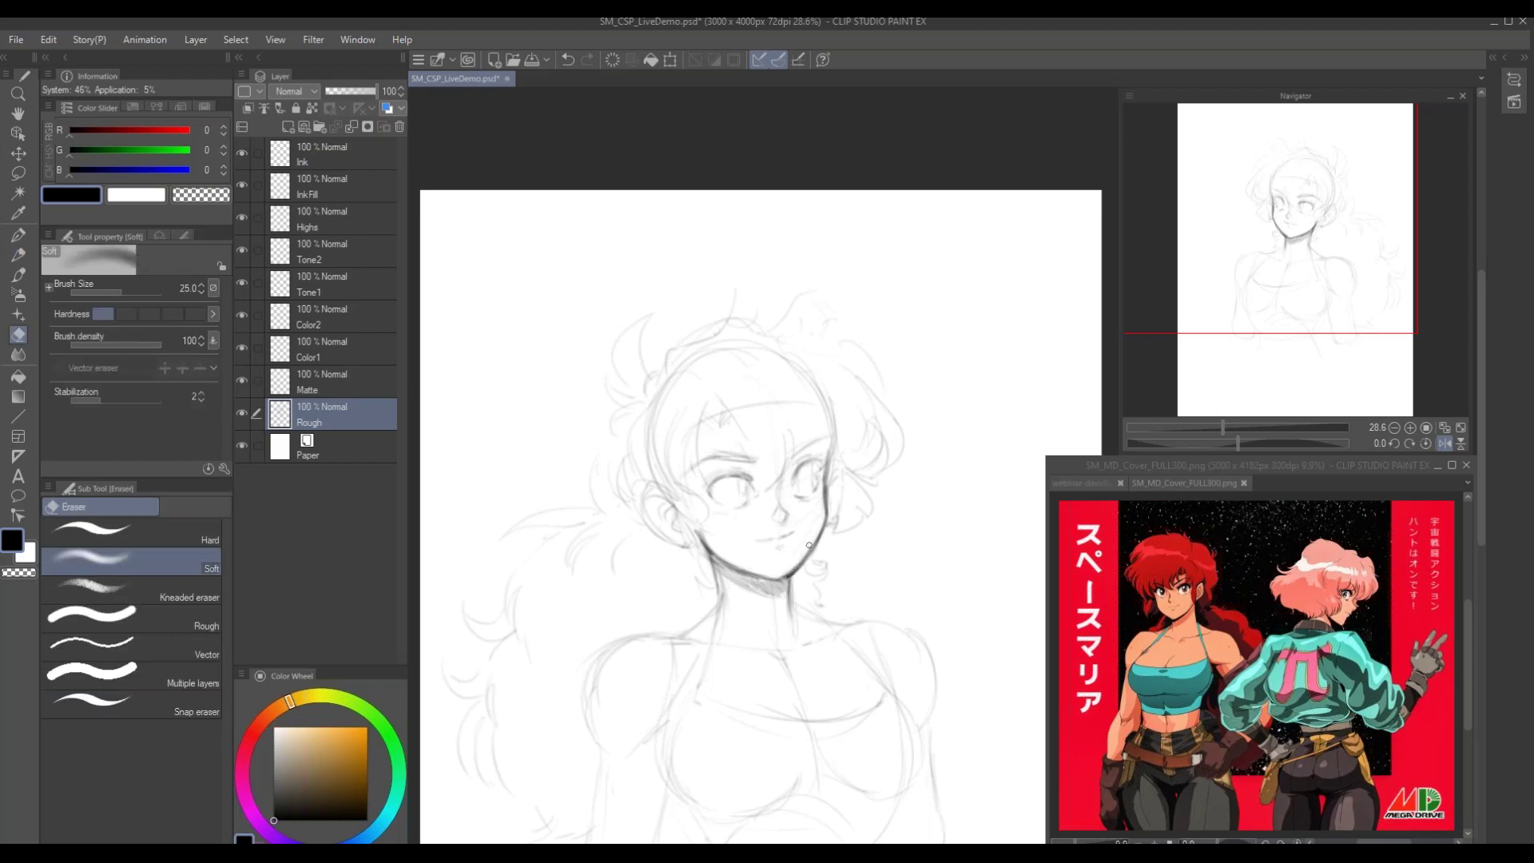
drag(786, 572, 815, 534)
drag(740, 631, 740, 647)
Redraw the jawline from the far cheek through the chin to the ear, refining it with the Colored pencil at size 8
key(p)
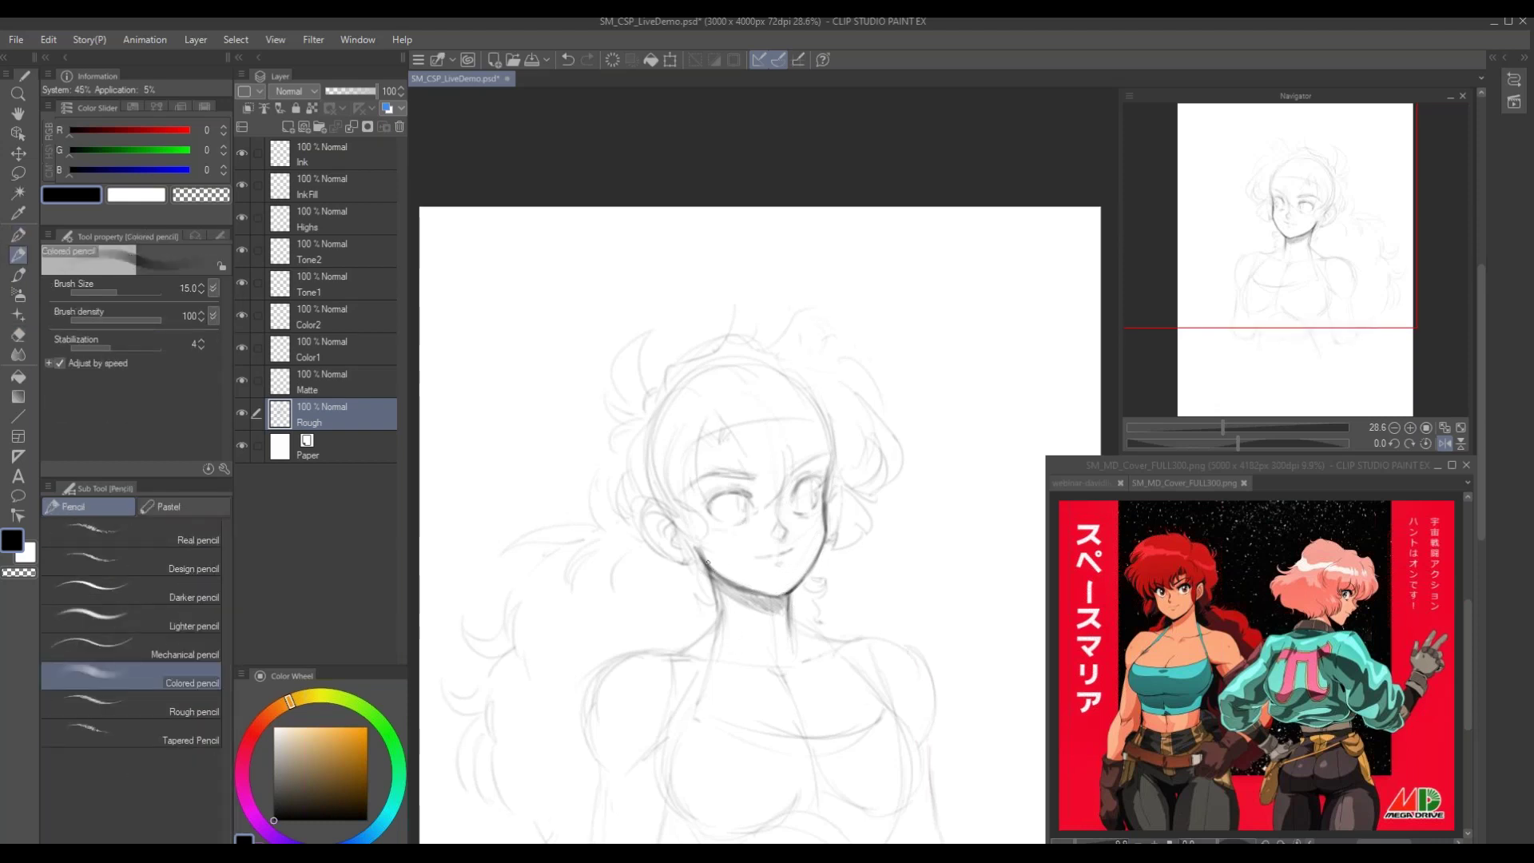
drag(707, 573, 714, 591)
drag(711, 566, 748, 587)
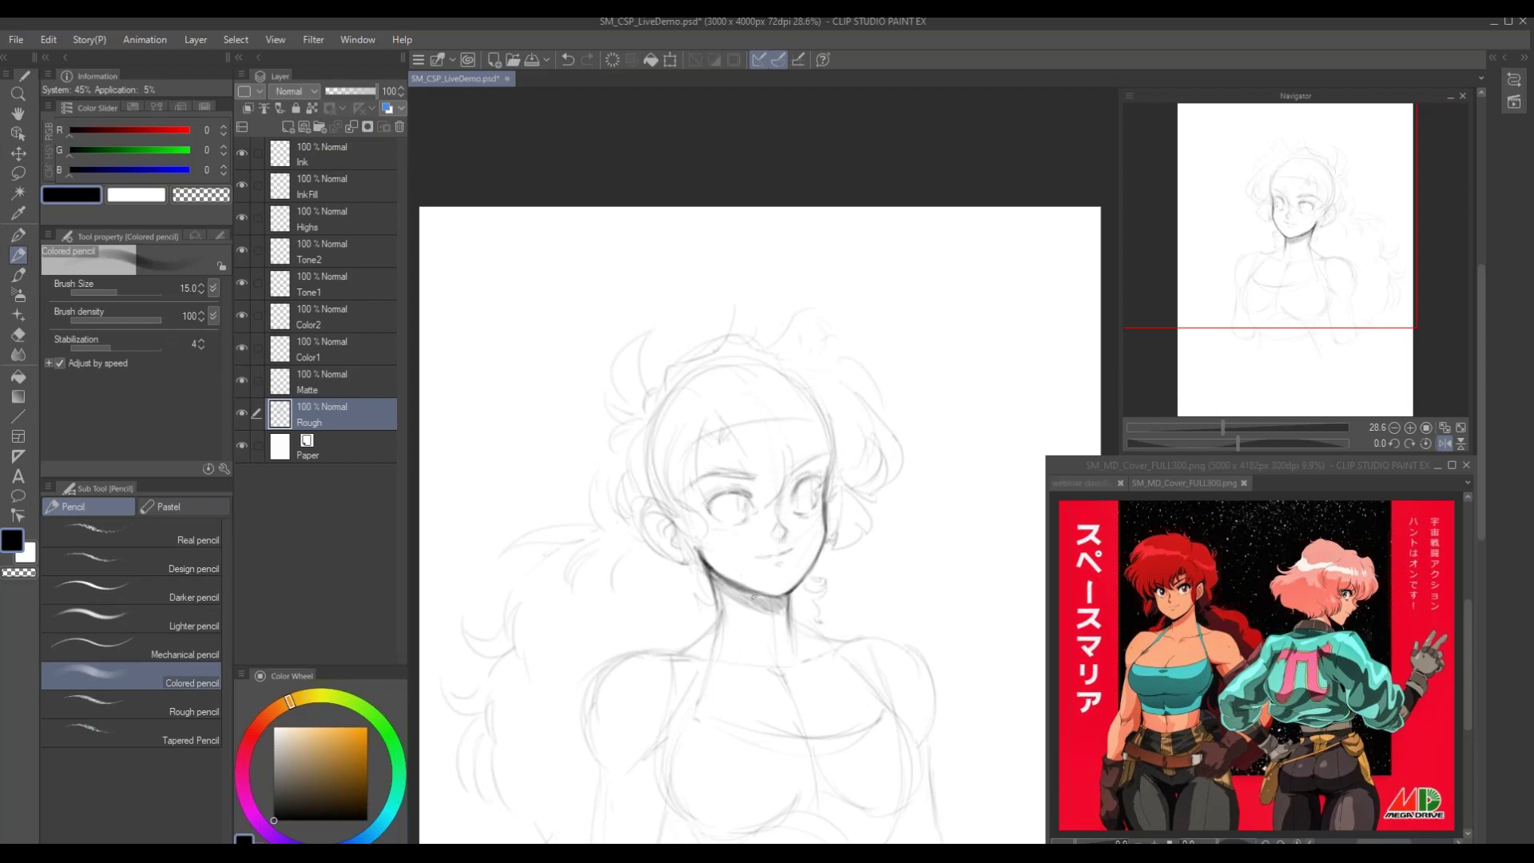
key(bracketleft)
key(bracketleft)
key(bracketleft)
drag(720, 572, 771, 593)
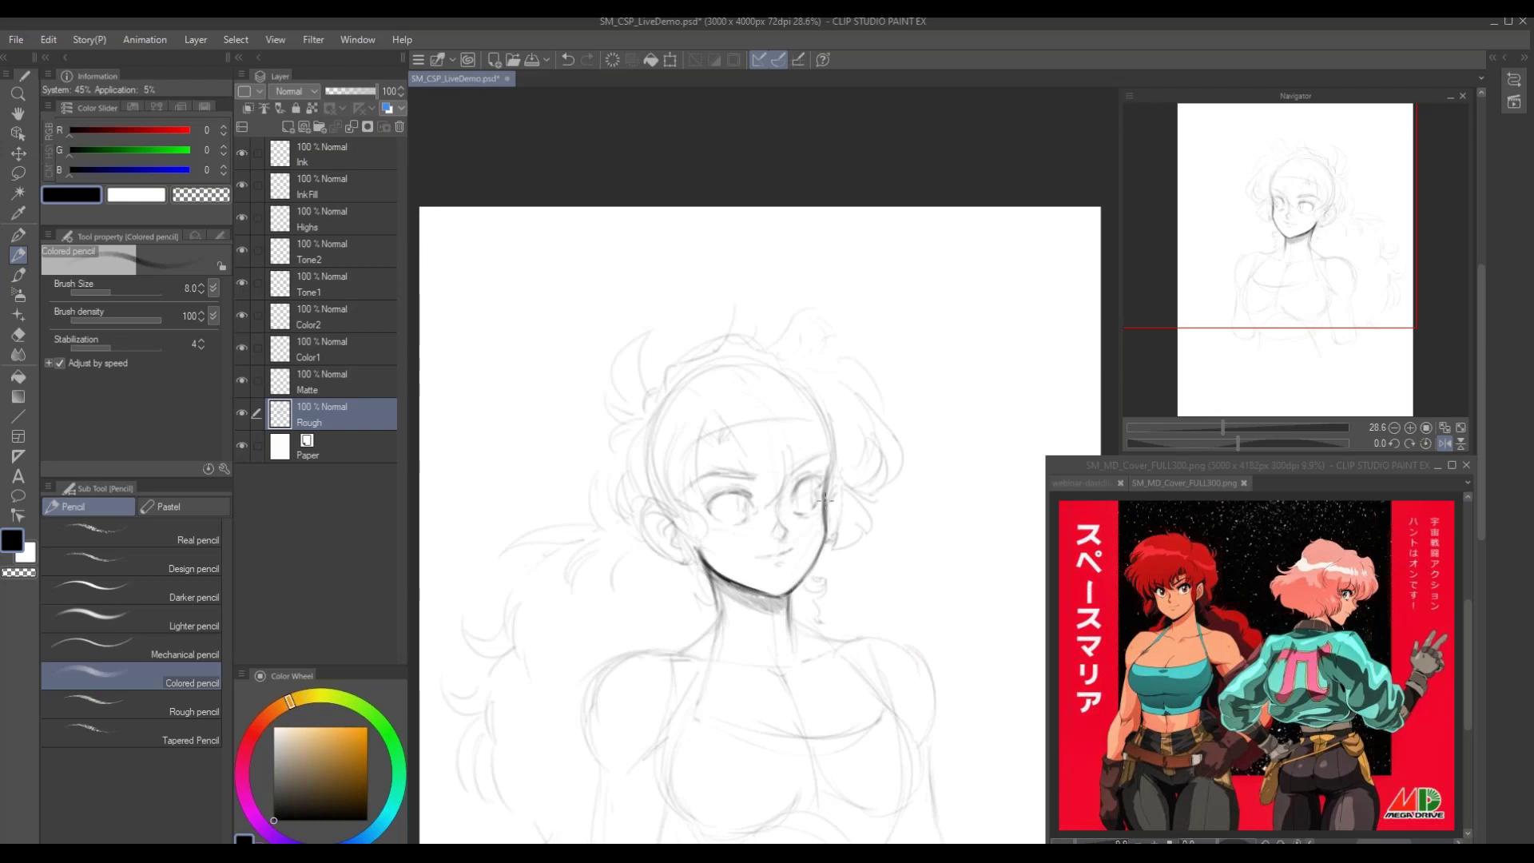
mouse_move(824, 524)
mouse_down()
mouse_move(789, 588)
mouse_move(720, 616)
mouse_move(787, 608)
mouse_move(781, 596)
mouse_up()
drag(694, 541, 700, 551)
Lasso the ear, reduce its height slightly with a Scale/Rotate transform, and deselect it
key(m)
mouse_move(652, 553)
mouse_down()
mouse_move(642, 509)
mouse_move(660, 506)
mouse_move(691, 538)
mouse_move(688, 567)
mouse_move(670, 501)
mouse_move(676, 572)
mouse_up()
key(ctrl+t)
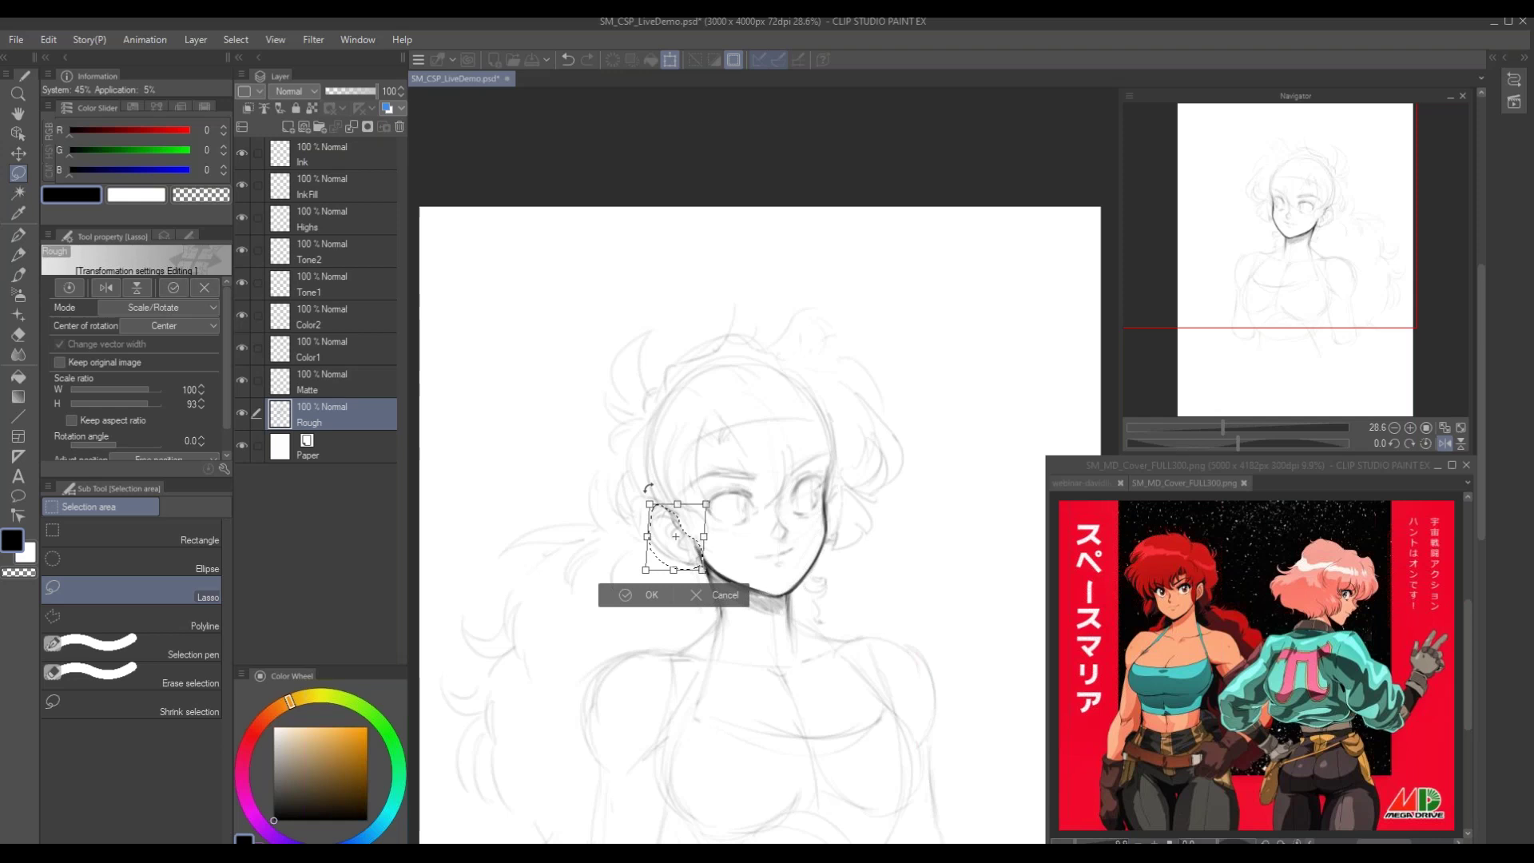
mouse_move(678, 509)
mouse_down()
mouse_move(665, 492)
mouse_move(683, 505)
mouse_up()
drag(674, 571, 674, 570)
drag(683, 504, 682, 505)
click(631, 593)
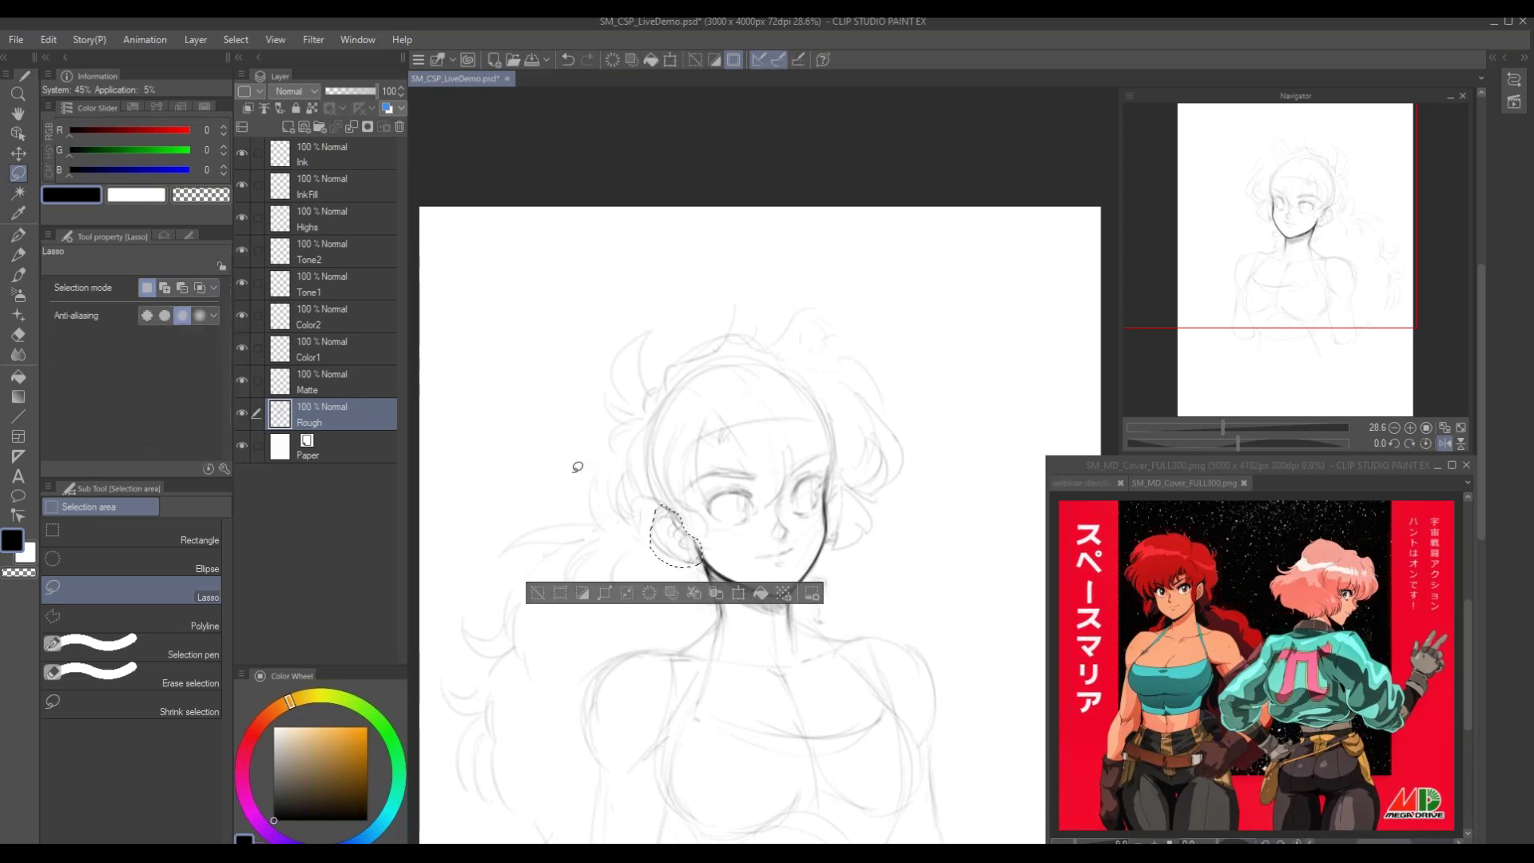
key(ctrl+d)
Outline the ear, add hair beneath it and at the back of the head, and detail the small angular forehead ornament
key(p)
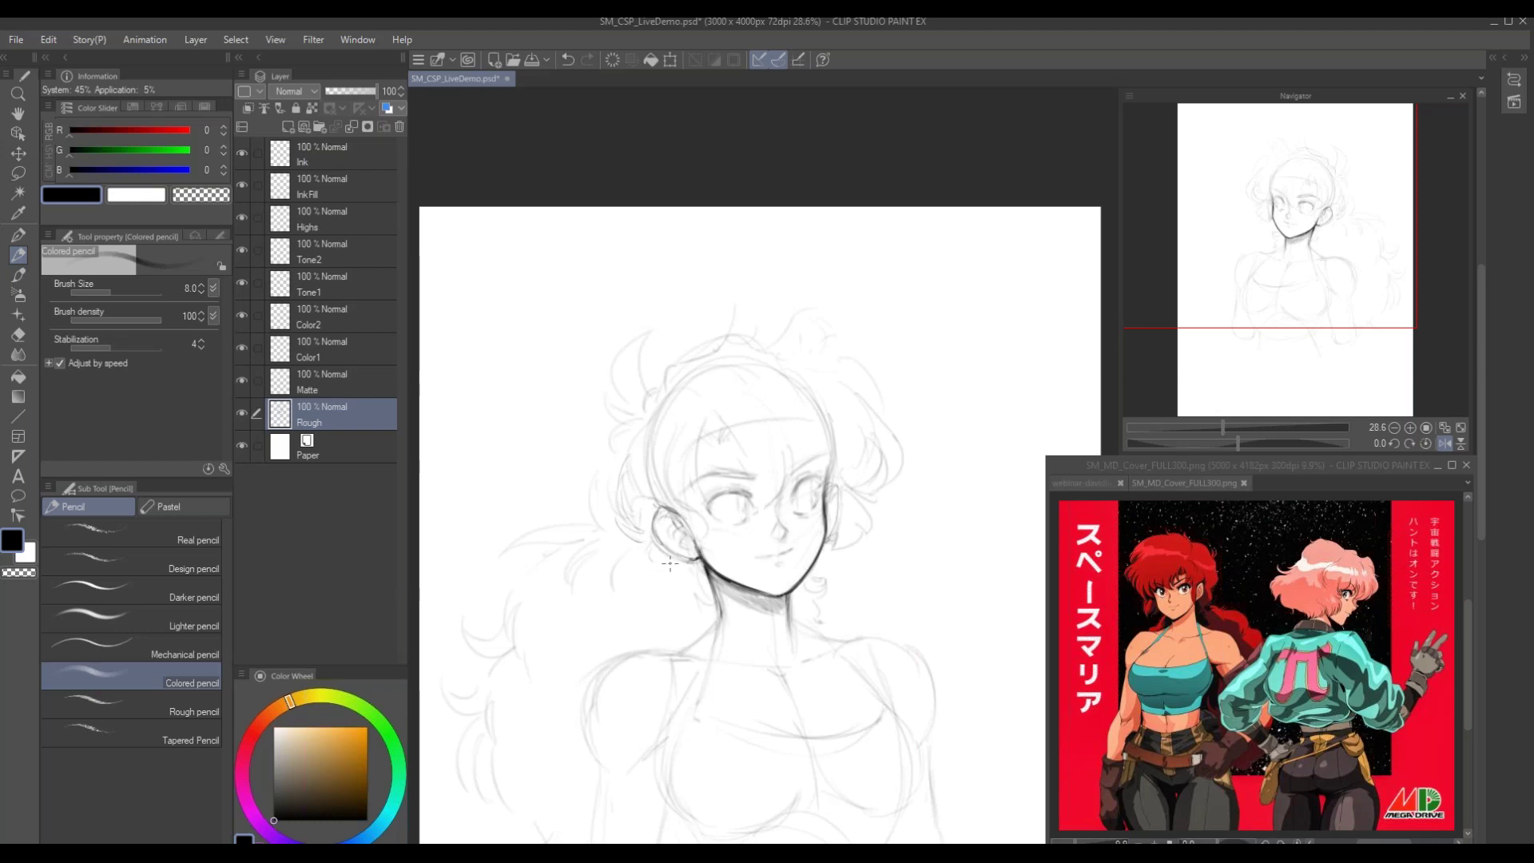
mouse_move(673, 567)
mouse_down()
mouse_move(681, 596)
mouse_move(710, 578)
mouse_up()
drag(617, 374, 630, 412)
drag(627, 343, 613, 392)
mouse_move(708, 432)
mouse_down()
mouse_move(707, 446)
mouse_move(723, 439)
mouse_up()
drag(686, 650, 672, 569)
Flip the canvas view back to normal and darken the neck lines on both sides with a larger pencil
click(1442, 441)
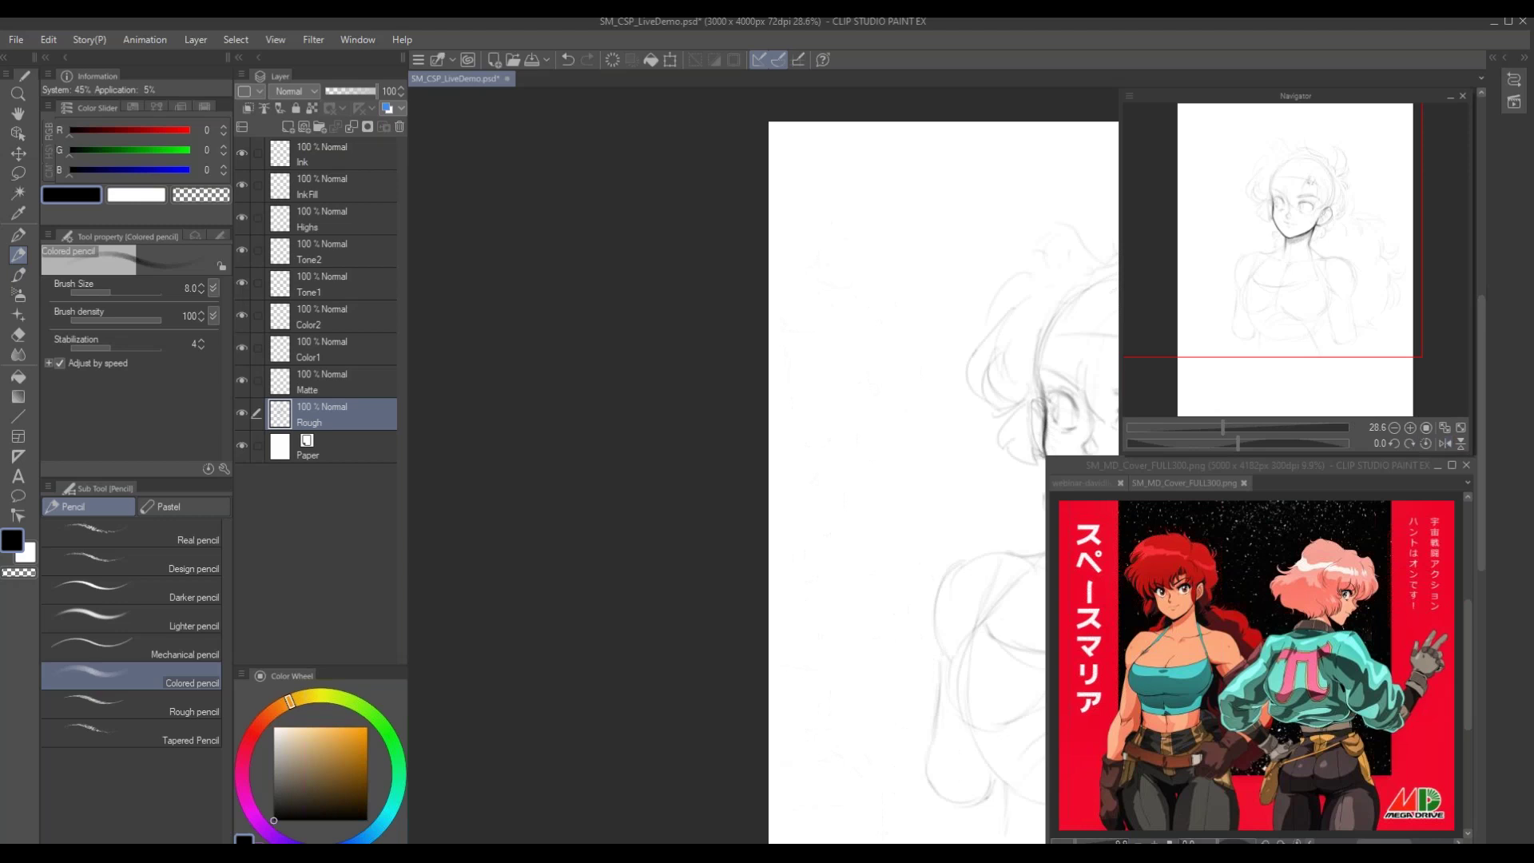
drag(757, 620, 633, 629)
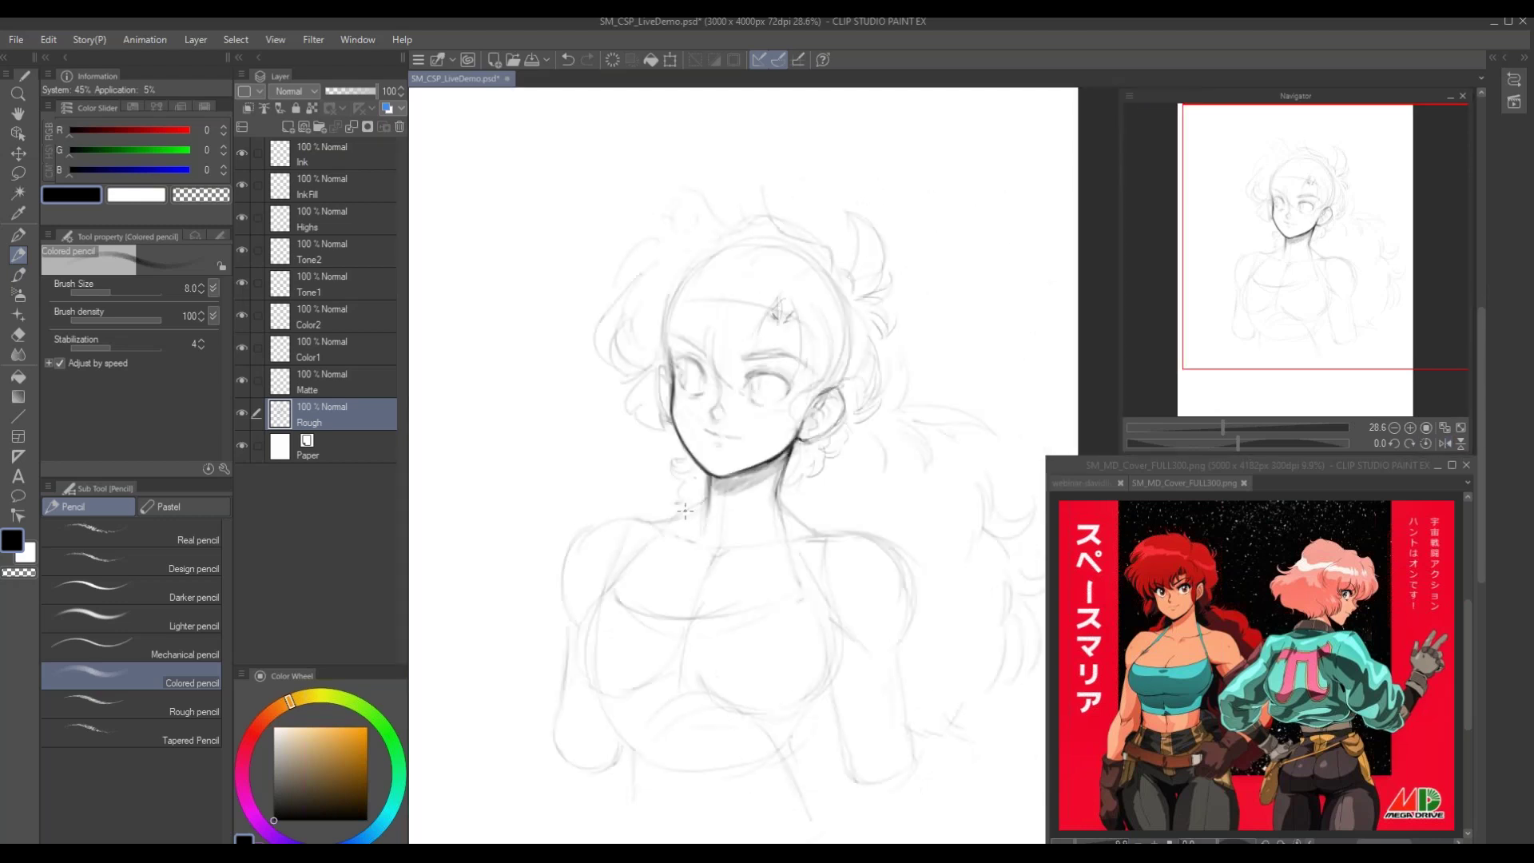
key(bracketright)
key(bracketright)
mouse_move(707, 498)
mouse_down()
mouse_move(674, 517)
mouse_move(703, 525)
mouse_up()
drag(779, 497, 776, 518)
Build up a heavy contour from the neck over the near shoulder to the upper arm, varying the pencil size
key(bracketright)
key(bracketright)
key(bracketright)
key(bracketright)
key(bracketright)
key(bracketright)
mouse_move(779, 484)
mouse_down()
mouse_move(883, 541)
mouse_move(911, 583)
mouse_up()
key(bracketleft)
key(bracketleft)
key(bracketleft)
mouse_move(808, 519)
mouse_down()
mouse_move(915, 590)
mouse_move(914, 646)
mouse_up()
key(bracketleft)
key(bracketleft)
mouse_move(778, 502)
mouse_down()
mouse_move(800, 561)
mouse_move(782, 507)
mouse_move(827, 537)
mouse_up()
Set the pencil size to 12 and draw the slope from the neck to the far shoulder
key(bracketleft)
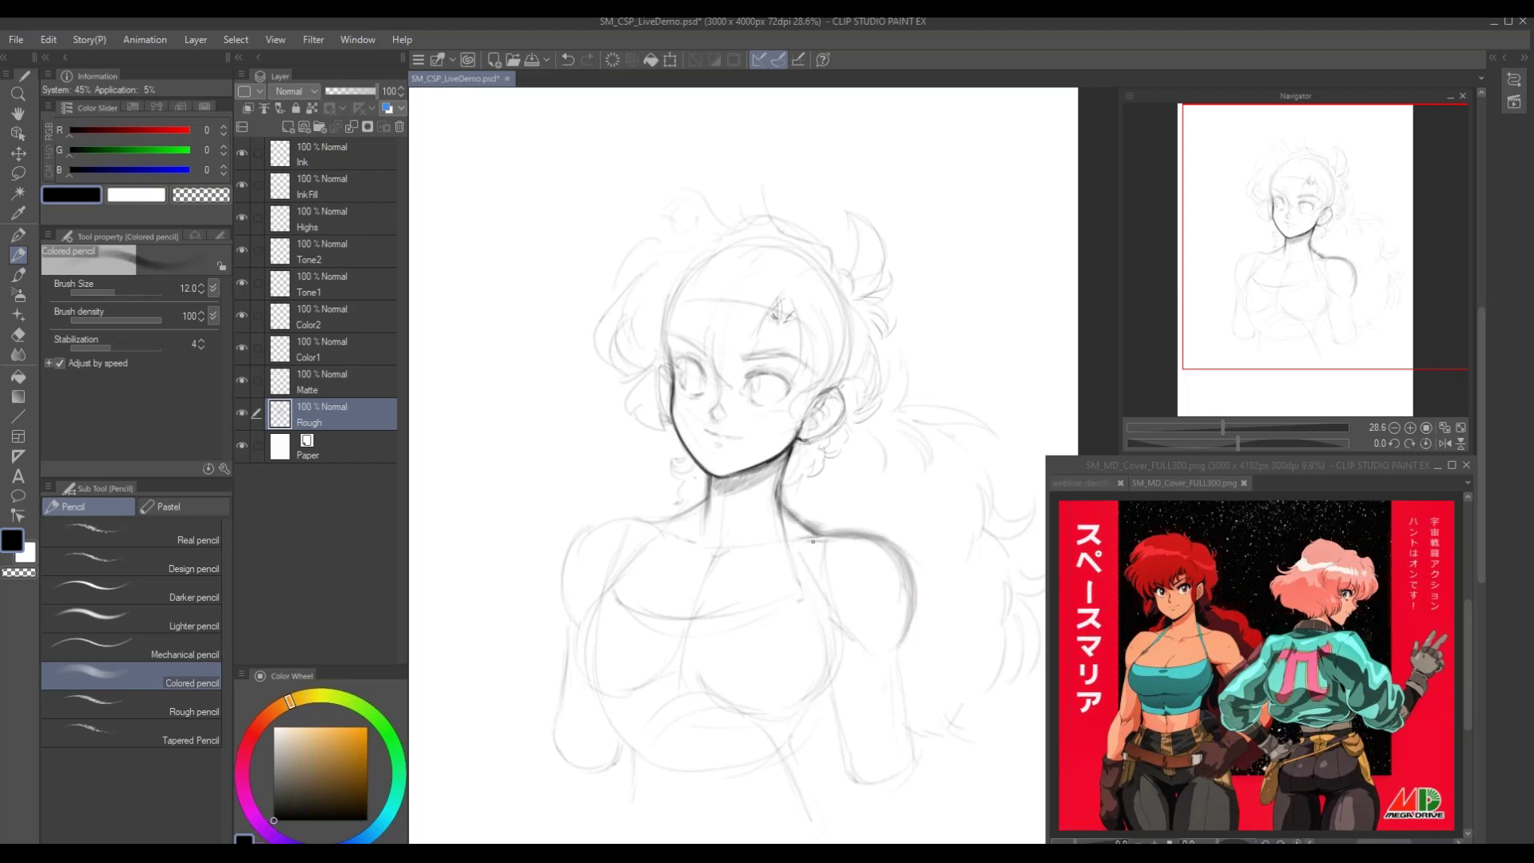
drag(697, 543, 652, 528)
drag(589, 458, 634, 563)
Define the headband edge beside the forehead ornament and add bang strands over the forehead and side hair
drag(811, 429, 843, 436)
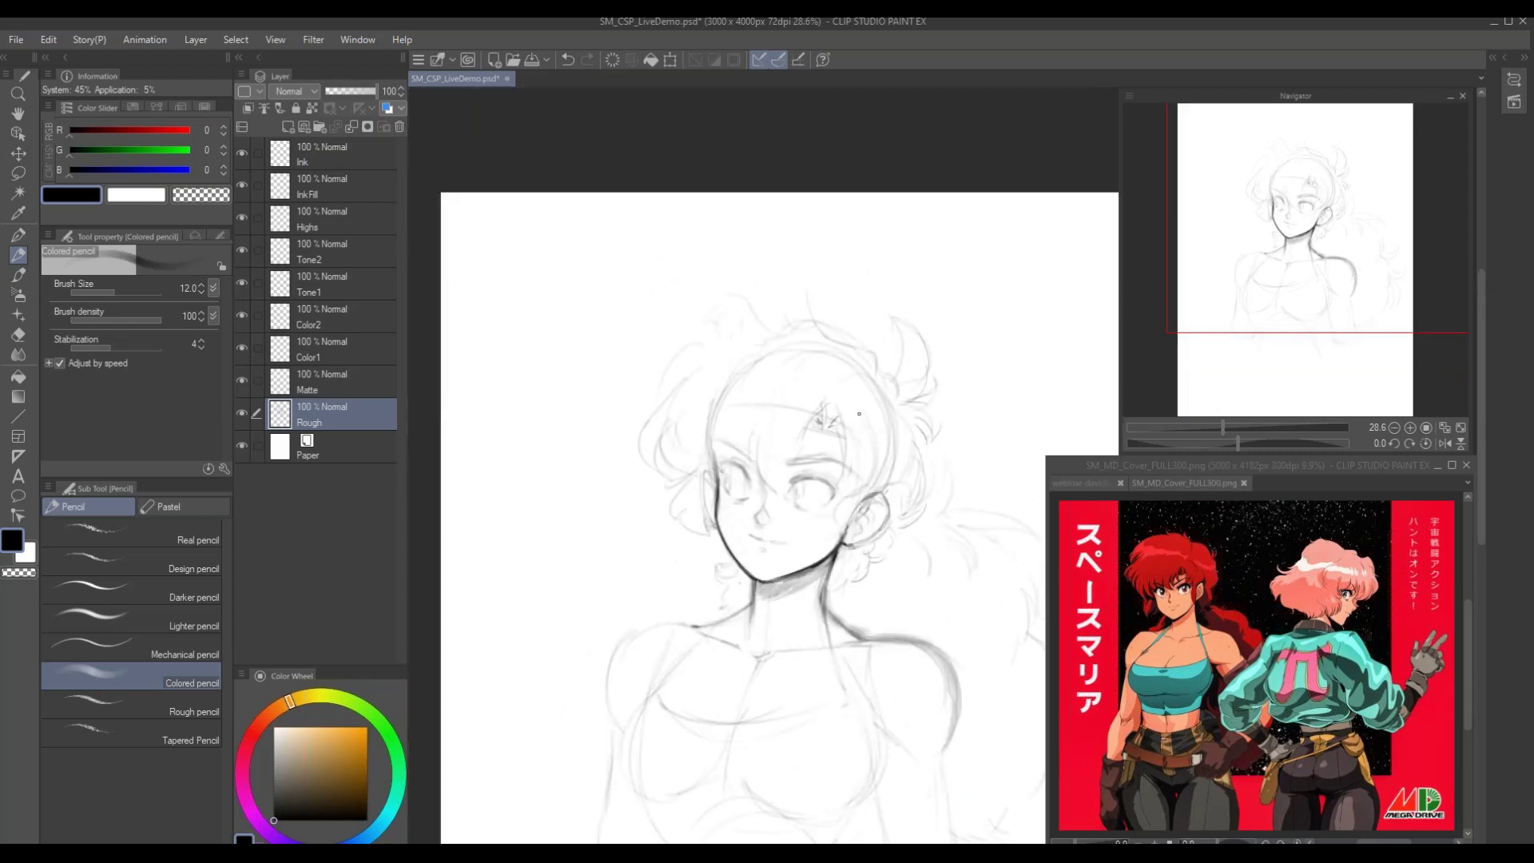
drag(826, 515, 841, 534)
drag(776, 422, 765, 467)
drag(711, 392, 697, 412)
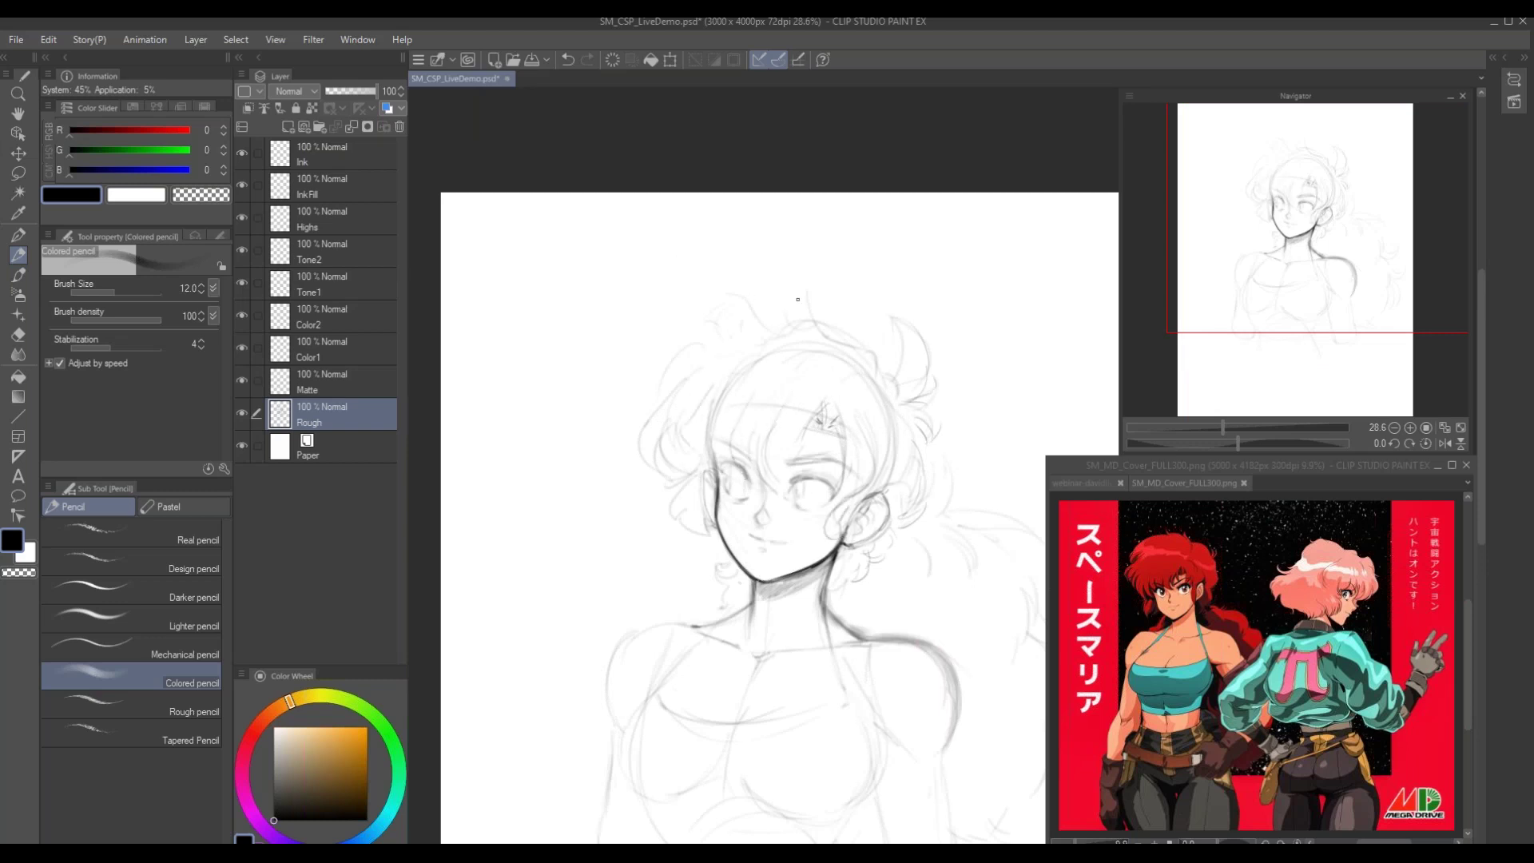
Draw a curved, spiky hair tuft rising from the top of the head above the headband
mouse_move(798, 298)
mouse_down()
mouse_move(784, 326)
mouse_move(834, 336)
mouse_up()
drag(835, 308, 827, 337)
drag(713, 458, 727, 376)
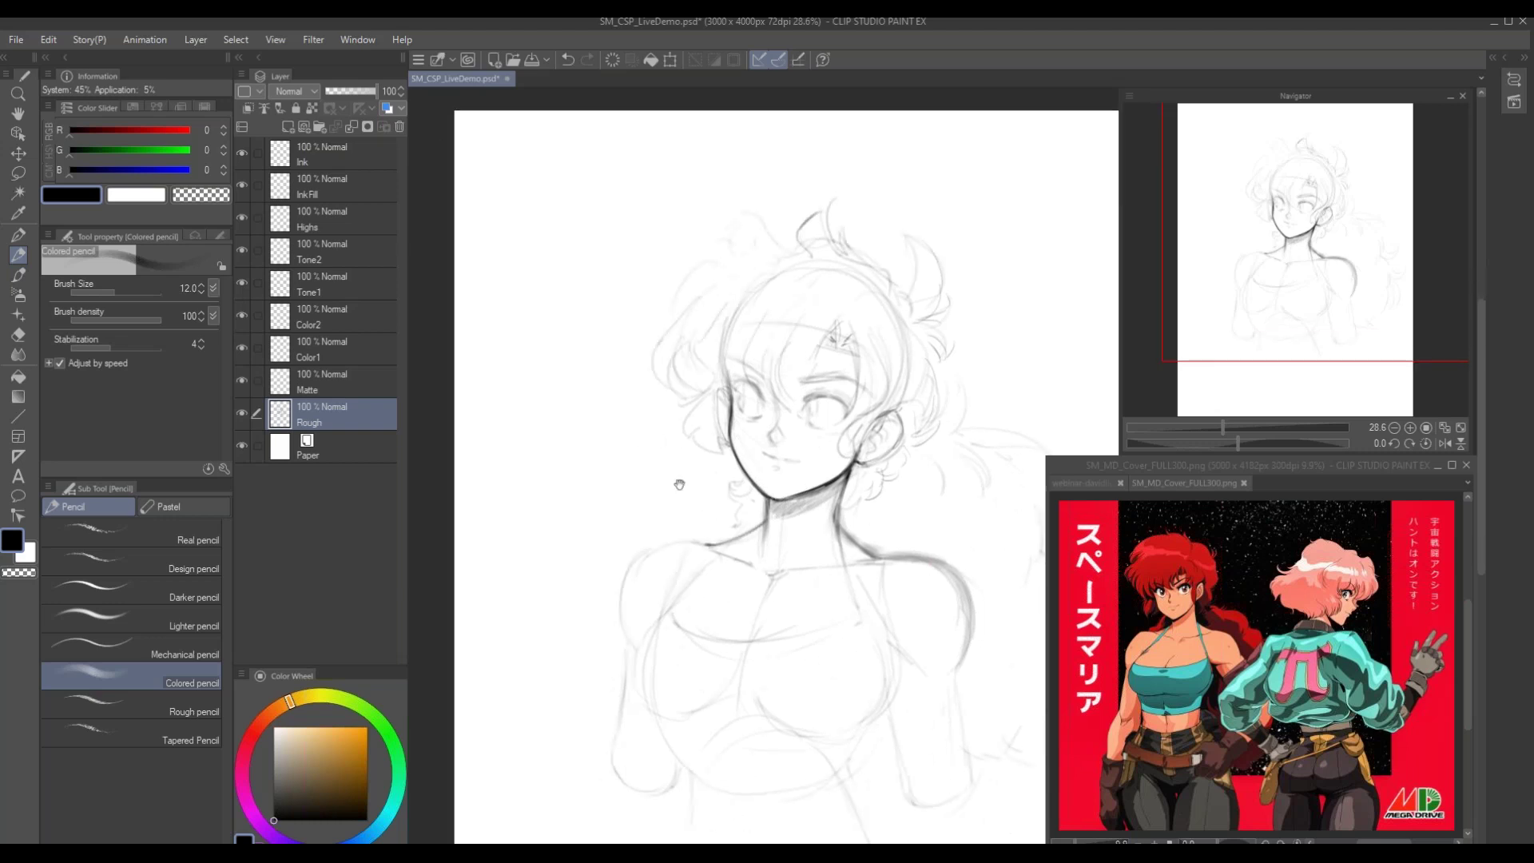
Darken the upper lashes and irises of both eyes and strengthen the far cheek and chin lines
alt+click(630, 518)
drag(631, 518, 703, 434)
scroll(702, 434, up, 3)
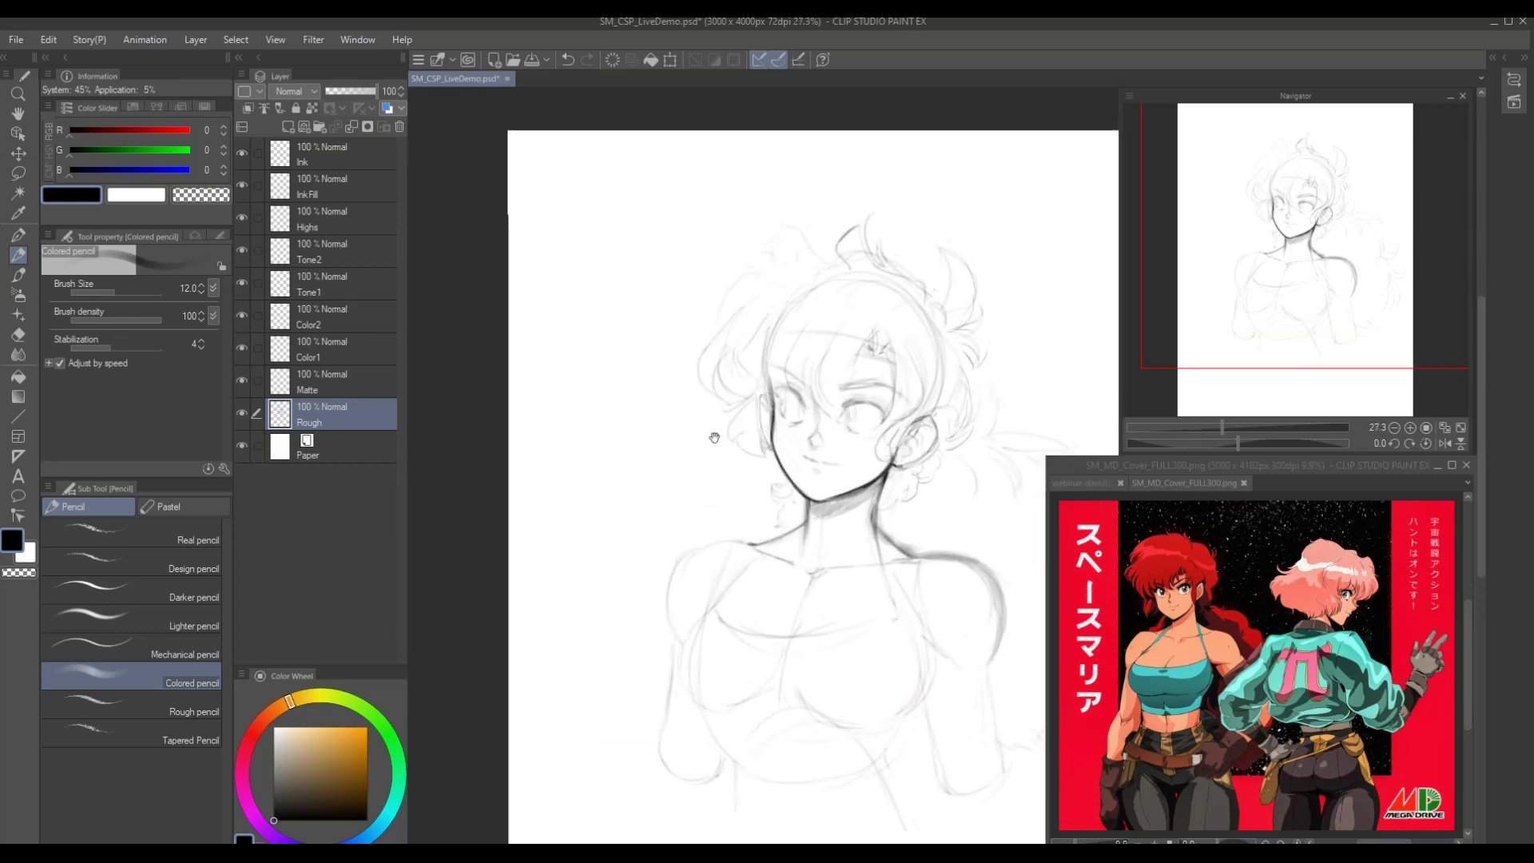
drag(697, 518, 694, 510)
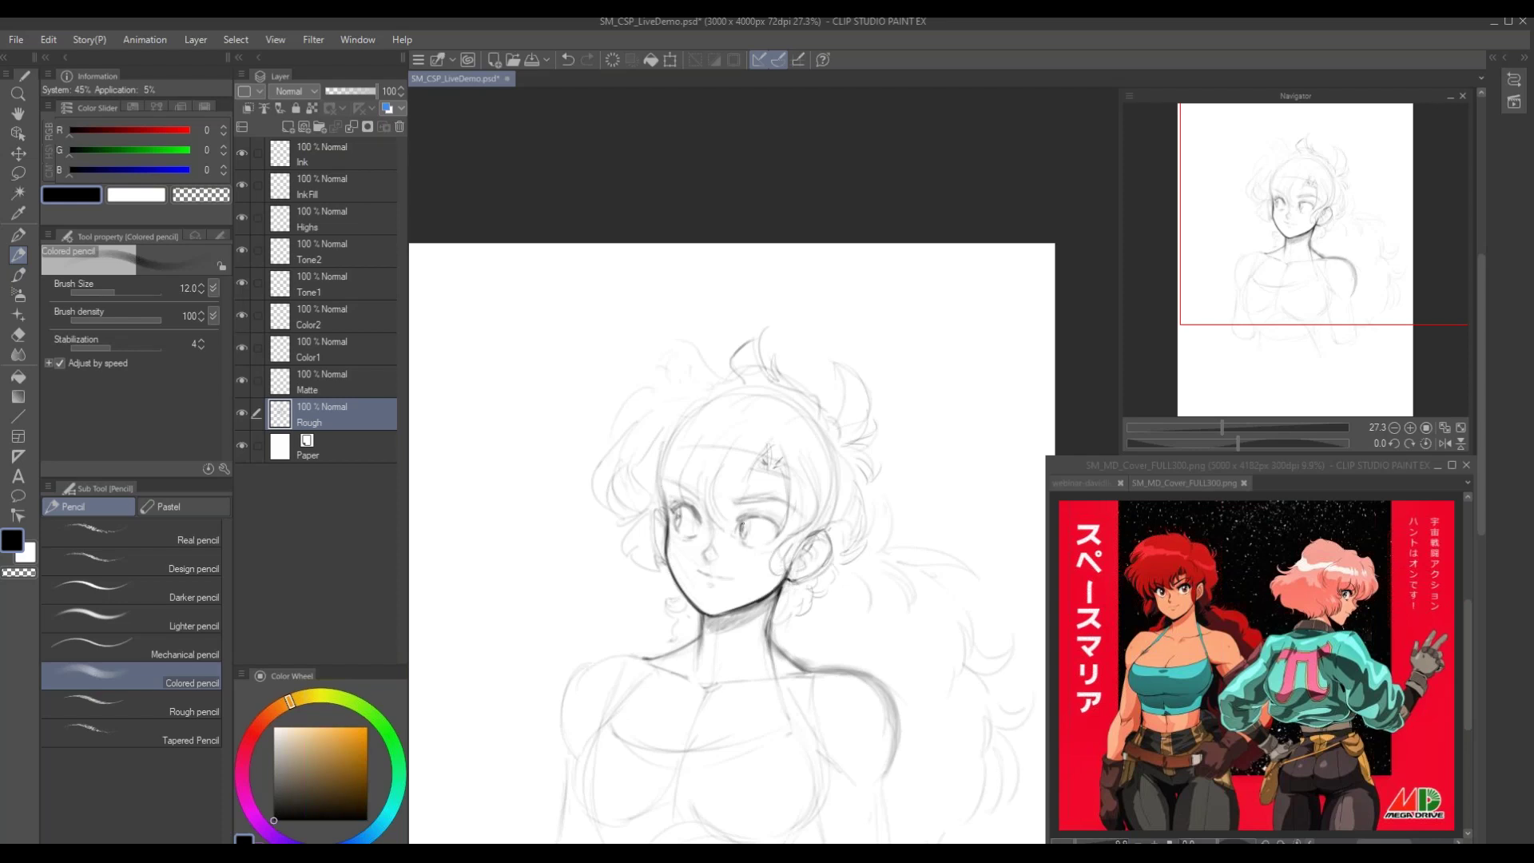
drag(748, 516, 733, 524)
drag(744, 517, 774, 515)
drag(658, 495, 666, 529)
drag(704, 611, 725, 615)
Add curled side locks beside the far cheek and darken the bang strands around the forehead ornament
drag(620, 448, 641, 433)
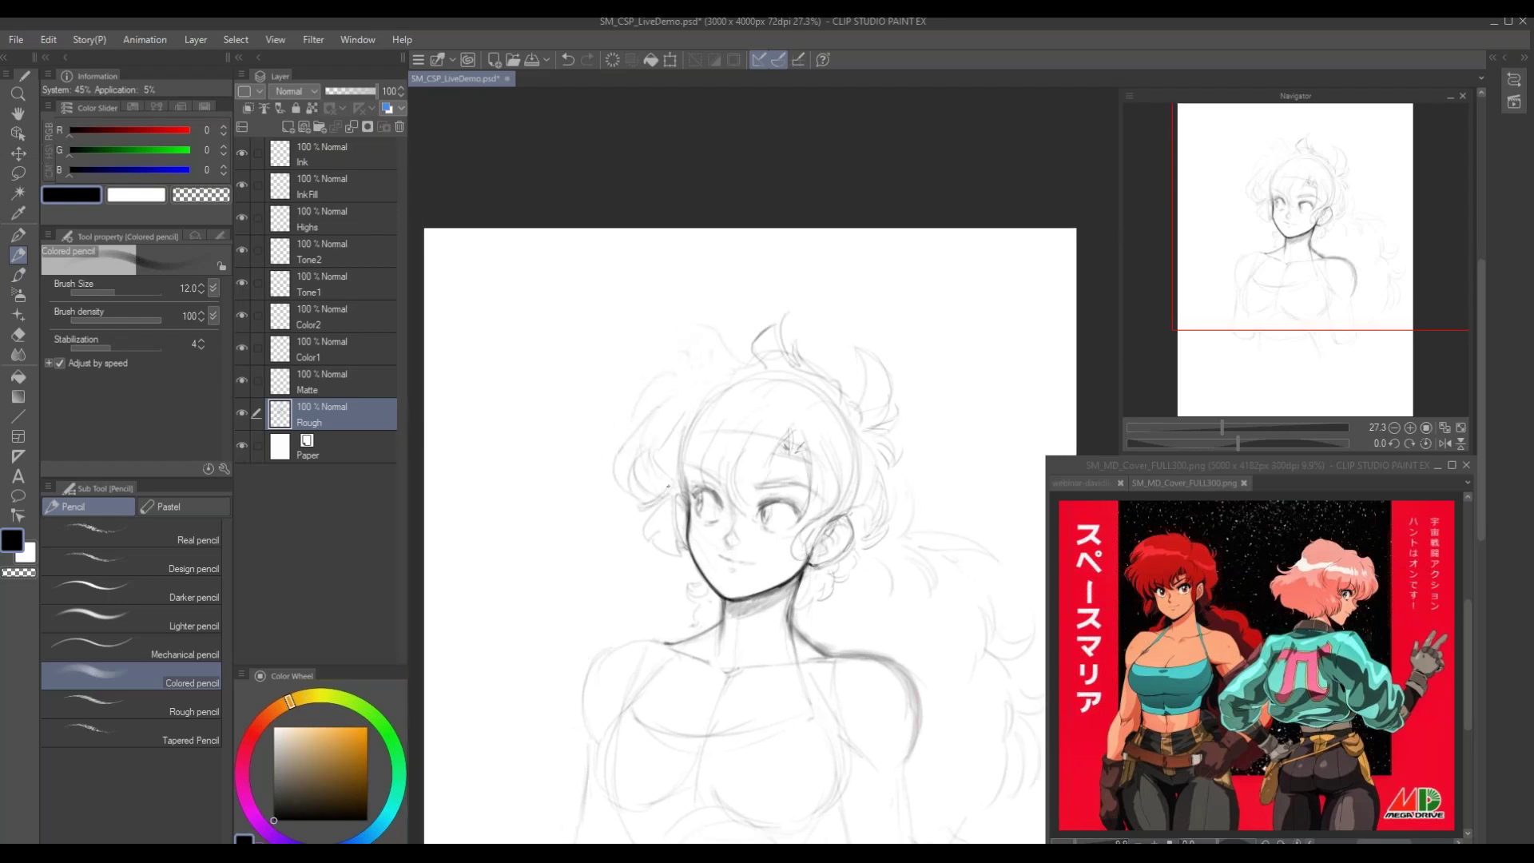
drag(660, 502, 651, 523)
mouse_move(786, 452)
mouse_down()
mouse_move(787, 436)
mouse_move(762, 496)
mouse_up()
drag(727, 466, 733, 500)
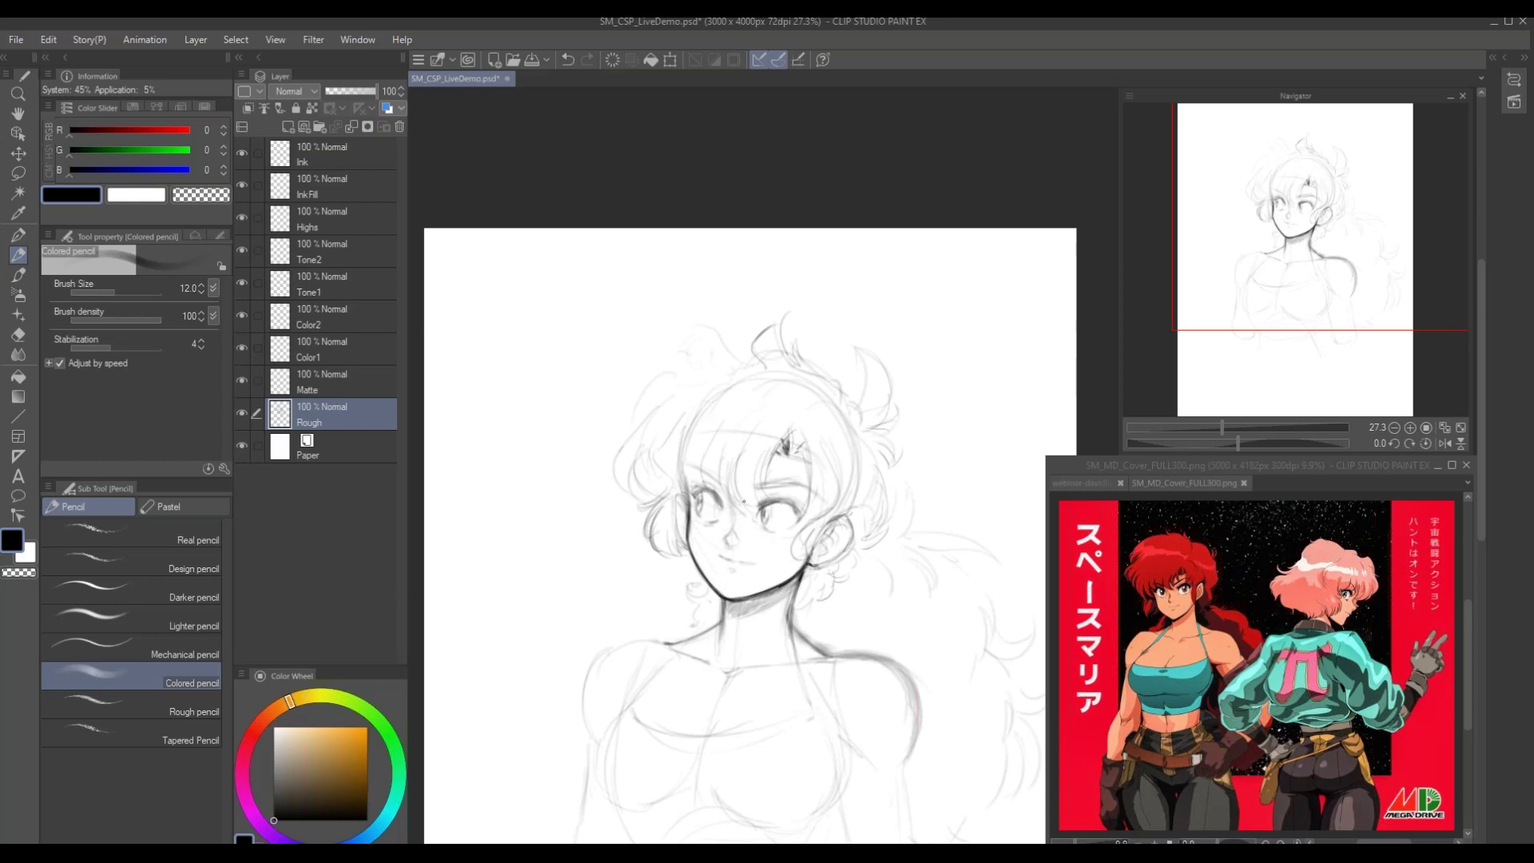
drag(711, 442, 701, 465)
mouse_move(799, 453)
mouse_down()
mouse_move(793, 500)
mouse_move(811, 470)
mouse_up()
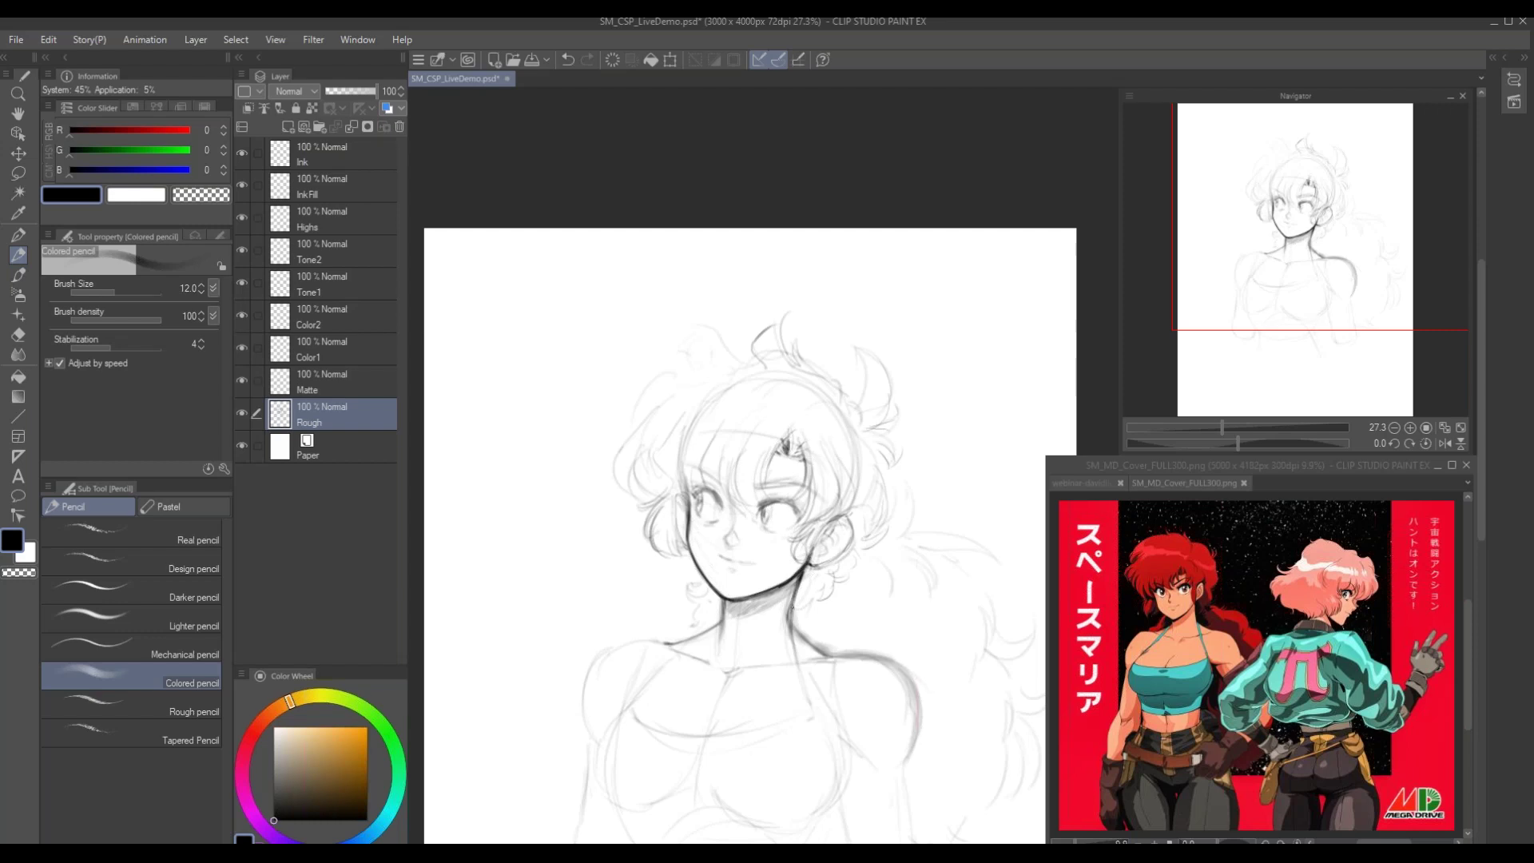
Reinforce the neck-to-shoulder line, then lasso the near shoulder contour and transform it to 99% height
drag(793, 625, 830, 656)
mouse_move(675, 672)
mouse_down()
mouse_move(640, 568)
mouse_move(710, 550)
mouse_up()
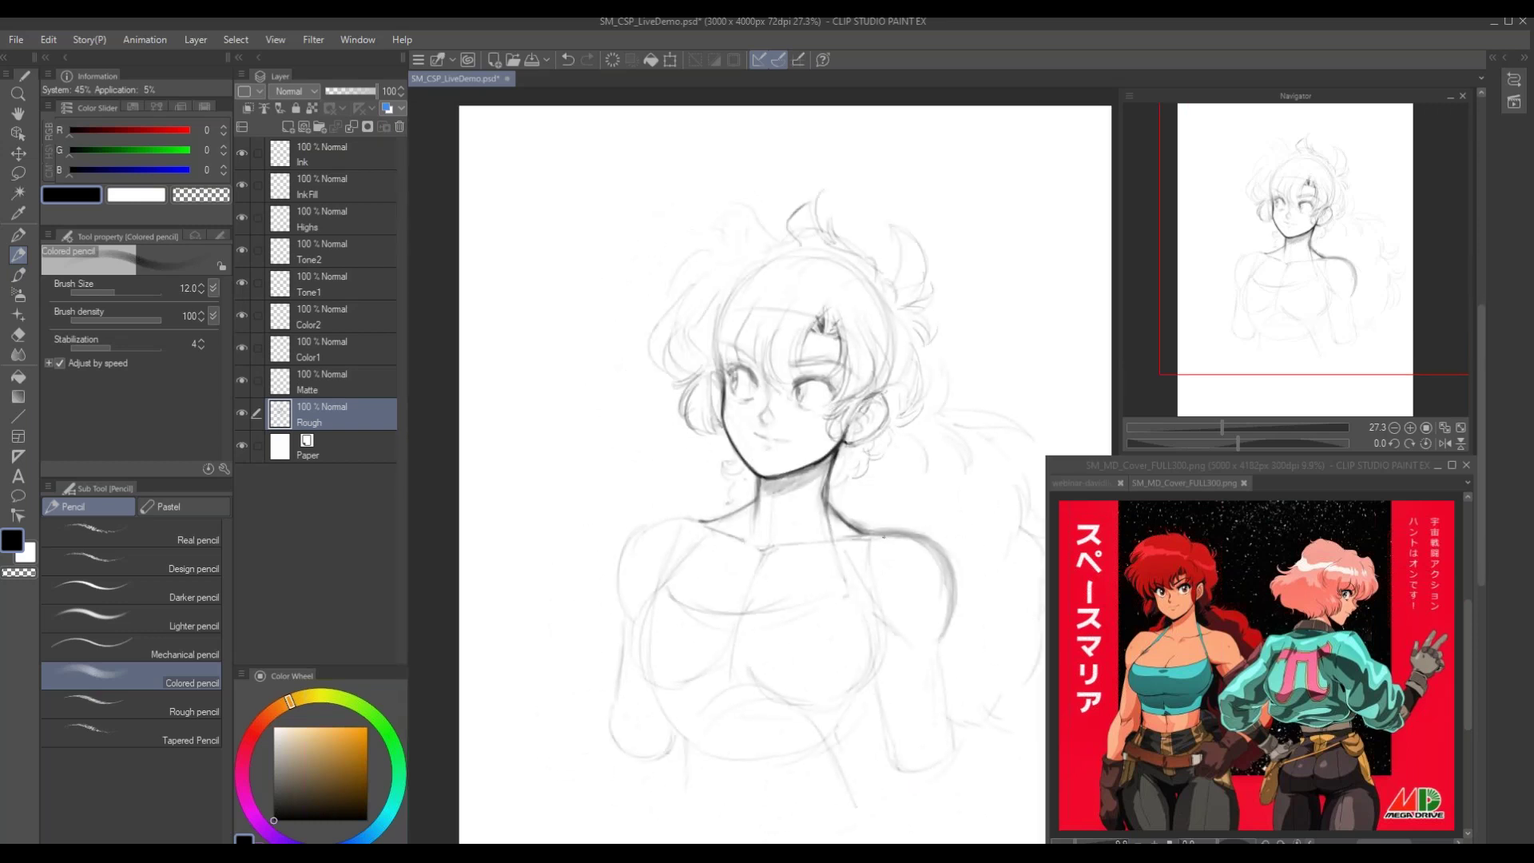
mouse_move(848, 535)
mouse_down()
mouse_move(928, 633)
mouse_move(973, 618)
mouse_move(861, 523)
mouse_up()
key(m)
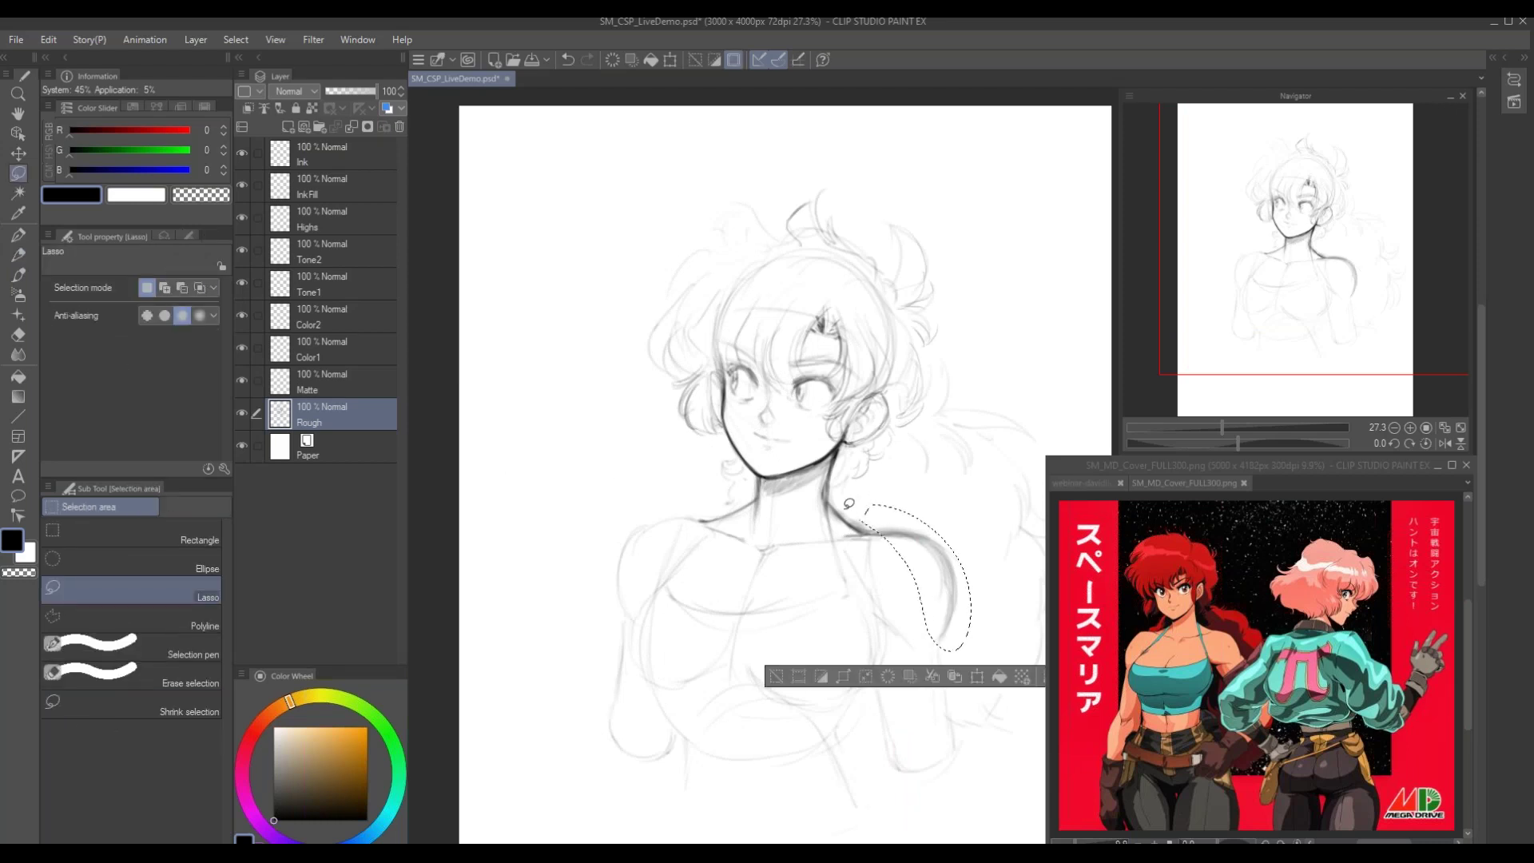
key(ctrl+t)
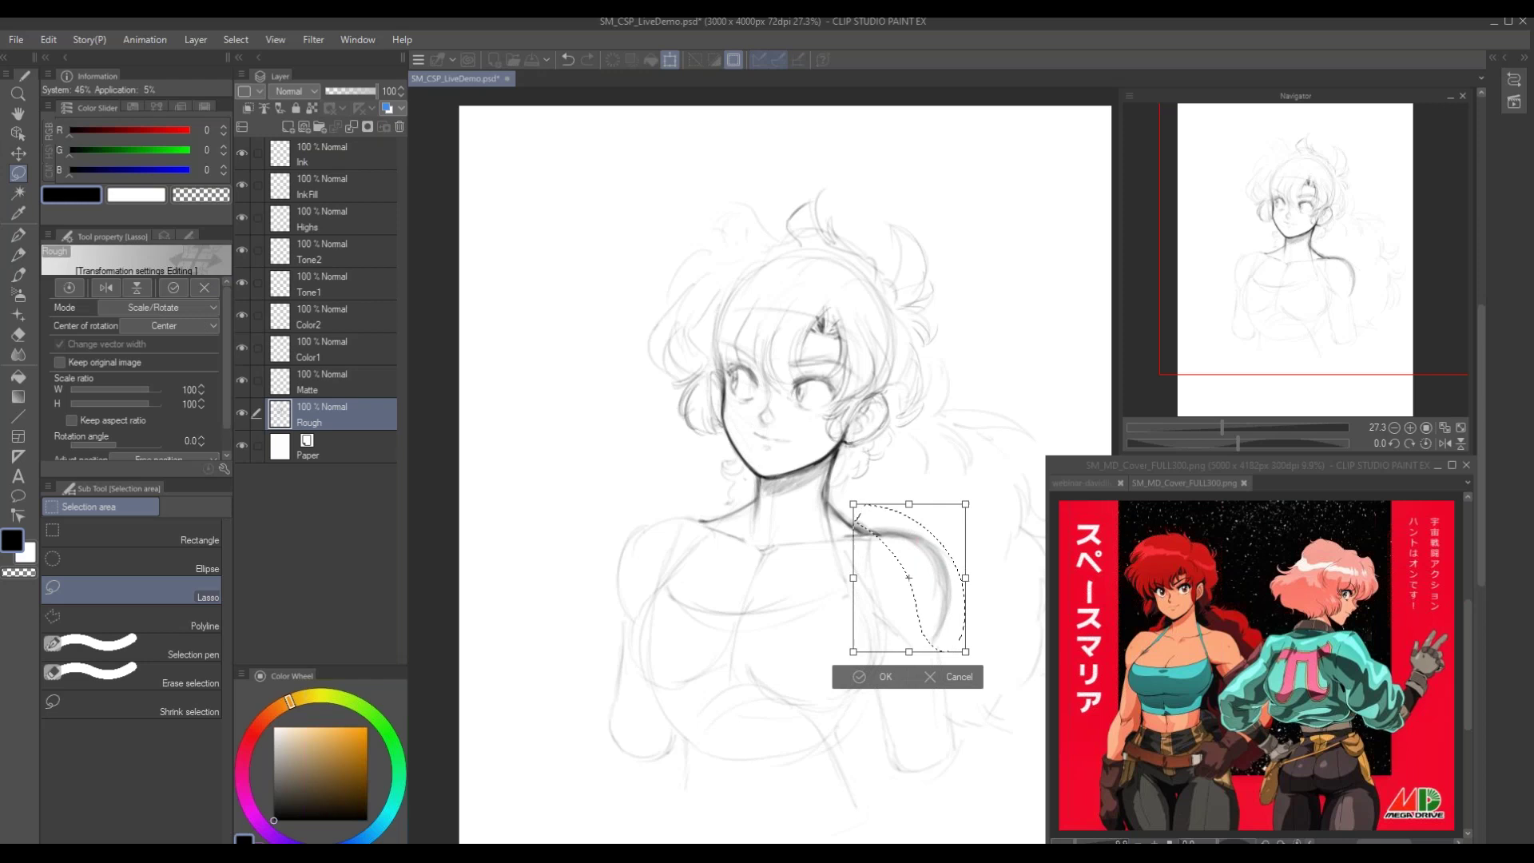
drag(909, 507, 910, 507)
drag(911, 654, 914, 655)
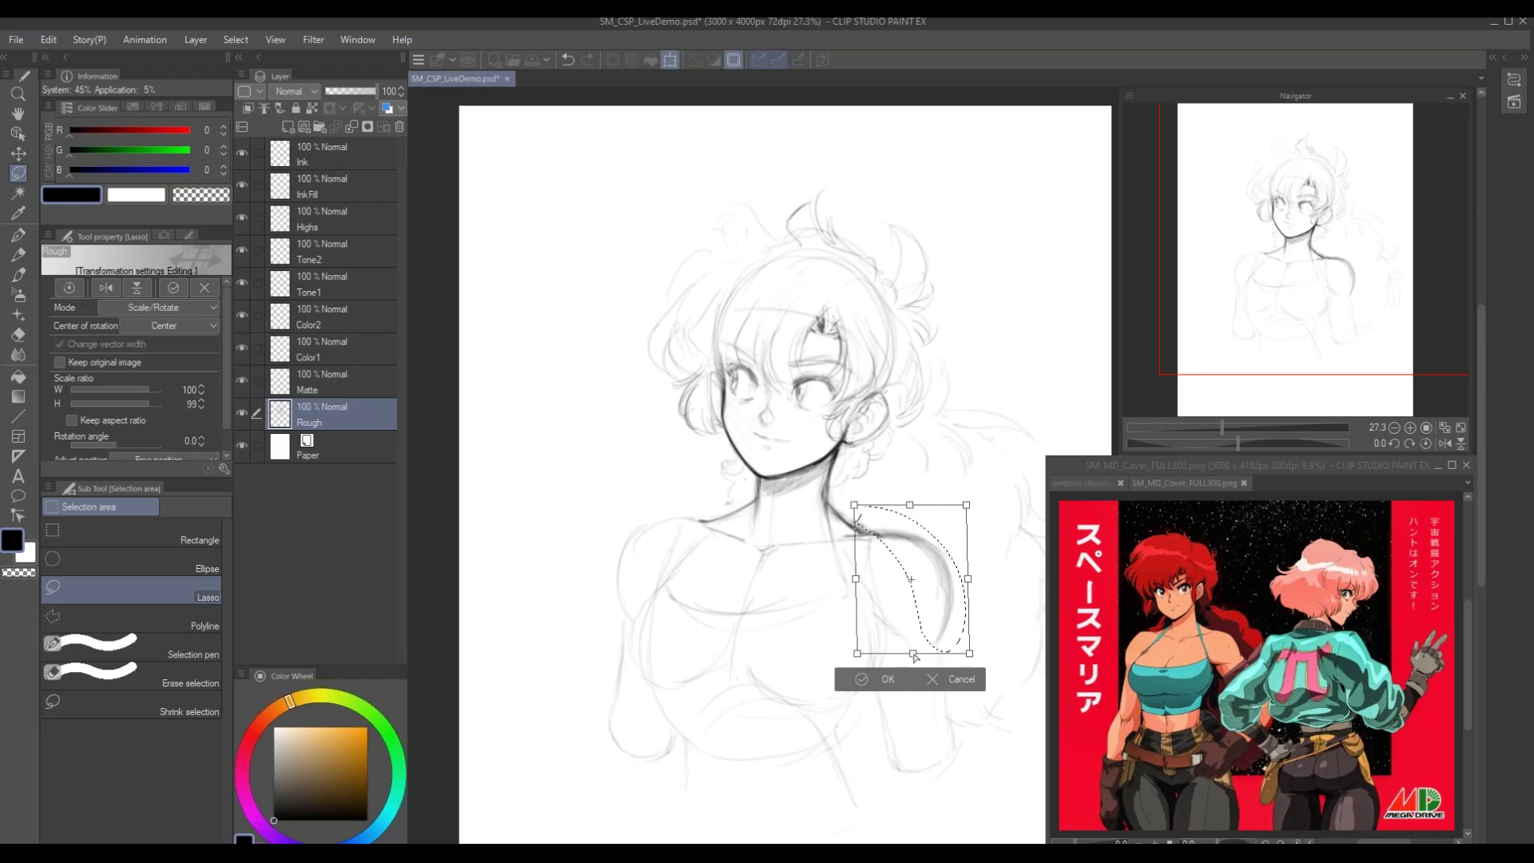
key(Return)
Lasso the far shoulder and transform it with a 3.7° rotation and 109% height, clearing the selection
mouse_move(670, 497)
mouse_down()
mouse_move(639, 579)
mouse_move(601, 567)
mouse_move(632, 502)
mouse_move(604, 521)
mouse_up()
key(ctrl+t)
drag(554, 600, 545, 581)
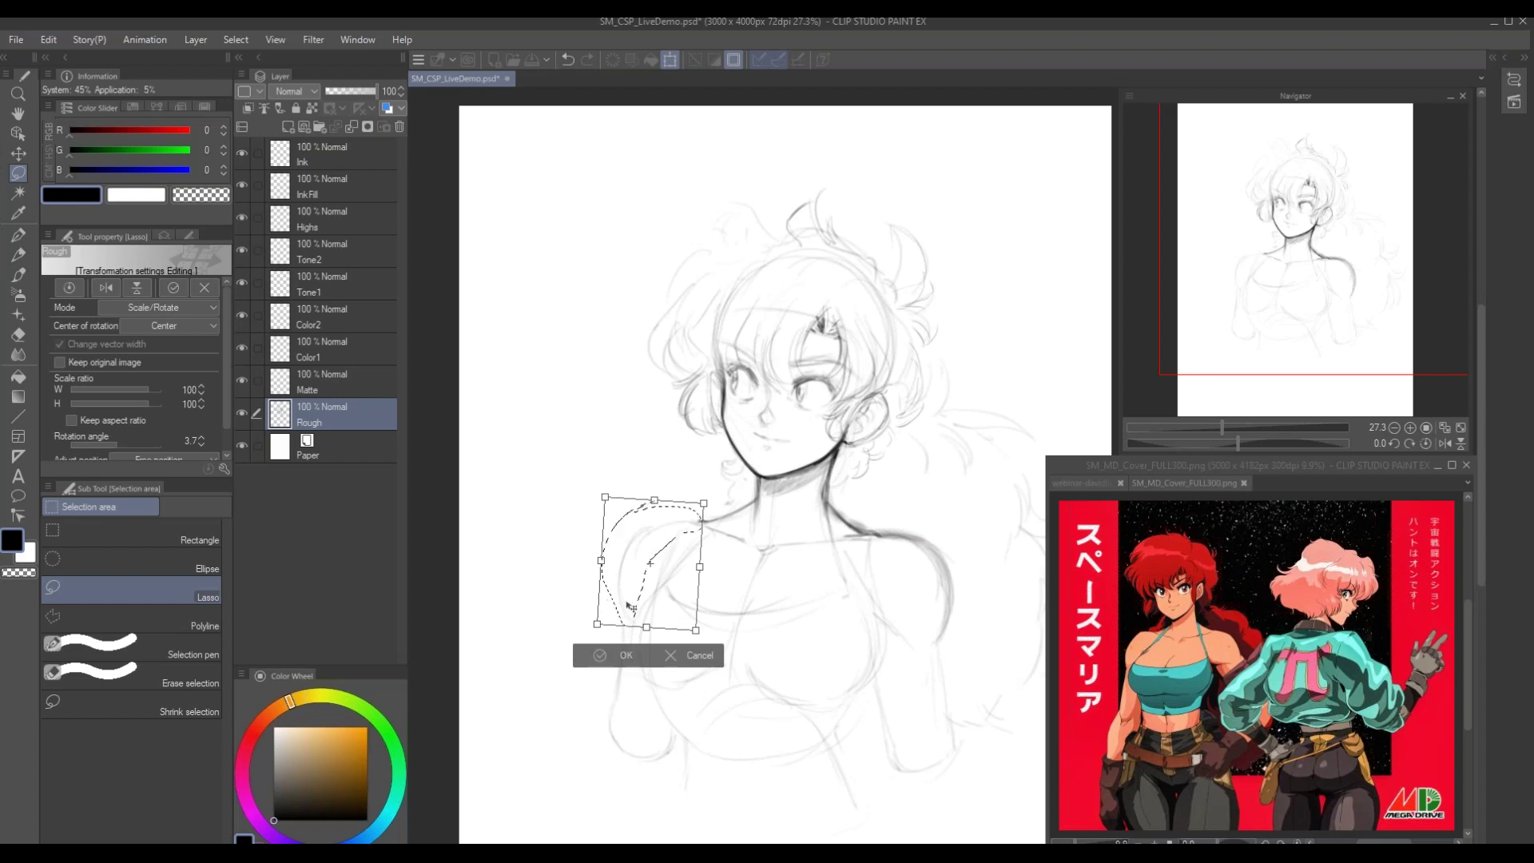
drag(646, 626, 645, 638)
drag(657, 503, 660, 500)
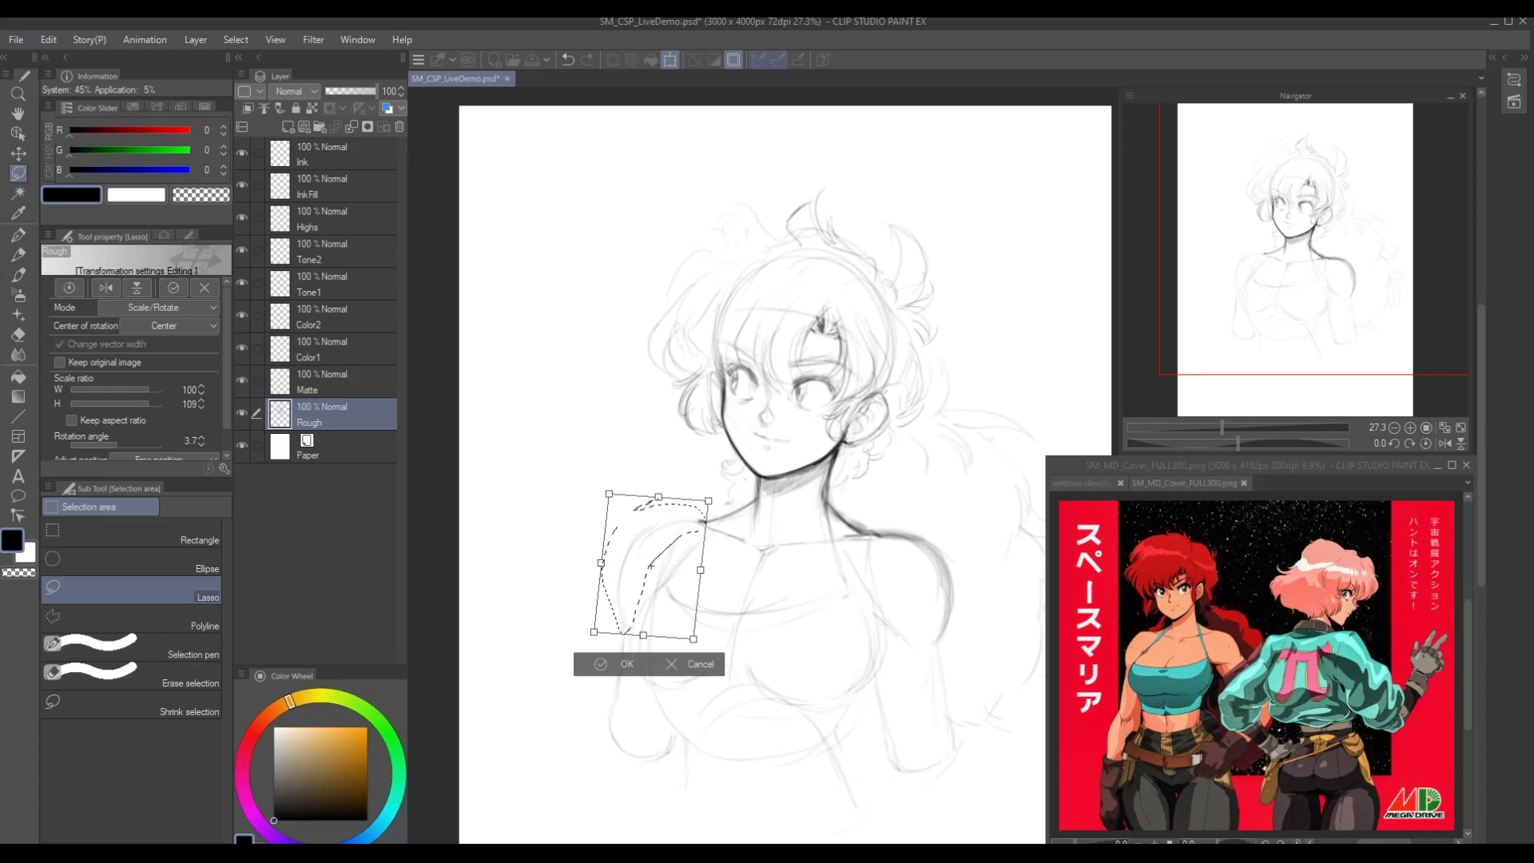
key(Return)
mouse_move(559, 555)
mouse_down()
mouse_move(574, 512)
mouse_move(600, 542)
mouse_up()
key(ctrl+d)
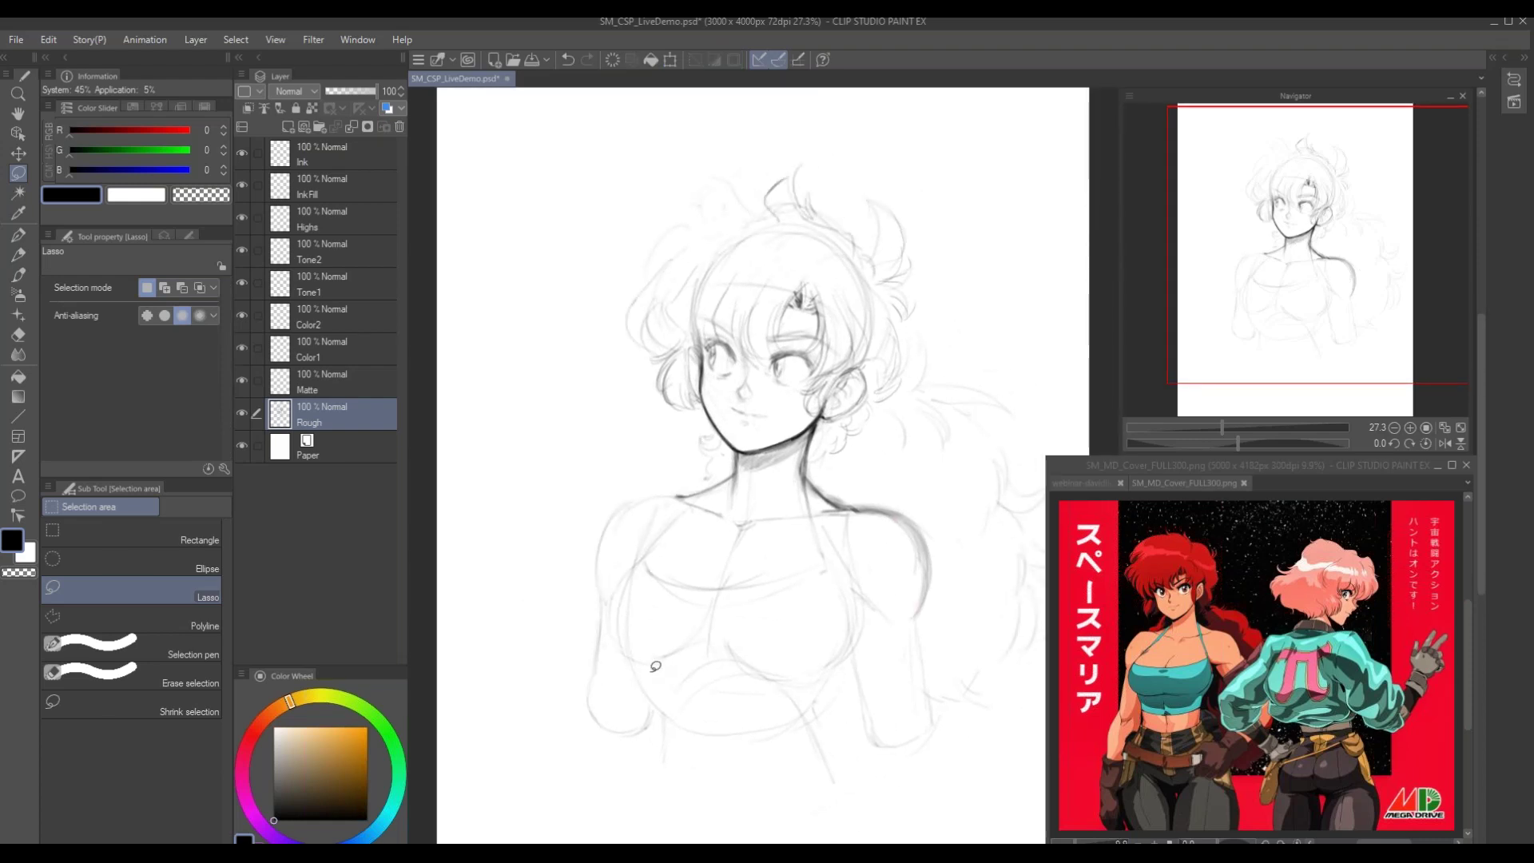
Sketch the lower ribcage curve and the sides of the waist with the Colored pencil
key(p)
drag(648, 674, 645, 678)
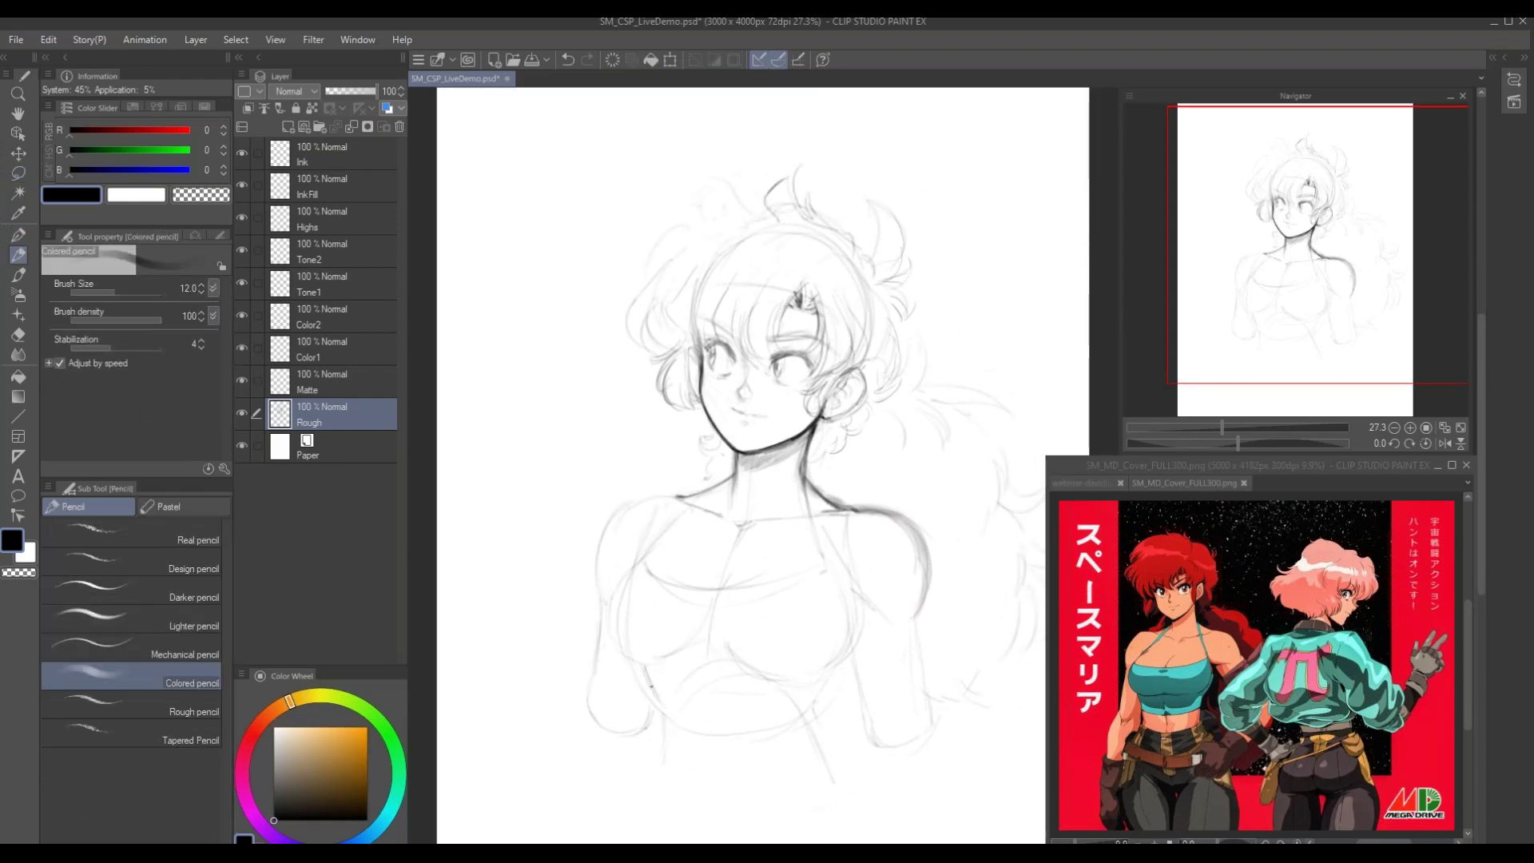
mouse_move(815, 690)
mouse_down()
mouse_move(767, 729)
mouse_move(702, 718)
mouse_up()
drag(655, 708, 653, 776)
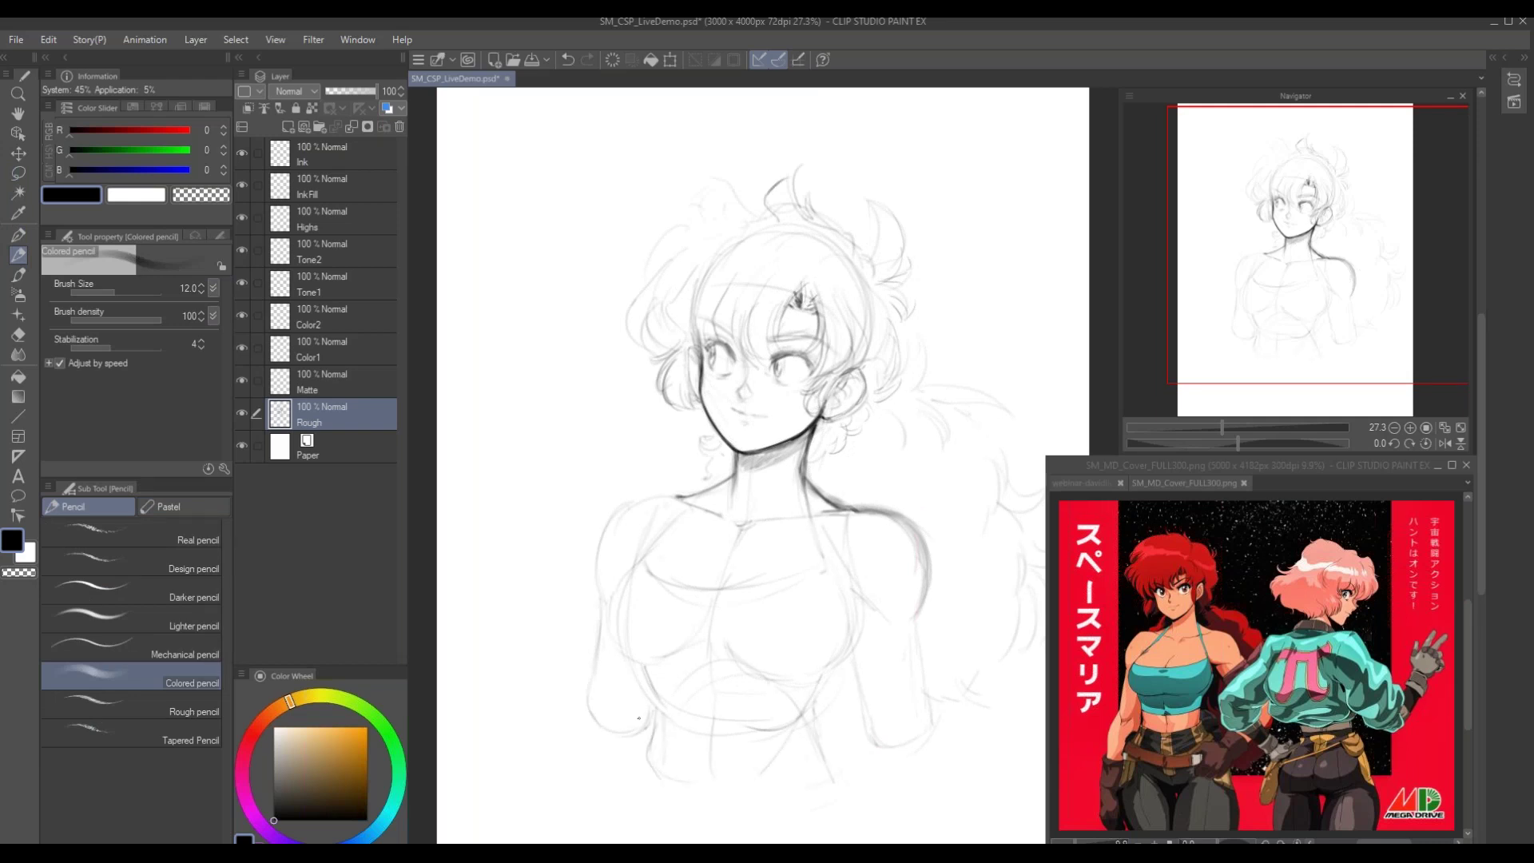
Define the outlines of both upper arms and draw the bust contours between them
drag(605, 606, 594, 681)
drag(850, 590, 870, 710)
mouse_move(923, 609)
mouse_down()
mouse_move(922, 727)
mouse_move(926, 671)
mouse_move(921, 717)
mouse_move(849, 638)
mouse_move(867, 742)
mouse_up()
drag(924, 614, 923, 731)
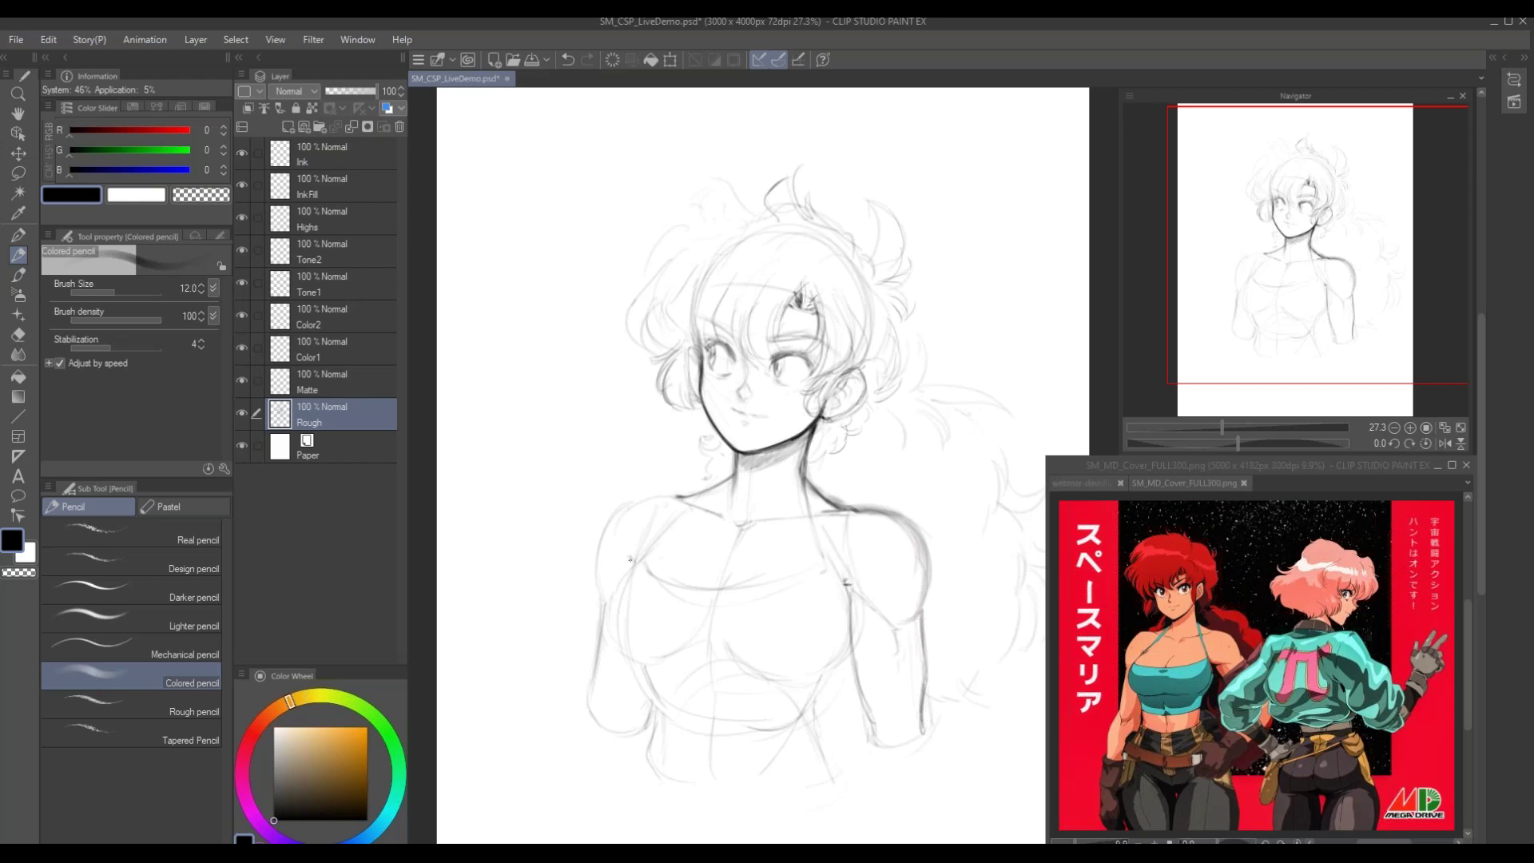
mouse_move(845, 593)
mouse_down()
mouse_move(814, 673)
mouse_move(676, 662)
mouse_up()
drag(611, 625, 653, 672)
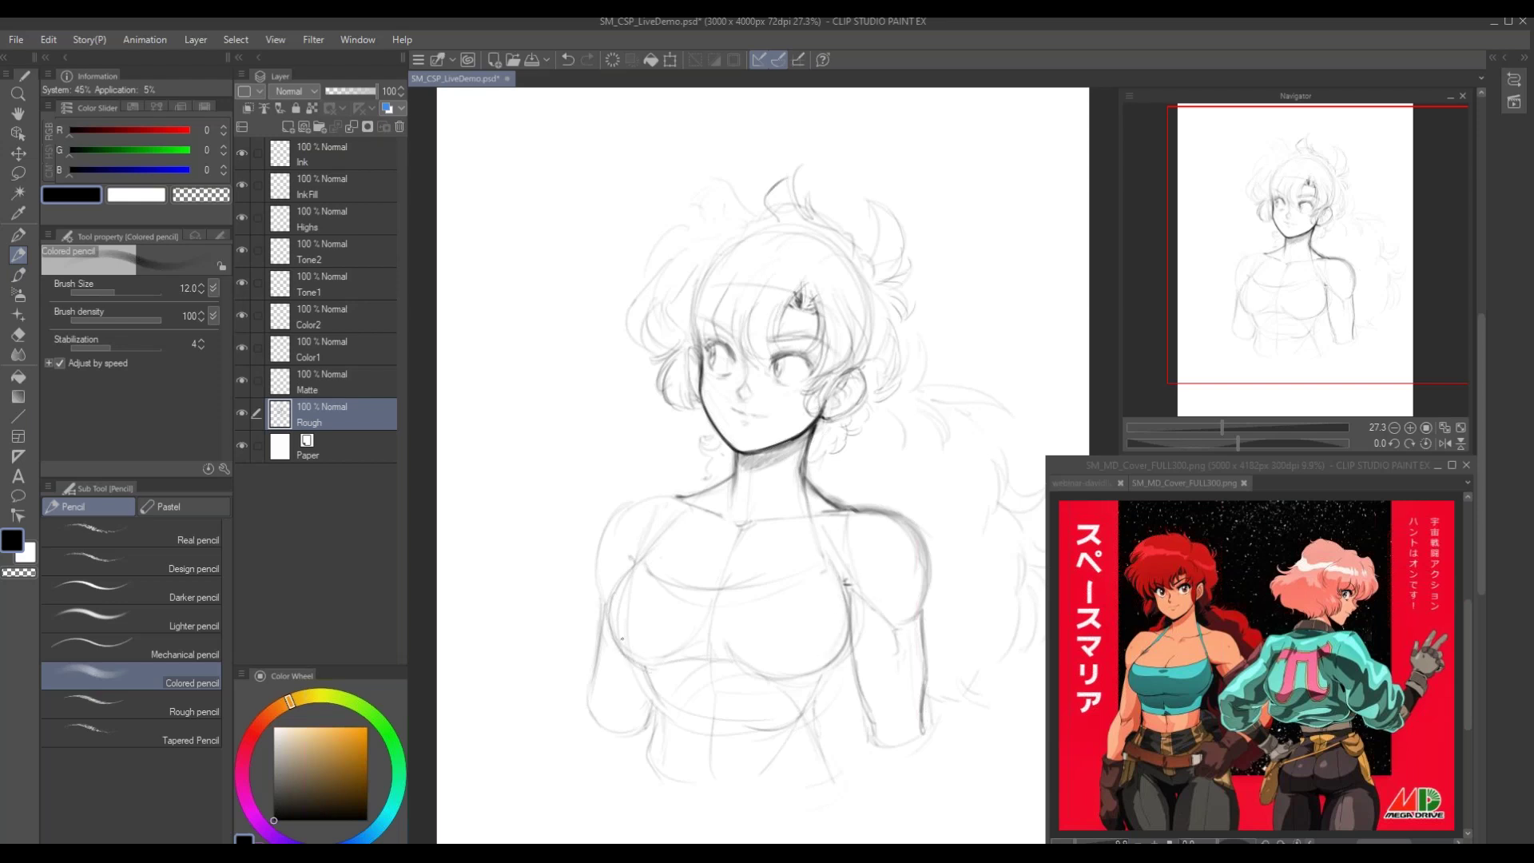
Lasso the far eye and stretch it to 106% height, clearing the selection
scroll(592, 628, down, 1)
drag(551, 562, 536, 378)
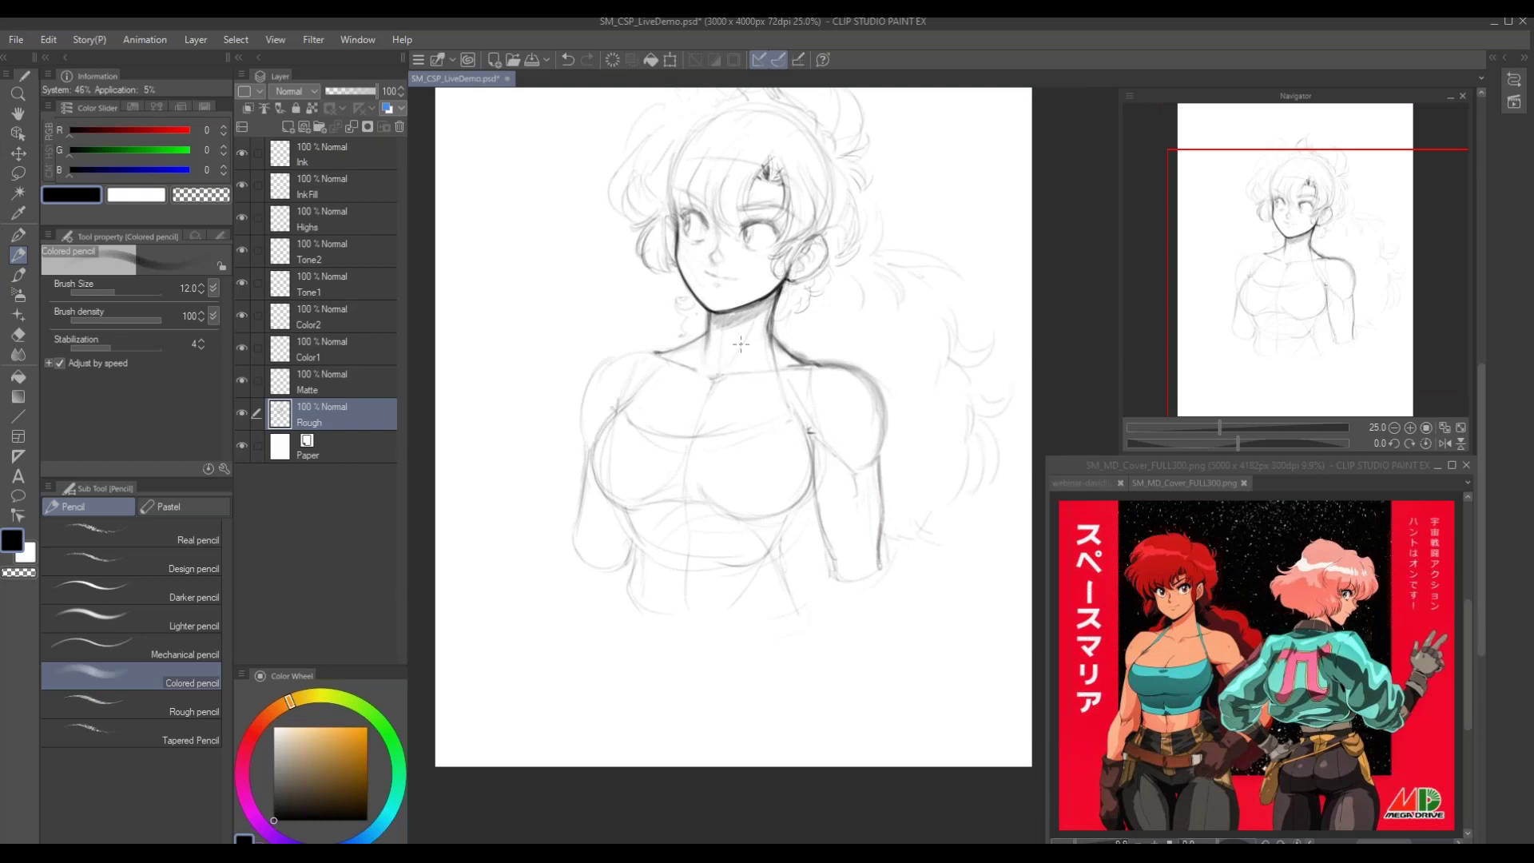
drag(614, 360, 714, 562)
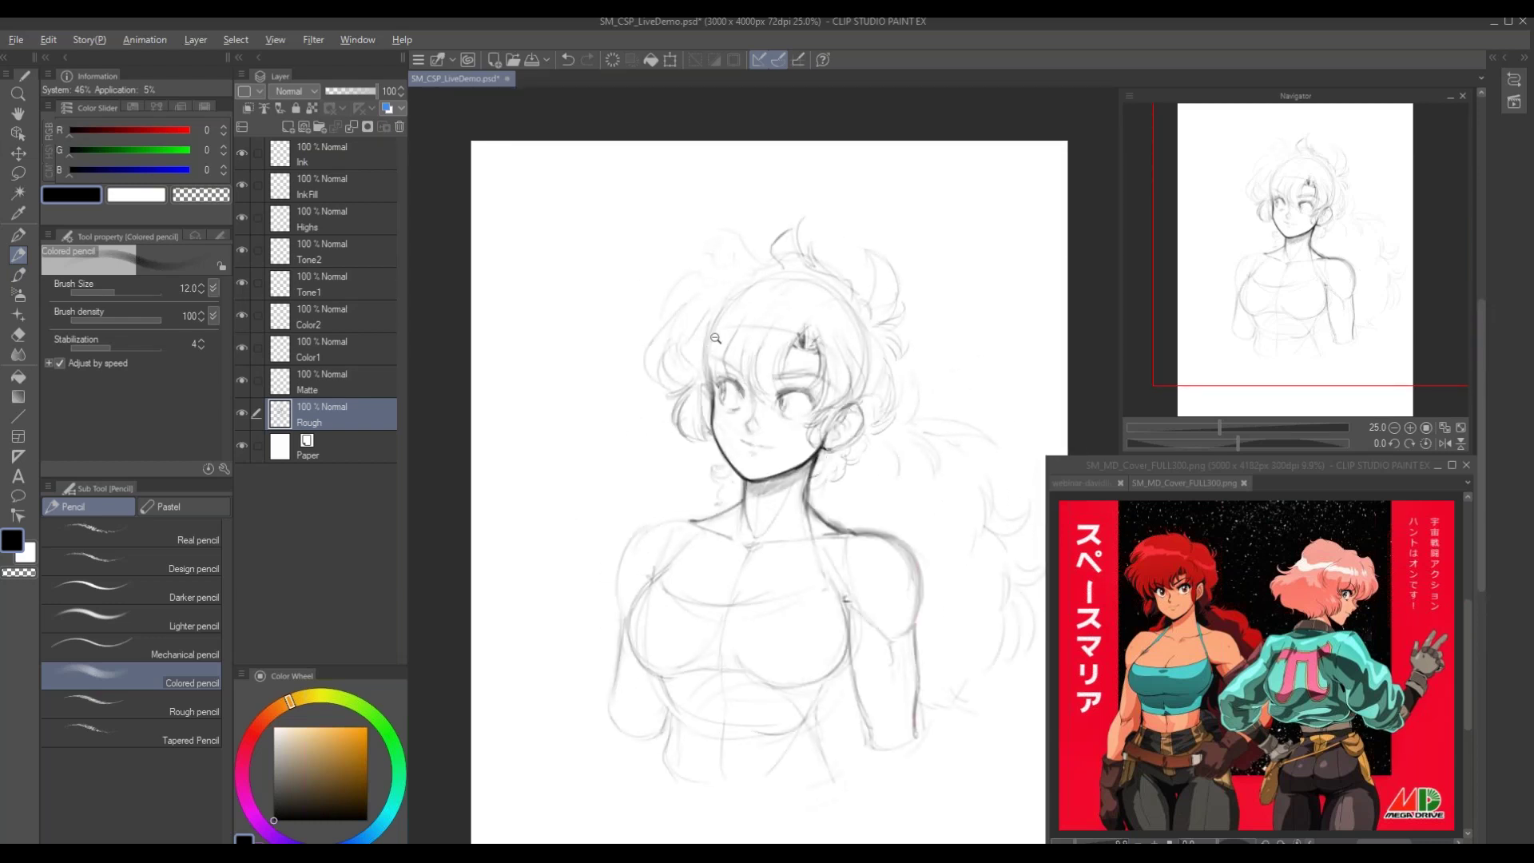
mouse_move(708, 328)
mouse_down()
mouse_move(684, 396)
mouse_move(718, 409)
mouse_up()
mouse_move(738, 538)
mouse_down()
mouse_move(758, 537)
mouse_move(736, 561)
mouse_move(739, 518)
mouse_move(767, 531)
mouse_move(763, 581)
mouse_move(745, 582)
mouse_up()
key(m)
key(ctrl+t)
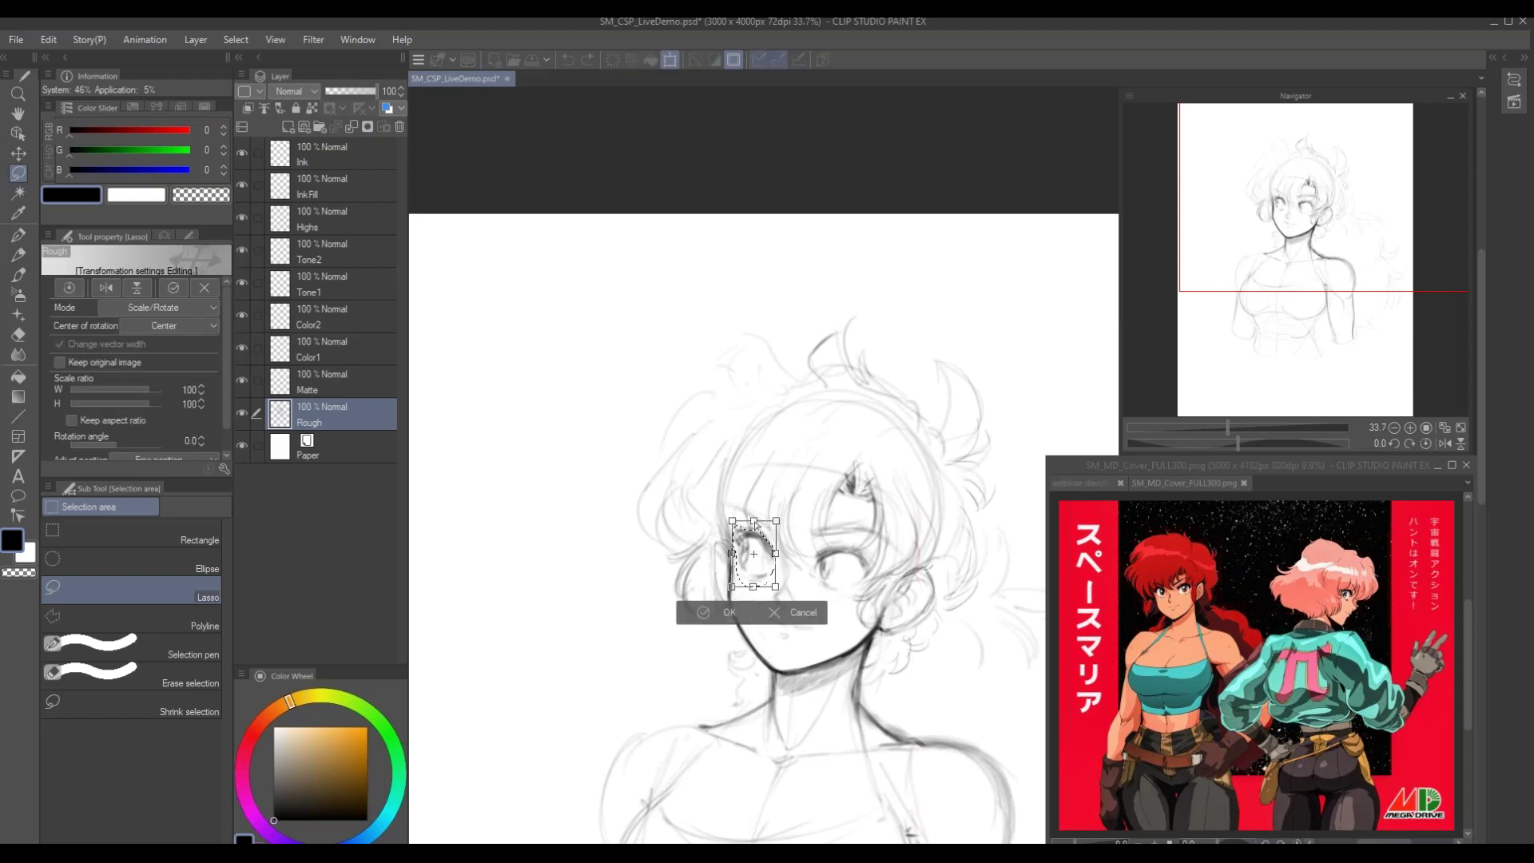
drag(753, 587, 756, 594)
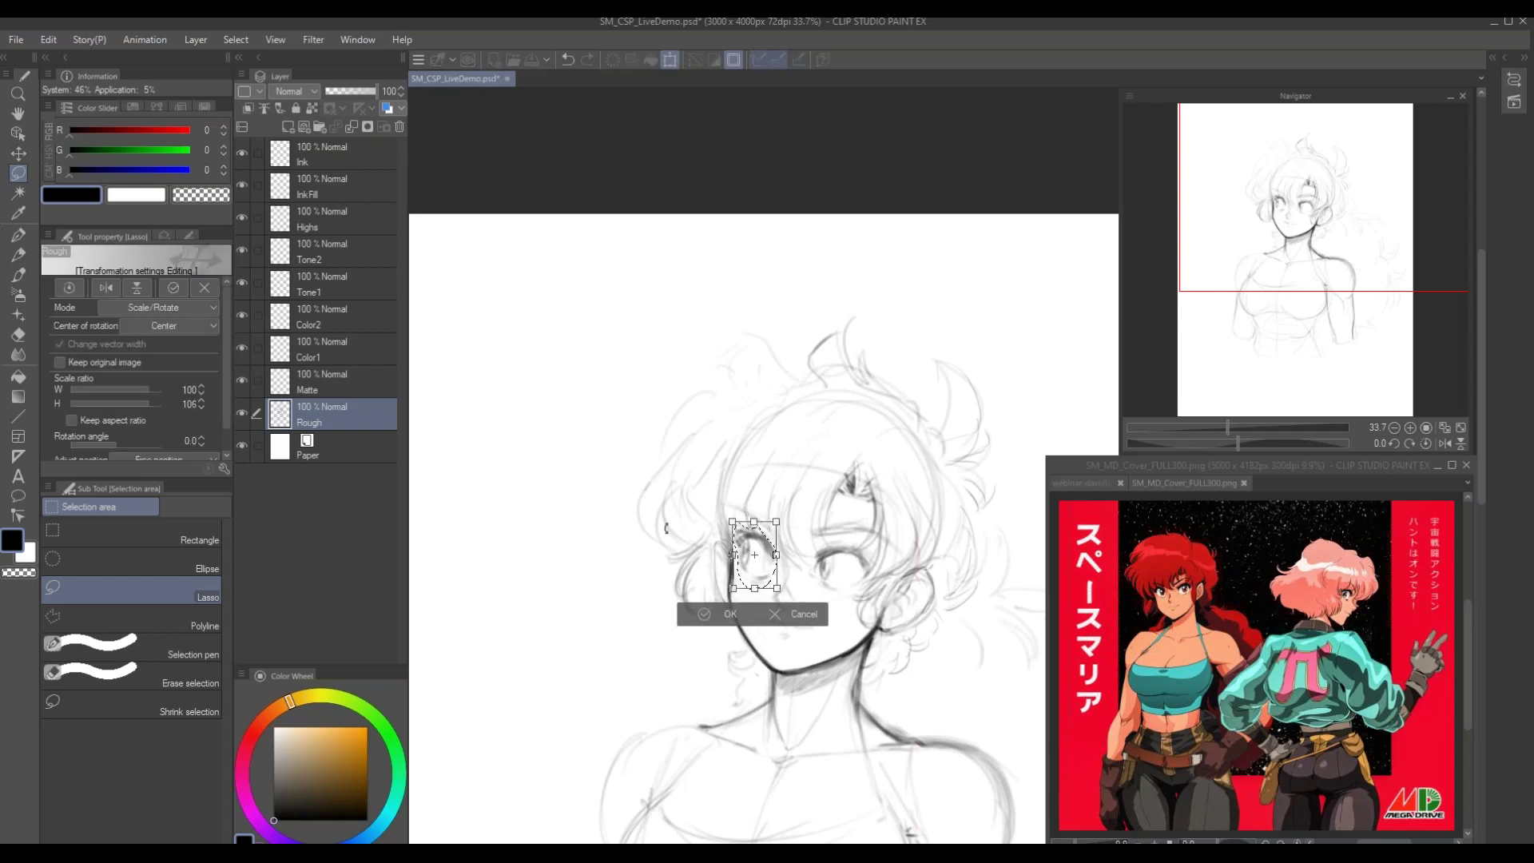
key(Return)
key(ctrl+d)
Darken the eyebrows, near eye, shadow under the jaw and ear outline with the Colored pencil
drag(662, 484, 639, 511)
key(p)
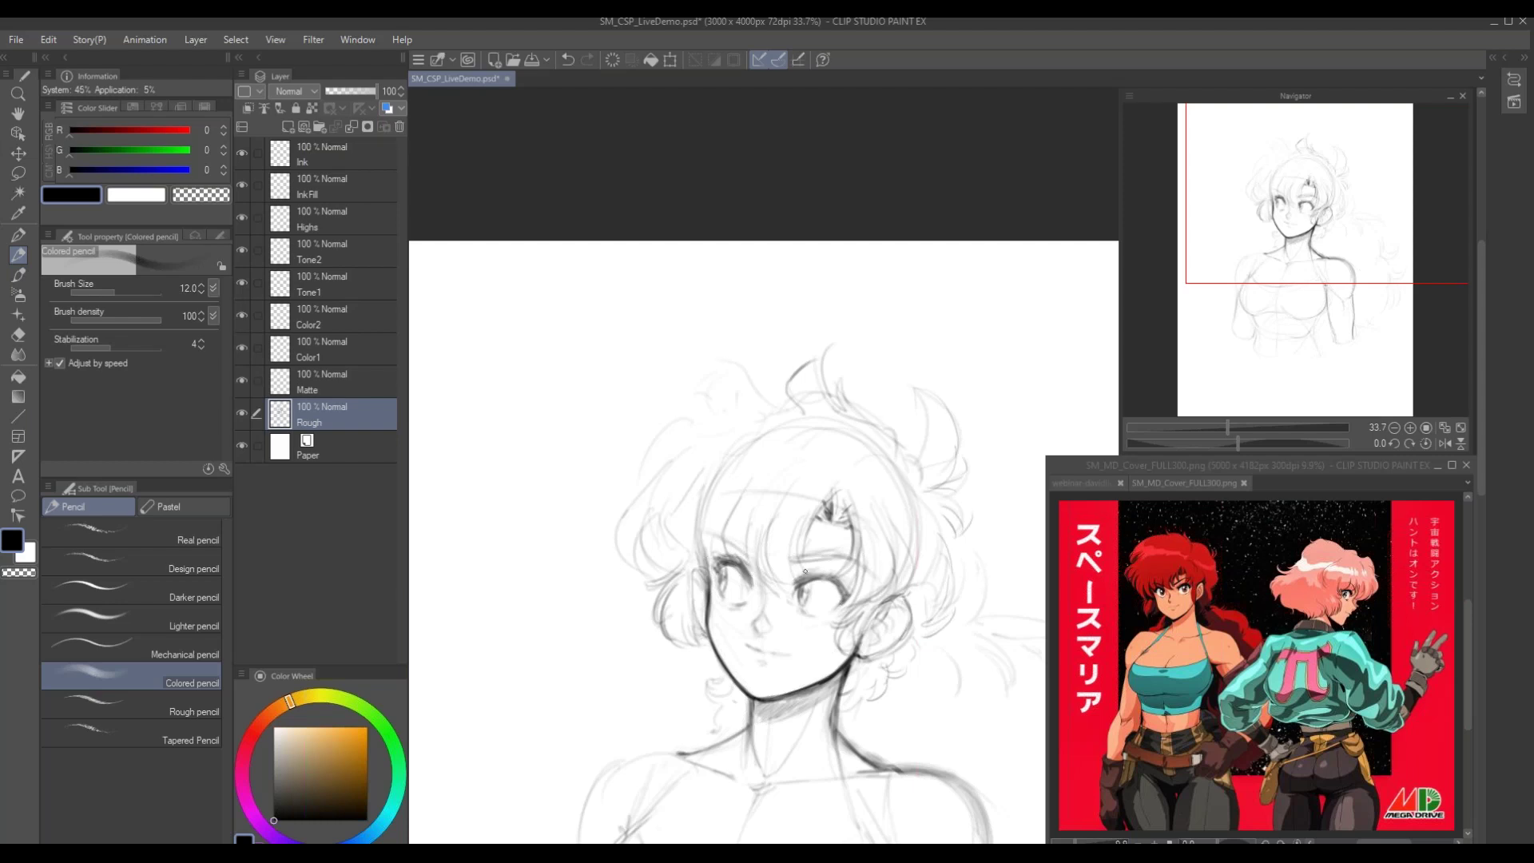
drag(791, 561, 834, 558)
drag(827, 695, 779, 717)
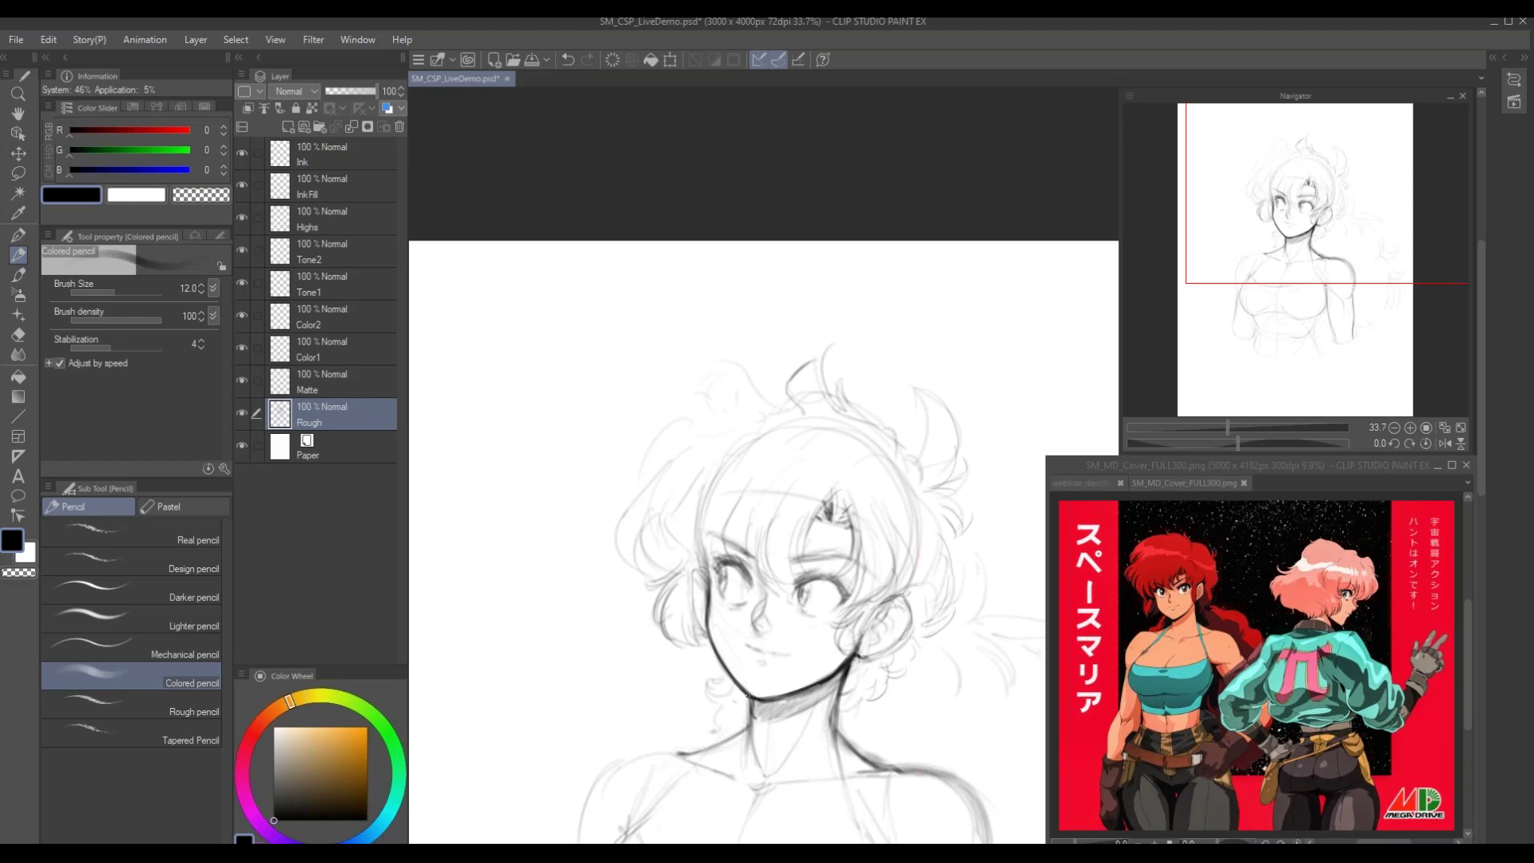
mouse_move(877, 595)
mouse_down()
mouse_move(909, 624)
mouse_move(903, 600)
mouse_move(905, 630)
mouse_move(865, 655)
mouse_up()
Draw long bang strands over the forehead and outline the full hair mass on the far side of the head
scroll(582, 529, down, 1)
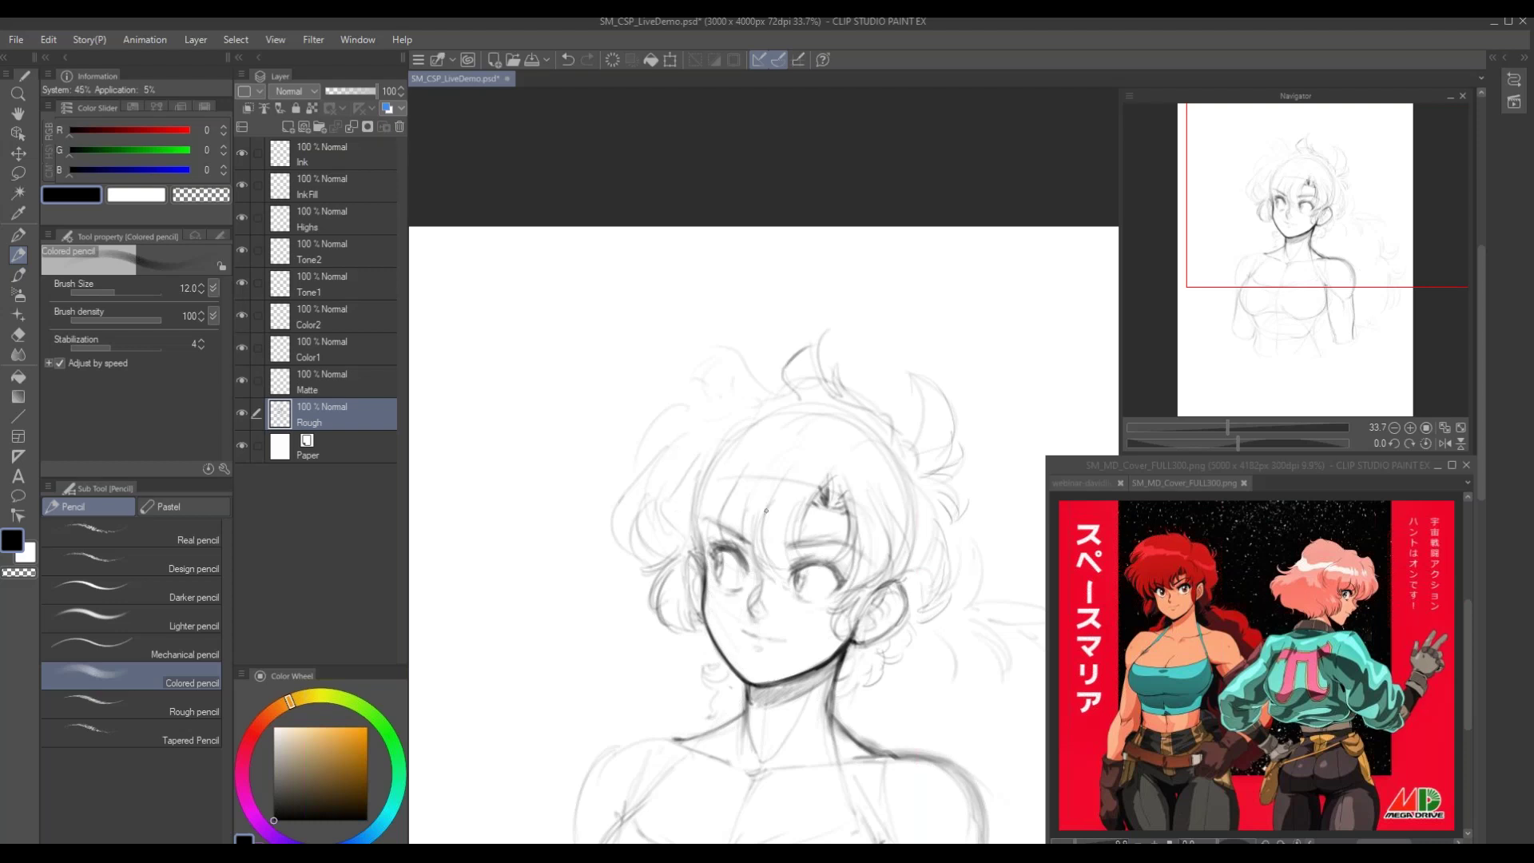
drag(764, 518, 769, 566)
mouse_move(740, 475)
mouse_down()
mouse_move(710, 555)
mouse_move(678, 551)
mouse_up()
mouse_move(695, 489)
mouse_down()
mouse_move(656, 540)
mouse_move(633, 534)
mouse_move(667, 497)
mouse_move(657, 486)
mouse_move(631, 527)
mouse_up()
mouse_move(697, 404)
mouse_down()
mouse_move(634, 428)
mouse_move(628, 555)
mouse_up()
drag(643, 502, 639, 565)
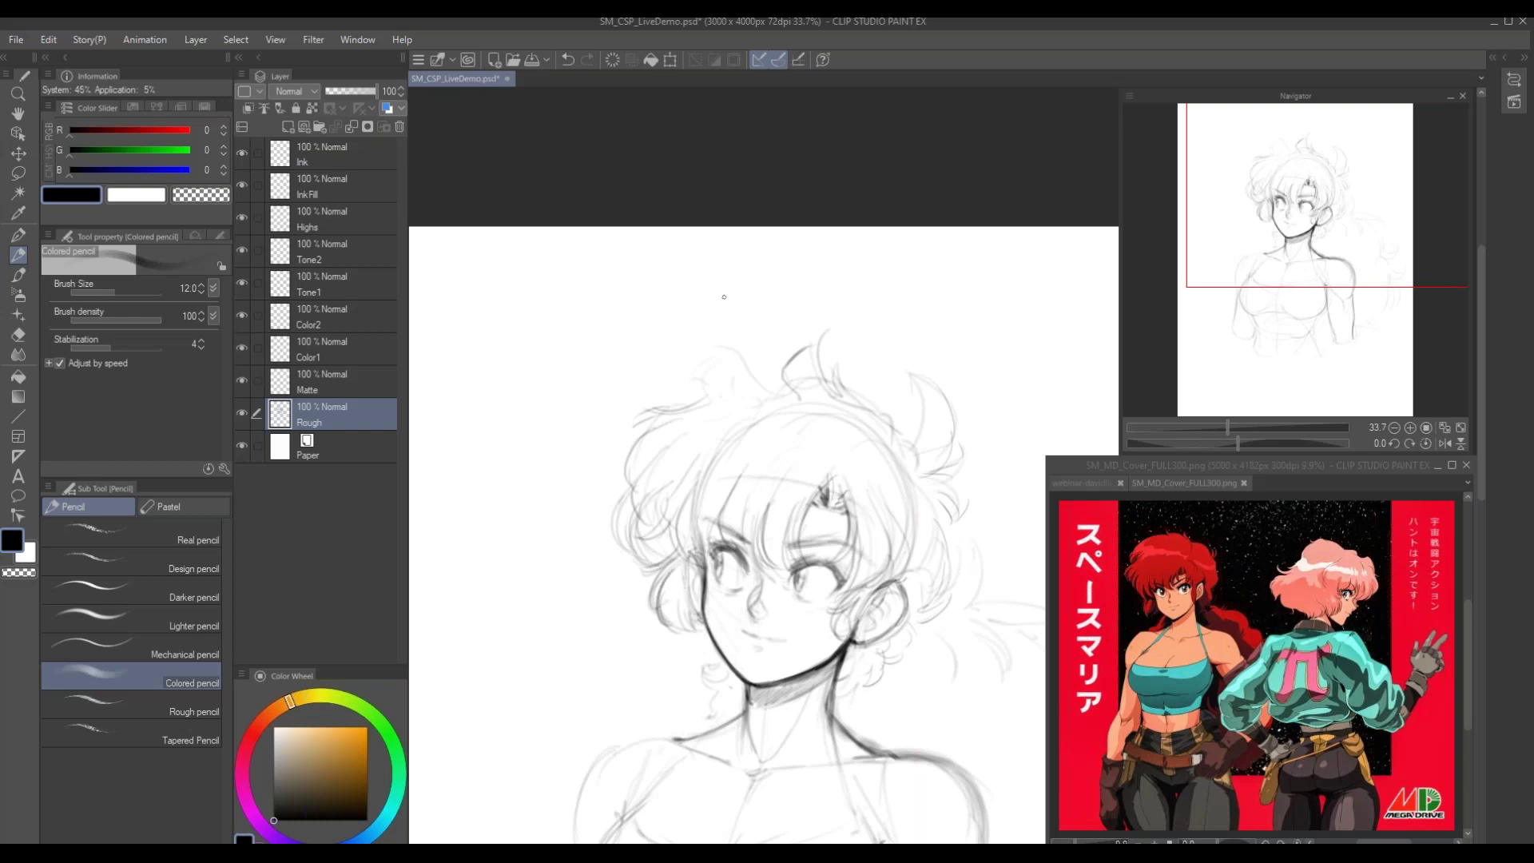
Draw curved, spiky hair tufts along the crown and continue the hair contour down behind the ear
mouse_move(704, 354)
mouse_down()
mouse_move(762, 376)
mouse_move(679, 366)
mouse_move(764, 407)
mouse_up()
drag(764, 380, 789, 399)
mouse_move(831, 329)
mouse_down()
mouse_move(850, 391)
mouse_move(894, 439)
mouse_move(906, 407)
mouse_move(906, 441)
mouse_move(898, 404)
mouse_move(901, 439)
mouse_up()
mouse_move(907, 372)
mouse_down()
mouse_move(919, 419)
mouse_move(906, 370)
mouse_move(947, 439)
mouse_move(945, 474)
mouse_up()
drag(959, 453, 927, 479)
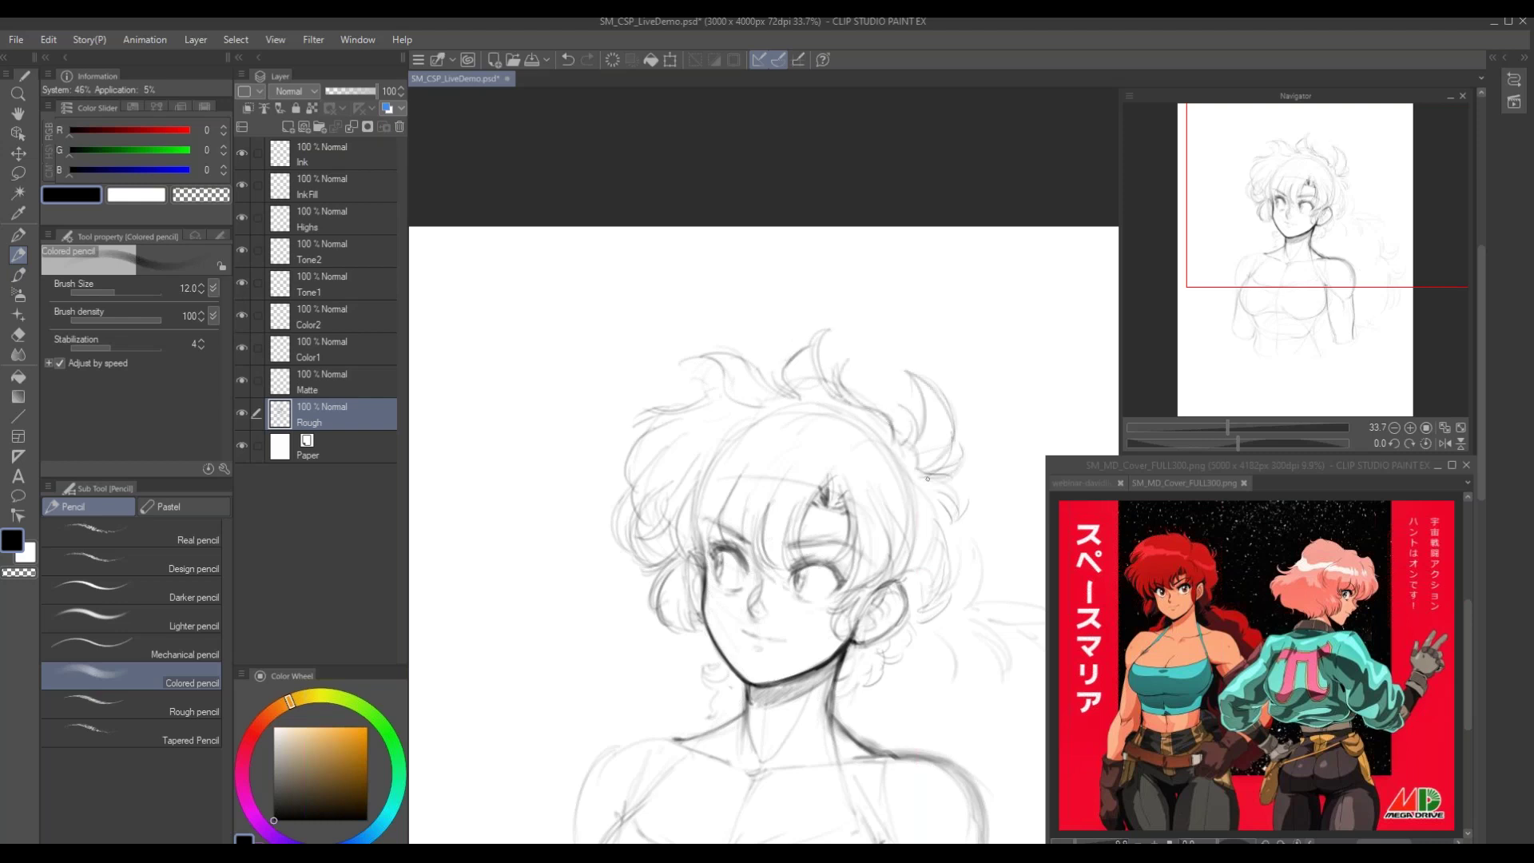
scroll(943, 488, down, 2)
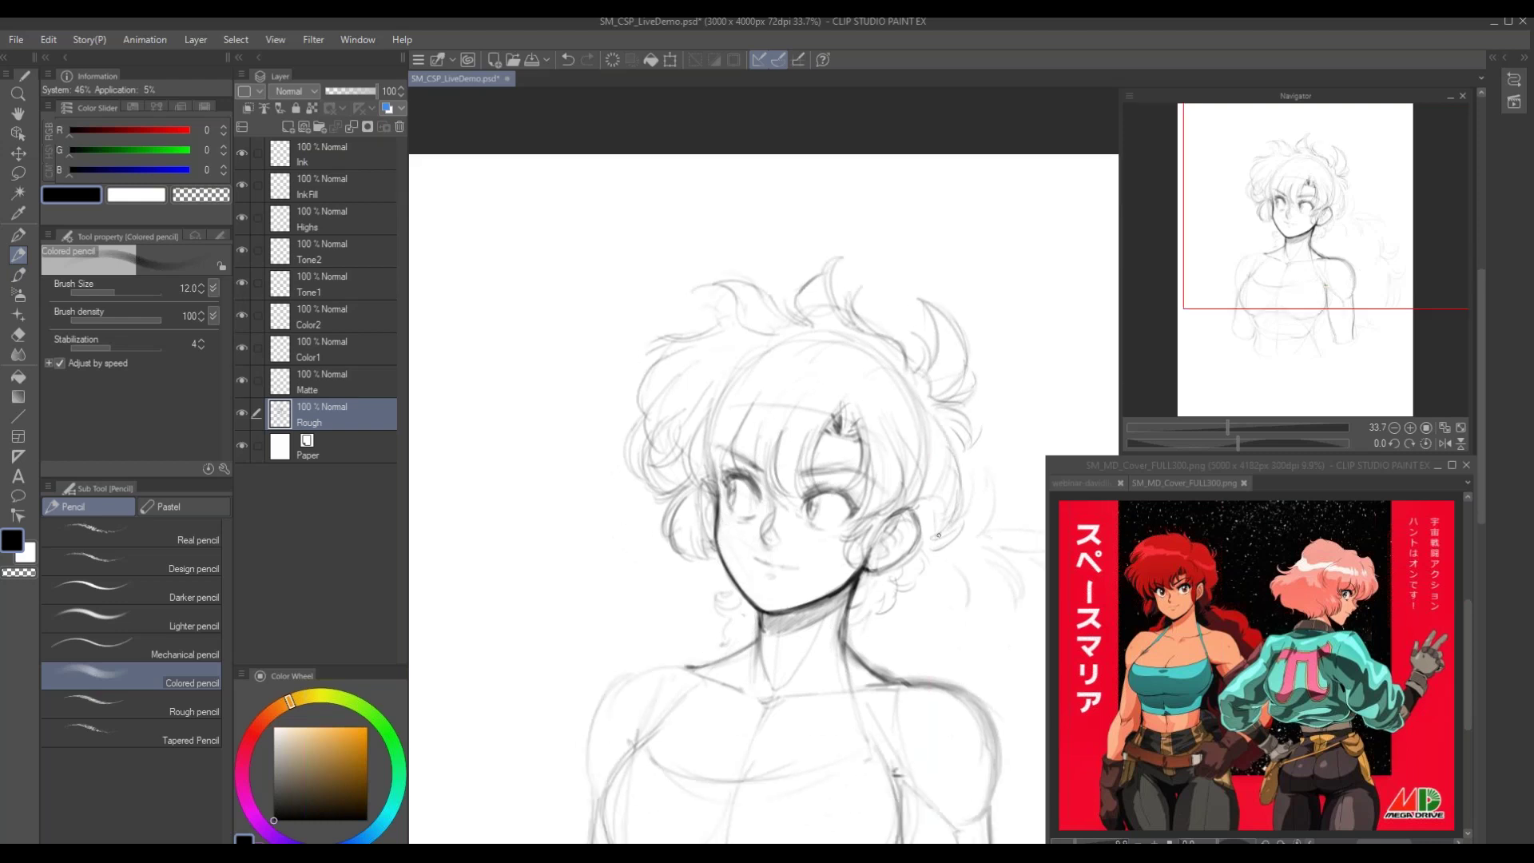
drag(957, 453, 908, 558)
Lower the Rough layer's opacity to 31%
scroll(882, 591, down, 4)
scroll(630, 532, down, 3)
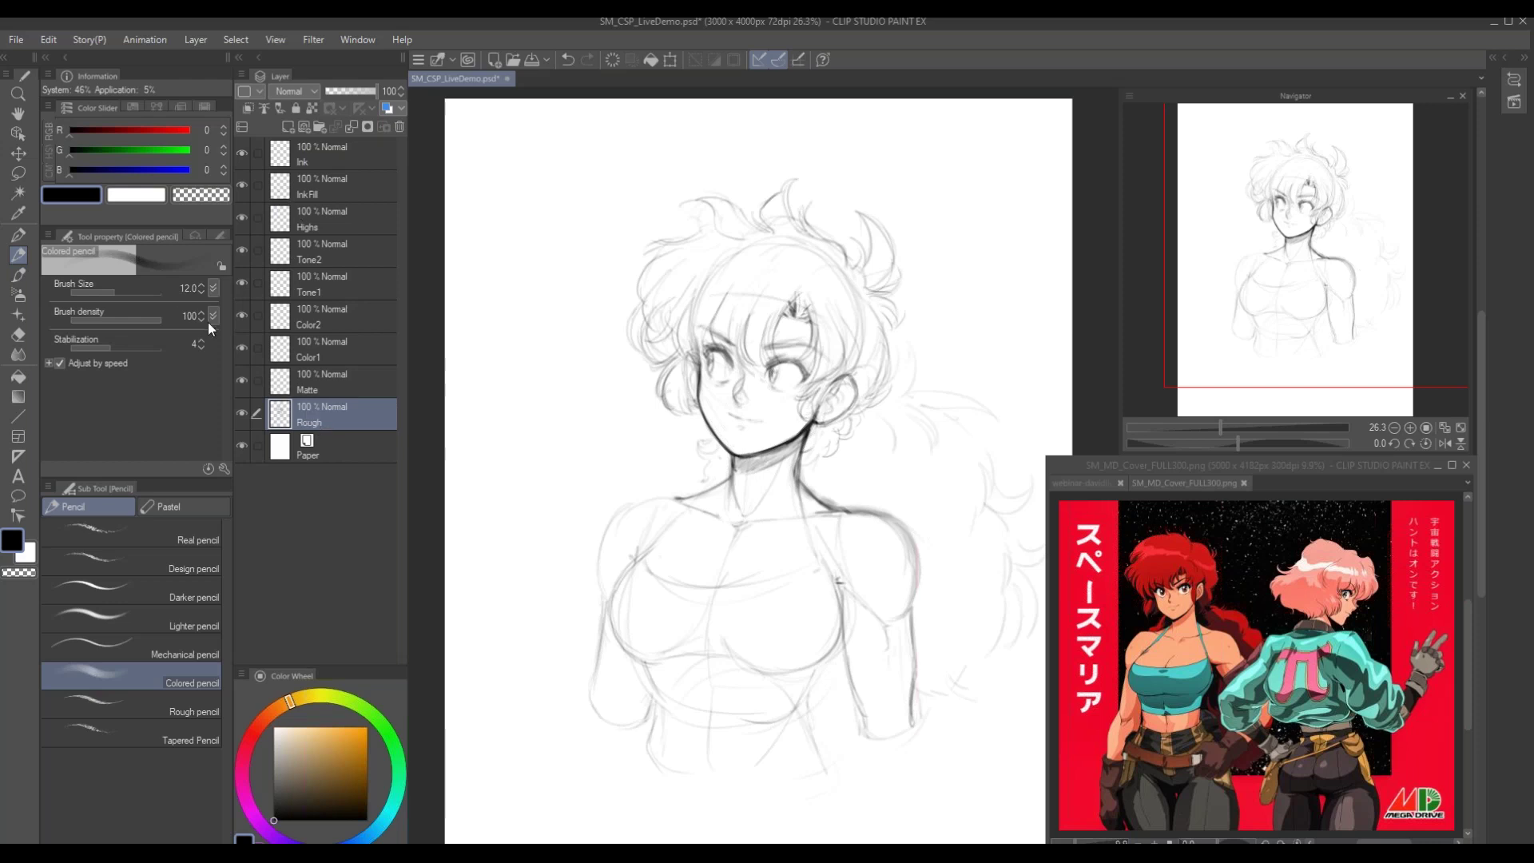
click(318, 159)
click(311, 408)
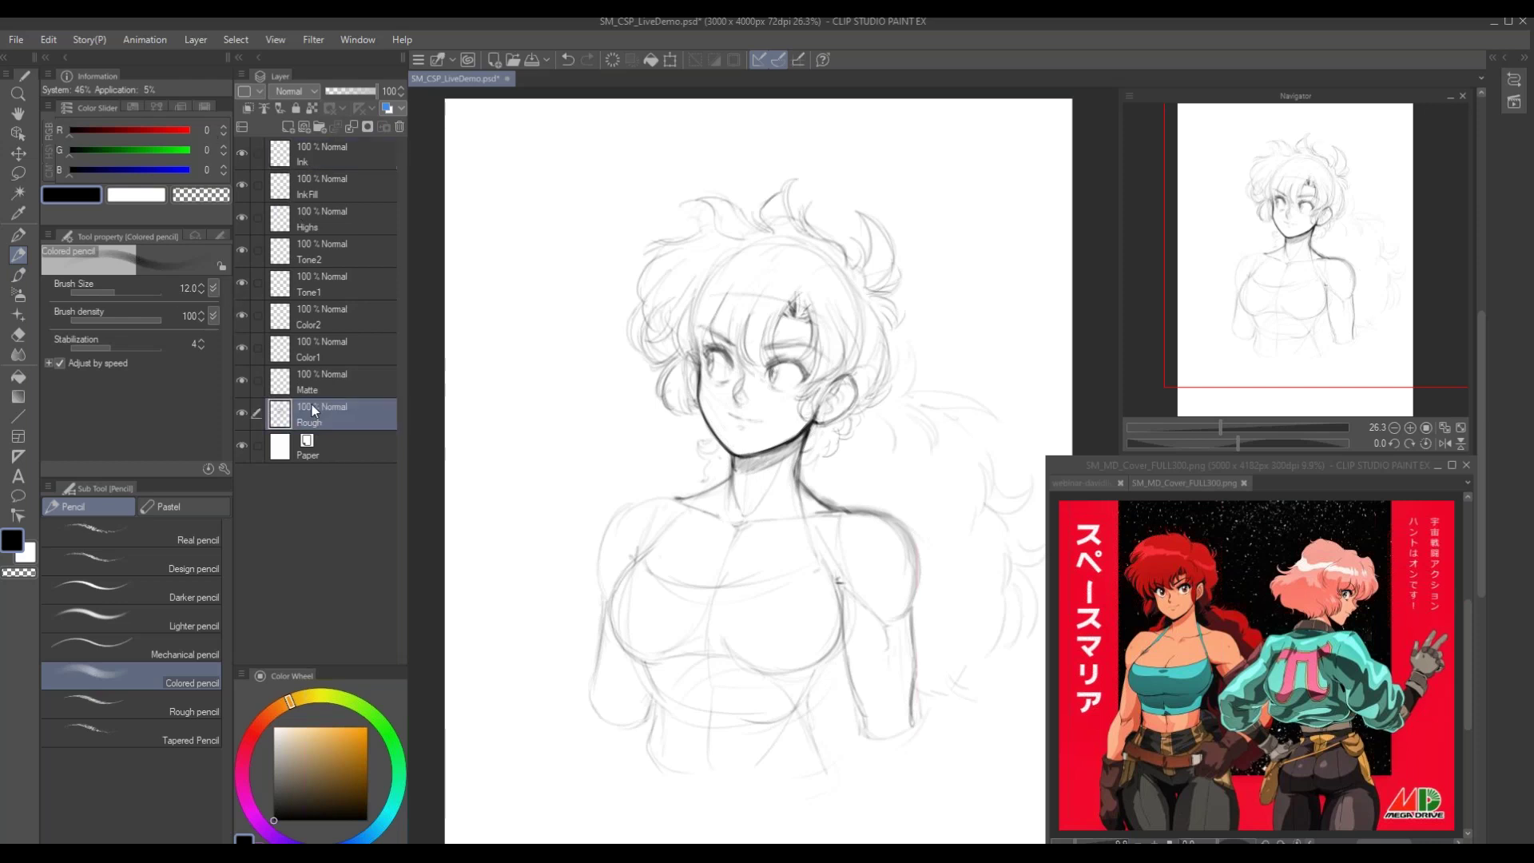
click(339, 91)
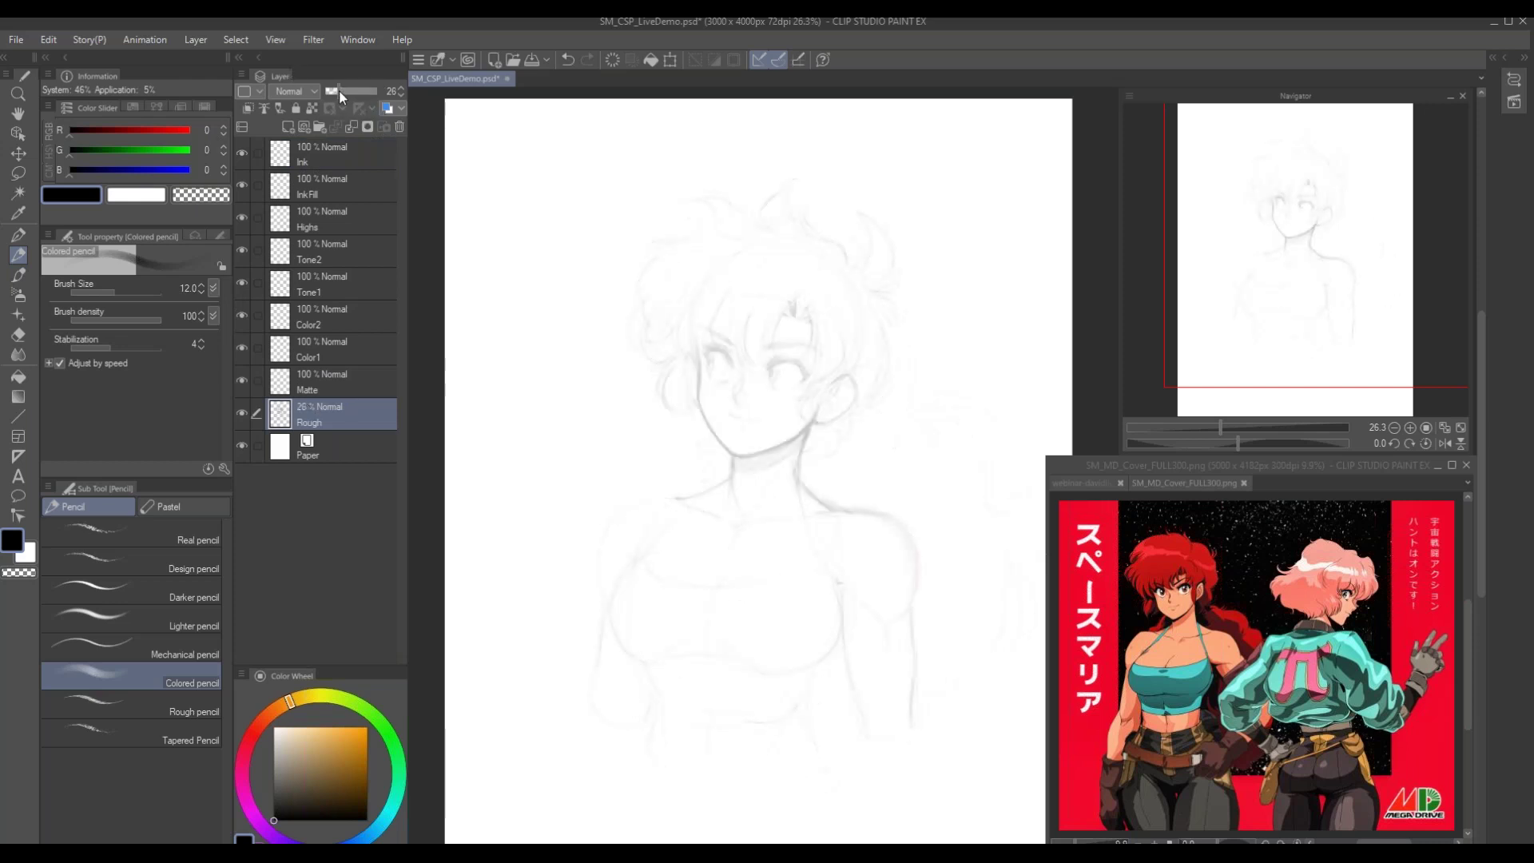
drag(343, 89, 342, 88)
Switch to the perfect oil paint LINER brush, set its size to 50 and try it beside the neck
click(22, 277)
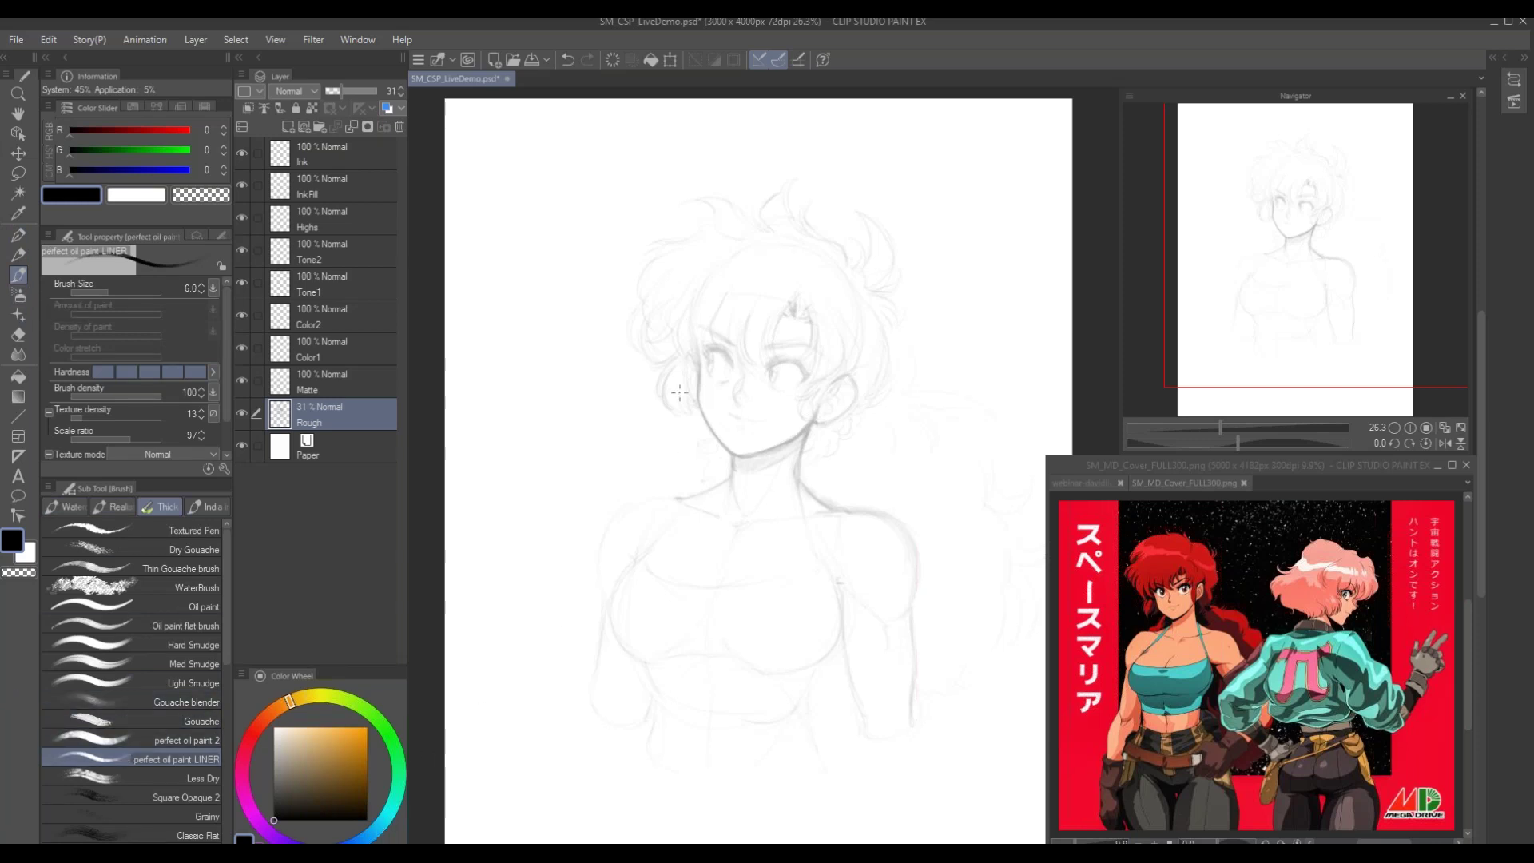
drag(820, 447, 873, 472)
drag(705, 304, 743, 284)
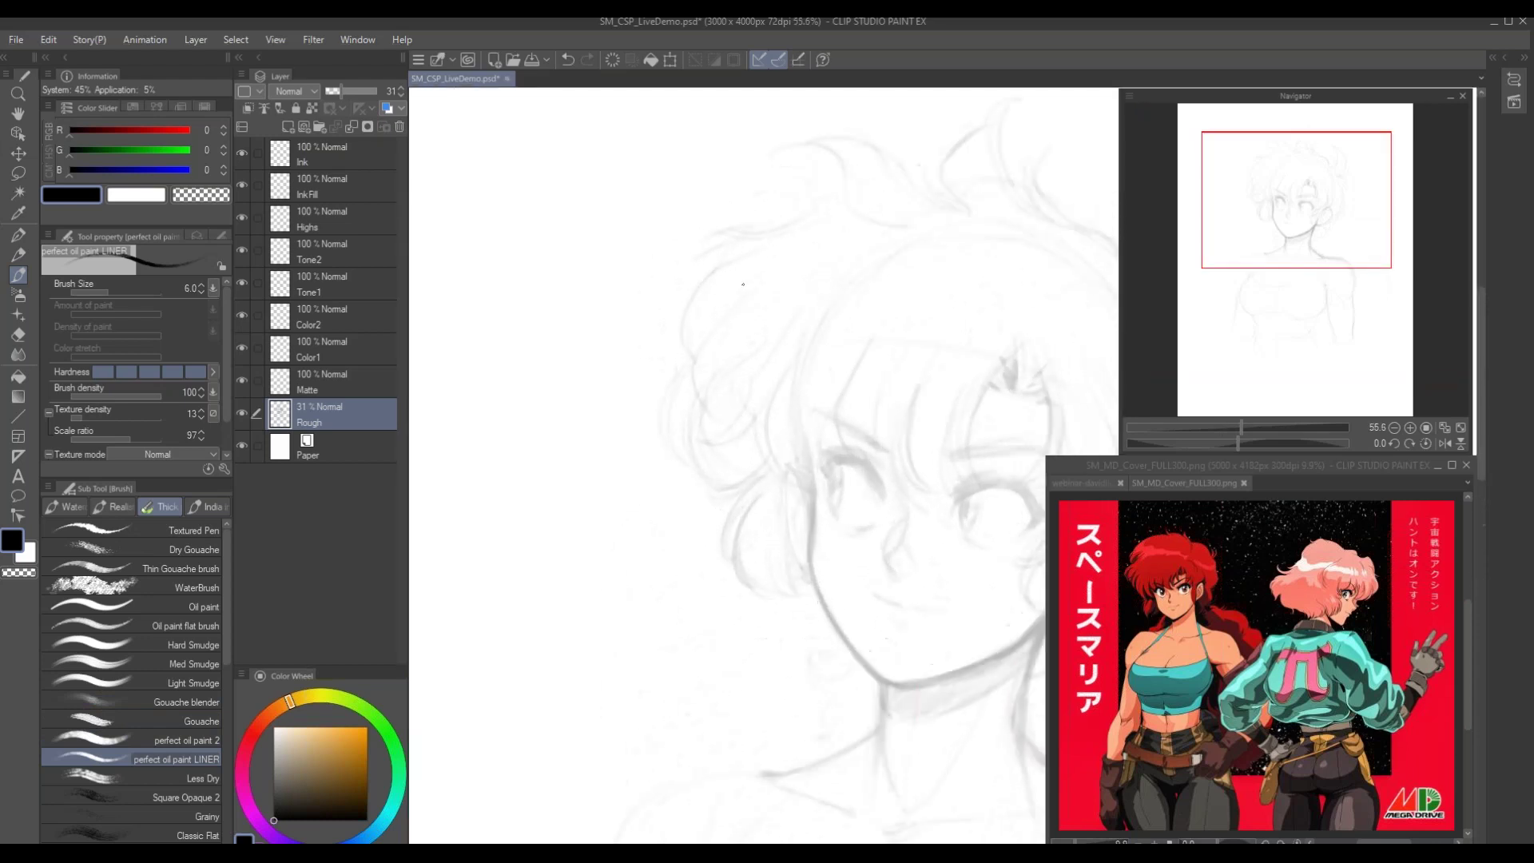
key(])
key(])
key(])
key(])
key(])
key(])
key(])
key(])
key(])
key(])
key(])
mouse_move(671, 679)
mouse_down()
mouse_move(765, 731)
mouse_move(756, 686)
mouse_move(723, 650)
mouse_move(744, 663)
mouse_move(689, 645)
mouse_move(682, 690)
mouse_move(739, 733)
mouse_move(682, 695)
mouse_up()
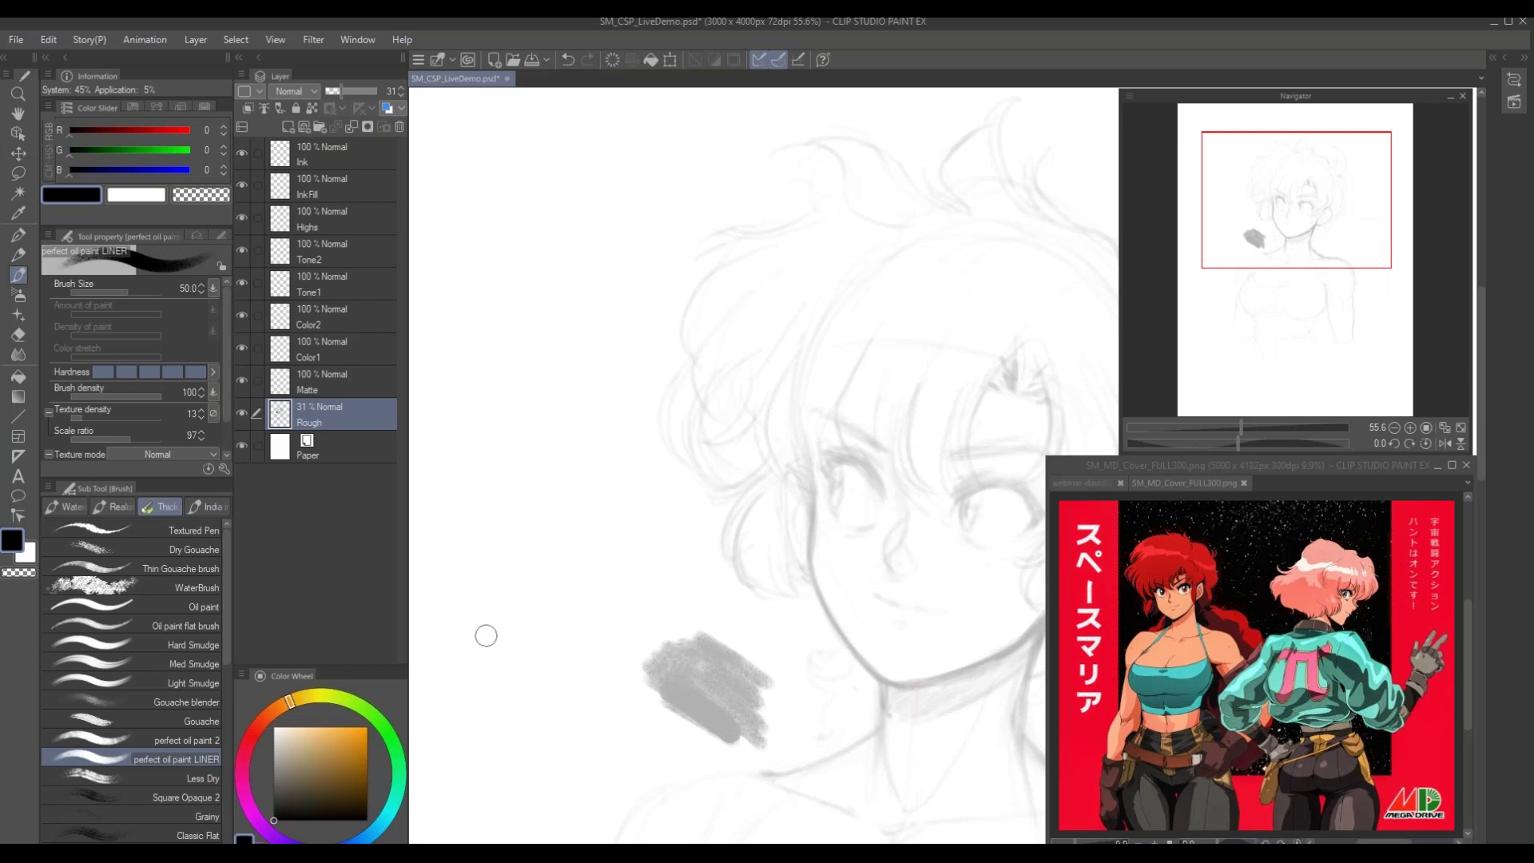
key(ctrl+z)
On the Ink layer, paint a black test swatch beside the jaw and add greys and white sampled around it
click(334, 148)
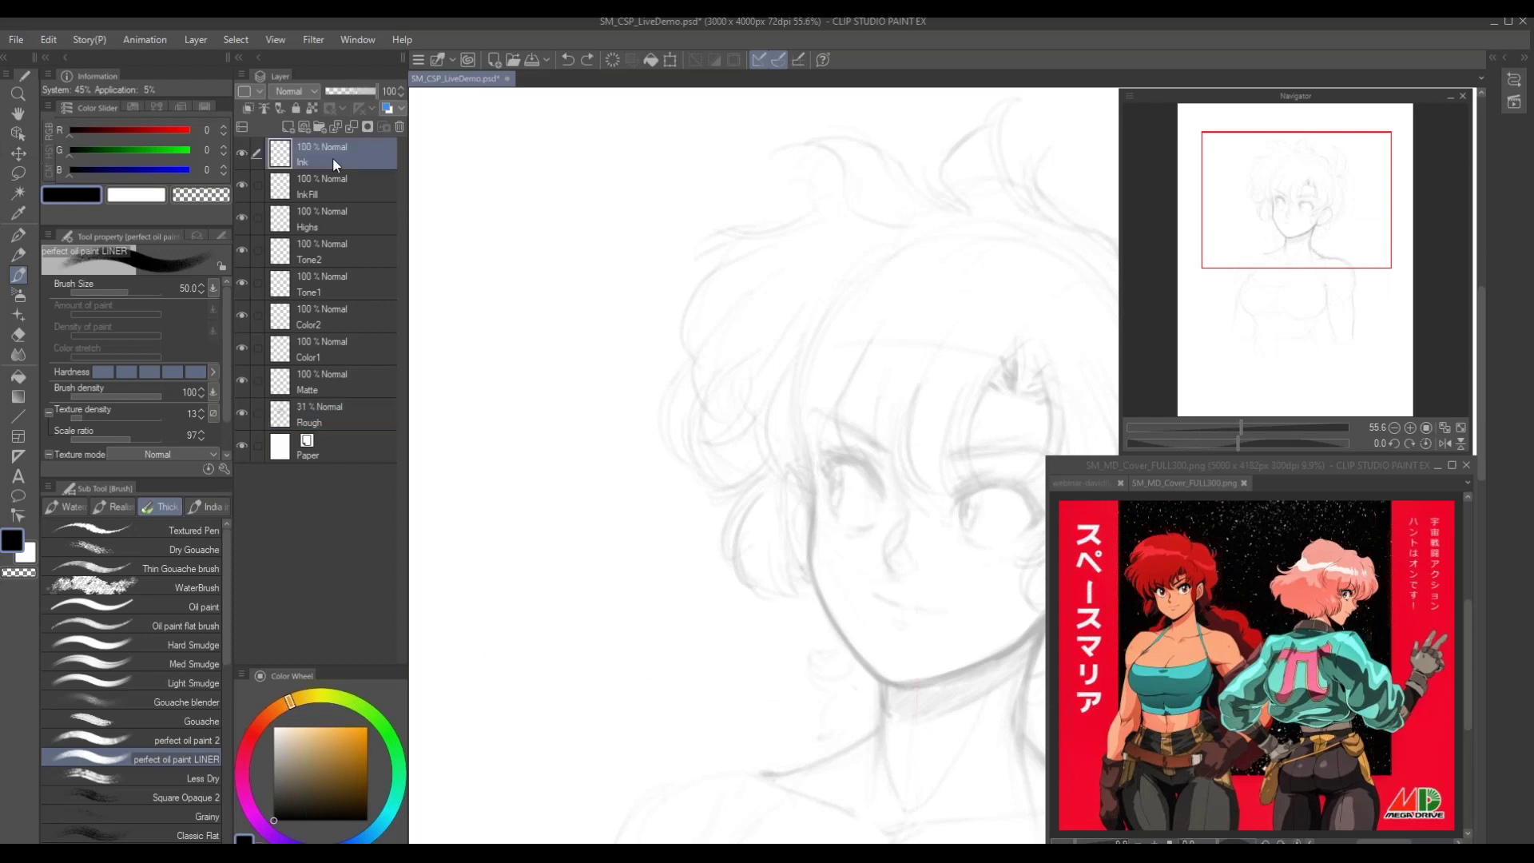
mouse_move(684, 596)
mouse_down()
mouse_move(756, 648)
mouse_move(674, 600)
mouse_move(731, 691)
mouse_move(643, 662)
mouse_move(676, 641)
mouse_move(651, 636)
mouse_move(682, 600)
mouse_move(671, 626)
mouse_move(641, 628)
mouse_move(657, 650)
mouse_move(685, 603)
mouse_move(661, 589)
mouse_move(637, 626)
mouse_move(654, 590)
mouse_move(680, 606)
mouse_move(645, 662)
mouse_move(683, 618)
mouse_move(673, 626)
mouse_move(700, 621)
mouse_move(676, 597)
mouse_move(715, 617)
mouse_move(654, 639)
mouse_move(643, 660)
mouse_move(643, 638)
mouse_move(695, 634)
mouse_move(663, 641)
mouse_move(614, 593)
mouse_move(703, 614)
mouse_move(666, 580)
mouse_move(645, 602)
mouse_move(685, 617)
mouse_move(694, 595)
mouse_up()
alt+click(675, 618)
alt+click(697, 654)
alt+click(647, 608)
alt+click(673, 572)
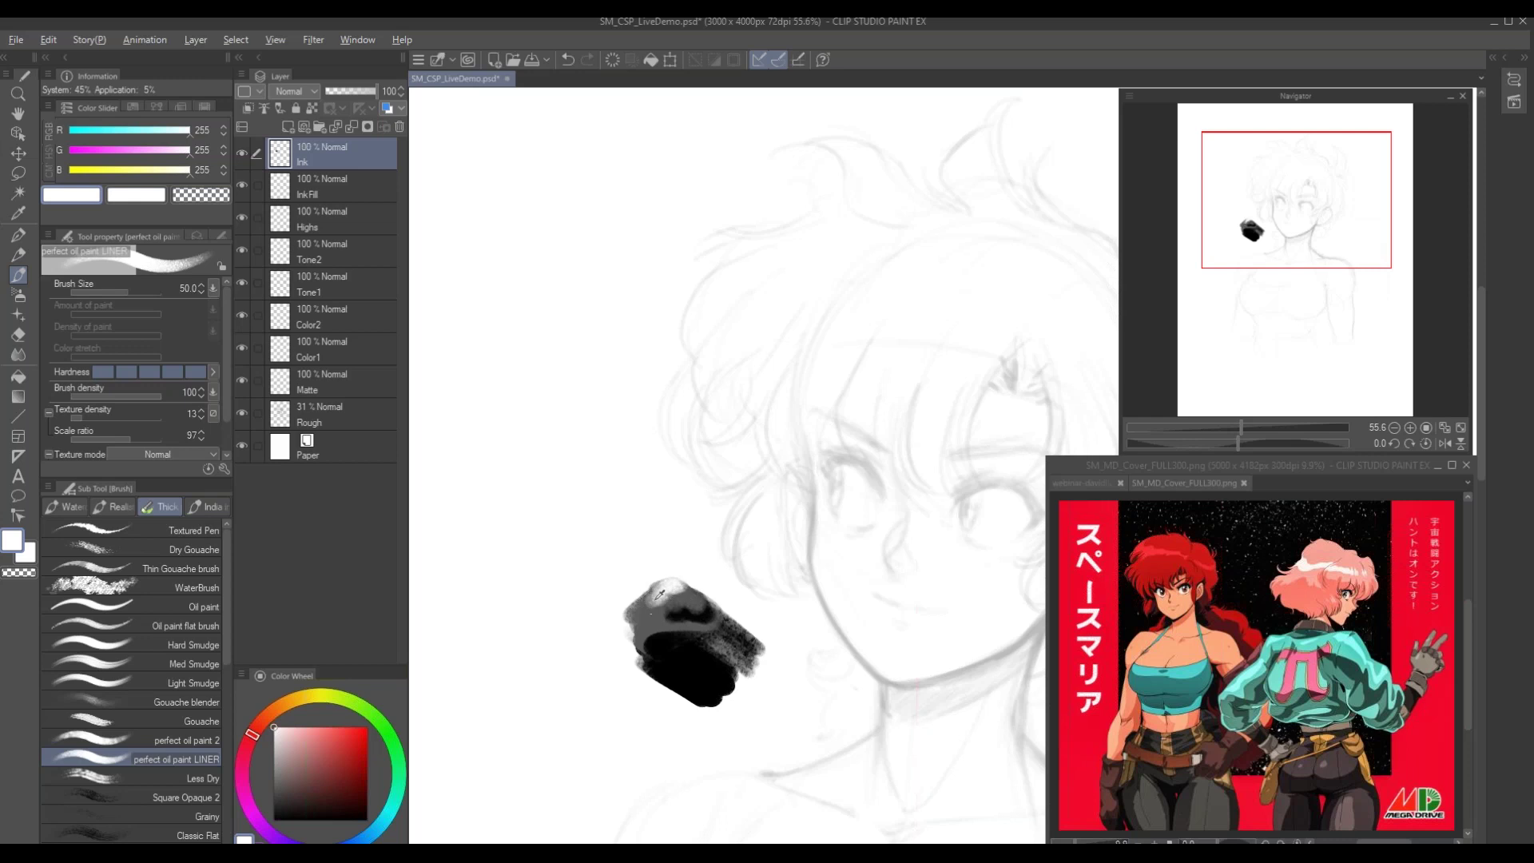
Blend the test swatch by painting over it with light and dark greys sampled from its own tones
alt+click(664, 599)
mouse_move(665, 596)
mouse_down()
mouse_move(699, 626)
mouse_move(641, 604)
mouse_move(666, 624)
mouse_move(651, 630)
mouse_move(687, 630)
mouse_move(641, 642)
mouse_move(717, 679)
mouse_move(696, 688)
mouse_move(716, 665)
mouse_move(662, 661)
mouse_up()
alt+click(670, 578)
alt+click(660, 621)
alt+click(717, 625)
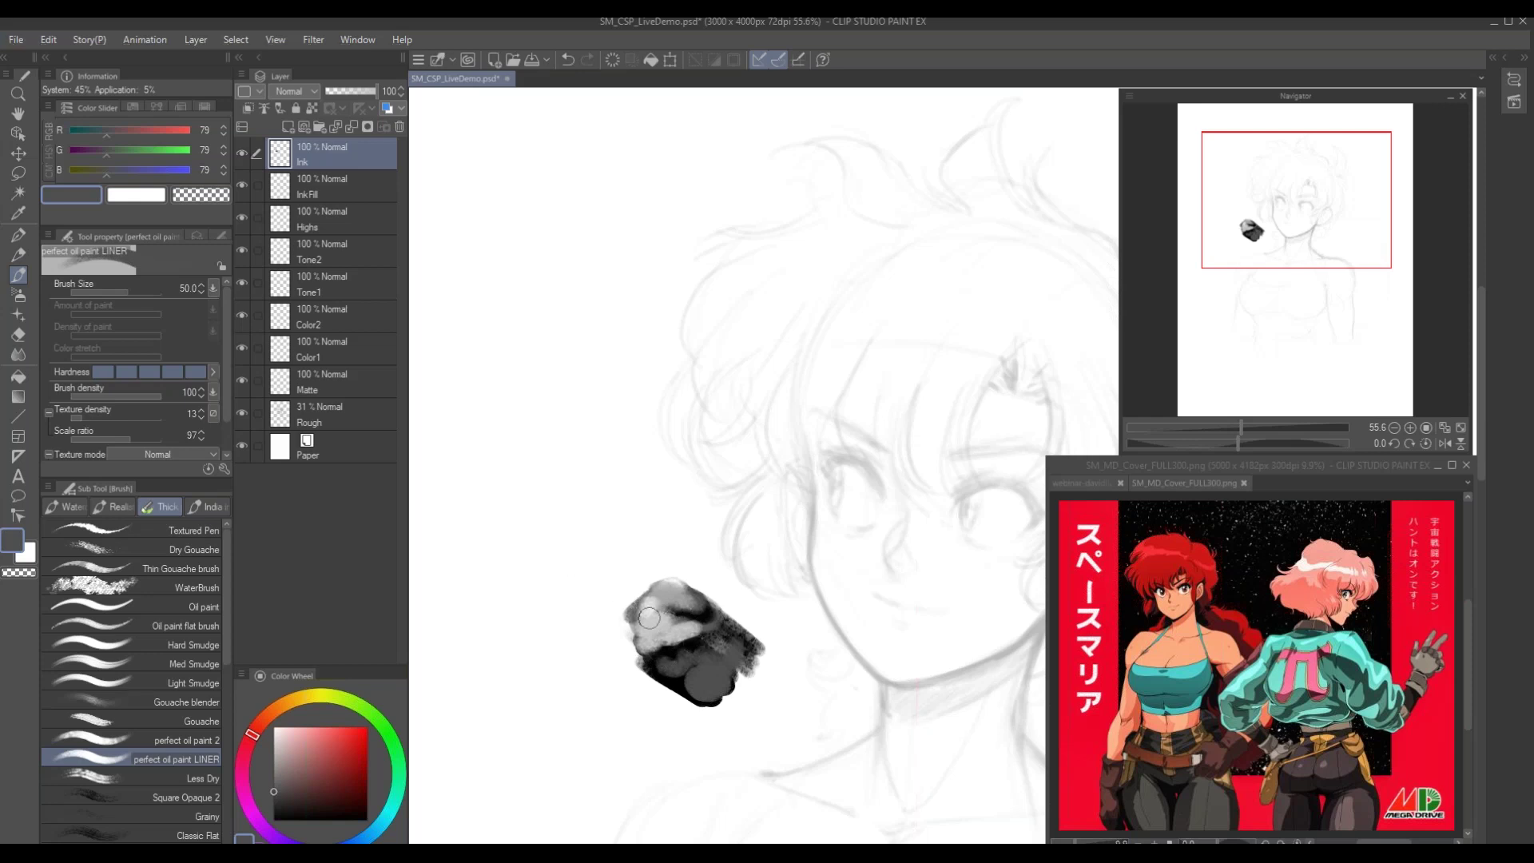
Lasso the grey test swatch beside the jaw, delete it from the Ink layer and clear the selection
key(m)
drag(594, 611, 679, 726)
key(Delete)
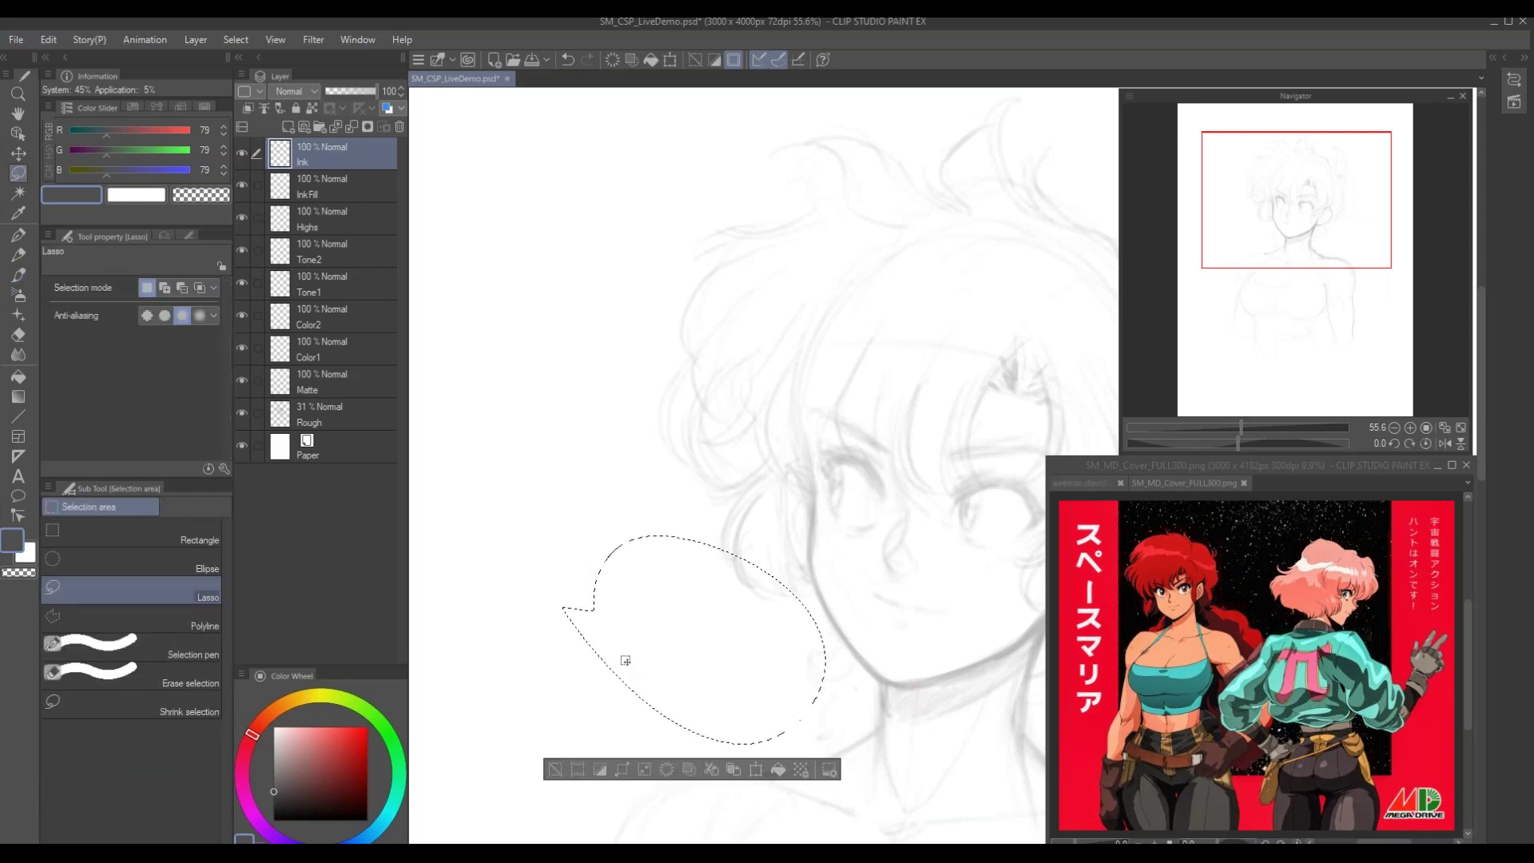
key(ctrl+d)
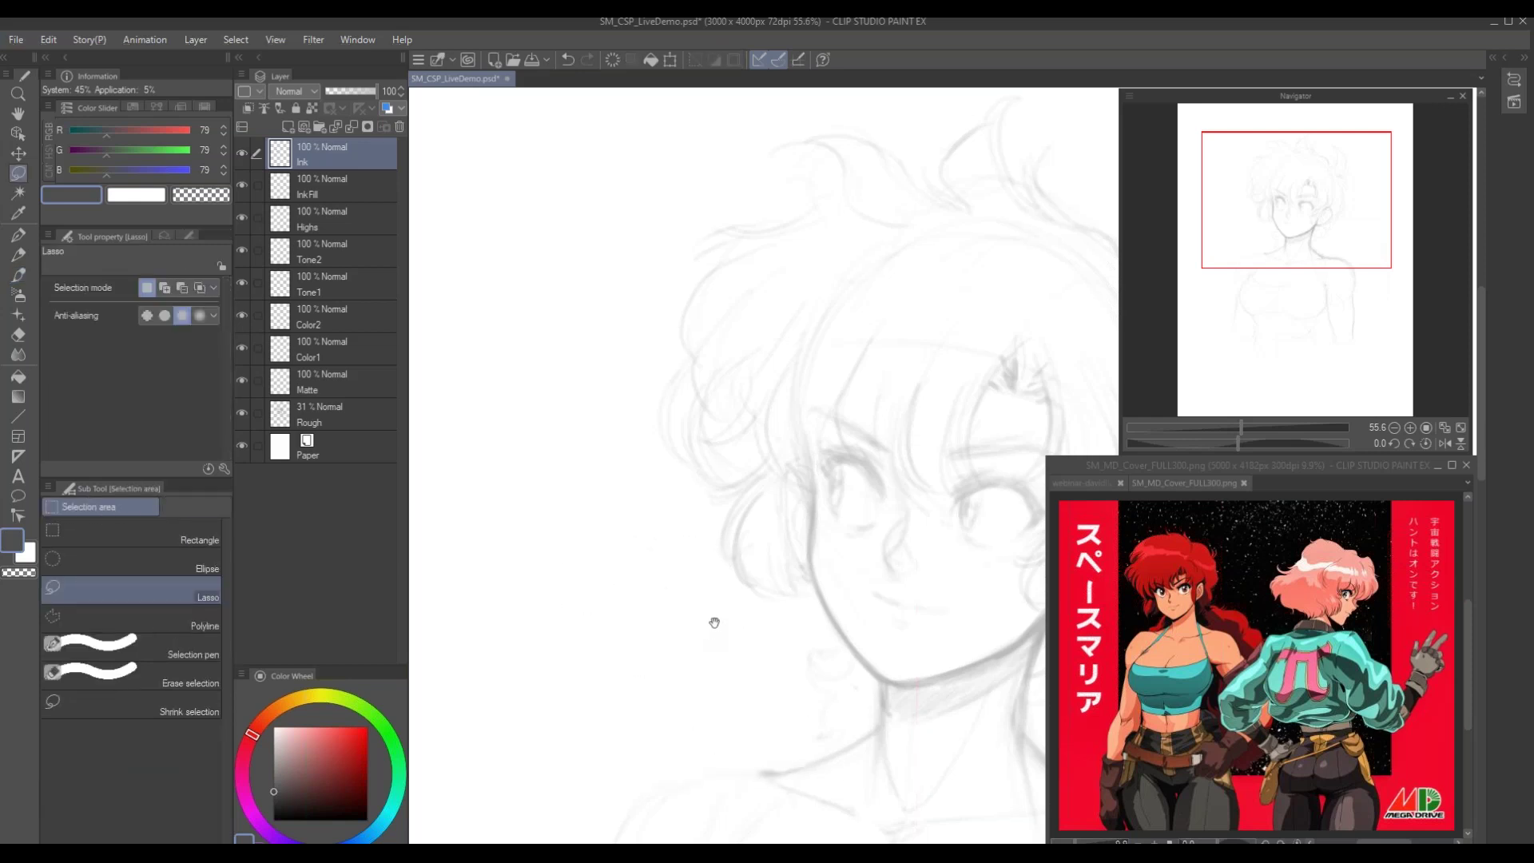
drag(712, 622, 735, 614)
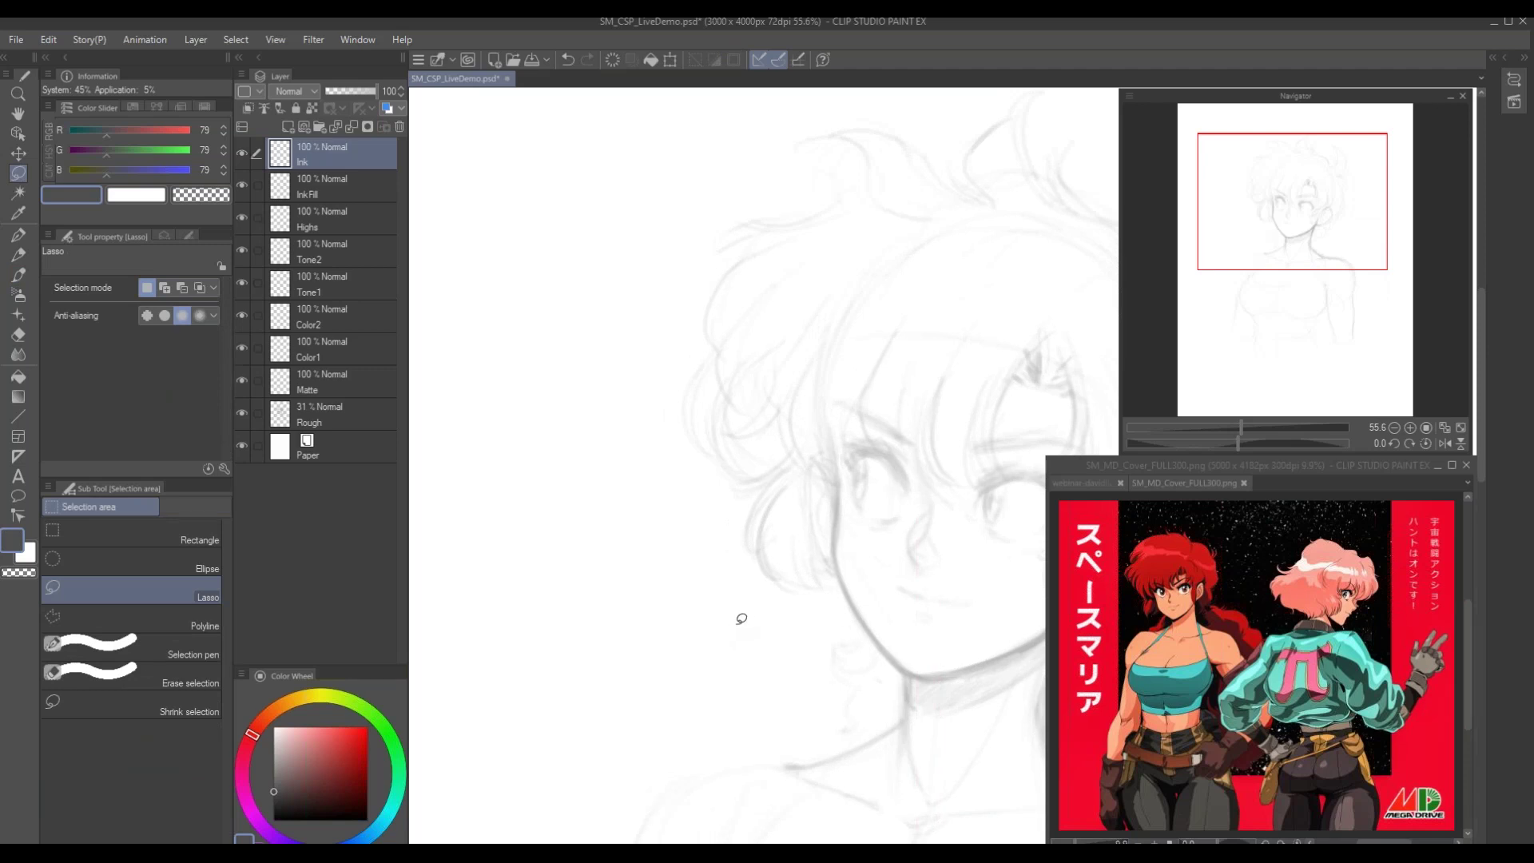
Switch to the G-pen CLEAN Dead 3 pen and set its brush size to 7
key(p)
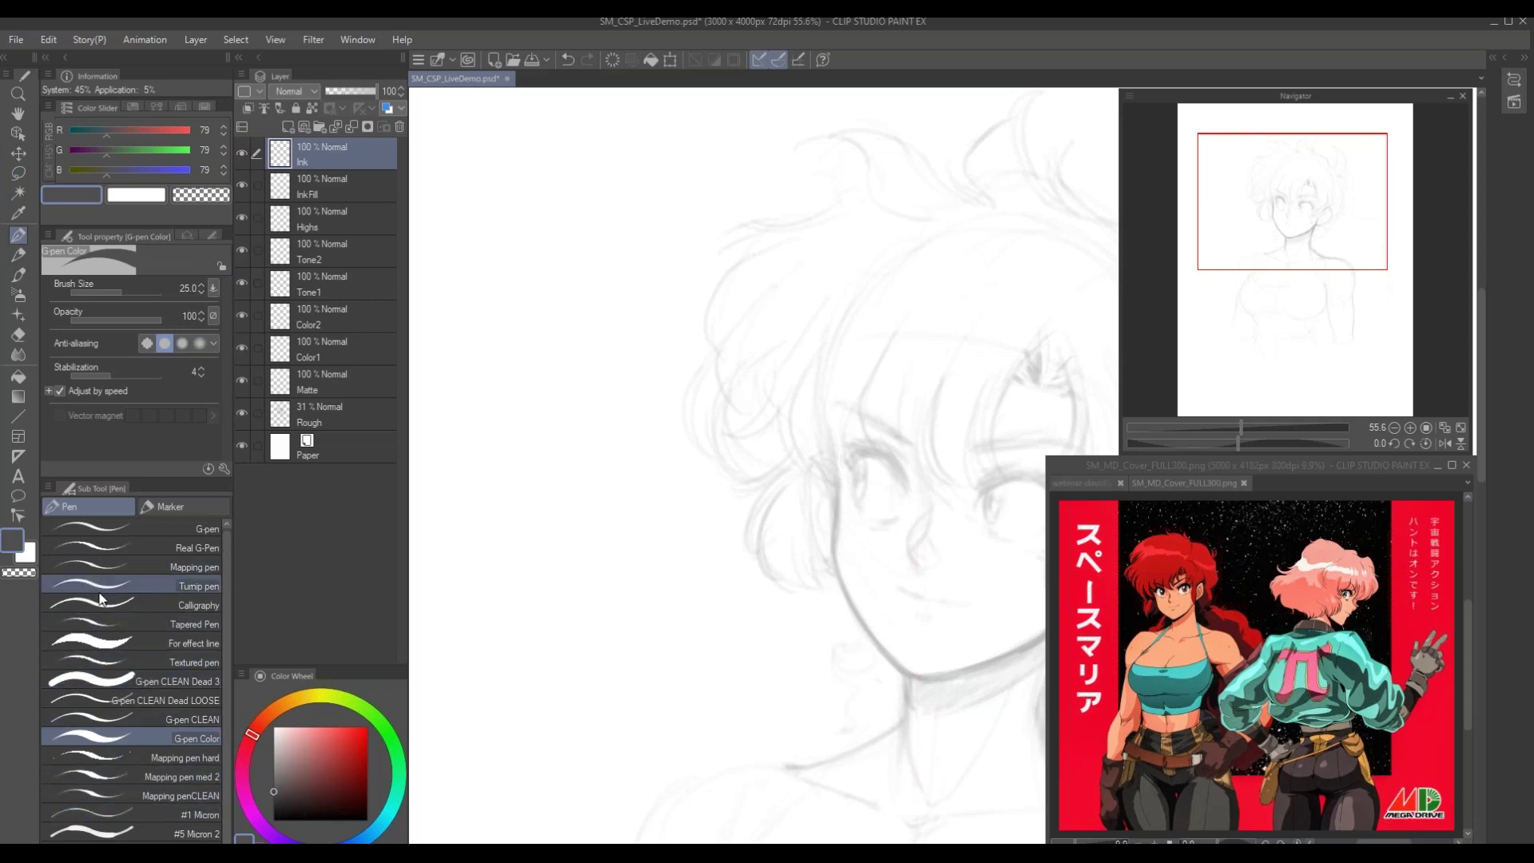
click(128, 681)
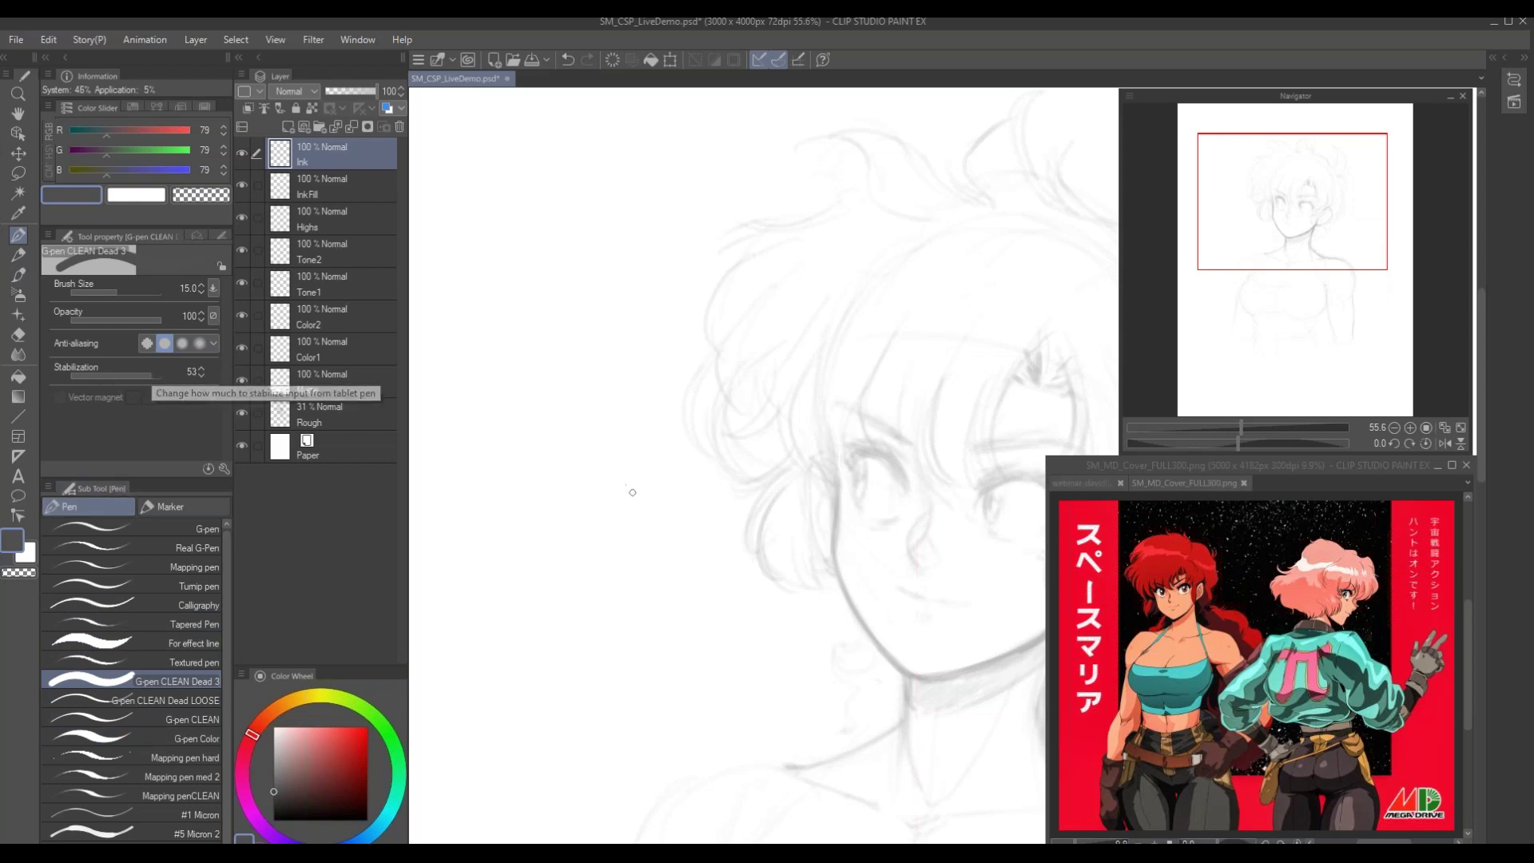
key(bracketleft)
key(bracketleft)
key(bracketleft)
key(bracketleft)
drag(753, 565, 649, 472)
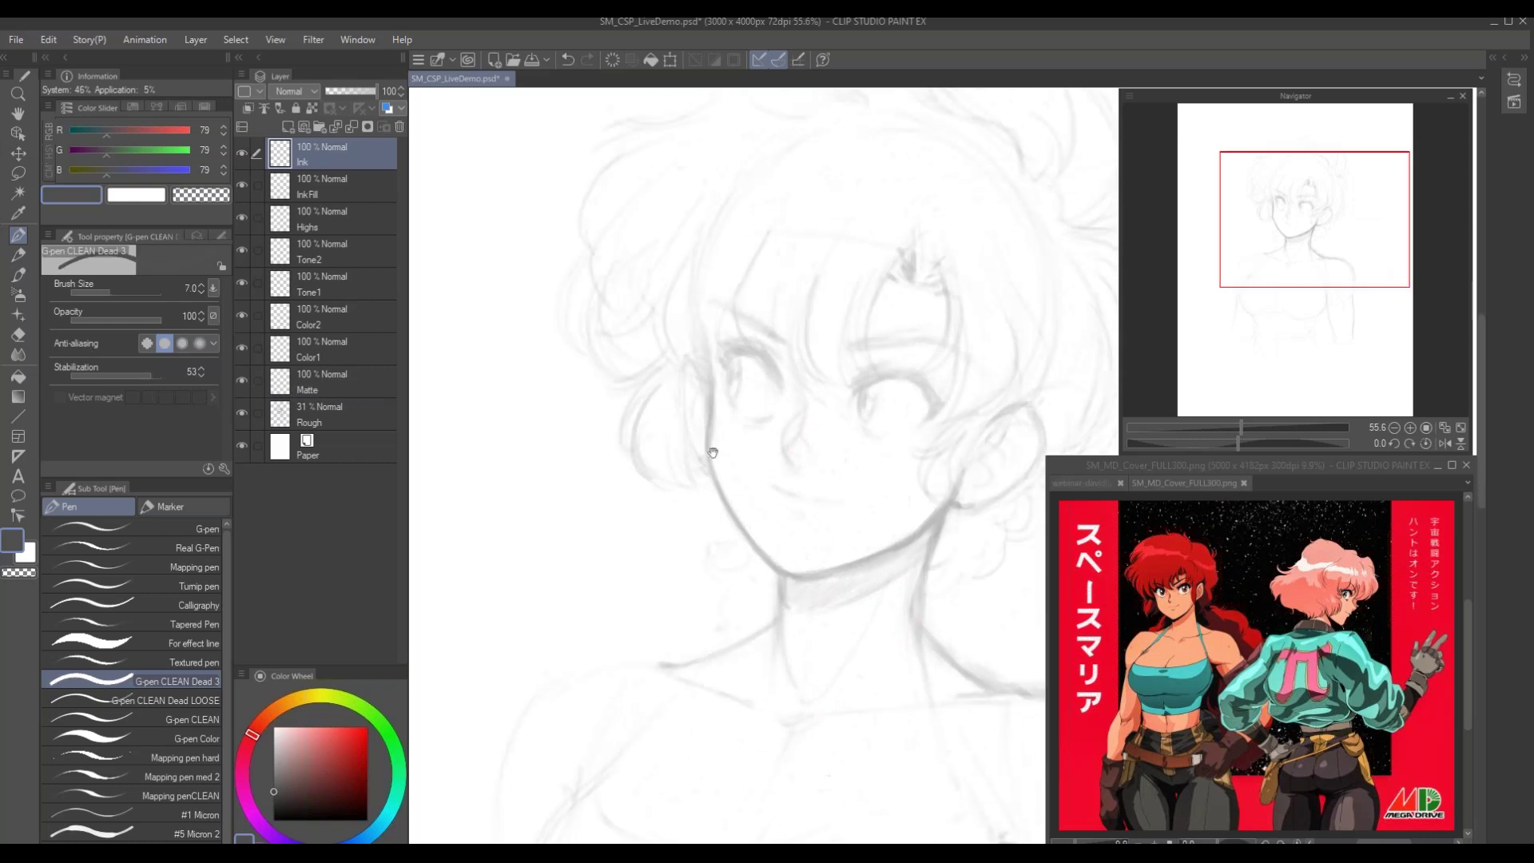
drag(649, 382, 658, 459)
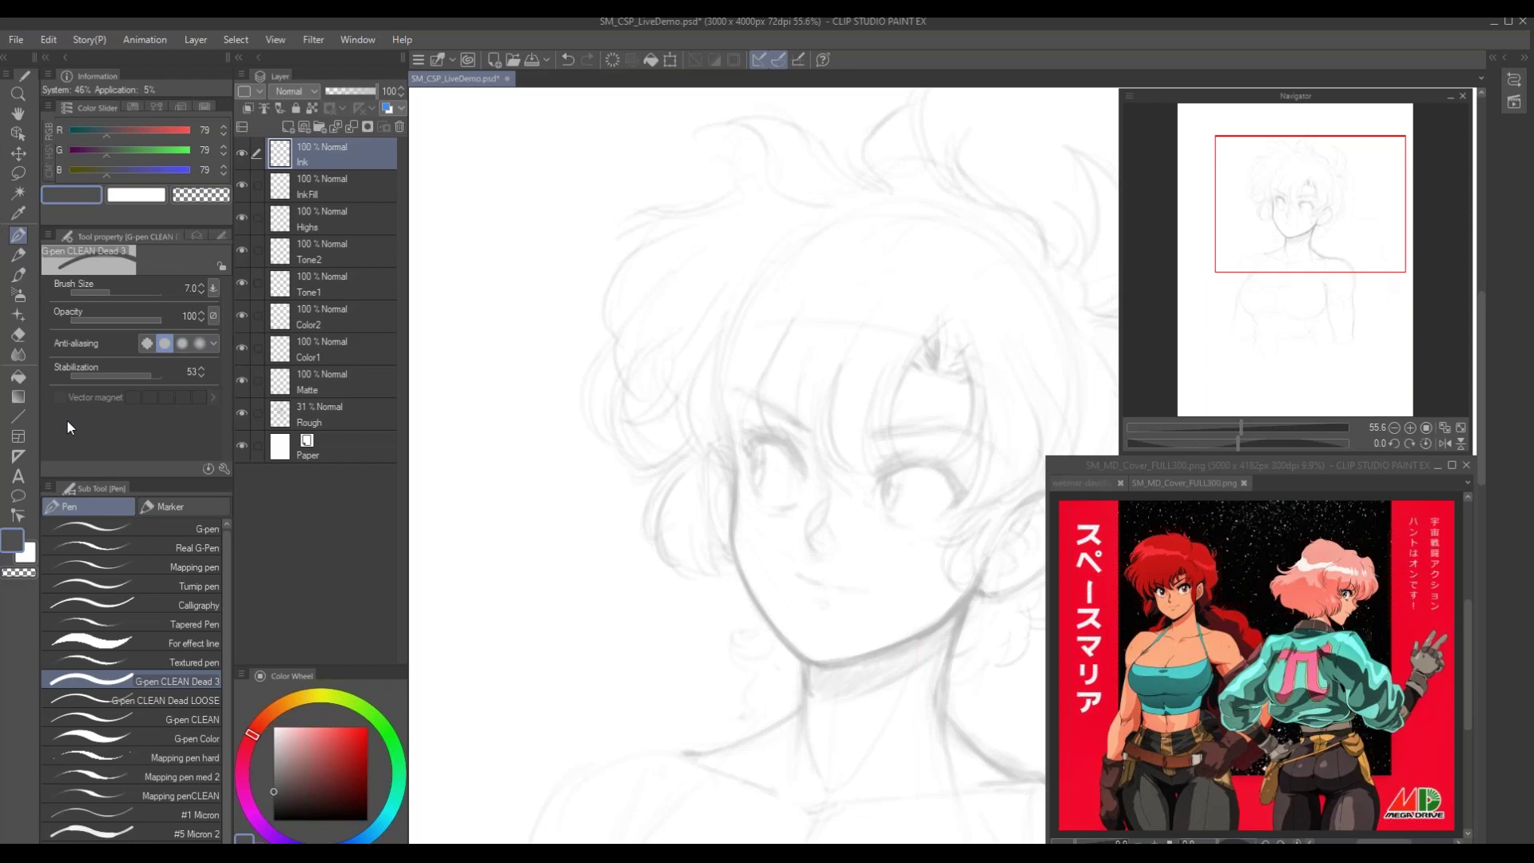
Examine the pen's brush size dynamics, including the pen pressure curve and minimum value
click(211, 288)
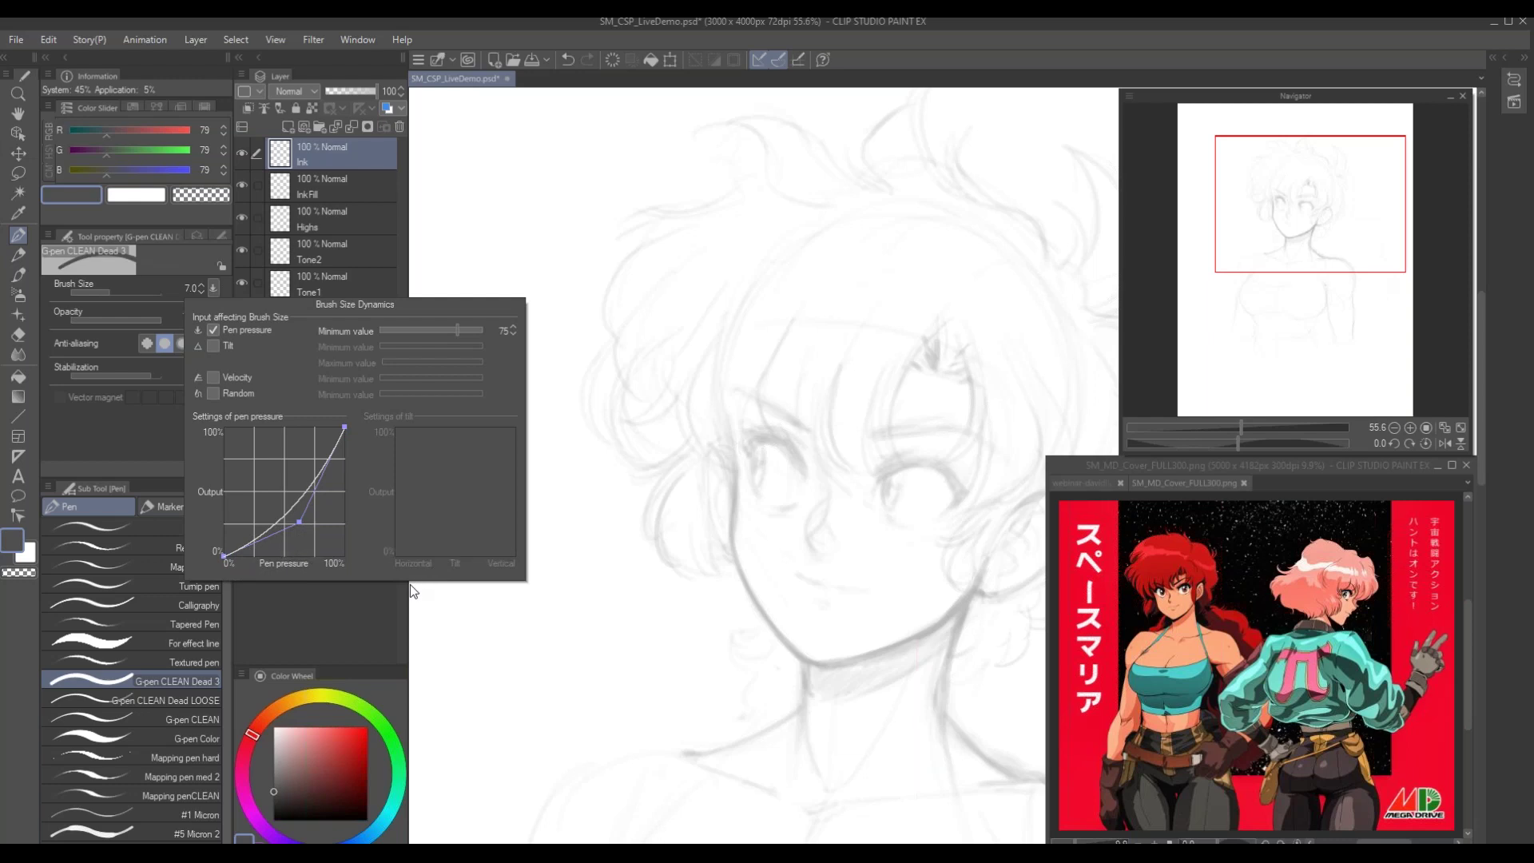
click(705, 94)
drag(620, 526, 703, 522)
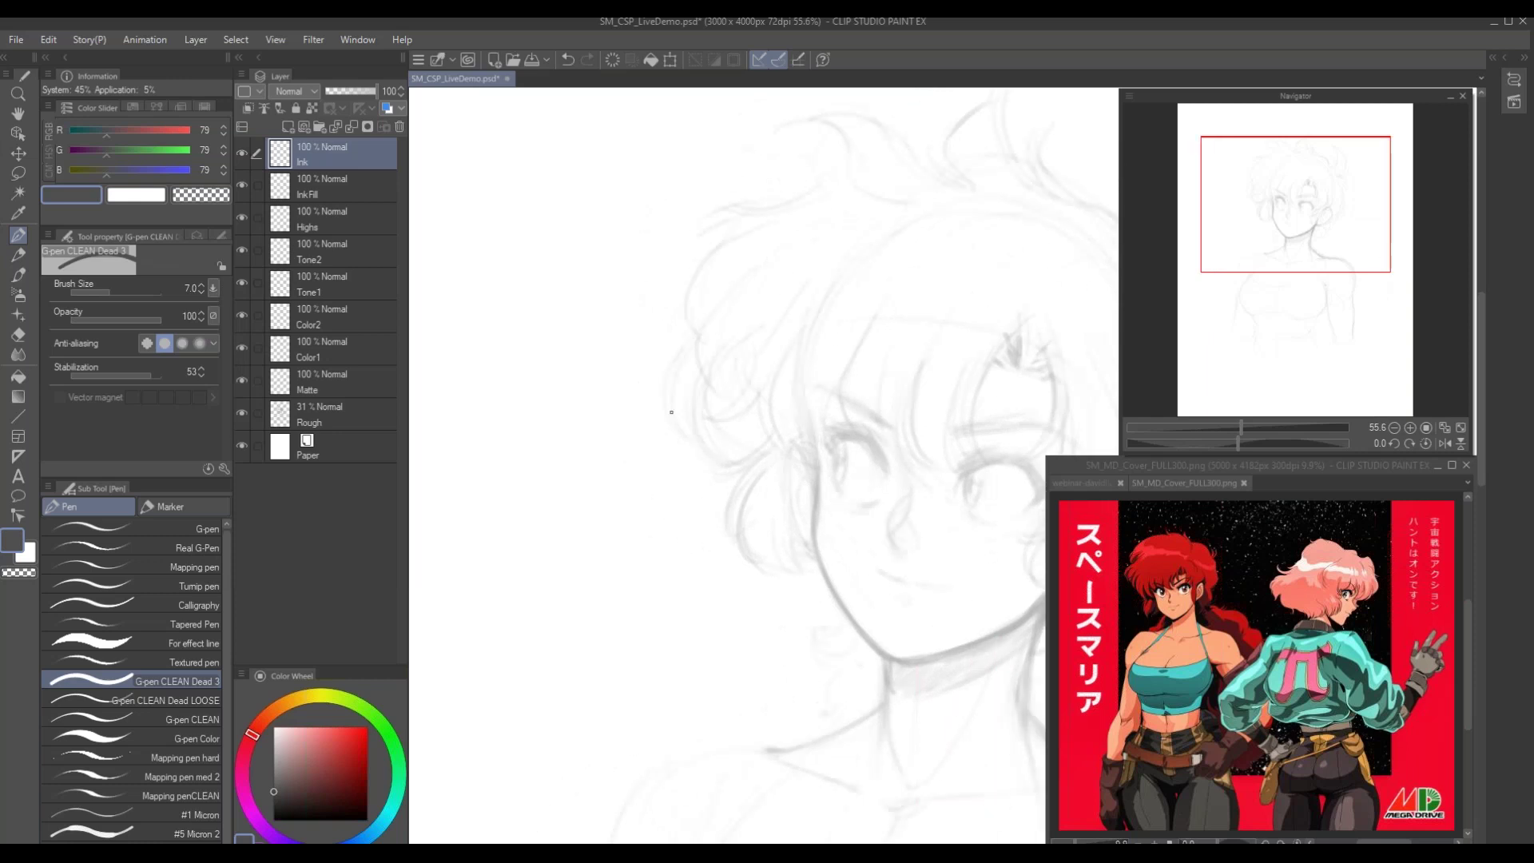
Ink both sides of the neck and the adjoining shoulder slopes over the rough with the G-pen
drag(794, 411, 685, 328)
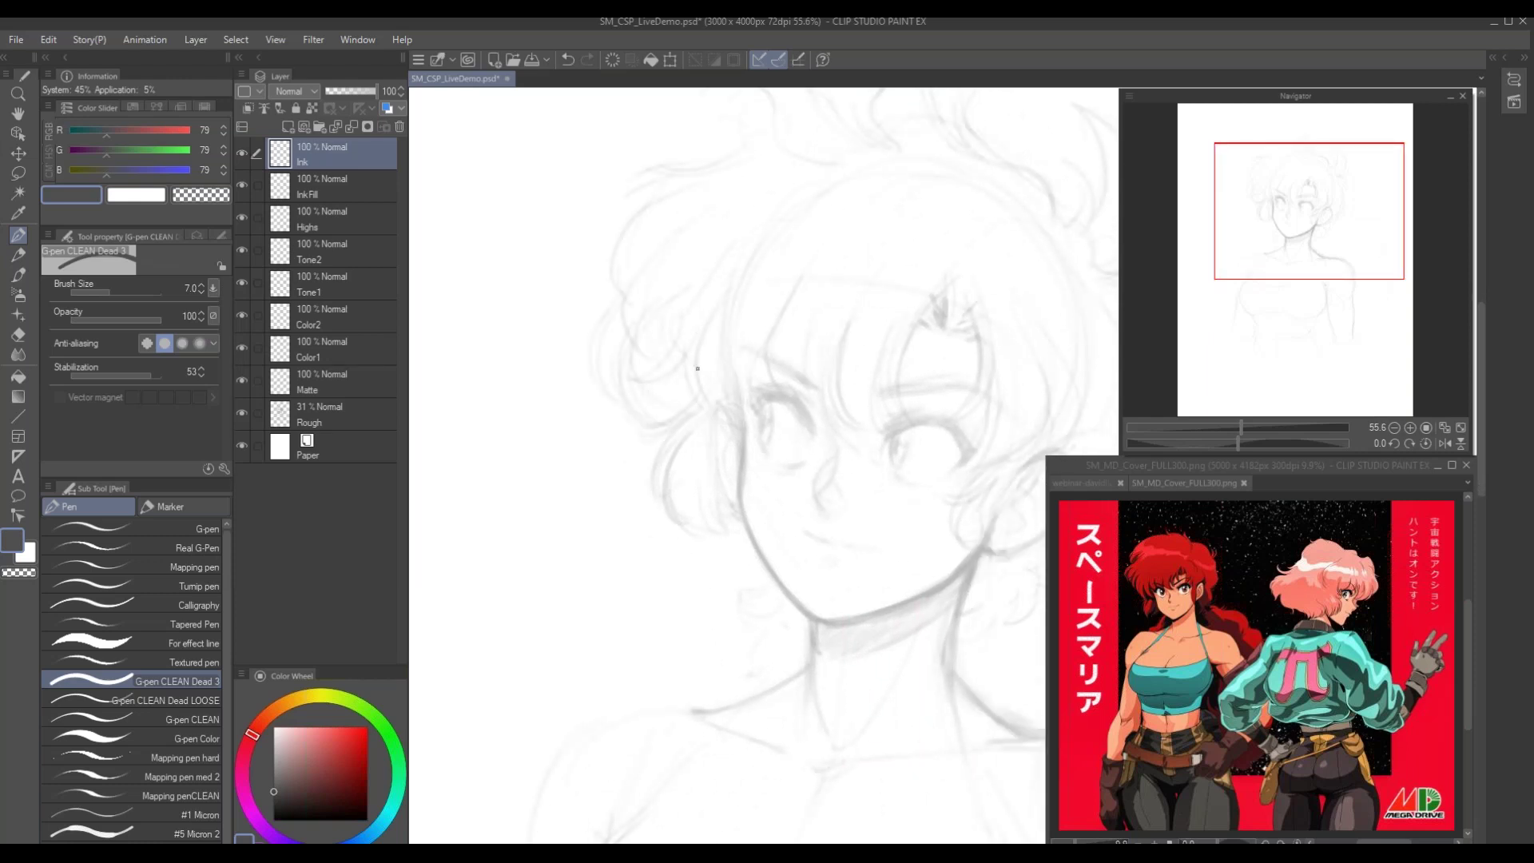
drag(694, 534, 770, 376)
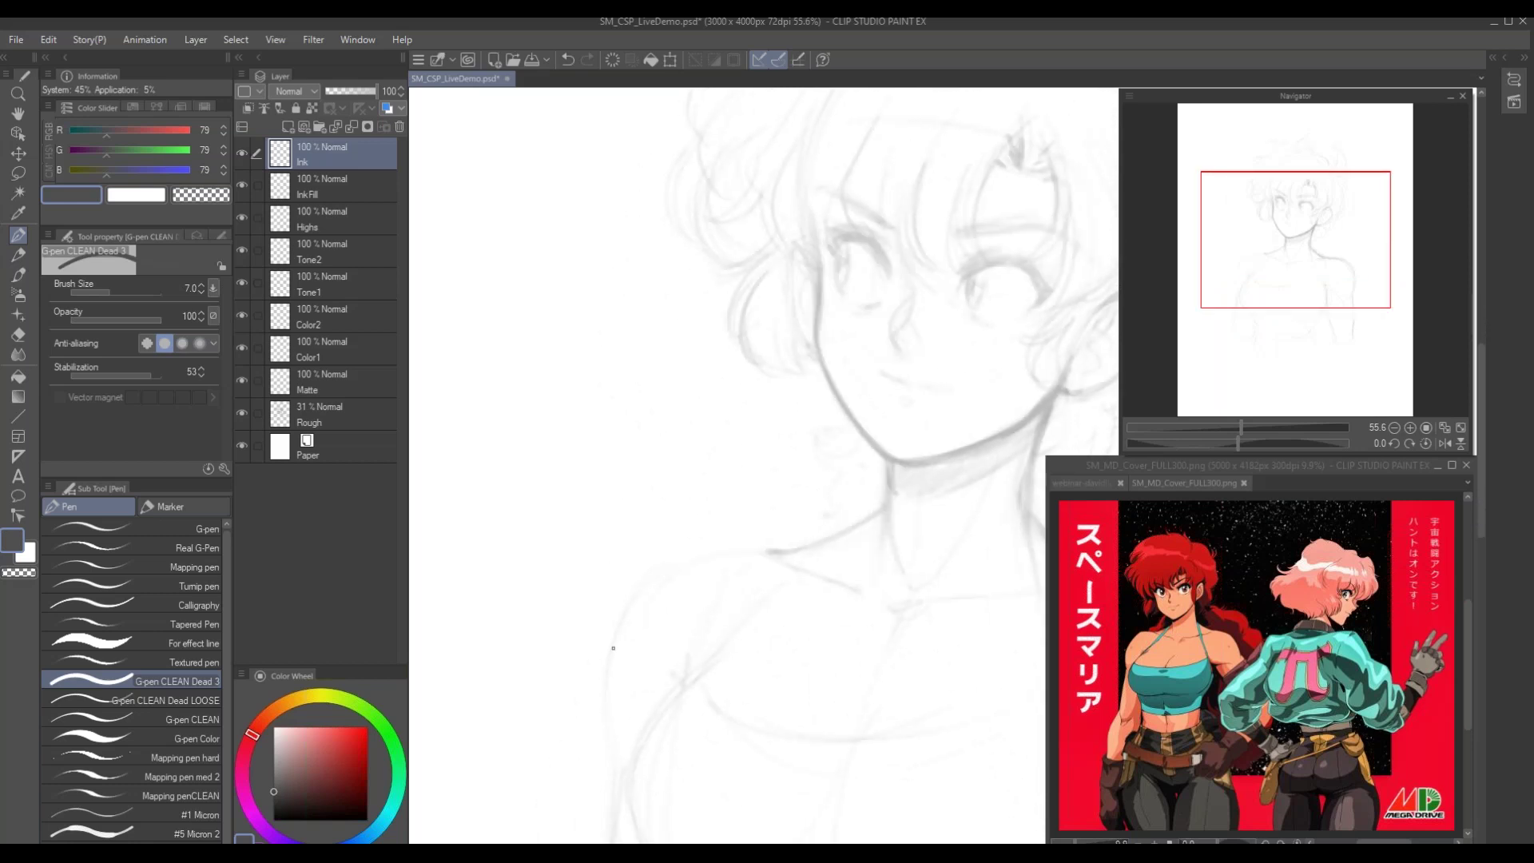
drag(661, 459, 842, 386)
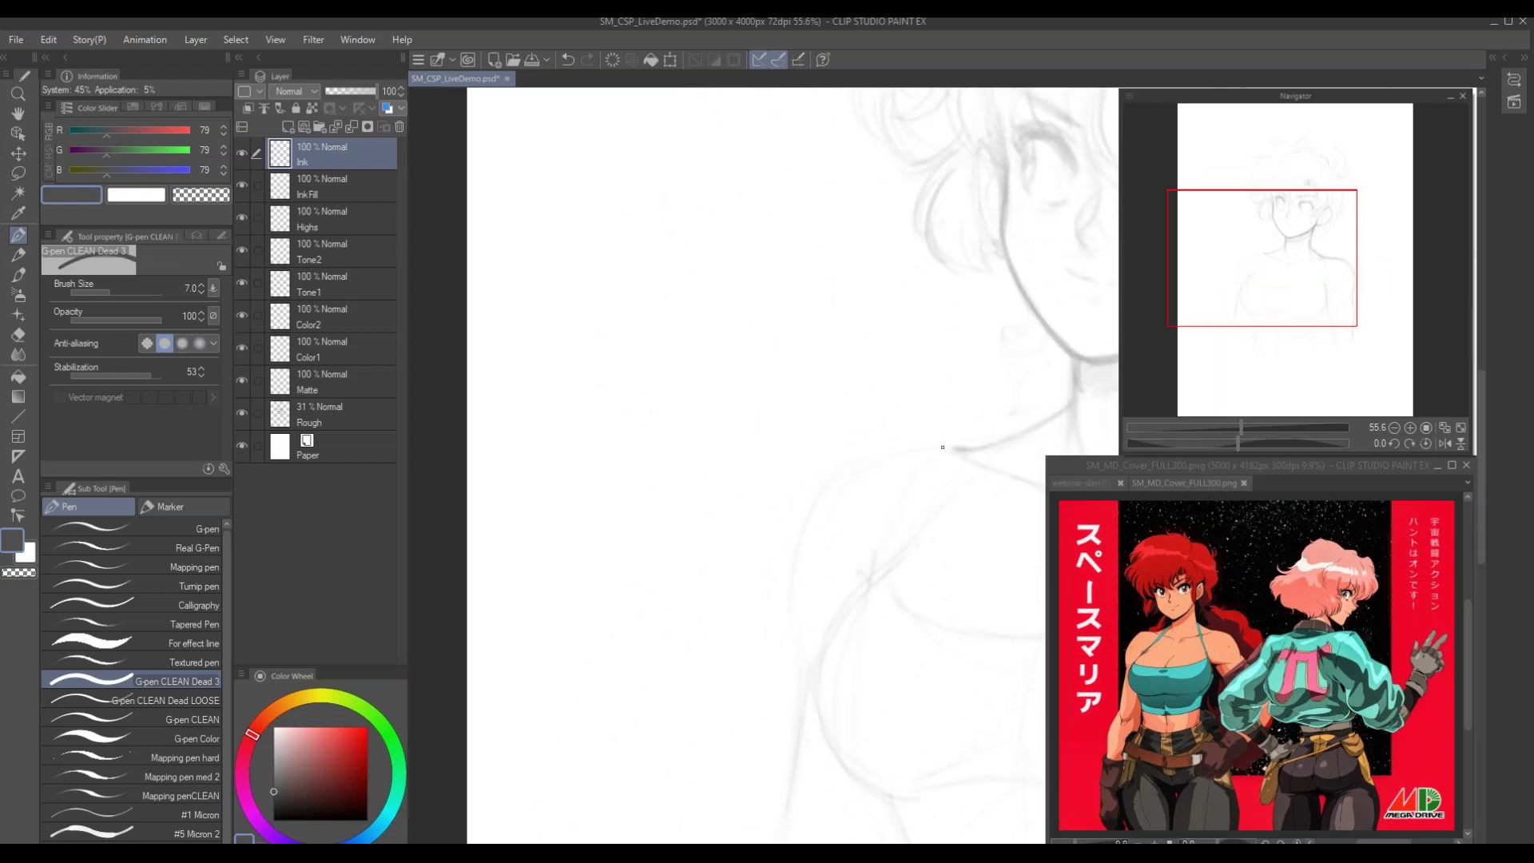
mouse_move(997, 362)
mouse_down()
mouse_move(893, 366)
mouse_move(891, 455)
mouse_move(885, 432)
mouse_move(767, 466)
mouse_up()
drag(621, 355, 349, 320)
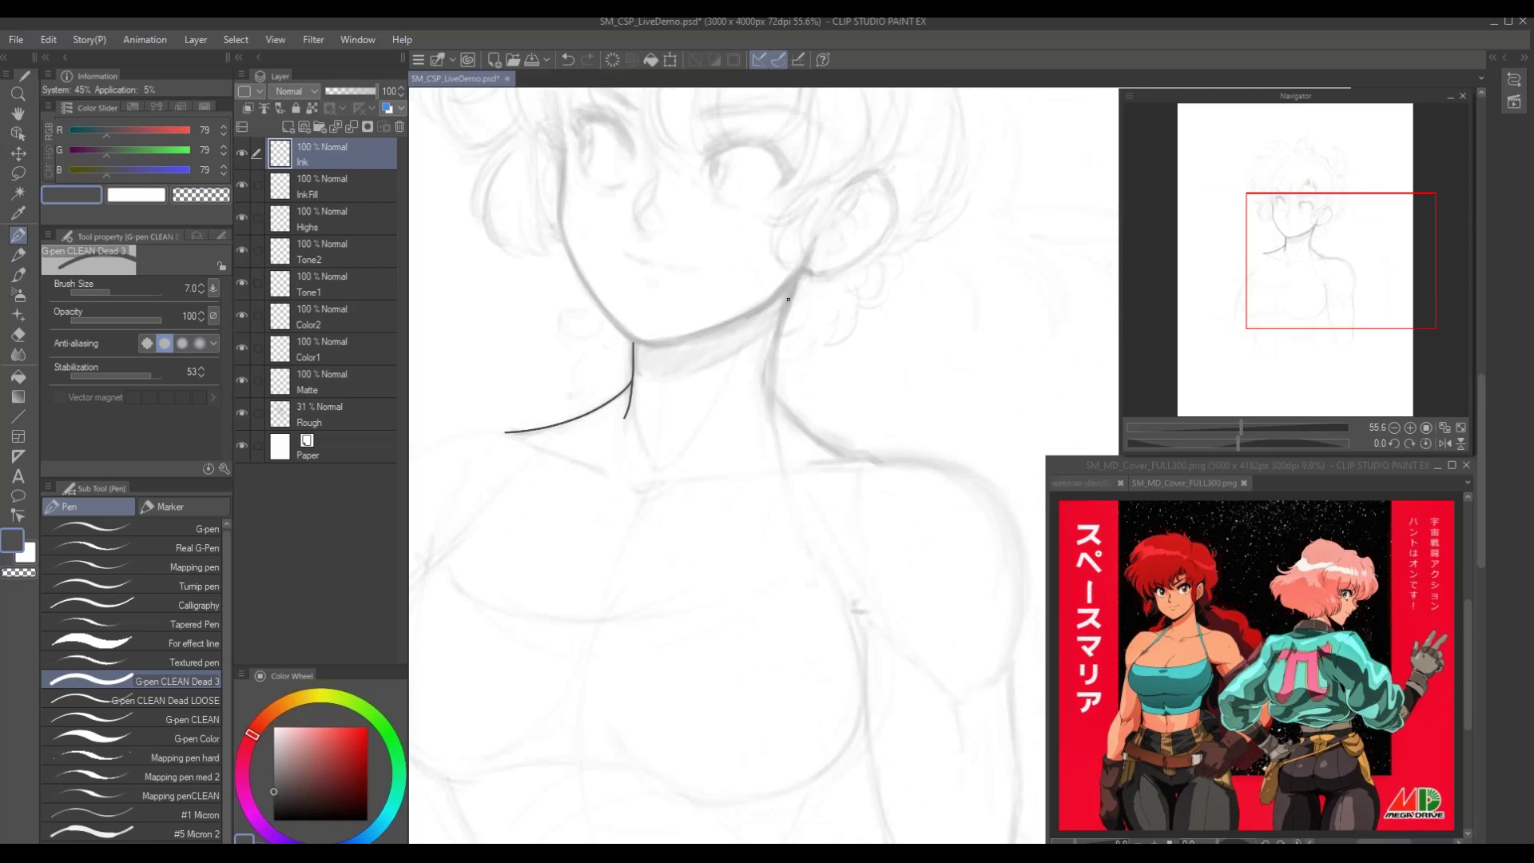
mouse_move(781, 328)
mouse_down()
mouse_move(772, 429)
mouse_move(776, 398)
mouse_move(862, 462)
mouse_up()
mouse_move(702, 552)
mouse_down()
mouse_move(696, 596)
mouse_move(531, 599)
mouse_up()
Set the drawing colour to pure black and try short hatches and curved strokes beside the neck
drag(274, 792, 274, 820)
drag(896, 475, 922, 417)
drag(868, 501, 893, 460)
drag(861, 509, 881, 468)
drag(876, 553, 826, 505)
mouse_move(864, 524)
mouse_down()
mouse_move(830, 489)
mouse_move(879, 523)
mouse_up()
drag(902, 377, 859, 502)
drag(854, 364, 875, 491)
drag(847, 410, 858, 479)
drag(844, 449, 822, 471)
drag(819, 460, 804, 475)
drag(809, 516, 820, 553)
drag(807, 505, 819, 555)
drag(737, 424, 763, 453)
drag(790, 505, 798, 521)
Undo all the test strokes beside the neck and the inked neck and shoulder lines
key(ctrl+z)
key(ctrl+z)
key(ctrl+z)
key(ctrl+z)
key(ctrl+z)
key(ctrl+z)
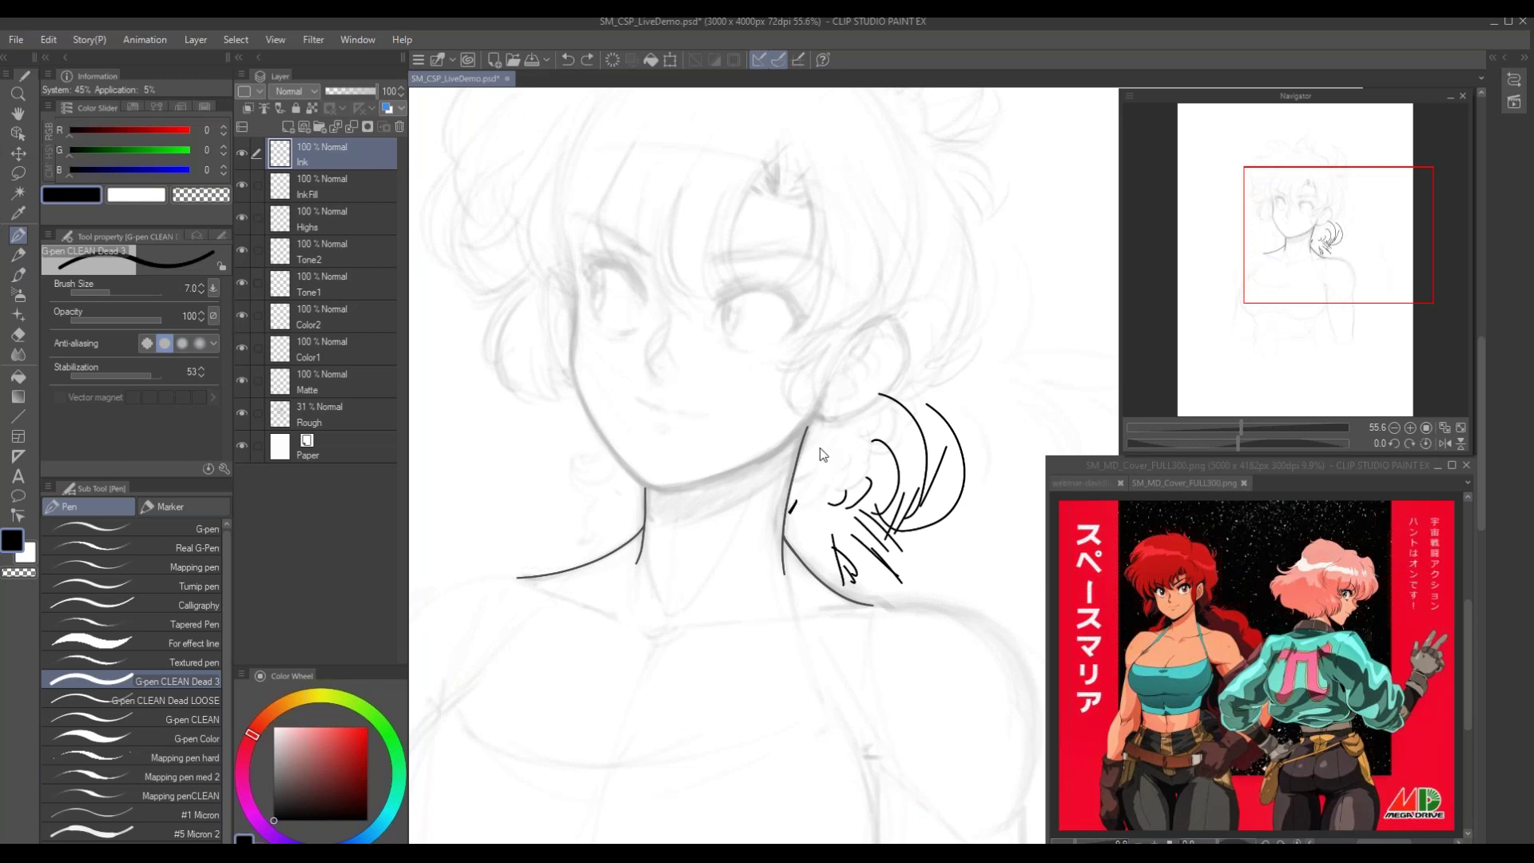
key(ctrl+z)
key(ctrl+z)
key(ctrl+z)
key(ctrl+z)
key(ctrl+z)
key(ctrl+z)
key(ctrl+z)
key(ctrl+z)
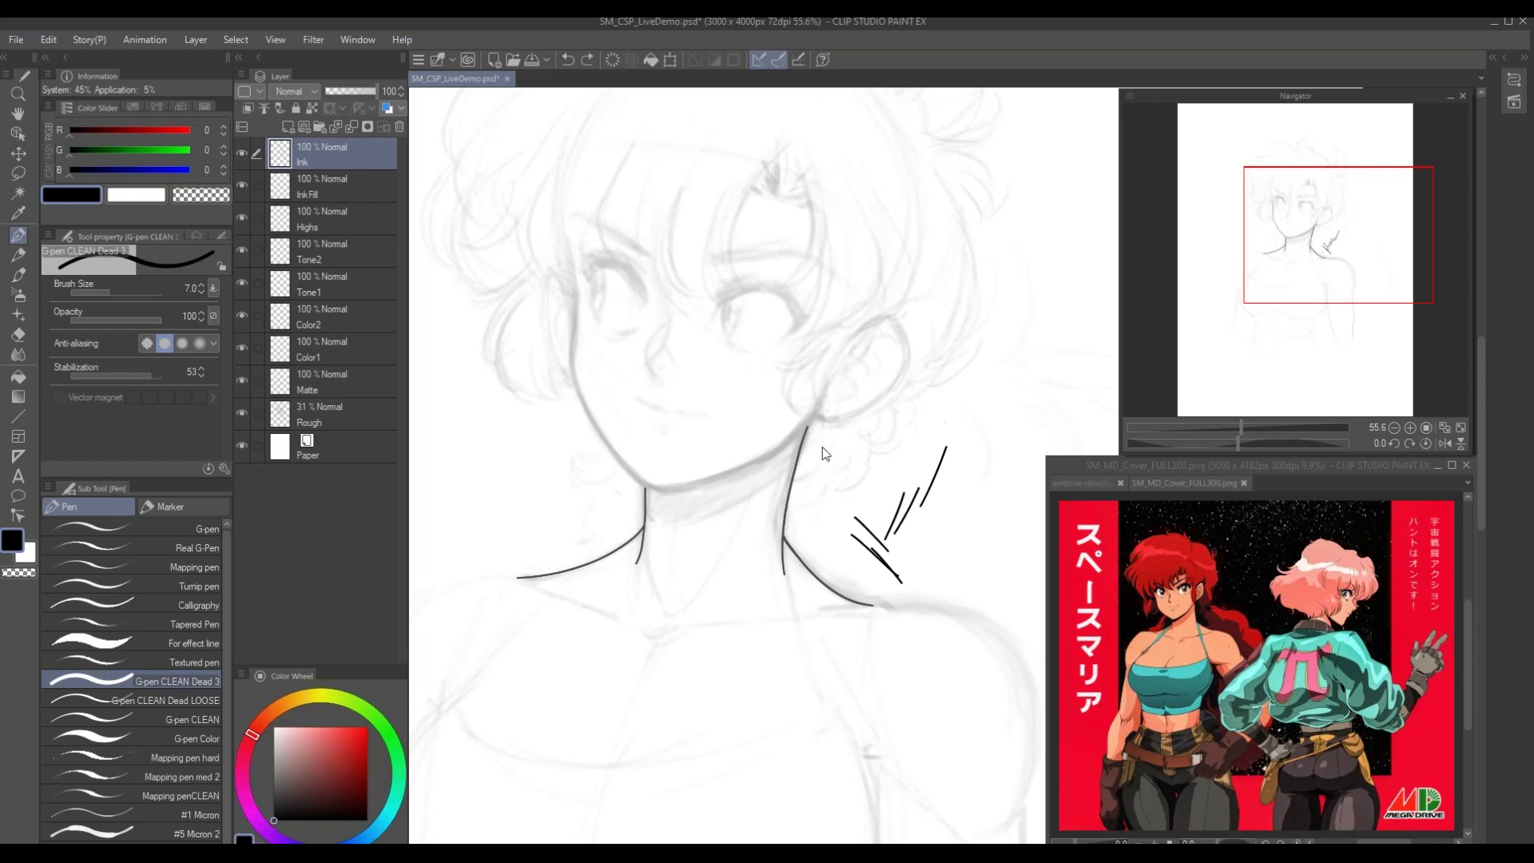
key(ctrl+z)
key(ctrl+z)
key(ctrl+z)
key(ctrl+z)
key(ctrl+z)
key(ctrl+z)
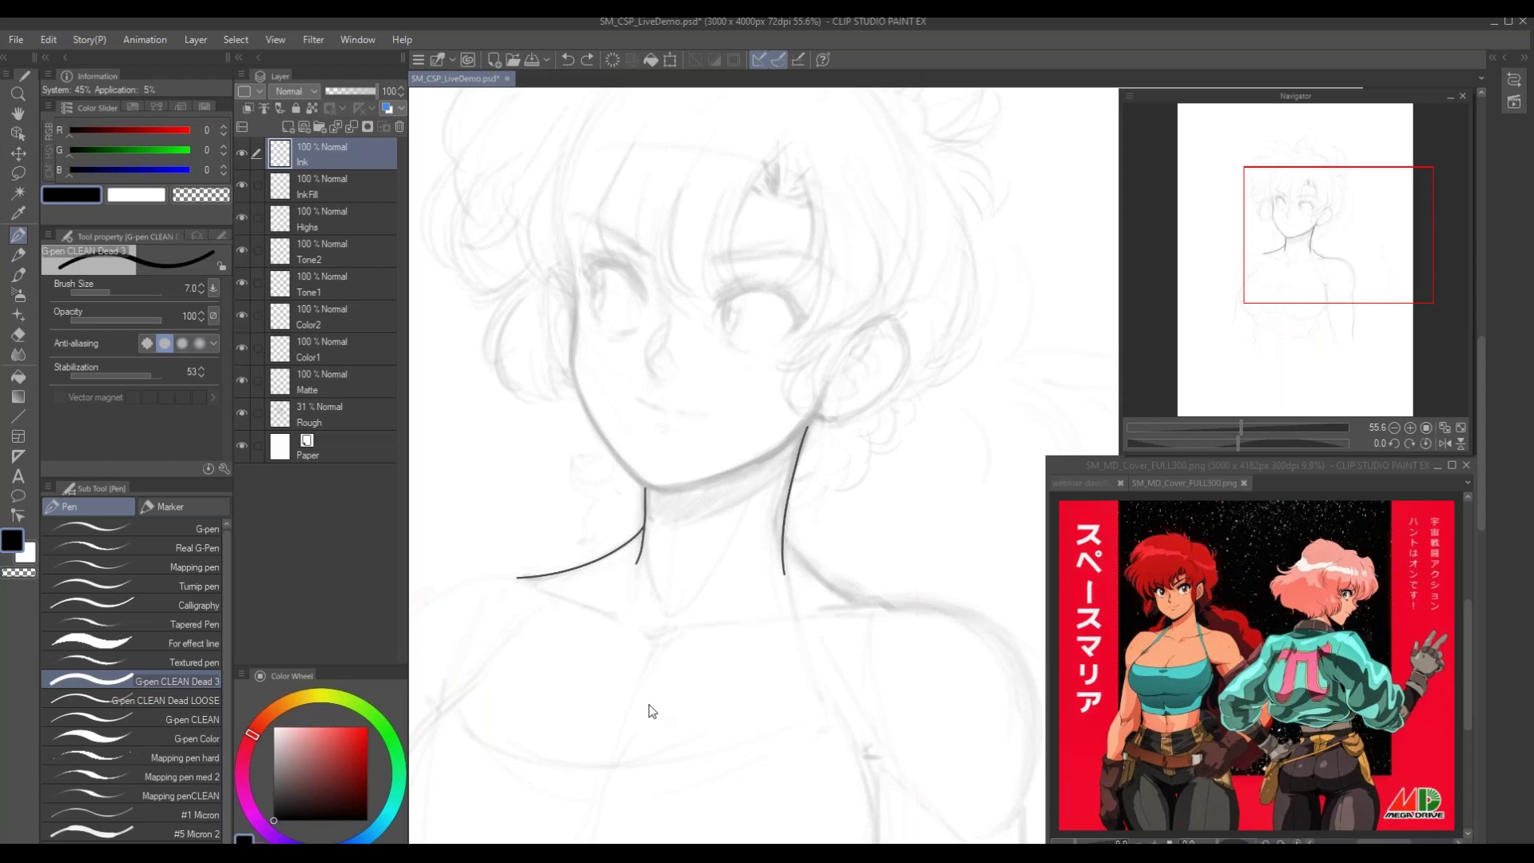
key(ctrl+z)
Try a G-pen arc above the shoulder, undo it and sketch a rough circle there with the Colored pencil
mouse_move(512, 553)
mouse_down()
mouse_move(709, 661)
mouse_move(531, 664)
mouse_up()
drag(927, 524, 712, 459)
drag(918, 484, 823, 603)
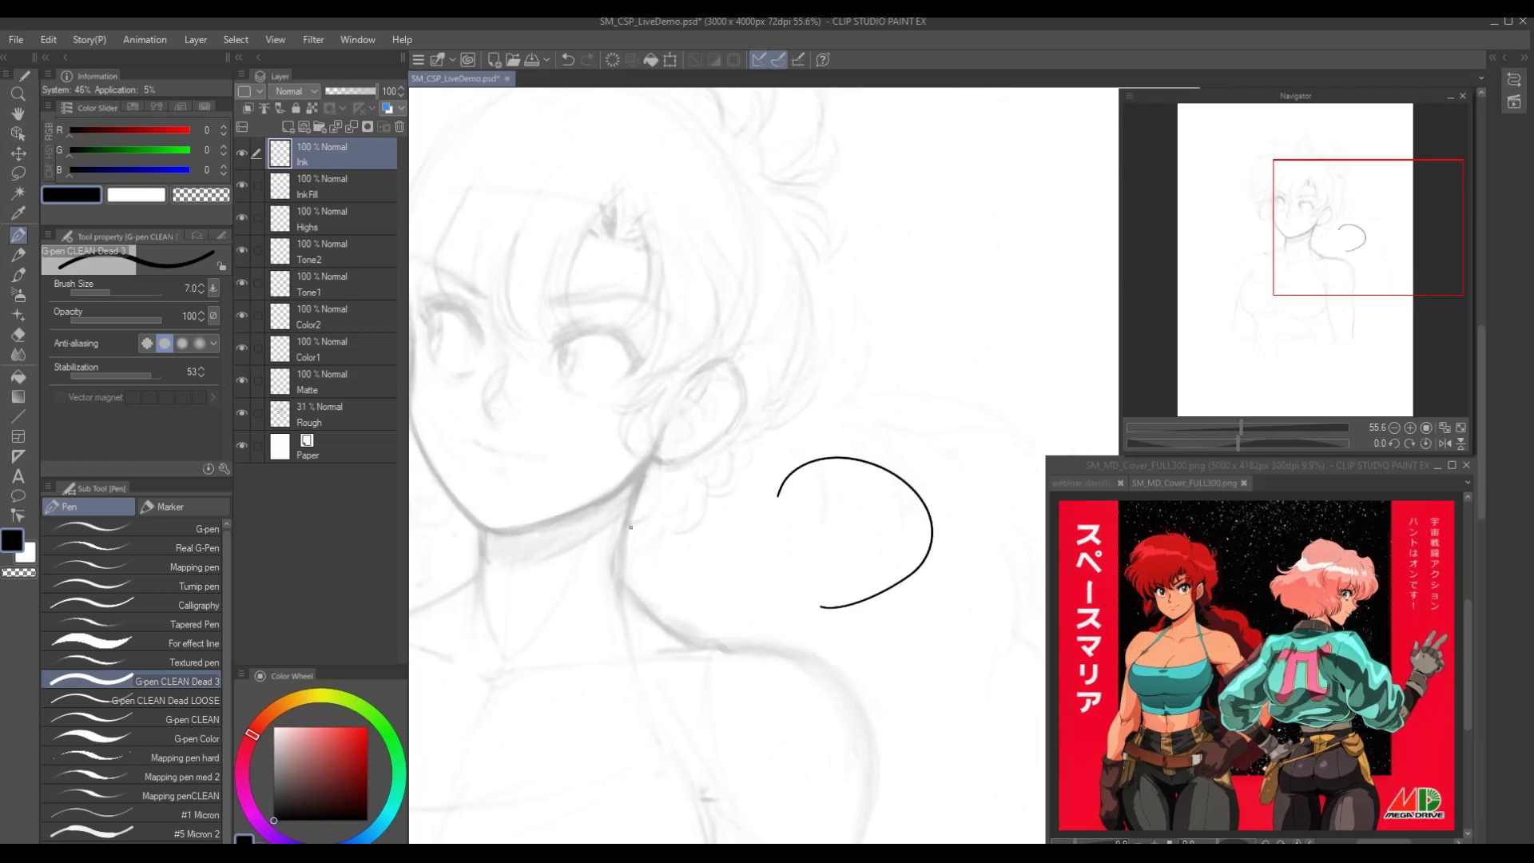
key(ctrl+z)
key(p)
mouse_move(831, 473)
mouse_down()
mouse_move(861, 473)
mouse_move(795, 615)
mouse_move(830, 471)
mouse_move(888, 482)
mouse_move(919, 528)
mouse_move(896, 602)
mouse_move(791, 600)
mouse_move(875, 473)
mouse_move(925, 551)
mouse_move(879, 612)
mouse_up()
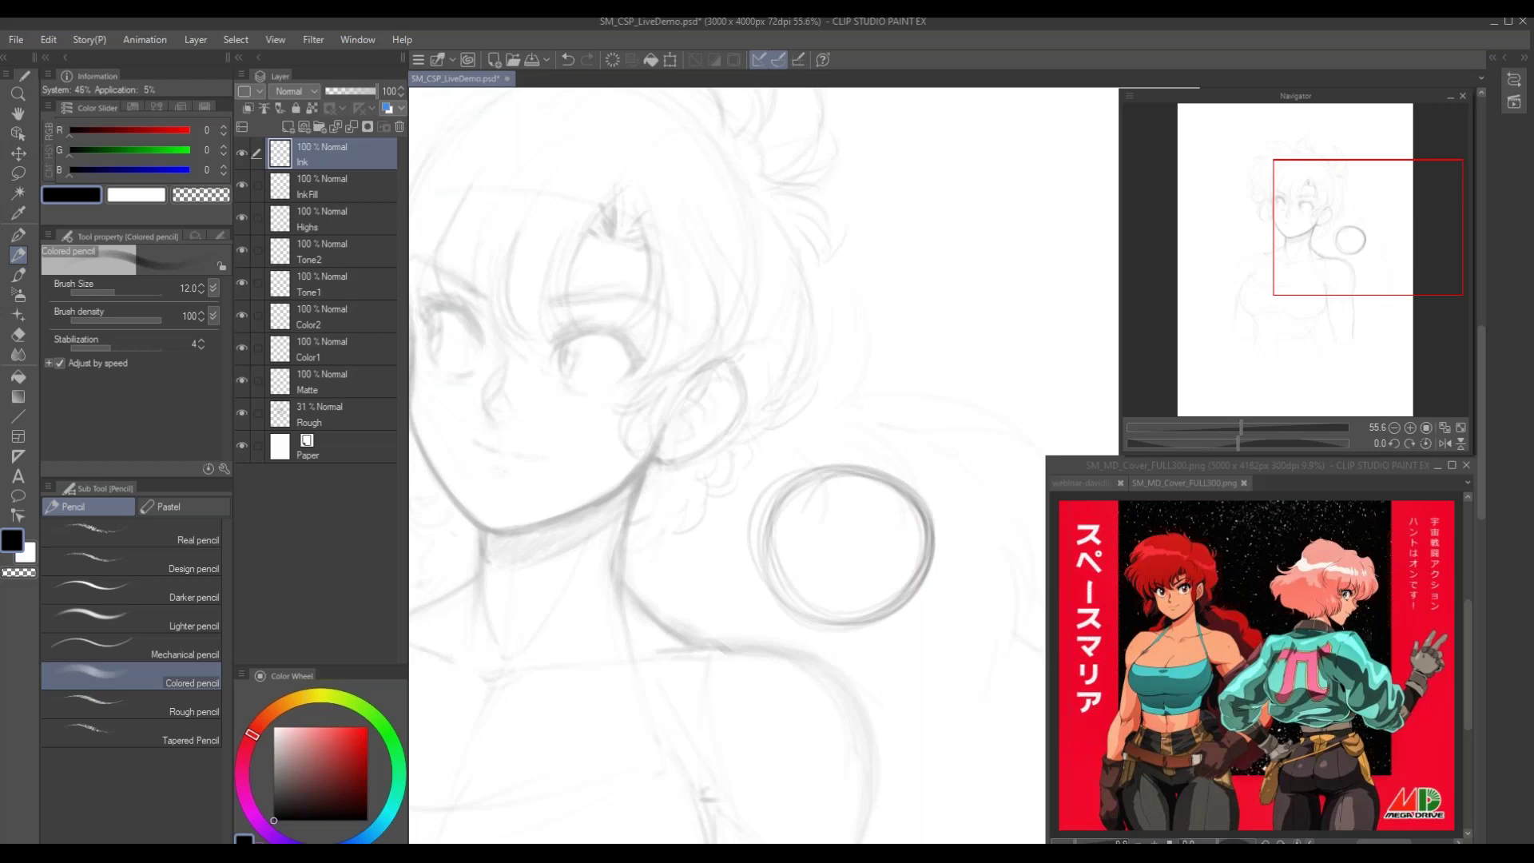
Try to ink the sketched circle with the G-pen CLEAN Dead 3, then undo the outline
key(p)
drag(832, 413, 868, 372)
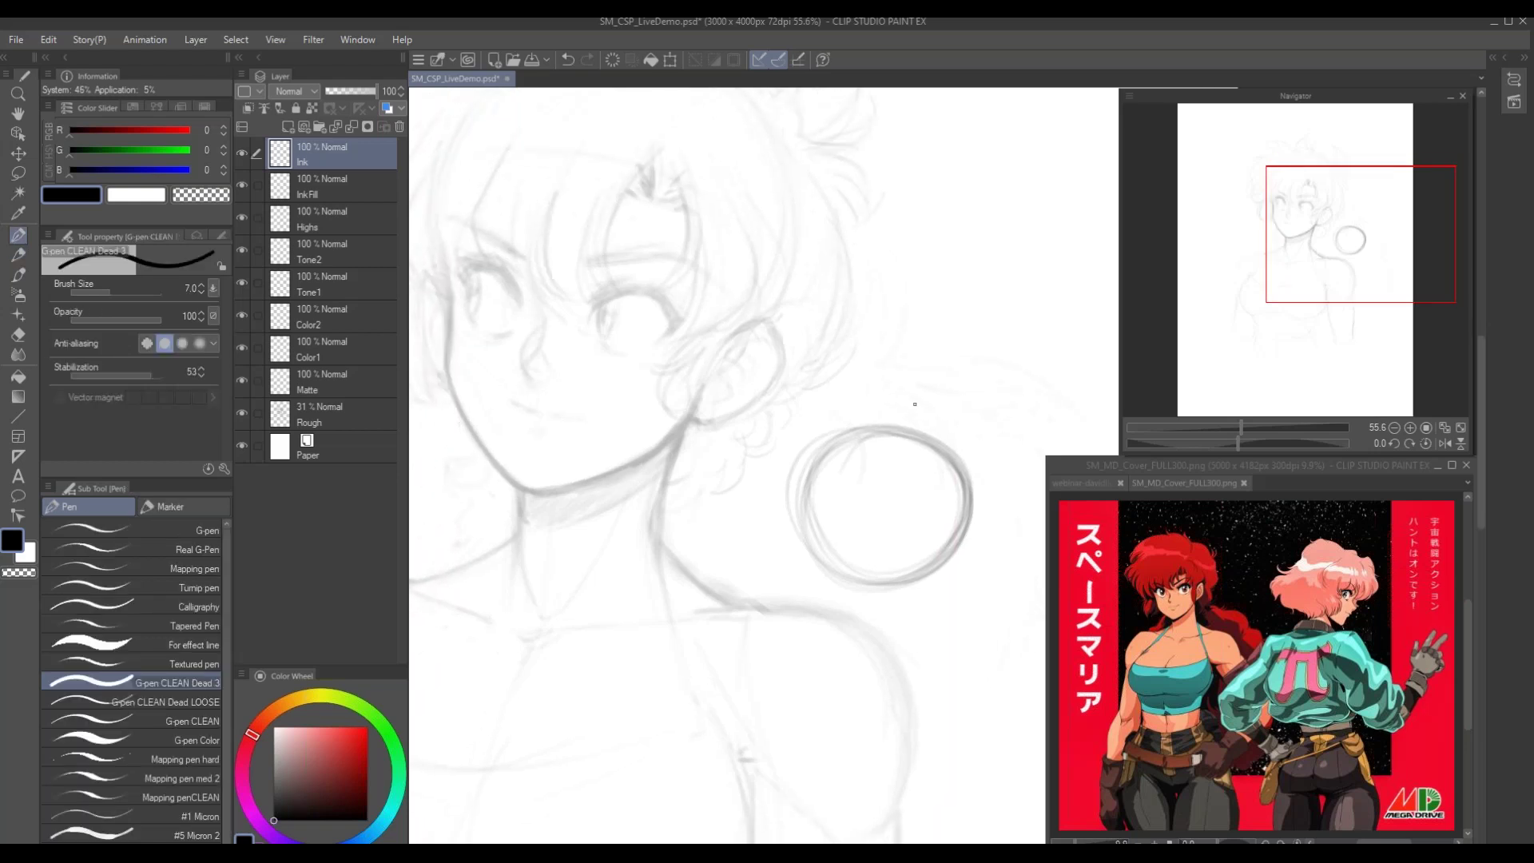
mouse_move(838, 441)
mouse_down()
mouse_move(893, 429)
mouse_move(950, 457)
mouse_move(953, 541)
mouse_move(918, 572)
mouse_move(843, 570)
mouse_move(810, 521)
mouse_move(834, 445)
mouse_up()
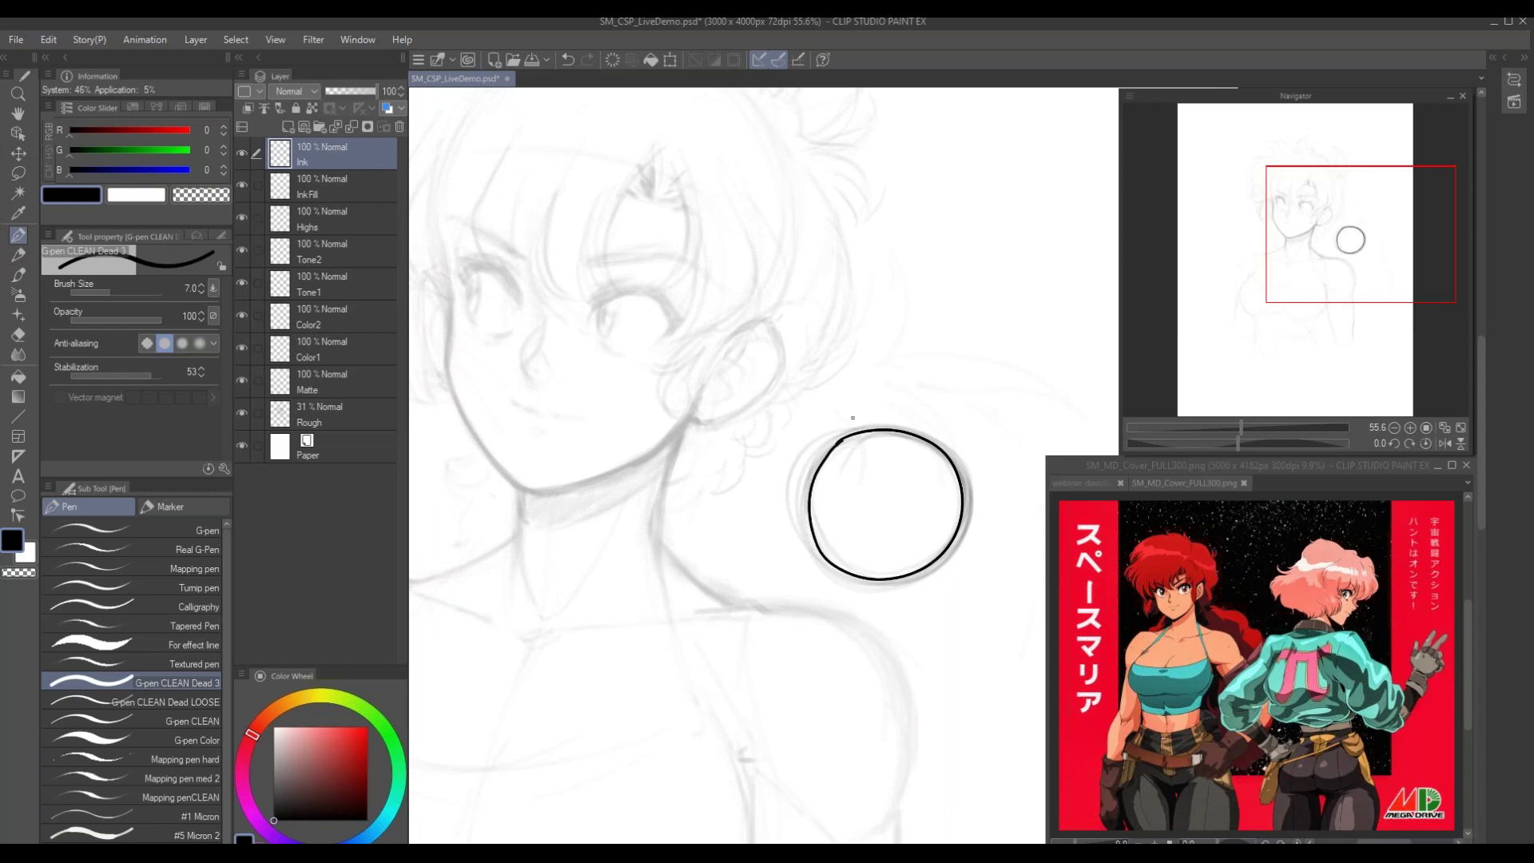
key(ctrl+z)
mouse_move(788, 450)
mouse_down()
mouse_move(735, 450)
mouse_move(761, 419)
mouse_up()
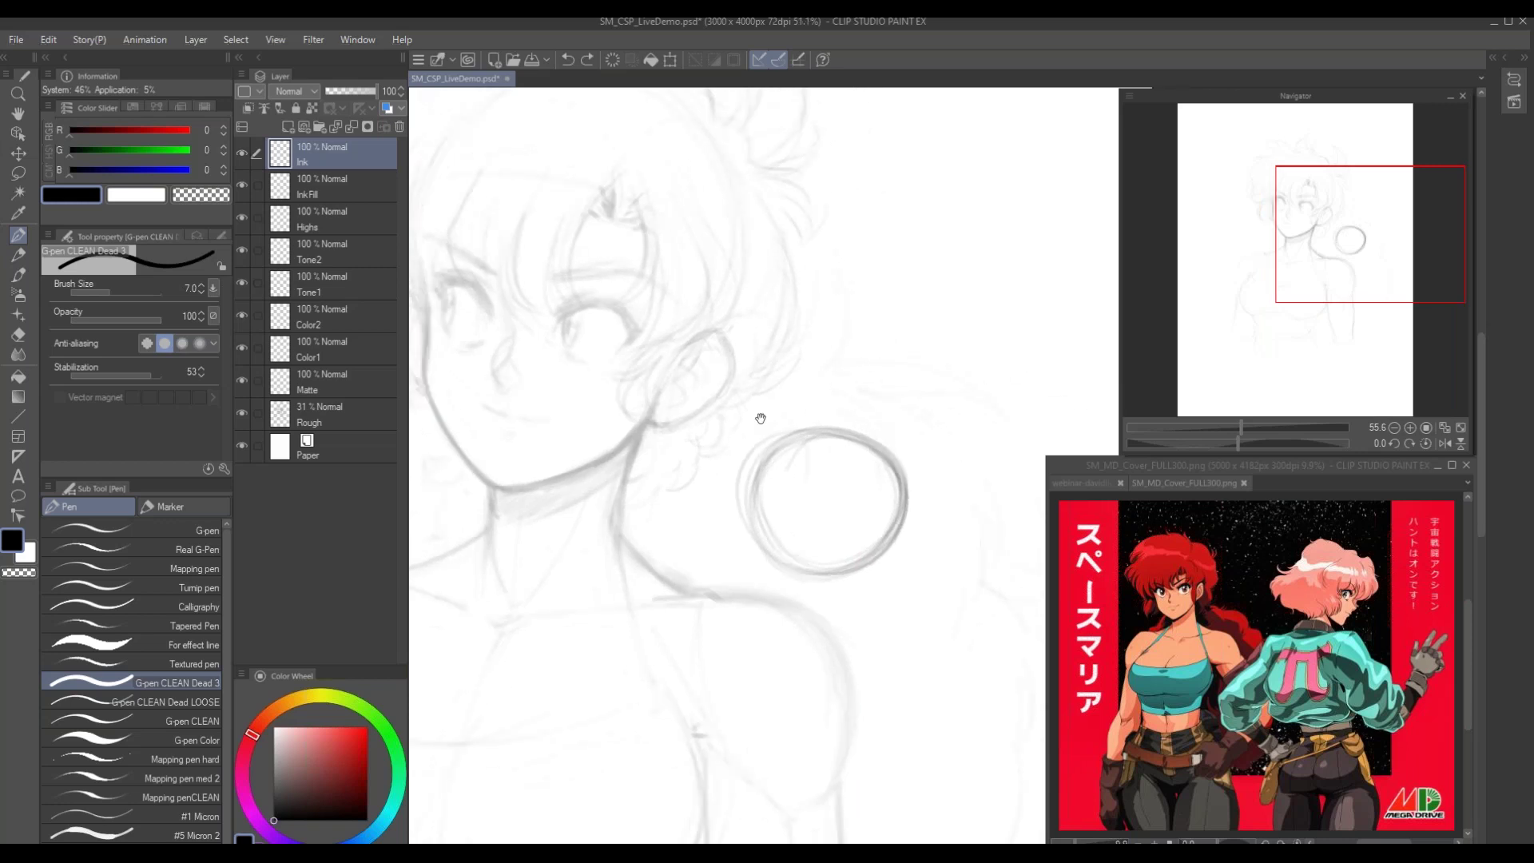
Ink the test circle's outline again with the G-pen and thicken the line on its left side
mouse_move(888, 525)
mouse_down()
mouse_move(958, 561)
mouse_move(966, 605)
mouse_move(931, 652)
mouse_up()
mouse_move(873, 526)
mouse_down()
mouse_move(831, 555)
mouse_move(818, 614)
mouse_move(832, 642)
mouse_move(867, 666)
mouse_move(916, 668)
mouse_move(940, 649)
mouse_up()
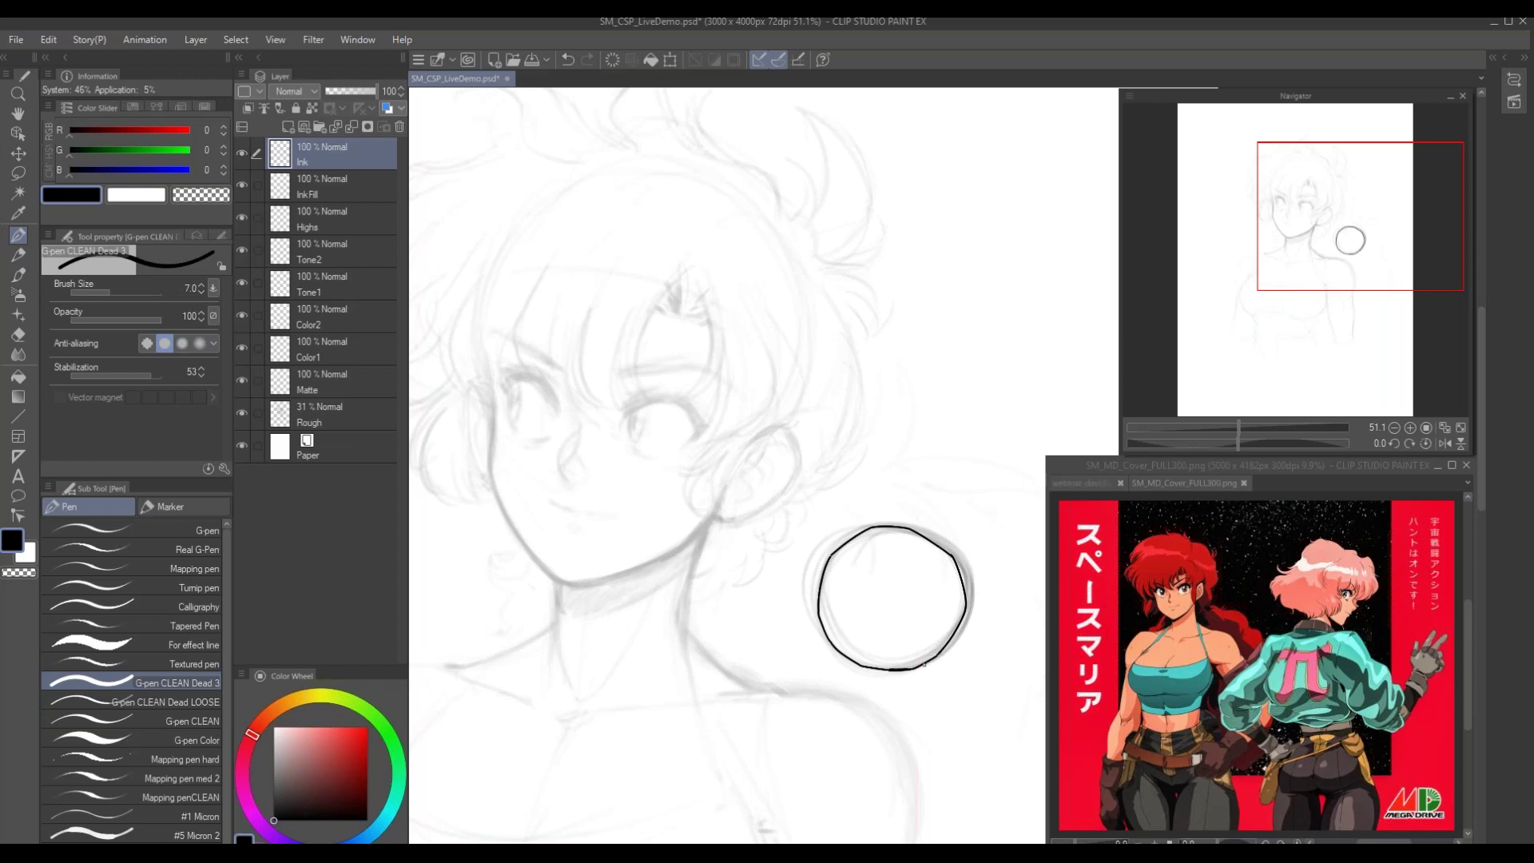
scroll(701, 621, down, 10)
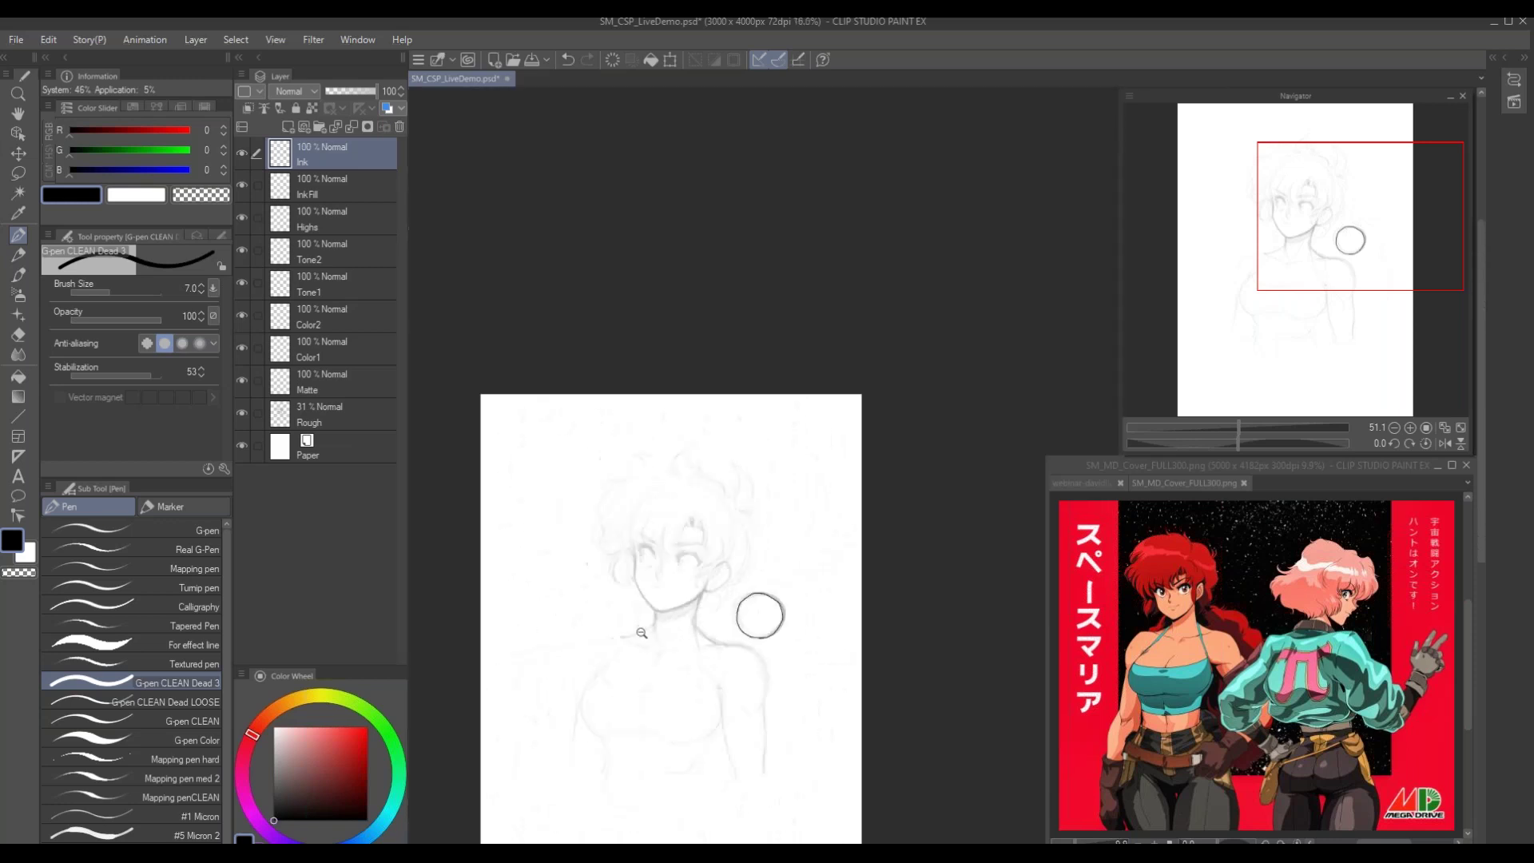
scroll(711, 603, up, 10)
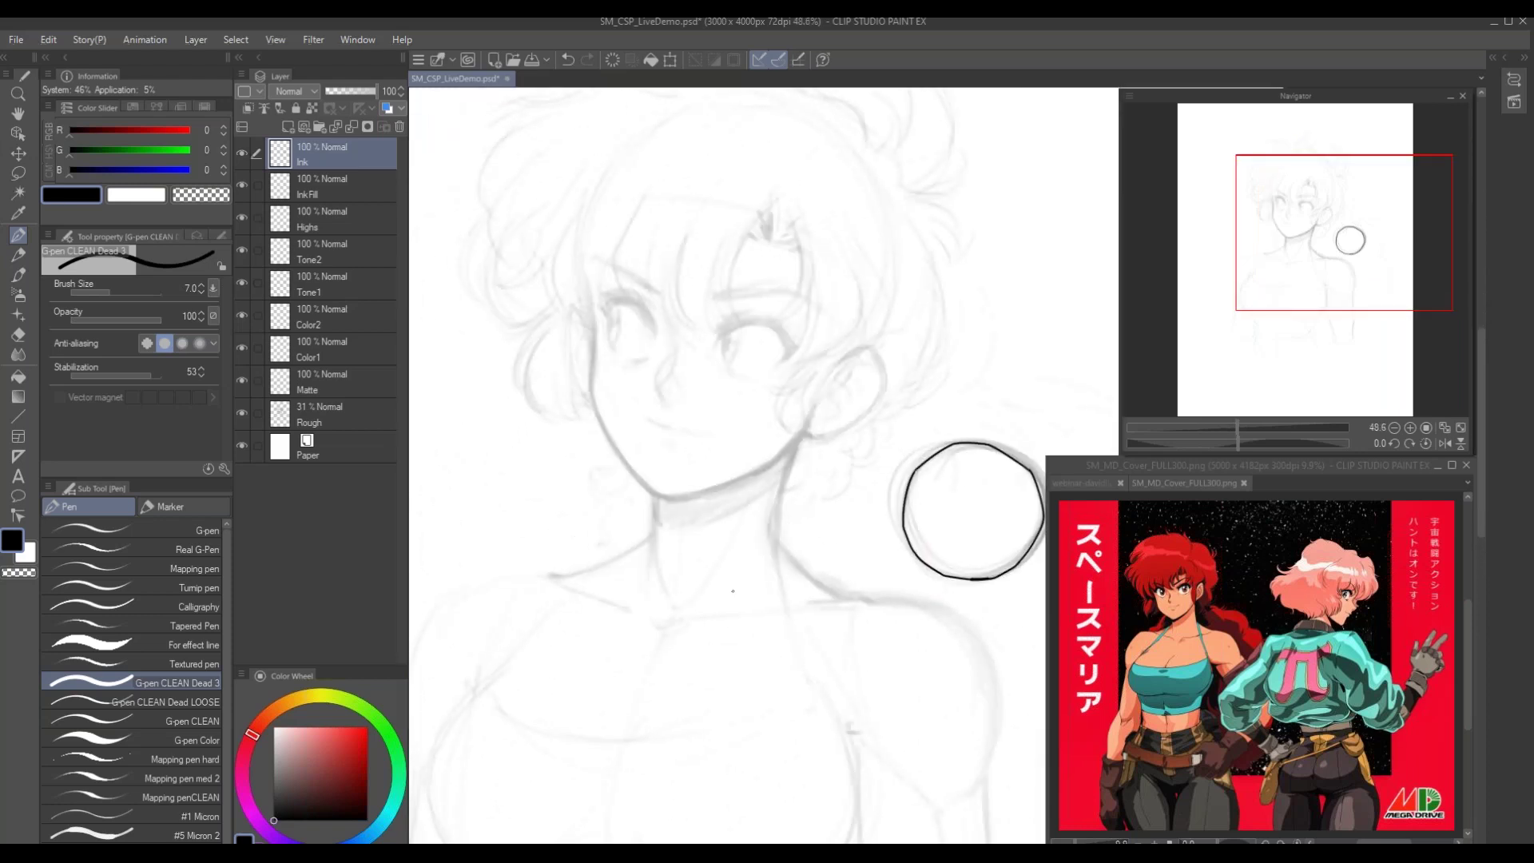
drag(922, 397, 883, 418)
drag(873, 490, 862, 543)
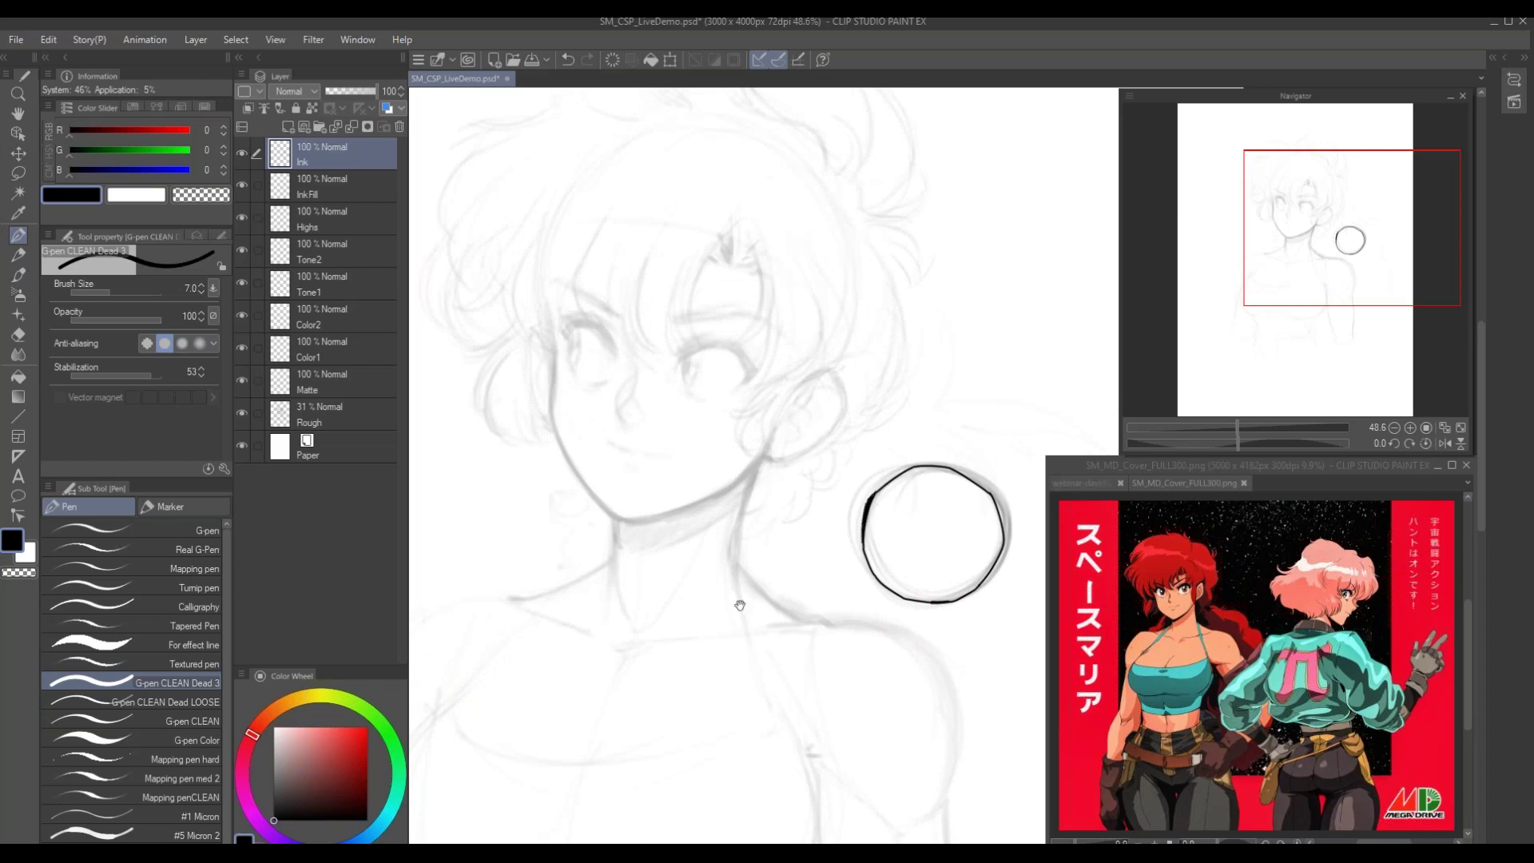
Lasso the test circle beside the neck, delete it and clear the selection
drag(726, 596, 662, 622)
key(m)
mouse_move(790, 483)
mouse_down()
mouse_move(815, 679)
mouse_move(747, 555)
mouse_up()
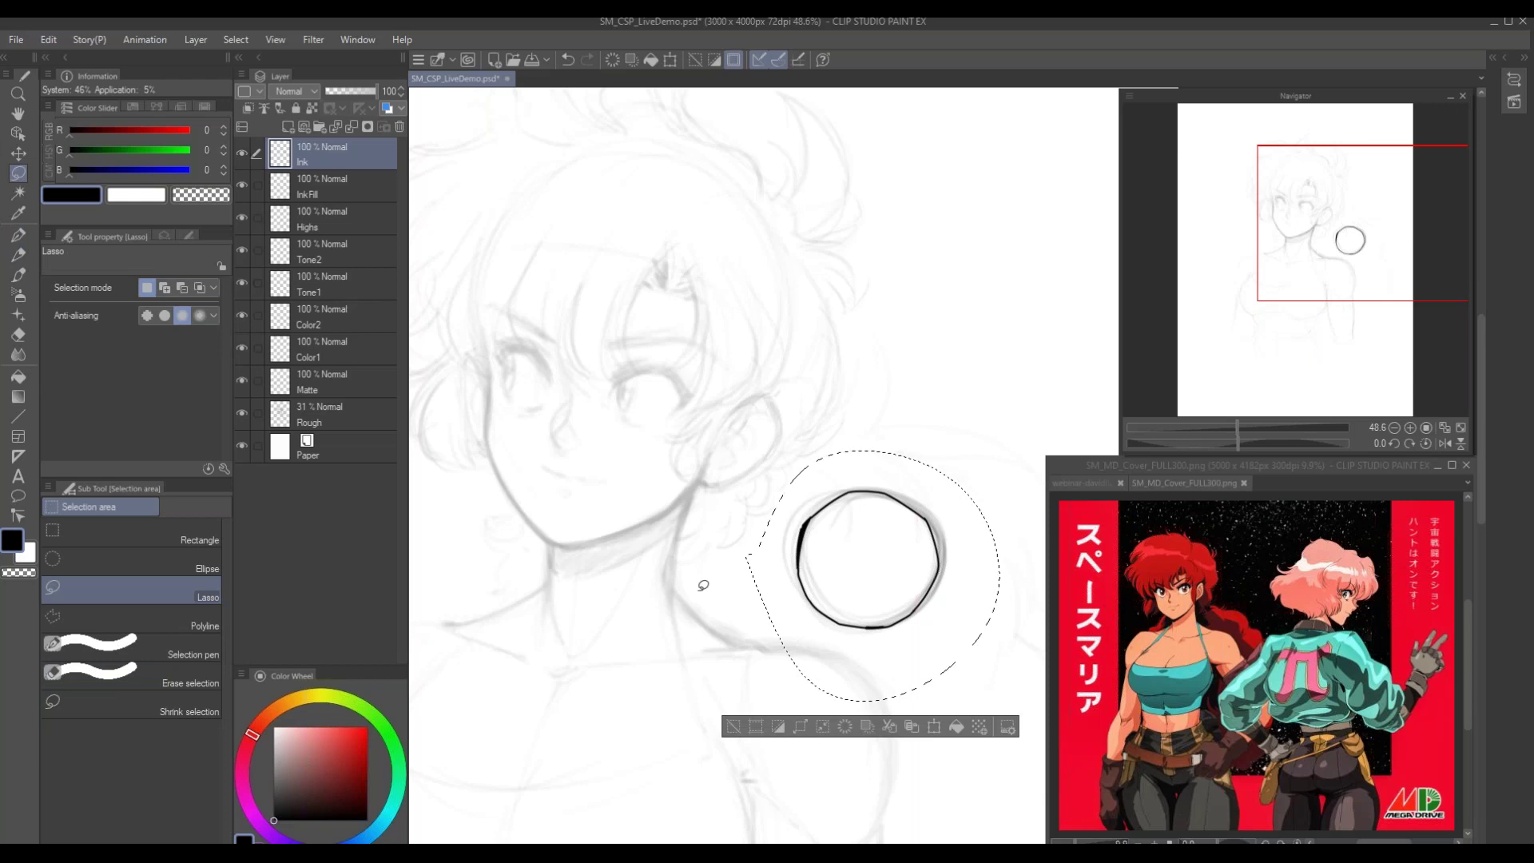
key(Delete)
mouse_move(529, 636)
mouse_down()
mouse_move(729, 665)
mouse_move(575, 699)
mouse_up()
key(ctrl+d)
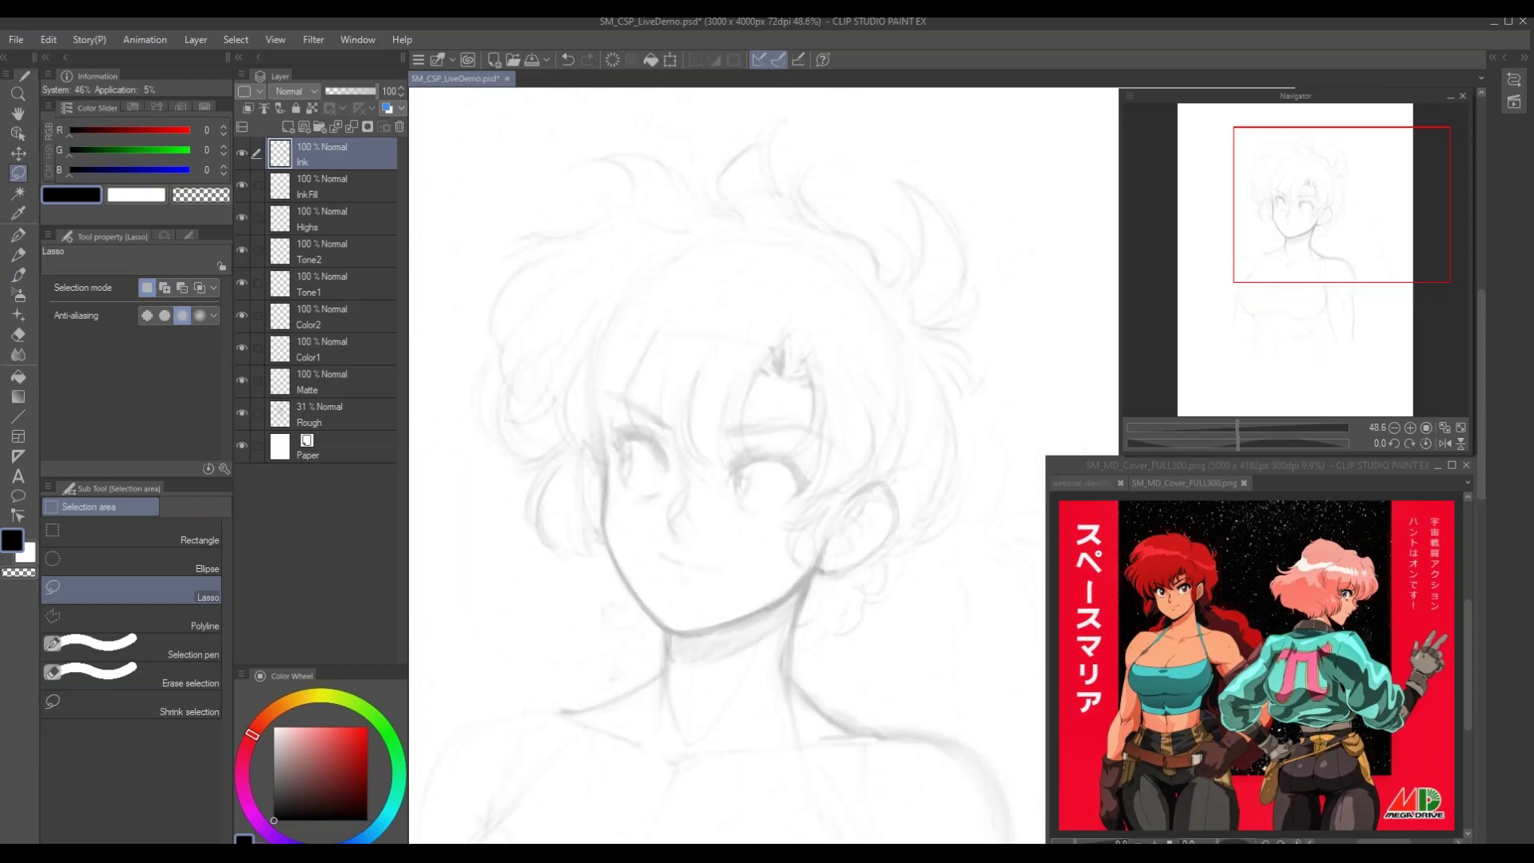
Switch to the perfect oil paint LINER brush, set its size to 6, and undo a trial stroke at the cheek
key(b)
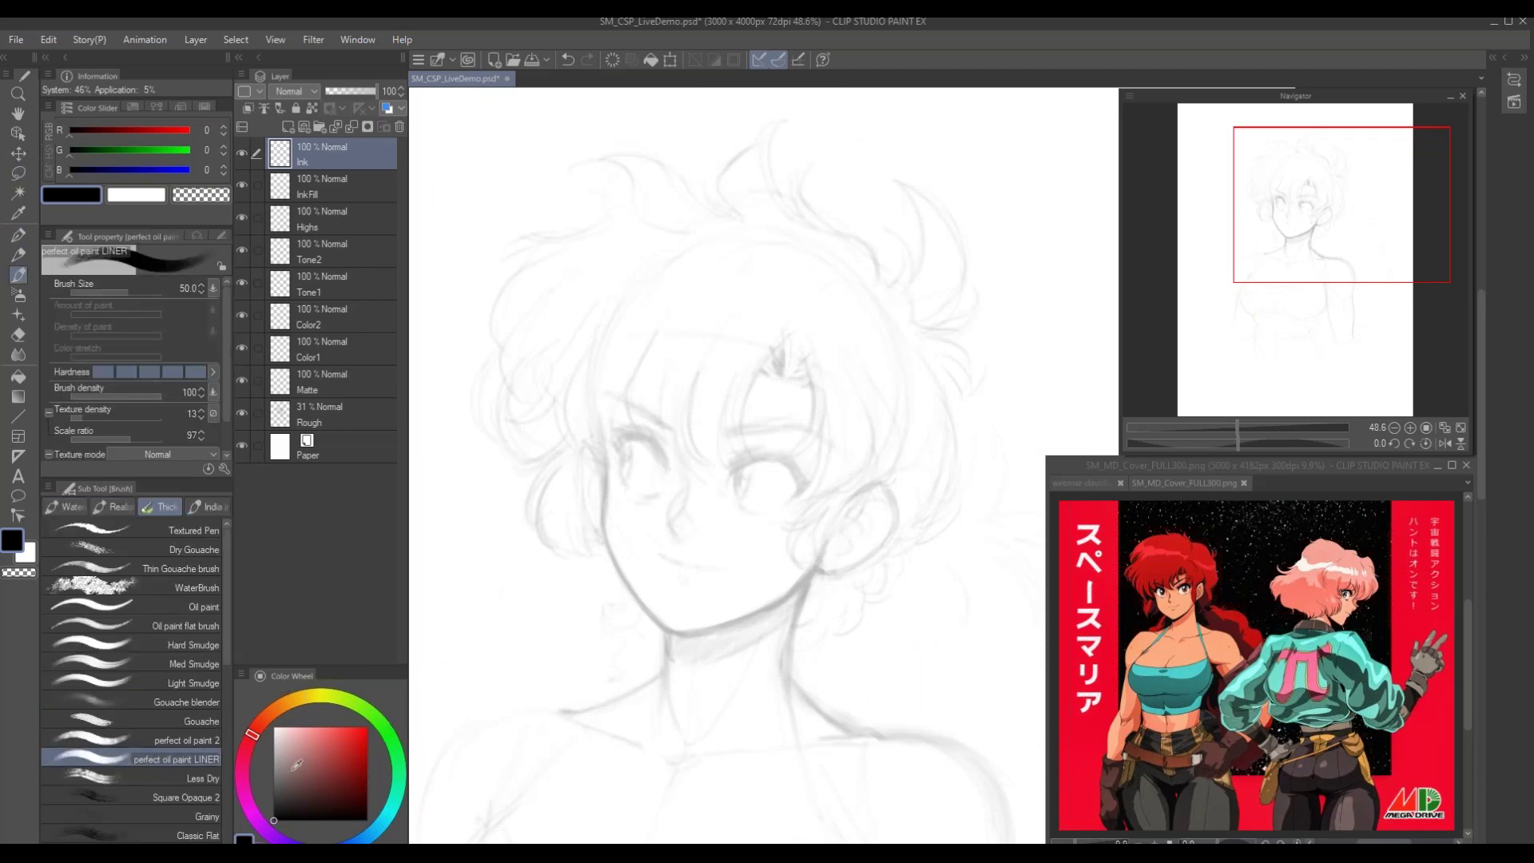
click(107, 294)
drag(616, 557, 710, 553)
drag(702, 479, 703, 489)
key(ctrl+z)
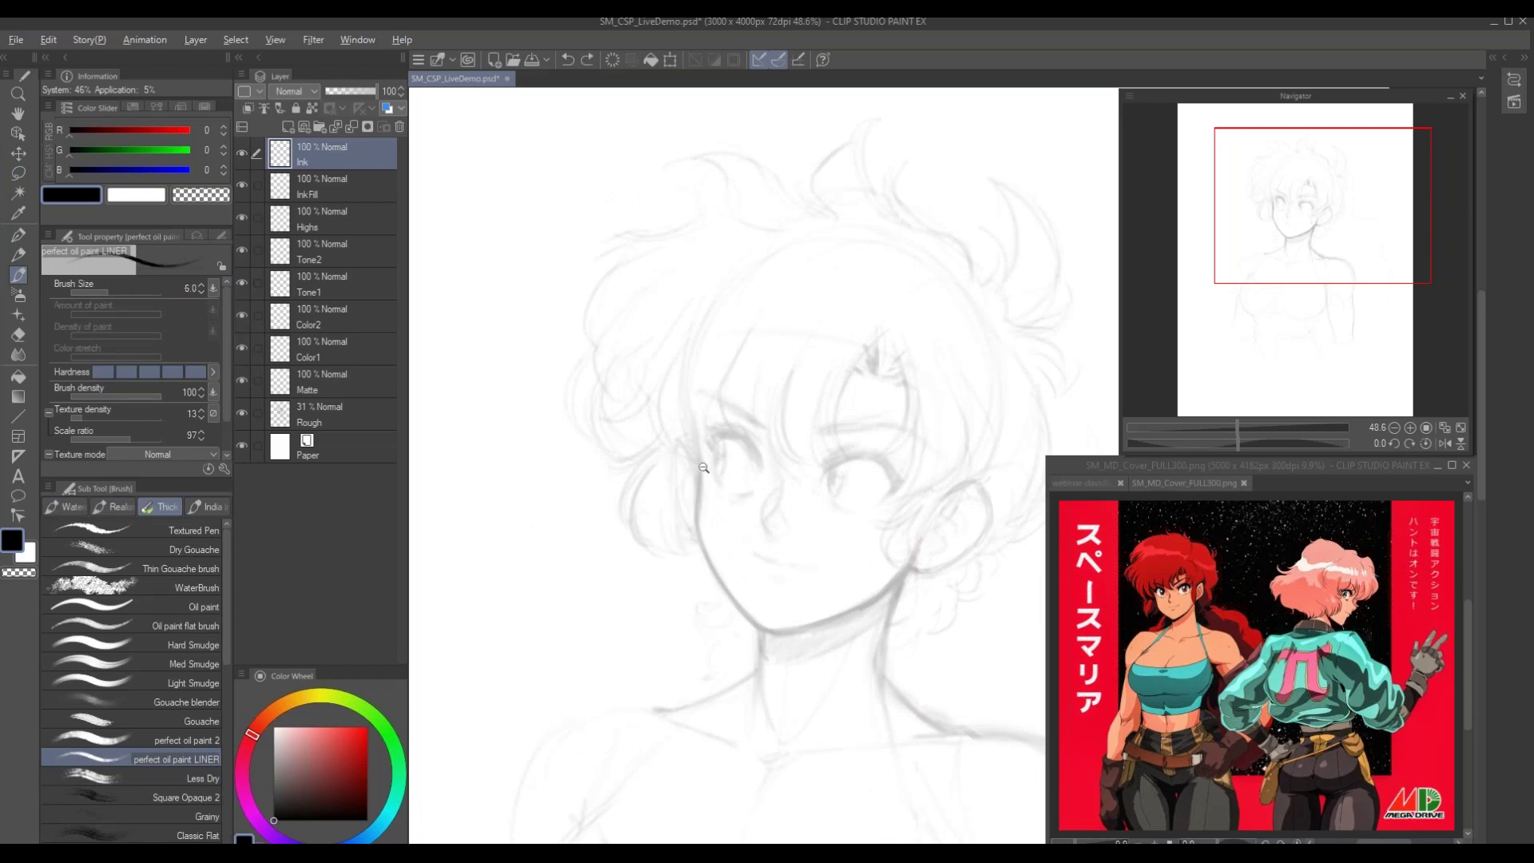
Ink the far contour of the face from beside the eye down the cheek to the chin
scroll(707, 490, up, 1)
drag(700, 438, 699, 498)
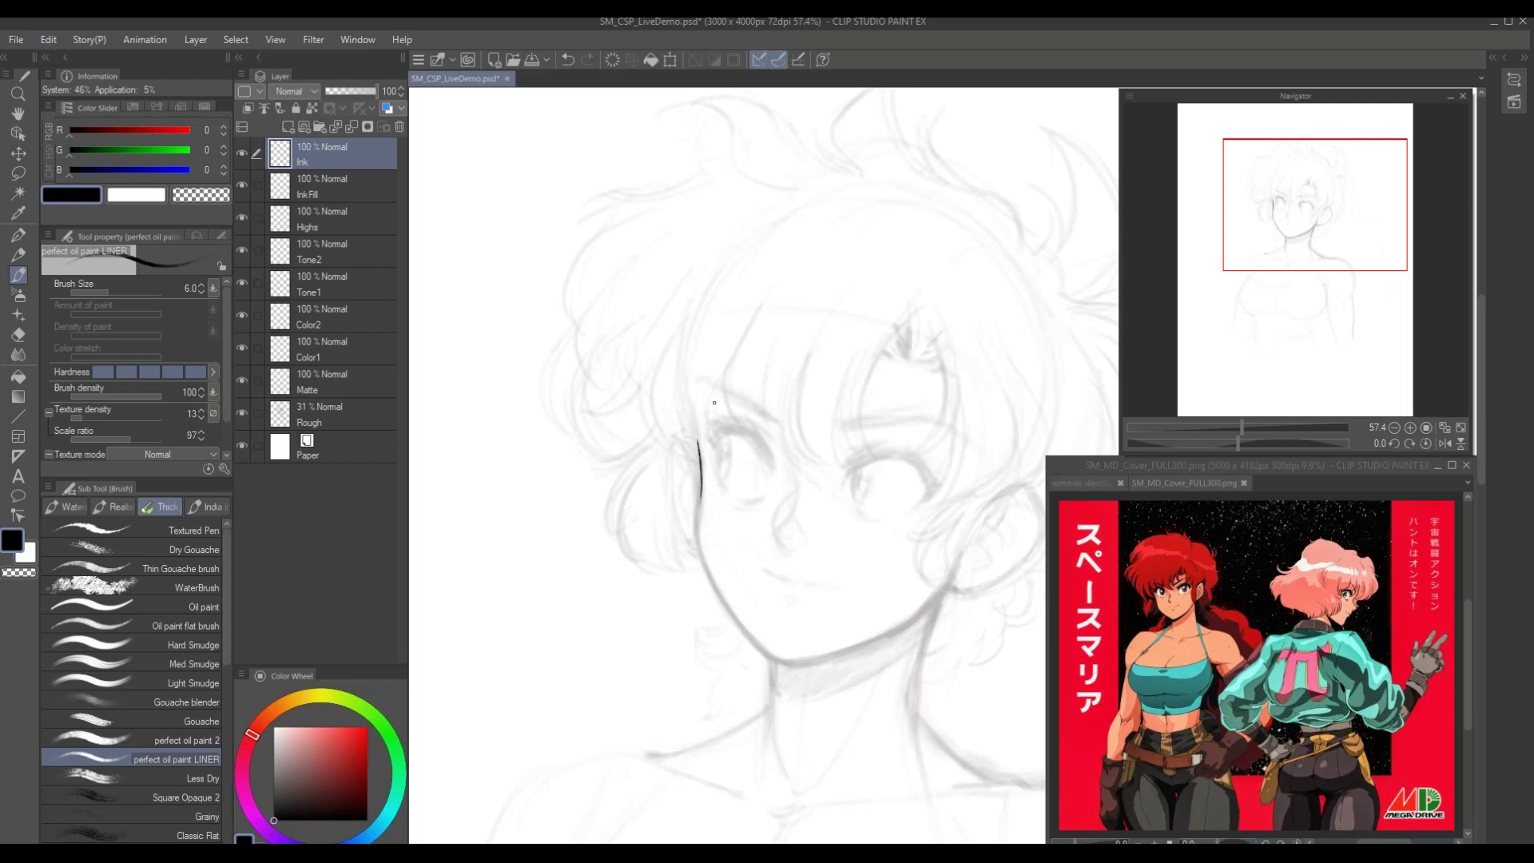
drag(224, 432, 228, 453)
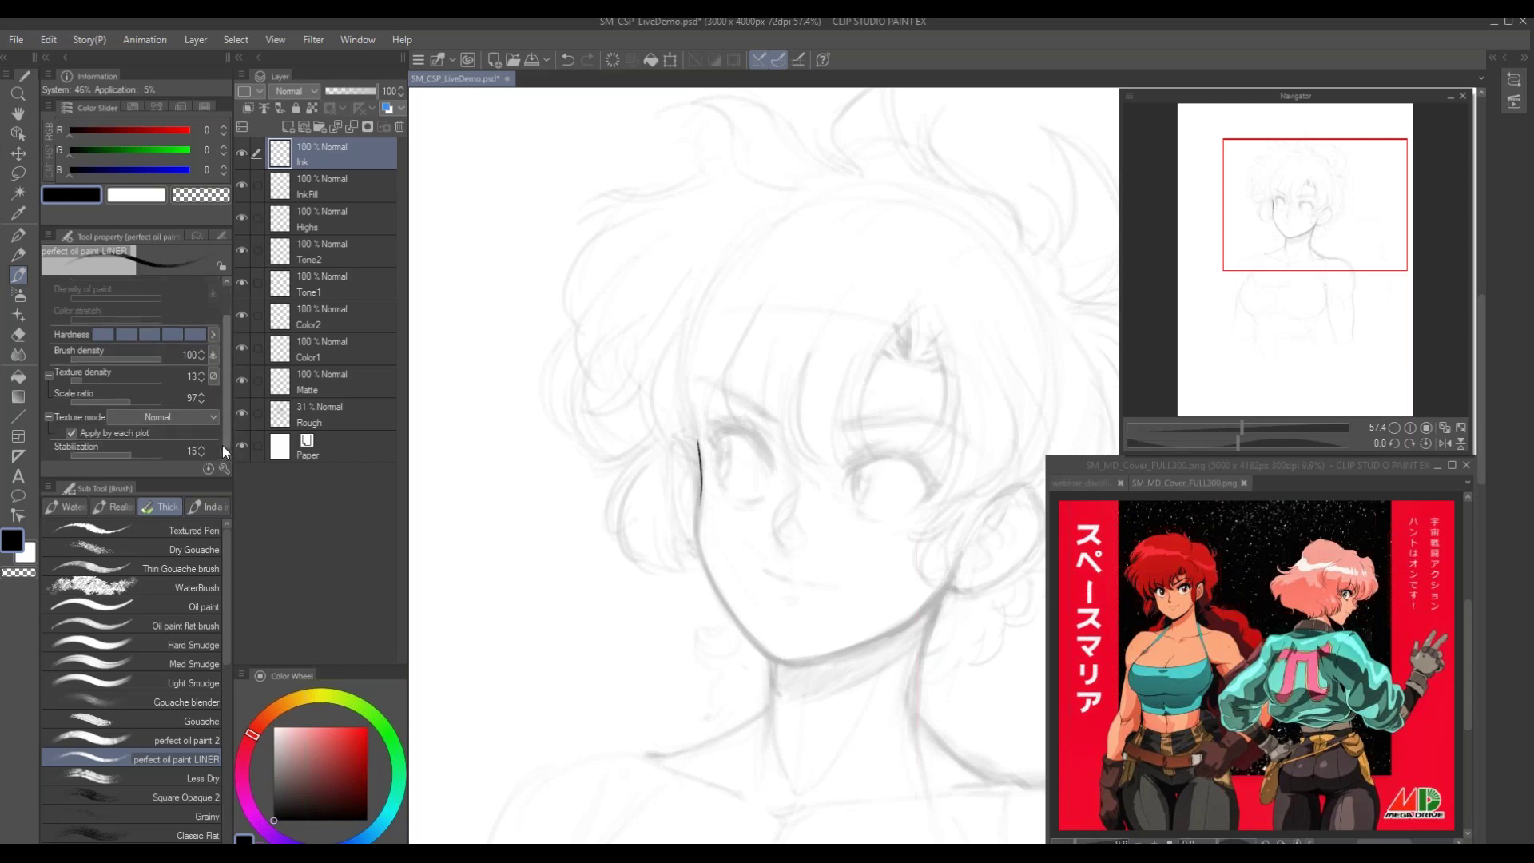
mouse_move(702, 485)
mouse_down()
mouse_move(696, 532)
mouse_move(789, 449)
mouse_move(732, 497)
mouse_move(747, 532)
mouse_up()
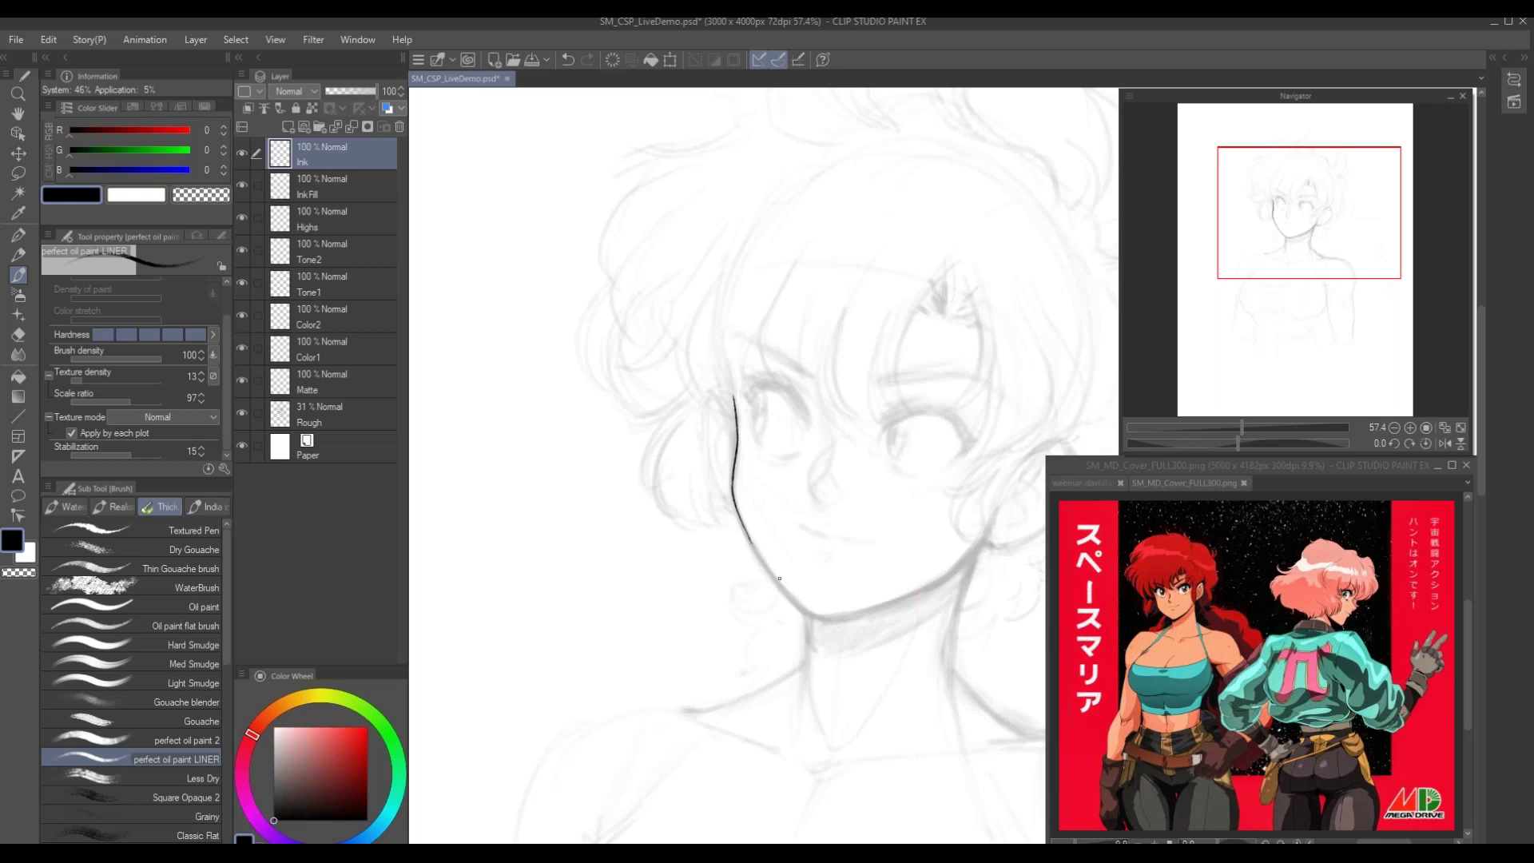
drag(767, 569, 801, 608)
drag(760, 558, 804, 612)
Ink the front line of the neck below the chin and the jawline from the chin towards the ear
drag(809, 617, 808, 690)
drag(826, 619, 865, 610)
drag(962, 561, 980, 542)
drag(930, 586, 949, 574)
mouse_move(900, 599)
mouse_down()
mouse_move(940, 580)
mouse_move(921, 588)
mouse_up()
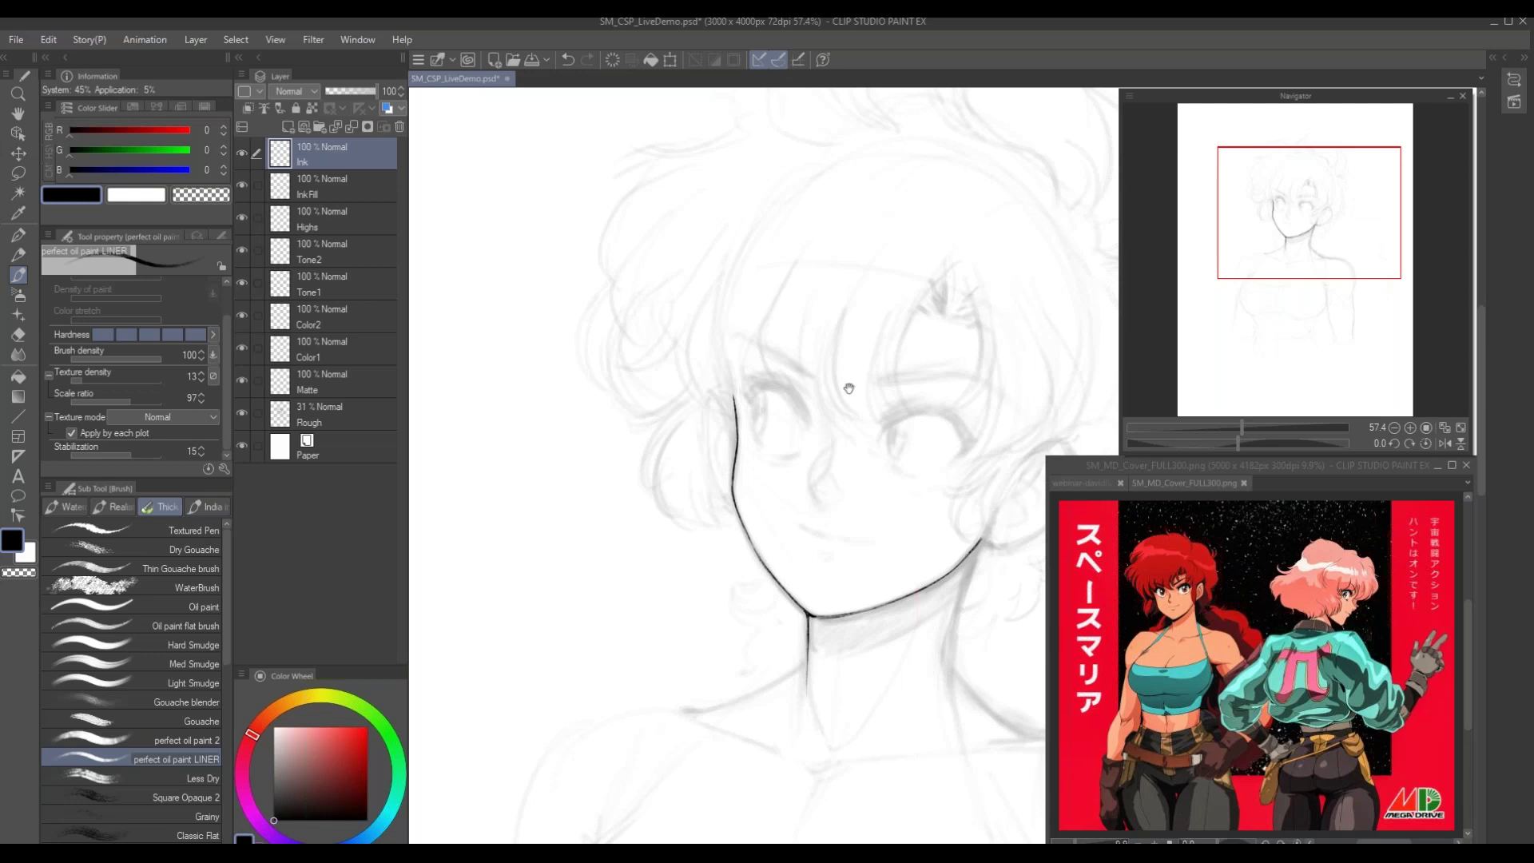
Ink the back line of the neck below the ear and the slopes from the neck to both shoulders
drag(823, 354, 724, 291)
mouse_move(874, 501)
mouse_down()
mouse_move(882, 475)
mouse_move(850, 611)
mouse_up()
drag(707, 599, 768, 598)
drag(802, 536, 919, 533)
drag(883, 597, 773, 646)
drag(626, 436, 490, 415)
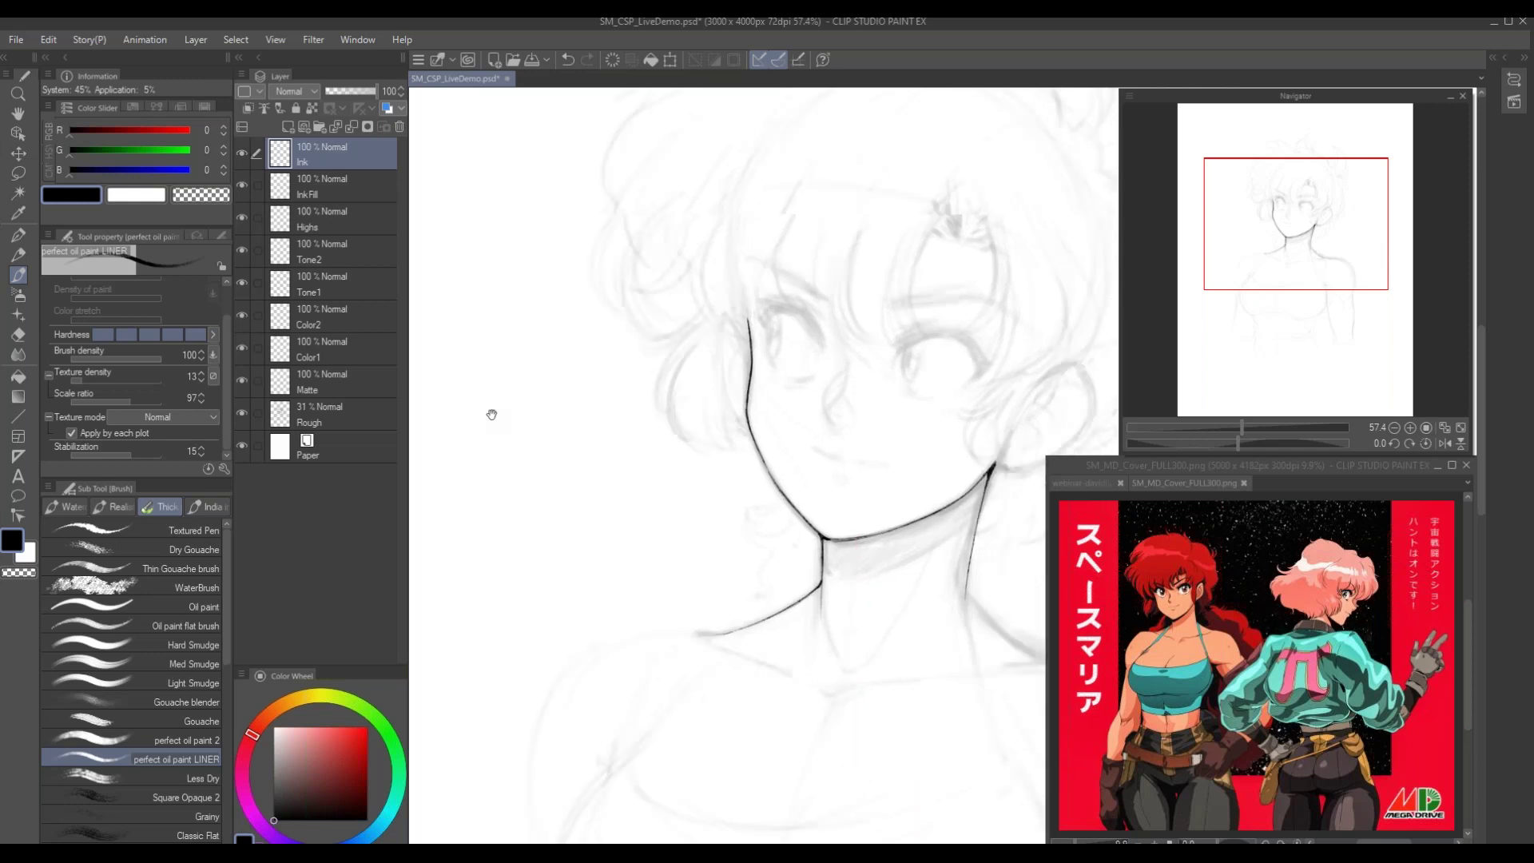
drag(894, 586, 959, 644)
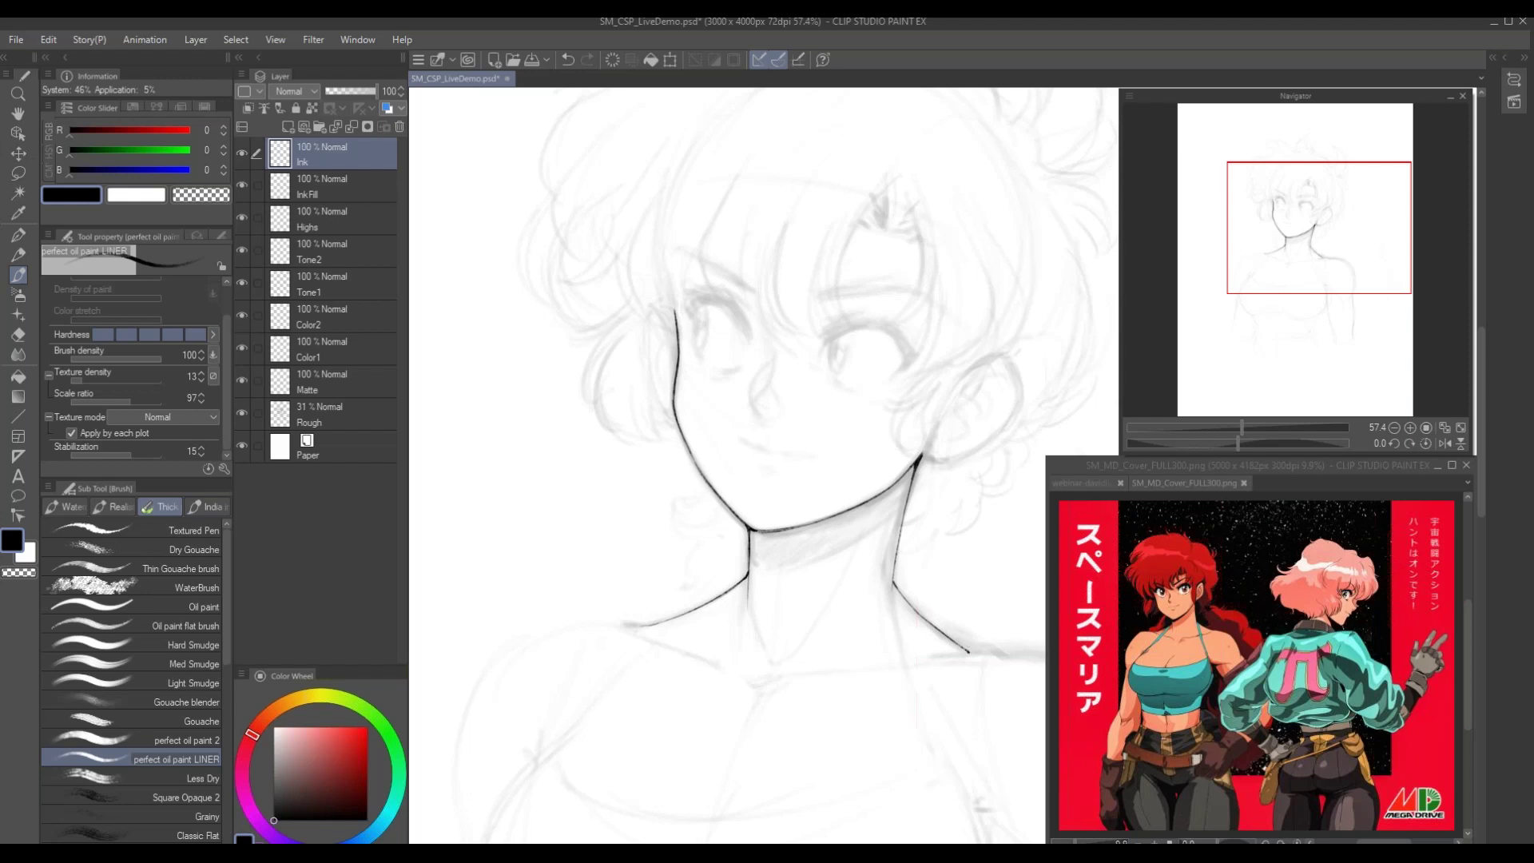
Ink the outlines of both eyebrows, starting with the near one and tapering its outer end
drag(839, 372, 899, 434)
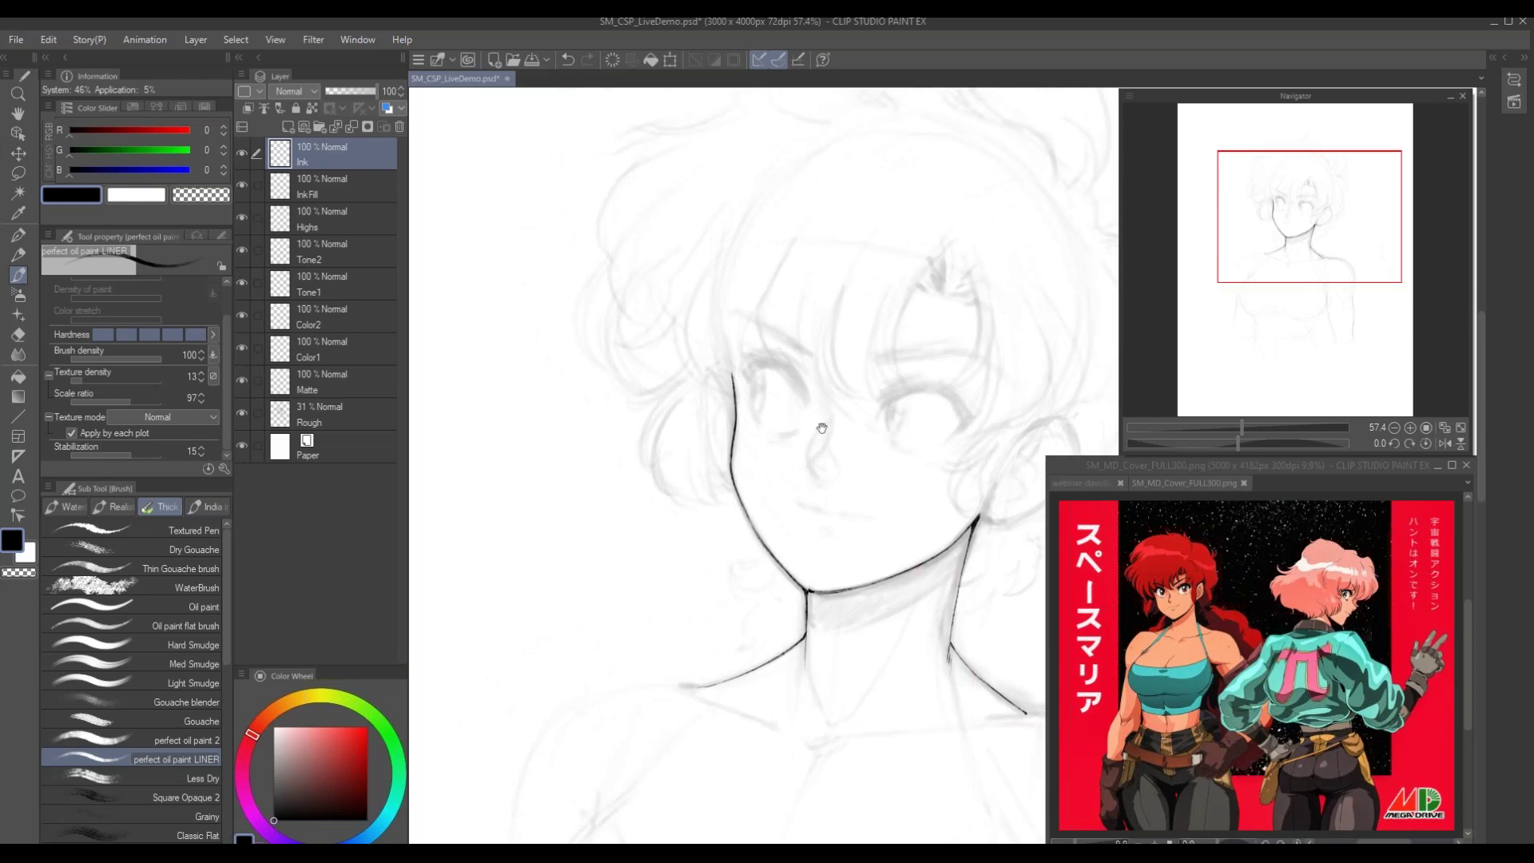
scroll(954, 555, up, 3)
scroll(932, 534, right, 1)
mouse_move(834, 518)
mouse_down()
mouse_move(813, 524)
mouse_move(893, 514)
mouse_up()
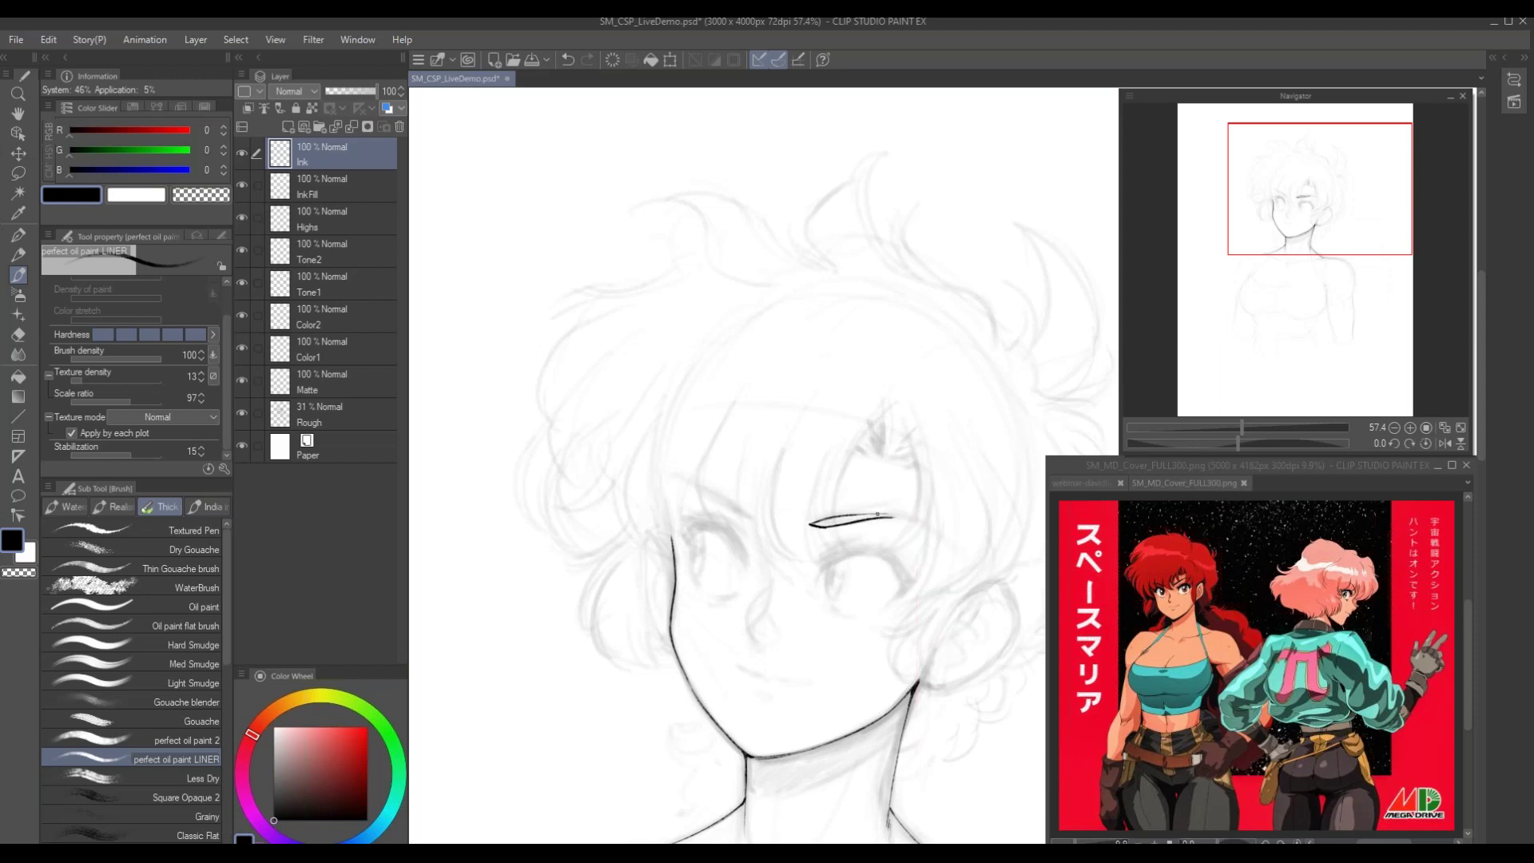
drag(887, 418, 666, 415)
drag(672, 513, 715, 538)
mouse_move(523, 504)
mouse_down()
mouse_move(757, 576)
mouse_move(692, 545)
mouse_move(752, 574)
mouse_up()
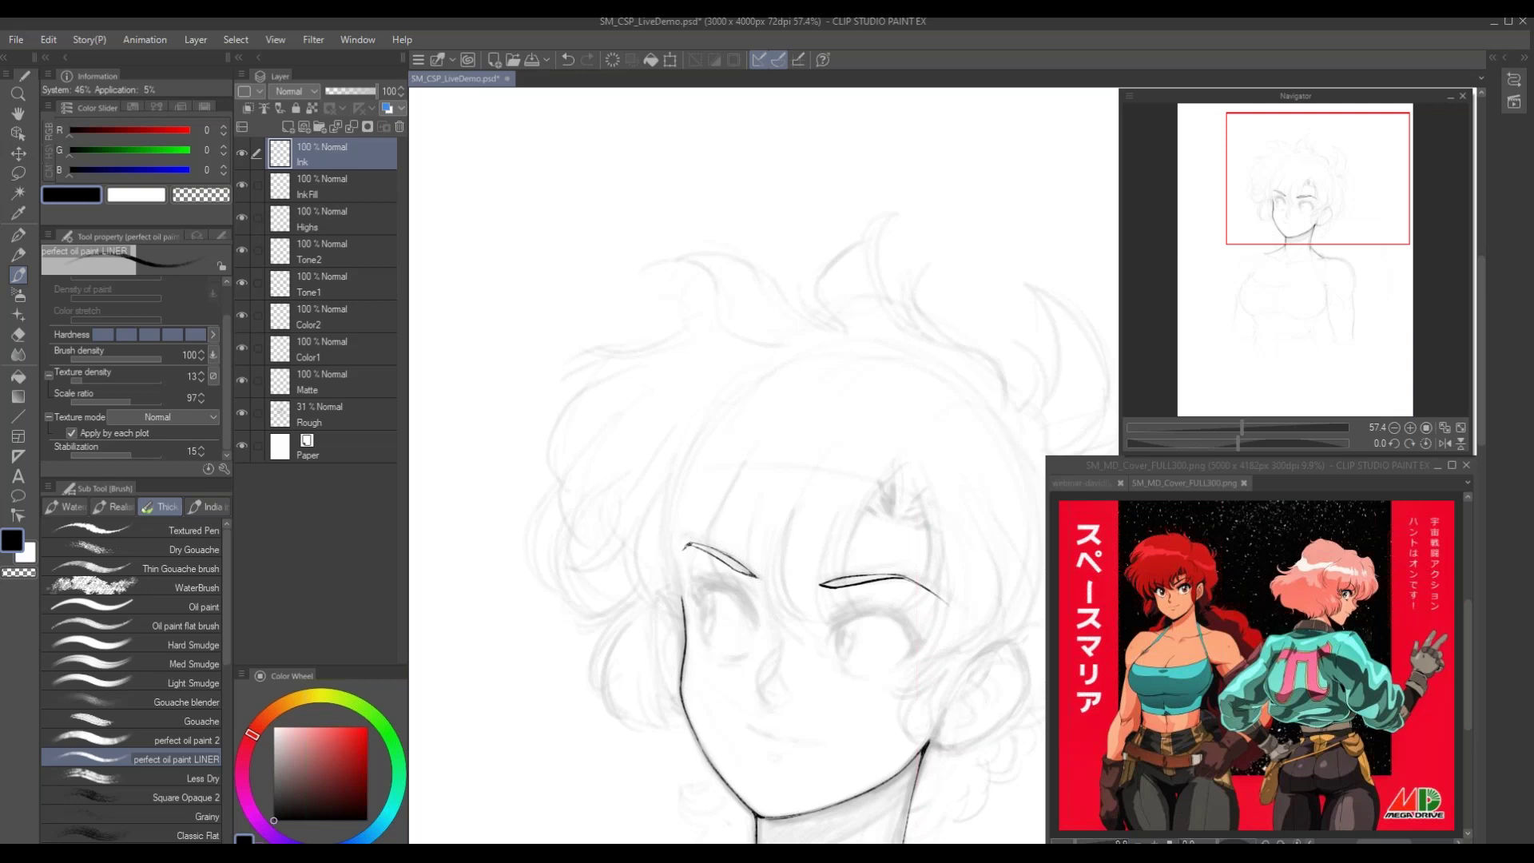
drag(688, 544, 725, 555)
Ink the nose with a bridge line, a narrow side shadow shape and a small underside at the tip
drag(776, 477, 848, 292)
drag(835, 529, 823, 564)
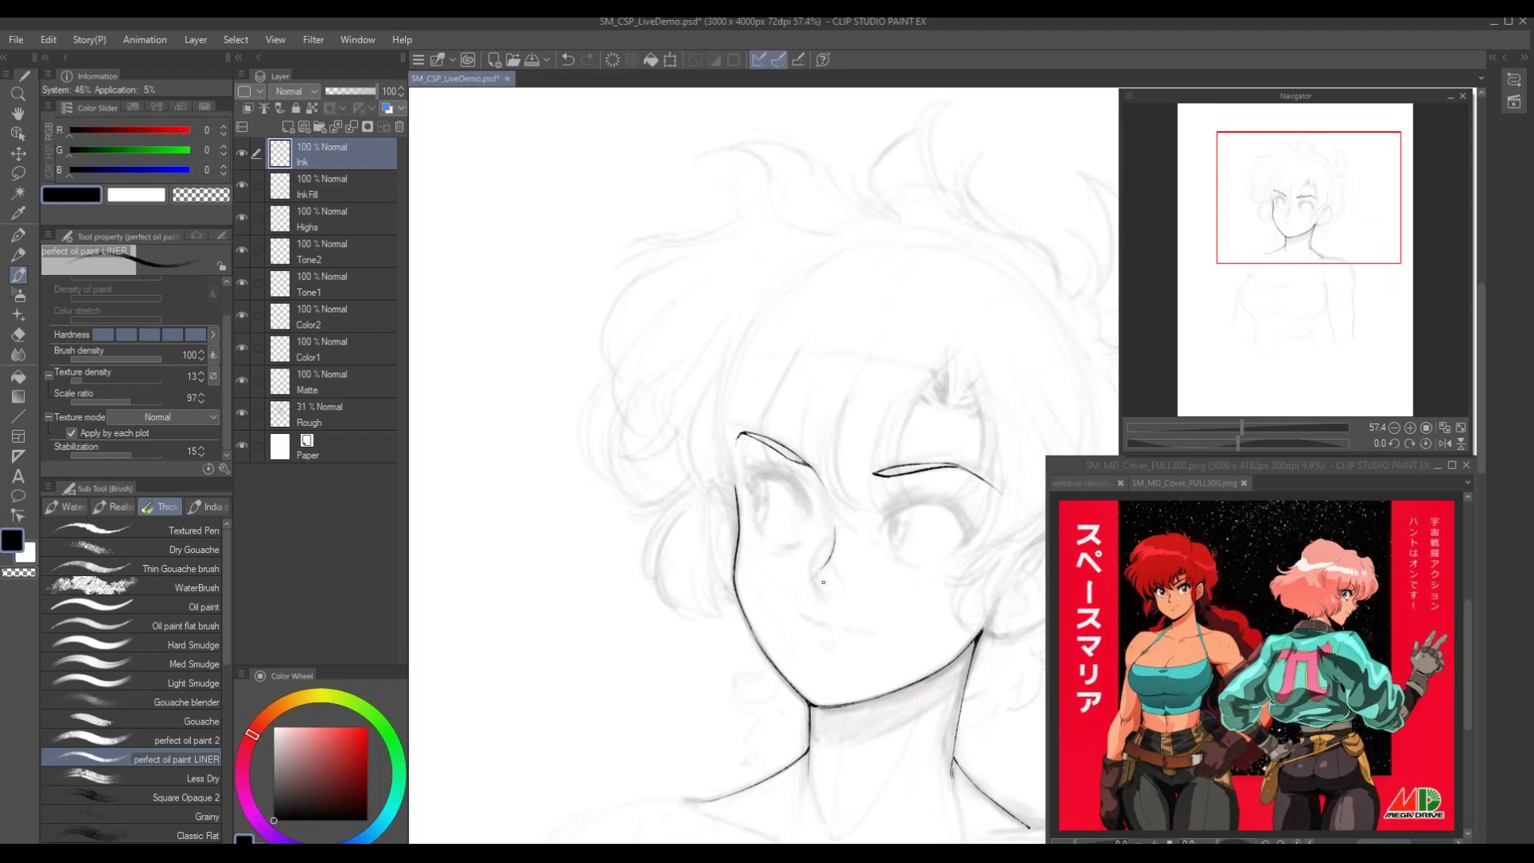
mouse_move(820, 588)
mouse_down()
mouse_move(781, 572)
mouse_move(790, 589)
mouse_up()
drag(801, 516, 786, 584)
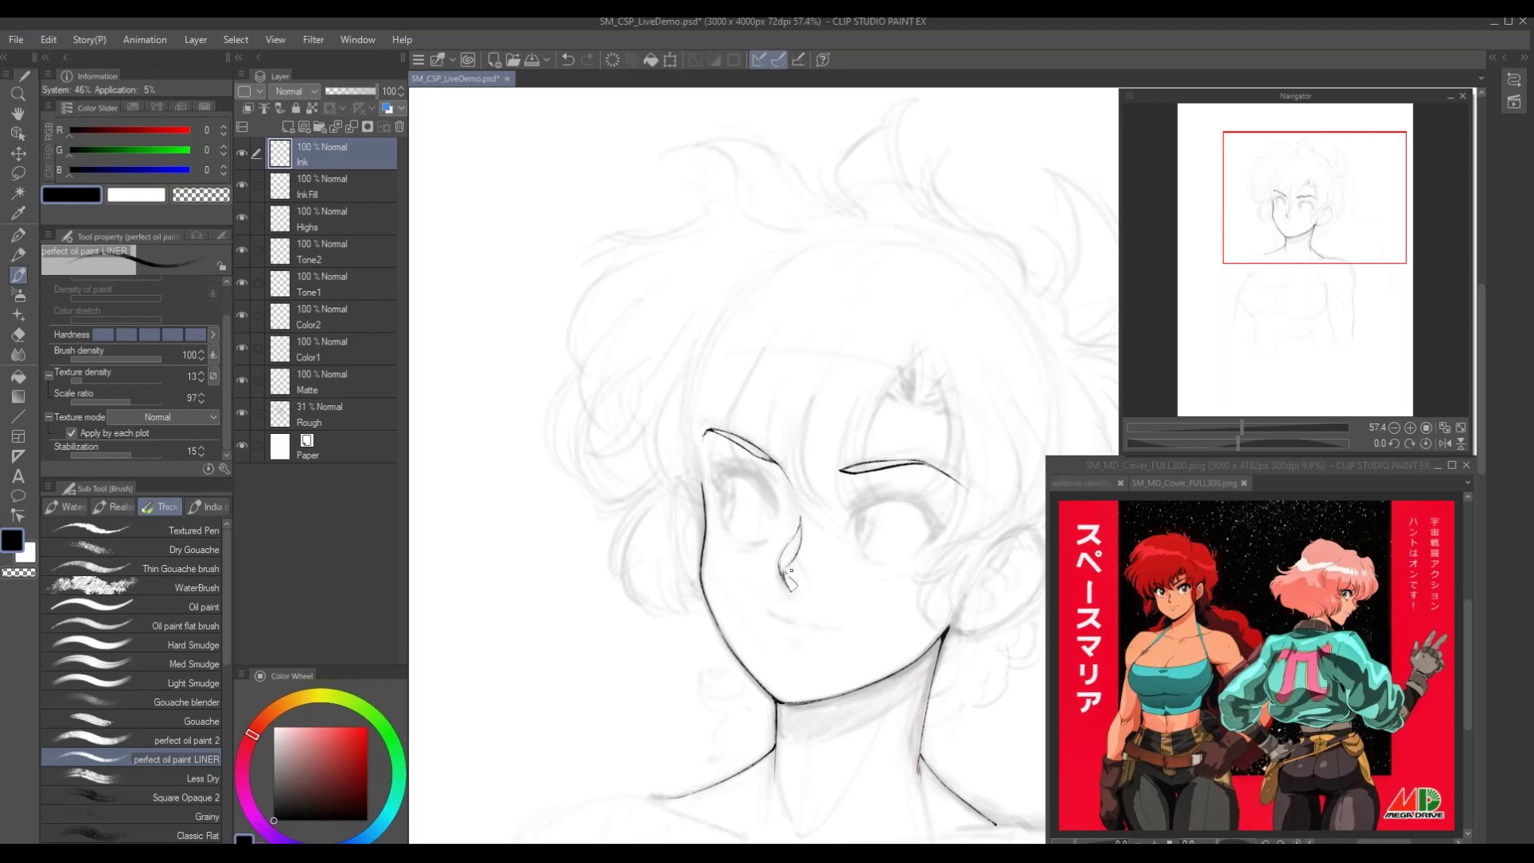
drag(802, 530, 782, 556)
drag(685, 387, 689, 381)
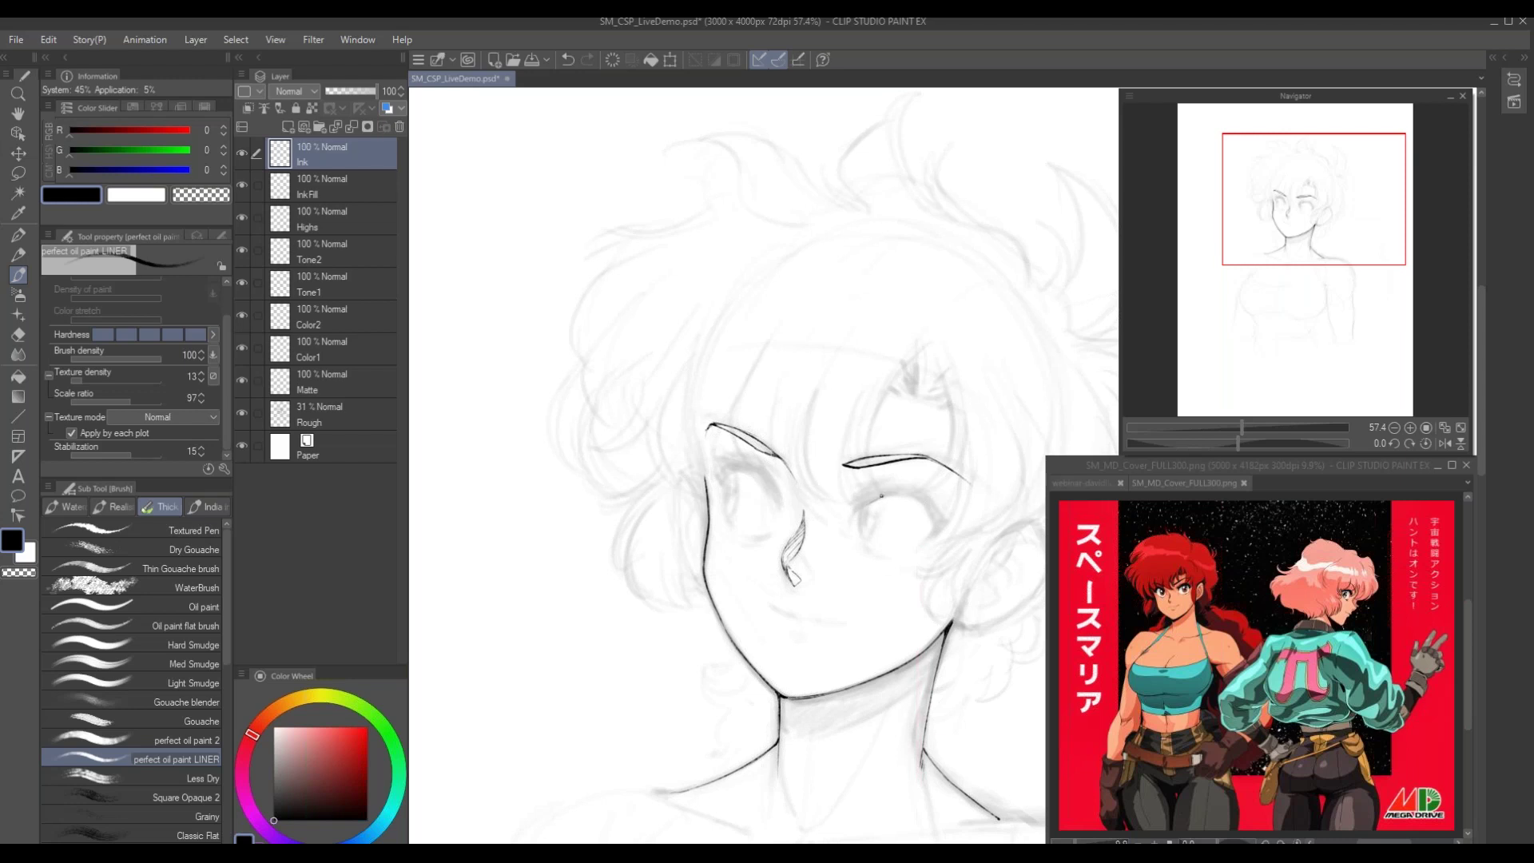
Ink the curved upper eyelid lines of the near eye and the far eye
mouse_move(852, 518)
mouse_down()
mouse_move(872, 501)
mouse_move(749, 530)
mouse_up()
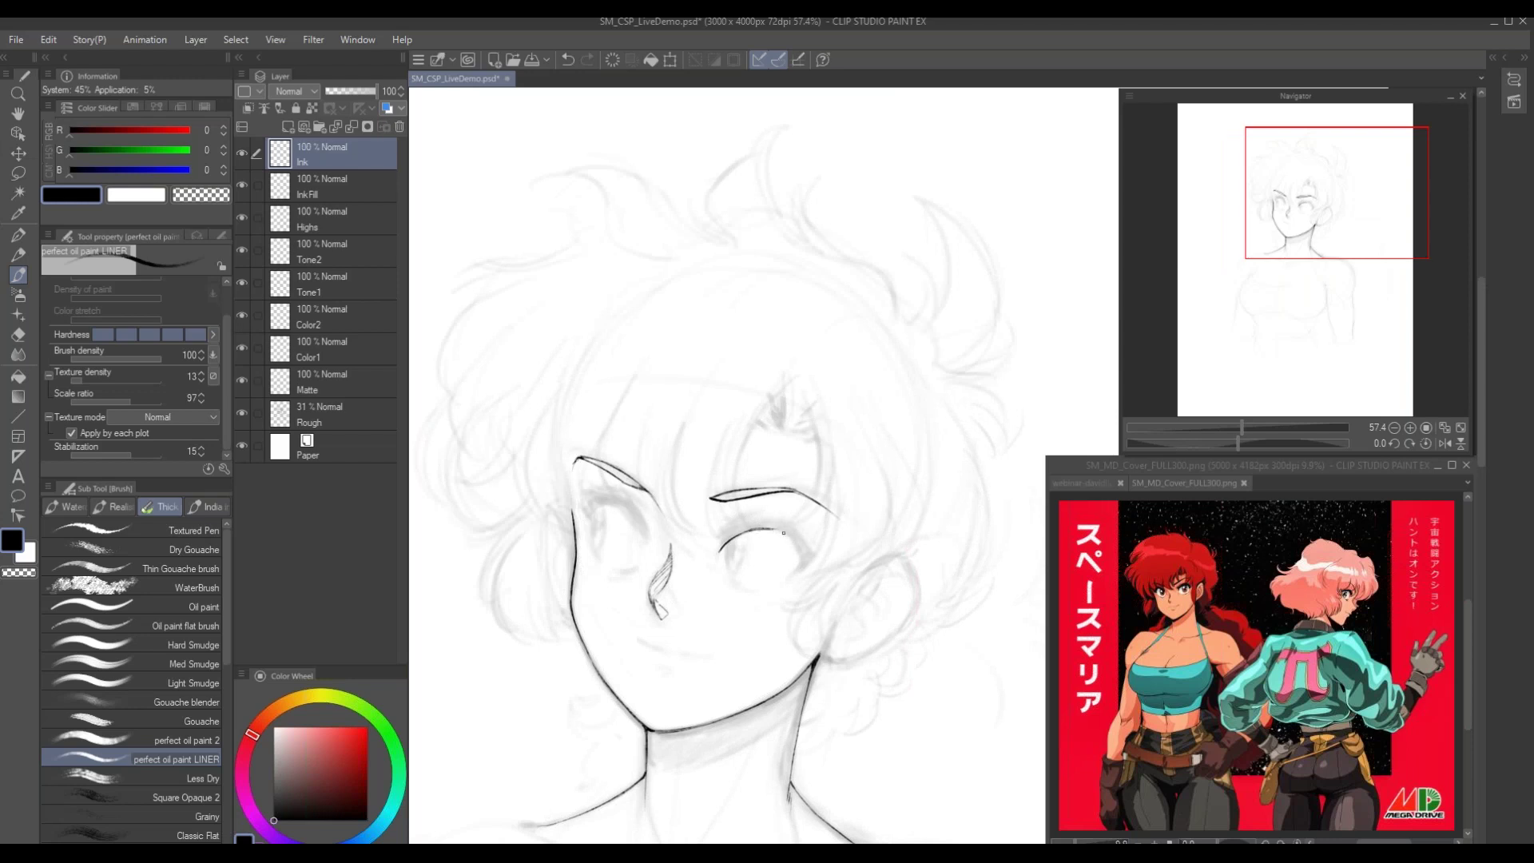
drag(623, 452, 695, 472)
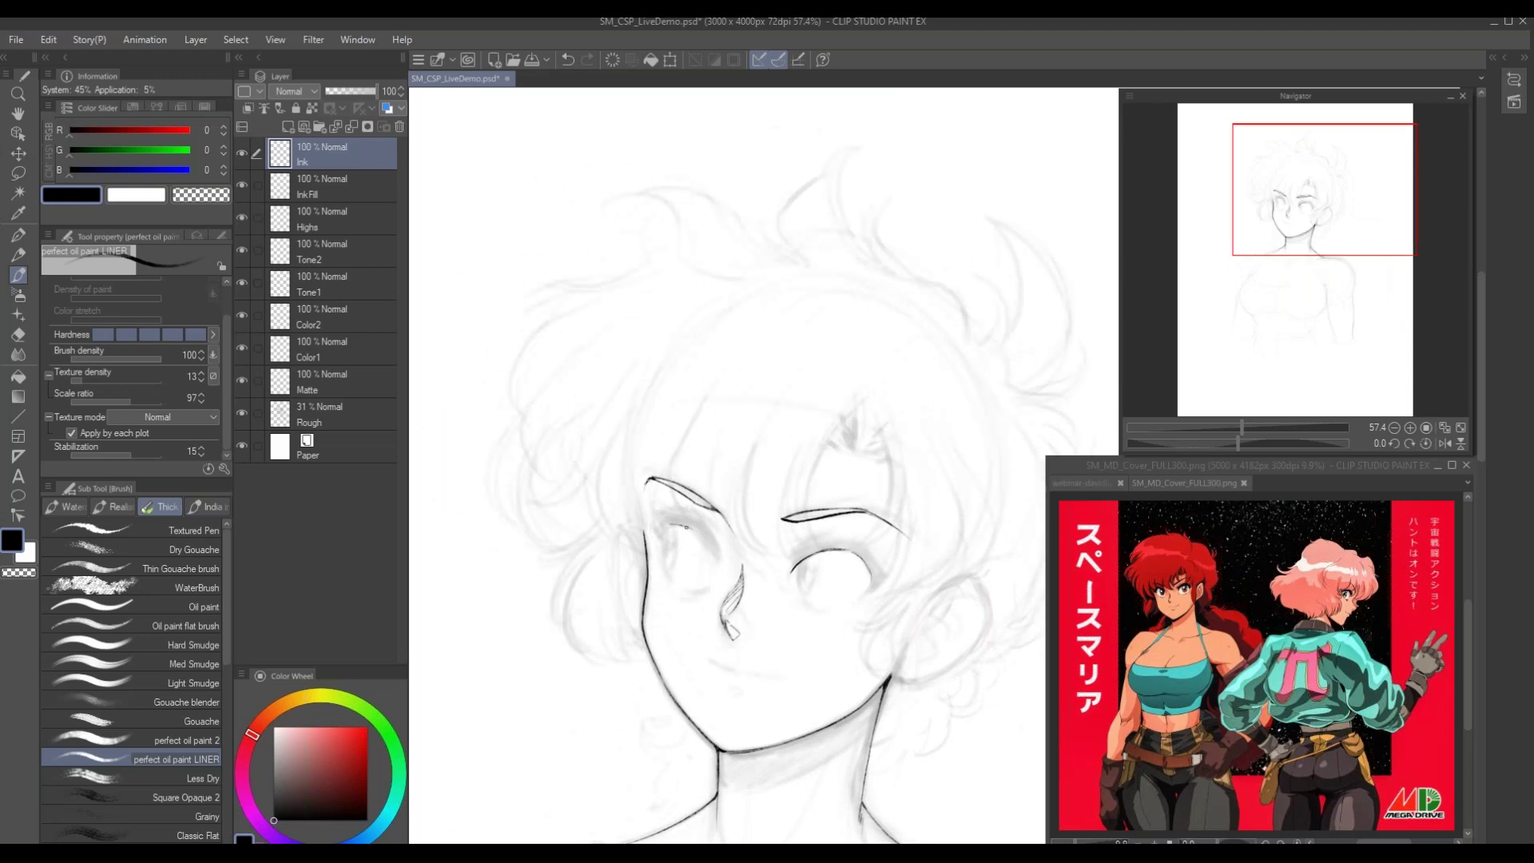
mouse_move(695, 530)
mouse_down()
mouse_move(715, 561)
mouse_move(660, 541)
mouse_up()
drag(645, 439, 649, 434)
drag(696, 523, 717, 552)
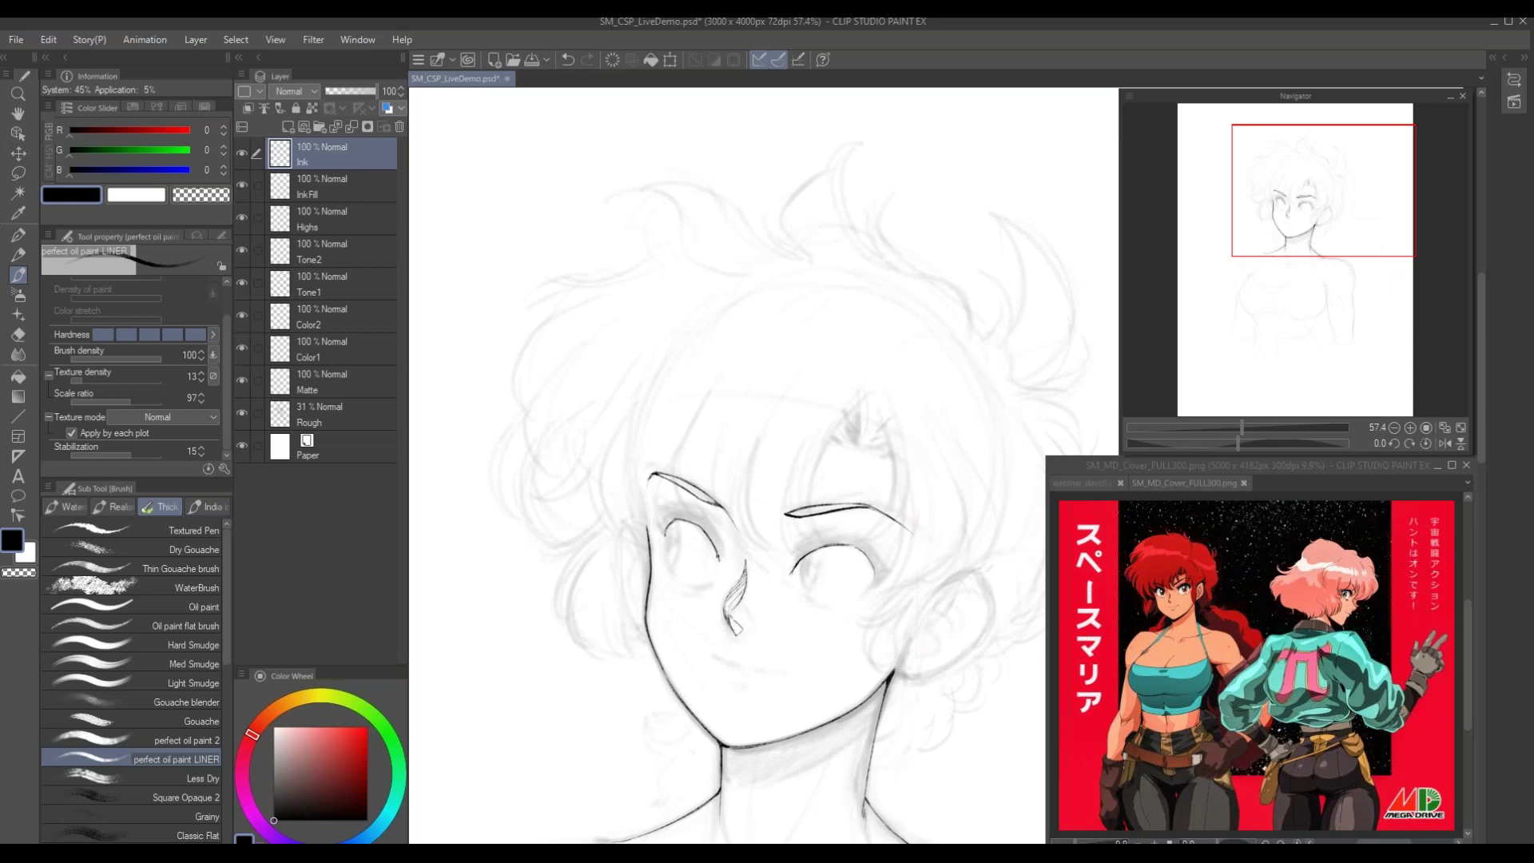
Thicken the near eye's upper lid line and add its crease and outer-corner lashes
drag(794, 580, 716, 560)
key(ctrl+z)
drag(686, 412, 697, 393)
drag(680, 554, 676, 549)
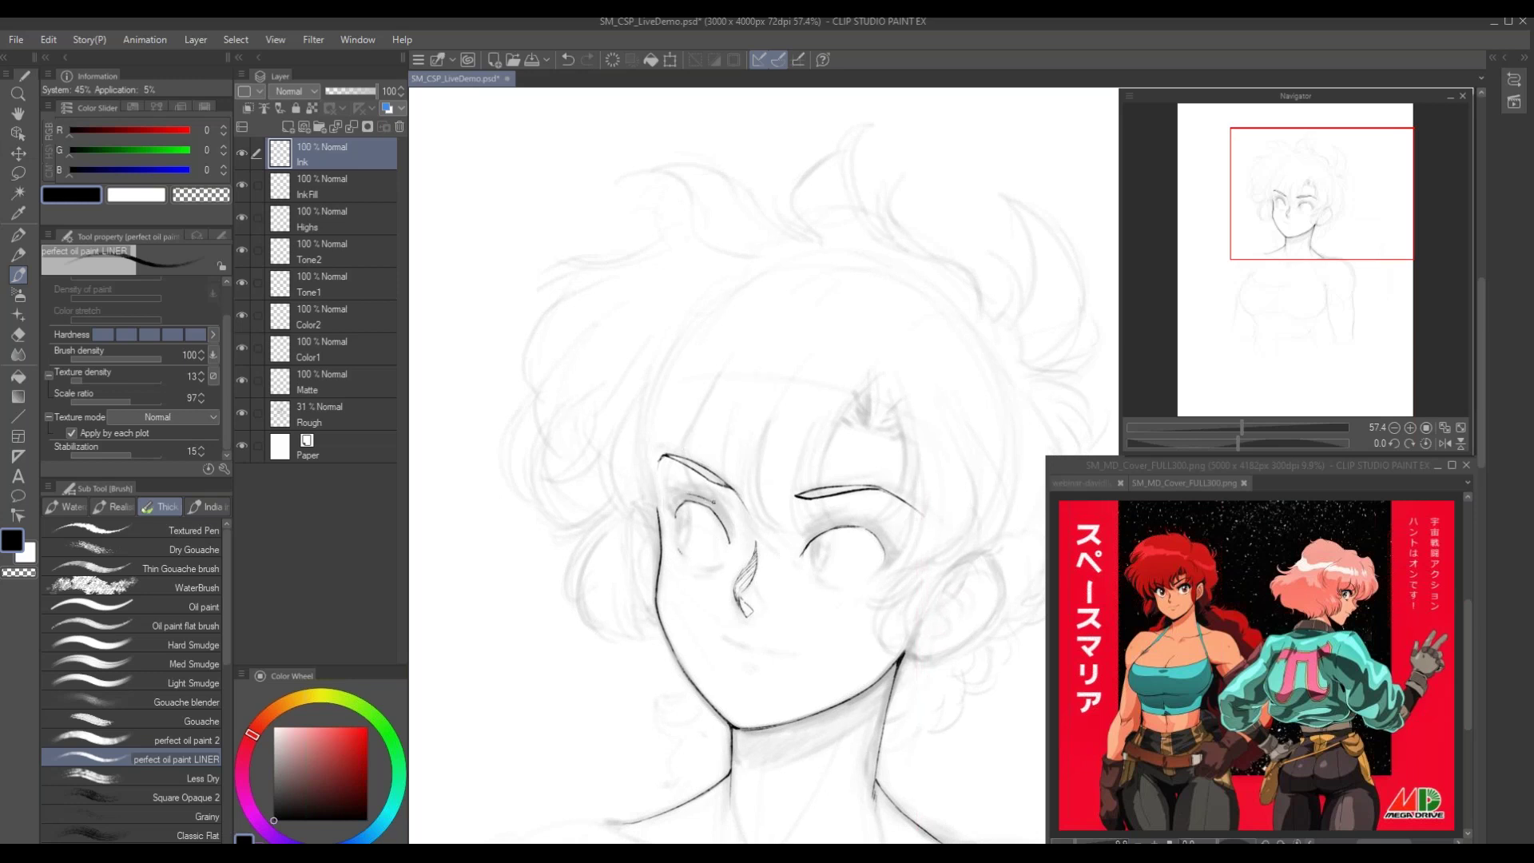
mouse_move(715, 505)
mouse_down()
mouse_move(729, 535)
mouse_move(802, 557)
mouse_move(869, 519)
mouse_up()
drag(677, 411, 563, 397)
mouse_move(756, 511)
mouse_down()
mouse_move(835, 577)
mouse_move(828, 597)
mouse_up()
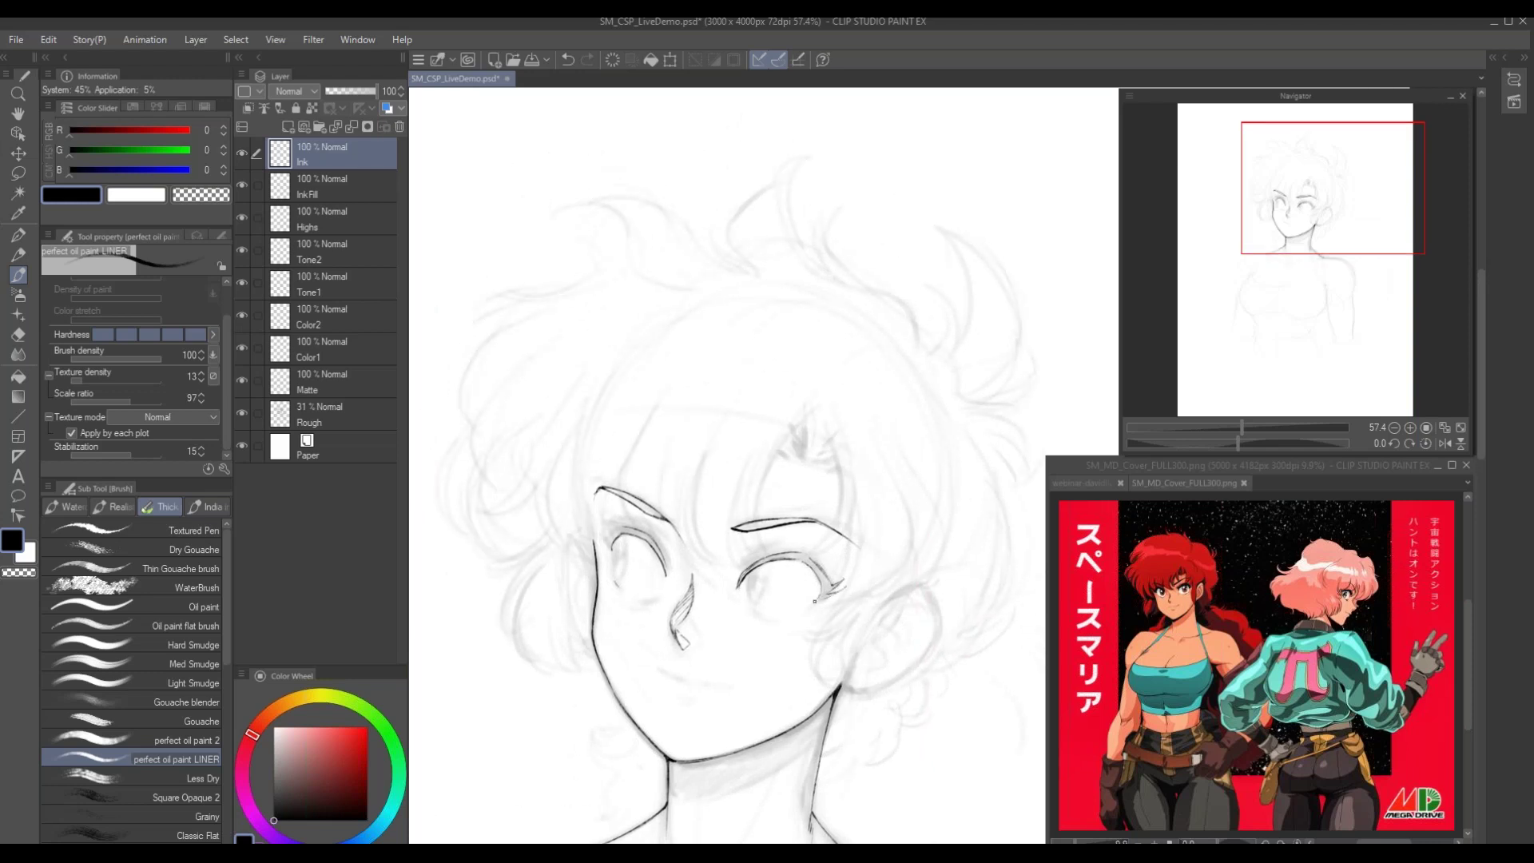
mouse_move(808, 559)
mouse_down()
mouse_move(824, 553)
mouse_move(774, 551)
mouse_up()
drag(765, 551, 787, 551)
Ink the lashes at the outer corner of the far eye, against the face contour
drag(640, 448, 774, 468)
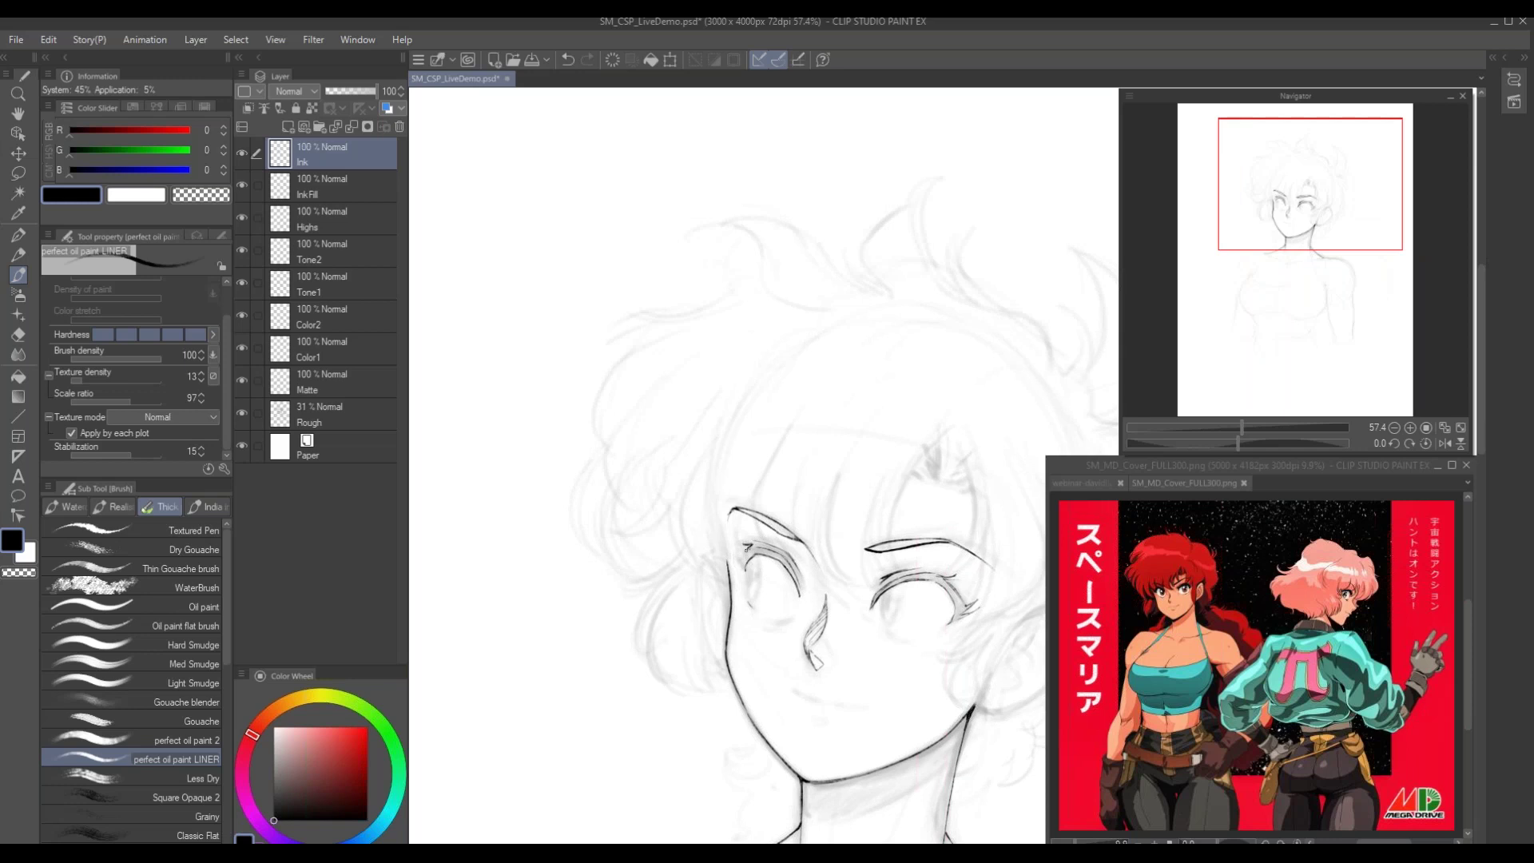
drag(750, 570, 710, 559)
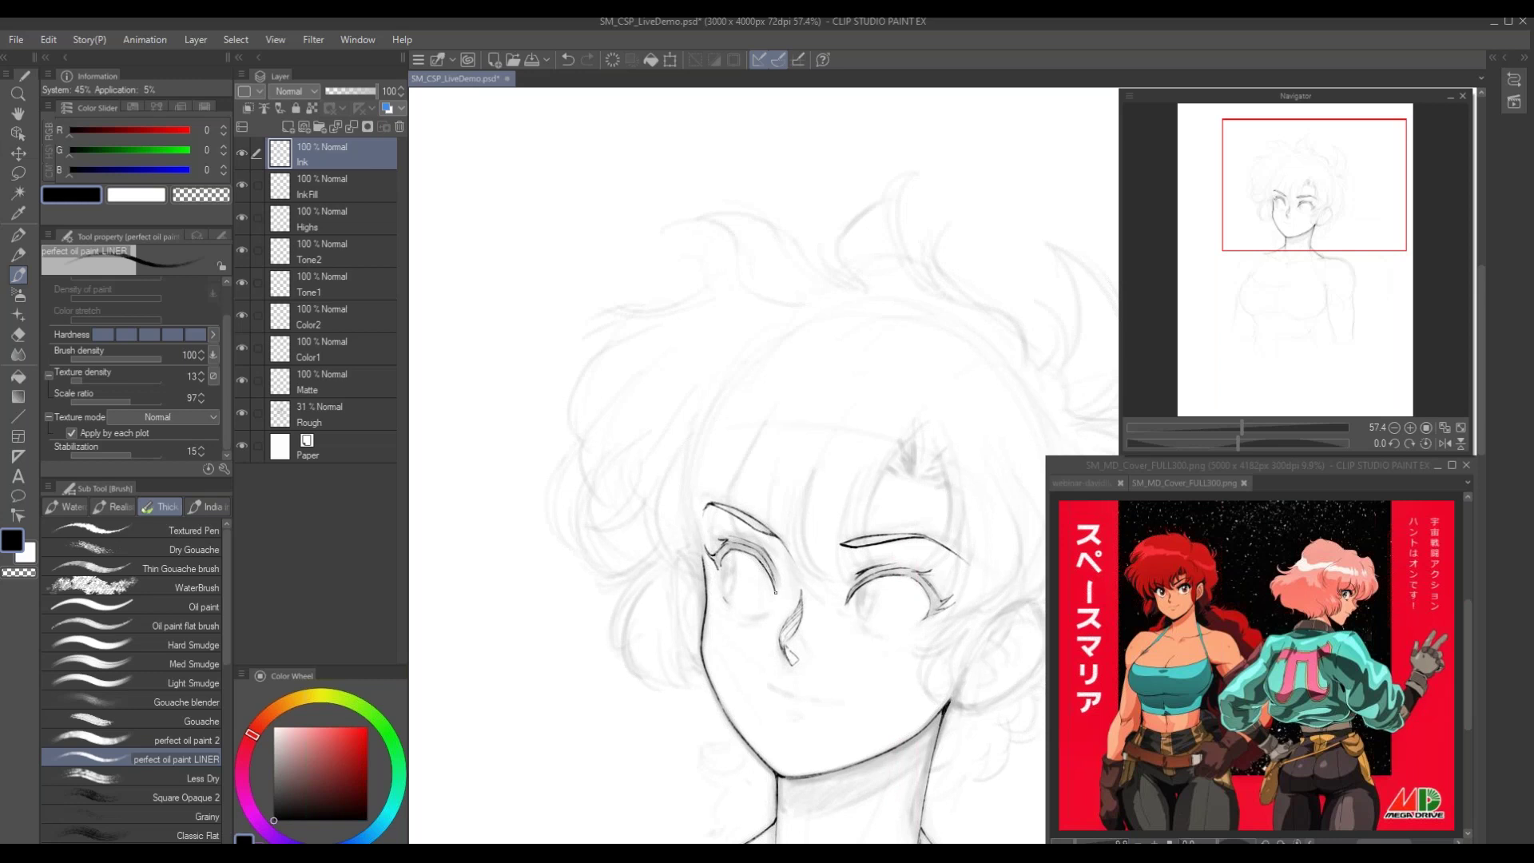
mouse_move(764, 550)
mouse_down()
mouse_move(776, 593)
mouse_move(848, 597)
mouse_up()
drag(722, 482, 703, 481)
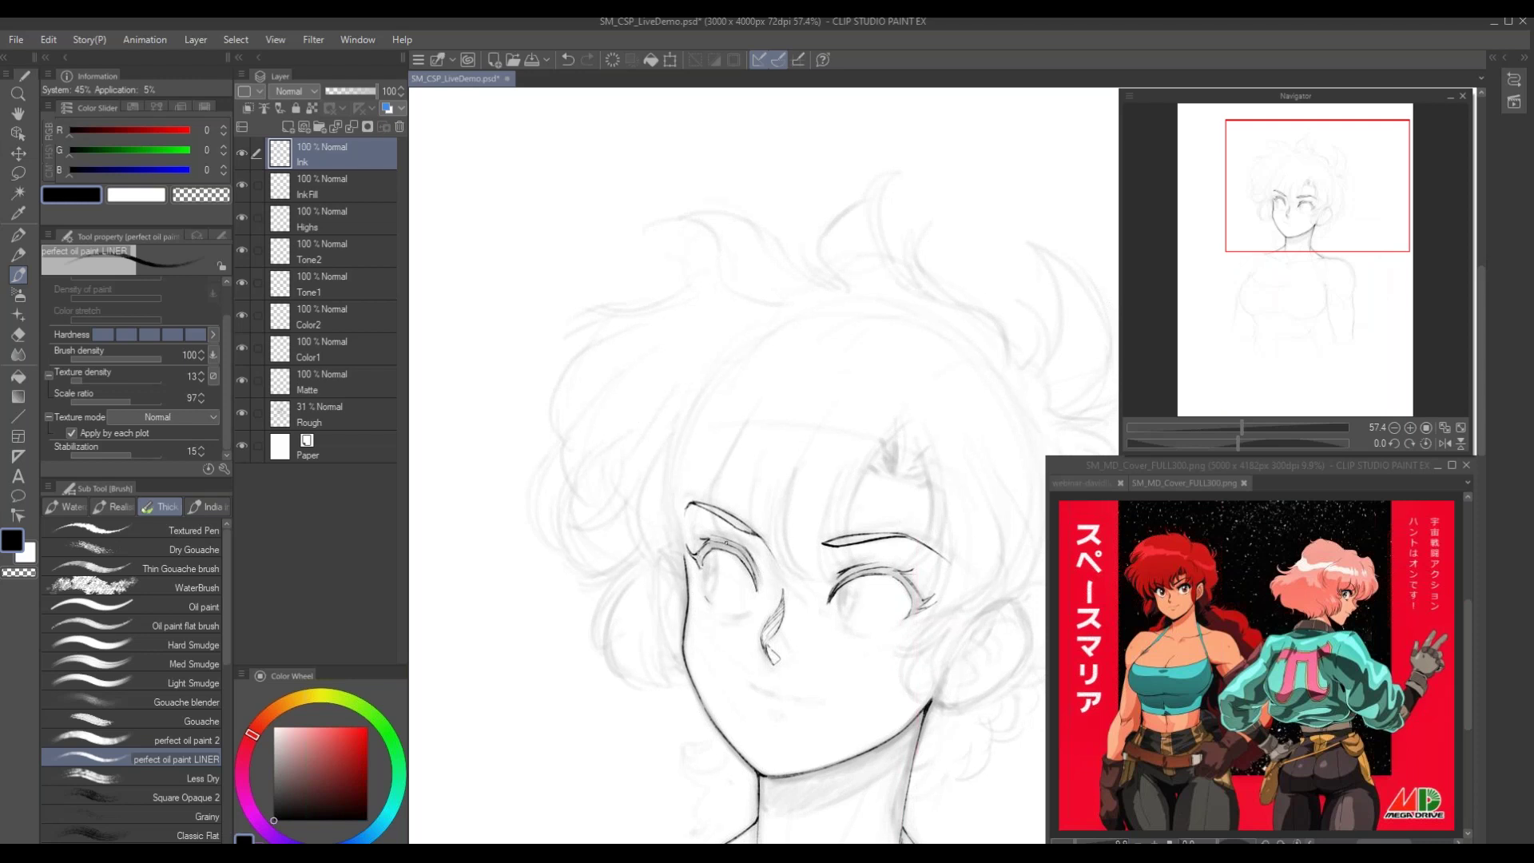
Ink the iris curves and the lower lid lines of both eyes
drag(703, 555, 713, 581)
mouse_move(835, 605)
mouse_down()
mouse_move(839, 589)
mouse_move(844, 618)
mouse_up()
drag(840, 594, 843, 601)
drag(735, 623, 619, 593)
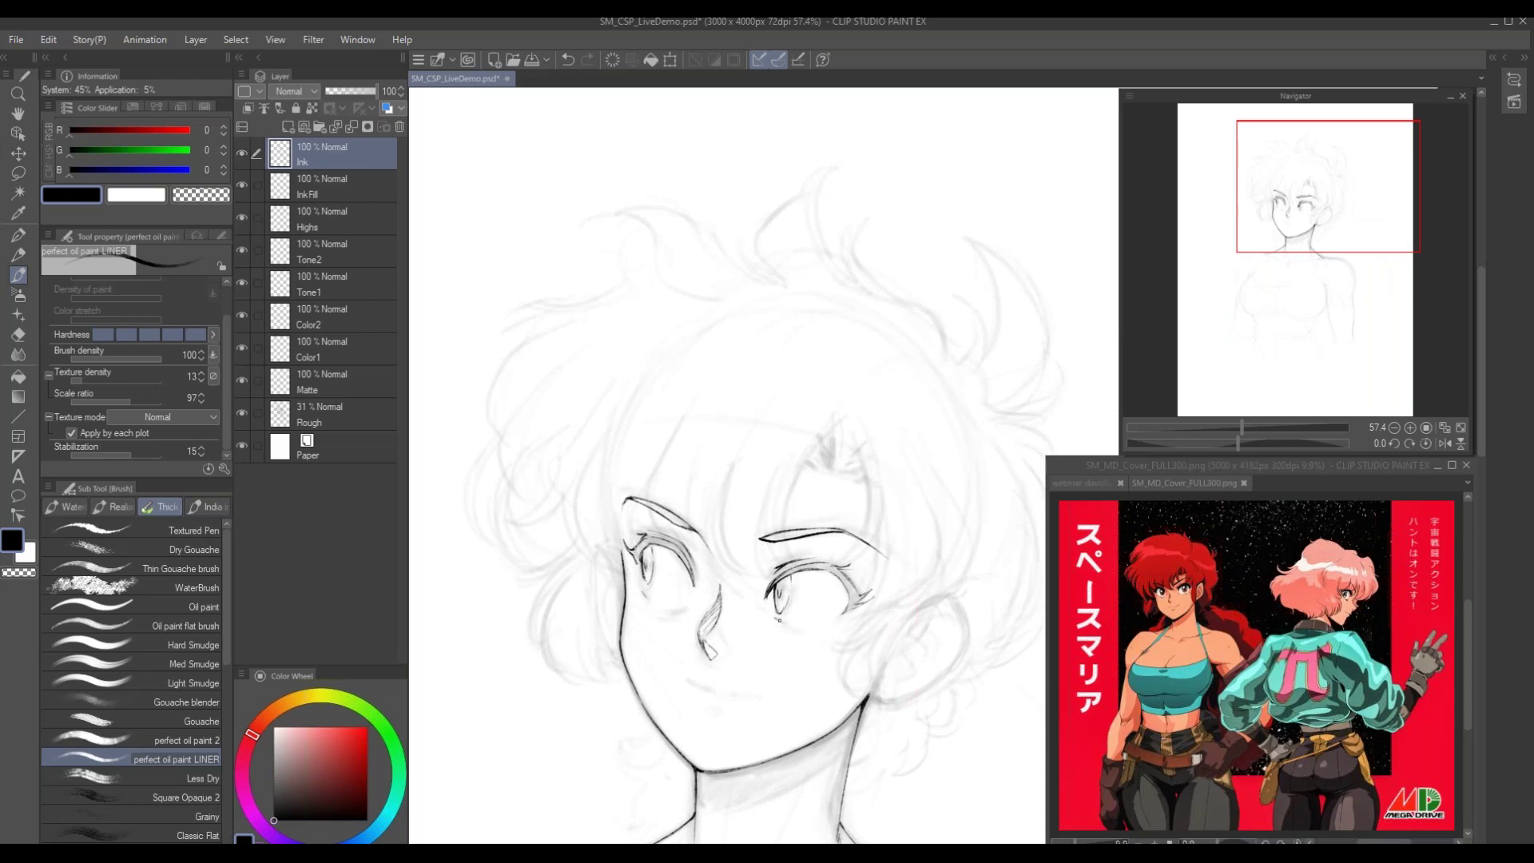
drag(774, 618, 816, 626)
drag(773, 456, 857, 454)
mouse_move(672, 567)
mouse_down()
mouse_move(646, 556)
mouse_move(652, 575)
mouse_move(681, 574)
mouse_up()
Ink the smiling mouth line and the small lower-lip mark beneath it
drag(852, 651, 815, 600)
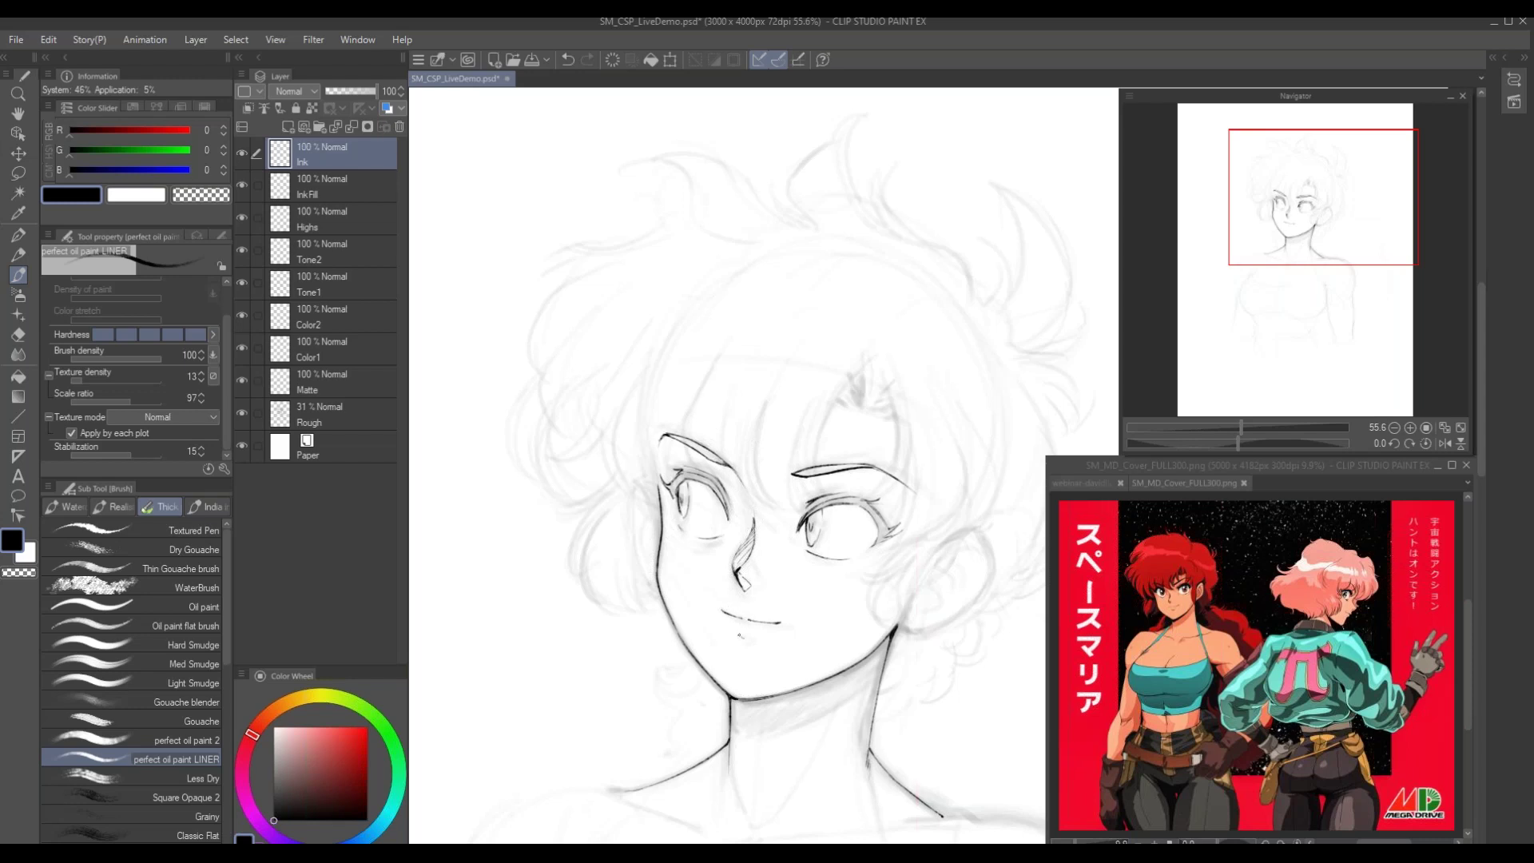
drag(739, 632, 754, 636)
drag(696, 569, 700, 629)
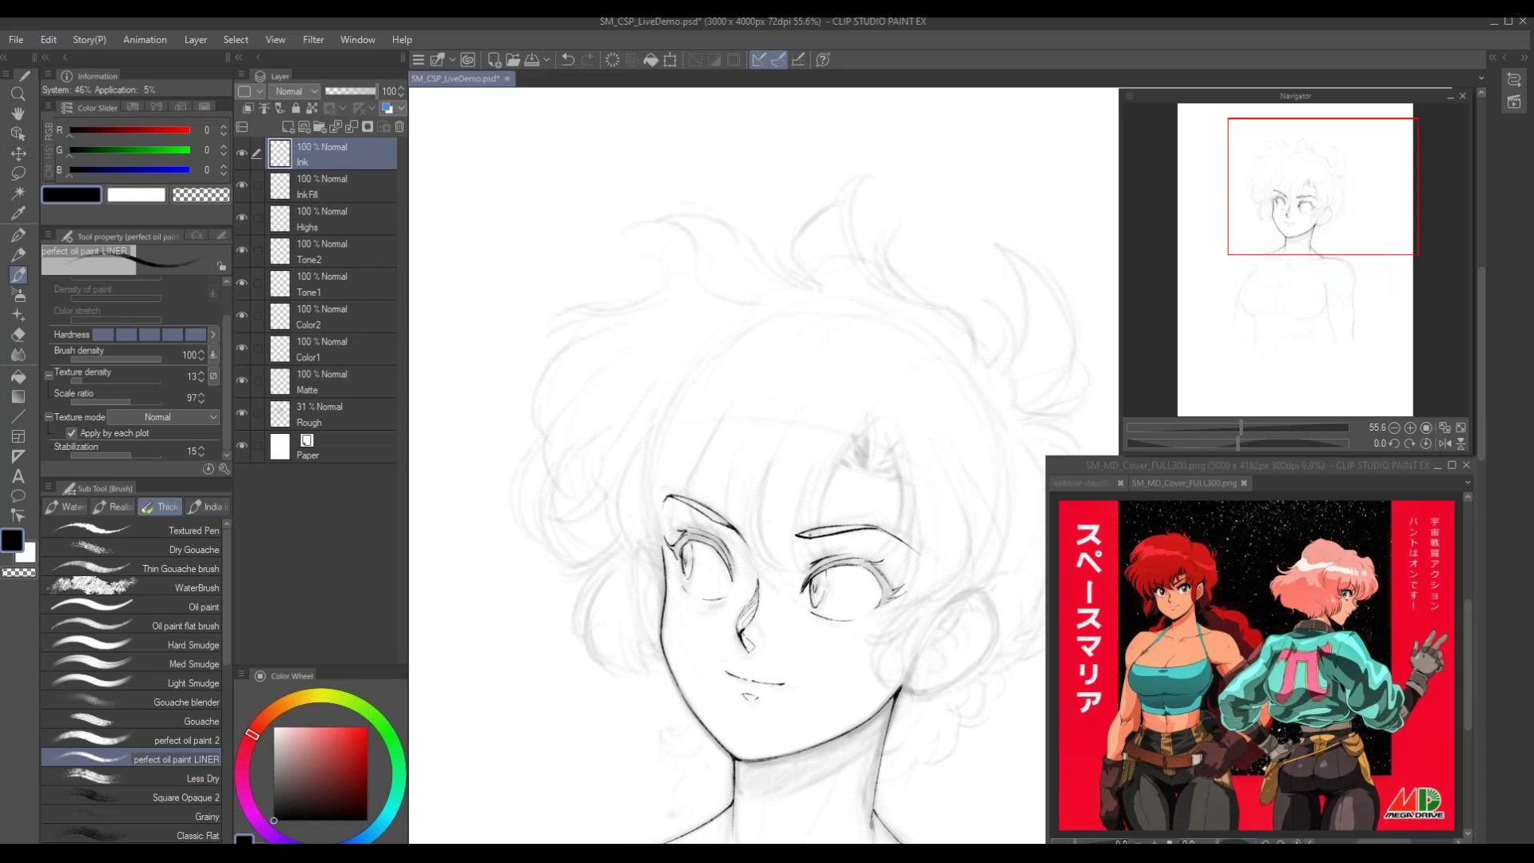
Refine the upper lids and lashes of both eyes with heavier ink strokes
scroll(691, 451, right, 5)
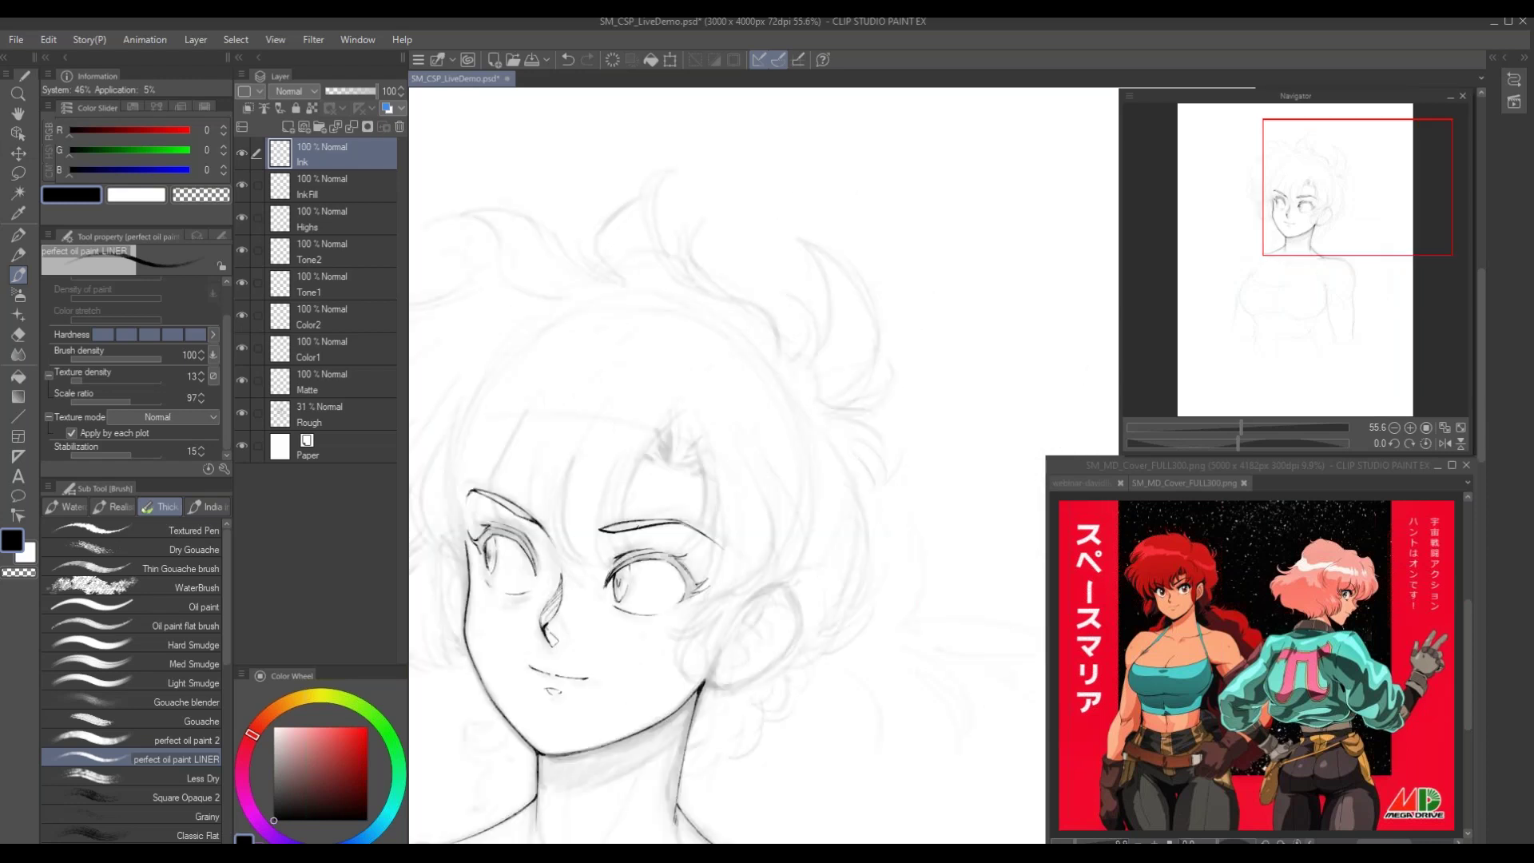
drag(540, 514, 770, 571)
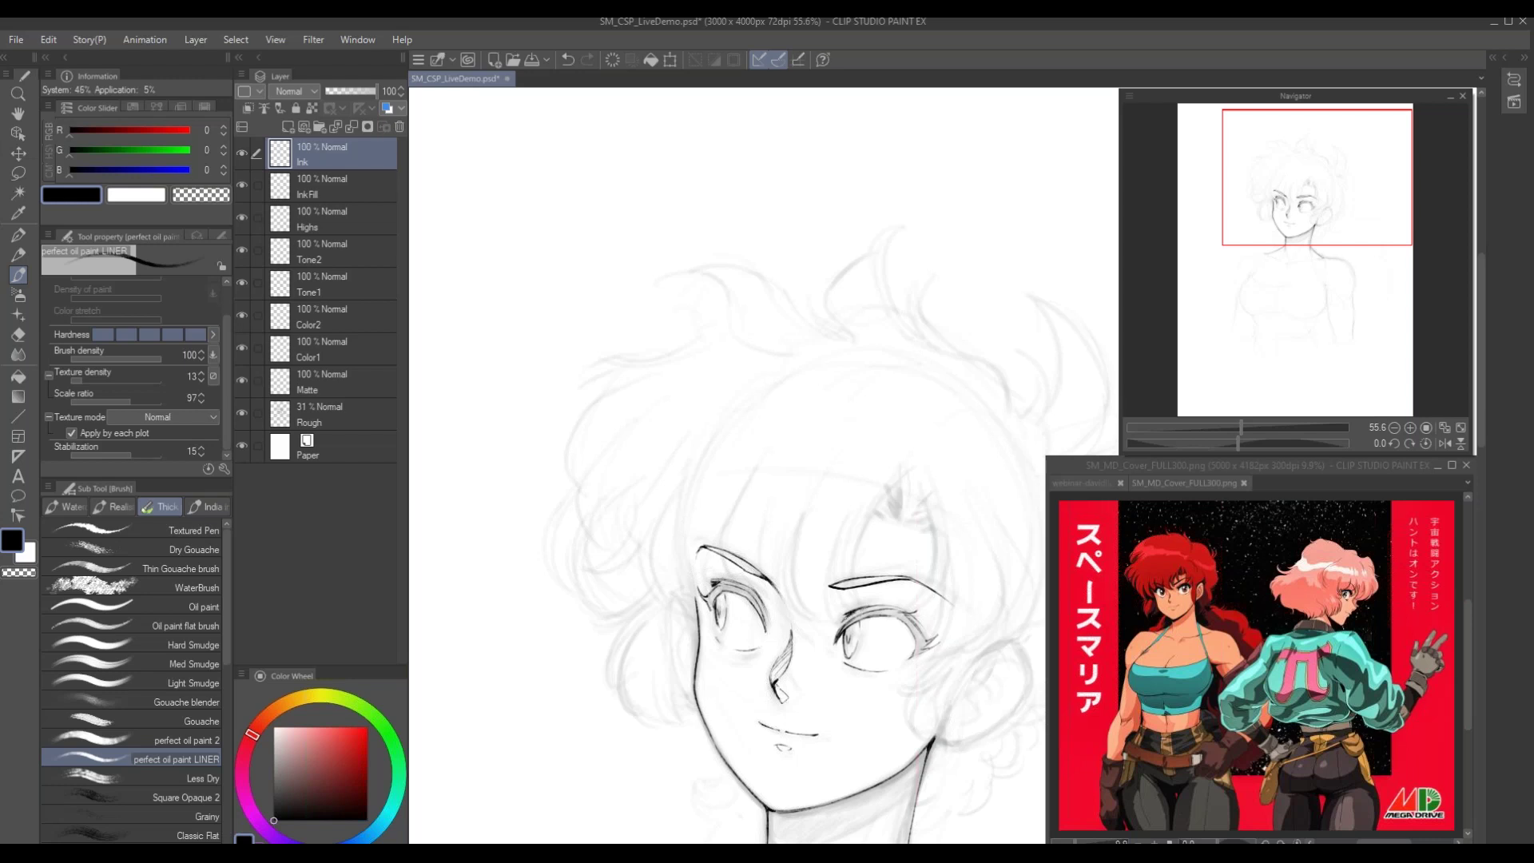
drag(639, 537, 651, 468)
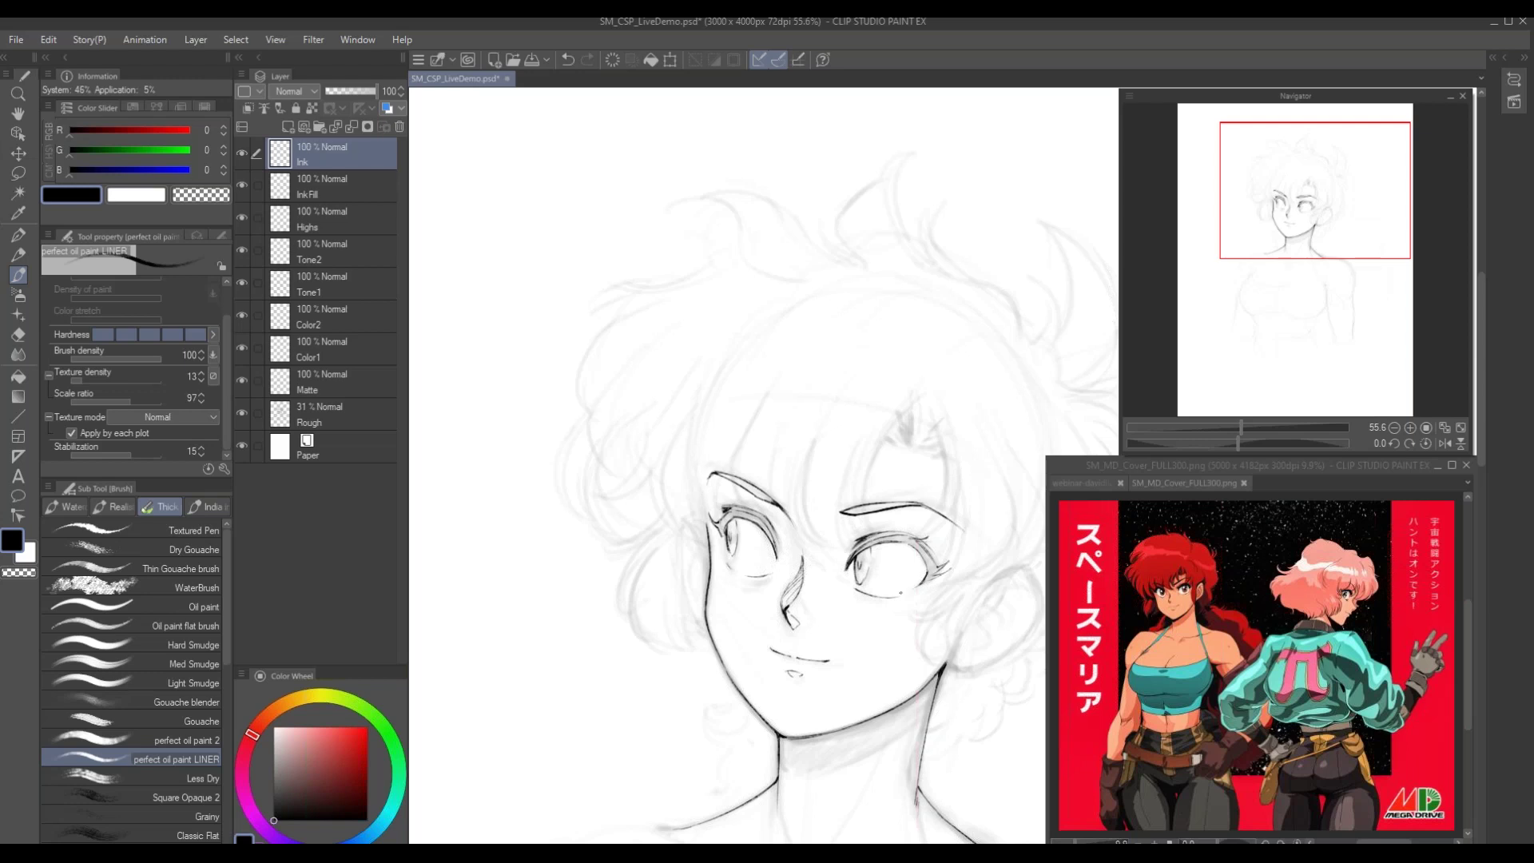
drag(623, 444, 632, 466)
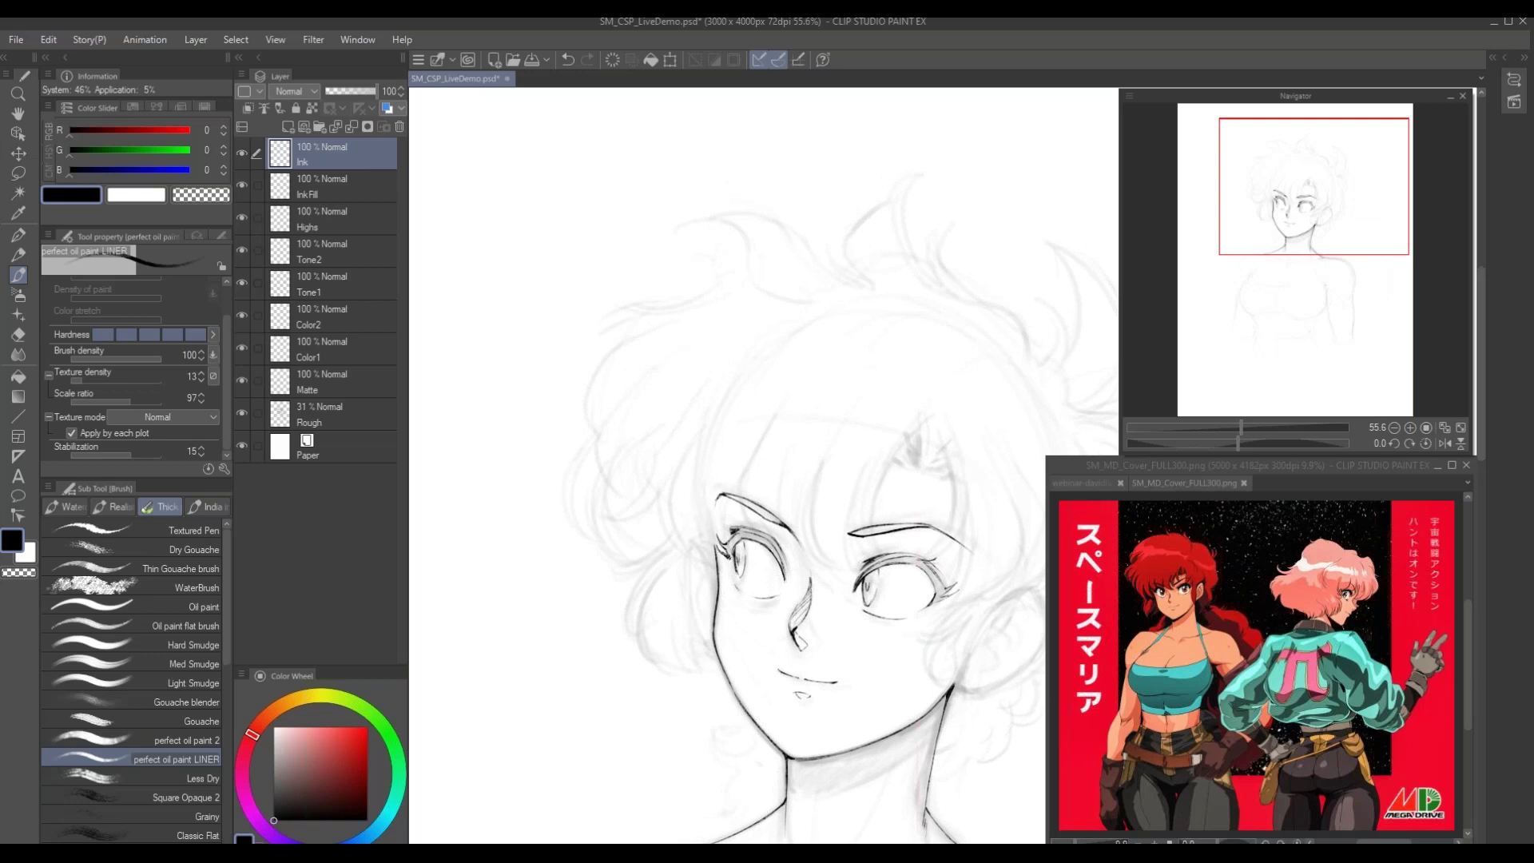
Lasso the far eyebrow, transform it to 97% width with a 2.6° rotation, and deselect it
mouse_move(671, 443)
mouse_down()
mouse_move(678, 482)
mouse_move(736, 562)
mouse_move(793, 578)
mouse_move(751, 521)
mouse_move(735, 521)
mouse_move(731, 567)
mouse_up()
key(m)
key(ctrl+t)
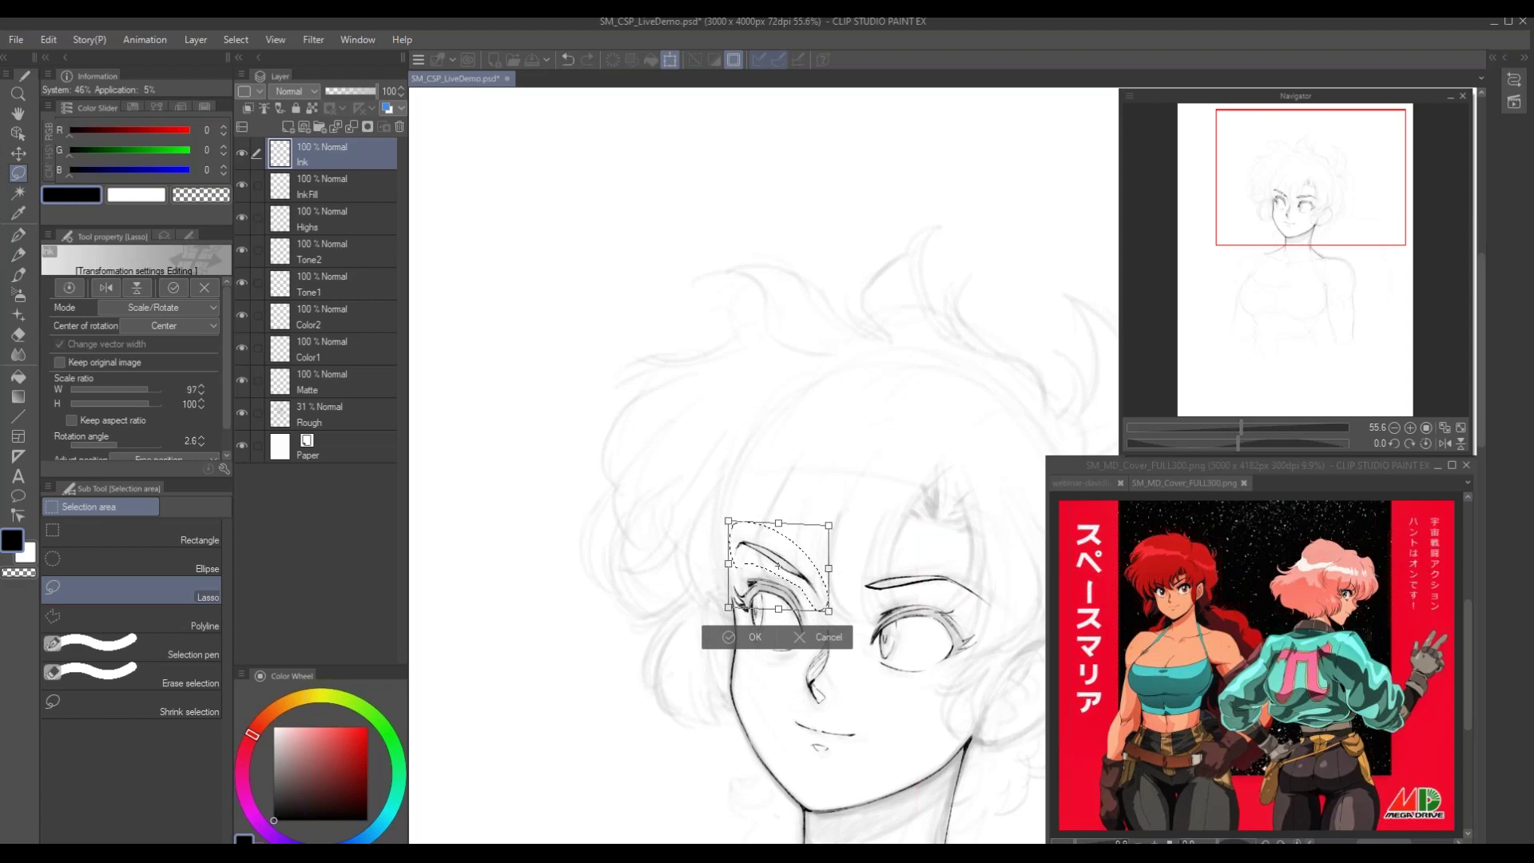
key(Return)
key(ctrl+d)
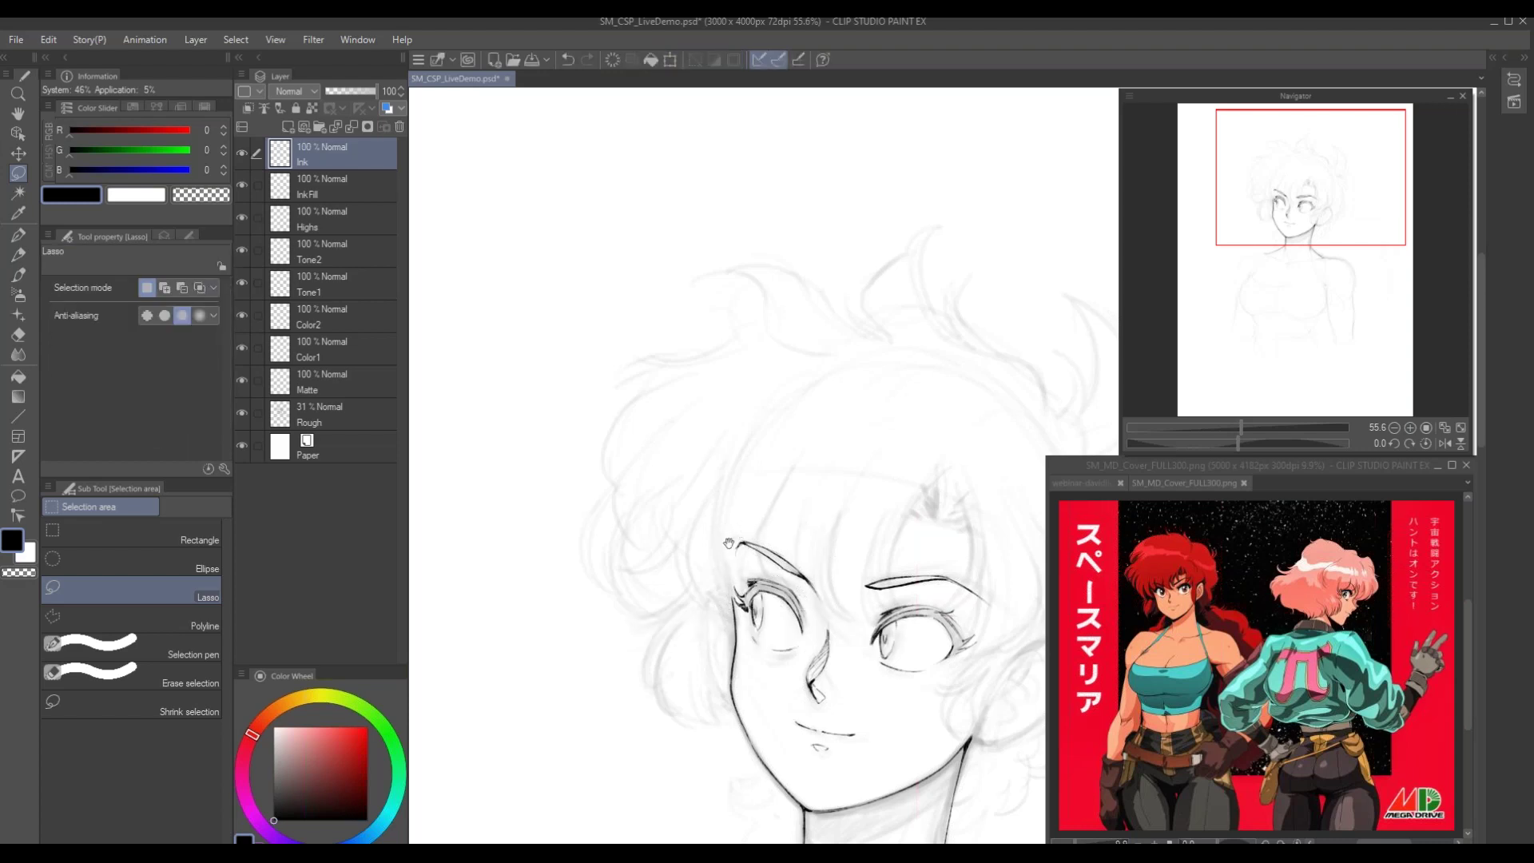
drag(729, 543, 598, 540)
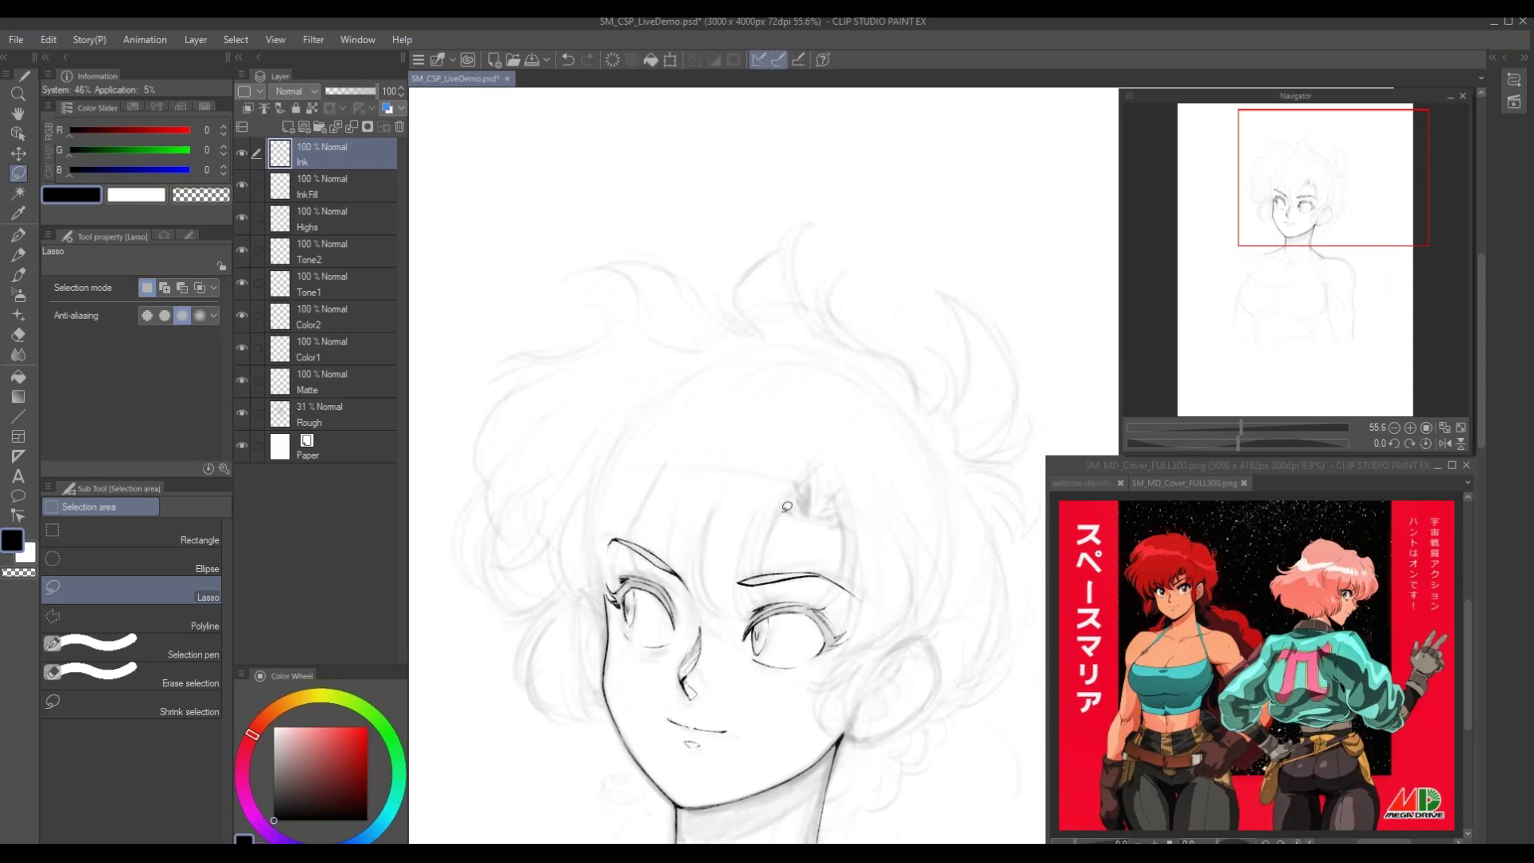
Return to the liner brush and ink the spiky hair roots at the forehead parting and the strands falling past the near eye
key(b)
mouse_move(784, 513)
mouse_down()
mouse_move(839, 521)
mouse_move(840, 559)
mouse_move(809, 609)
mouse_up()
drag(854, 533, 845, 593)
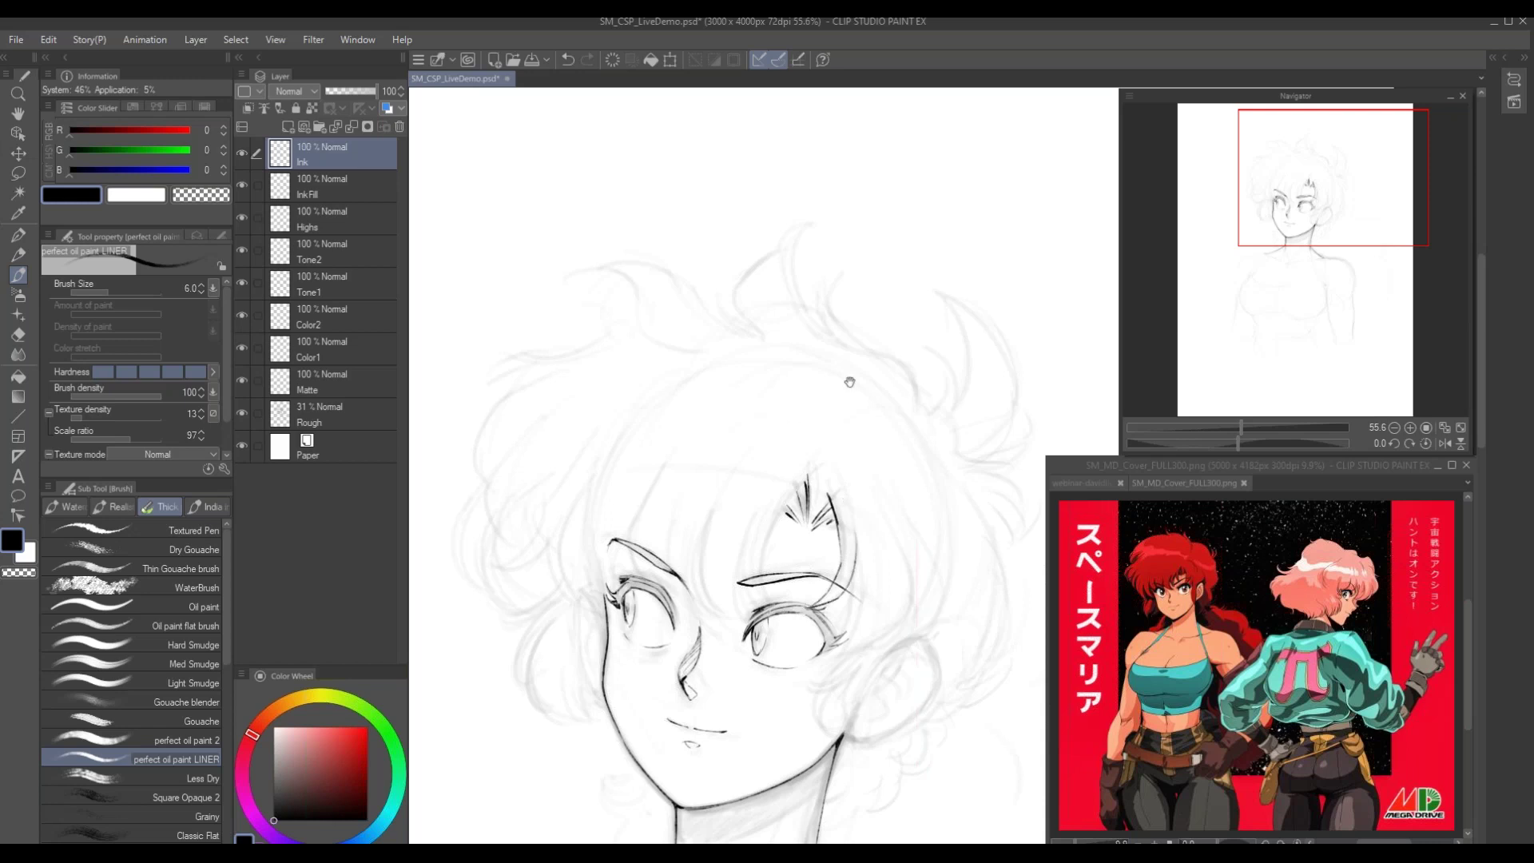
drag(849, 380, 875, 328)
mouse_move(876, 533)
mouse_down()
mouse_move(867, 582)
mouse_move(835, 616)
mouse_move(878, 578)
mouse_move(855, 612)
mouse_up()
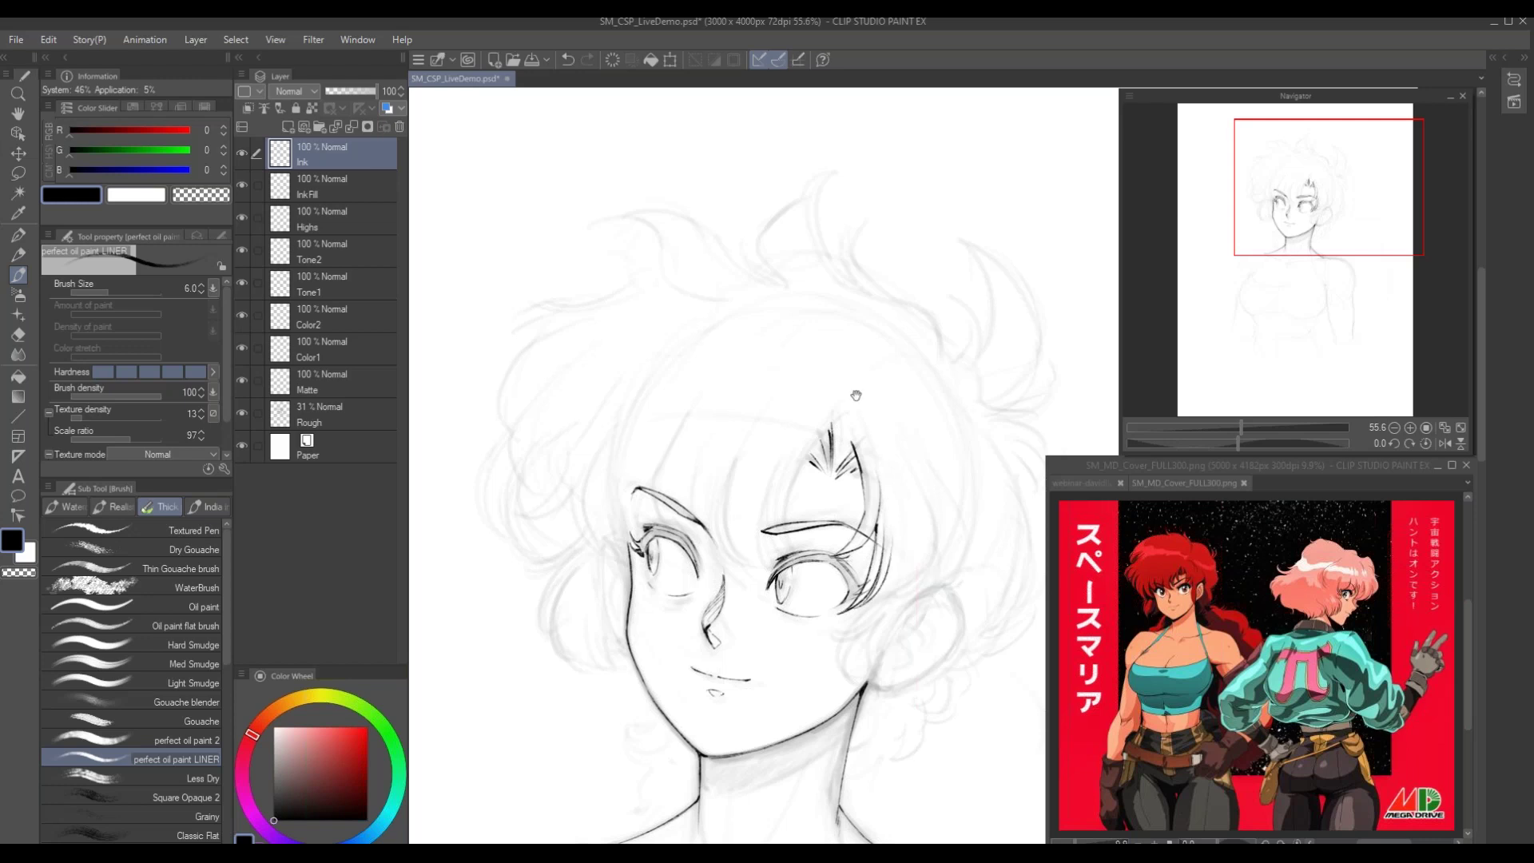
drag(856, 396, 875, 355)
drag(915, 413, 903, 440)
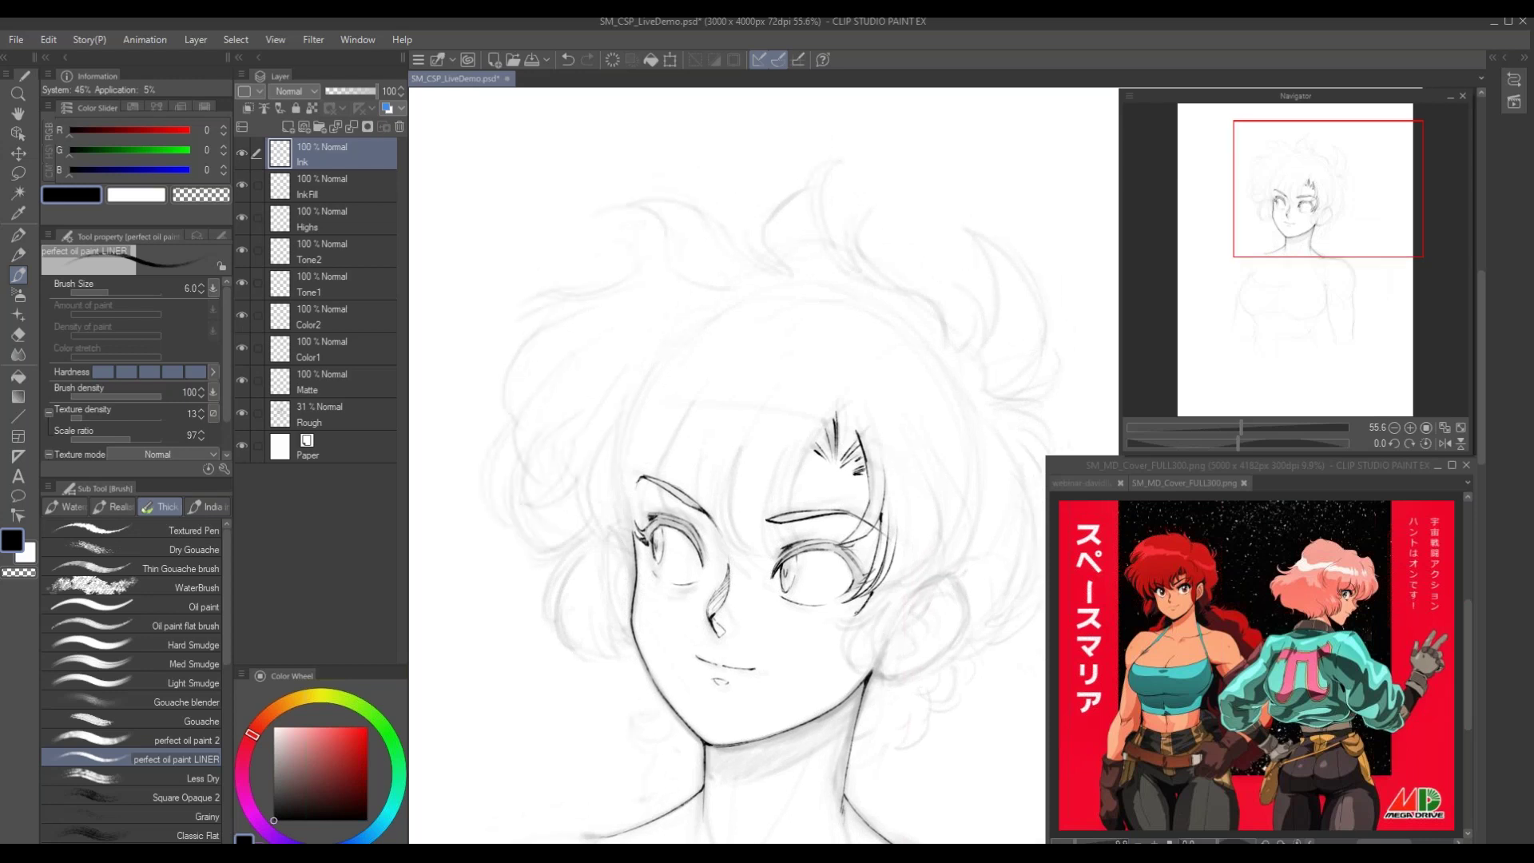
Ink the outer edge of the side bangs sweeping from the temple towards the near eye's outer corner
mouse_move(836, 610)
mouse_down()
mouse_move(859, 617)
mouse_move(935, 569)
mouse_up()
mouse_move(943, 511)
mouse_down()
mouse_move(937, 569)
mouse_move(921, 472)
mouse_up()
drag(787, 334, 751, 335)
mouse_move(868, 600)
mouse_down()
mouse_move(921, 574)
mouse_move(936, 502)
mouse_move(904, 454)
mouse_up()
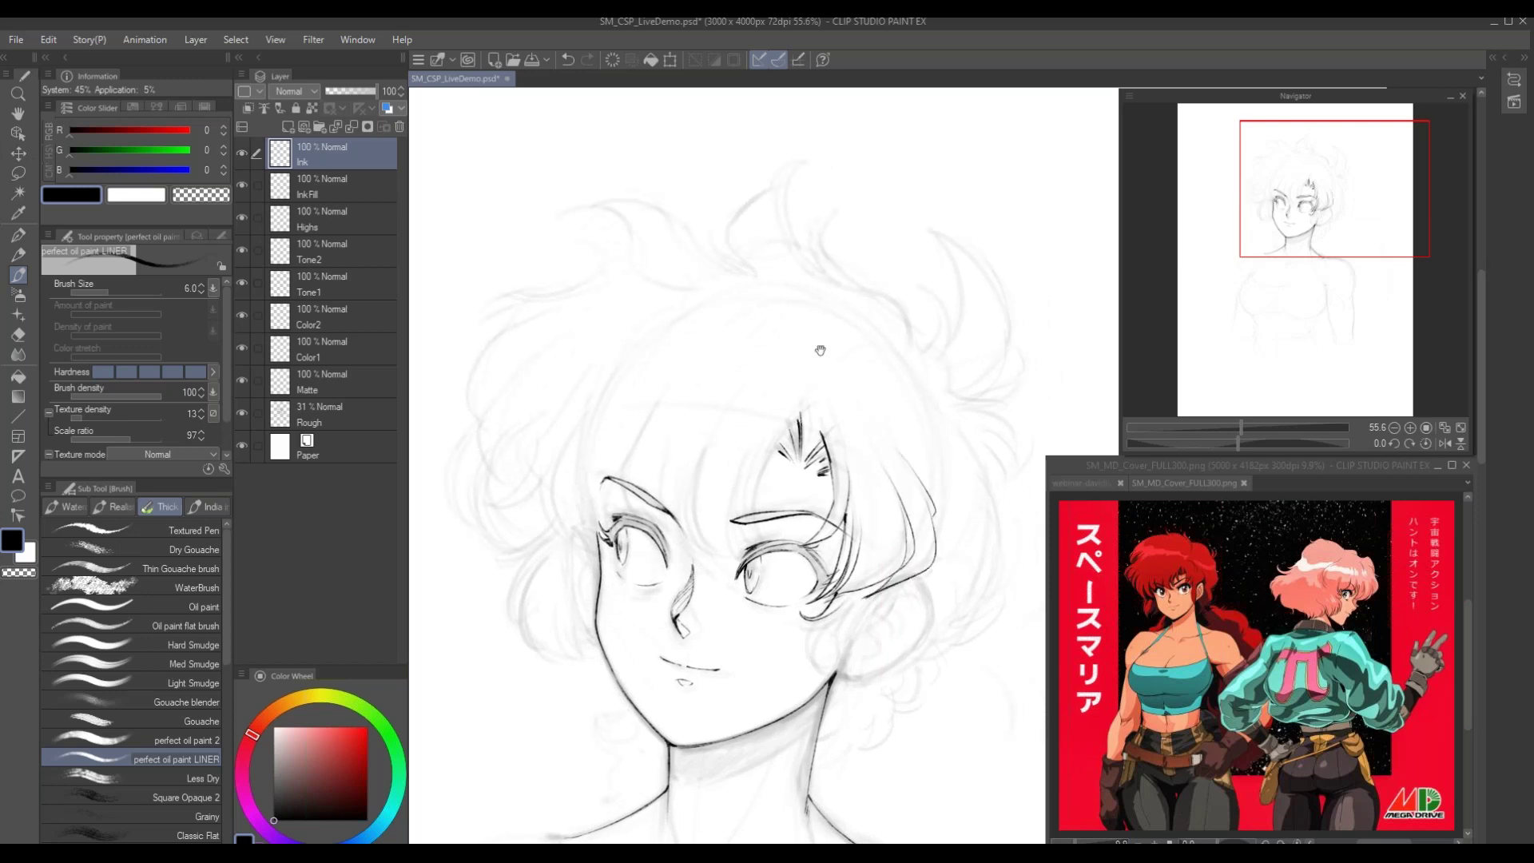
Ink the tapered sidelock strands hanging in front of the near ear down to the jaw
drag(819, 349, 831, 283)
mouse_move(816, 562)
mouse_down()
mouse_move(836, 554)
mouse_move(831, 604)
mouse_up()
mouse_move(857, 544)
mouse_down()
mouse_move(830, 601)
mouse_move(831, 586)
mouse_move(849, 612)
mouse_up()
drag(873, 544, 862, 603)
drag(883, 528, 862, 577)
drag(552, 509, 437, 498)
drag(724, 569, 742, 617)
drag(658, 395, 724, 377)
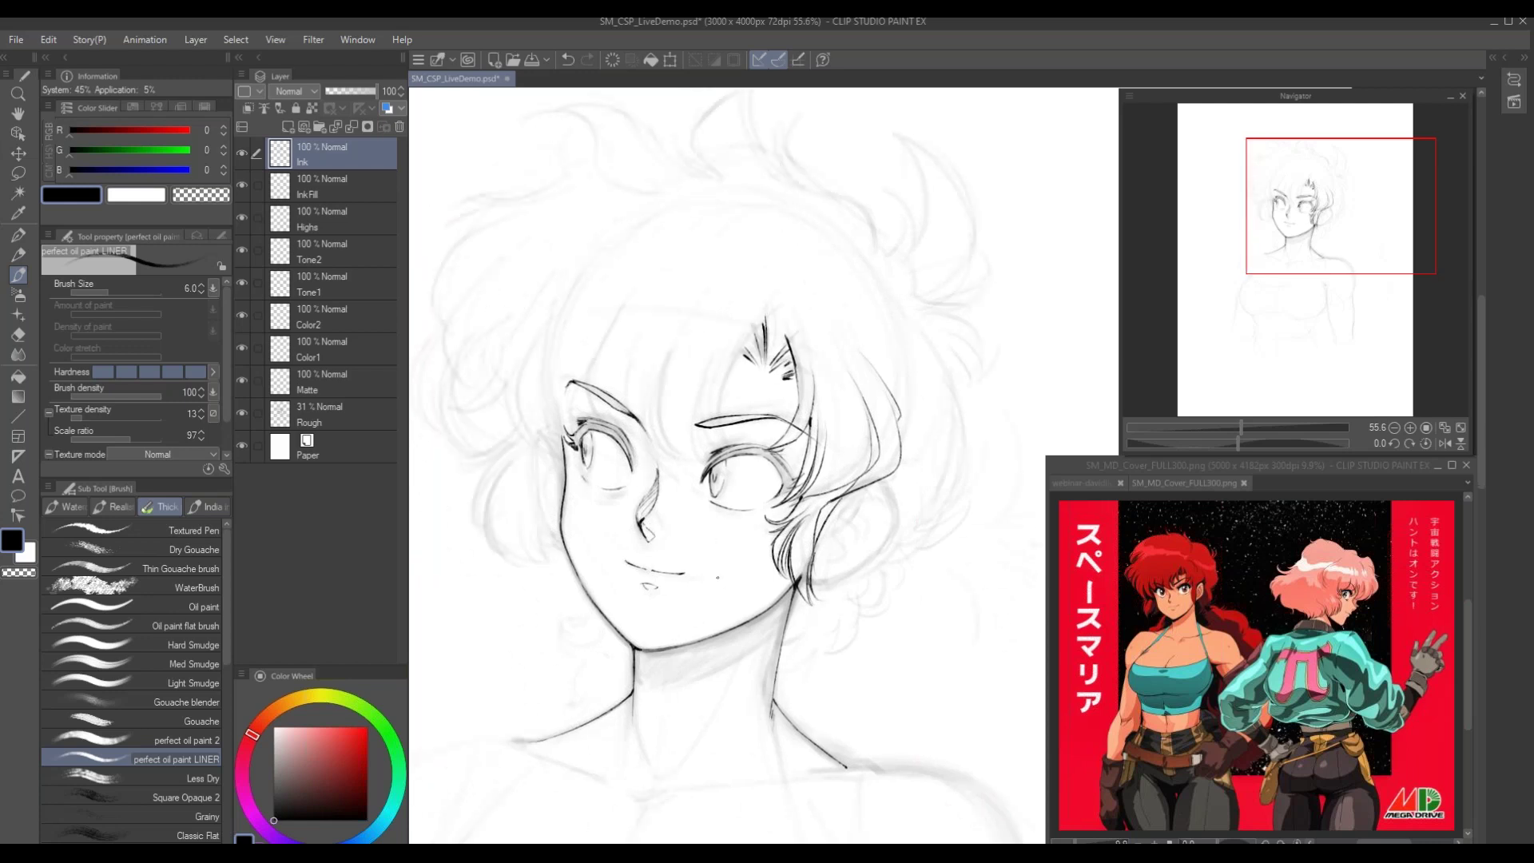
drag(583, 484, 708, 551)
drag(609, 499, 541, 482)
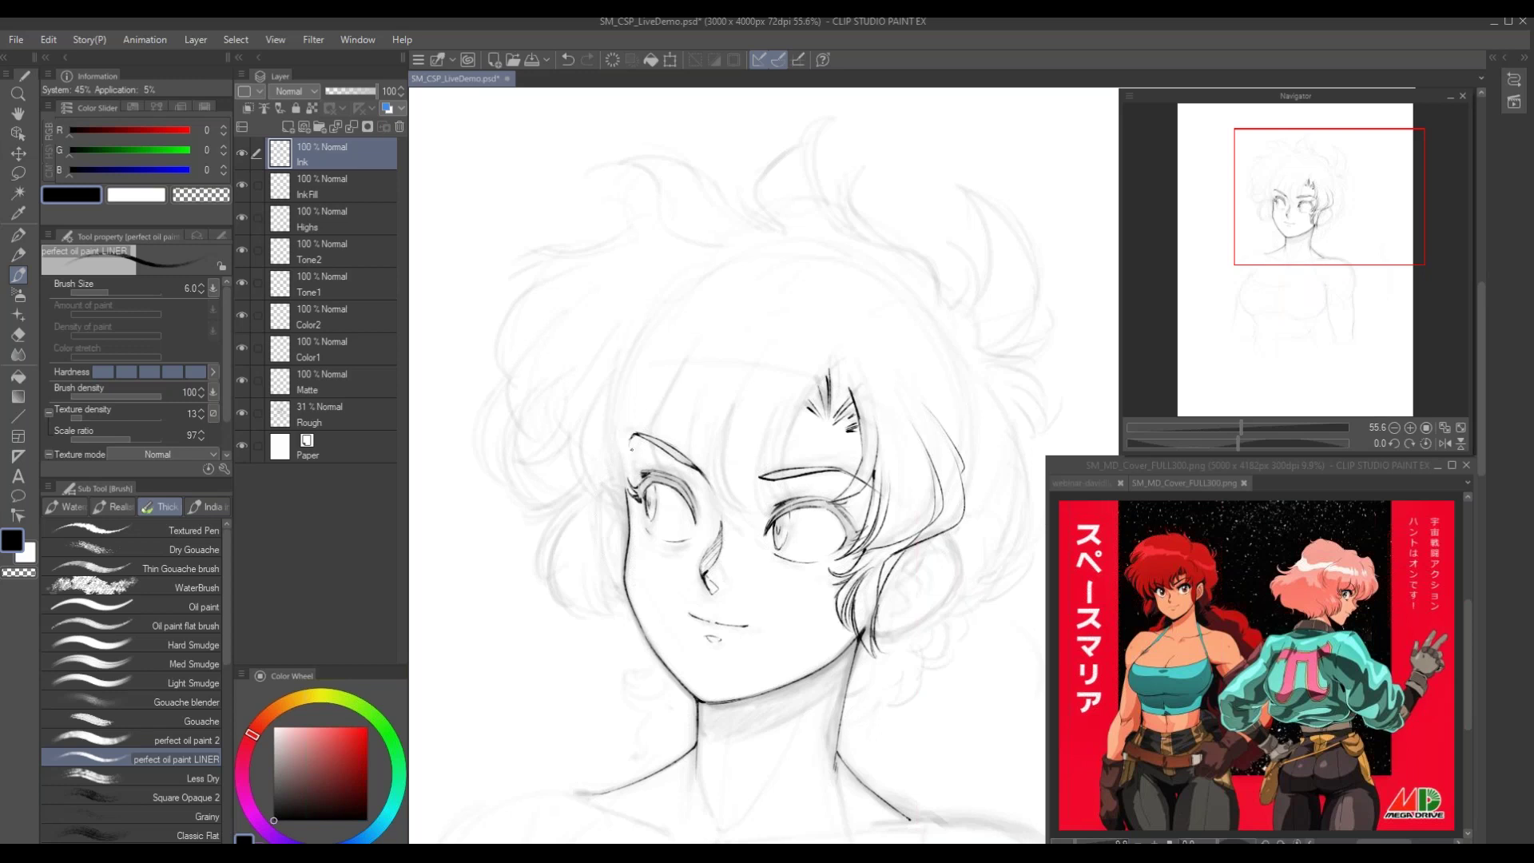
mouse_move(882, 340)
mouse_down()
mouse_move(680, 274)
mouse_move(541, 364)
mouse_move(599, 504)
mouse_up()
mouse_move(601, 510)
mouse_down()
mouse_move(551, 598)
mouse_move(560, 612)
mouse_up()
mouse_move(586, 565)
mouse_down()
mouse_move(577, 595)
mouse_move(614, 630)
mouse_up()
drag(620, 584, 613, 628)
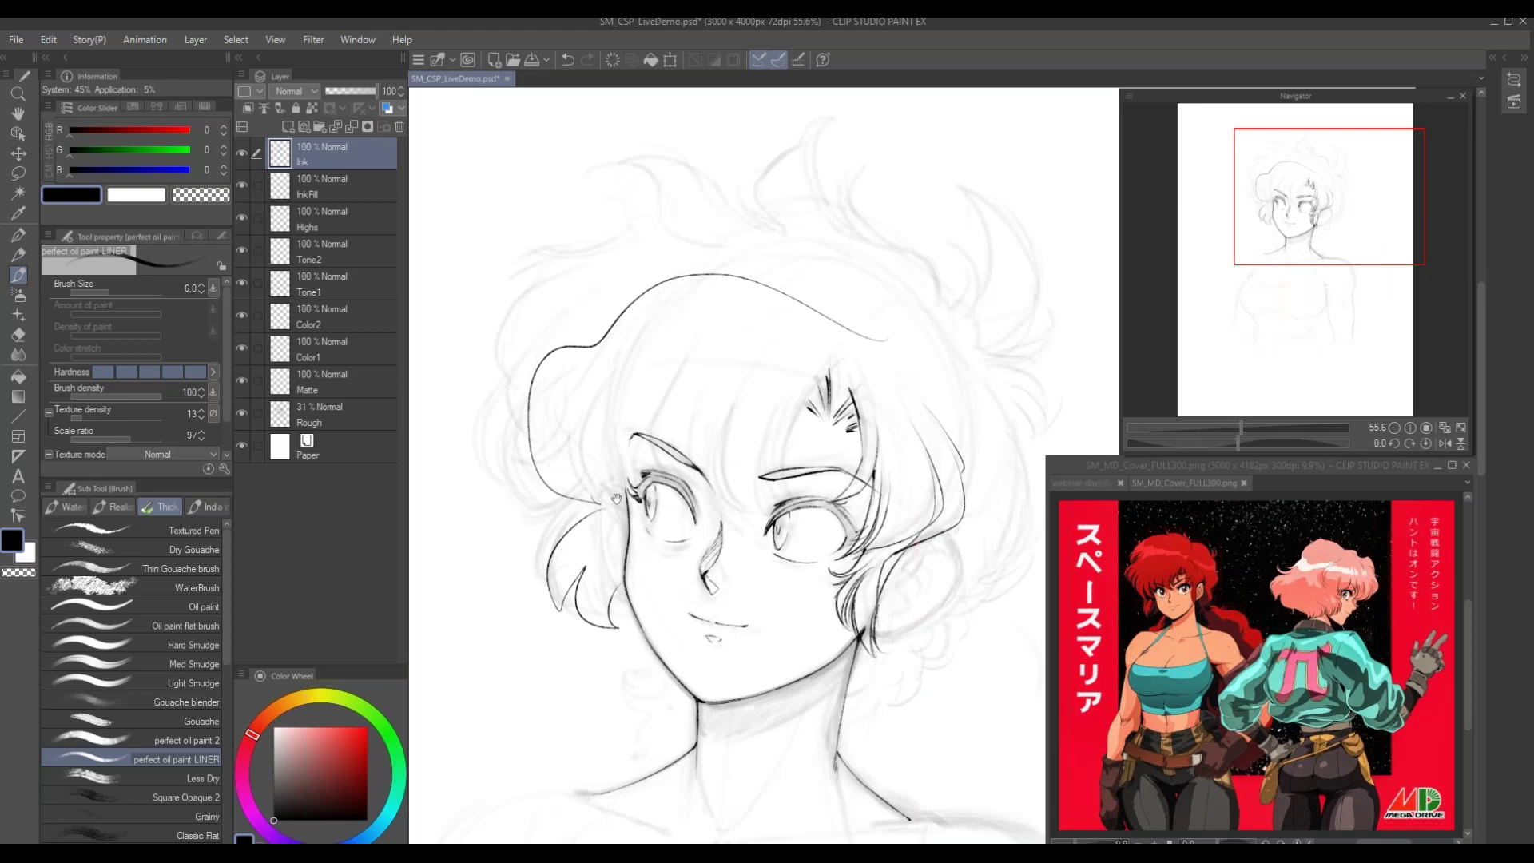
drag(617, 500, 585, 581)
mouse_move(697, 350)
mouse_down()
mouse_move(775, 328)
mouse_move(851, 334)
mouse_move(960, 435)
mouse_move(973, 553)
mouse_move(939, 605)
mouse_up()
drag(609, 557, 529, 430)
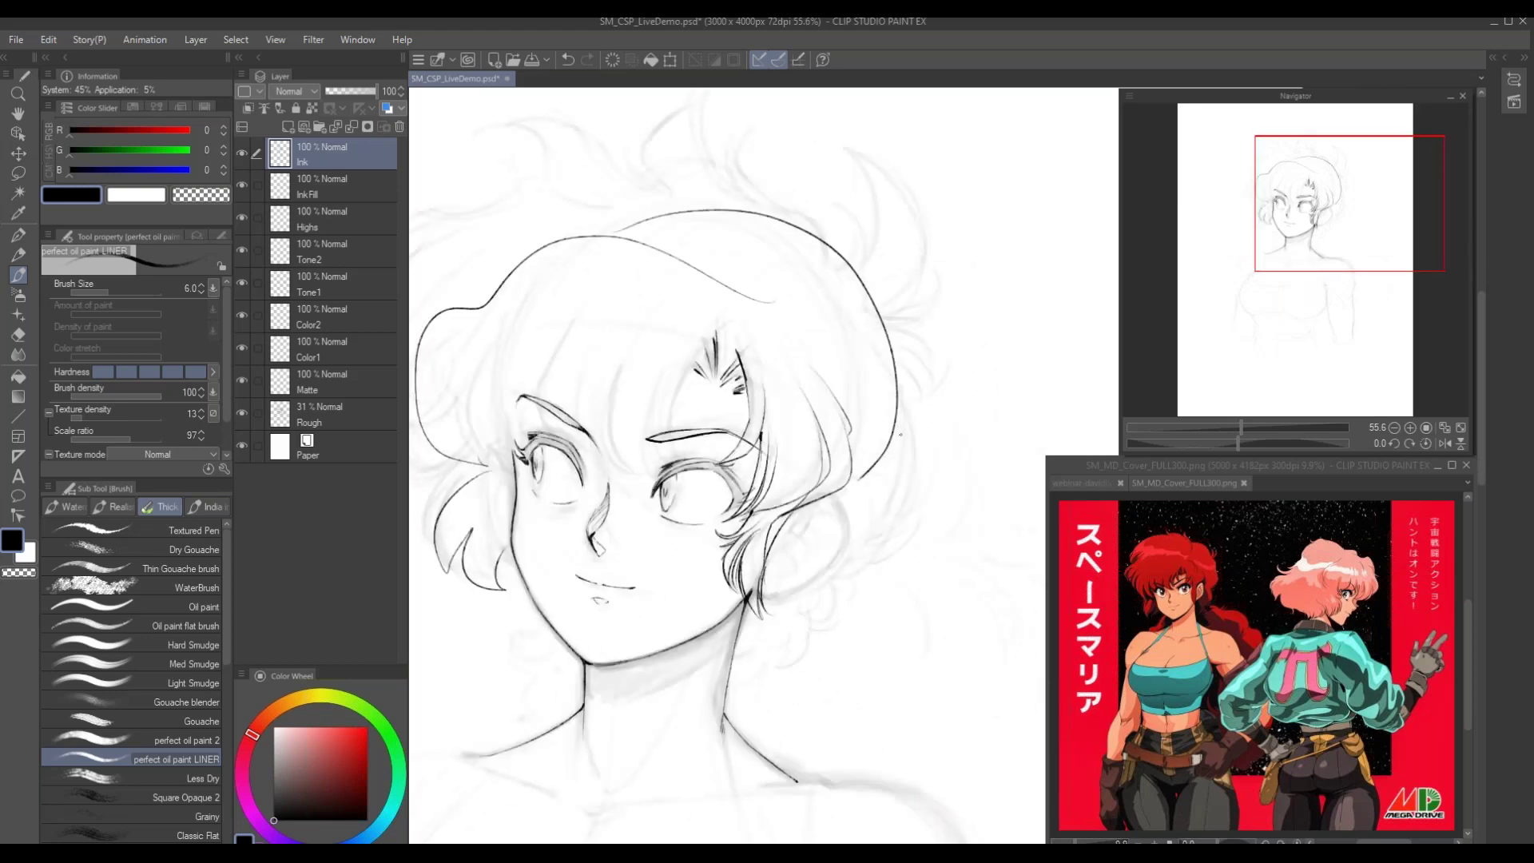
drag(872, 491, 892, 469)
mouse_move(884, 497)
mouse_down()
mouse_move(839, 600)
mouse_move(744, 646)
mouse_up()
drag(602, 507, 802, 690)
drag(881, 338, 695, 300)
mouse_move(652, 355)
mouse_down()
mouse_move(678, 279)
mouse_move(679, 318)
mouse_move(751, 344)
mouse_up()
drag(613, 303, 770, 281)
mouse_move(791, 357)
mouse_down()
mouse_move(711, 338)
mouse_move(728, 352)
mouse_move(600, 378)
mouse_move(571, 447)
mouse_move(562, 572)
mouse_move(669, 644)
mouse_move(615, 586)
mouse_up()
scroll(686, 641, down, 1)
key(ctrl+z)
key(ctrl+z)
key(ctrl+z)
key(ctrl+z)
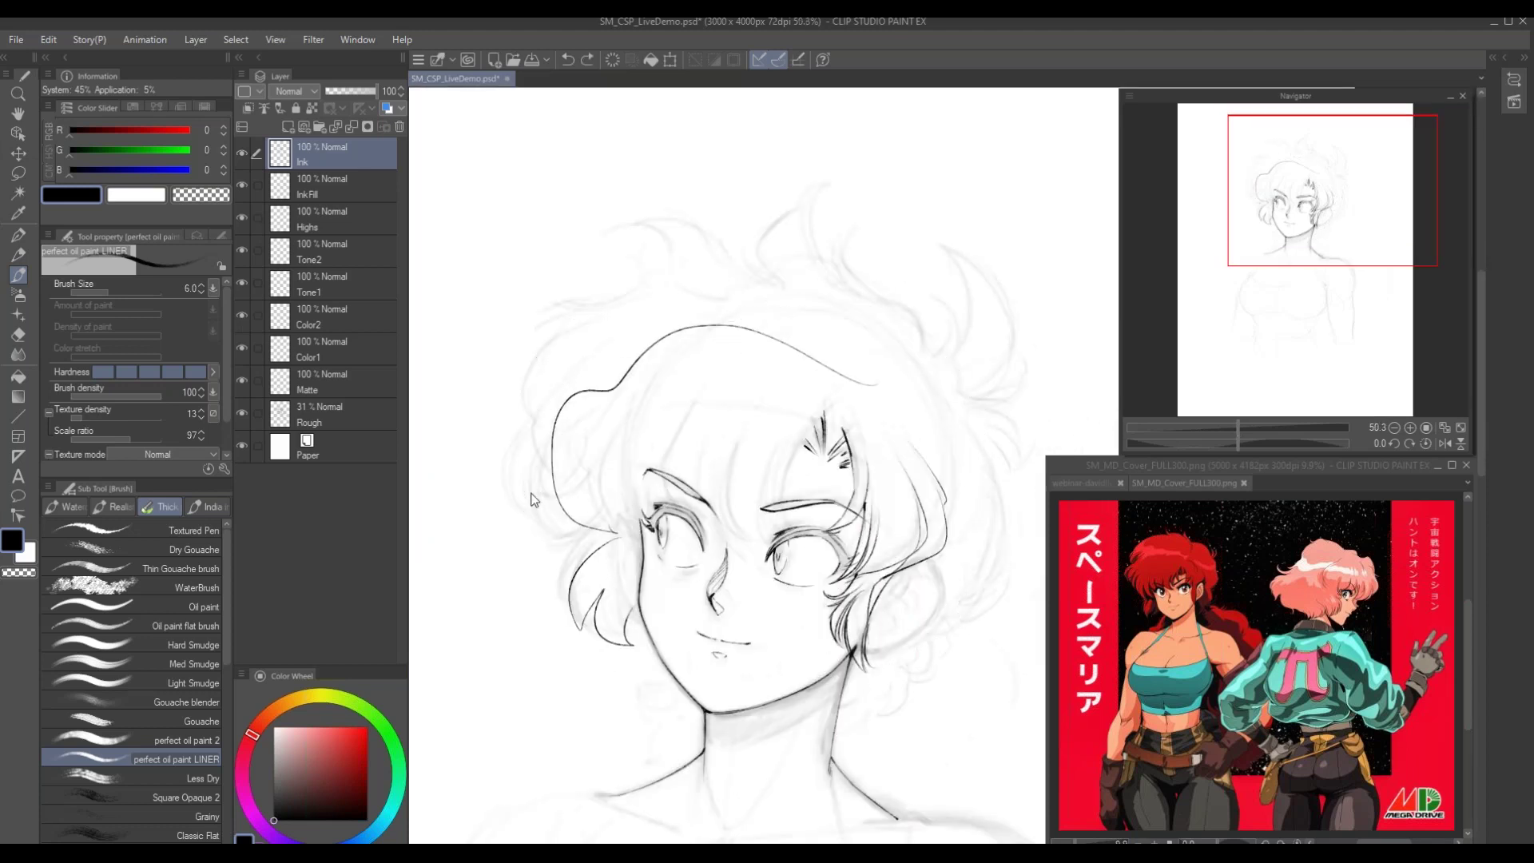
key(ctrl+z)
key(ctrl+z)
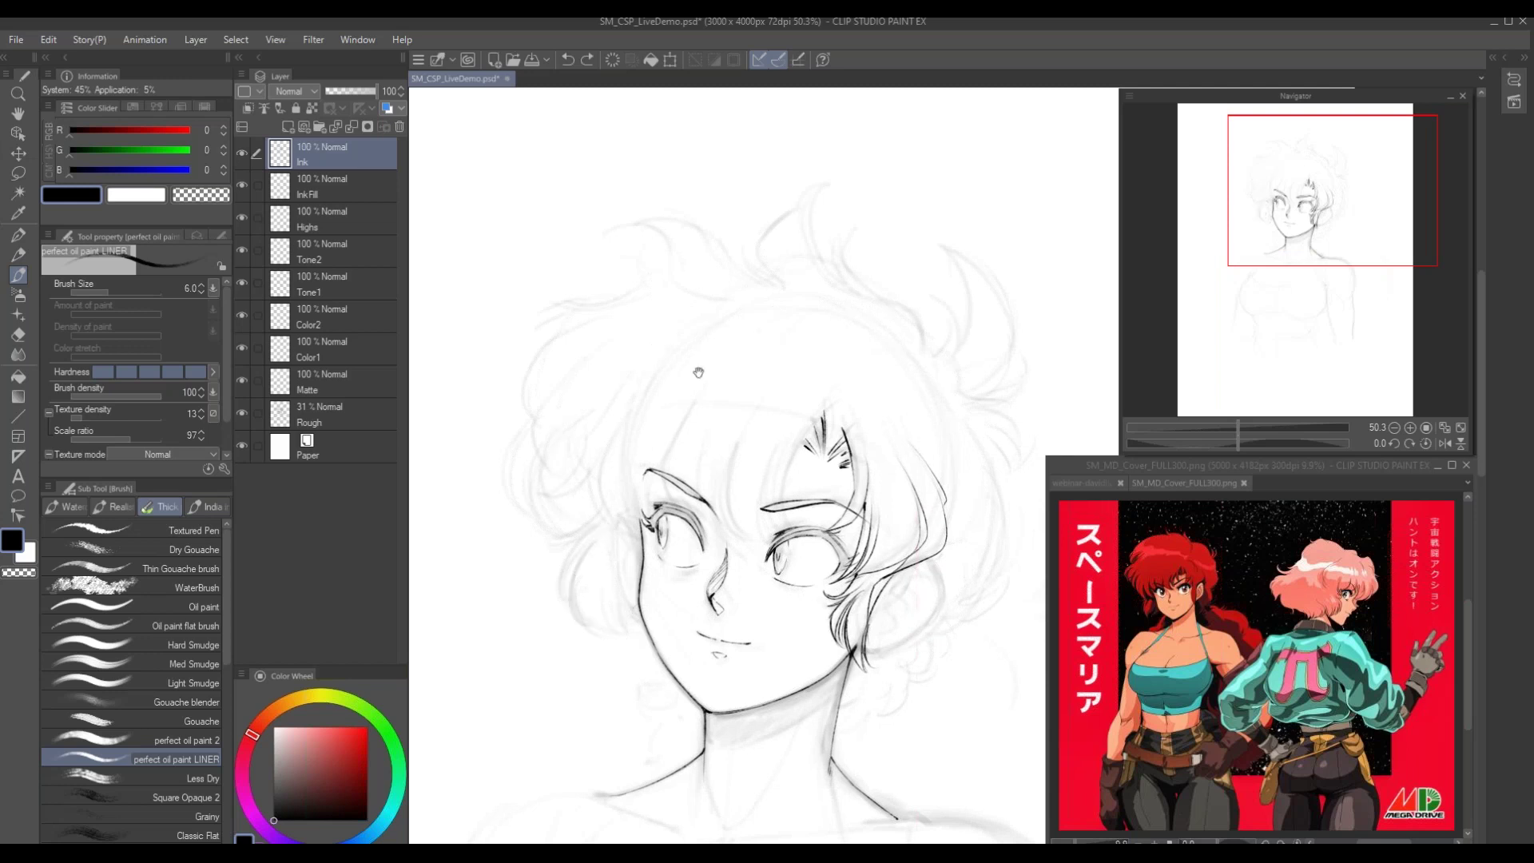
Ink the long bang strands curving from the forehead parting down across the near eyebrow to the eye's inner corner
drag(698, 374, 777, 435)
mouse_move(895, 430)
mouse_down()
mouse_move(846, 390)
mouse_move(842, 493)
mouse_up()
drag(789, 440, 752, 449)
mouse_move(804, 502)
mouse_down()
mouse_move(786, 548)
mouse_move(779, 513)
mouse_move(785, 583)
mouse_up()
drag(776, 526, 761, 599)
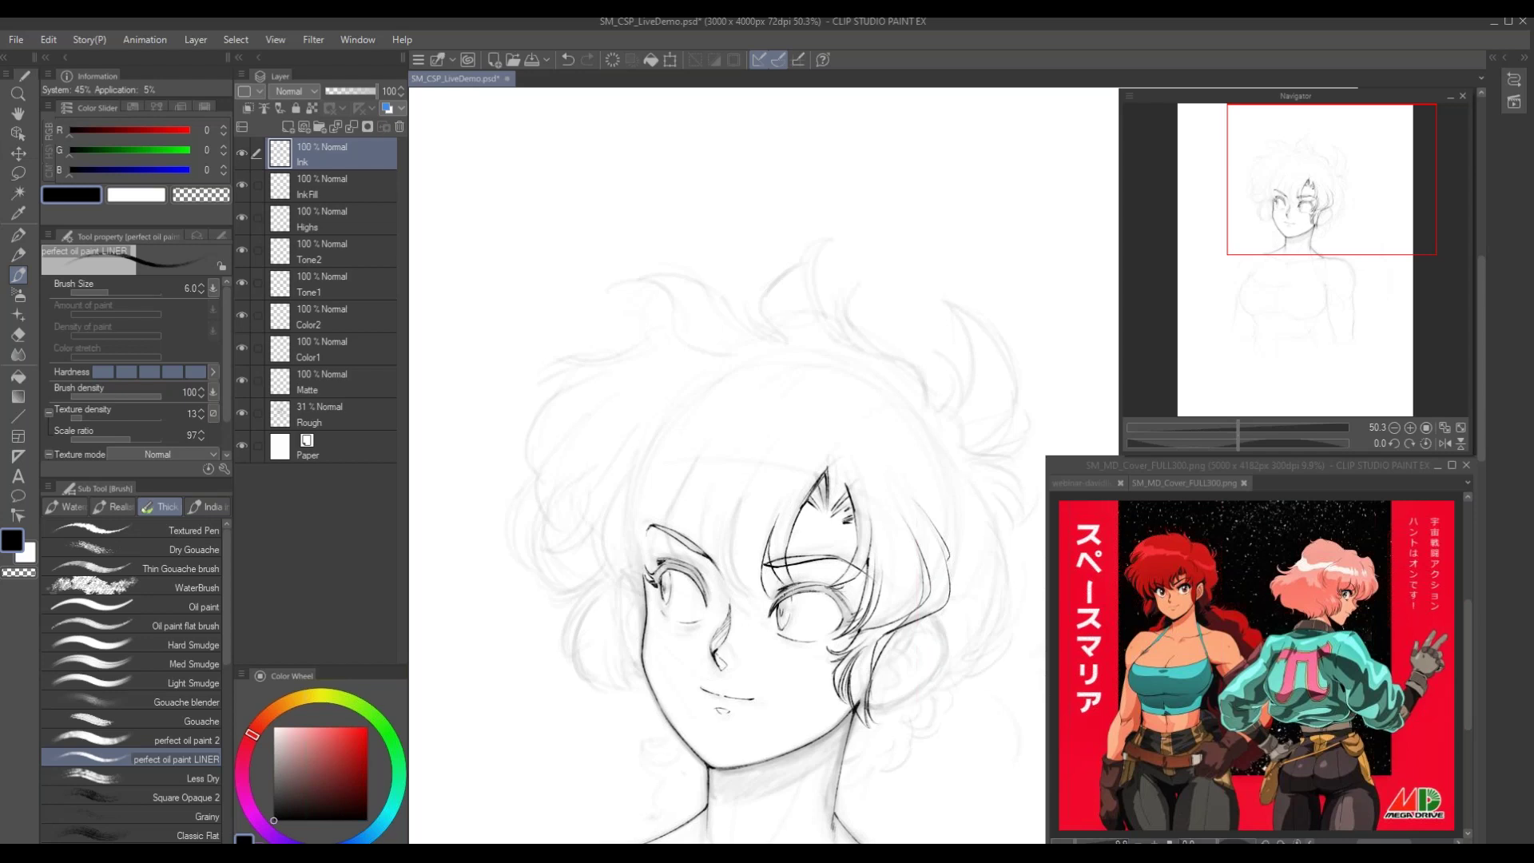
Ink the pointed bang strands falling over the forehead between the far eyebrow and the bridge of the nose
drag(726, 526, 732, 586)
drag(664, 398, 697, 335)
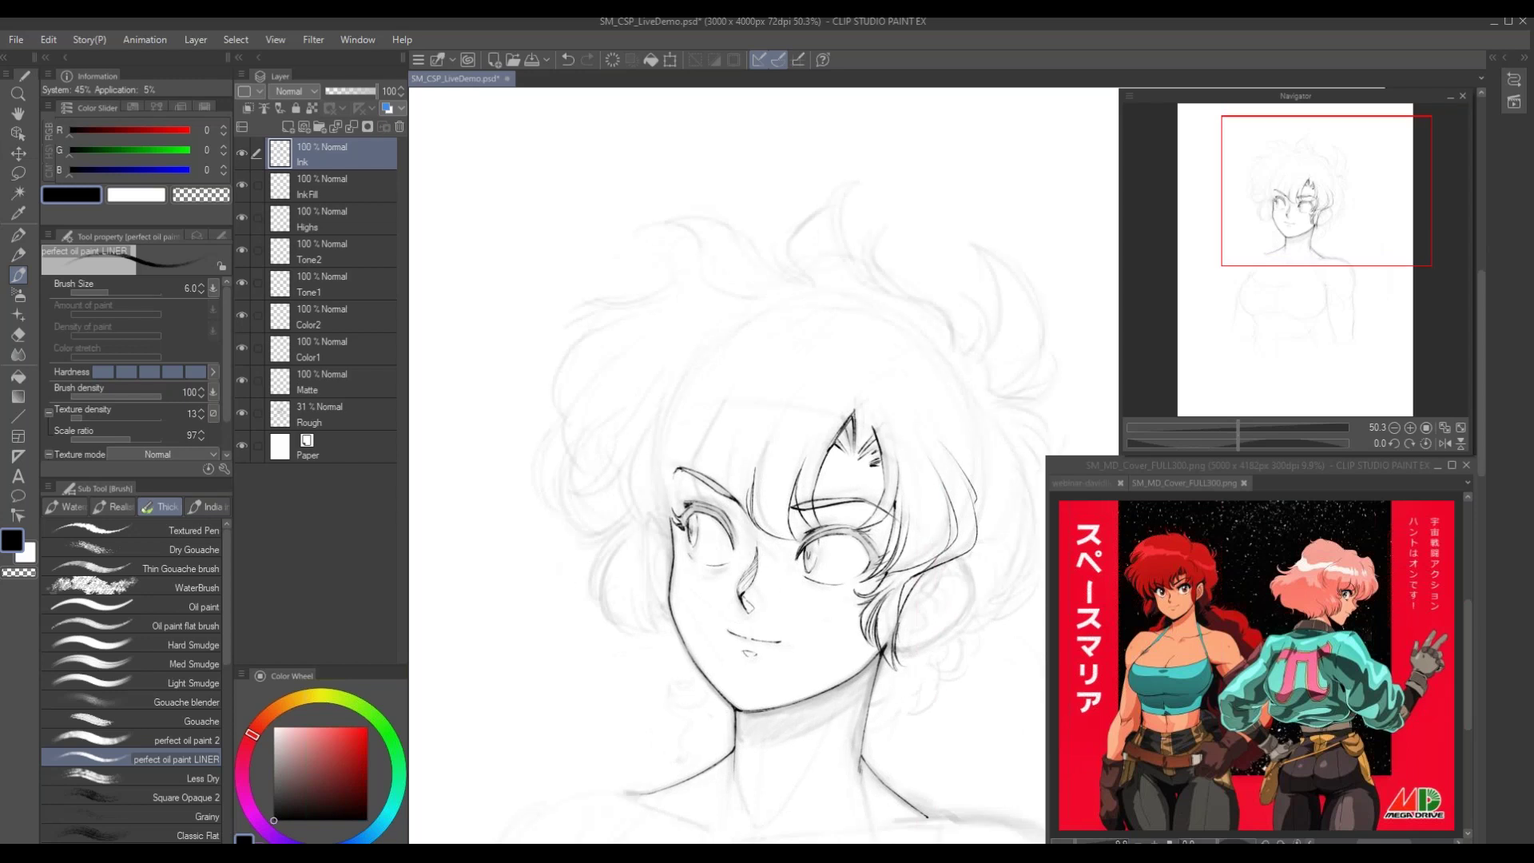
mouse_move(690, 465)
mouse_down()
mouse_move(711, 420)
mouse_move(619, 424)
mouse_up()
mouse_move(644, 504)
mouse_down()
mouse_move(652, 537)
mouse_move(689, 555)
mouse_move(680, 530)
mouse_move(716, 562)
mouse_up()
drag(585, 424, 641, 424)
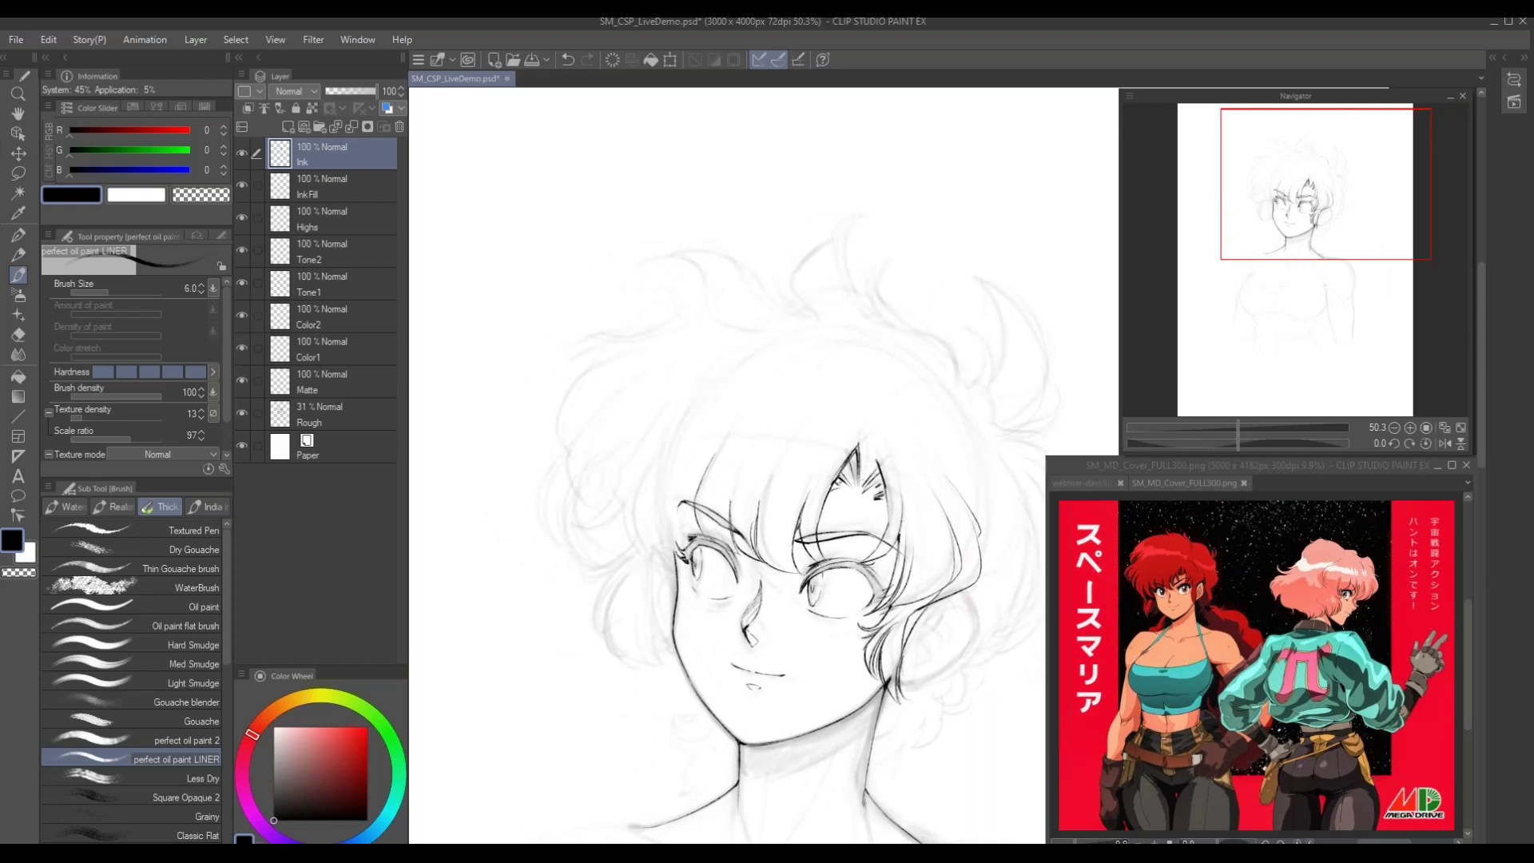
drag(625, 382, 666, 387)
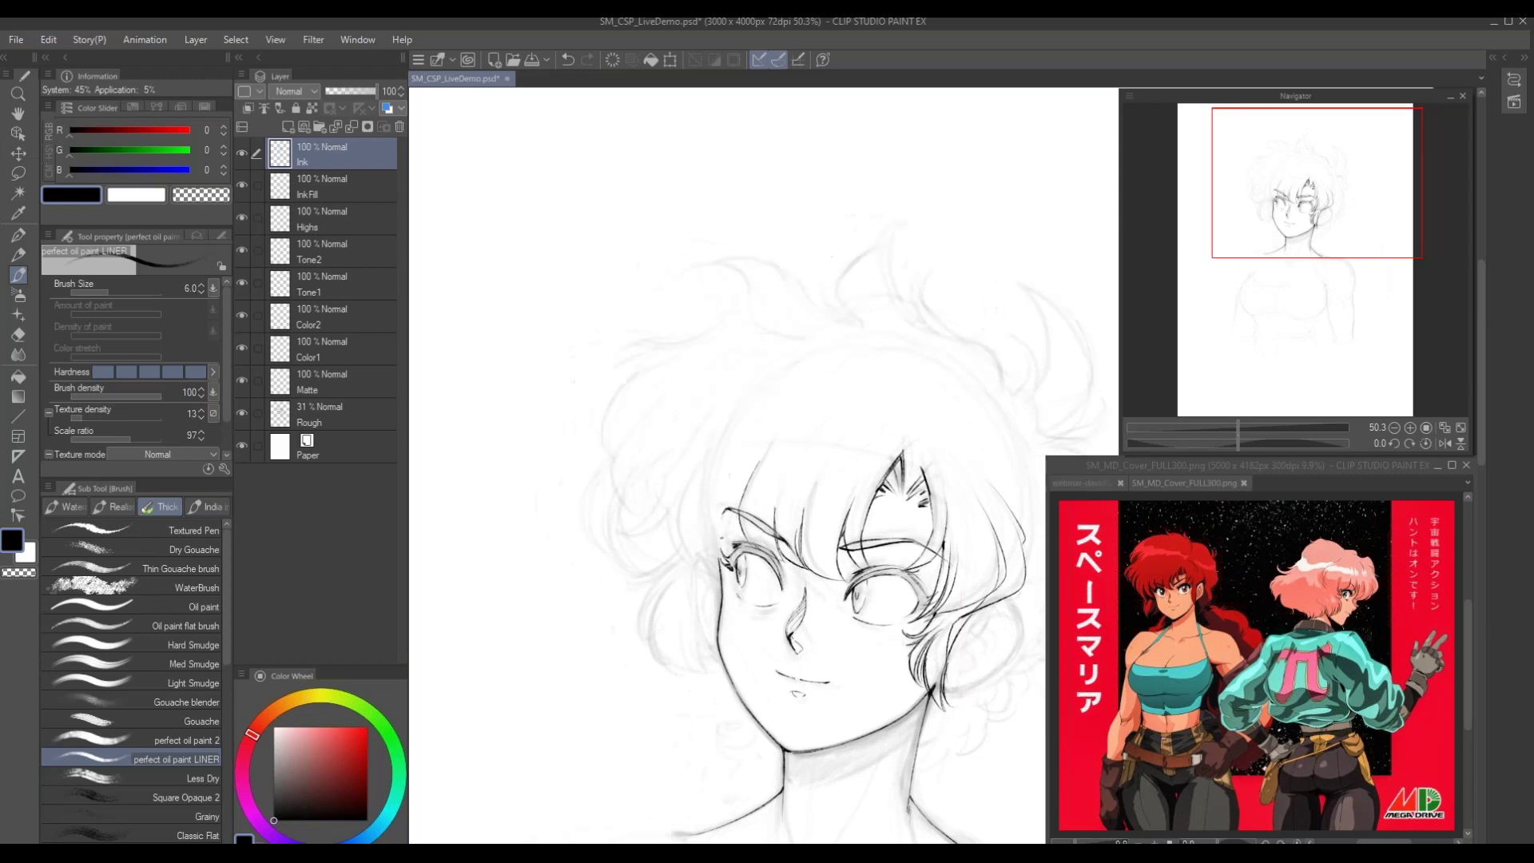
Ink the far-side bang sweeping past the far eye's outer corner and the short hair tips flicking outward beside the temple
drag(737, 512, 723, 578)
drag(675, 419, 718, 409)
mouse_move(742, 528)
mouse_down()
mouse_move(698, 551)
mouse_move(751, 530)
mouse_up()
drag(755, 382, 713, 334)
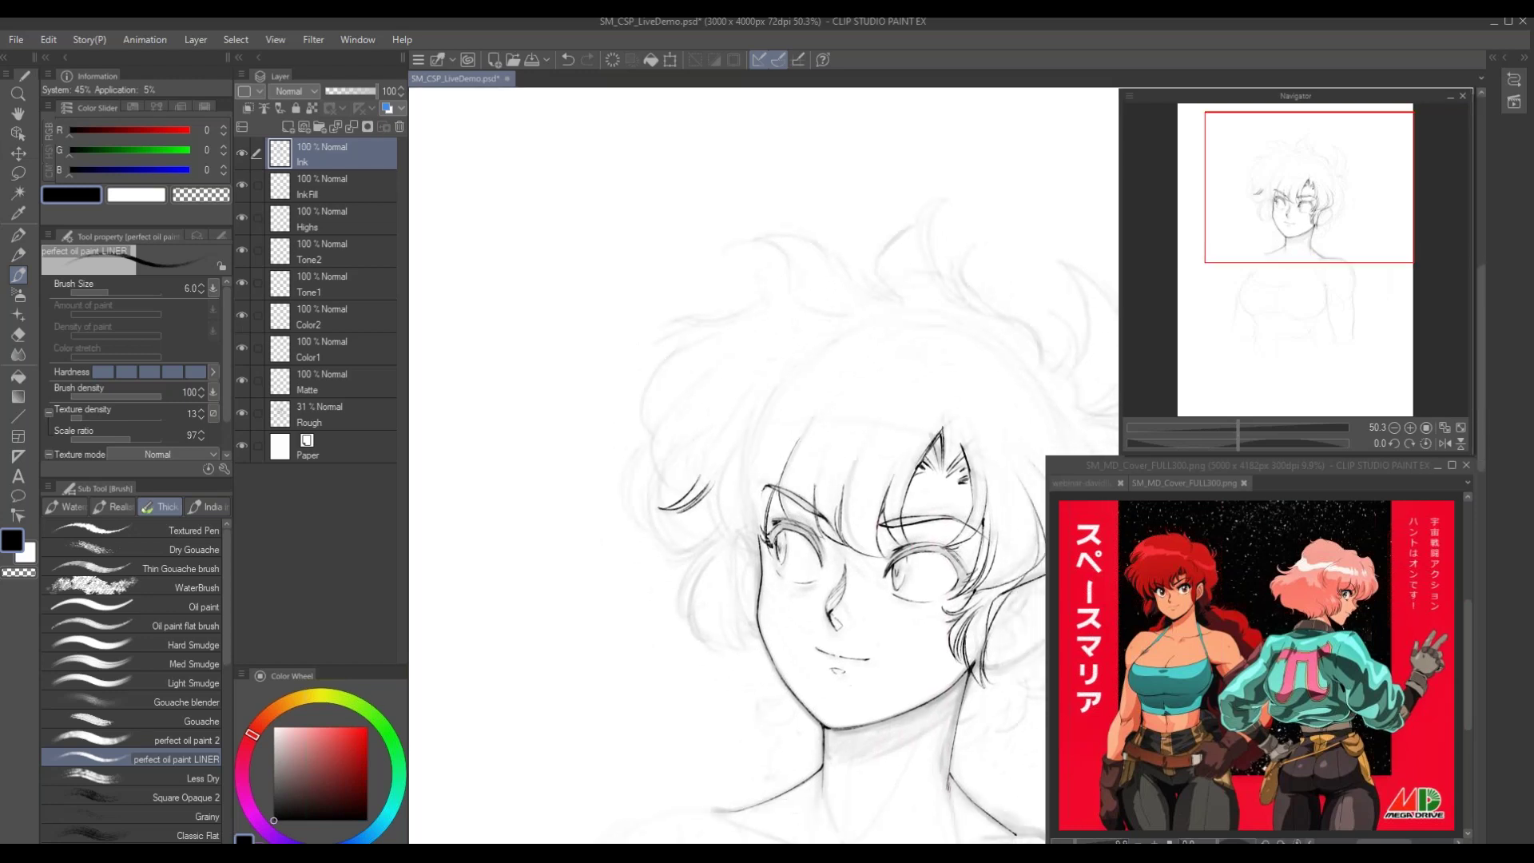
drag(712, 484, 720, 537)
drag(708, 406, 648, 525)
drag(654, 647, 699, 672)
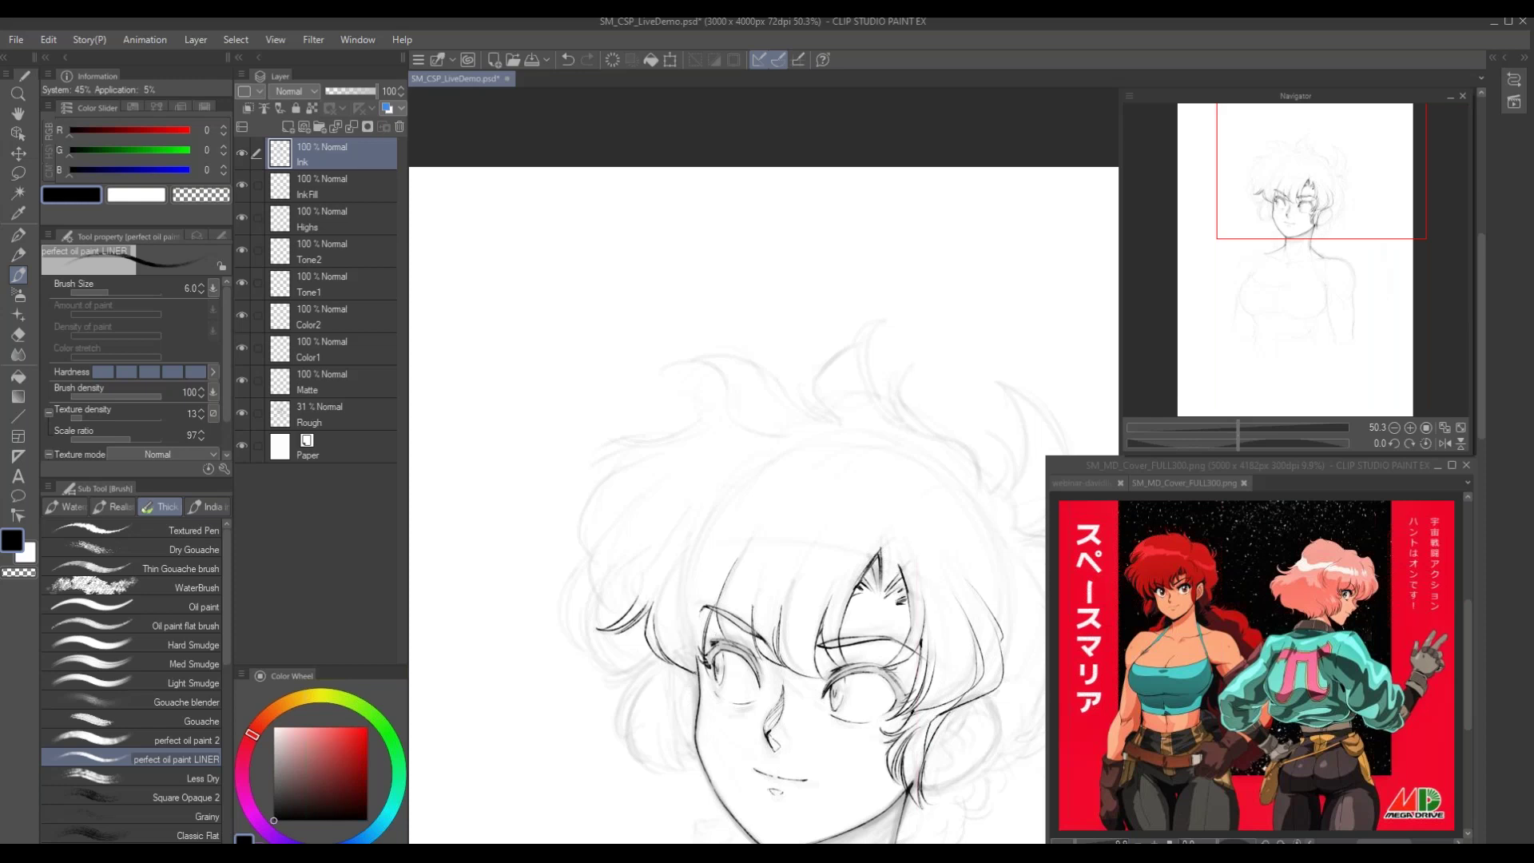
Ink the near ear behind the sidelock, with its outer rim and inner folds
drag(654, 504, 648, 439)
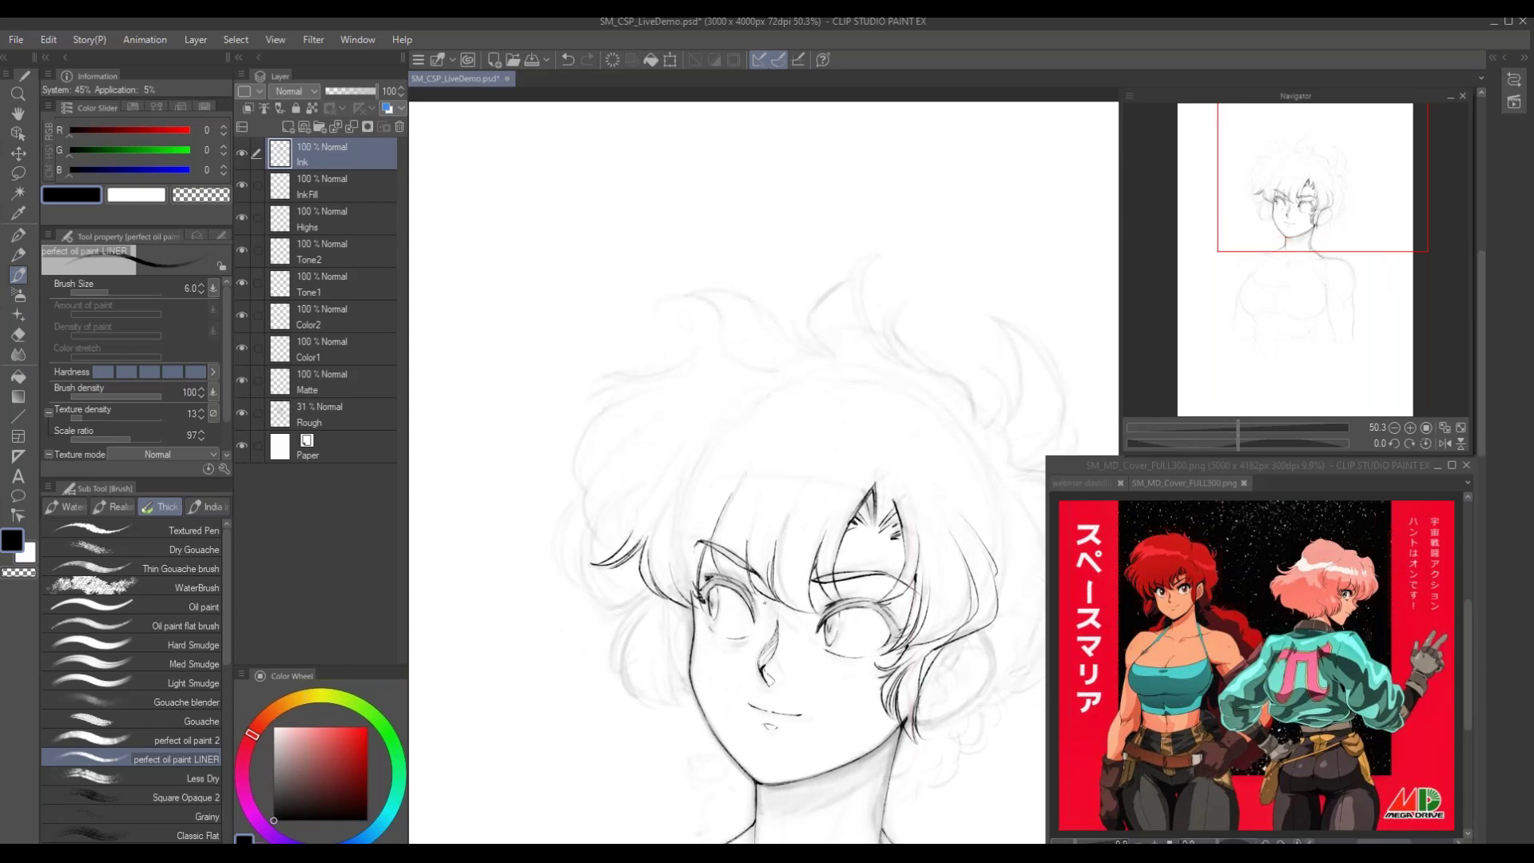
drag(599, 503, 609, 396)
mouse_move(721, 448)
mouse_down()
mouse_move(658, 416)
mouse_move(658, 383)
mouse_up()
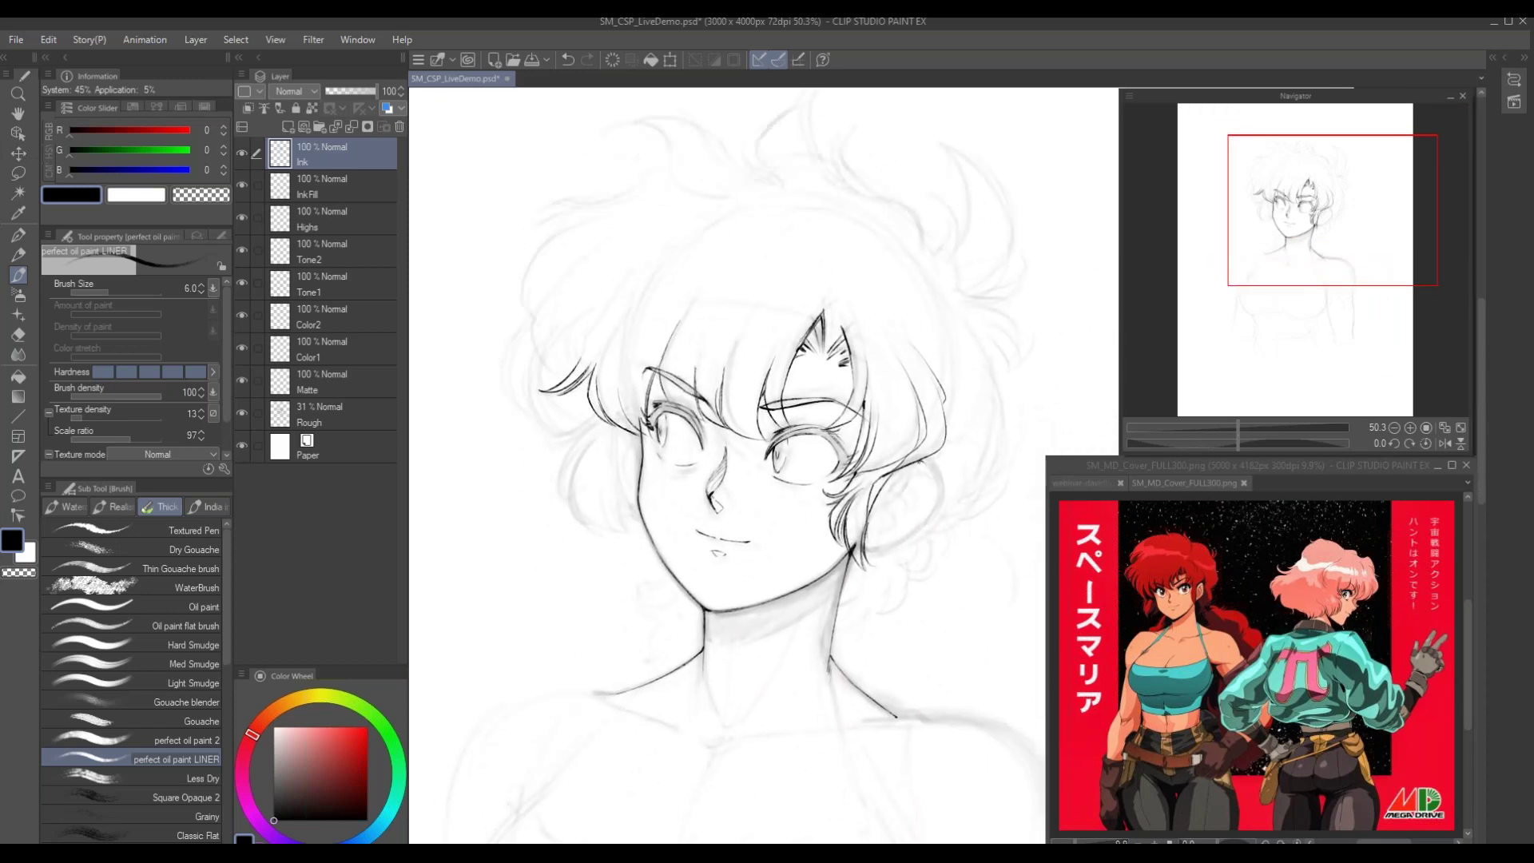
mouse_move(921, 461)
mouse_down()
mouse_move(931, 484)
mouse_move(916, 521)
mouse_move(868, 554)
mouse_move(890, 492)
mouse_move(914, 486)
mouse_move(889, 499)
mouse_move(904, 515)
mouse_move(880, 519)
mouse_up()
drag(652, 440, 663, 450)
mouse_move(613, 511)
mouse_down()
mouse_move(622, 581)
mouse_move(627, 549)
mouse_up()
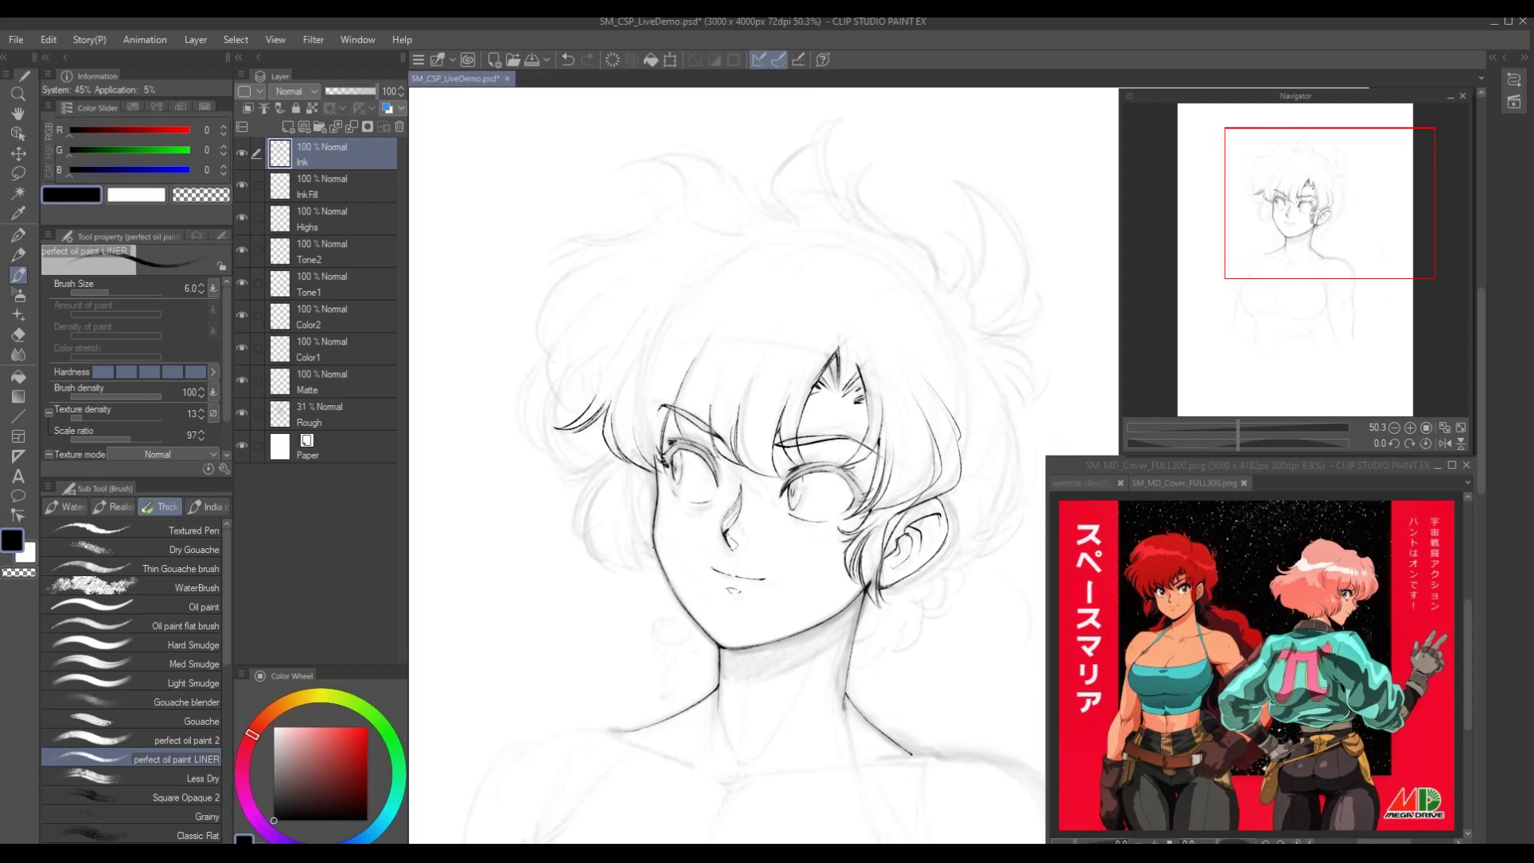
Ink the rounded lower hair lock beside the far cheek and the small curls above it
mouse_move(601, 544)
mouse_down()
mouse_move(733, 524)
mouse_move(580, 486)
mouse_move(614, 523)
mouse_up()
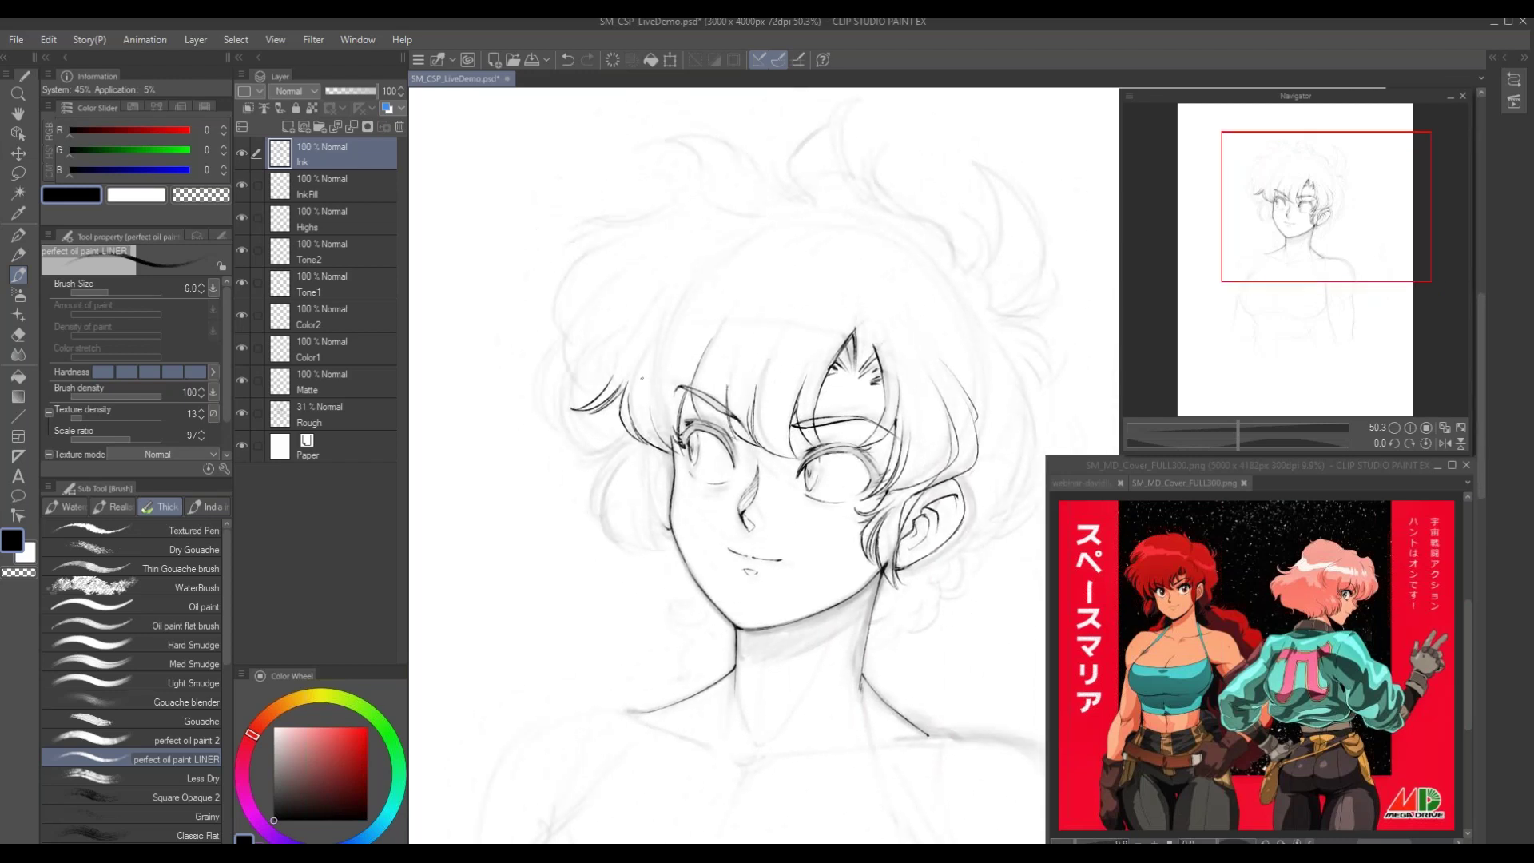
mouse_move(657, 578)
mouse_down()
mouse_move(643, 609)
mouse_move(641, 465)
mouse_up()
drag(630, 388, 572, 380)
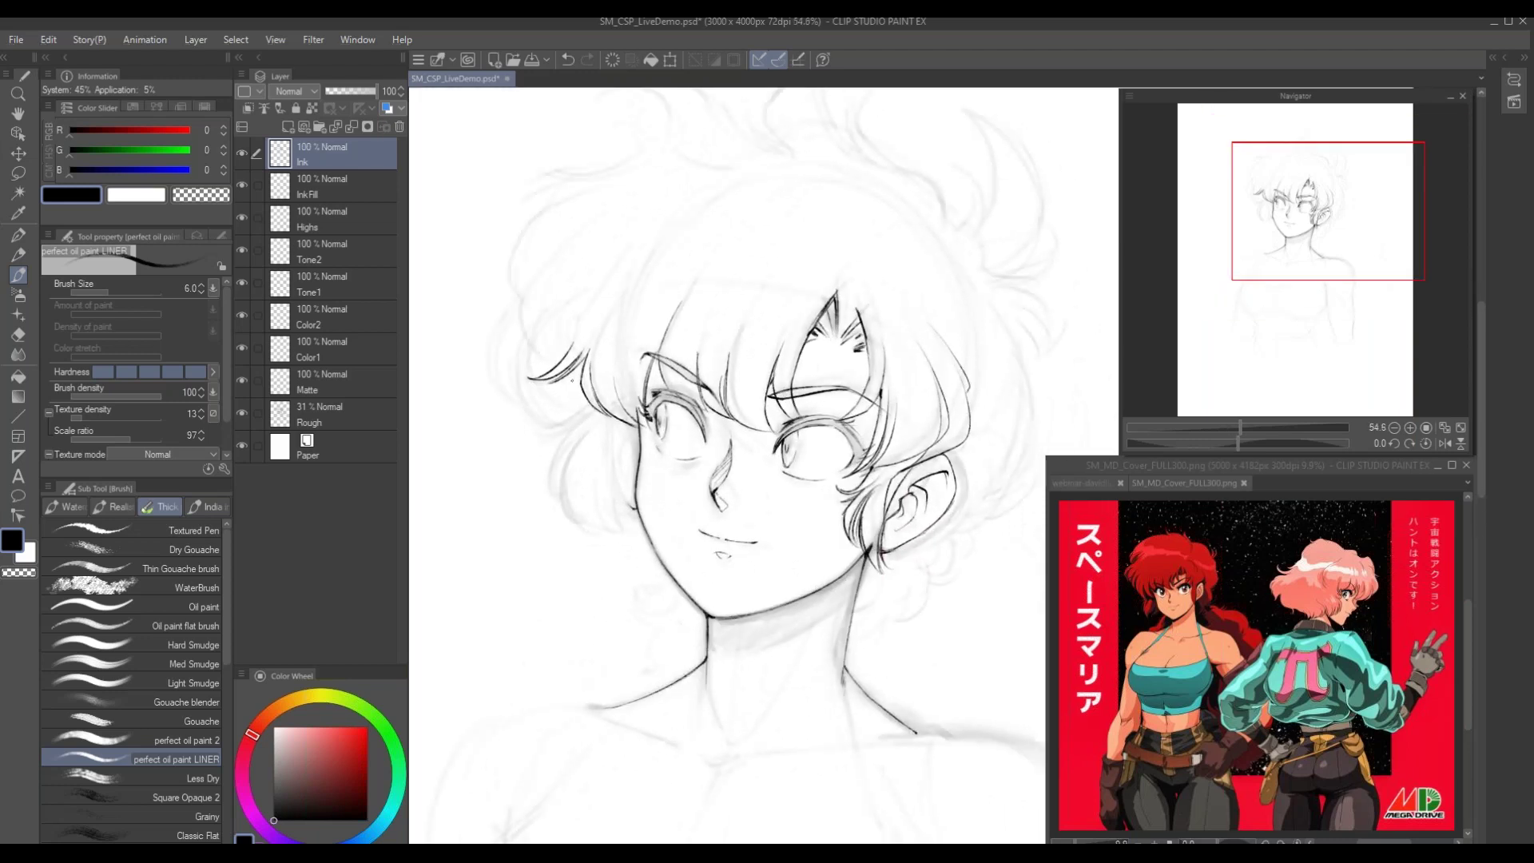
mouse_move(588, 405)
mouse_down()
mouse_move(537, 427)
mouse_move(589, 407)
mouse_move(560, 491)
mouse_up()
mouse_move(573, 451)
mouse_down()
mouse_move(561, 487)
mouse_move(585, 519)
mouse_move(635, 525)
mouse_up()
mouse_move(478, 338)
mouse_down()
mouse_move(507, 357)
mouse_move(634, 367)
mouse_move(605, 348)
mouse_up()
mouse_move(653, 424)
mouse_down()
mouse_move(648, 460)
mouse_move(453, 428)
mouse_move(546, 495)
mouse_move(649, 520)
mouse_up()
drag(627, 493, 653, 519)
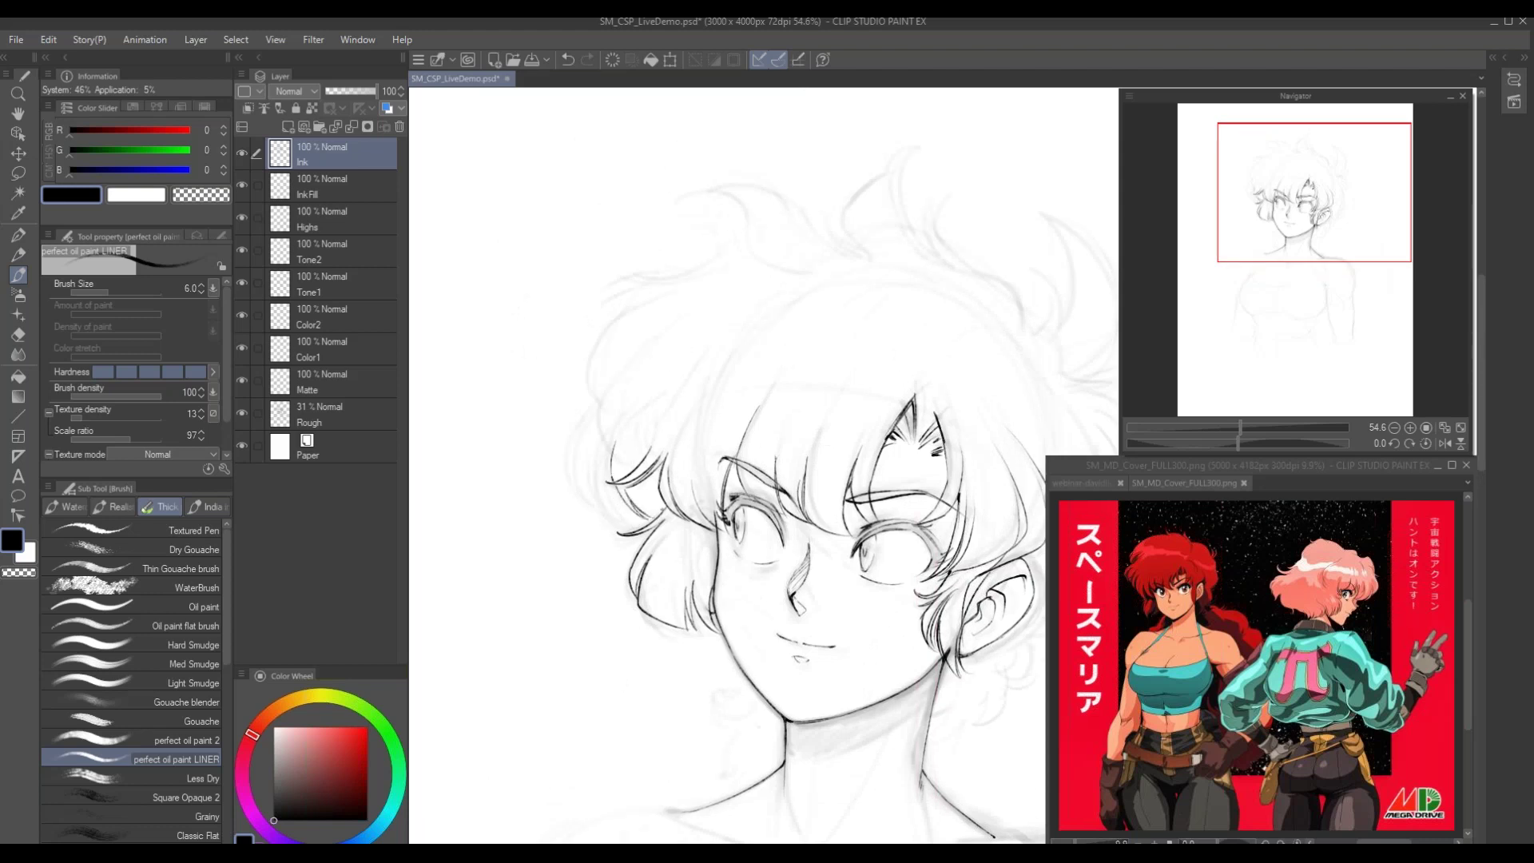
Ink the outer contour of the far-side hair upward from the curls, with a pointed flick sticking outward
mouse_move(608, 445)
mouse_down()
mouse_move(625, 520)
mouse_move(596, 491)
mouse_up()
drag(573, 427, 658, 433)
mouse_move(695, 343)
mouse_down()
mouse_move(627, 247)
mouse_move(654, 257)
mouse_up()
mouse_move(630, 352)
mouse_down()
mouse_move(617, 381)
mouse_move(639, 429)
mouse_up()
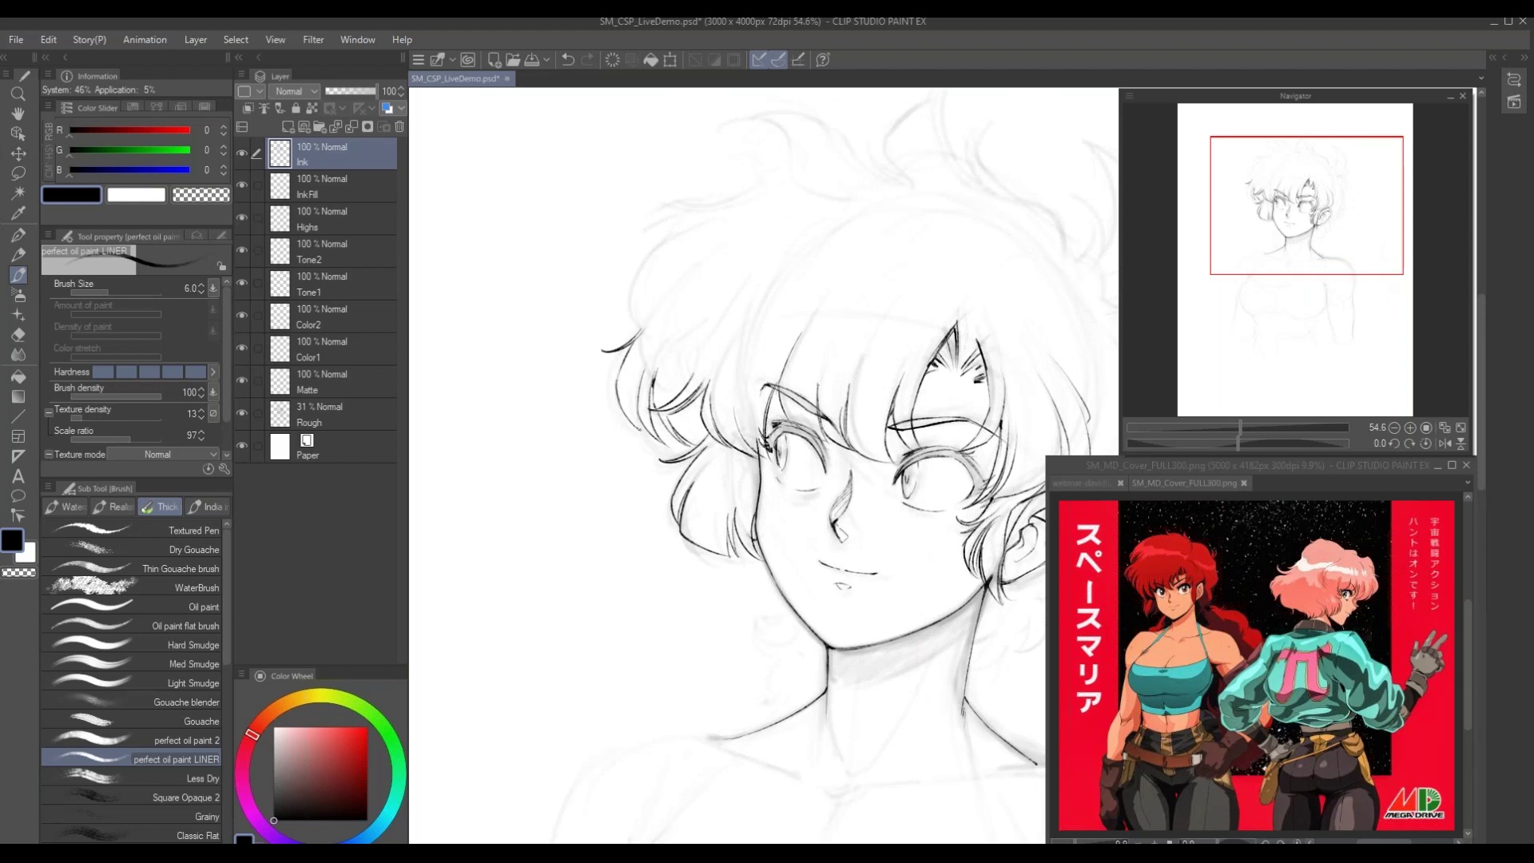
mouse_move(617, 366)
mouse_down()
mouse_move(615, 391)
mouse_move(622, 363)
mouse_up()
drag(622, 363, 614, 383)
mouse_move(599, 308)
mouse_down()
mouse_move(674, 507)
mouse_move(685, 484)
mouse_move(706, 526)
mouse_up()
drag(692, 474, 709, 528)
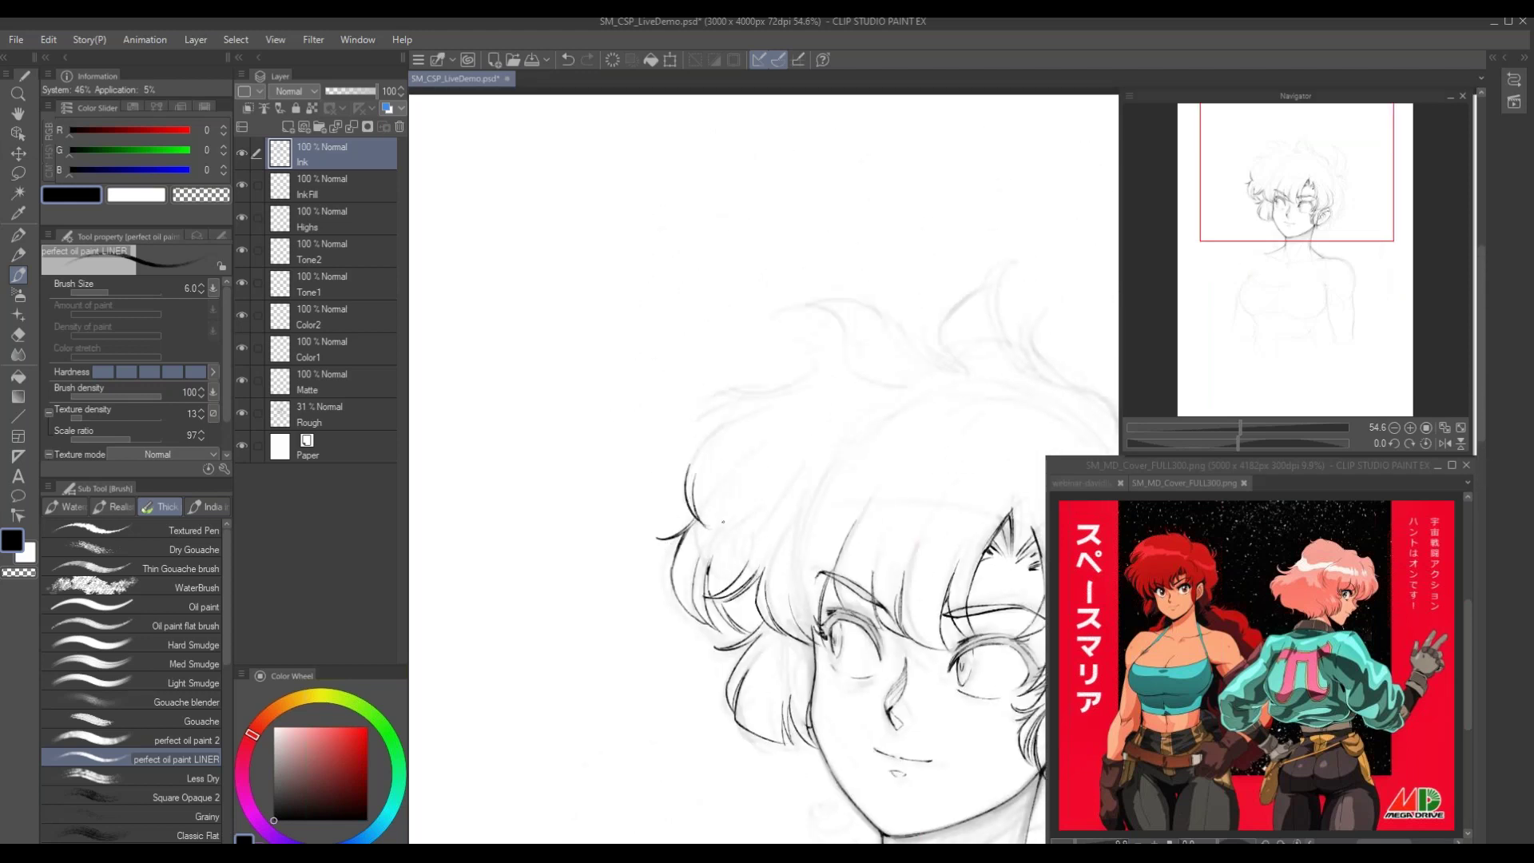
Ink the hair's upper far-side outline up to the crown, including the first hooked tuft
drag(692, 468, 754, 408)
mouse_move(787, 360)
mouse_down()
mouse_move(825, 382)
mouse_move(774, 432)
mouse_move(794, 427)
mouse_move(729, 459)
mouse_up()
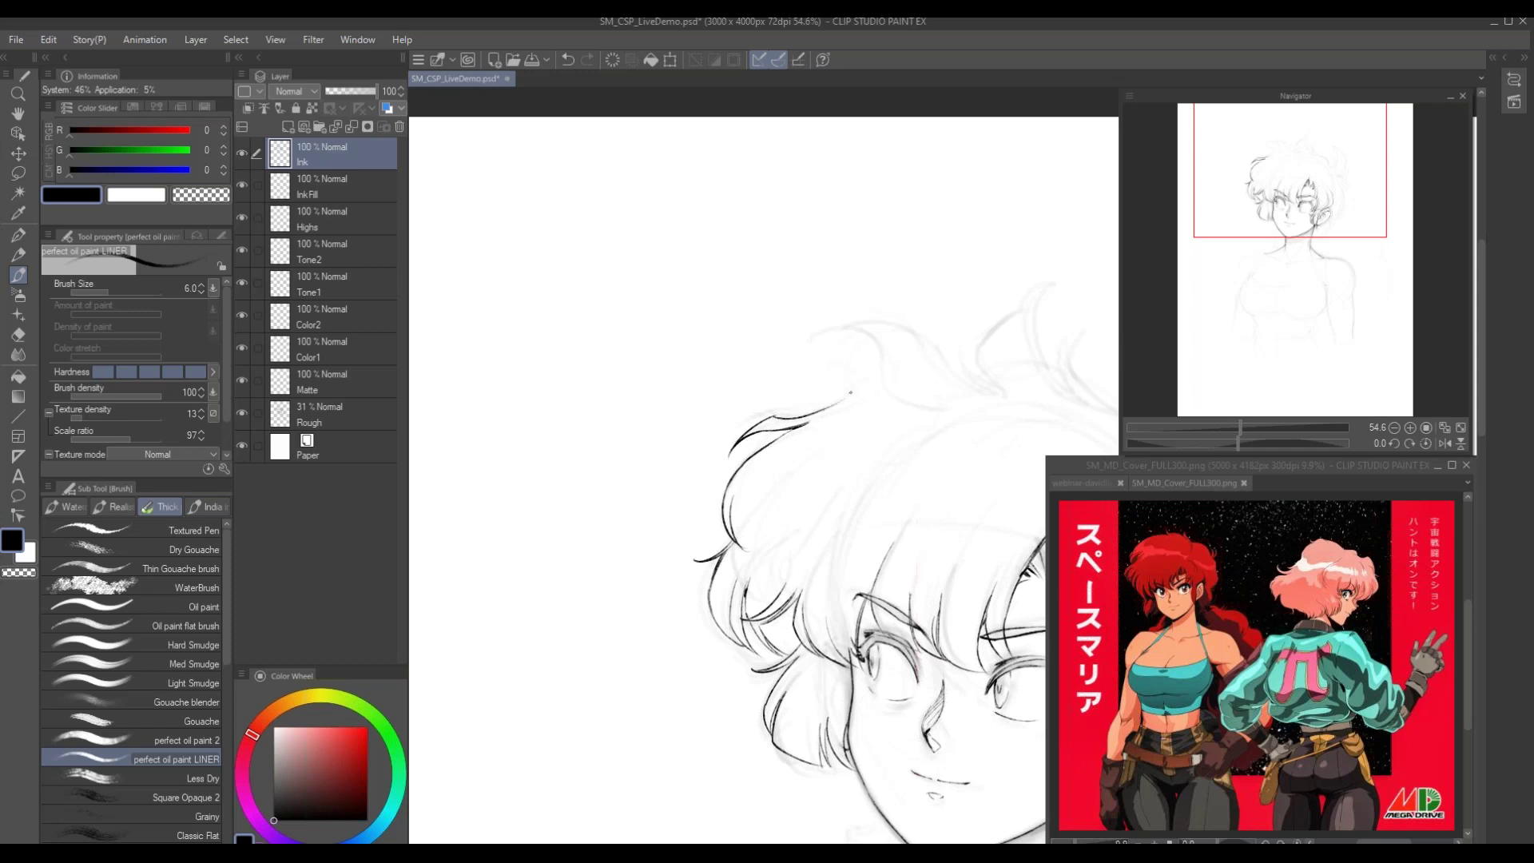
mouse_move(705, 369)
mouse_down()
mouse_move(523, 315)
mouse_move(610, 440)
mouse_move(717, 438)
mouse_up()
mouse_move(610, 376)
mouse_down()
mouse_move(714, 388)
mouse_move(721, 416)
mouse_up()
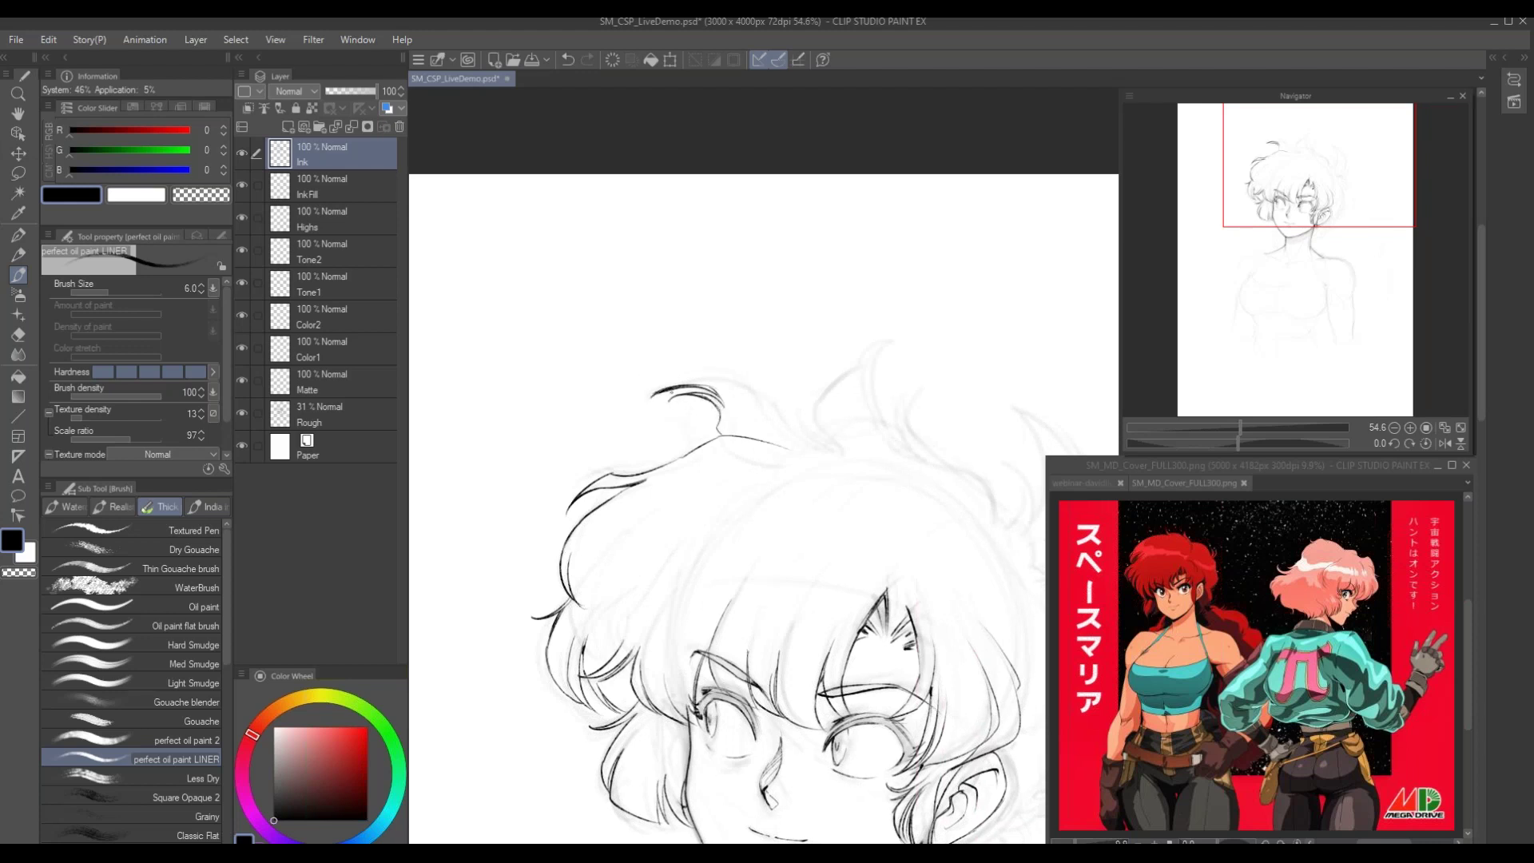
drag(577, 368, 513, 380)
mouse_move(603, 395)
mouse_down()
mouse_move(670, 381)
mouse_move(765, 462)
mouse_move(639, 274)
mouse_move(591, 390)
mouse_up()
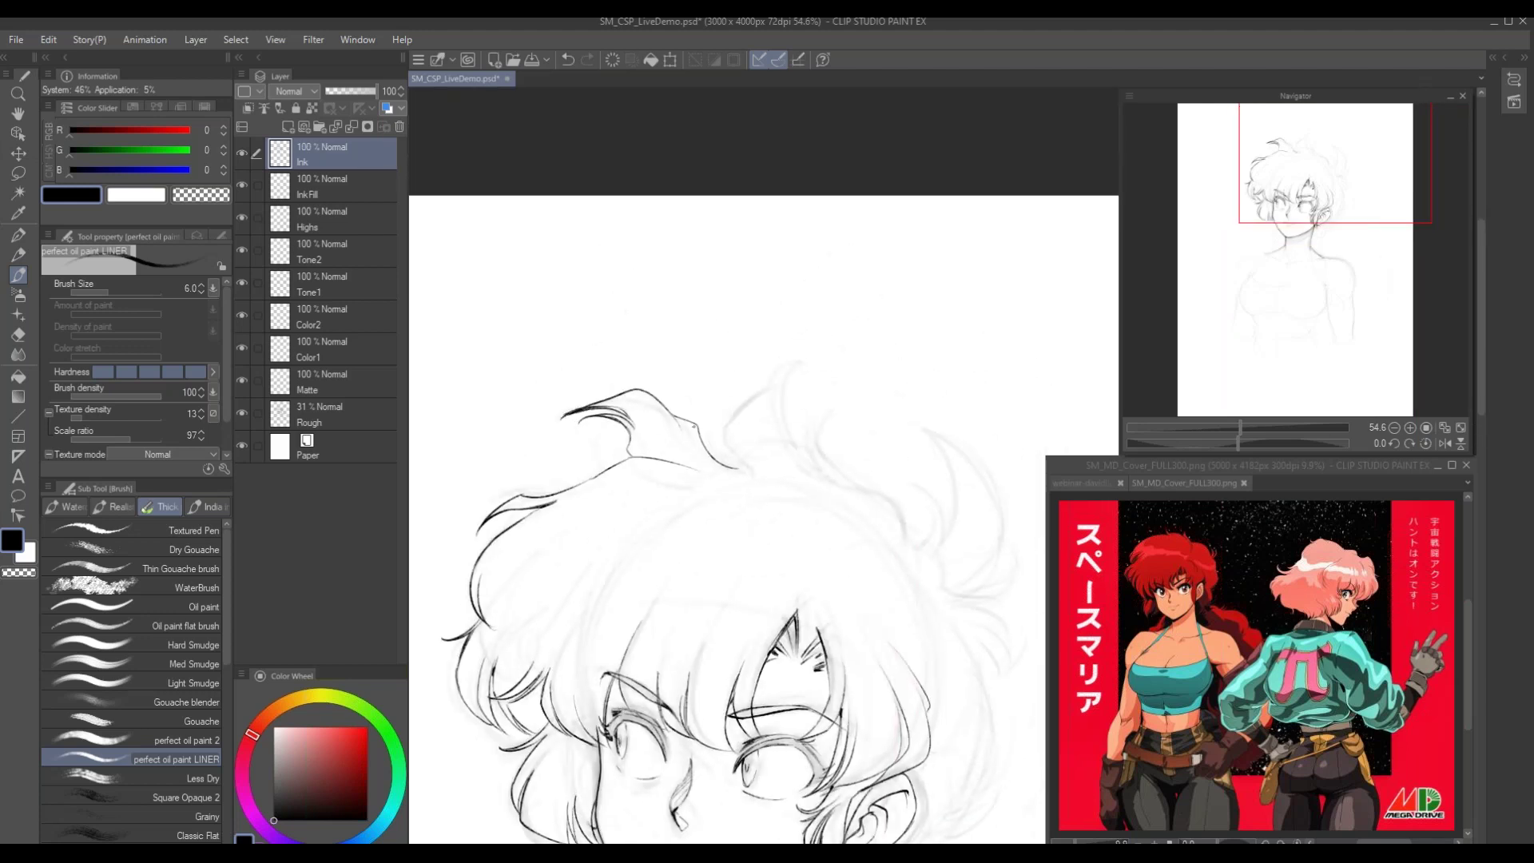
Ink the row of short curved spikes along the top of the crown
mouse_move(715, 402)
mouse_down()
mouse_move(701, 427)
mouse_move(737, 462)
mouse_up()
mouse_move(739, 400)
mouse_down()
mouse_move(728, 421)
mouse_move(773, 390)
mouse_up()
mouse_move(765, 390)
mouse_down()
mouse_move(799, 364)
mouse_move(781, 387)
mouse_move(804, 457)
mouse_up()
mouse_move(736, 352)
mouse_down()
mouse_move(644, 262)
mouse_move(692, 476)
mouse_move(745, 444)
mouse_move(768, 398)
mouse_up()
mouse_move(797, 467)
mouse_down()
mouse_move(823, 366)
mouse_move(877, 453)
mouse_up()
Ink the large crescent-shaped spike at the back of the crown, with its smaller inner strands and curled lower tip
mouse_move(883, 393)
mouse_down()
mouse_move(911, 424)
mouse_move(906, 454)
mouse_up()
drag(821, 291, 829, 230)
drag(772, 399, 687, 457)
mouse_move(821, 340)
mouse_down()
mouse_move(848, 404)
mouse_move(832, 449)
mouse_up()
mouse_move(831, 349)
mouse_down()
mouse_move(893, 451)
mouse_move(828, 493)
mouse_up()
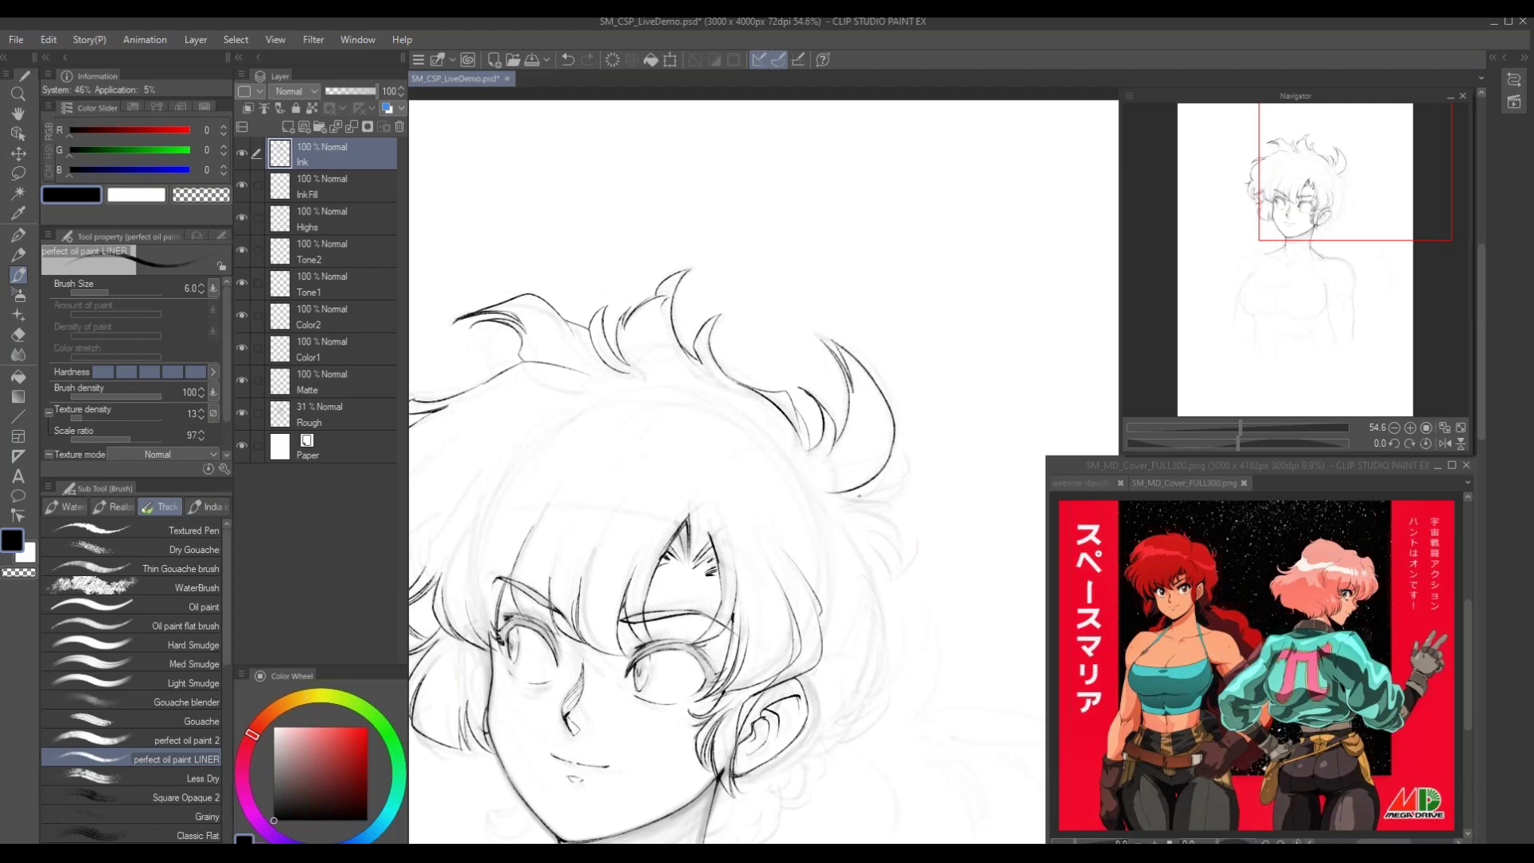
mouse_move(901, 463)
mouse_down()
mouse_move(897, 498)
mouse_move(869, 510)
mouse_move(827, 495)
mouse_up()
drag(783, 389, 752, 359)
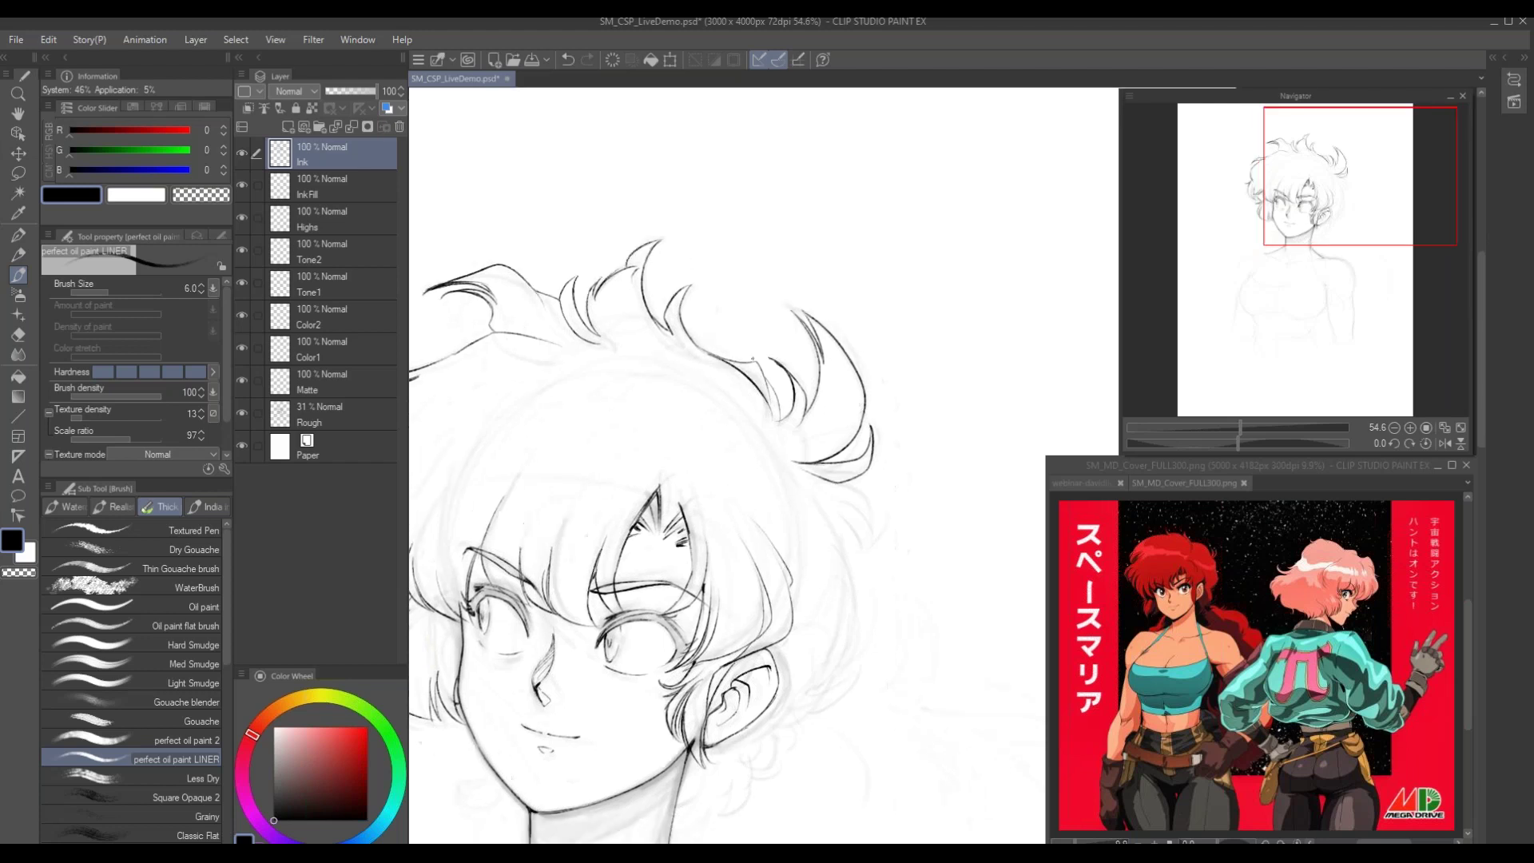
Ink the layered strand tips running down the back of the head below the large spike
mouse_move(817, 477)
mouse_down()
mouse_move(864, 516)
mouse_move(858, 560)
mouse_up()
drag(848, 508, 860, 522)
drag(774, 374, 812, 344)
drag(871, 490, 885, 542)
drag(840, 379, 871, 284)
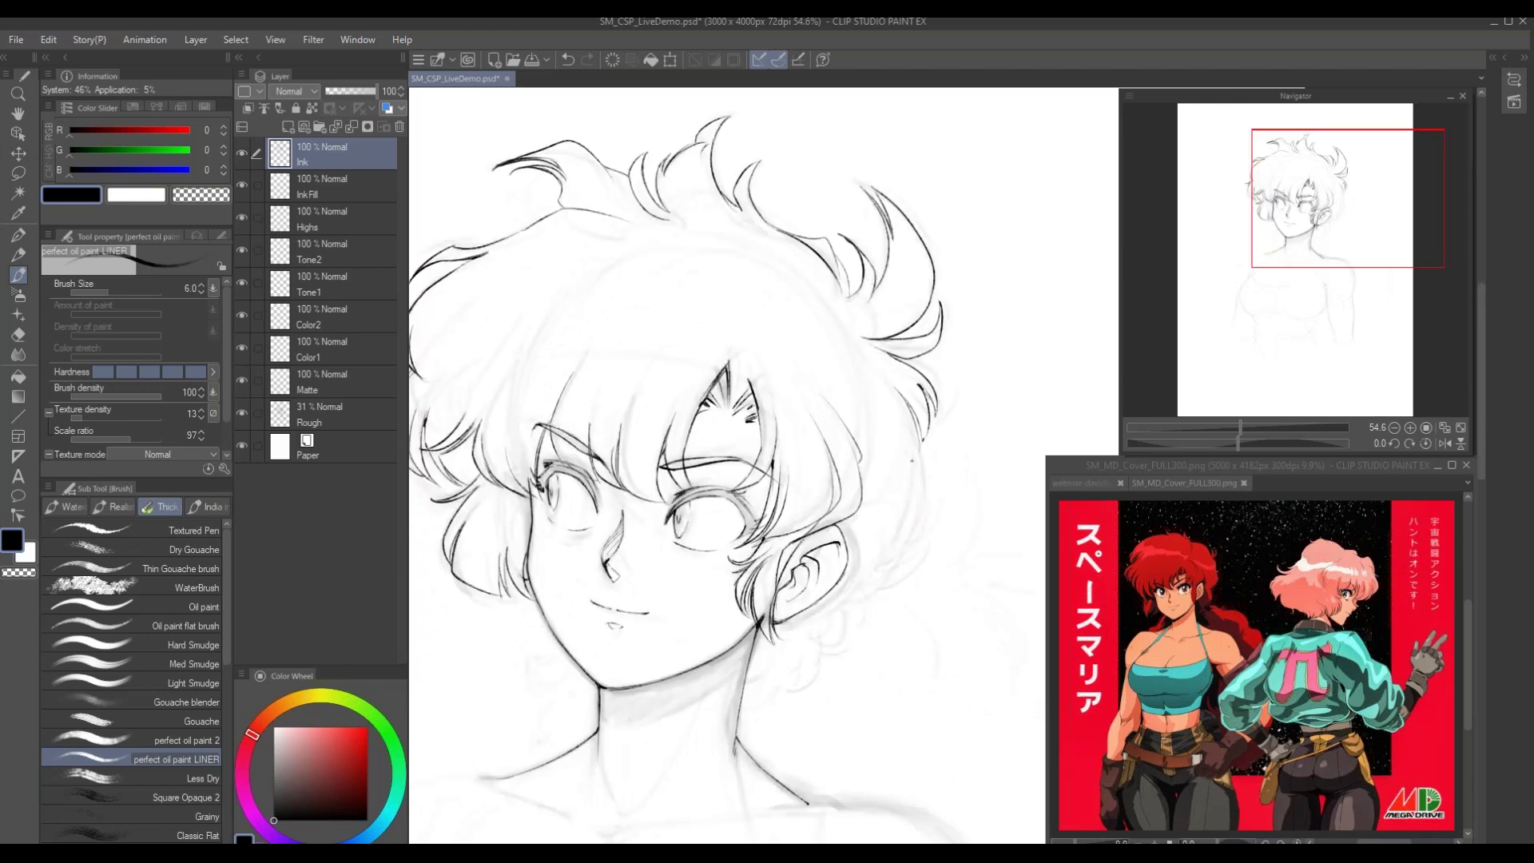
drag(673, 660, 723, 668)
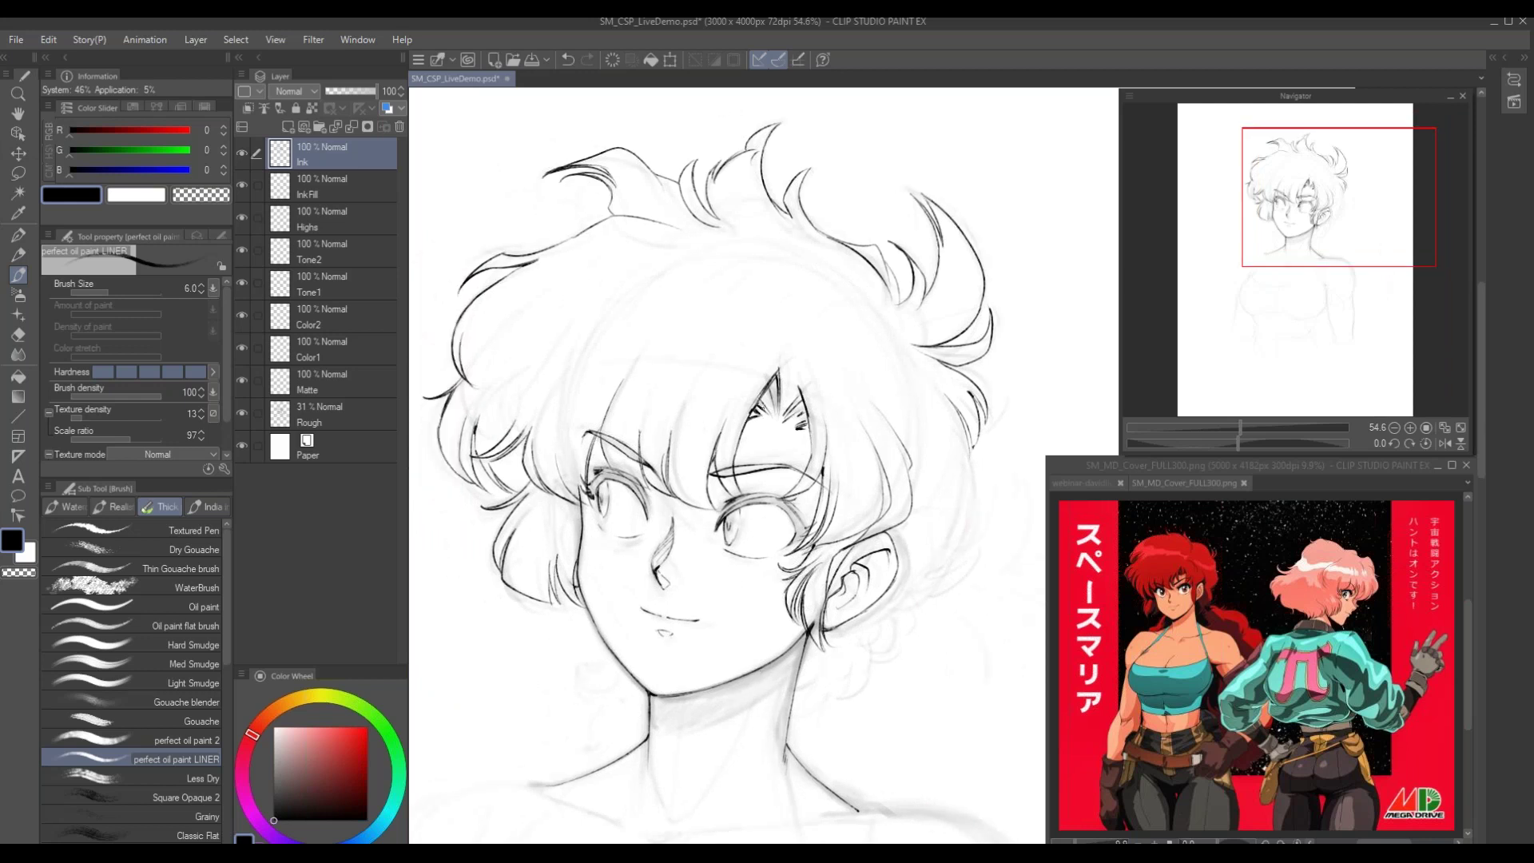
drag(603, 486, 576, 453)
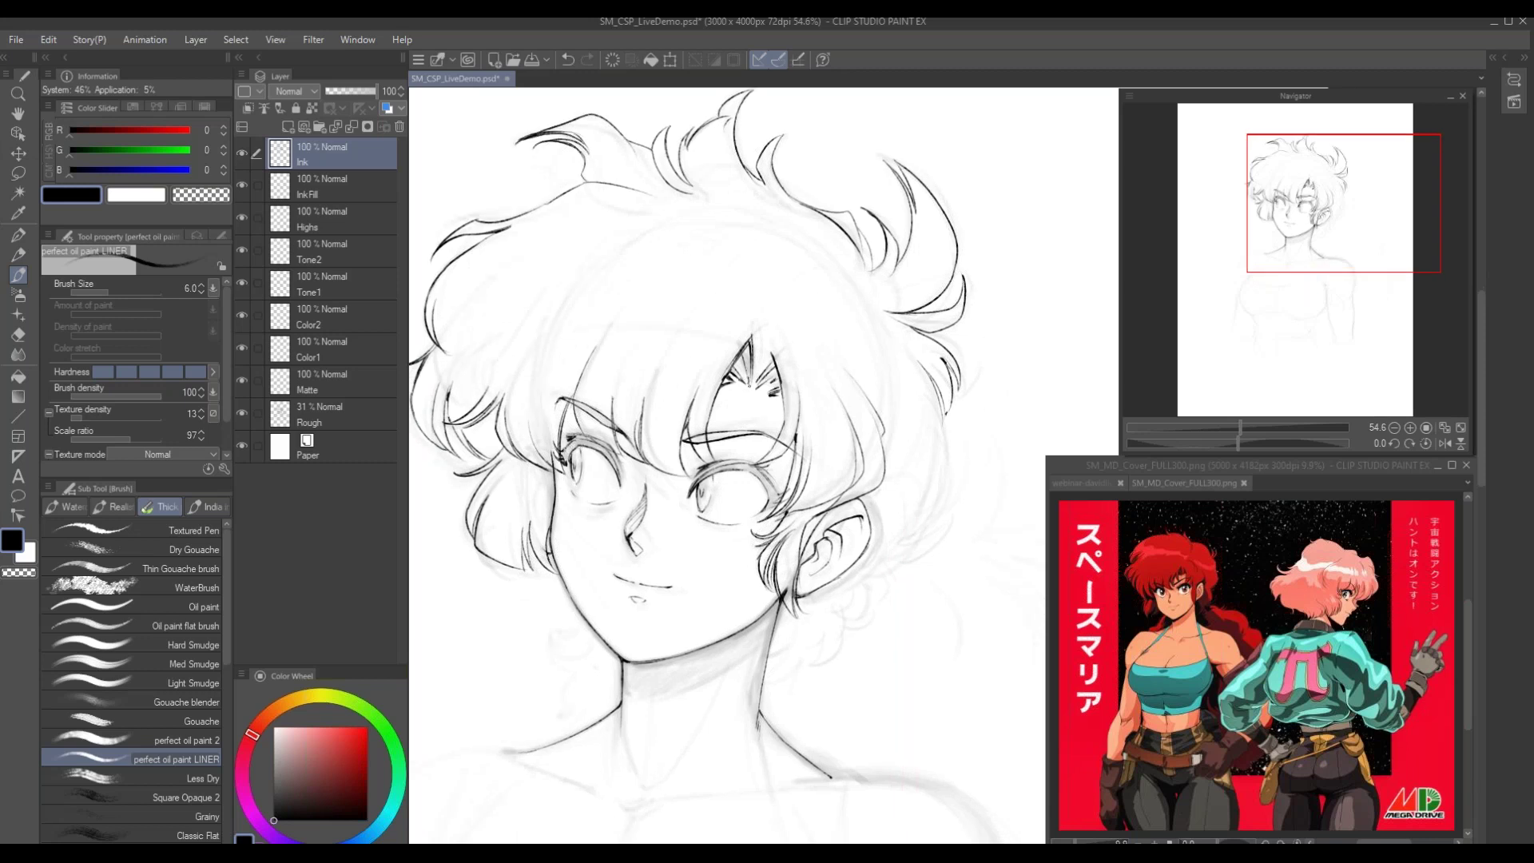
drag(797, 301, 809, 267)
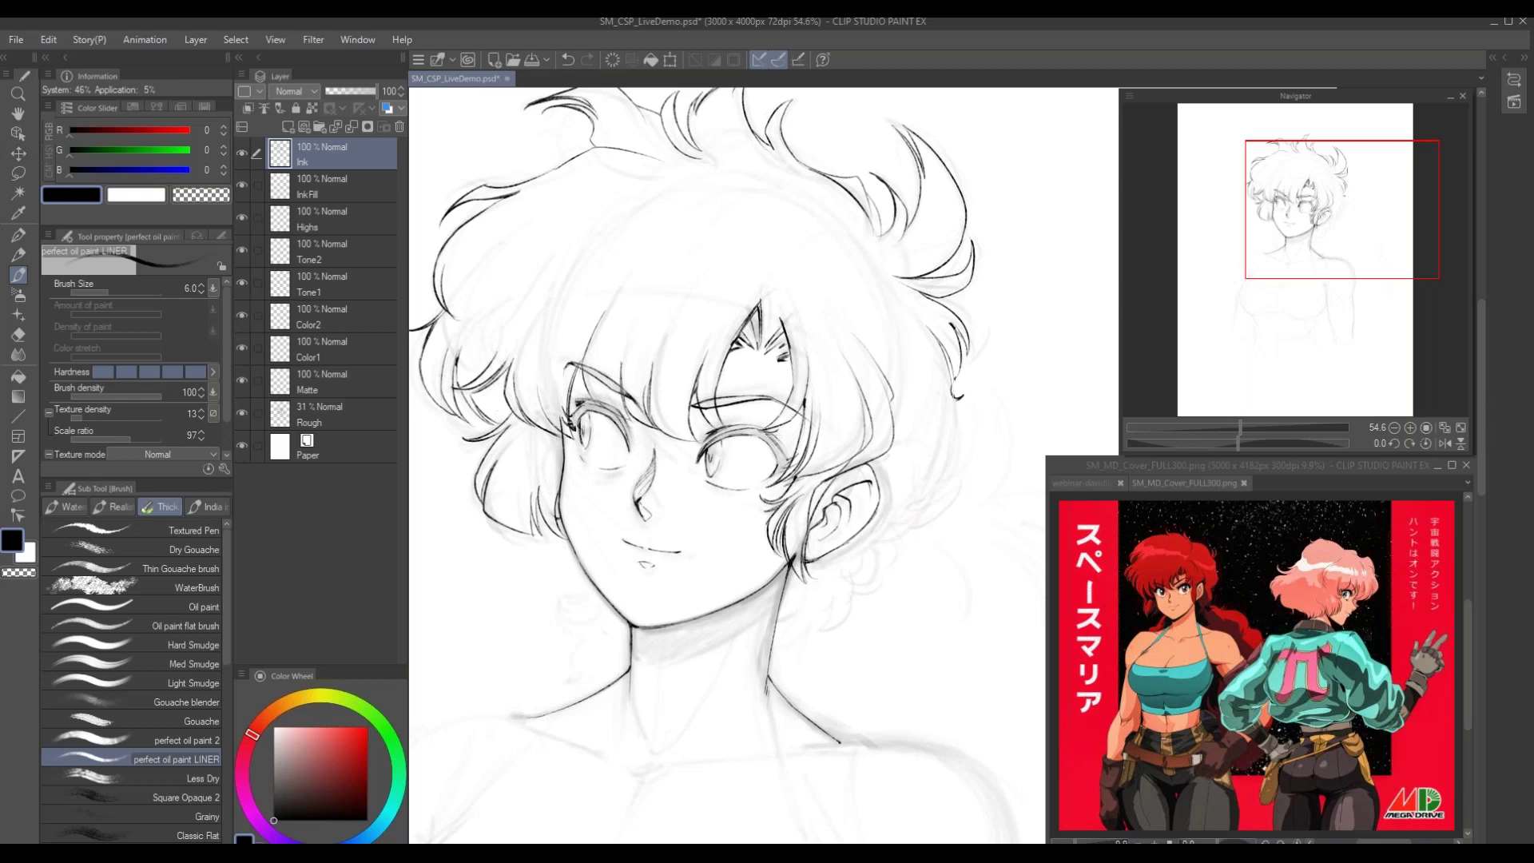
drag(746, 249, 737, 247)
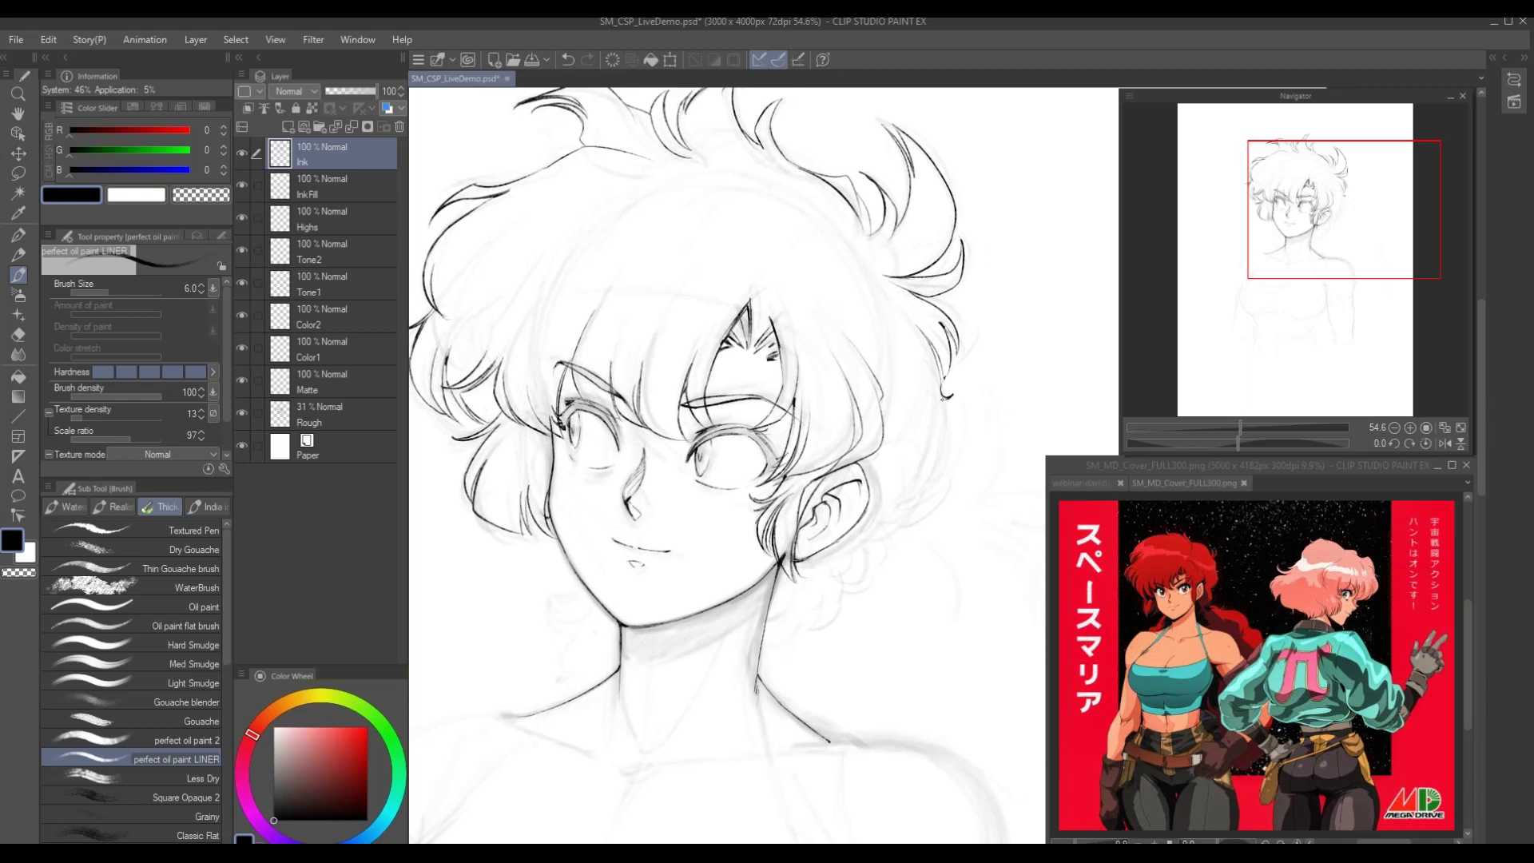
Ink the back hair down to the ear, the curls beneath it, and the hairline joining the nape
mouse_move(888, 521)
mouse_down()
mouse_move(912, 511)
mouse_move(874, 531)
mouse_move(864, 599)
mouse_up()
mouse_move(872, 547)
mouse_down()
mouse_move(864, 592)
mouse_move(848, 584)
mouse_up()
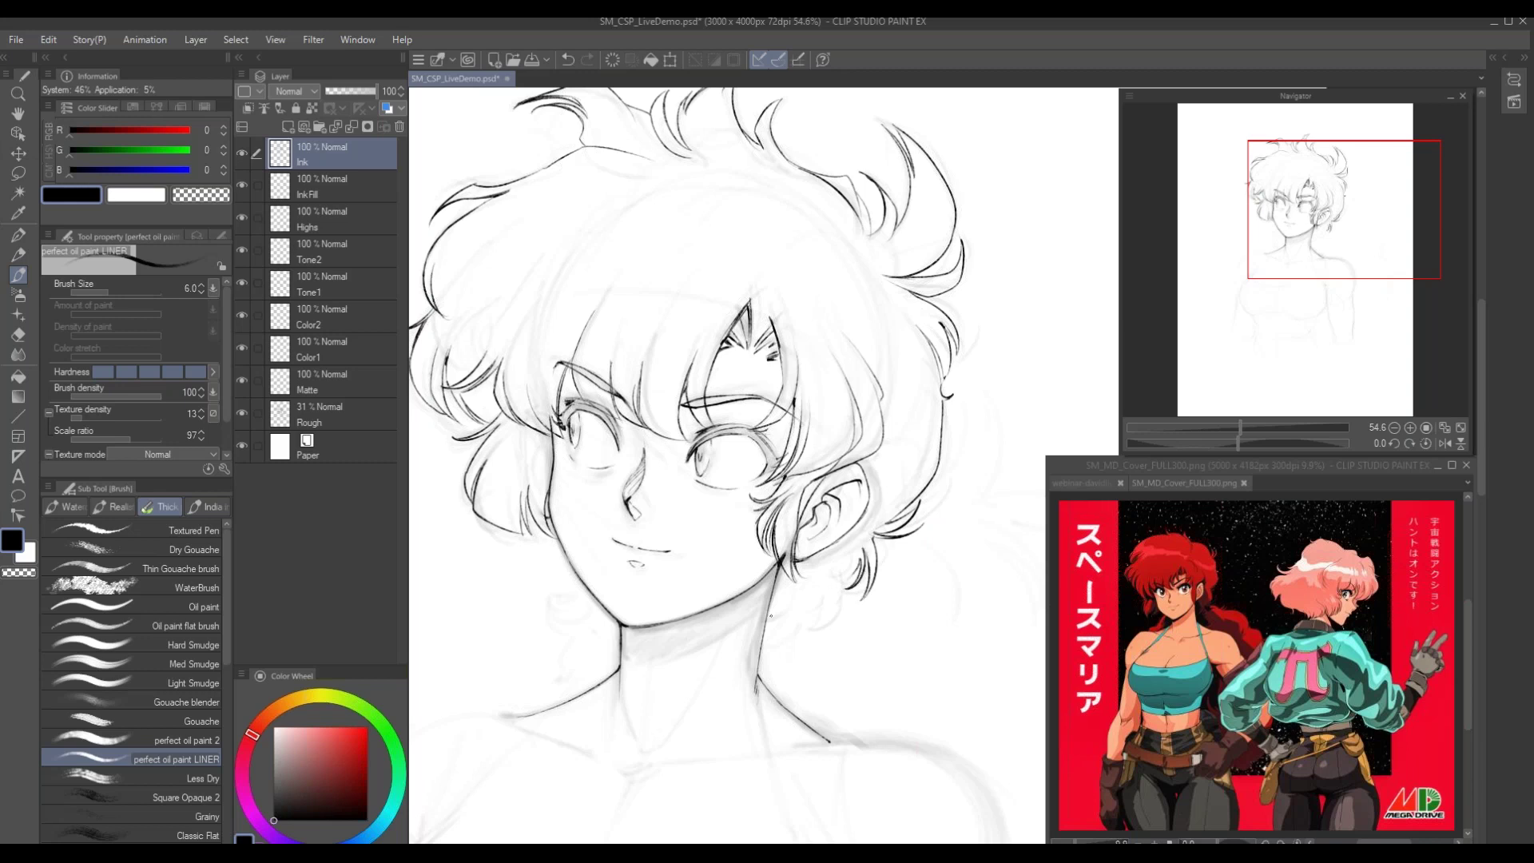
mouse_move(769, 615)
mouse_down()
mouse_move(809, 603)
mouse_move(800, 611)
mouse_up()
drag(845, 572, 829, 600)
mouse_move(494, 484)
mouse_down()
mouse_move(586, 466)
mouse_move(559, 424)
mouse_up()
drag(604, 530, 562, 439)
scroll(562, 439, down, 4)
drag(648, 529, 650, 636)
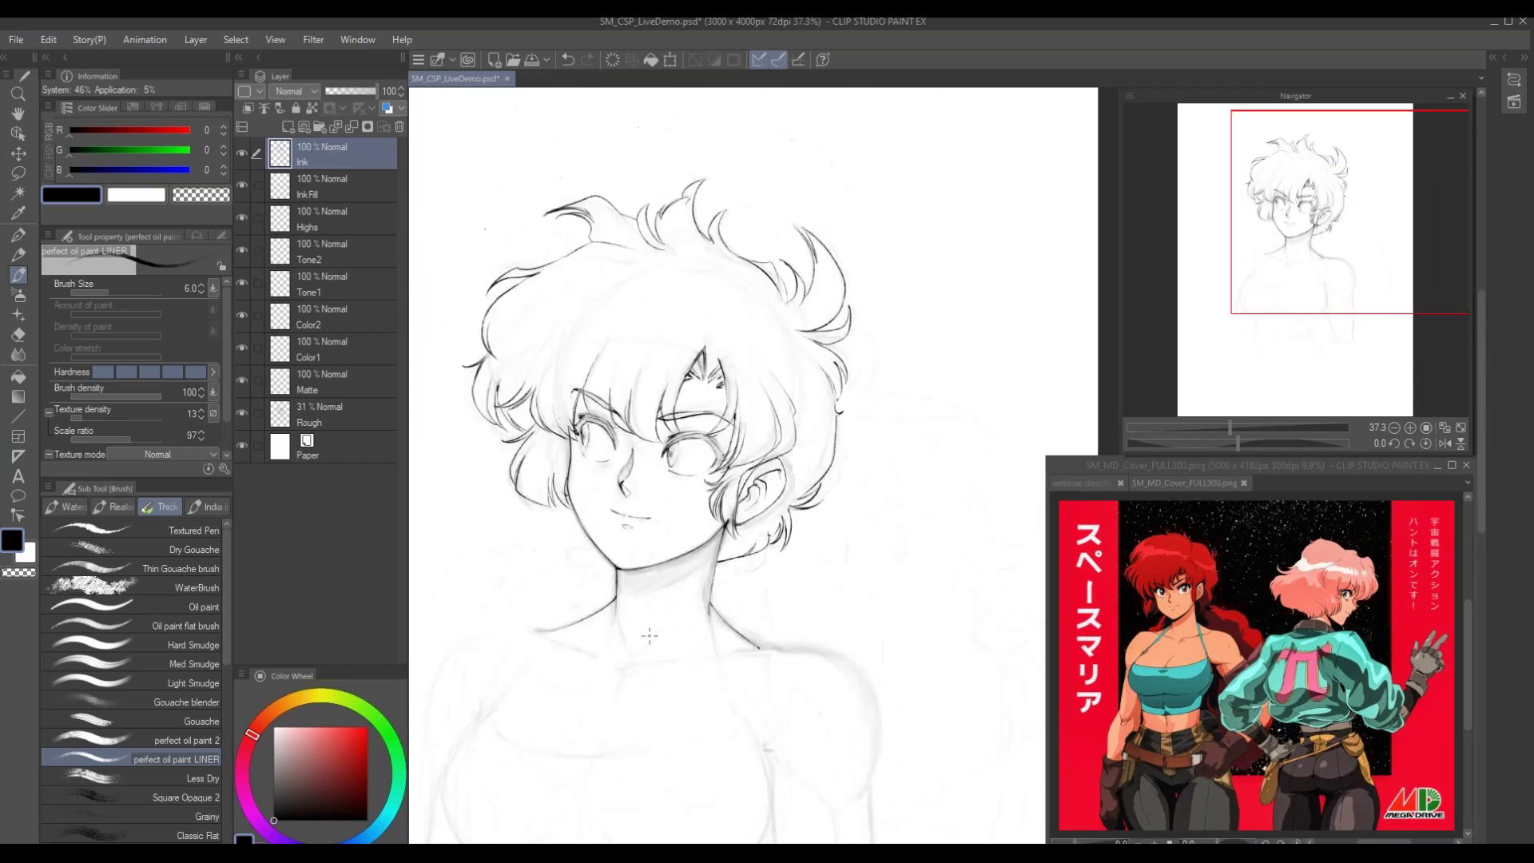
drag(770, 546, 756, 548)
Ink the near shoulder's rounded contour from the base of the neck down to the upper arm
drag(839, 359, 804, 254)
drag(654, 541, 625, 532)
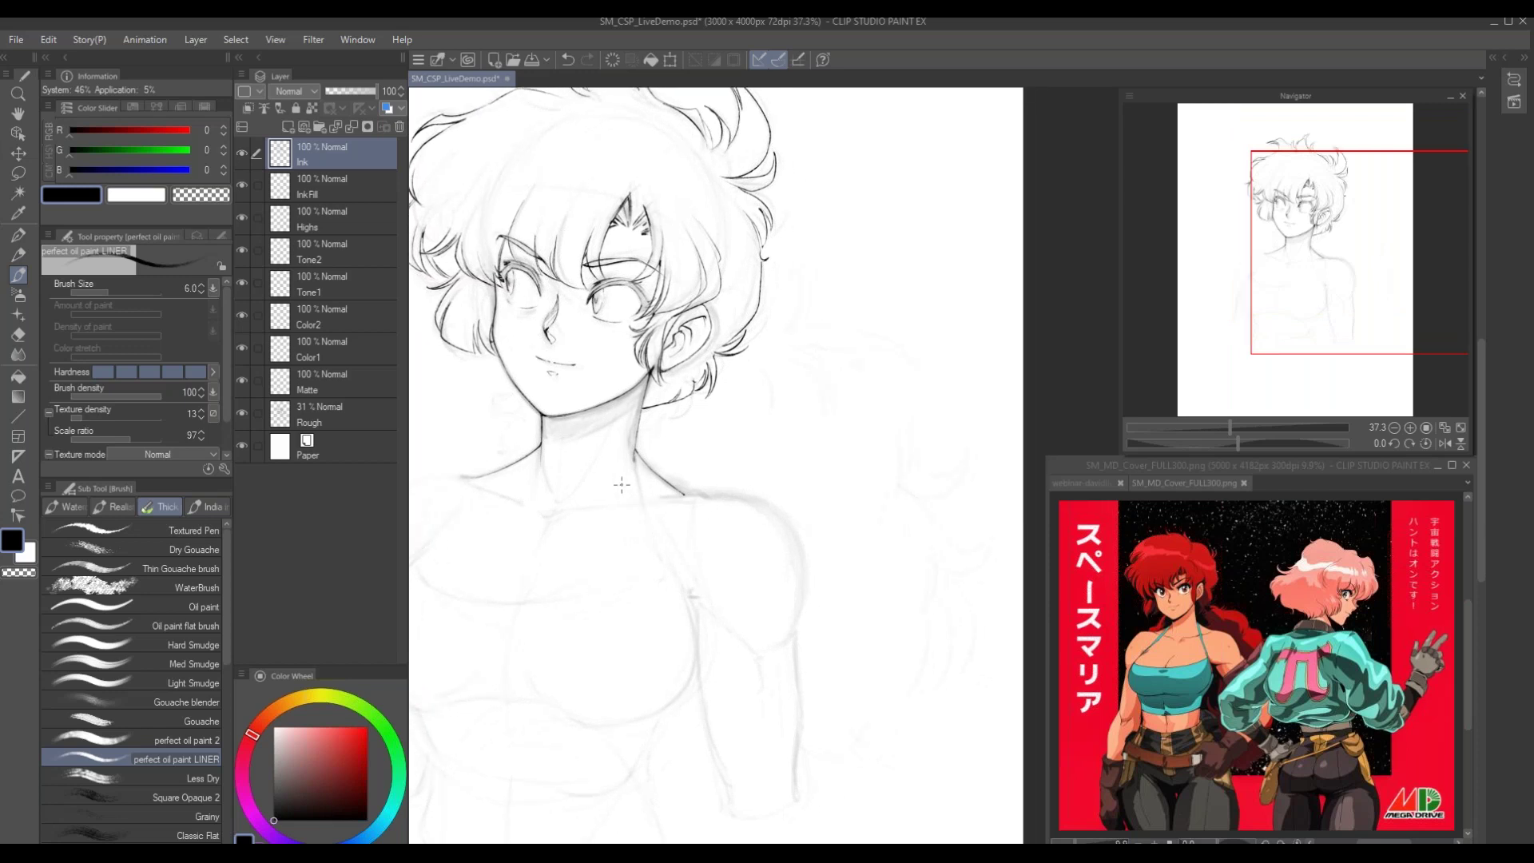
drag(720, 540, 775, 558)
scroll(703, 579, up, 1)
drag(617, 549, 572, 548)
drag(668, 509, 703, 506)
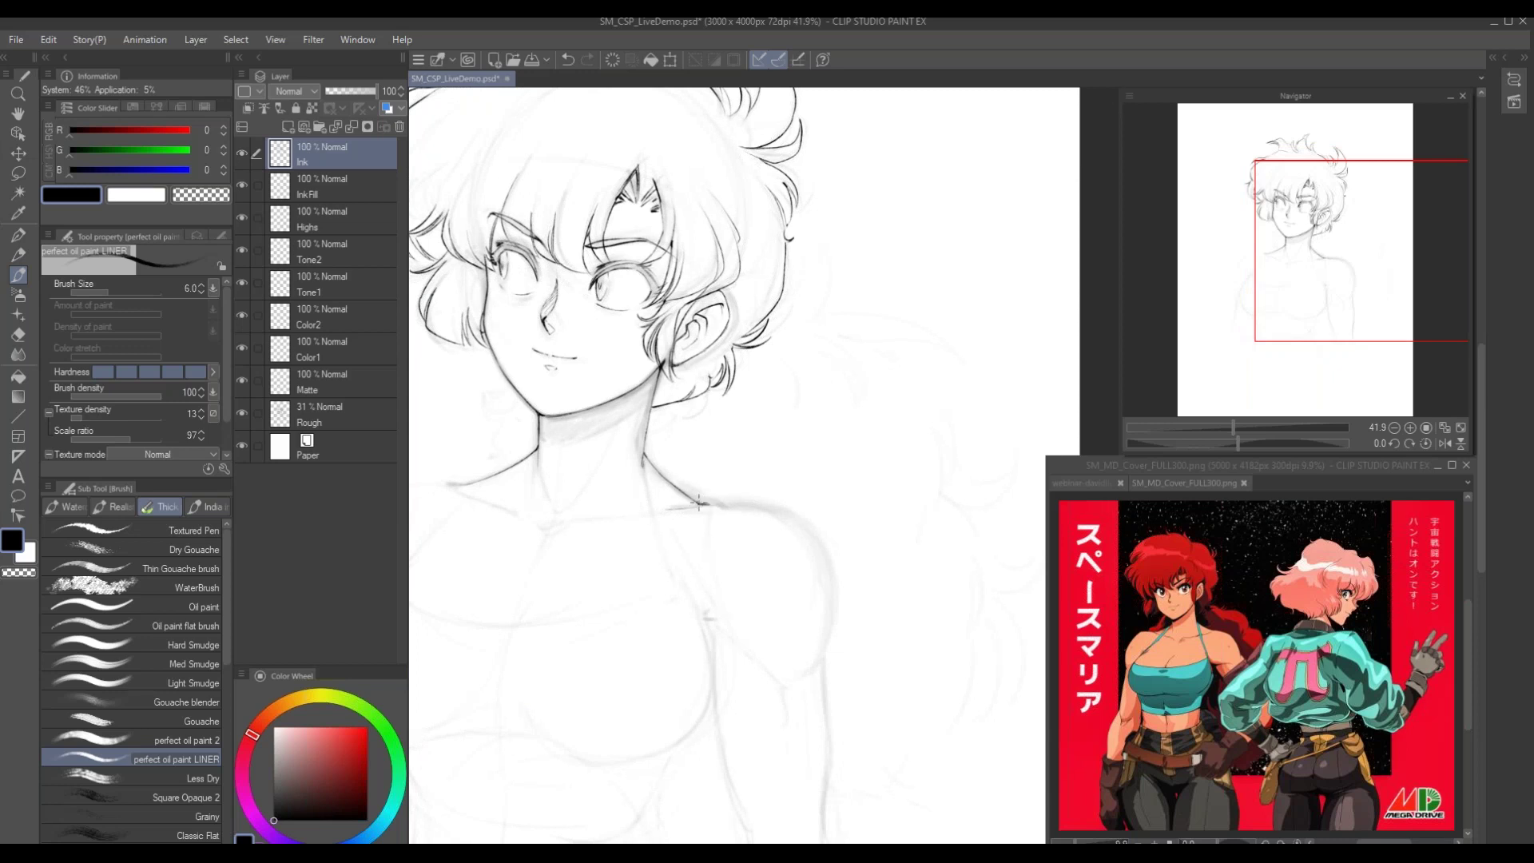
mouse_move(657, 583)
mouse_down()
mouse_move(707, 483)
mouse_move(654, 421)
mouse_move(776, 492)
mouse_move(779, 580)
mouse_move(756, 607)
mouse_up()
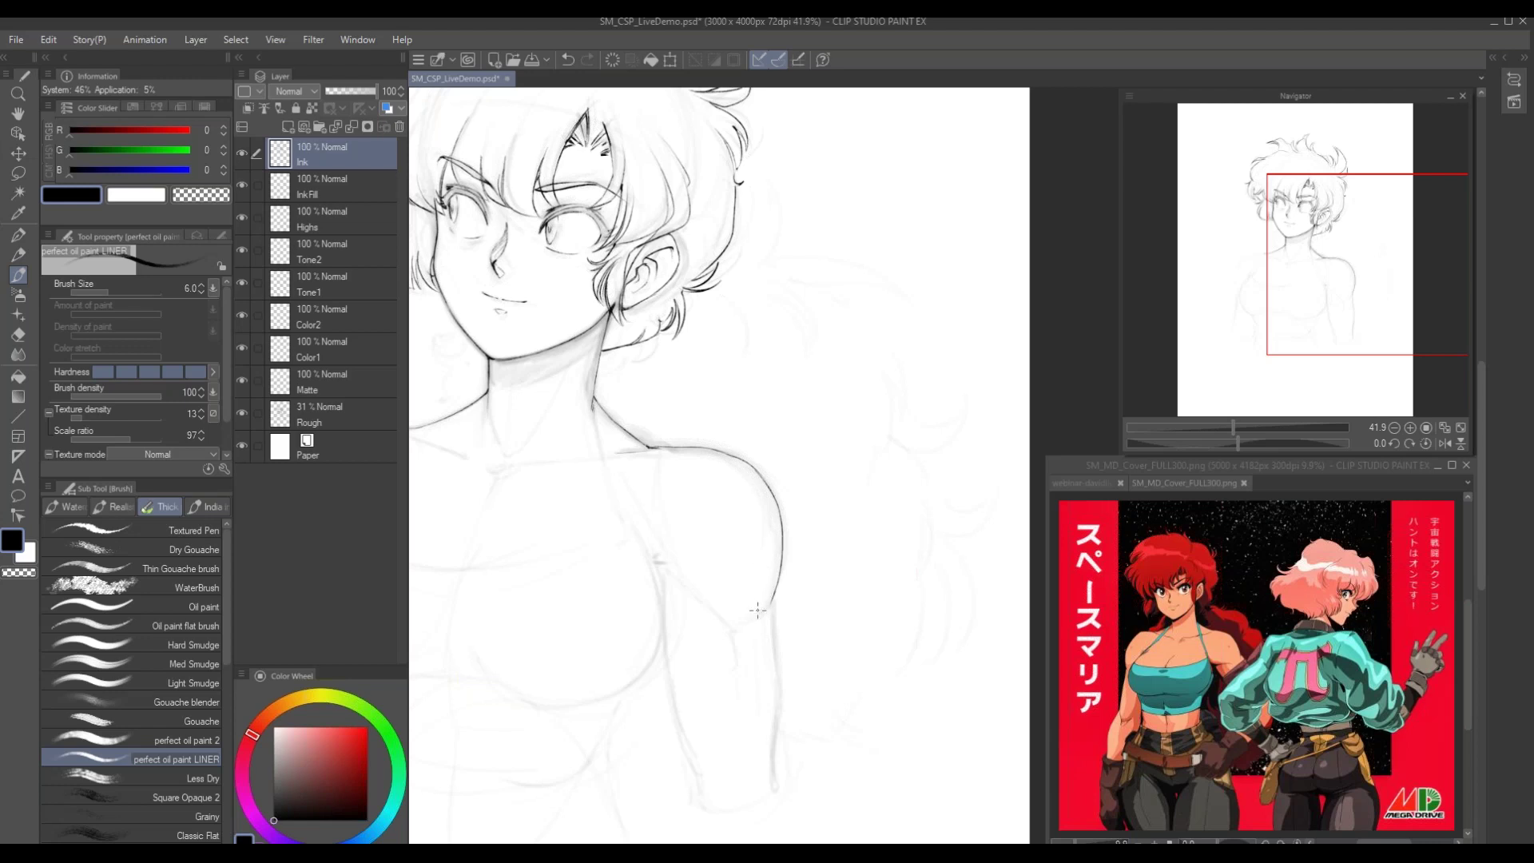
Ink the cloth band wrapped around the near upper arm, with its edges and diagonal folds
mouse_move(771, 455)
mouse_down()
mouse_move(826, 393)
mouse_move(852, 412)
mouse_up()
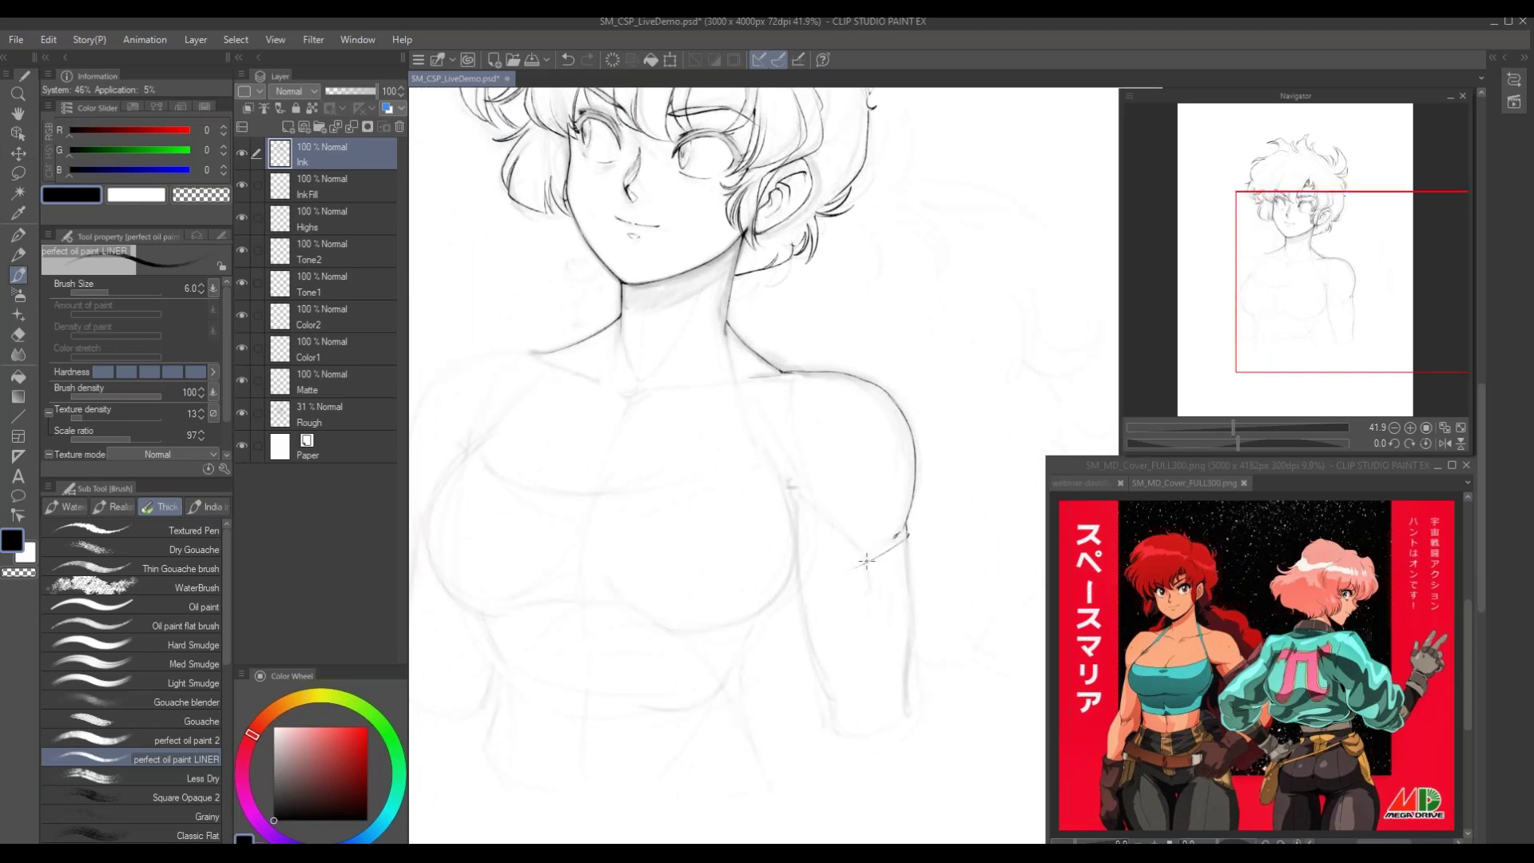
mouse_move(907, 534)
mouse_down()
mouse_move(796, 566)
mouse_move(816, 630)
mouse_move(845, 587)
mouse_move(817, 592)
mouse_move(904, 614)
mouse_up()
mouse_move(922, 547)
mouse_down()
mouse_move(916, 592)
mouse_move(918, 563)
mouse_move(903, 610)
mouse_move(916, 579)
mouse_move(906, 614)
mouse_up()
mouse_move(803, 627)
mouse_down()
mouse_move(926, 616)
mouse_move(911, 621)
mouse_up()
drag(908, 529, 918, 543)
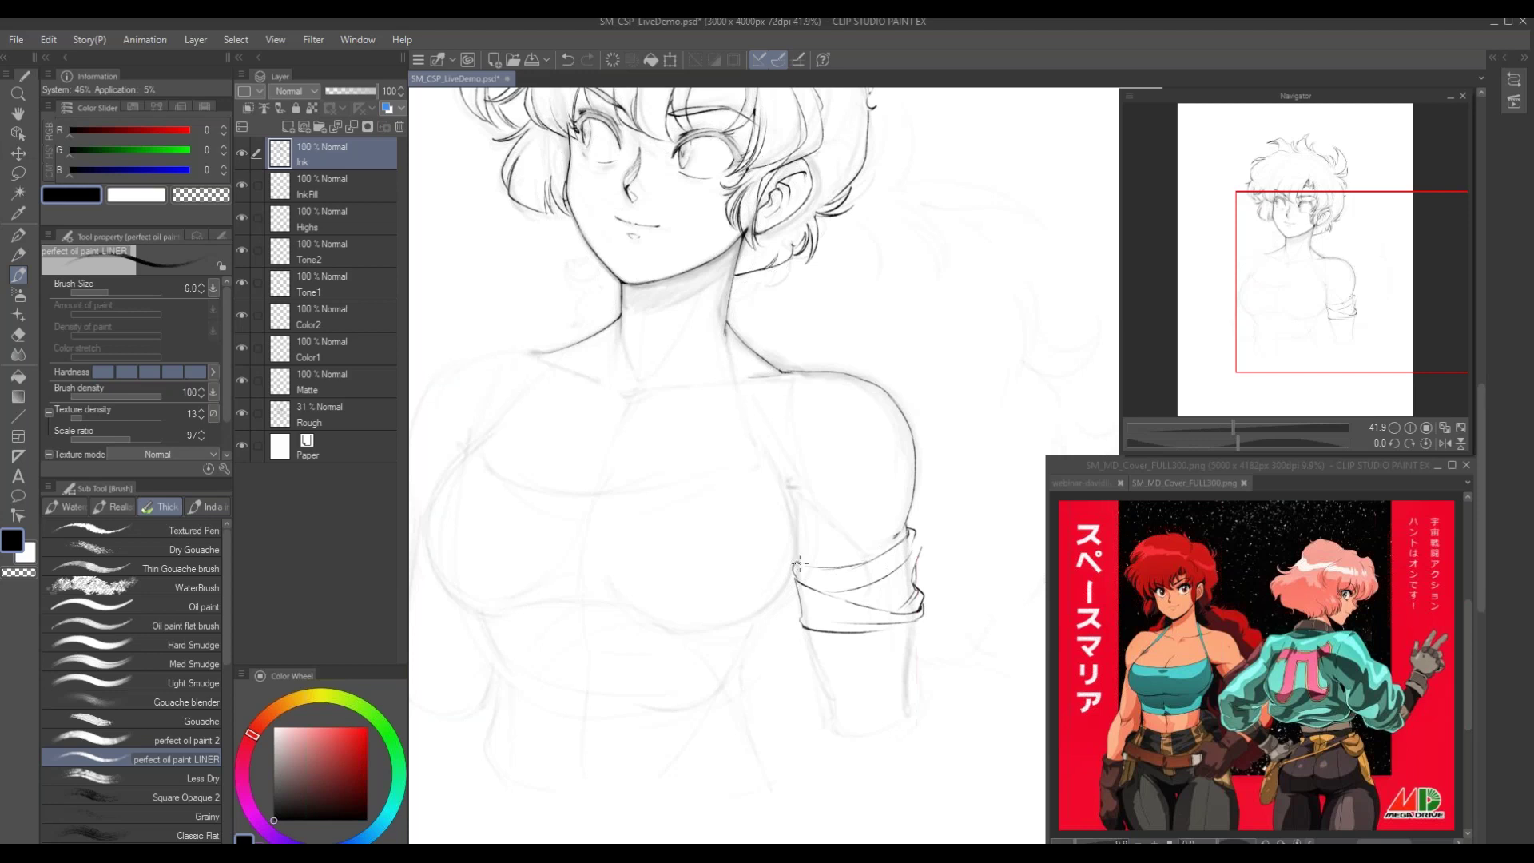
drag(799, 565, 906, 556)
drag(900, 454, 832, 434)
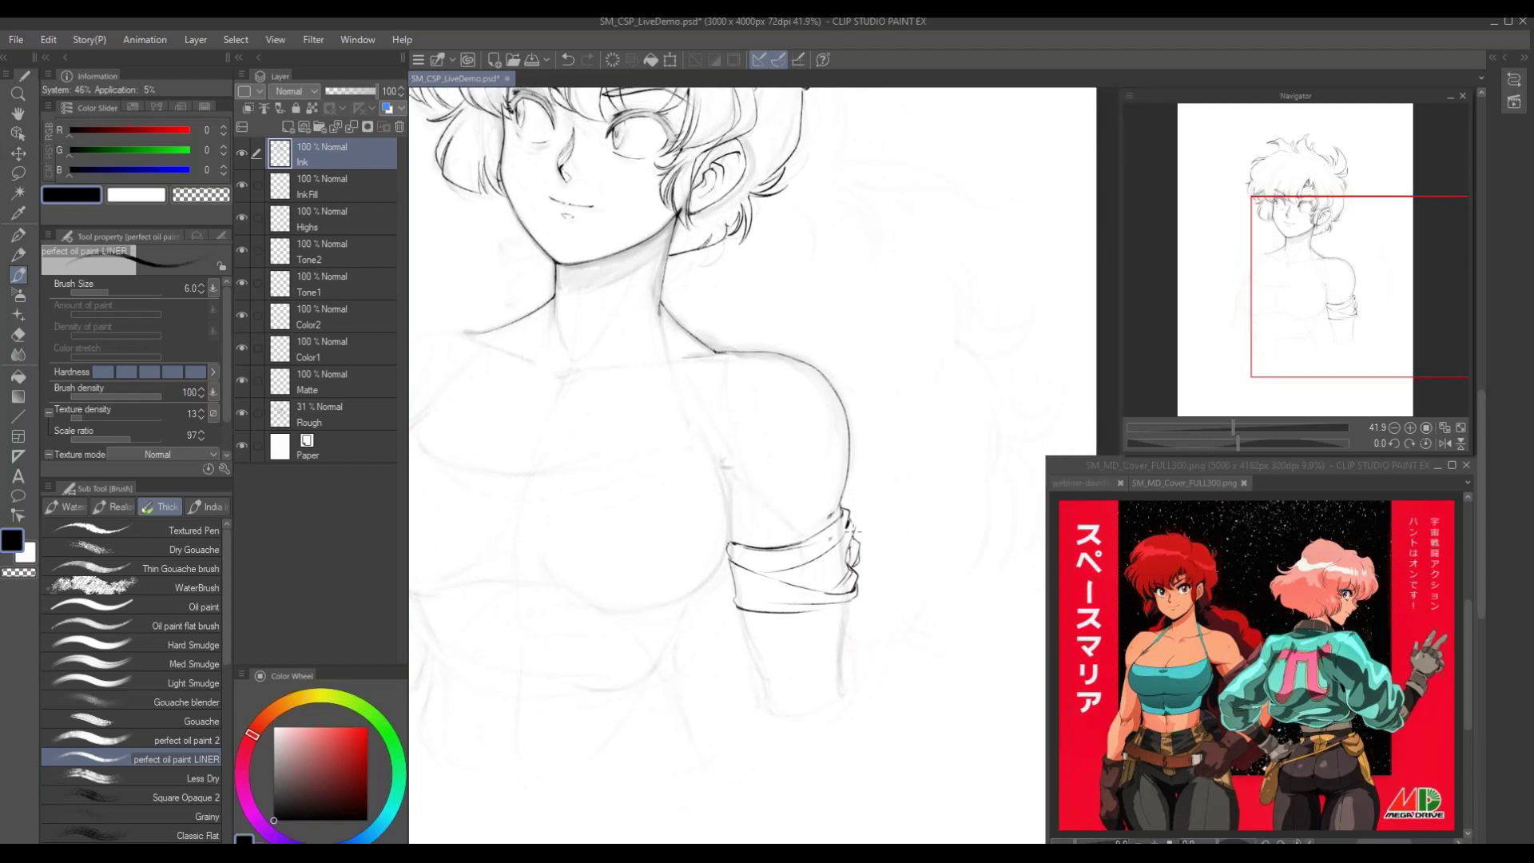
Ink the armband's knot and its two pointed cloth tails with fold lines
mouse_move(847, 515)
mouse_down()
mouse_move(922, 462)
mouse_move(916, 426)
mouse_move(912, 506)
mouse_move(859, 539)
mouse_move(908, 488)
mouse_move(919, 435)
mouse_up()
mouse_move(874, 539)
mouse_down()
mouse_move(861, 553)
mouse_move(913, 544)
mouse_up()
drag(844, 438, 692, 443)
drag(704, 574, 770, 597)
drag(724, 543, 781, 585)
drag(772, 577, 808, 603)
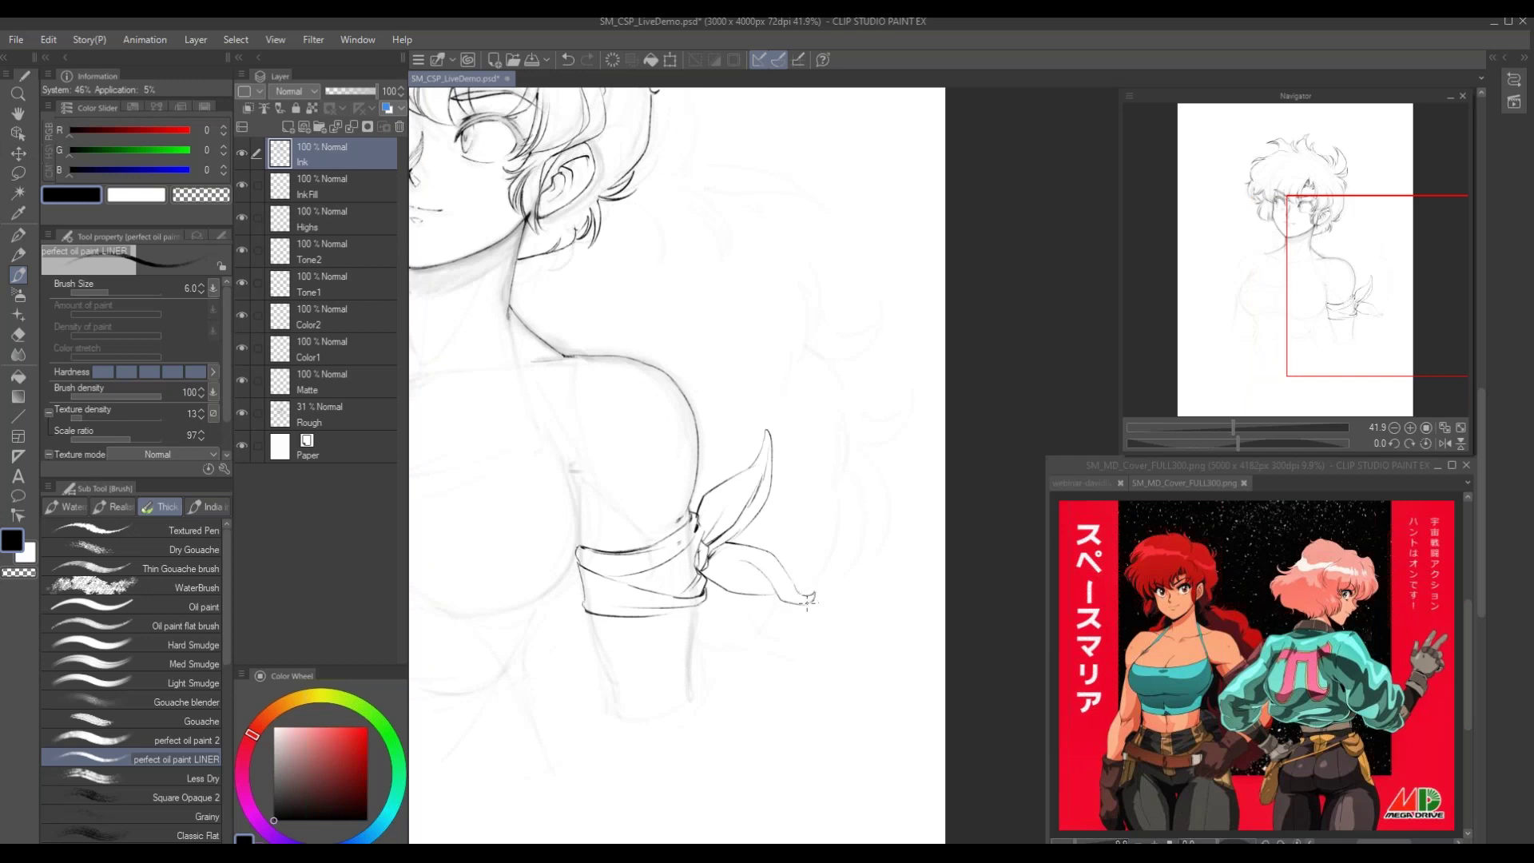
mouse_move(698, 556)
mouse_down()
mouse_move(756, 569)
mouse_move(768, 589)
mouse_up()
Ink both sides of the near arm below the band and the inner arm line up to the armpit
mouse_move(769, 621)
mouse_down()
mouse_move(829, 624)
mouse_move(911, 528)
mouse_up()
drag(730, 519, 751, 585)
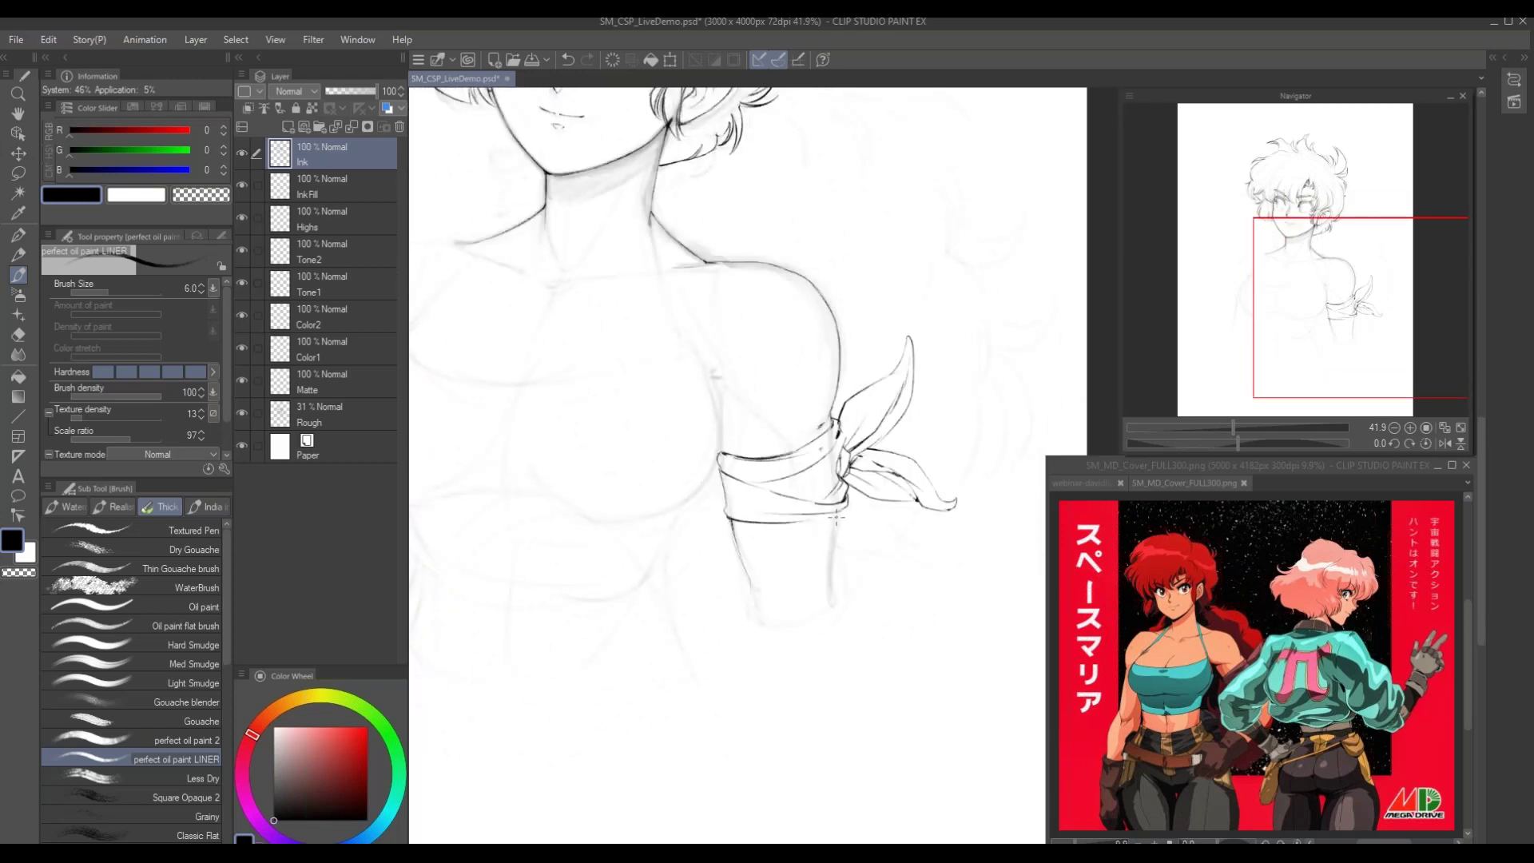
mouse_move(810, 519)
mouse_down()
mouse_move(839, 513)
mouse_move(833, 595)
mouse_up()
mouse_move(673, 428)
mouse_down()
mouse_move(728, 515)
mouse_move(775, 489)
mouse_up()
mouse_move(652, 559)
mouse_down()
mouse_move(671, 579)
mouse_move(638, 635)
mouse_up()
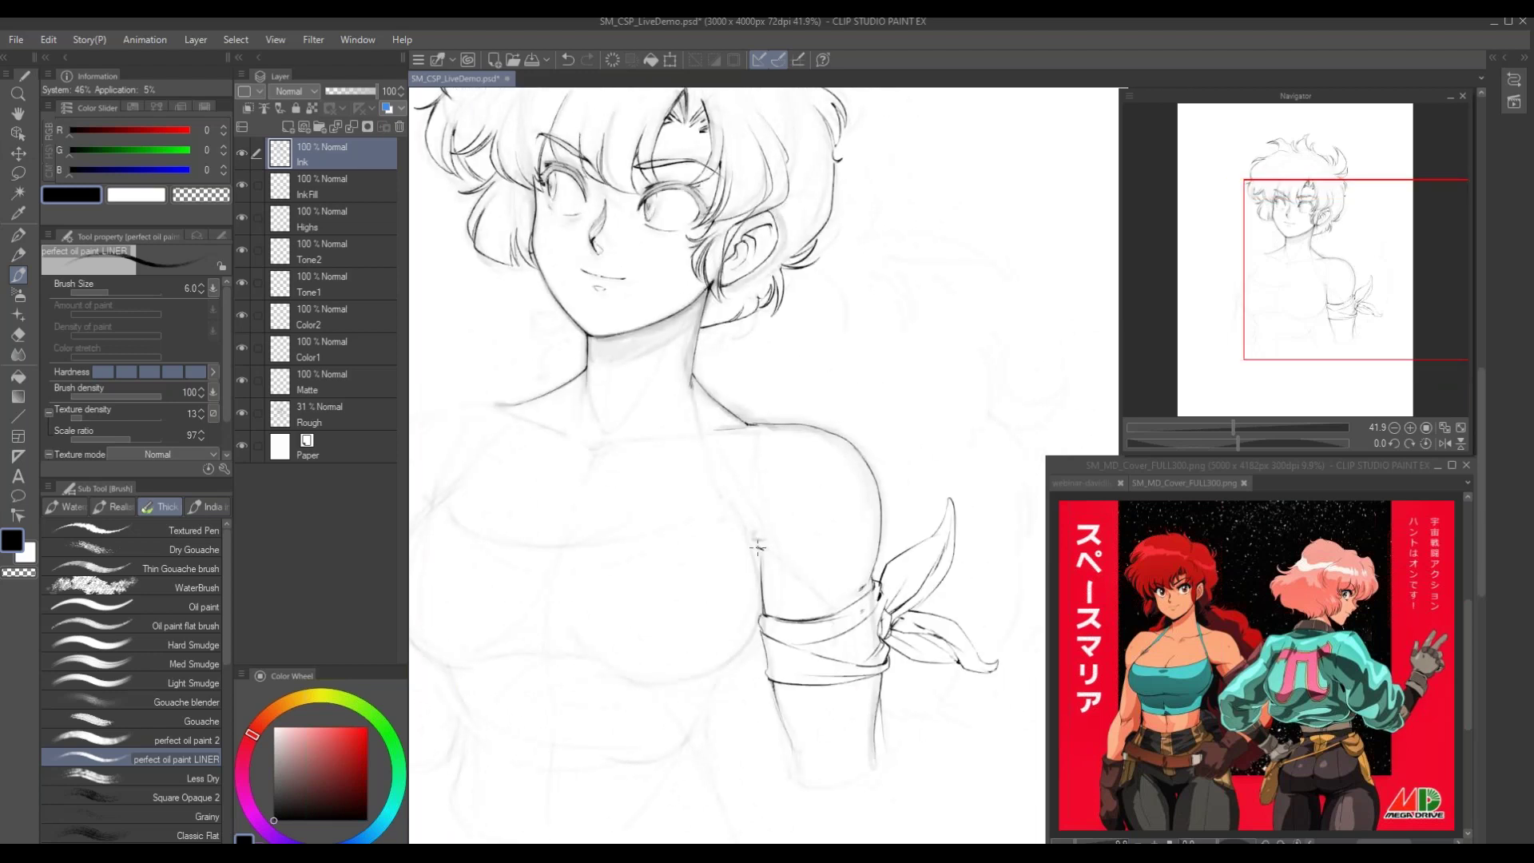
drag(648, 530, 795, 582)
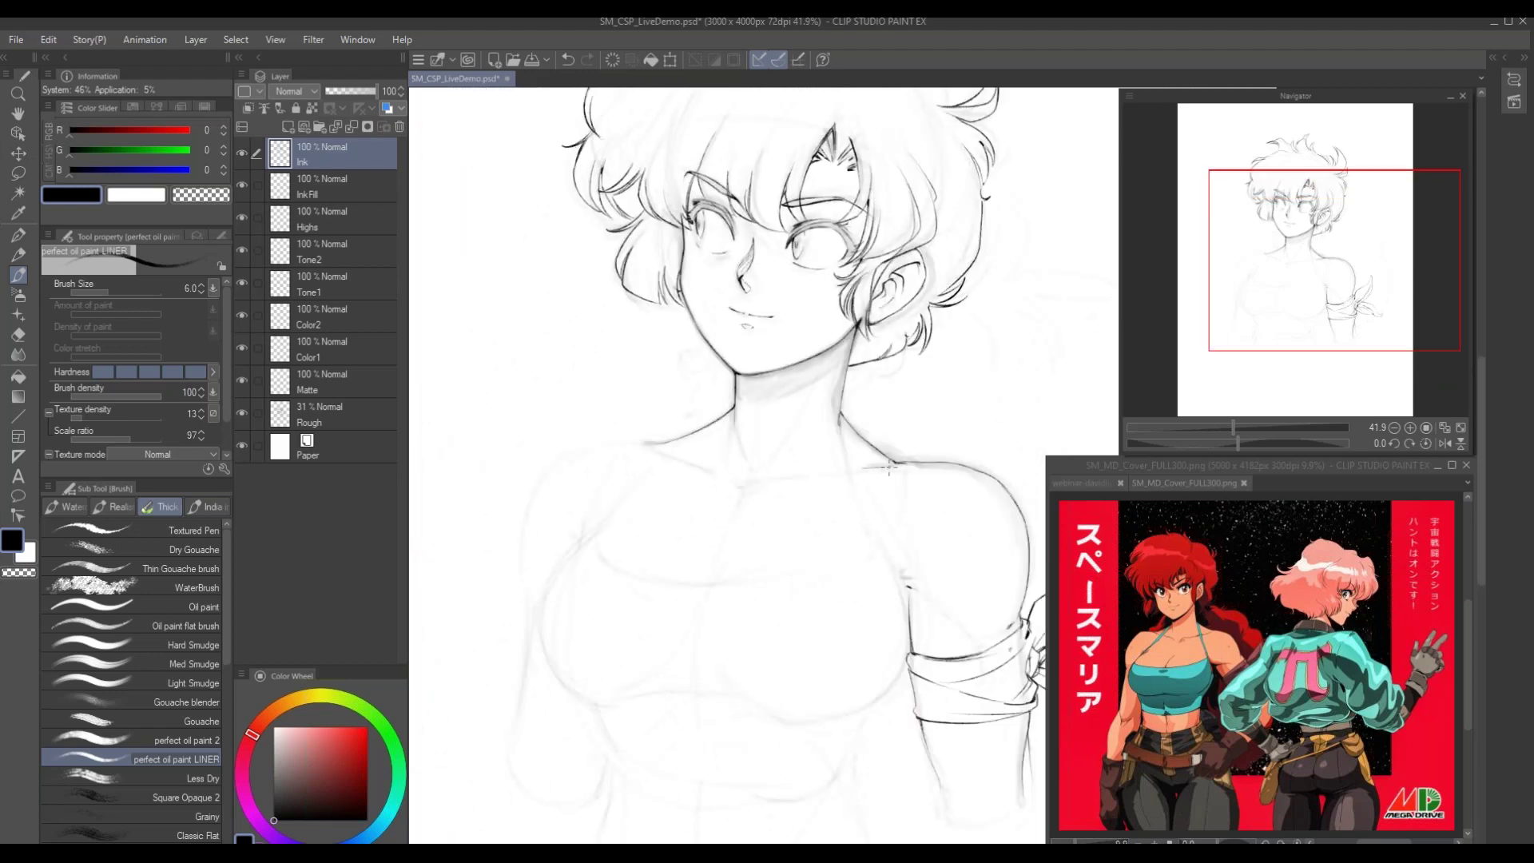
Ink both collarbones meeting at the notch below the throat, plus the neck tendon line rising from it
drag(841, 470, 742, 485)
drag(604, 399, 588, 441)
drag(637, 489, 724, 525)
drag(720, 458, 724, 501)
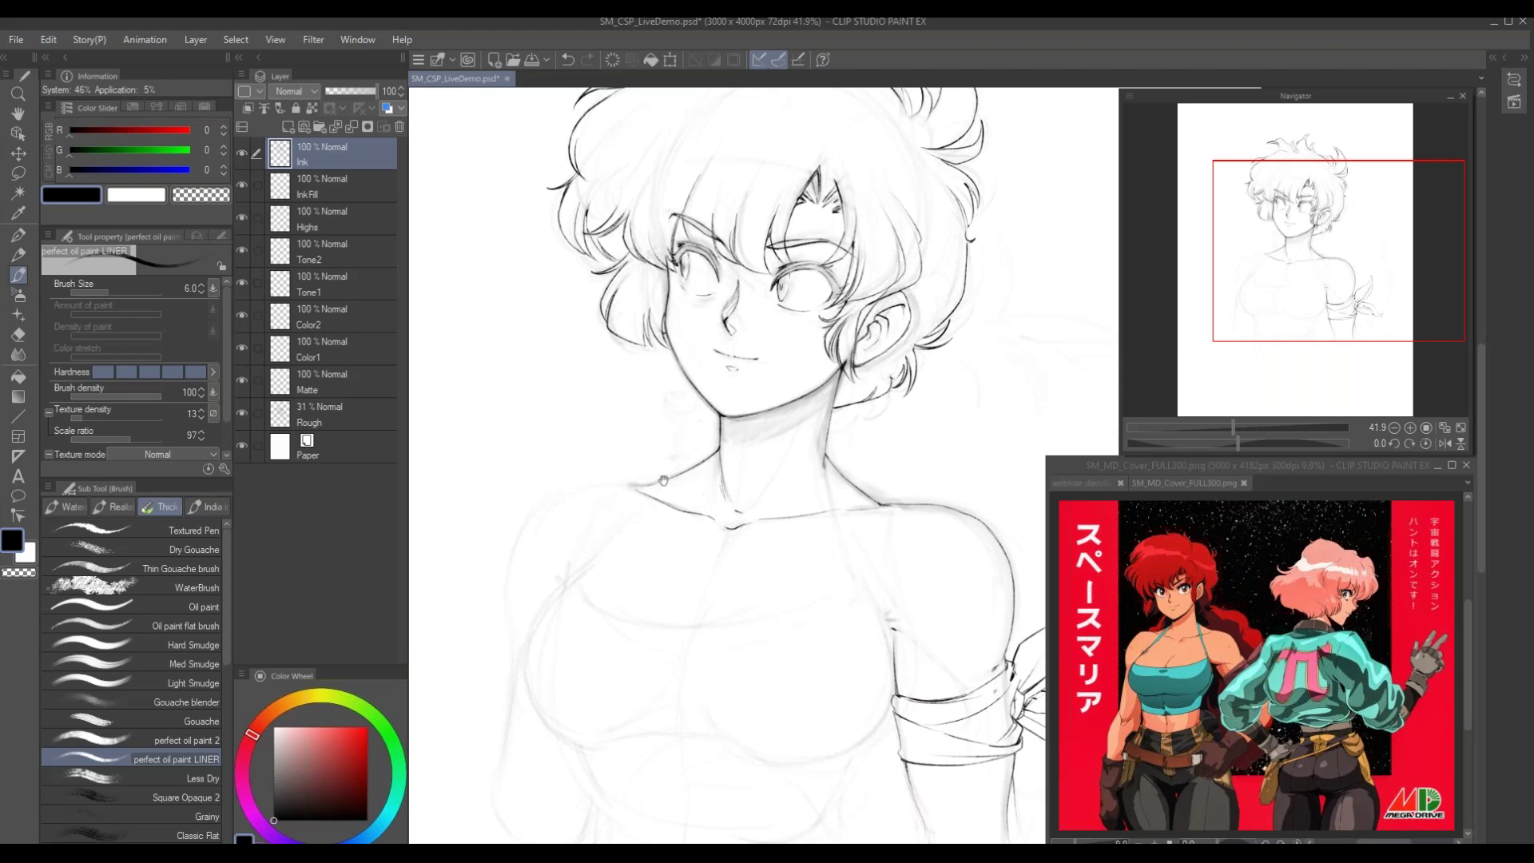
drag(649, 469, 711, 538)
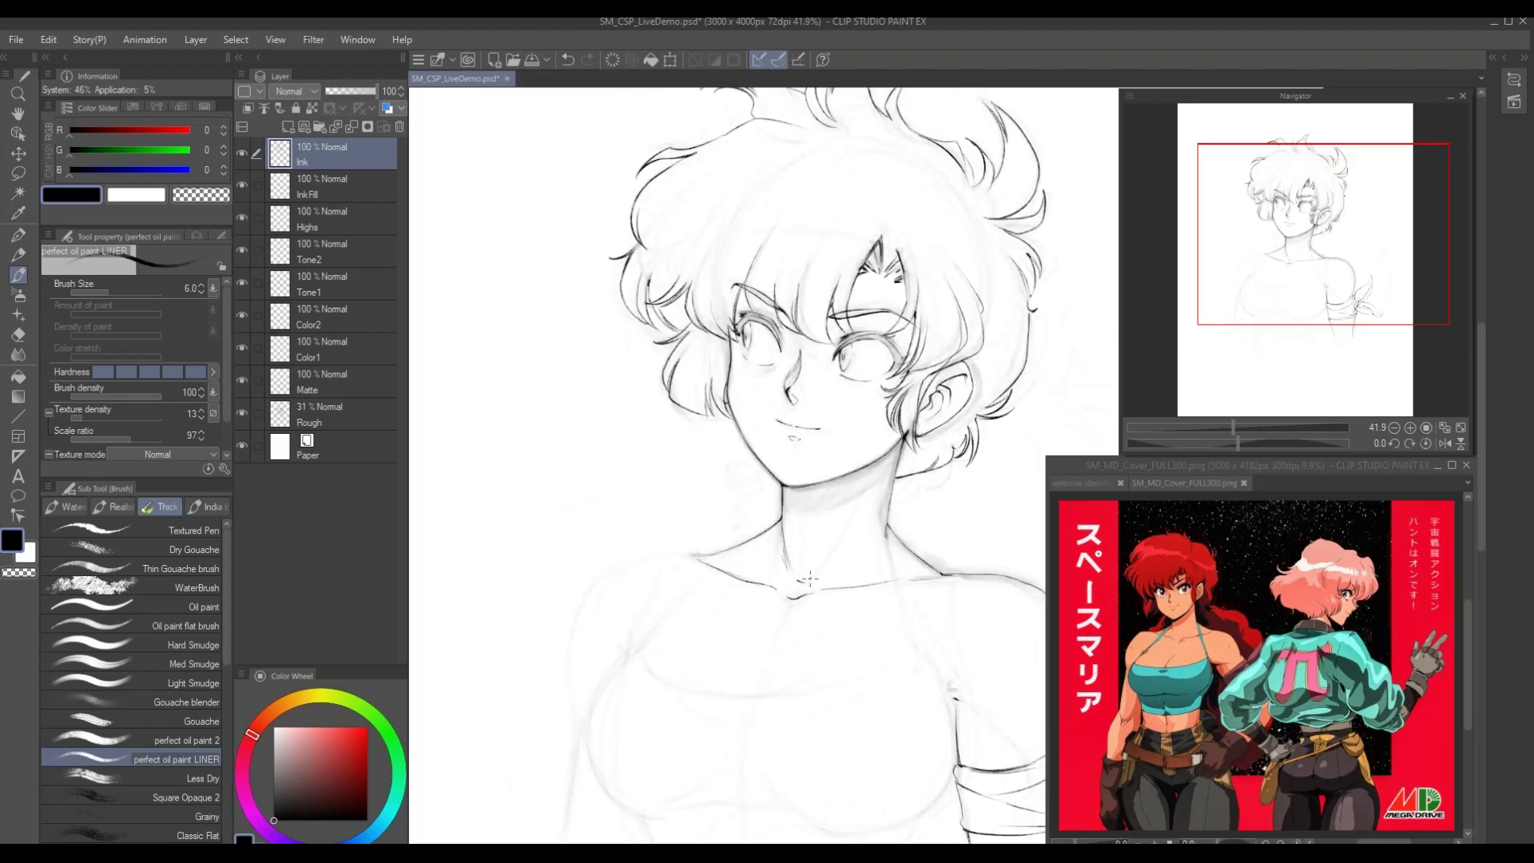
drag(798, 590, 848, 528)
mouse_move(628, 520)
mouse_down()
mouse_move(628, 490)
mouse_move(844, 497)
mouse_up()
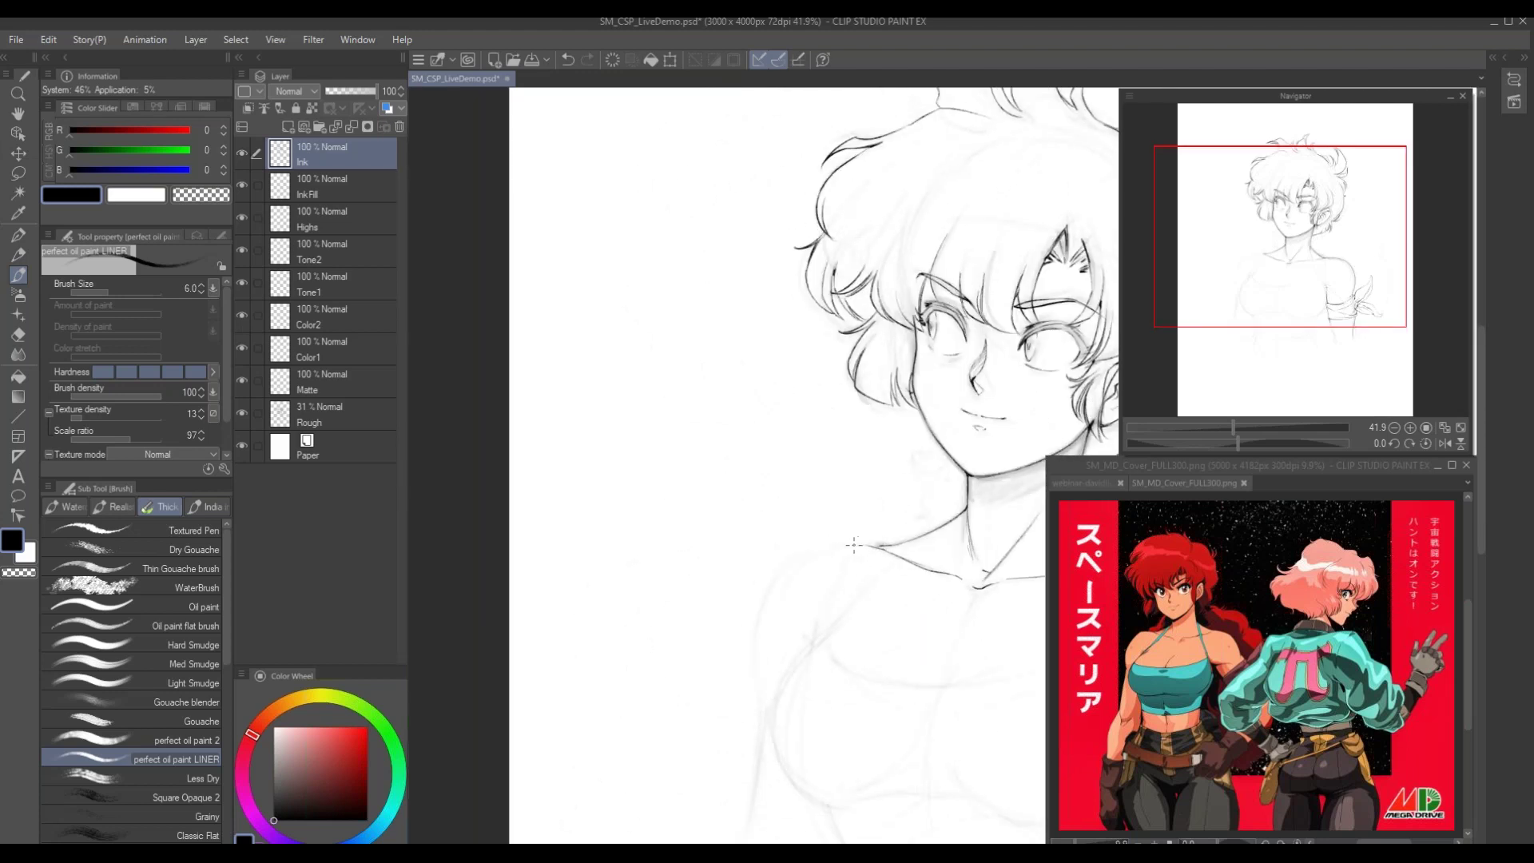
drag(873, 546, 851, 545)
drag(757, 469, 601, 421)
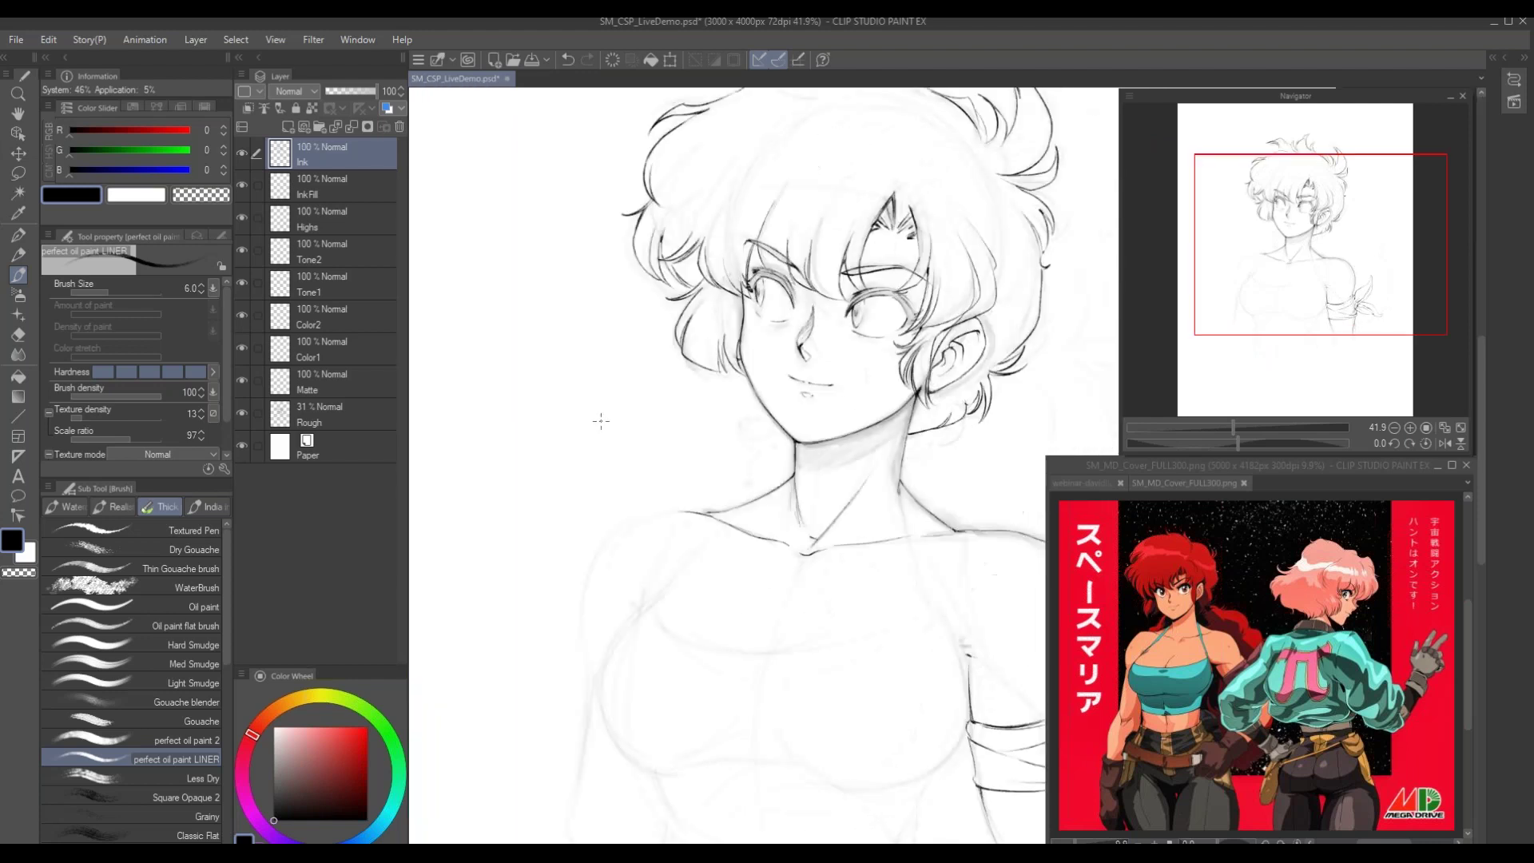
Mirror the canvas view horizontally and ink the far shoulder's rounded contour from the collarbone down to the upper arm
click(1446, 444)
drag(754, 538, 667, 540)
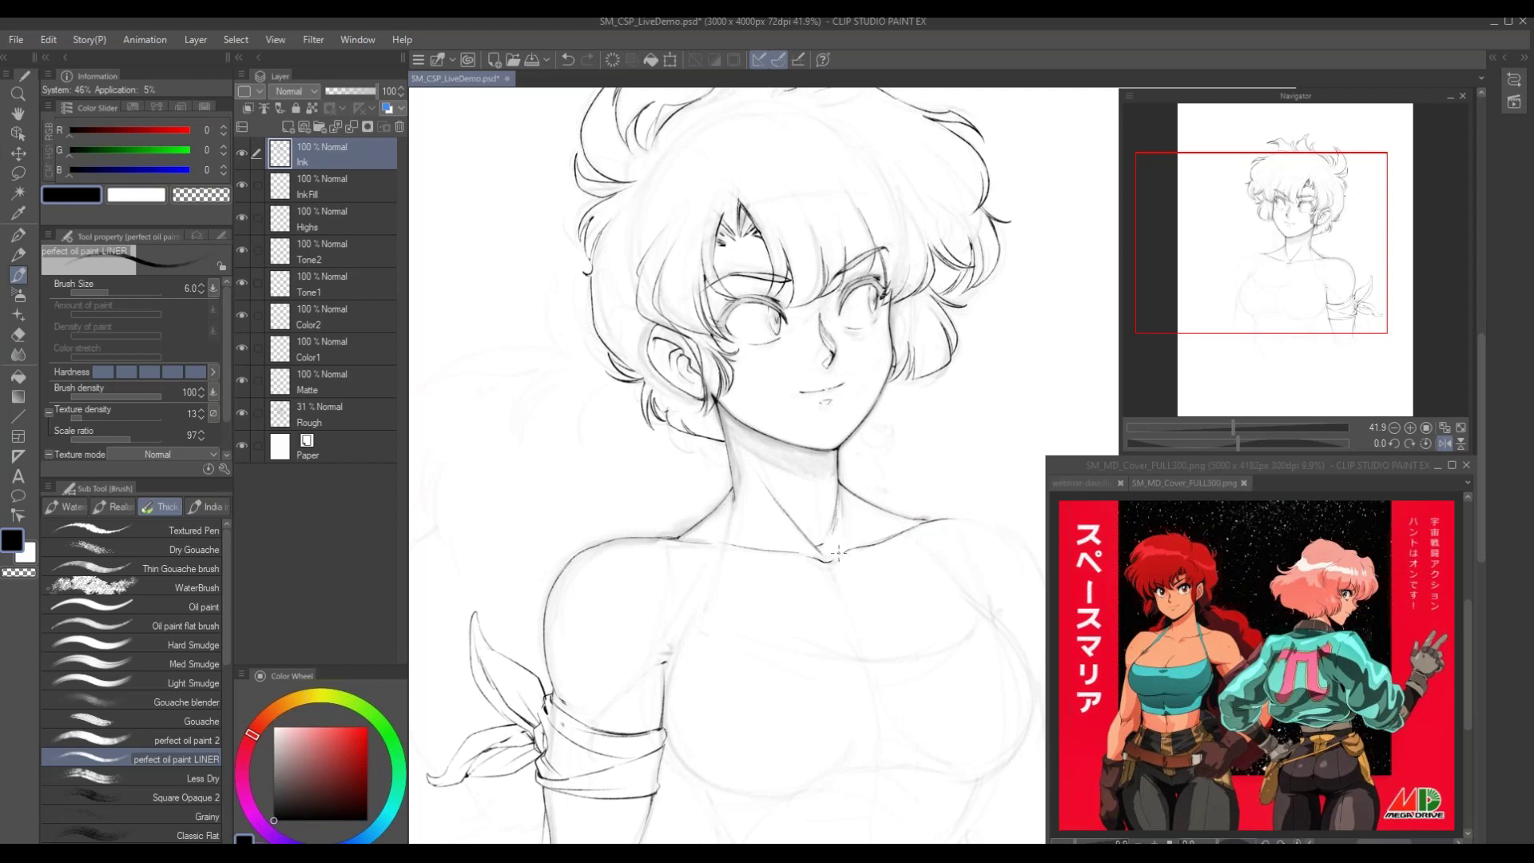
mouse_move(714, 245)
mouse_down()
mouse_move(744, 420)
mouse_move(765, 427)
mouse_move(747, 450)
mouse_up()
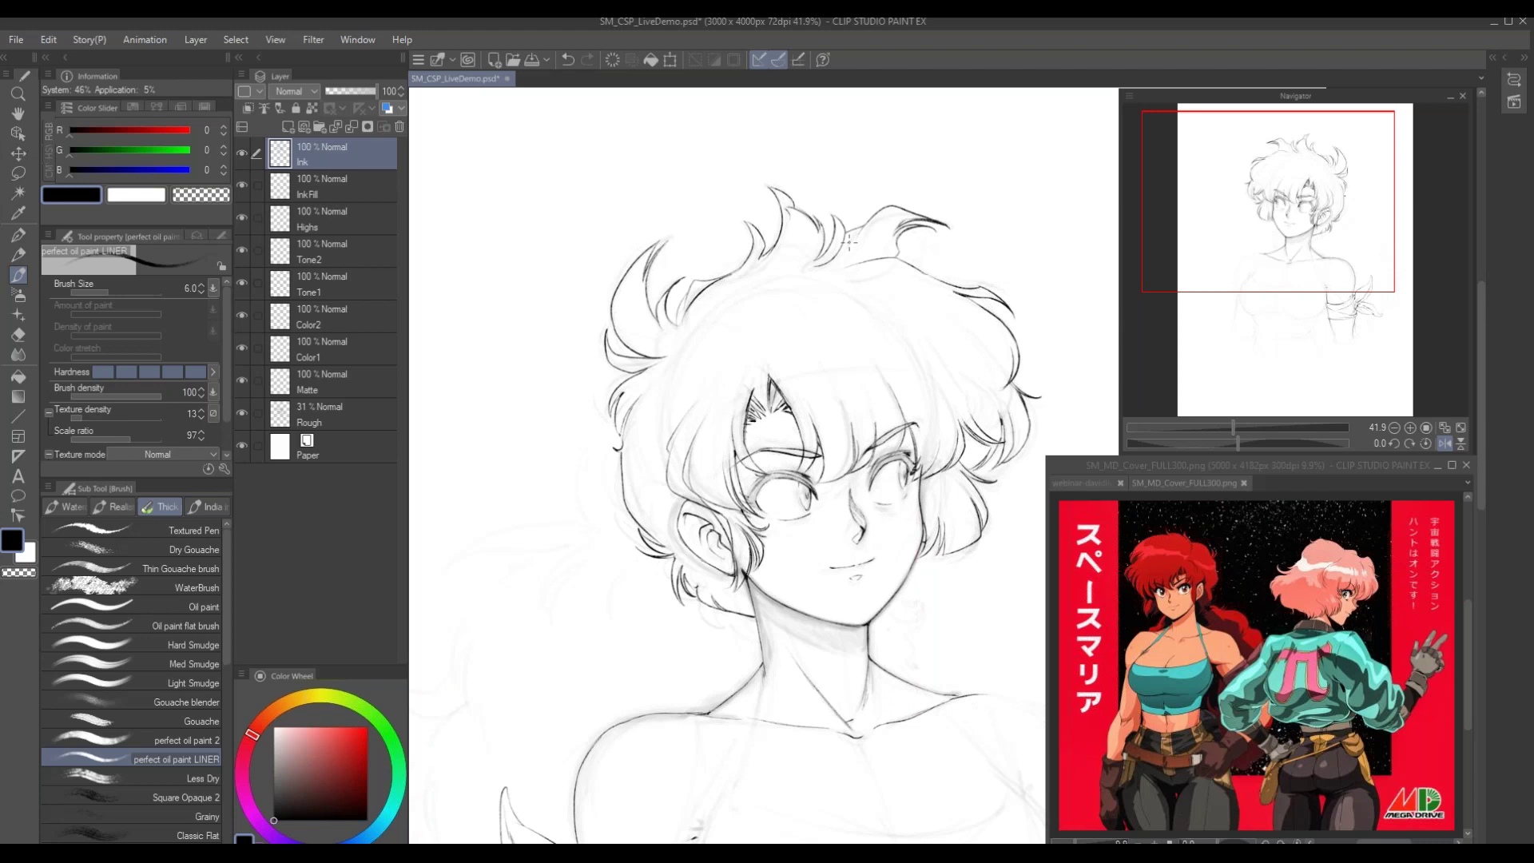
drag(675, 589, 502, 483)
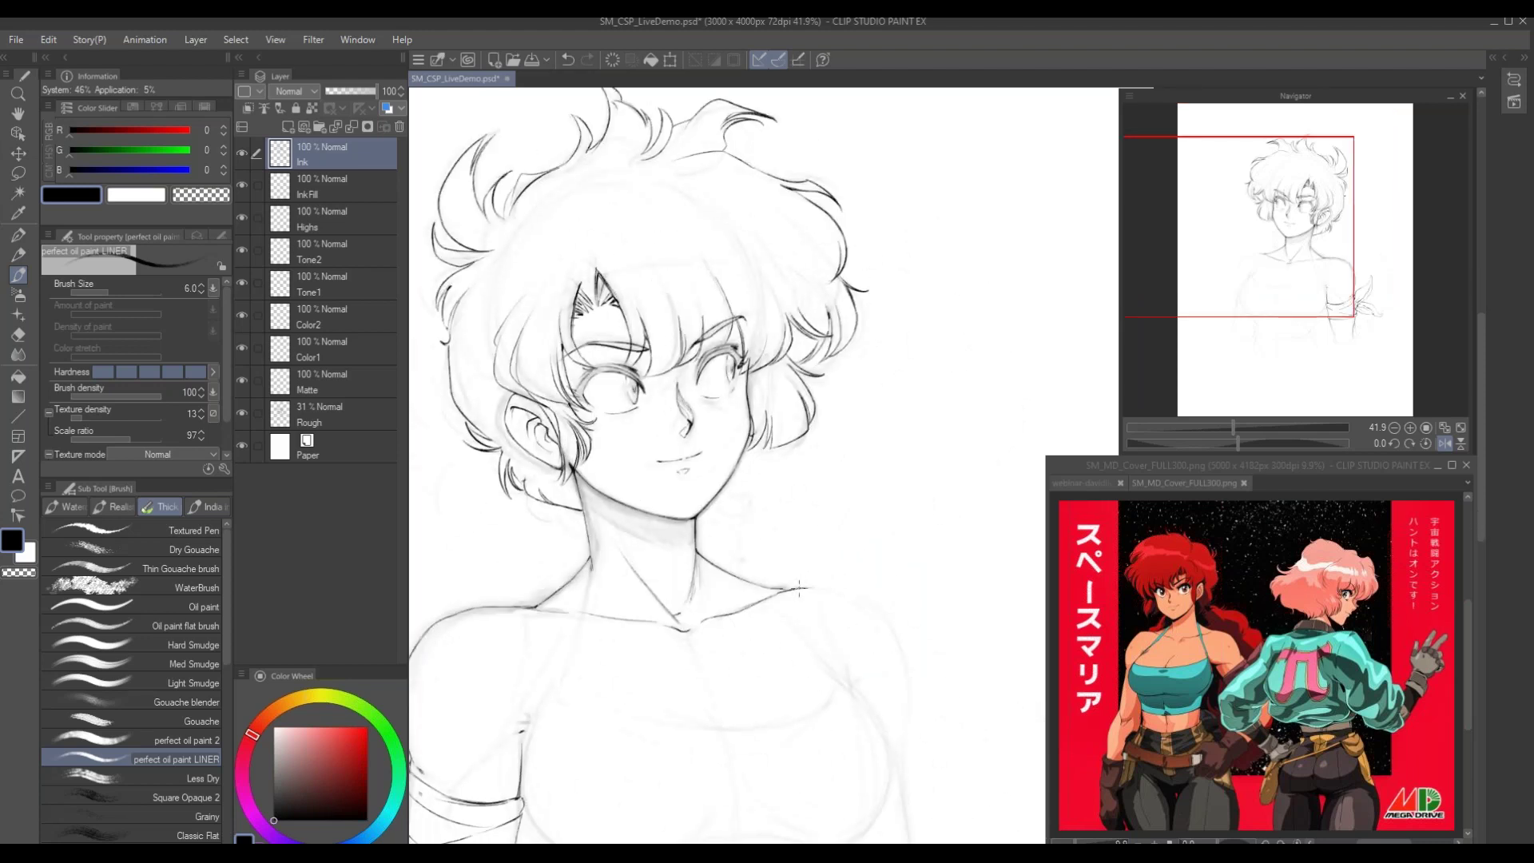
drag(793, 589, 817, 586)
drag(893, 631, 900, 750)
drag(769, 559, 885, 517)
drag(784, 548, 793, 499)
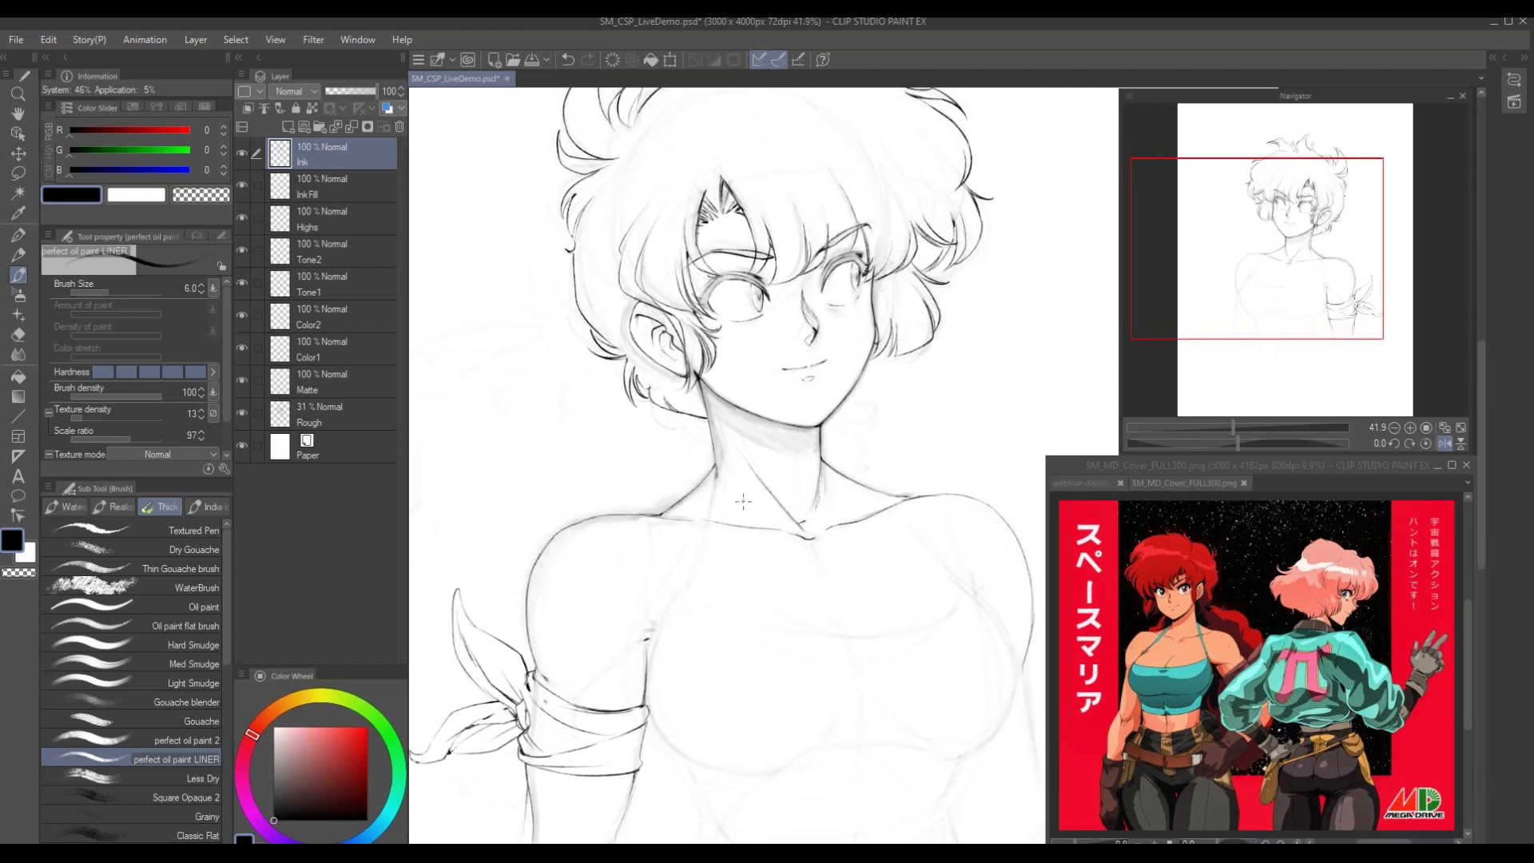
Touch up the short crease lines at the near armpit above the armband
drag(659, 557, 698, 548)
key(e)
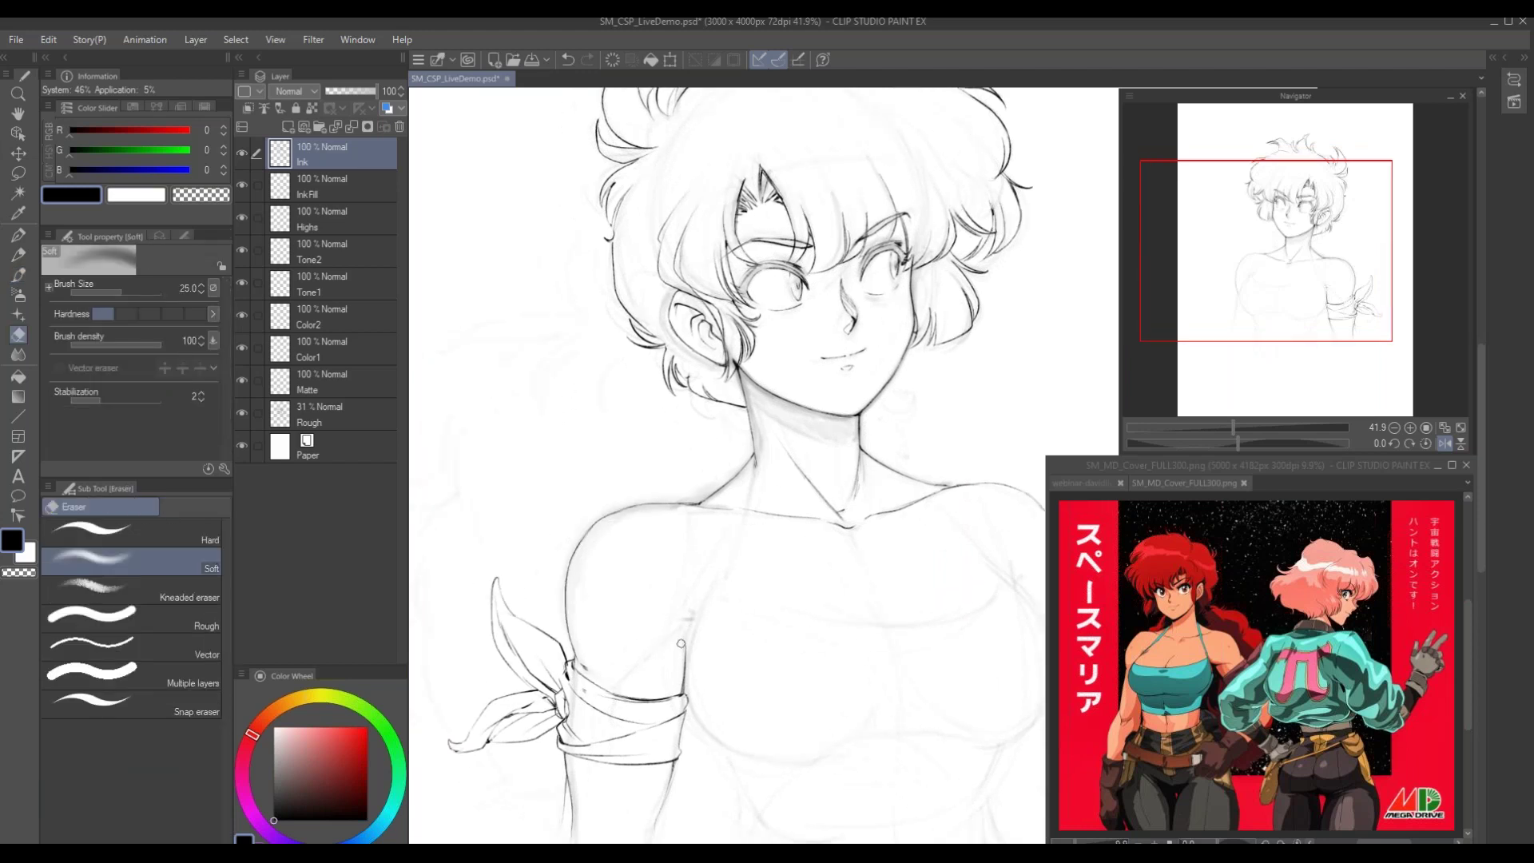
key(b)
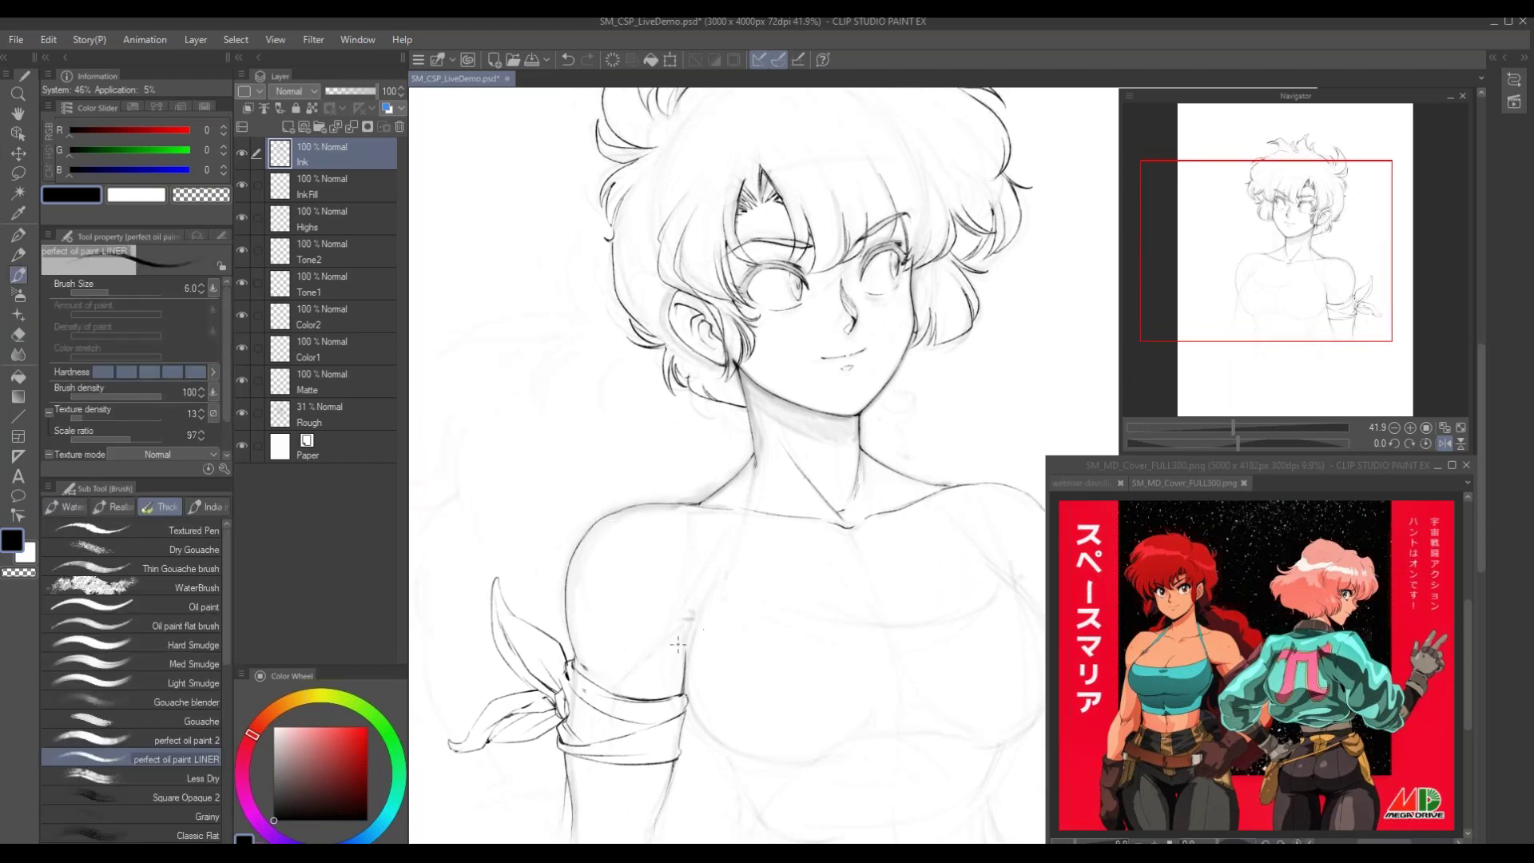
drag(685, 647, 686, 636)
Ink the far side of the chest contour from the armpit down and along the chest's lower edge
drag(953, 525, 795, 480)
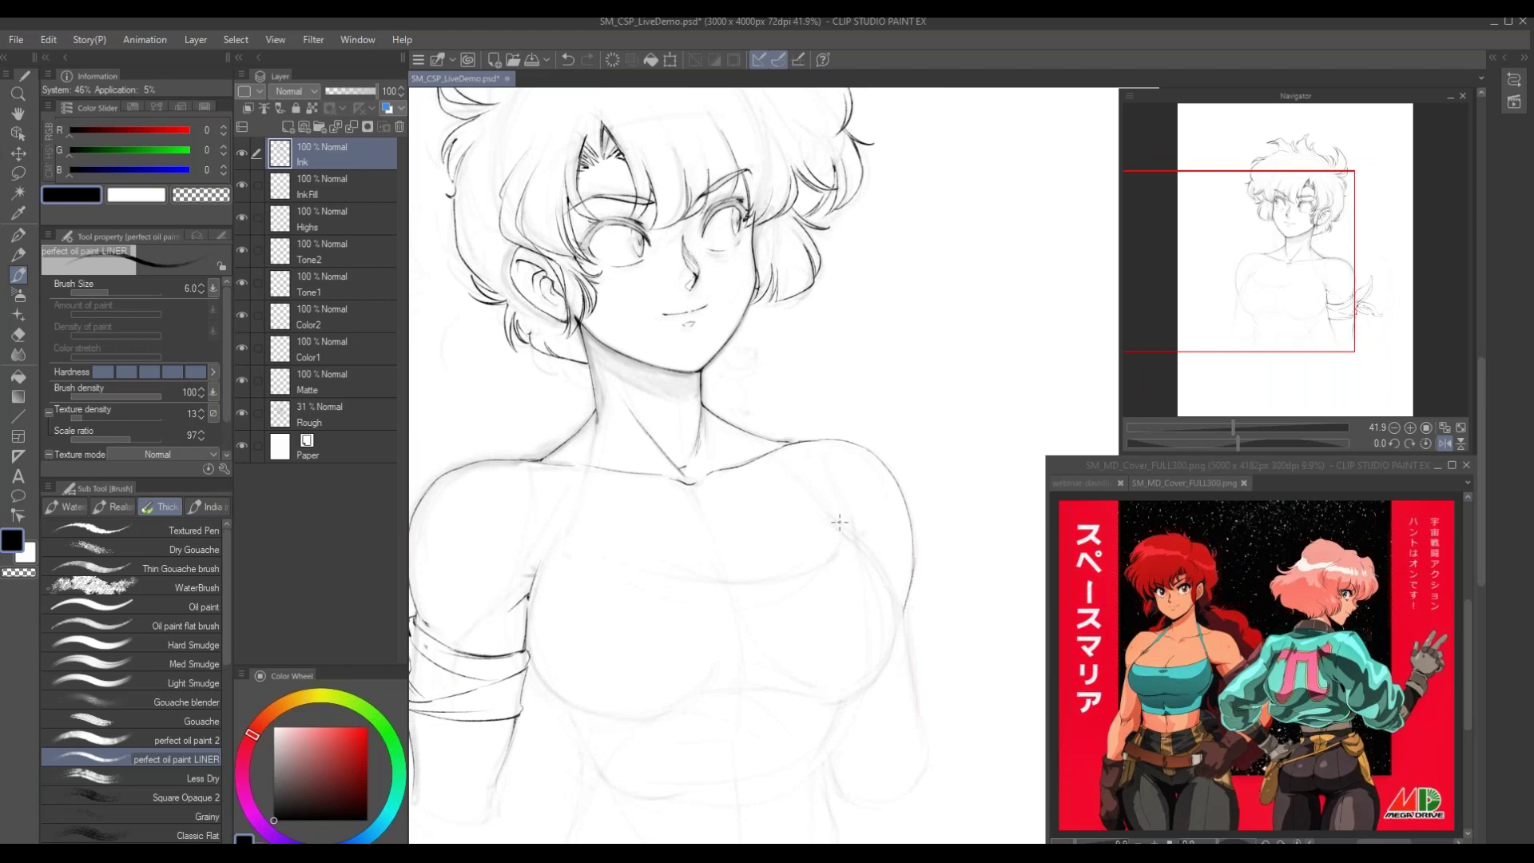
mouse_move(836, 520)
mouse_down()
mouse_move(877, 559)
mouse_move(896, 614)
mouse_up()
drag(869, 376, 934, 290)
mouse_move(957, 534)
mouse_down()
mouse_move(959, 567)
mouse_move(963, 525)
mouse_move(923, 602)
mouse_move(964, 523)
mouse_move(911, 609)
mouse_up()
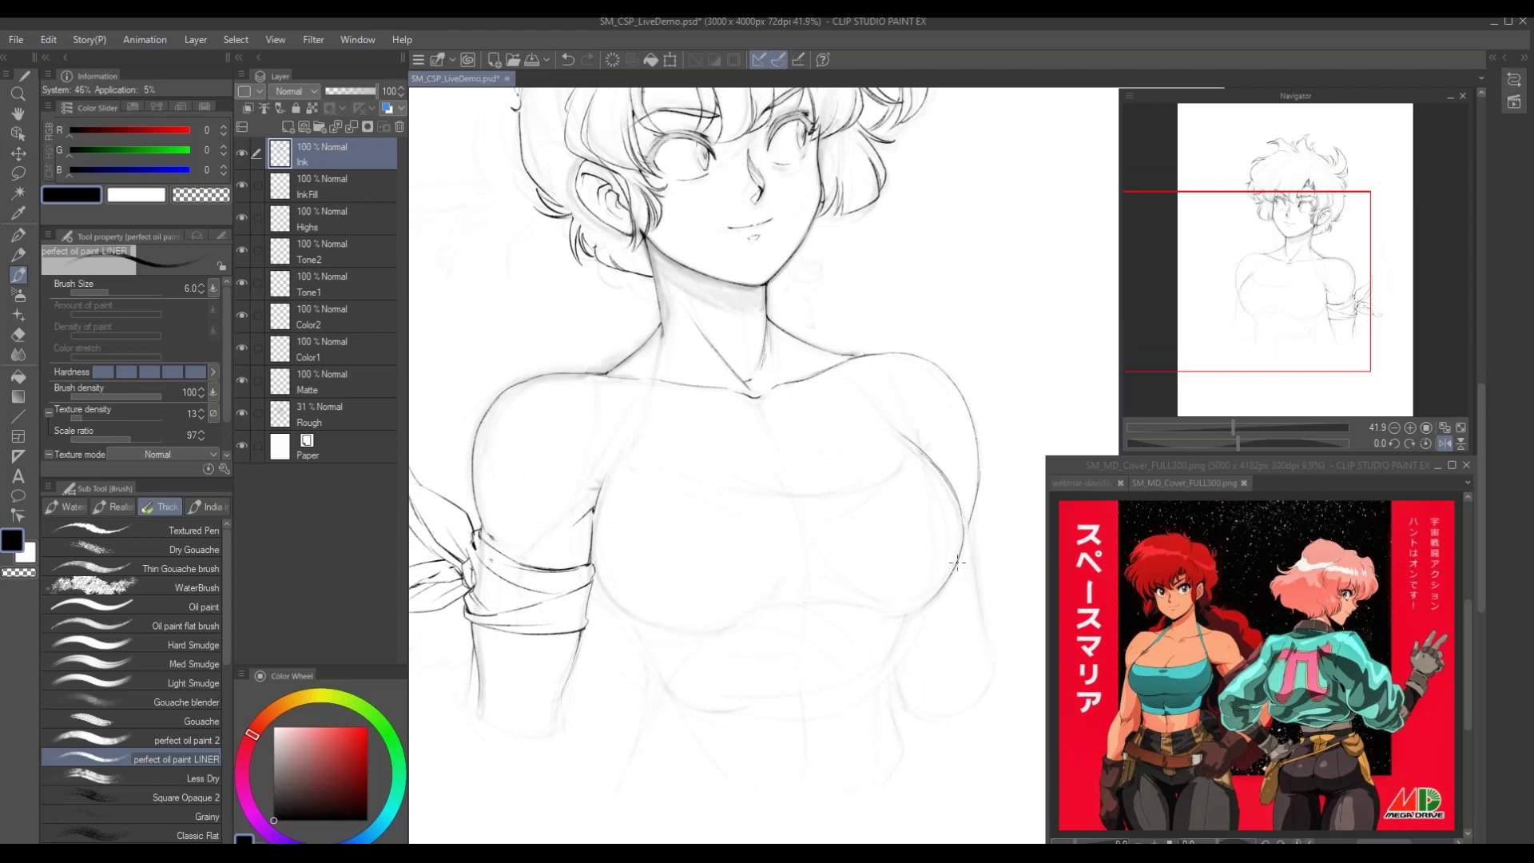
drag(802, 441, 818, 447)
mouse_move(942, 610)
mouse_down()
mouse_move(691, 643)
mouse_move(750, 636)
mouse_up()
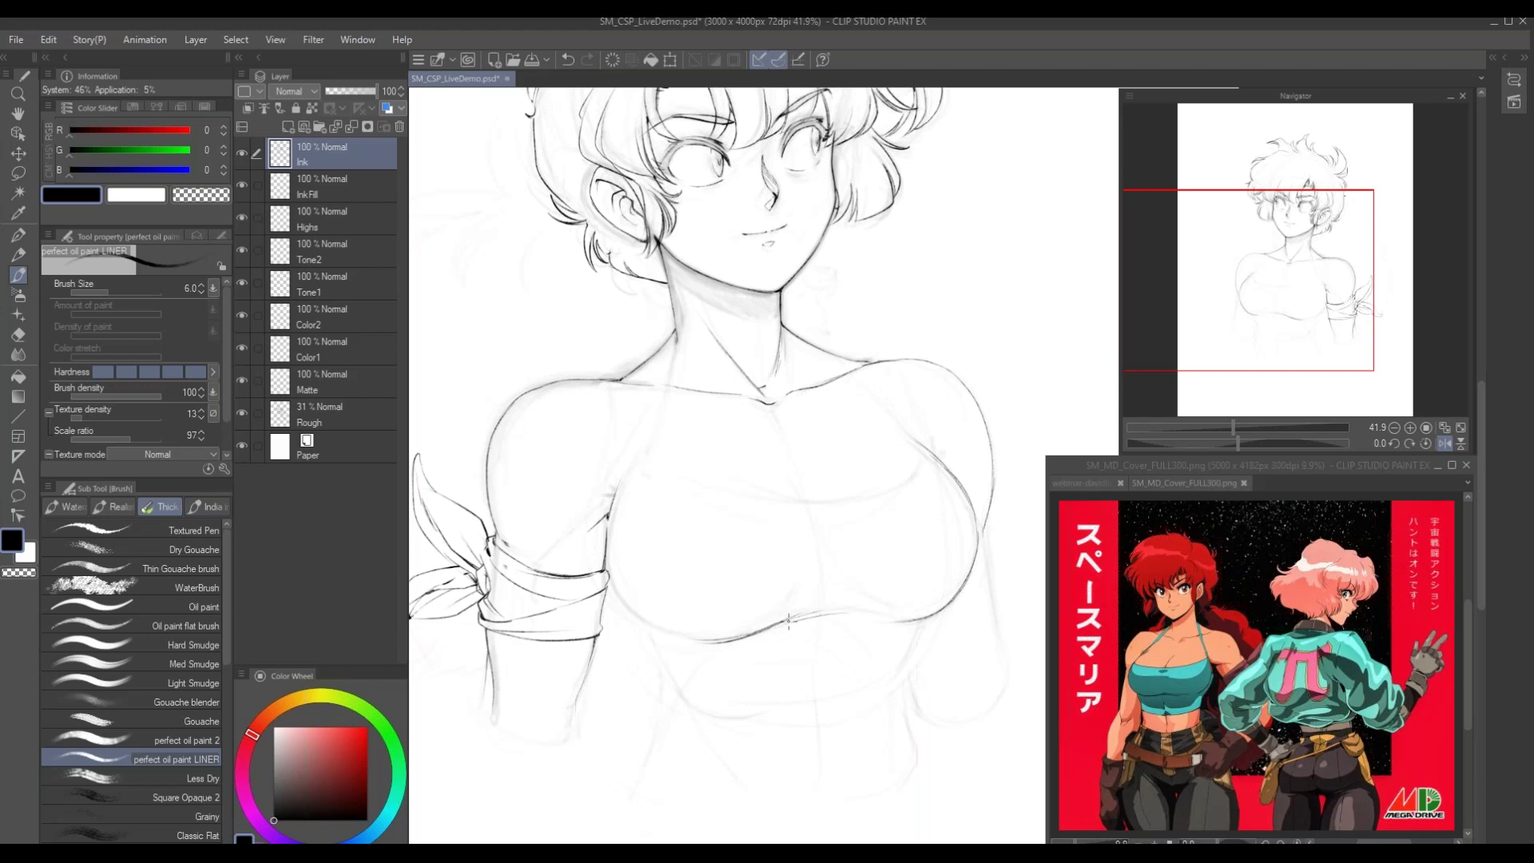
Ink the near side of the chest contour from the armpit to the lower edge, and start the torso line below the armband
scroll(646, 422, down, 2)
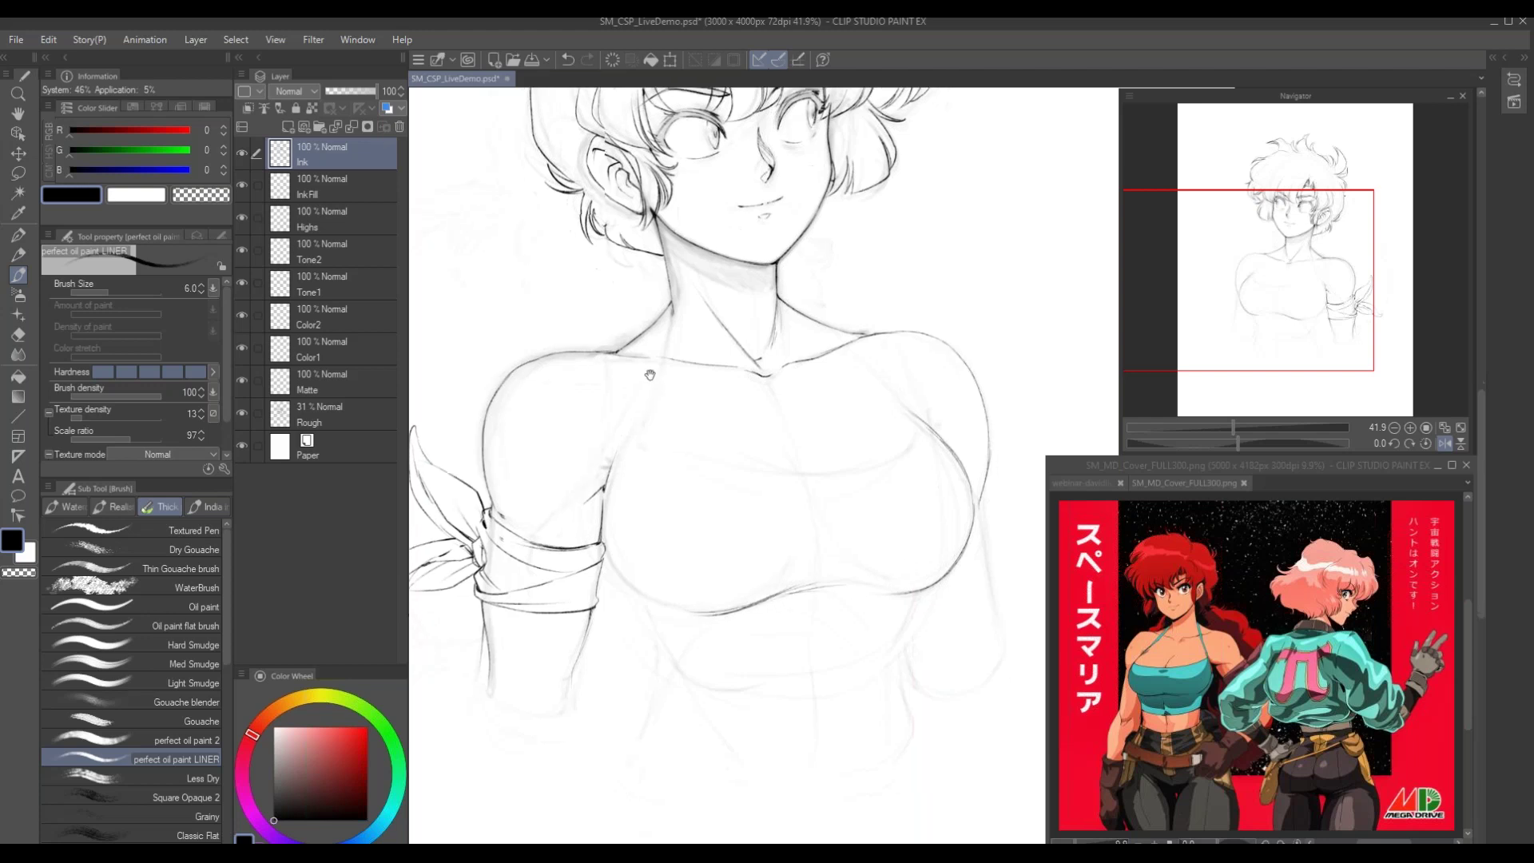
drag(623, 445, 605, 506)
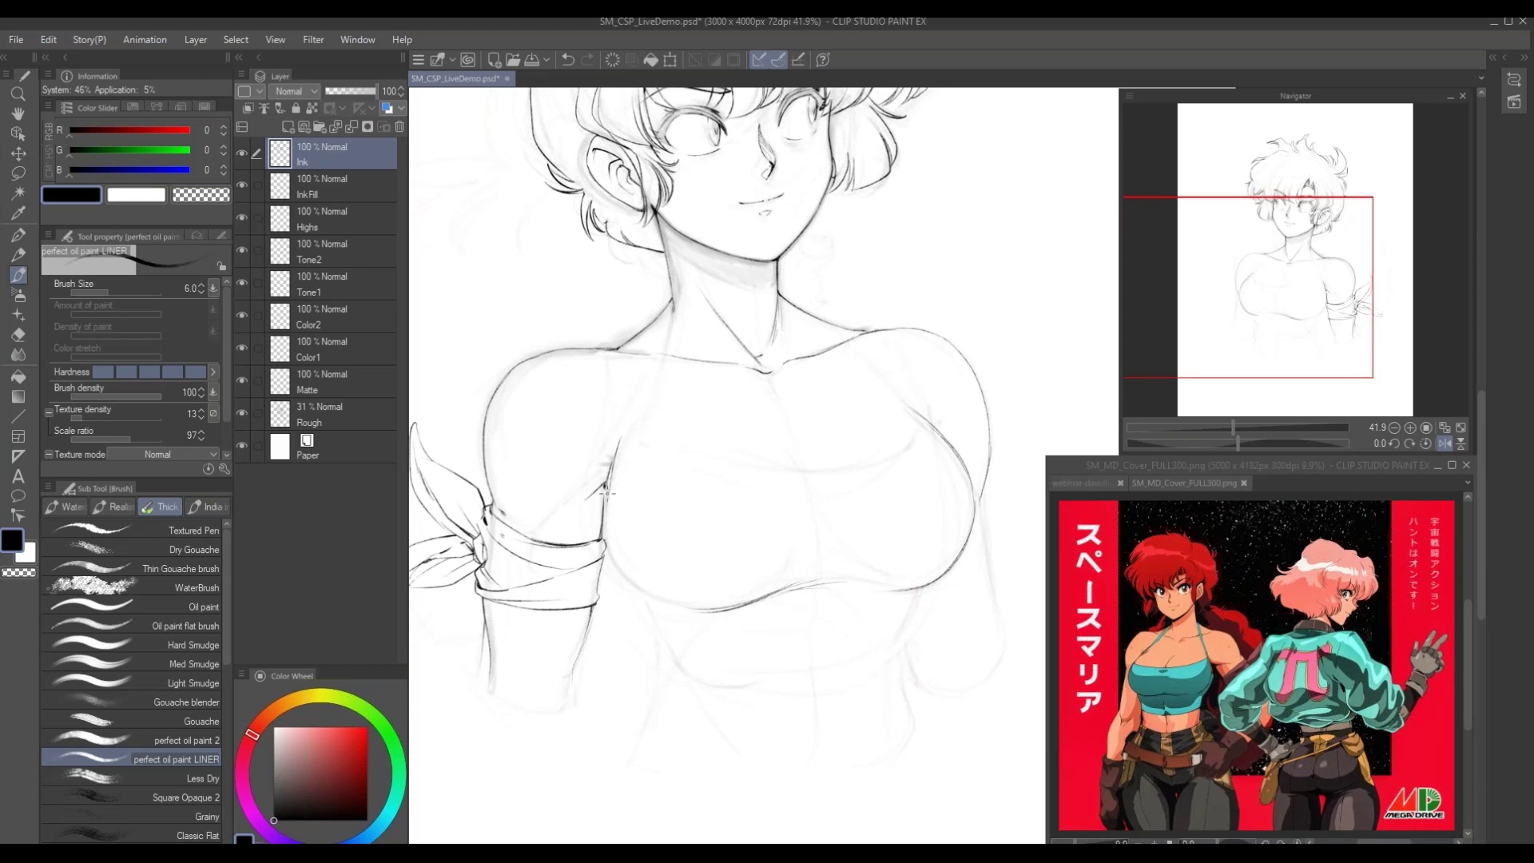
drag(599, 450, 581, 444)
drag(593, 518, 641, 594)
drag(590, 529, 649, 600)
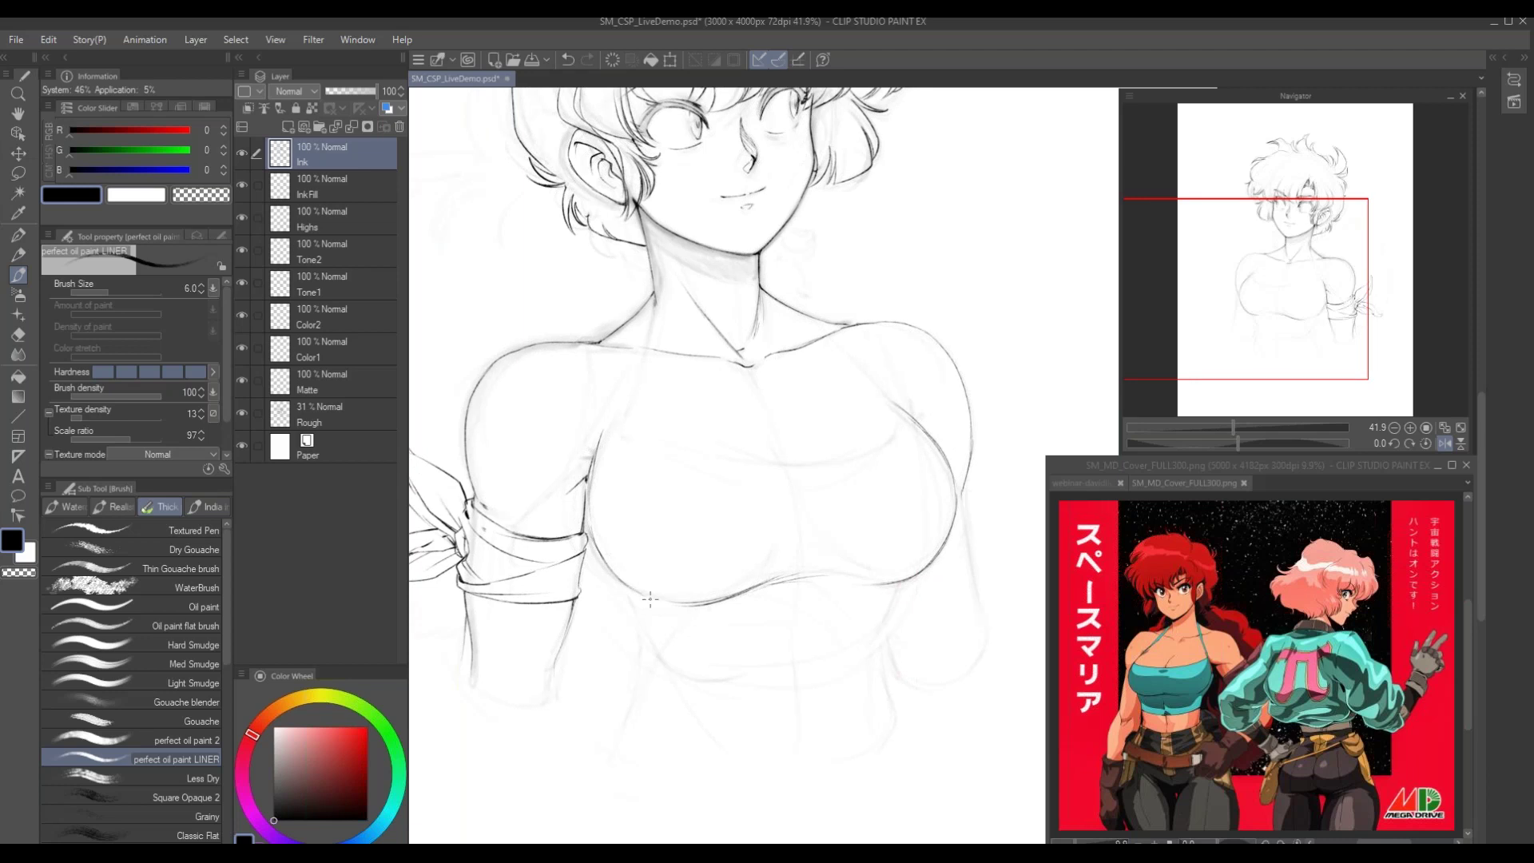
mouse_move(596, 542)
mouse_down()
mouse_move(671, 602)
mouse_move(603, 556)
mouse_move(656, 600)
mouse_up()
drag(570, 518, 638, 511)
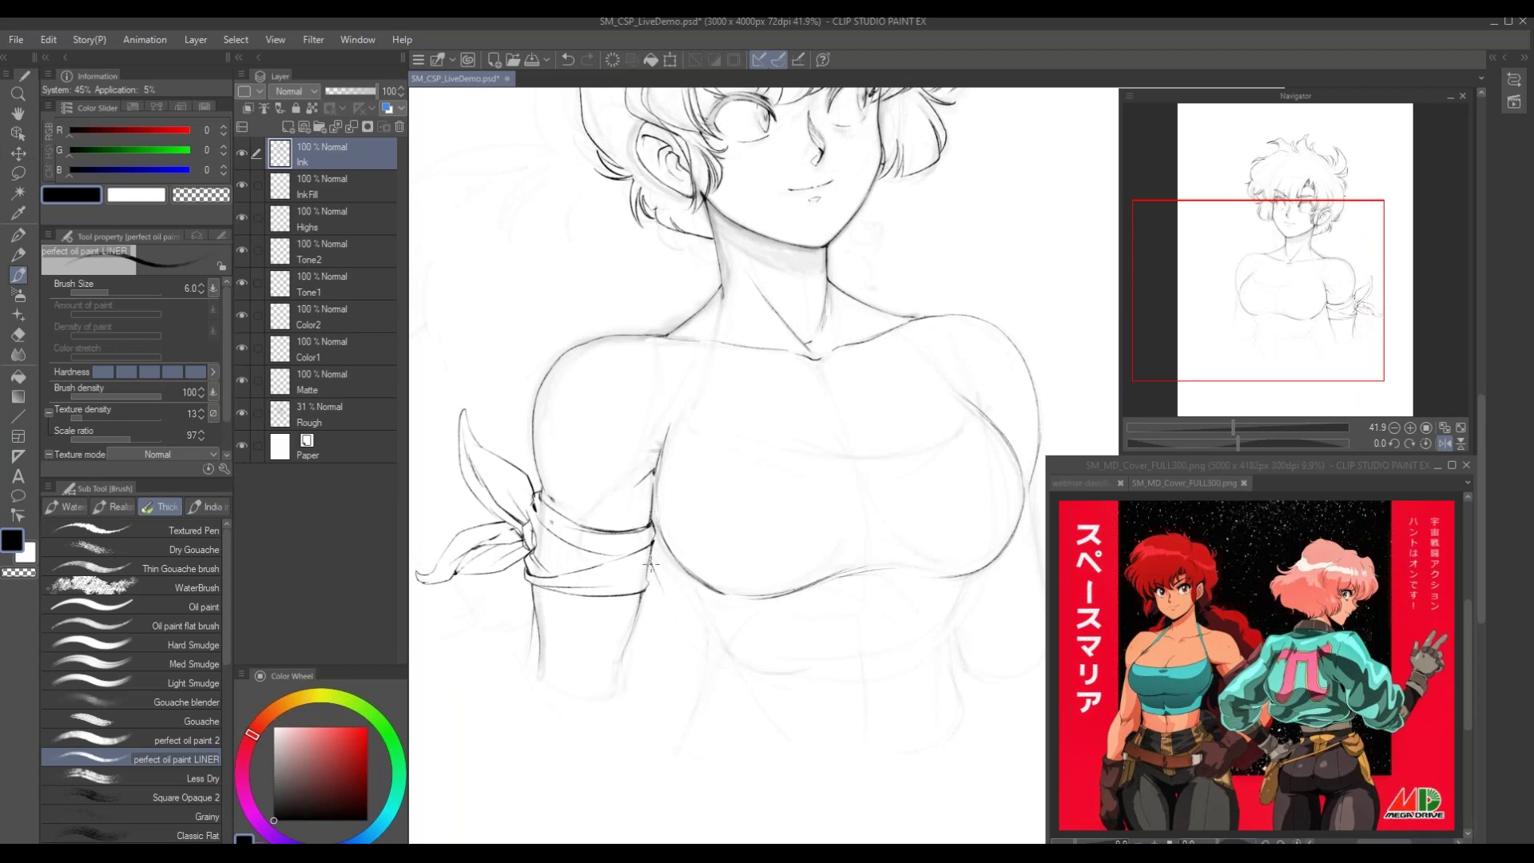
drag(651, 566, 678, 614)
Sketch a small construction head with an oval, face guidelines and rough hair locks in the empty area beside the figure
drag(685, 516, 662, 751)
drag(662, 460, 691, 494)
mouse_move(634, 541)
mouse_down()
mouse_move(808, 620)
mouse_move(707, 628)
mouse_move(749, 652)
mouse_up()
drag(594, 292, 682, 315)
mouse_move(624, 270)
mouse_down()
mouse_move(671, 247)
mouse_move(708, 356)
mouse_move(614, 361)
mouse_move(708, 356)
mouse_up()
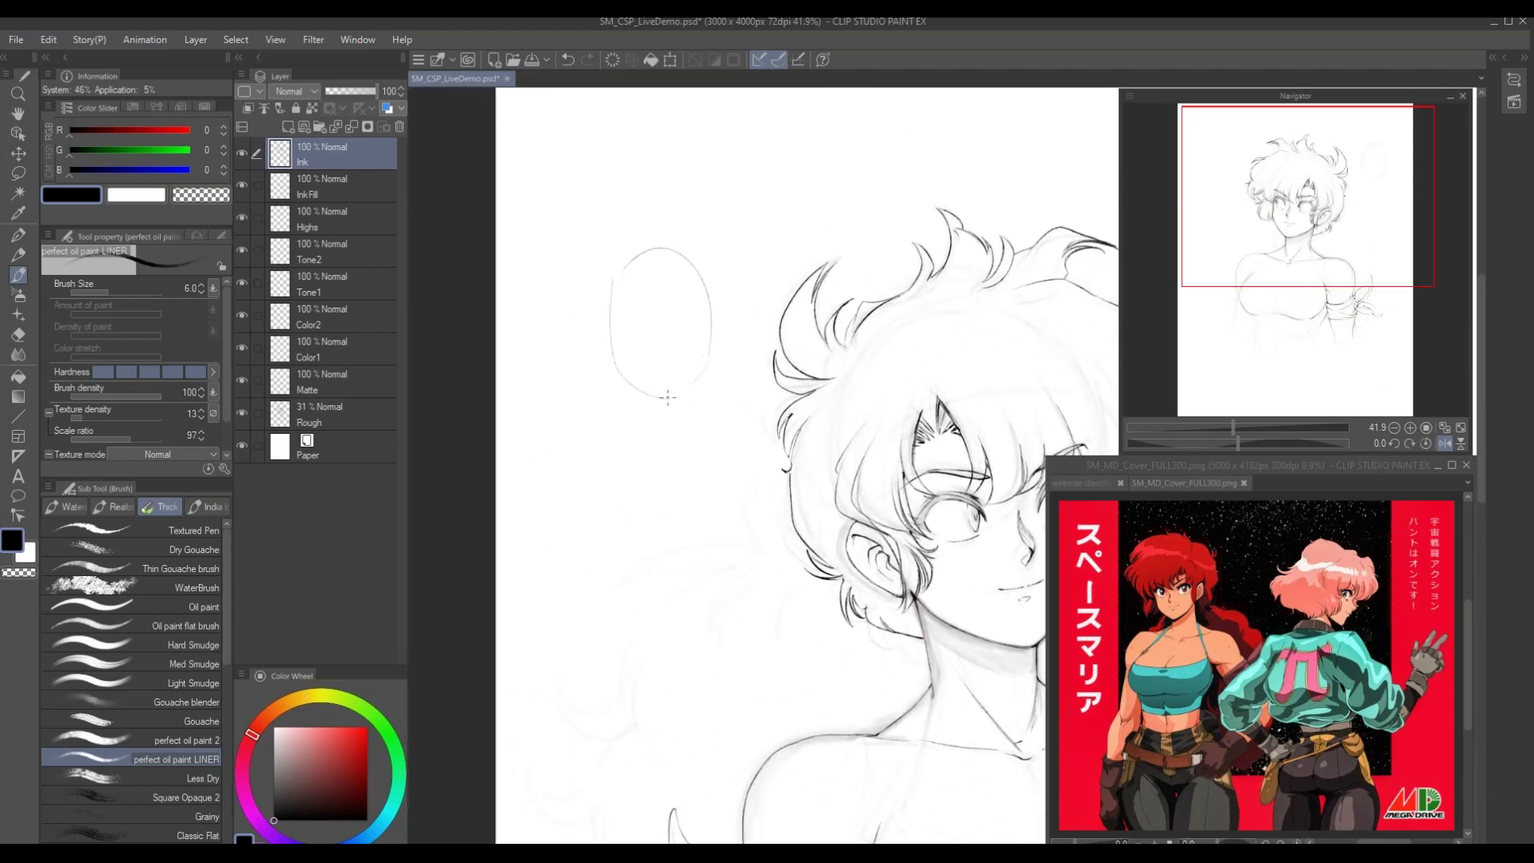
drag(670, 251, 667, 380)
mouse_move(613, 312)
mouse_down()
mouse_move(717, 322)
mouse_move(643, 296)
mouse_move(710, 319)
mouse_up()
mouse_move(623, 269)
mouse_down()
mouse_move(706, 223)
mouse_move(723, 302)
mouse_up()
mouse_move(598, 276)
mouse_down()
mouse_move(702, 218)
mouse_move(712, 173)
mouse_move(734, 223)
mouse_move(760, 235)
mouse_move(733, 254)
mouse_move(723, 310)
mouse_up()
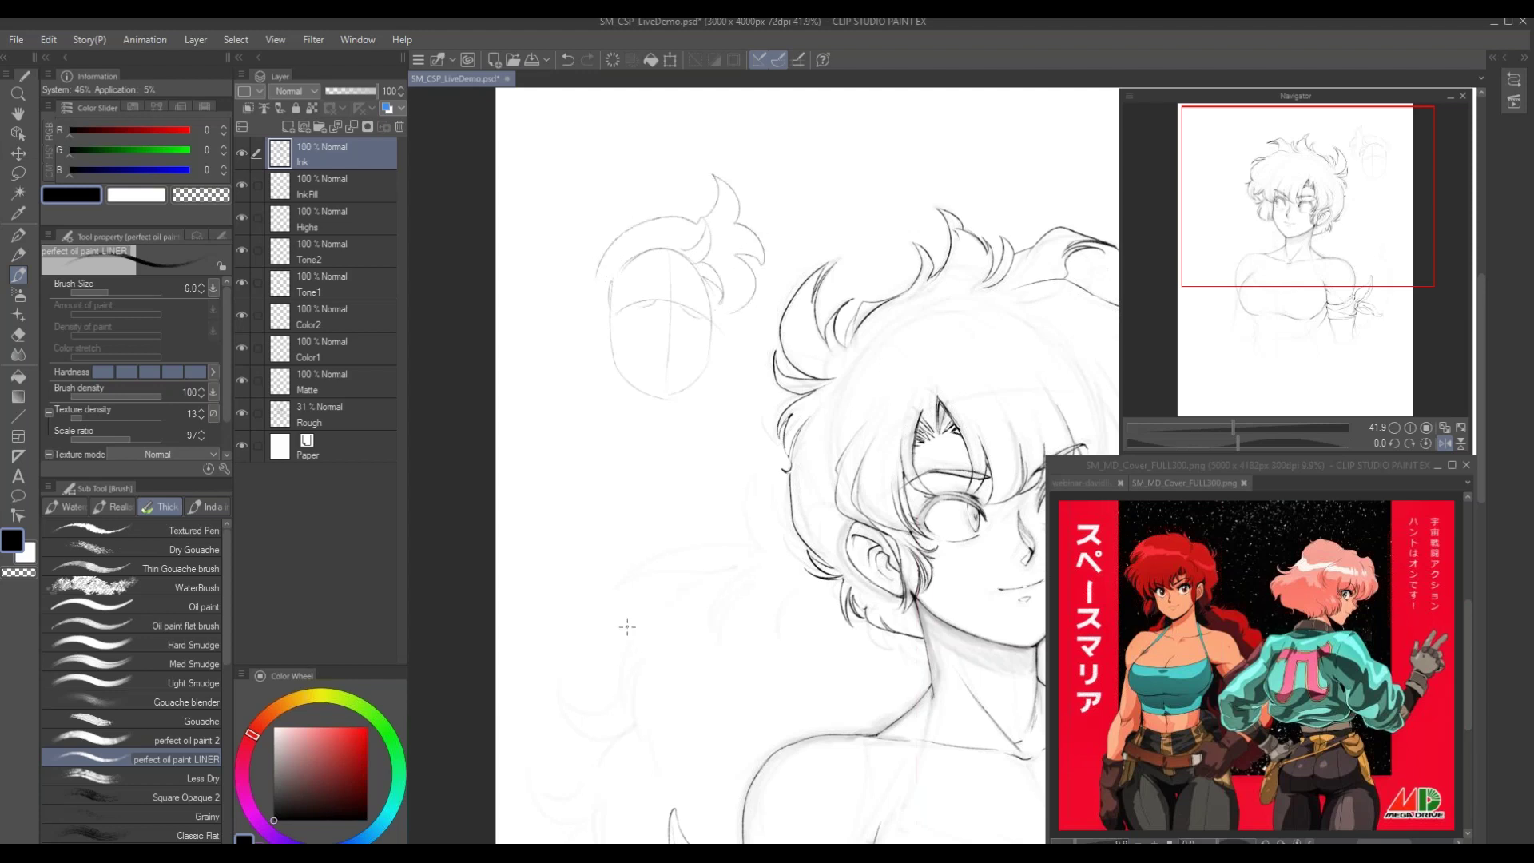
Undo all strokes of the small construction head sketched beside the figure
key(ctrl+z)
key(ctrl+z)
key(ctrl+z)
key(ctrl+z)
key(ctrl+z)
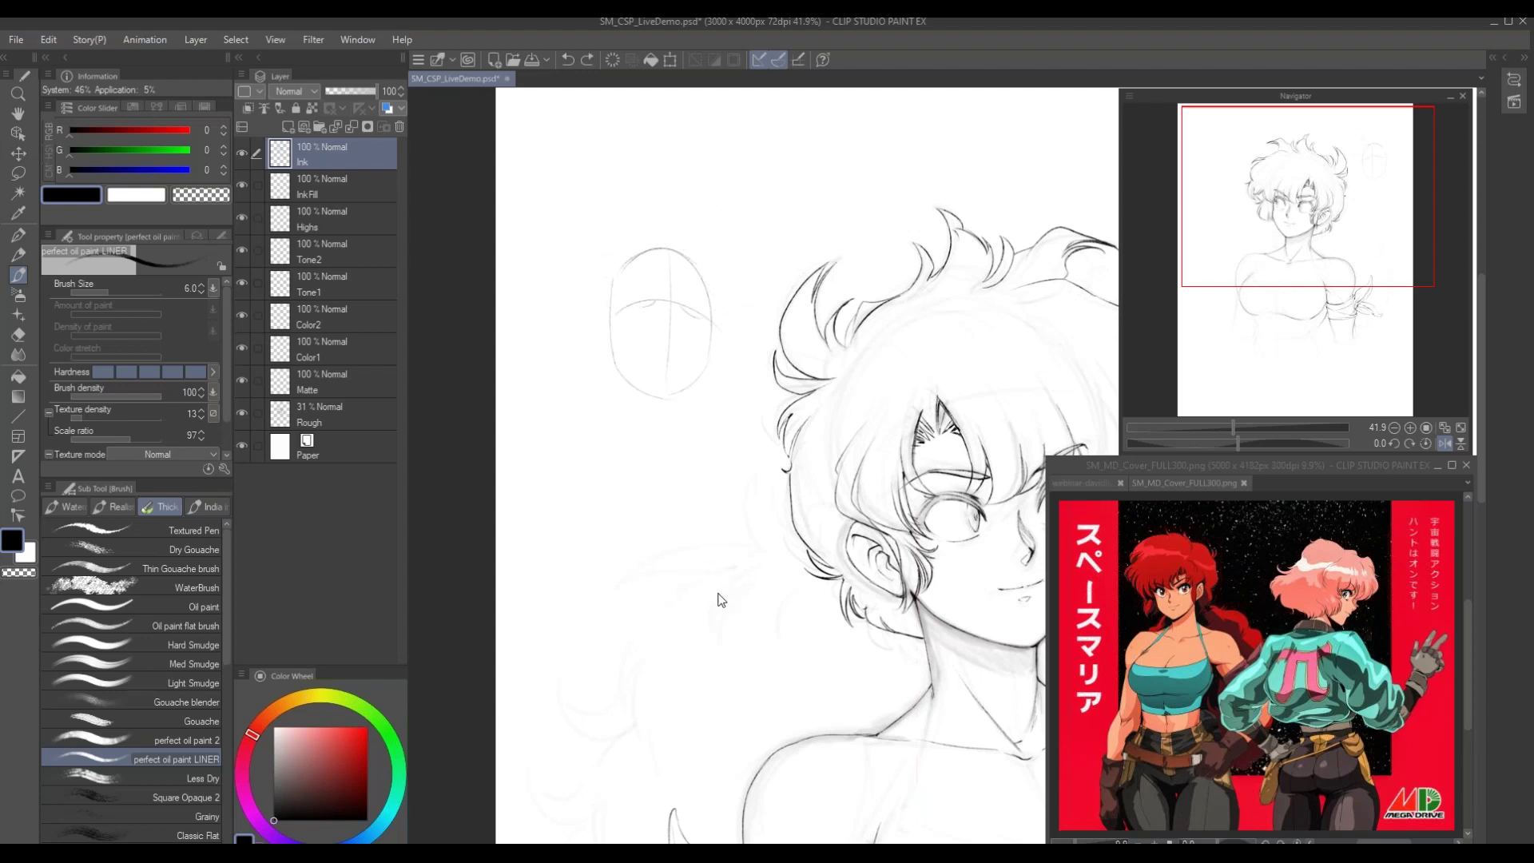
key(ctrl+z)
key(ctrl+z)
key(ctrl+z)
key(ctrl+z)
Ink both sides of the ribcage below the chest, tapering towards the waist
drag(790, 698, 518, 279)
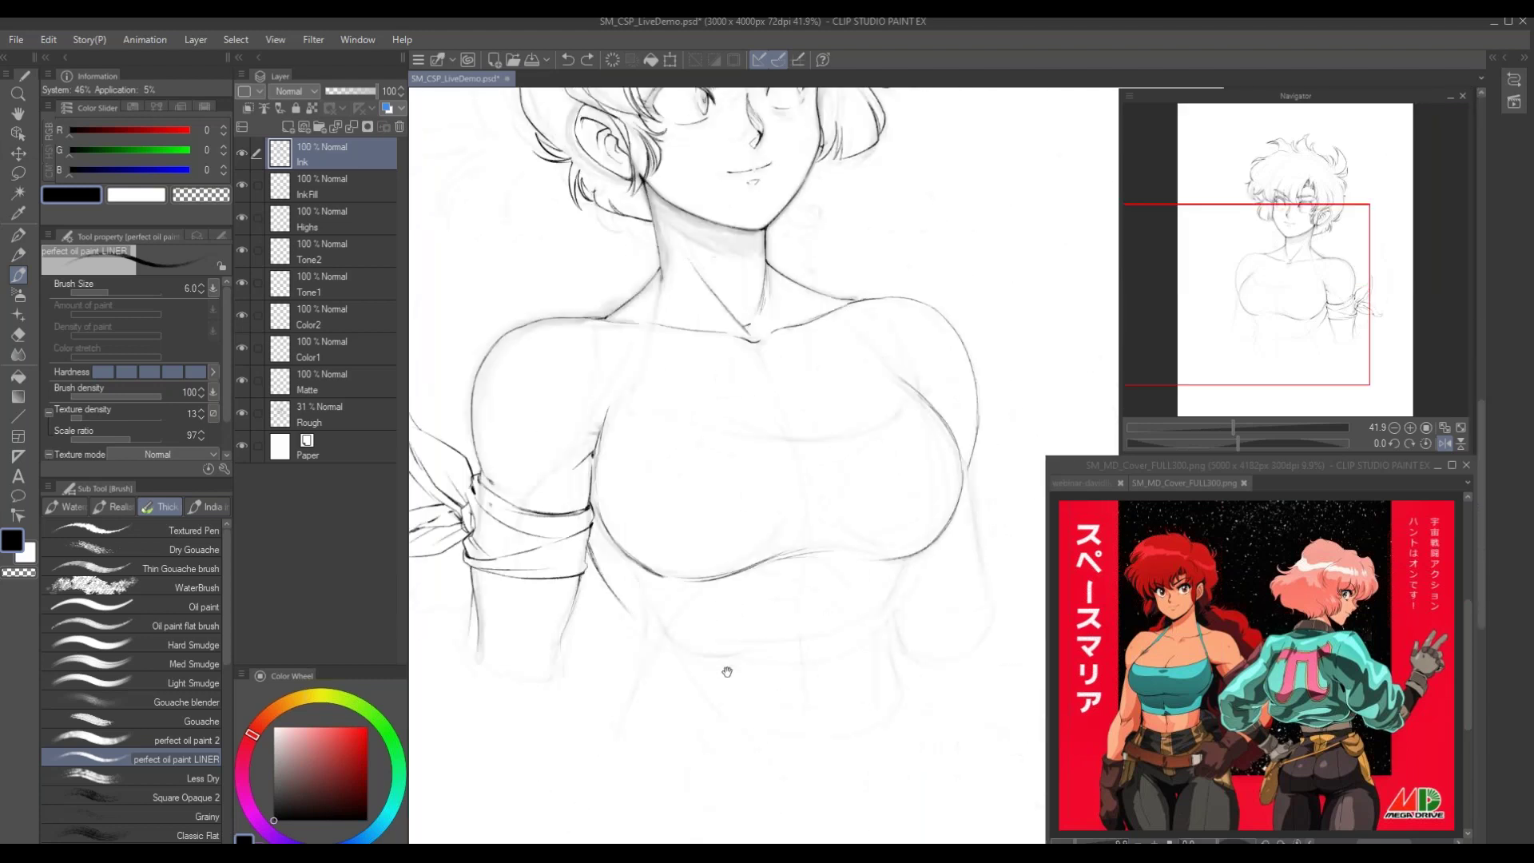
drag(727, 672, 778, 691)
drag(673, 629, 661, 615)
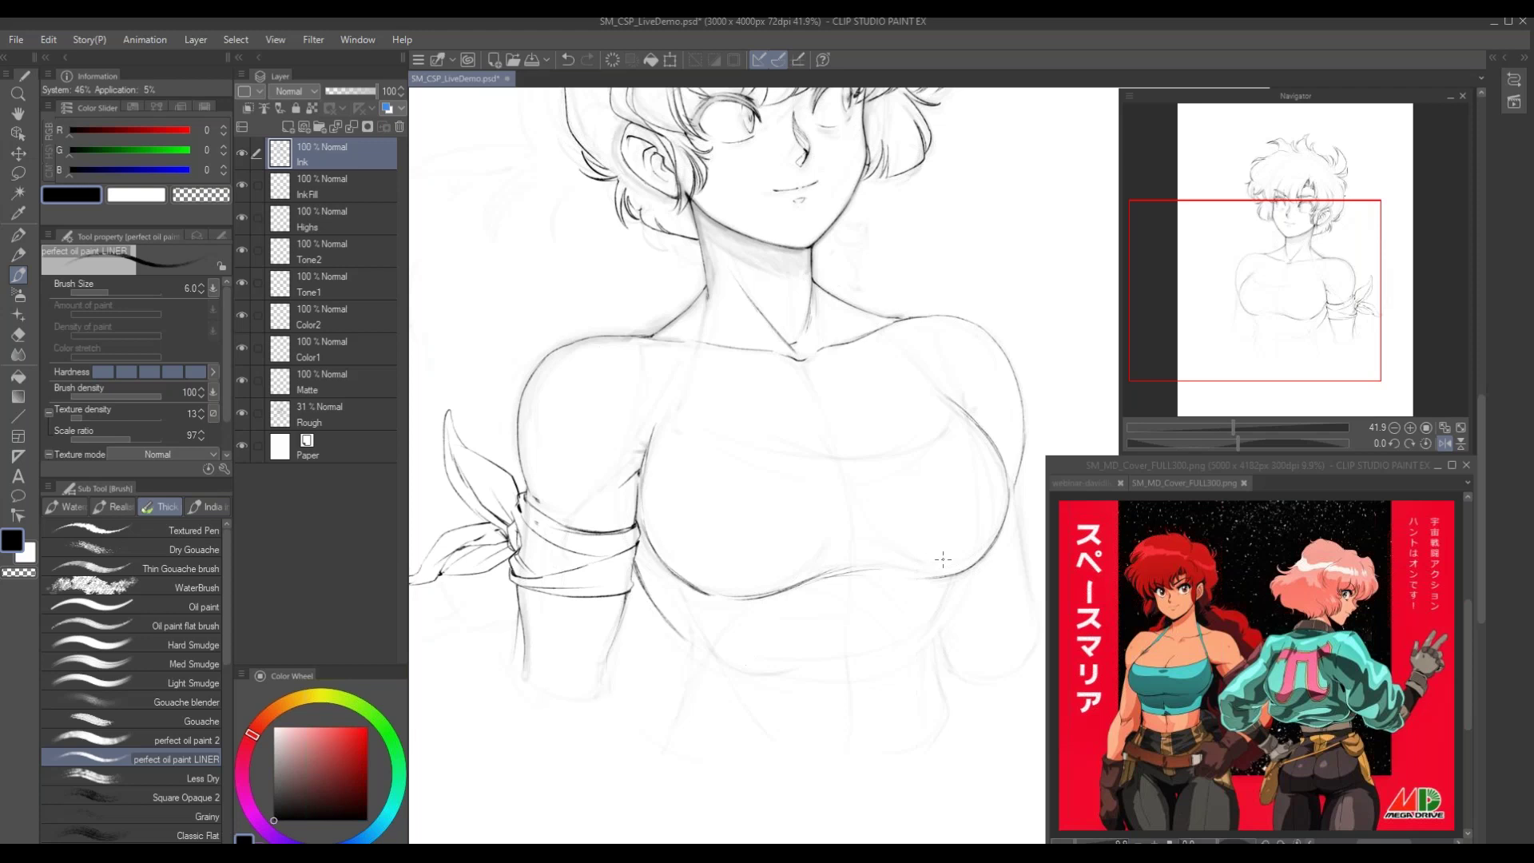
drag(945, 580, 913, 647)
drag(654, 604, 704, 654)
Reinforce the chest outline with heavier line weight at the near armpit and along the far side
drag(654, 439, 638, 483)
drag(641, 475, 639, 525)
drag(647, 436, 665, 424)
mouse_move(941, 393)
mouse_down()
mouse_move(1006, 467)
mouse_move(993, 448)
mouse_move(1004, 509)
mouse_up()
drag(998, 450, 1005, 521)
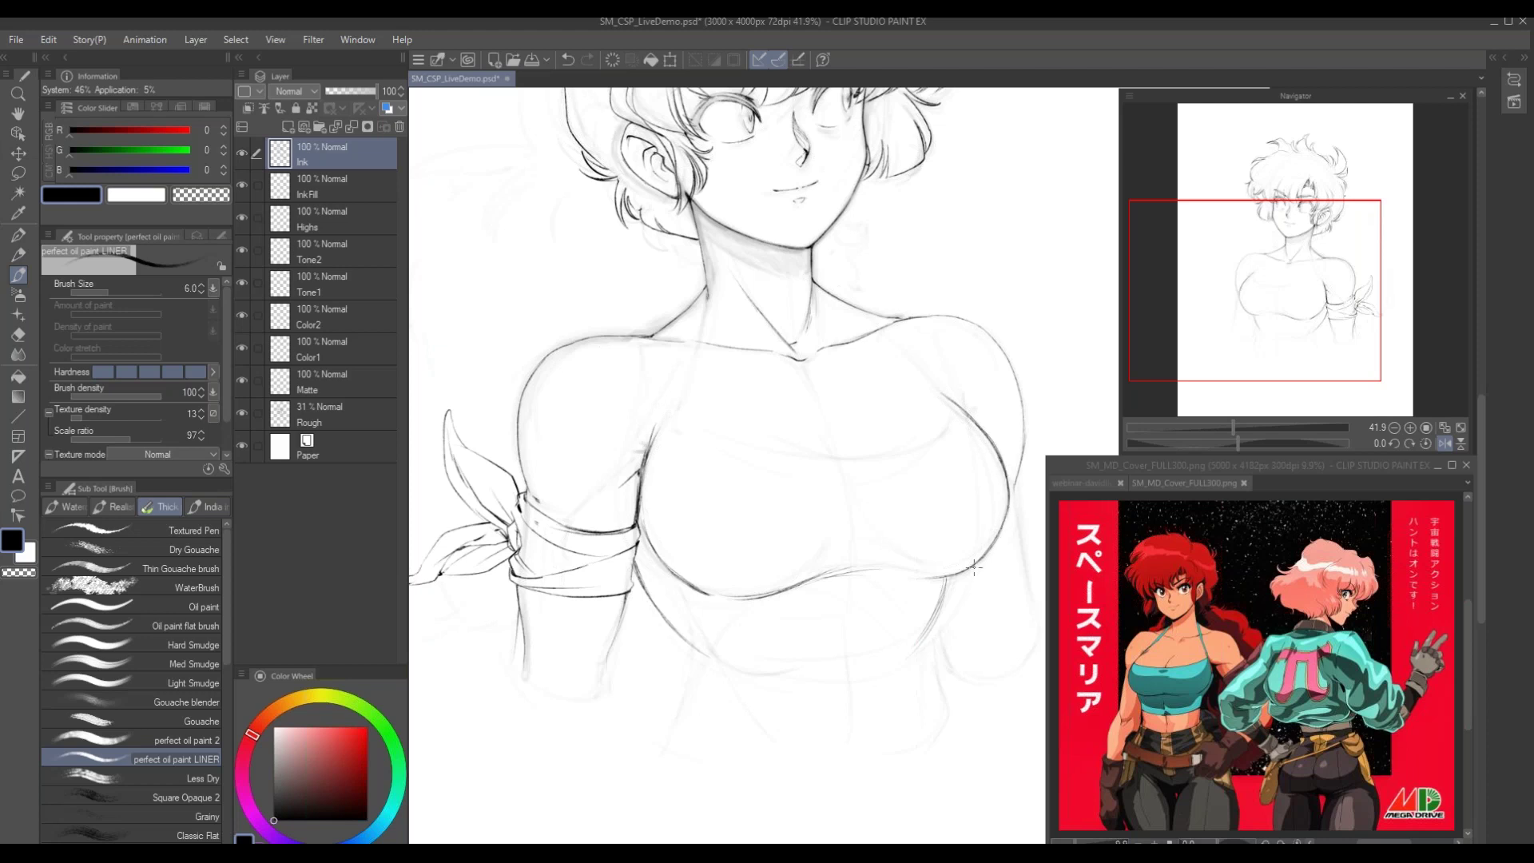
Ink both sides of the waist down to the start of the hips, and darken the corner below the far side of the chest
drag(636, 574, 706, 658)
mouse_move(636, 574)
mouse_down()
mouse_move(699, 654)
mouse_move(701, 634)
mouse_move(666, 729)
mouse_up()
drag(930, 628, 951, 748)
drag(946, 582, 931, 631)
mouse_move(995, 552)
mouse_down()
mouse_move(905, 573)
mouse_move(944, 578)
mouse_up()
drag(831, 438, 609, 425)
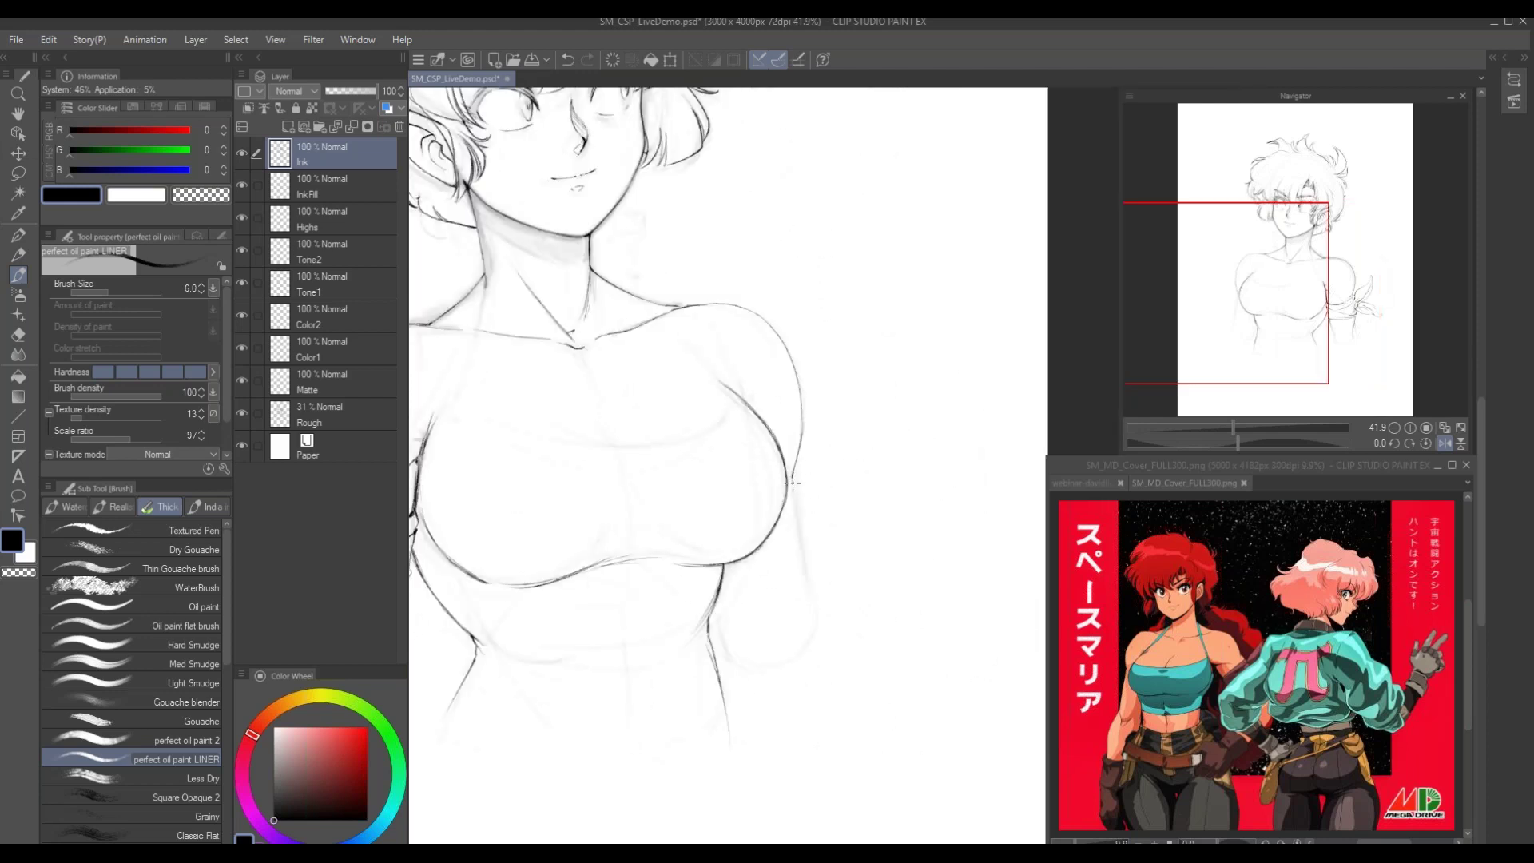
drag(713, 617, 728, 656)
Lasso the edge of the pointed parting in the fringe over the forehead, adjust it with a transform and retouch its line
drag(670, 303, 680, 504)
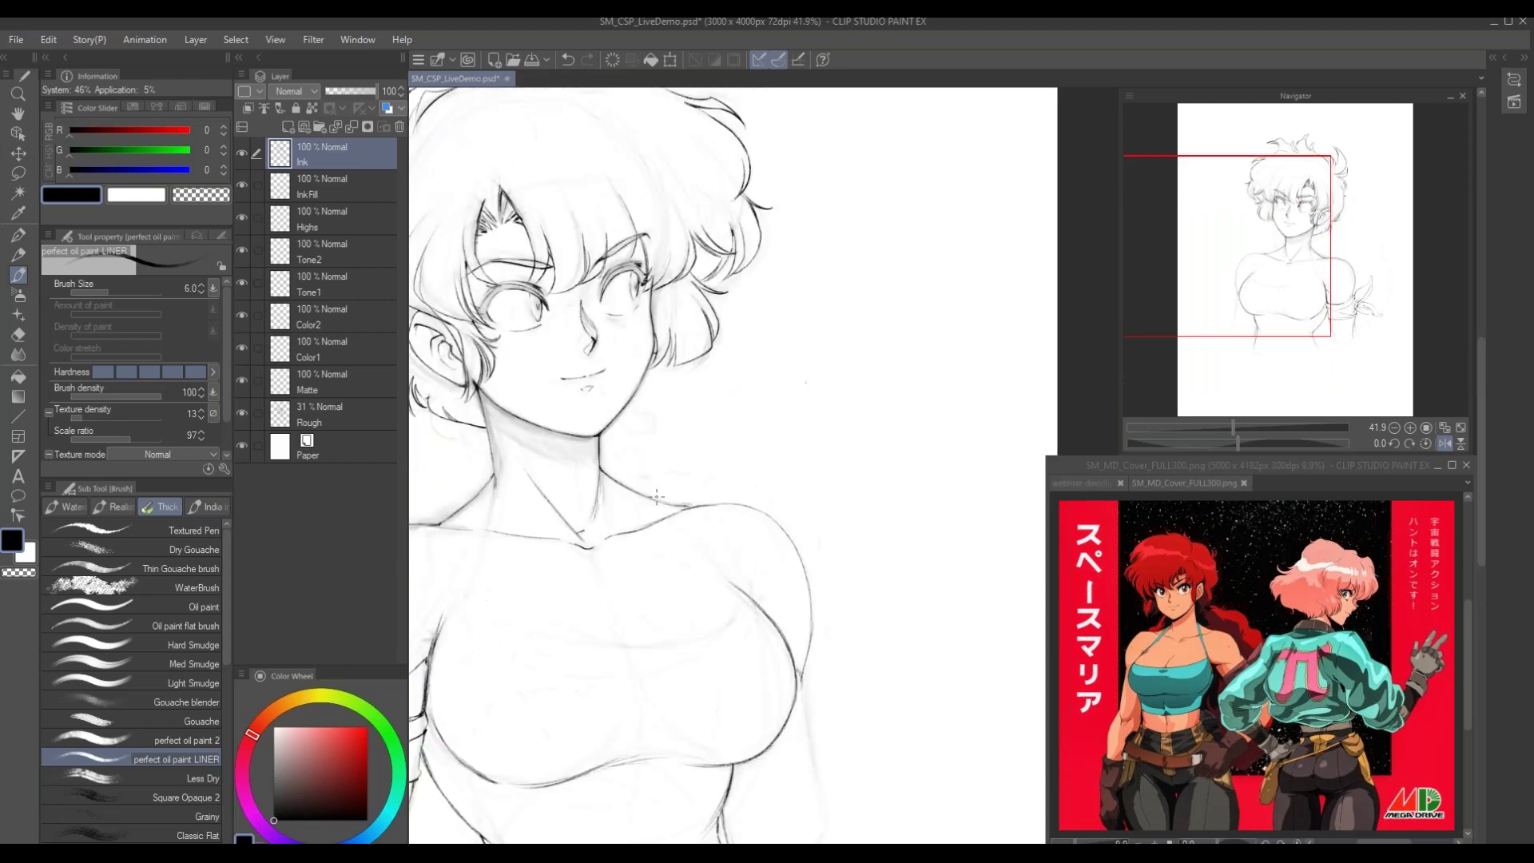
mouse_move(700, 660)
mouse_down()
mouse_move(769, 728)
mouse_move(754, 703)
mouse_move(769, 711)
mouse_move(773, 744)
mouse_up()
mouse_move(602, 304)
mouse_down()
mouse_move(623, 335)
mouse_move(659, 342)
mouse_move(614, 278)
mouse_up()
key(m)
key(ctrl+t)
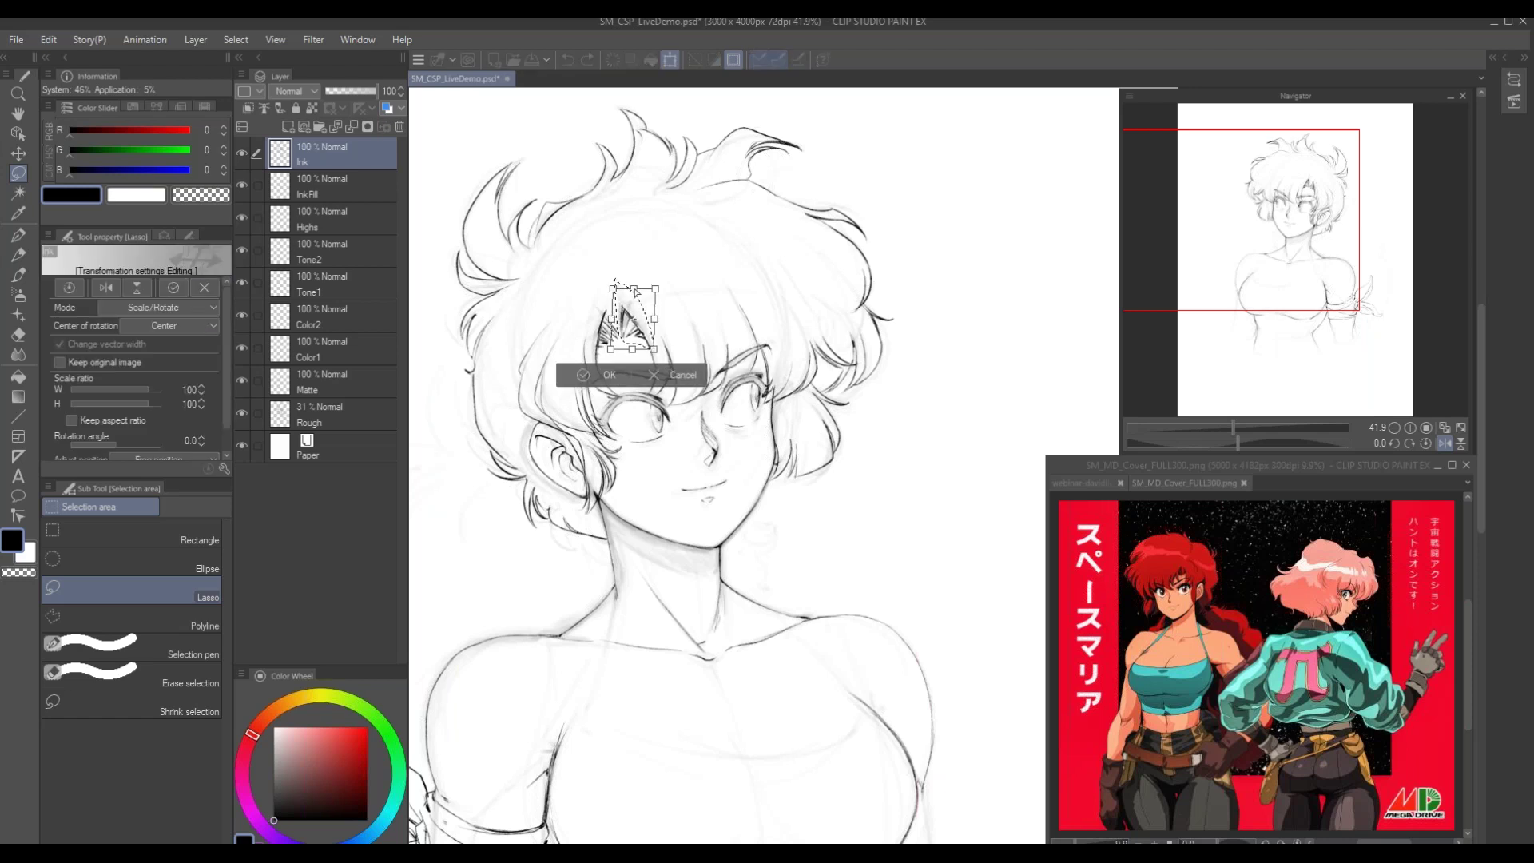
key(Return)
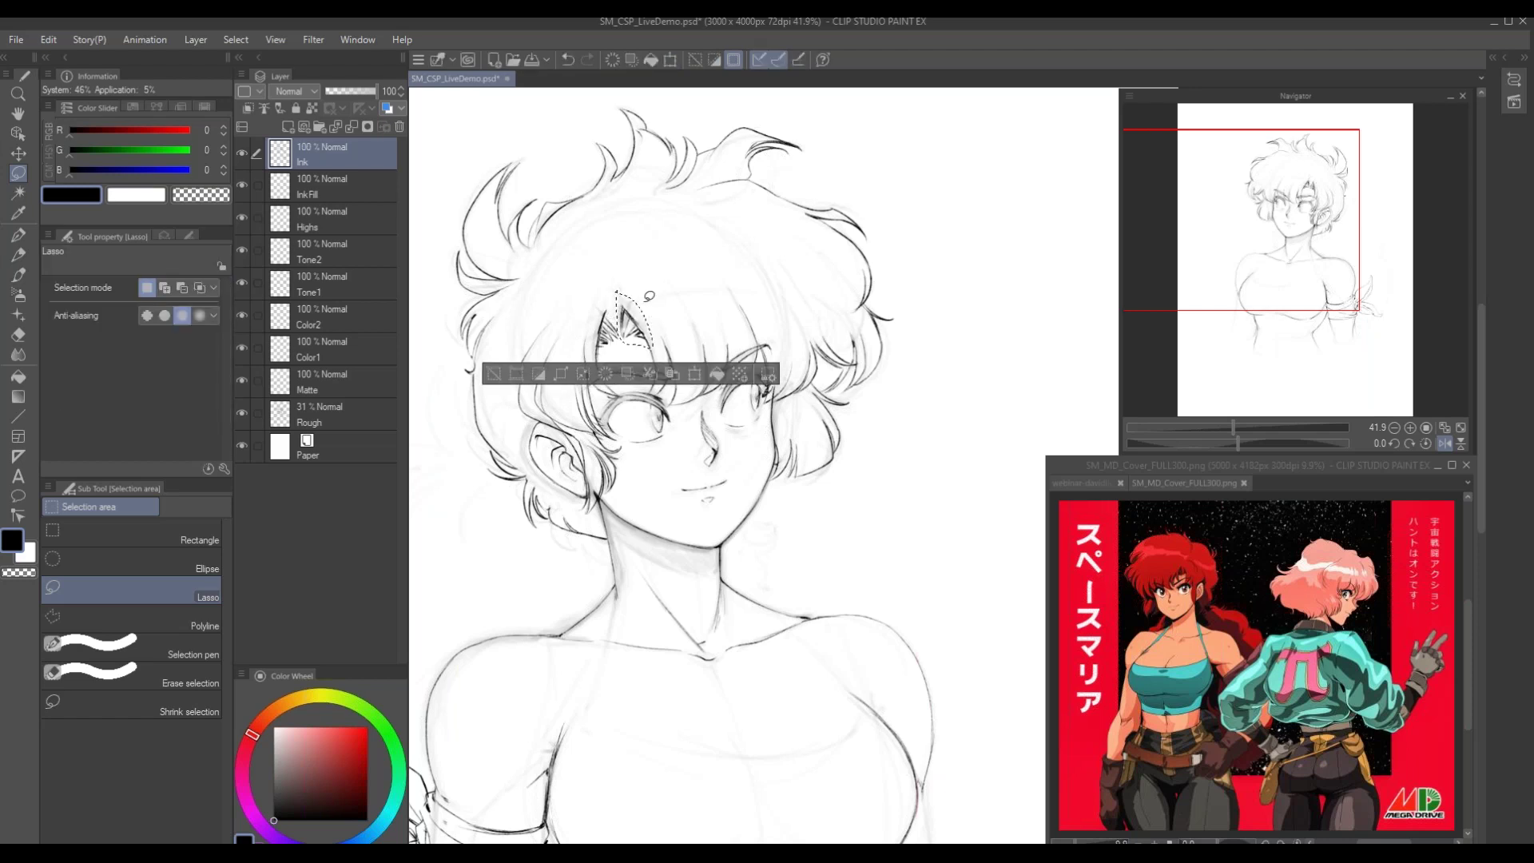
key(ctrl+d)
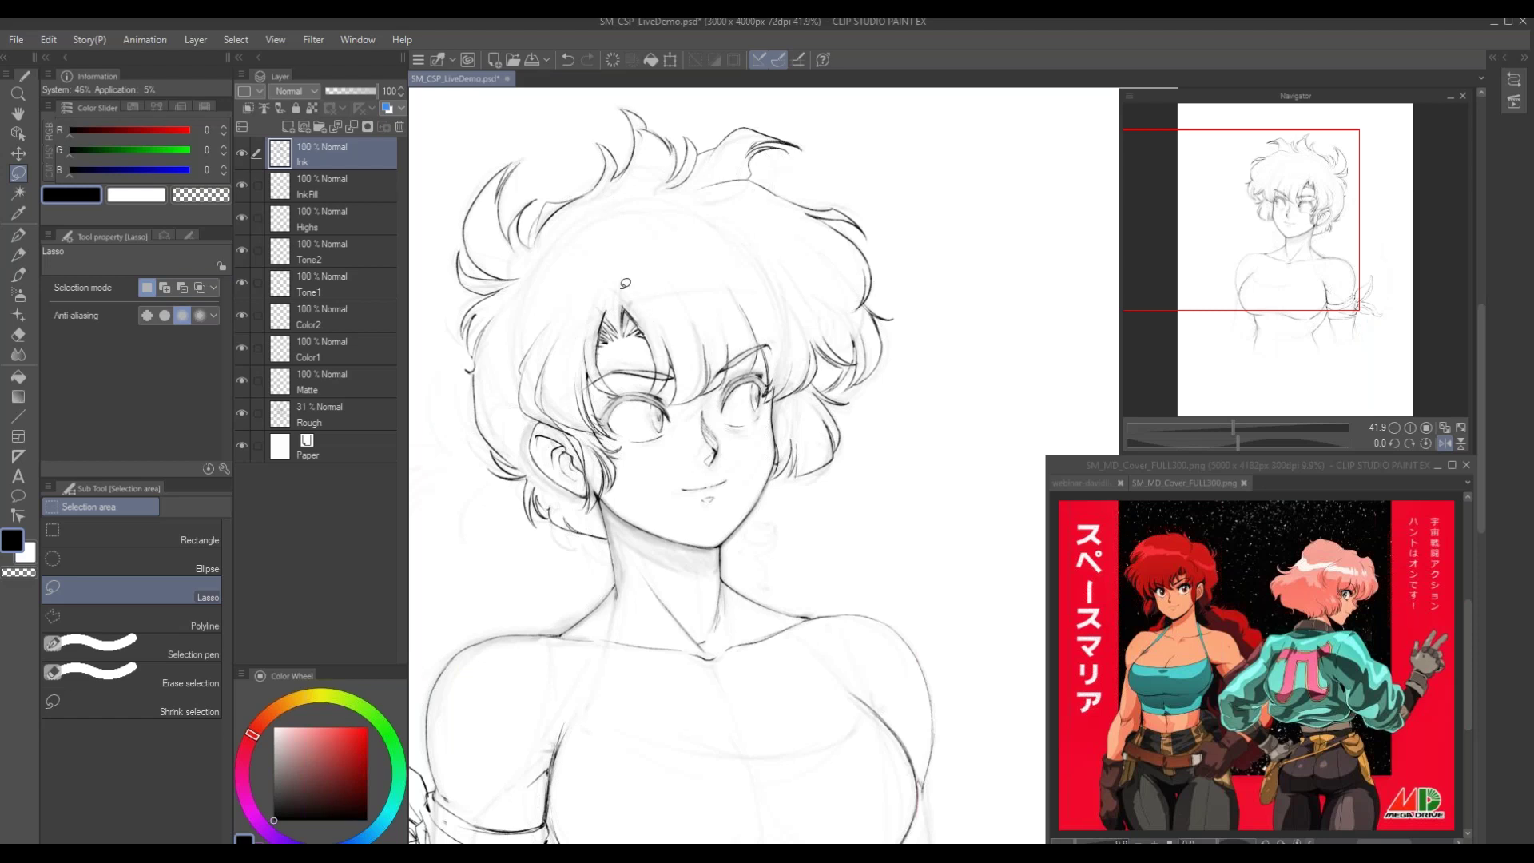
key(b)
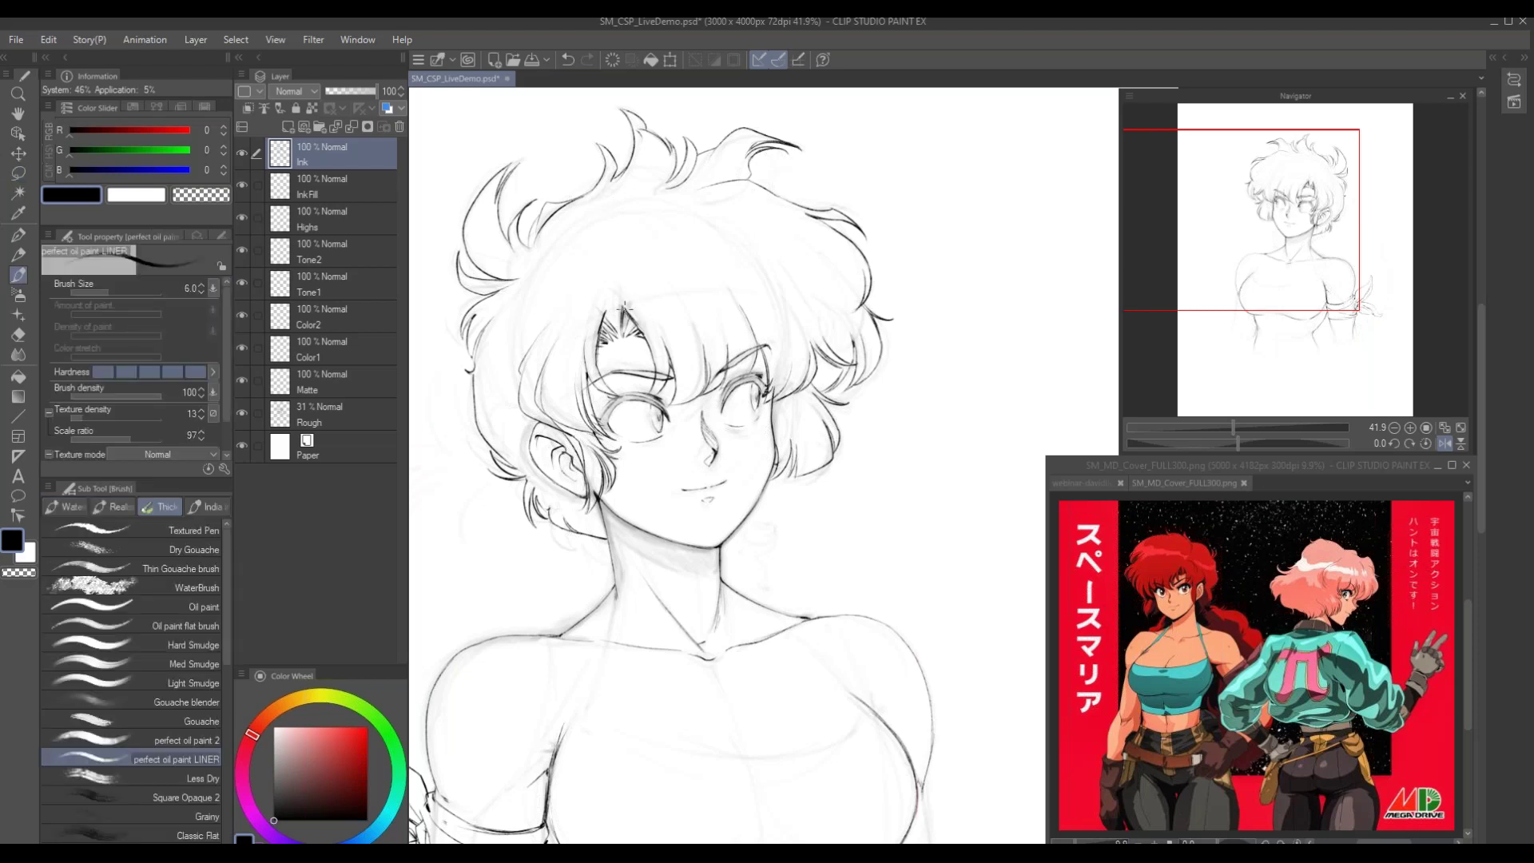
drag(633, 313, 641, 338)
Strengthen the far shoulder's contour, ink the far arm's outline below it and touch up the far waist line
mouse_move(810, 692)
mouse_down()
mouse_move(791, 541)
mouse_move(728, 626)
mouse_up()
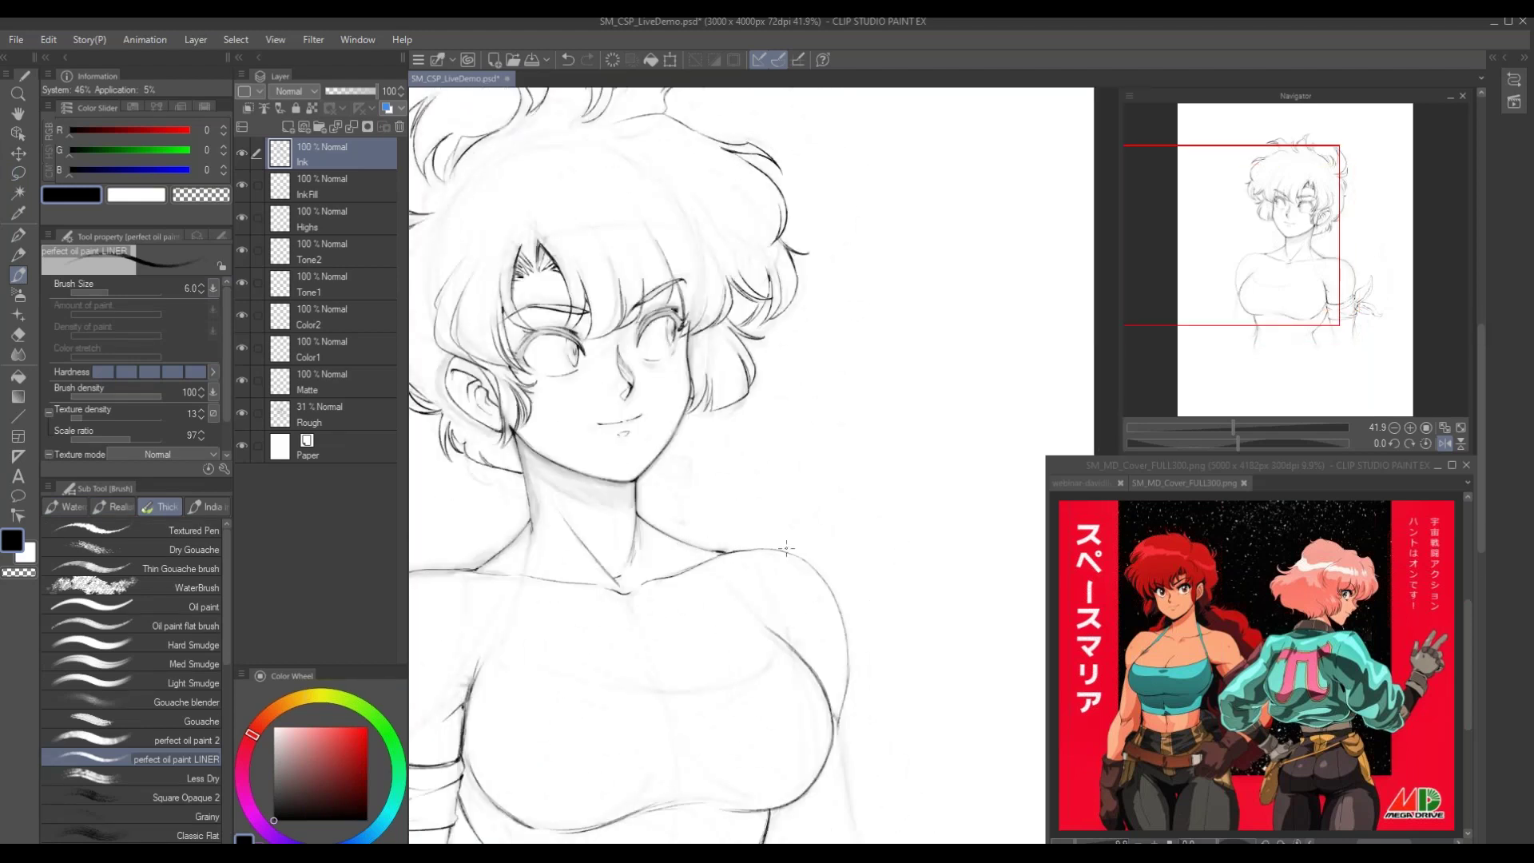
mouse_move(800, 557)
mouse_down()
mouse_move(843, 624)
mouse_move(844, 733)
mouse_up()
drag(828, 532, 868, 437)
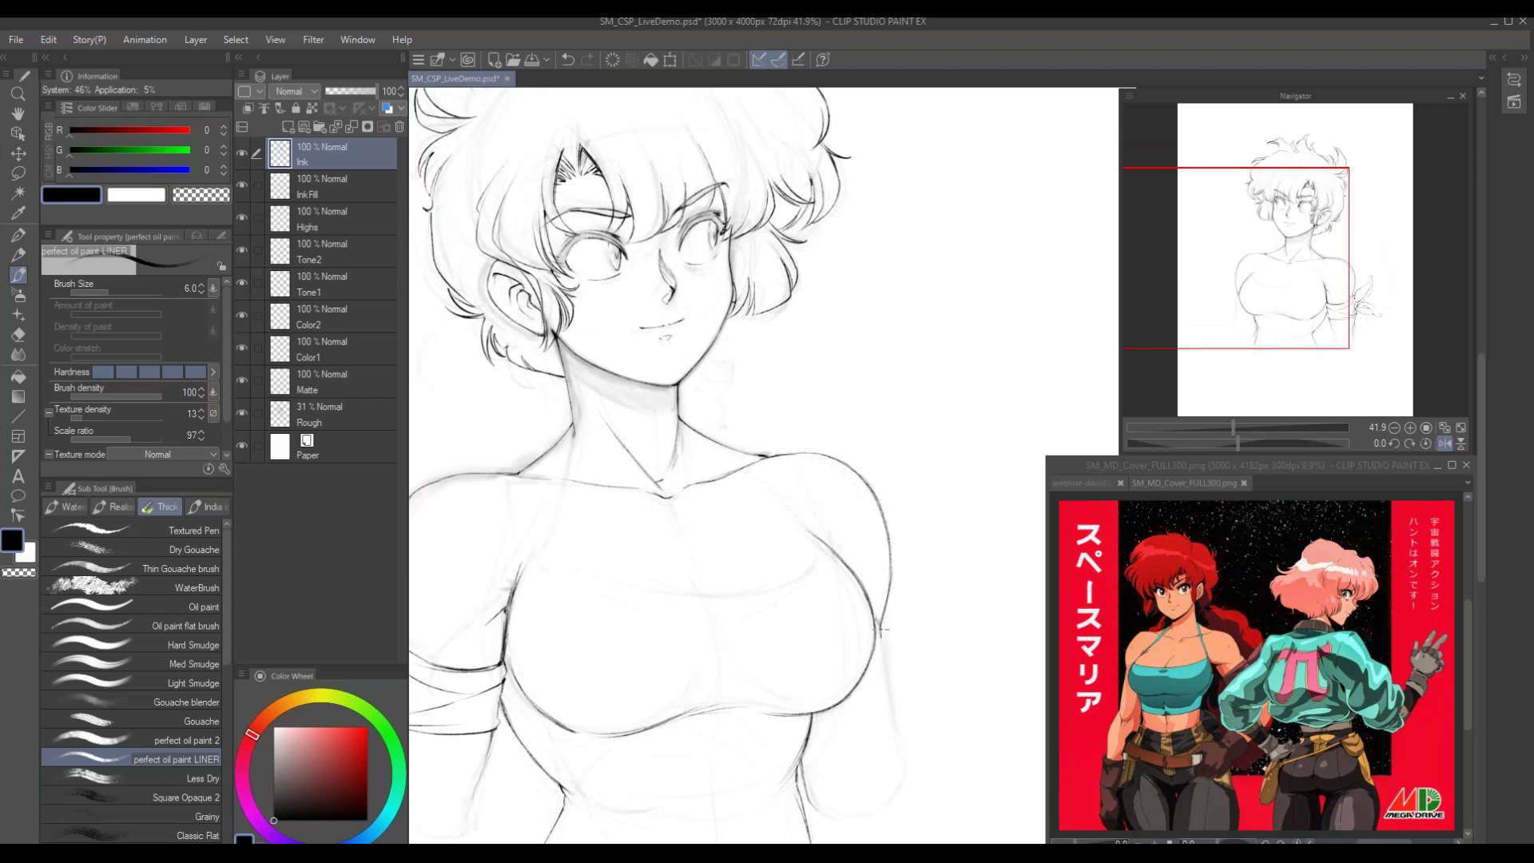
drag(878, 630, 905, 763)
mouse_move(879, 630)
mouse_down()
mouse_move(904, 768)
mouse_move(879, 804)
mouse_up()
drag(638, 586, 902, 518)
drag(743, 700, 750, 755)
drag(725, 573, 466, 575)
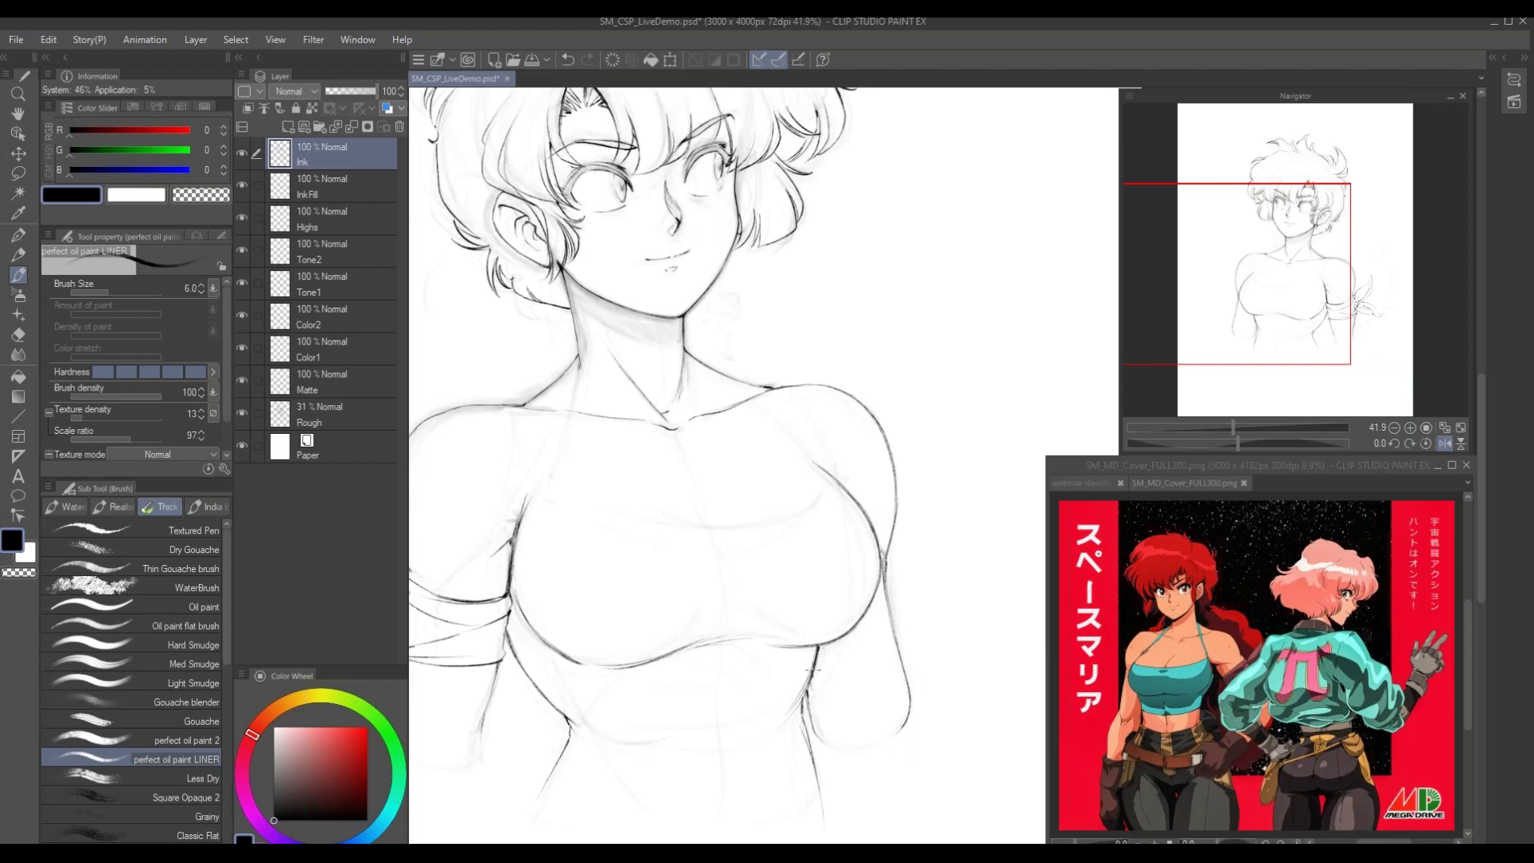
drag(806, 692, 814, 725)
Lasso the contour of the bandaged arm's shoulder, scale its height to 98% with a transform and deselect
drag(490, 507, 676, 634)
drag(485, 563, 537, 563)
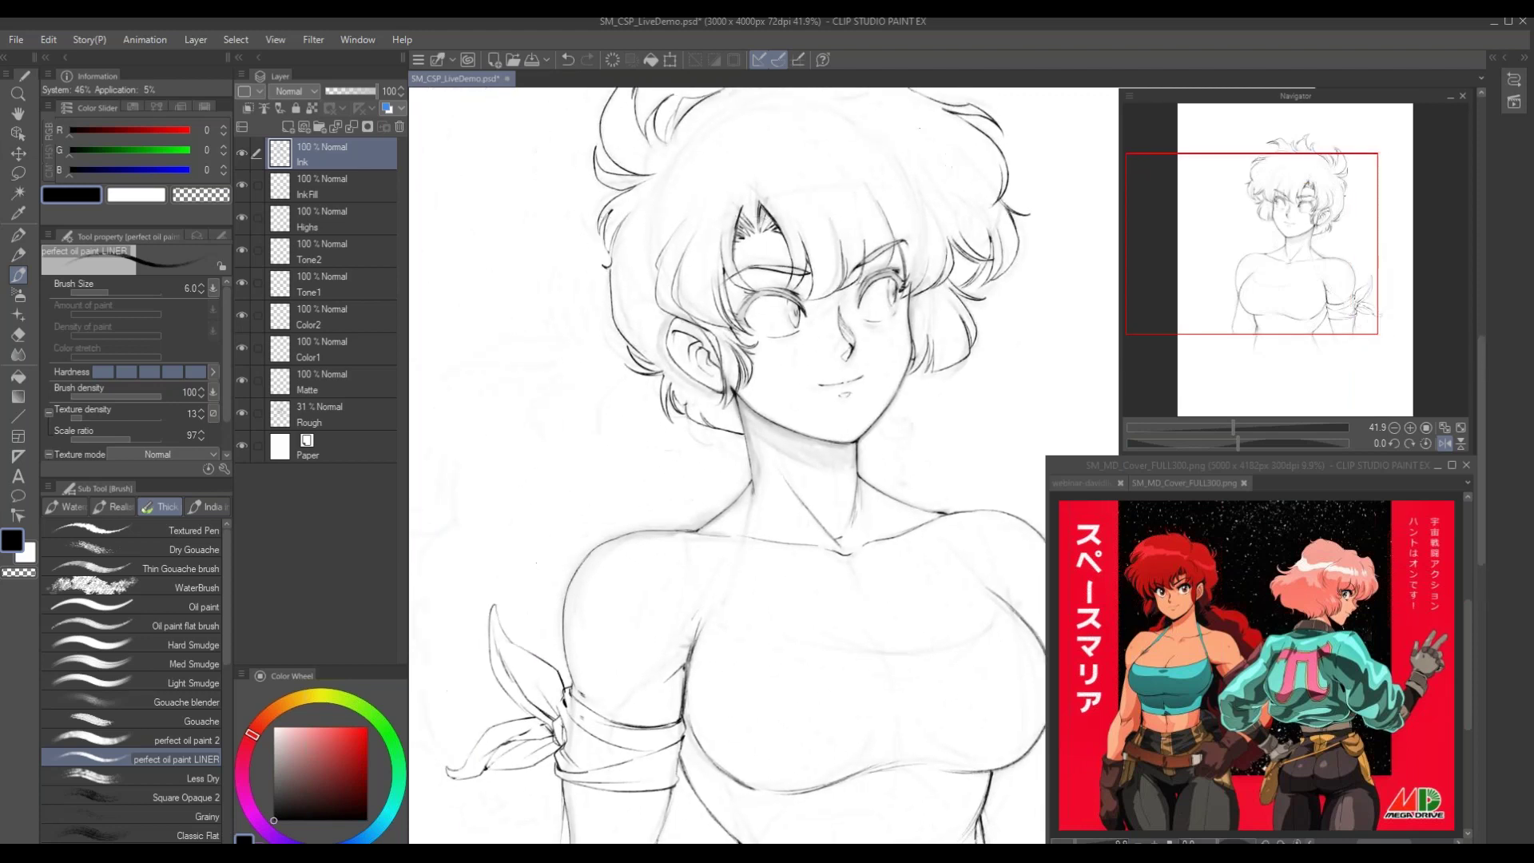
key(m)
mouse_move(560, 637)
mouse_down()
mouse_move(689, 533)
mouse_move(566, 526)
mouse_move(632, 493)
mouse_up()
key(ctrl+t)
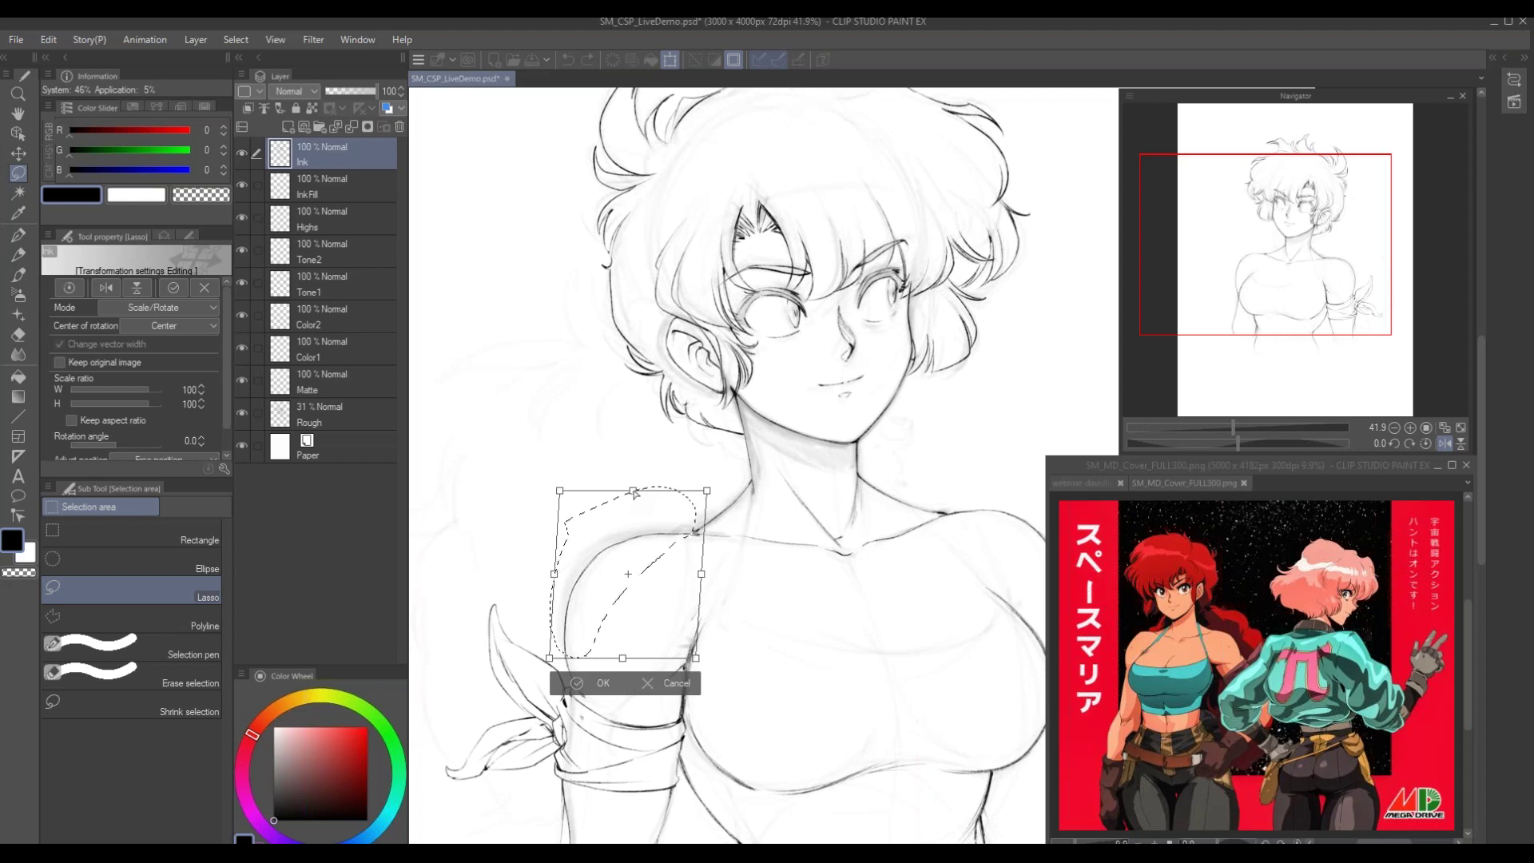
drag(637, 494, 641, 486)
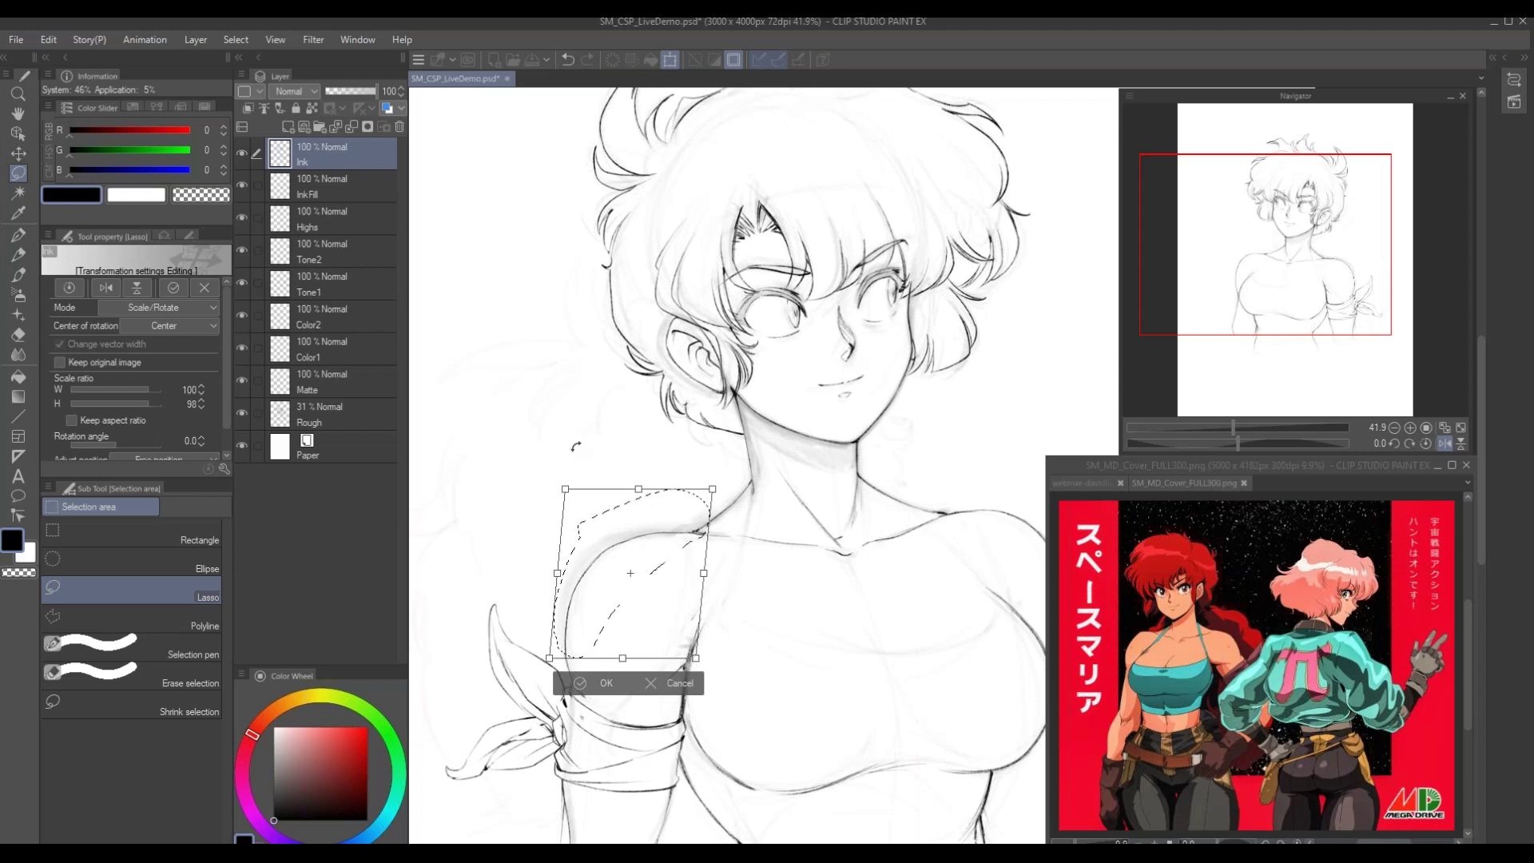
key(Return)
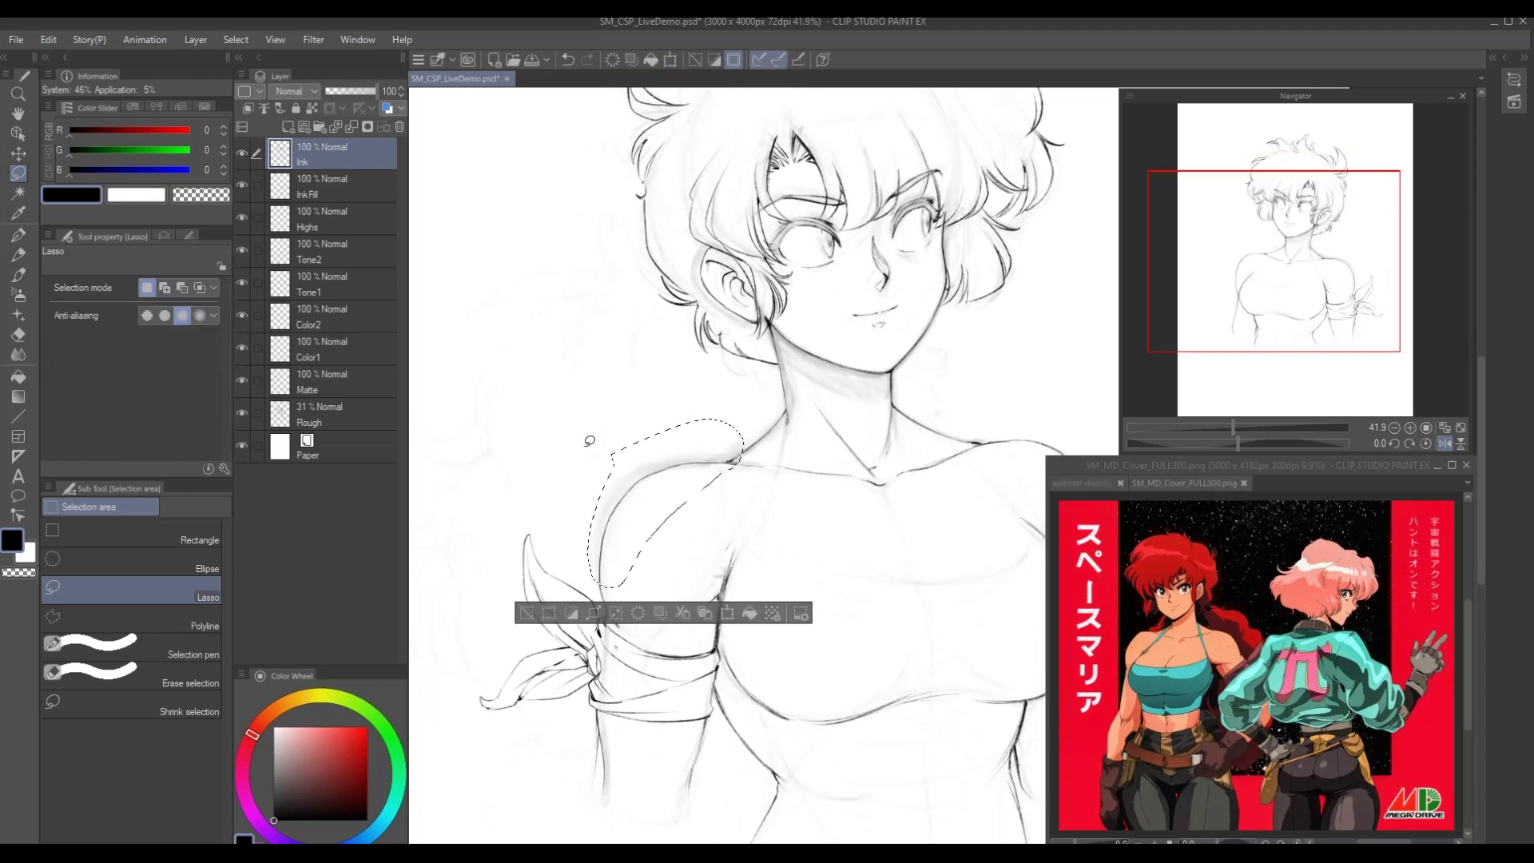
key(ctrl+d)
Undo the trial stroke near the collarbone and touch up the armpit line of the bandaged arm
drag(599, 454, 591, 511)
drag(799, 587, 637, 559)
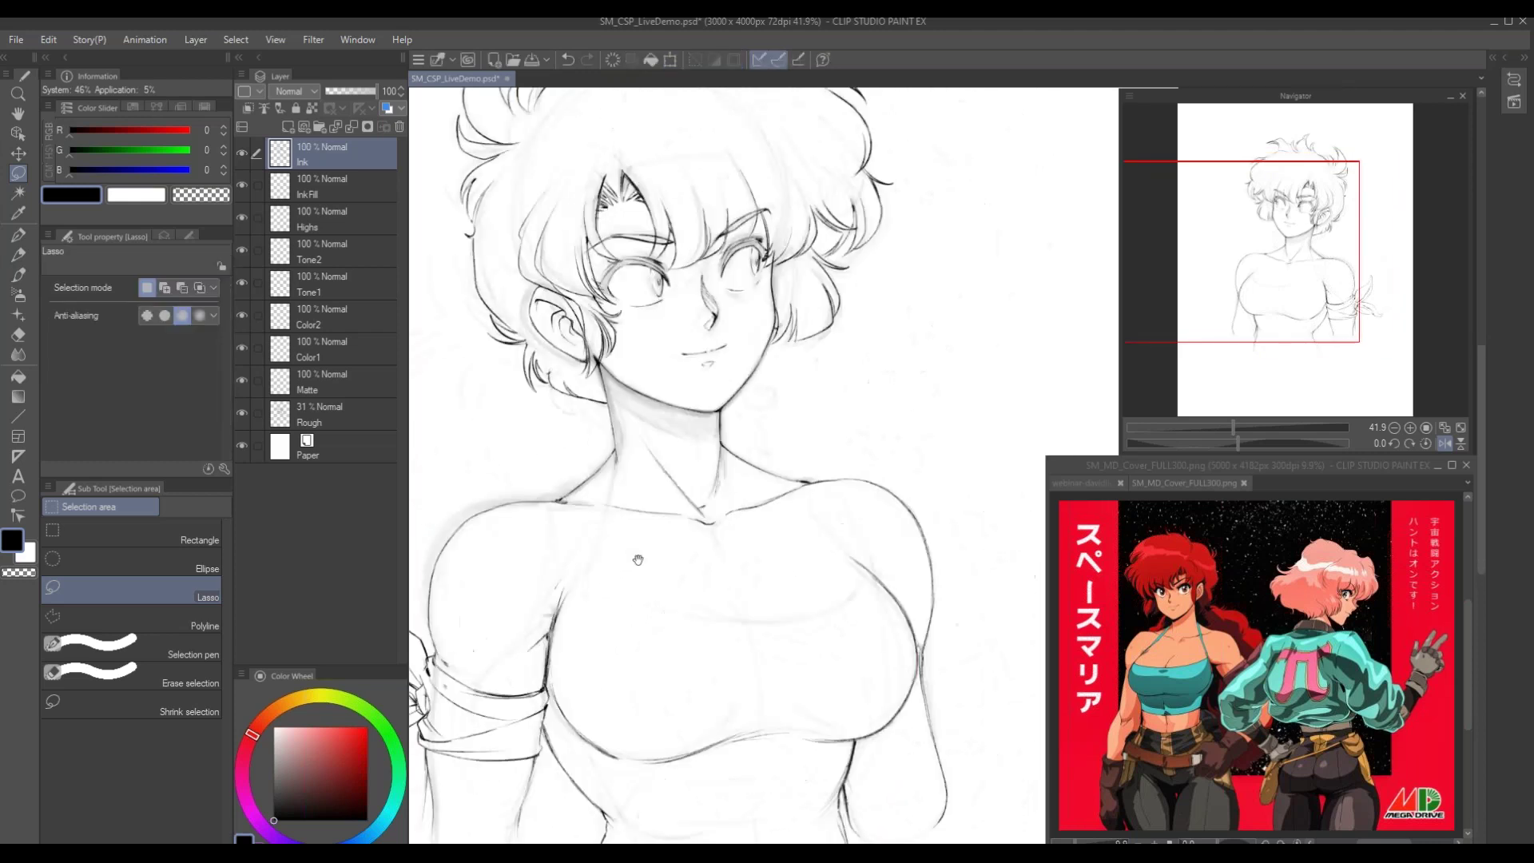
drag(764, 609, 801, 645)
key(e)
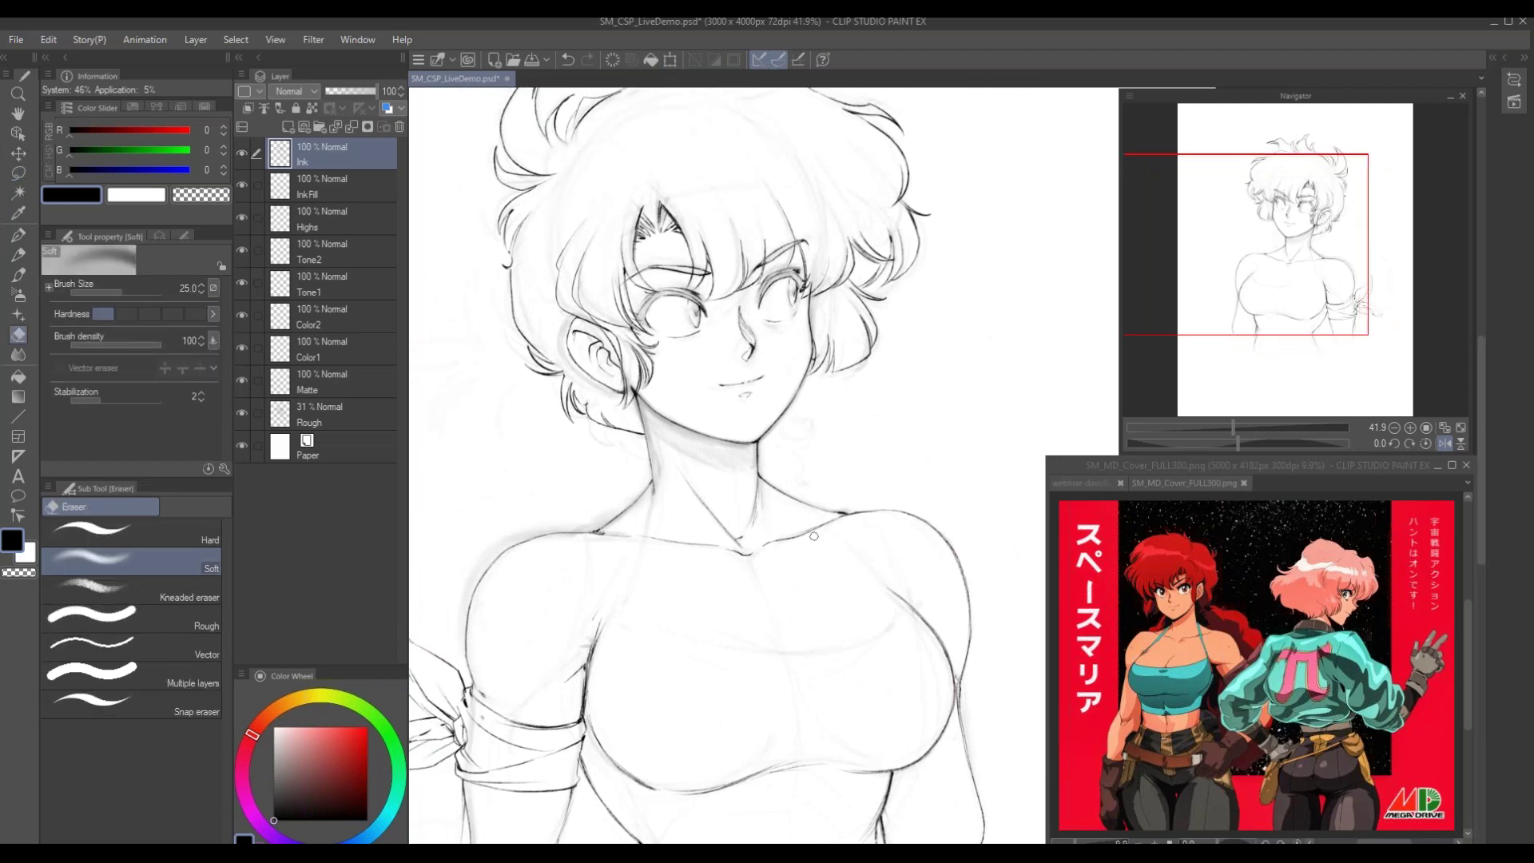
key(p)
mouse_move(822, 526)
mouse_down()
mouse_move(785, 539)
mouse_move(853, 509)
mouse_move(828, 523)
mouse_move(892, 592)
mouse_up()
key(ctrl+z)
key(b)
drag(593, 628, 602, 598)
drag(552, 396, 683, 506)
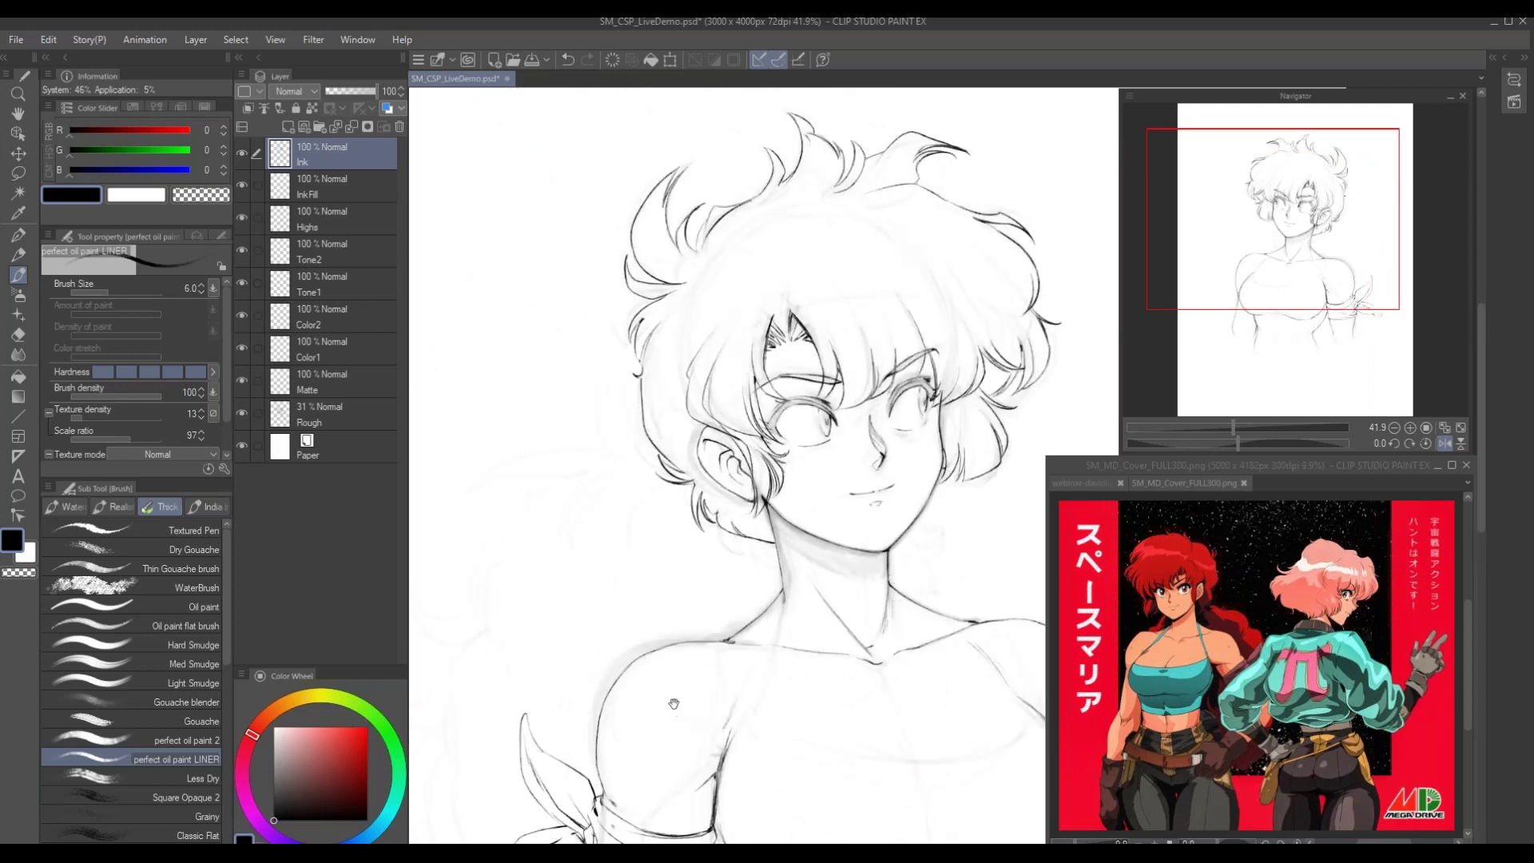
drag(737, 657, 673, 589)
drag(651, 446, 675, 518)
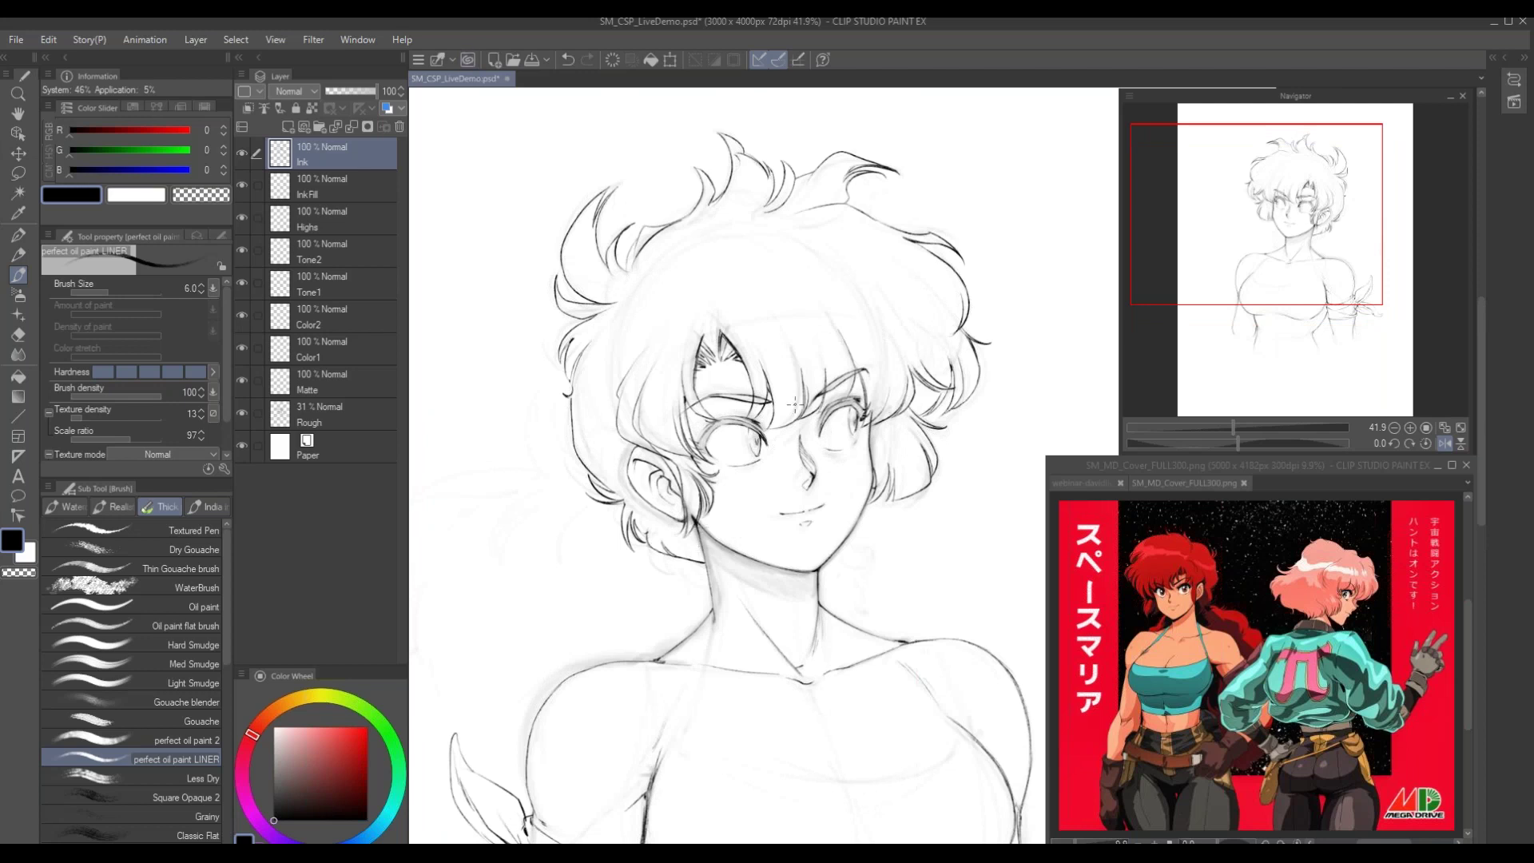
Turn off the mirrored view and ink the halter strap from the neck down to the far side of the chest
click(1445, 444)
mouse_move(917, 658)
mouse_down()
mouse_move(678, 562)
mouse_move(668, 605)
mouse_up()
mouse_move(787, 492)
mouse_down()
mouse_move(799, 507)
mouse_move(793, 486)
mouse_up()
drag(612, 551, 715, 535)
click(716, 548)
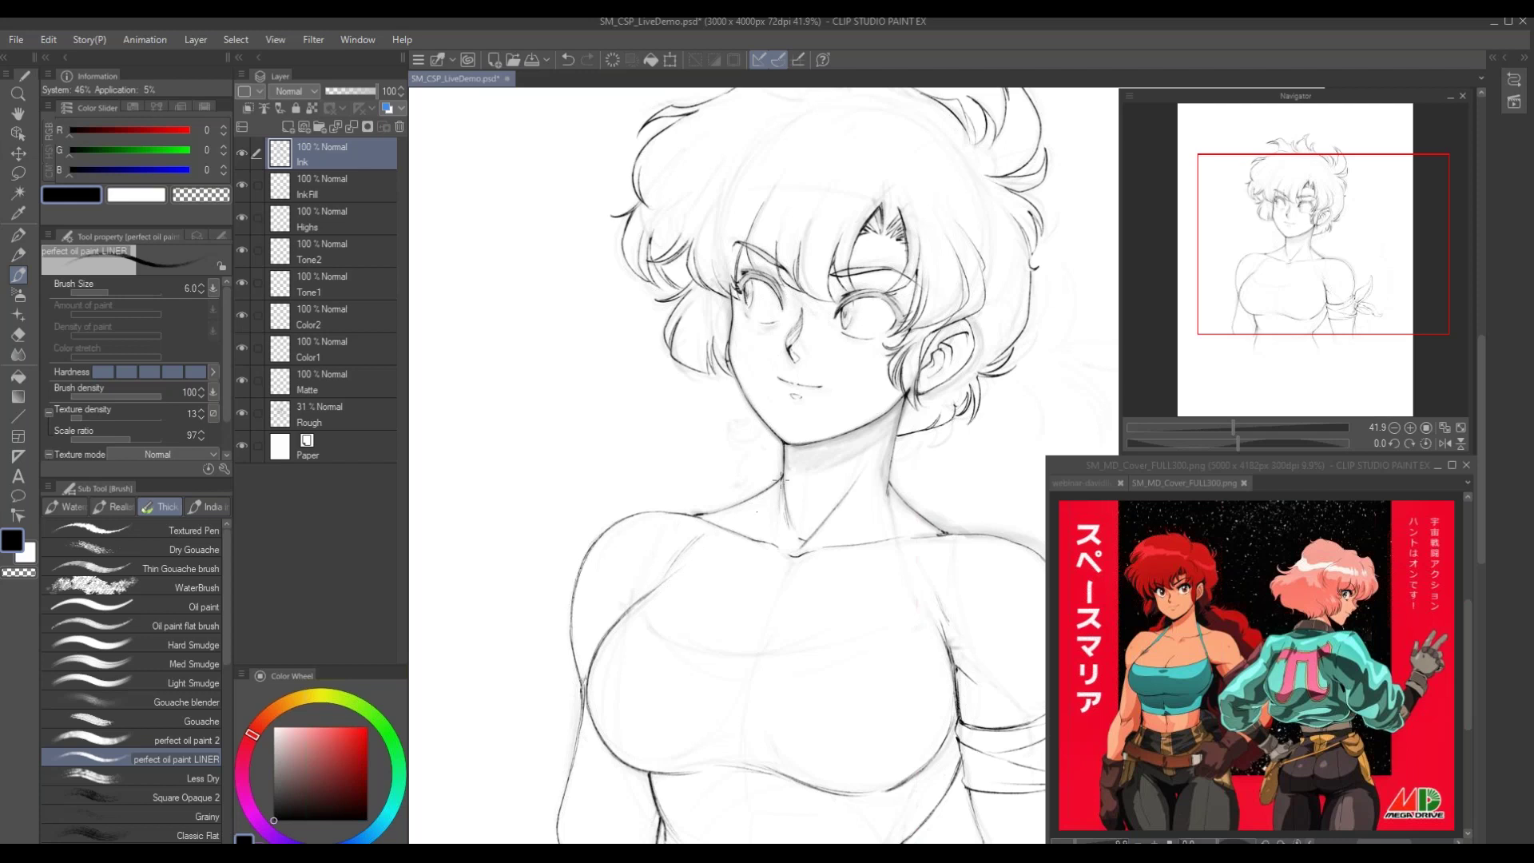
drag(762, 501, 652, 591)
drag(829, 431, 852, 451)
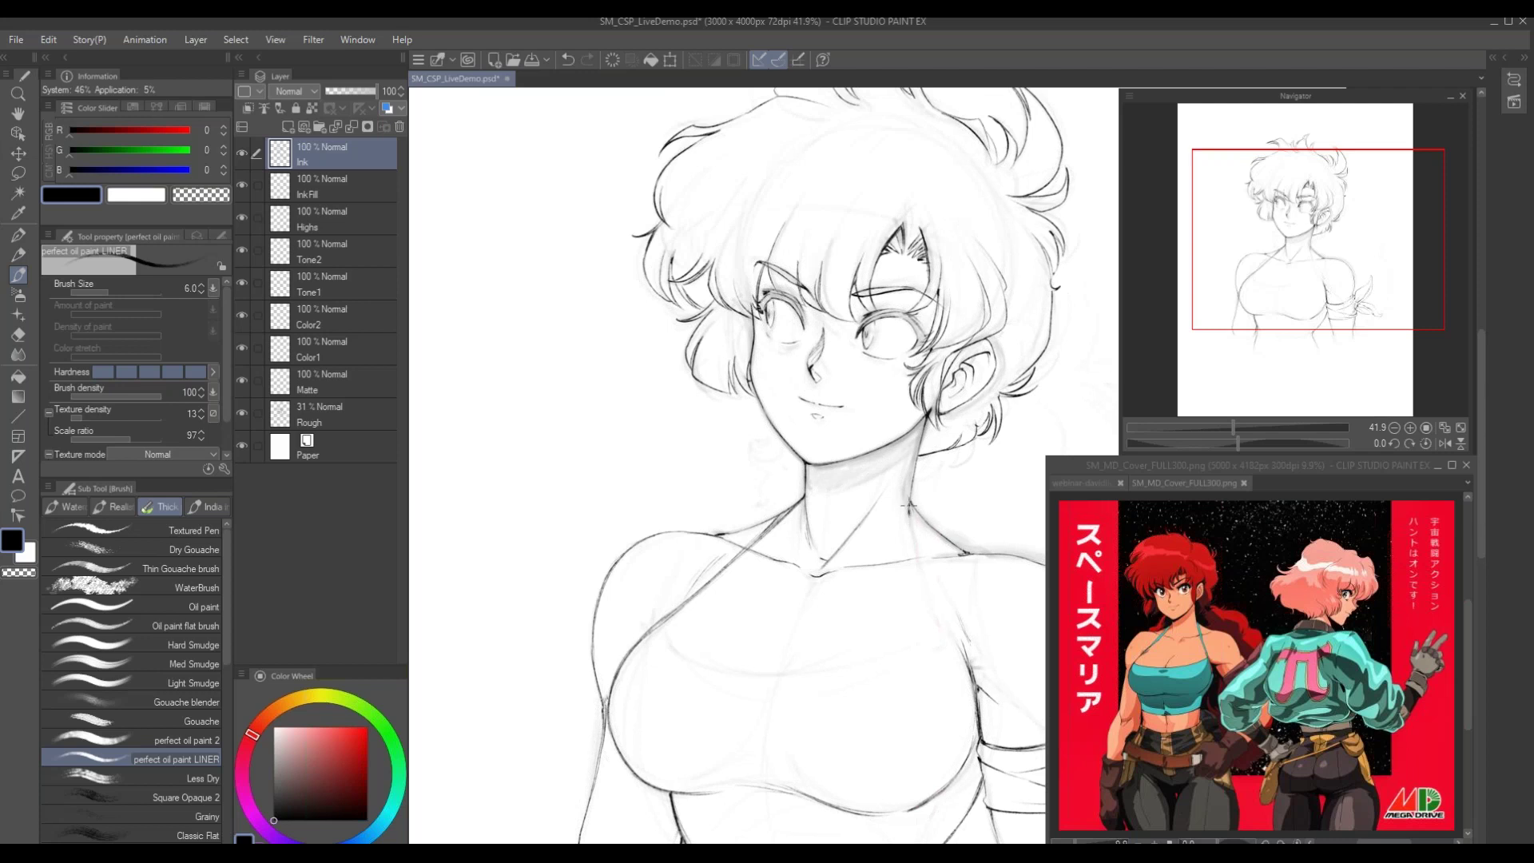
Ink the near halter strap as a narrow double line from the neck to the armpit and strengthen its lower end
drag(915, 533, 951, 633)
drag(911, 514, 963, 655)
drag(910, 520, 960, 657)
drag(919, 524, 976, 686)
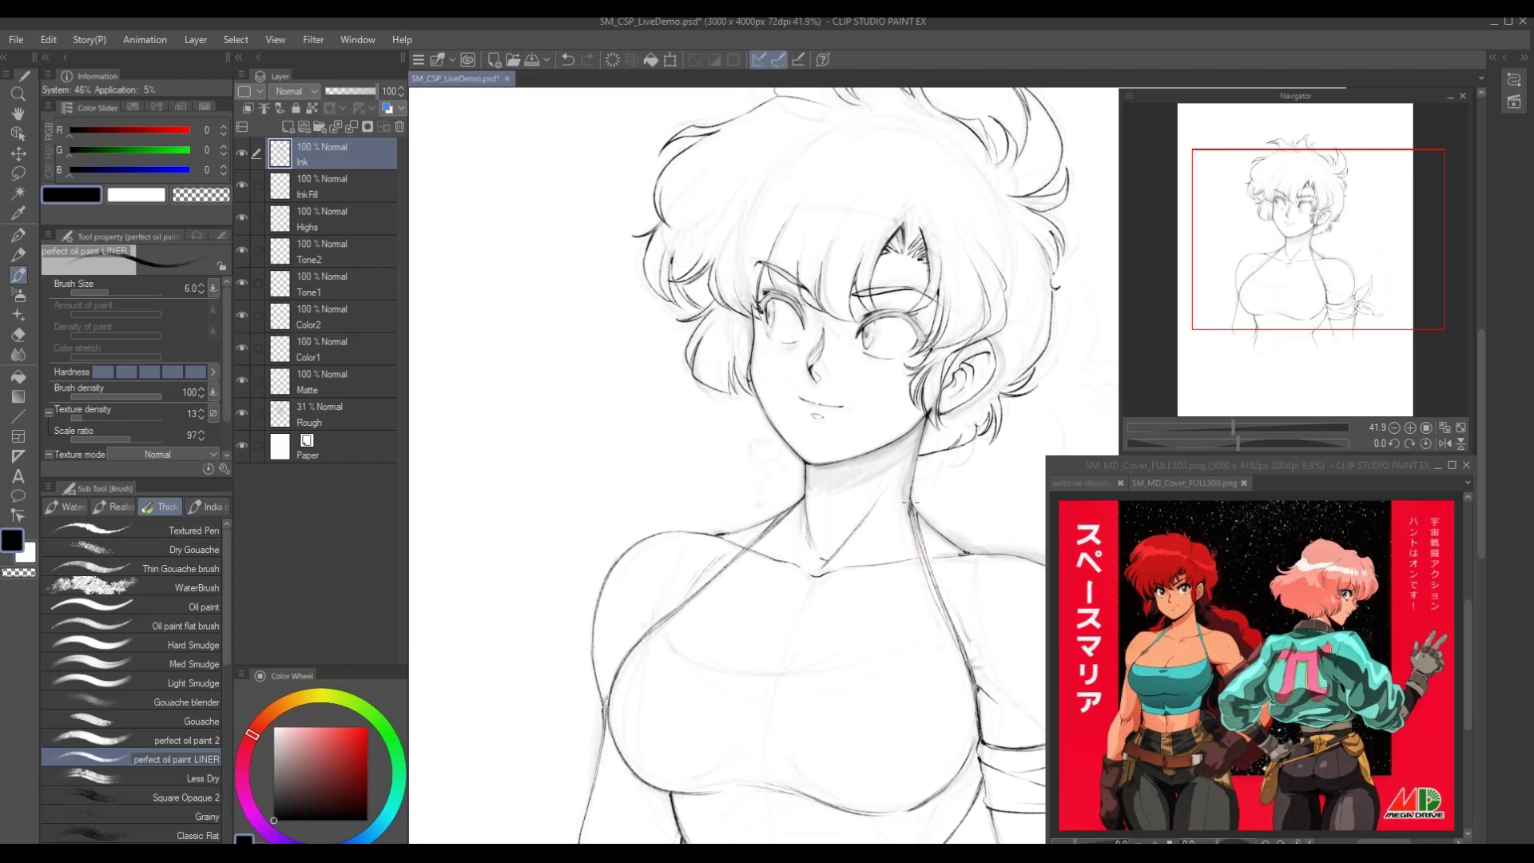
mouse_move(649, 554)
mouse_down()
mouse_move(581, 530)
mouse_move(633, 621)
mouse_up()
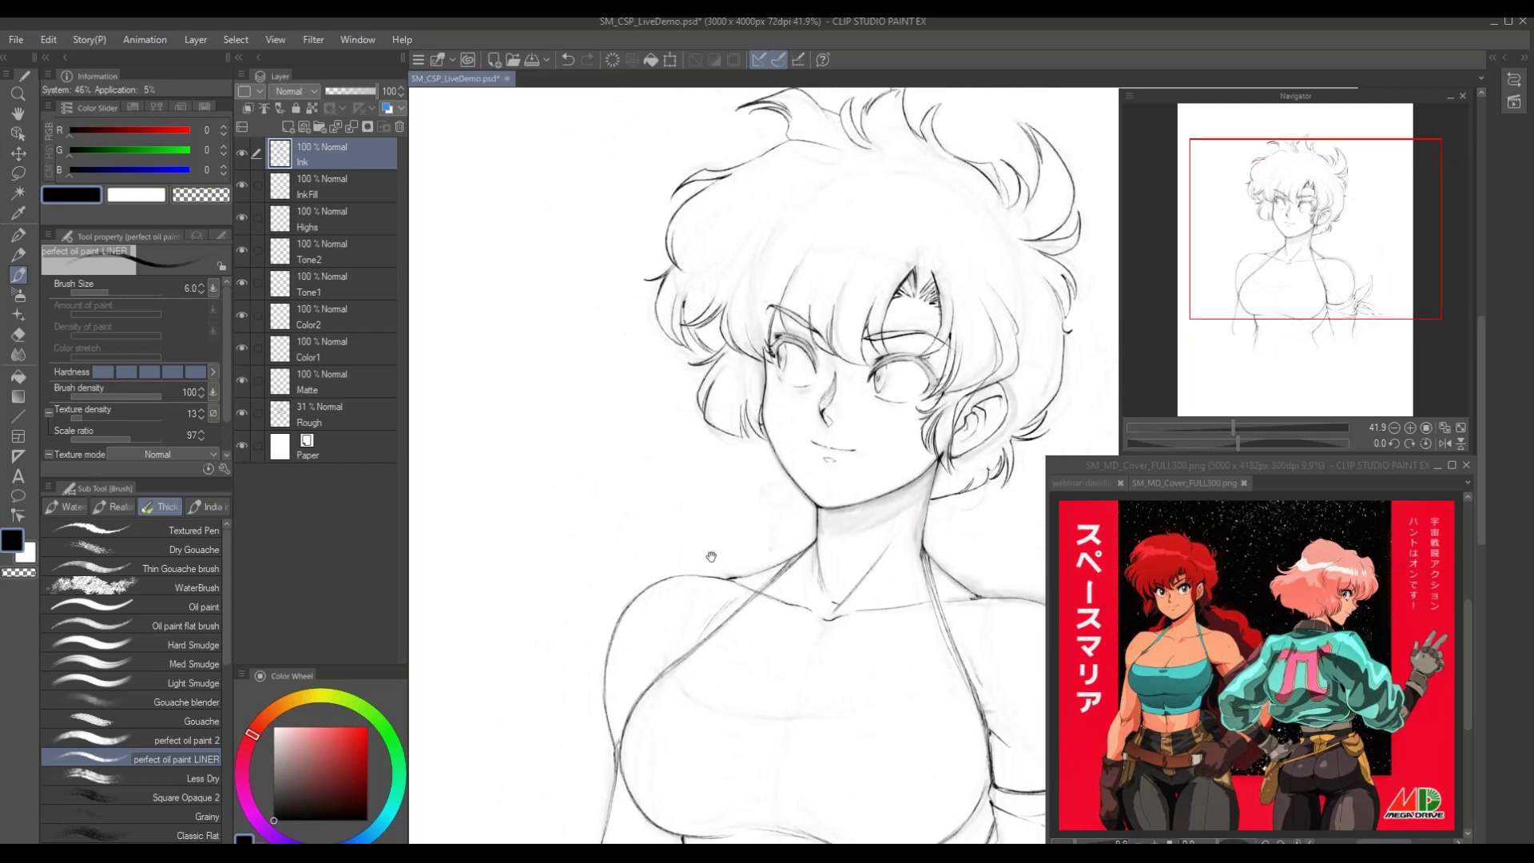
drag(712, 557, 680, 410)
mouse_move(913, 556)
mouse_down()
mouse_move(928, 626)
mouse_move(920, 584)
mouse_move(928, 660)
mouse_up()
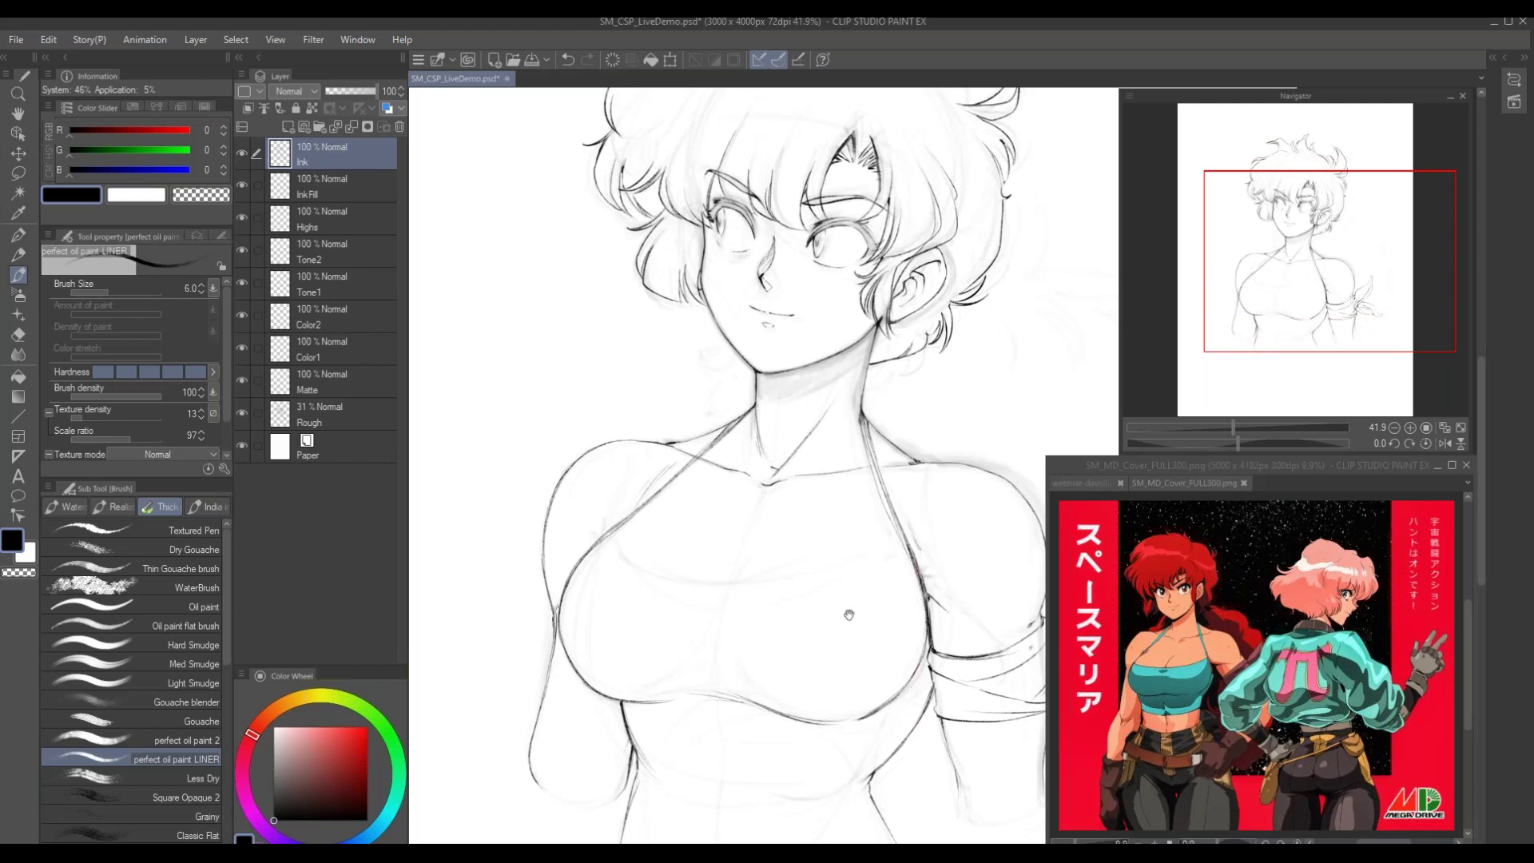
Ink the crop top's lower hem as a curved double line across the waist, with small fold marks below the chest
drag(850, 615, 875, 507)
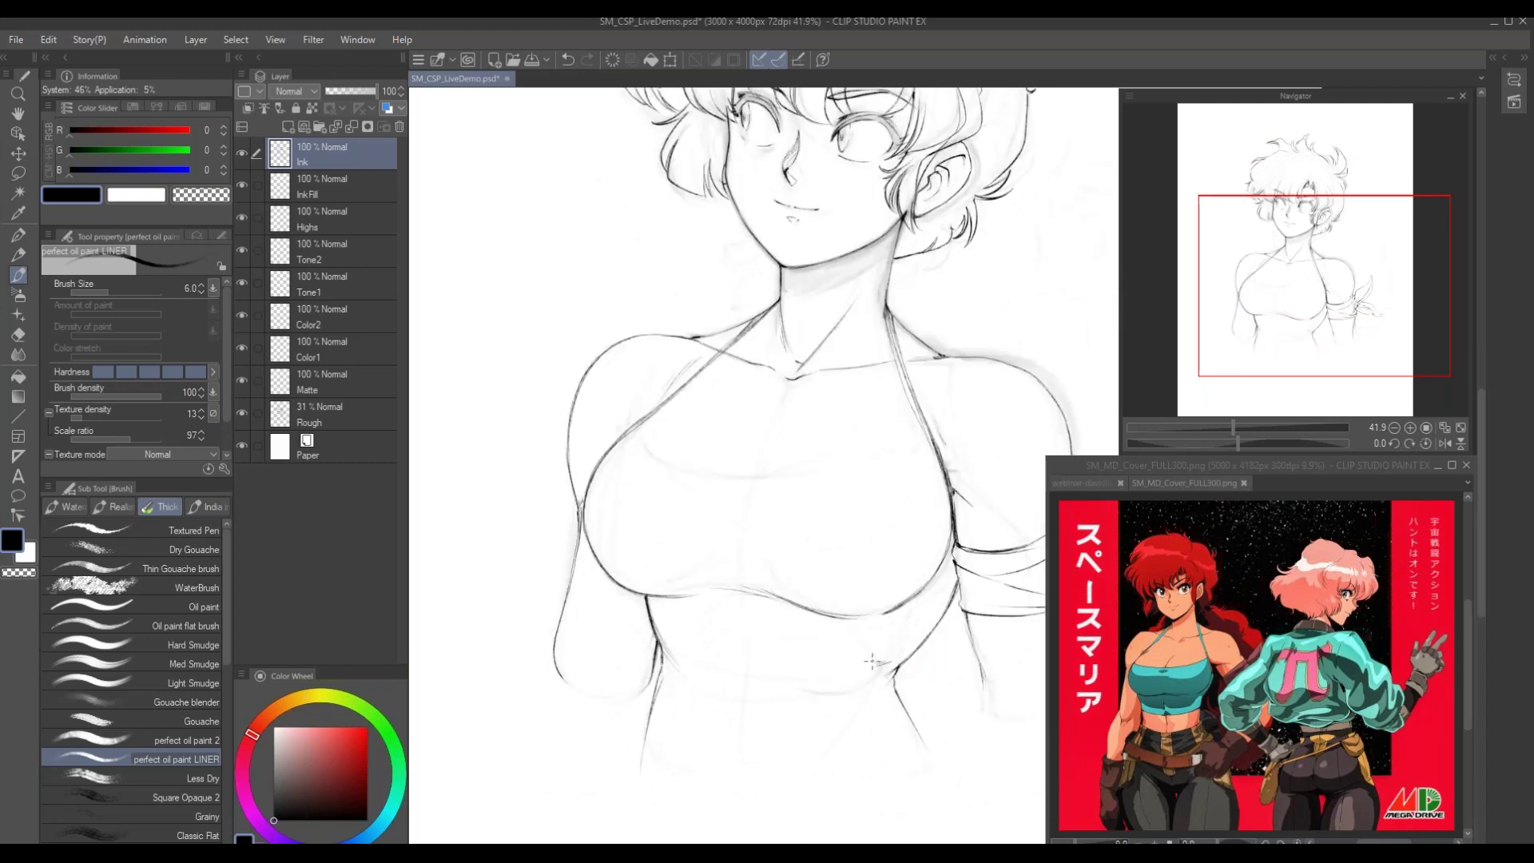
mouse_move(663, 666)
mouse_down()
mouse_move(749, 702)
mouse_move(697, 691)
mouse_move(729, 708)
mouse_up()
drag(752, 632, 743, 624)
drag(621, 541, 636, 542)
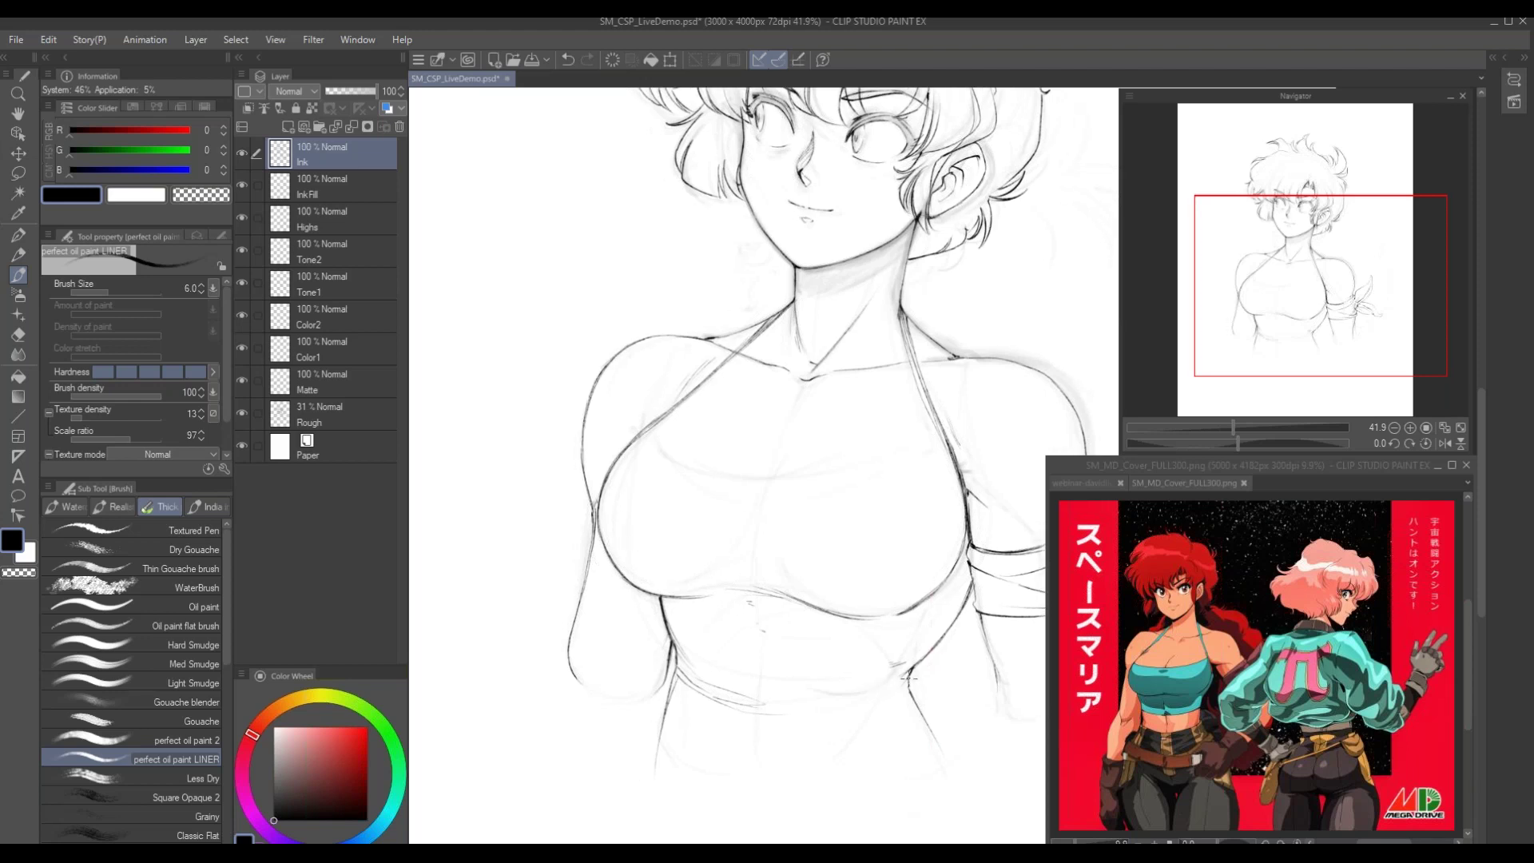
mouse_move(790, 709)
mouse_down()
mouse_move(829, 707)
mouse_move(771, 714)
mouse_move(902, 692)
mouse_up()
drag(609, 559, 625, 607)
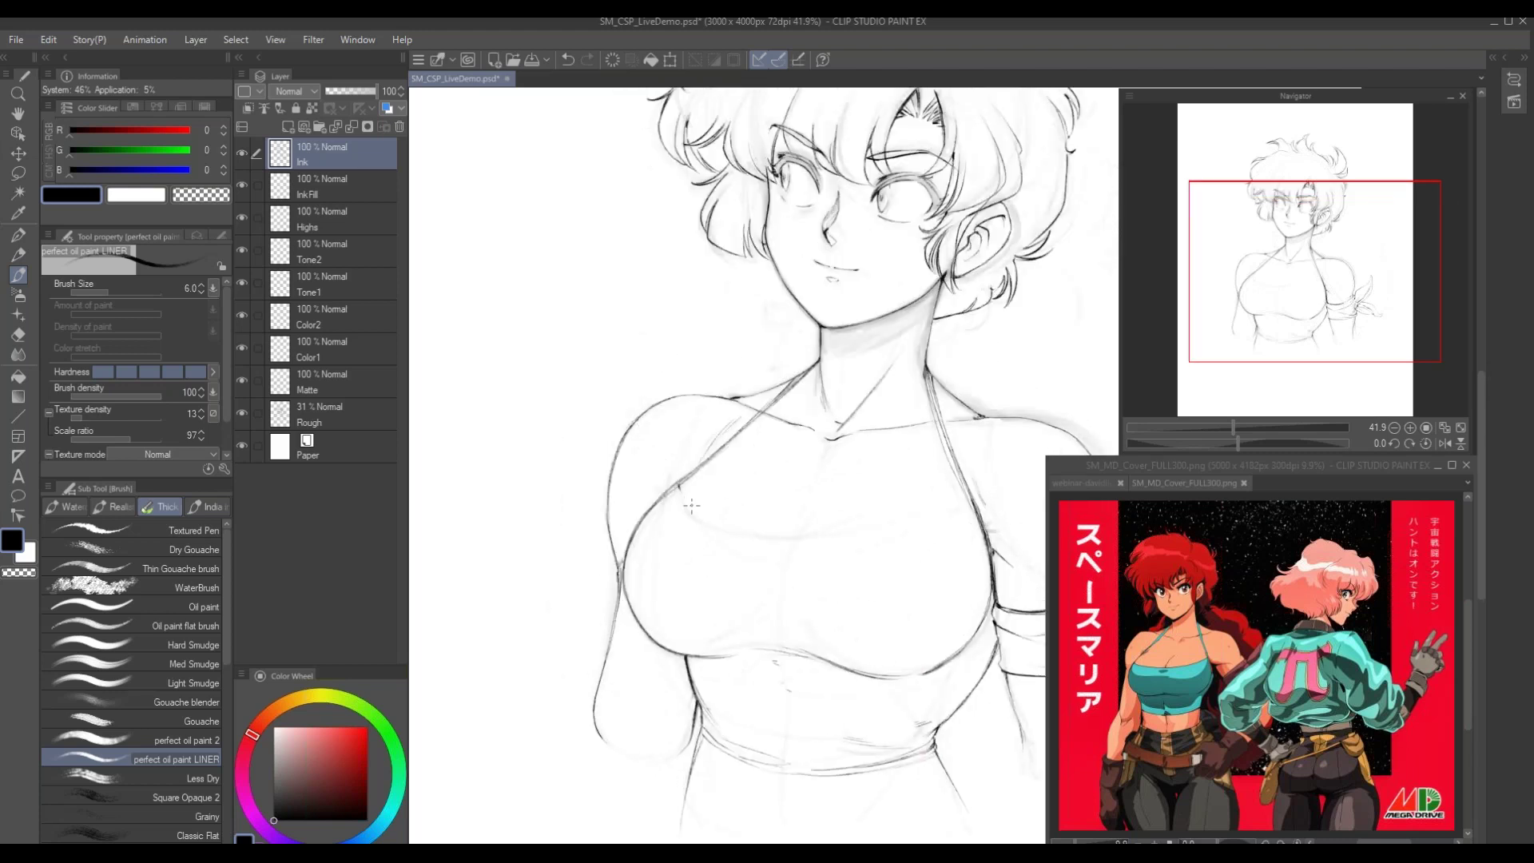
Ink the crop top's curved neckline between the two straps and add the cleavage line above it
drag(613, 443, 669, 482)
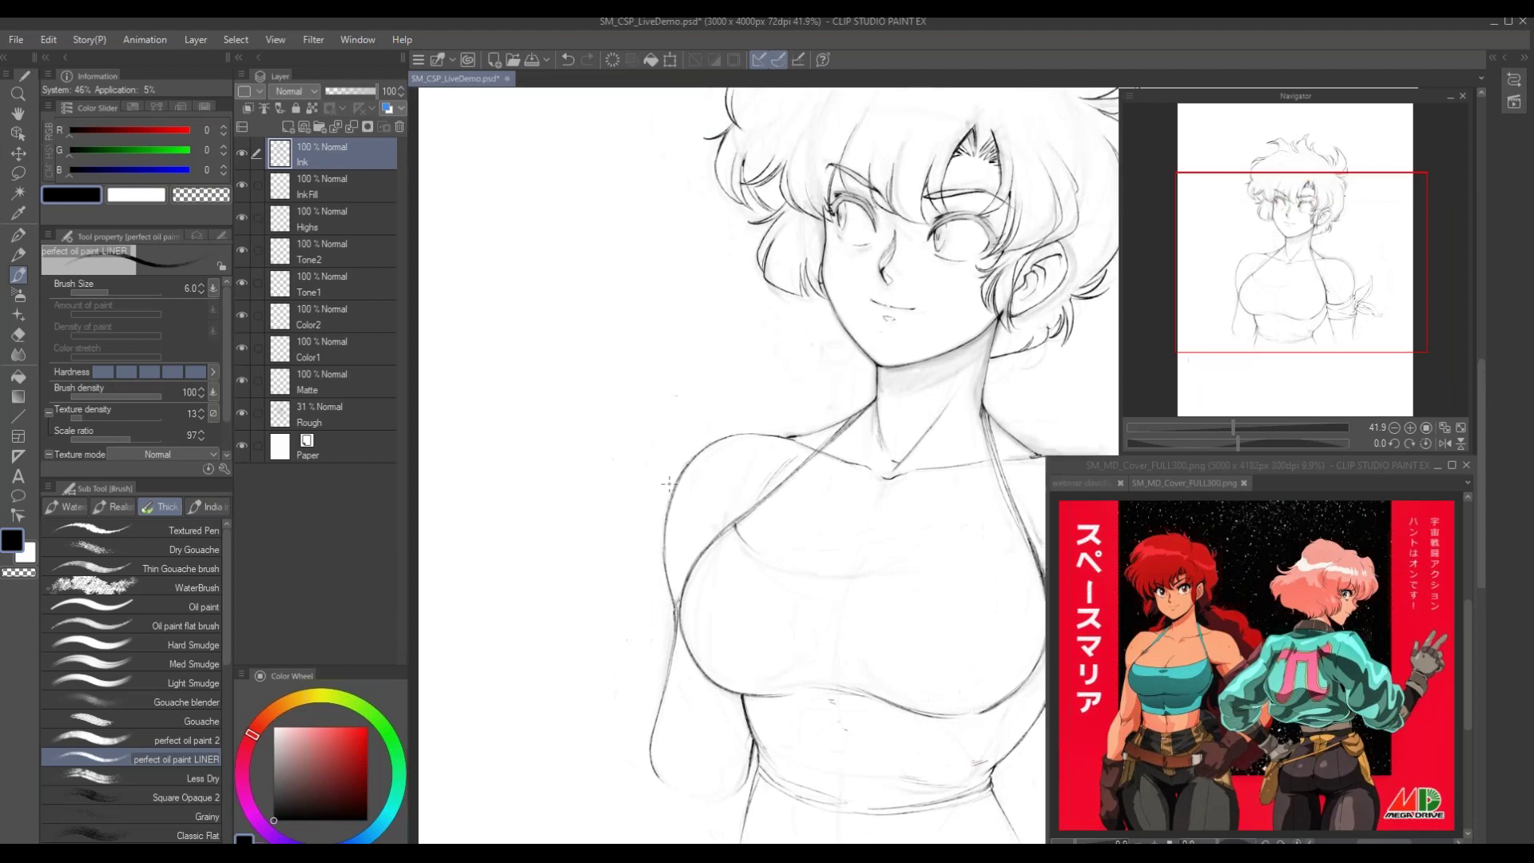
drag(753, 548, 823, 573)
mouse_move(1020, 535)
mouse_down()
mouse_move(863, 576)
mouse_move(776, 561)
mouse_move(890, 579)
mouse_move(918, 574)
mouse_move(844, 581)
mouse_move(775, 559)
mouse_move(832, 579)
mouse_move(912, 574)
mouse_move(764, 557)
mouse_up()
drag(1015, 533, 934, 571)
drag(794, 573, 853, 580)
drag(822, 406, 755, 415)
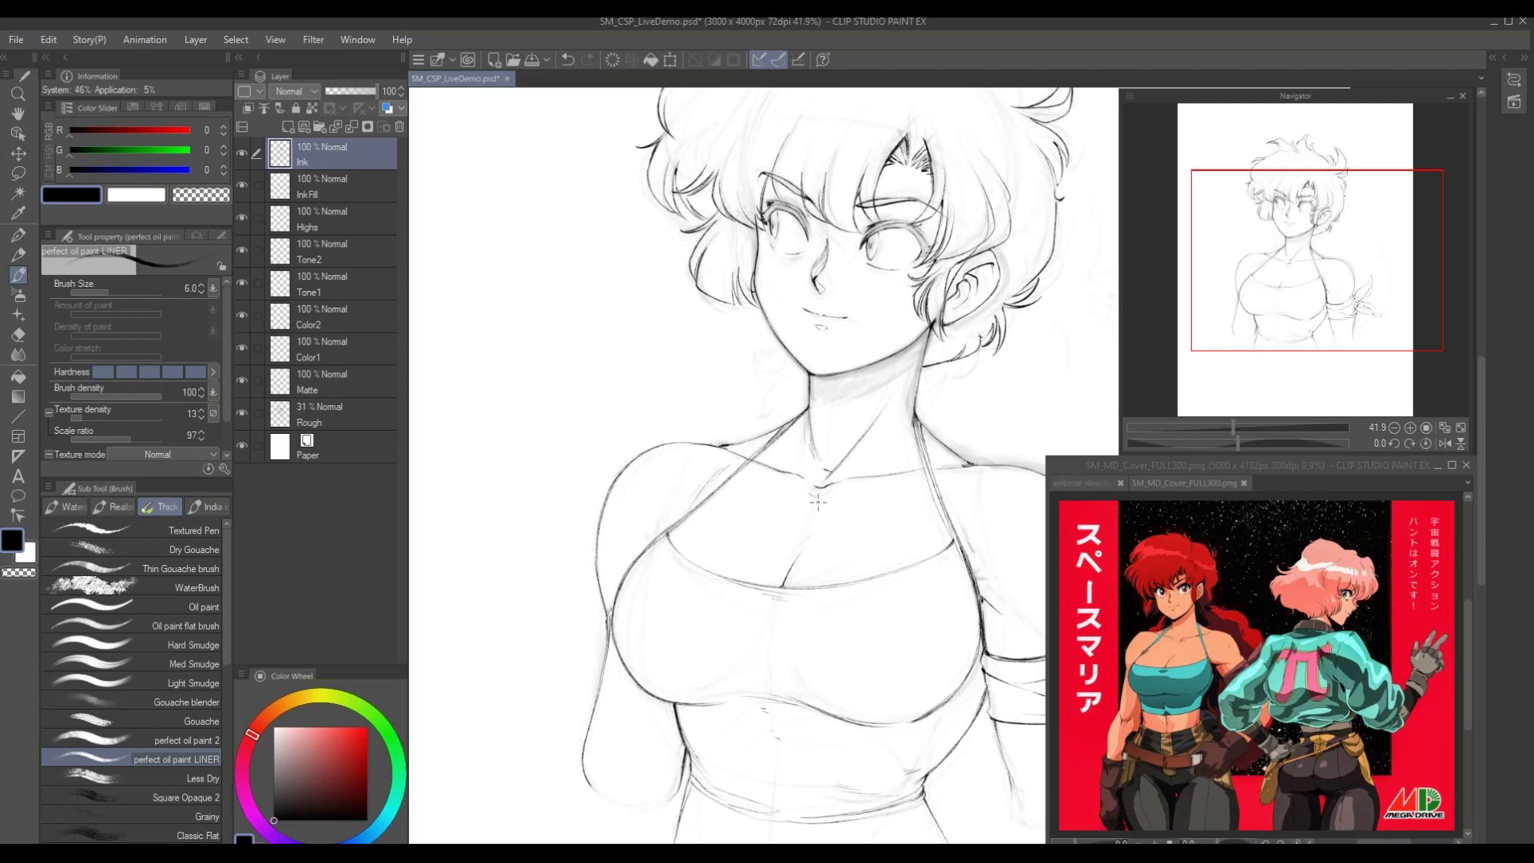
Ink the loose curls of hair showing behind the neck above the far shoulder
drag(629, 446, 548, 402)
mouse_move(593, 340)
mouse_down()
mouse_move(599, 490)
mouse_move(557, 533)
mouse_up()
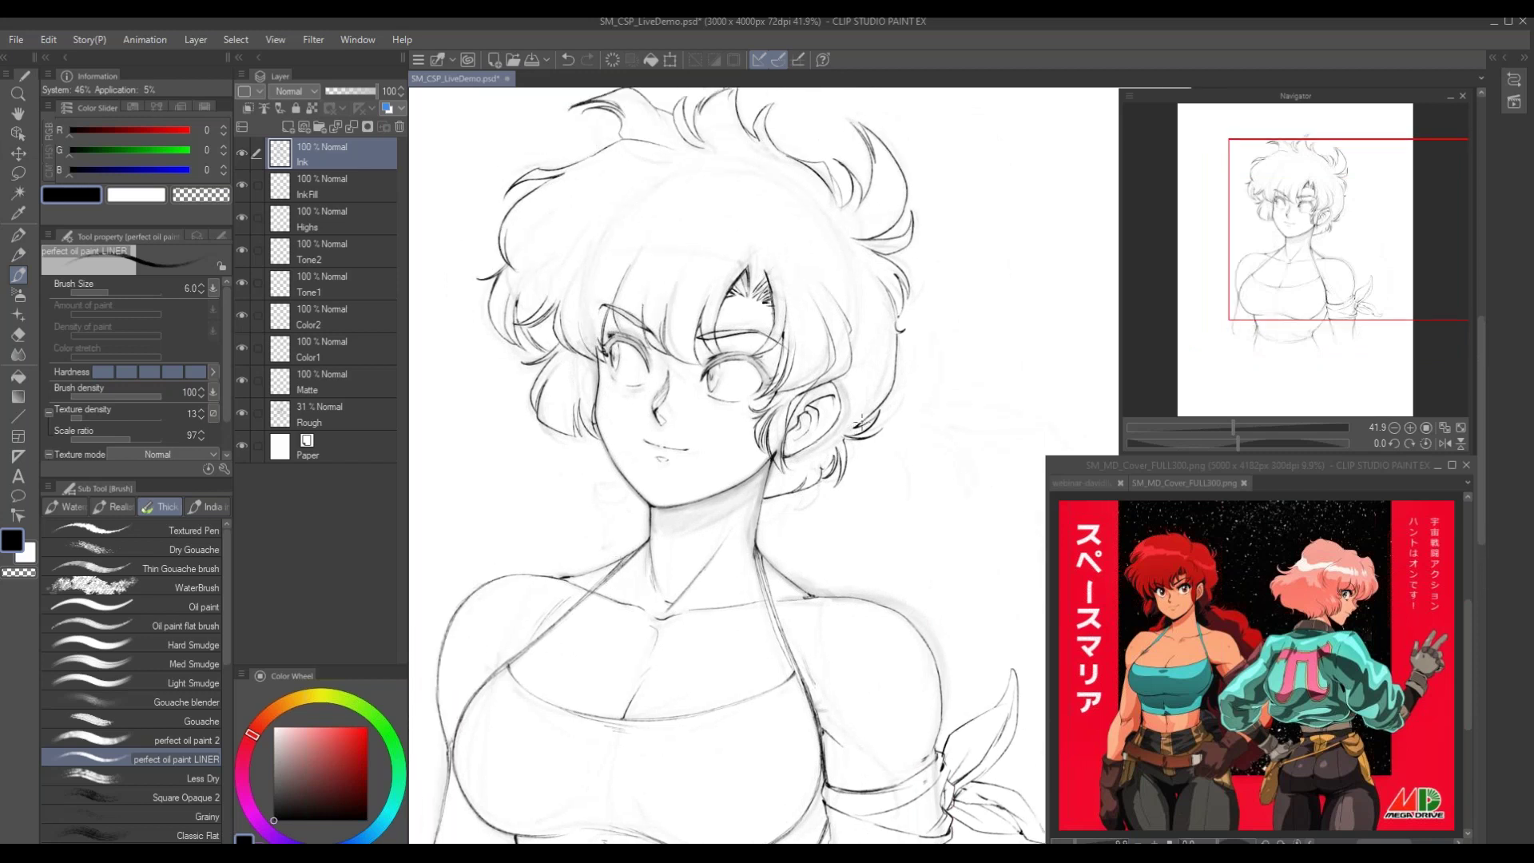
mouse_move(548, 498)
mouse_down()
mouse_move(644, 518)
mouse_move(676, 457)
mouse_move(743, 457)
mouse_move(754, 543)
mouse_move(741, 576)
mouse_move(755, 552)
mouse_move(732, 572)
mouse_move(717, 564)
mouse_move(716, 598)
mouse_up()
drag(998, 495, 725, 489)
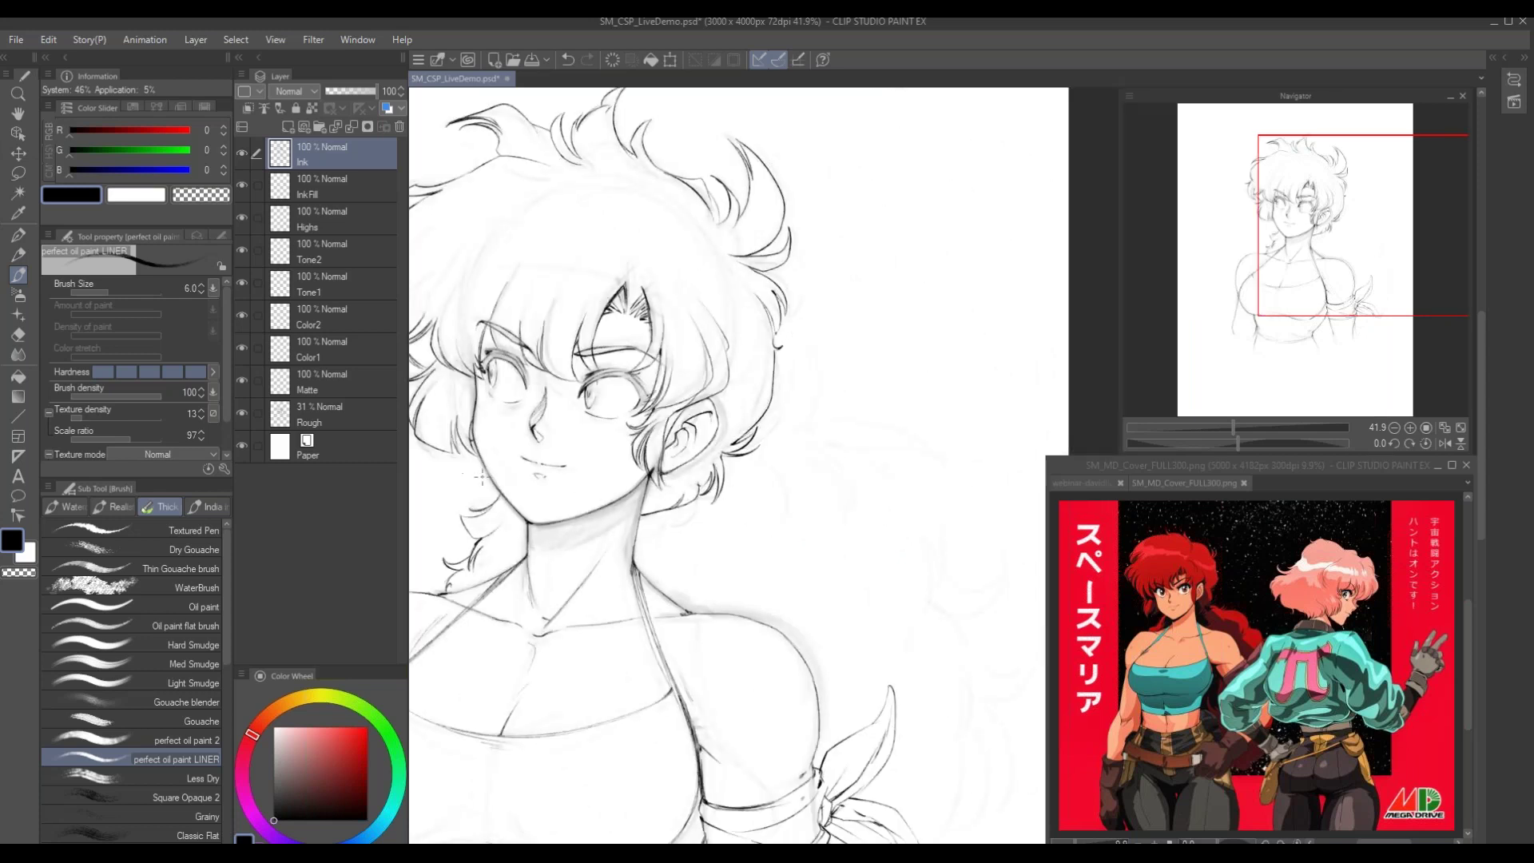
drag(718, 638, 782, 672)
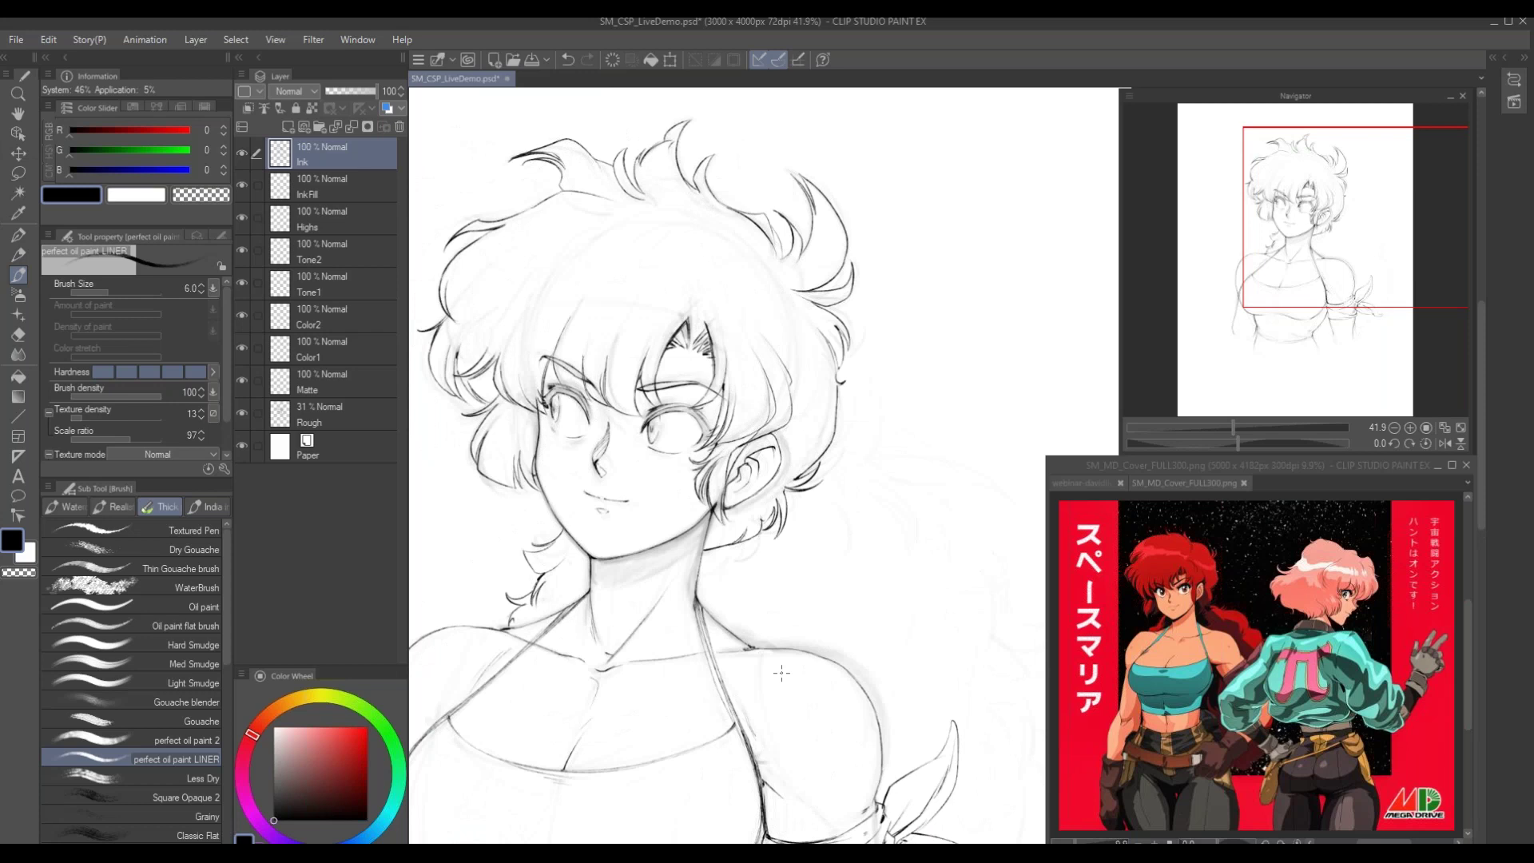
mouse_move(749, 581)
mouse_down()
mouse_move(660, 608)
mouse_move(672, 644)
mouse_move(607, 573)
mouse_move(631, 593)
mouse_up()
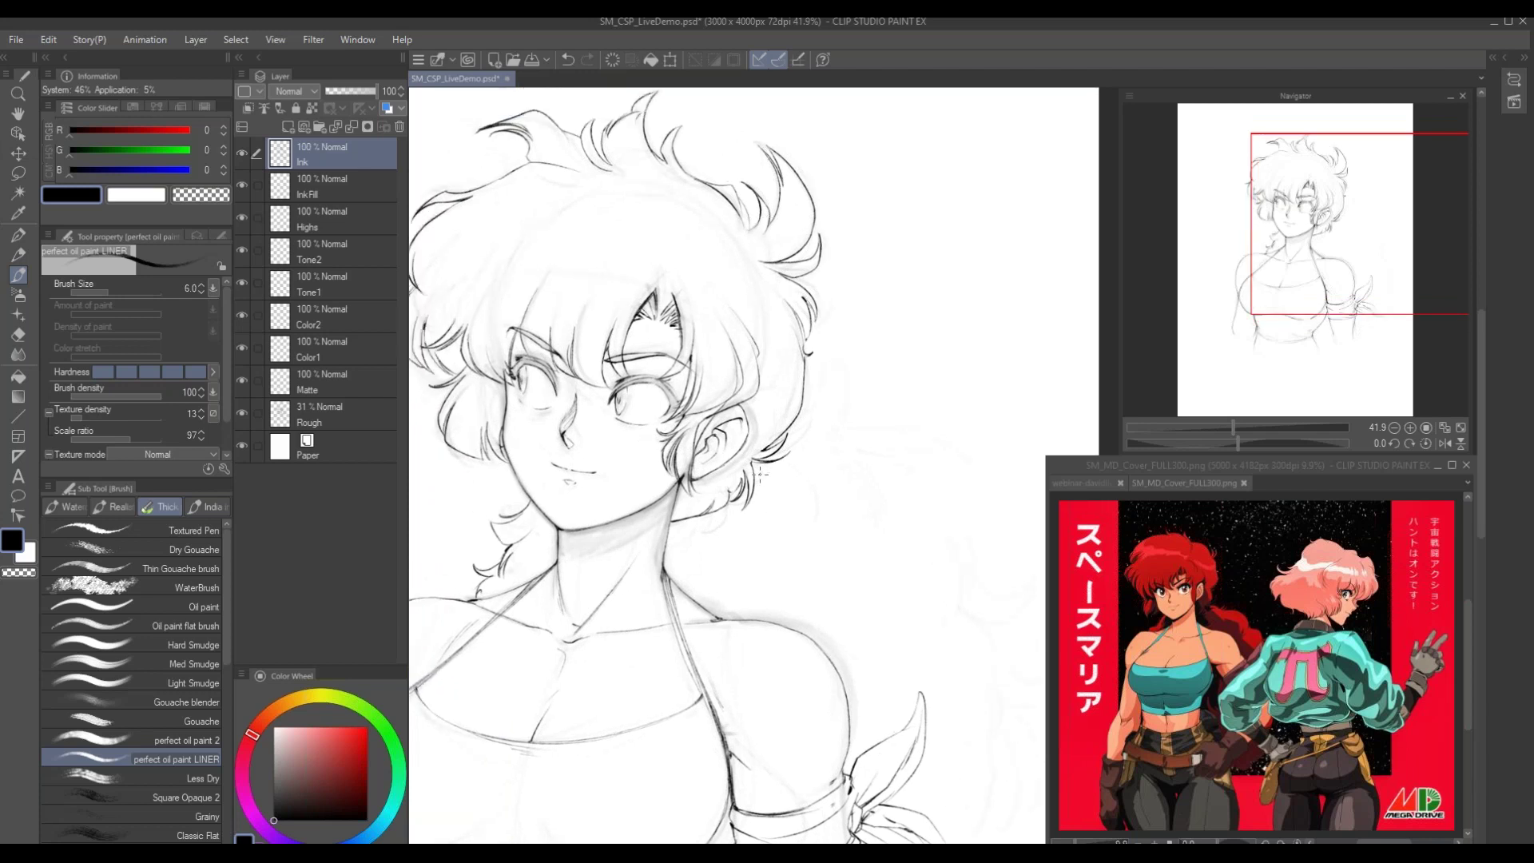
Ink the first pointed locks of the ponytail behind the near ear, following the rough outward
mouse_move(763, 461)
mouse_down()
mouse_move(712, 508)
mouse_move(732, 507)
mouse_up()
mouse_move(798, 372)
mouse_down()
mouse_move(712, 313)
mouse_move(780, 300)
mouse_move(782, 359)
mouse_move(796, 356)
mouse_move(773, 370)
mouse_up()
drag(714, 437, 655, 481)
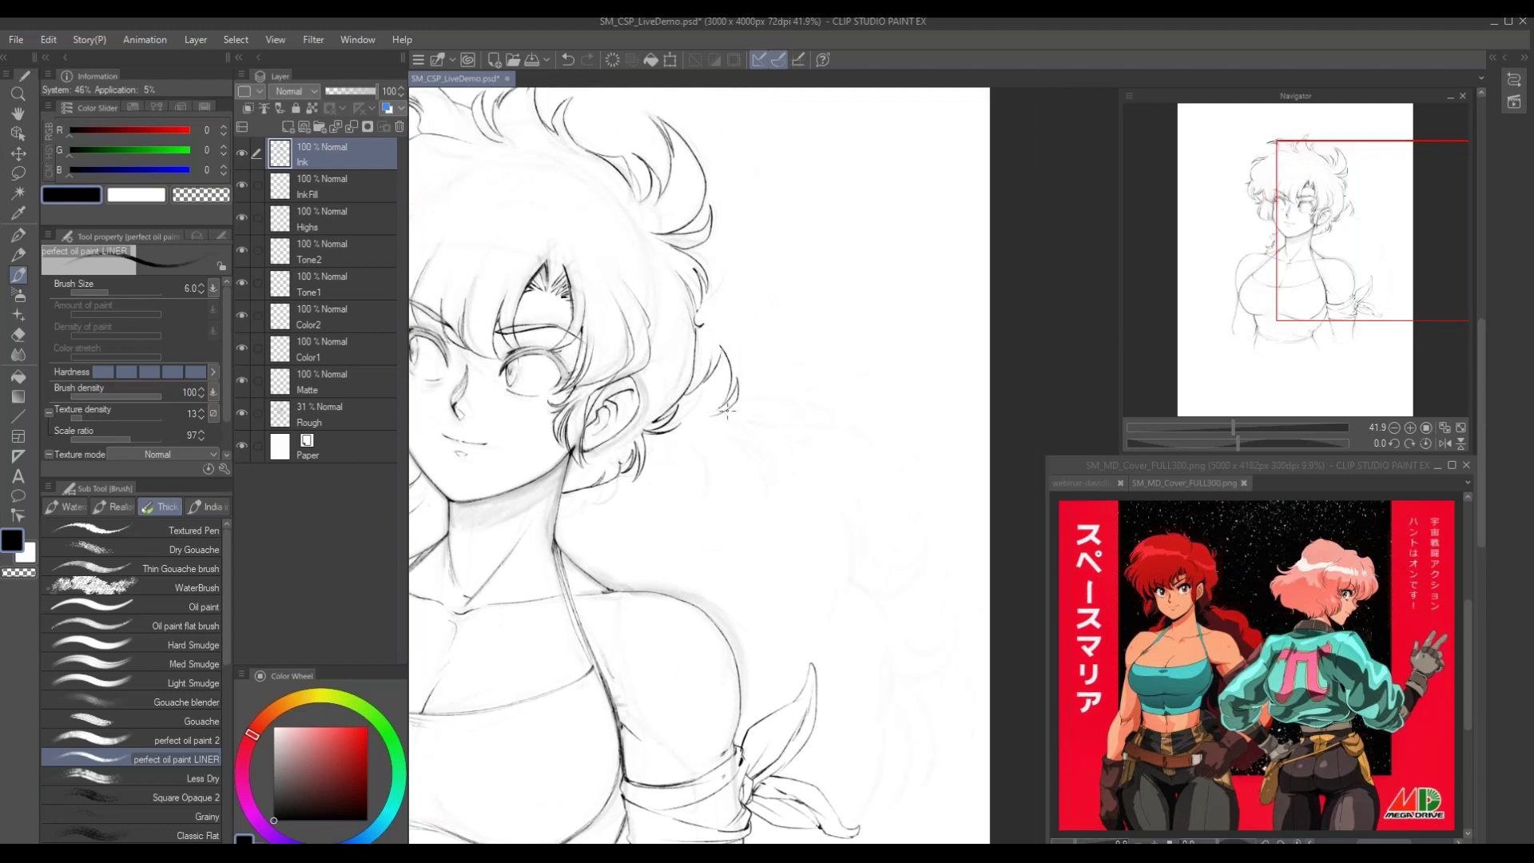
mouse_move(772, 396)
mouse_down()
mouse_move(801, 419)
mouse_move(768, 504)
mouse_move(773, 492)
mouse_up()
drag(767, 422, 831, 459)
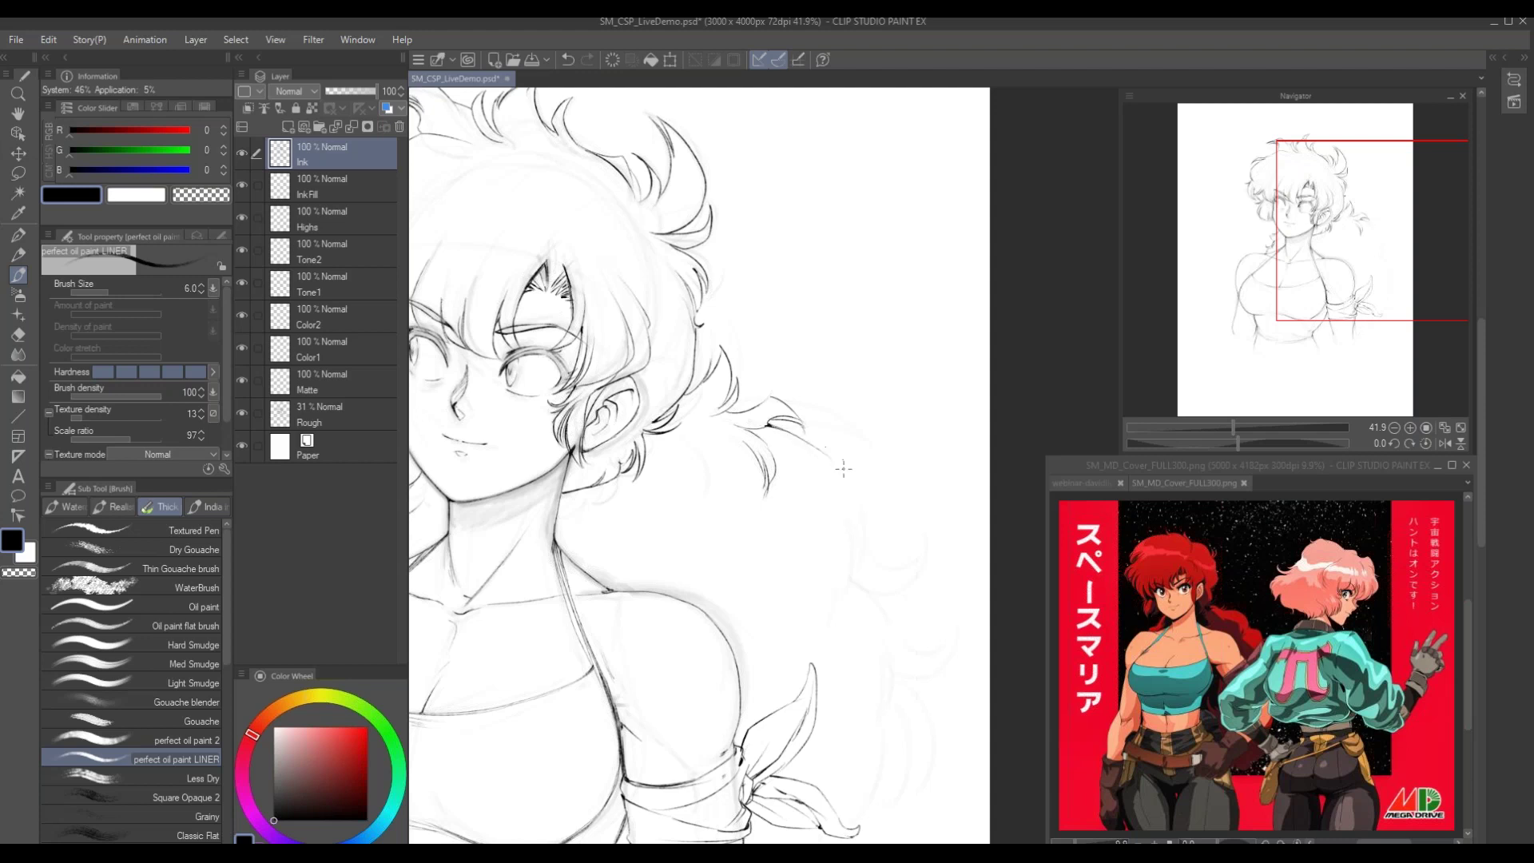
Ink the ponytail's outer contour curving down to its first outward flick, redoing the stroke that misses
drag(825, 452, 861, 553)
key(ctrl+z)
mouse_move(839, 502)
mouse_down()
mouse_move(861, 551)
mouse_move(918, 555)
mouse_move(903, 588)
mouse_move(855, 582)
mouse_up()
drag(711, 470, 663, 430)
mouse_move(814, 546)
mouse_down()
mouse_move(844, 590)
mouse_move(821, 616)
mouse_up()
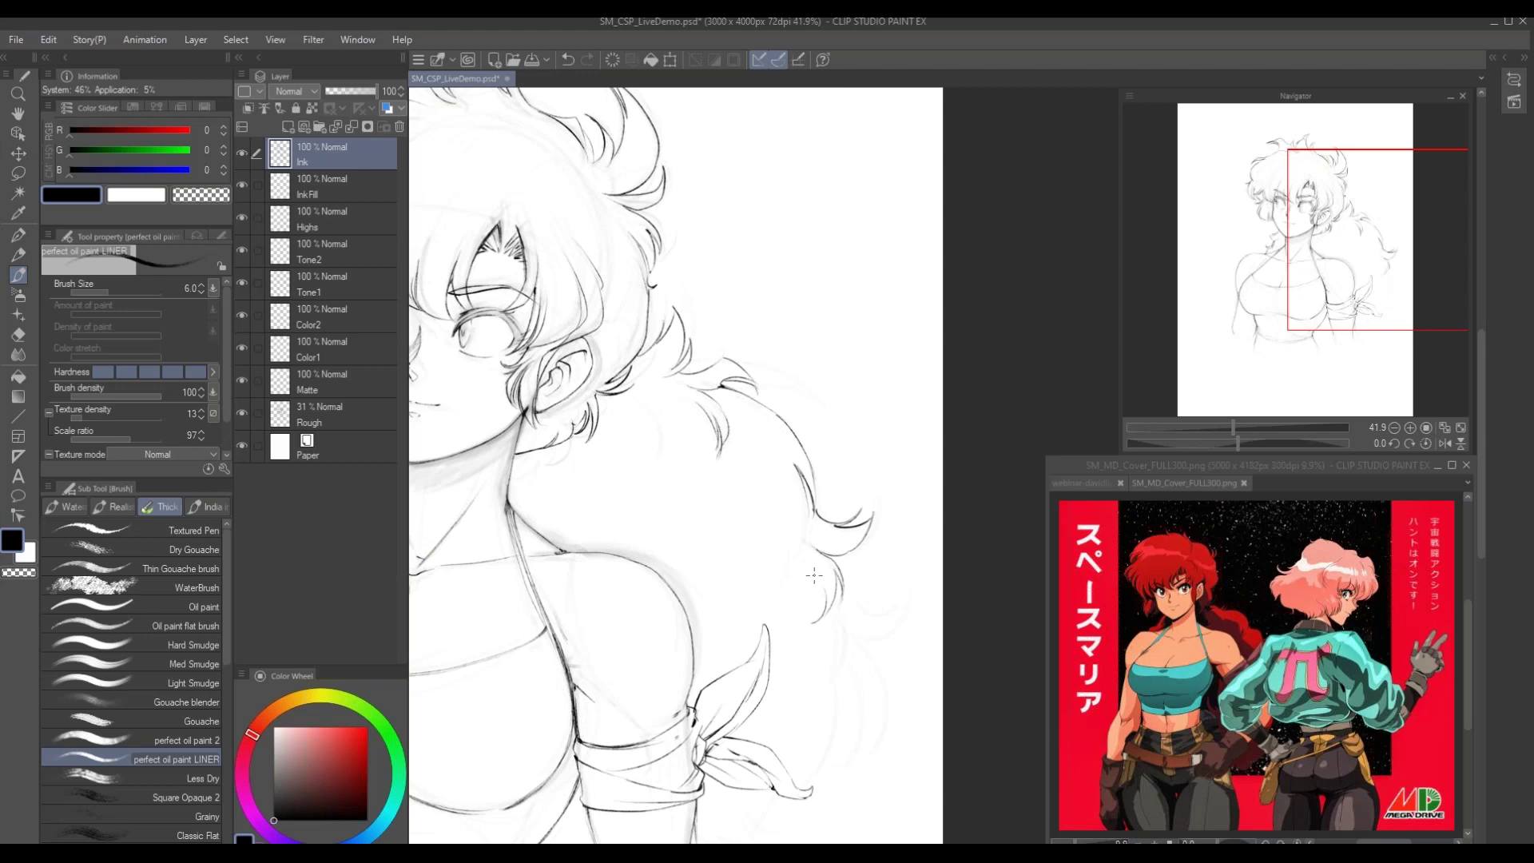
Ink the lower curls of the ponytail down its outer edge to beside the bandage knot
drag(677, 397, 693, 407)
mouse_move(844, 599)
mouse_down()
mouse_move(890, 616)
mouse_move(844, 643)
mouse_up()
mouse_move(812, 555)
mouse_down()
mouse_move(807, 490)
mouse_move(871, 576)
mouse_up()
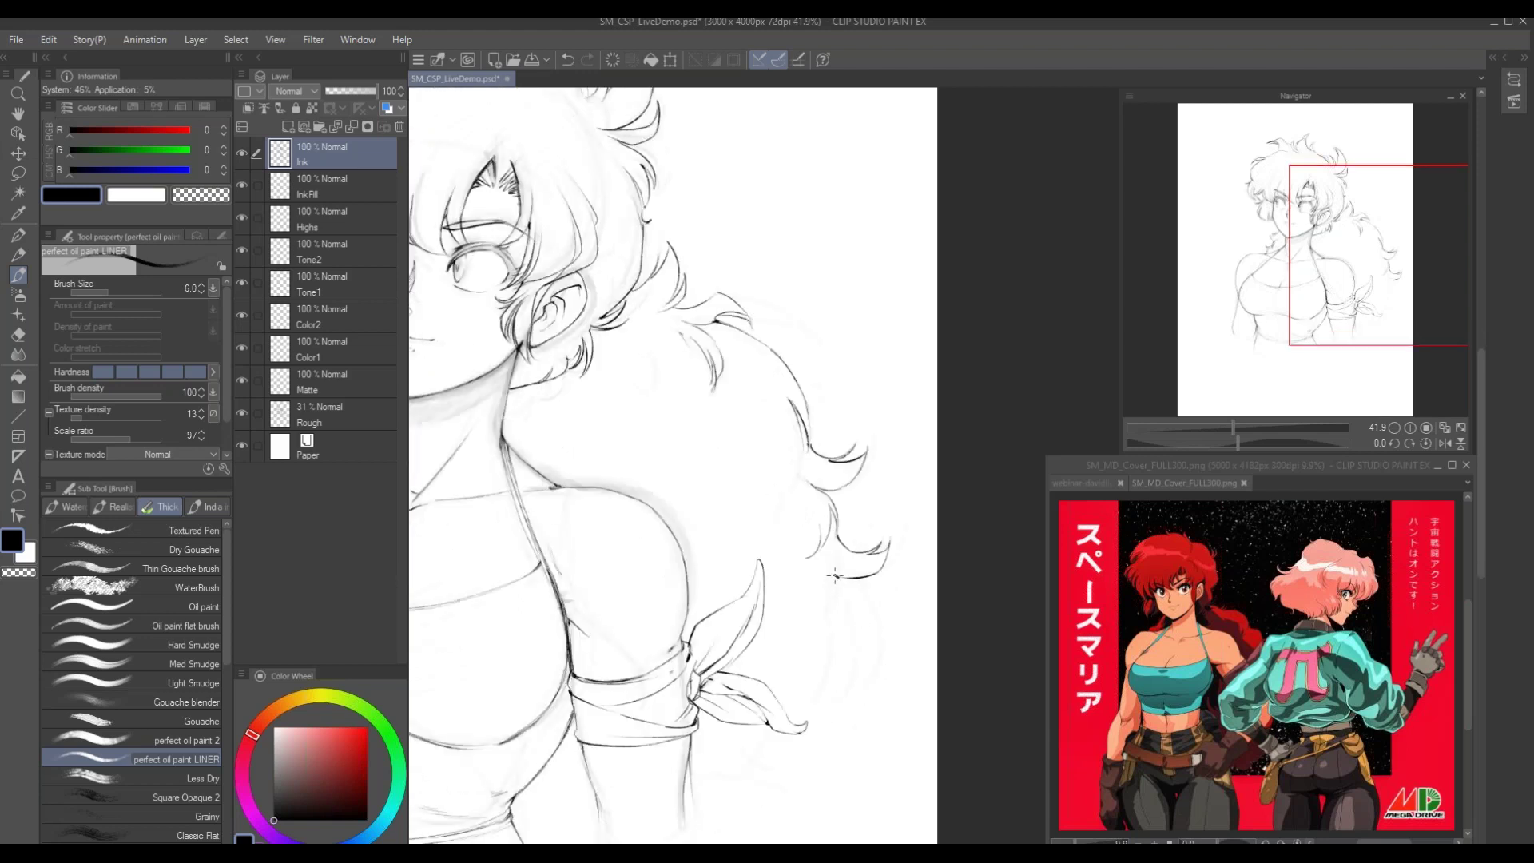
mouse_move(626, 679)
mouse_down()
mouse_move(698, 632)
mouse_move(727, 696)
mouse_up()
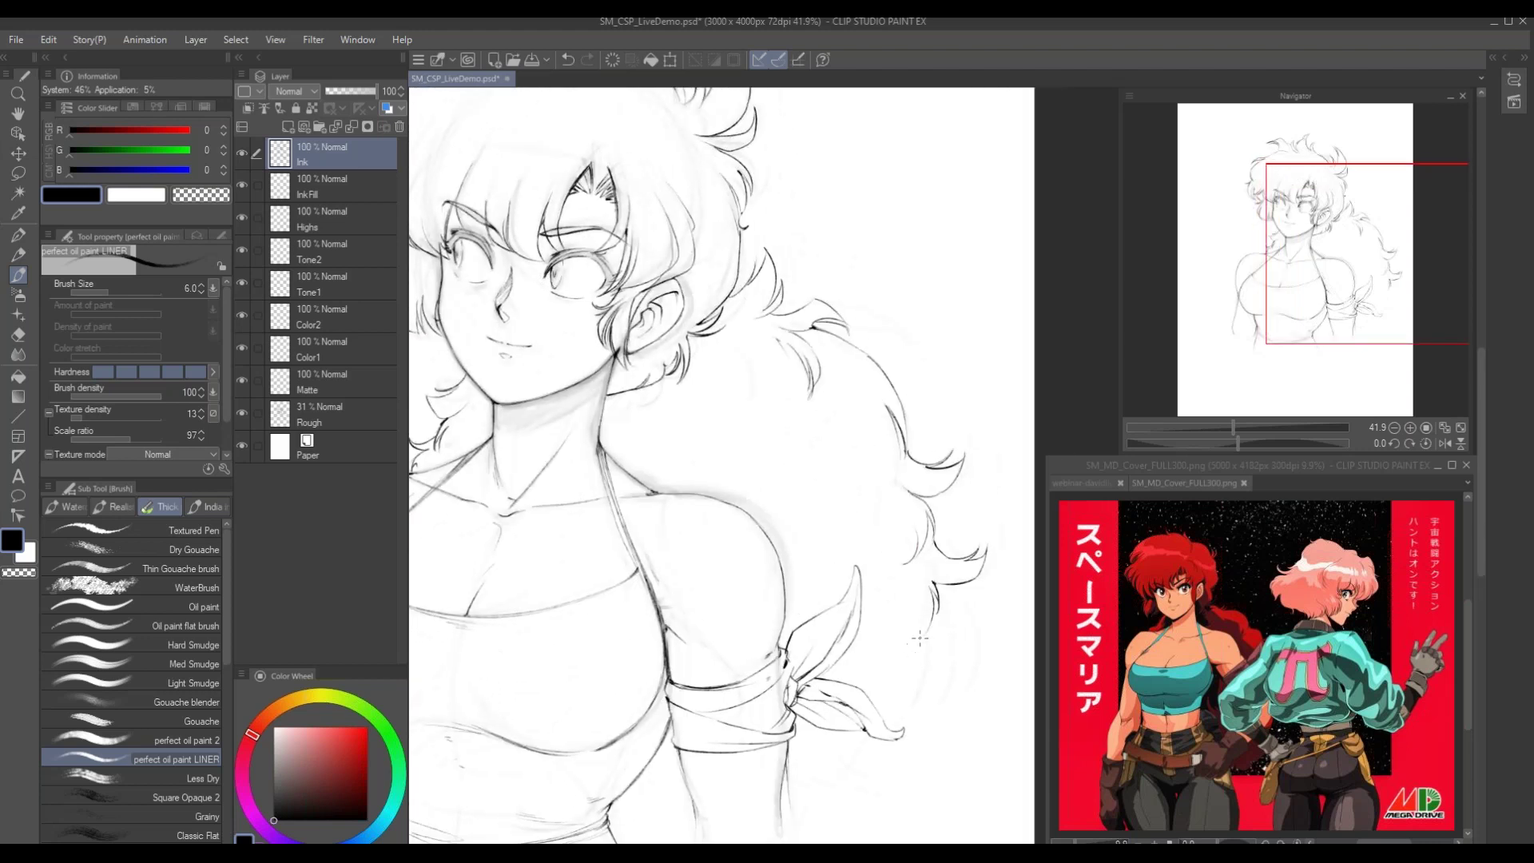
drag(919, 627, 905, 685)
drag(604, 625, 685, 607)
mouse_move(665, 719)
mouse_down()
mouse_move(612, 638)
mouse_move(672, 714)
mouse_up()
scroll(669, 713, down, 1)
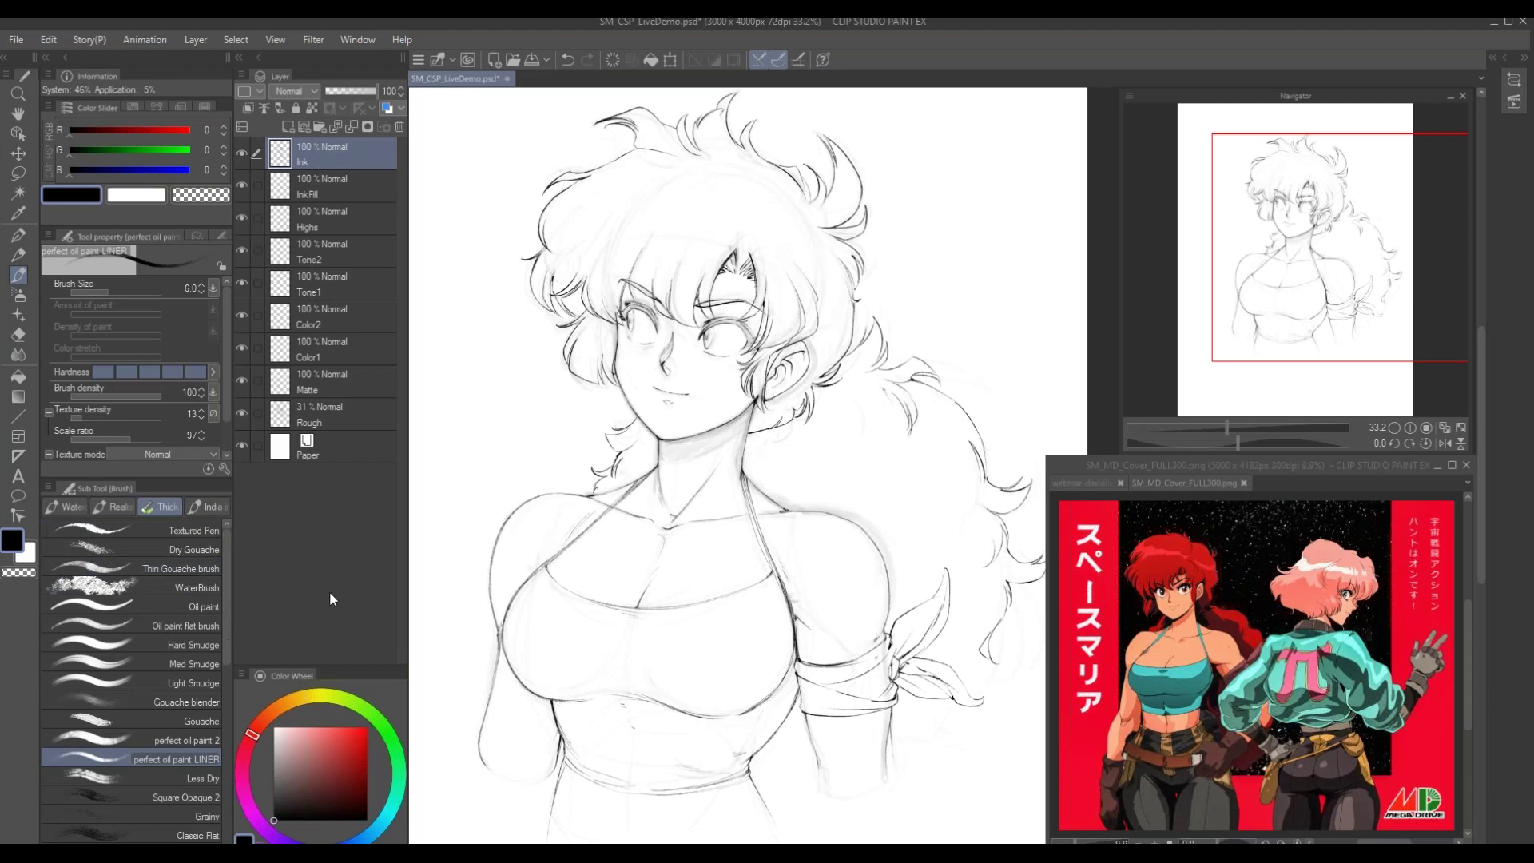
Darken the near corner of the top's hem and ink the centre line down the abdomen
drag(621, 532, 667, 452)
mouse_move(793, 600)
mouse_down()
mouse_move(855, 629)
mouse_move(798, 685)
mouse_up()
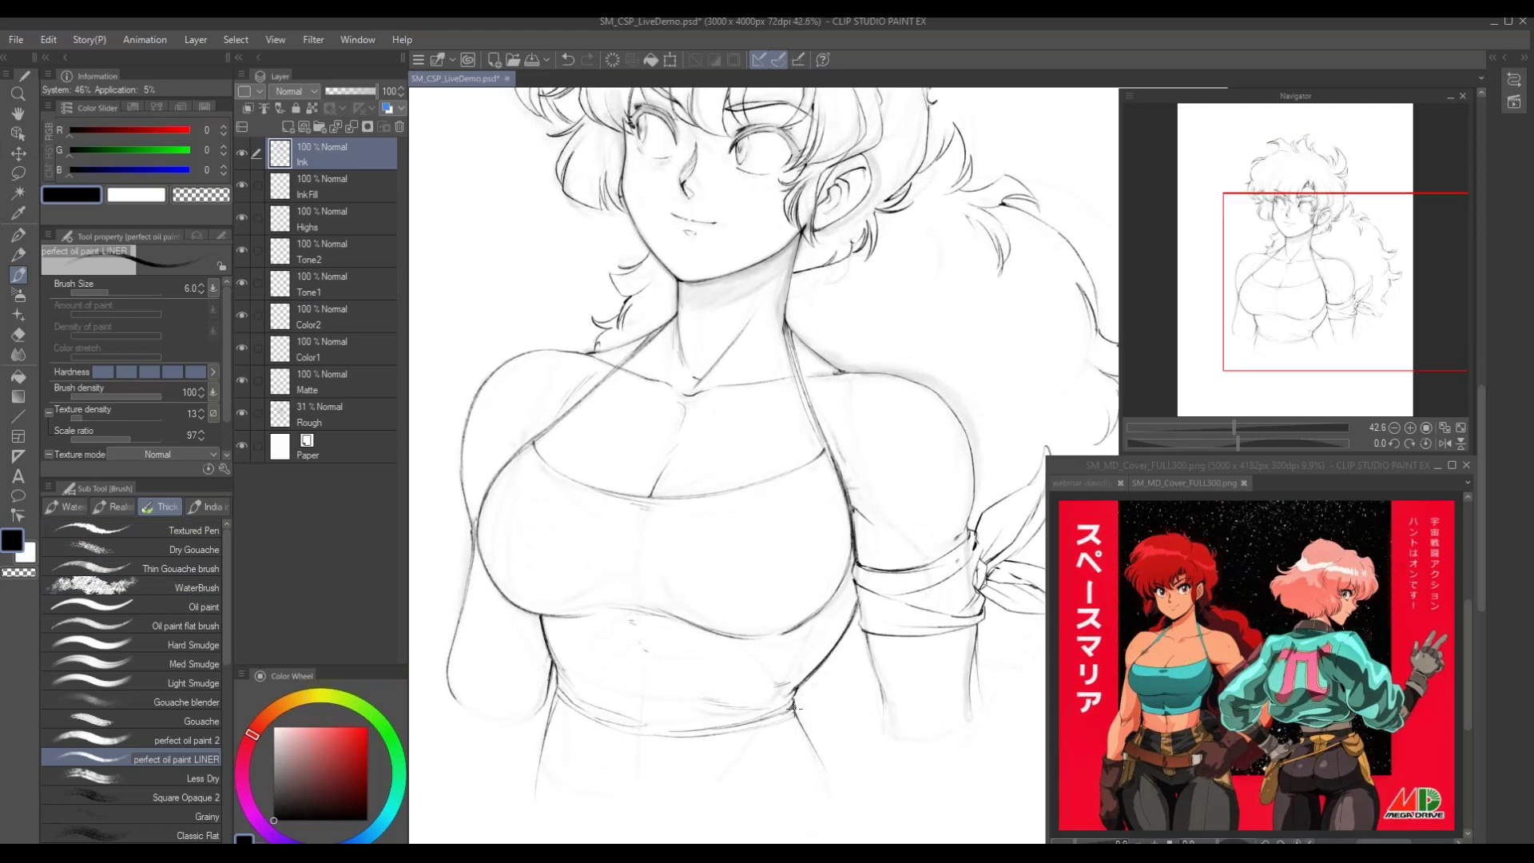
mouse_move(639, 685)
mouse_down()
mouse_move(642, 802)
mouse_move(674, 689)
mouse_up()
drag(524, 712, 561, 731)
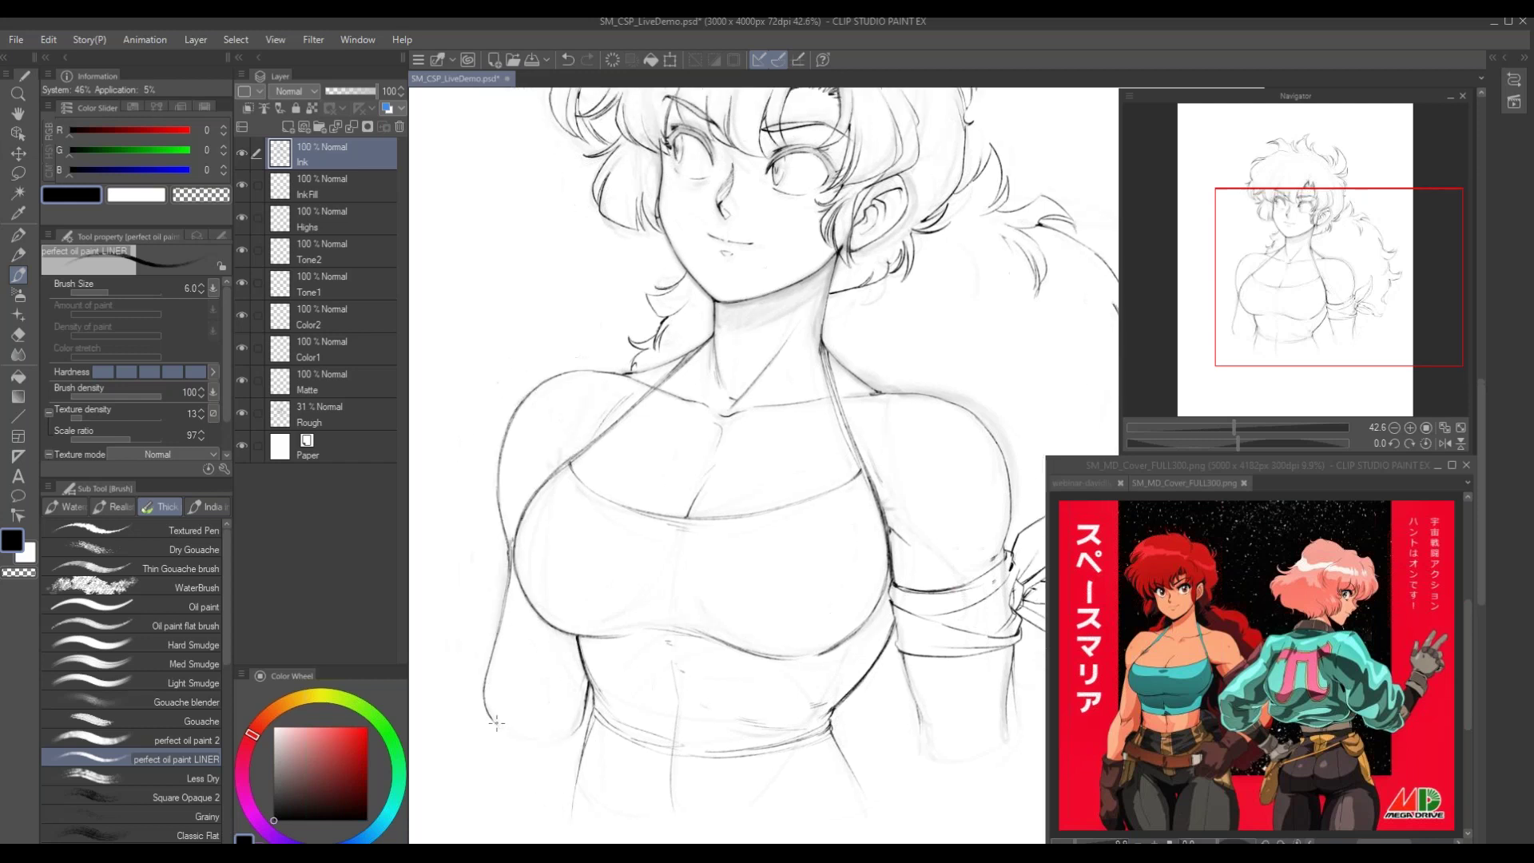
drag(667, 619, 645, 638)
scroll(642, 638, down, 4)
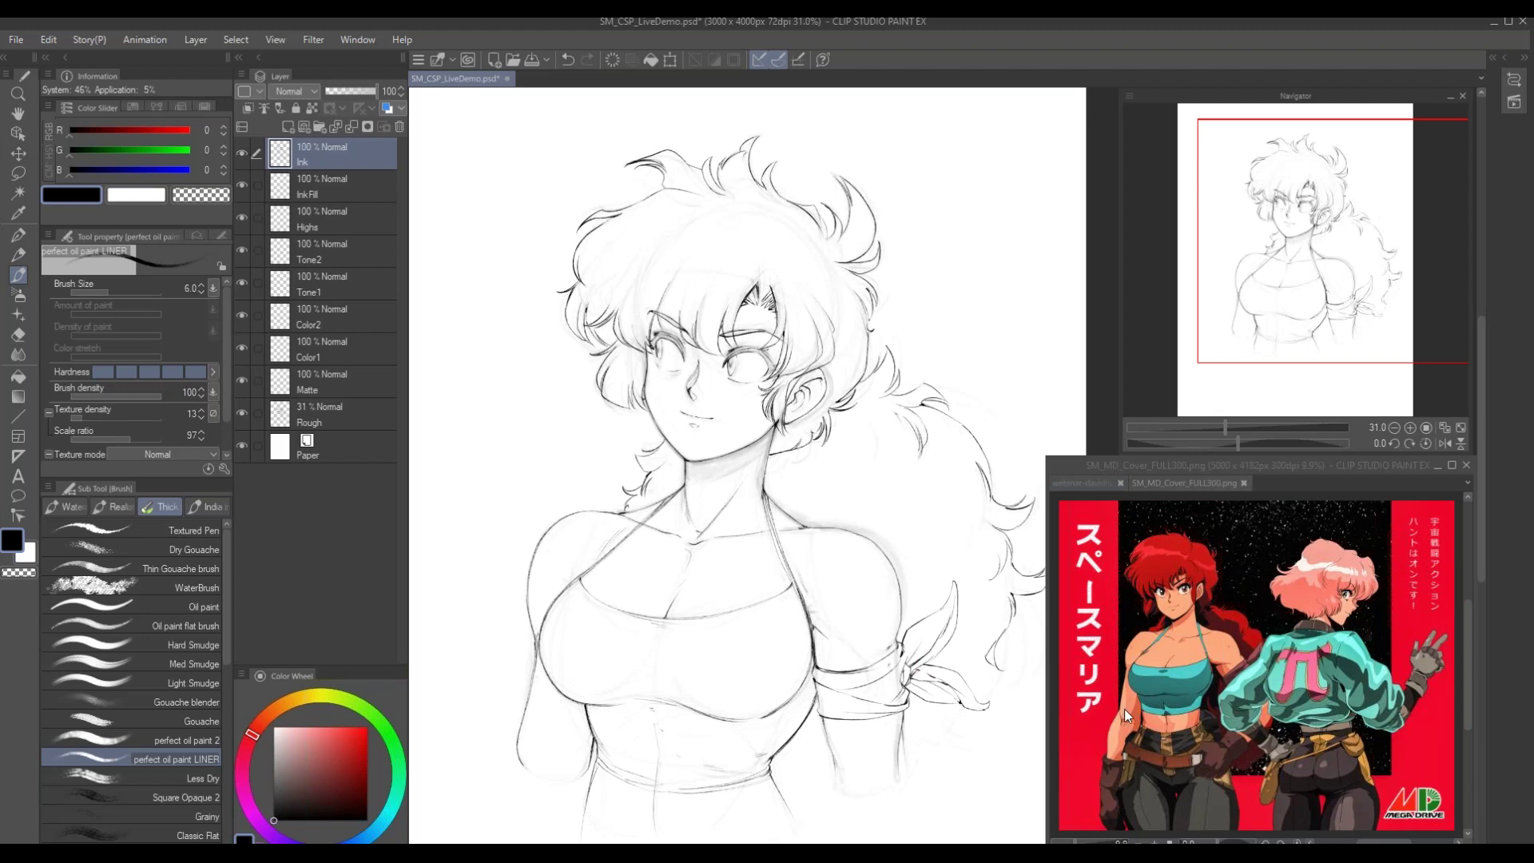
Open a second window of the drawing over the reference cover art and zoom the main canvas in on the eyes
click(365, 40)
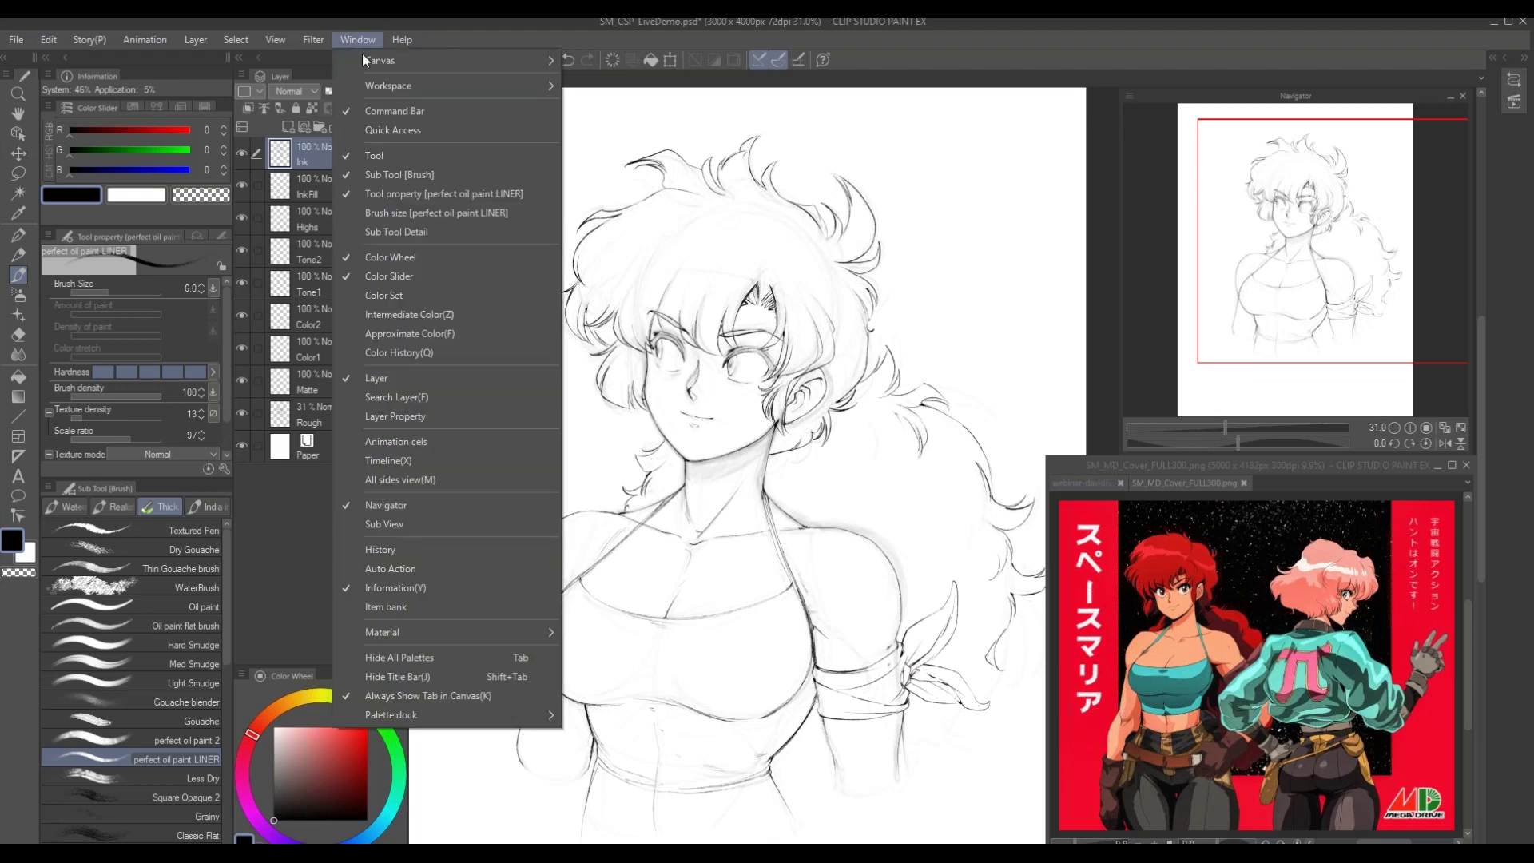
mouse_move(464, 57)
click(598, 63)
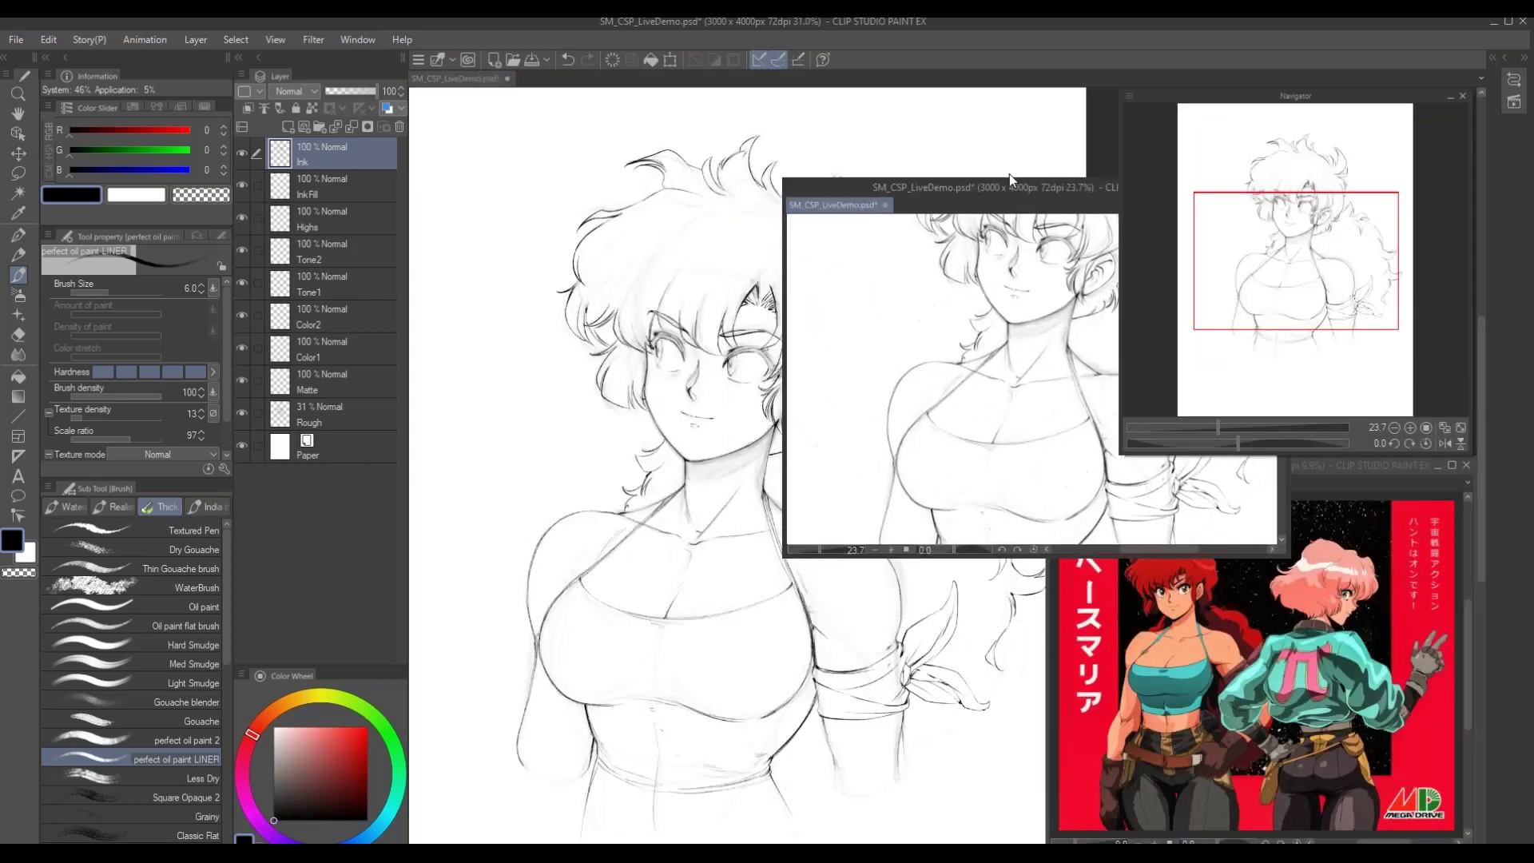
drag(1009, 174, 1086, 470)
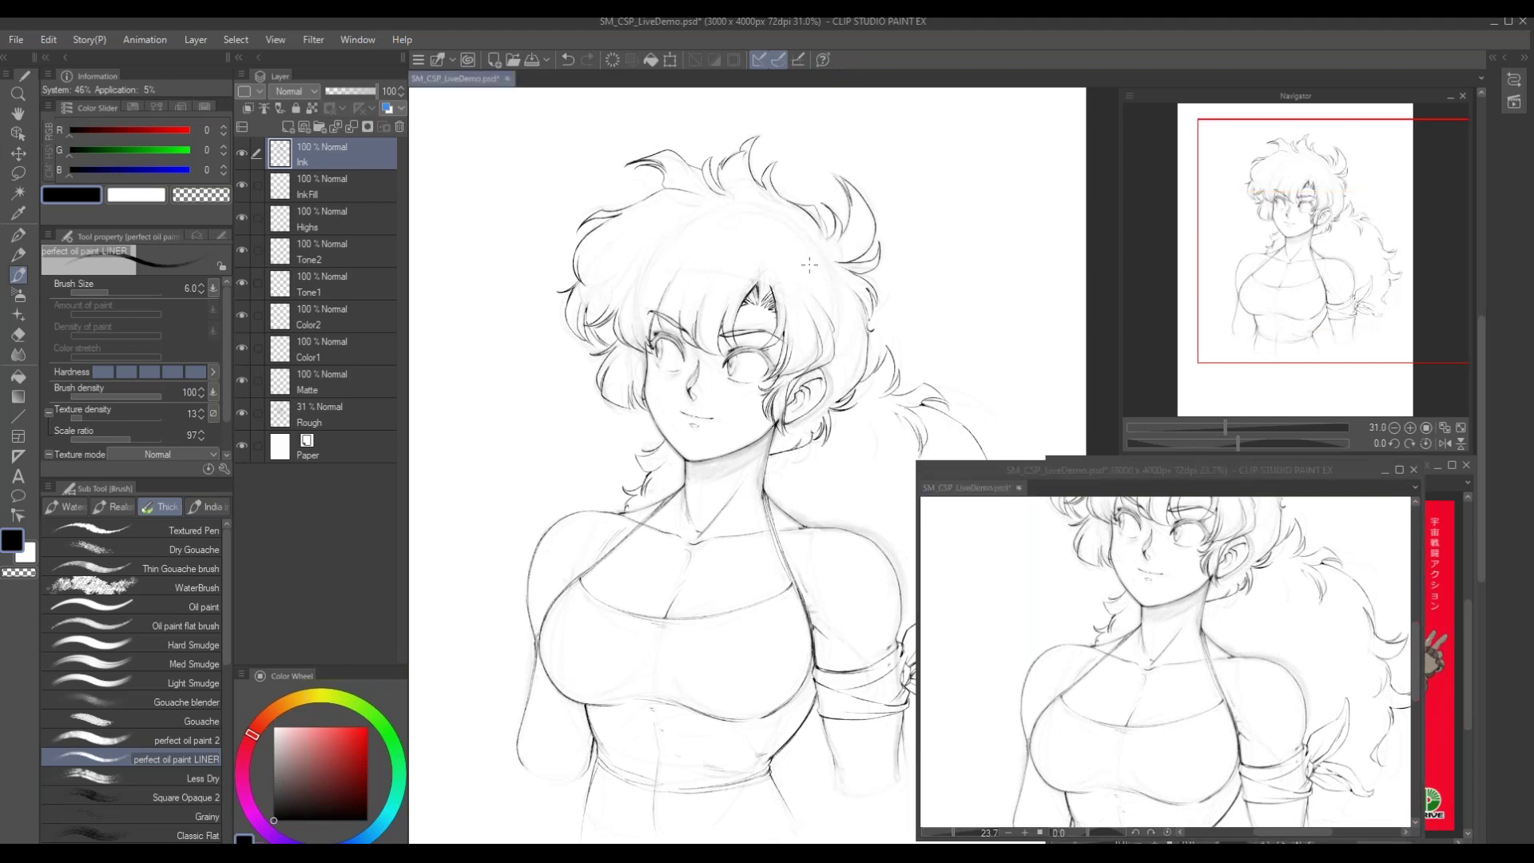
scroll(654, 464, up, 5)
scroll(654, 463, up, 5)
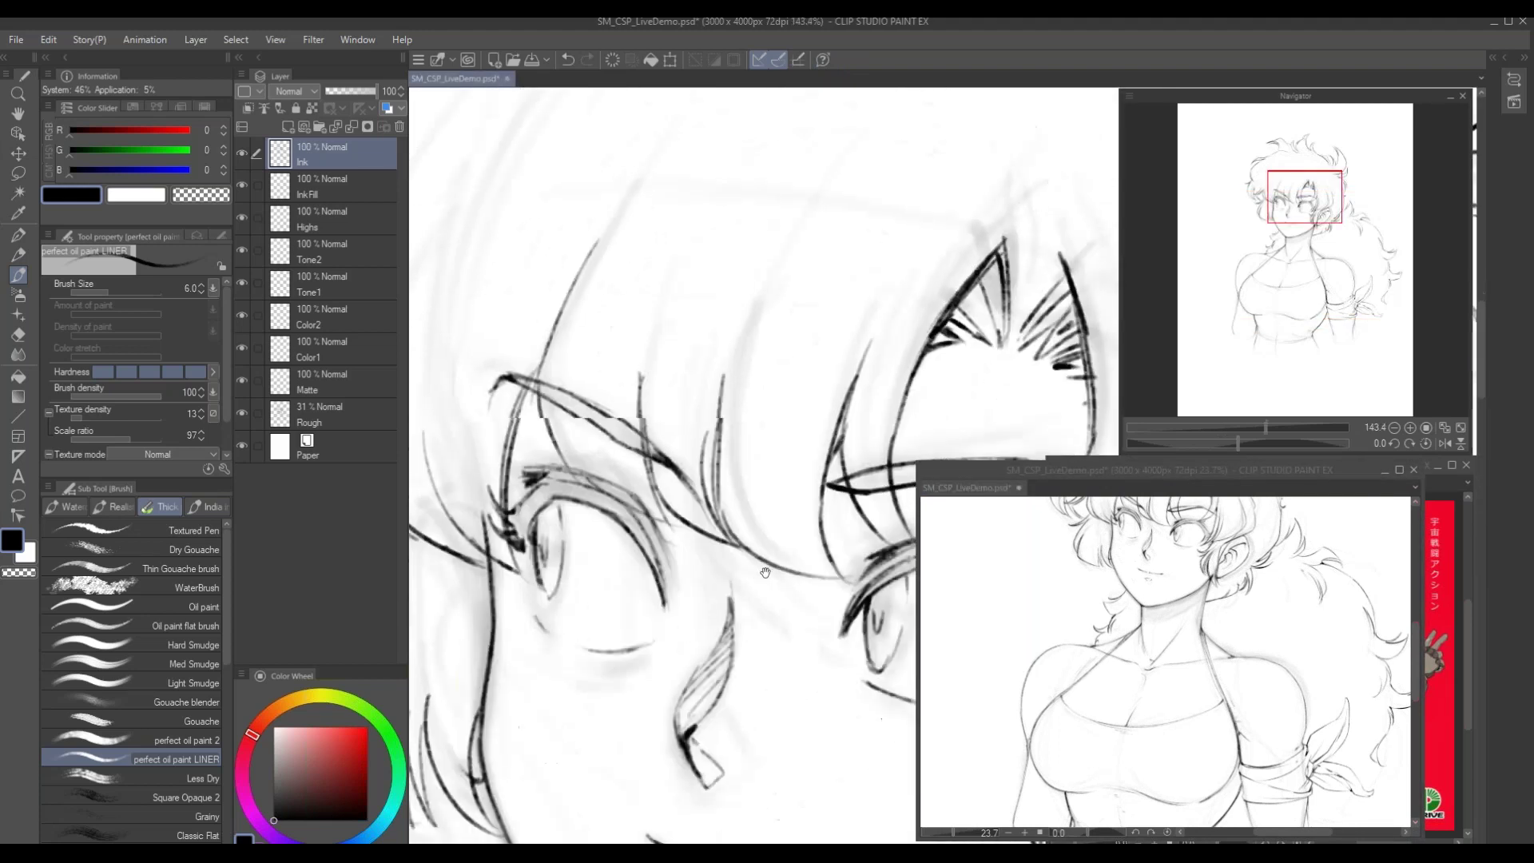
Reframe the second drawing window on the whole head and shoulders, and centre the main canvas on the eye nearest the ear
click(1071, 471)
drag(1105, 625, 1083, 736)
click(1136, 326)
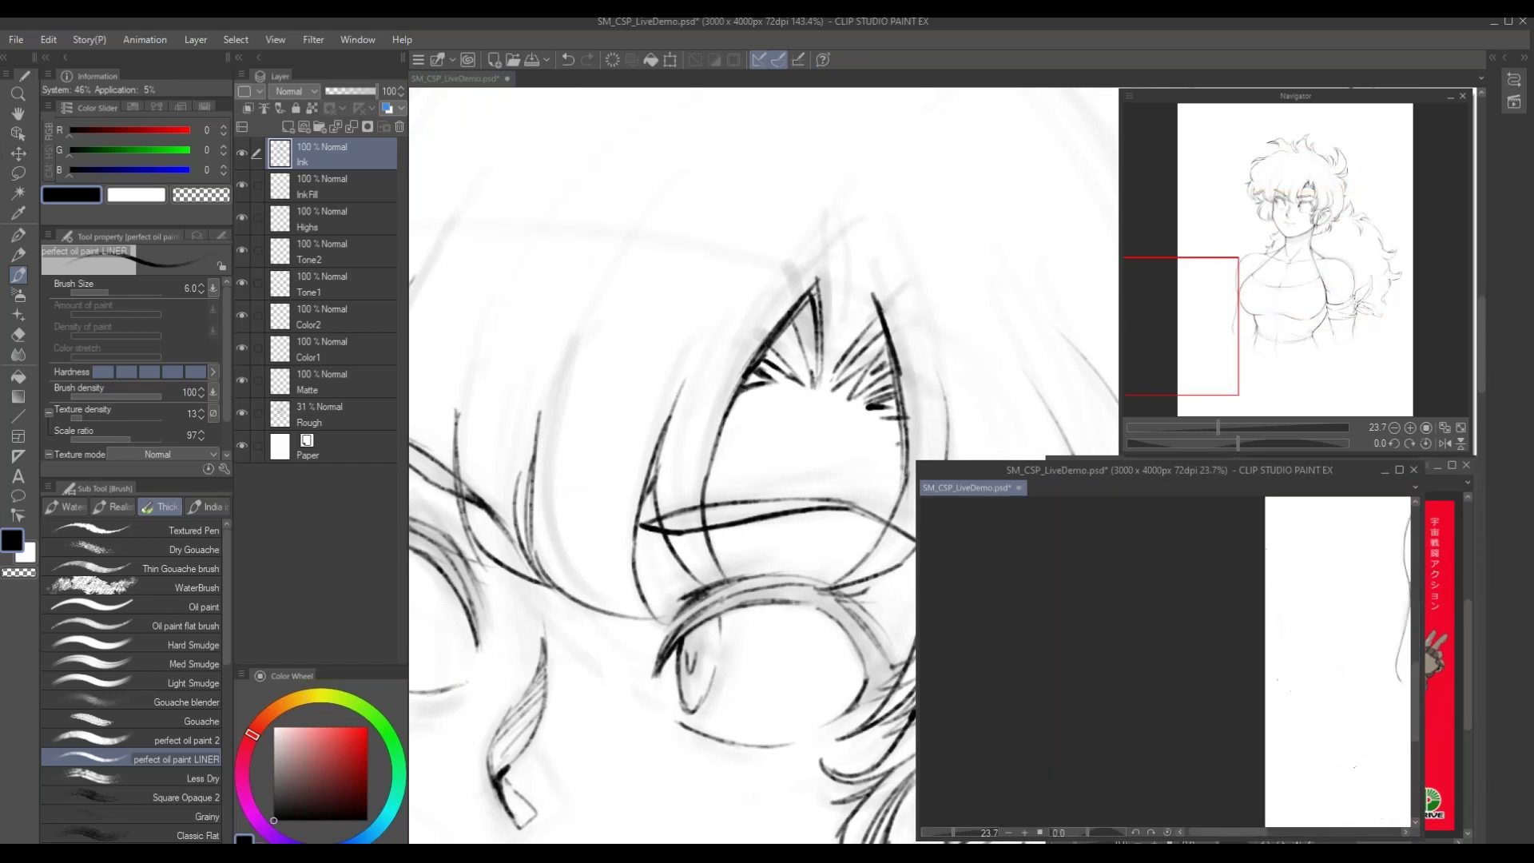
click(720, 614)
click(1113, 668)
drag(1237, 706, 1017, 665)
drag(1176, 681, 1010, 747)
drag(1121, 539, 1056, 819)
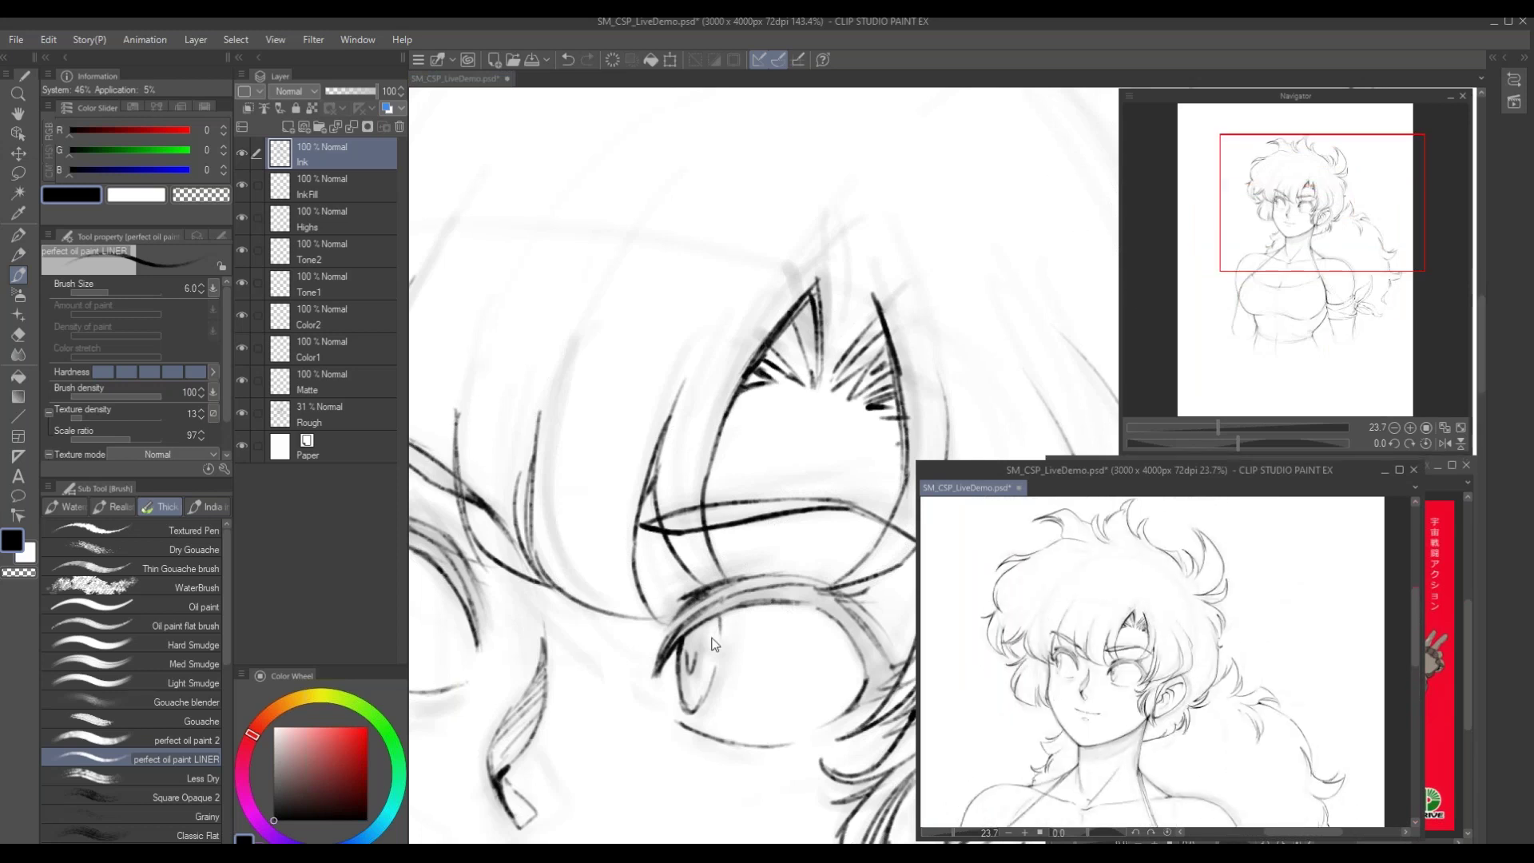
Fill the upper lash line of the eye nearest the ear with solid black on the Ink Fill layer
click(684, 632)
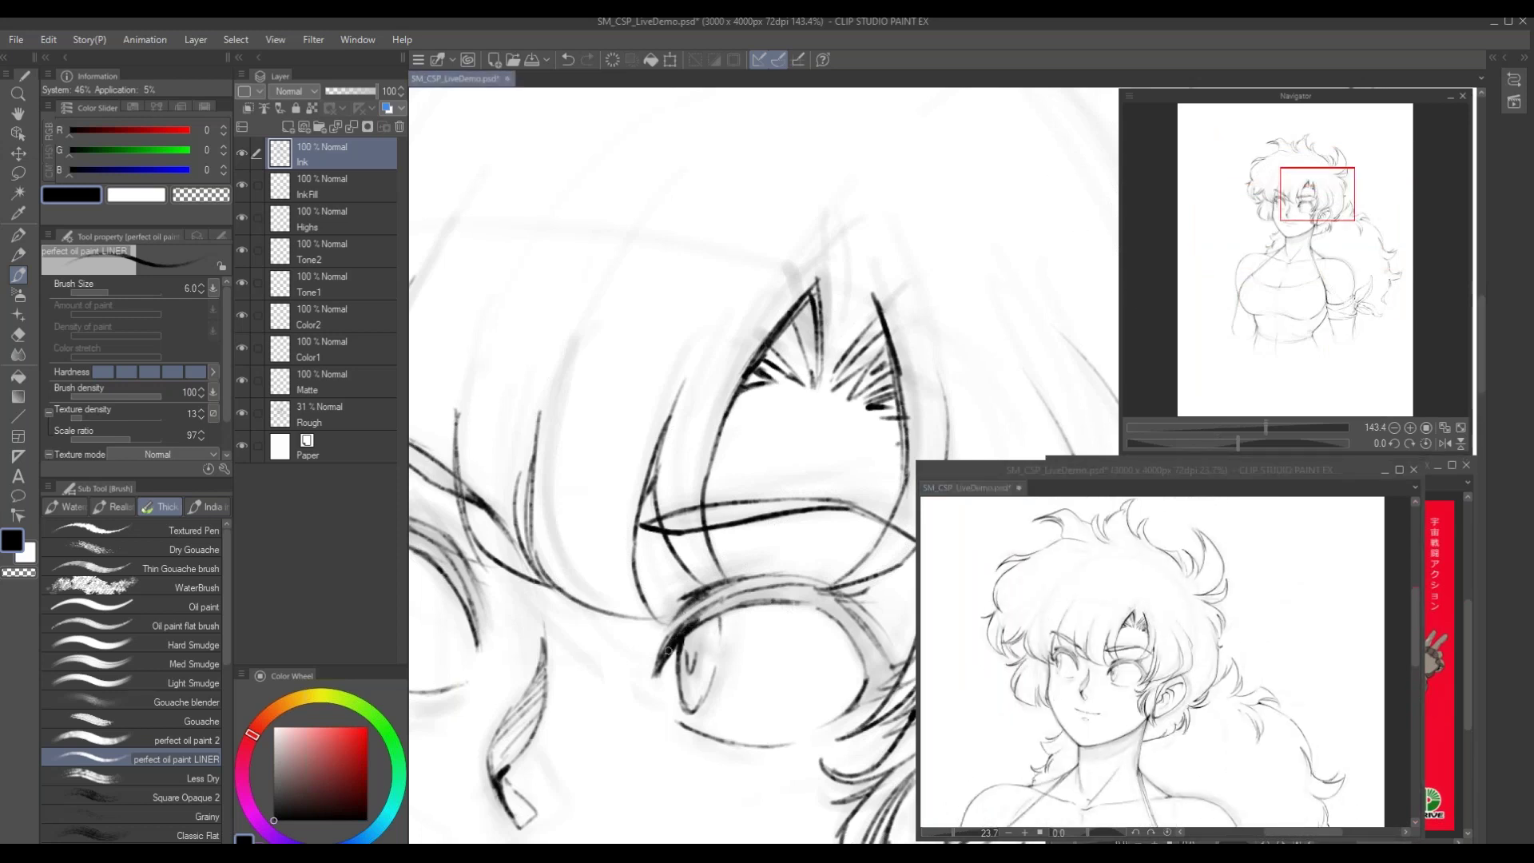
click(325, 187)
mouse_move(700, 621)
mouse_down()
mouse_move(808, 591)
mouse_move(762, 589)
mouse_move(716, 608)
mouse_move(818, 592)
mouse_move(800, 587)
mouse_move(830, 594)
mouse_move(808, 596)
mouse_move(839, 616)
mouse_move(797, 585)
mouse_move(857, 641)
mouse_up()
mouse_move(746, 602)
mouse_down()
mouse_move(789, 600)
mouse_move(693, 623)
mouse_up()
scroll(703, 595, down, 3)
drag(726, 709, 684, 658)
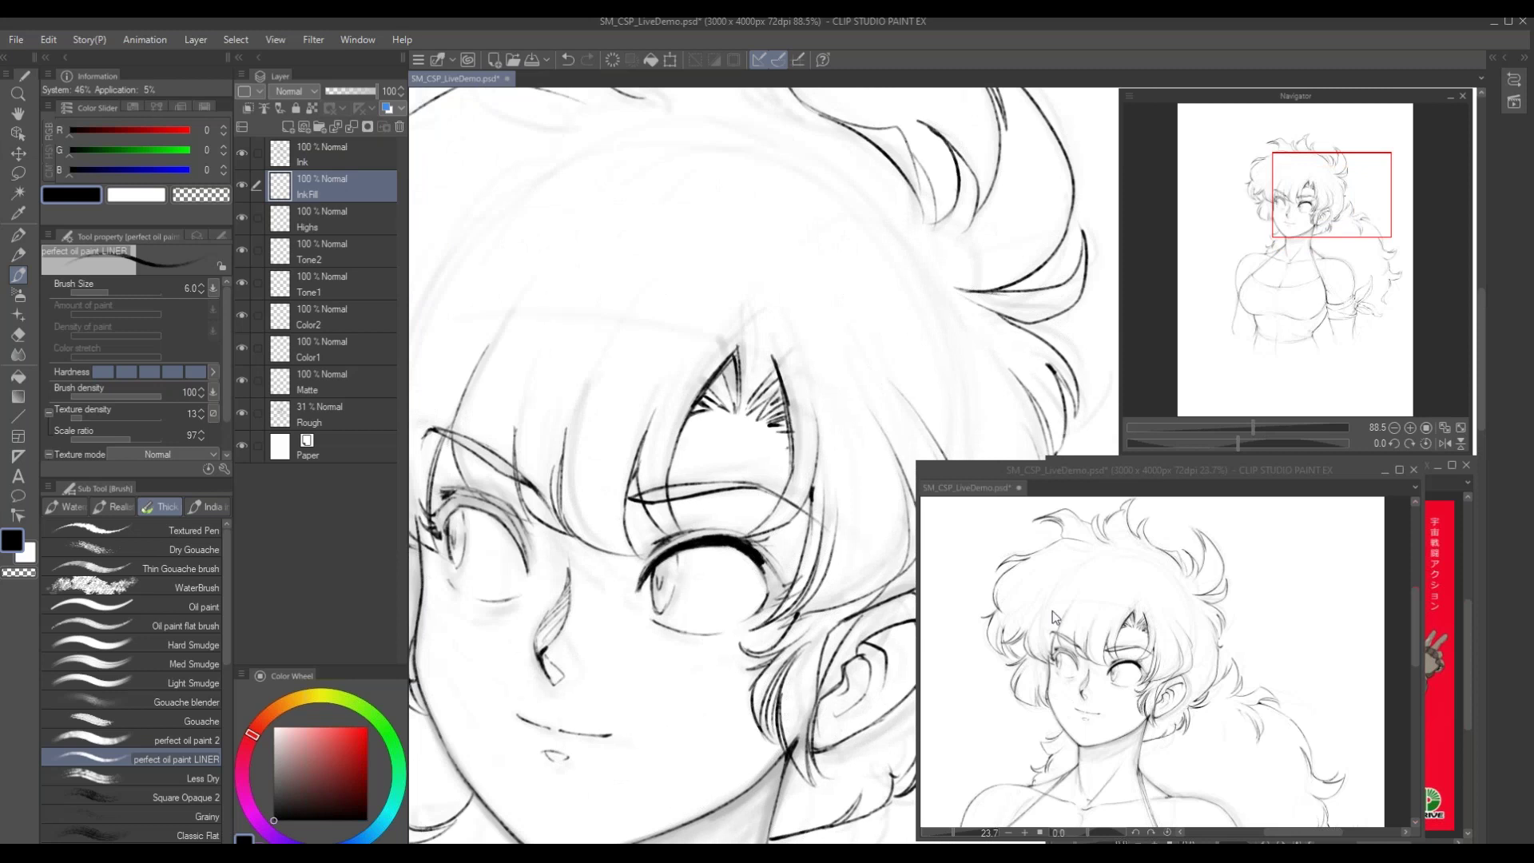
Move the second drawing window higher to uncover more of the reference cover art, keeping the face framed in the main canvas
drag(1086, 472, 1109, 424)
click(681, 607)
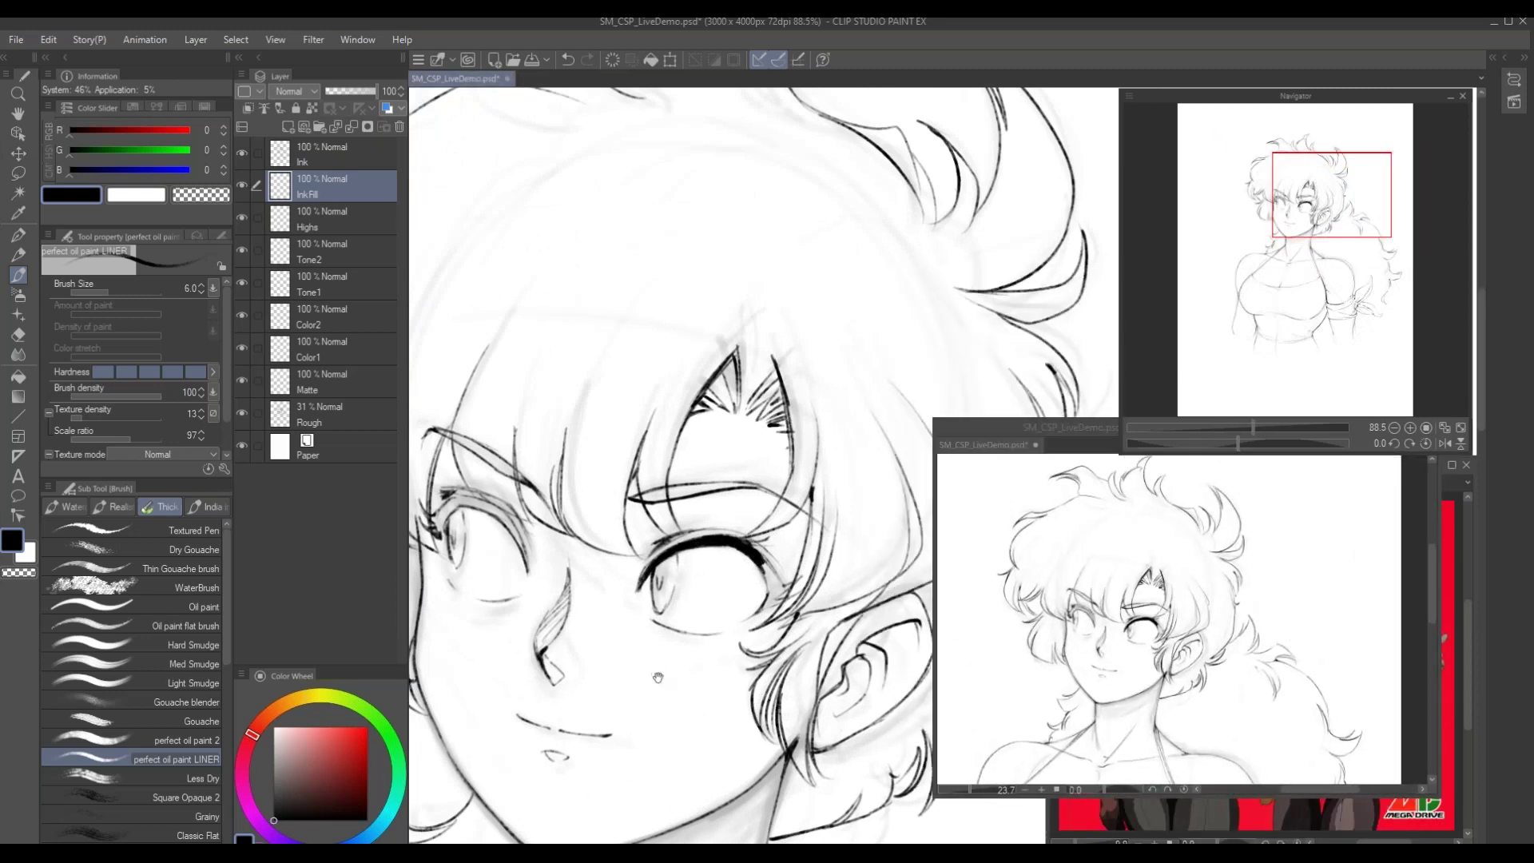
drag(659, 672, 653, 680)
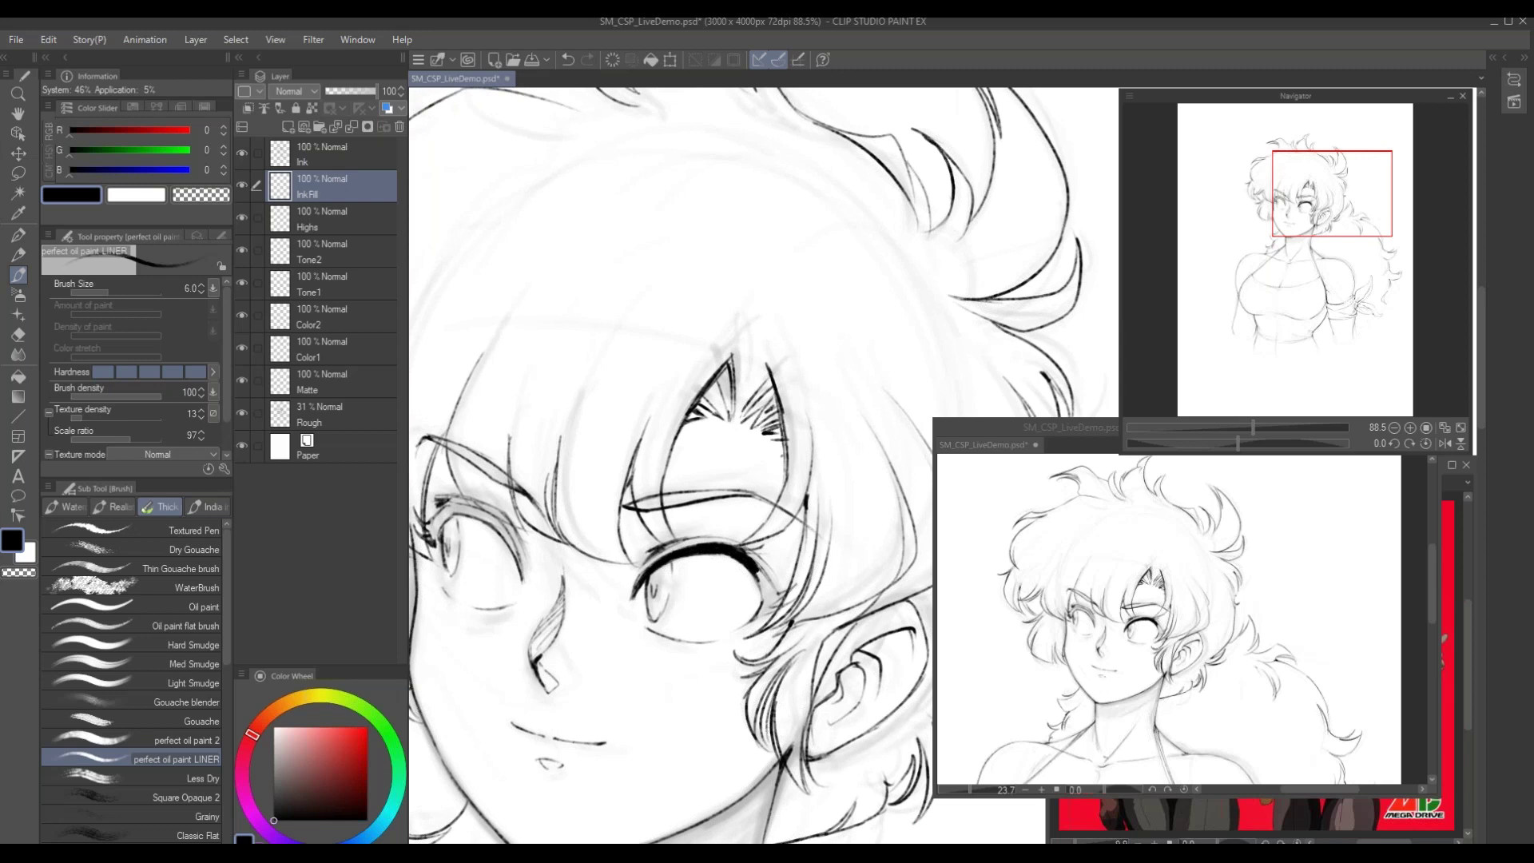
Show the grid over the drawing and check the filled lash against the whole figure and up close
key(ctrl+')
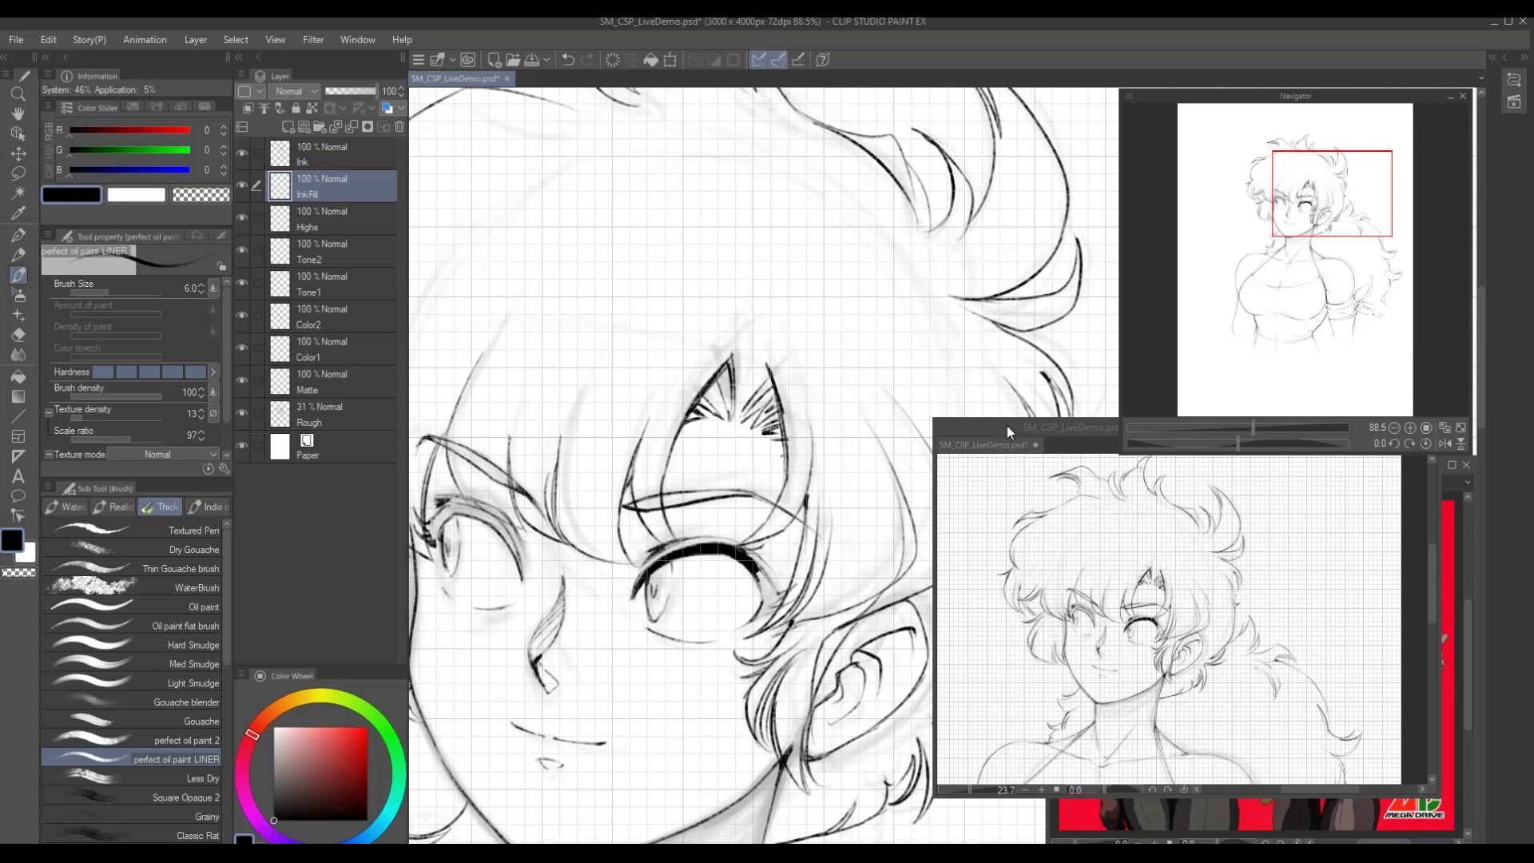
scroll(662, 489, down, 6)
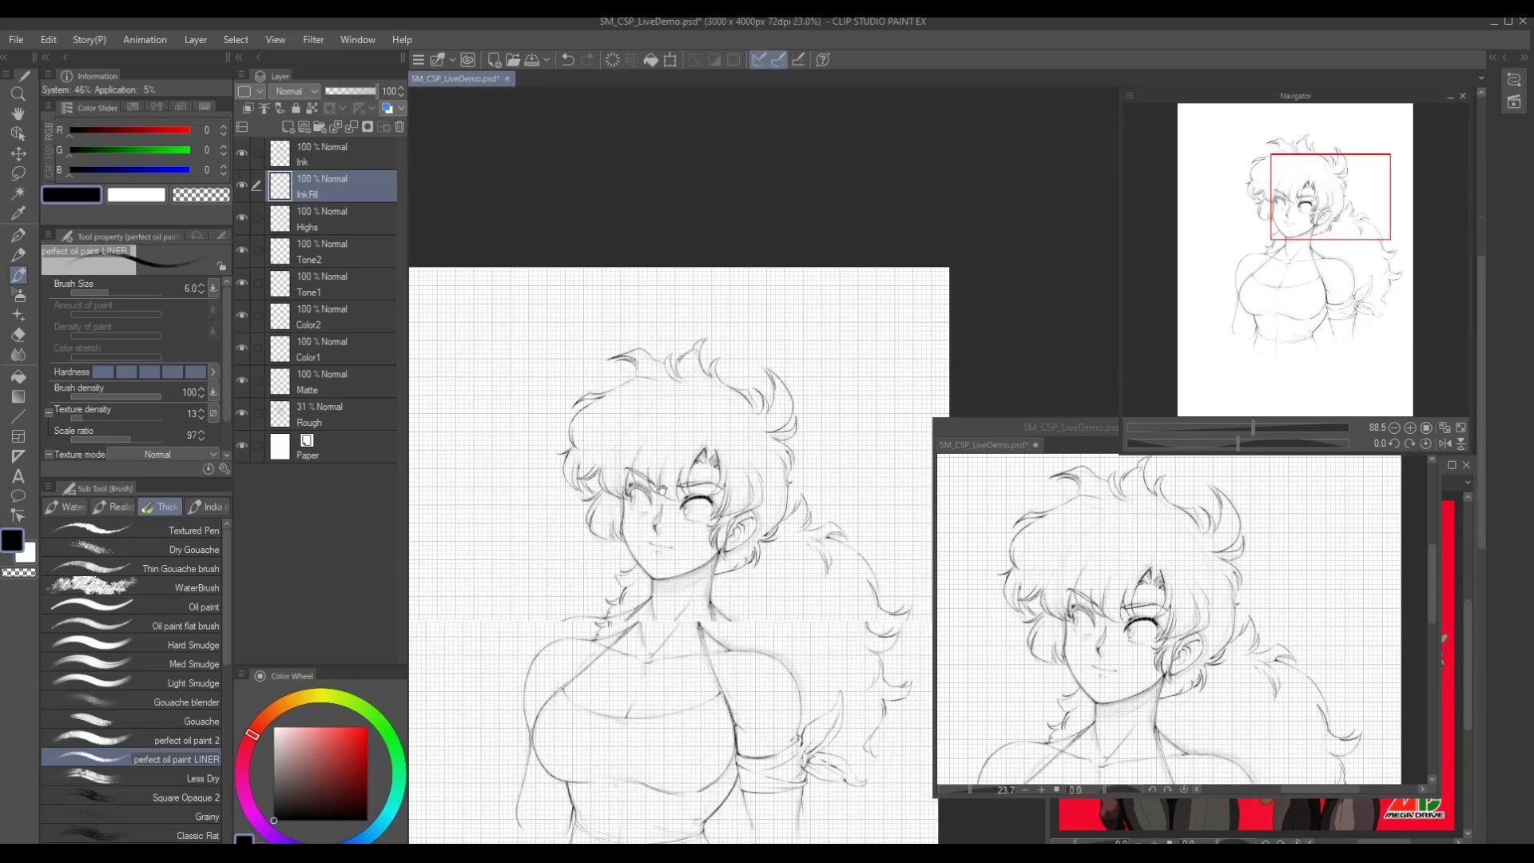
scroll(649, 651, up, 5)
drag(649, 652, 412, 788)
drag(774, 663, 513, 643)
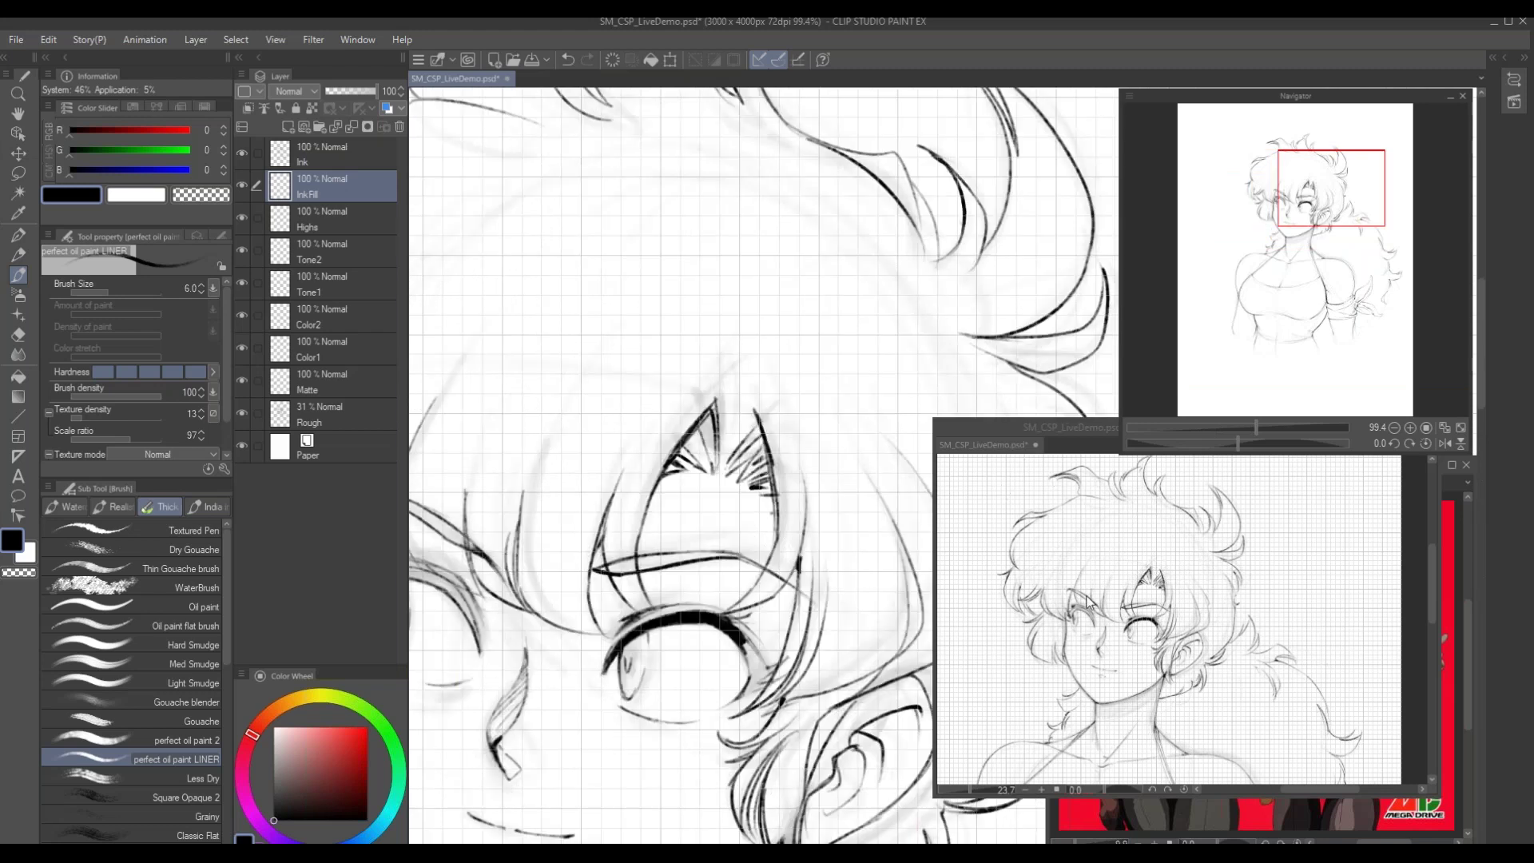
Shift the second window's view sideways to include the blank canvas beside the head
click(1019, 425)
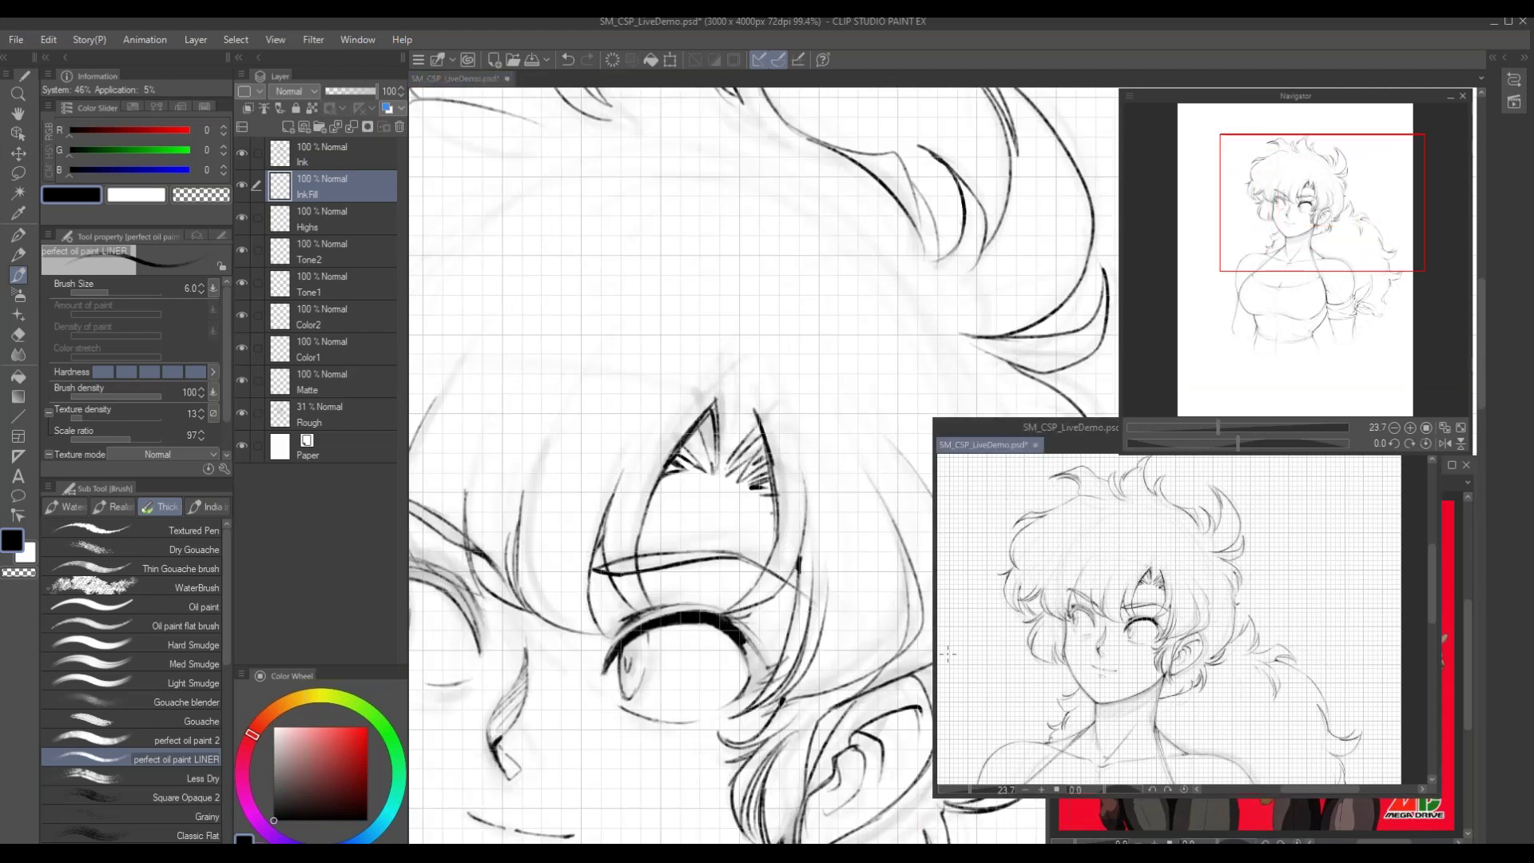
drag(999, 705, 1158, 717)
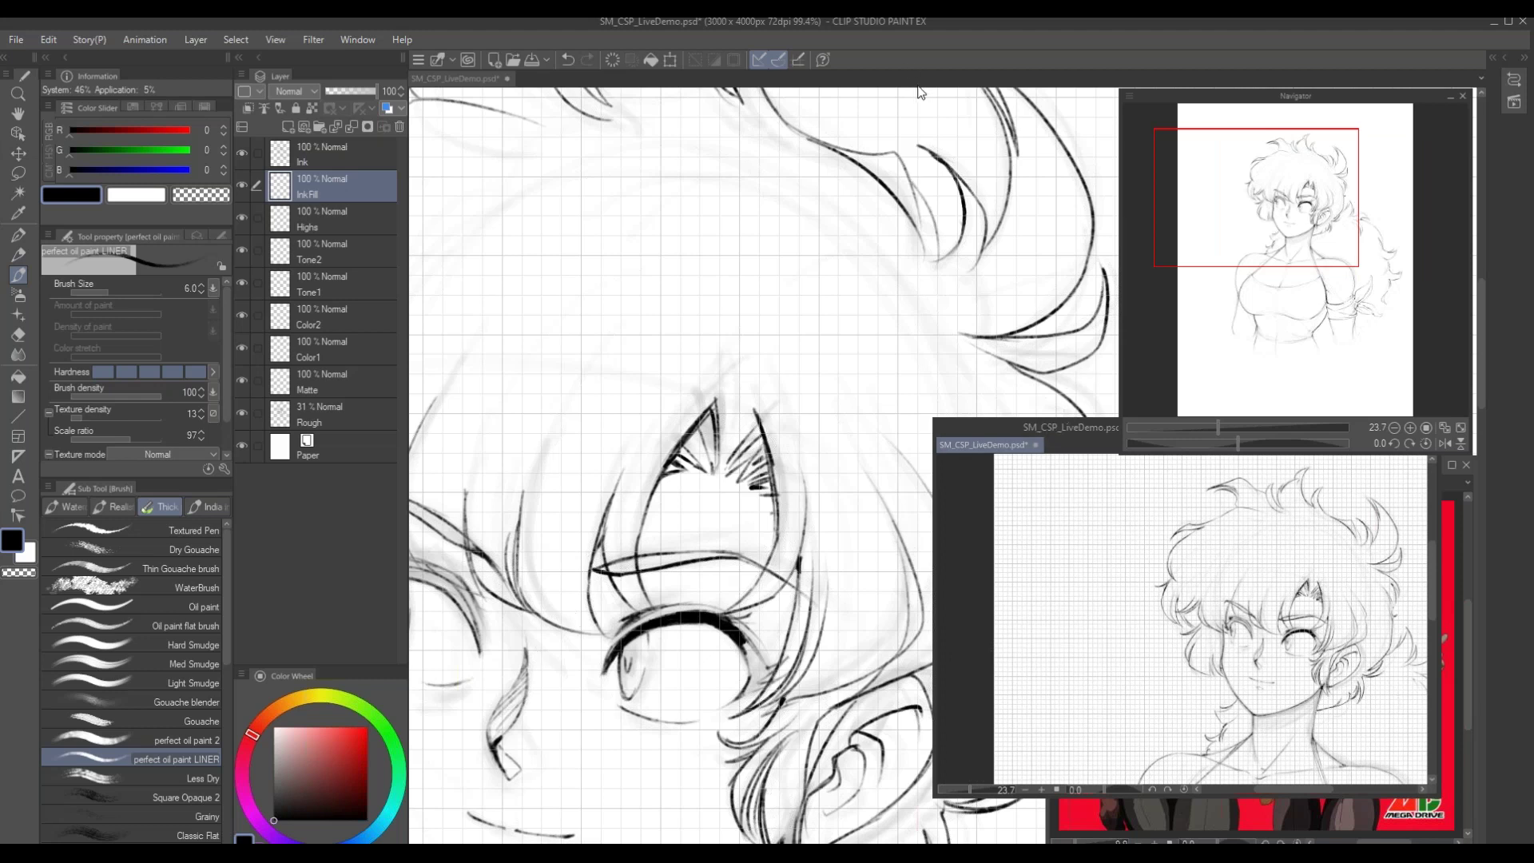
click(756, 475)
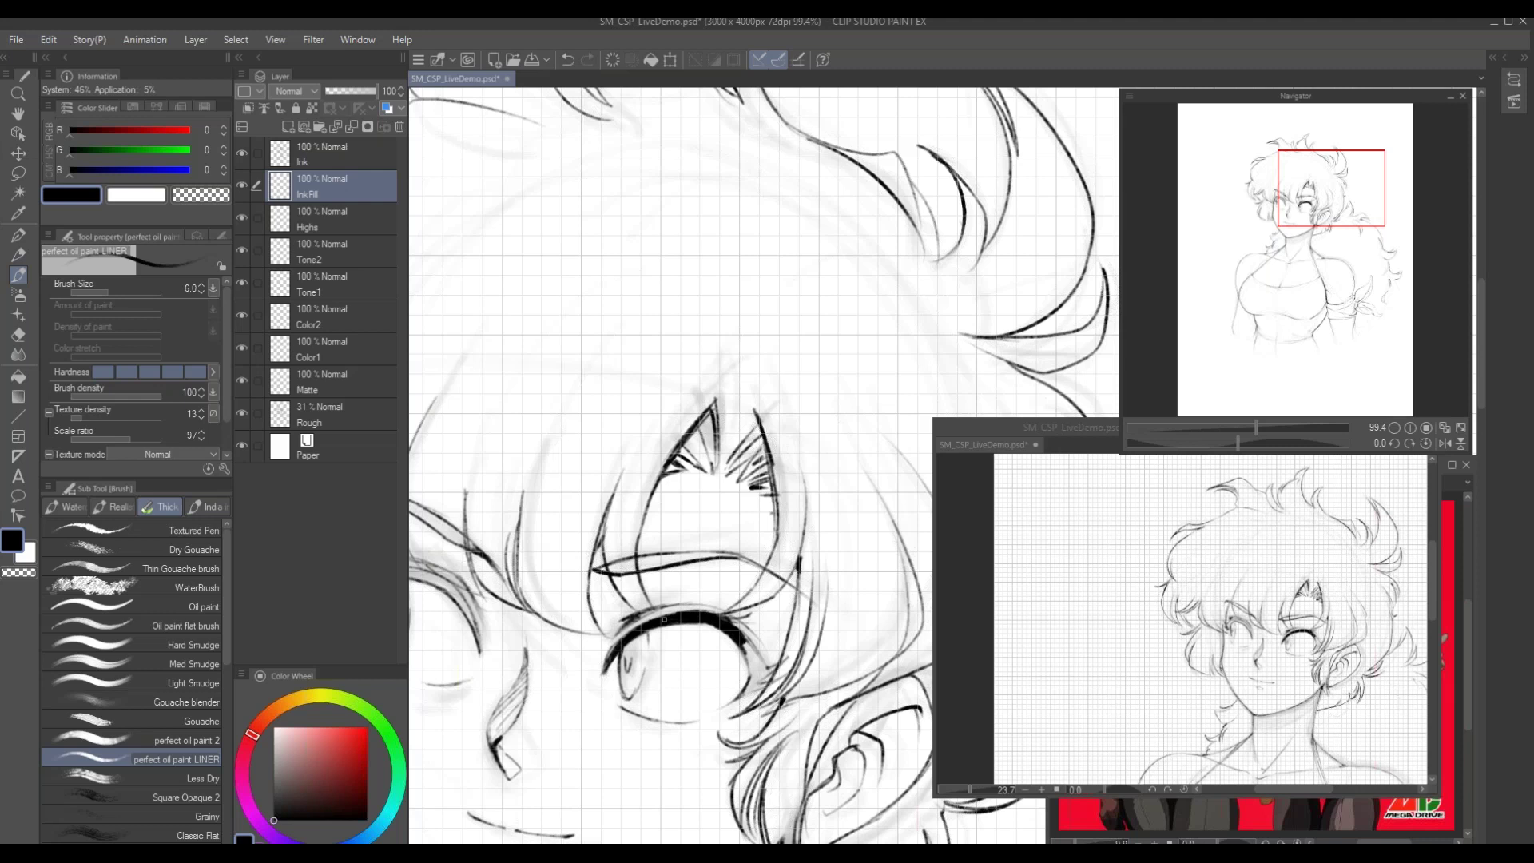
Hide the grid and bring the whole head into view on the main canvas
key(ctrl+apostrophe)
mouse_move(627, 711)
mouse_down()
mouse_move(671, 628)
mouse_move(688, 628)
mouse_move(668, 555)
mouse_move(705, 545)
mouse_up()
scroll(683, 627, down, 3)
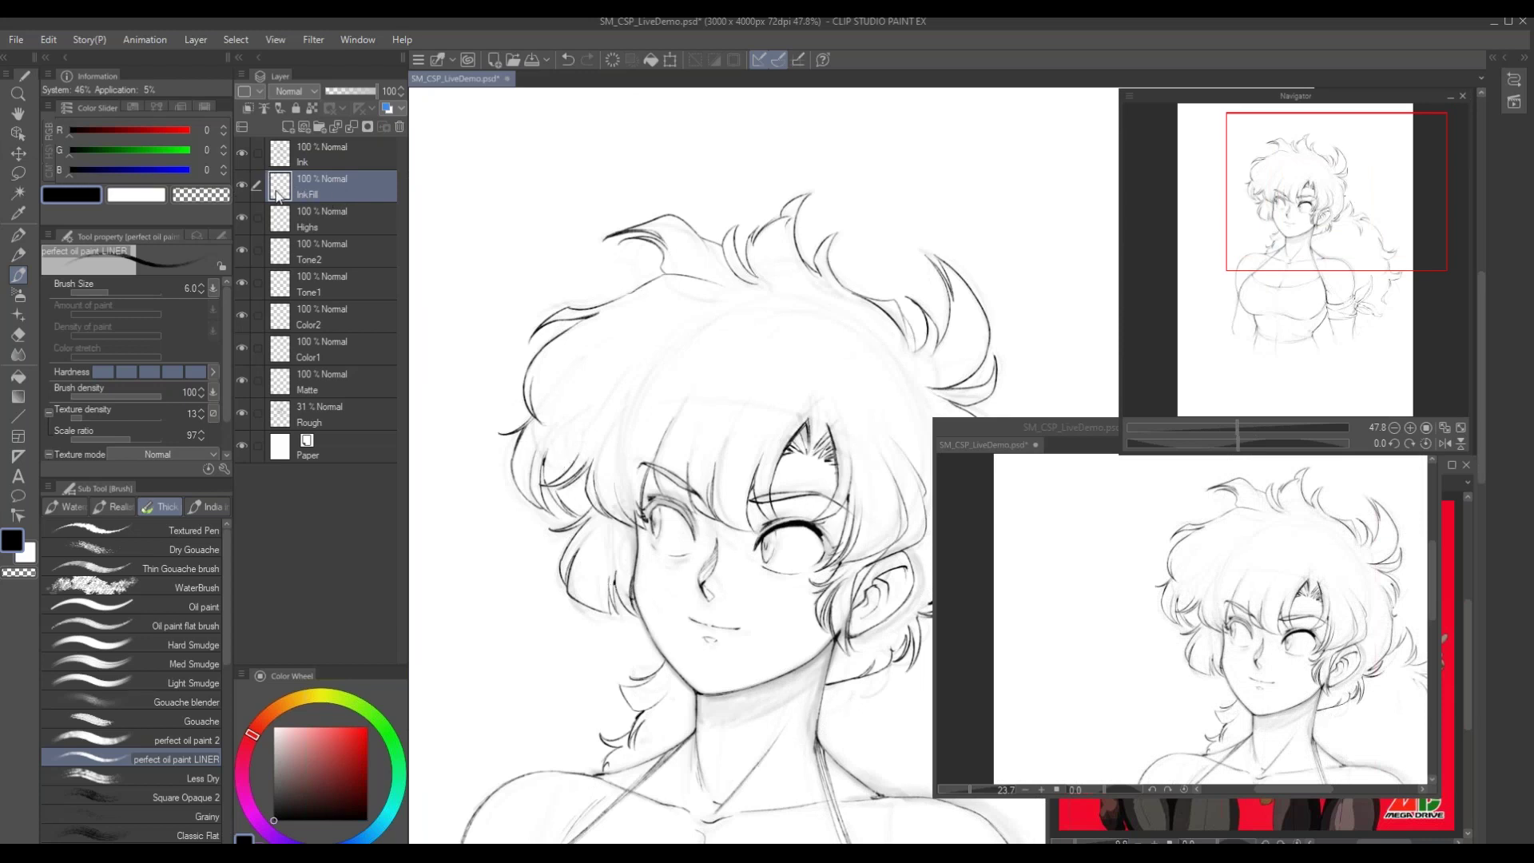
Switch briefly to the Ink layer, return to the Ink Fill layer, and frame both eyes on the main canvas
click(301, 144)
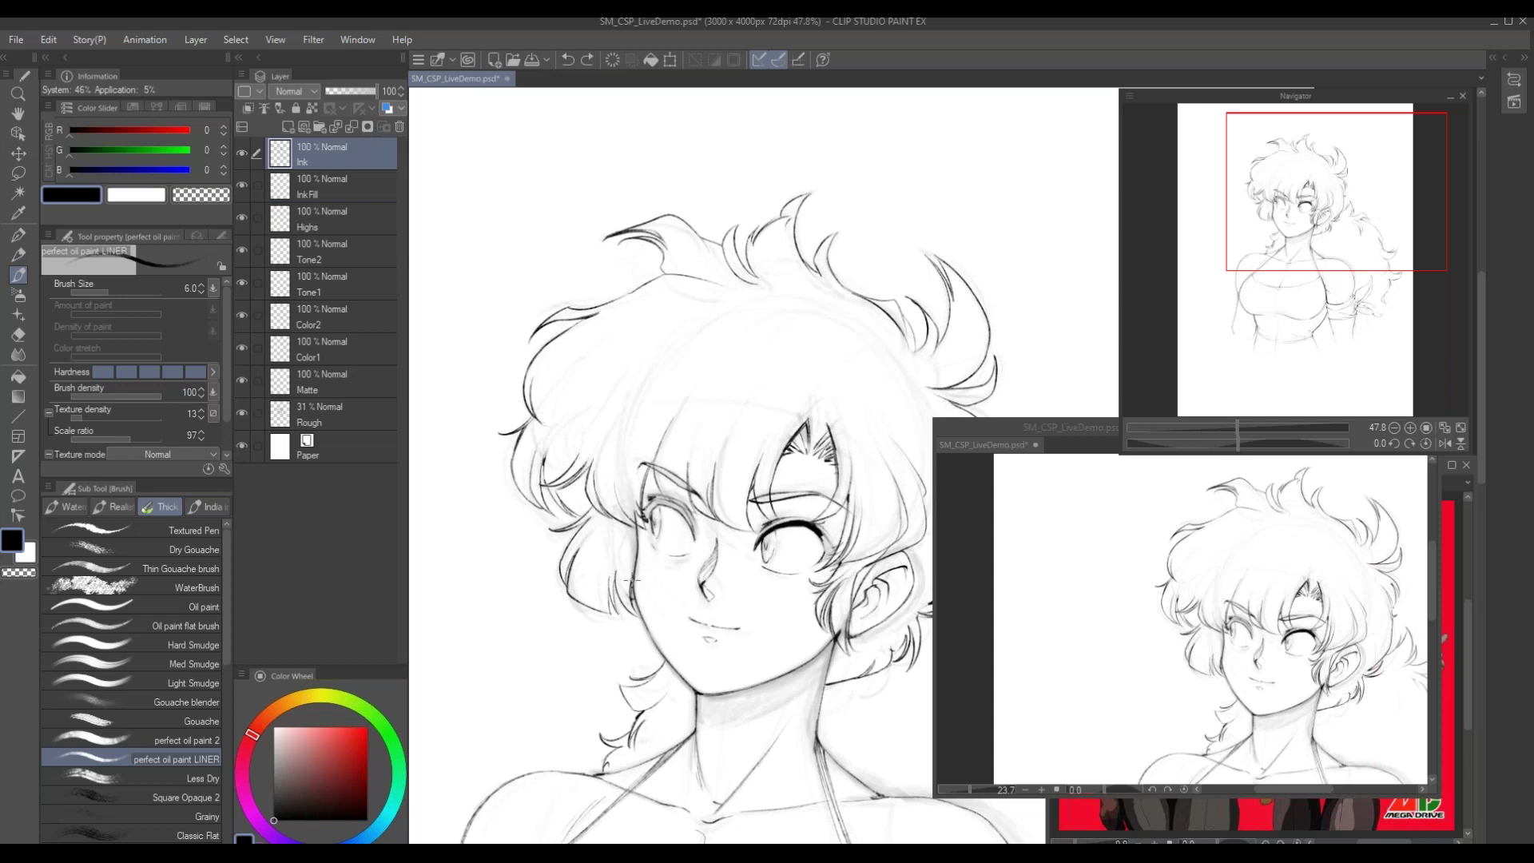
scroll(628, 496, up, 1)
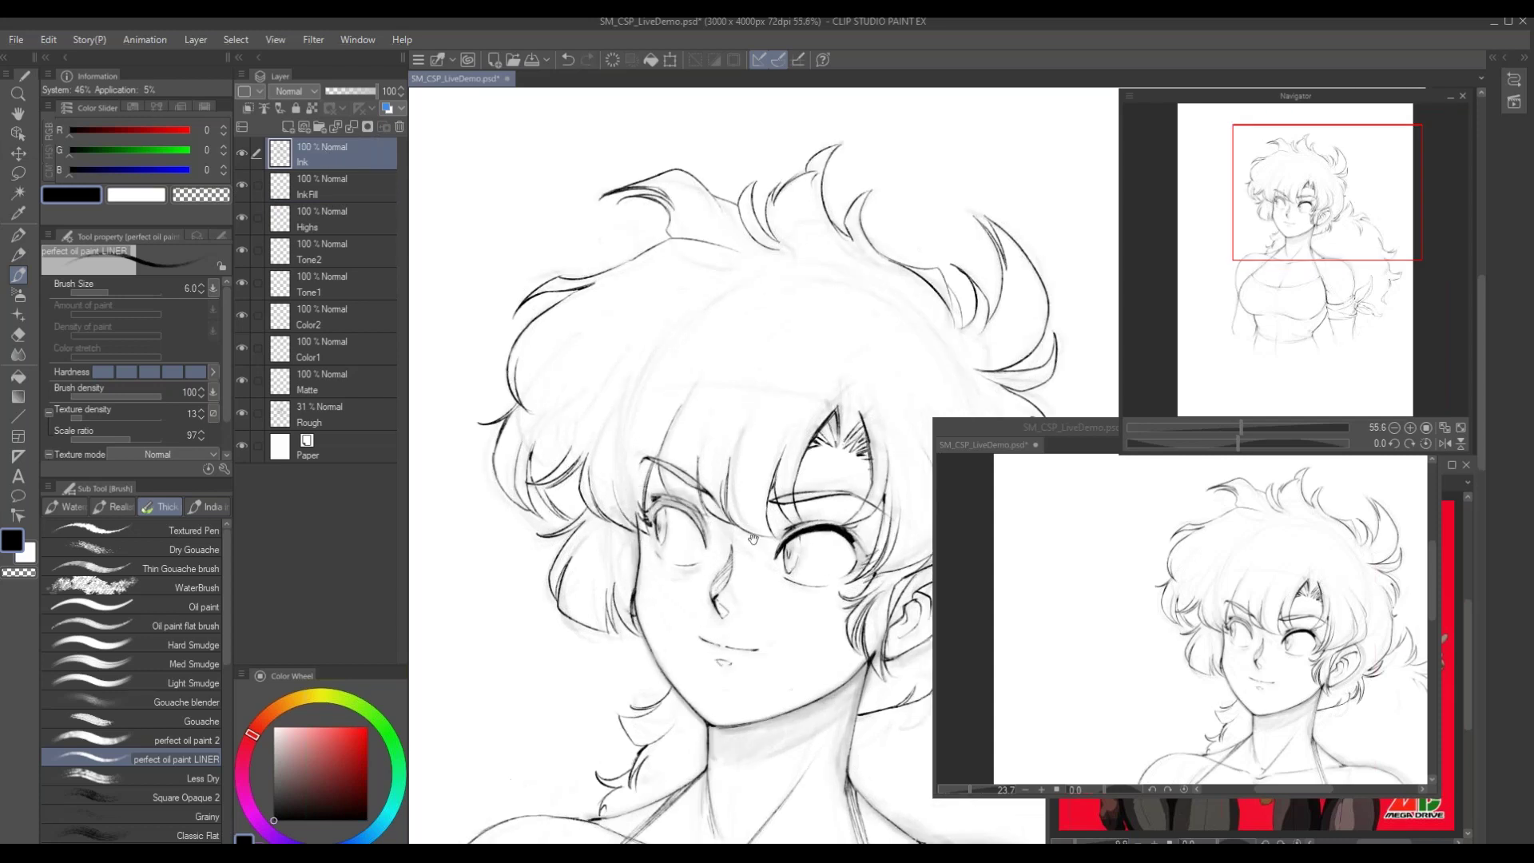
drag(754, 539, 676, 643)
click(315, 177)
scroll(717, 631, up, 1)
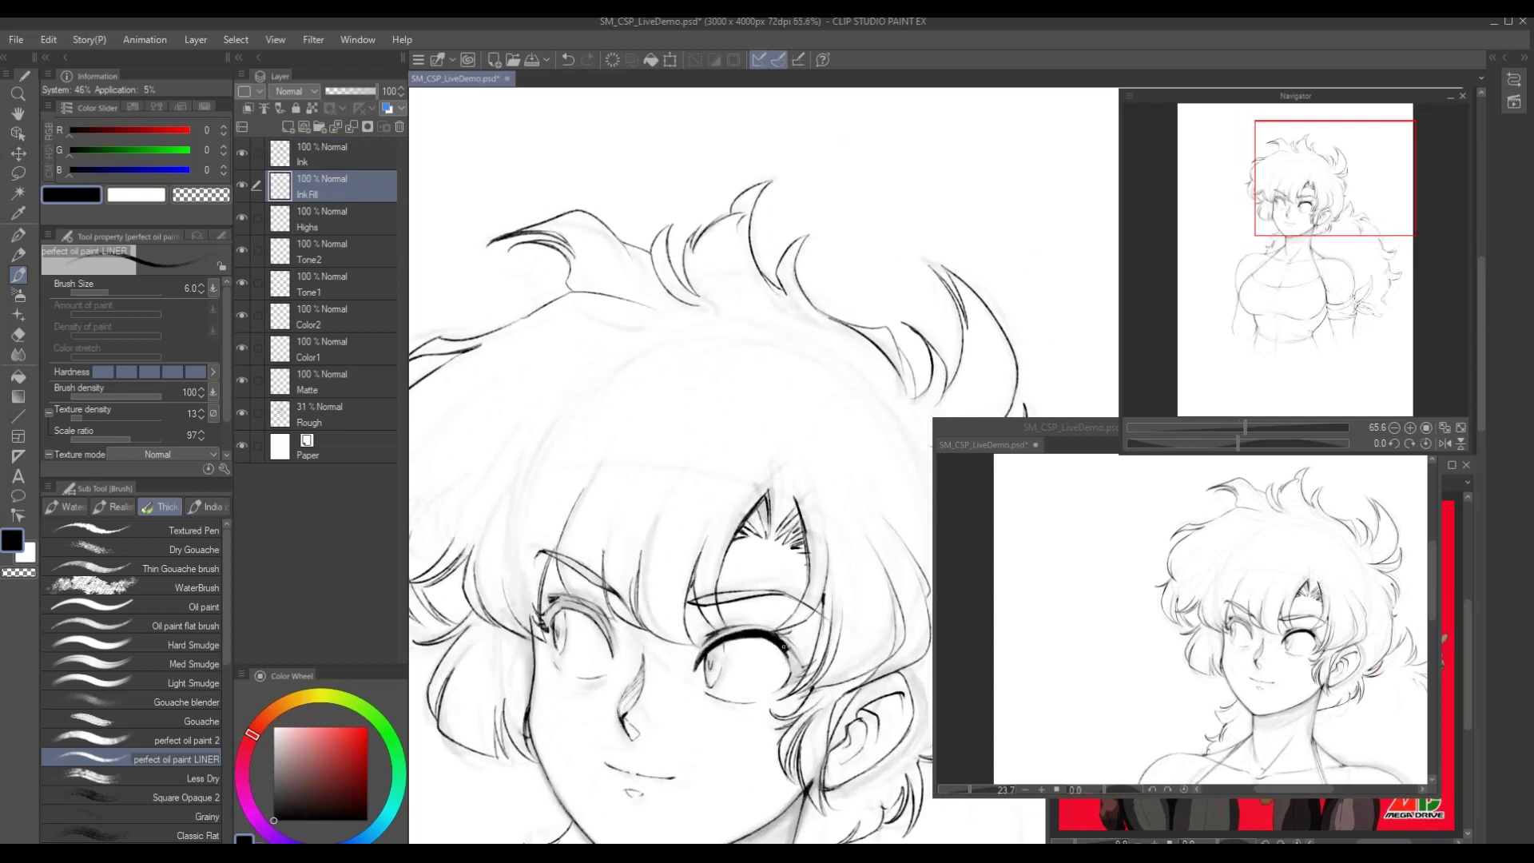
Thicken the upper lashes and outer corners of both eyes in black with perfect oil paint LINER on the Ink Fill layer
mouse_move(792, 673)
mouse_down()
mouse_move(780, 637)
mouse_move(798, 683)
mouse_up()
drag(547, 534, 659, 572)
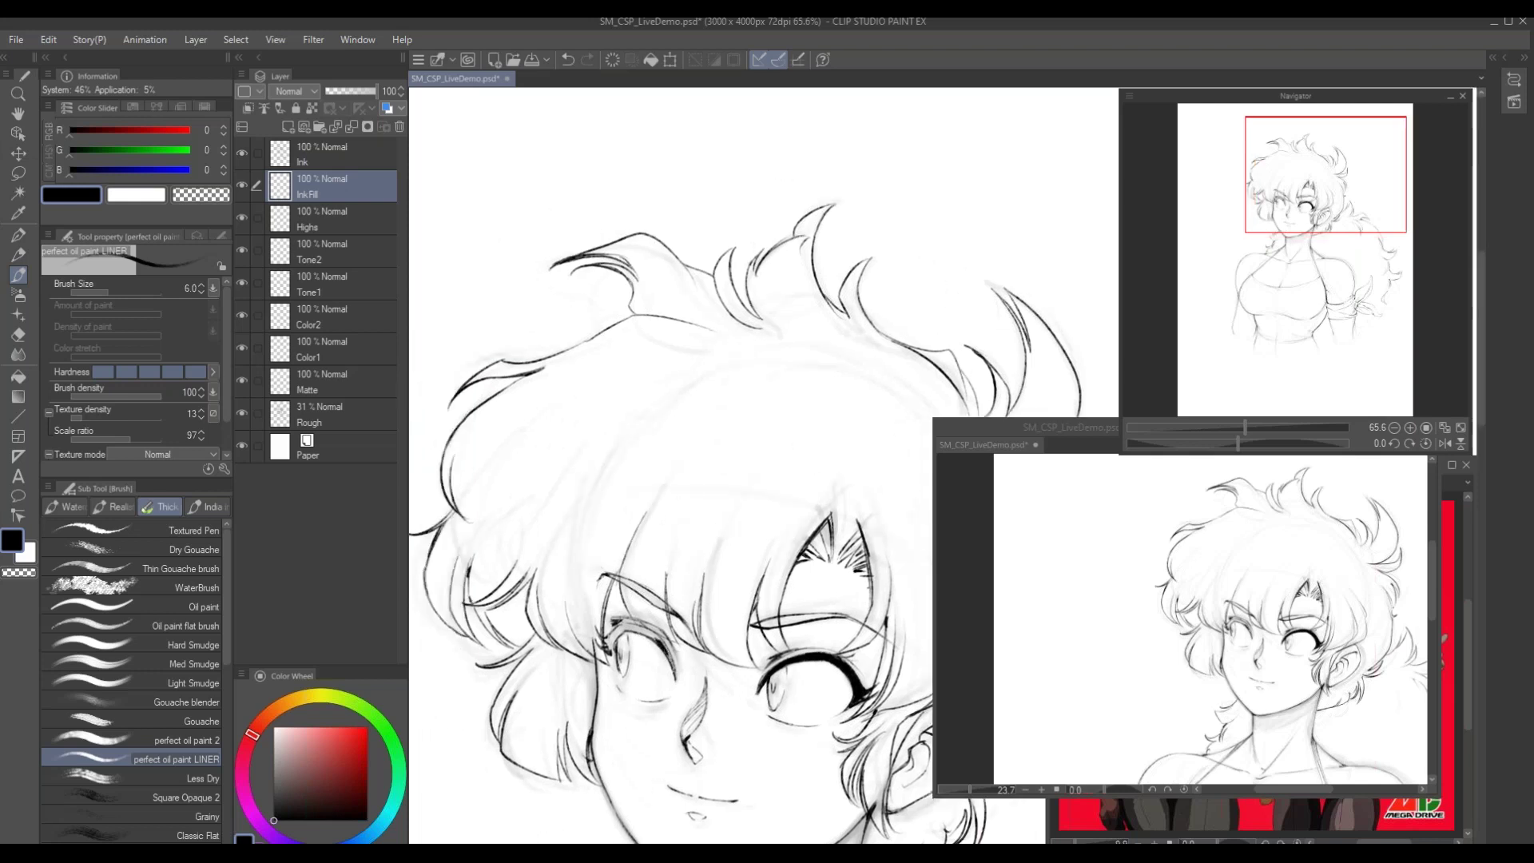
drag(651, 631, 662, 639)
drag(538, 541, 666, 513)
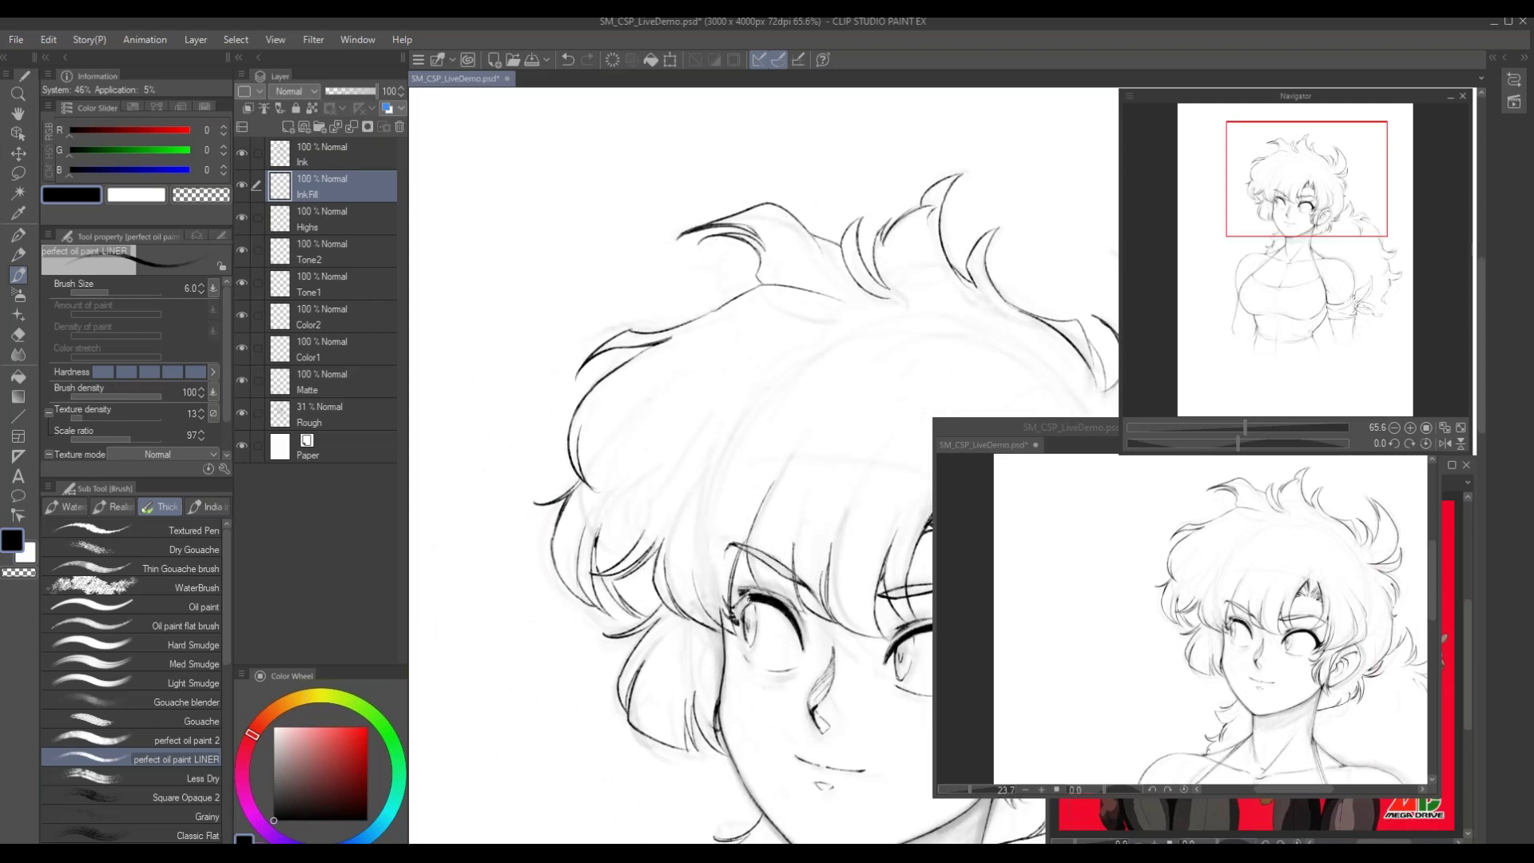
drag(739, 602, 740, 621)
drag(911, 638, 733, 566)
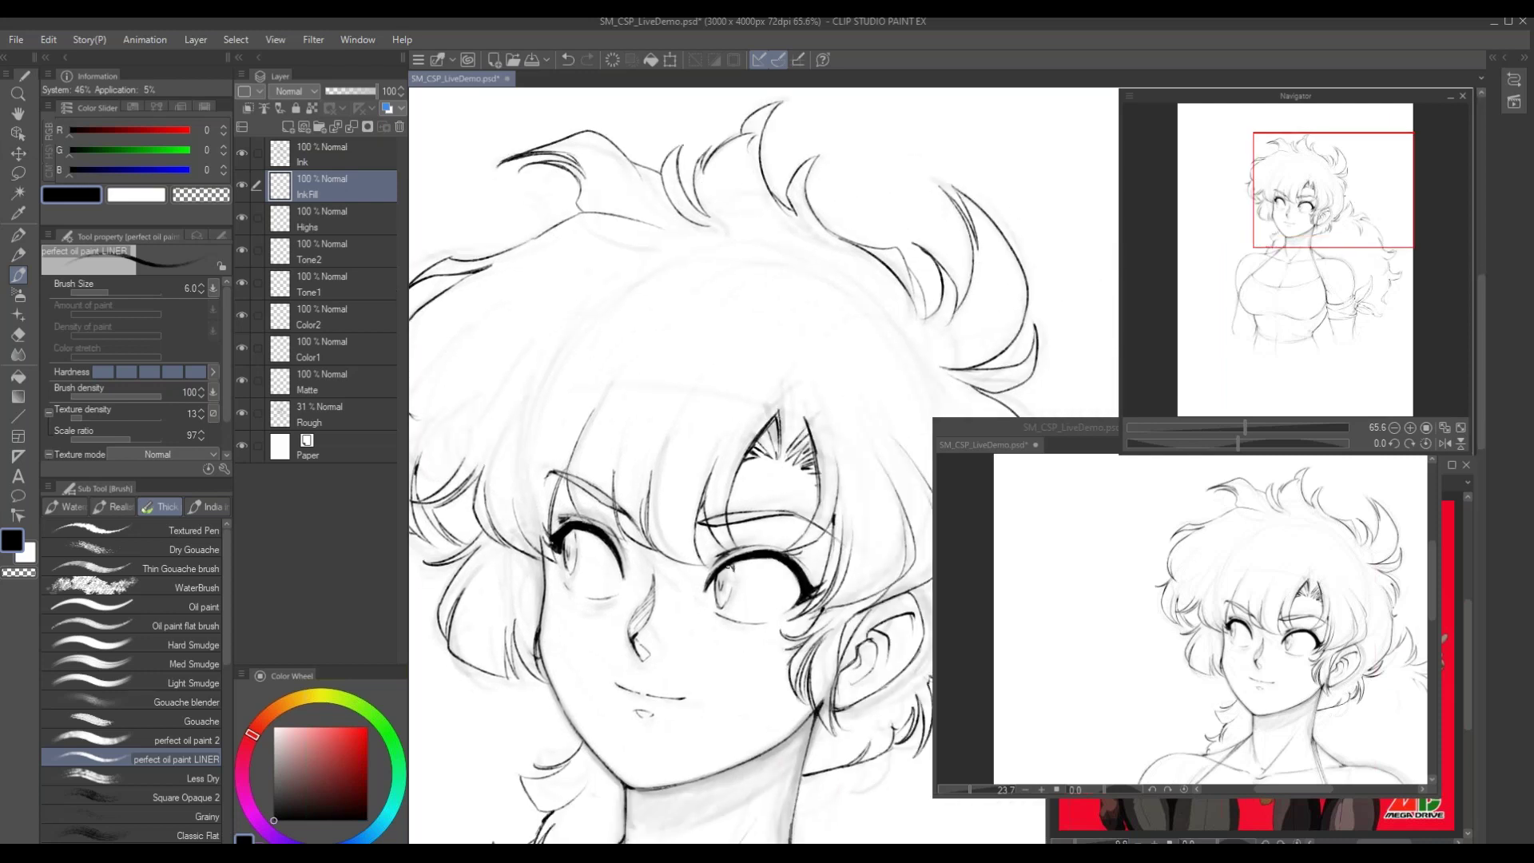
drag(569, 525, 711, 571)
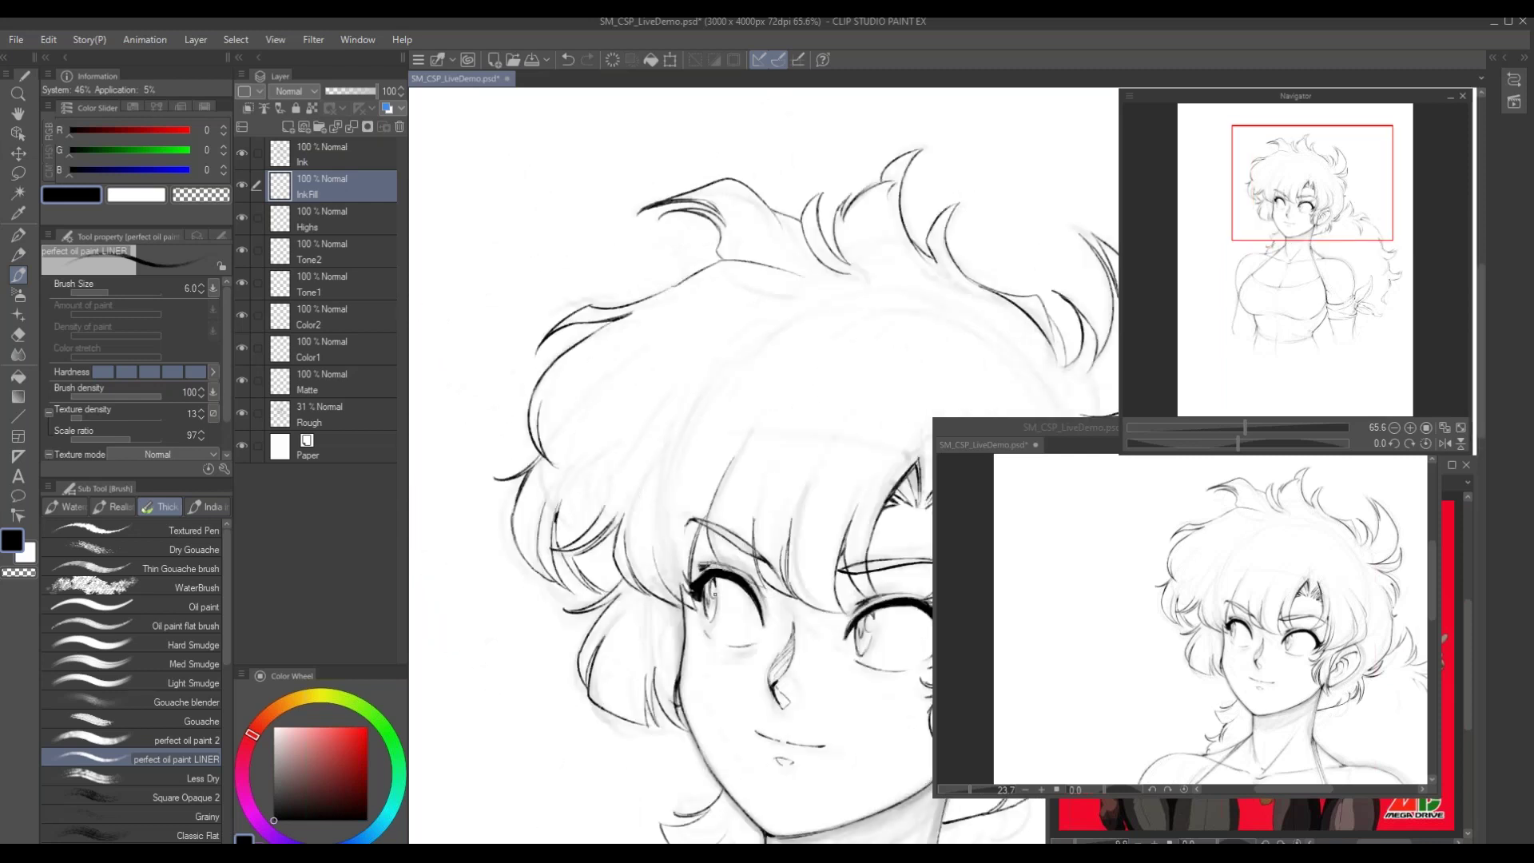
Ink the curved edge of the shadow cast on the neck beneath the jaw
drag(675, 642, 594, 524)
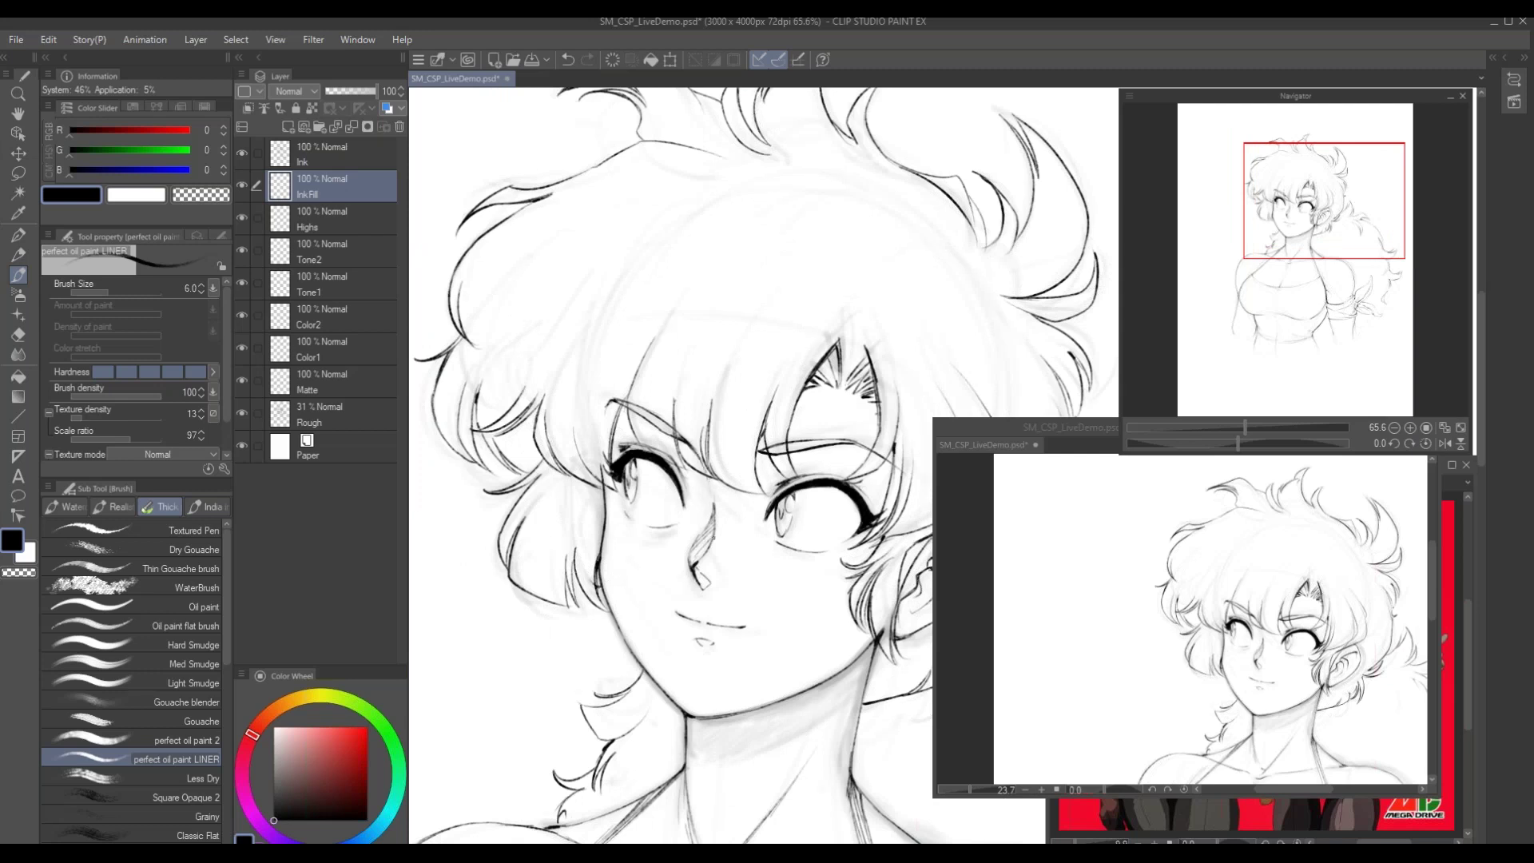
drag(665, 631, 690, 593)
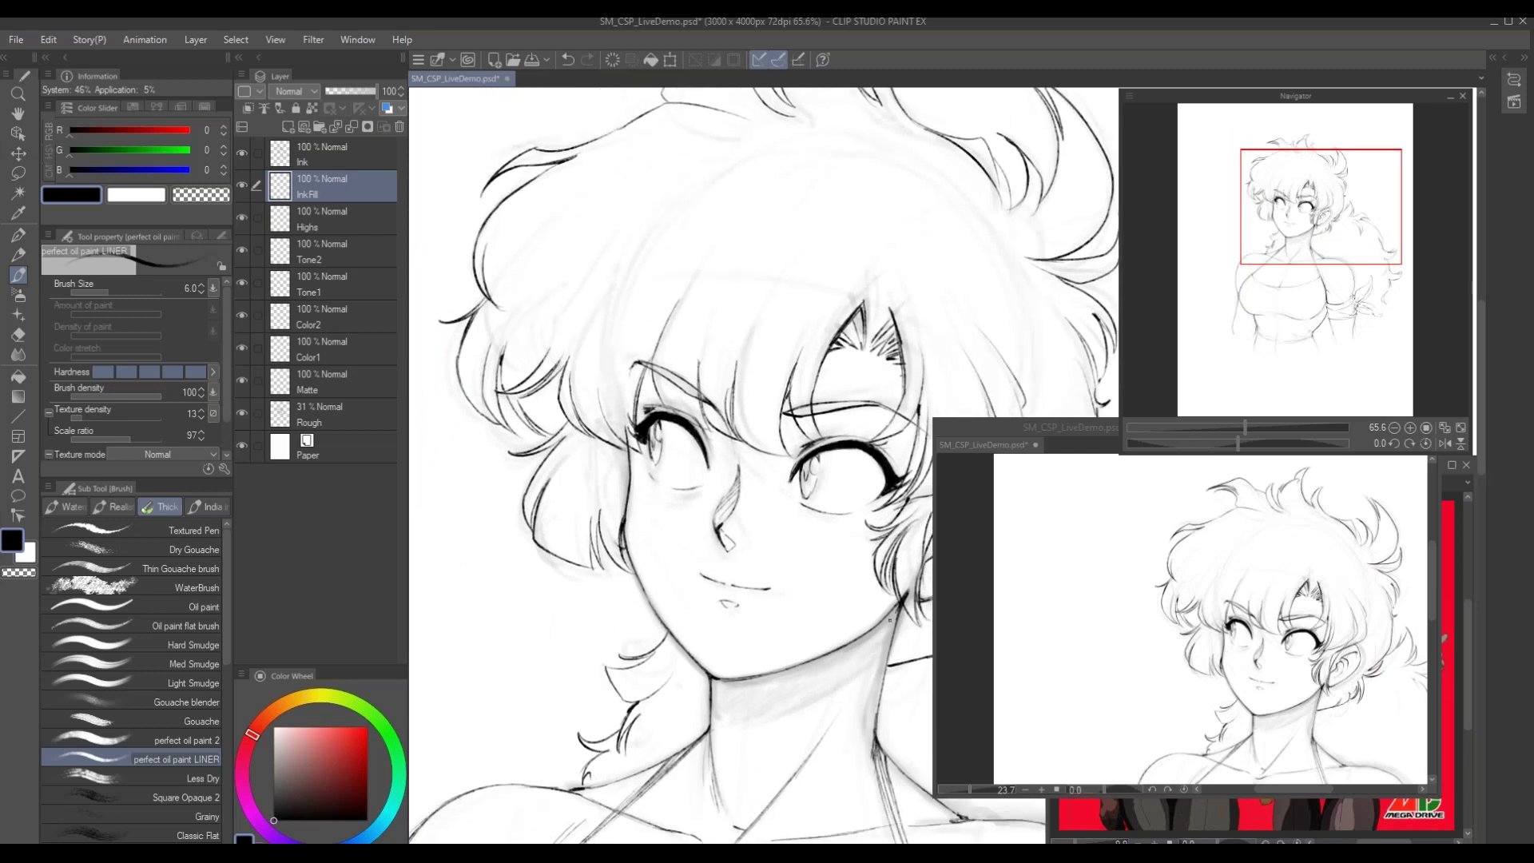
mouse_move(715, 690)
mouse_down()
mouse_move(716, 707)
mouse_move(765, 711)
mouse_up()
mouse_move(898, 612)
mouse_down()
mouse_move(847, 664)
mouse_move(751, 710)
mouse_up()
drag(896, 616, 820, 679)
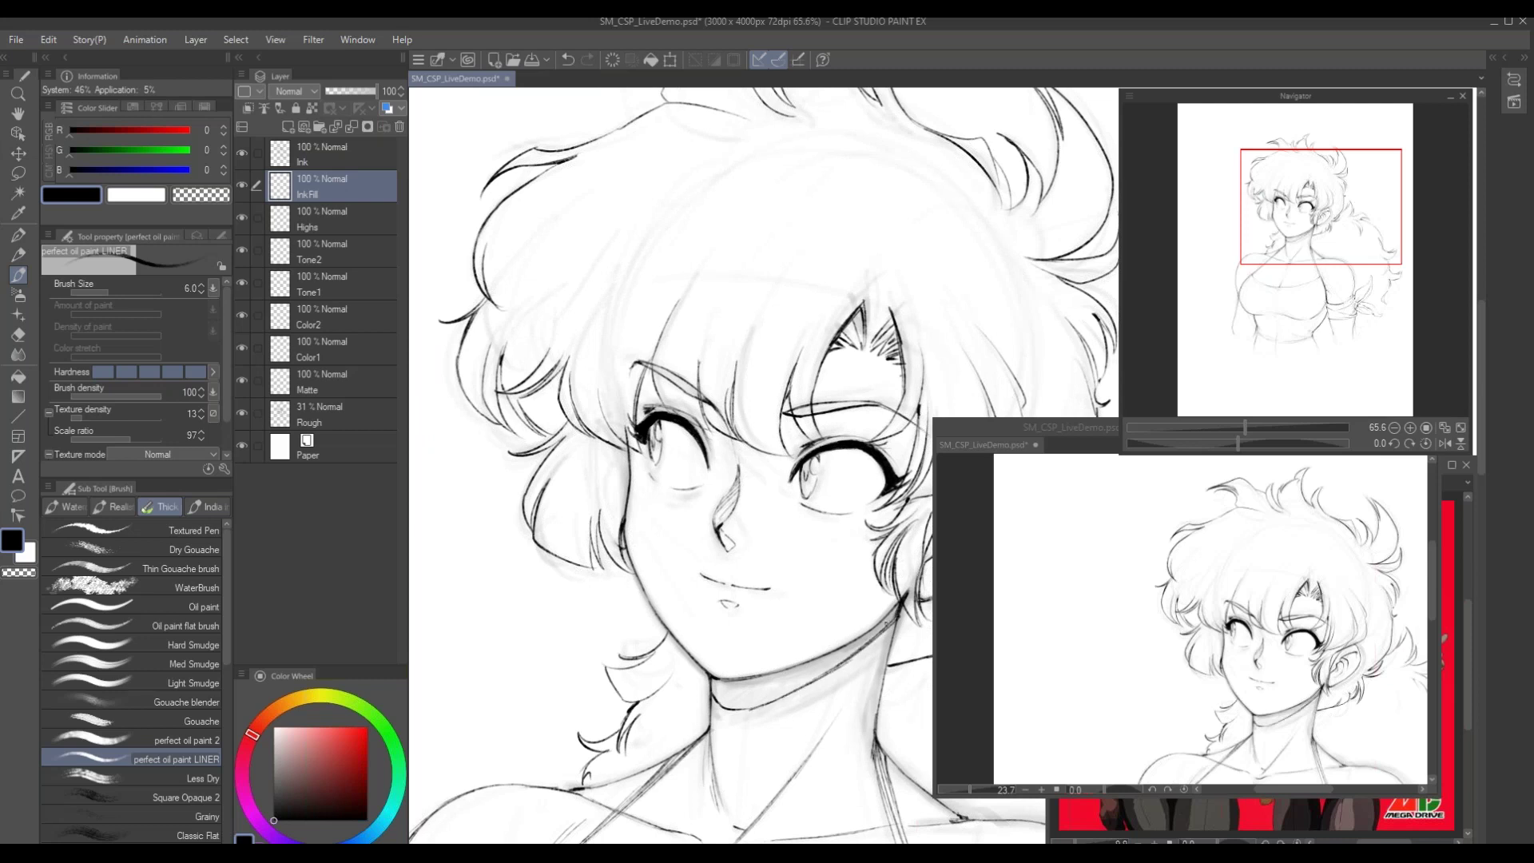
drag(896, 609, 884, 629)
Hide the Rough layer so only the inked line art shows over the whole figure
scroll(640, 674, down, 2)
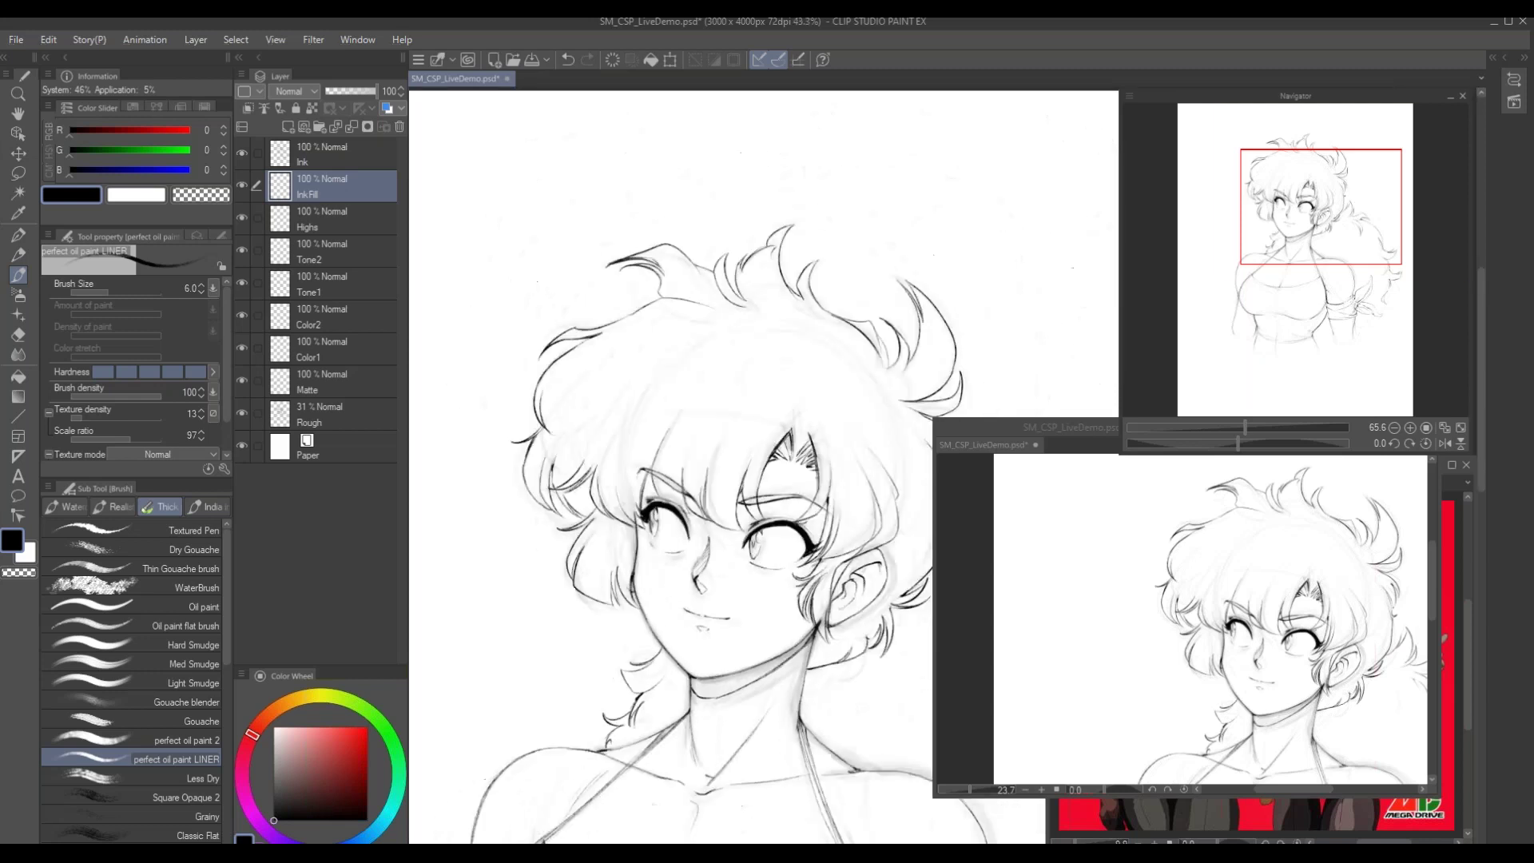
drag(608, 686, 538, 572)
scroll(608, 616, down, 1)
drag(643, 616, 559, 438)
scroll(559, 438, down, 1)
drag(412, 500, 518, 553)
drag(574, 620, 600, 661)
drag(652, 554, 625, 527)
click(241, 413)
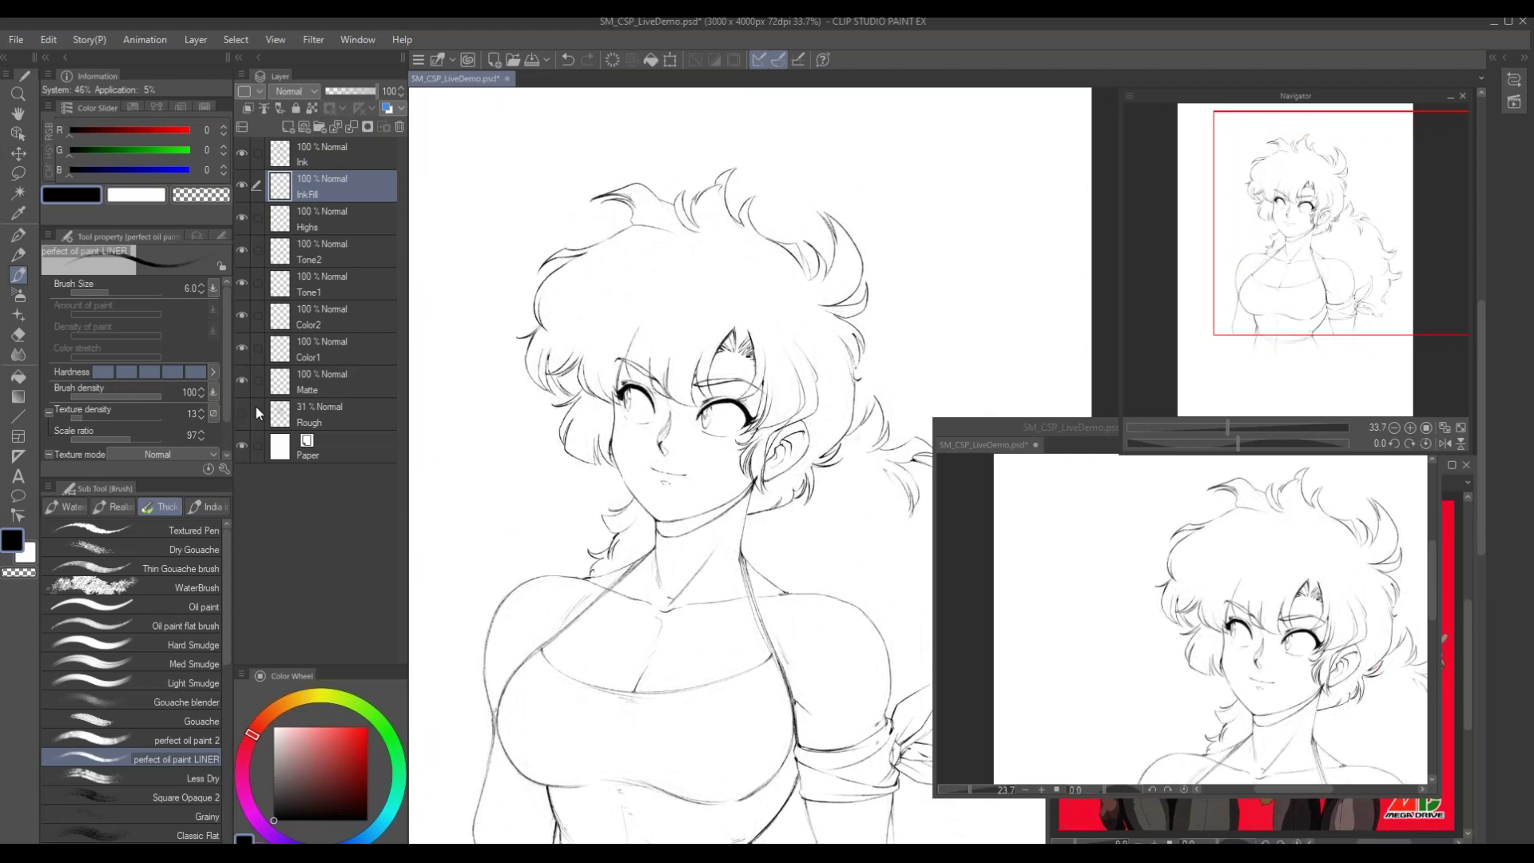
drag(609, 624, 582, 601)
scroll(581, 601, down, 1)
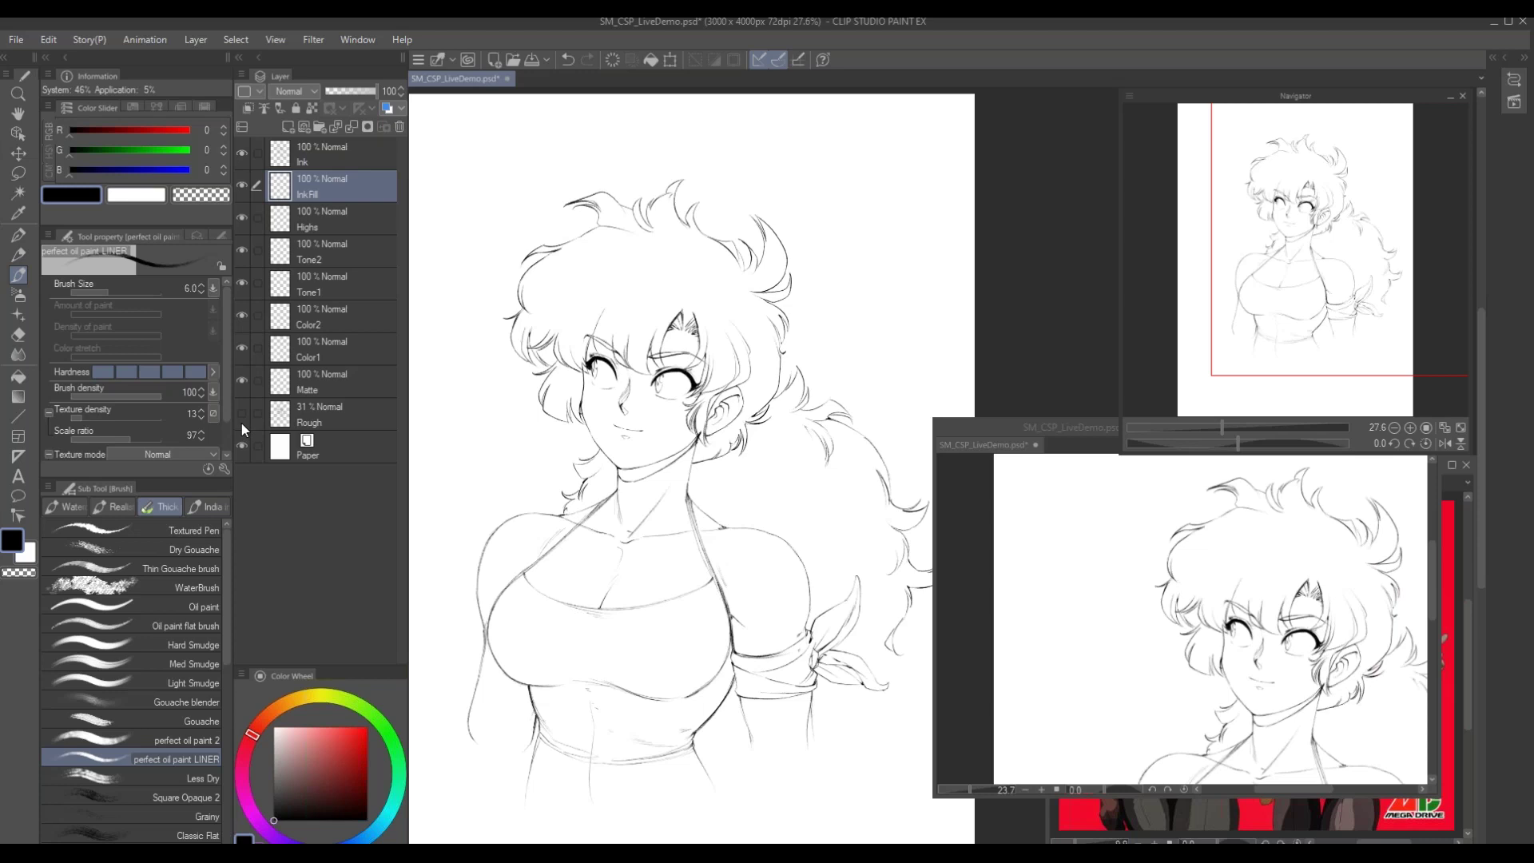
mouse_move(554, 705)
mouse_down()
mouse_move(574, 701)
mouse_move(544, 693)
mouse_up()
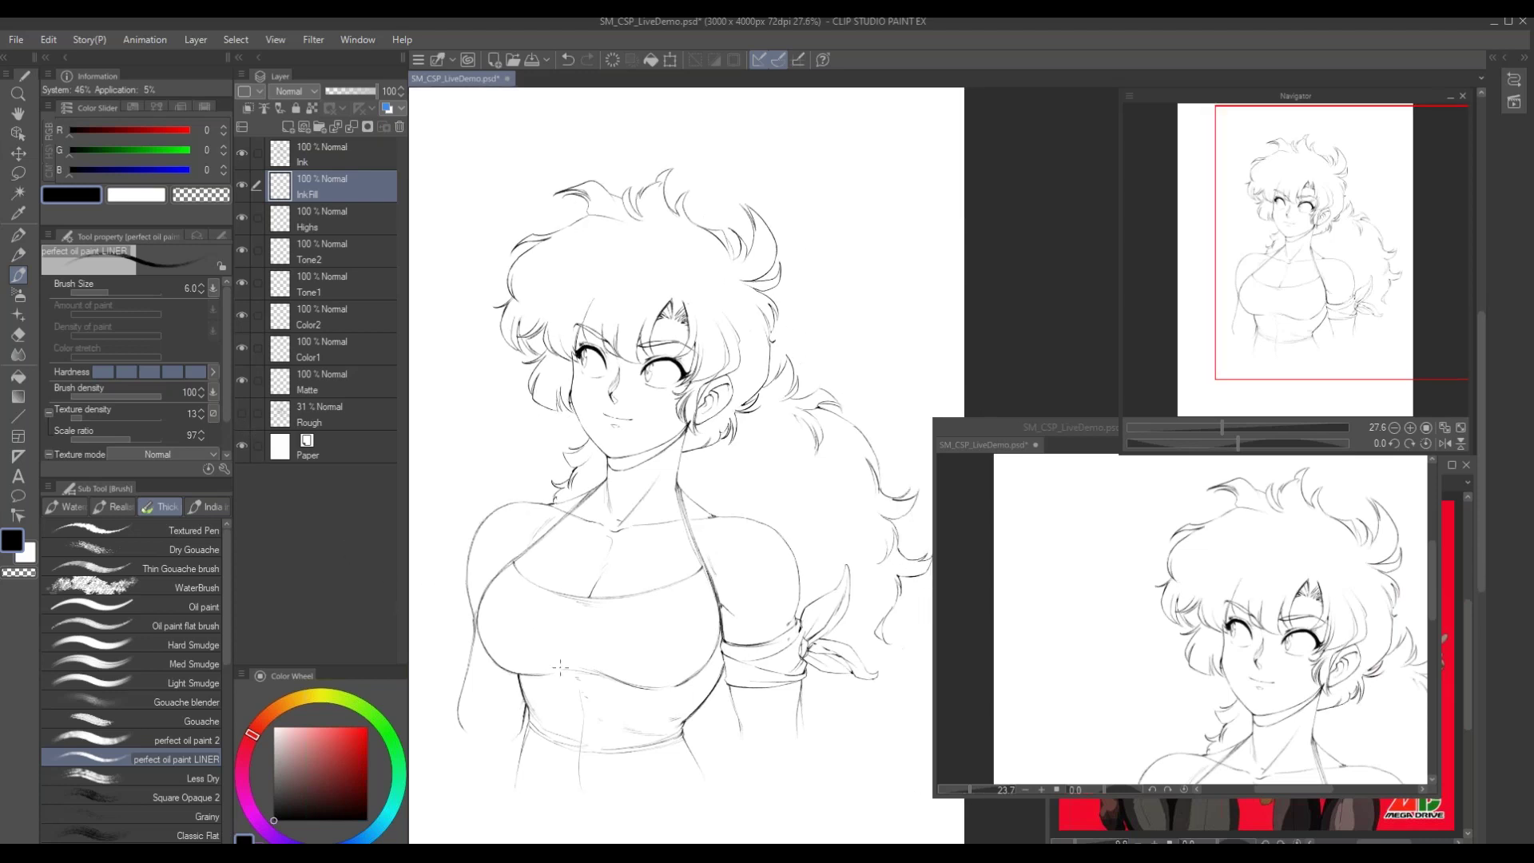
Close the second floating view of the drawing, leaving the colour reference image uncovered
click(1004, 425)
drag(1010, 428, 607, 457)
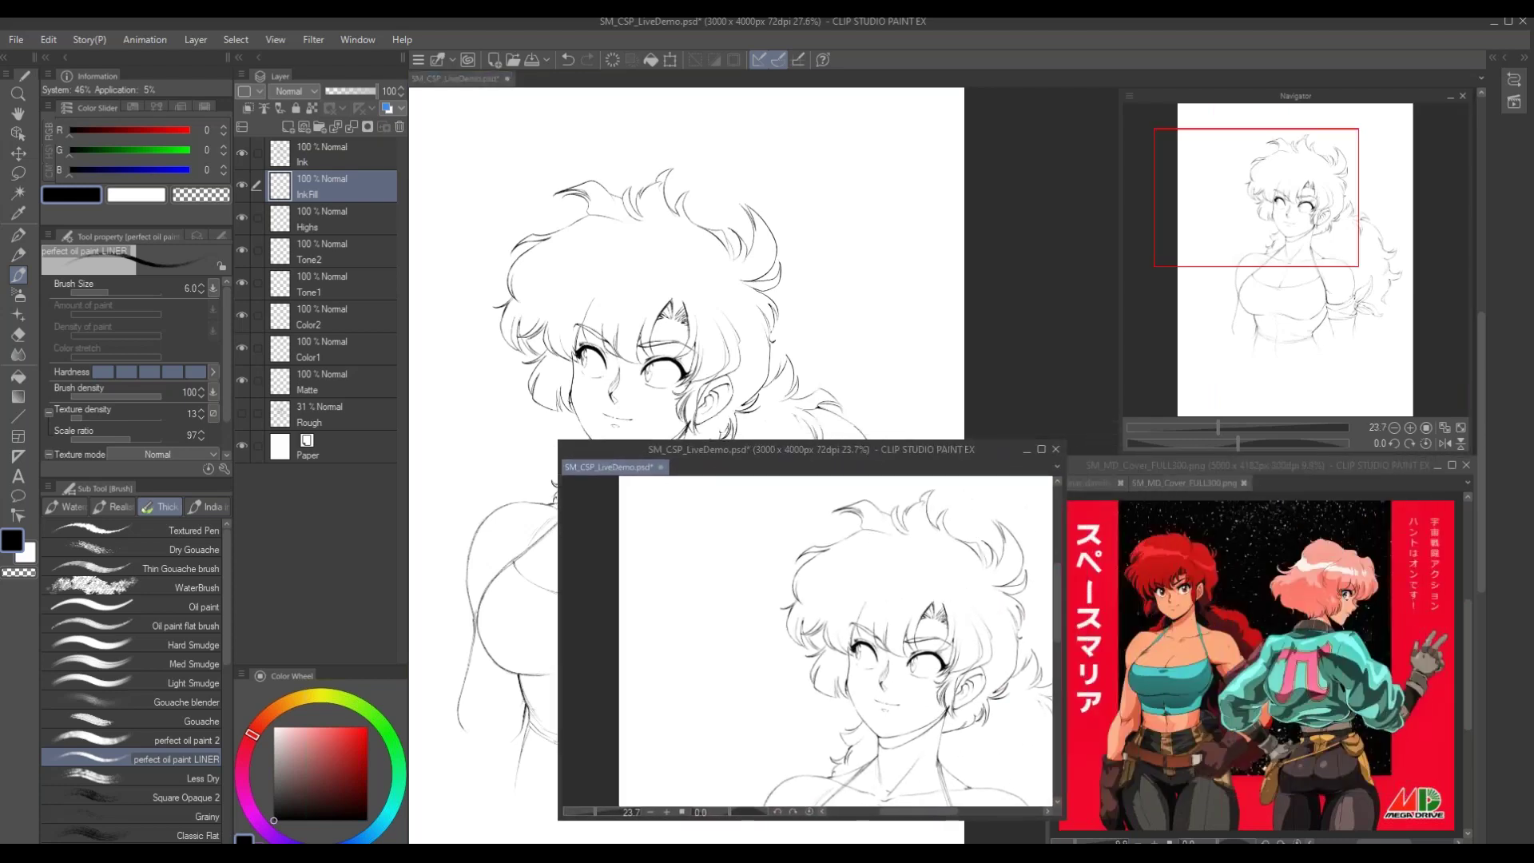
click(1056, 449)
click(1016, 399)
mouse_move(510, 590)
mouse_down()
mouse_move(580, 603)
mouse_move(572, 613)
mouse_up()
drag(505, 542, 522, 551)
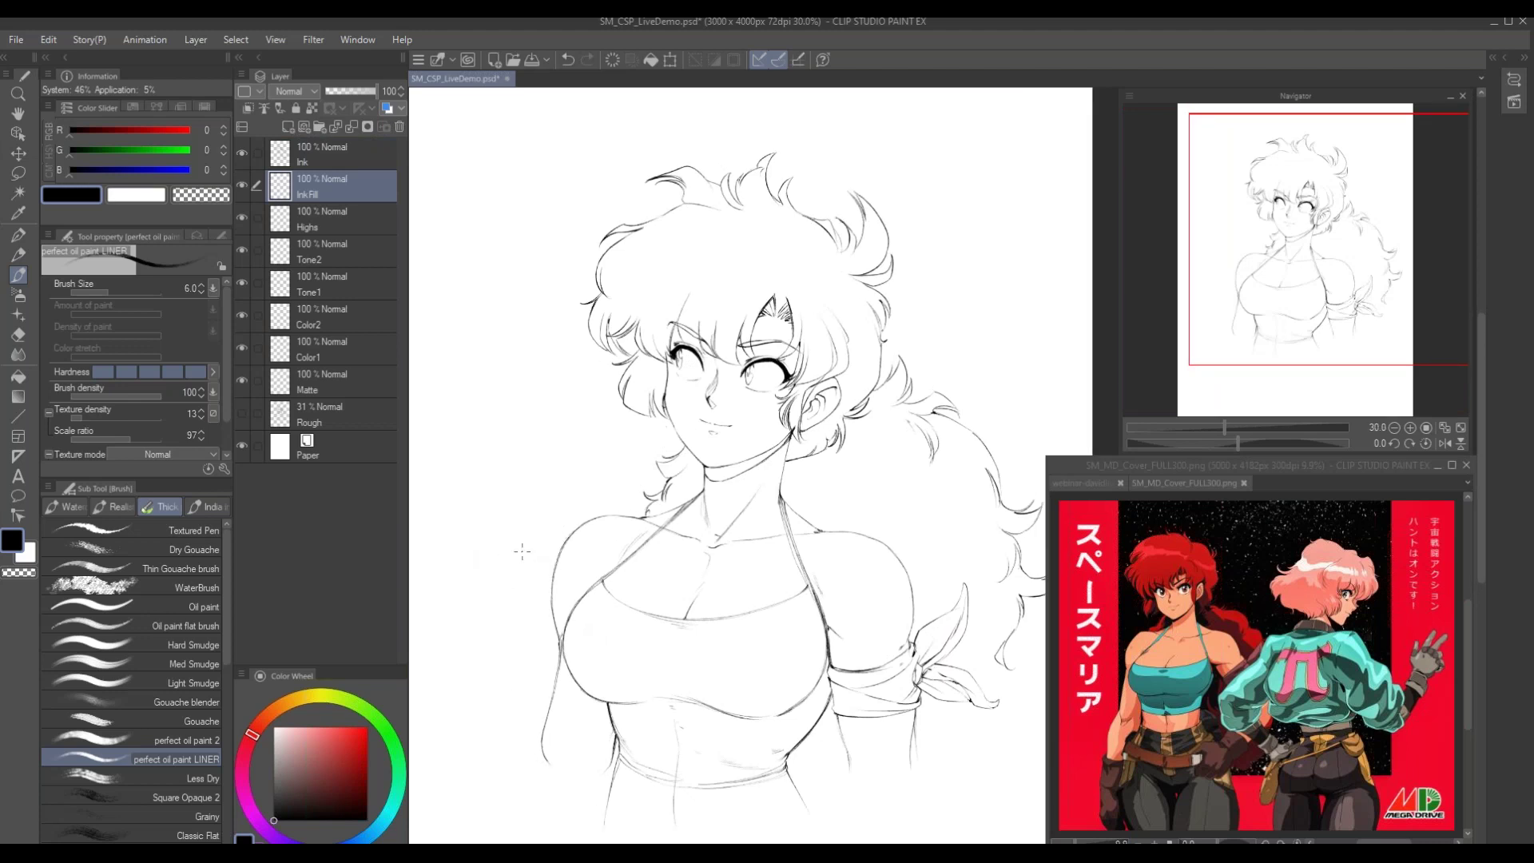
Make the Matte layer active and choose the G-pen Color pen for drawing
click(288, 422)
click(289, 385)
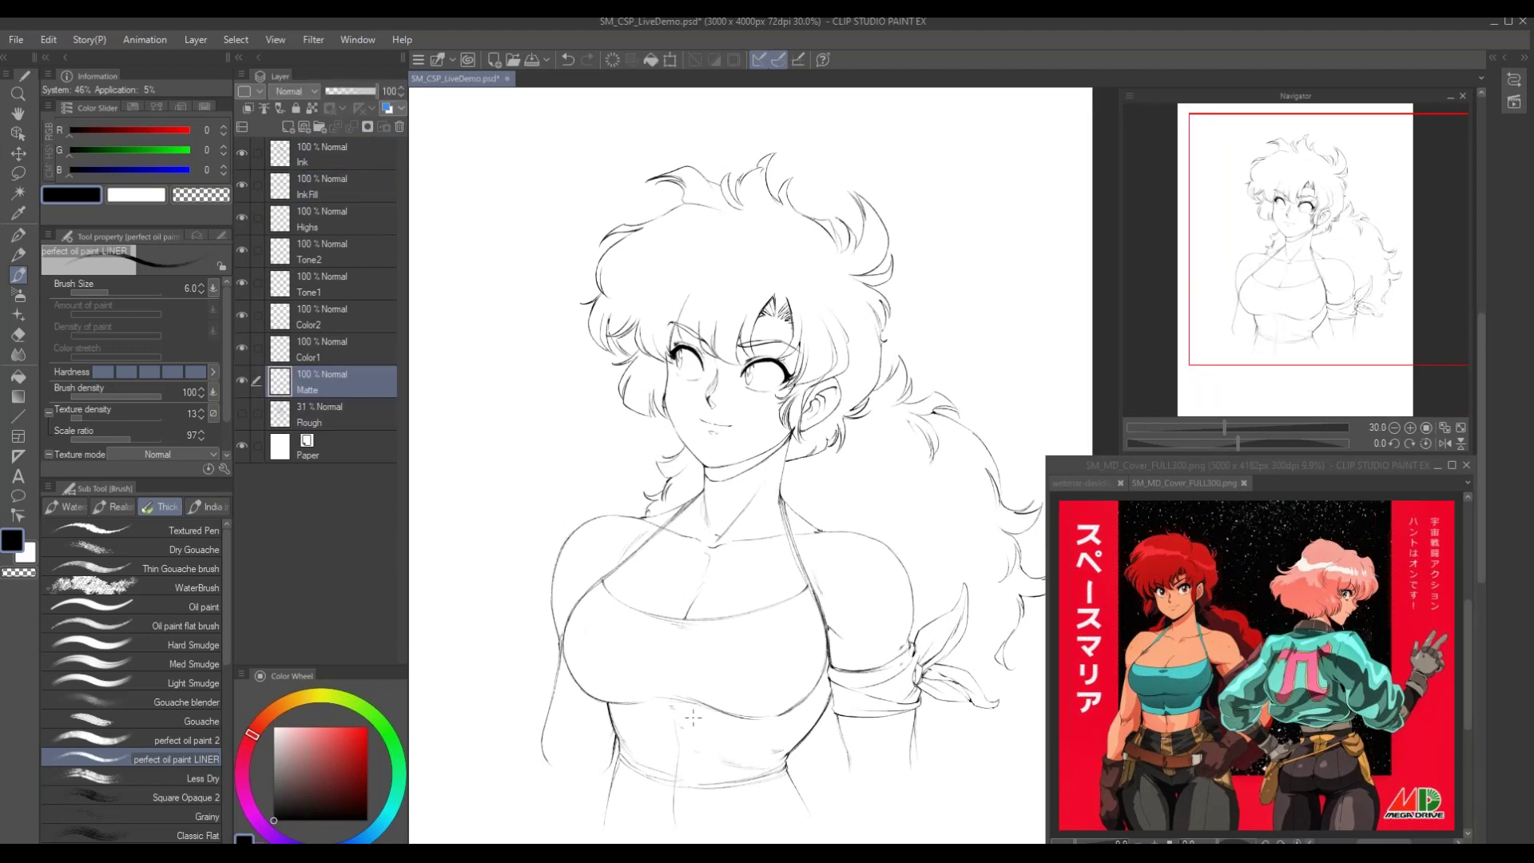
key(p)
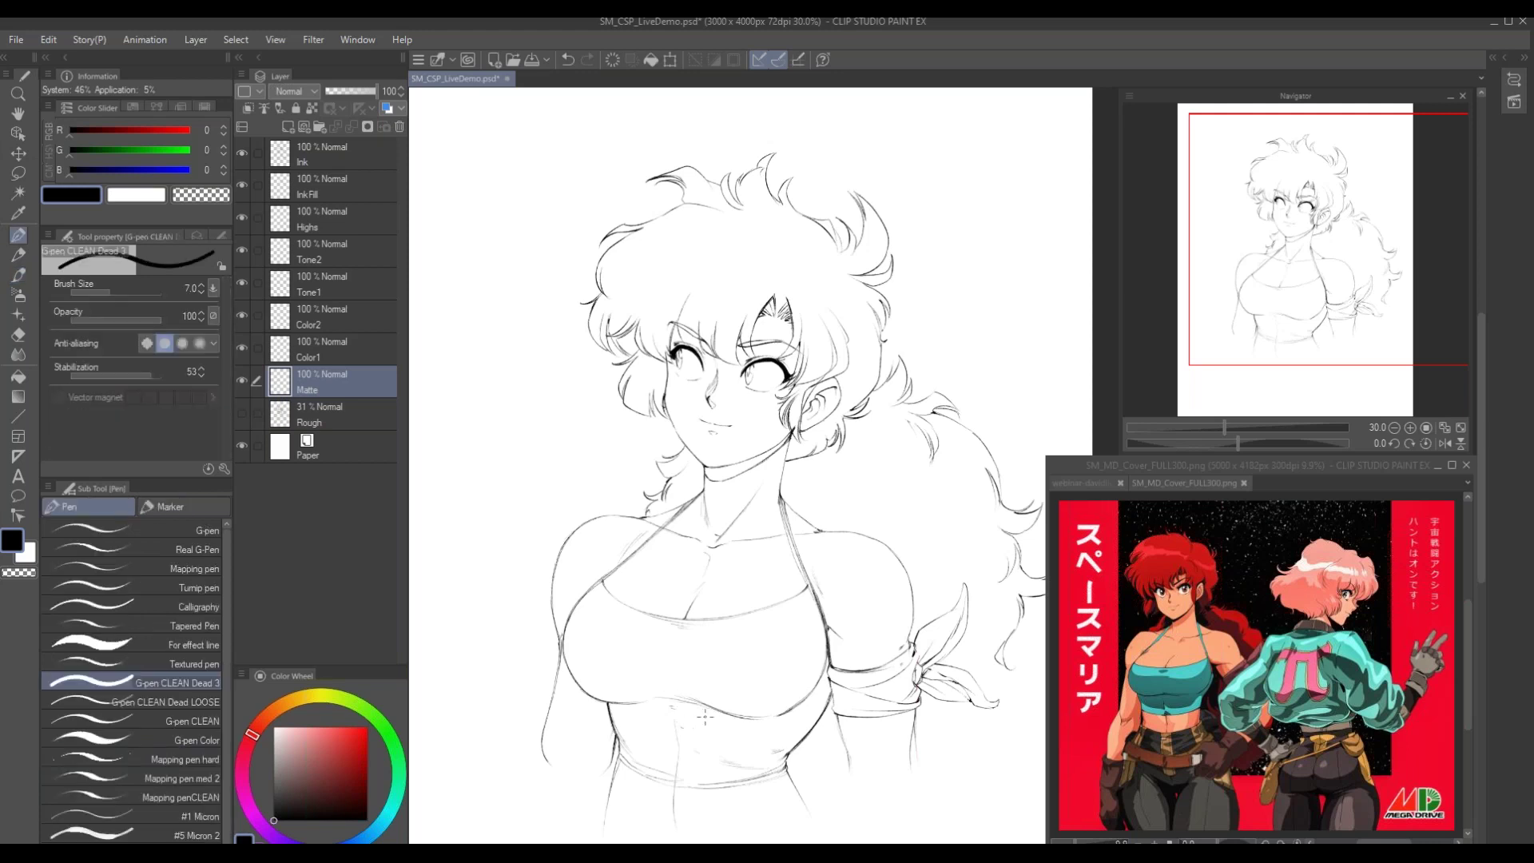
click(133, 738)
scroll(492, 561, down, 3)
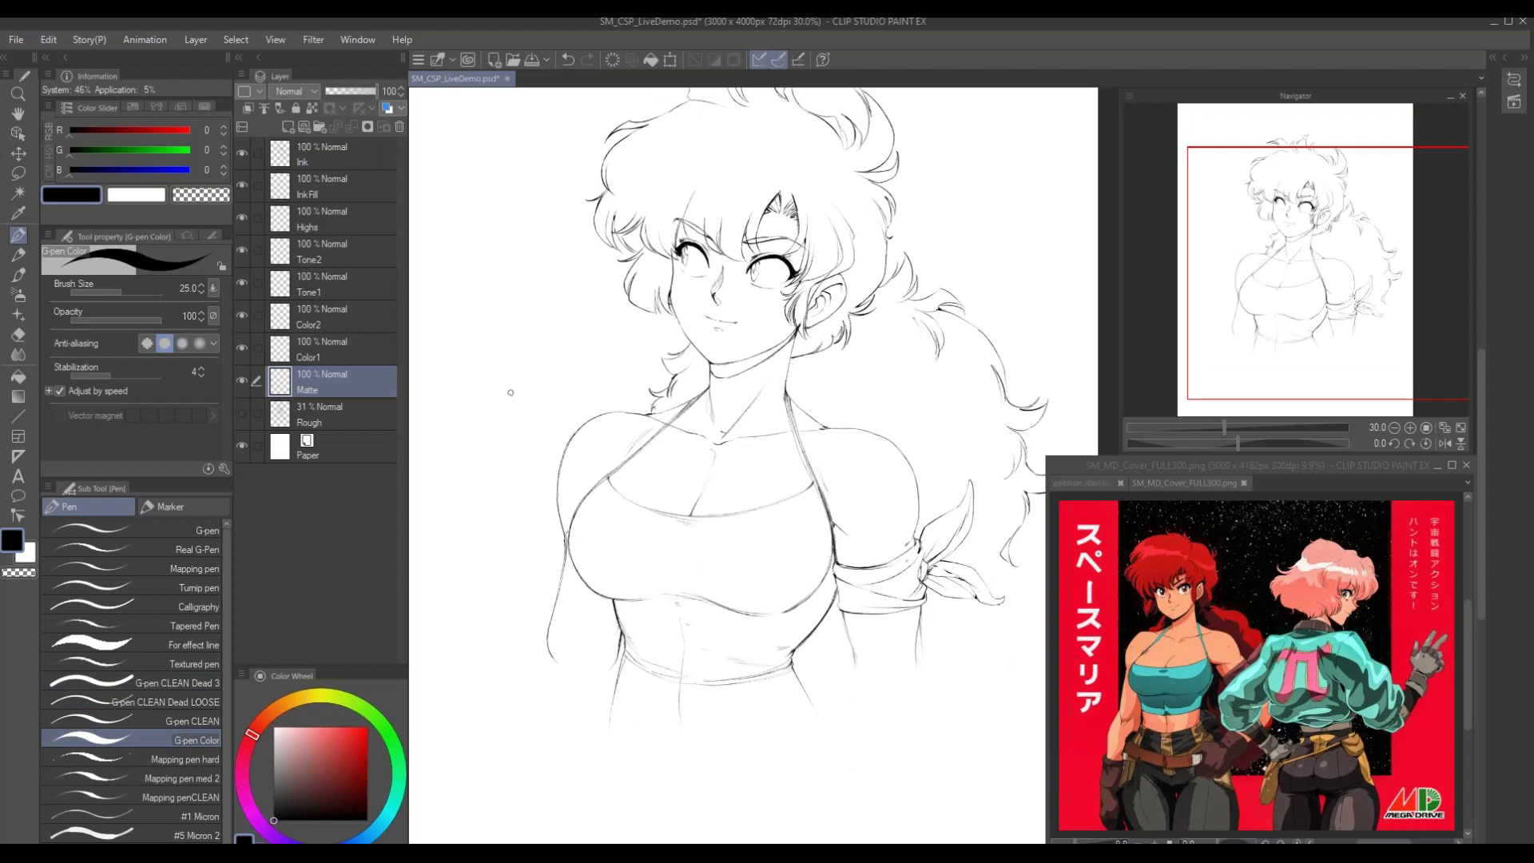
mouse_move(524, 344)
mouse_down()
mouse_move(504, 651)
mouse_move(520, 643)
mouse_move(558, 705)
mouse_move(511, 723)
mouse_move(571, 748)
mouse_move(520, 764)
mouse_up()
key(ctrl+z)
click(213, 289)
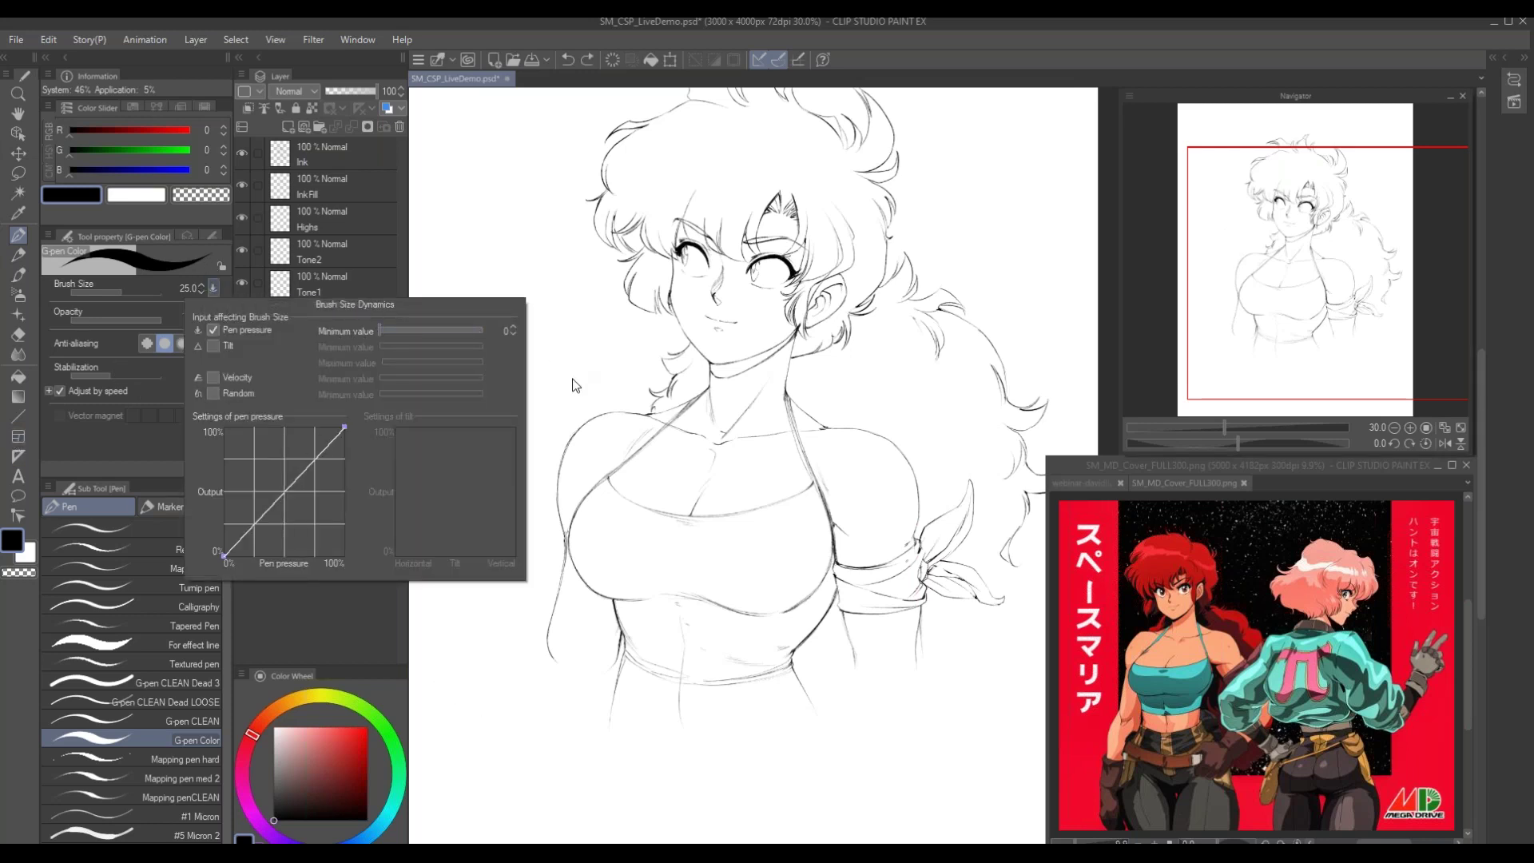
click(566, 651)
Close off the open ends of both arms, the waist and the lower ponytail with thick black strokes on the Matte layer
drag(557, 592, 566, 591)
drag(547, 571, 552, 538)
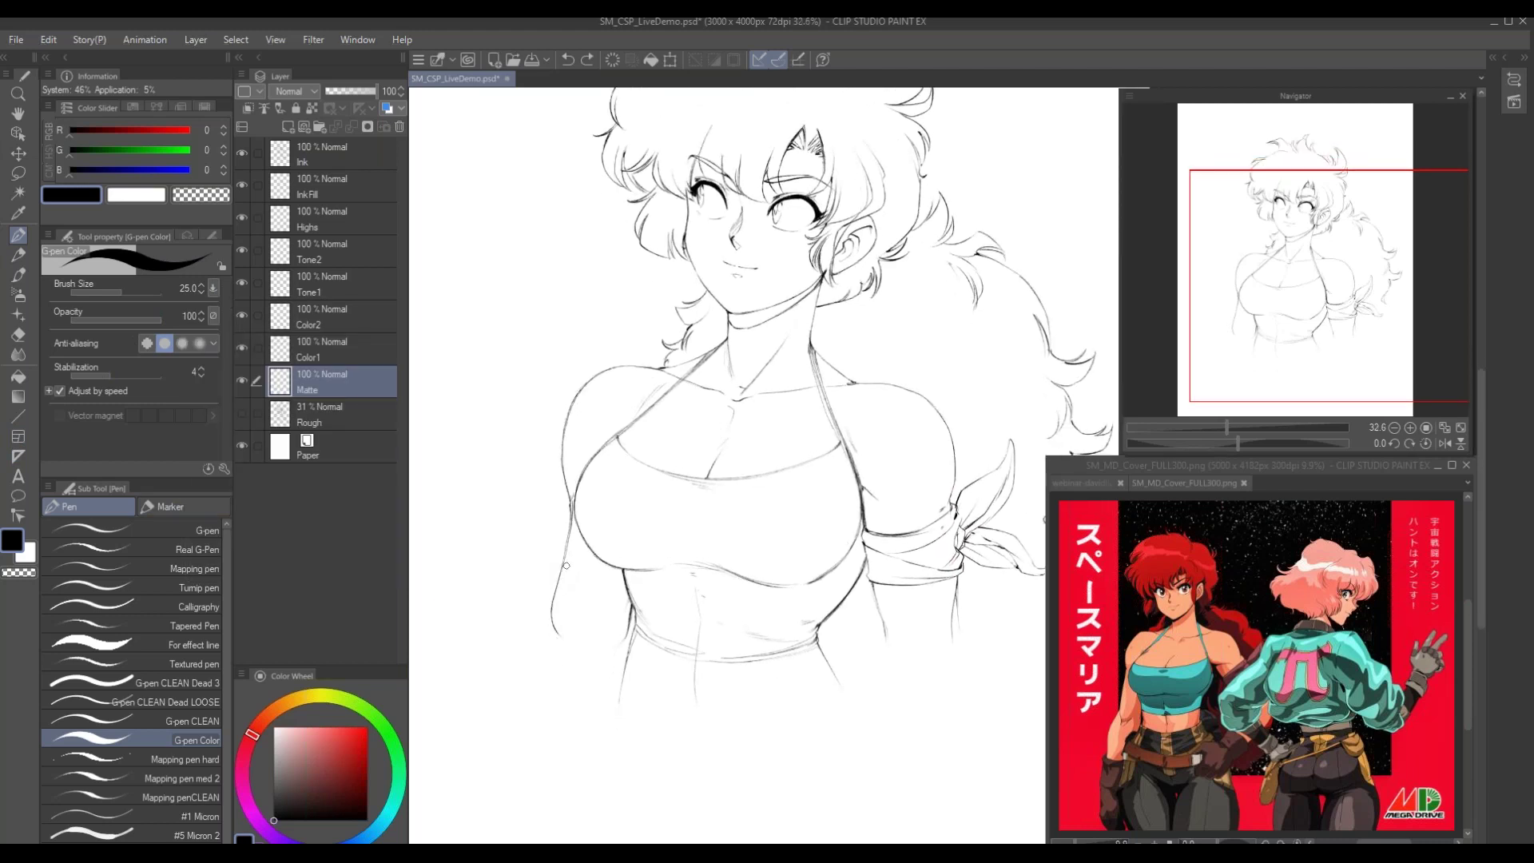
mouse_move(551, 609)
mouse_down()
mouse_move(559, 637)
mouse_move(611, 656)
mouse_move(637, 618)
mouse_move(622, 692)
mouse_move(693, 714)
mouse_move(839, 694)
mouse_move(840, 681)
mouse_up()
drag(732, 621, 530, 682)
mouse_move(681, 686)
mouse_down()
mouse_move(692, 717)
mouse_move(750, 695)
mouse_move(758, 675)
mouse_up()
drag(693, 537, 653, 535)
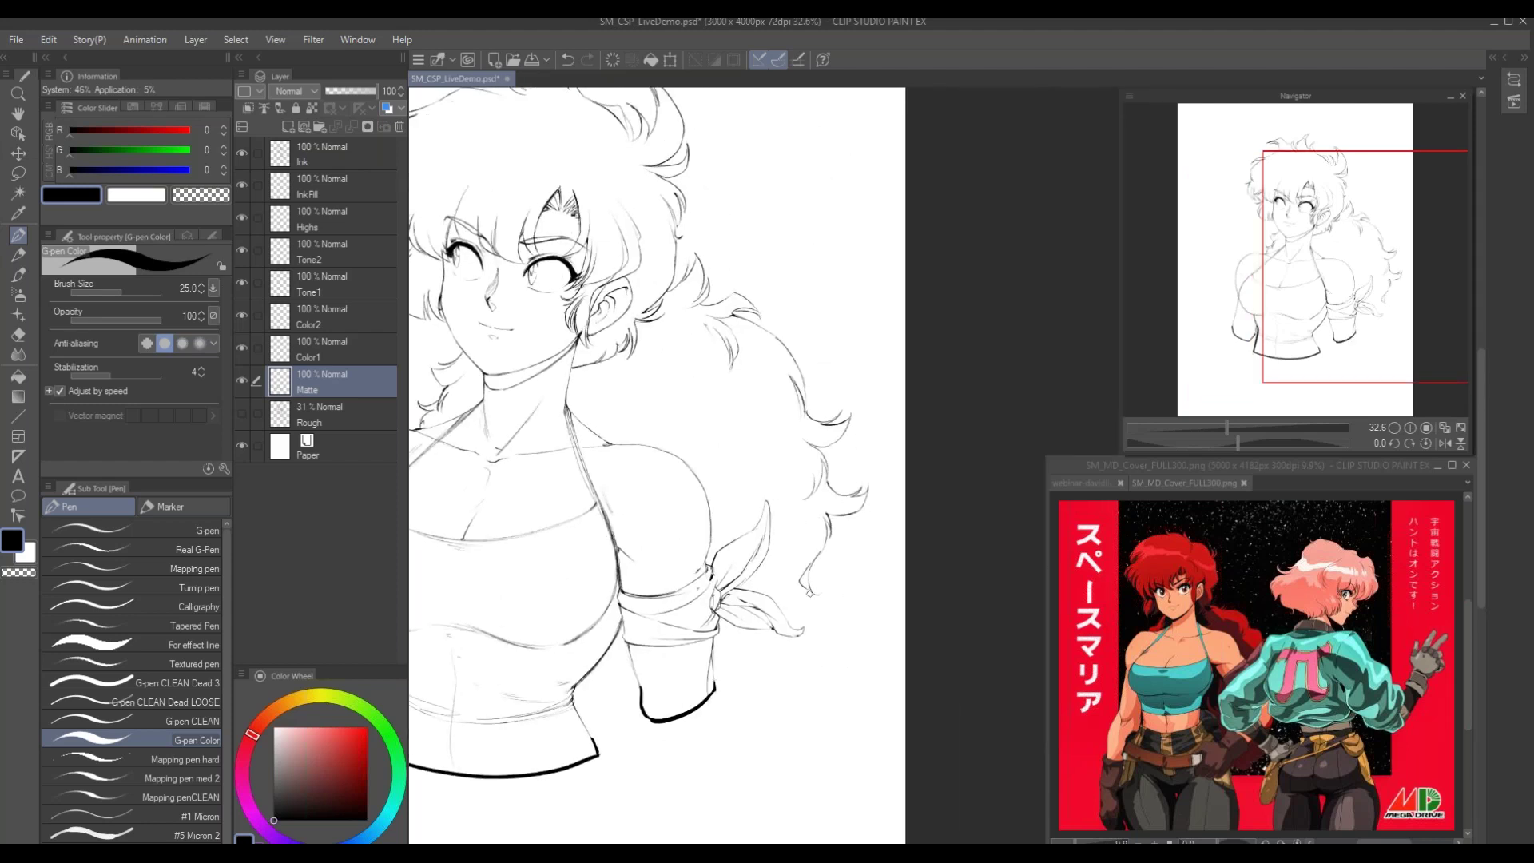
mouse_move(797, 601)
mouse_down()
mouse_move(803, 629)
mouse_move(711, 687)
mouse_up()
mouse_move(572, 681)
mouse_down()
mouse_move(605, 715)
mouse_move(642, 686)
mouse_up()
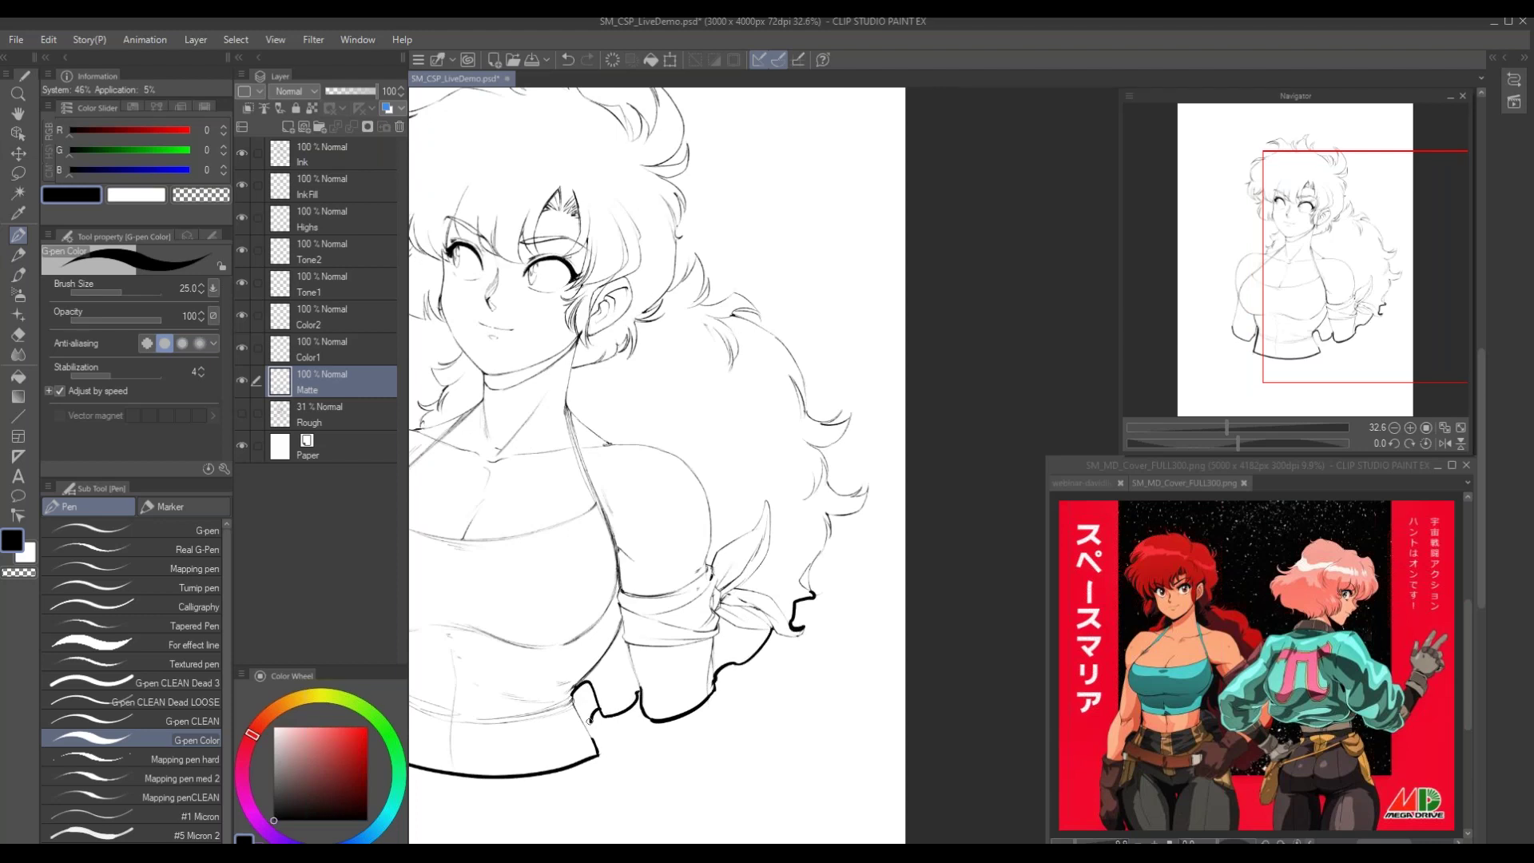
Seal the outline gaps in the hair on both sides of the head and along the cheek with thick black strokes
drag(583, 607, 754, 834)
drag(846, 429, 856, 463)
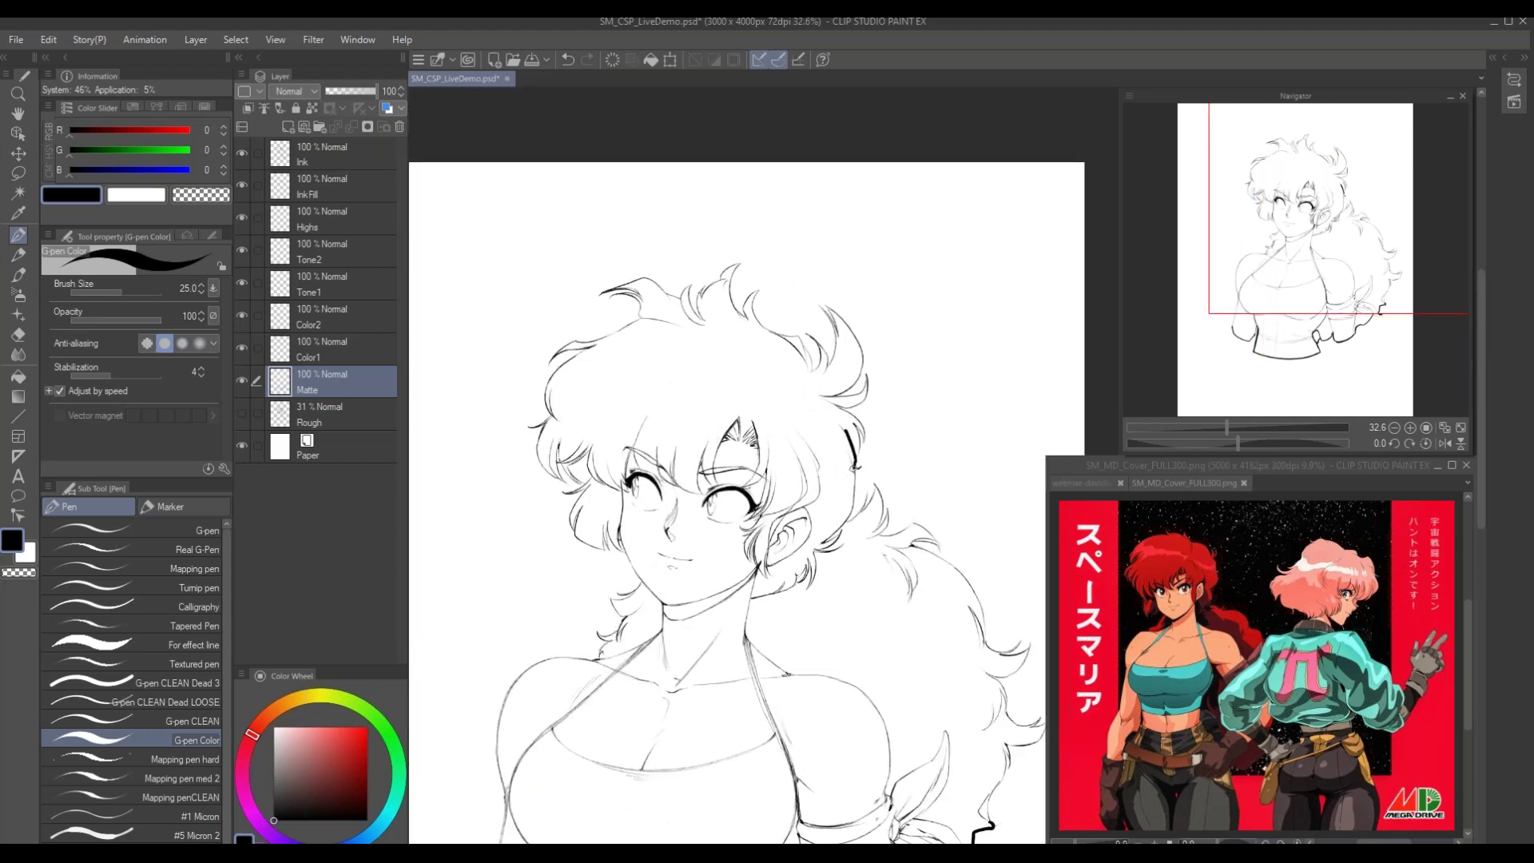
drag(512, 378, 579, 377)
mouse_move(643, 417)
mouse_down()
mouse_move(674, 366)
mouse_move(667, 431)
mouse_up()
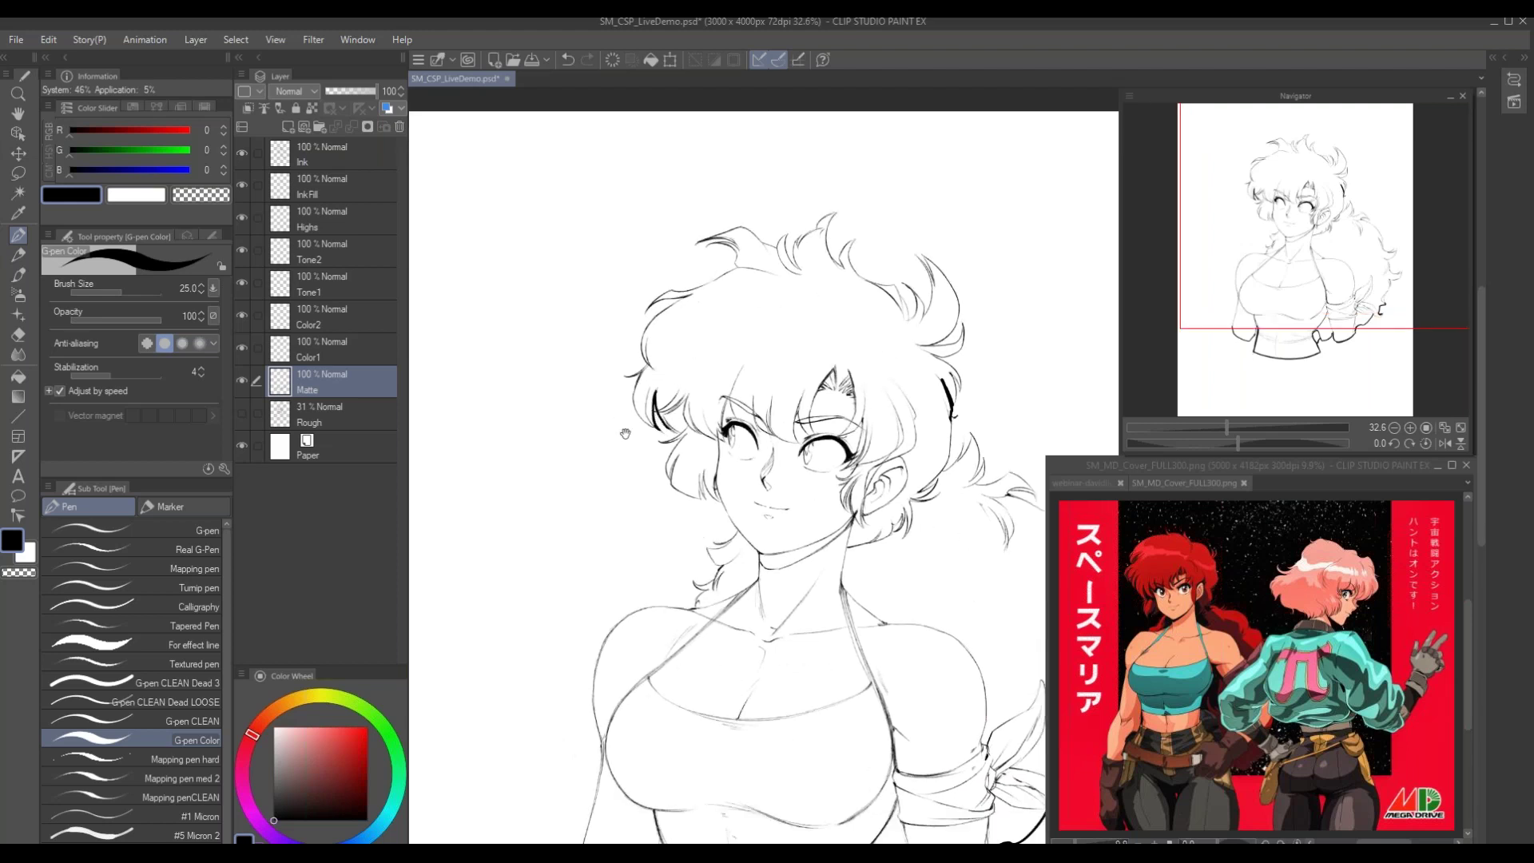
drag(759, 422, 788, 372)
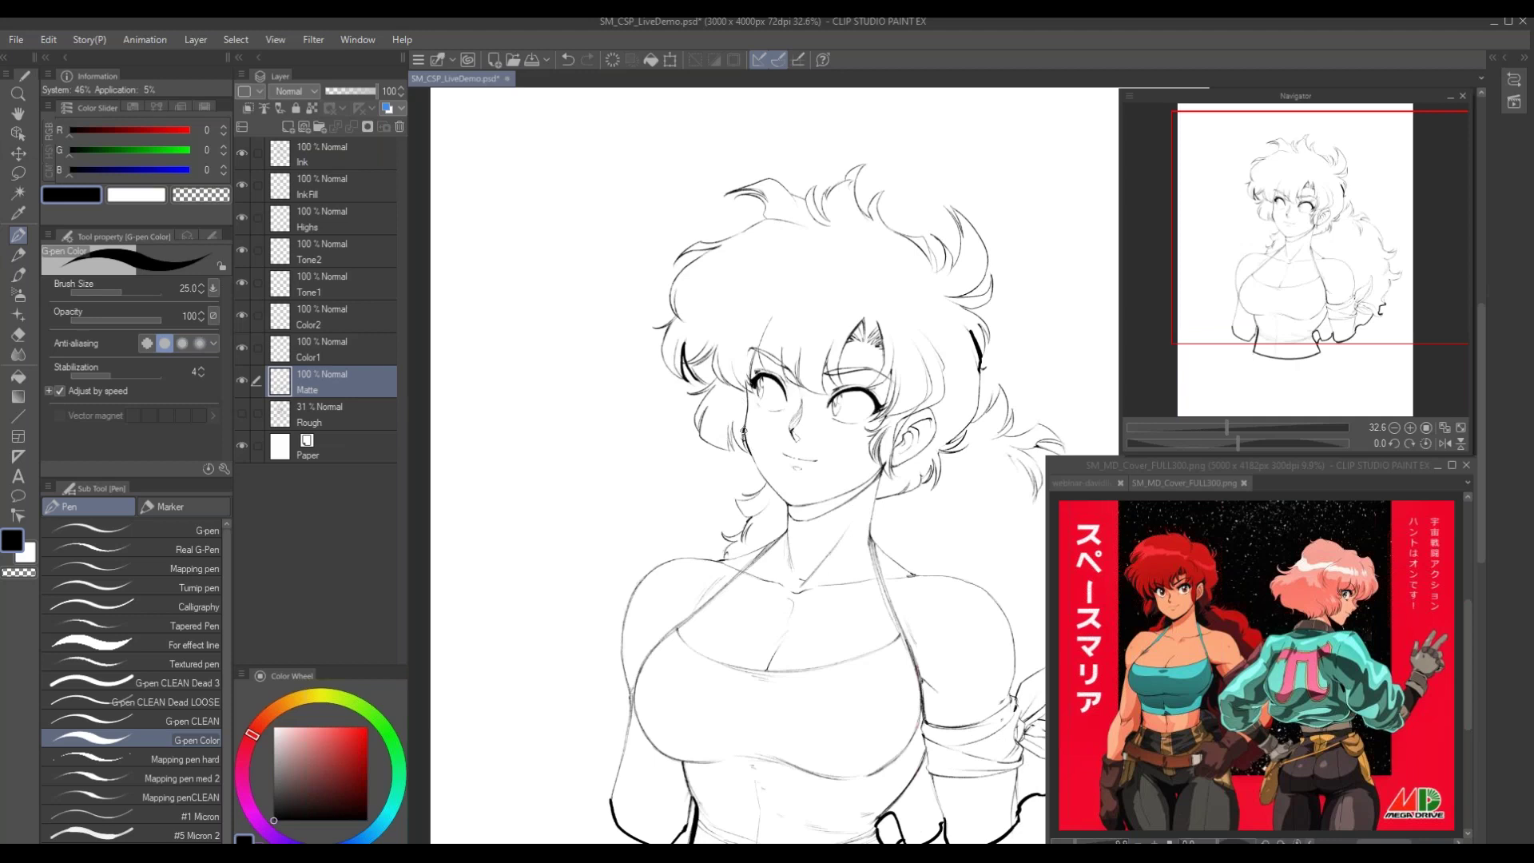
drag(746, 444, 768, 479)
drag(635, 440, 685, 377)
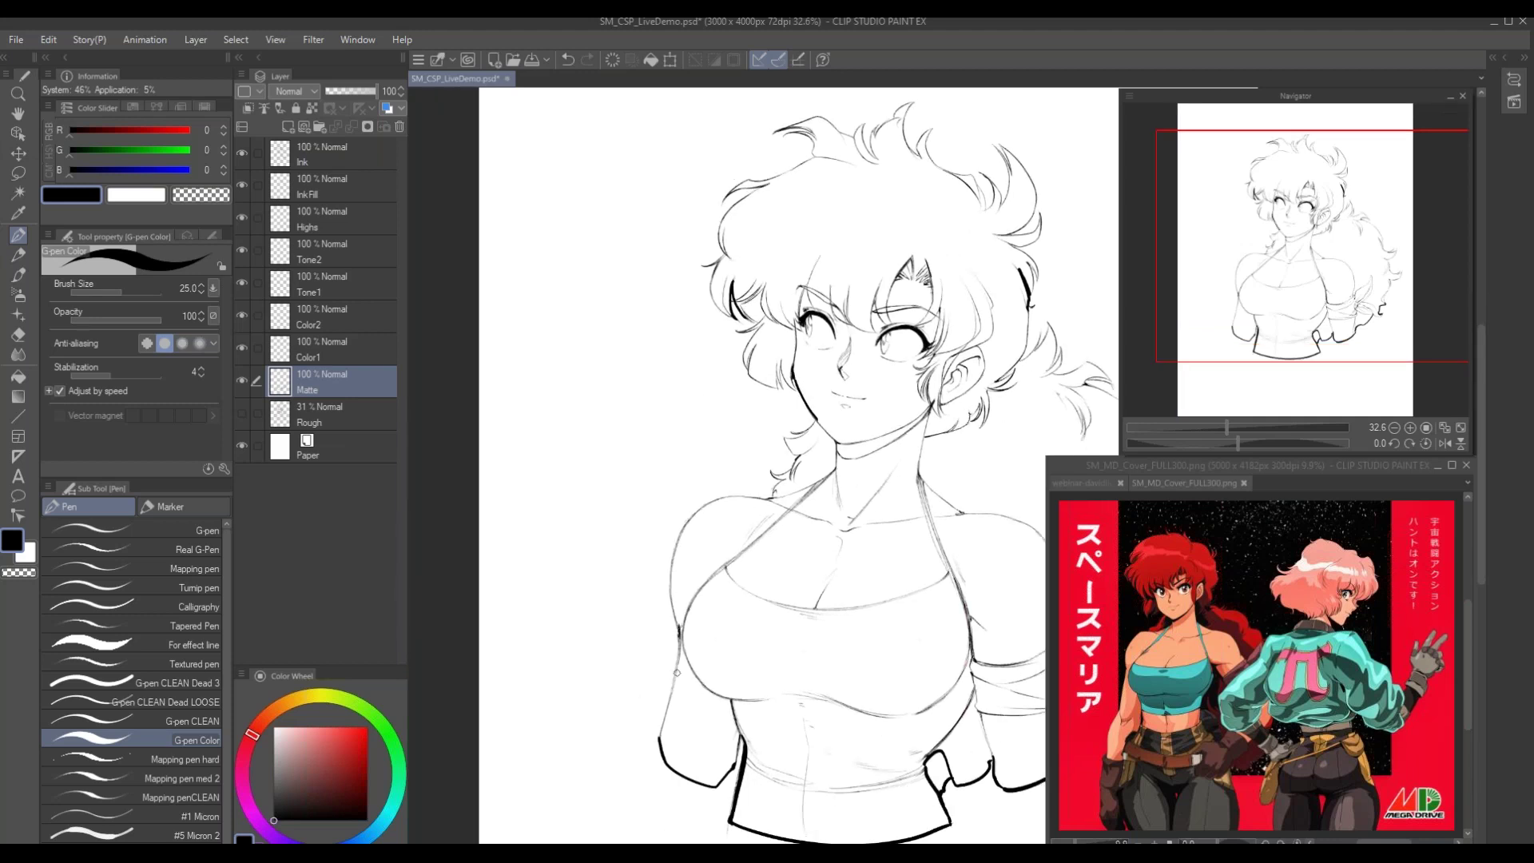
Seal the remaining outline gaps along the outer arm, the hair strands above the shoulder and the top of the hair
drag(679, 643, 660, 740)
drag(679, 623, 669, 598)
drag(779, 488, 771, 500)
drag(785, 438, 800, 436)
drag(685, 346, 624, 576)
drag(719, 402, 742, 390)
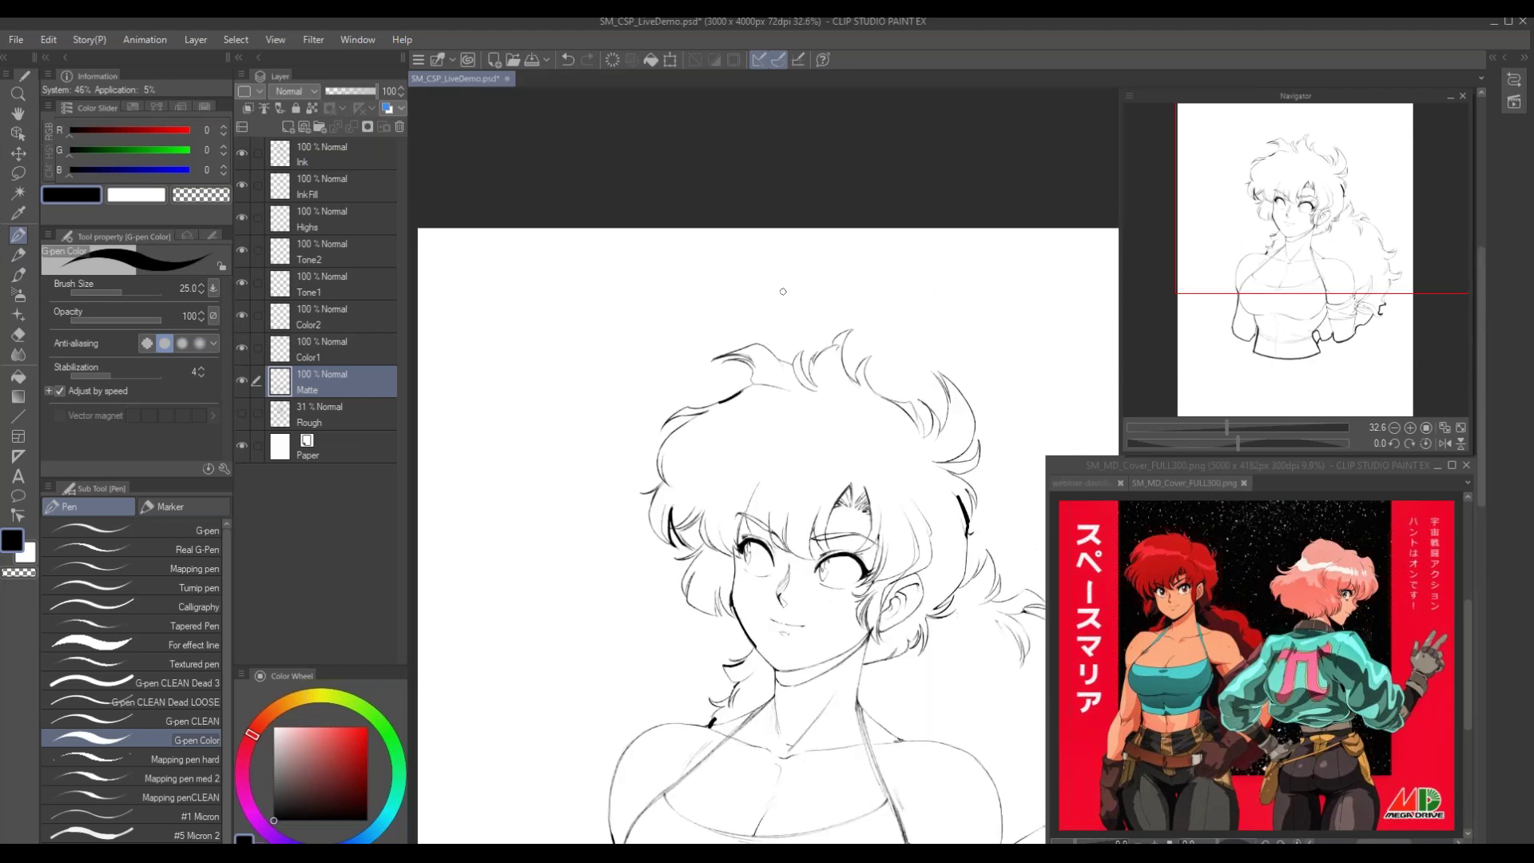
key(alt)
mouse_move(872, 392)
mouse_down()
mouse_move(909, 403)
mouse_move(922, 436)
mouse_up()
Select the empty background around the figure with Auto select set to Refer to all layers
click(18, 193)
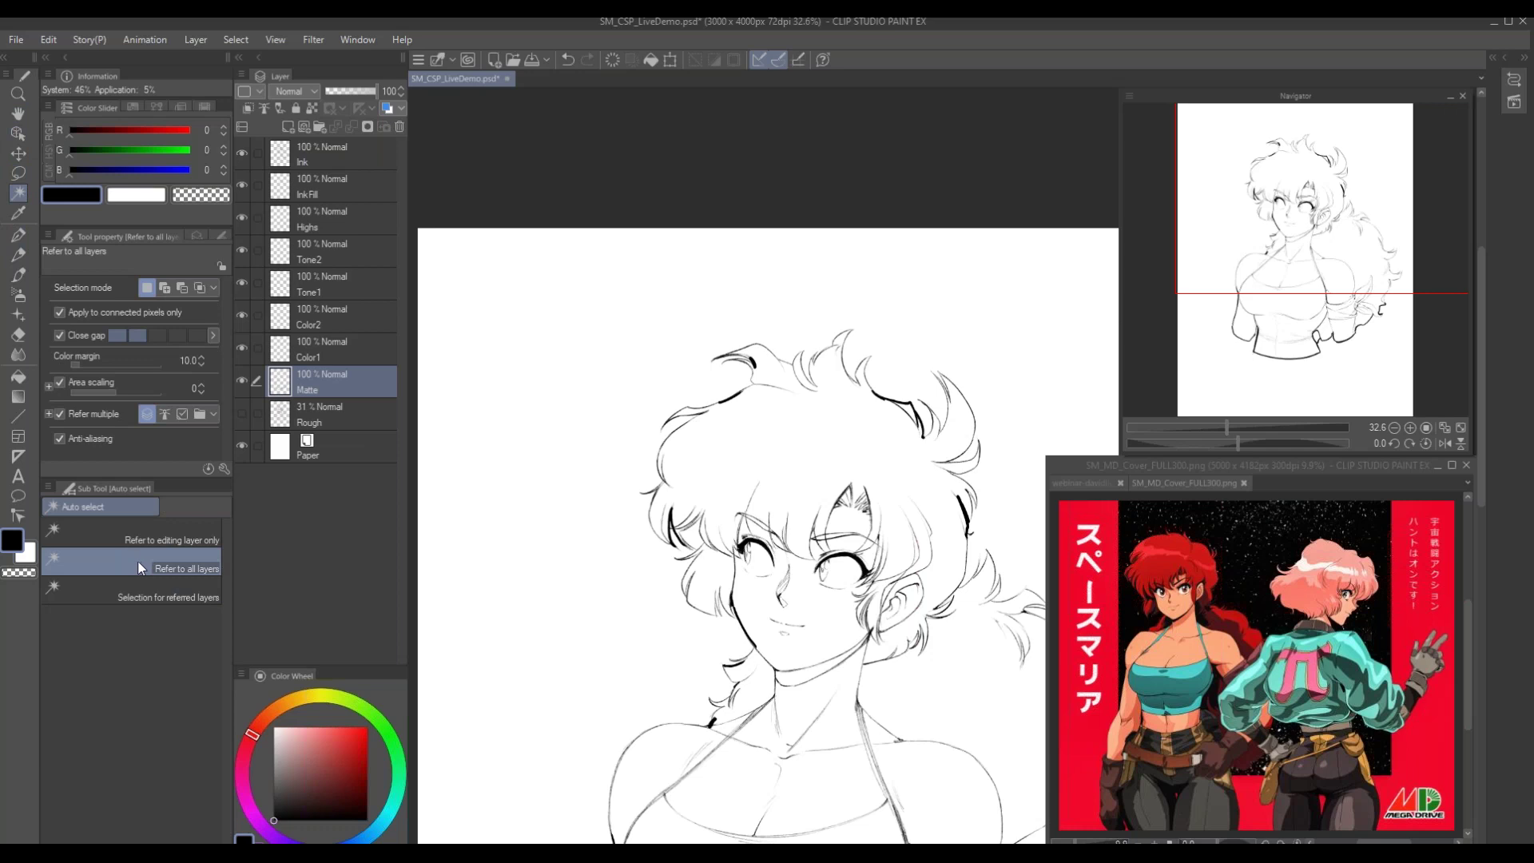
drag(567, 736, 592, 562)
drag(617, 589, 597, 591)
drag(597, 590, 483, 539)
drag(632, 700, 651, 711)
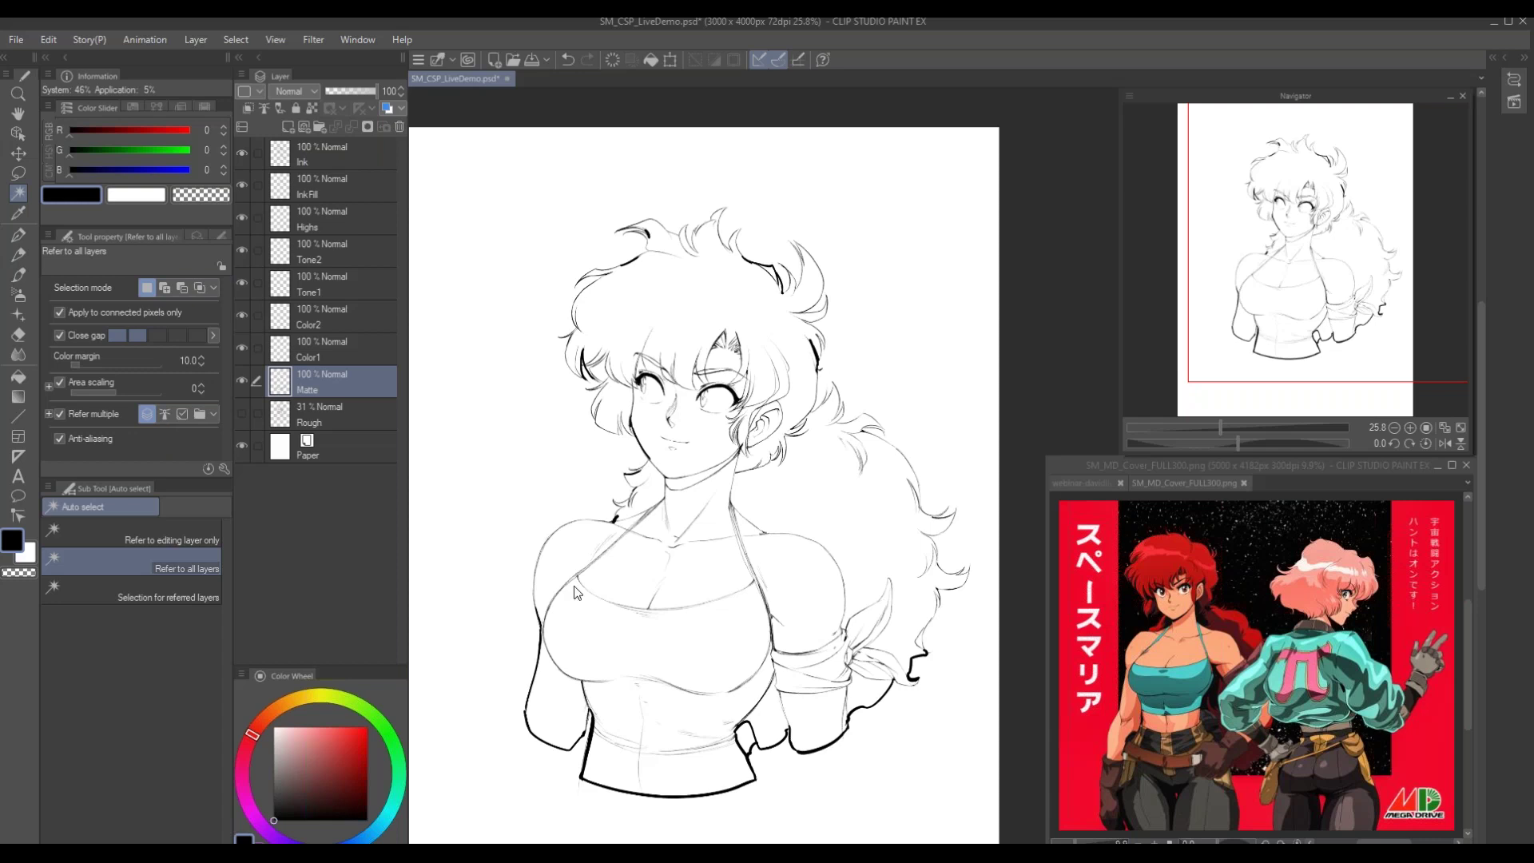
mouse_move(567, 649)
mouse_down()
mouse_move(614, 648)
mouse_move(586, 643)
mouse_up()
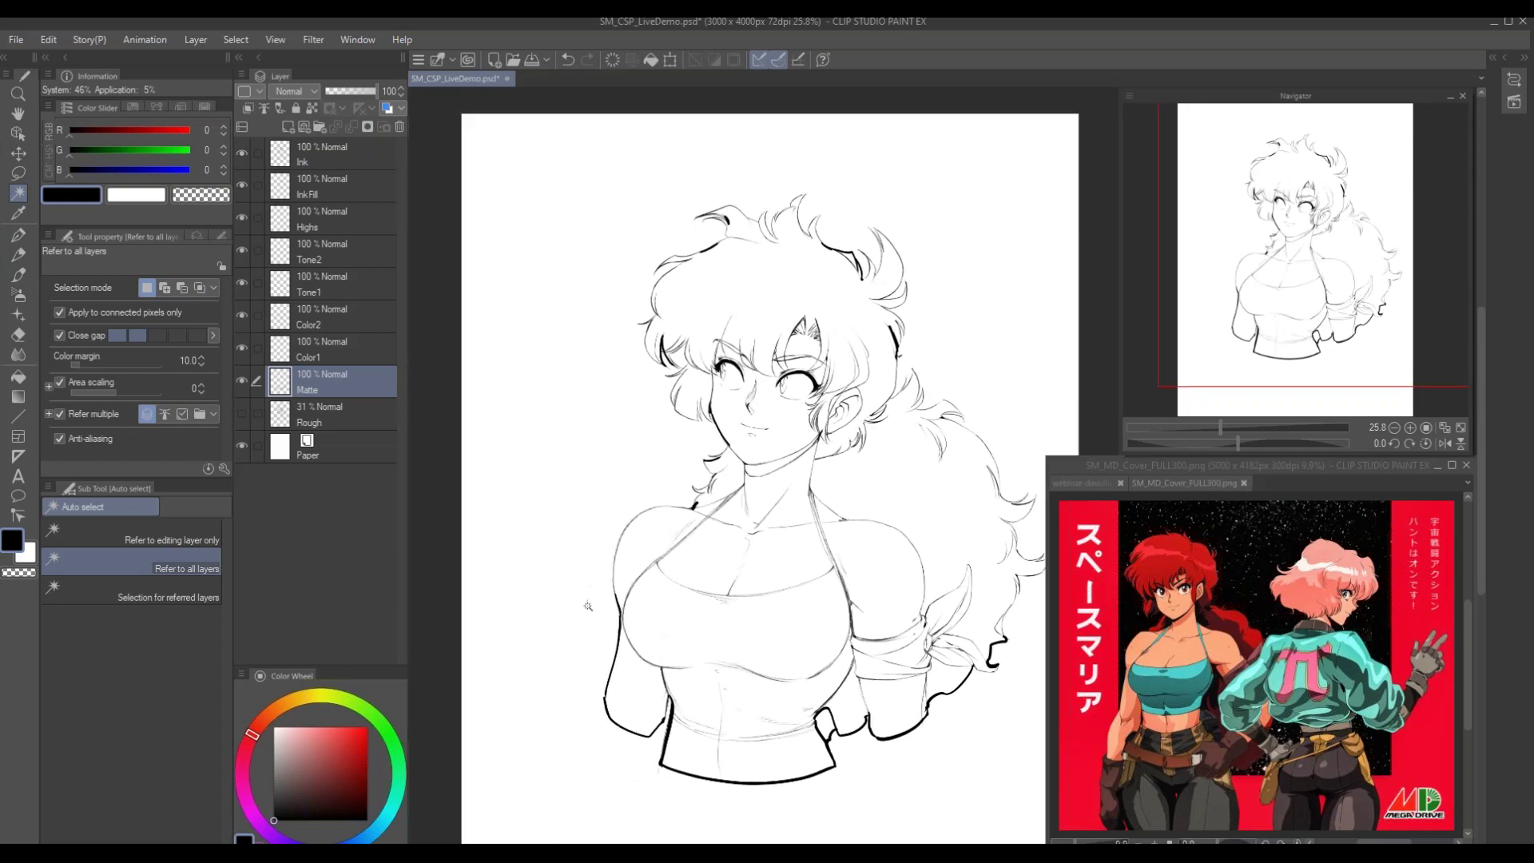
click(564, 570)
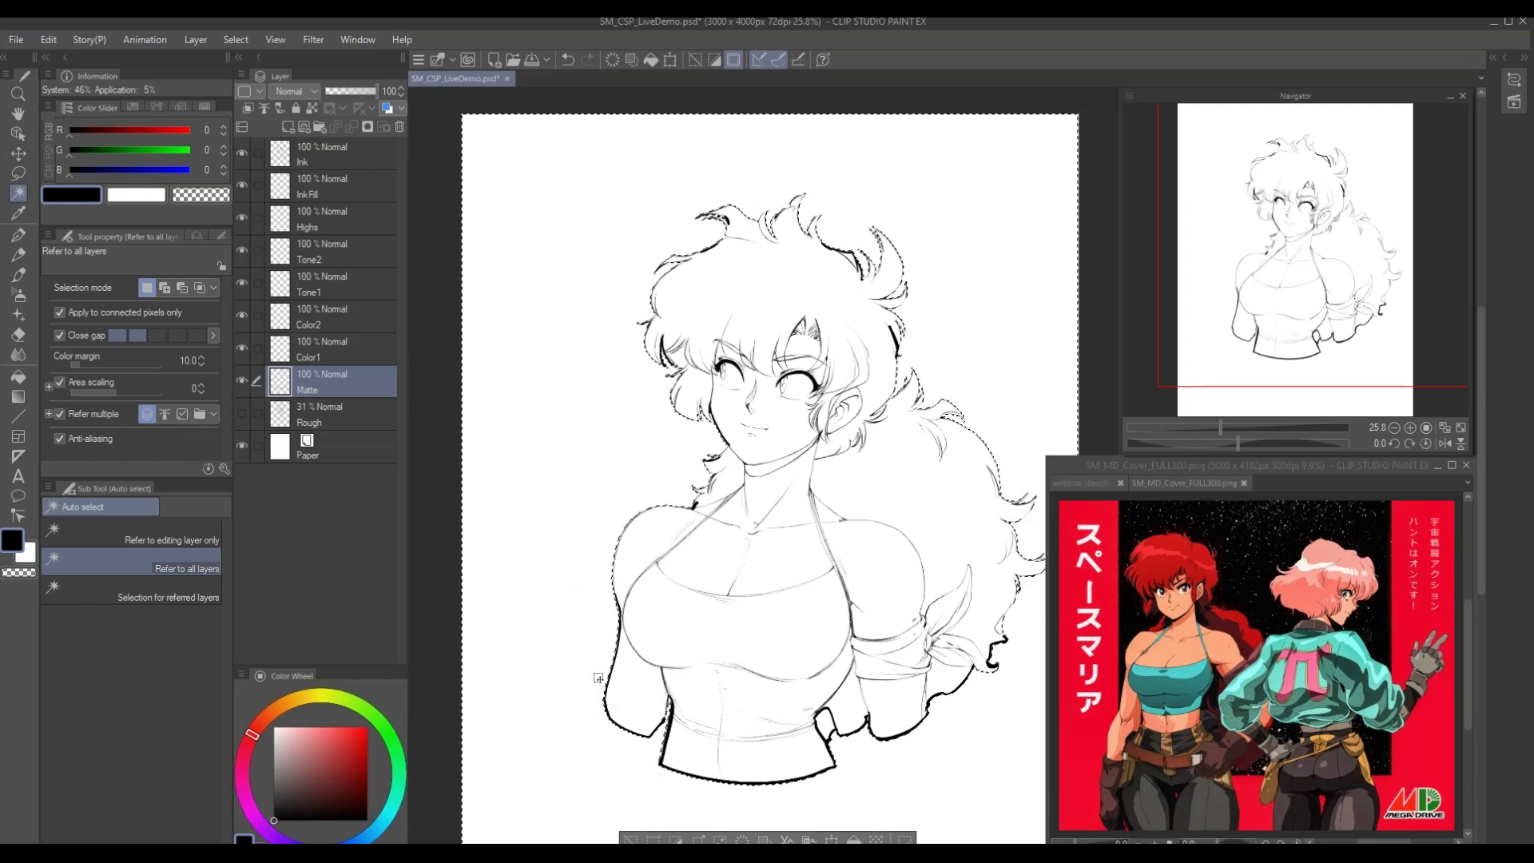
Invert the selection to the figure, fill it with black on the Matte layer and deselect
key(ctrl+shift+i)
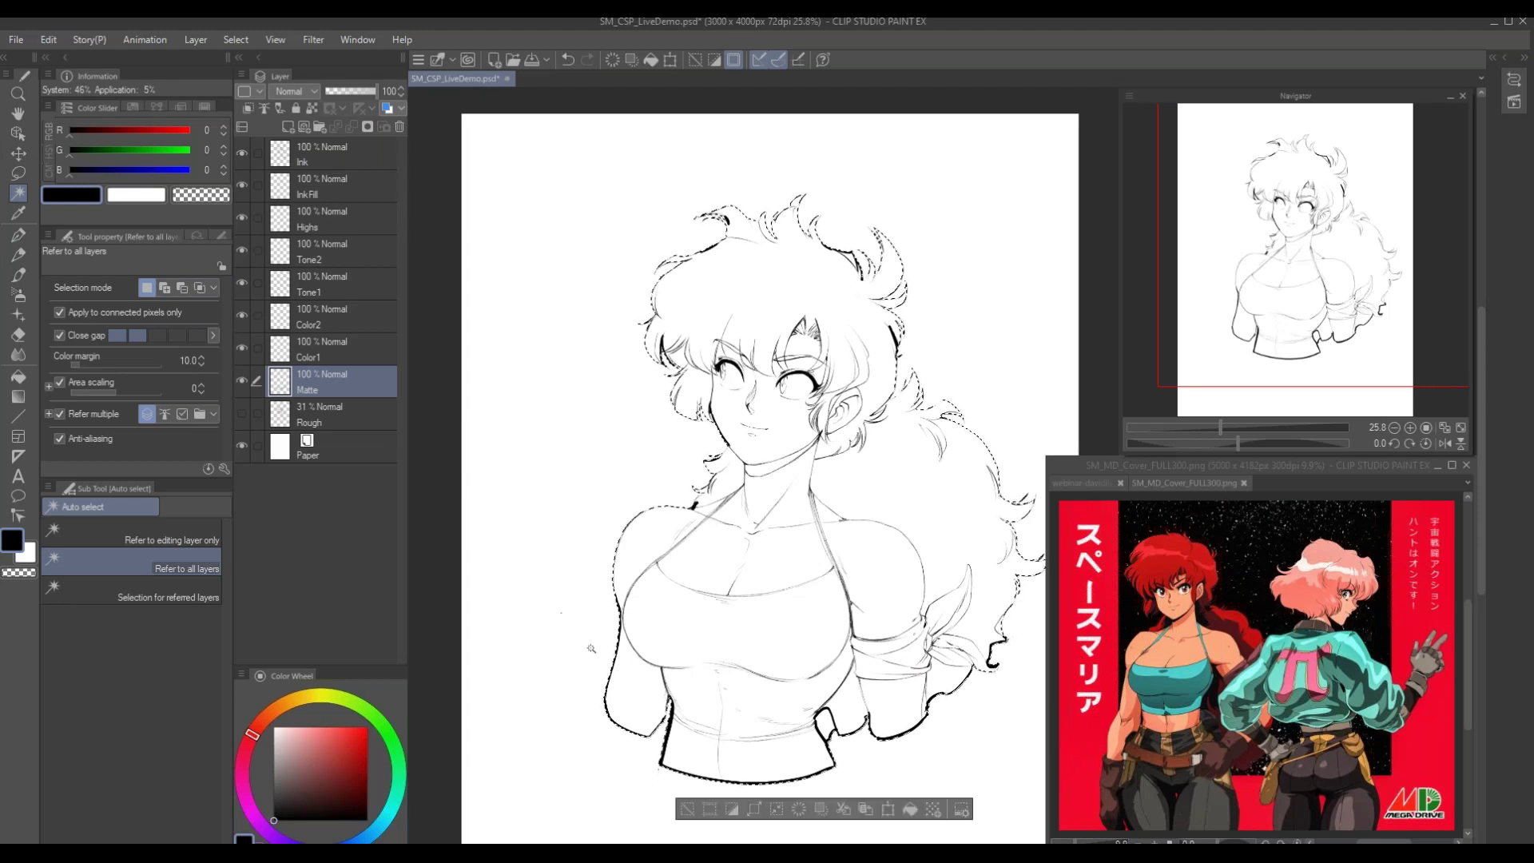
drag(692, 639, 621, 626)
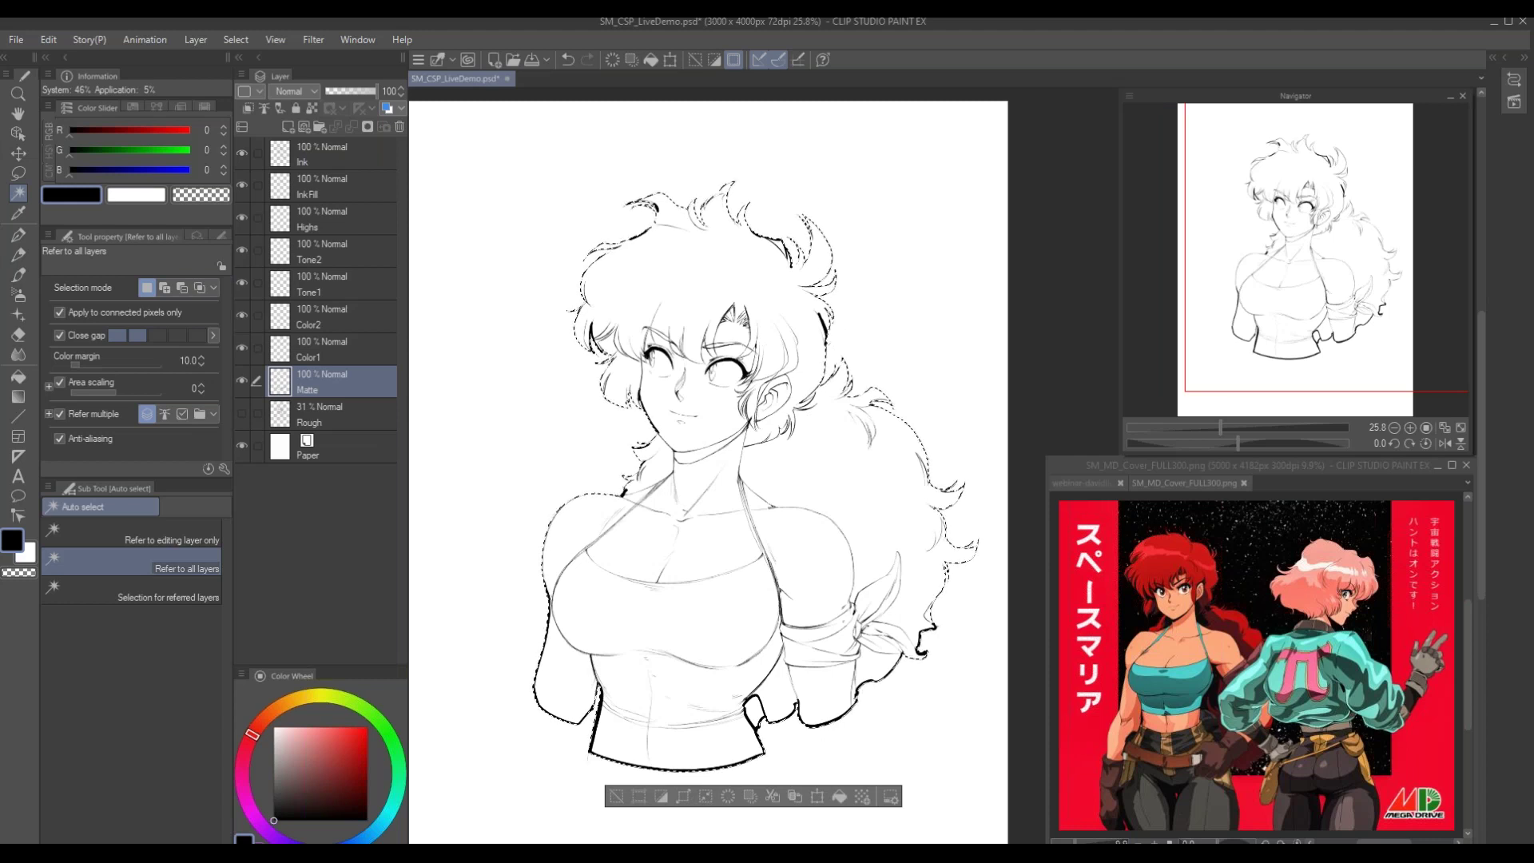
key(alt+BackSpace)
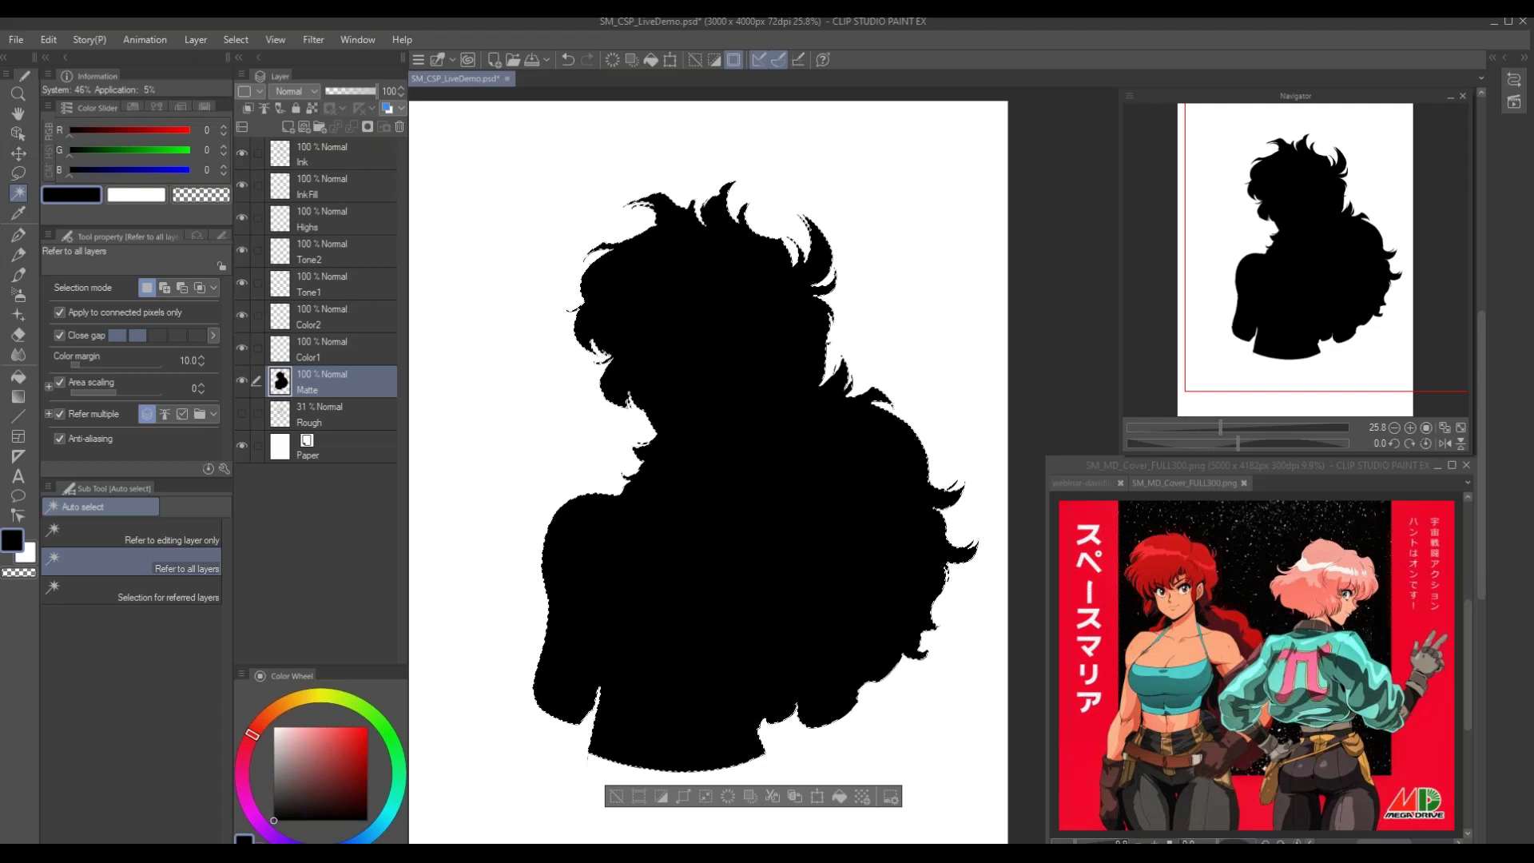
key(ctrl+d)
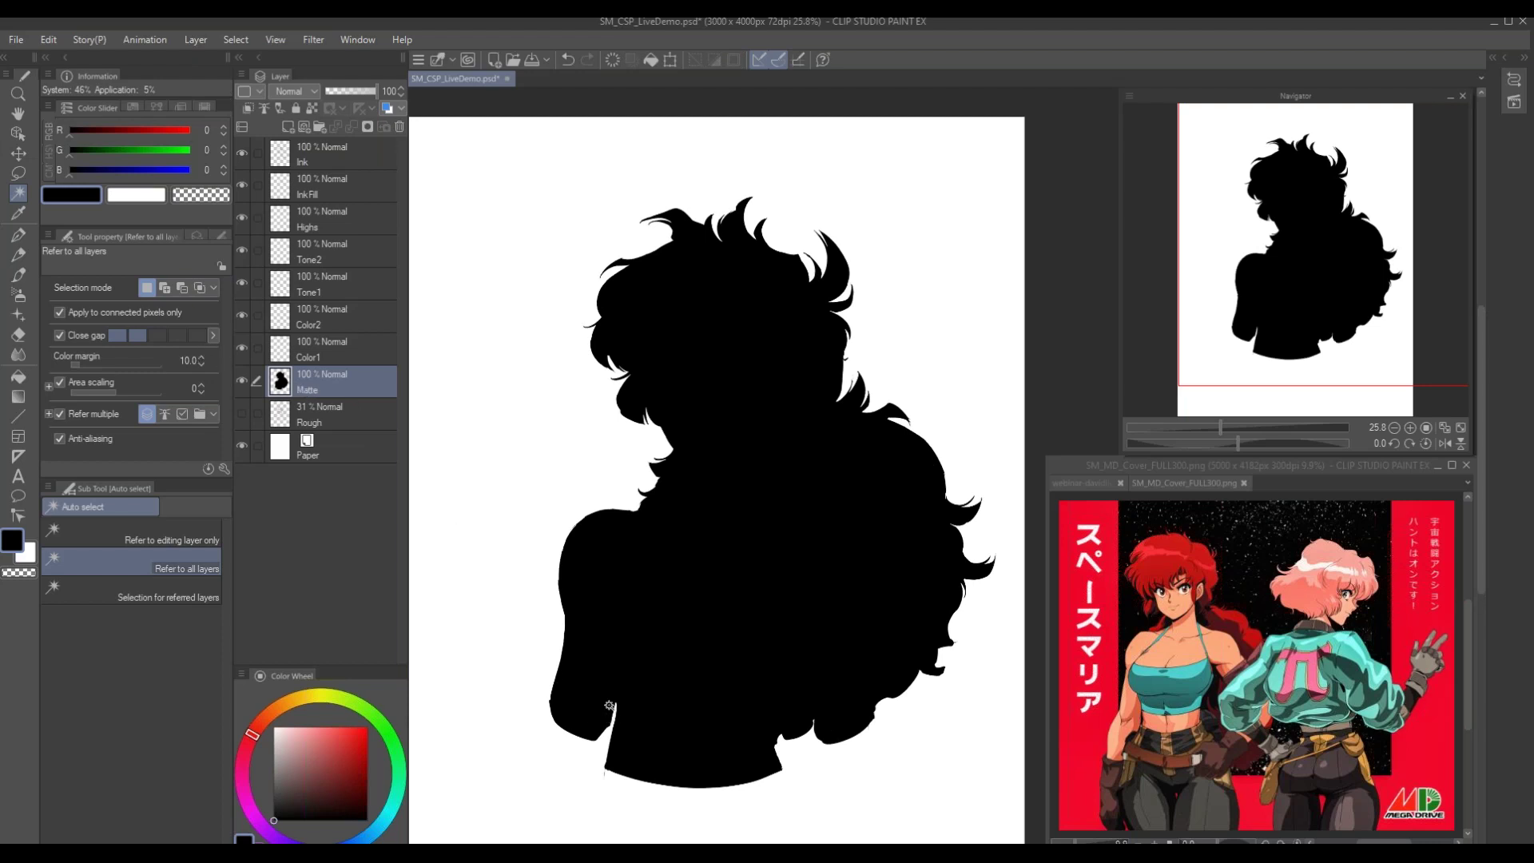
Lower the Matte layer's opacity to 40%
click(344, 93)
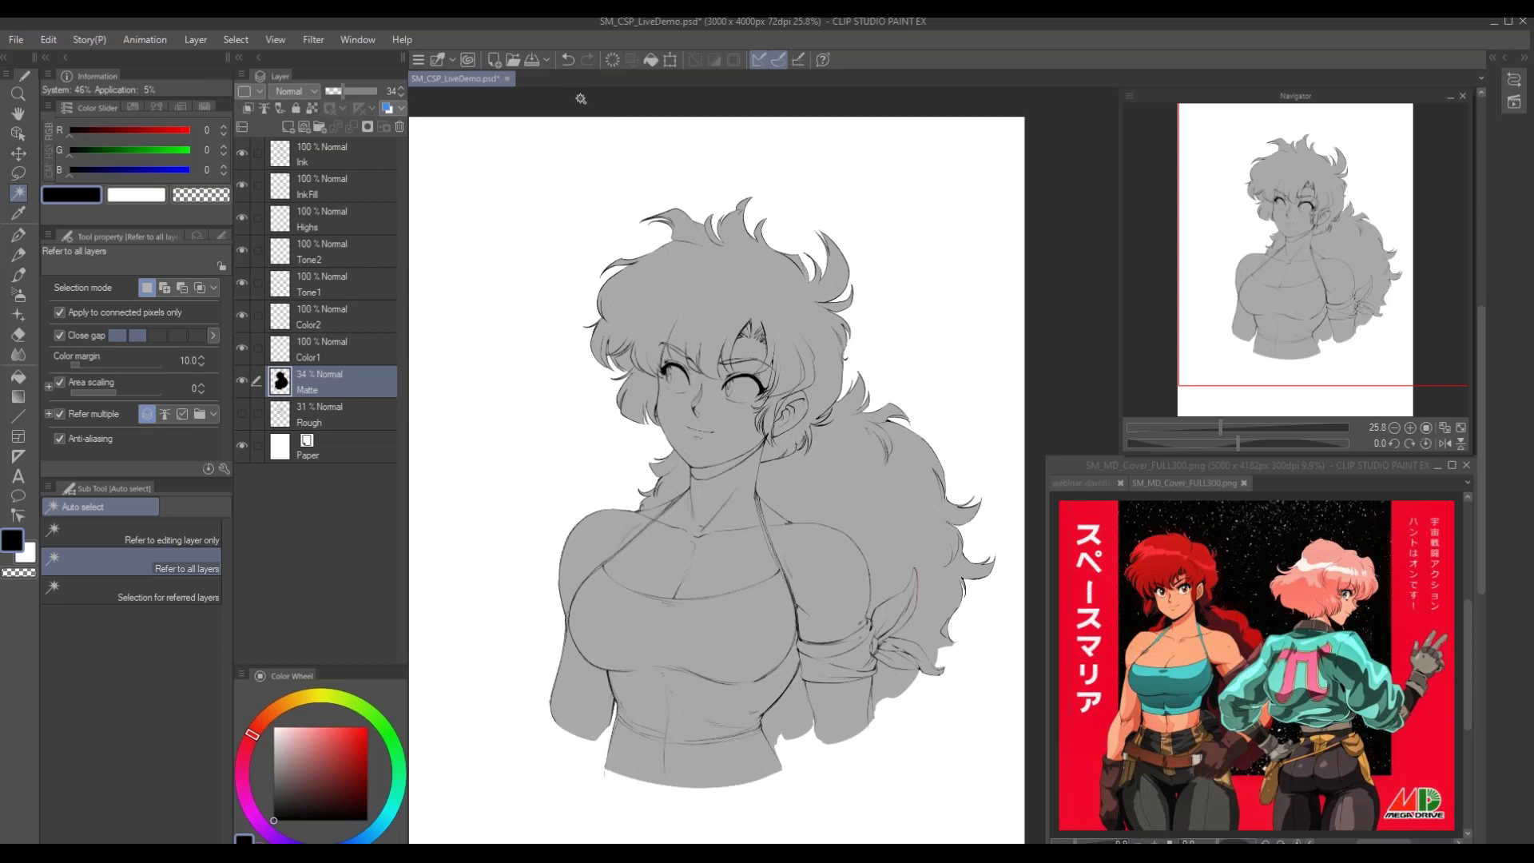
mouse_move(326, 90)
mouse_down()
mouse_move(382, 90)
mouse_move(347, 90)
mouse_up()
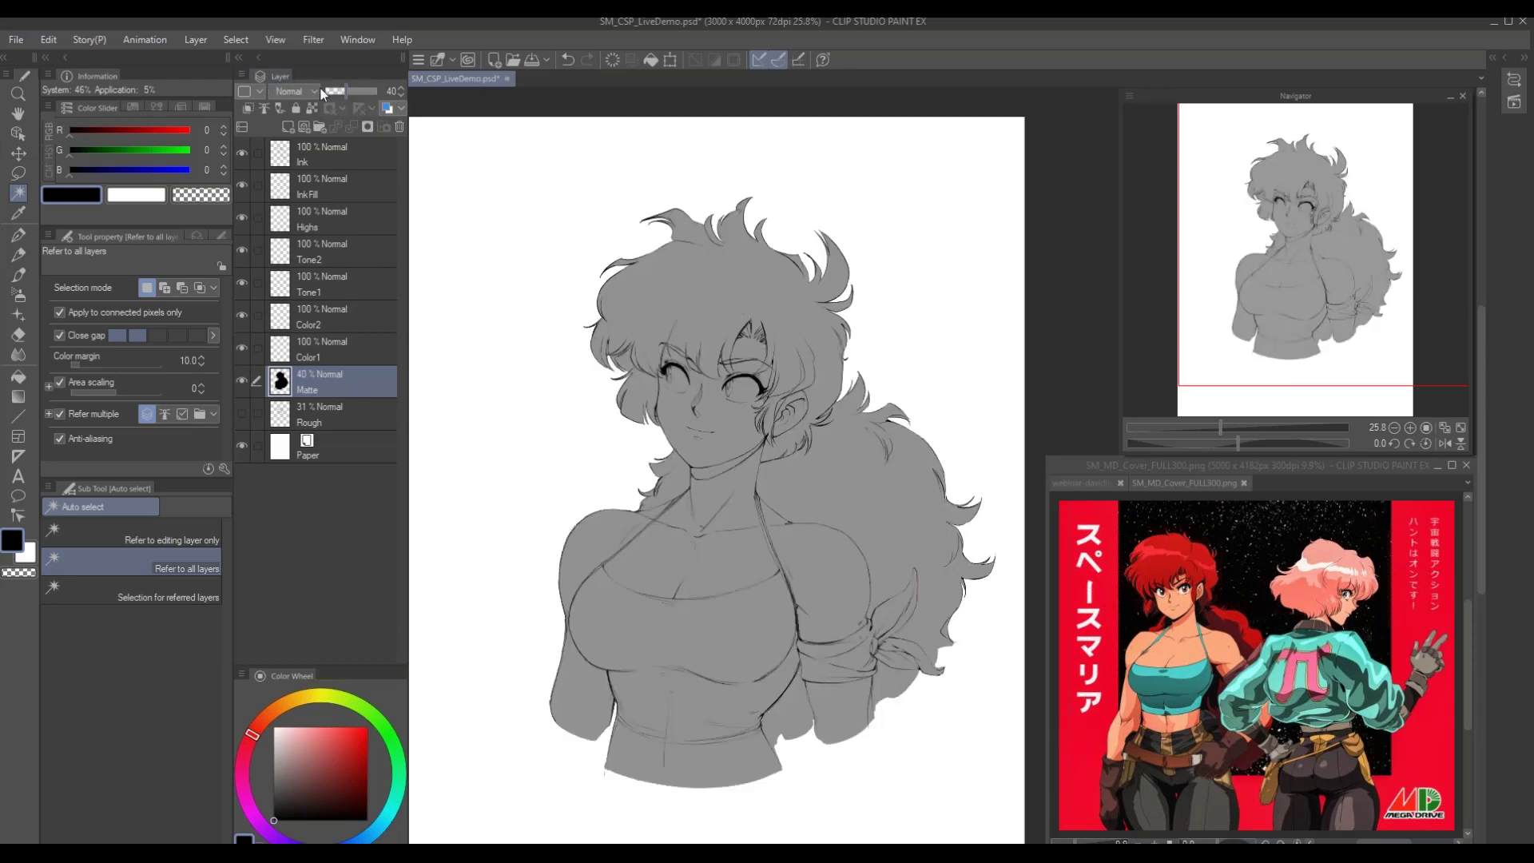
Switch to the Pen tool and examine how the grey silhouette covers the arms, torso and hair
drag(591, 627, 675, 561)
mouse_move(655, 646)
mouse_down()
mouse_move(681, 632)
mouse_move(667, 672)
mouse_up()
key(p)
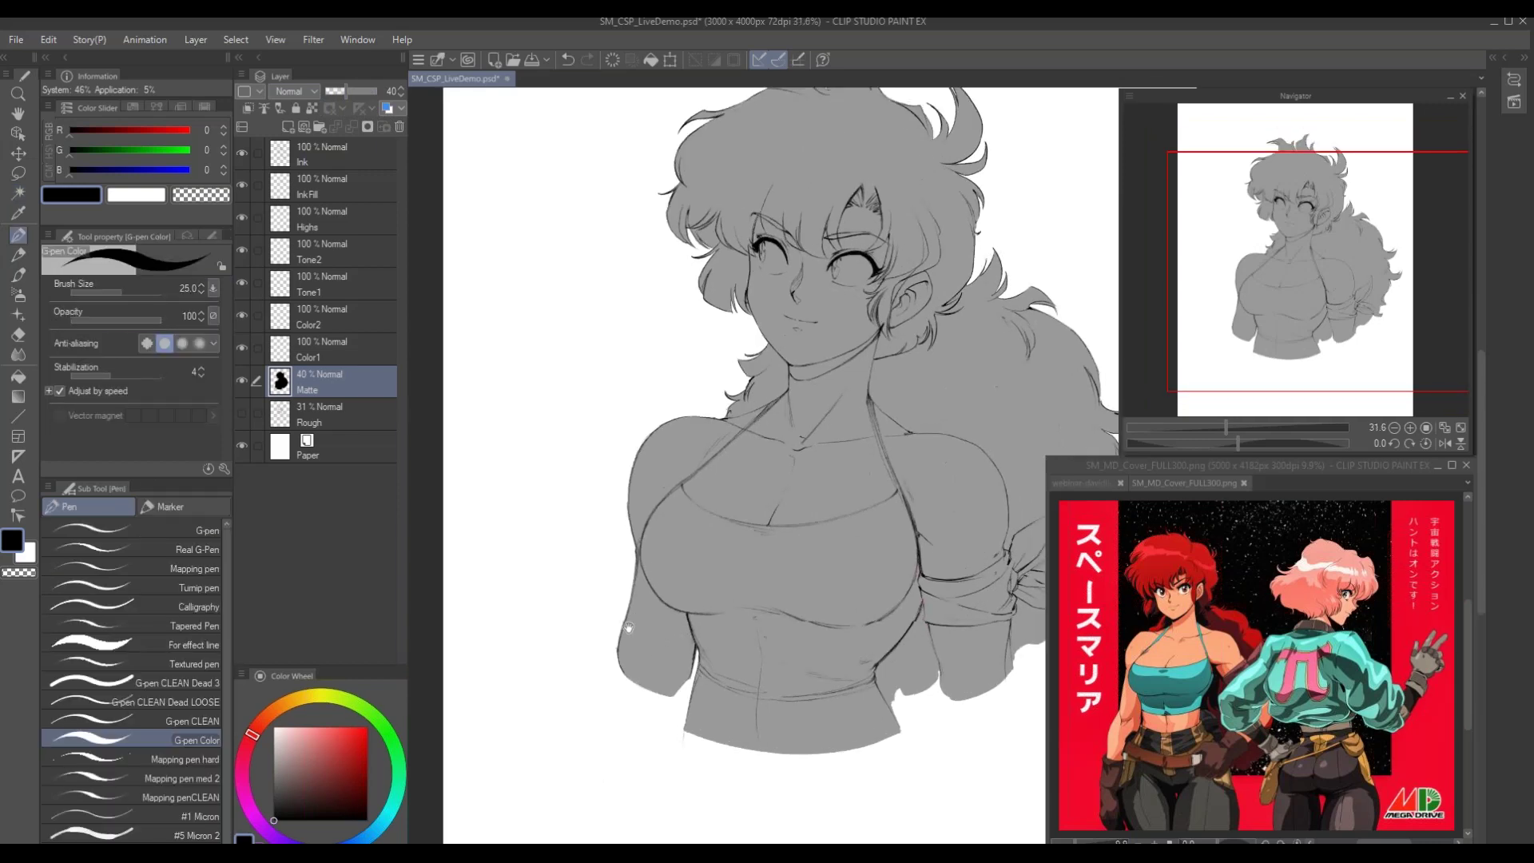
drag(629, 568, 513, 637)
drag(582, 729, 577, 777)
mouse_move(550, 635)
mouse_down()
mouse_move(601, 648)
mouse_move(600, 804)
mouse_up()
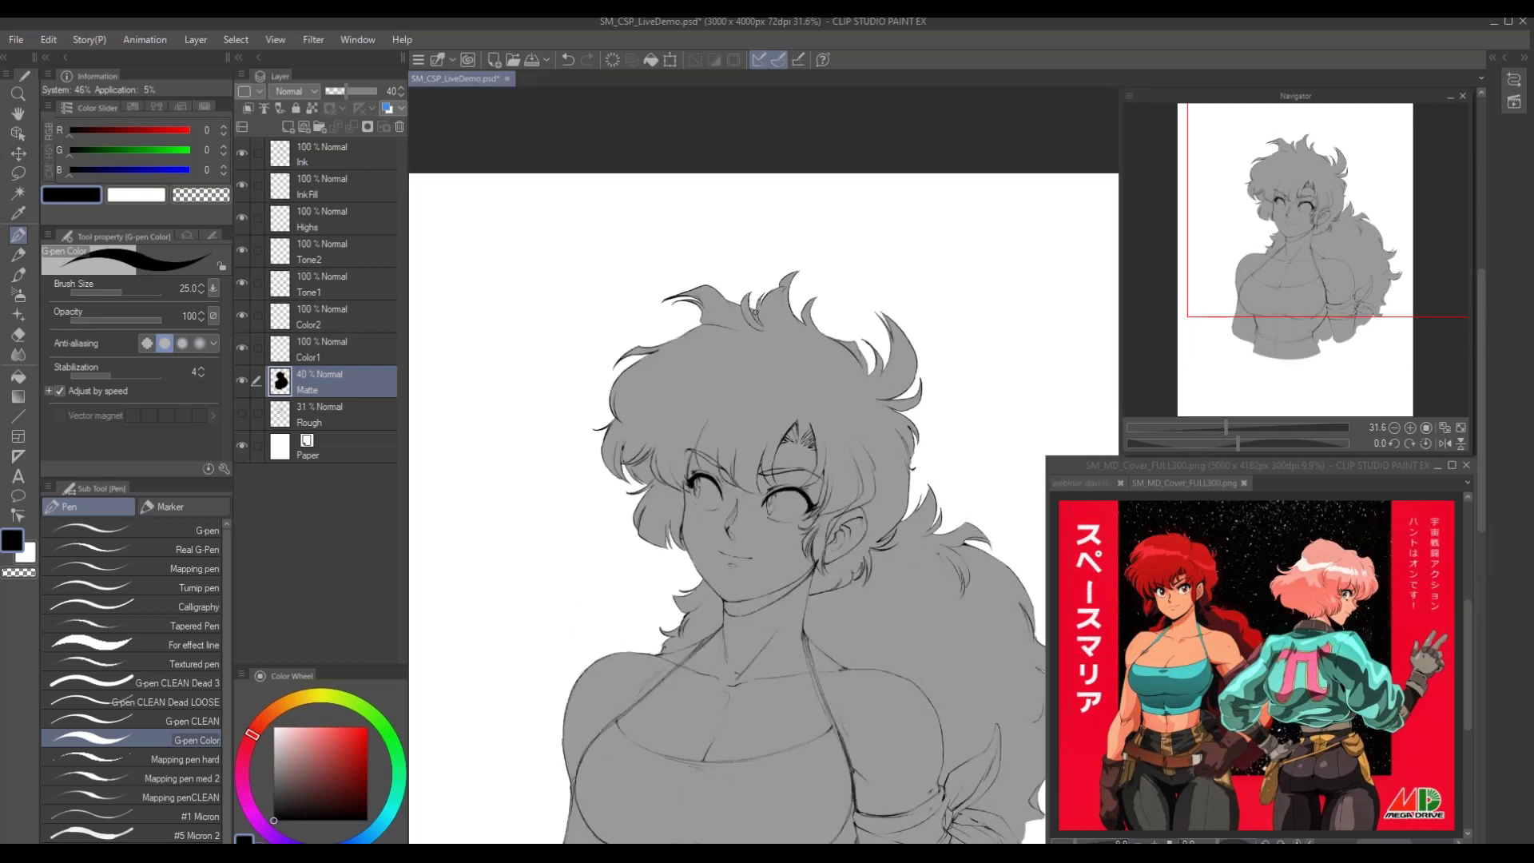
drag(654, 639, 651, 598)
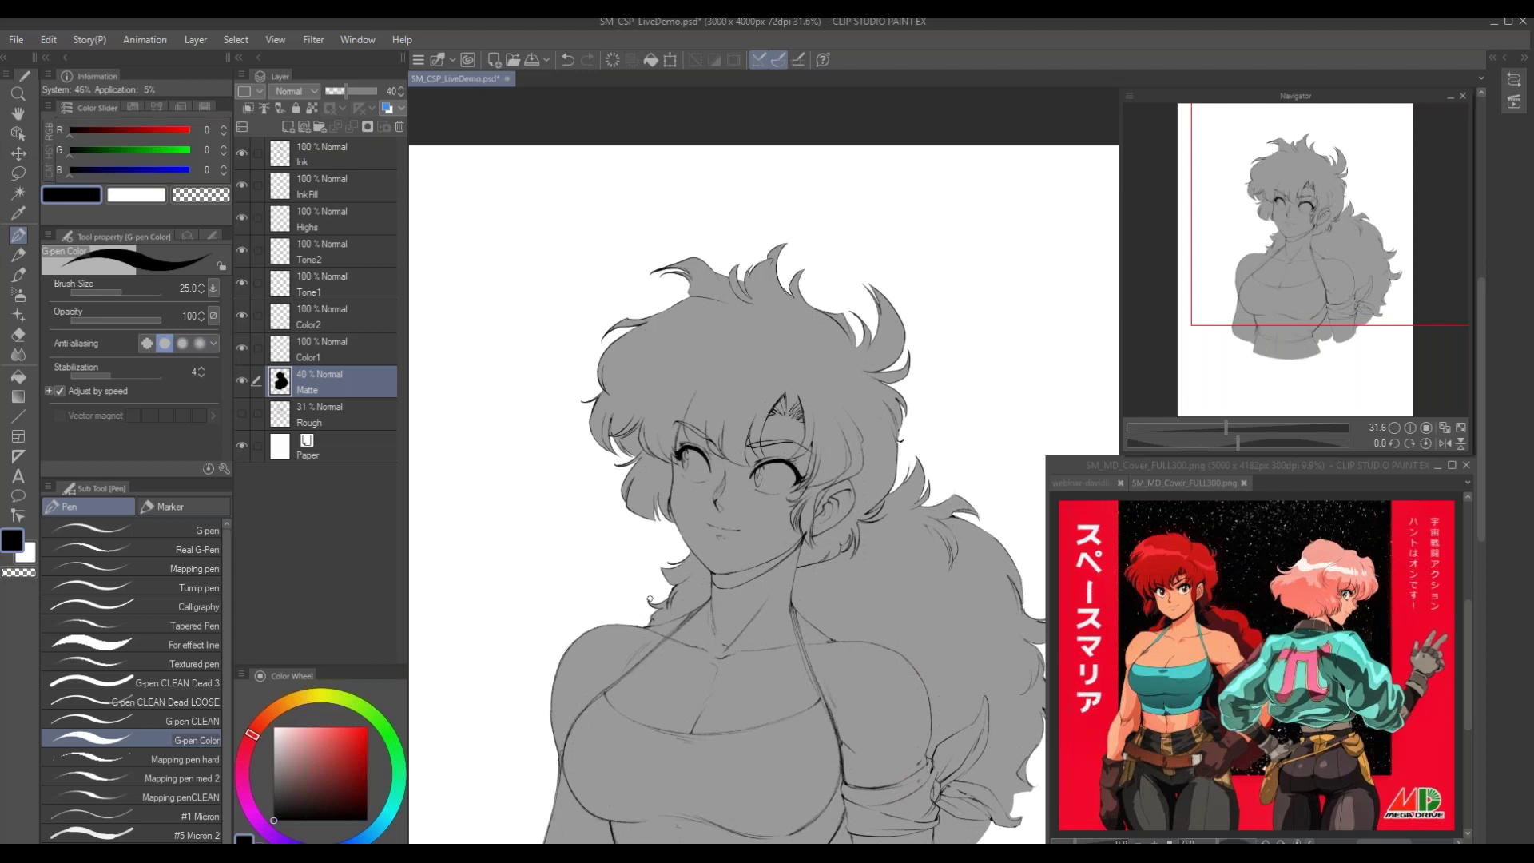
scroll(680, 591, down, 2)
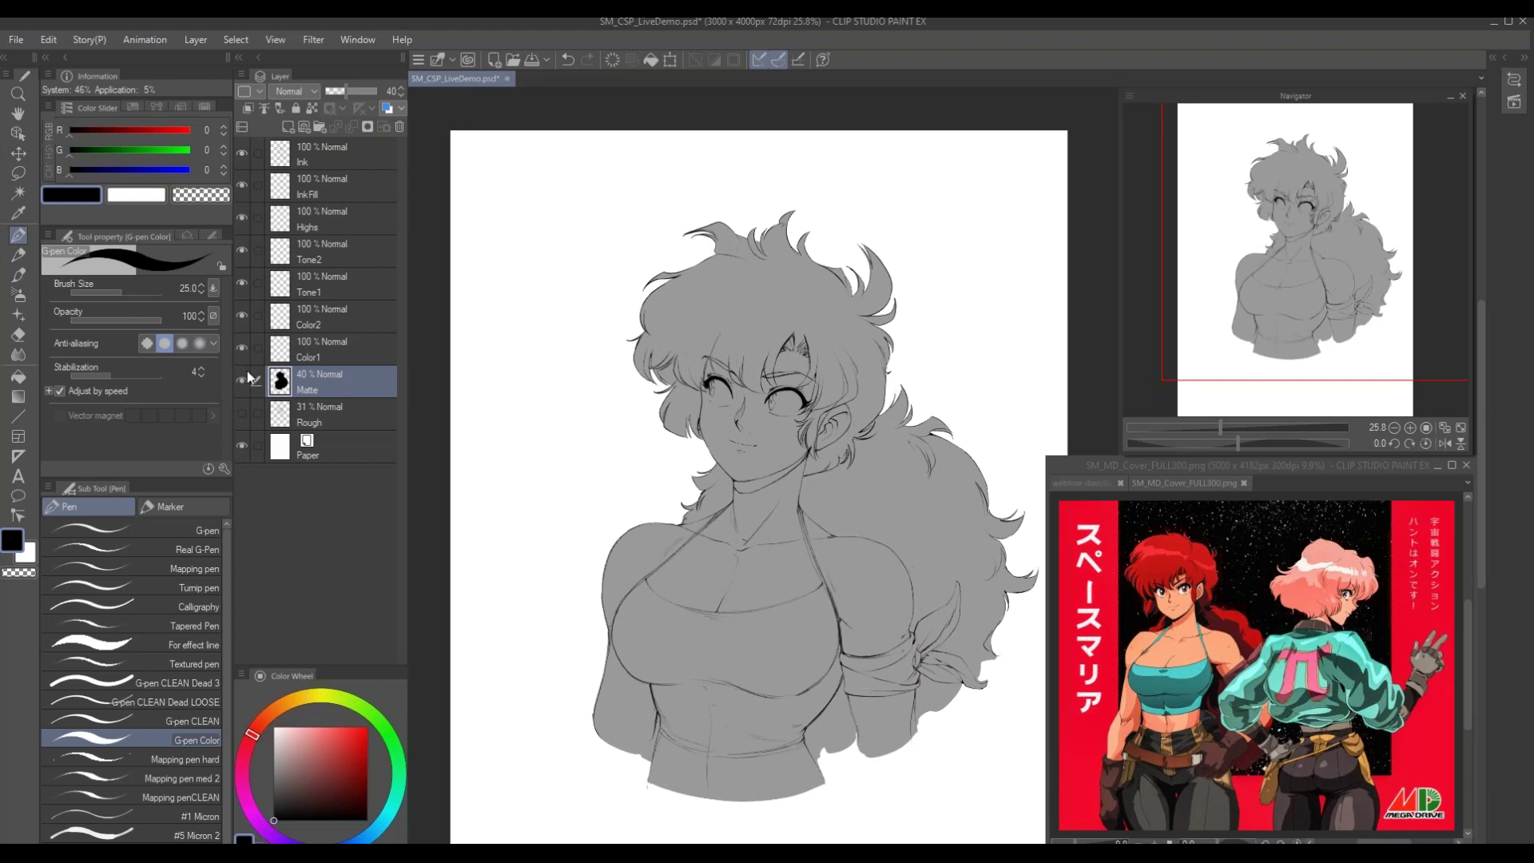
Lower the Matte layer's opacity to 25% so the silhouette sits lighter behind the line art
mouse_move(352, 89)
mouse_down()
mouse_move(404, 97)
mouse_move(339, 94)
mouse_up()
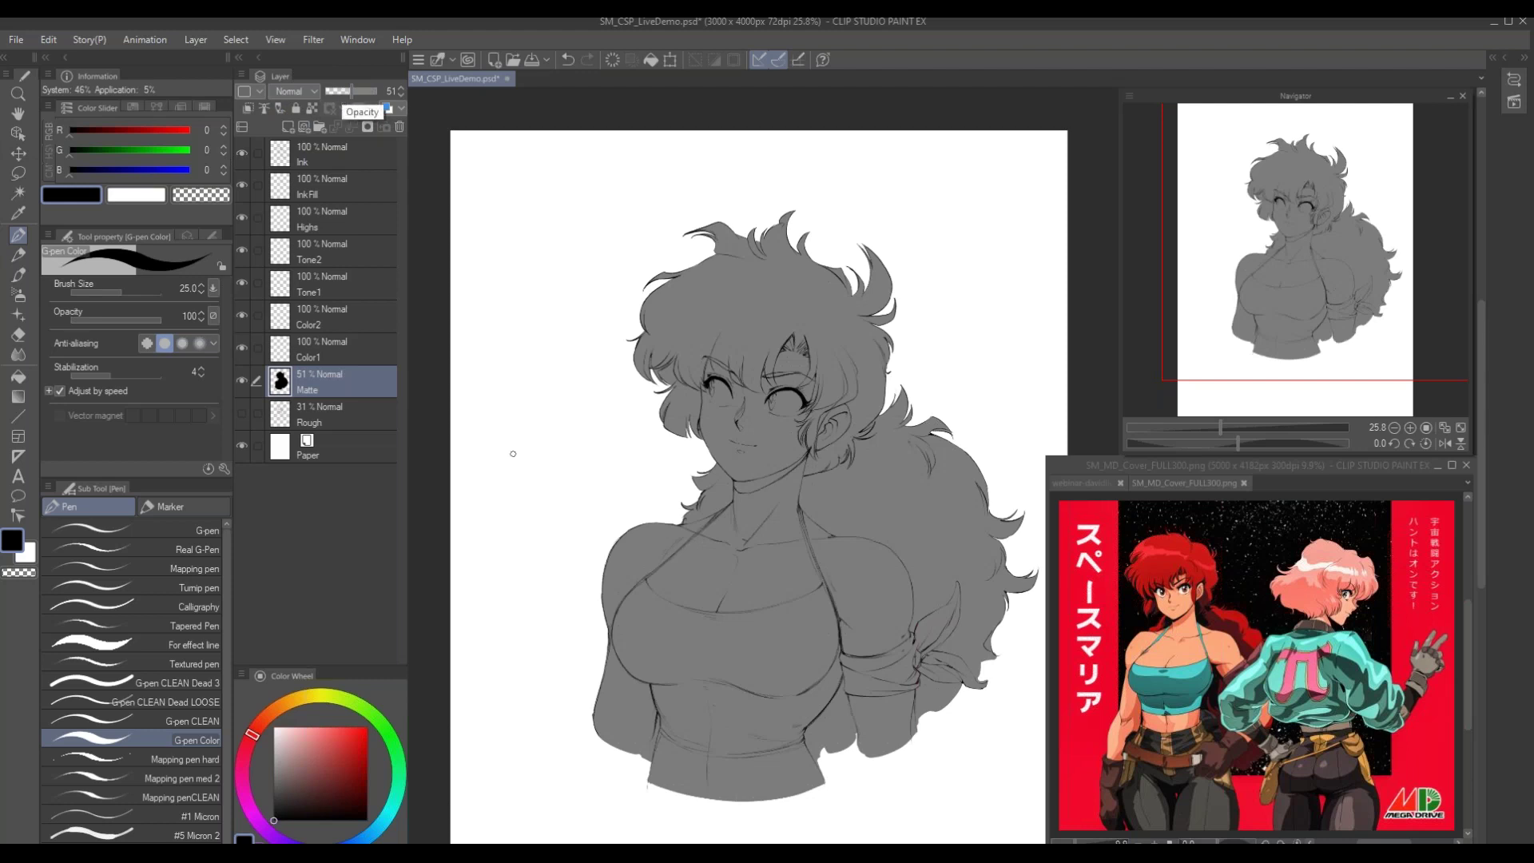
drag(558, 614, 624, 670)
drag(351, 92, 337, 92)
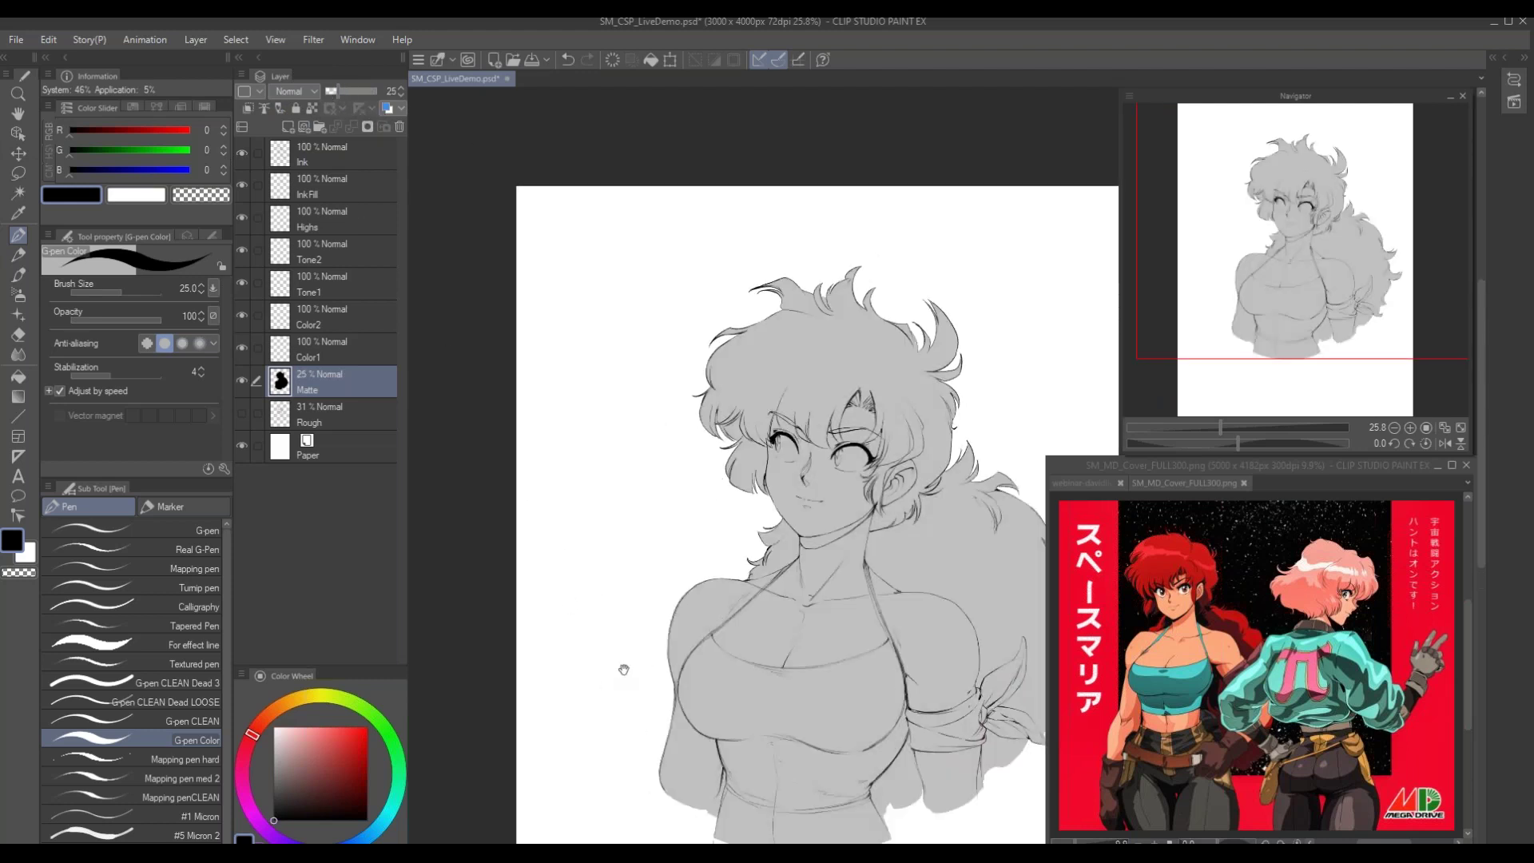
drag(624, 670, 518, 620)
scroll(688, 588, down, 1)
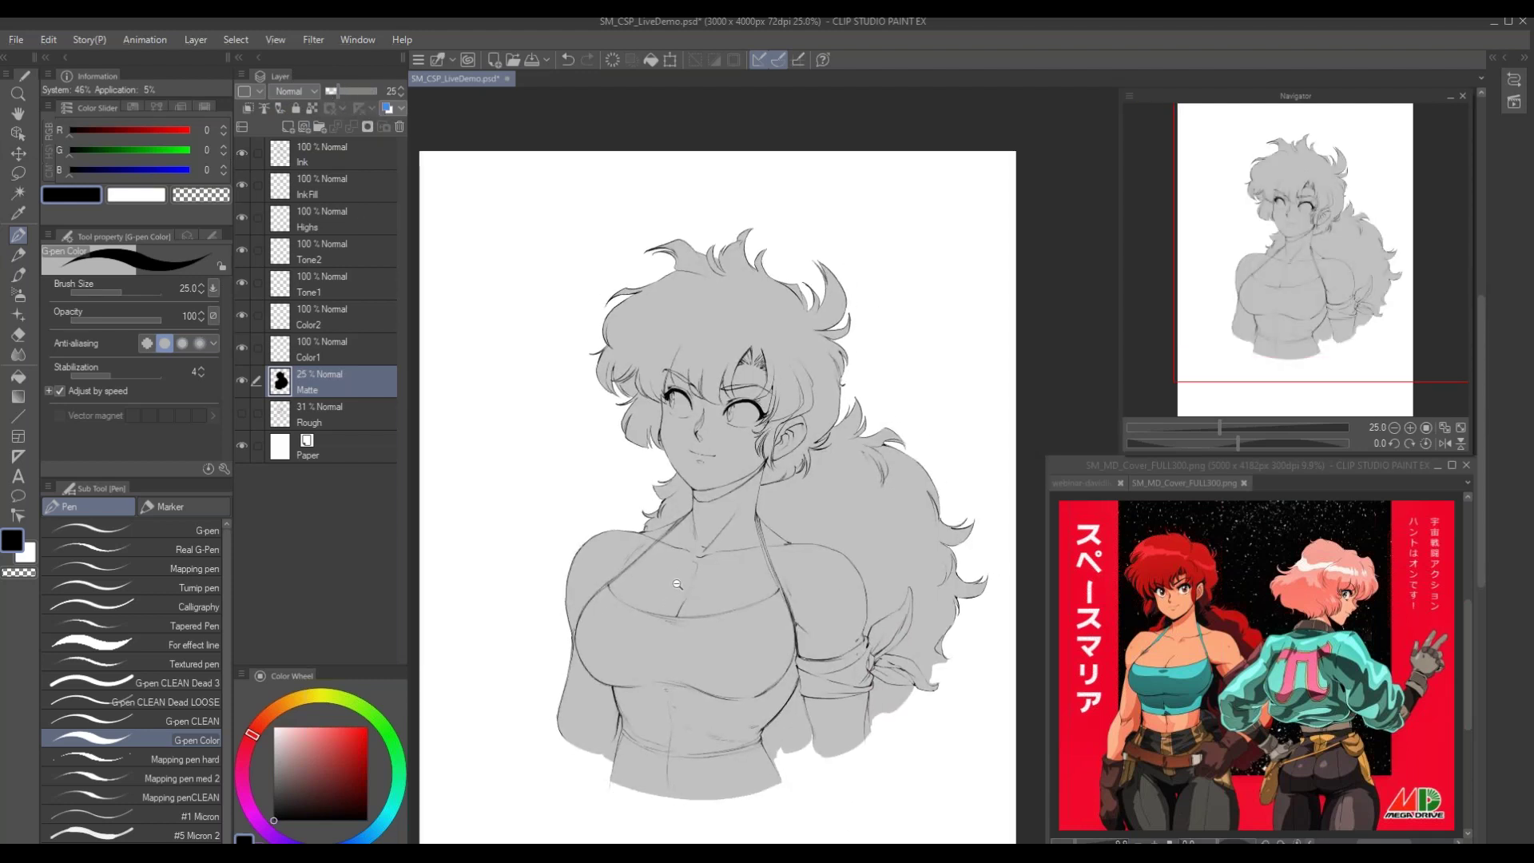
scroll(677, 584, up, 3)
drag(634, 614, 639, 650)
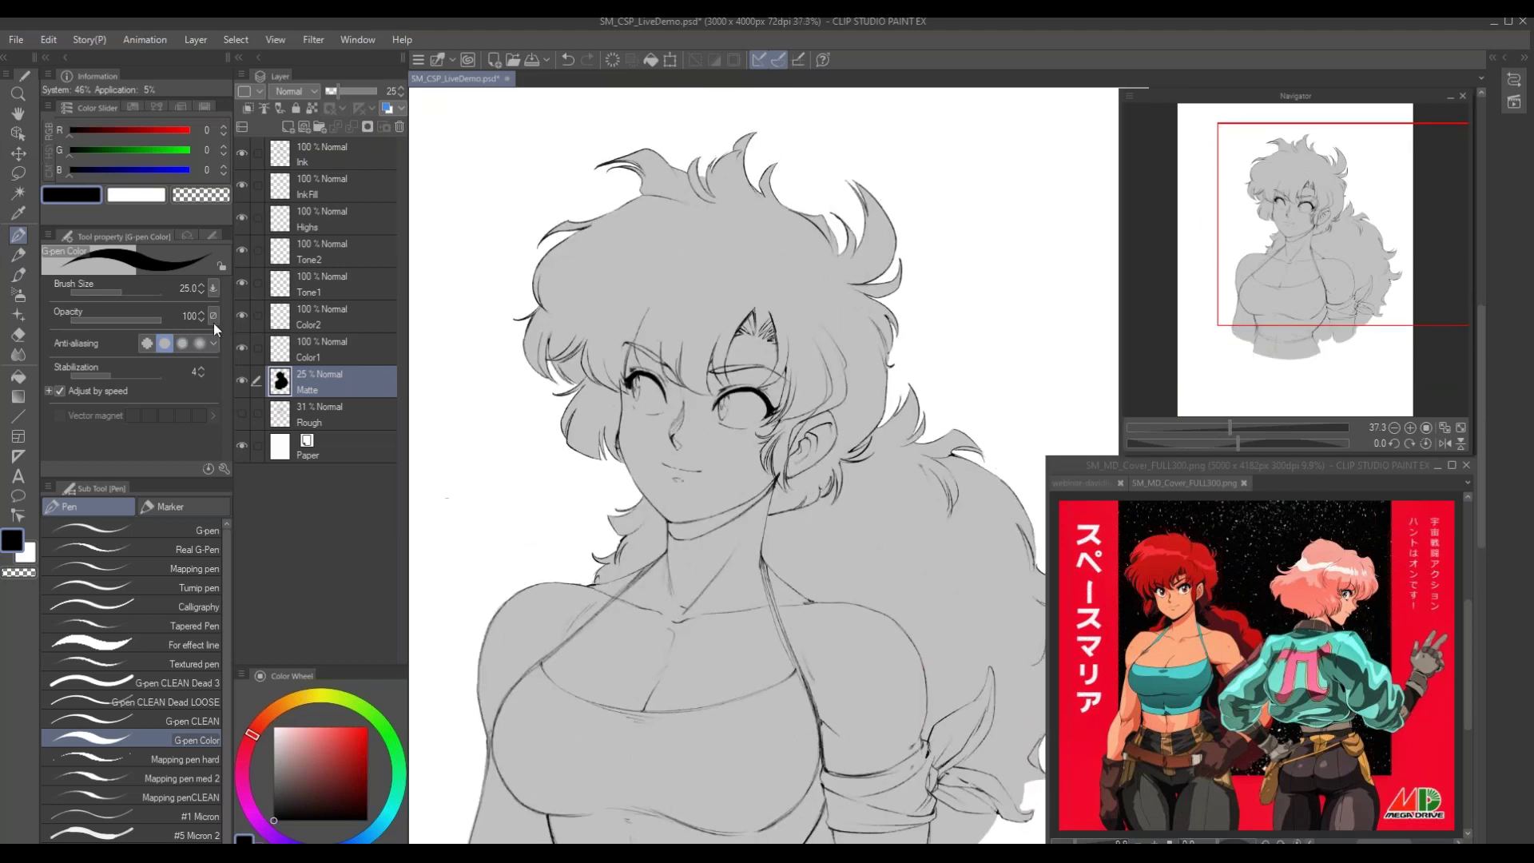
Make Color1 the active layer and examine the line art of the face, hair and torso at different magnifications
click(353, 356)
drag(648, 717, 637, 637)
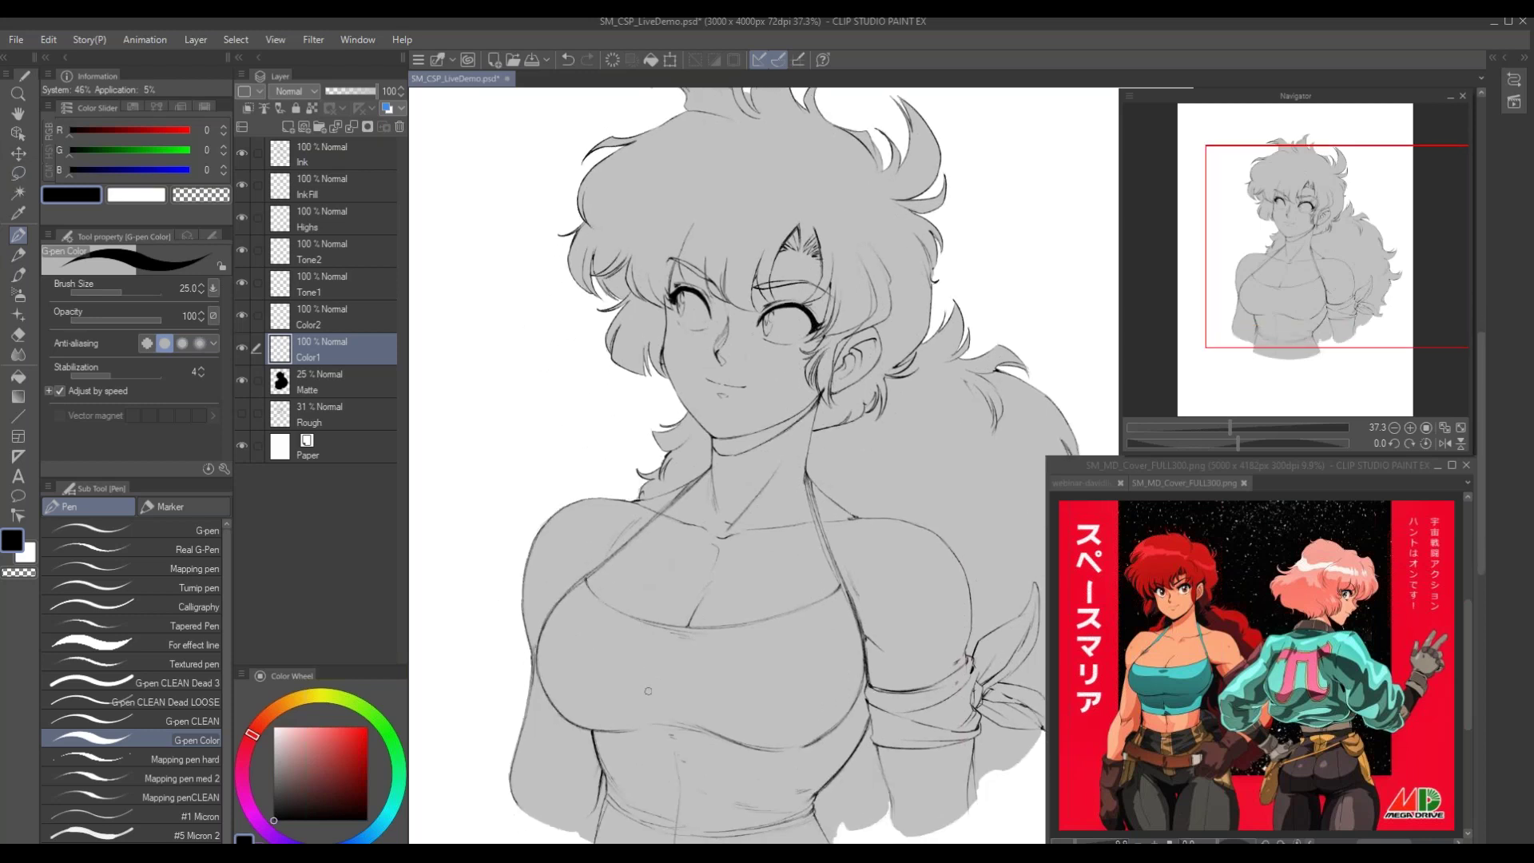
mouse_move(587, 541)
mouse_down()
mouse_move(621, 573)
mouse_move(614, 554)
mouse_up()
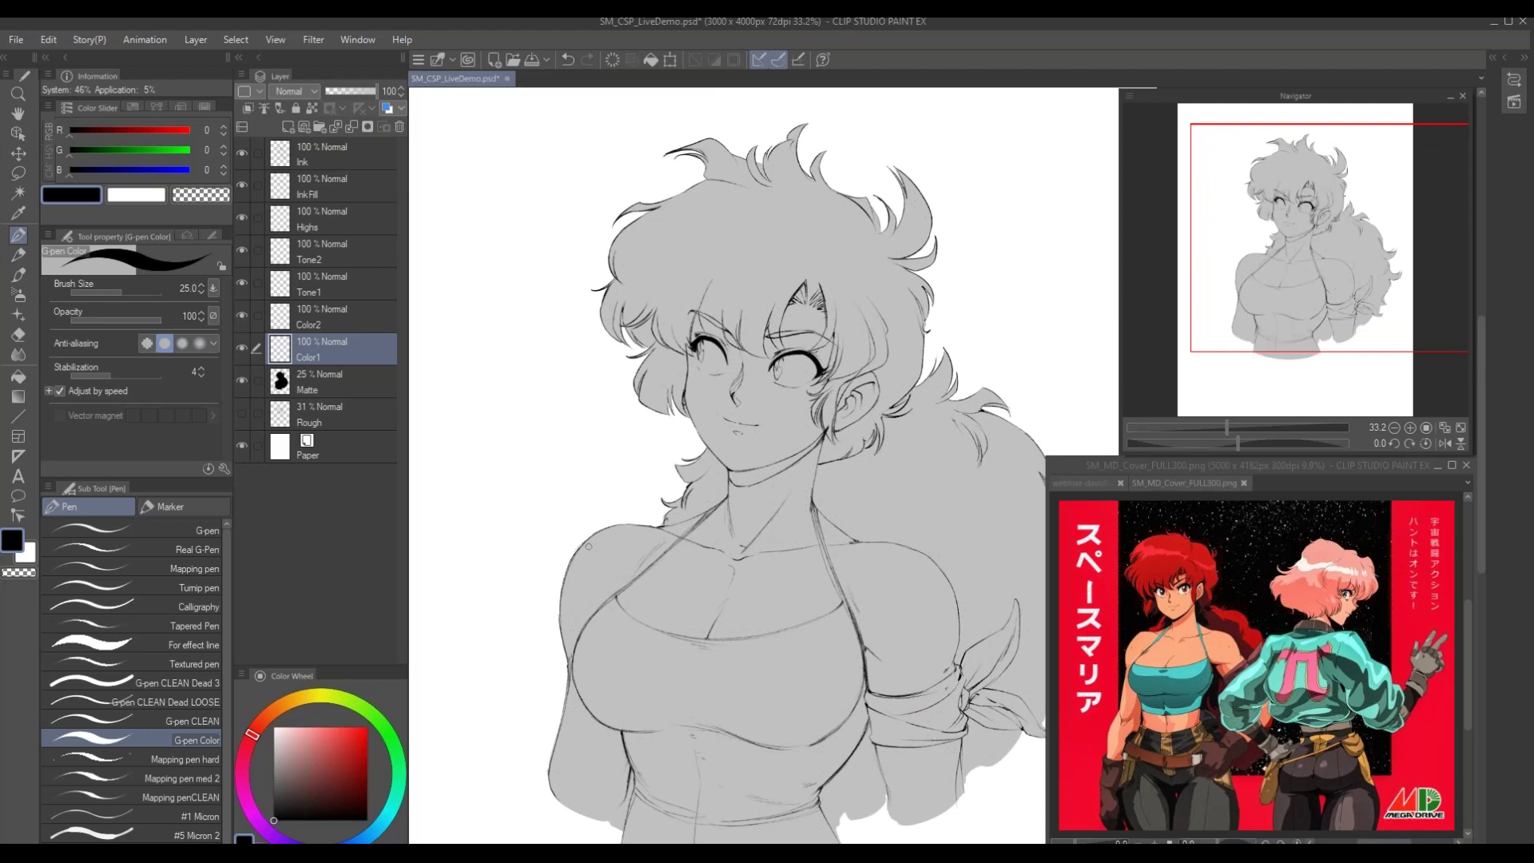
drag(676, 709, 615, 656)
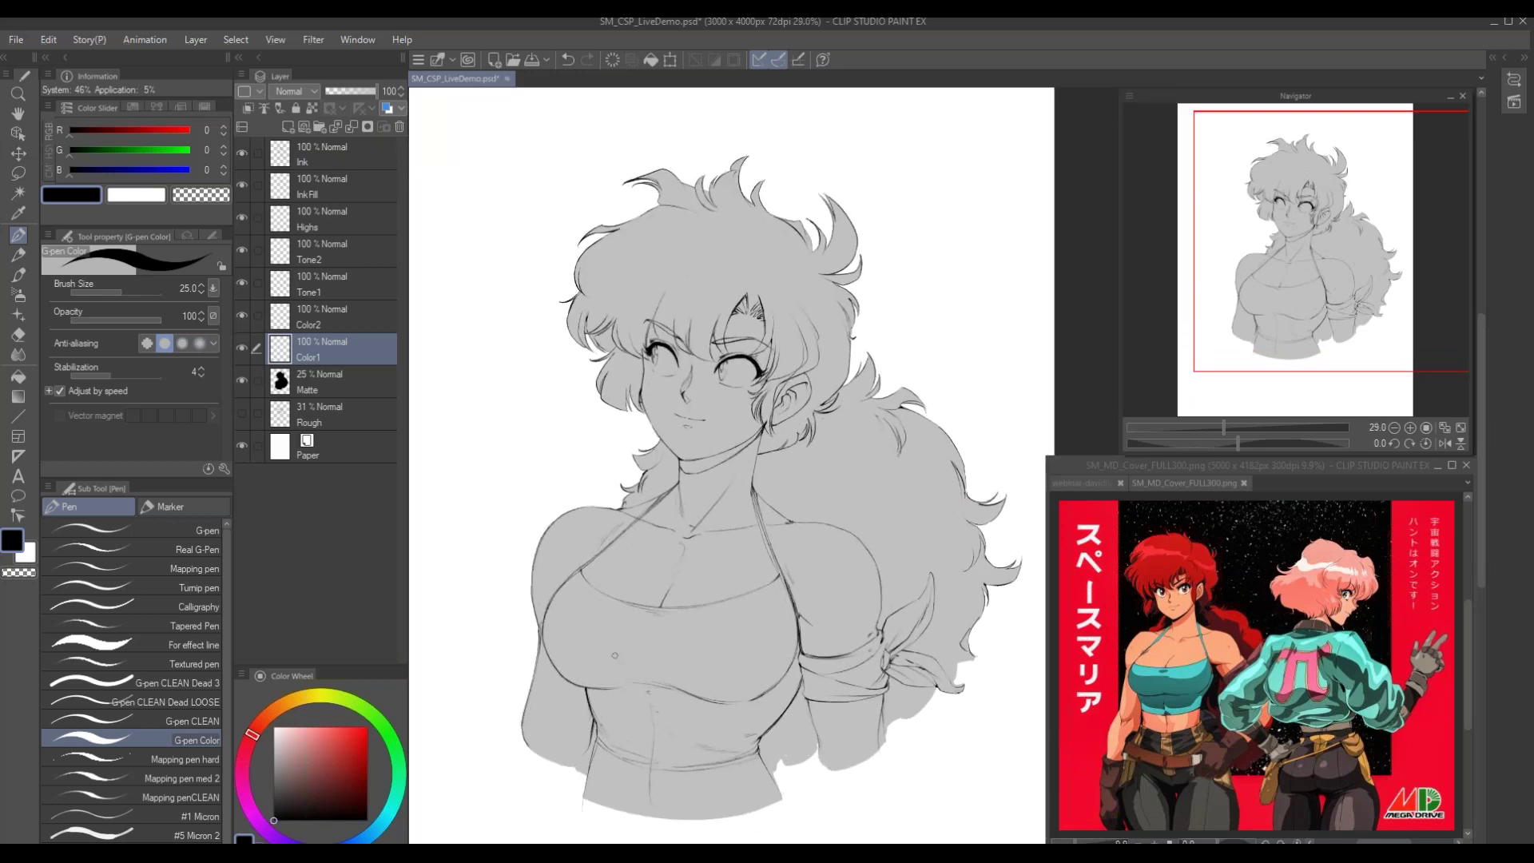
click(1427, 428)
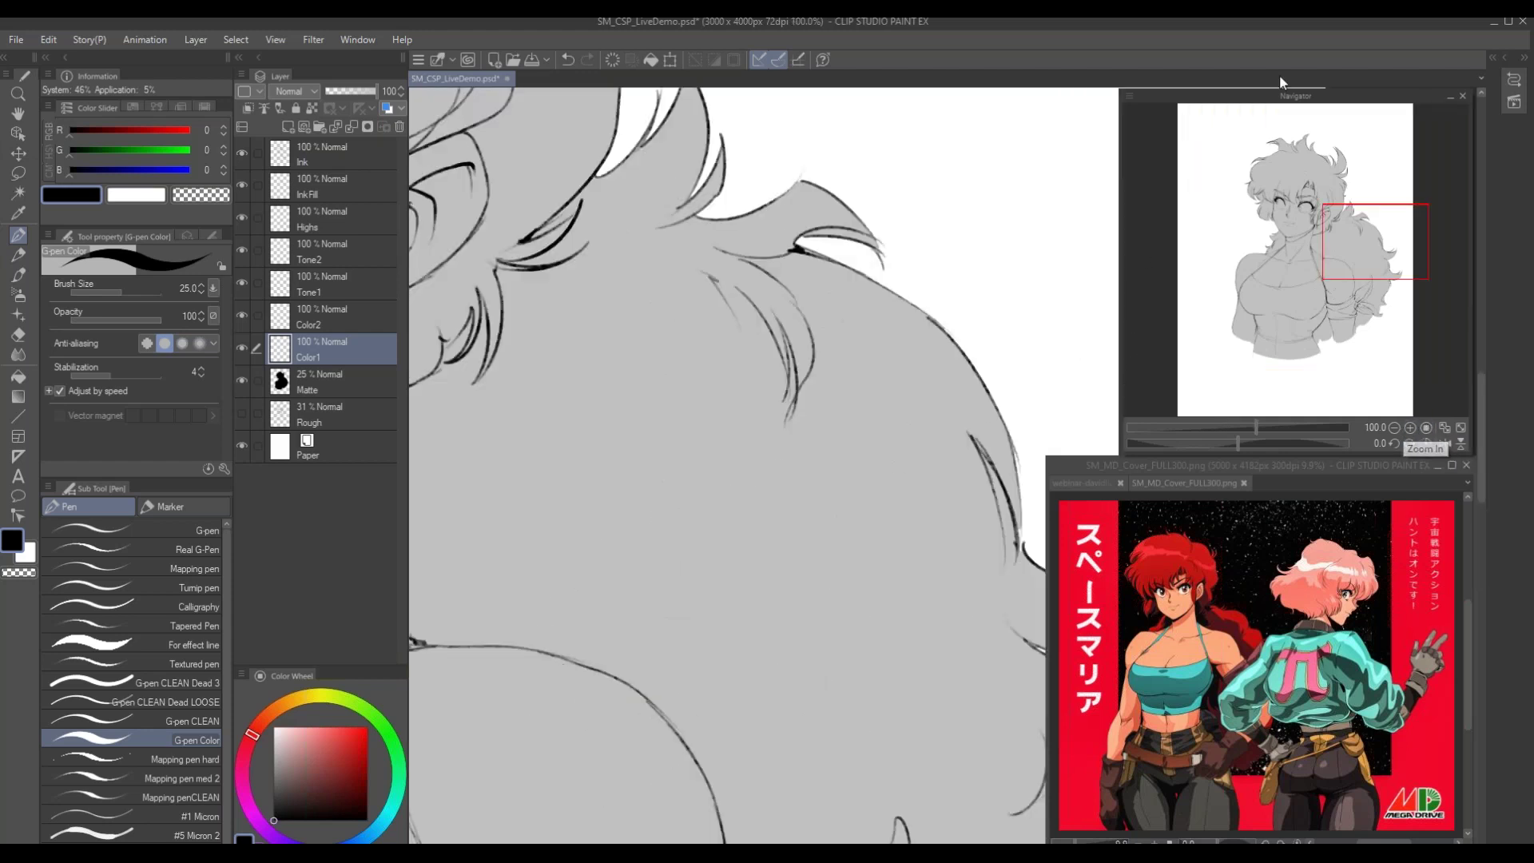
drag(616, 531, 911, 679)
drag(606, 610, 819, 697)
drag(607, 638, 675, 676)
alt+click(695, 732)
alt+click(690, 734)
alt+click(680, 733)
click(676, 677)
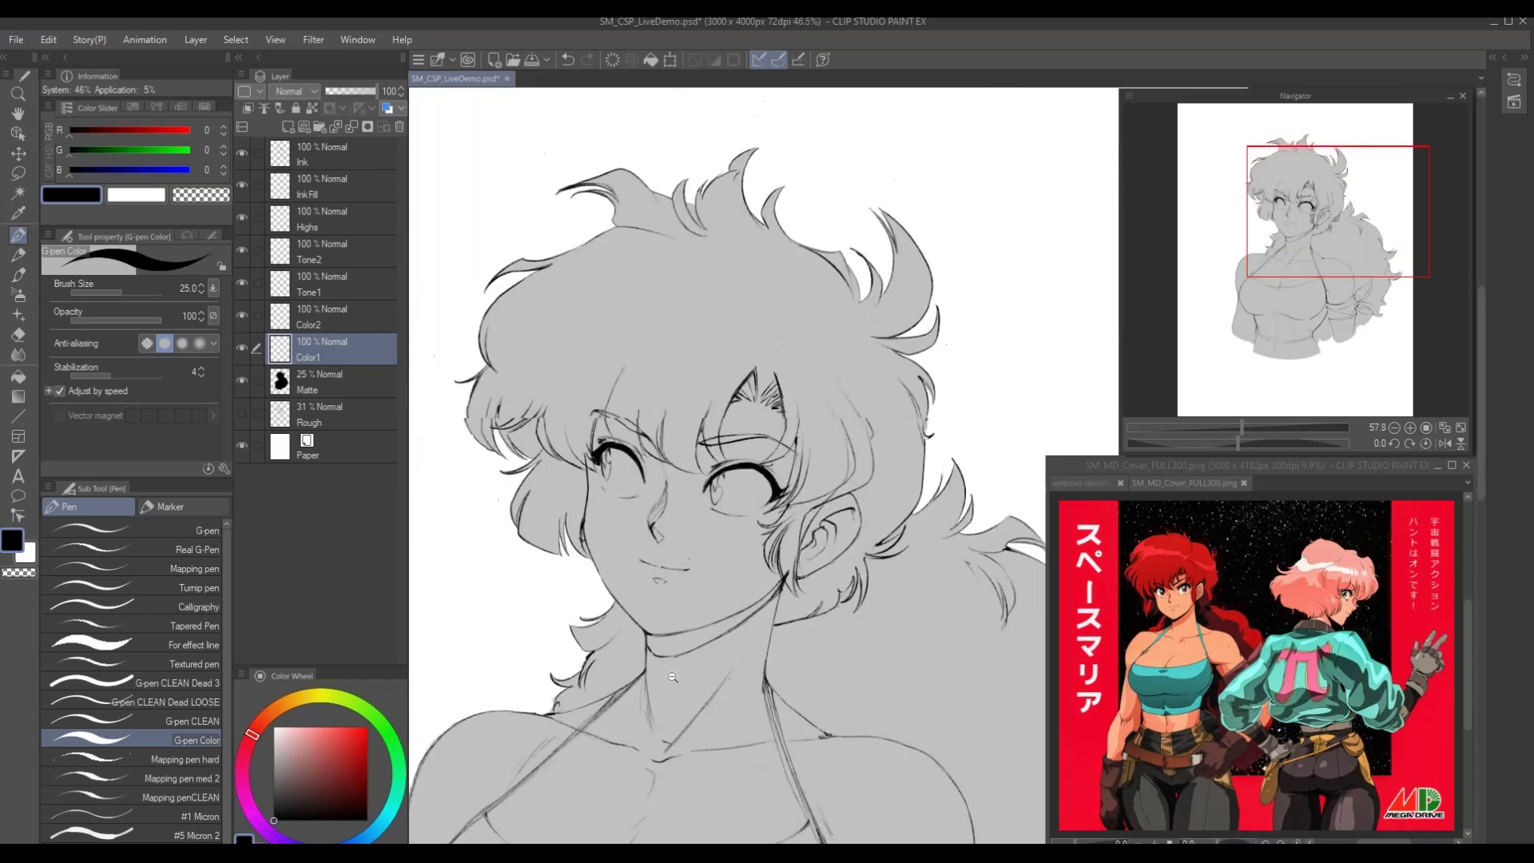
alt+click(722, 742)
mouse_move(700, 723)
mouse_down()
mouse_move(673, 616)
mouse_move(714, 654)
mouse_up()
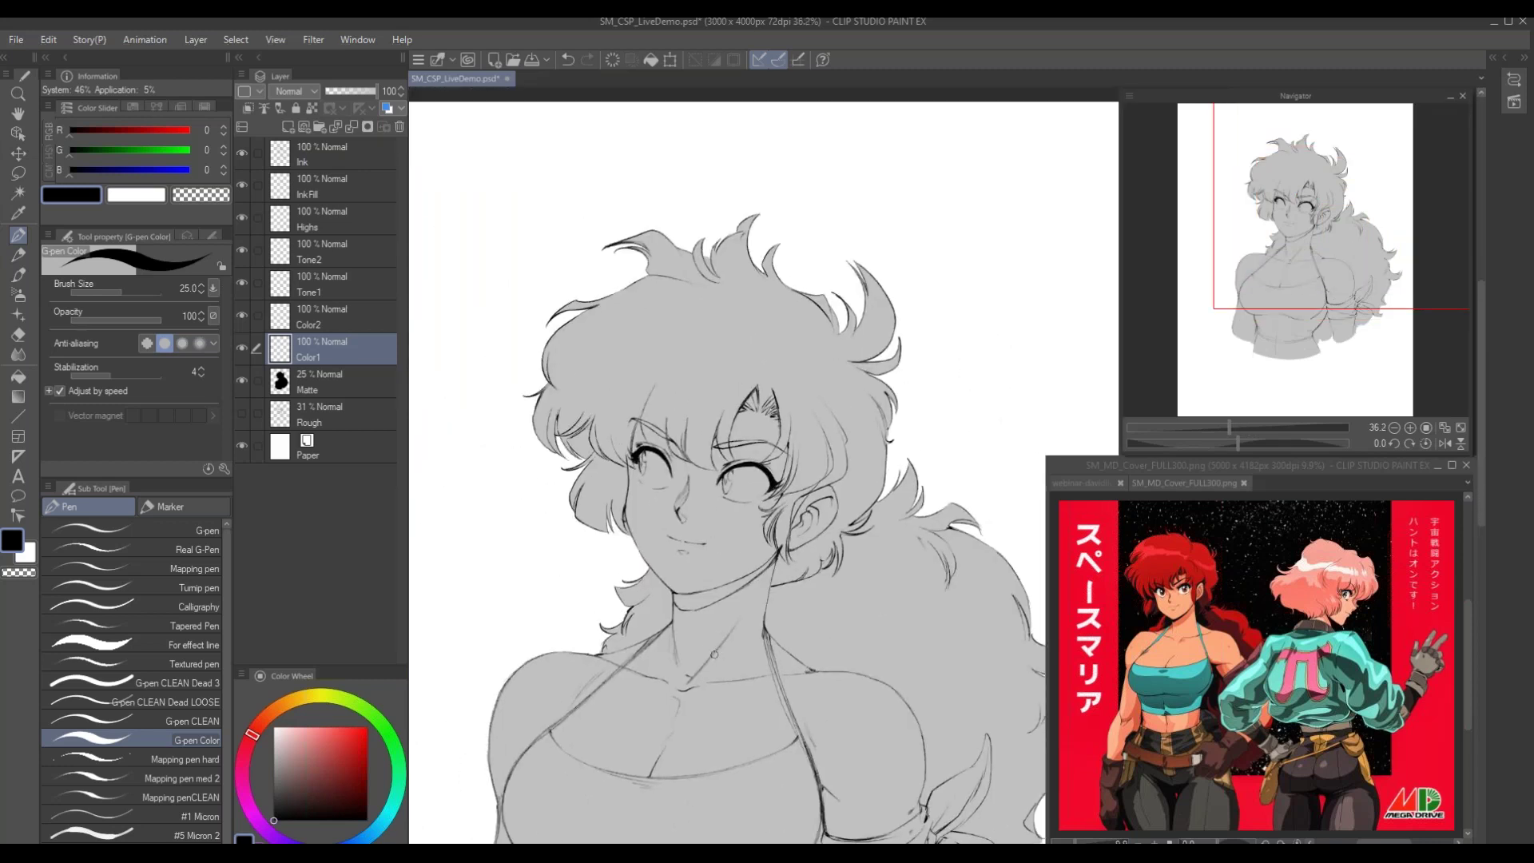
scroll(627, 400, up, 2)
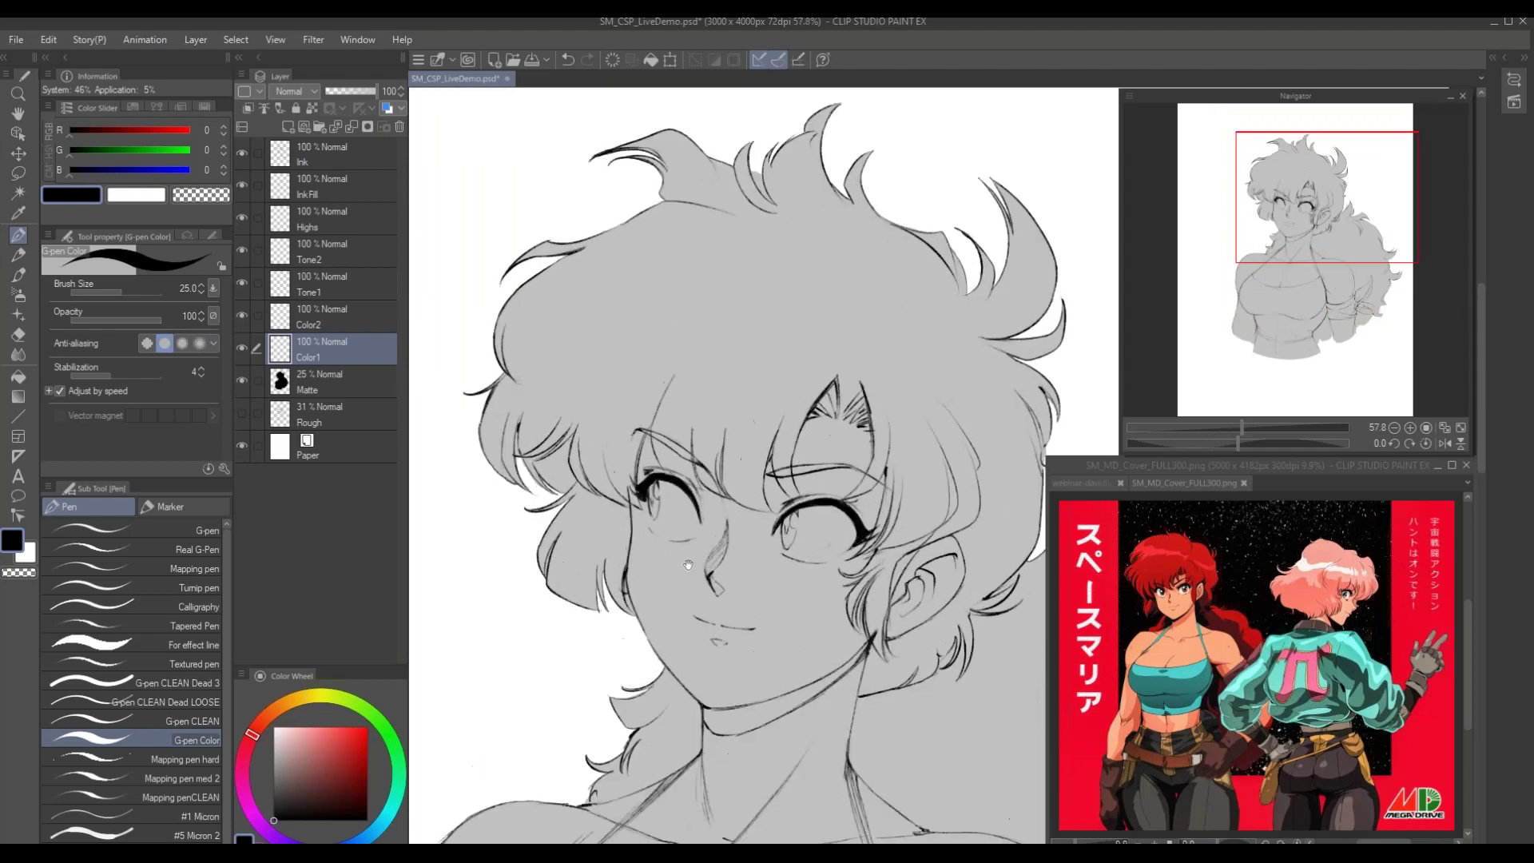
scroll(666, 440, up, 1)
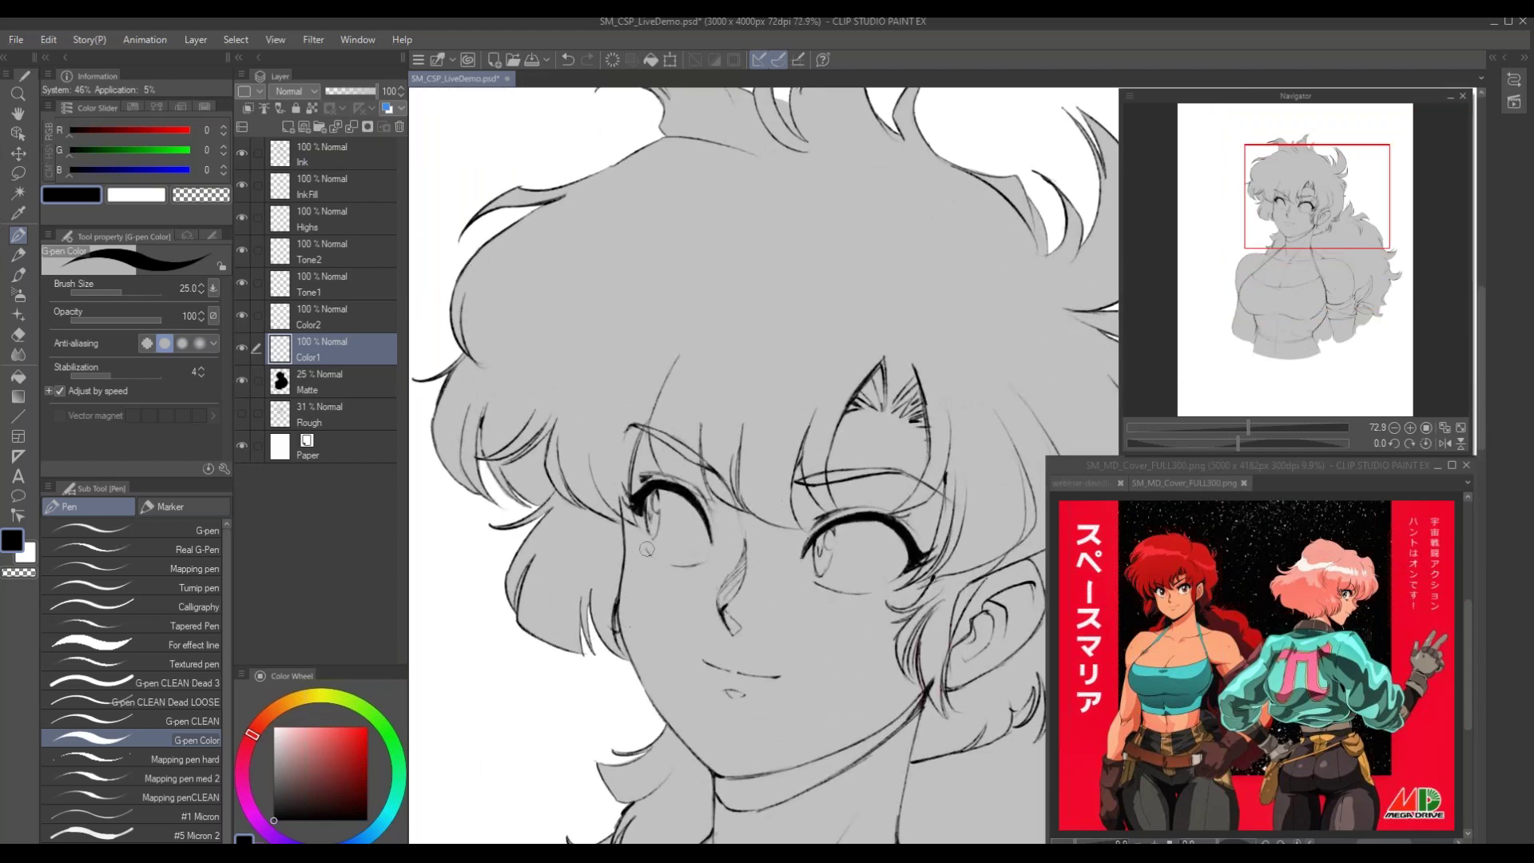
drag(637, 586, 549, 591)
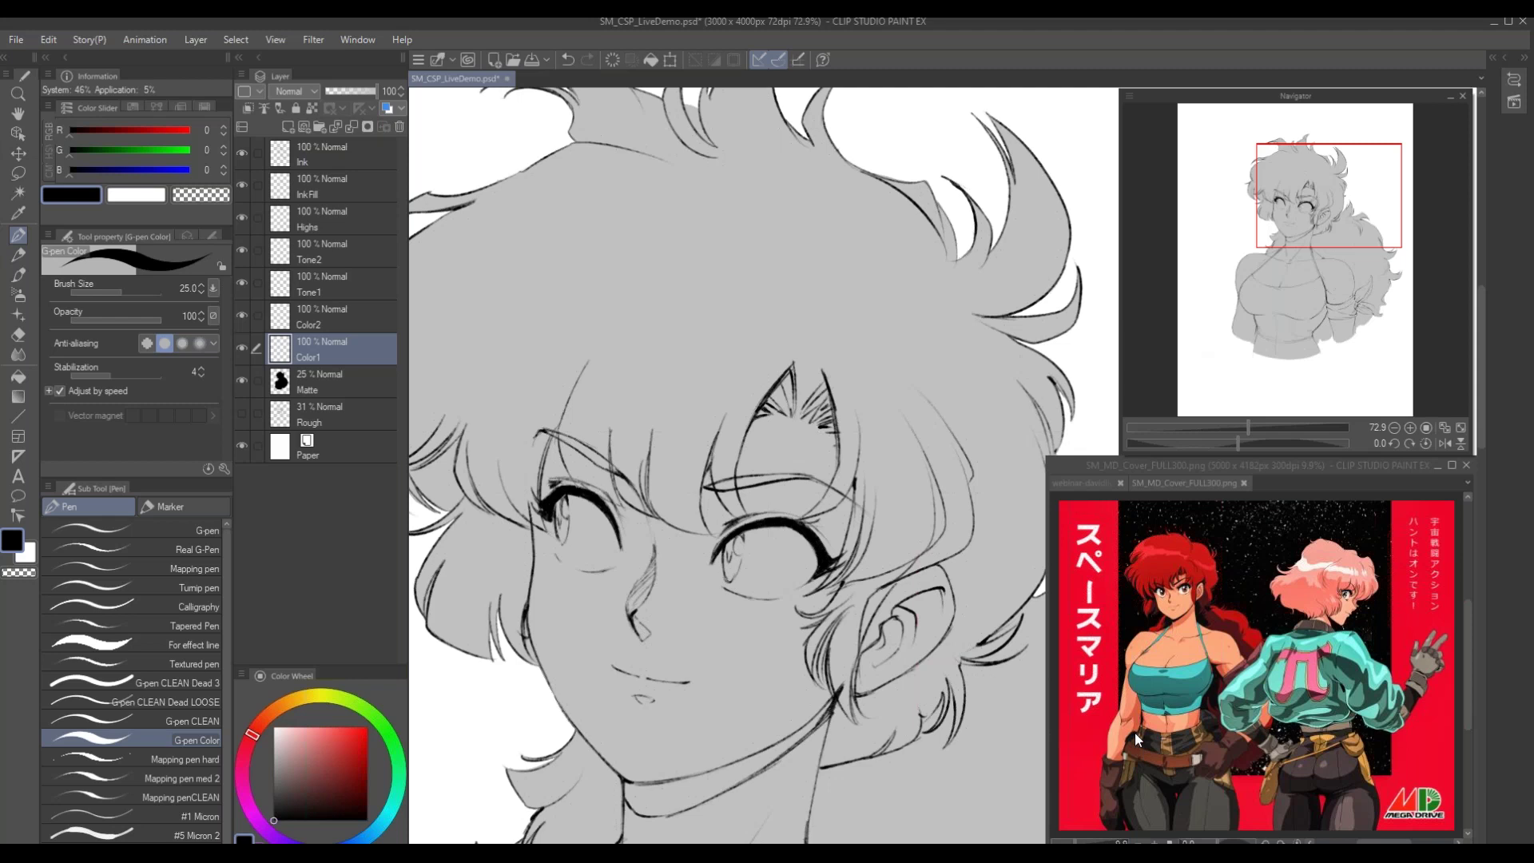
mouse_move(639, 799)
mouse_down()
mouse_move(713, 680)
mouse_move(639, 684)
mouse_up()
drag(704, 782, 682, 654)
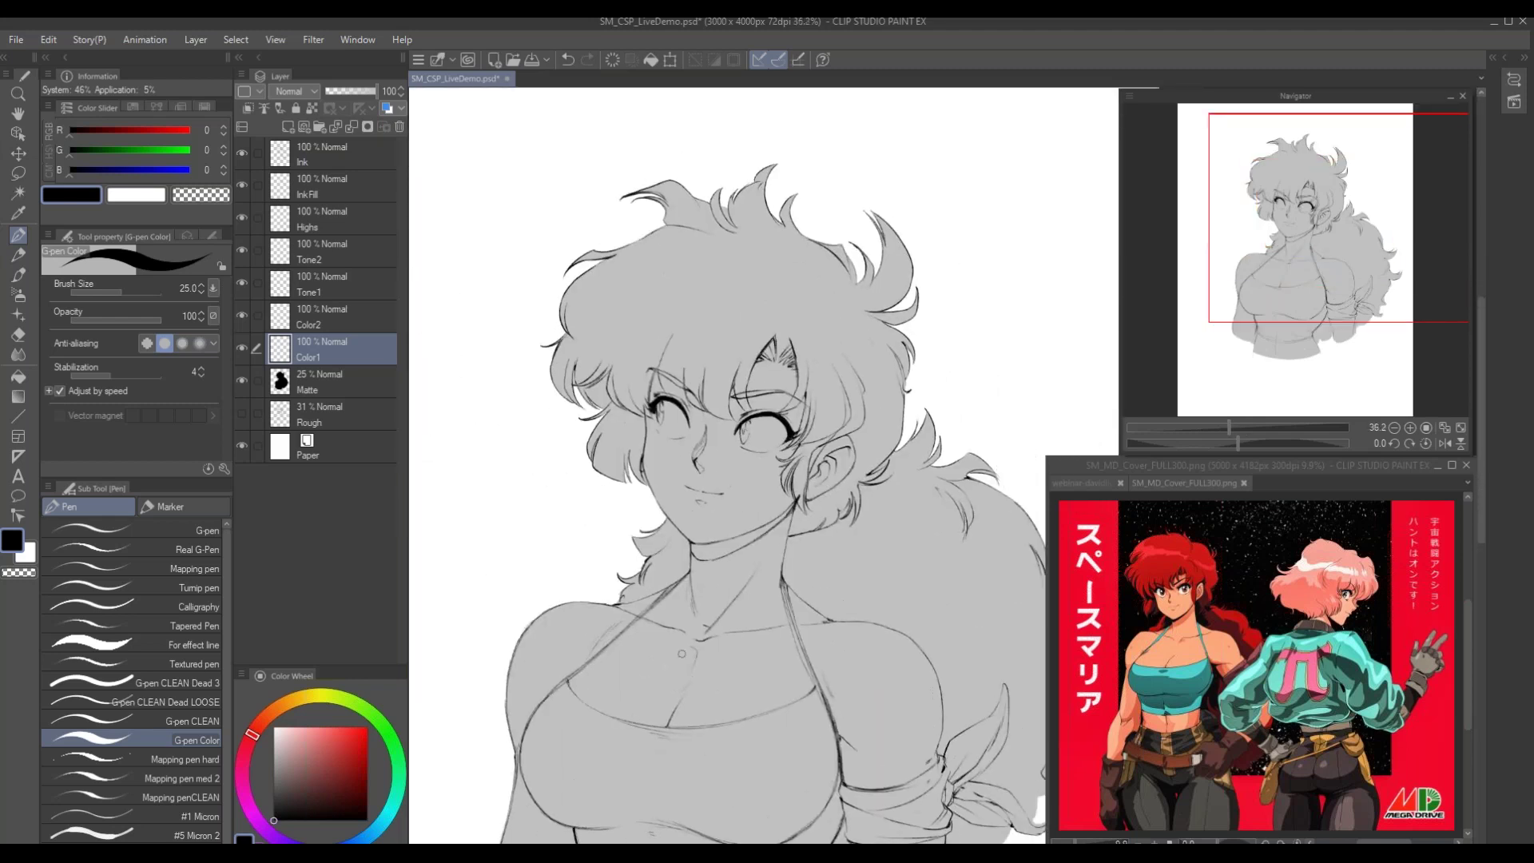
Set the blending mode of both the Tone2 and Tone1 layers to Multiply
click(307, 252)
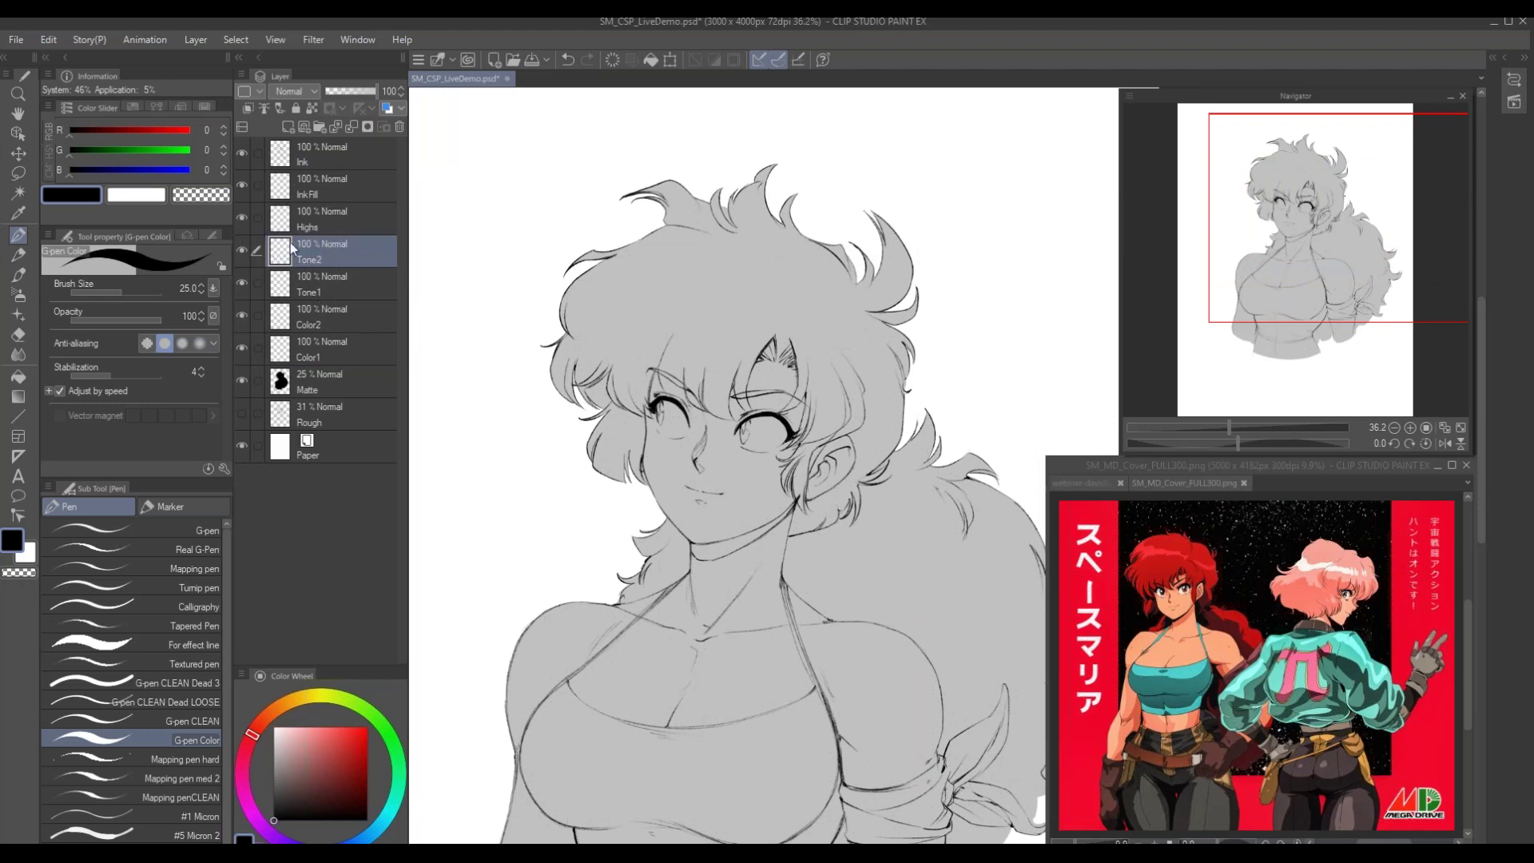
ctrl+click(309, 284)
click(314, 91)
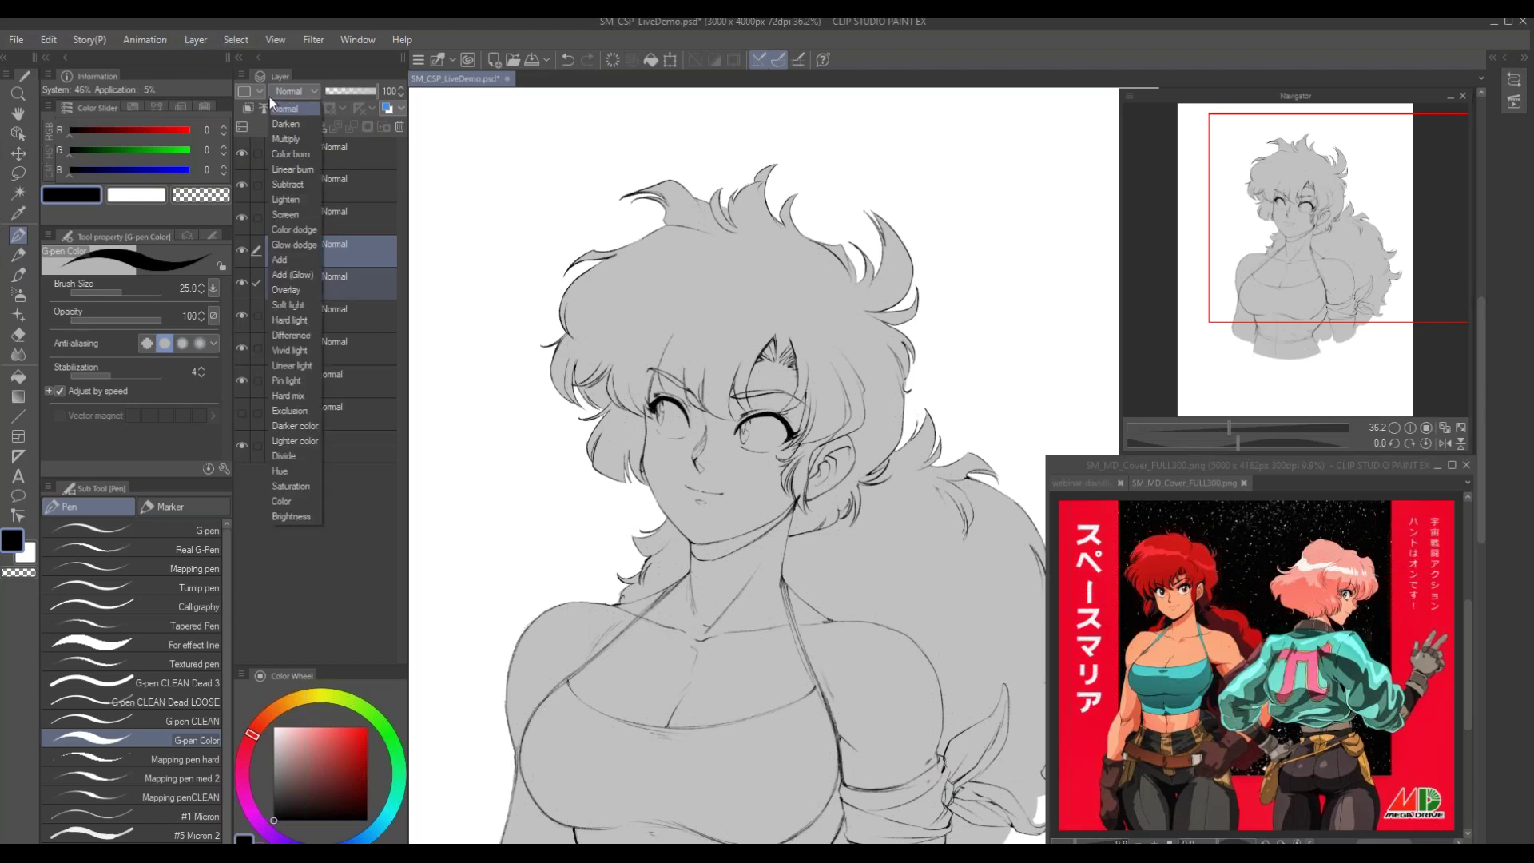
click(282, 140)
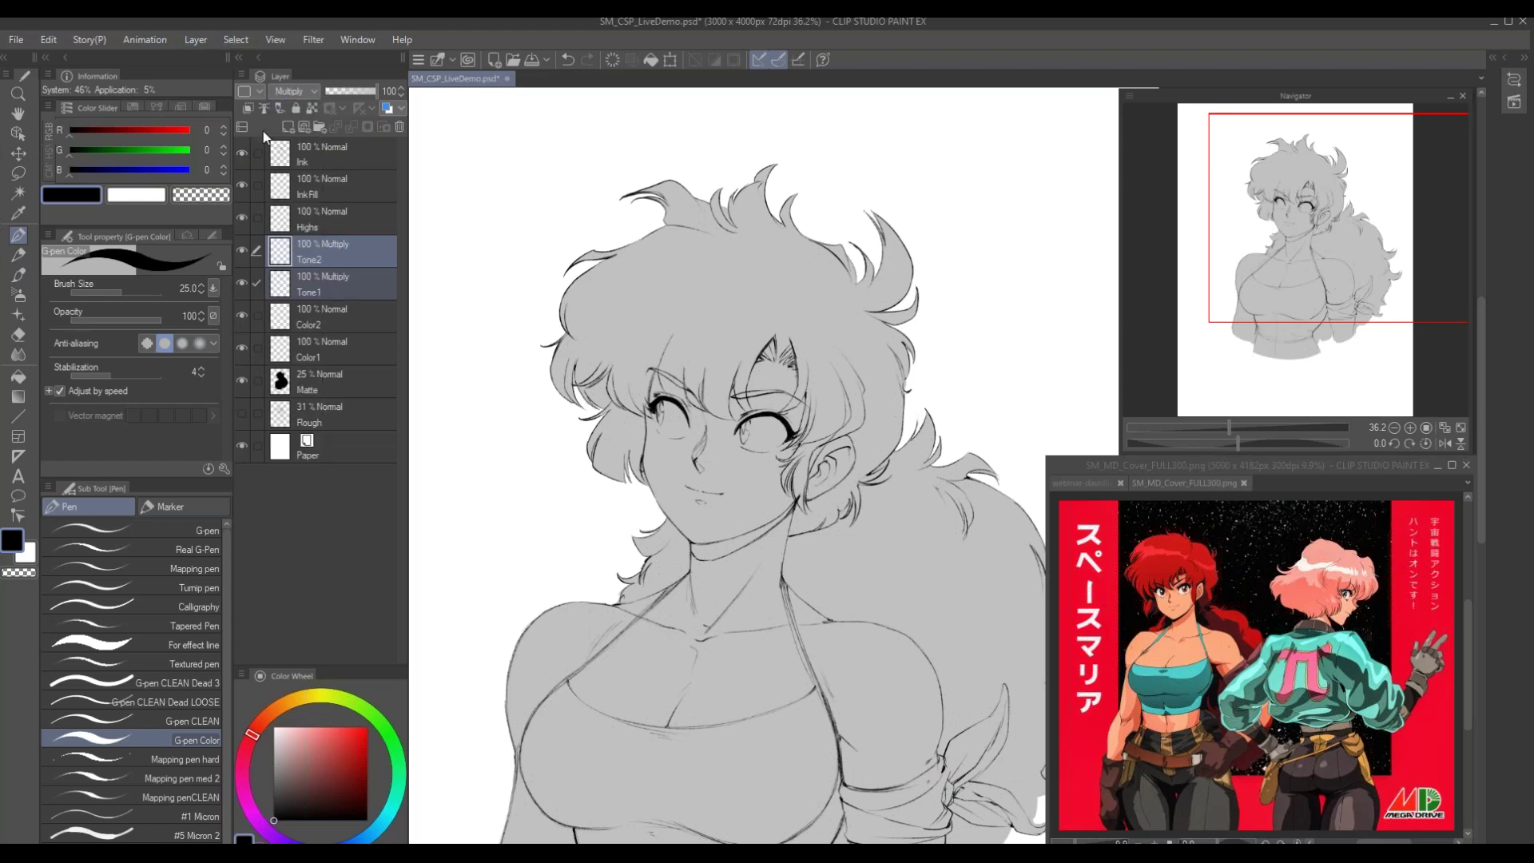
Set the blending mode of both the Ink and Ink Fill layers to Multiply
click(316, 160)
ctrl+click(312, 186)
click(283, 91)
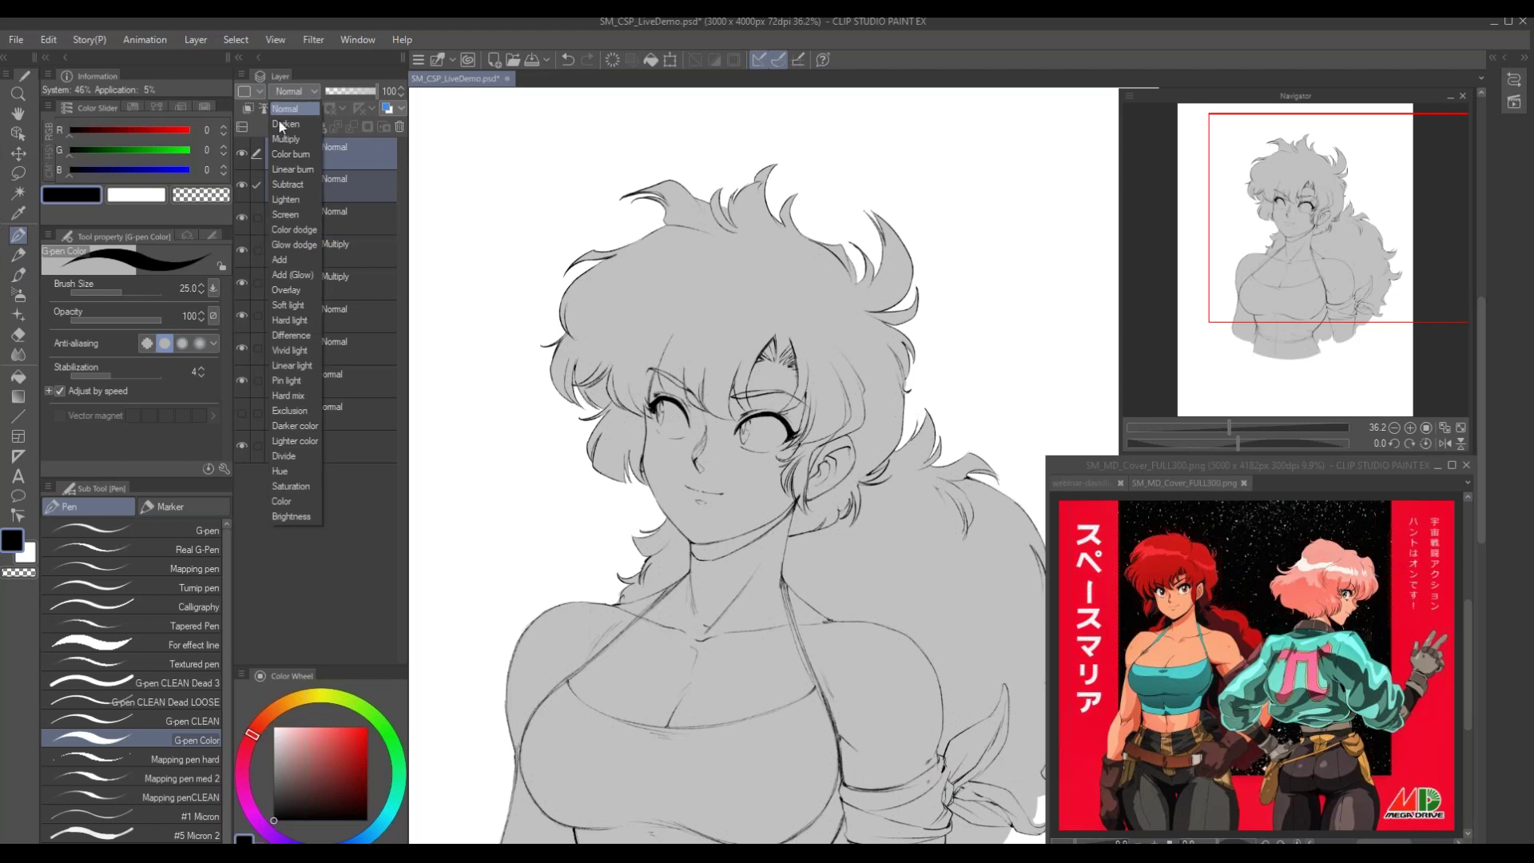
click(280, 141)
Reduce the opacity of the Tone2 and Tone1 layers to 51% and leave only Tone2 active
click(320, 252)
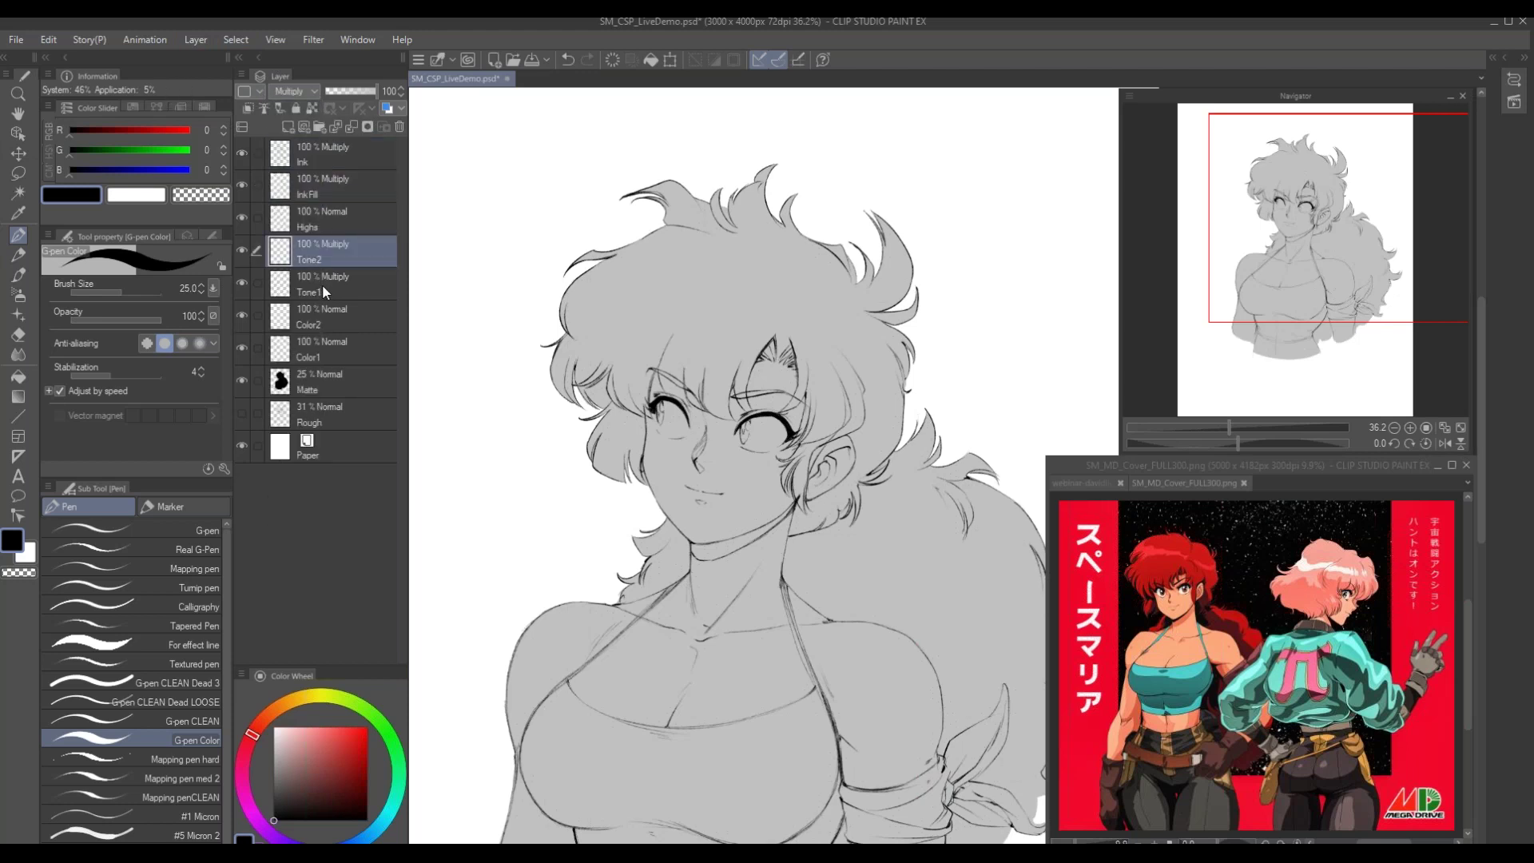
ctrl+click(323, 284)
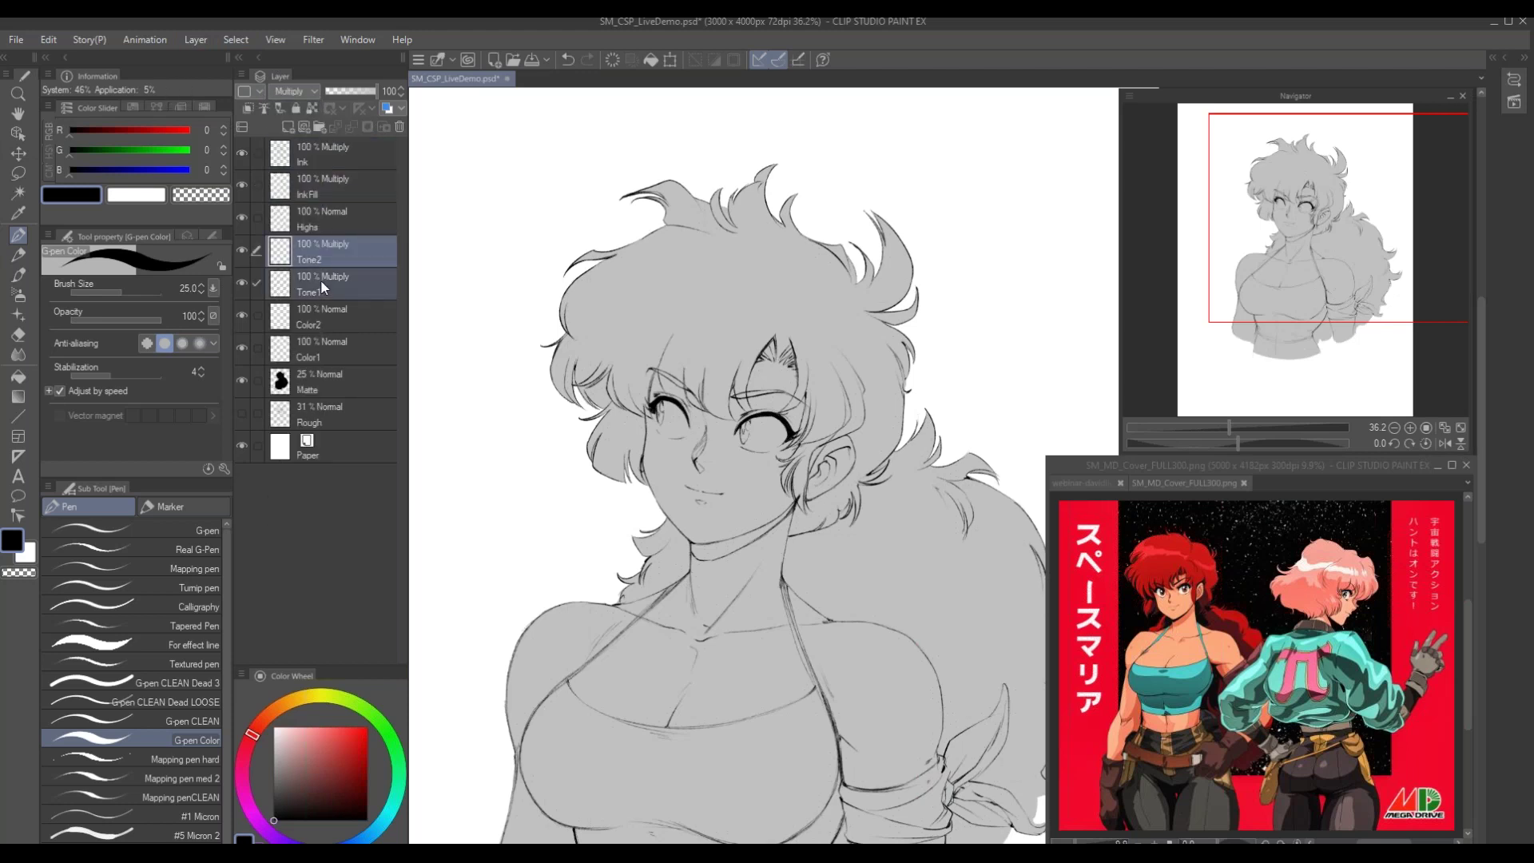
click(339, 92)
click(355, 91)
click(318, 260)
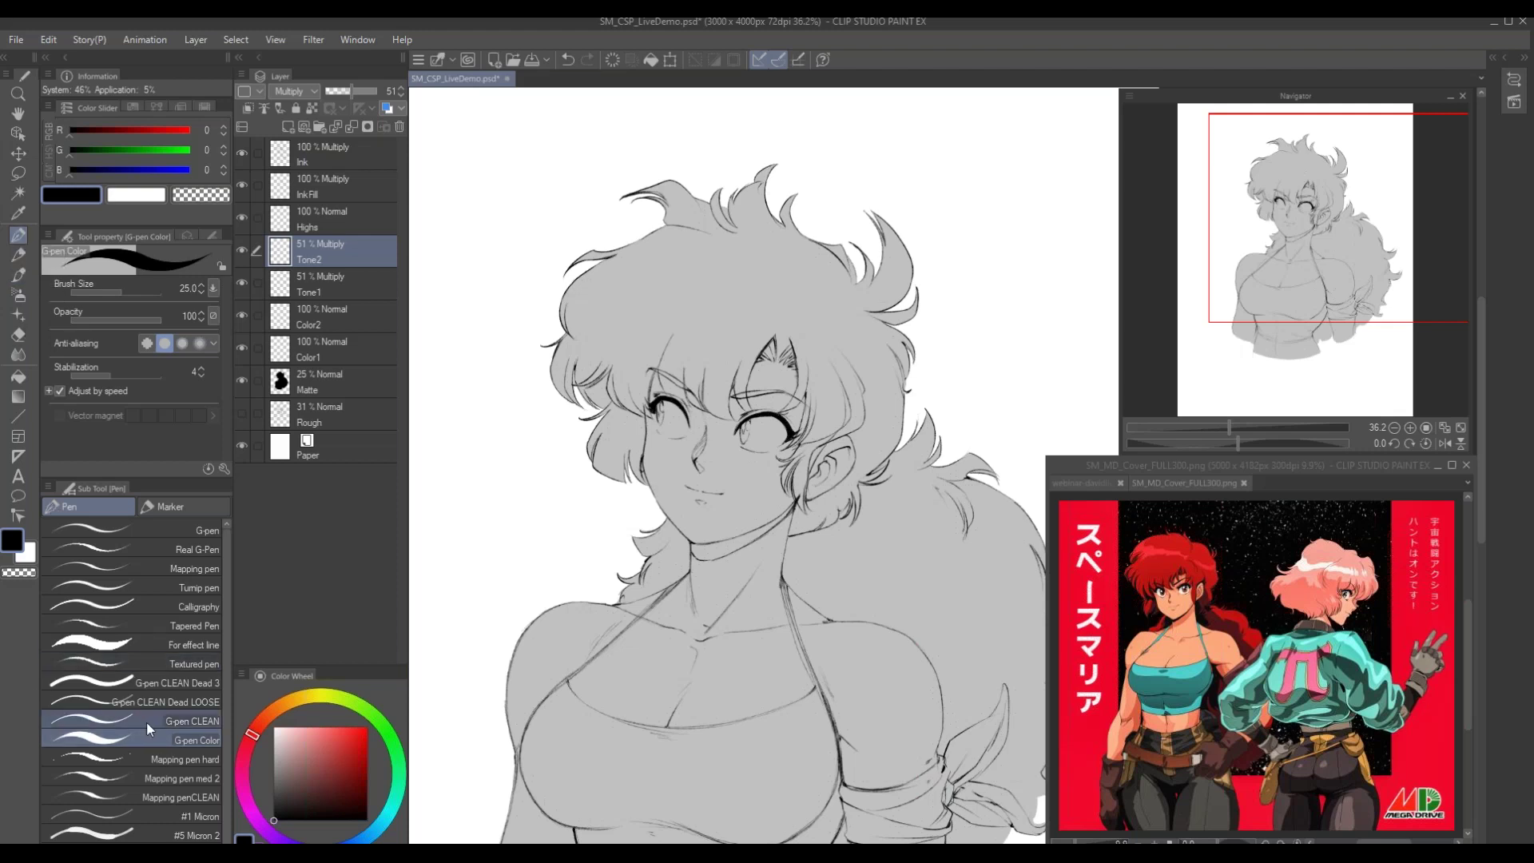
Choose the G-pen CLEAN Dead 3 brush and set its size to 6.0
click(160, 682)
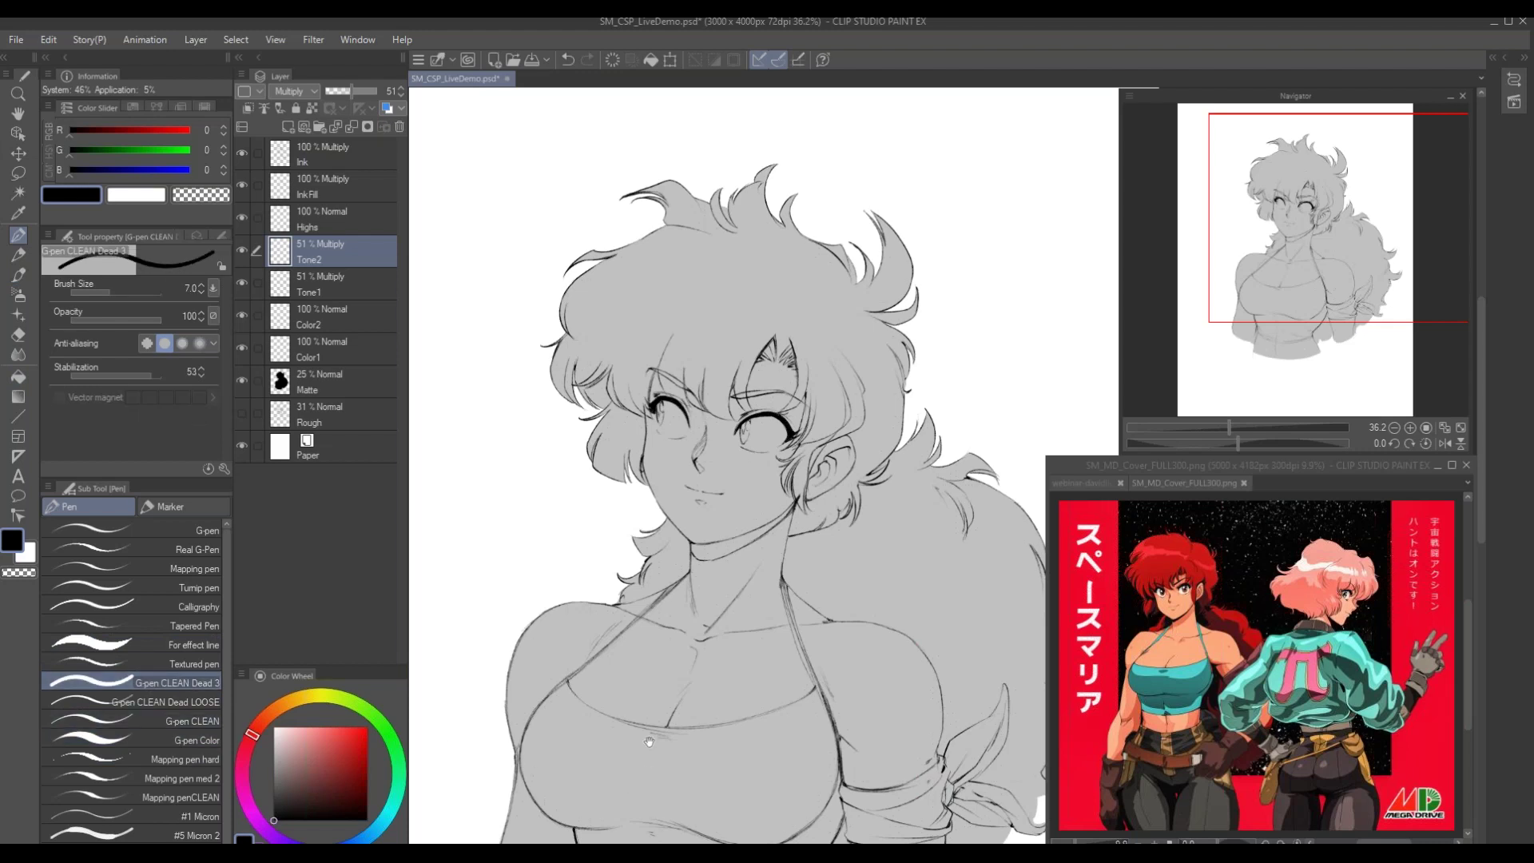
drag(649, 742, 687, 679)
drag(800, 585, 788, 662)
key(alt)
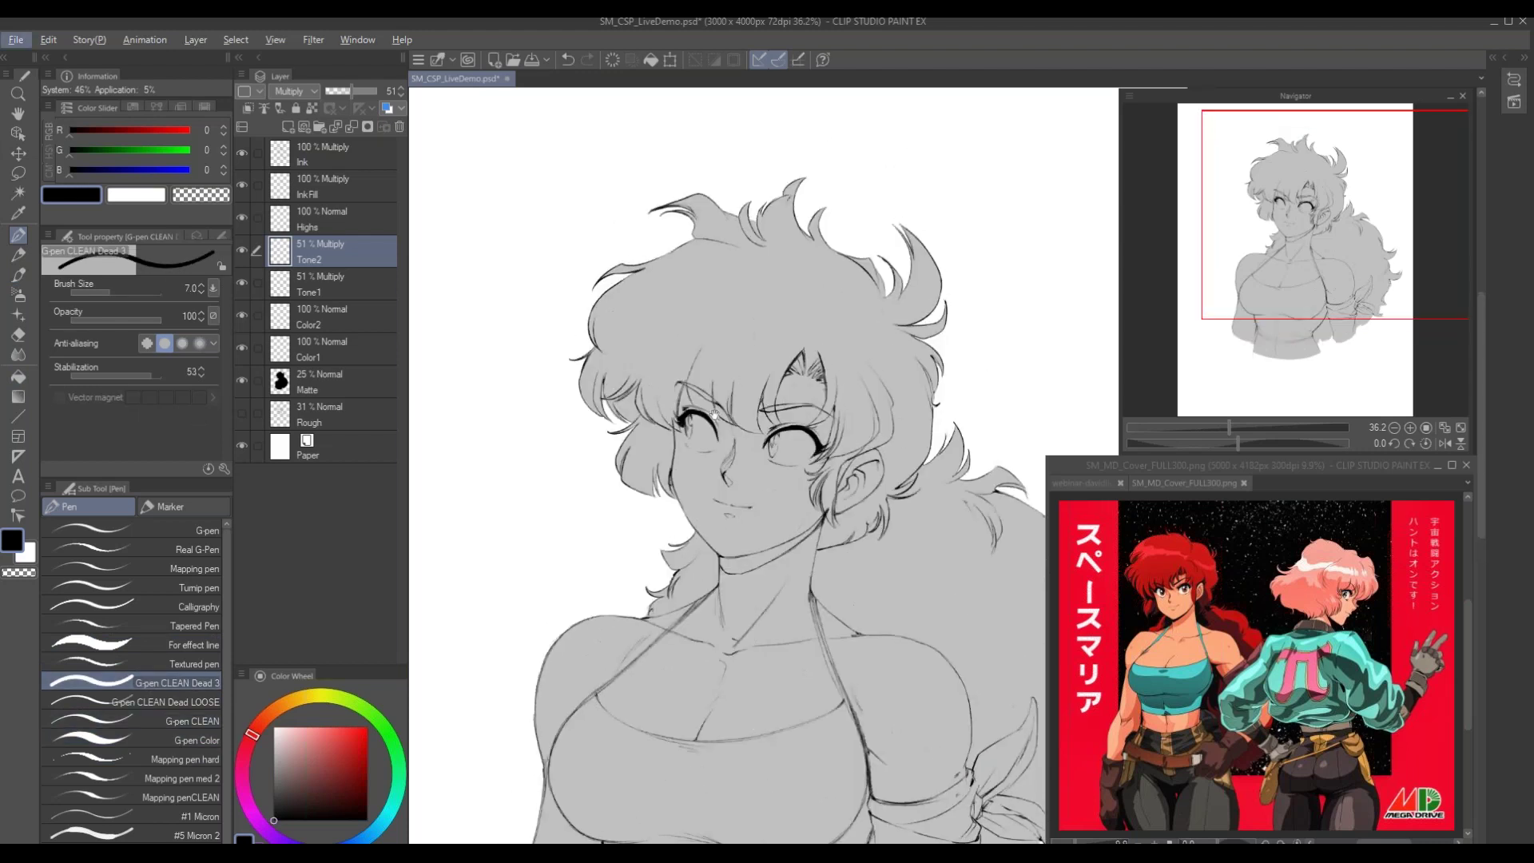
scroll(791, 329, up, 2)
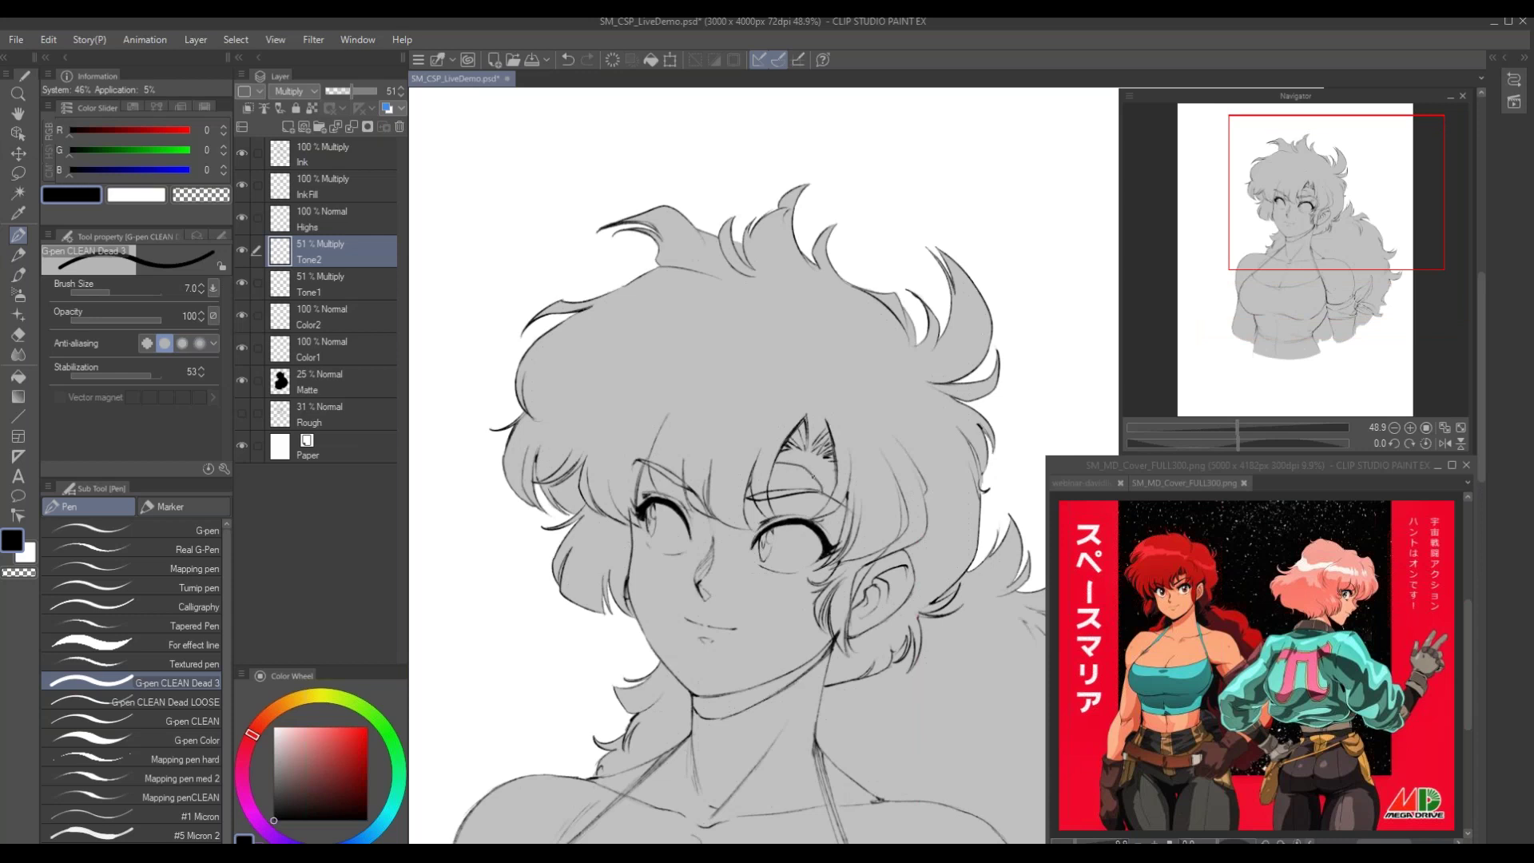
key(bracketleft)
Load the Matte layer's silhouette as a selection while keeping the Tone2 layer active
mouse_move(636, 421)
mouse_down()
mouse_move(664, 398)
mouse_move(663, 449)
mouse_up()
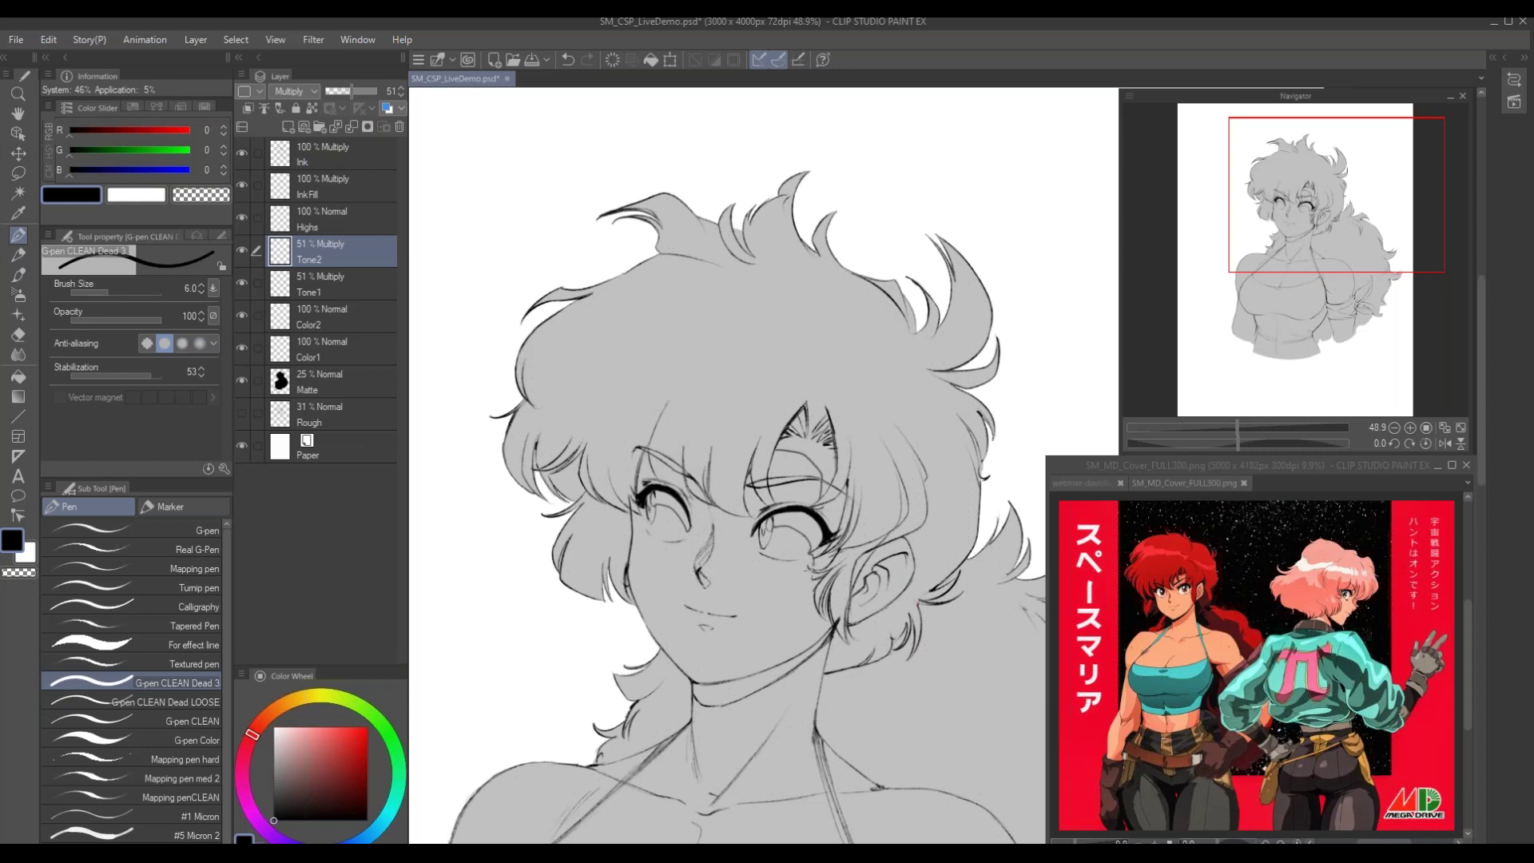
drag(812, 583, 733, 676)
drag(674, 534, 715, 570)
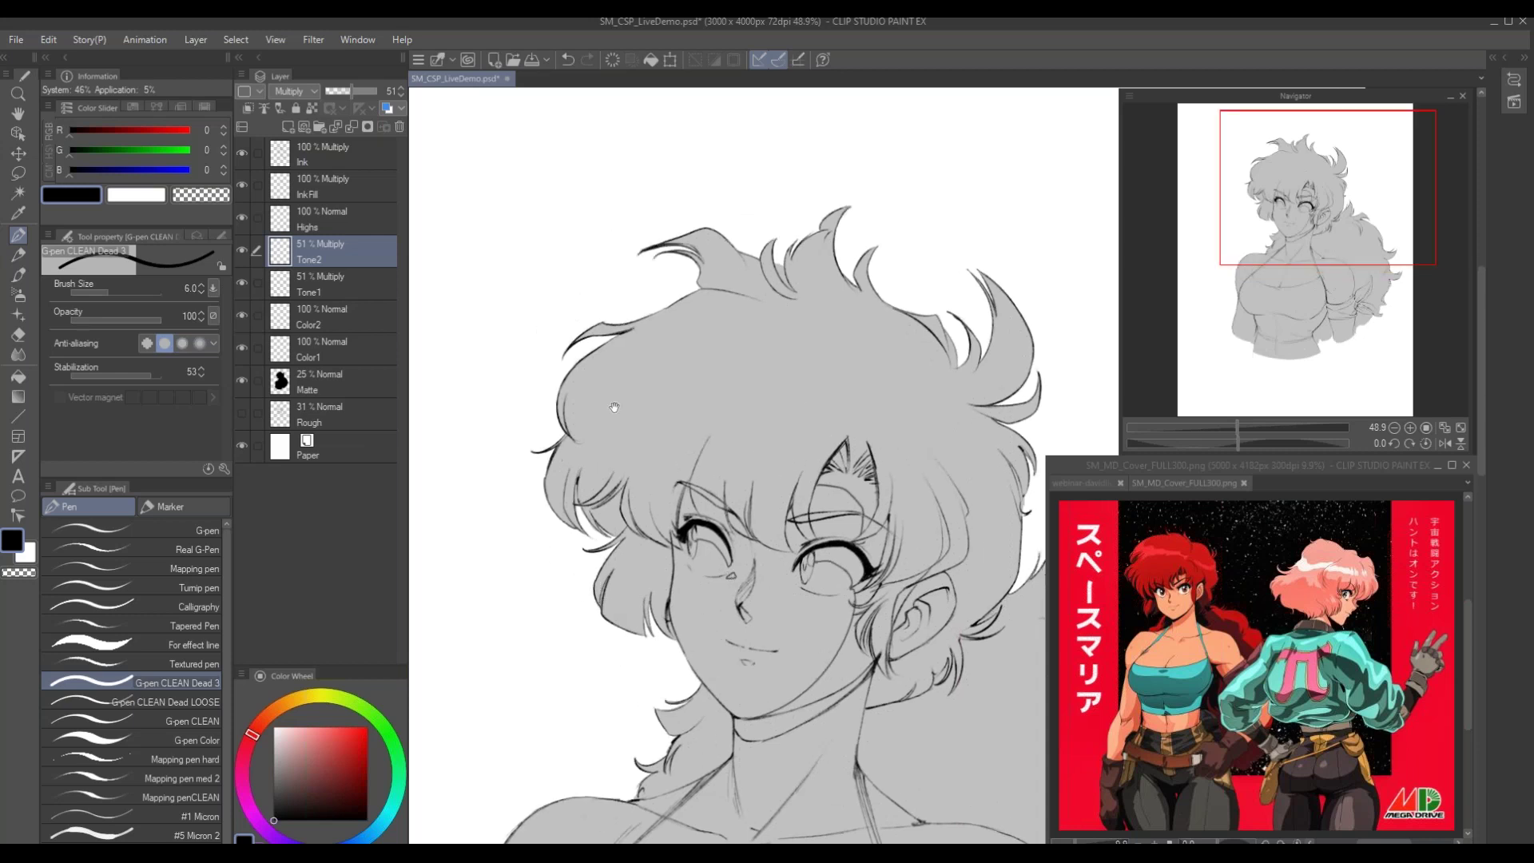
drag(613, 408, 673, 422)
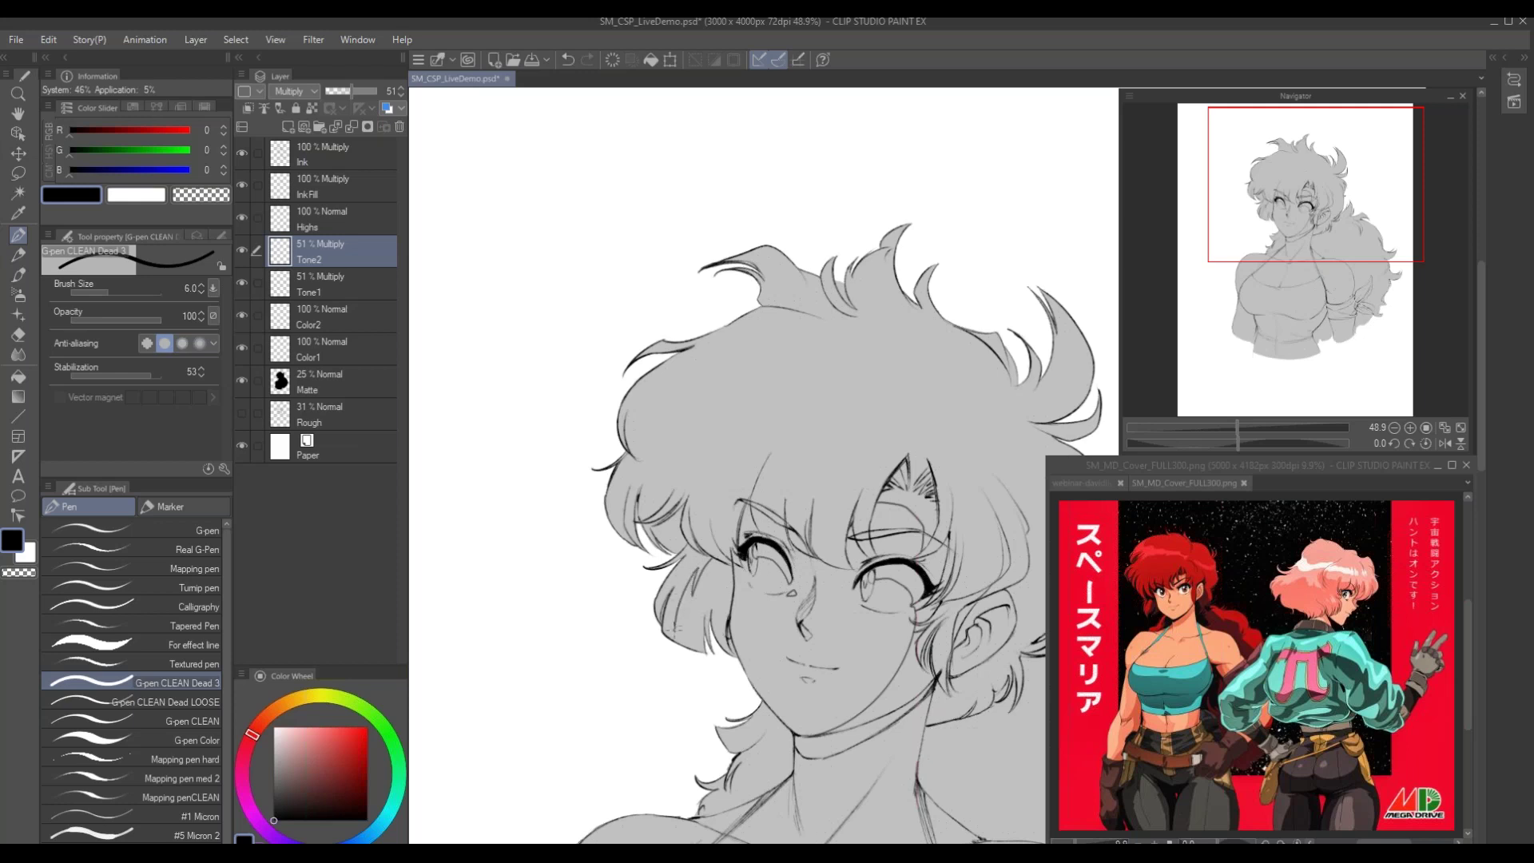
drag(671, 631, 668, 596)
drag(659, 436, 705, 457)
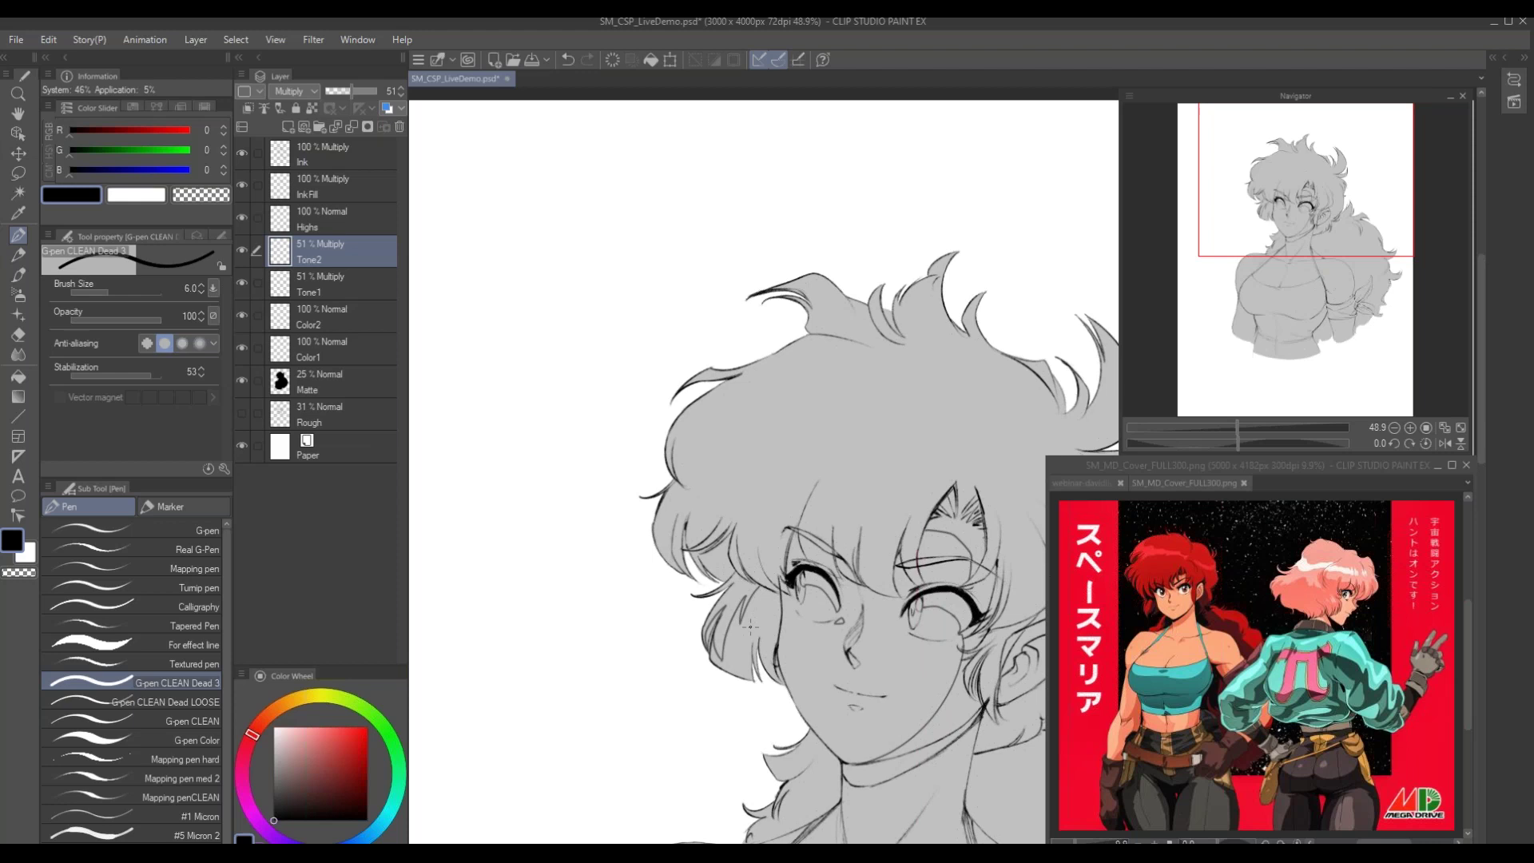
drag(760, 605, 753, 630)
drag(705, 464, 731, 484)
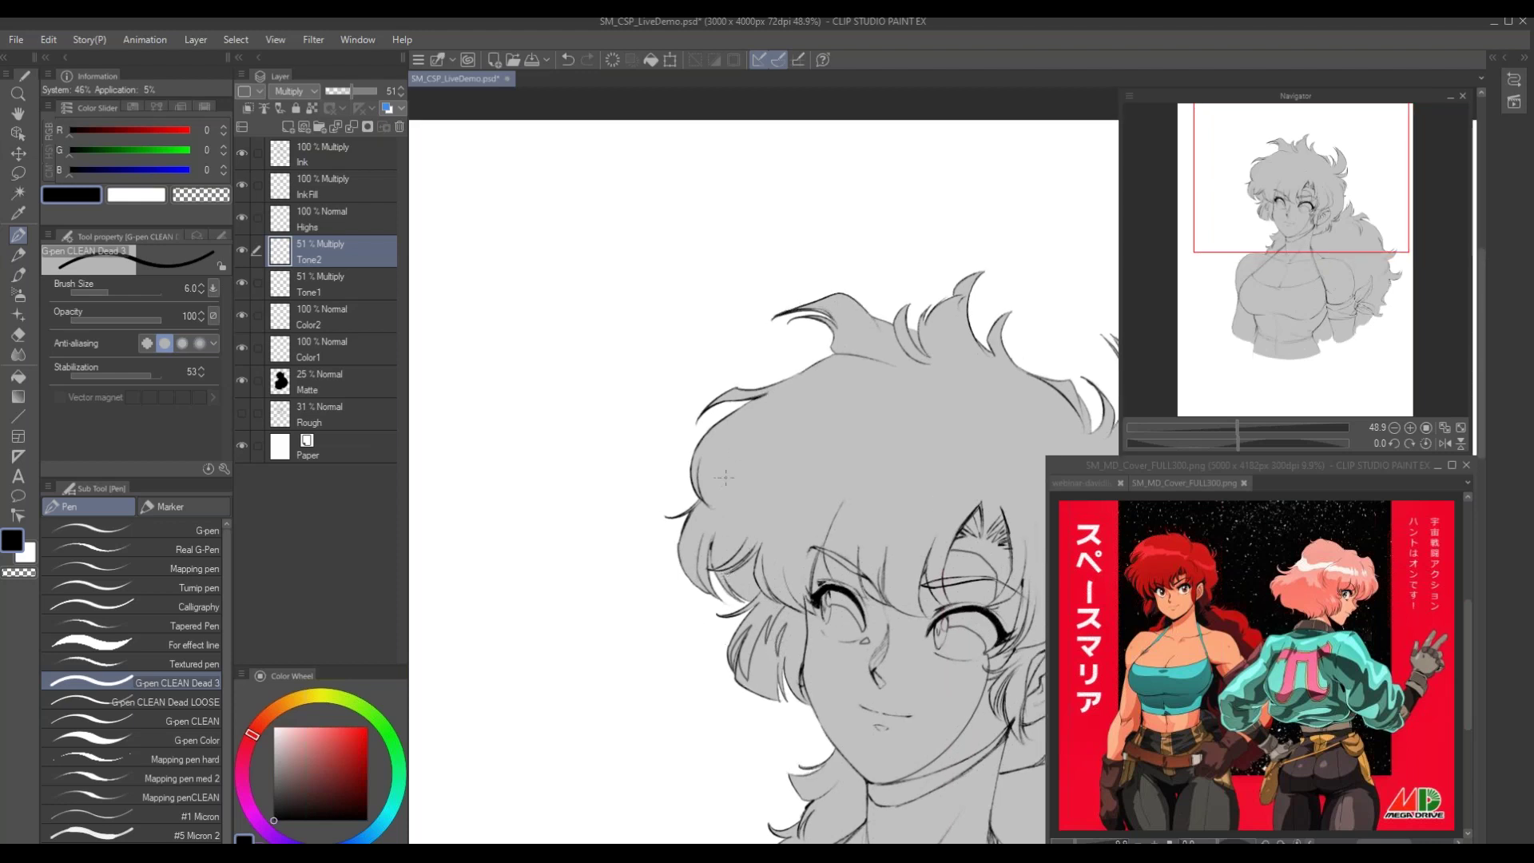
drag(716, 561, 616, 552)
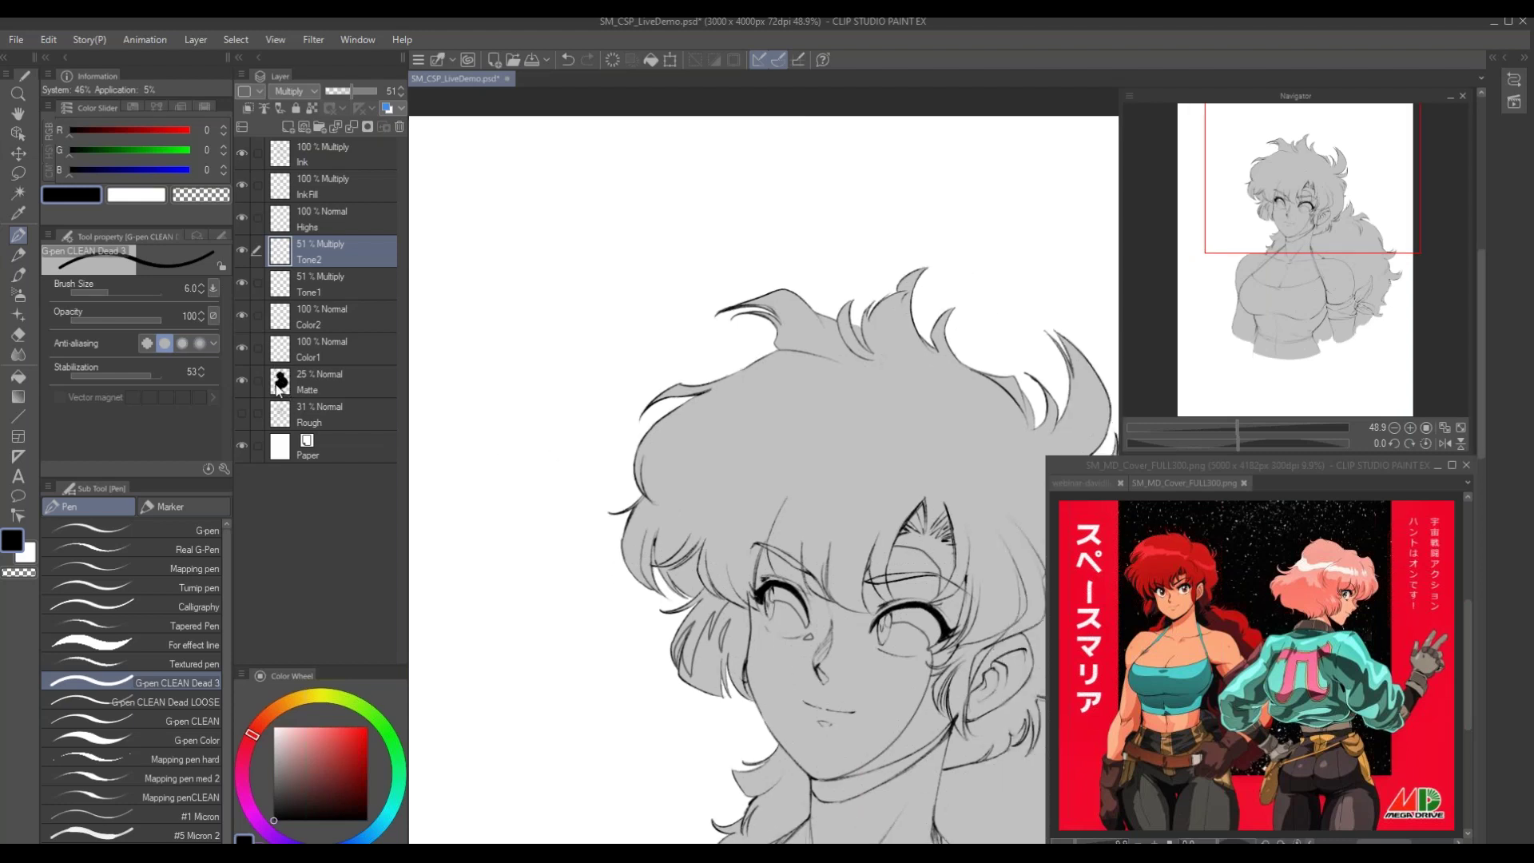
ctrl+click(279, 384)
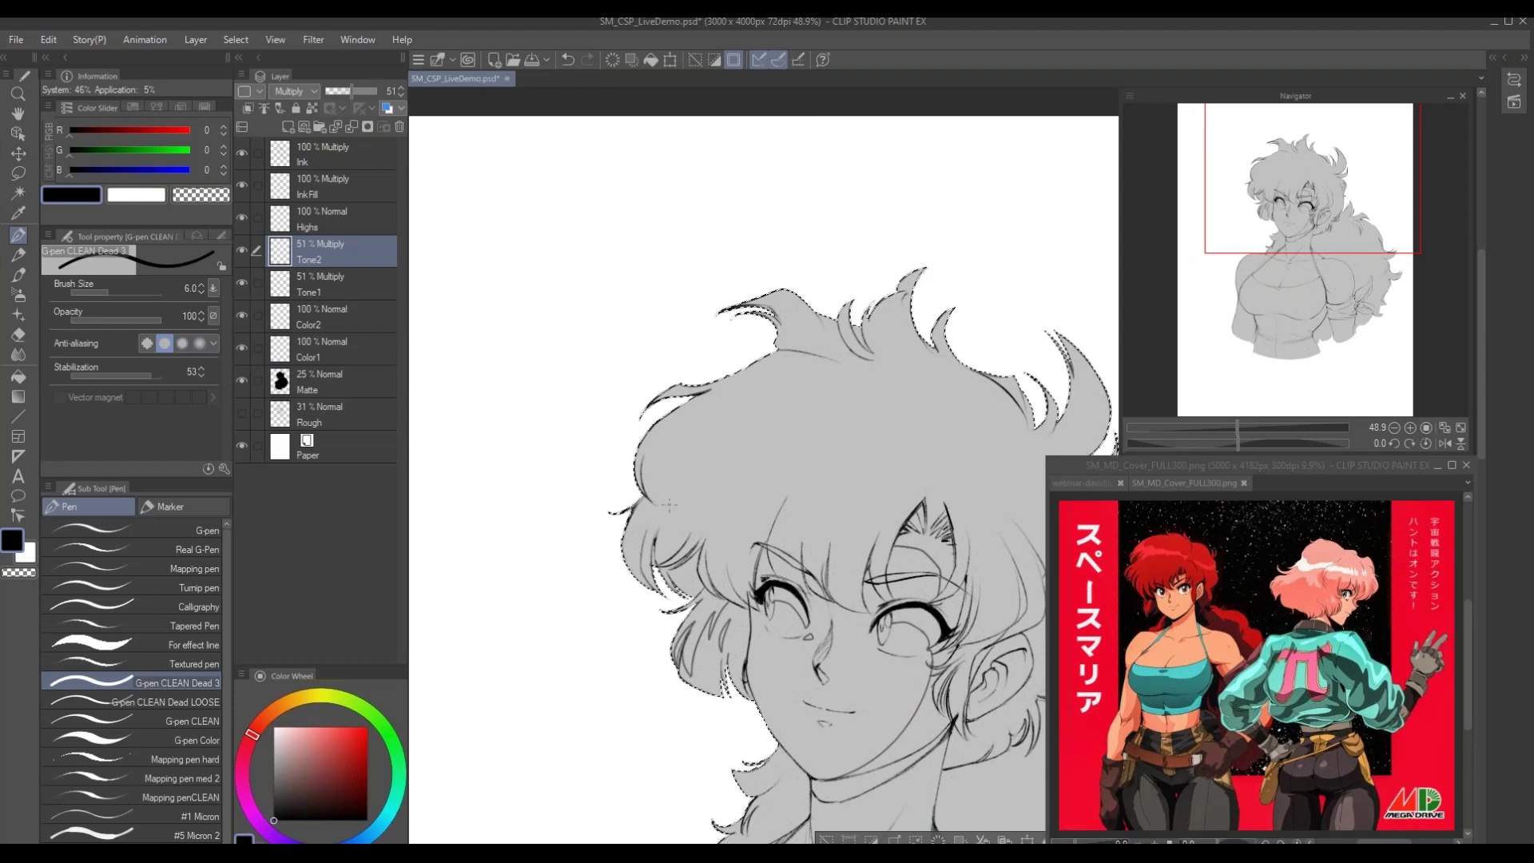
Outline the hair shadow shapes on the Tone2 layer along the fringe tips and the locks beside the face, redrawing one fringe stroke
drag(618, 664, 551, 609)
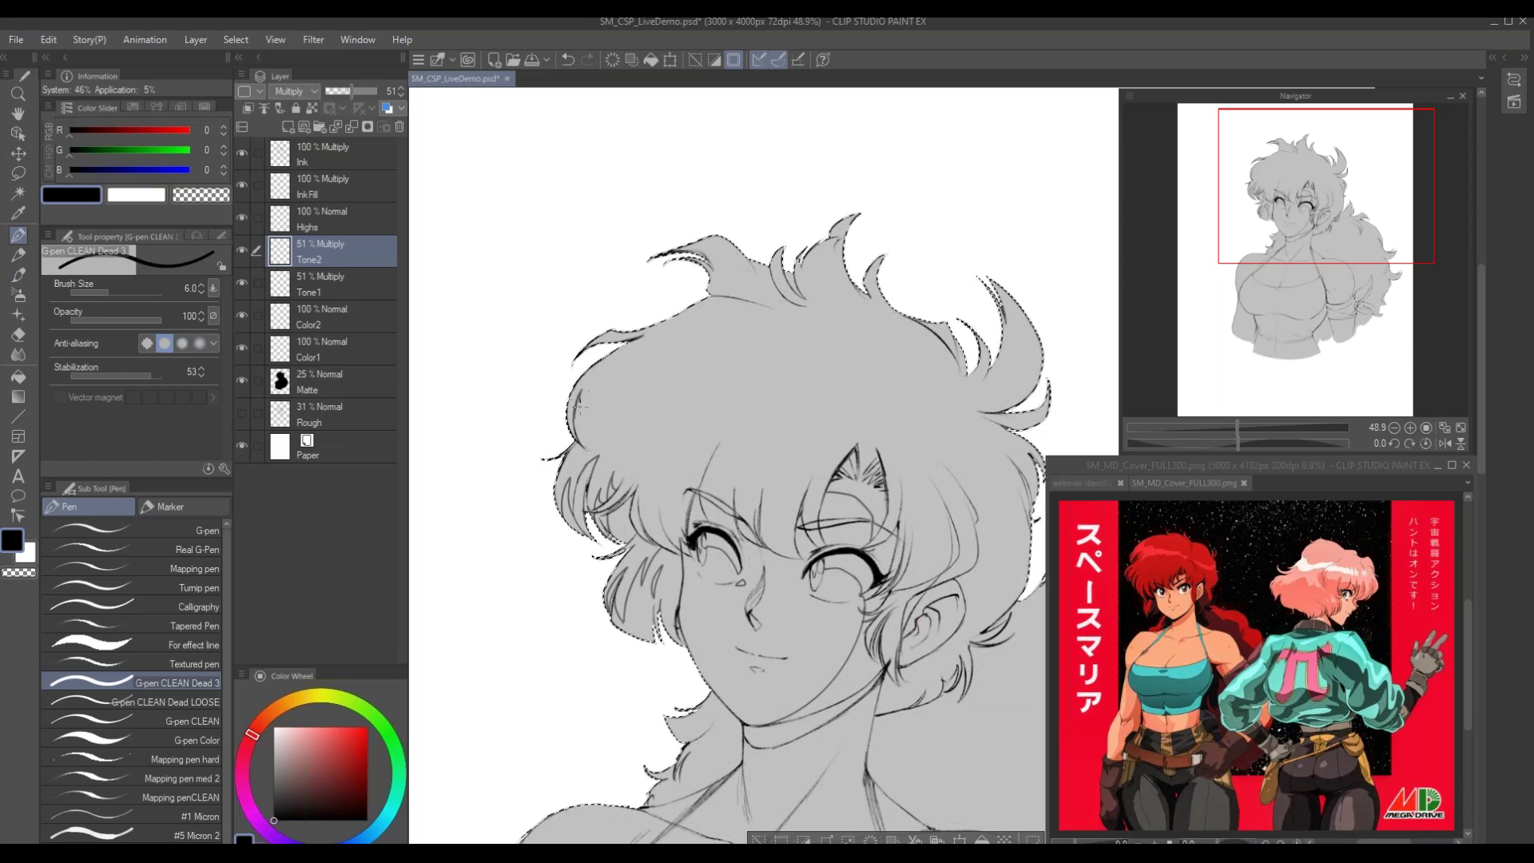
drag(592, 421, 575, 441)
mouse_move(699, 457)
mouse_down()
mouse_move(652, 459)
mouse_move(707, 459)
mouse_up()
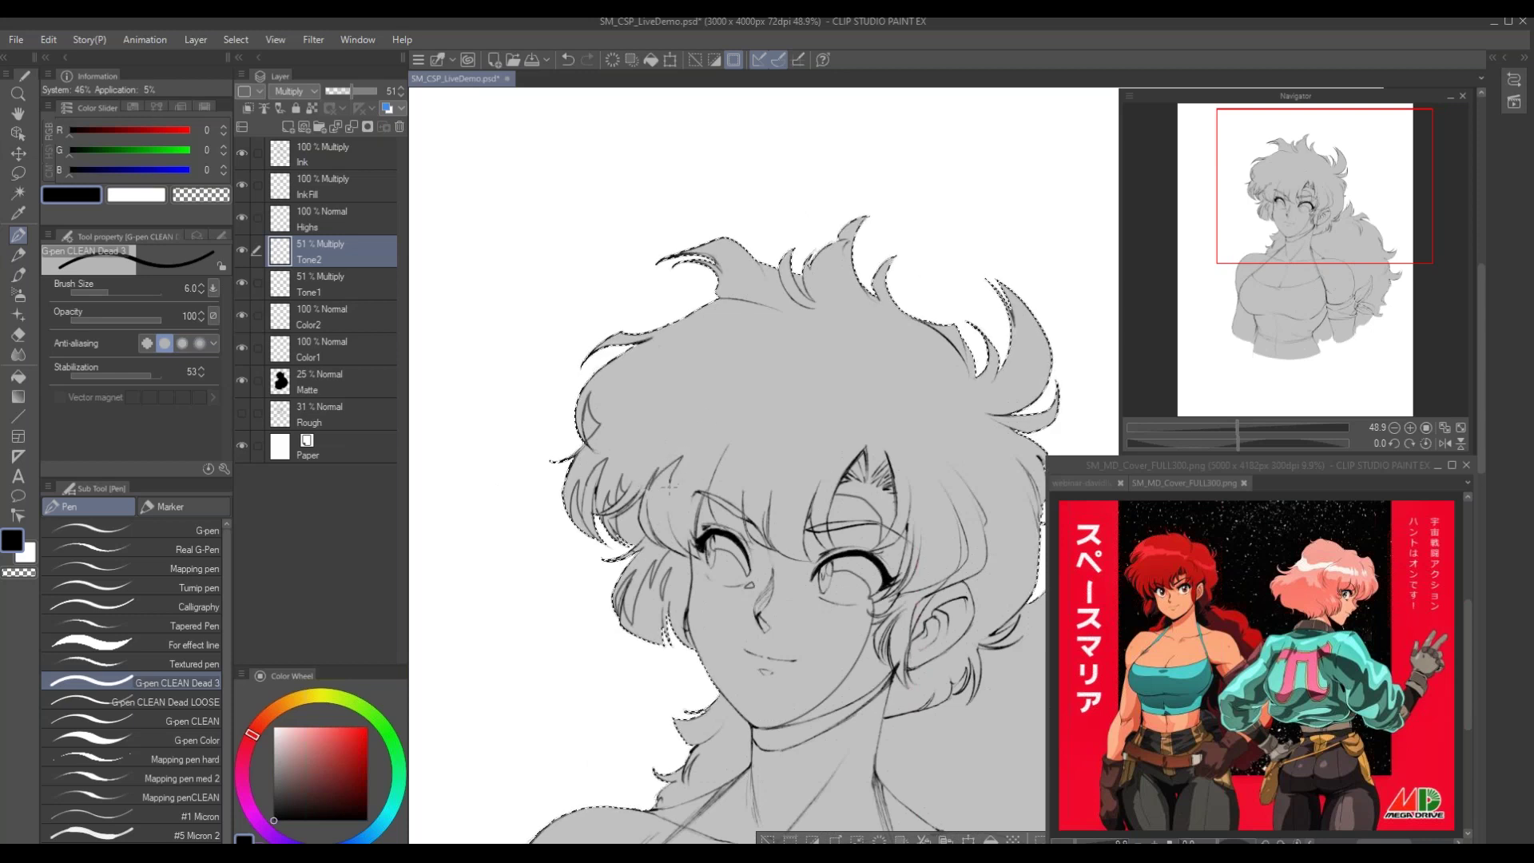
mouse_move(680, 470)
mouse_down()
mouse_move(701, 445)
mouse_move(704, 468)
mouse_move(722, 452)
mouse_up()
drag(705, 349, 673, 314)
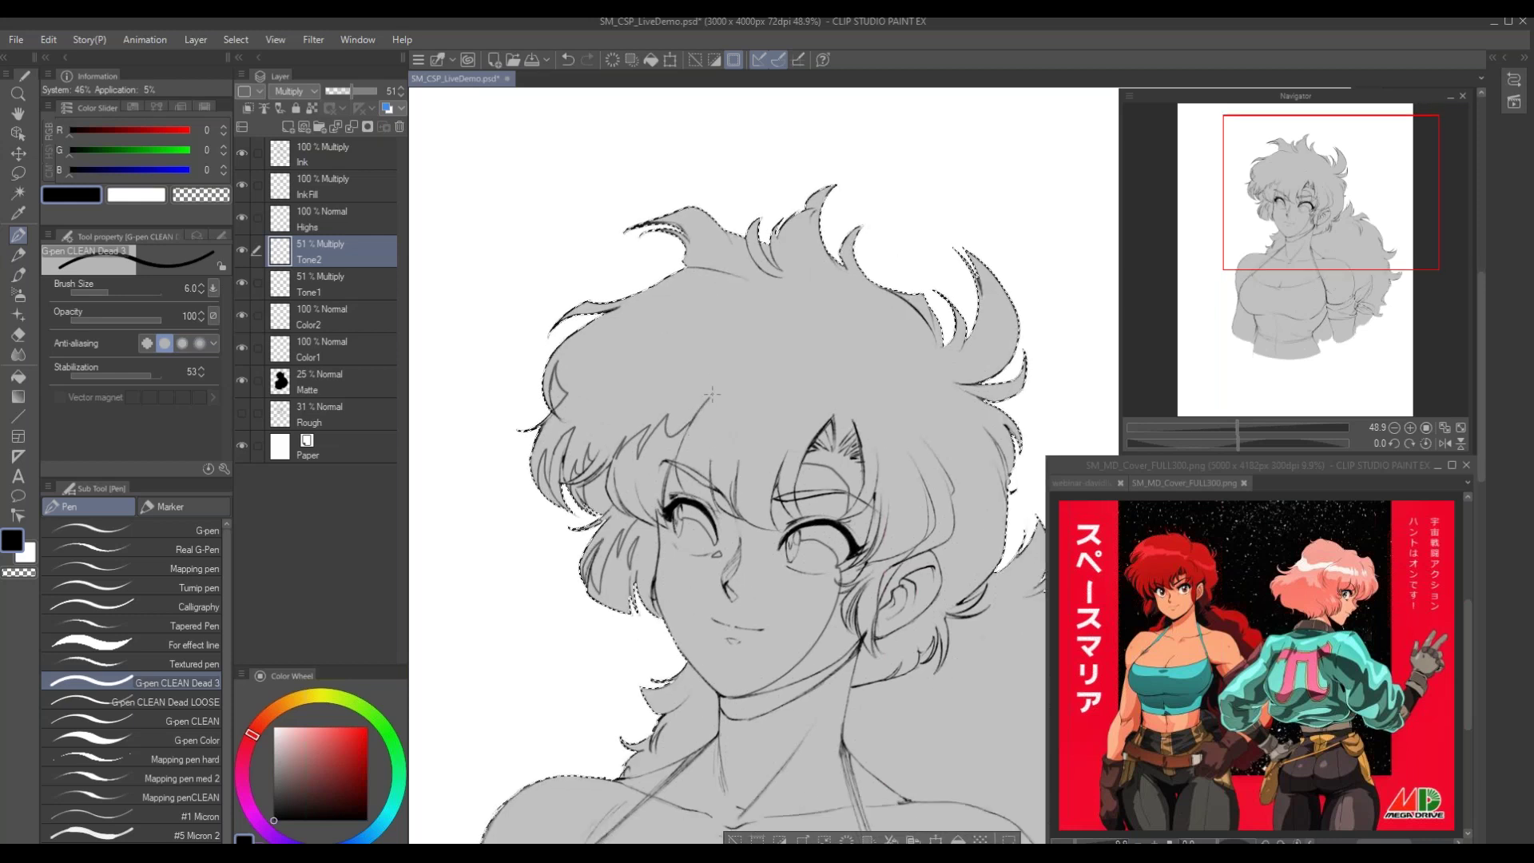
key(ctrl+z)
mouse_move(713, 398)
mouse_down()
mouse_move(710, 457)
mouse_move(730, 414)
mouse_move(750, 436)
mouse_move(772, 426)
mouse_move(726, 454)
mouse_move(729, 482)
mouse_up()
drag(712, 333, 698, 343)
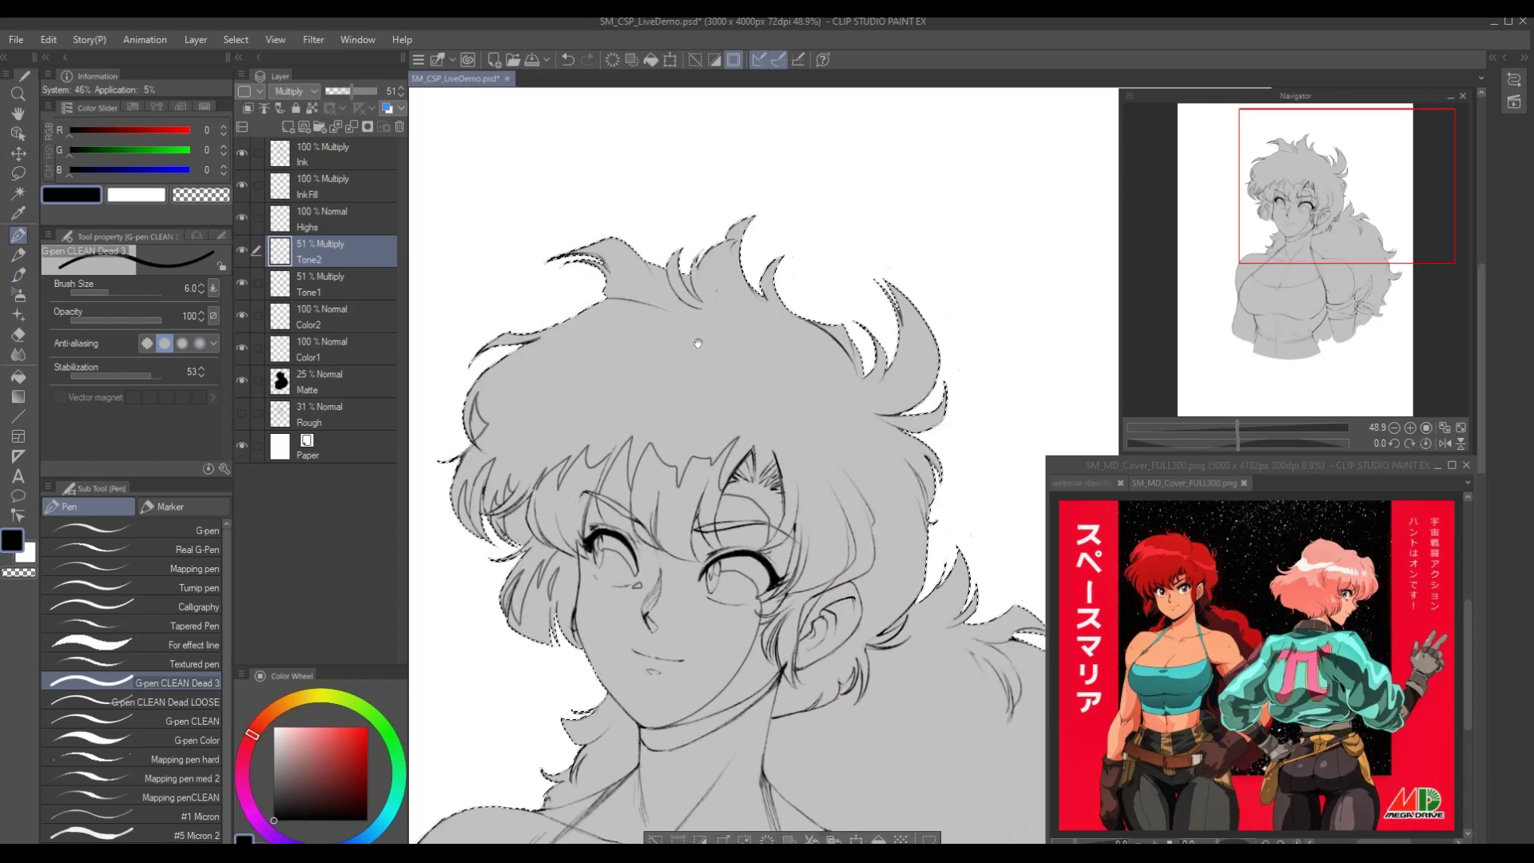
drag(751, 443, 758, 483)
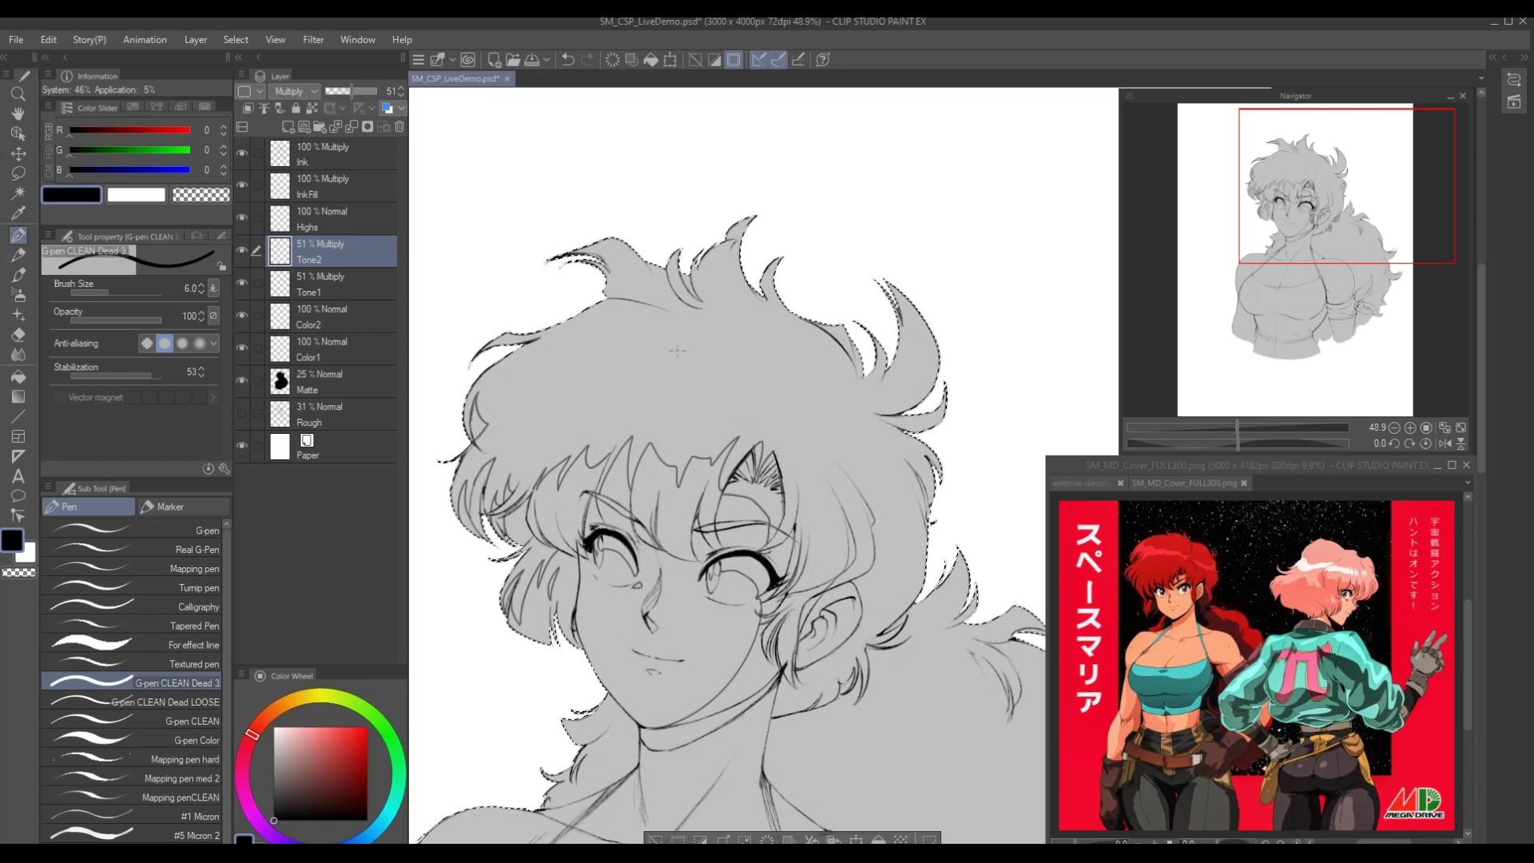
Outline the shadow shapes in the hair above the ear and along the back of the head
drag(783, 452, 798, 521)
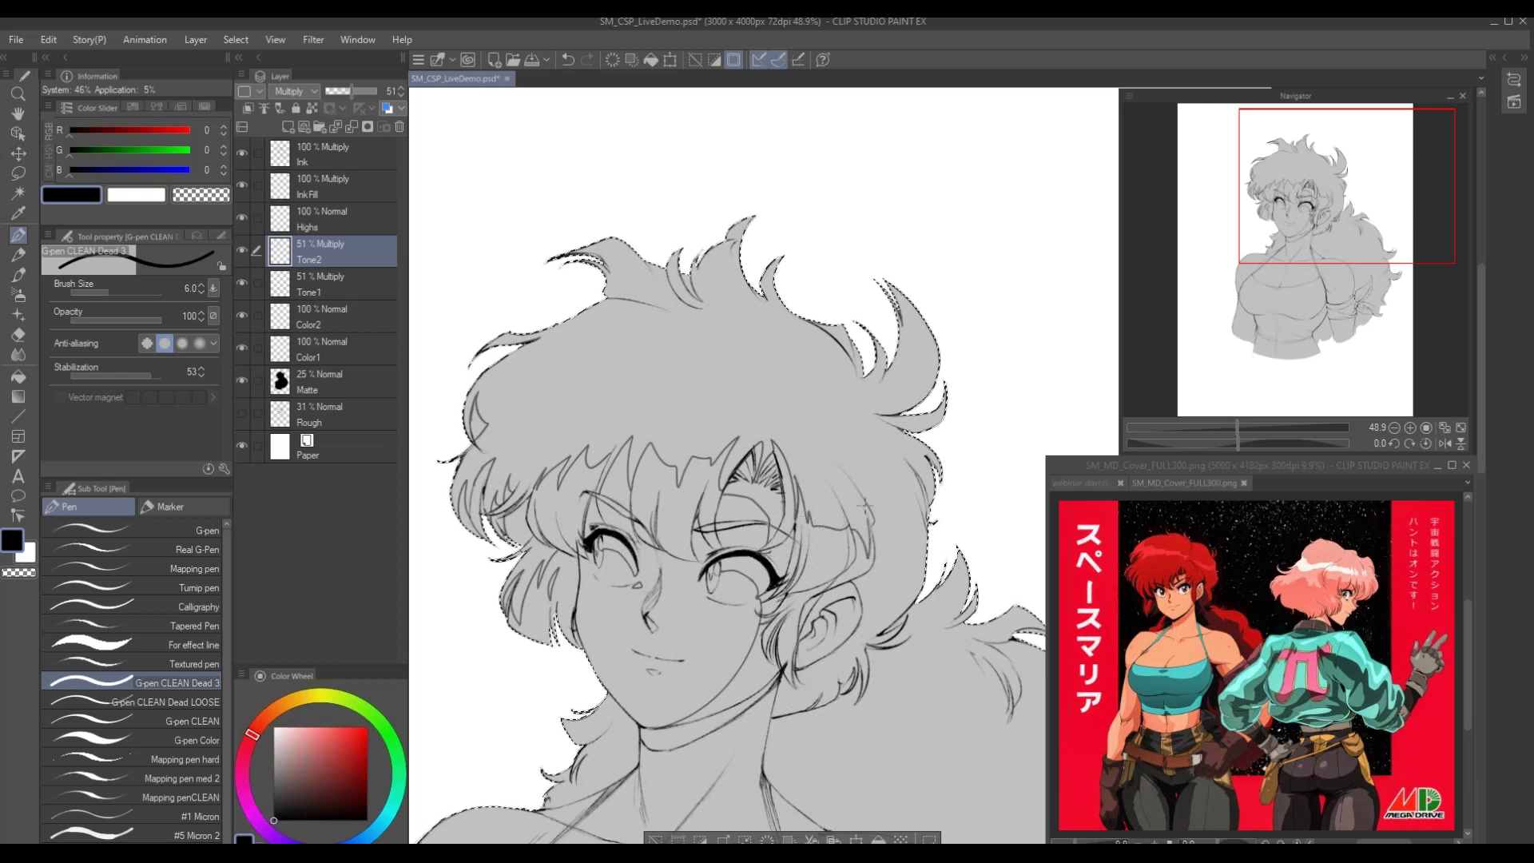
drag(868, 504, 827, 545)
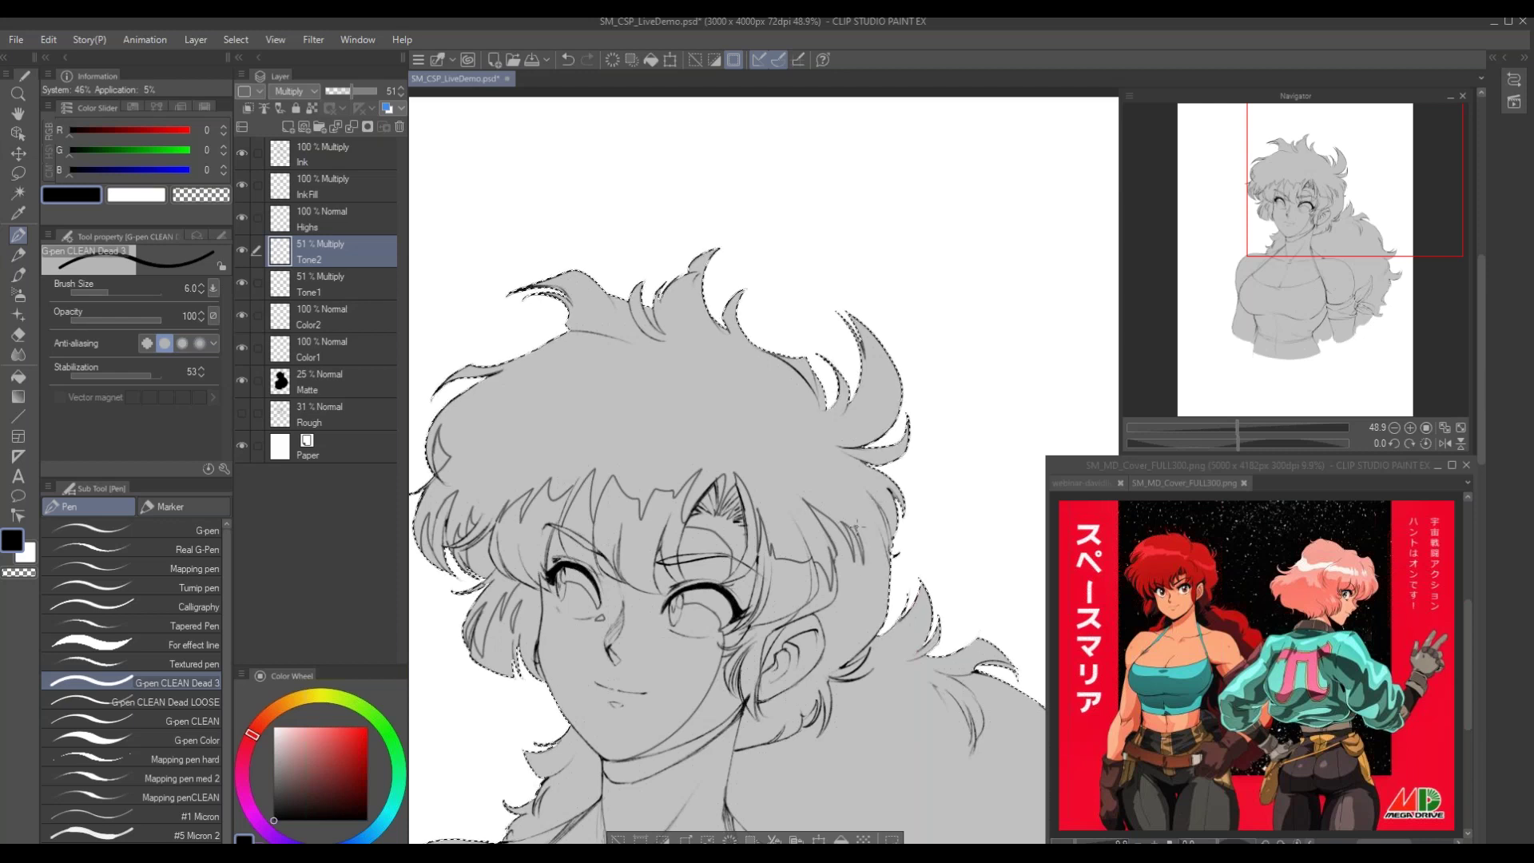
drag(881, 502, 871, 531)
drag(883, 494, 894, 550)
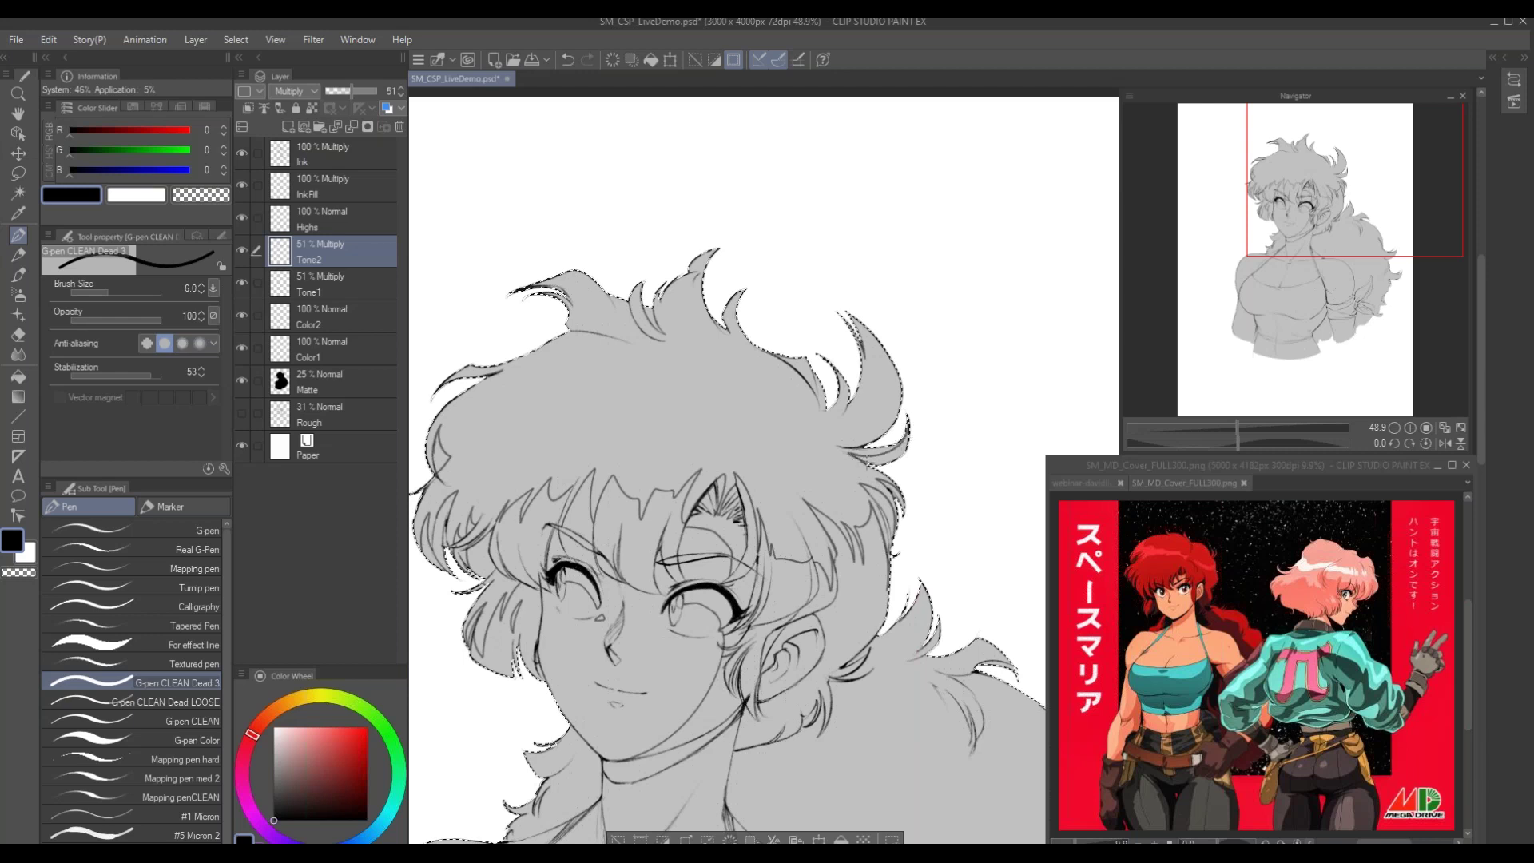
drag(866, 269, 924, 334)
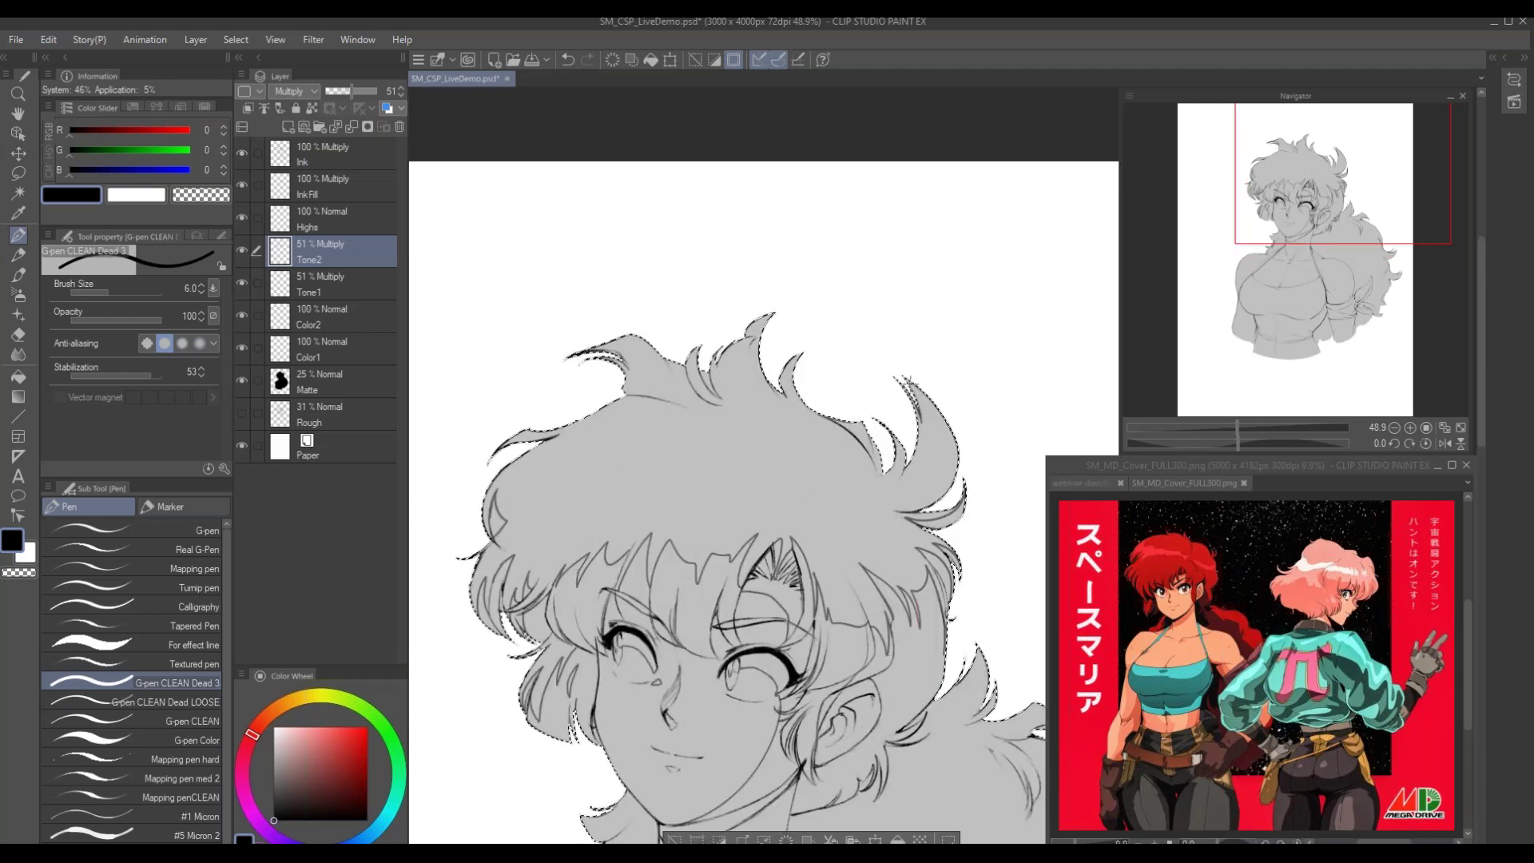
mouse_move(939, 427)
mouse_down()
mouse_move(903, 494)
mouse_move(806, 504)
mouse_up()
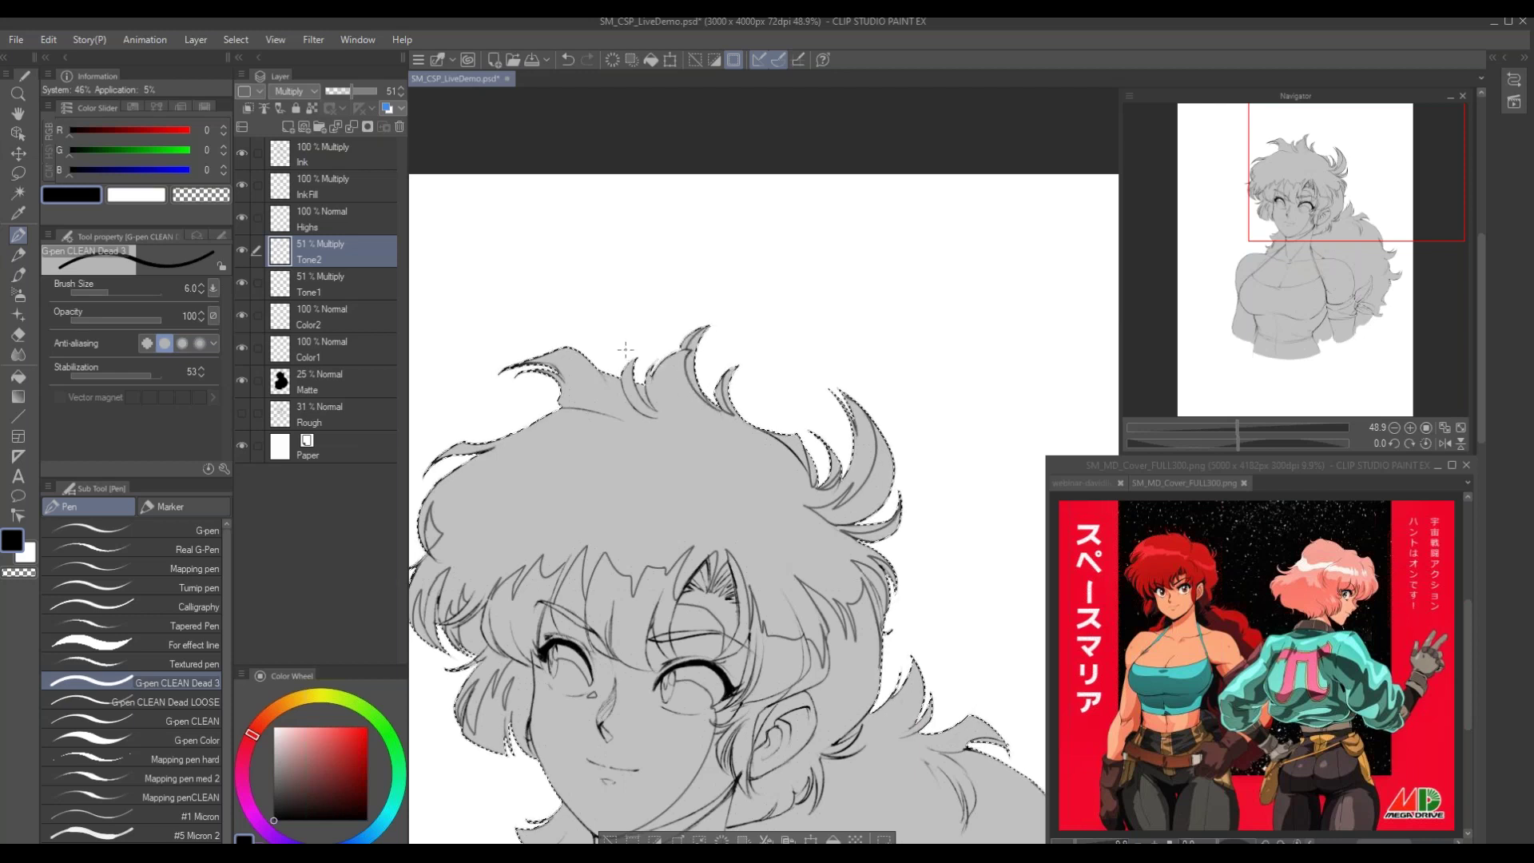
Draw the shadow outlines at the base of the upright hair tufts on top of the head
drag(496, 331, 567, 350)
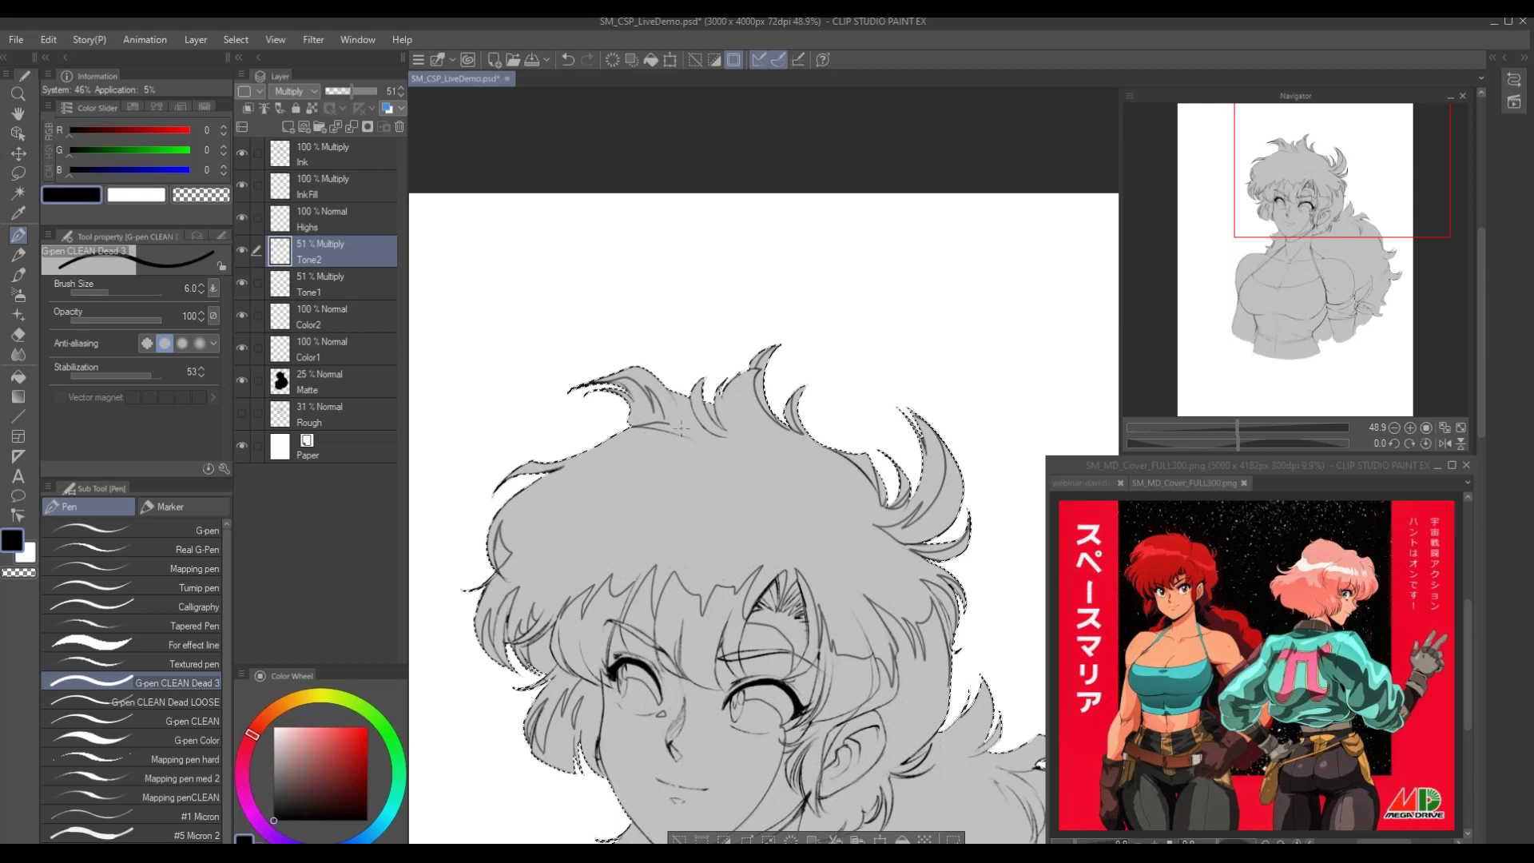
mouse_move(609, 302)
mouse_down()
mouse_move(653, 275)
mouse_move(645, 349)
mouse_move(540, 406)
mouse_up()
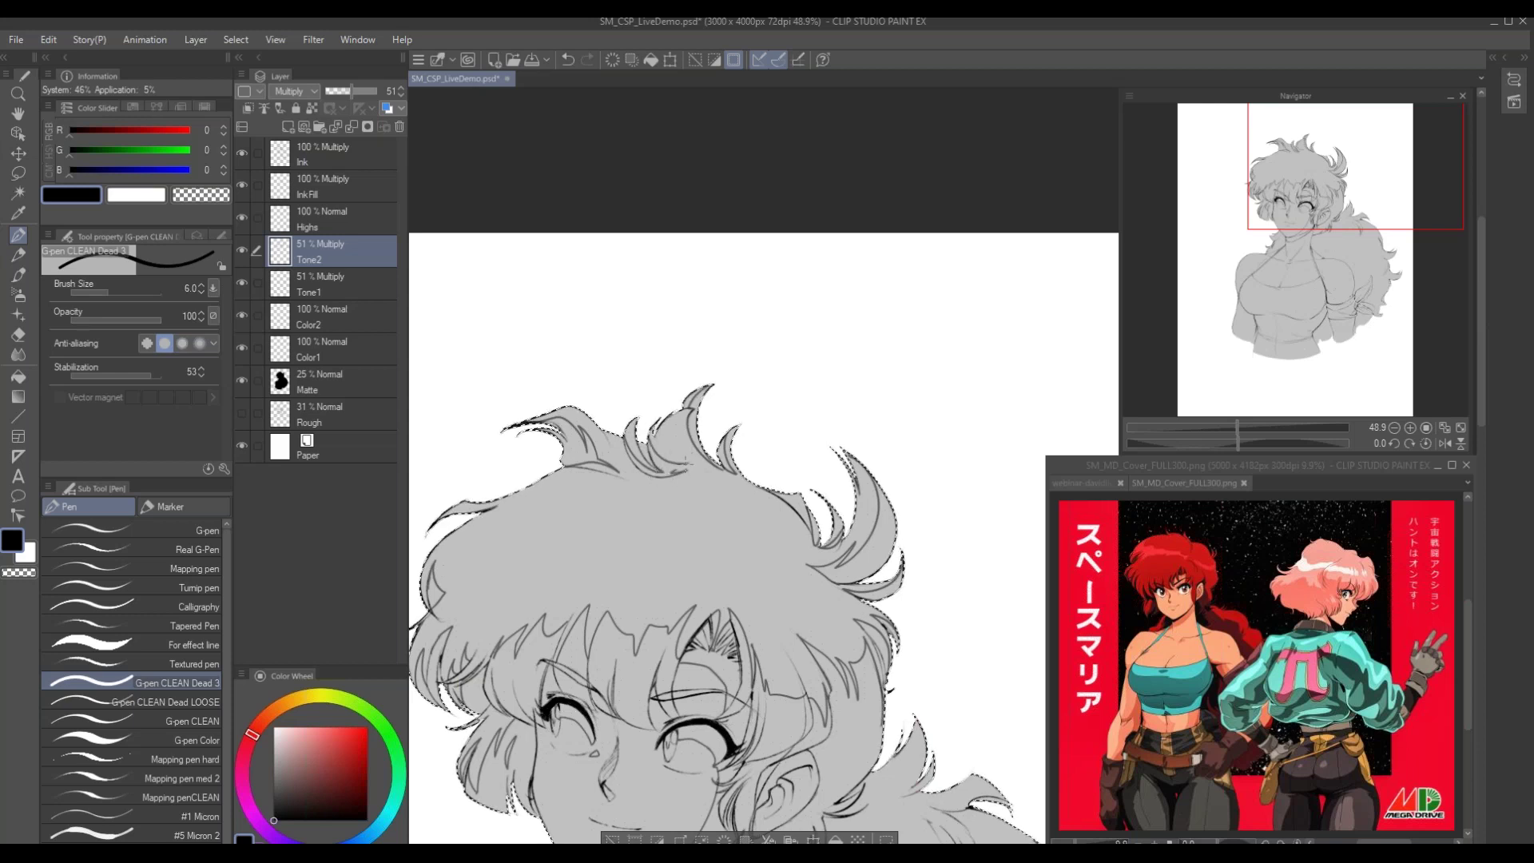
drag(585, 397, 575, 377)
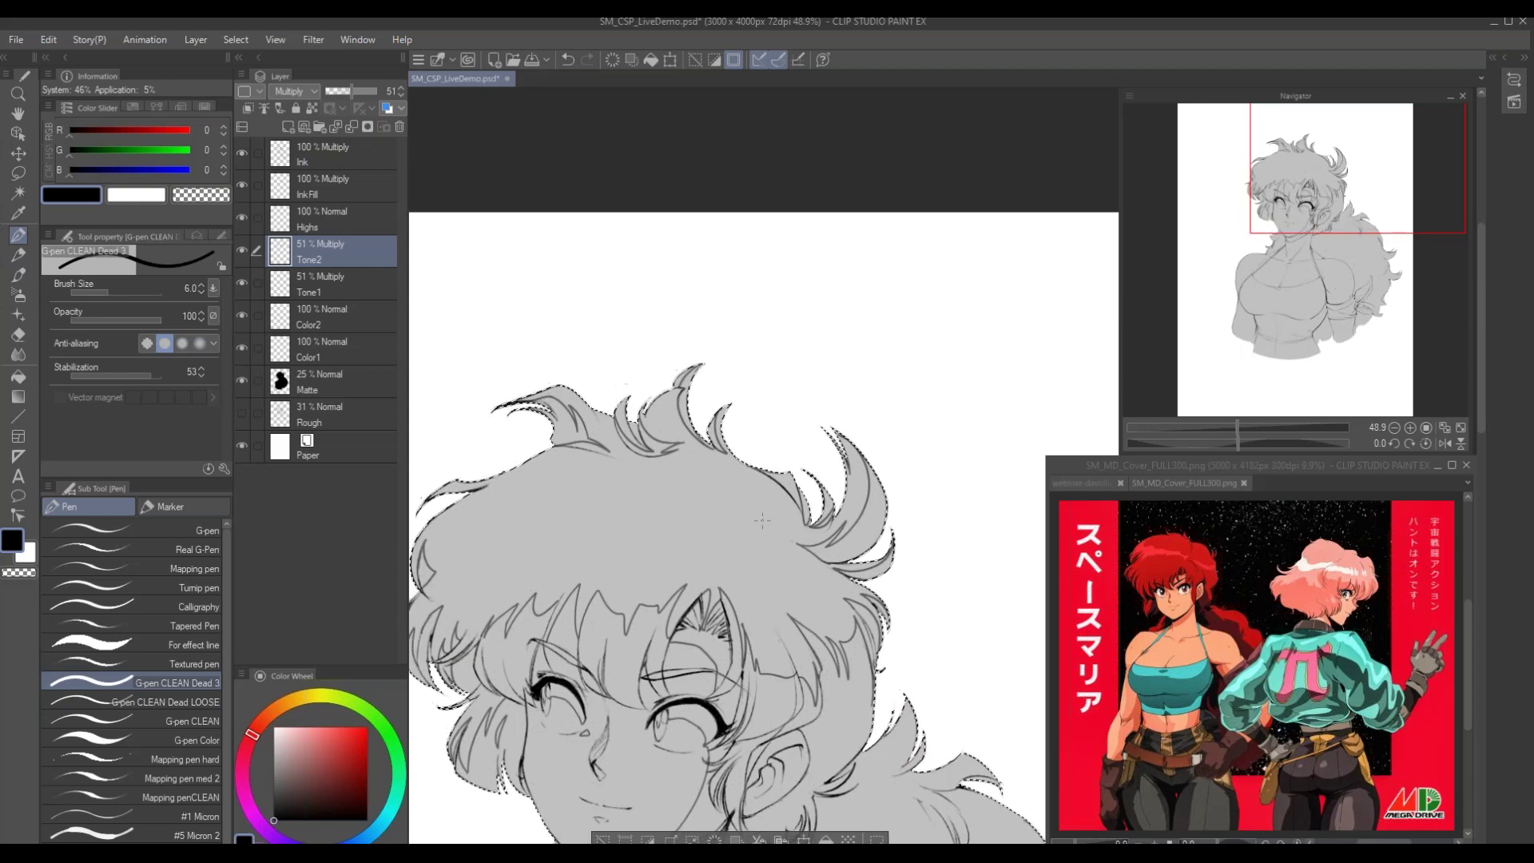
Add small pointed shadow accents on the crown of the hair, grouped near the back tuft with a single one above the fringe
drag(720, 484, 742, 499)
drag(720, 484, 759, 500)
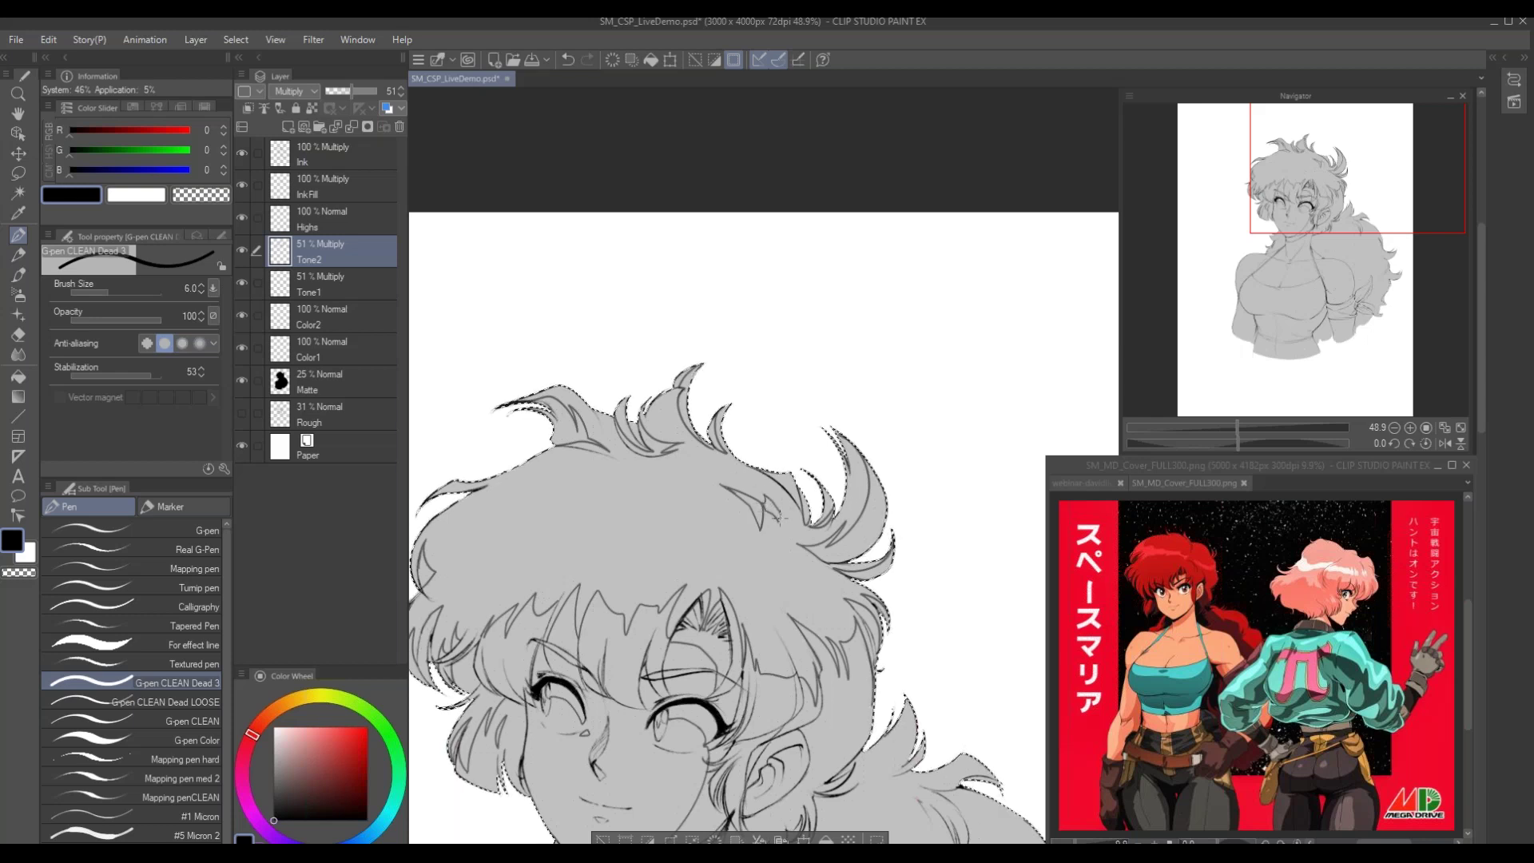
mouse_move(774, 498)
mouse_down()
mouse_move(824, 499)
mouse_move(827, 542)
mouse_up()
mouse_move(747, 514)
mouse_down()
mouse_move(835, 495)
mouse_move(729, 510)
mouse_up()
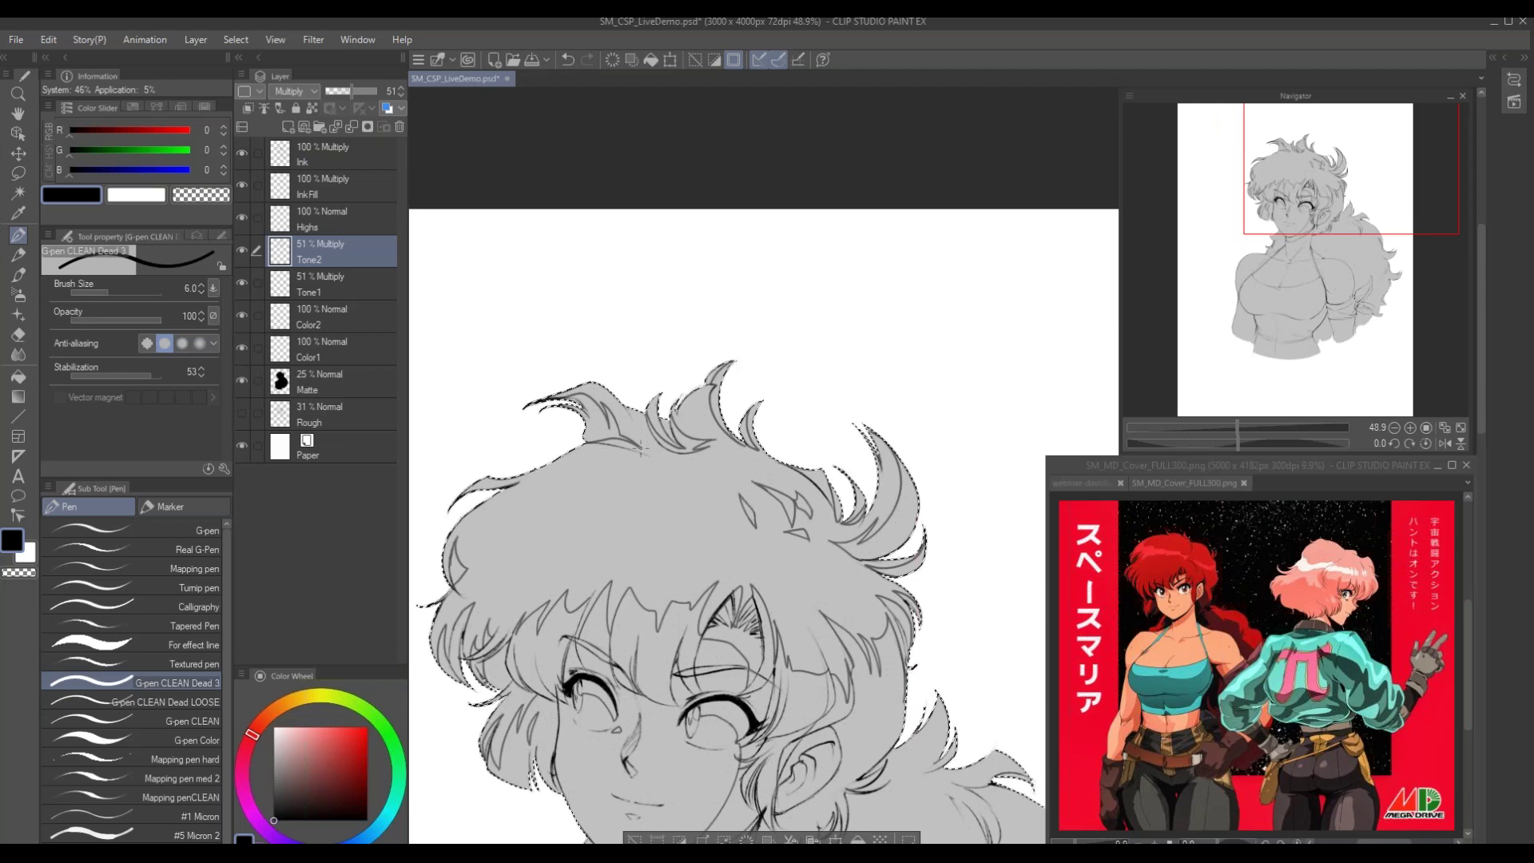
drag(559, 520, 649, 430)
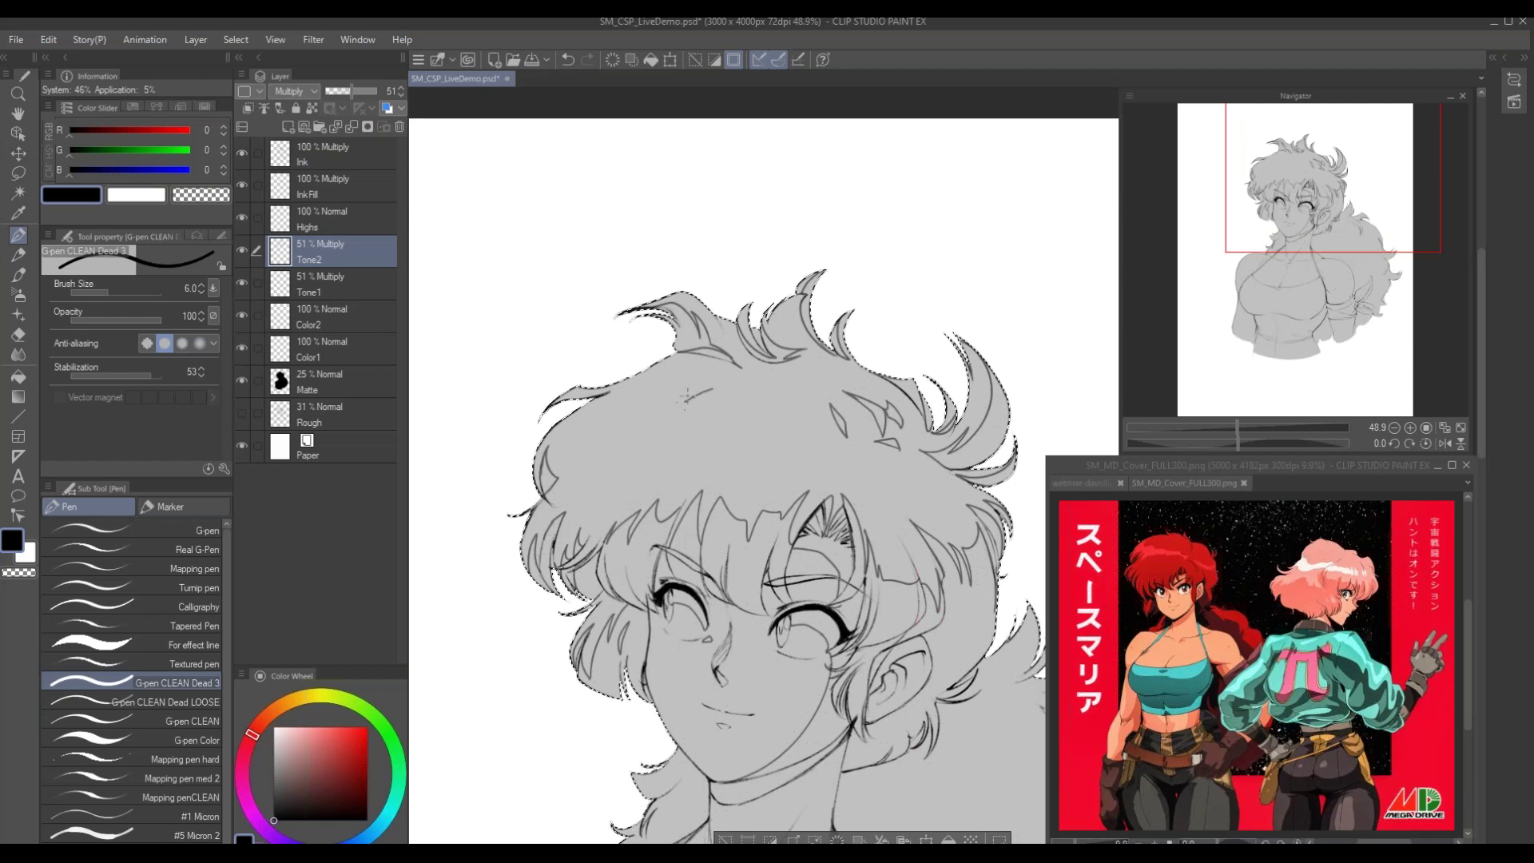
drag(792, 352, 698, 208)
scroll(823, 519, up, 1)
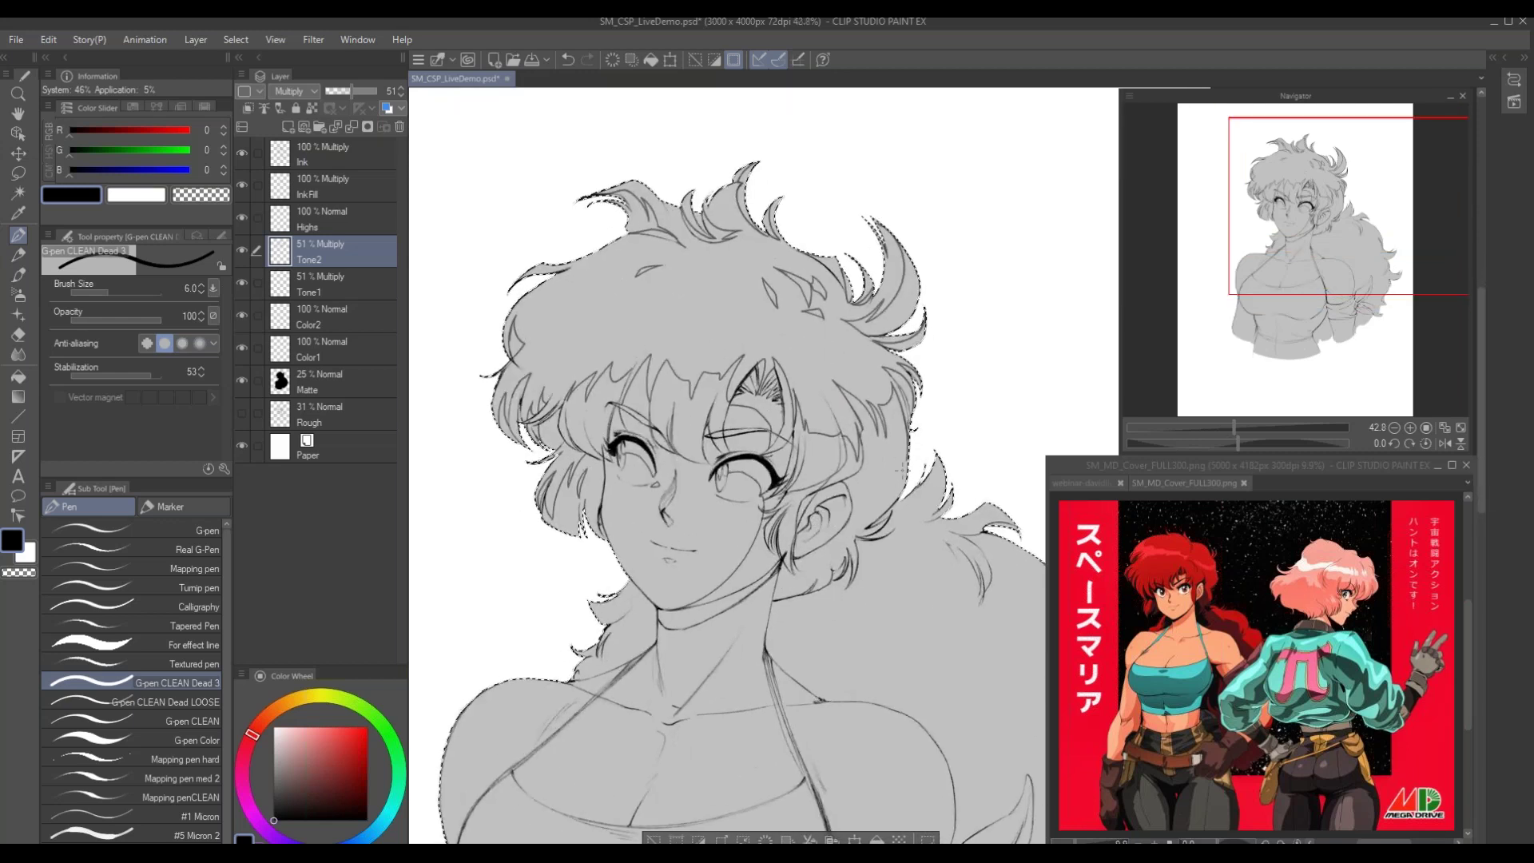
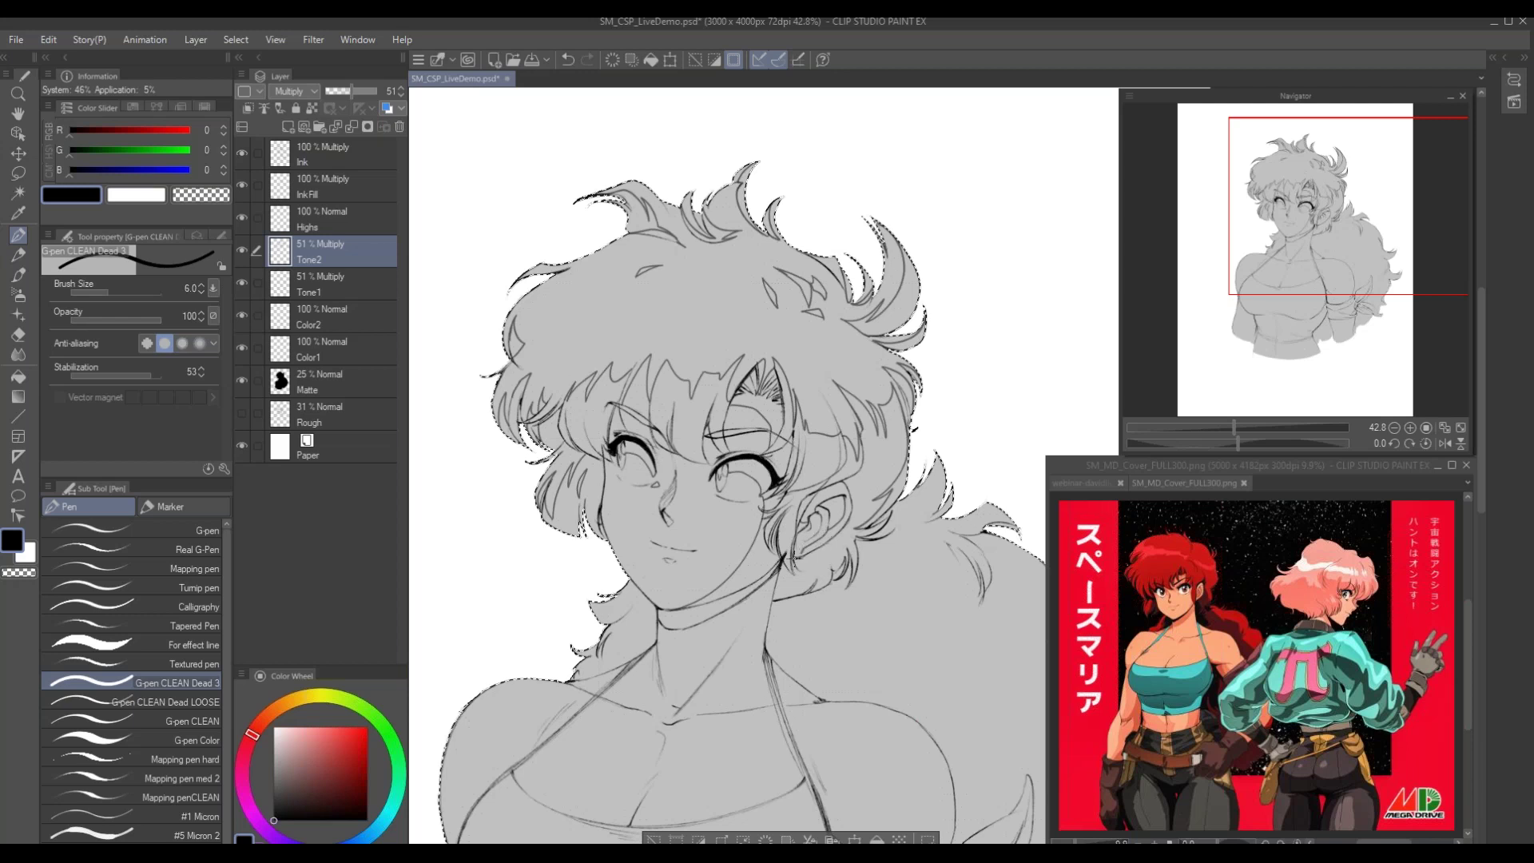
Undo the last stroke, clean up the Tone2 strokes on the cheek with the Soft eraser, and return to the G-pen CLEAN Dead 3 brush
key(ctrl+z)
click(838, 535)
drag(636, 645, 771, 740)
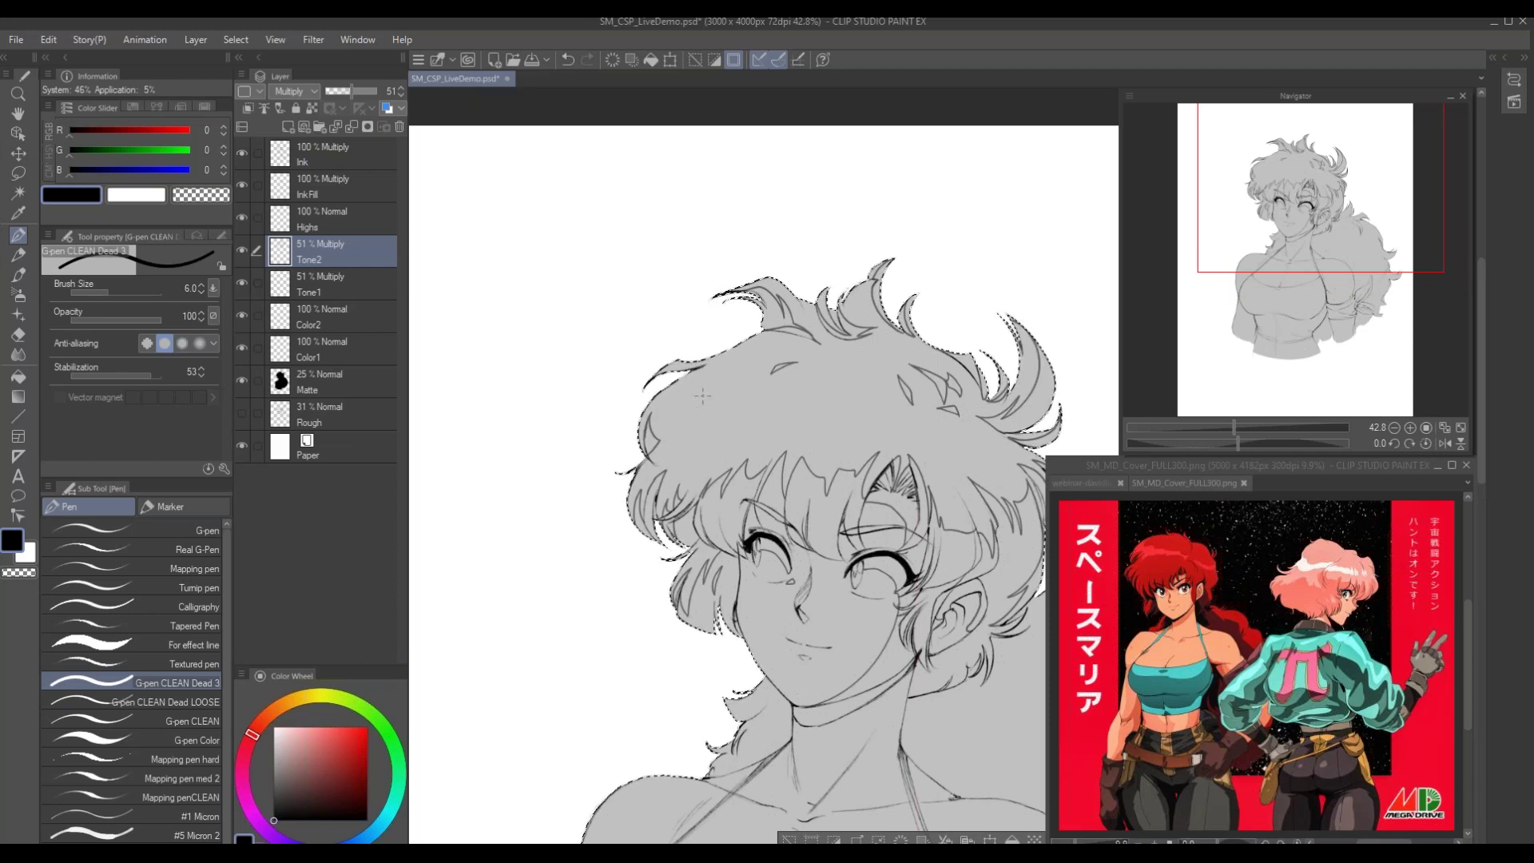
mouse_move(722, 670)
mouse_down()
mouse_move(647, 528)
mouse_move(637, 588)
mouse_up()
key(e)
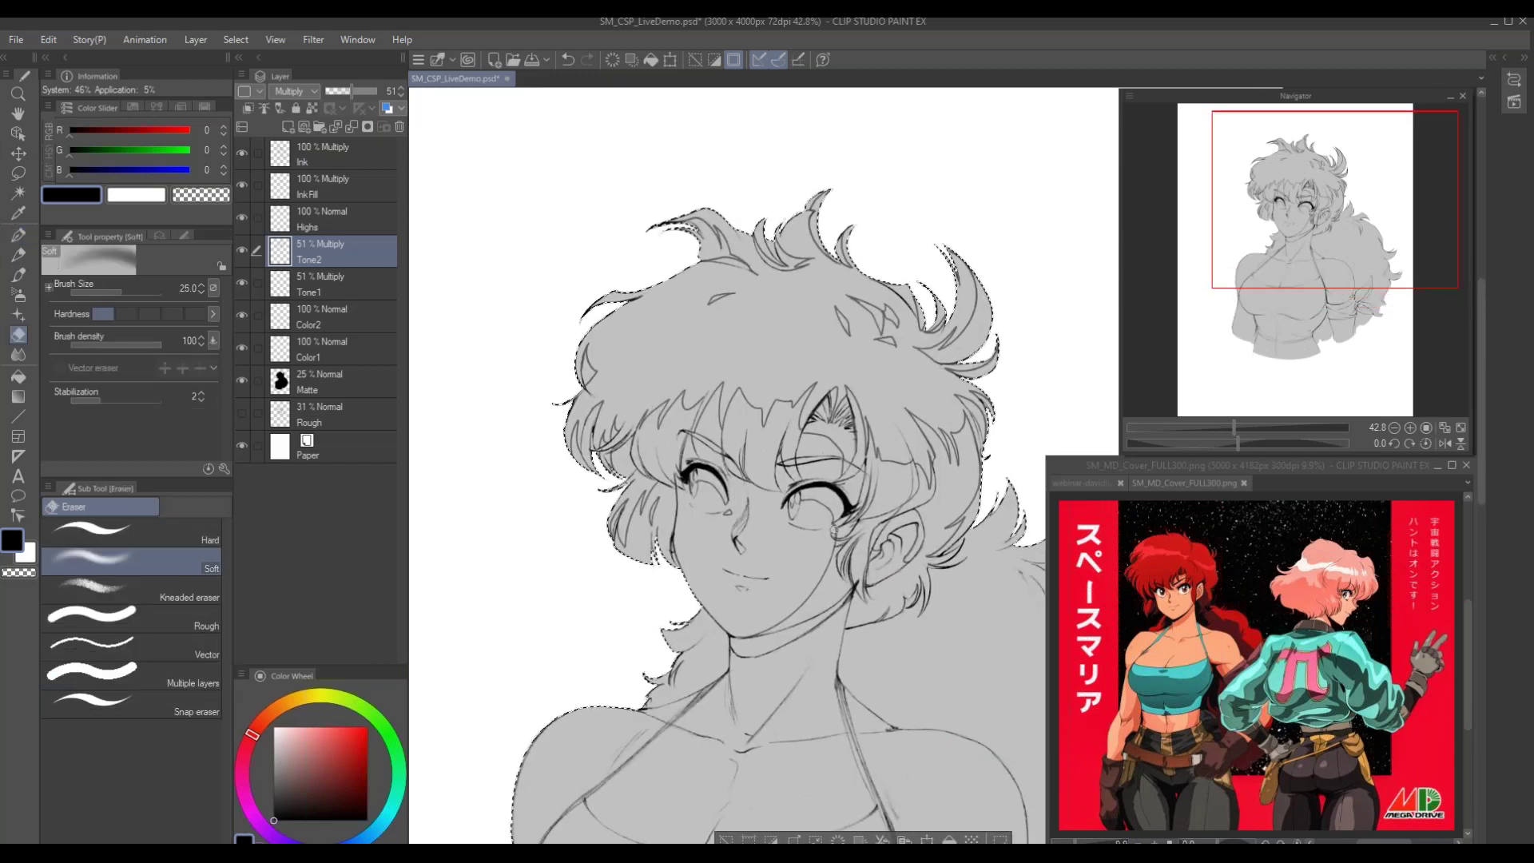
drag(835, 529, 798, 609)
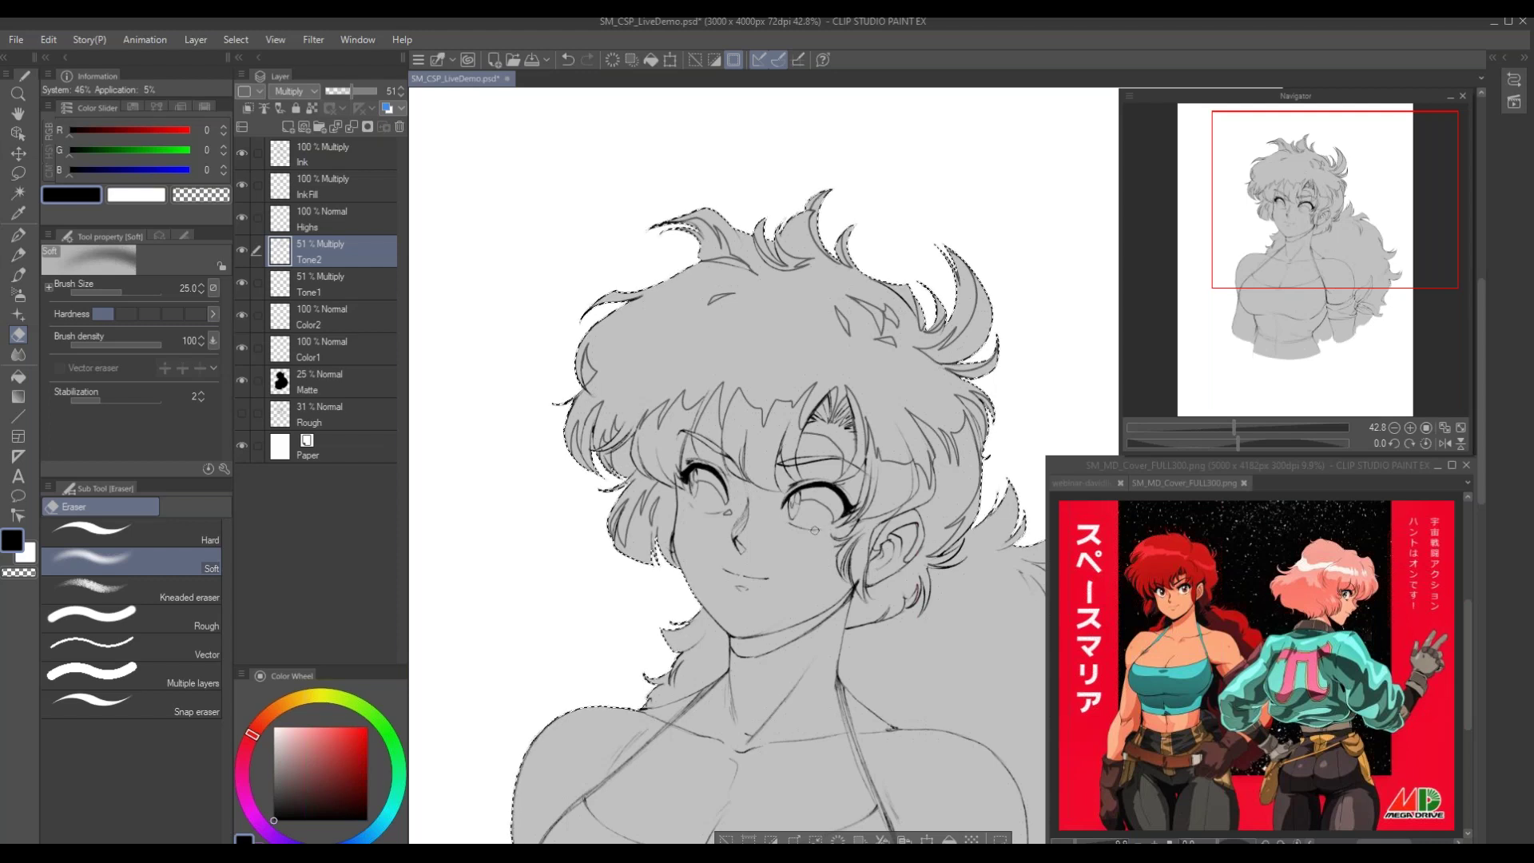
key(p)
scroll(804, 430, up, 2)
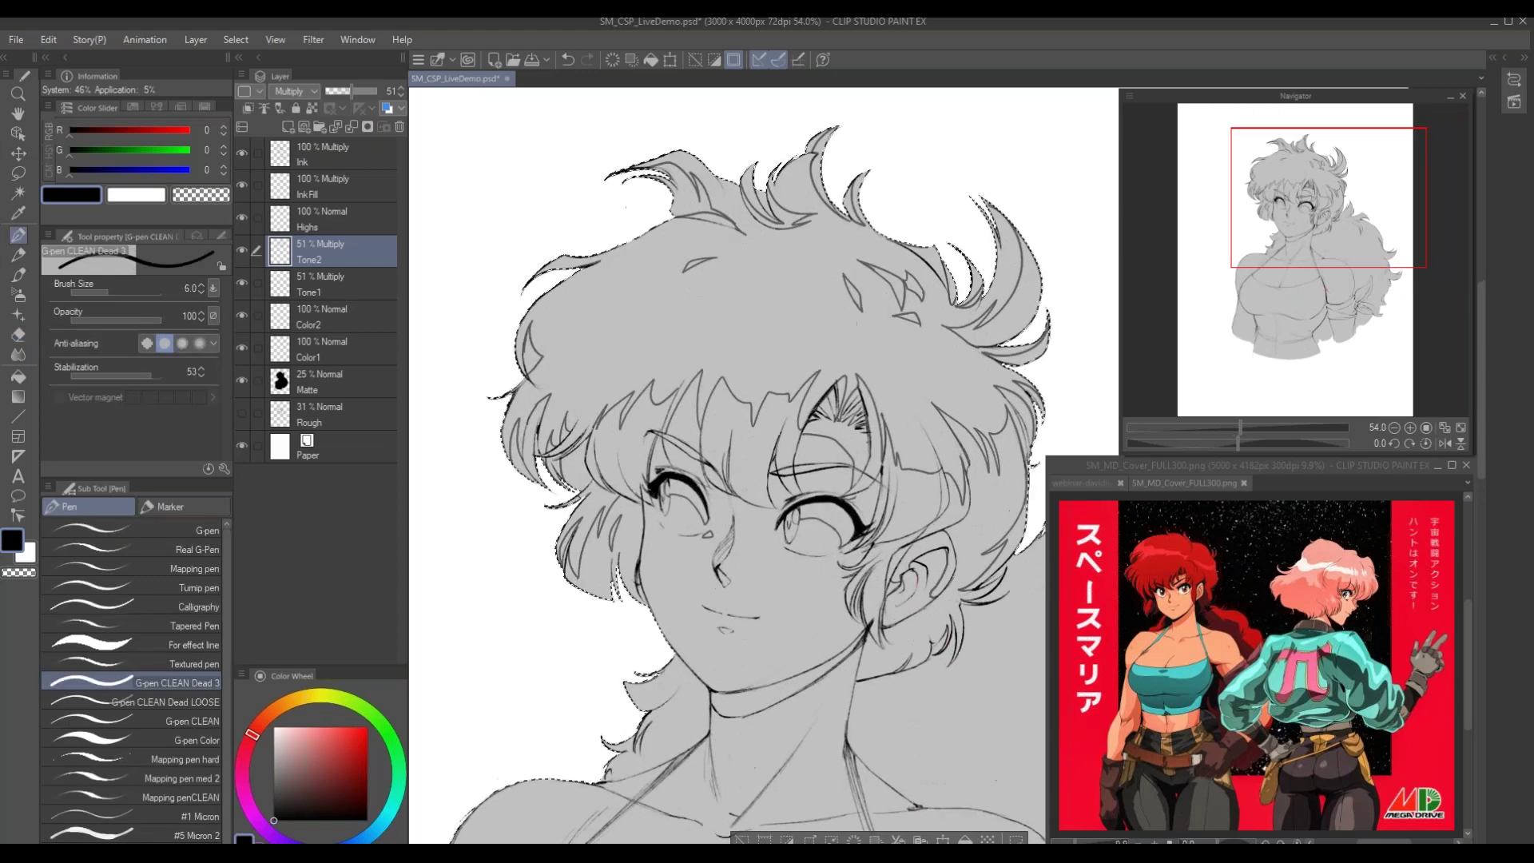
Try a Lasso selection of the shadow area along the jaw from cheek to chin
key(ctrl+z)
key(m)
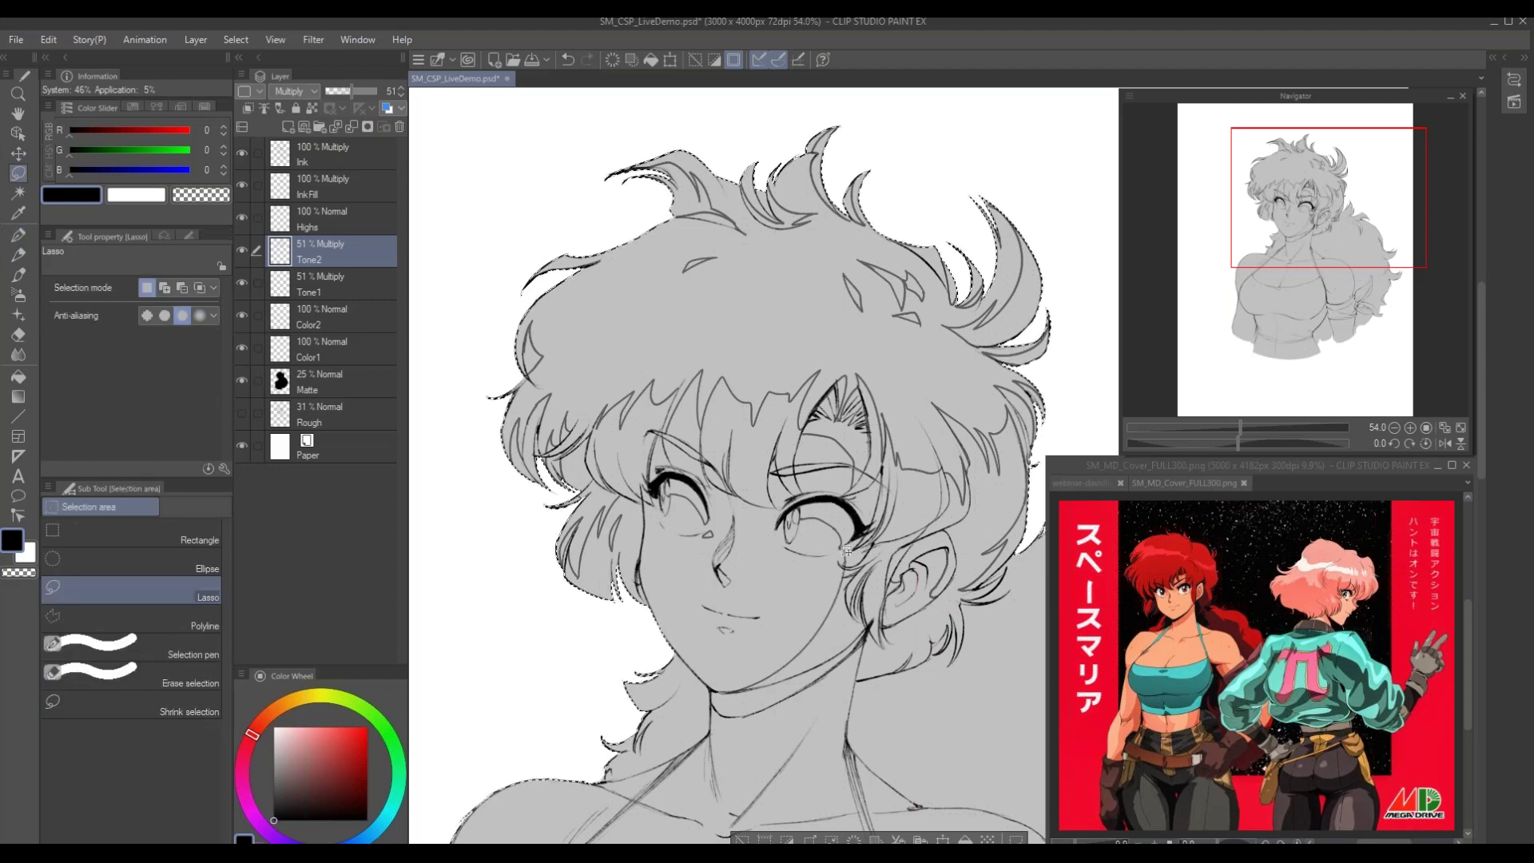
key(ctrl+d)
mouse_move(838, 551)
mouse_down()
mouse_move(853, 560)
mouse_move(802, 657)
mouse_move(740, 692)
mouse_move(755, 650)
mouse_move(829, 572)
mouse_up()
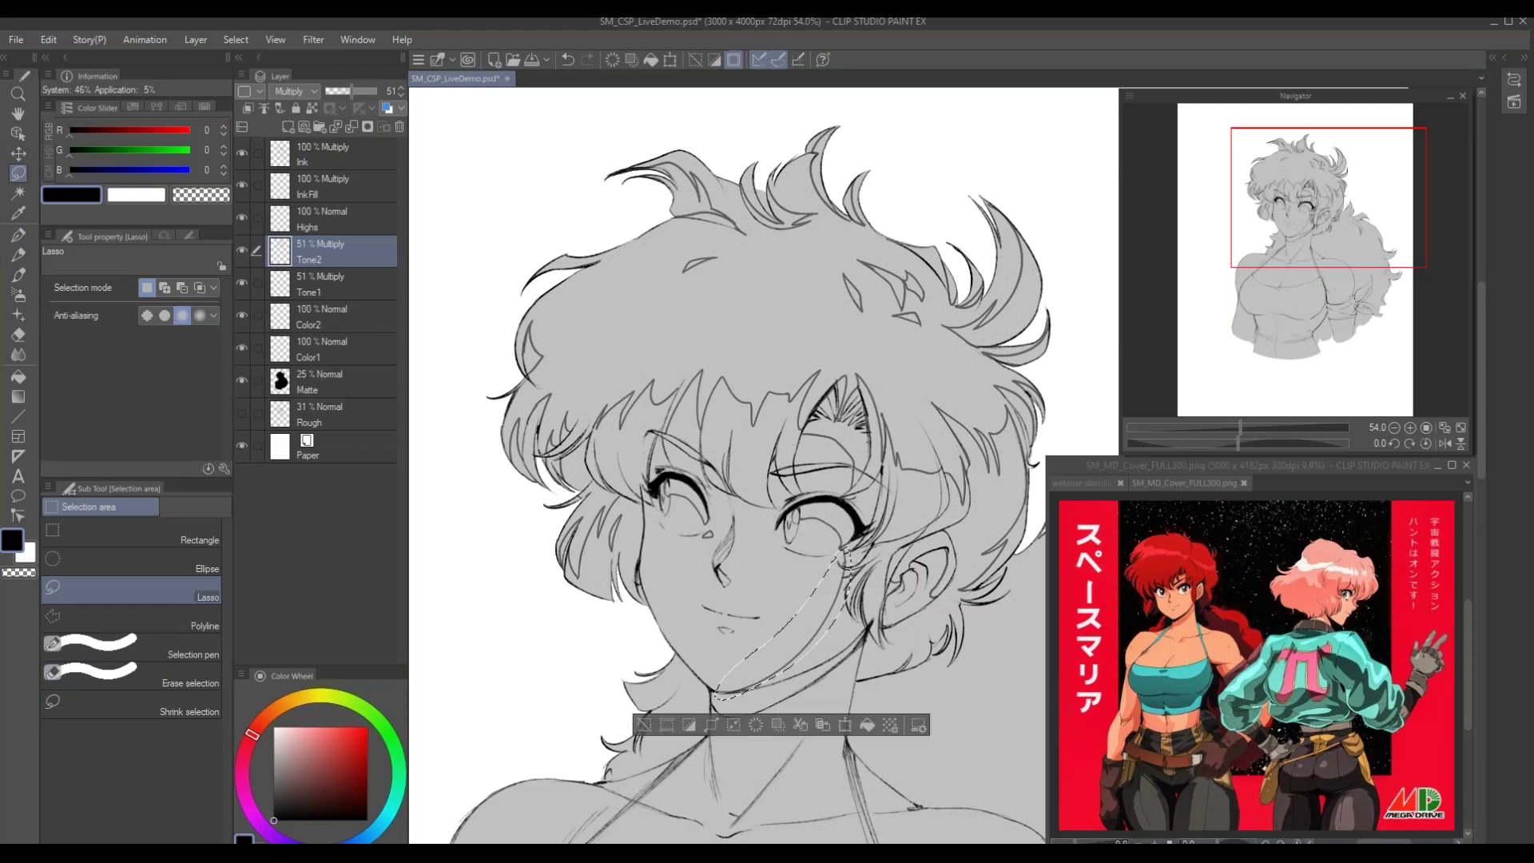
key(ctrl+d)
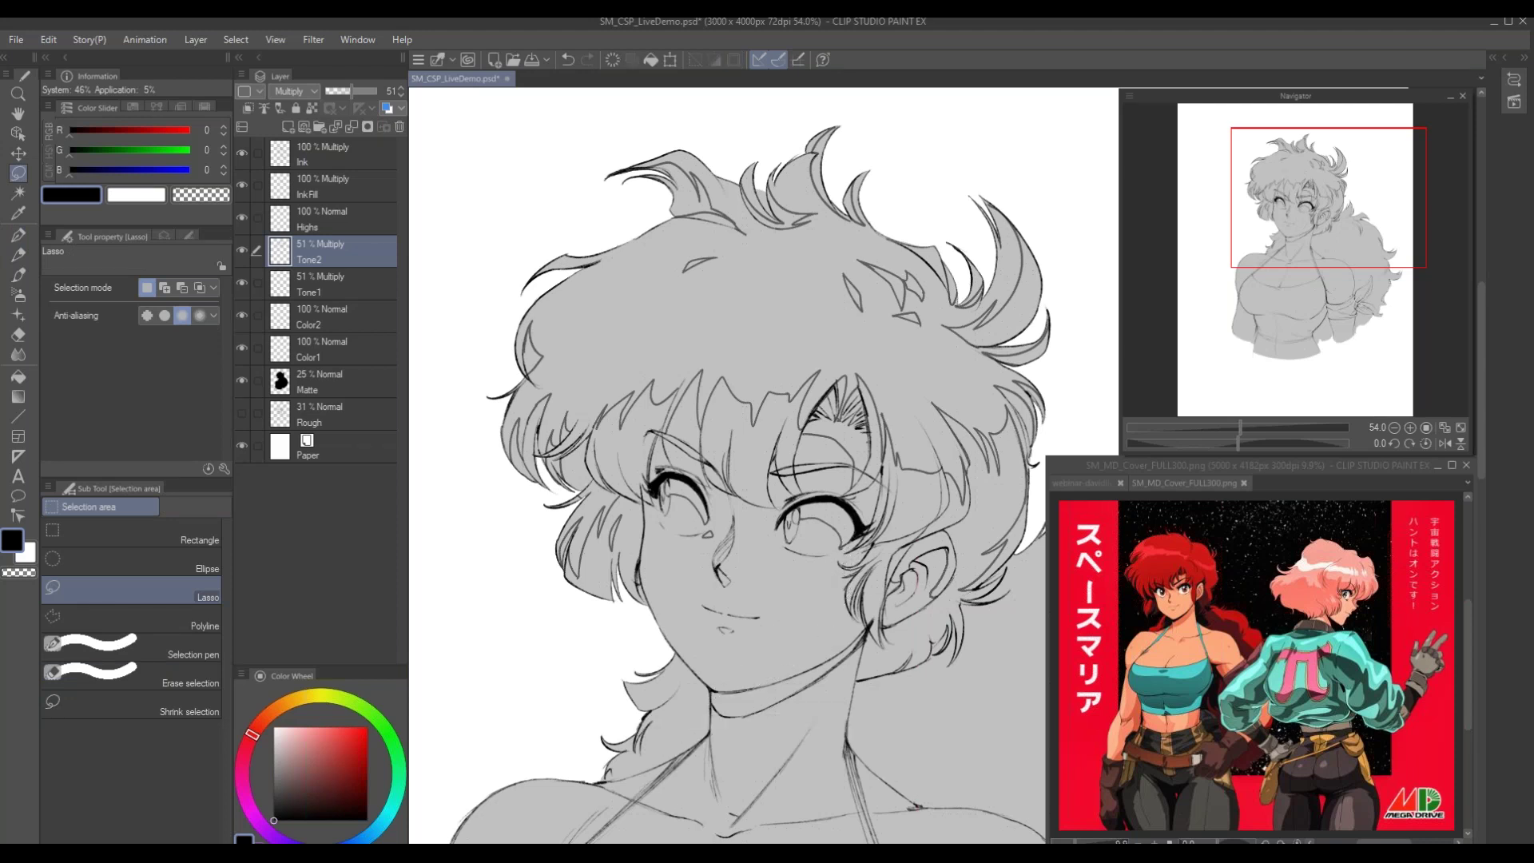
key(p)
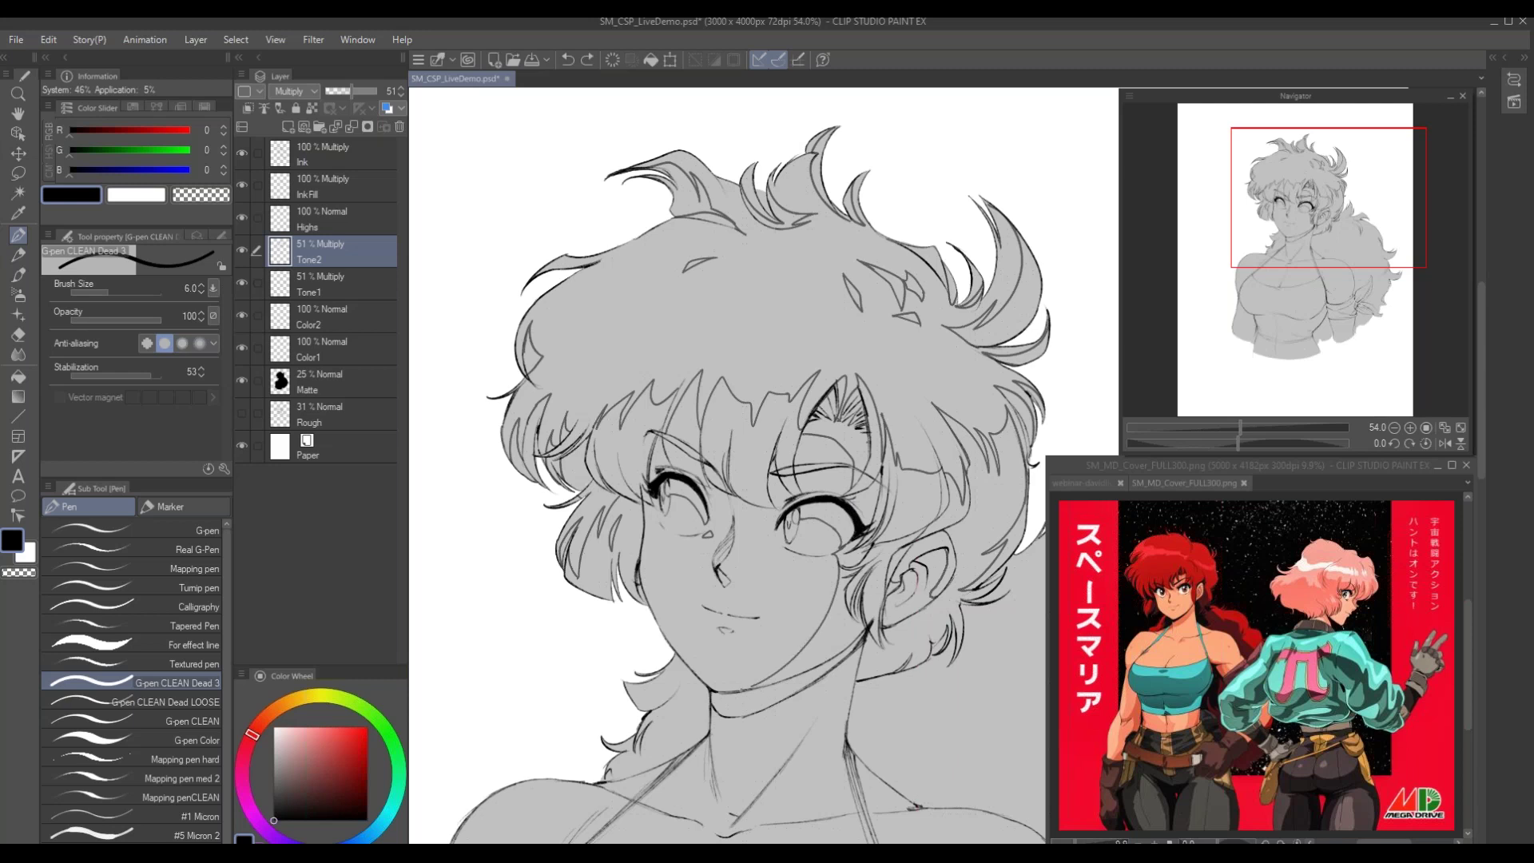
Outline a small shadow below the lower lip and reload the Matte layer's silhouette as a selection with Tone2 still active
key(ctrl+z)
scroll(664, 644, down, 3)
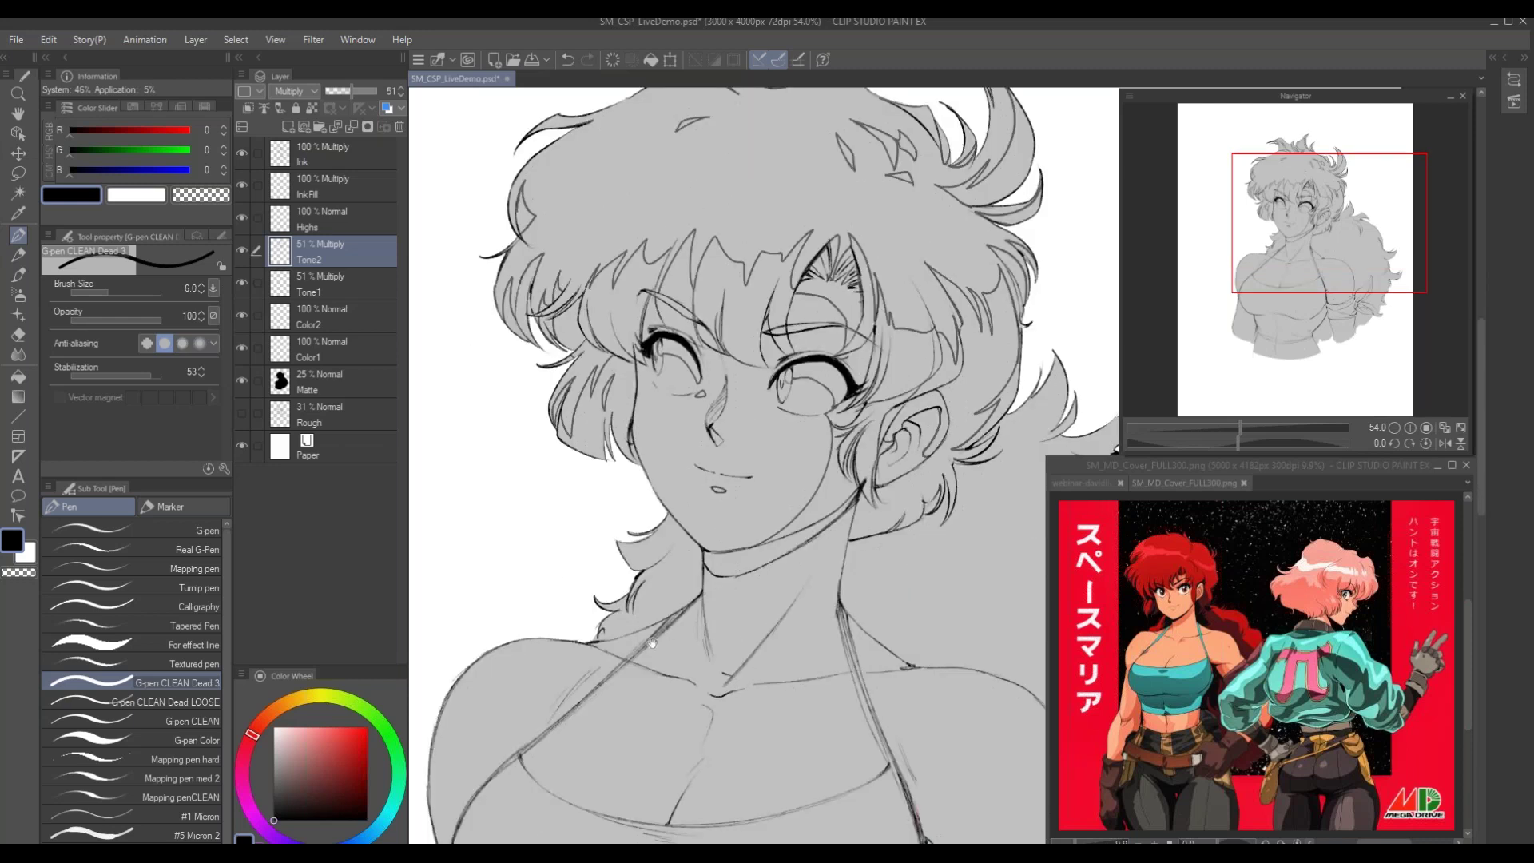
drag(668, 703, 849, 767)
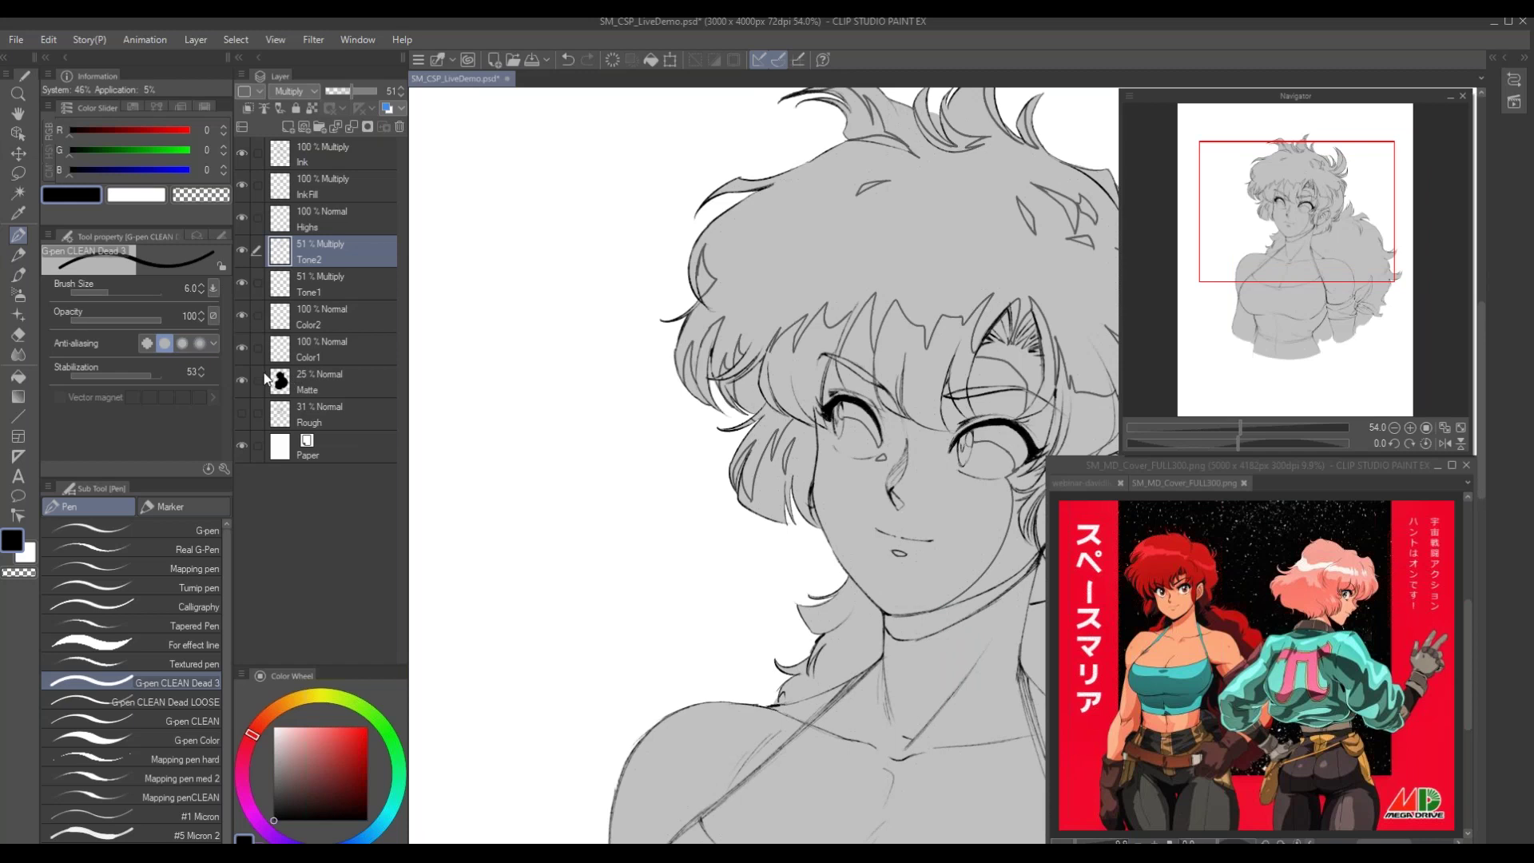
ctrl+click(275, 380)
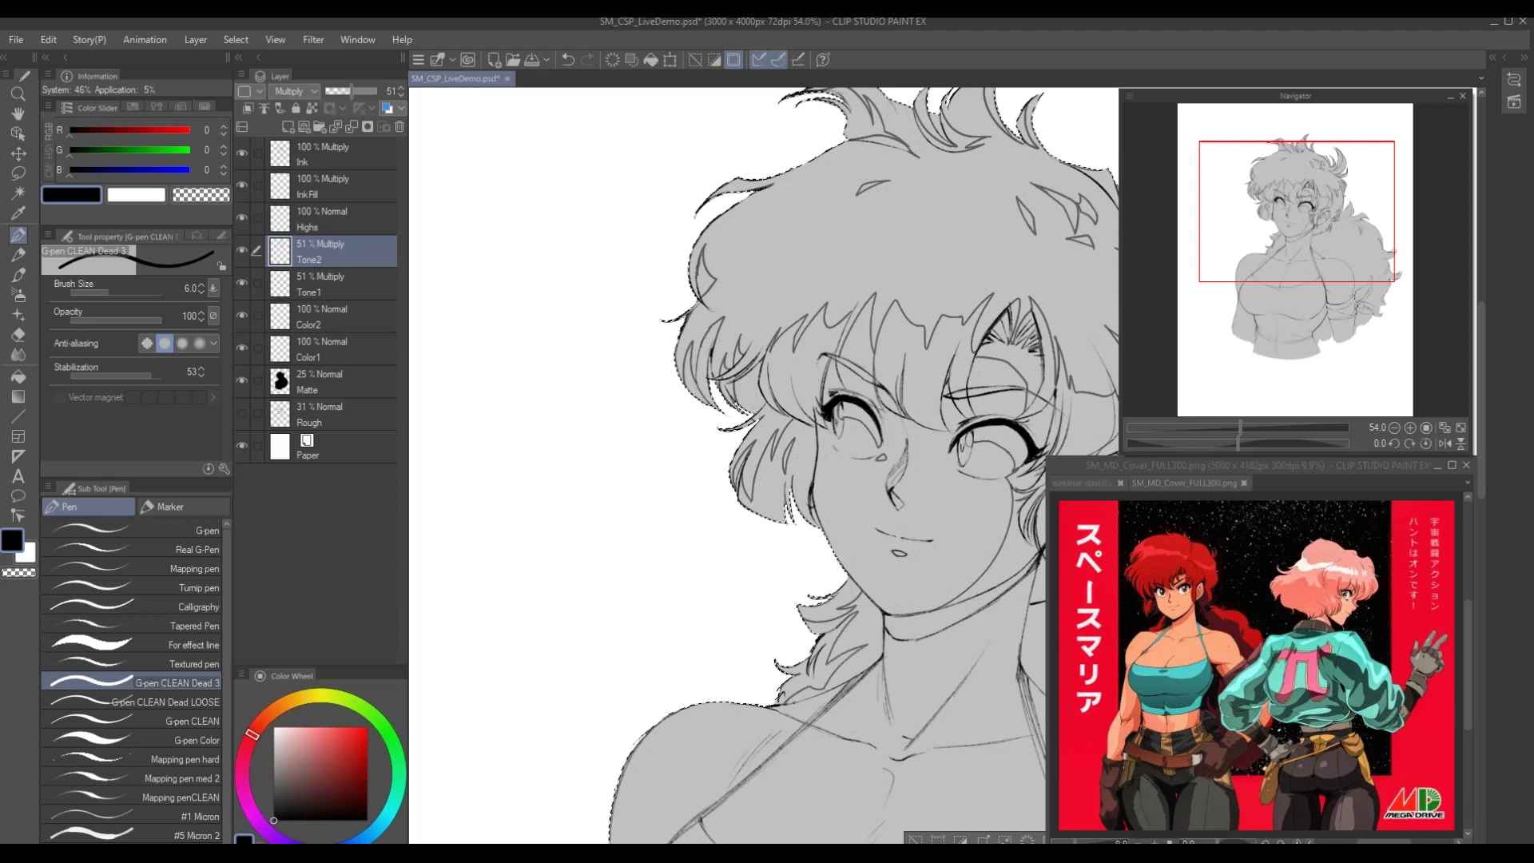
mouse_move(759, 551)
mouse_down()
mouse_move(416, 524)
mouse_move(739, 767)
mouse_move(671, 672)
mouse_move(847, 841)
mouse_up()
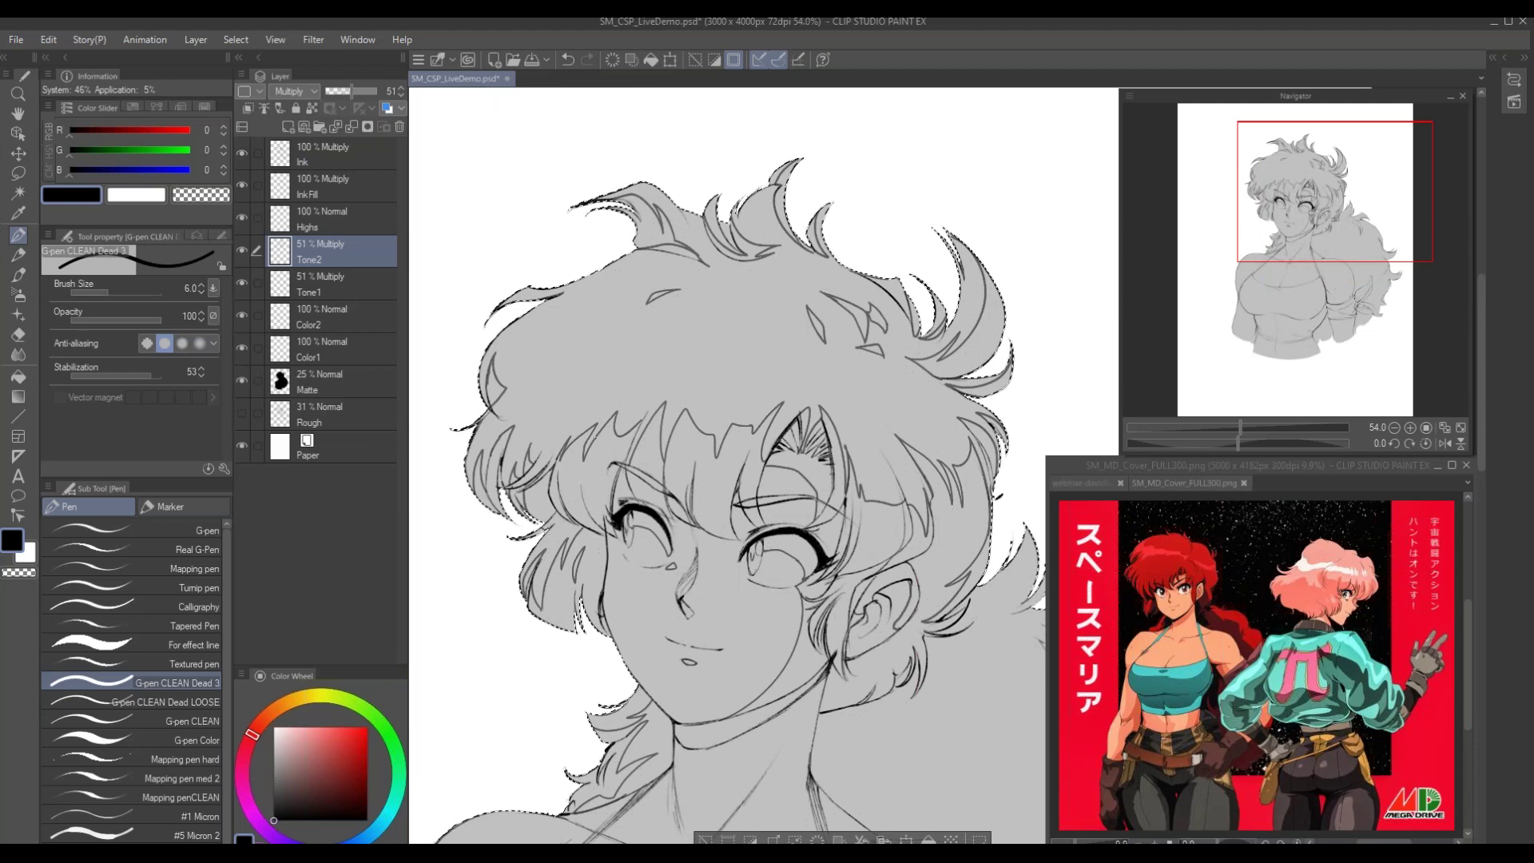
Try a shadow outline across the bridge of the nose between the eyes
drag(651, 466, 679, 503)
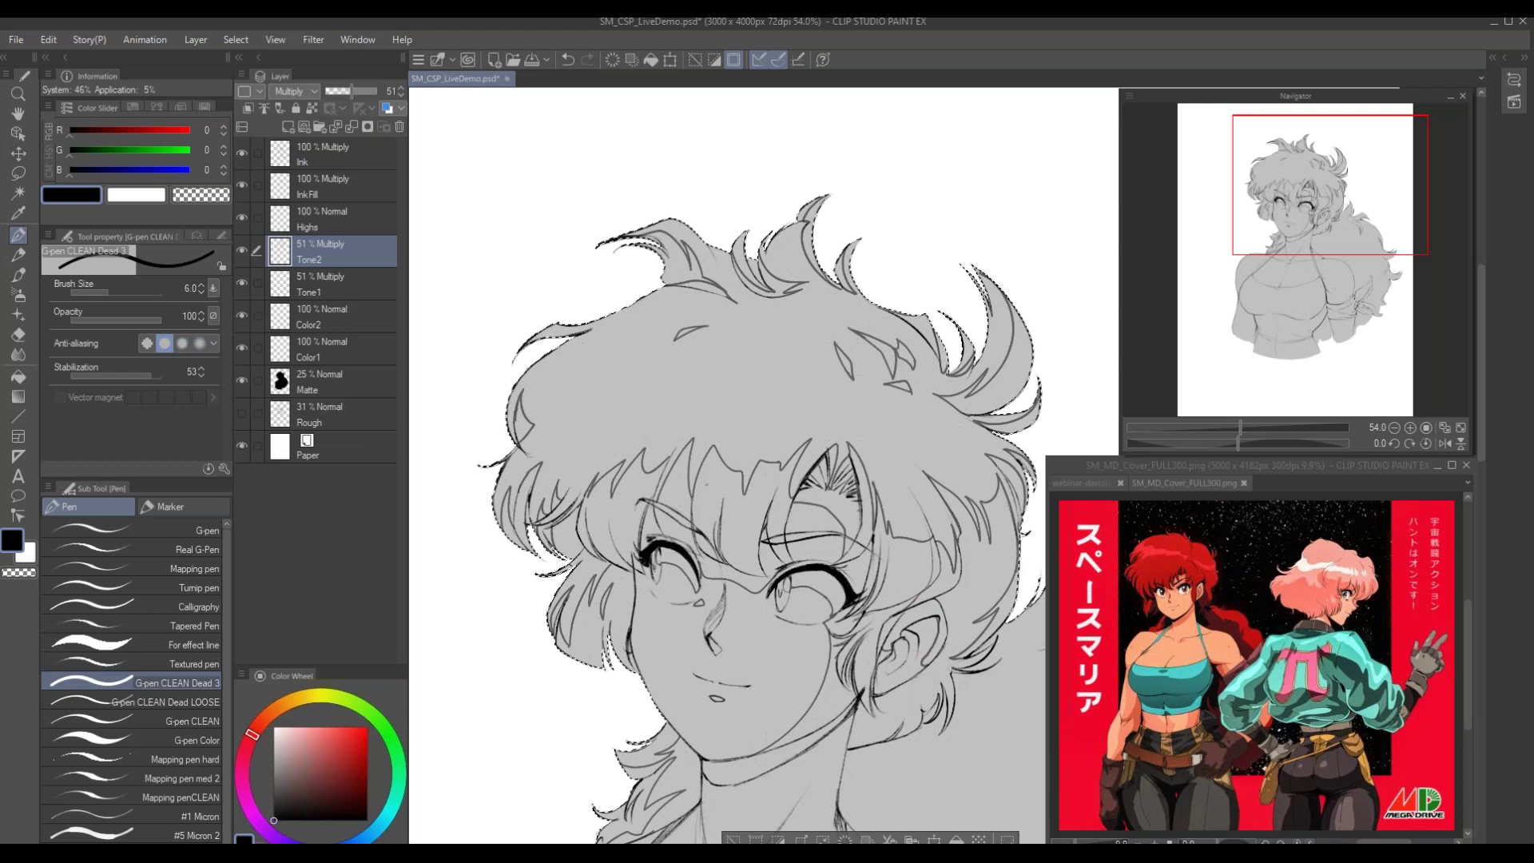
key(ctrl+z)
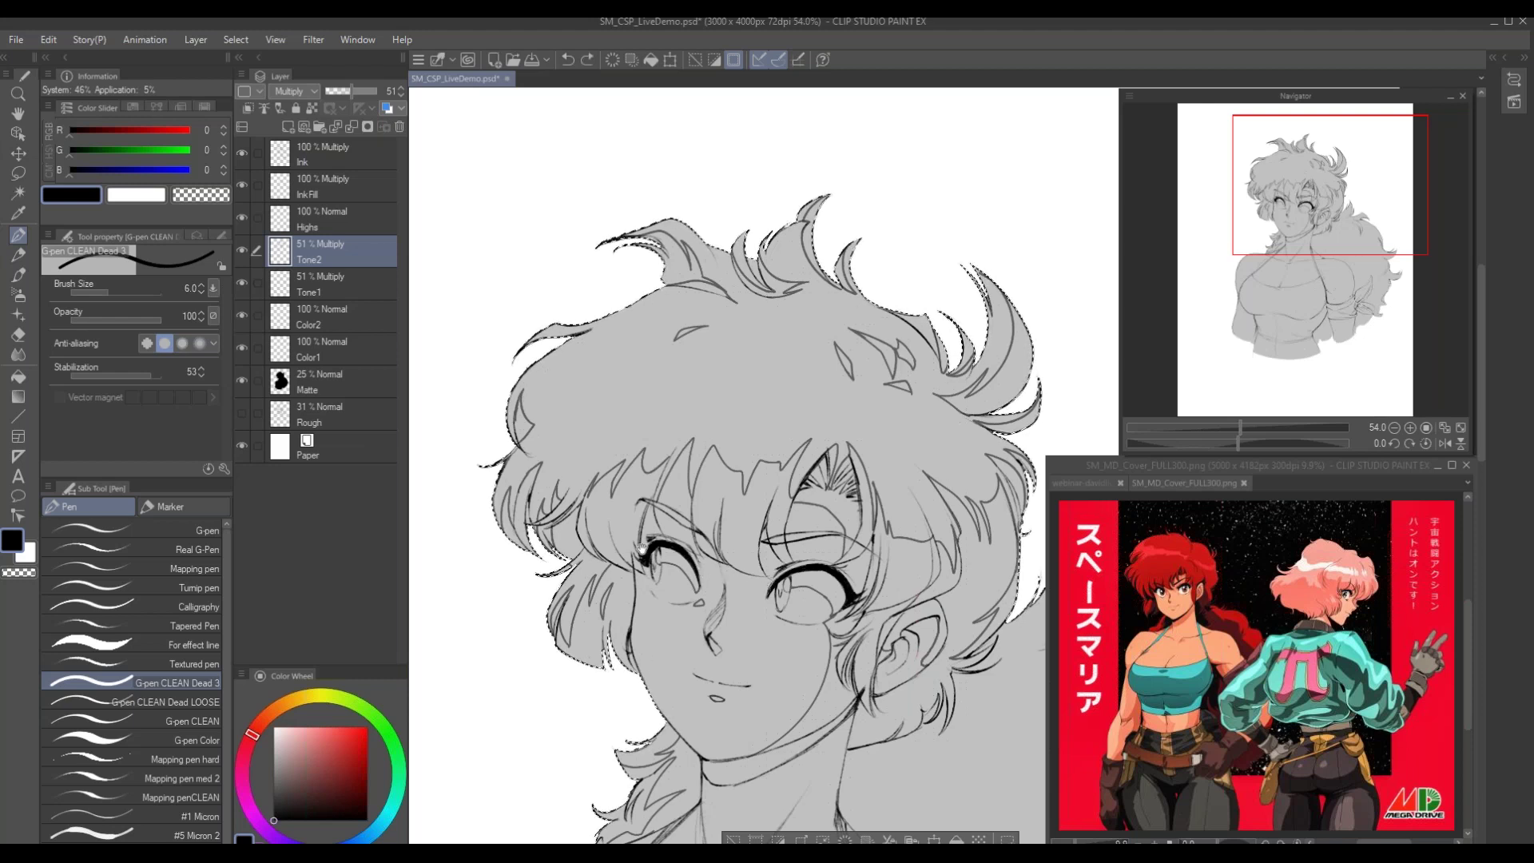
drag(639, 554, 586, 644)
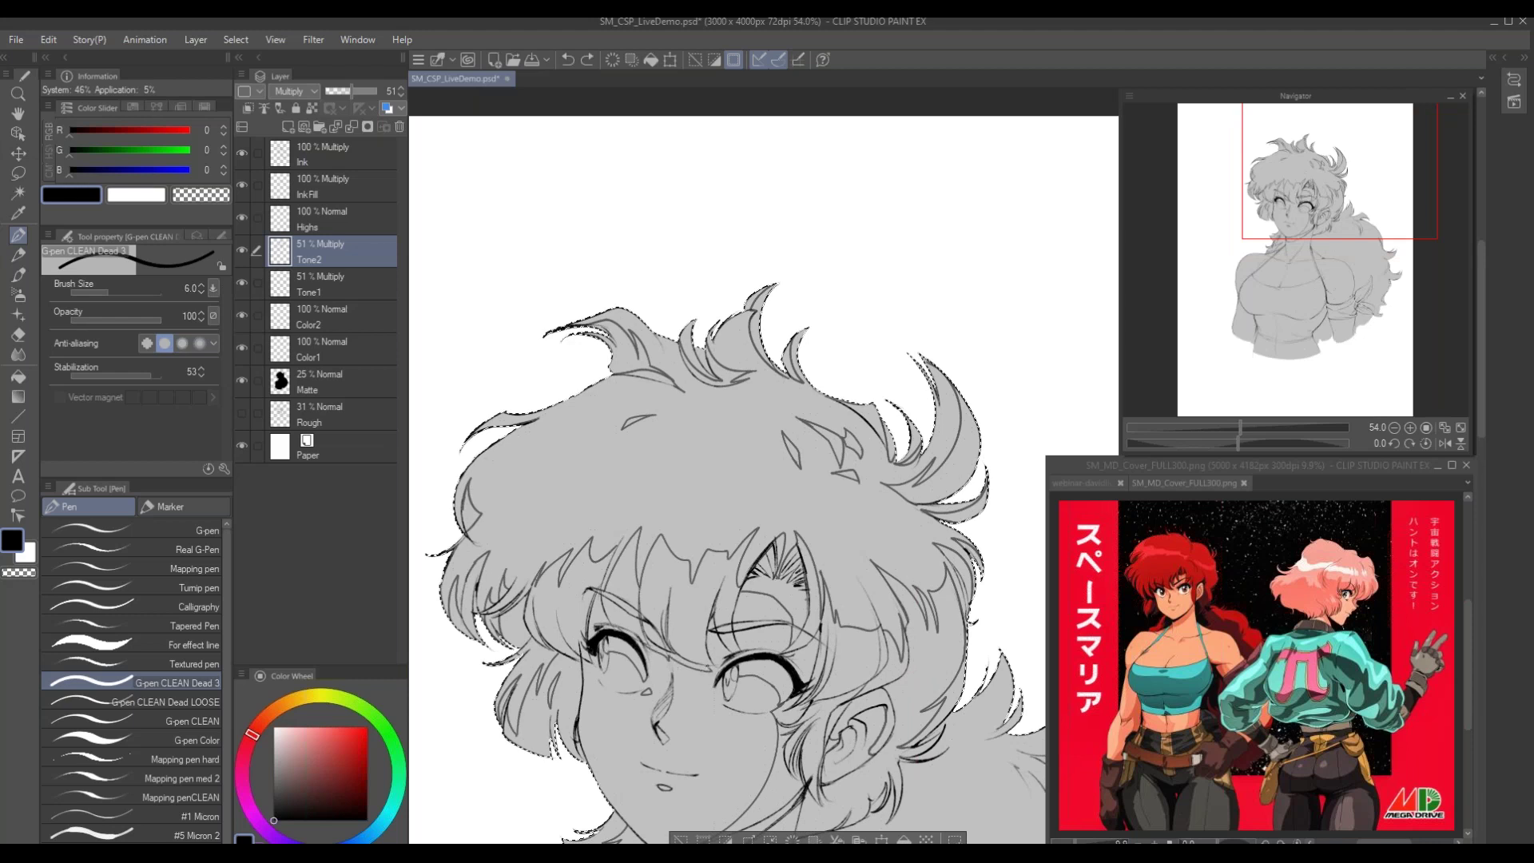
key(ctrl+y)
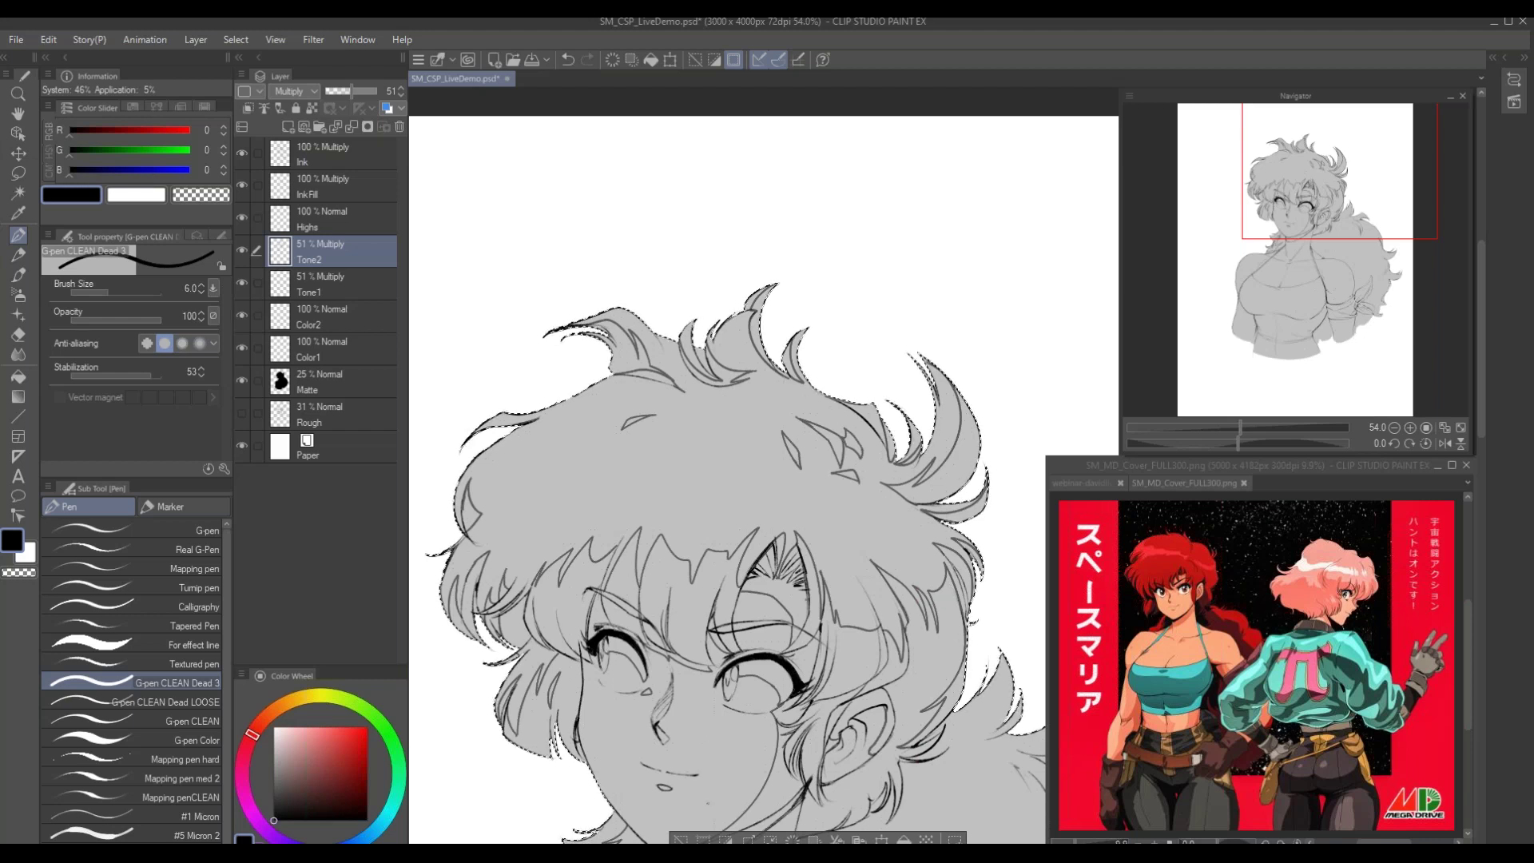
drag(580, 650, 754, 543)
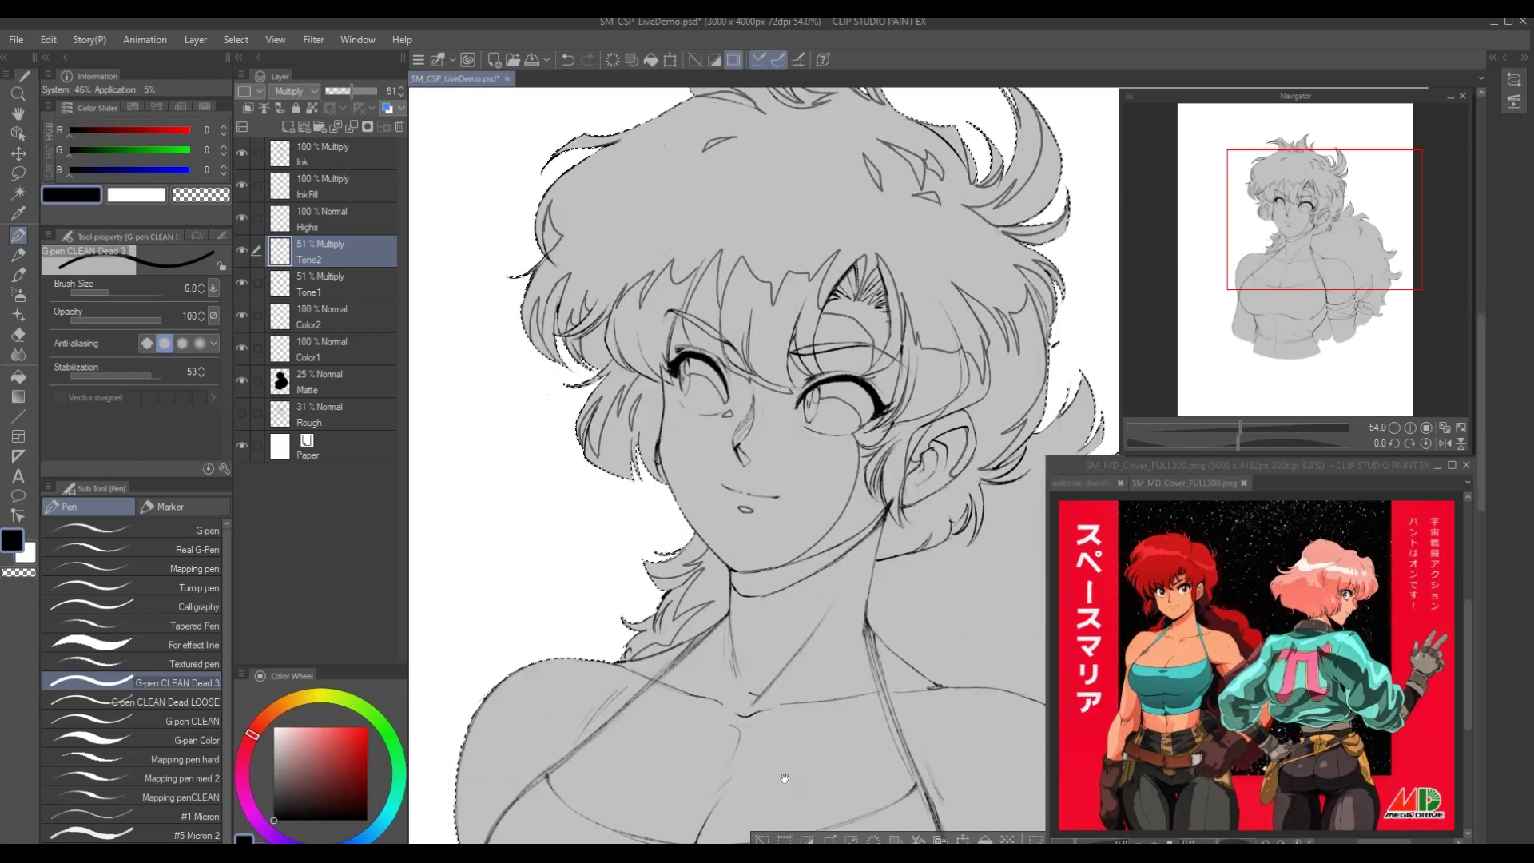
Outline shadow shapes between the hair strands along the upper part of the ponytail on the Tone2 layer
drag(751, 780, 447, 862)
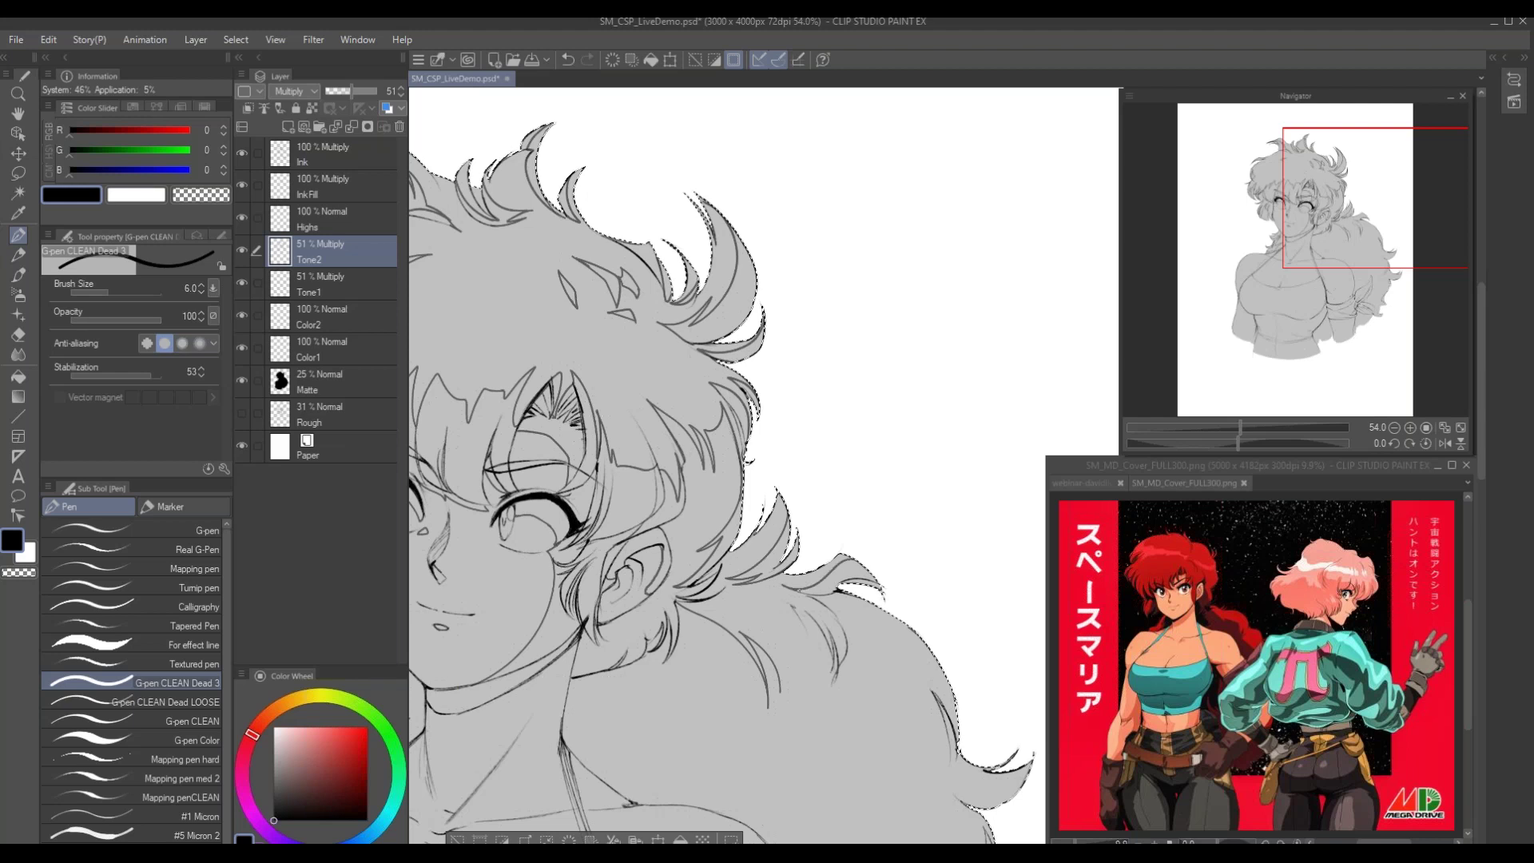
drag(756, 466, 761, 446)
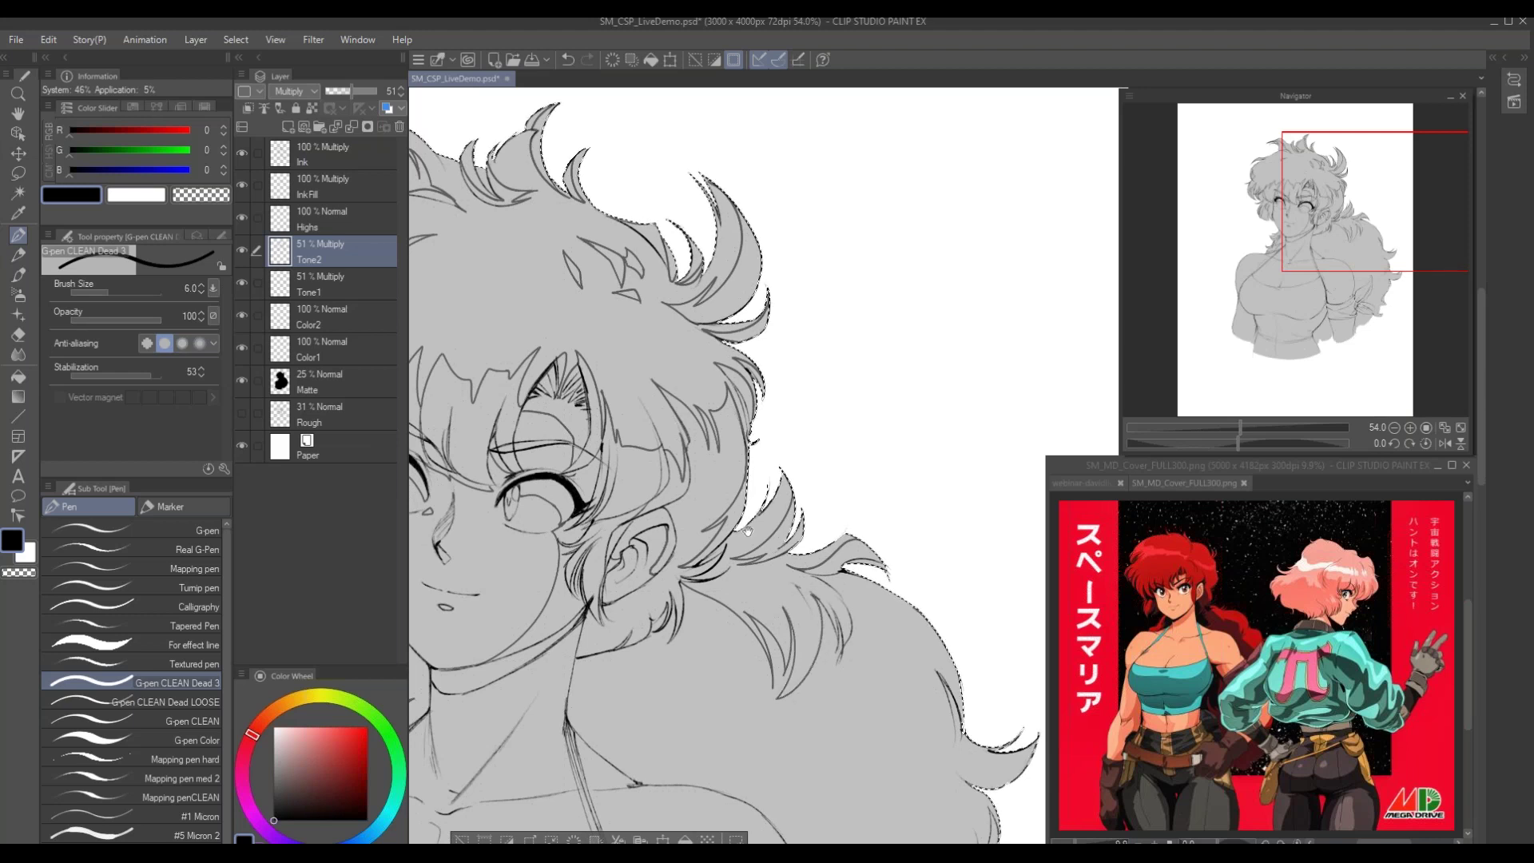
scroll(724, 465, right, 3)
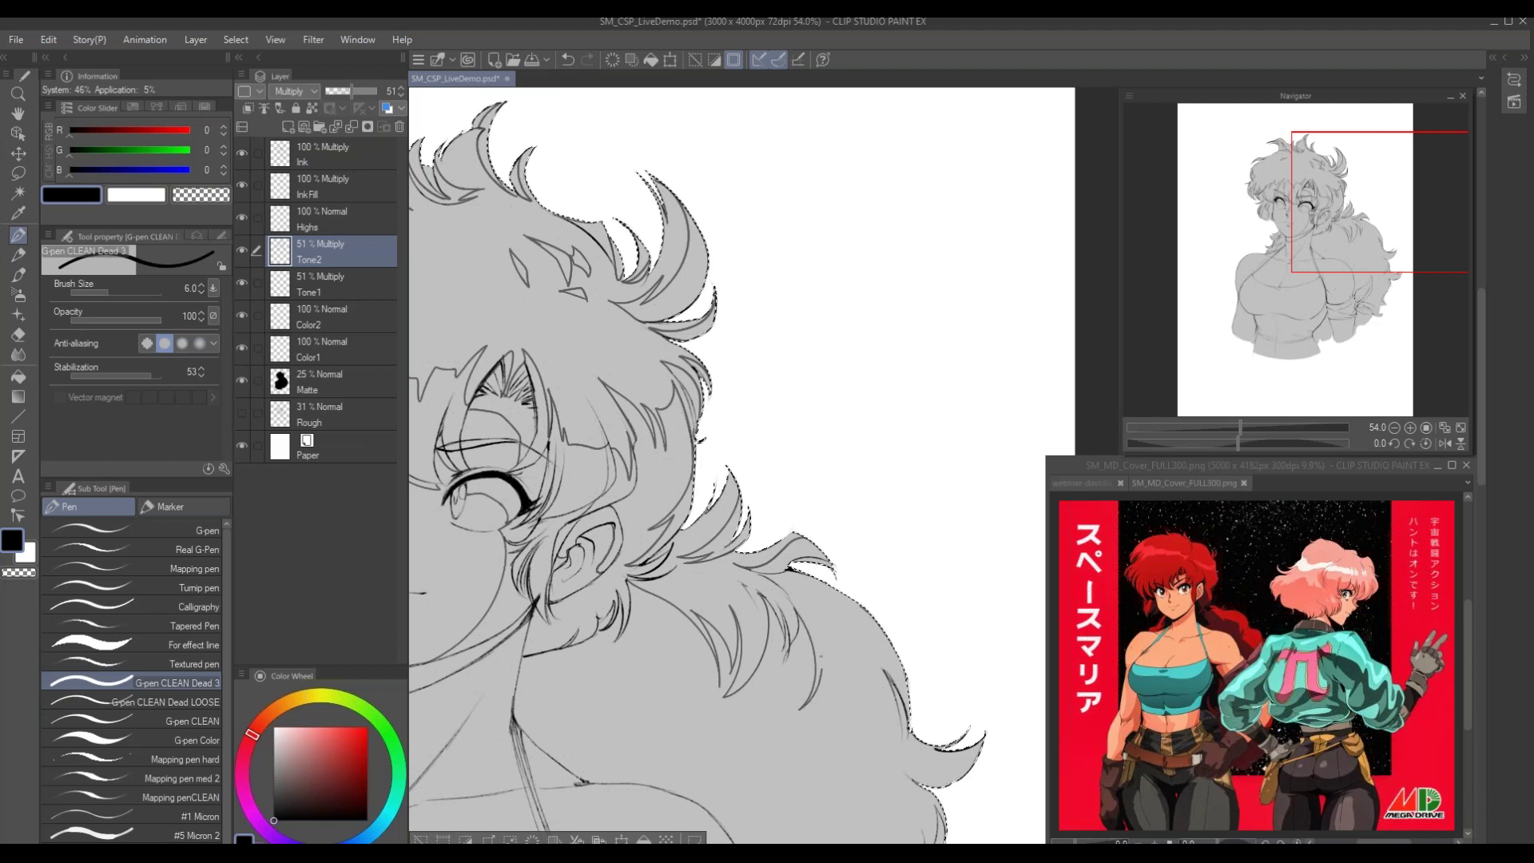
scroll(713, 465, down, 3)
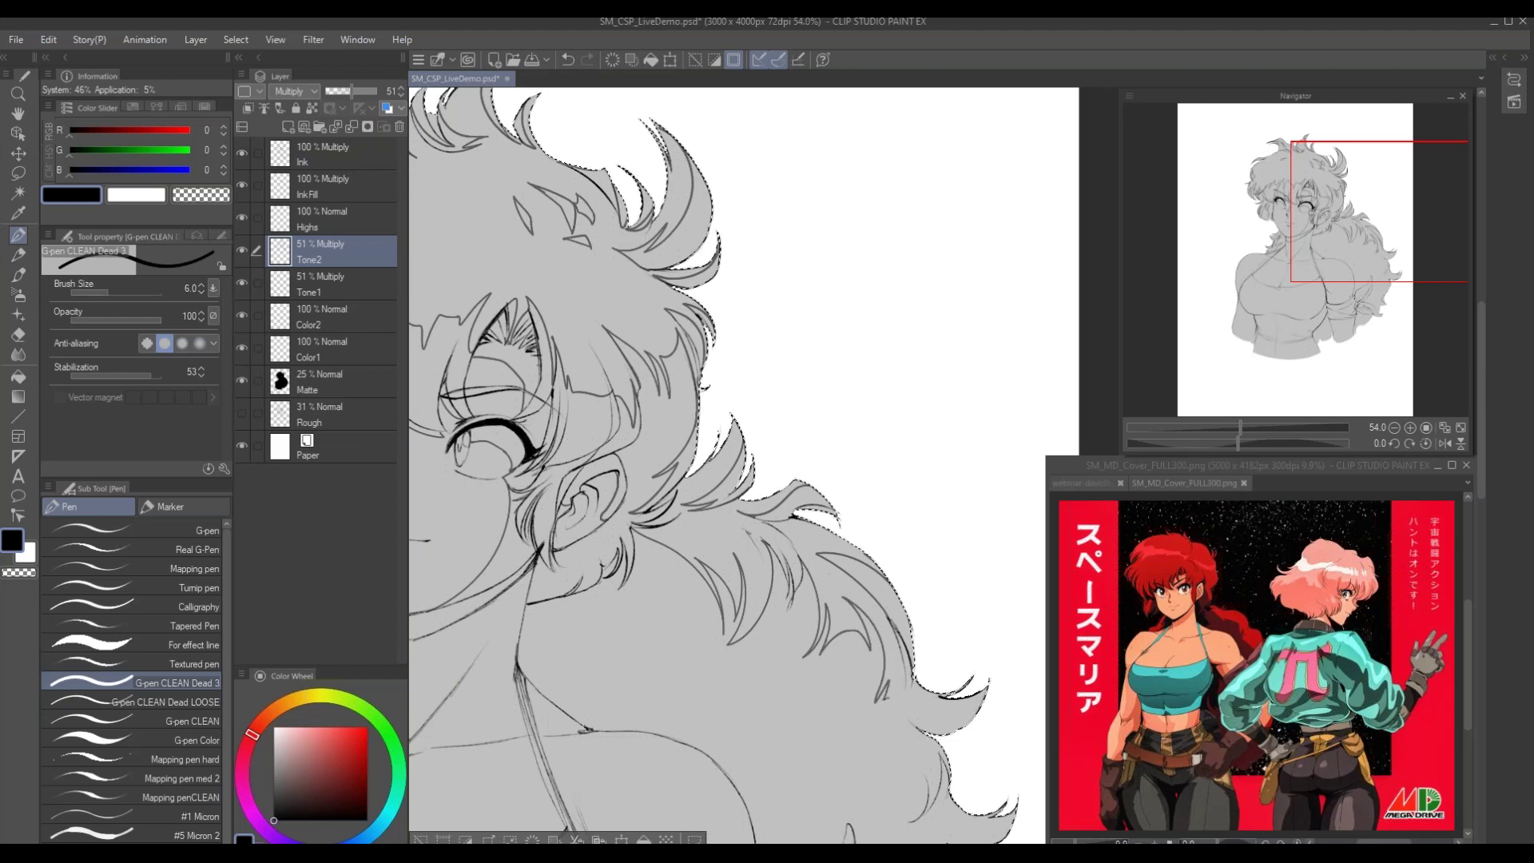
mouse_move(821, 718)
mouse_down()
mouse_move(730, 614)
mouse_move(859, 647)
mouse_up()
drag(647, 652, 759, 700)
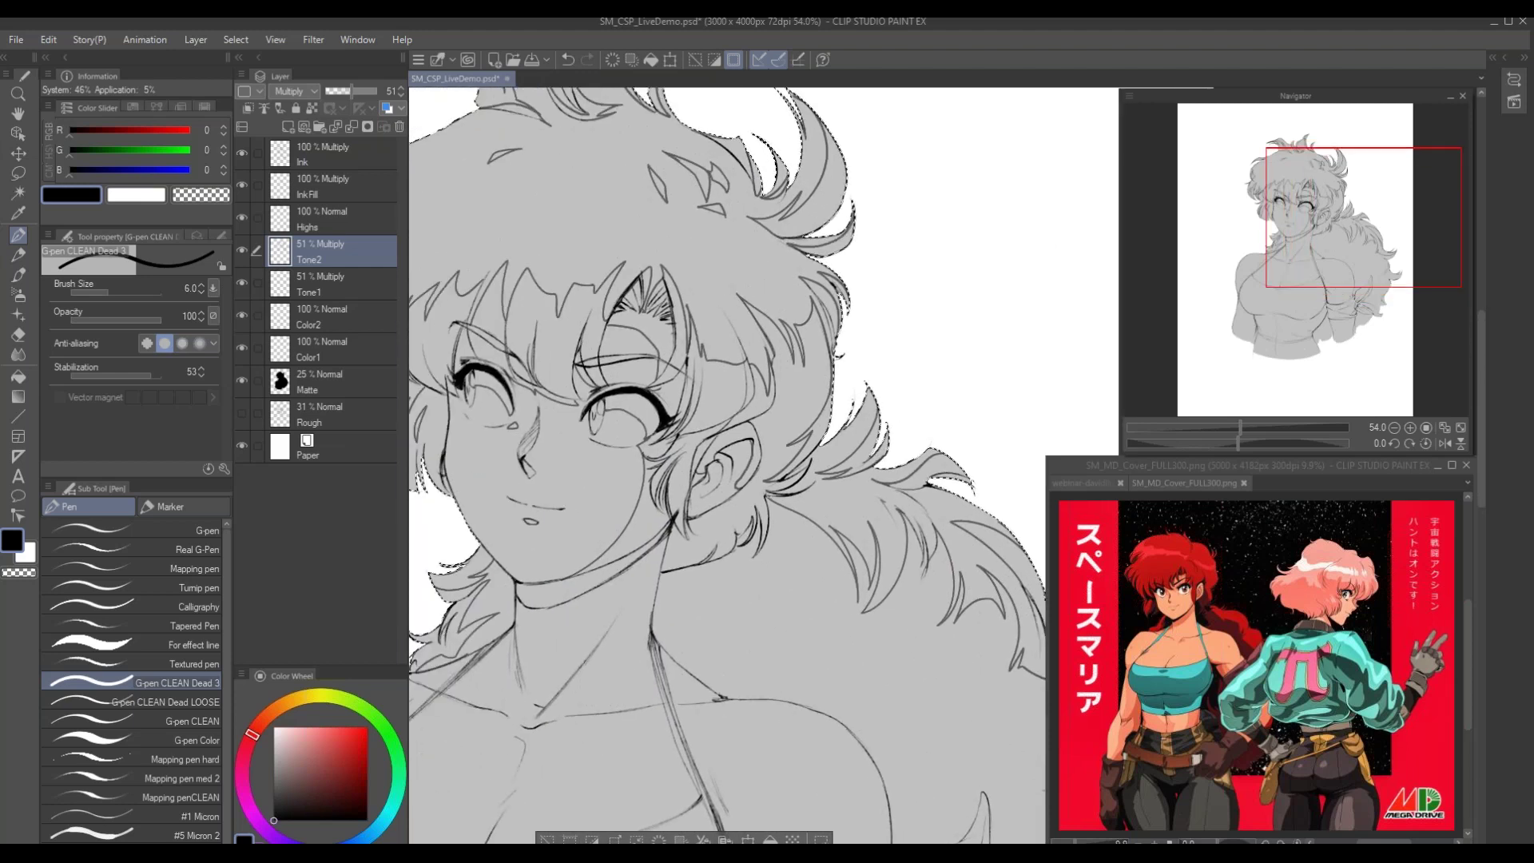
mouse_move(935, 723)
mouse_down()
mouse_move(887, 675)
mouse_move(847, 687)
mouse_move(935, 751)
mouse_up()
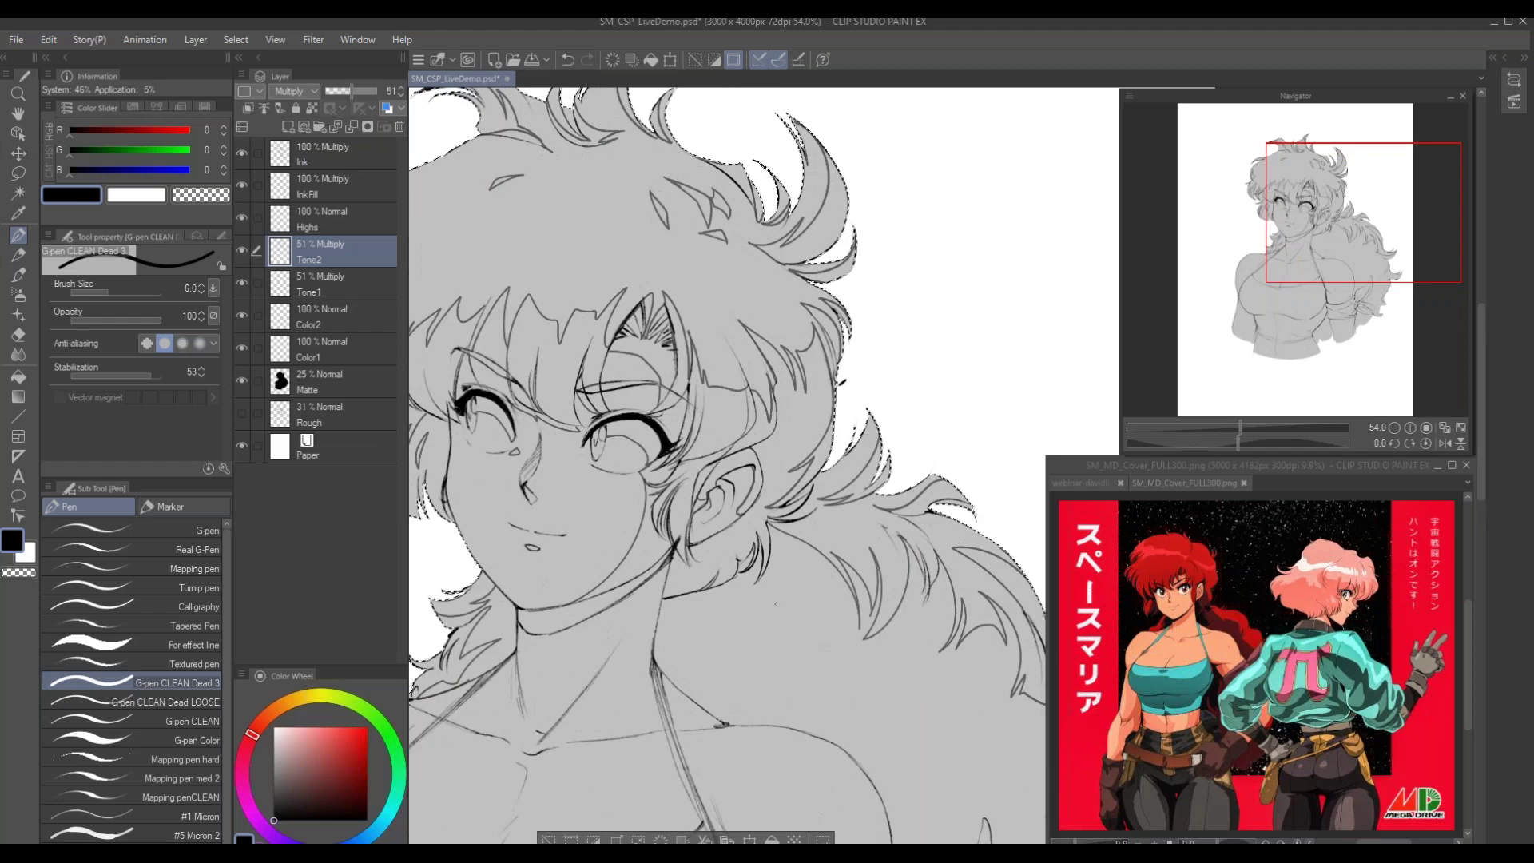
Outline more shadow strands through the middle and outer edge of the ponytail down towards the armband knot
drag(776, 604, 679, 513)
drag(819, 673, 801, 660)
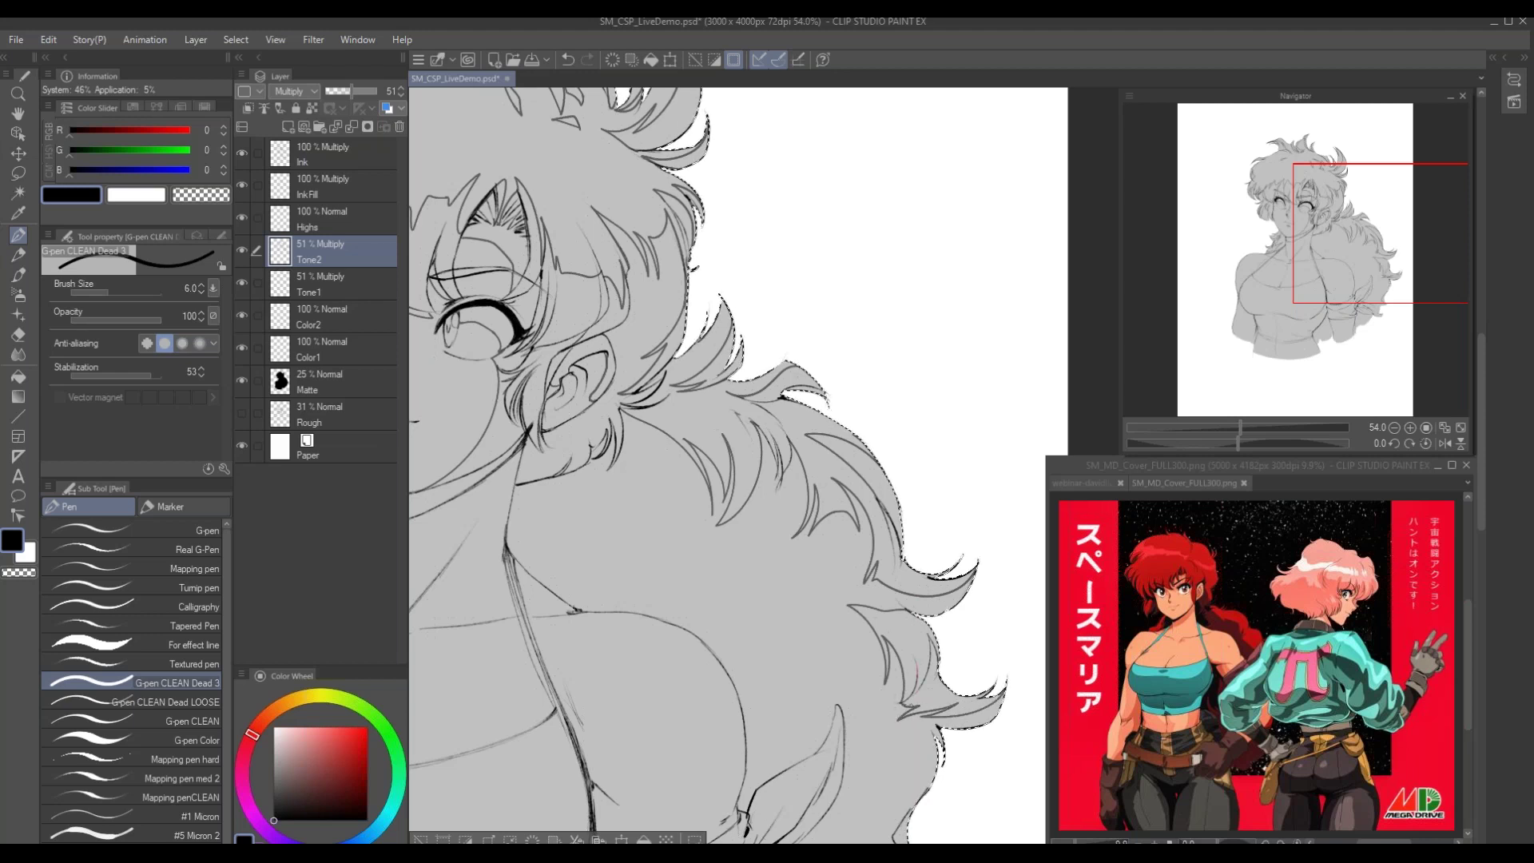
mouse_move(777, 605)
mouse_down()
mouse_move(818, 619)
mouse_move(854, 671)
mouse_up()
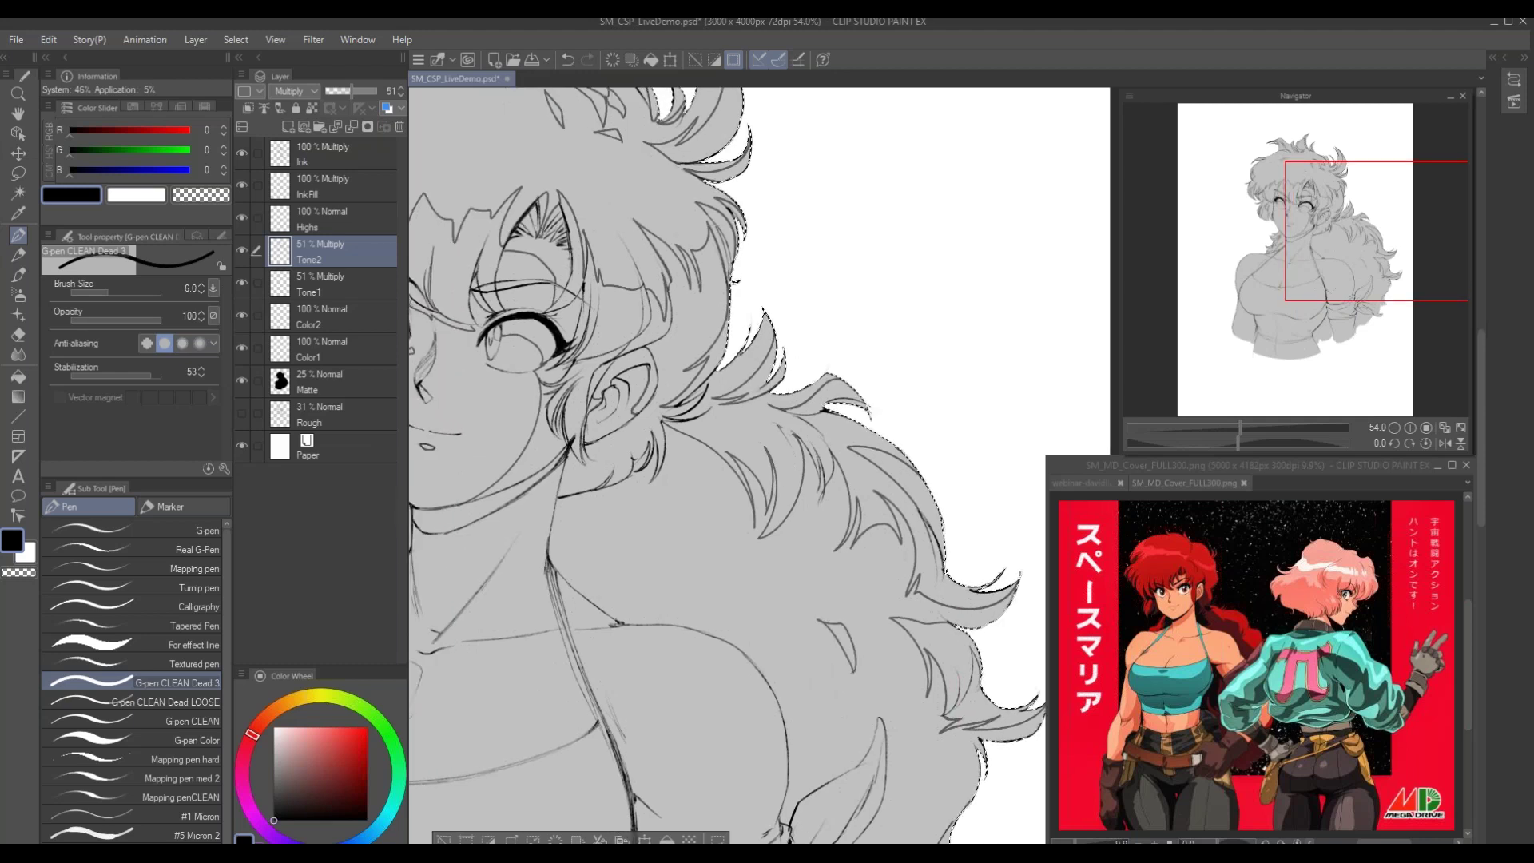
mouse_move(755, 667)
mouse_down()
mouse_move(771, 553)
mouse_move(842, 532)
mouse_up()
drag(768, 620, 927, 756)
drag(763, 493, 525, 441)
drag(816, 737, 772, 710)
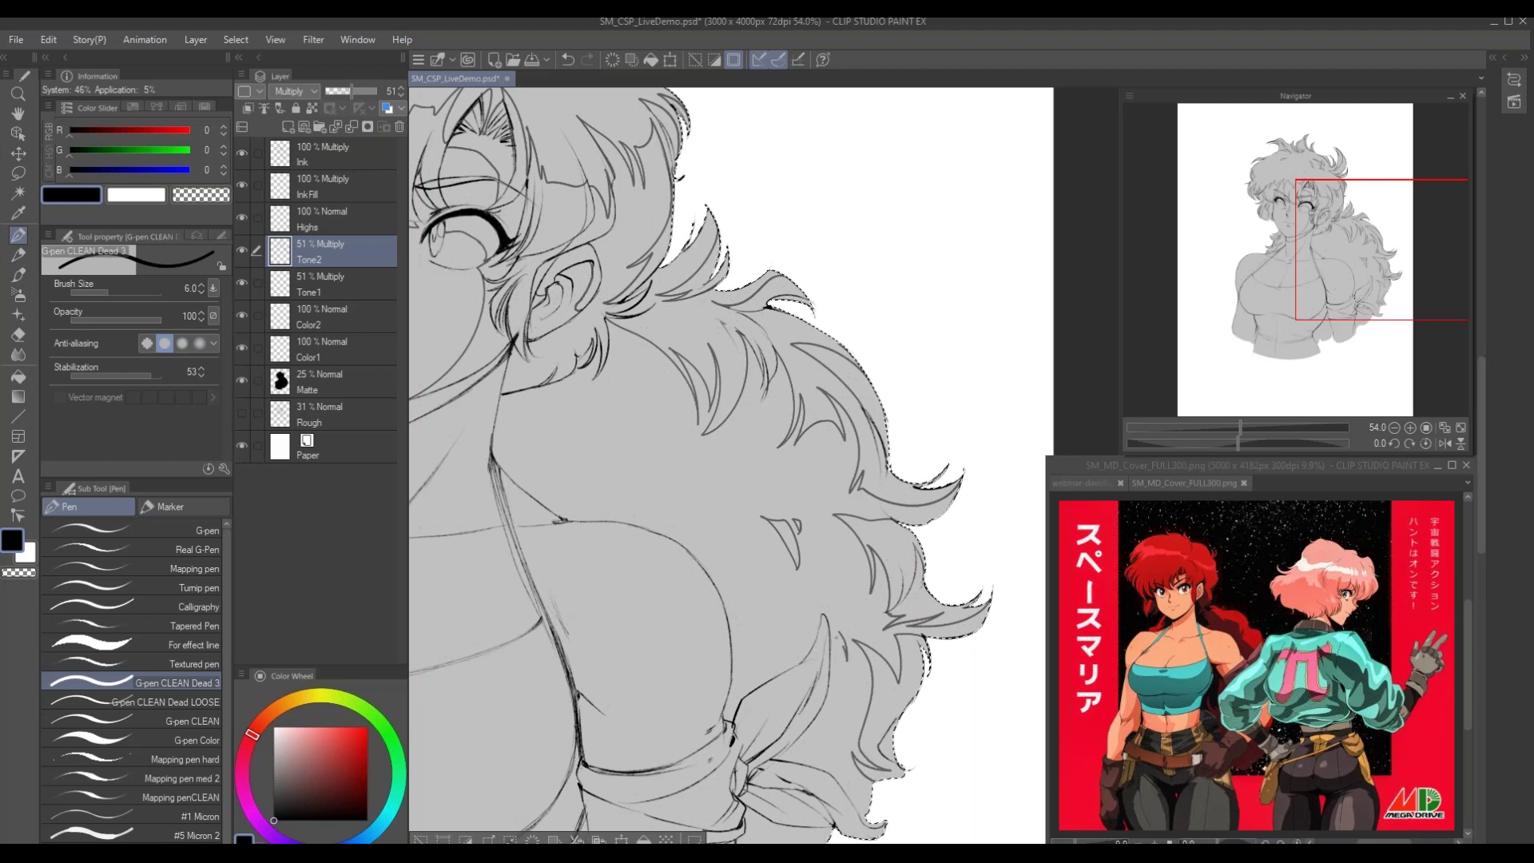
Review the Tone2 shadow outlines over the hair, face and torso of the whole figure
drag(618, 540, 759, 514)
scroll(760, 559, down, 1)
drag(727, 579, 840, 644)
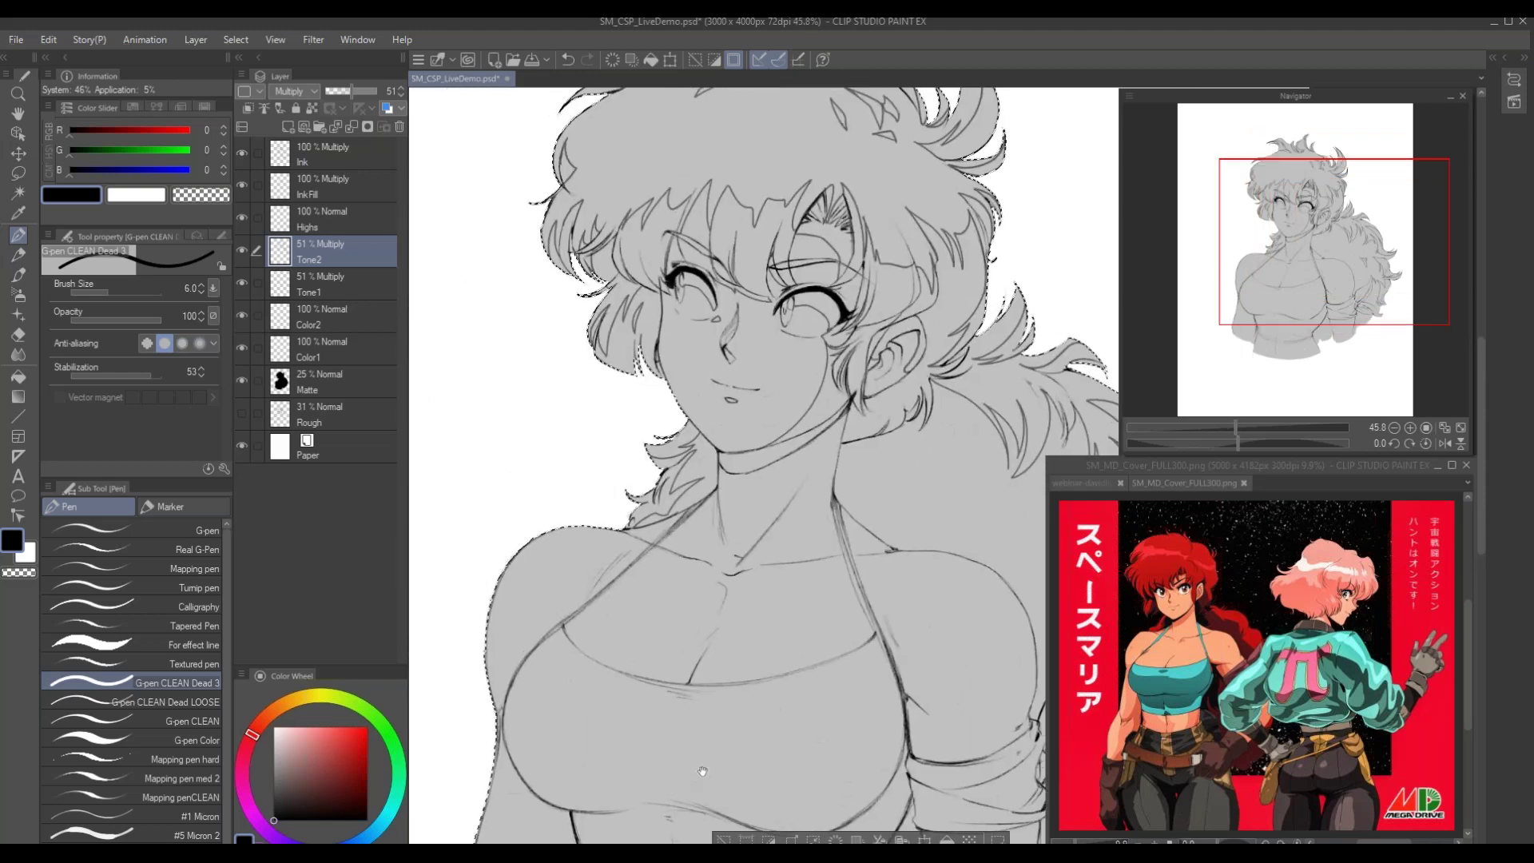
drag(701, 772, 671, 698)
alt+click(764, 706)
alt+click(765, 705)
drag(765, 705, 742, 665)
alt+click(737, 628)
drag(734, 604, 773, 604)
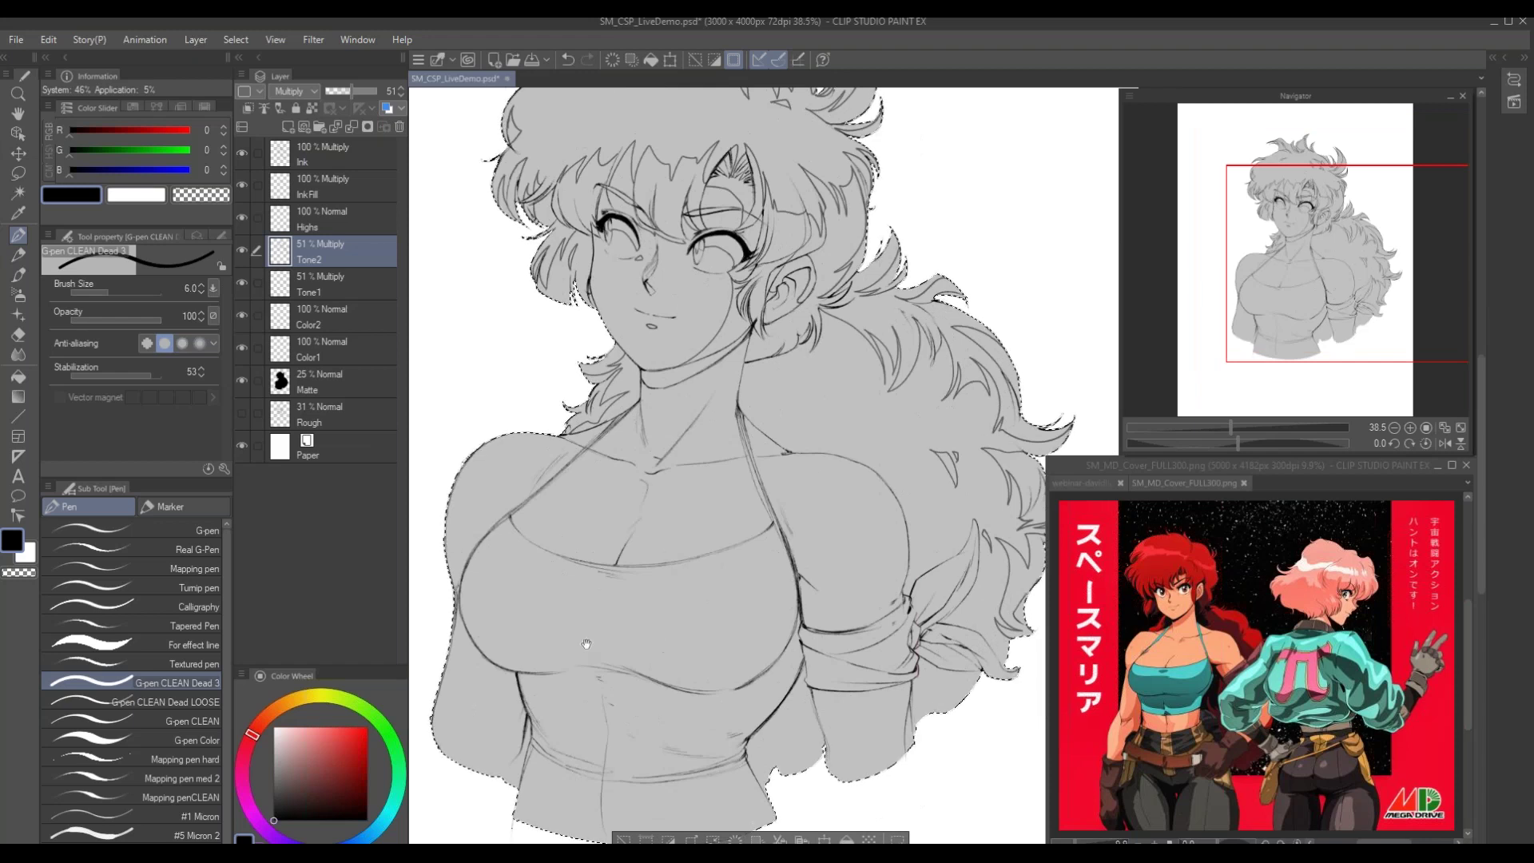
drag(586, 640, 745, 672)
drag(729, 450, 660, 558)
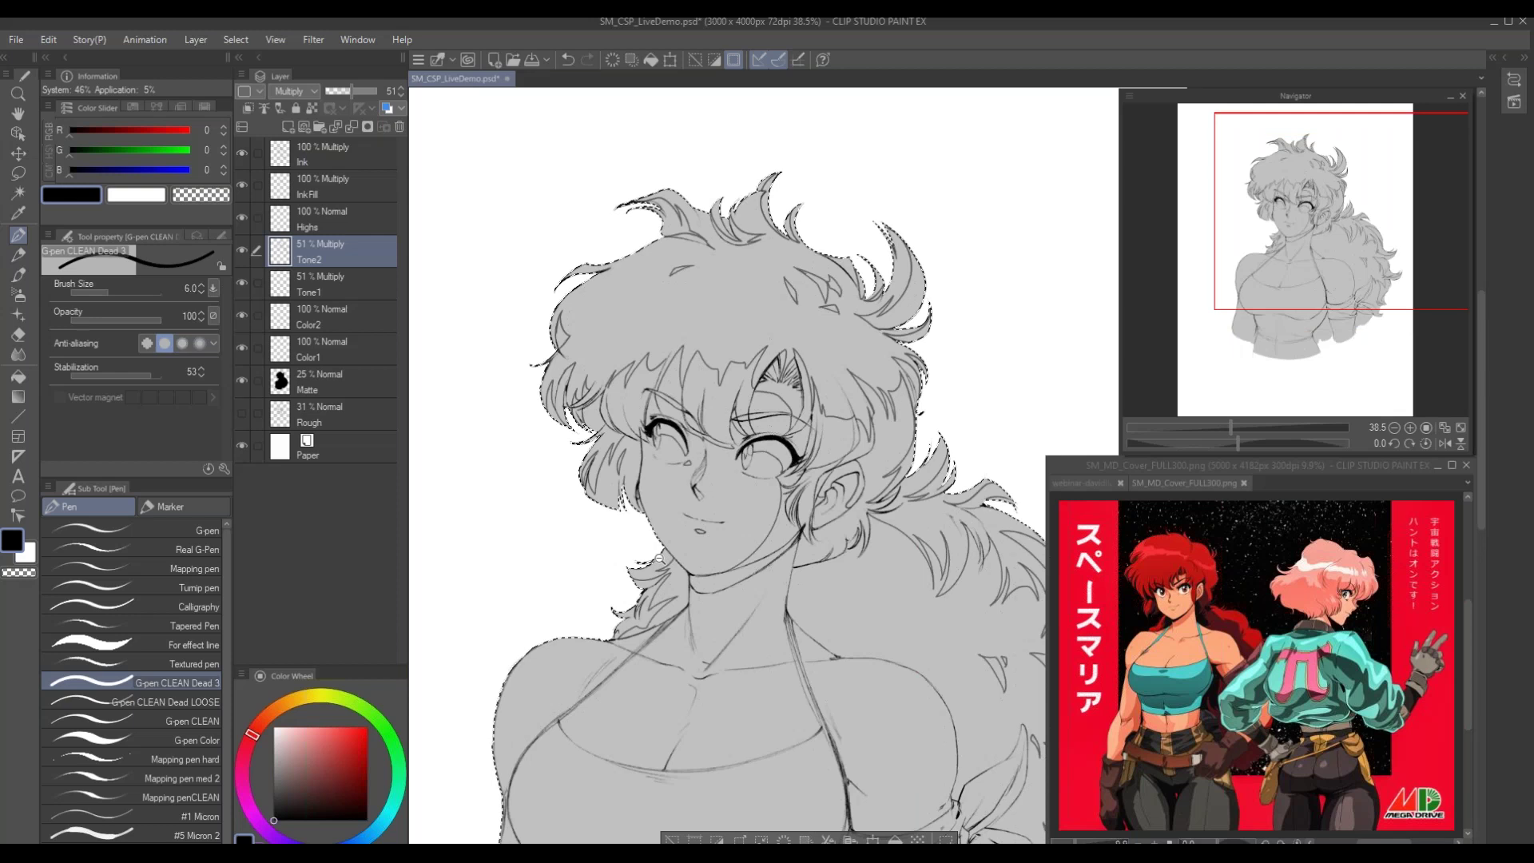
scroll(660, 558, down, 1)
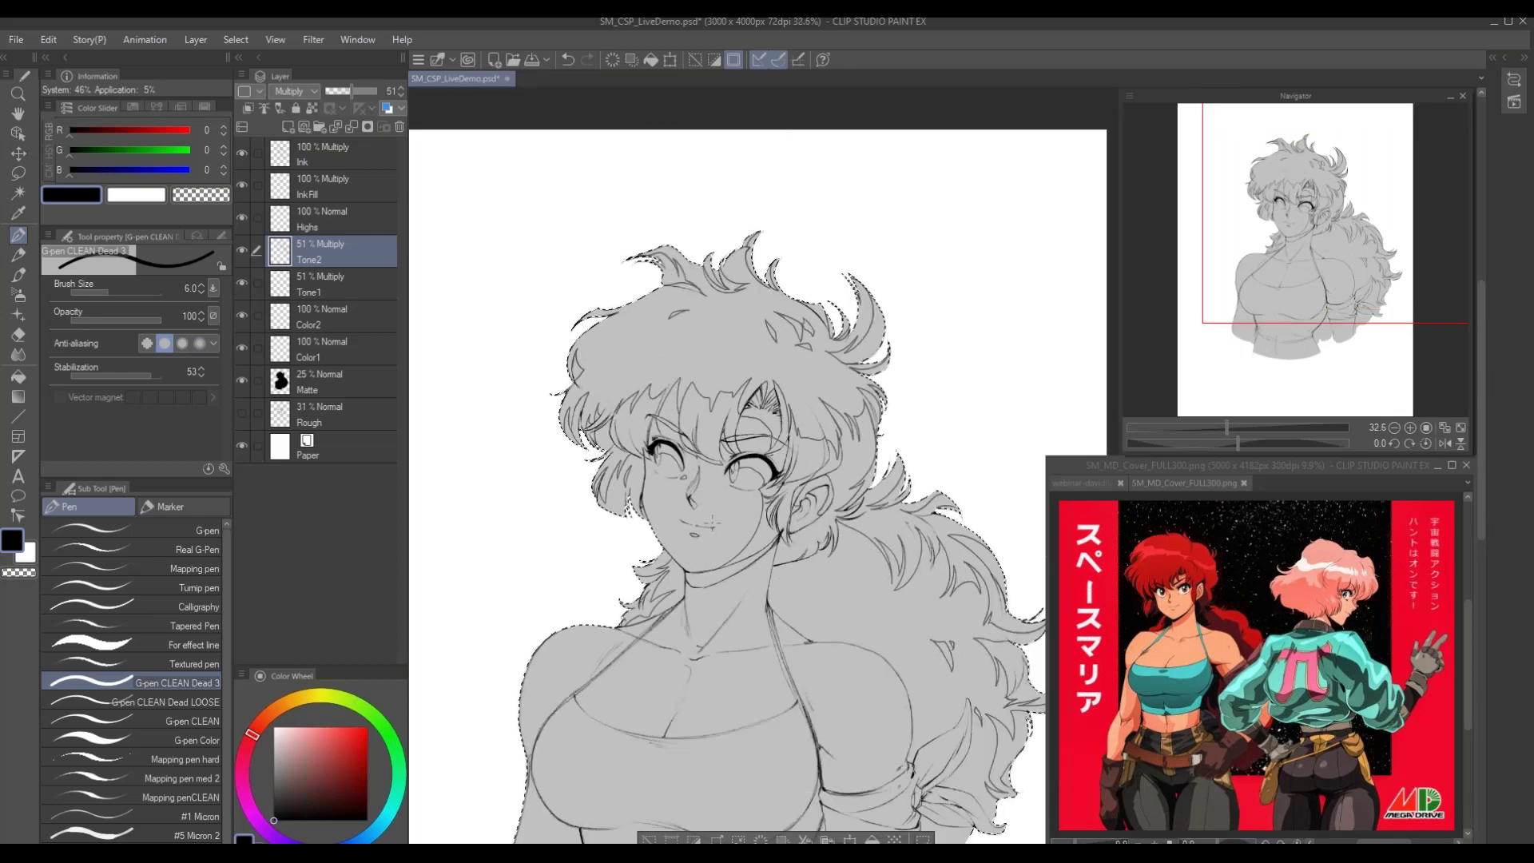
drag(647, 584, 655, 521)
Clear the silhouette selection and hide the Tone2 layer
key(ctrl+d)
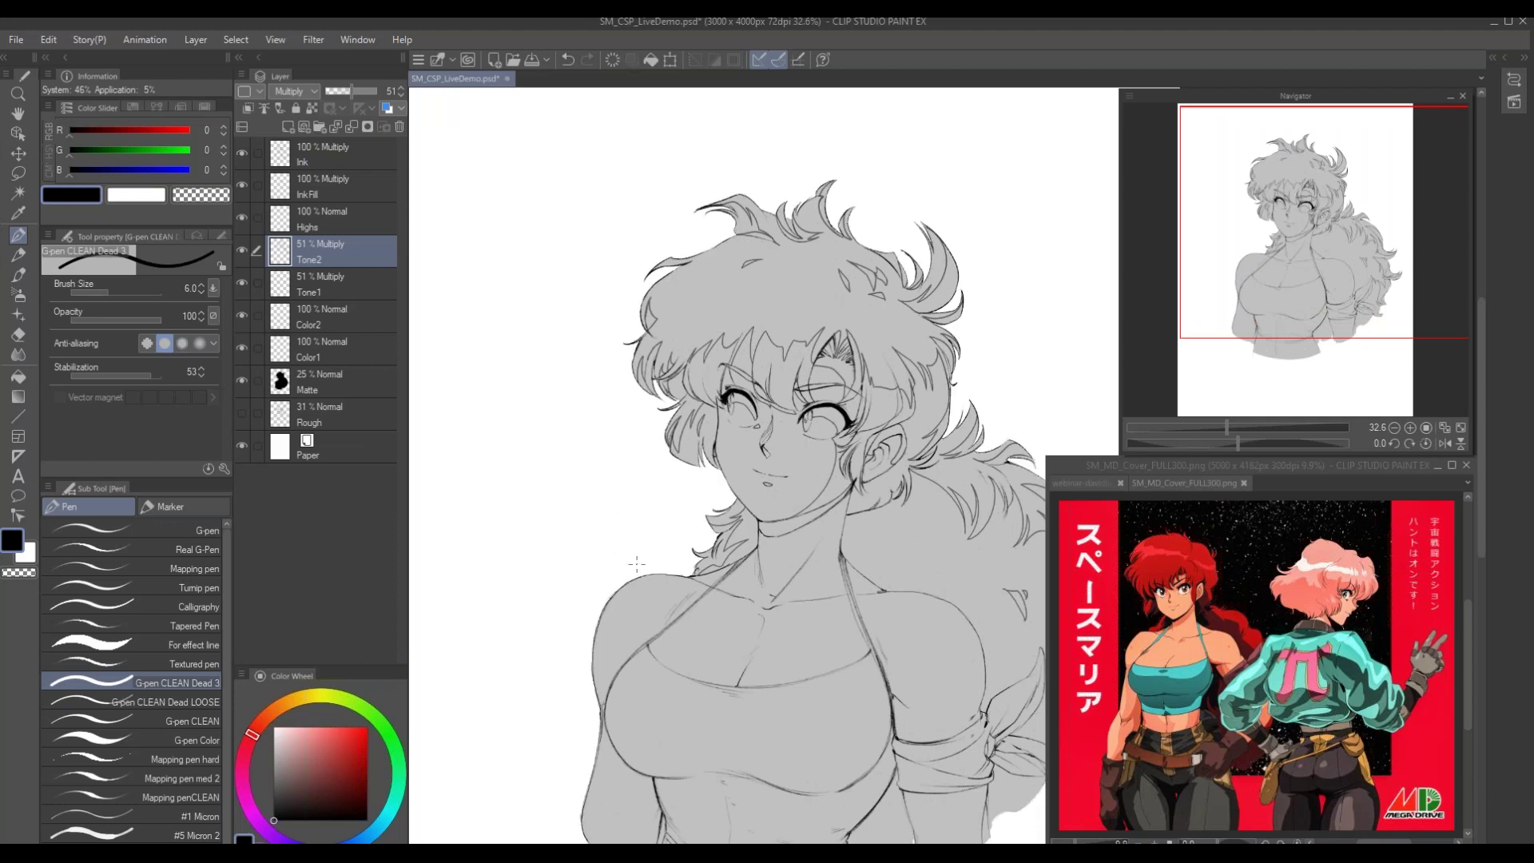
scroll(767, 479, up, 2)
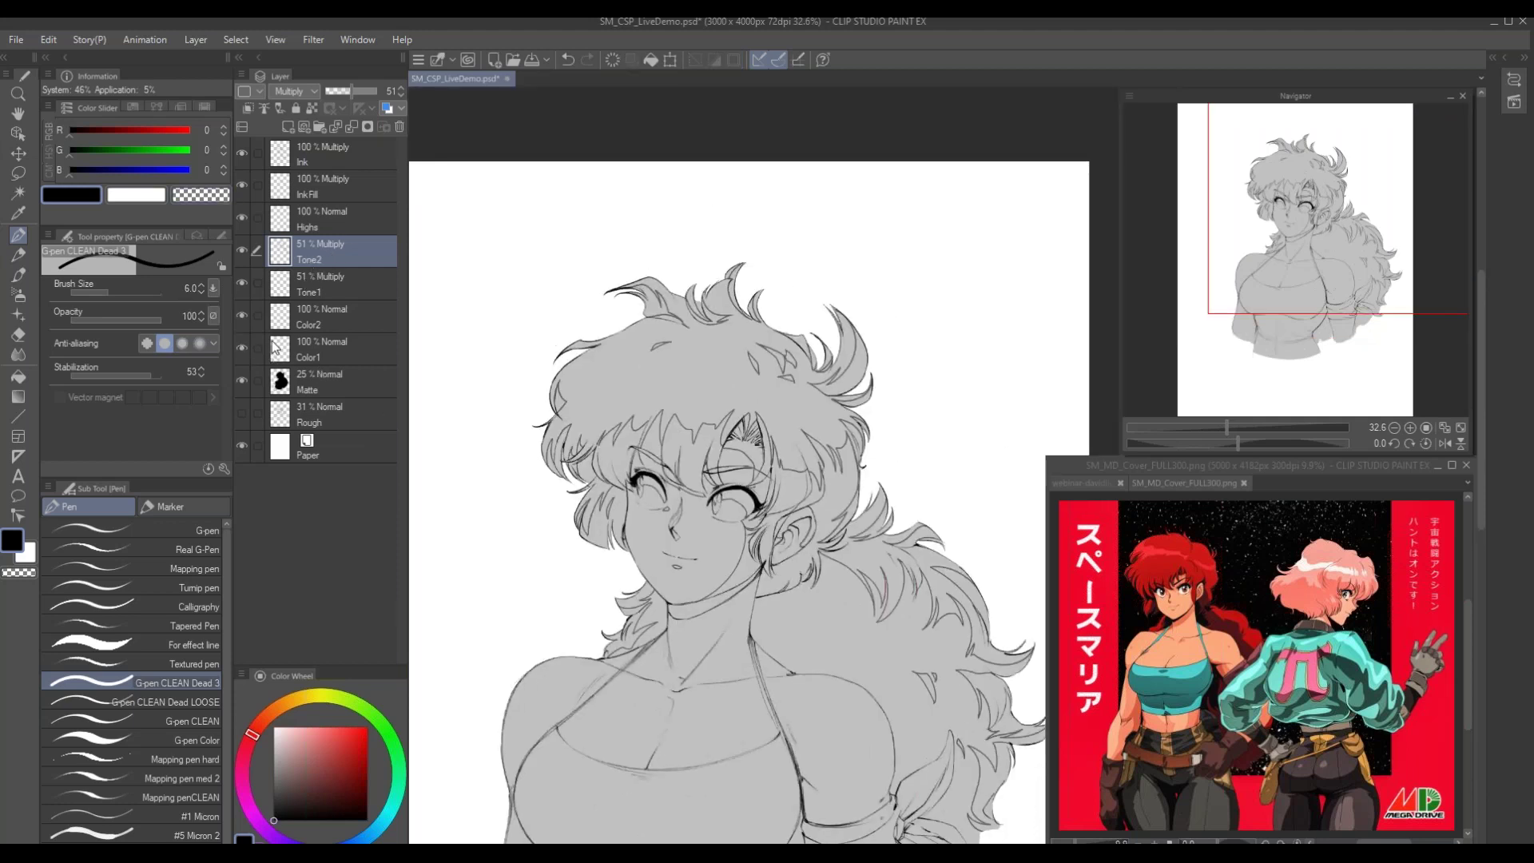
drag(237, 249, 251, 331)
click(246, 252)
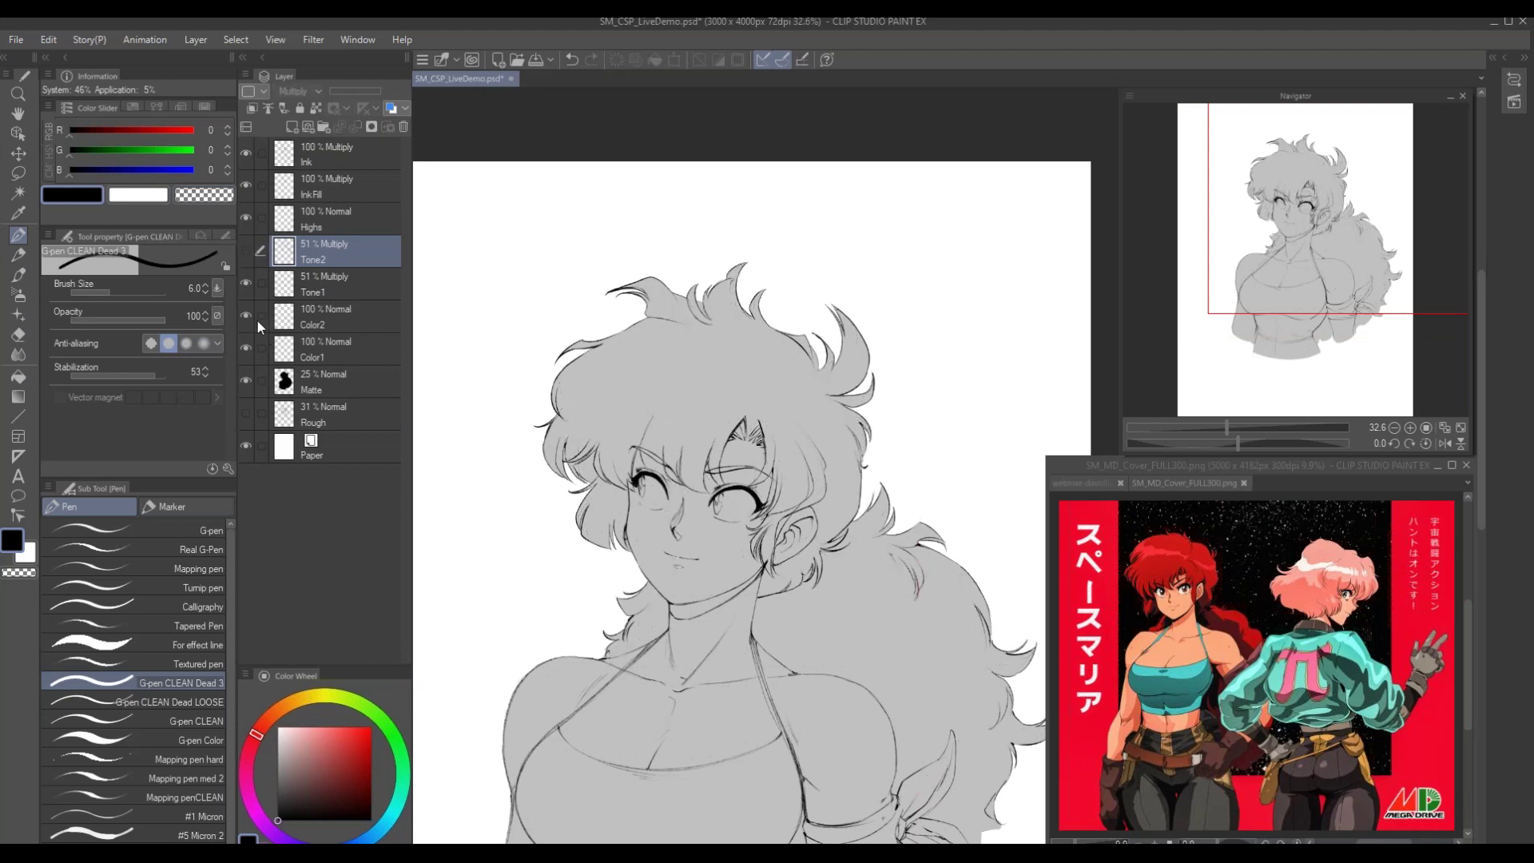
Make Color1 the active layer and load the Matte layer's silhouette as a selection
click(275, 349)
drag(577, 677, 658, 615)
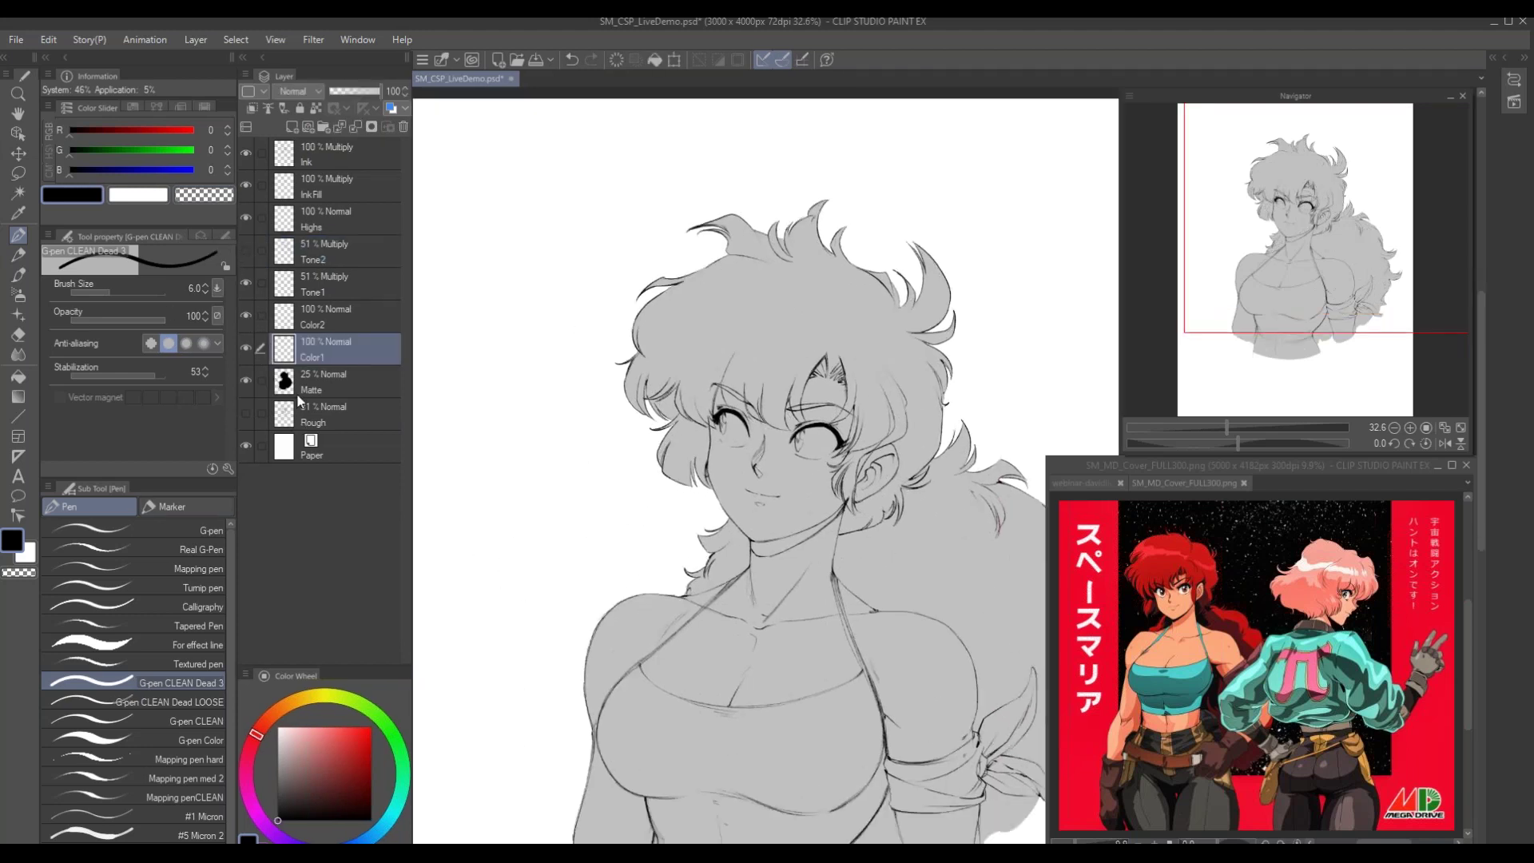
ctrl+click(285, 387)
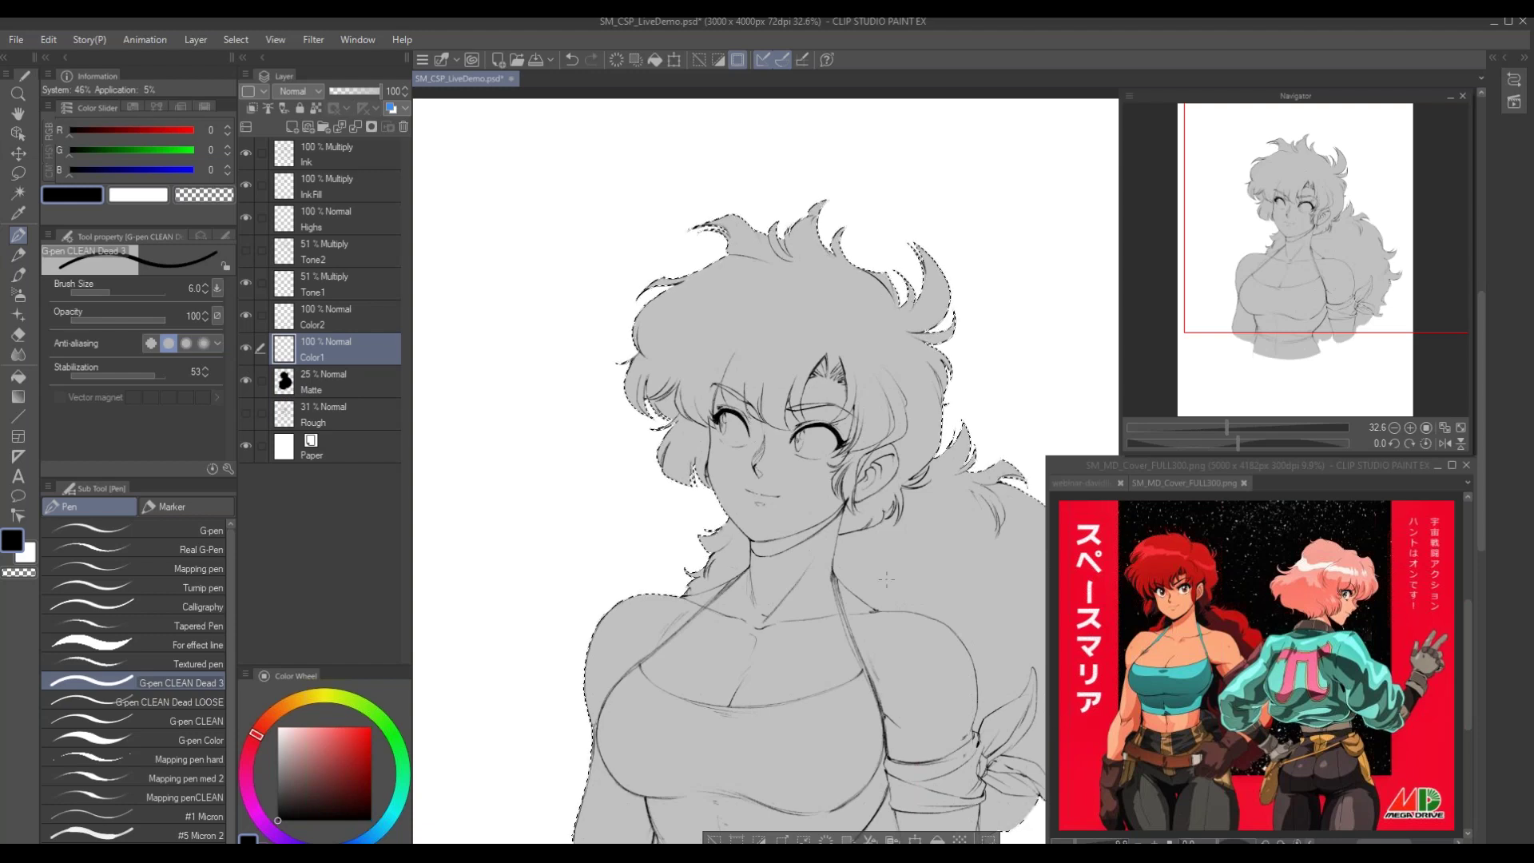
Choose a pale peach colour (RGB 254, 221, 193) and set the Fill tool to Refer other layers
click(306, 731)
click(281, 707)
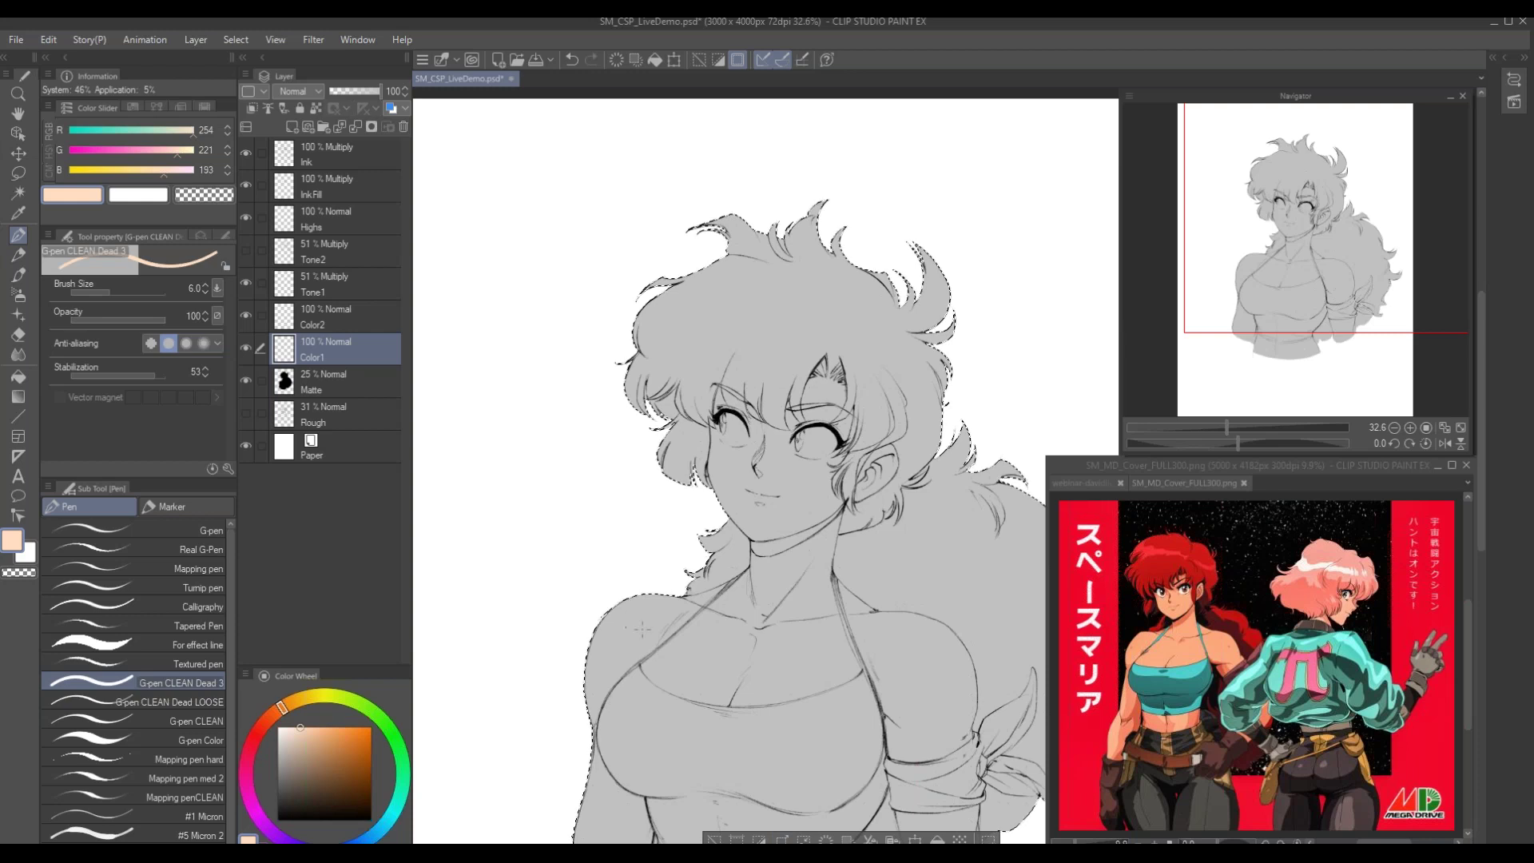
key(g)
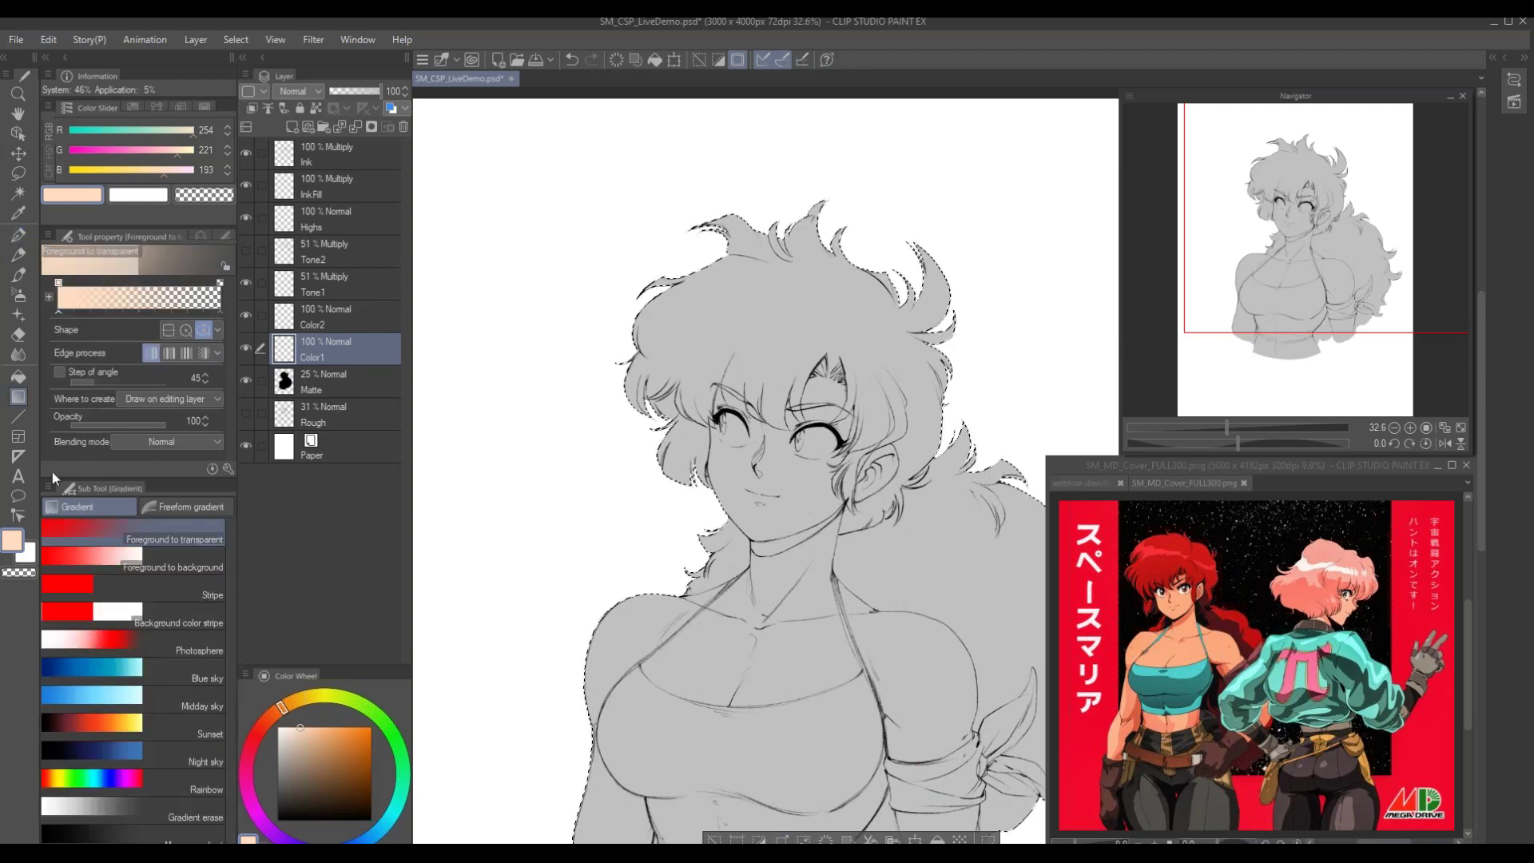
key(g)
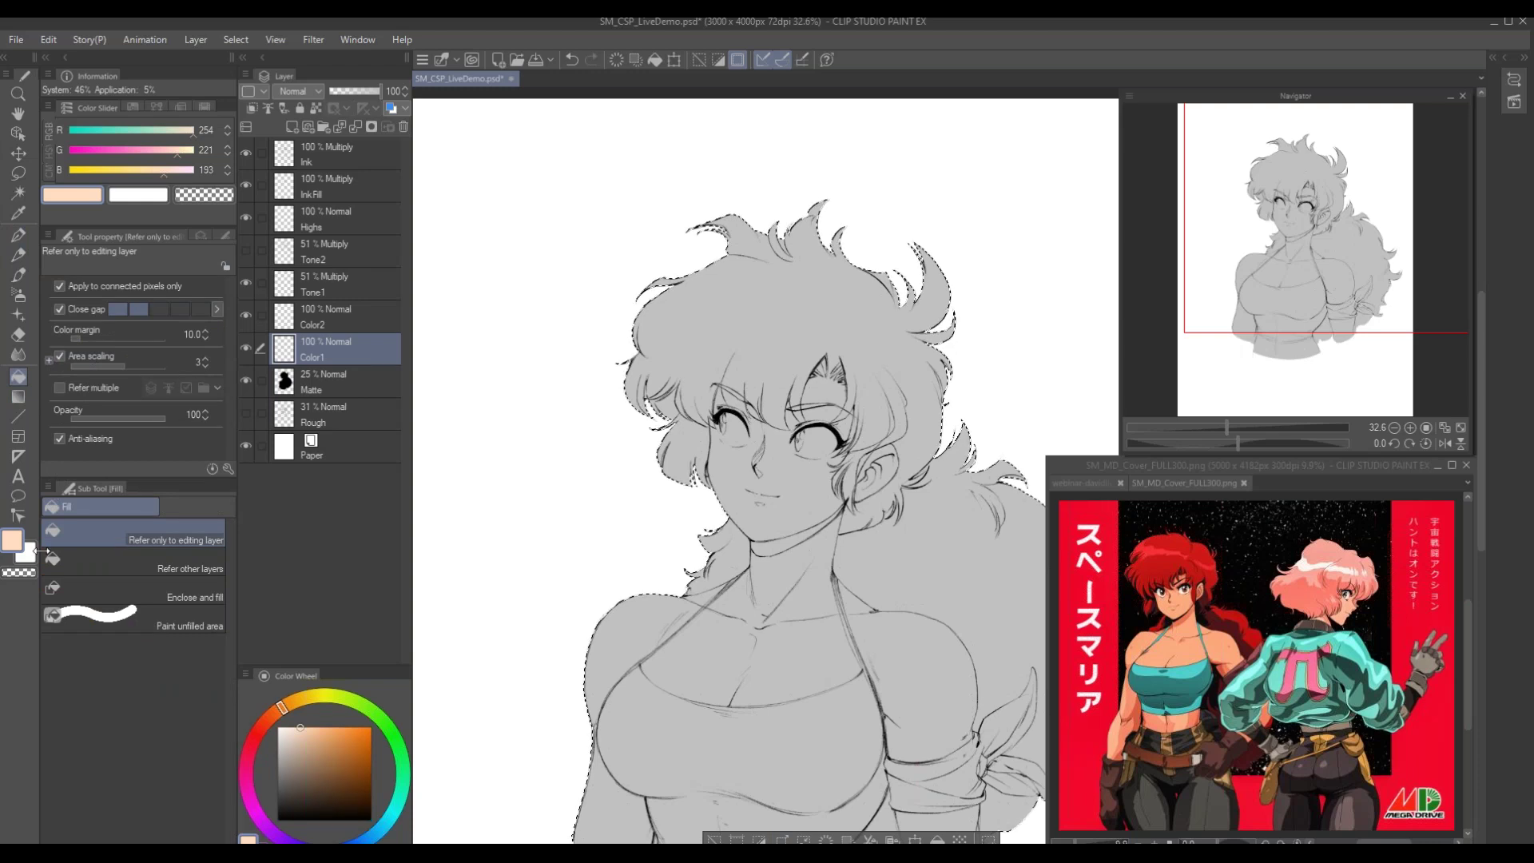
click(141, 564)
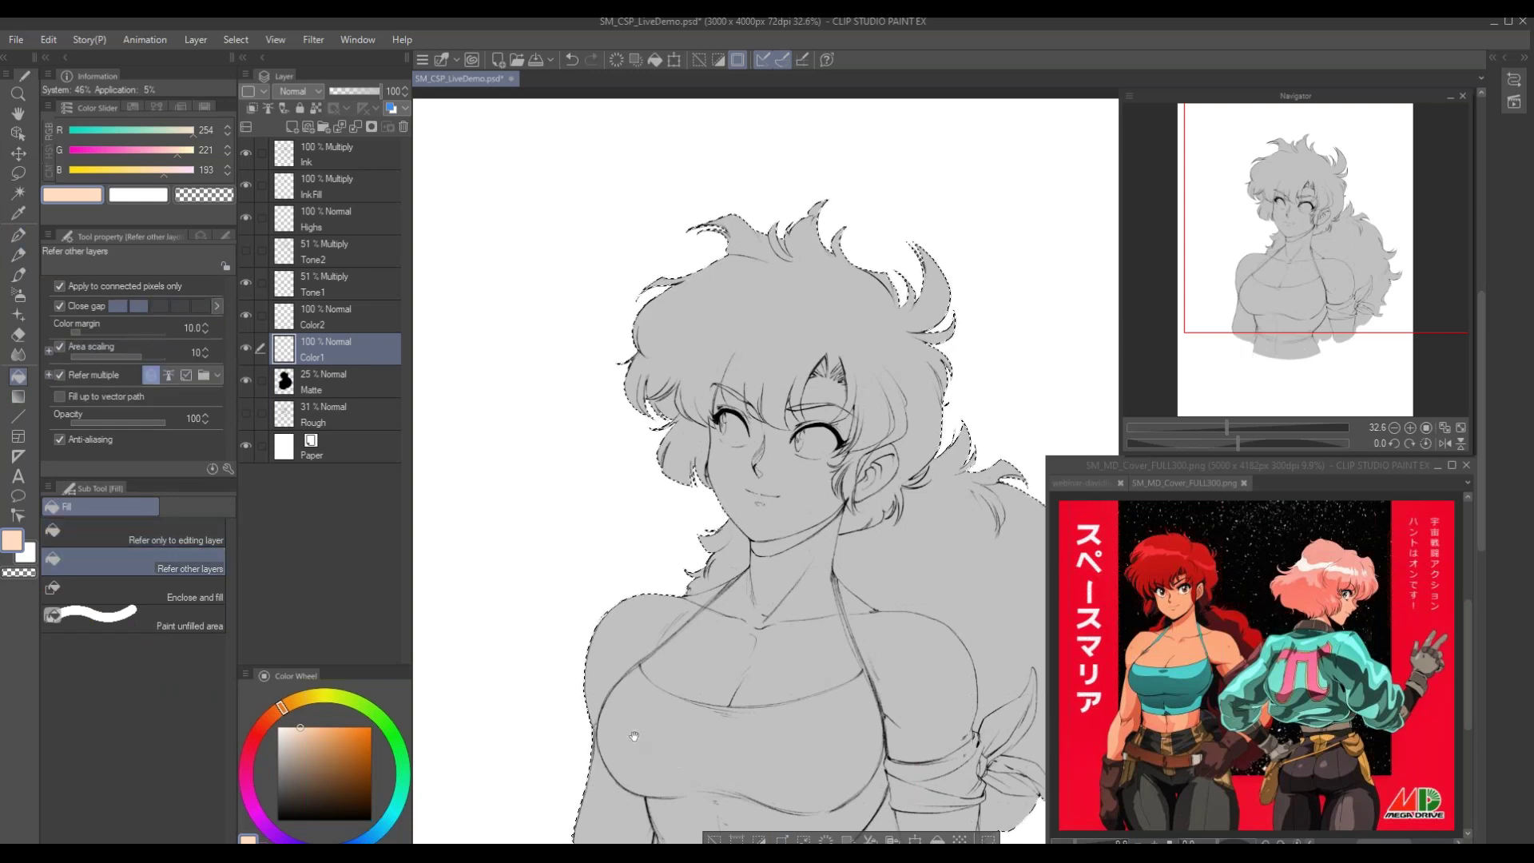
Try filling the forearms with light skin tones and undo the trial fills
drag(634, 736, 681, 642)
click(675, 723)
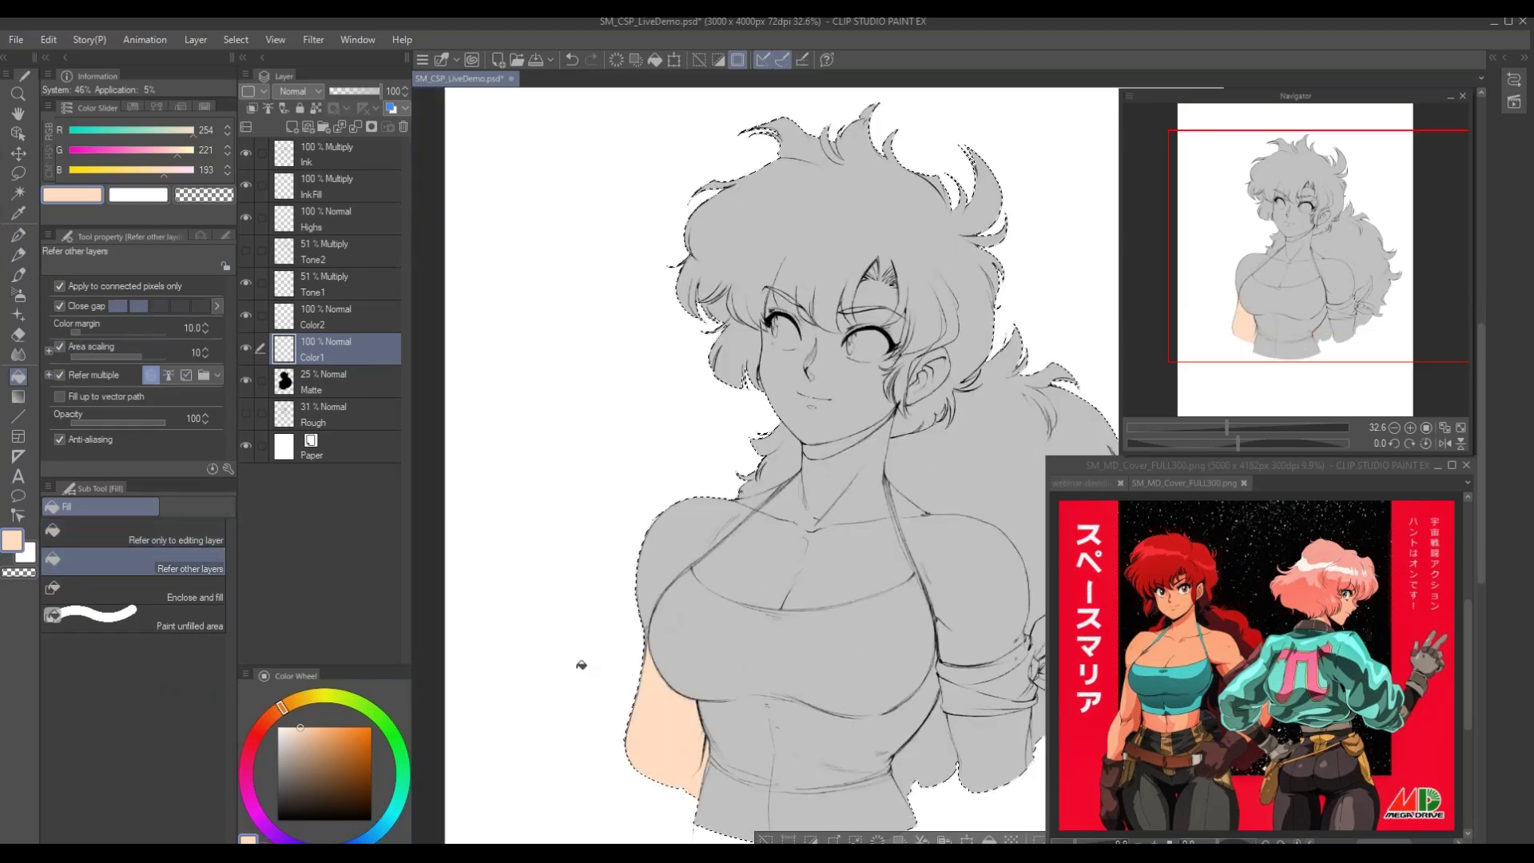
key(ctrl+z)
click(320, 734)
click(278, 711)
click(671, 745)
key(ctrl+z)
click(983, 759)
drag(834, 678, 704, 703)
Set the skin colour to RGB 232, 149, 105 and fill the upper arm and forearm around the armband
click(274, 713)
click(325, 735)
click(328, 736)
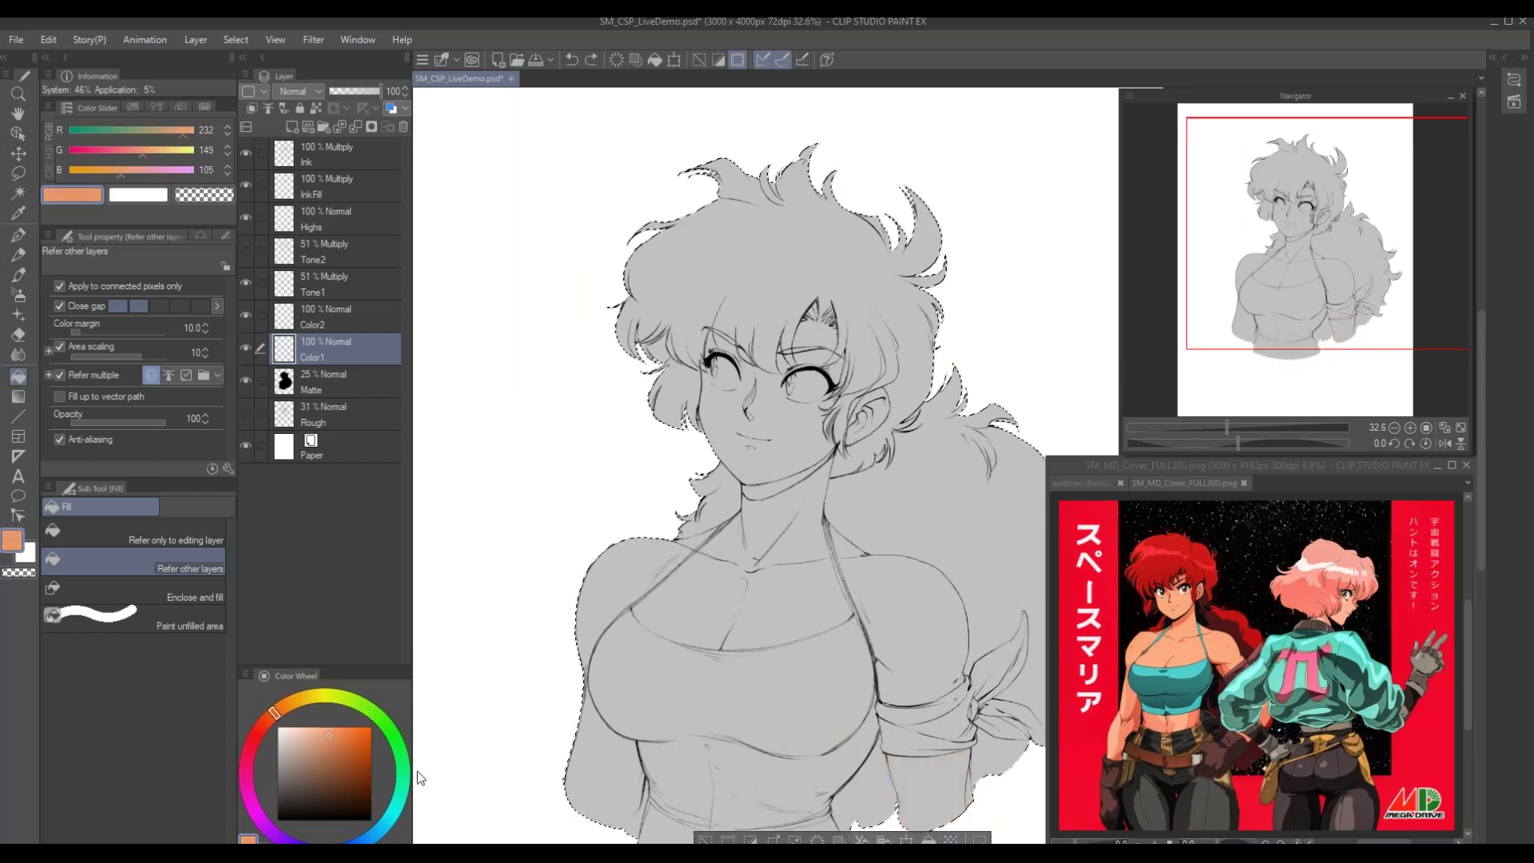
click(923, 787)
click(925, 657)
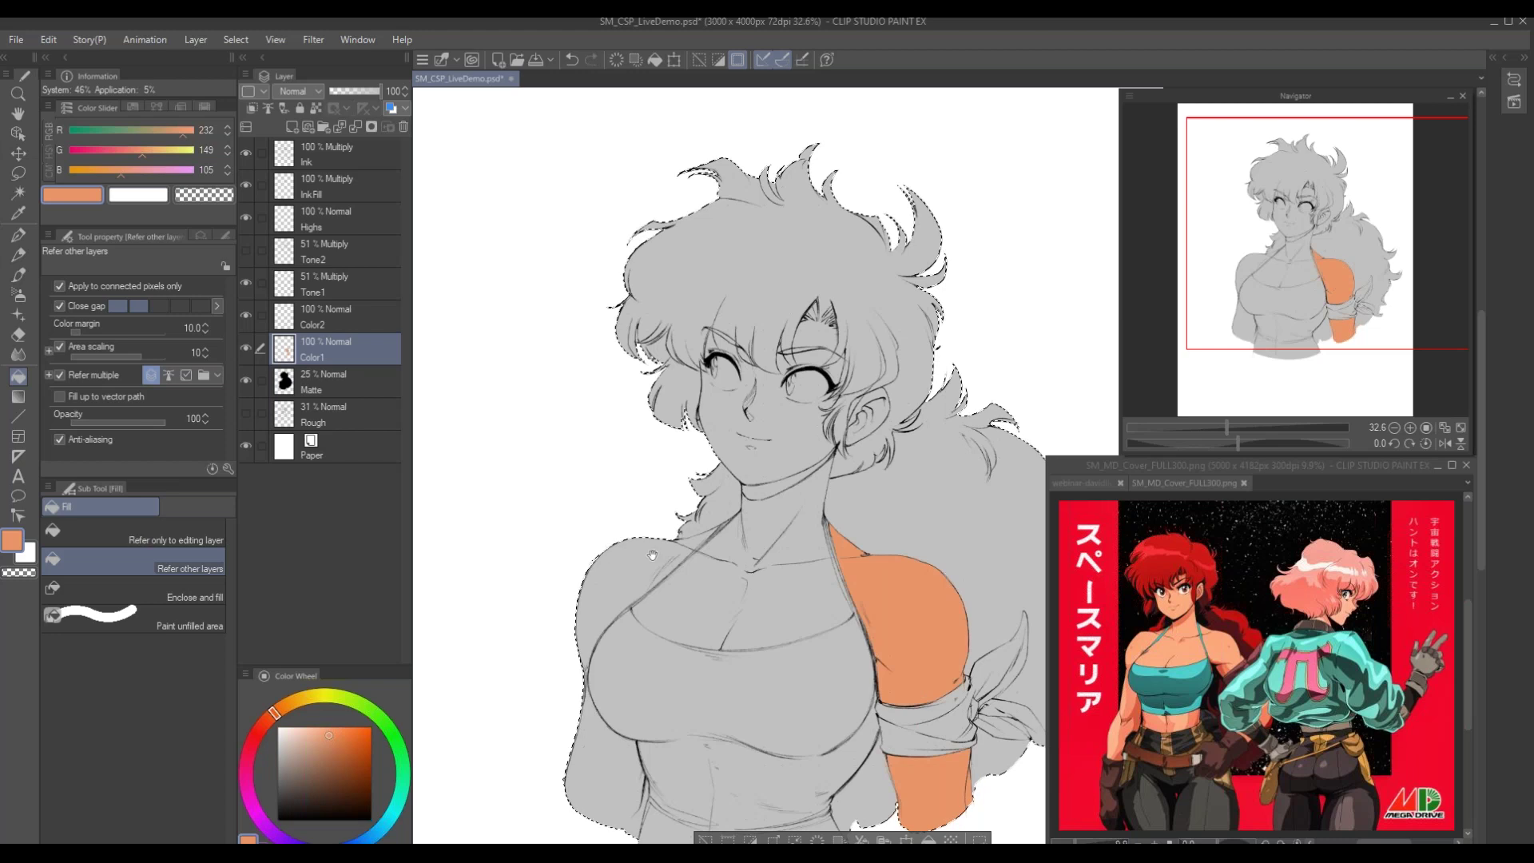
Fill the neck, chest and the arm without the armband with the same orange skin colour on Color1
drag(799, 576, 812, 620)
click(751, 623)
click(640, 620)
drag(572, 716, 580, 589)
click(607, 639)
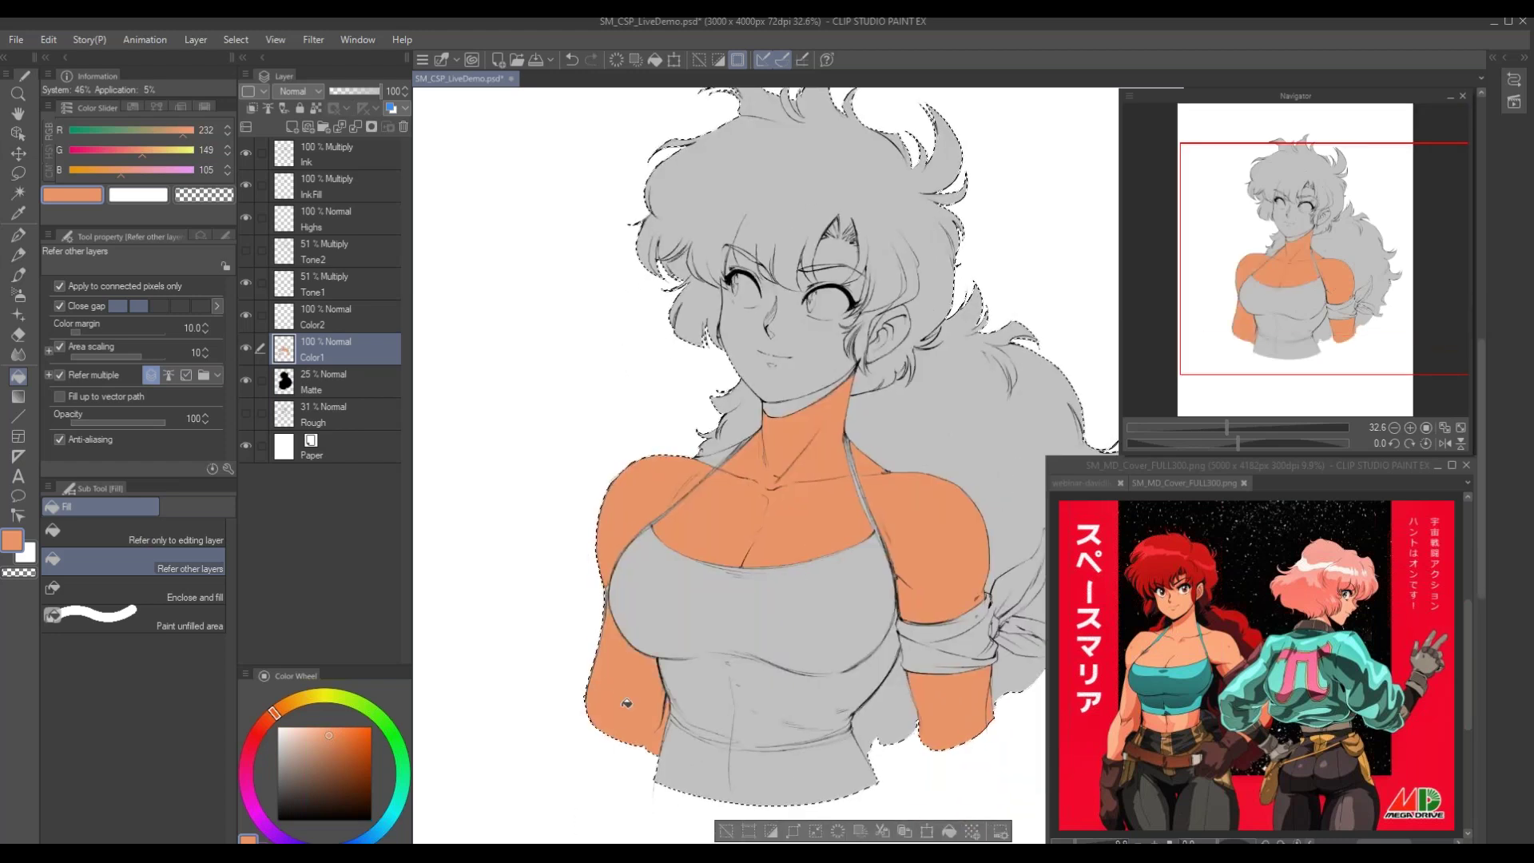
Switch to the G-pen Color brush and touch up the unfilled skin gaps around the arm and shoulder
scroll(608, 598, up, 2)
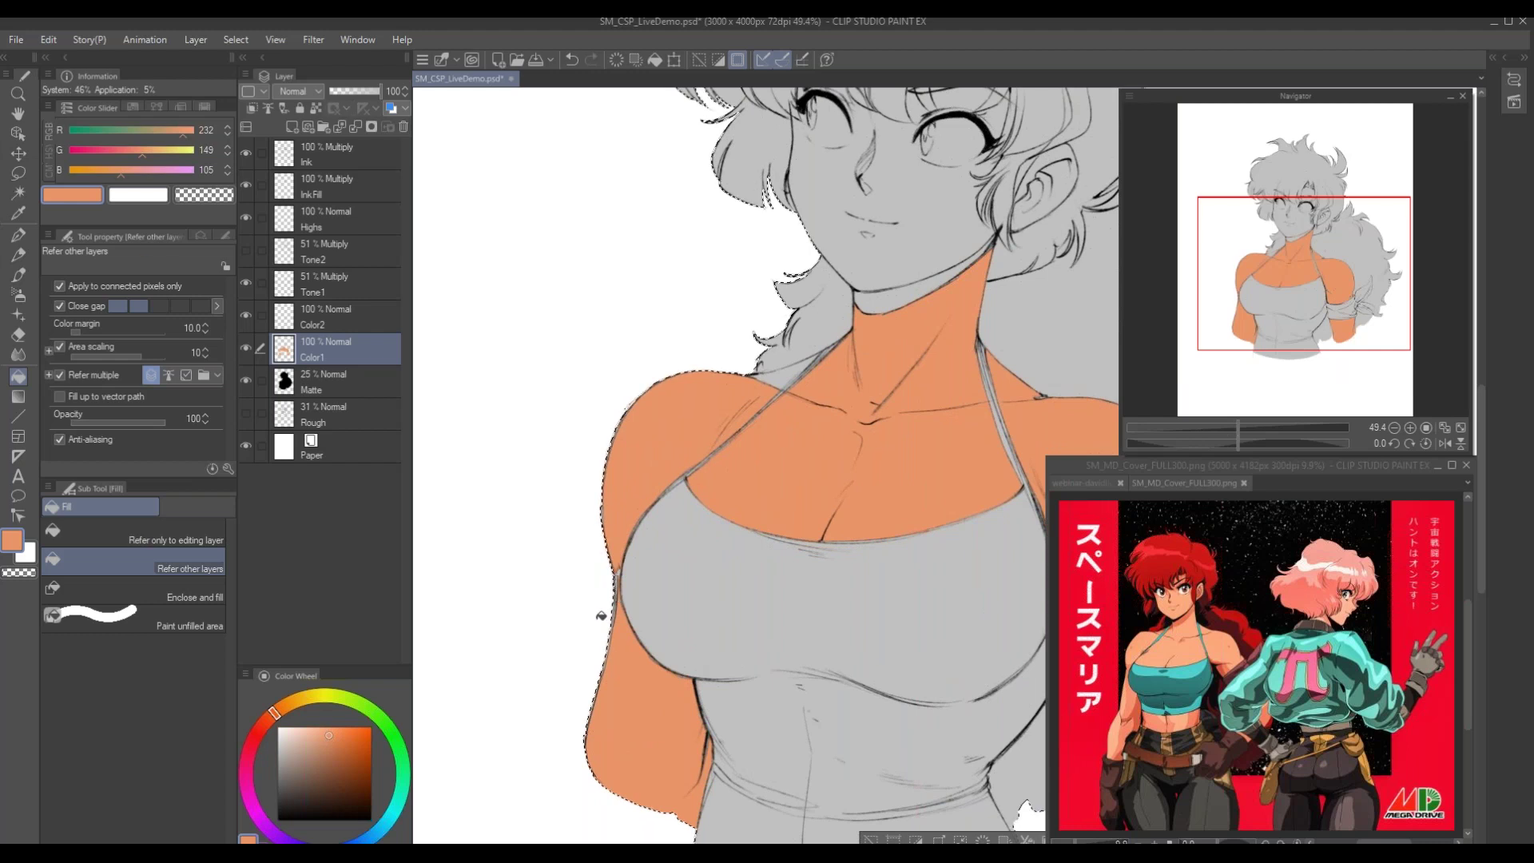
key(p)
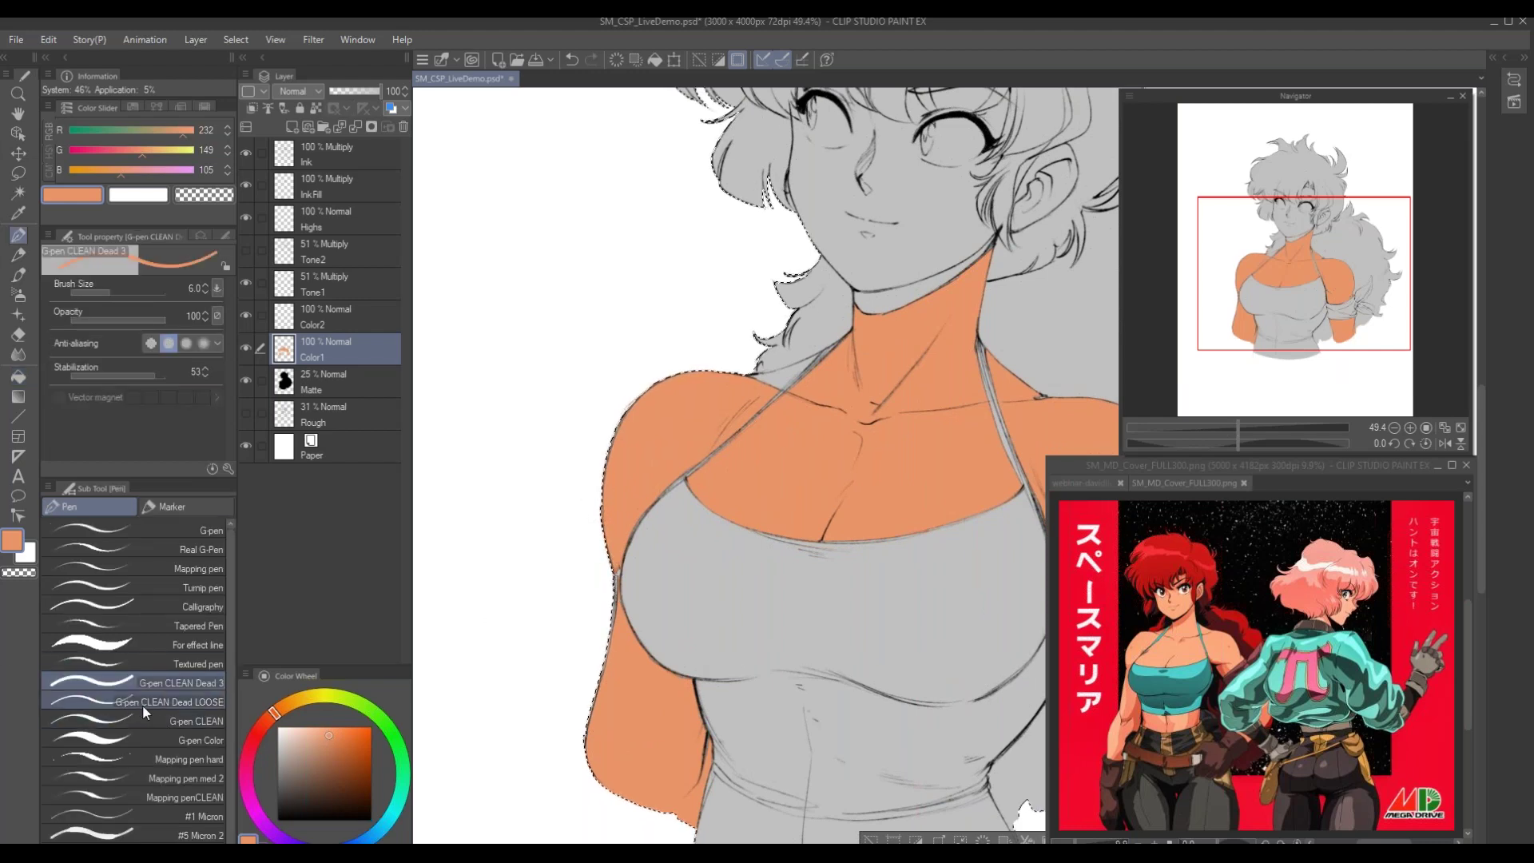
click(185, 721)
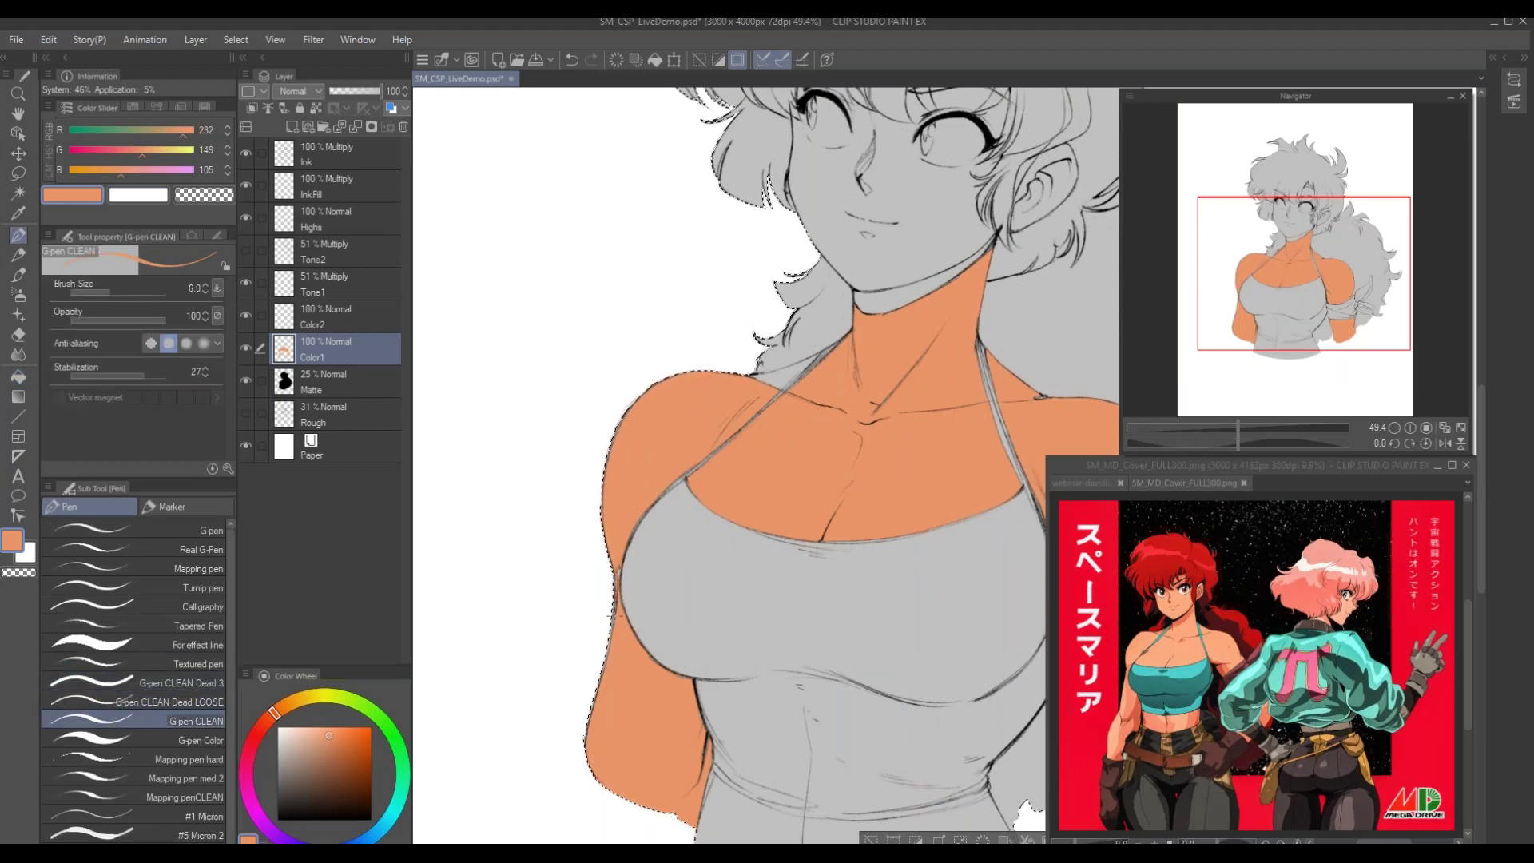
click(137, 737)
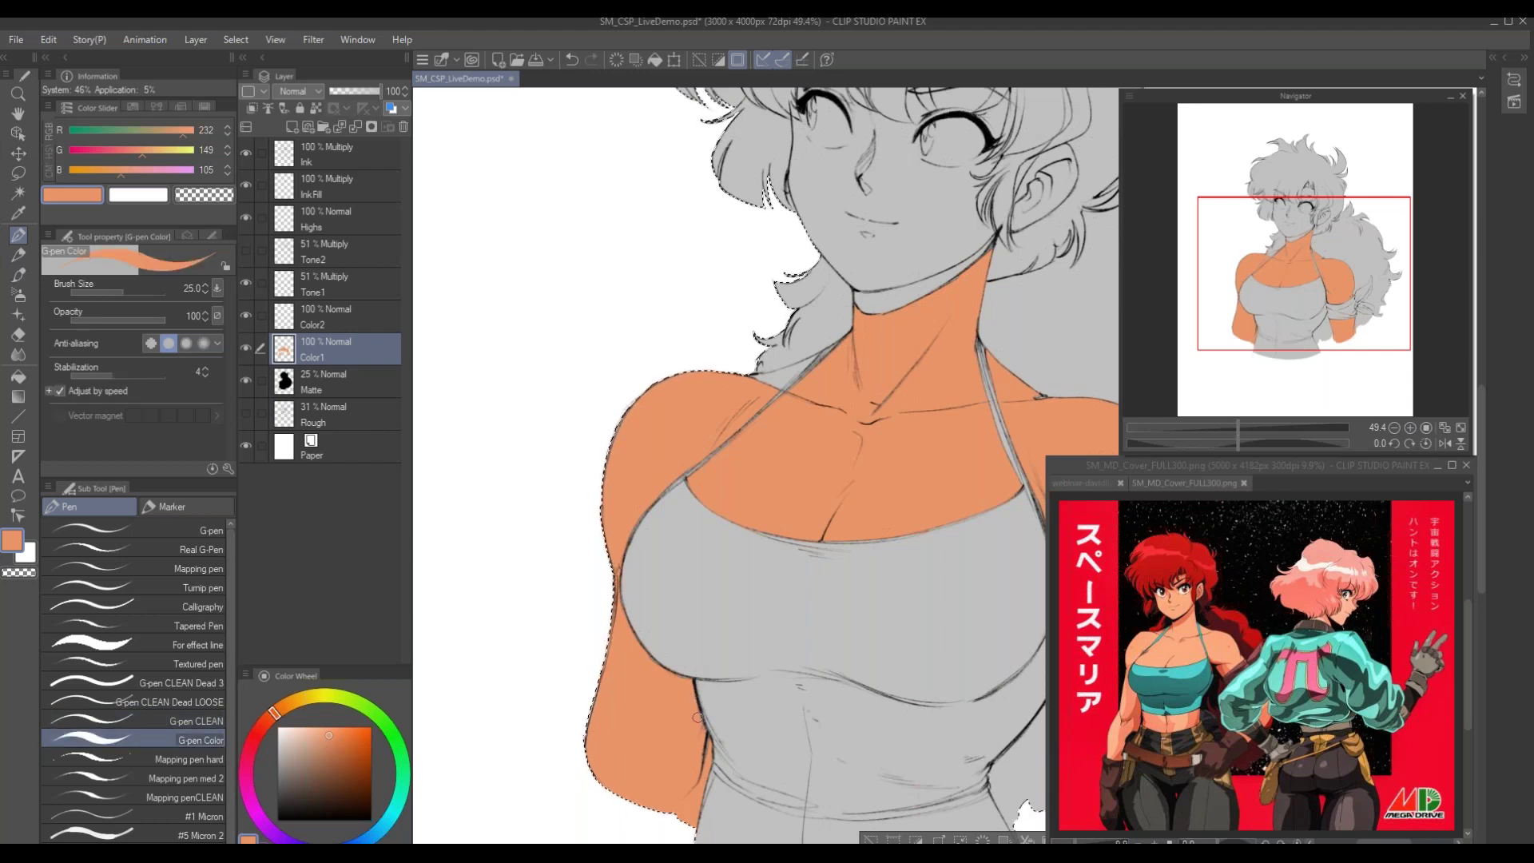
drag(643, 596, 579, 831)
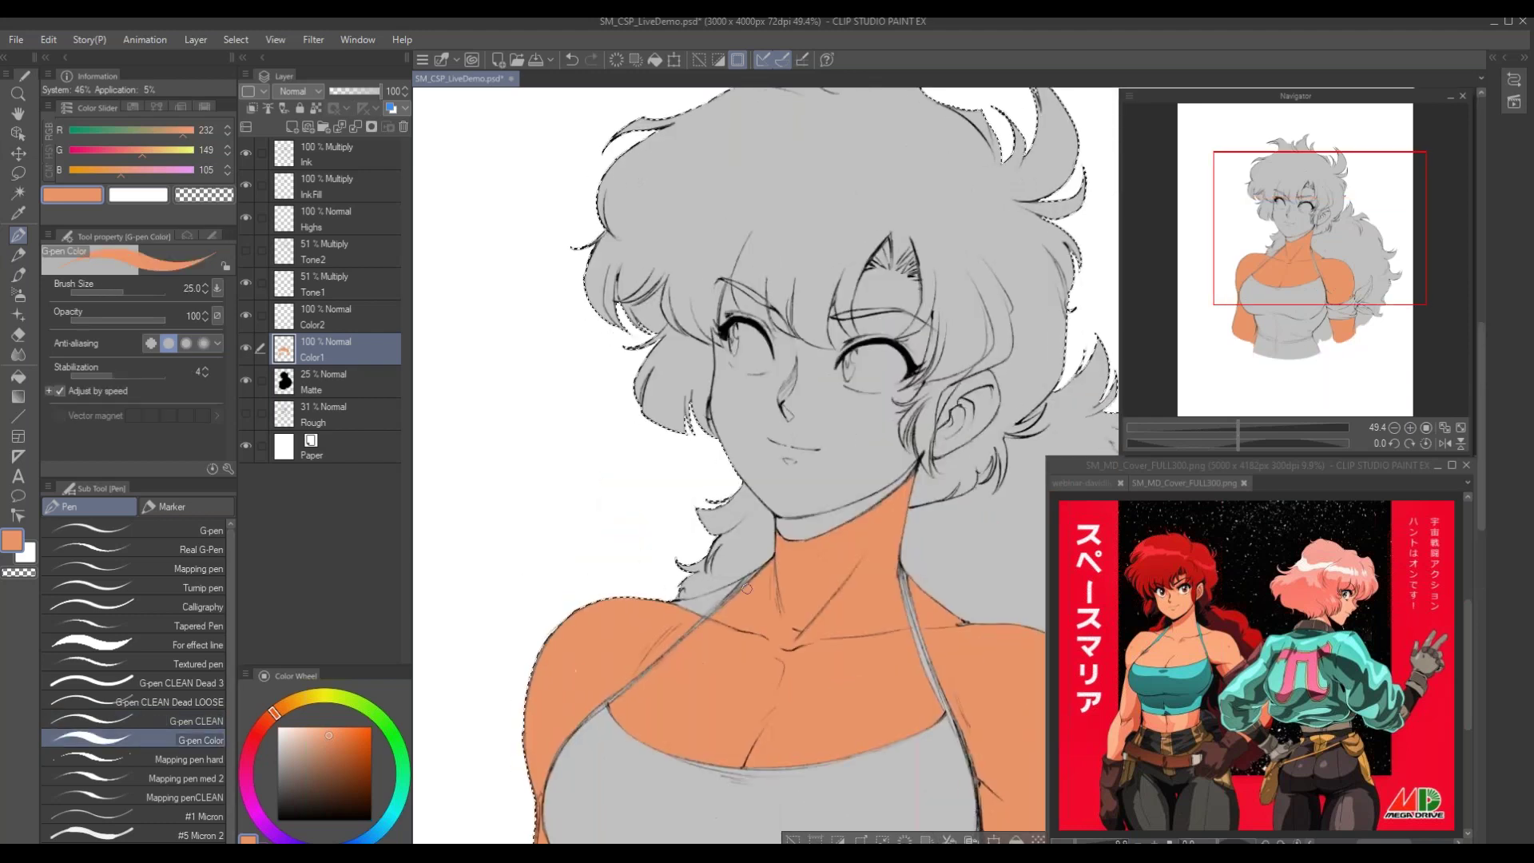
drag(695, 602, 694, 607)
Fill the face with the skin colour, undo a trial fill on the forehead, and return to the G-pen Color brush
mouse_move(709, 472)
mouse_down()
mouse_move(577, 650)
mouse_move(553, 652)
mouse_up()
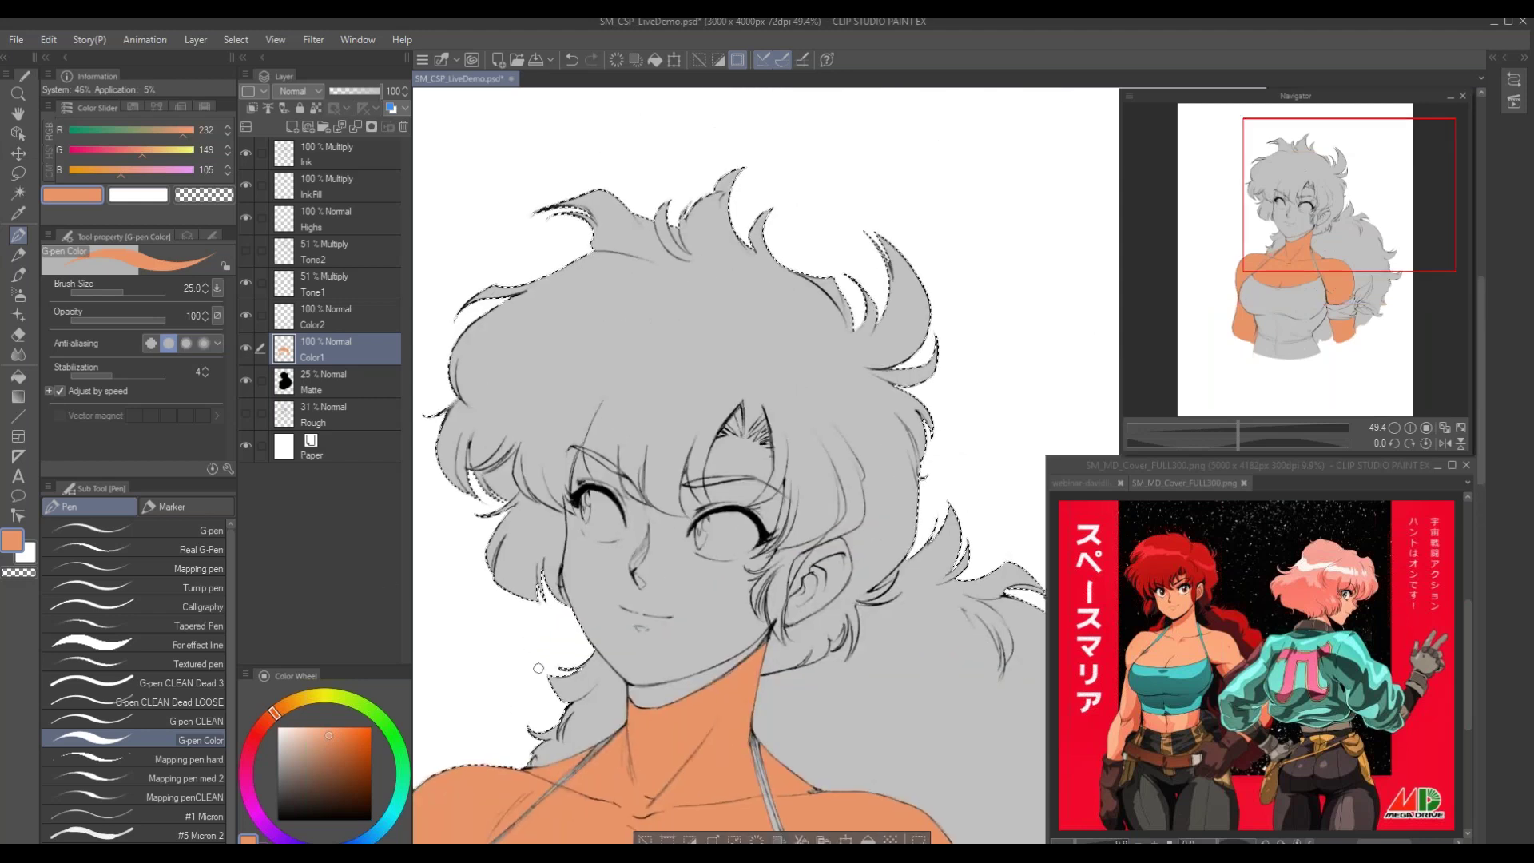
key(g)
click(616, 586)
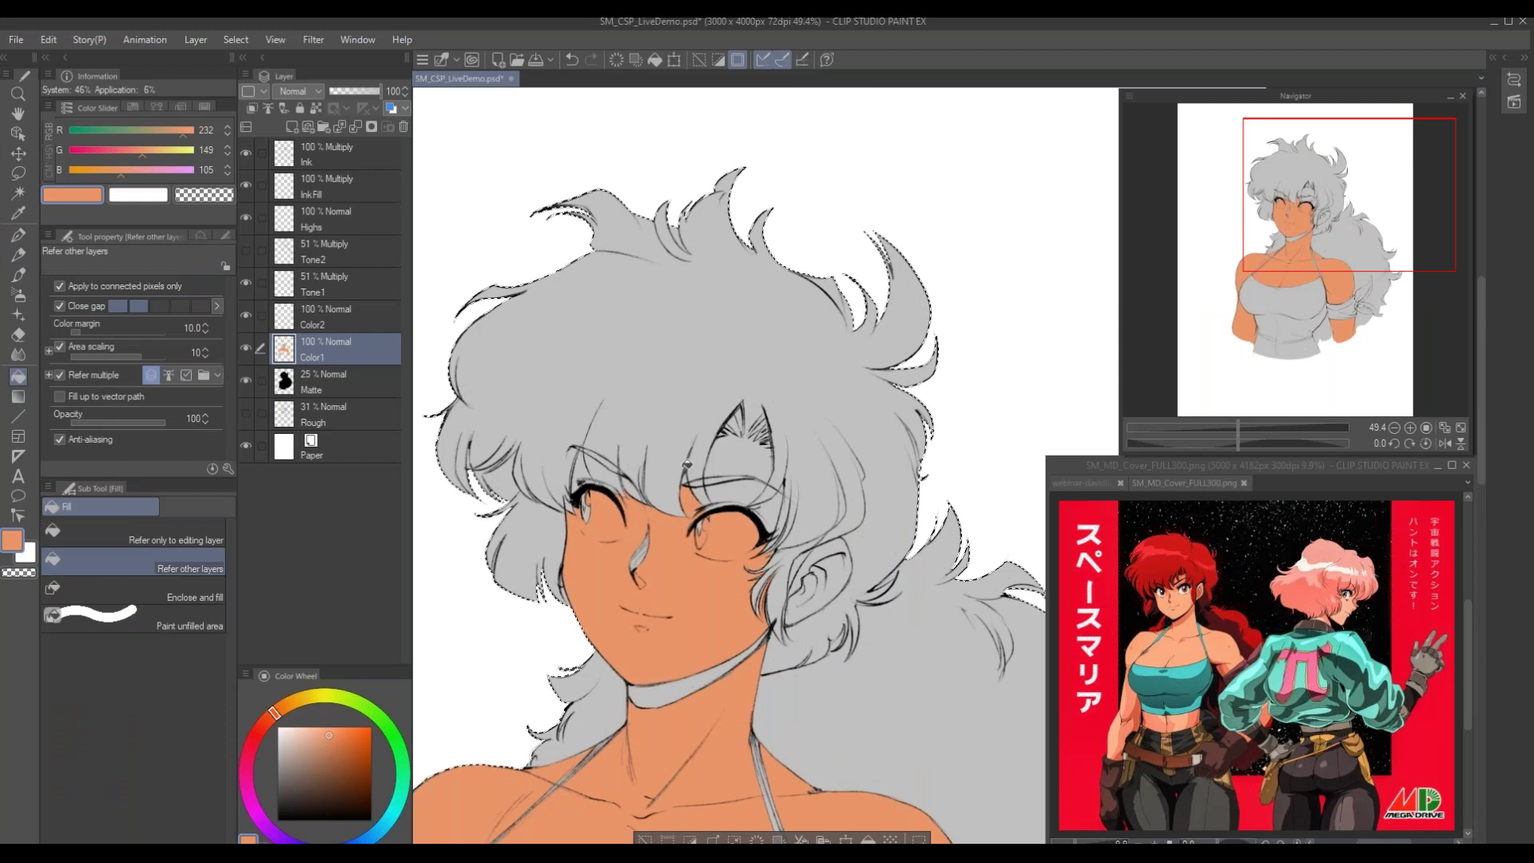
click(714, 419)
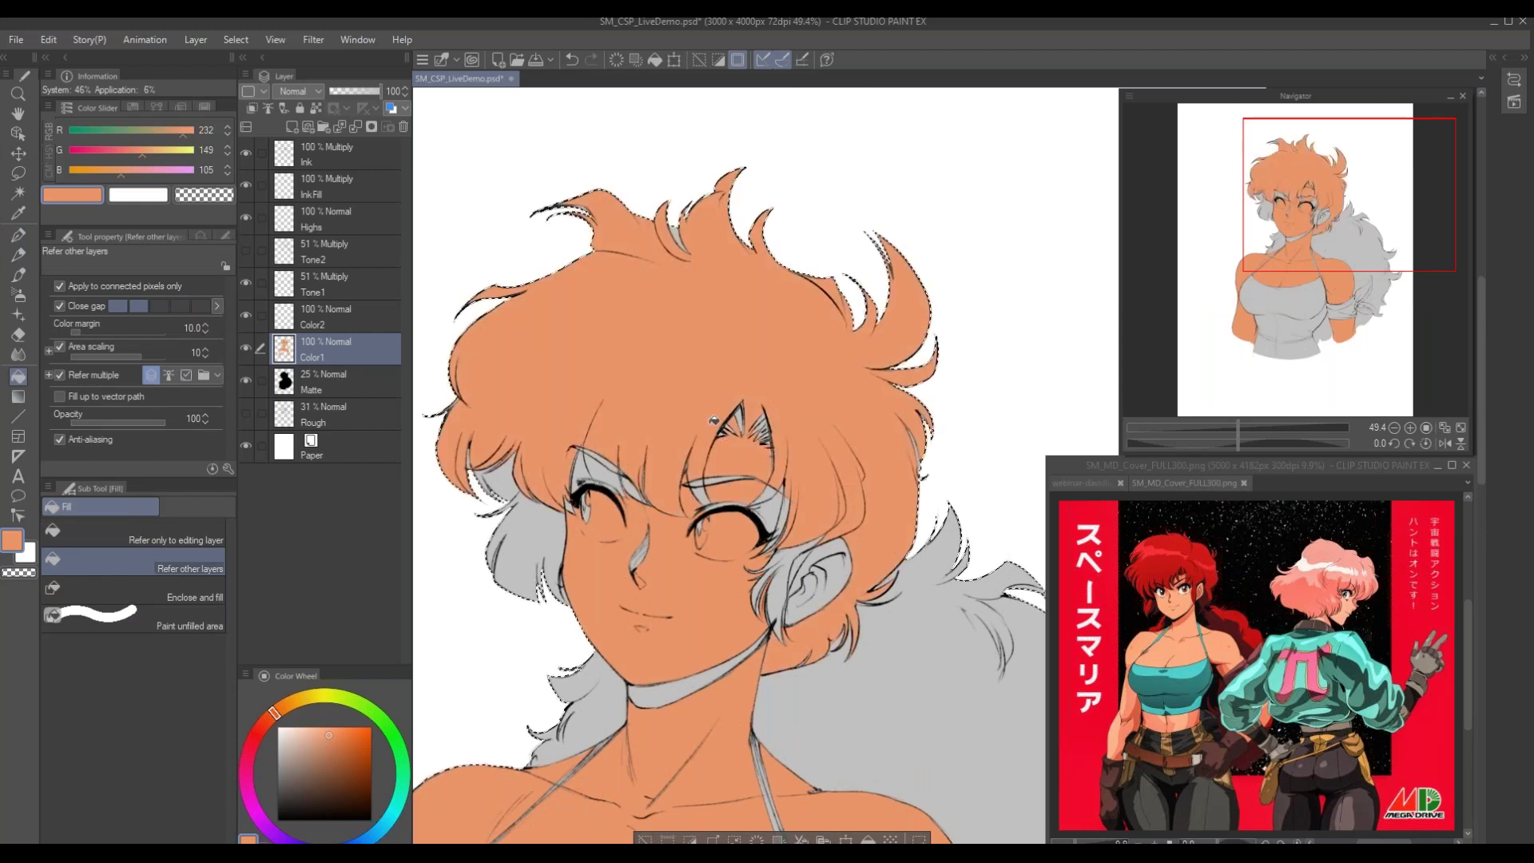
key(ctrl+z)
key(p)
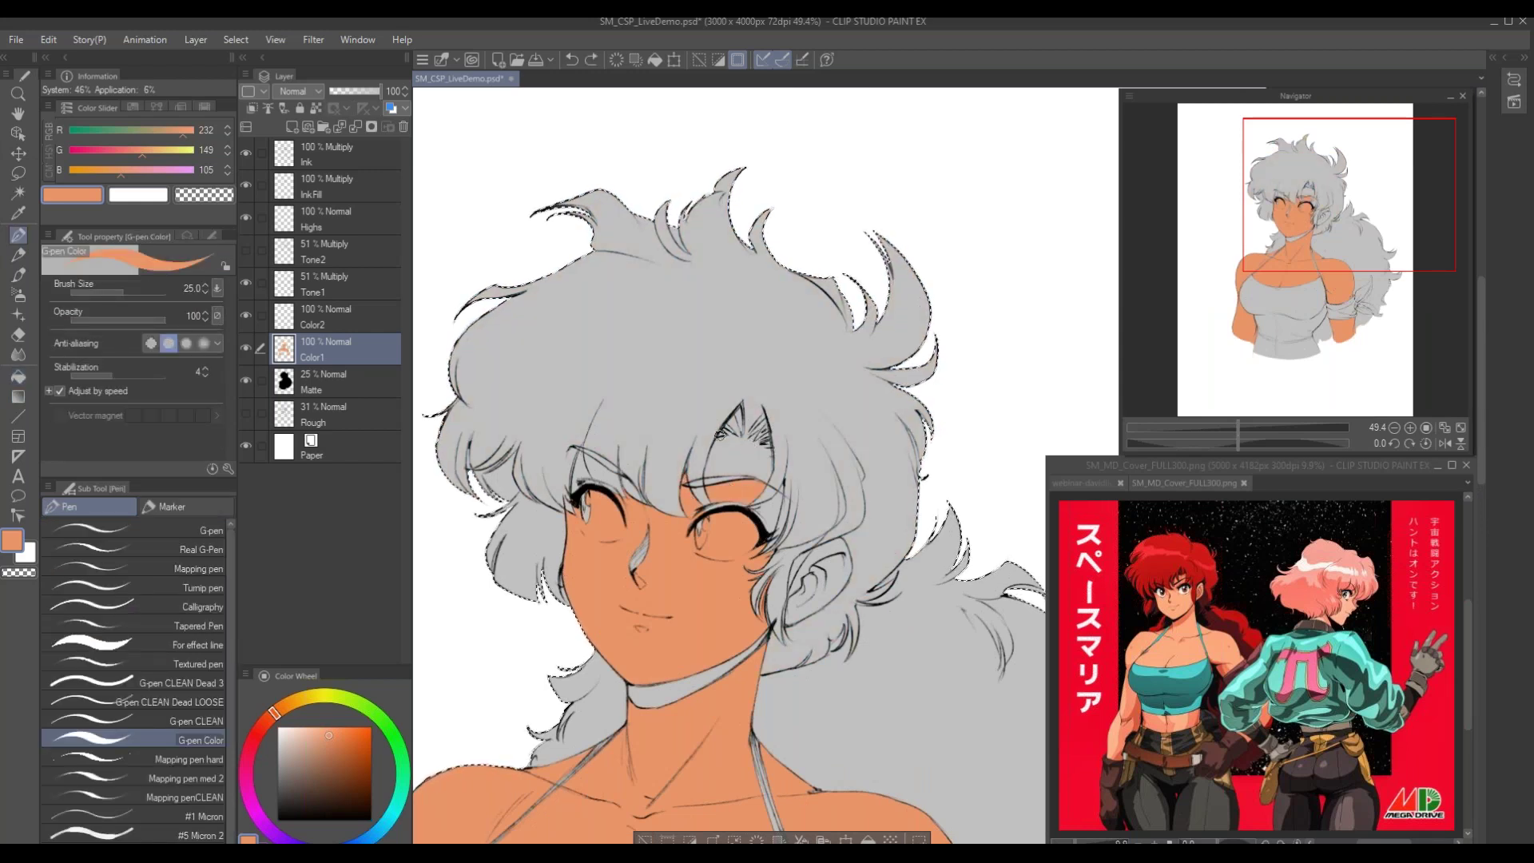
Fill the forehead gap between the bangs and the ear with the skin colour, and brush over the unfilled gap on the nose
drag(770, 450, 772, 448)
key(g)
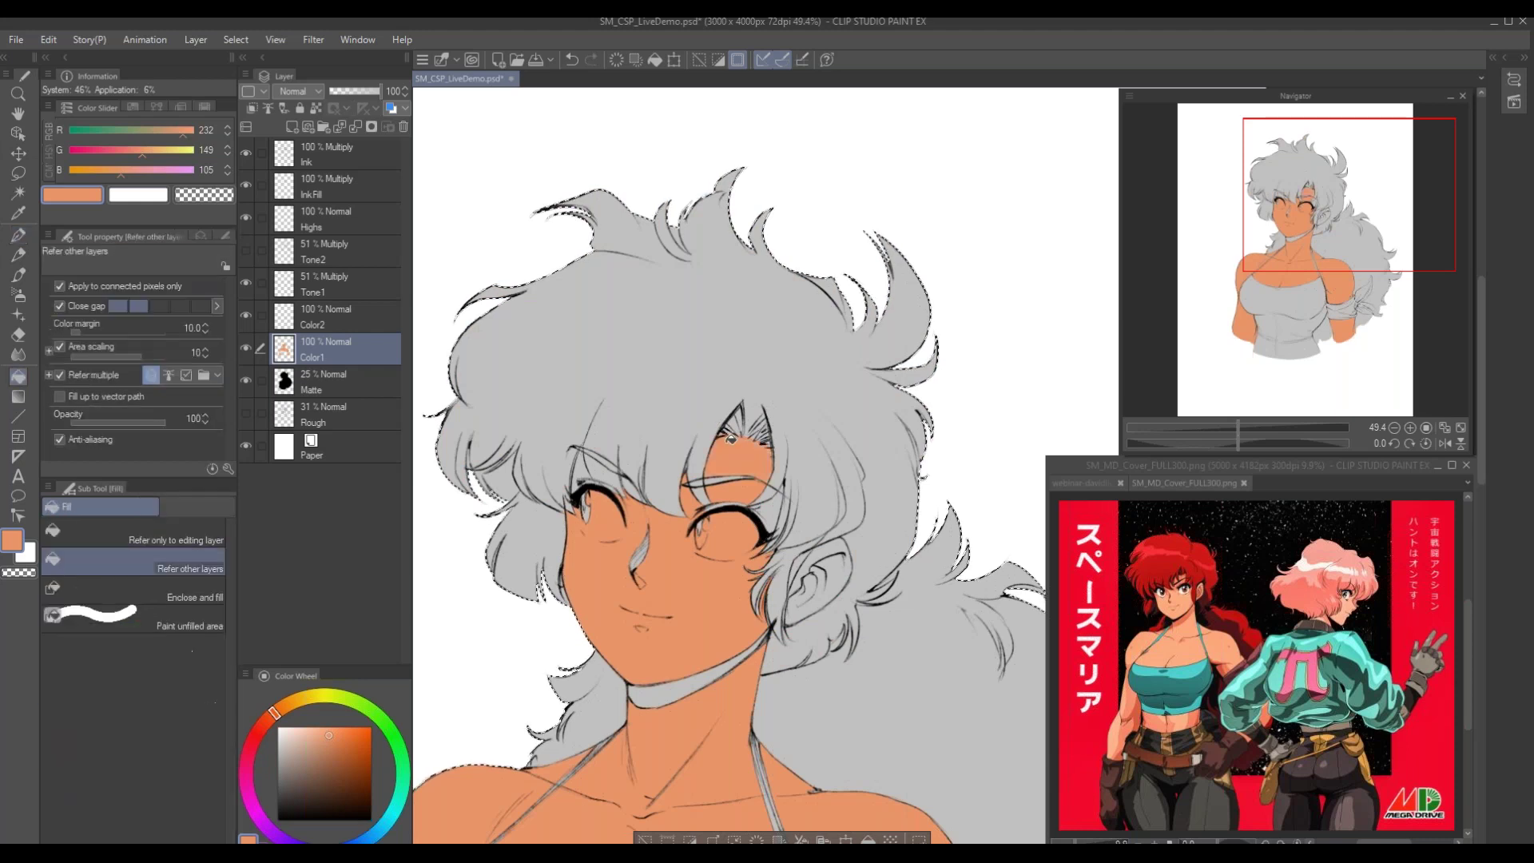
click(785, 485)
mouse_move(542, 591)
mouse_down()
mouse_move(564, 524)
mouse_move(658, 653)
mouse_up()
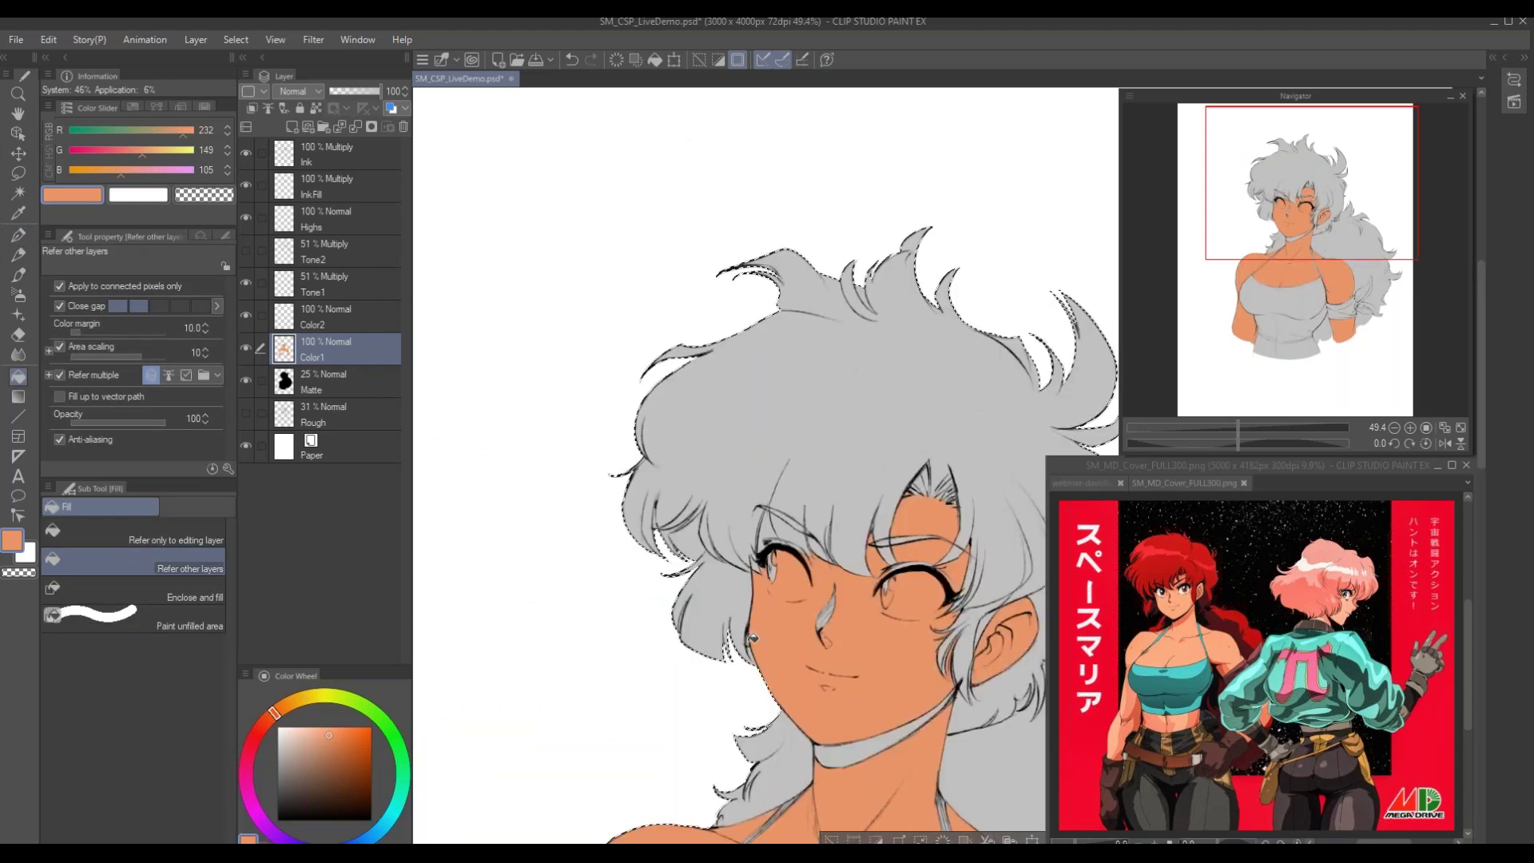
key(p)
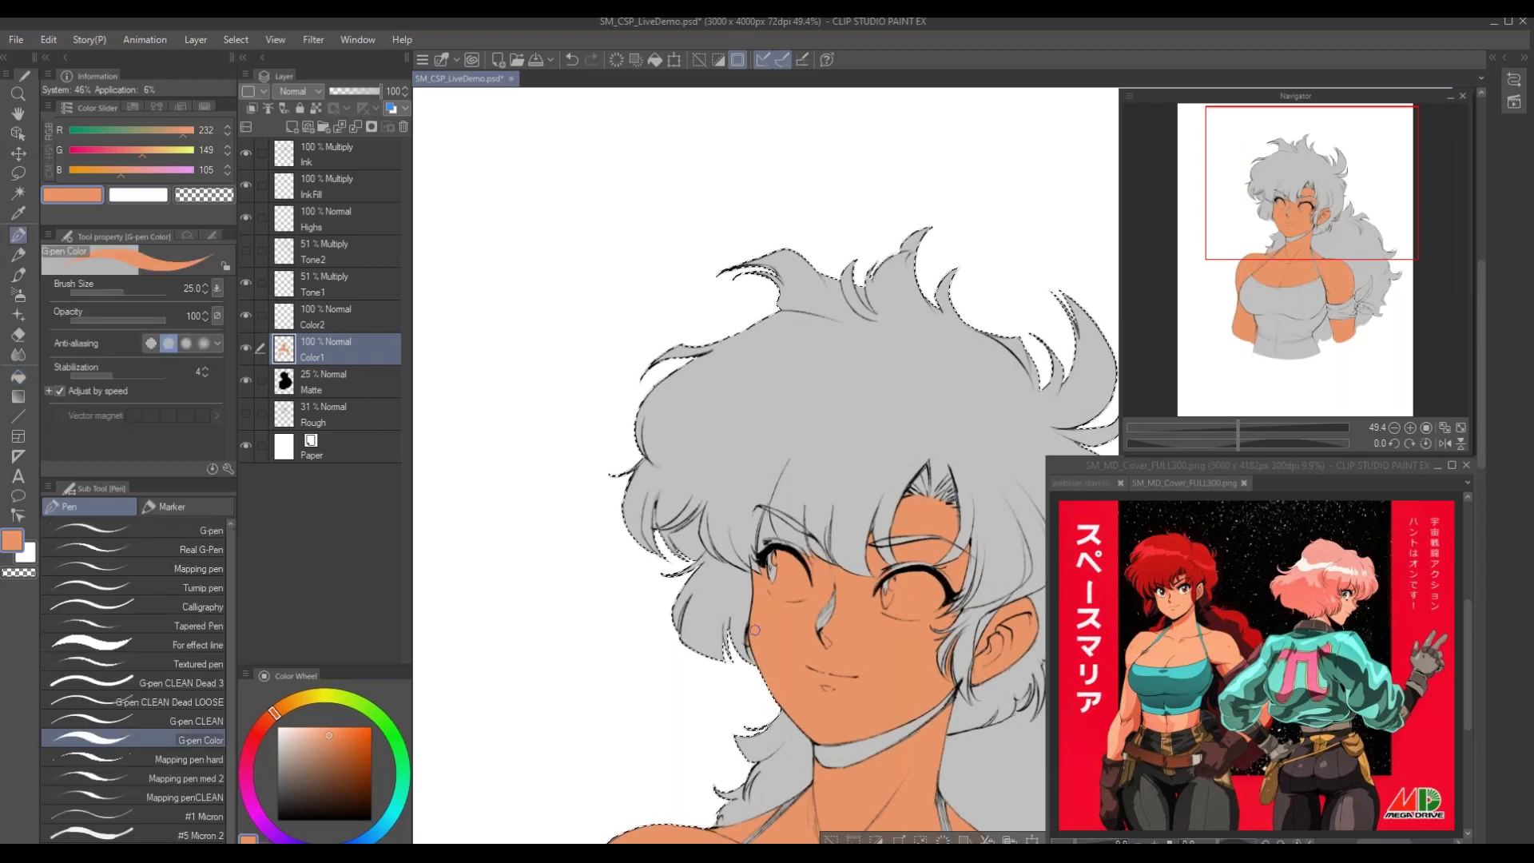
drag(809, 606, 823, 601)
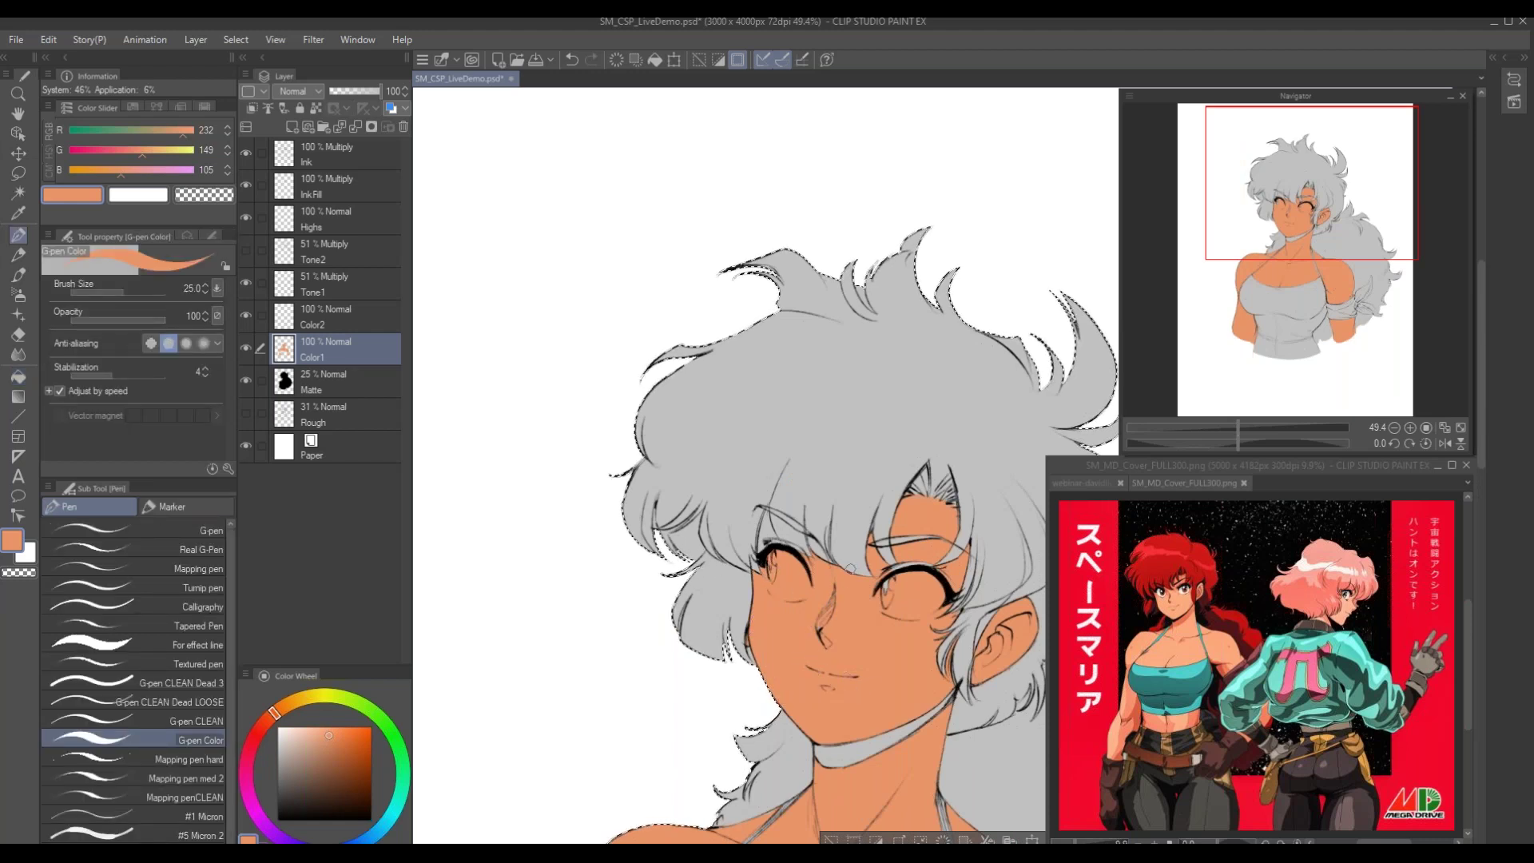
drag(902, 566, 802, 585)
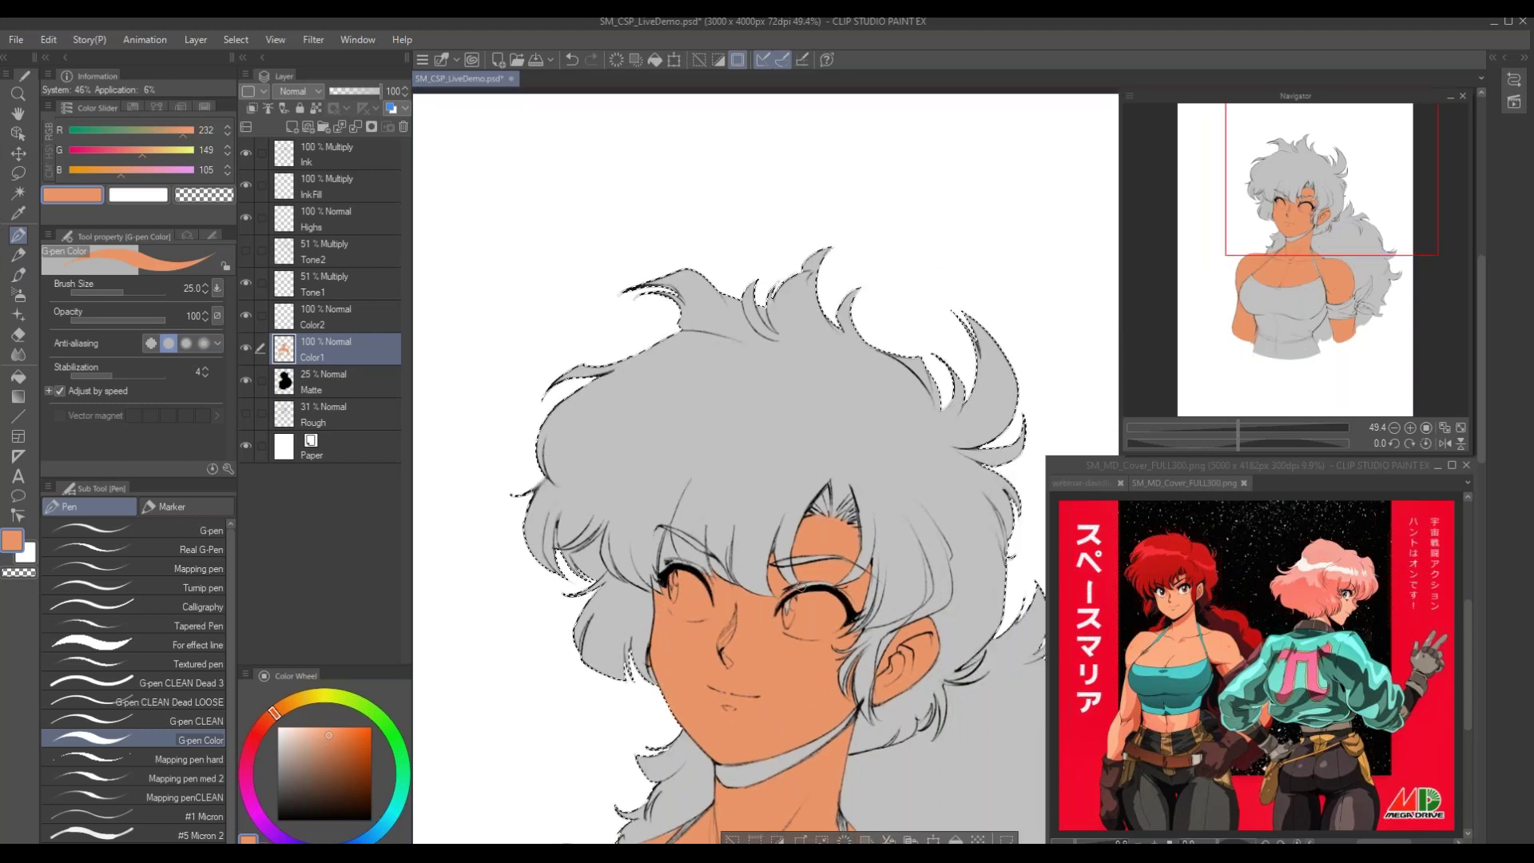
Set the colour to off-white RGB 237, 237, 237 and outline the lower edges of both eyes on Color1, showing Tone2 as a guide
drag(834, 634, 840, 568)
click(282, 729)
click(278, 733)
drag(683, 485, 667, 553)
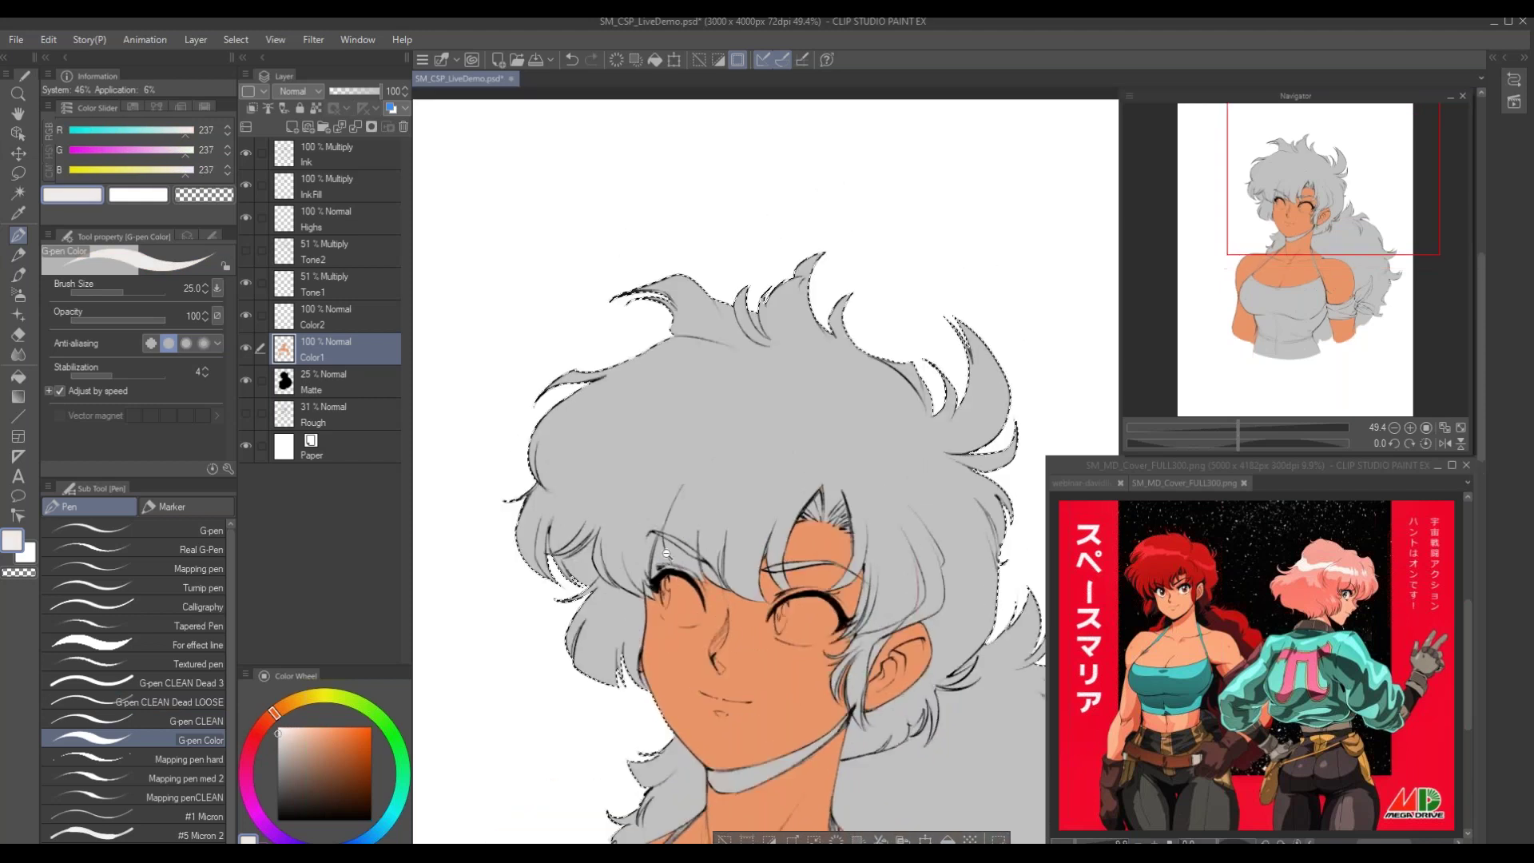
scroll(666, 553, up, 1)
drag(664, 634, 676, 644)
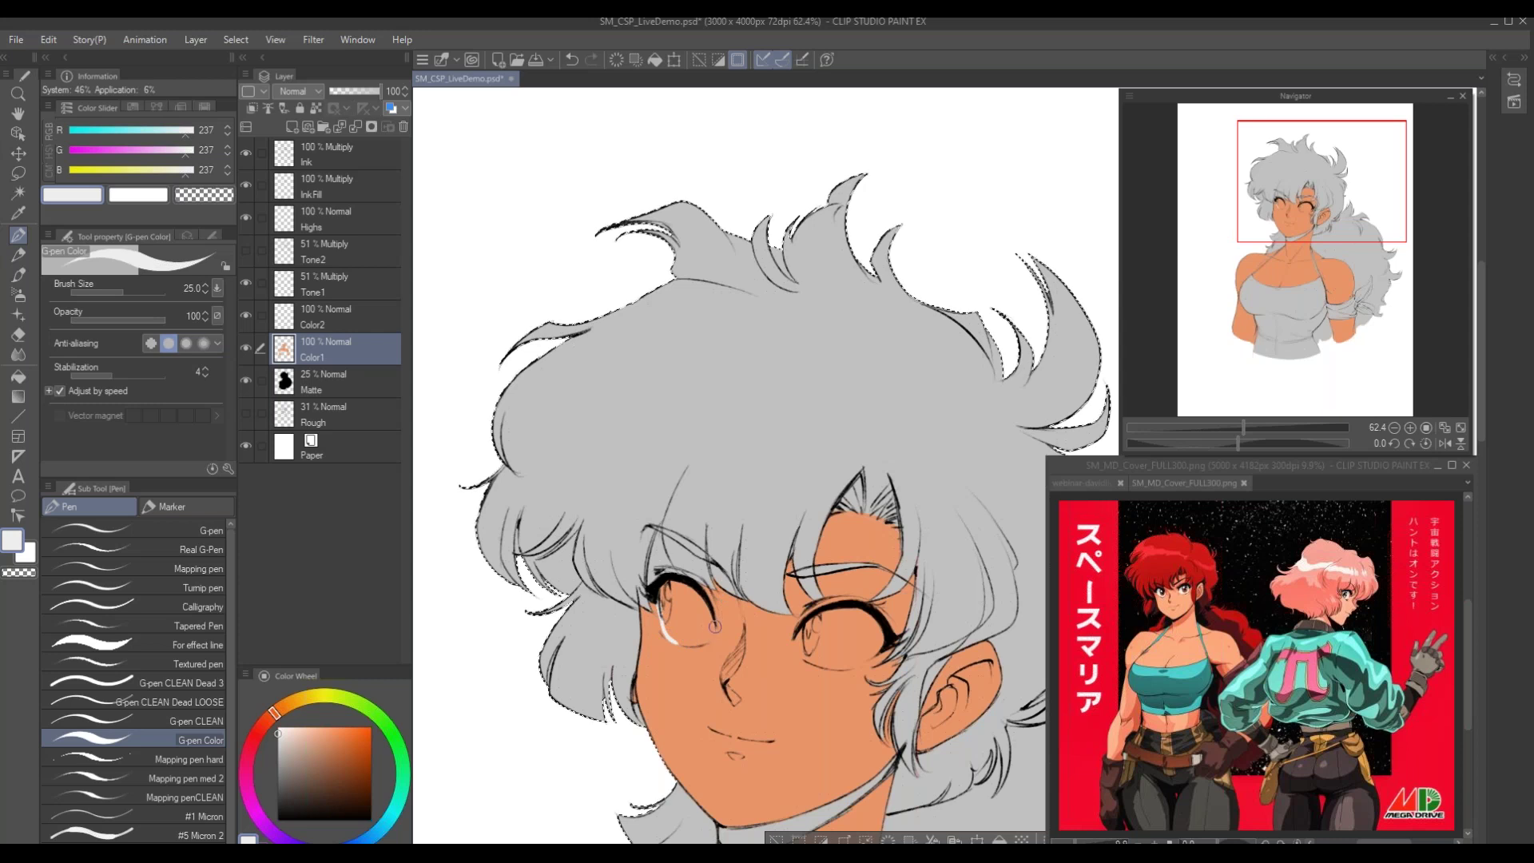
click(247, 251)
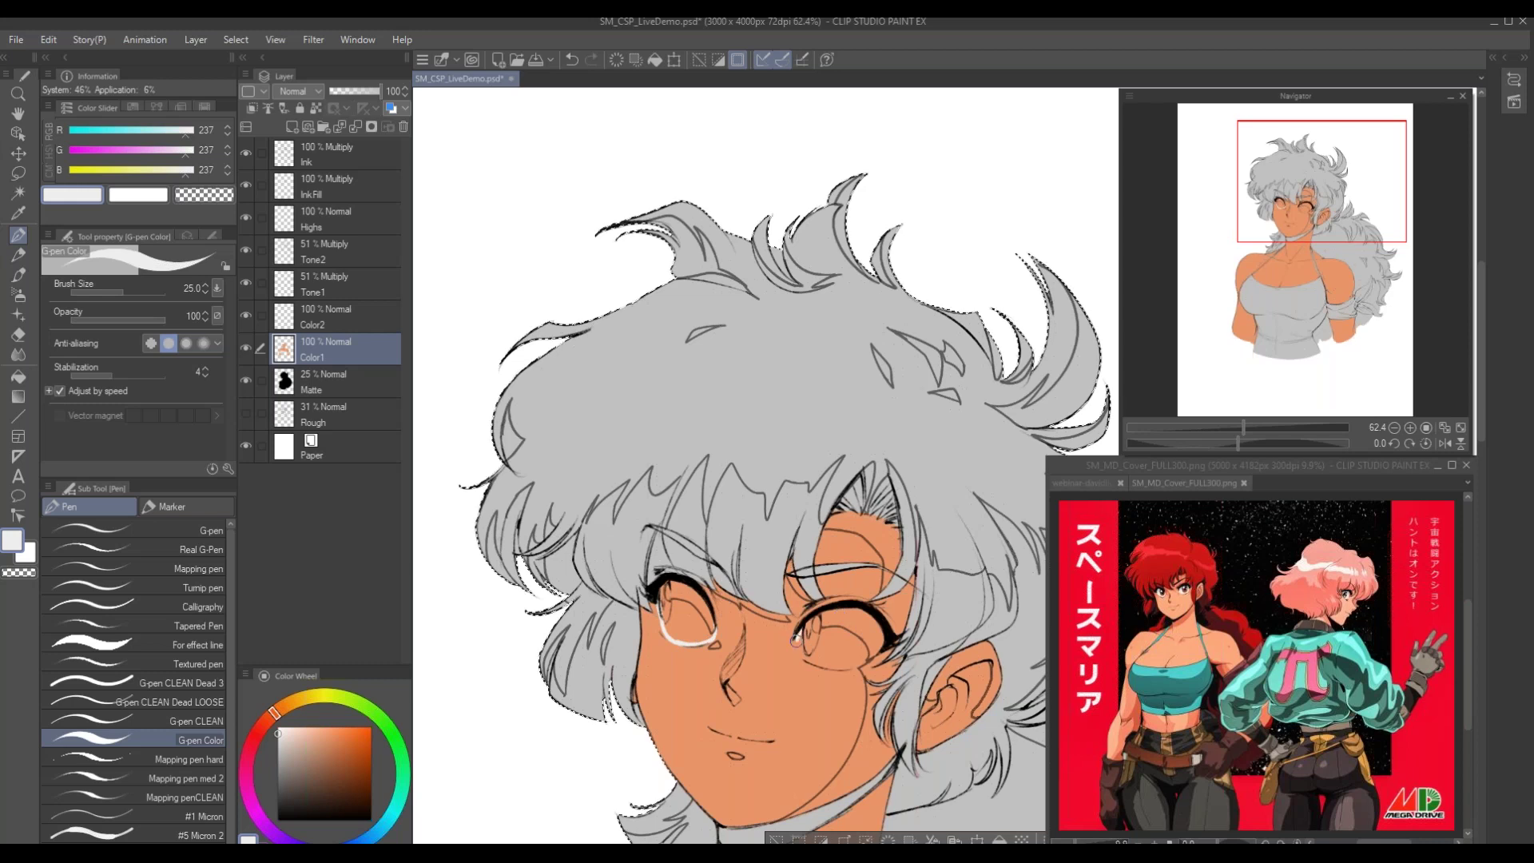
drag(803, 656, 866, 656)
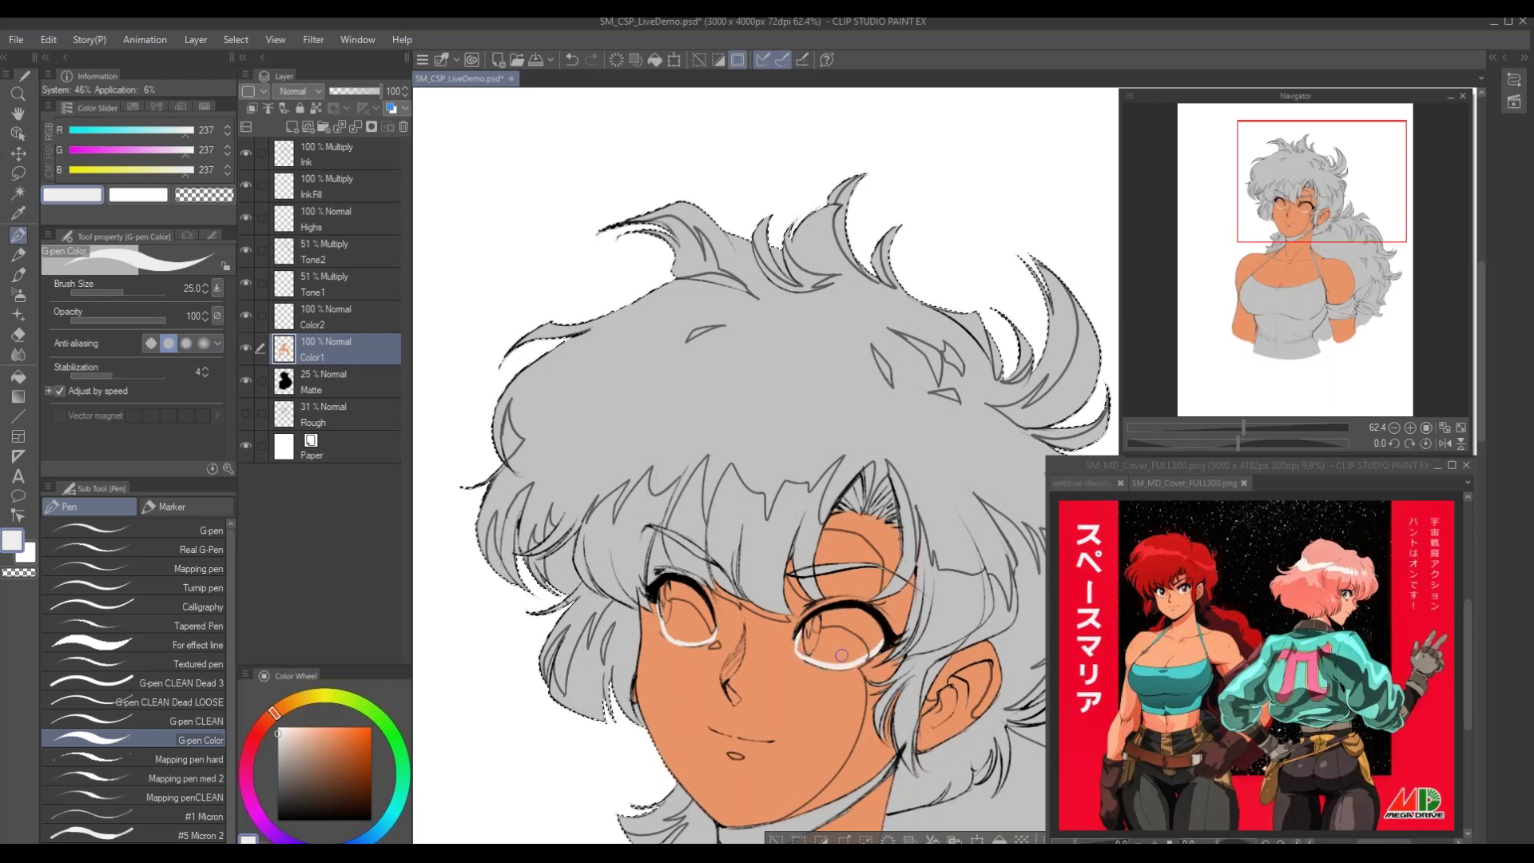
Hide Tone2, fill the whites of both eyes with the off-white colour, and return to the G-pen Color brush
key(g)
key(g)
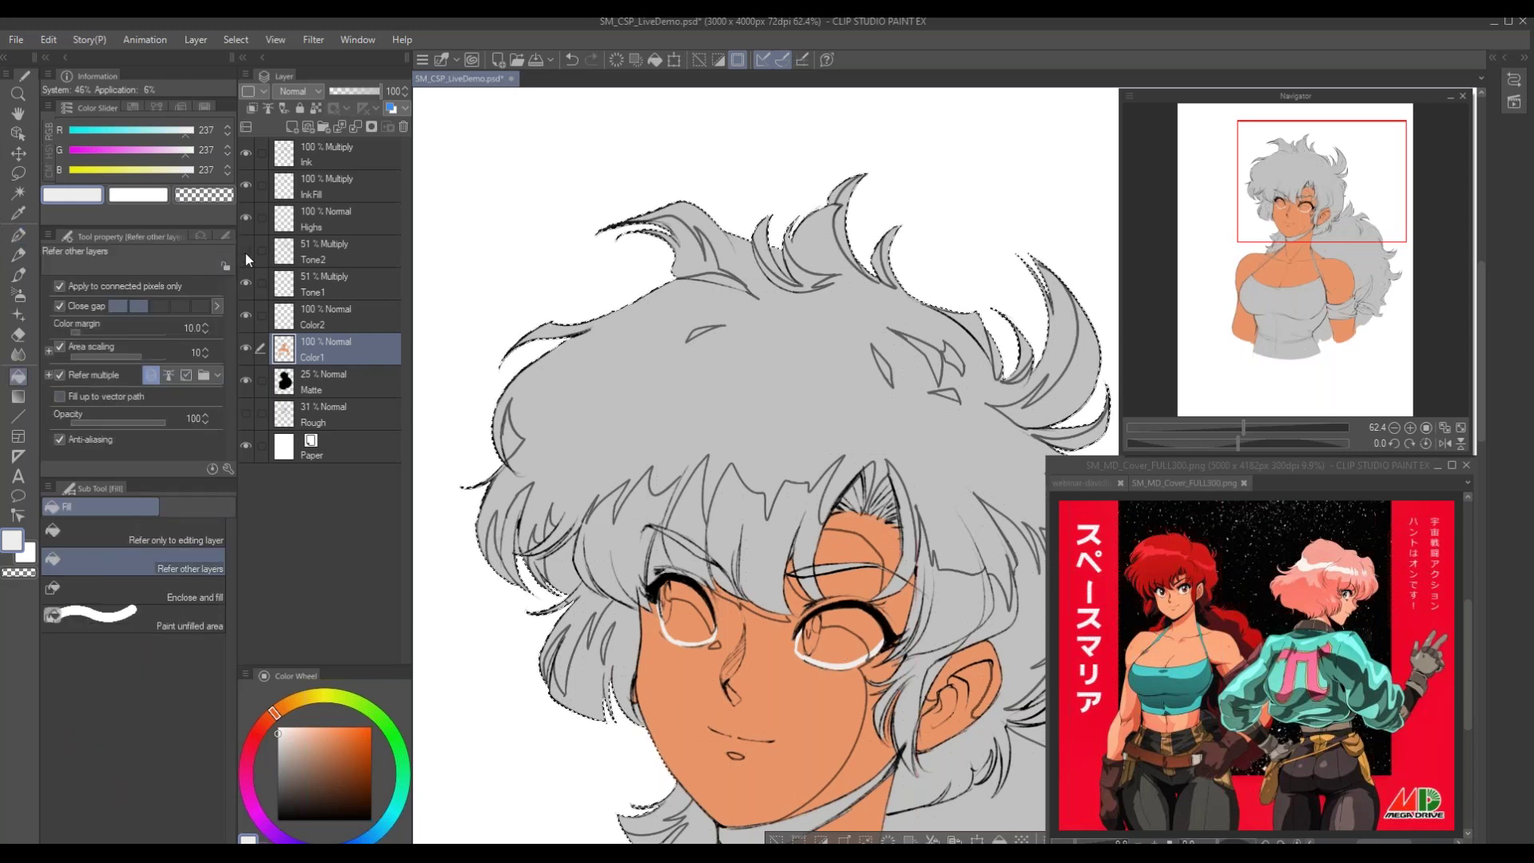
click(846, 640)
click(684, 614)
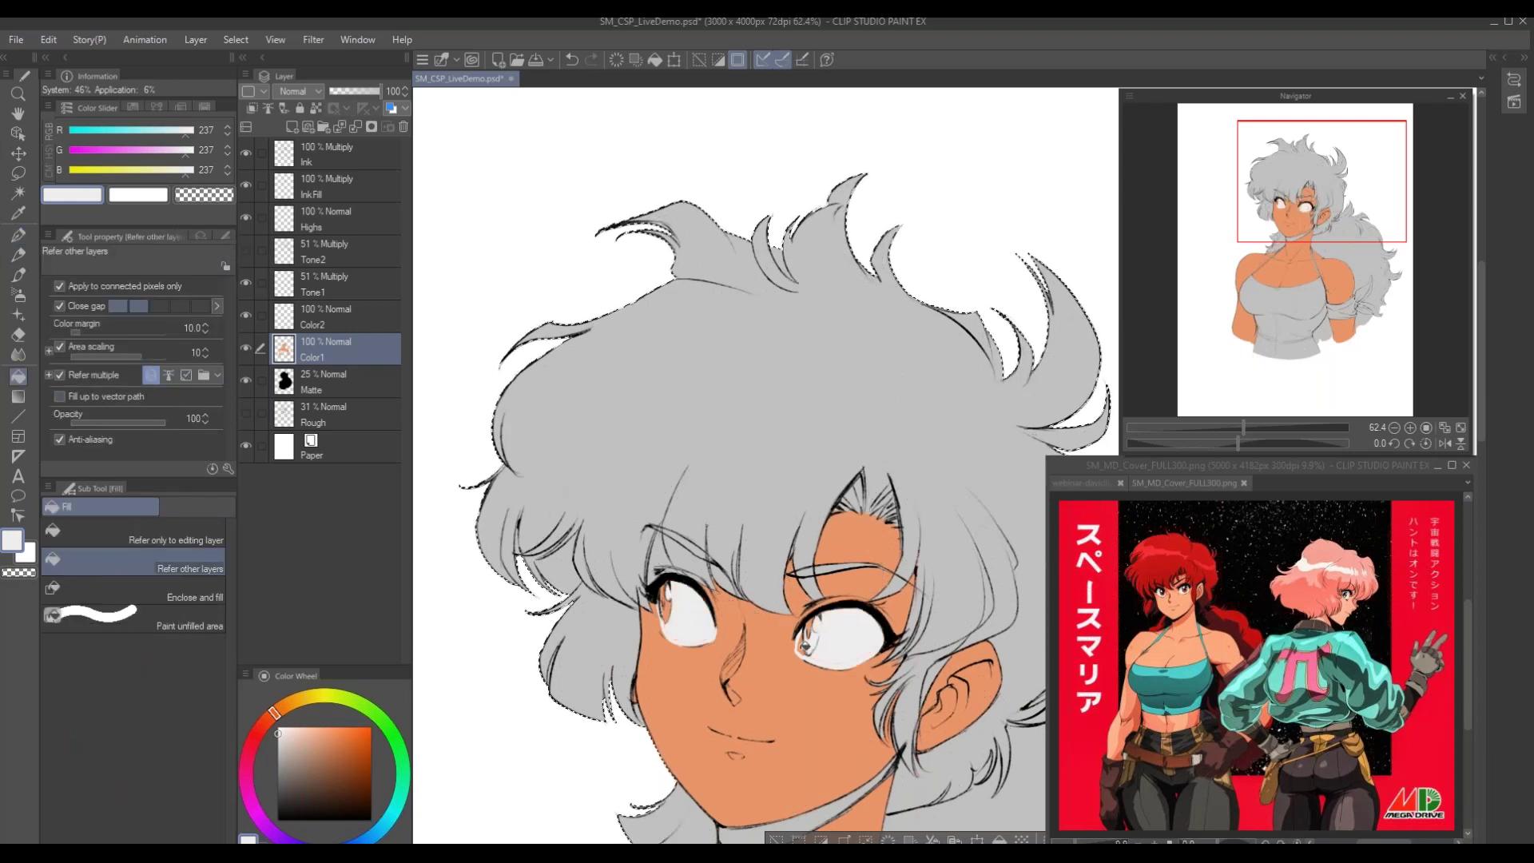
key(p)
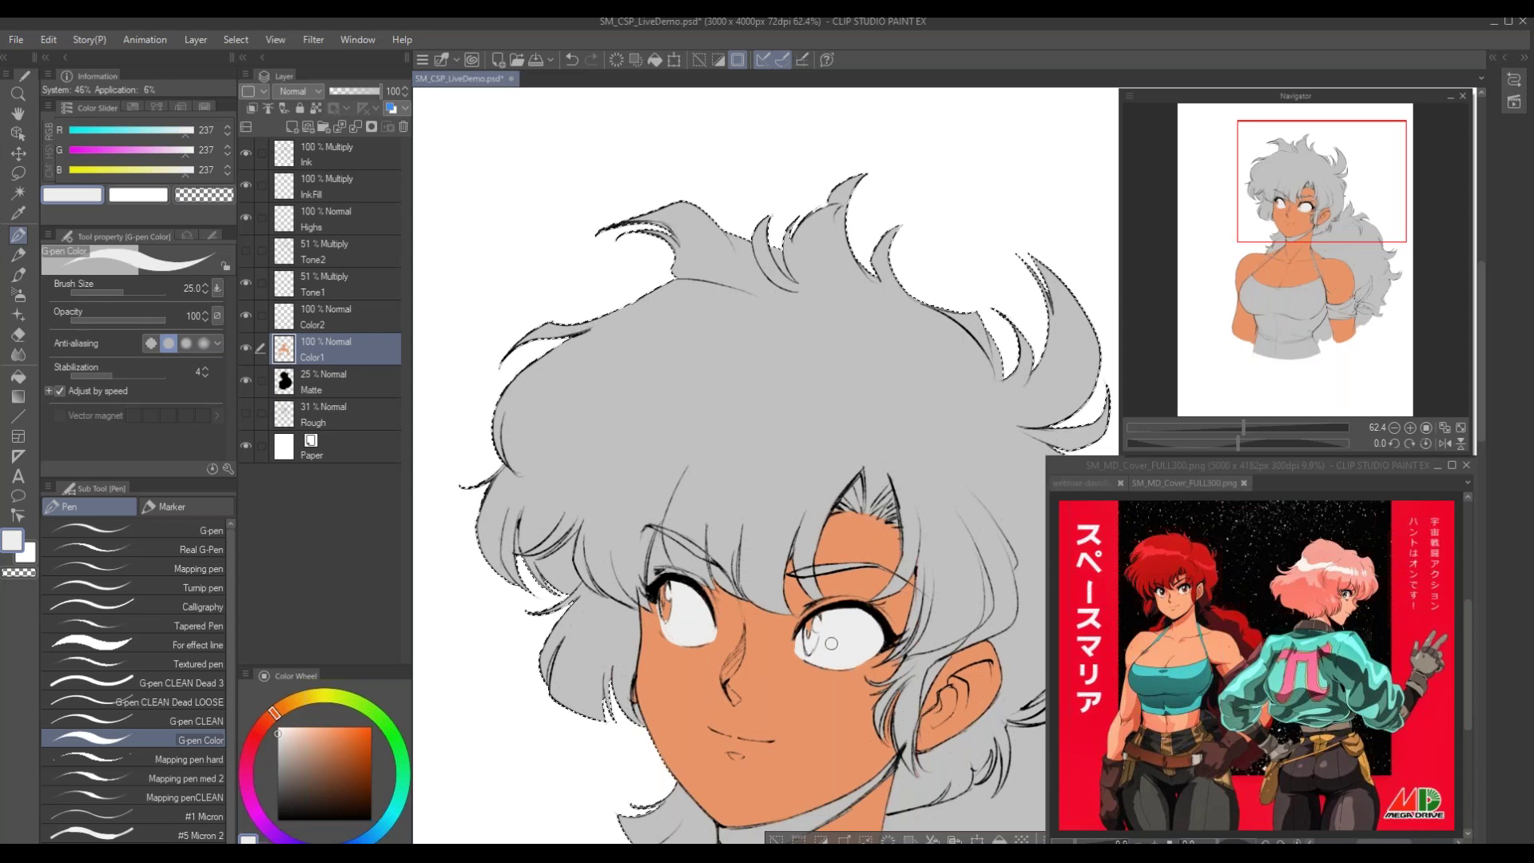
mouse_move(613, 597)
mouse_down()
mouse_move(567, 553)
mouse_move(559, 495)
mouse_move(631, 359)
mouse_move(555, 489)
mouse_up()
drag(620, 642, 544, 643)
drag(617, 687, 663, 682)
click(252, 741)
click(354, 770)
click(362, 768)
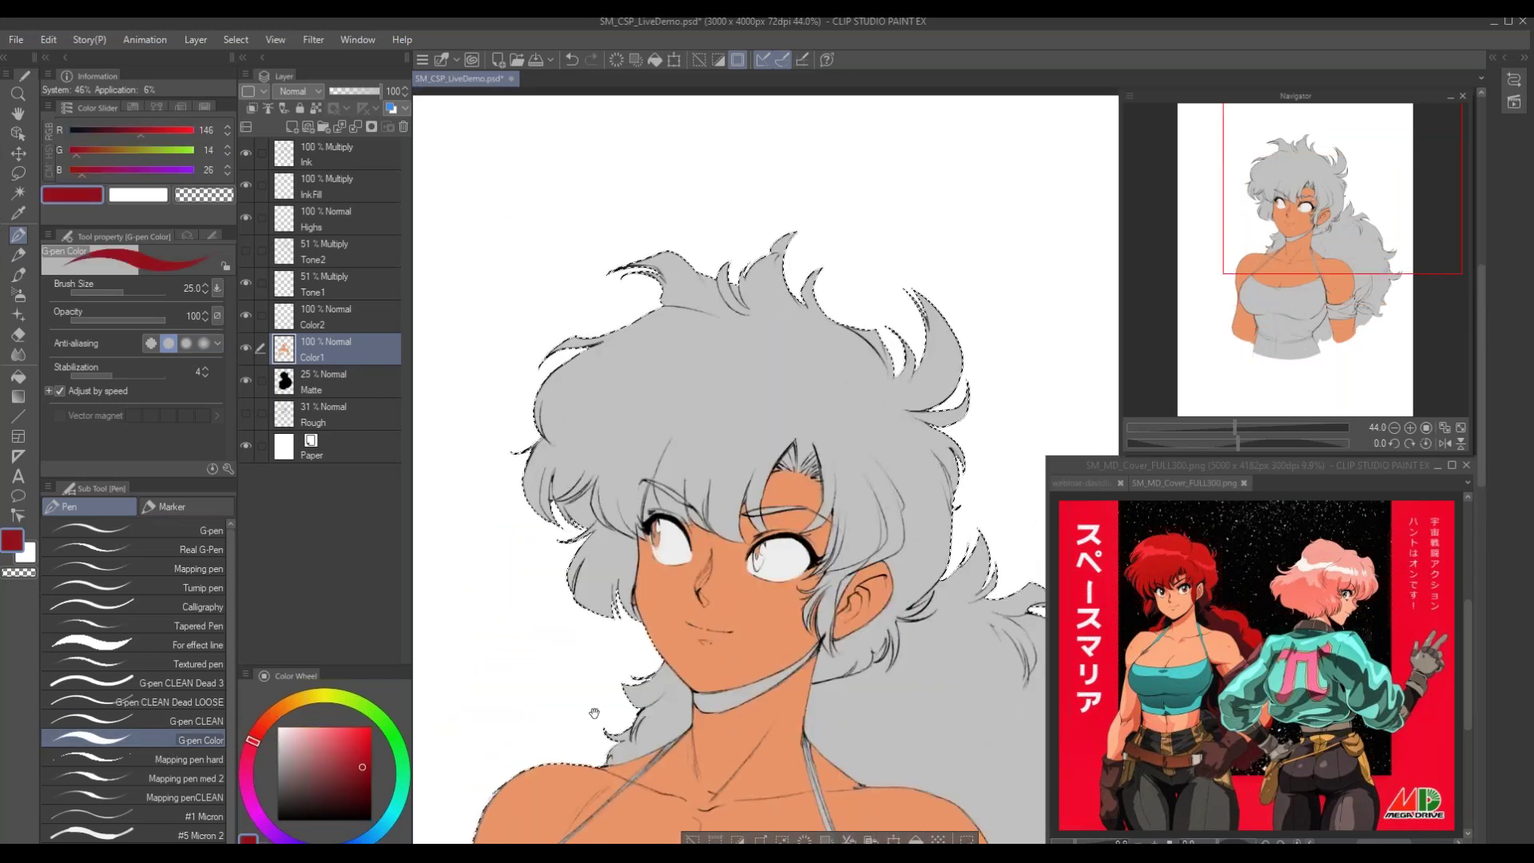
drag(593, 712, 615, 756)
key(g)
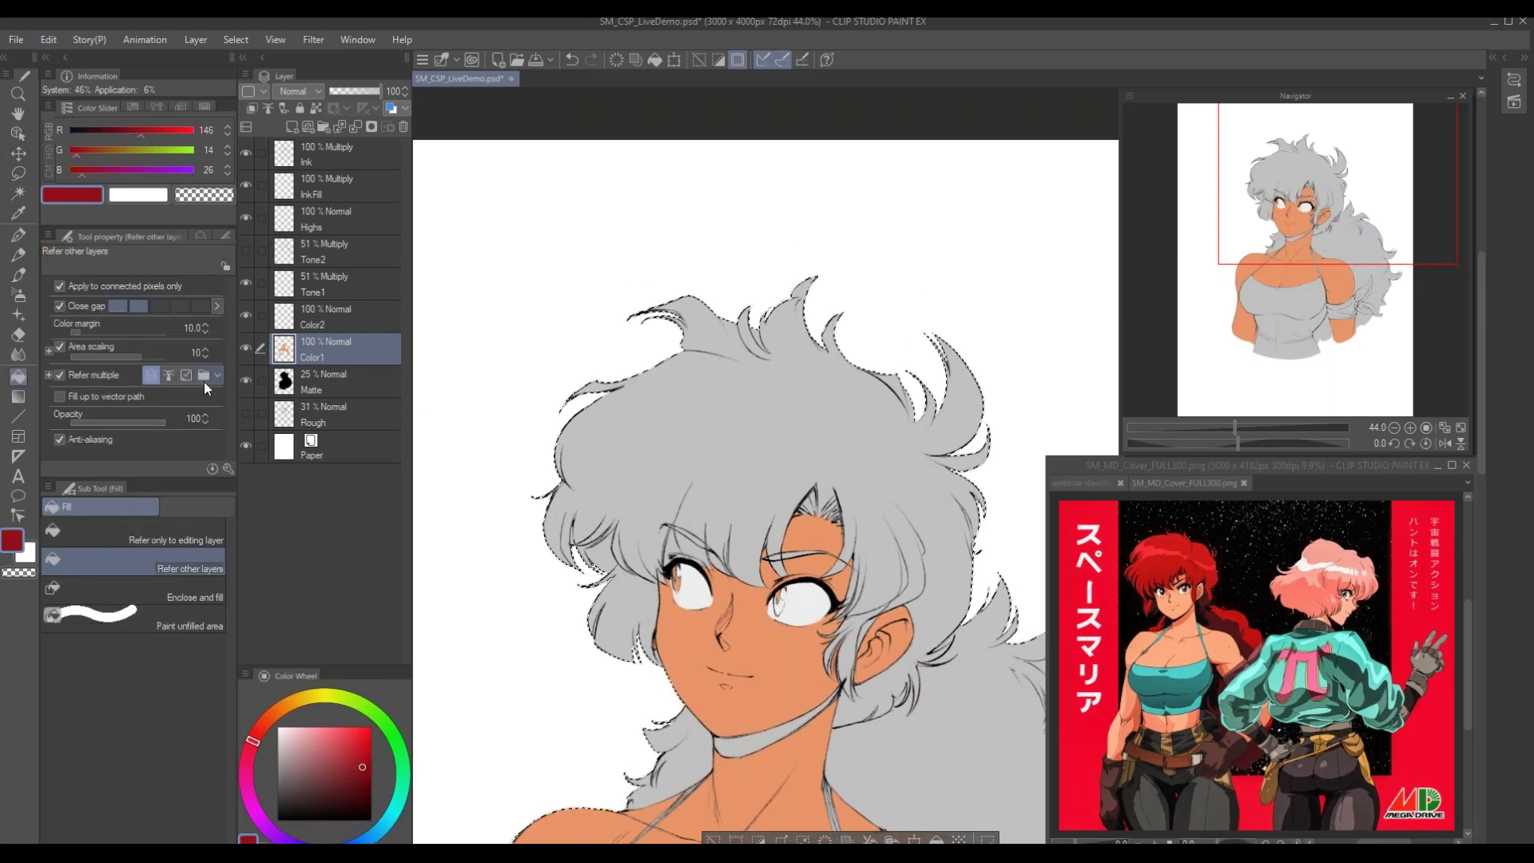
alt+click(696, 644)
scroll(678, 561, up, 1)
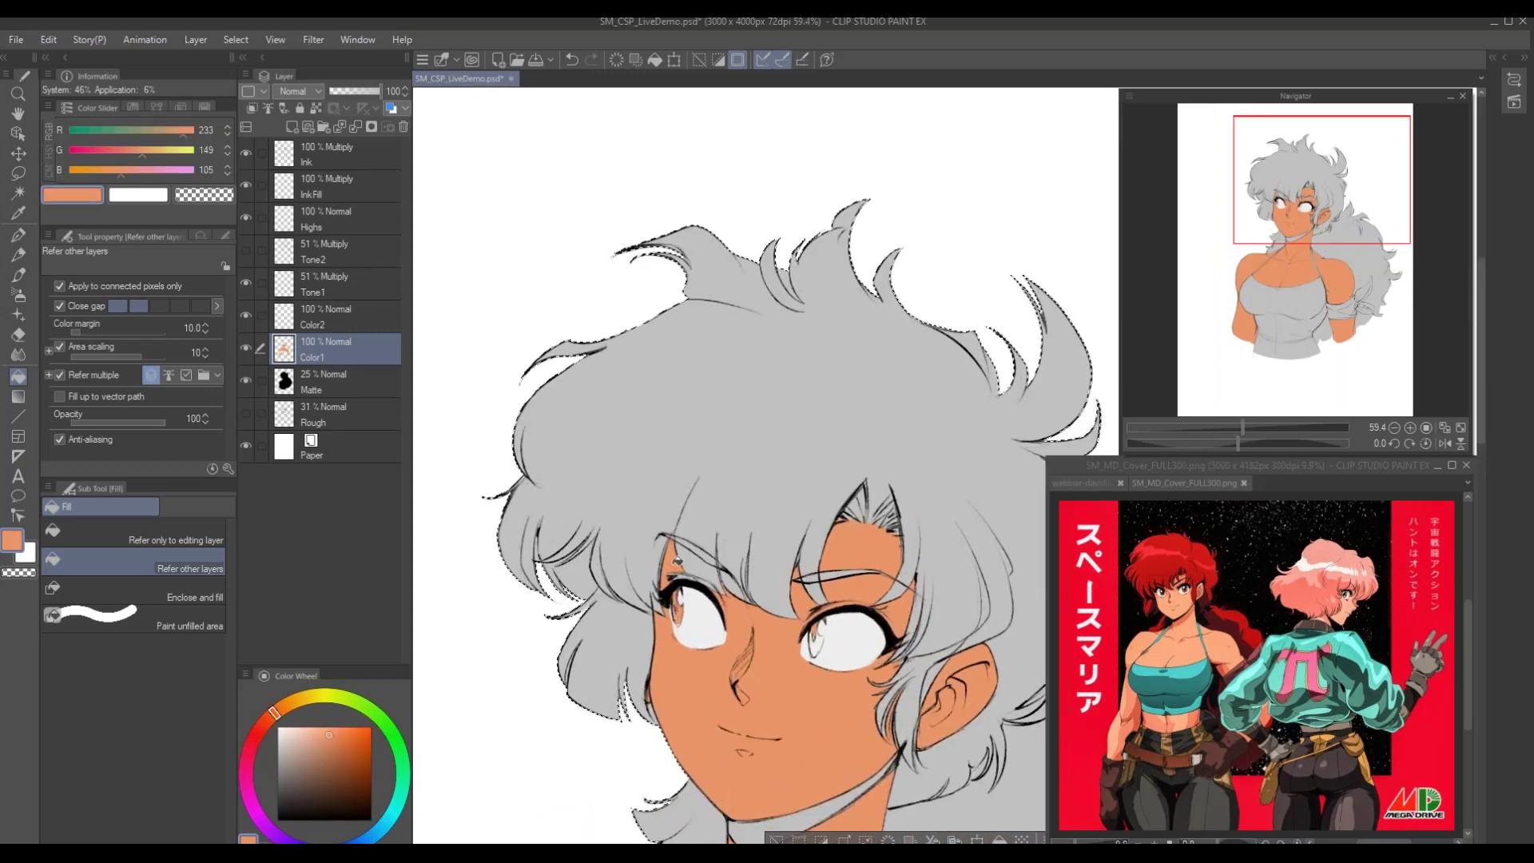
key(p)
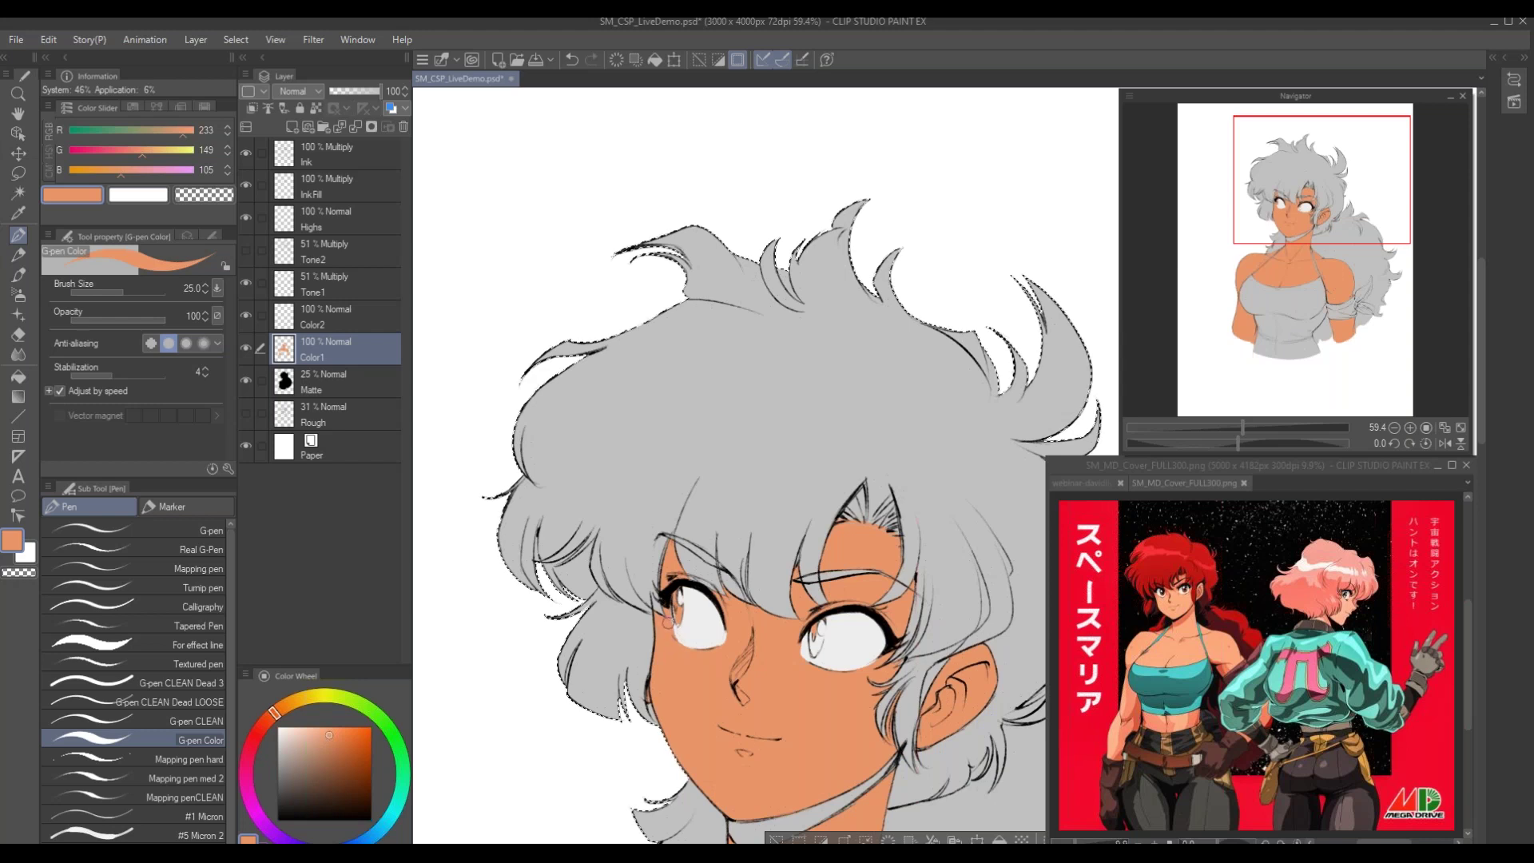
Set the colour to red RGB 217, 63, 63, paint both irises, and sample the skin colour from the face
alt+click(681, 638)
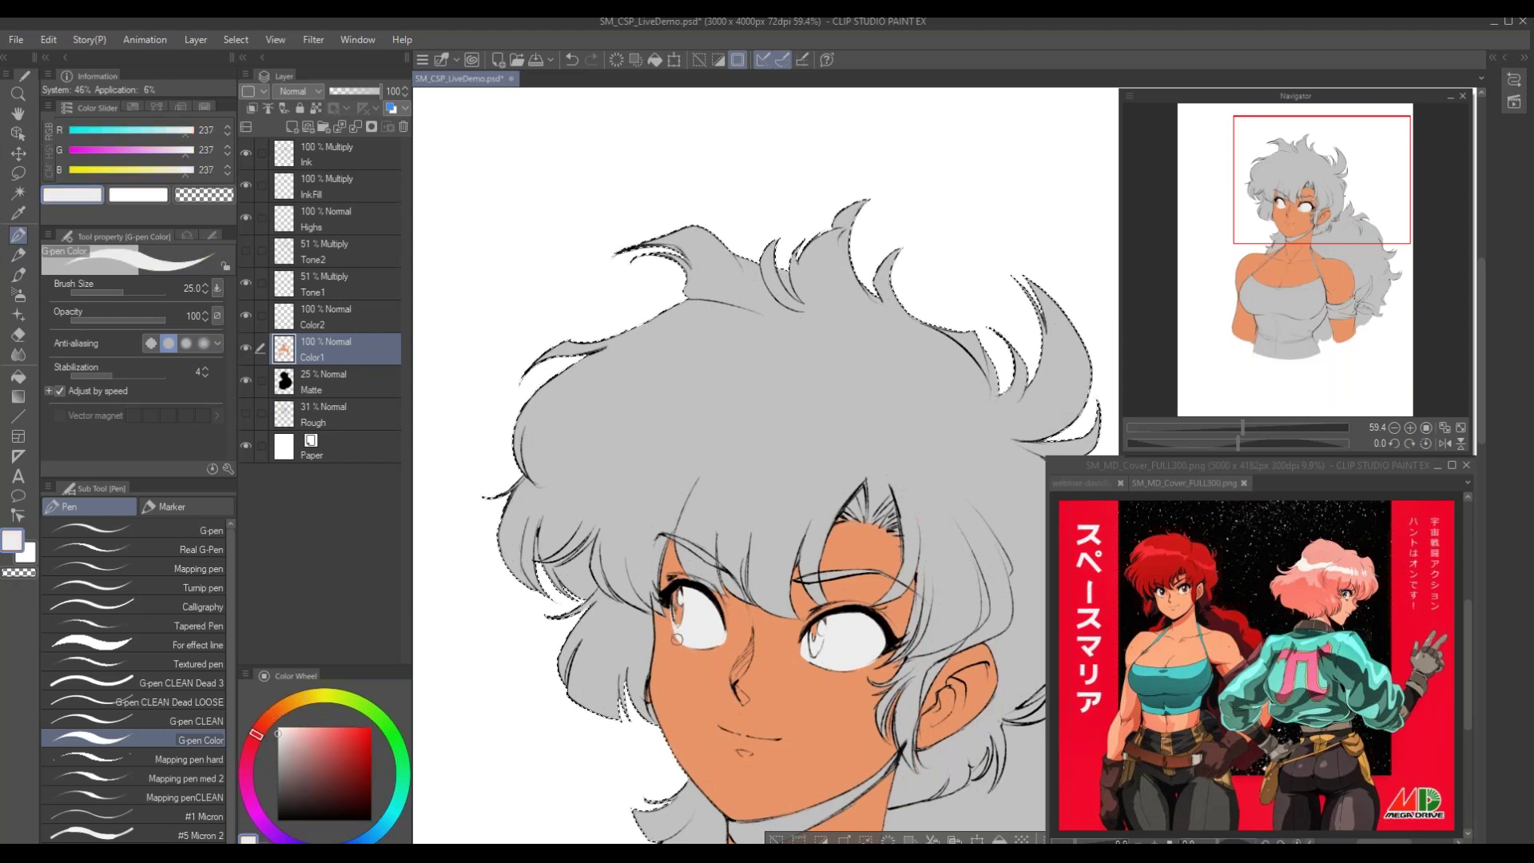
click(343, 741)
drag(676, 591, 678, 617)
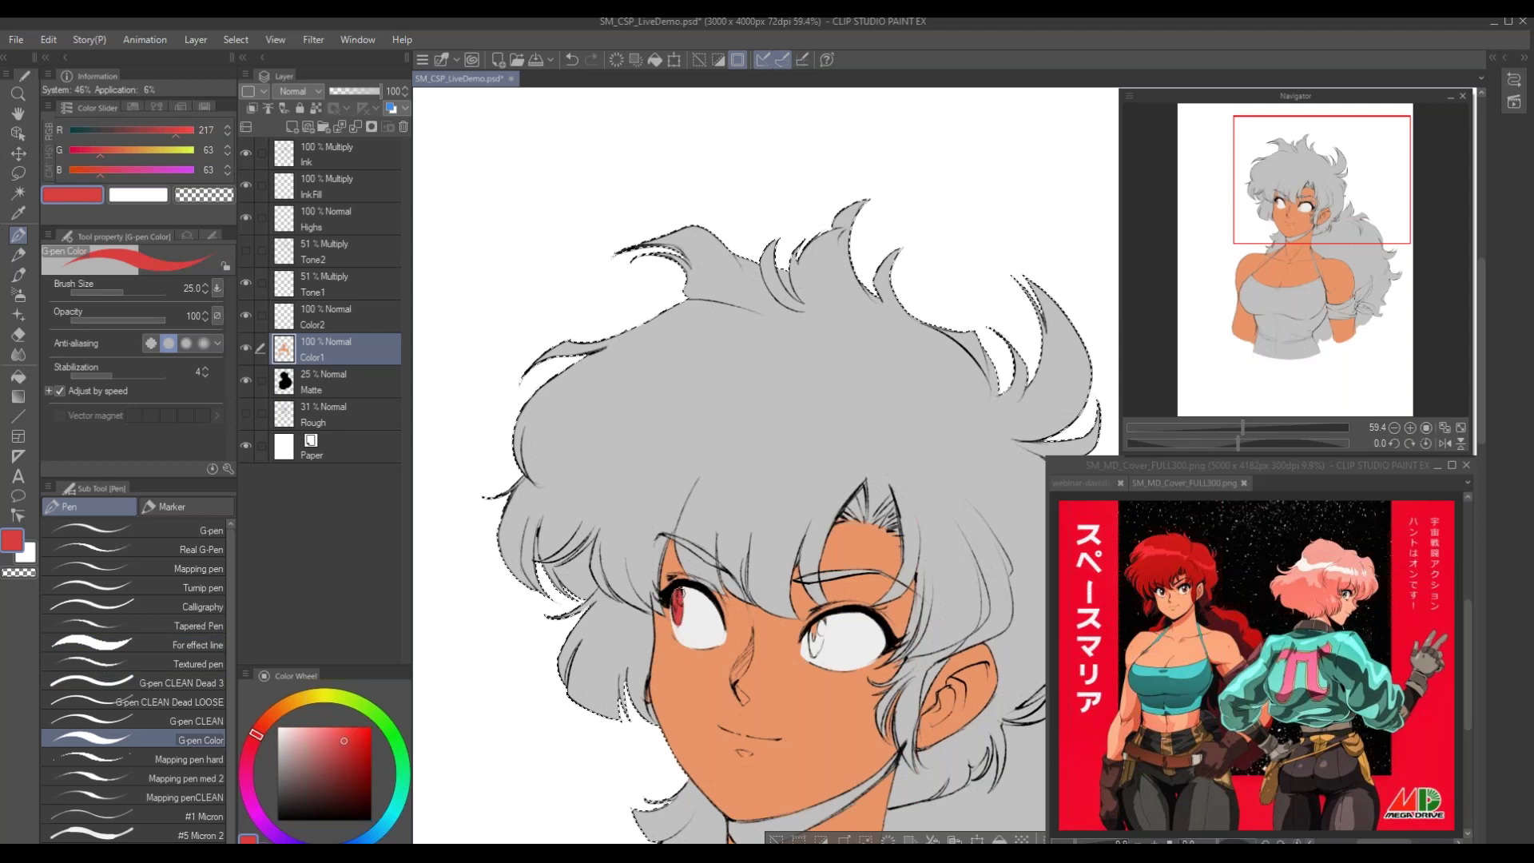
drag(817, 619, 822, 641)
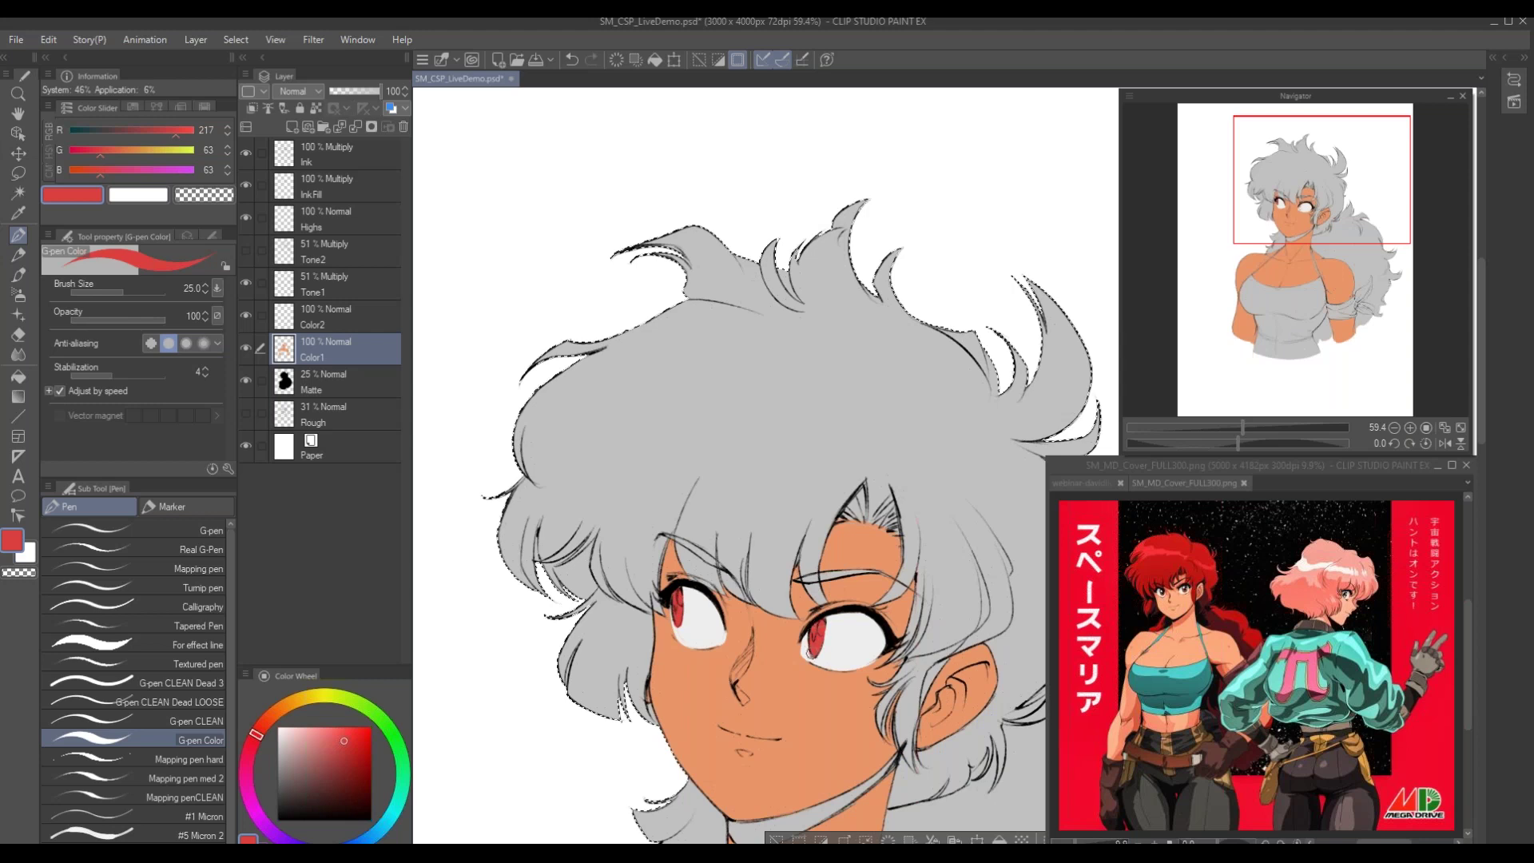
alt+click(806, 608)
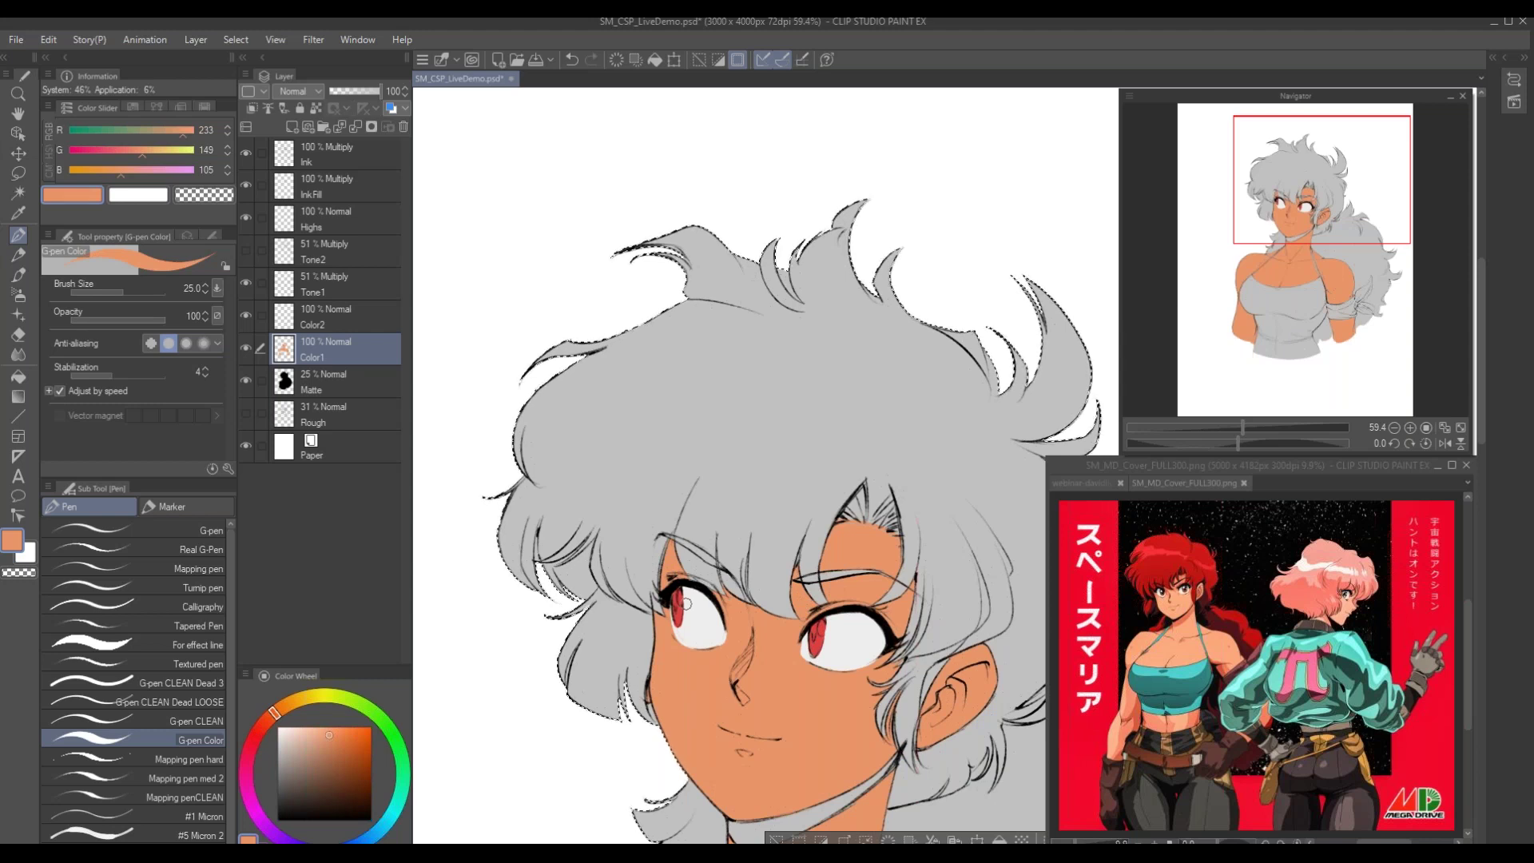
mouse_move(663, 736)
mouse_down()
mouse_move(638, 689)
mouse_move(664, 663)
mouse_move(605, 567)
mouse_up()
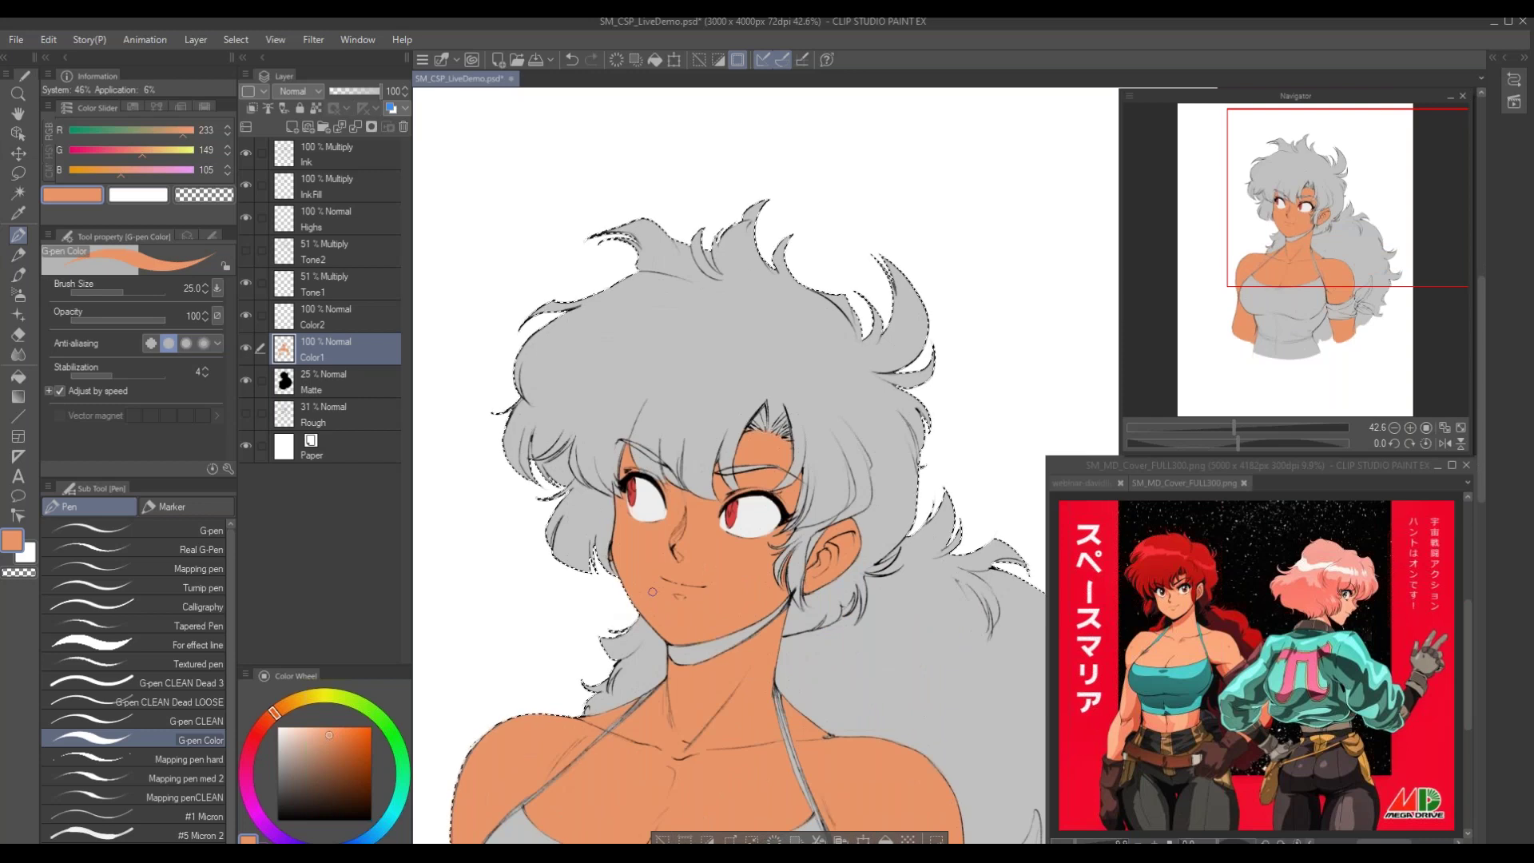
drag(625, 649, 660, 653)
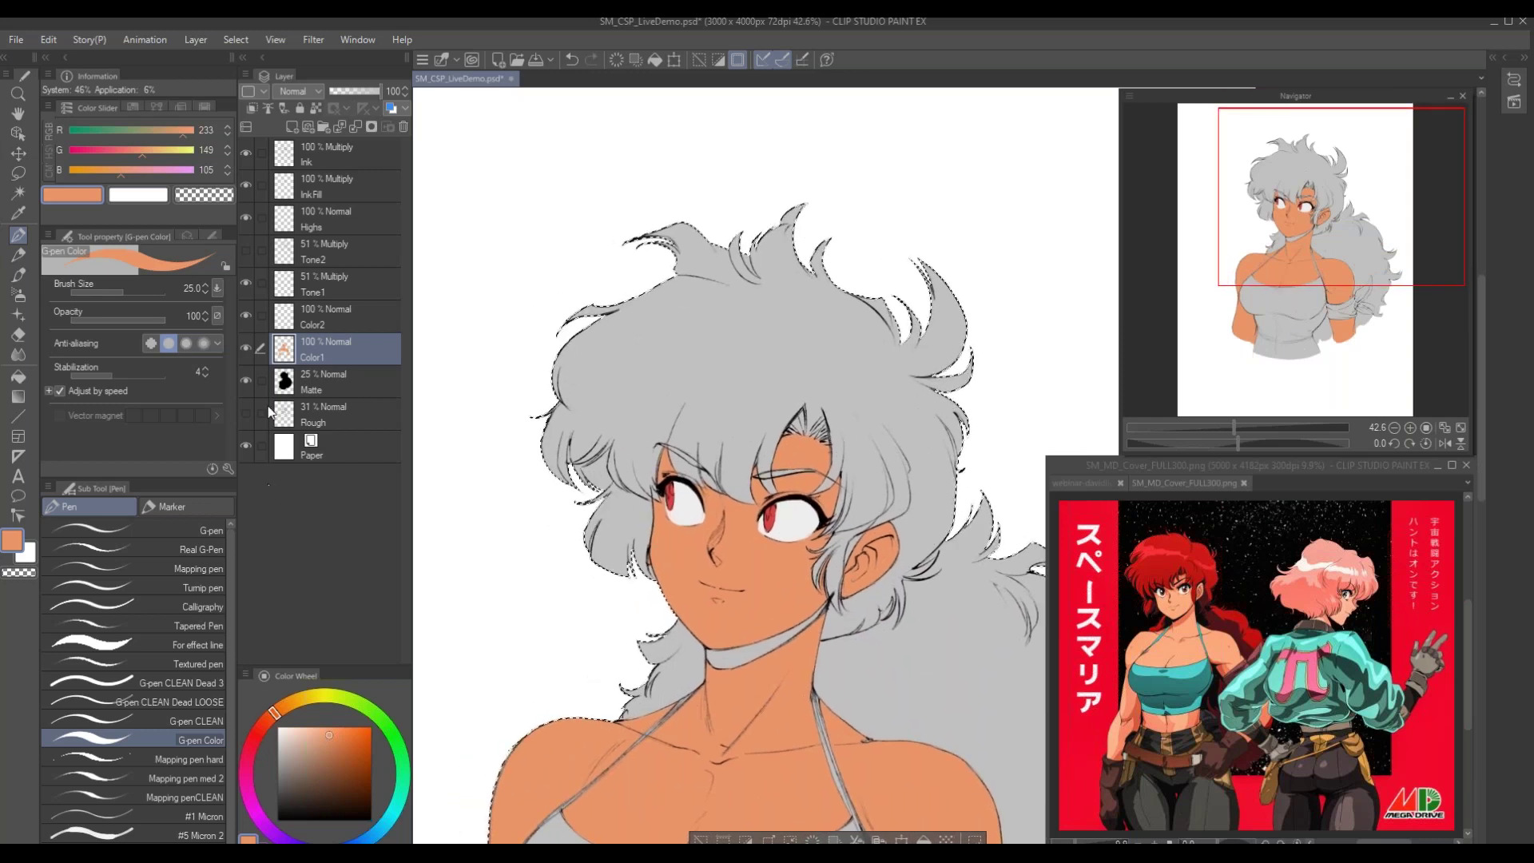
Add a new layer above Color1 and set the drawing colour to dark red RGB 159, 5, 11 for the hair
click(293, 127)
drag(259, 731, 247, 732)
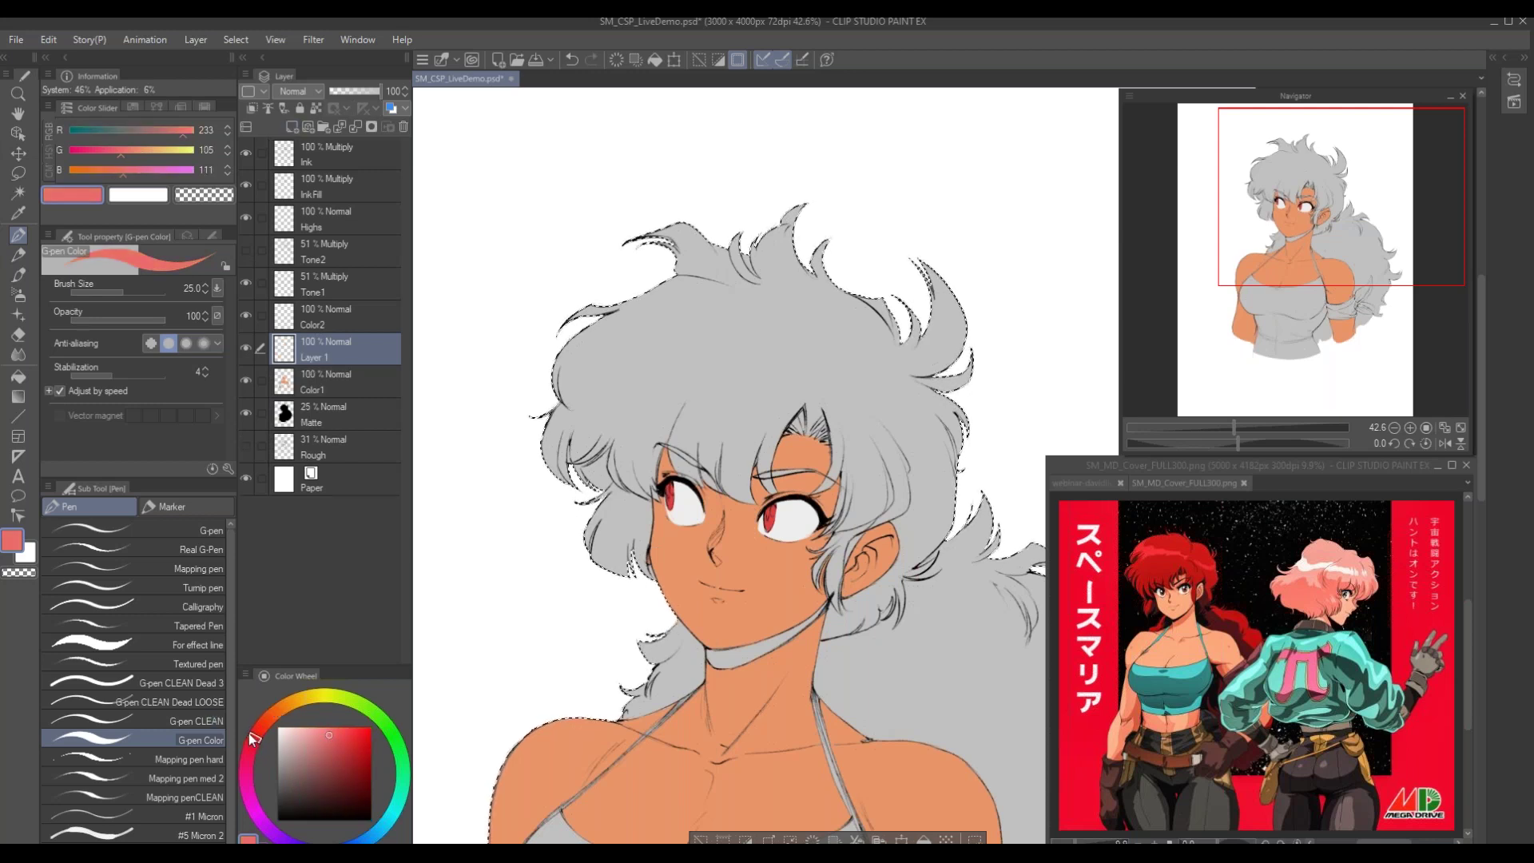
drag(644, 454, 612, 422)
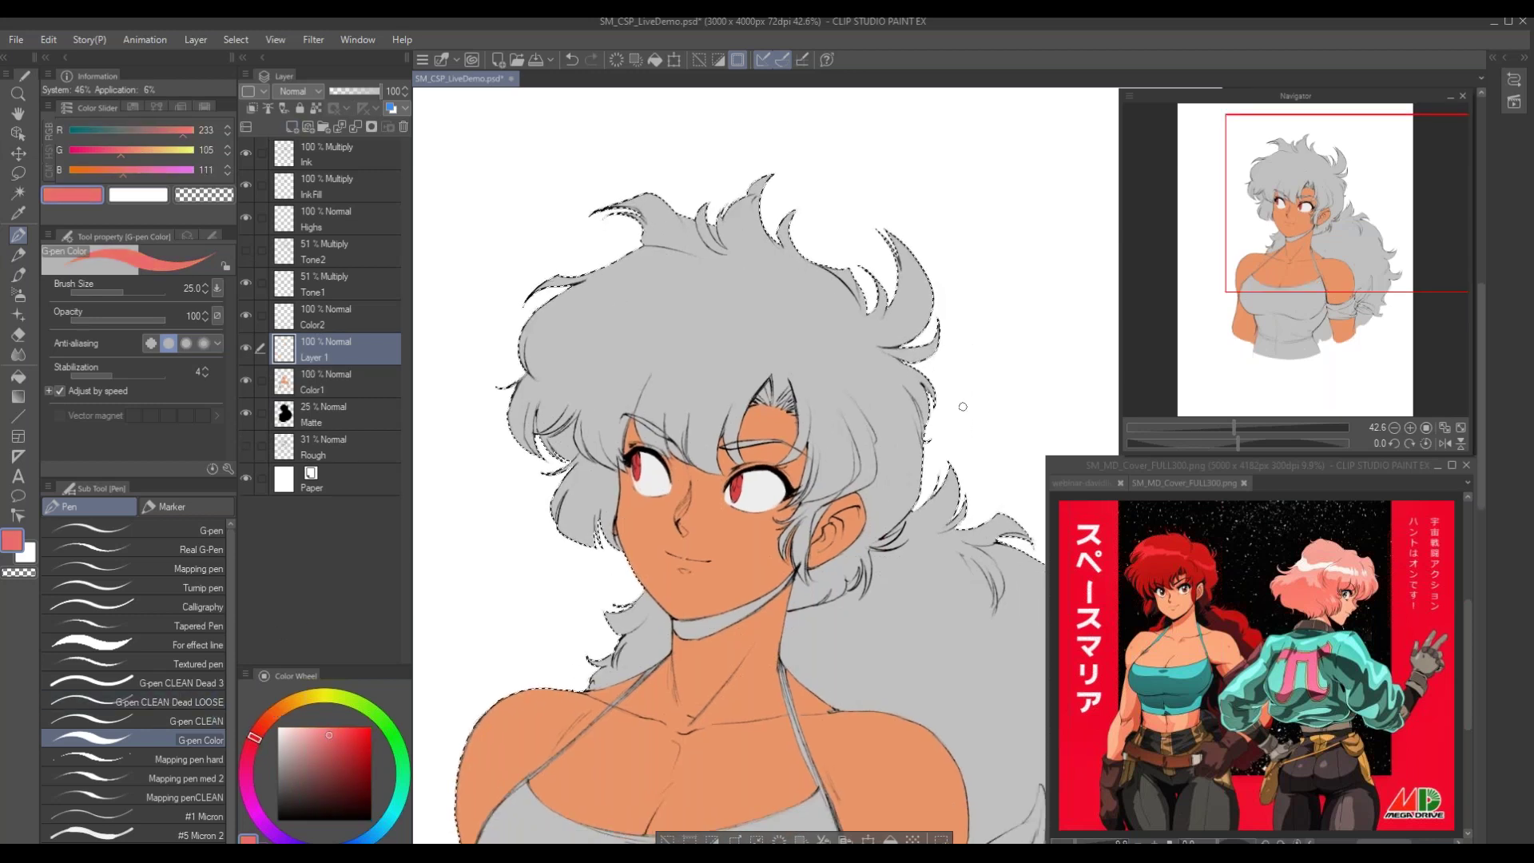
drag(537, 603, 603, 620)
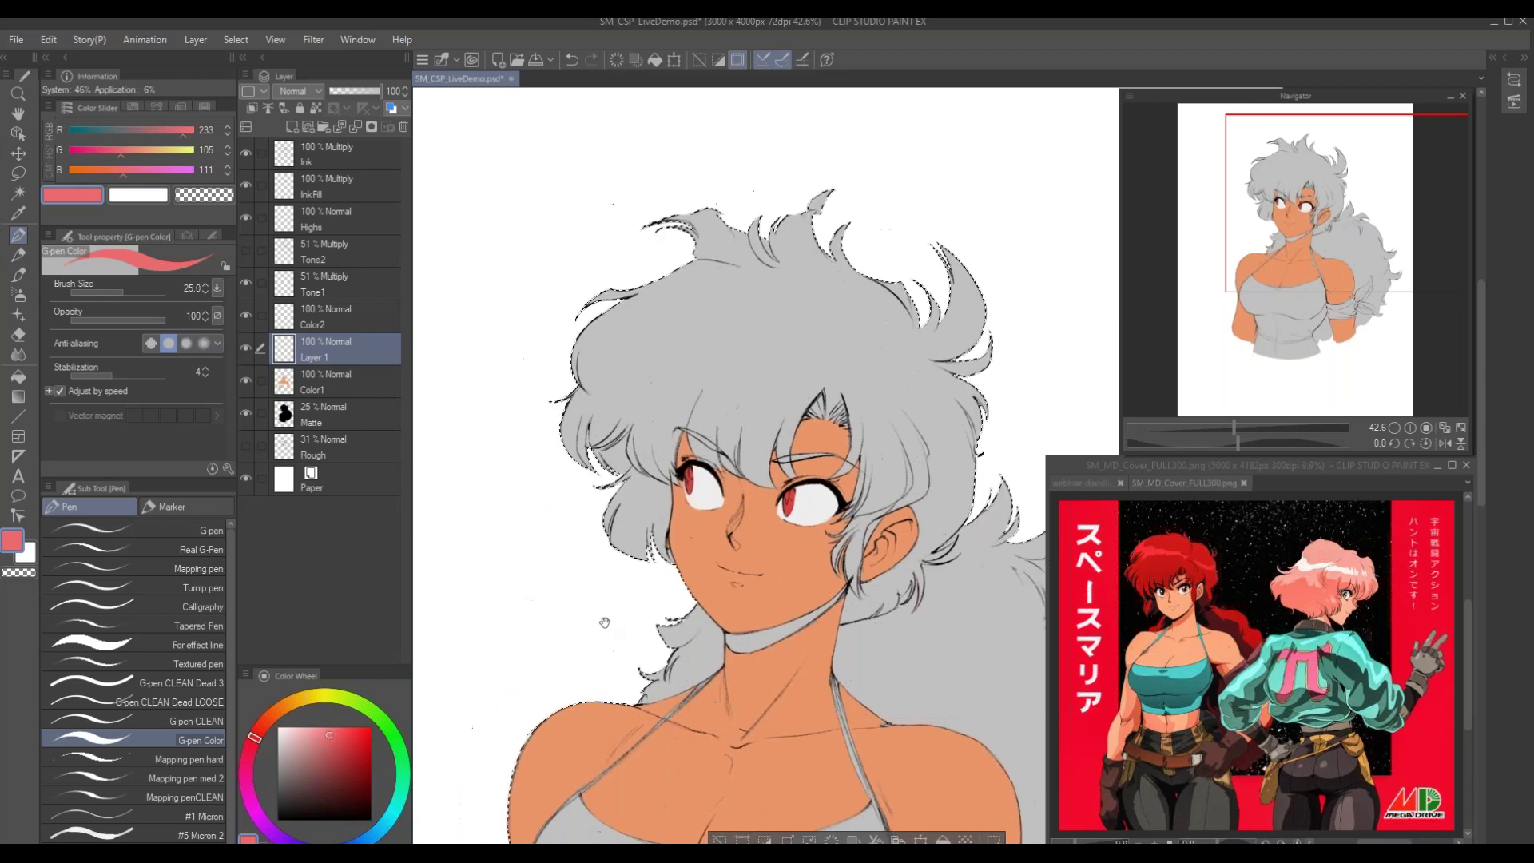
drag(360, 749, 368, 762)
drag(617, 633, 589, 653)
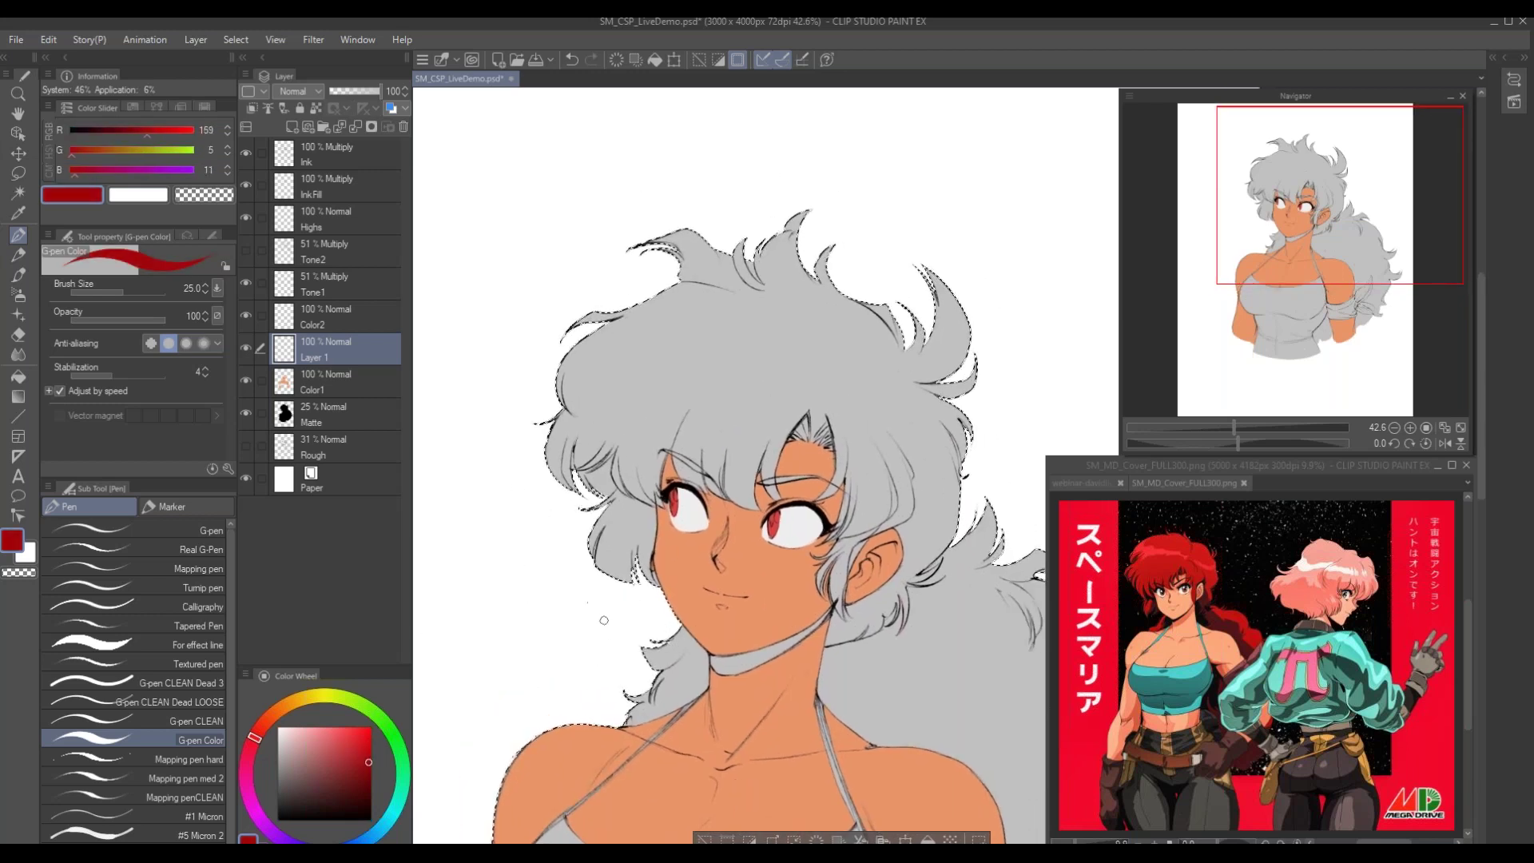
scroll(623, 659, down, 1)
drag(601, 594, 493, 454)
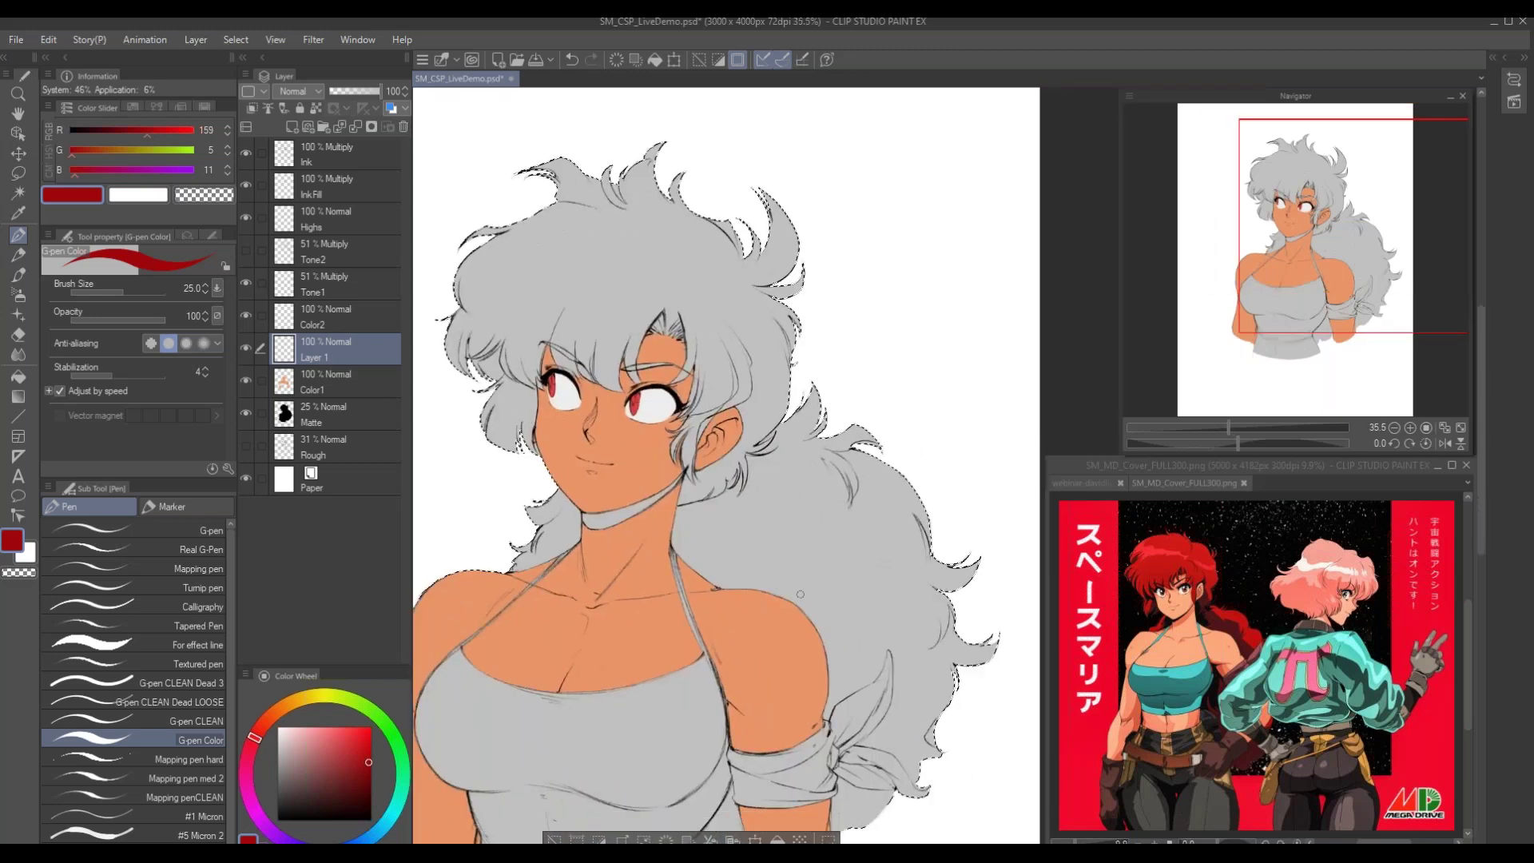
key(g)
click(735, 561)
drag(735, 561, 727, 465)
key(ctrl+z)
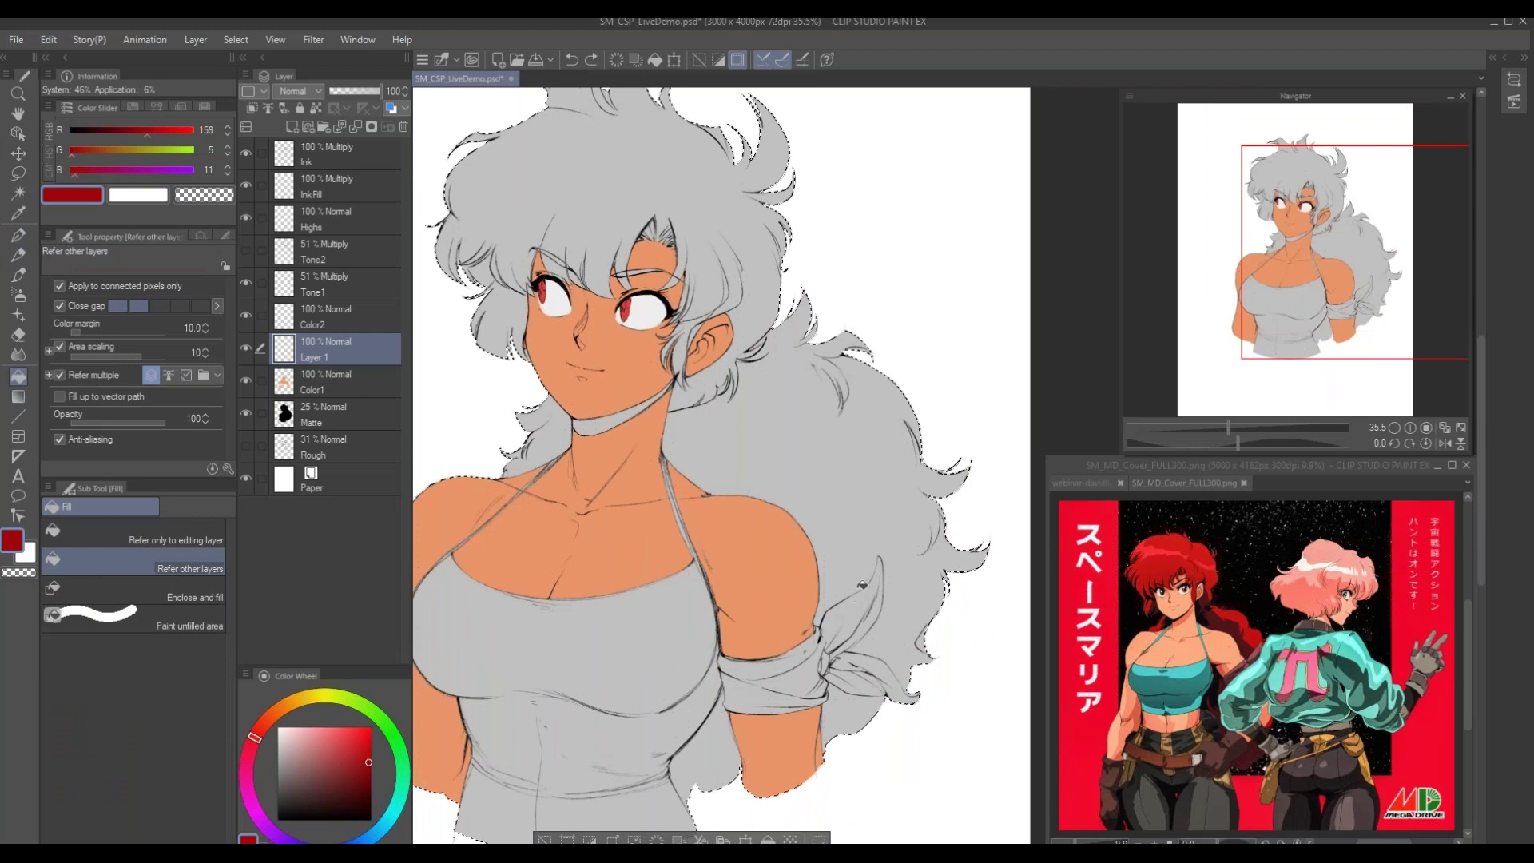
Outline the armband's knotted tails in dark red with the G-pen Color brush to close off the ponytail area
key(p)
drag(819, 618, 837, 602)
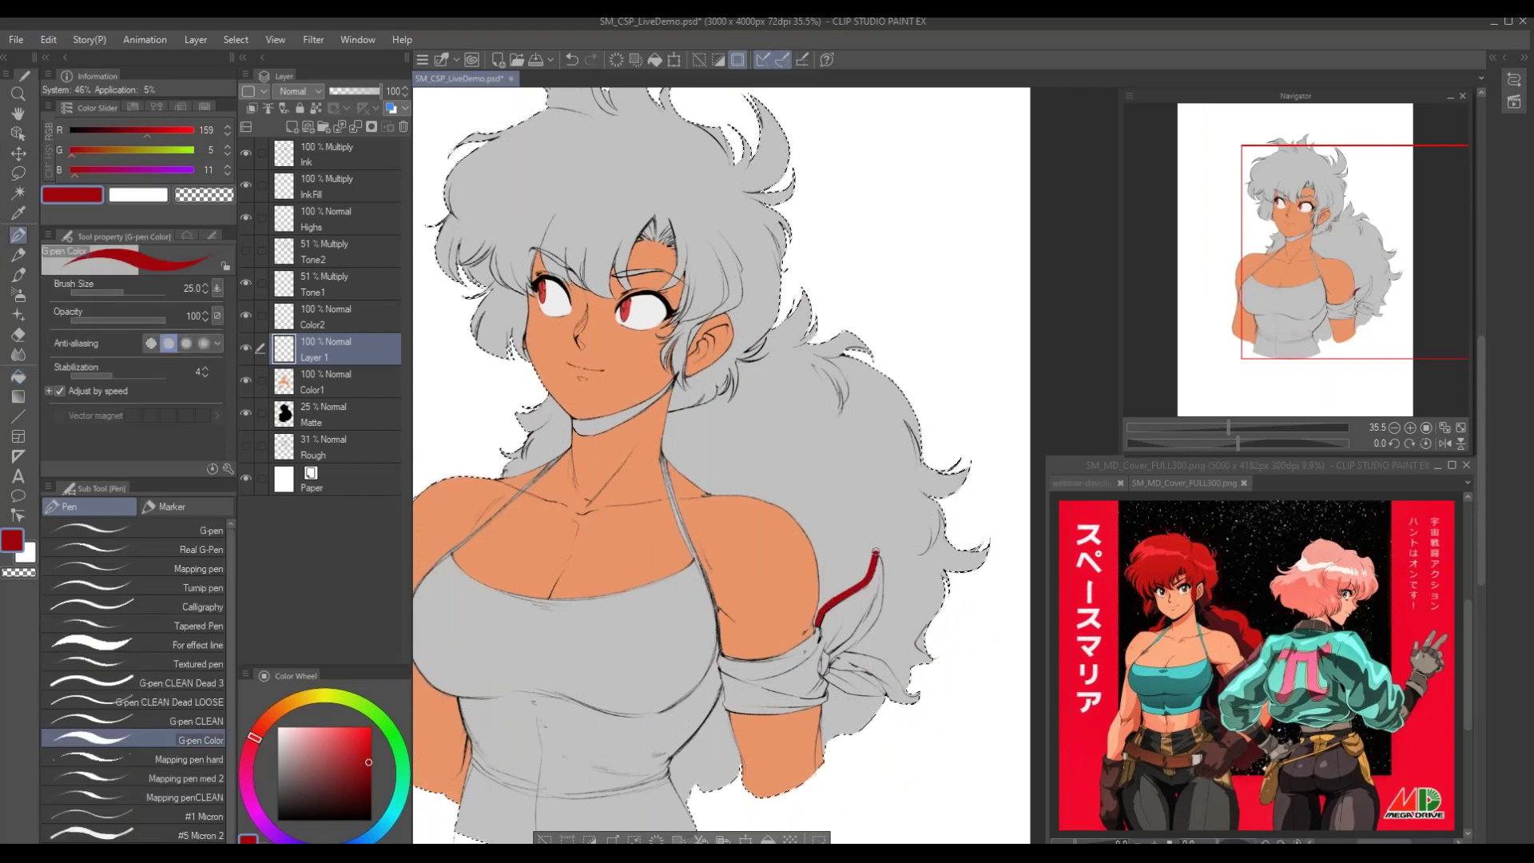
drag(875, 552, 881, 619)
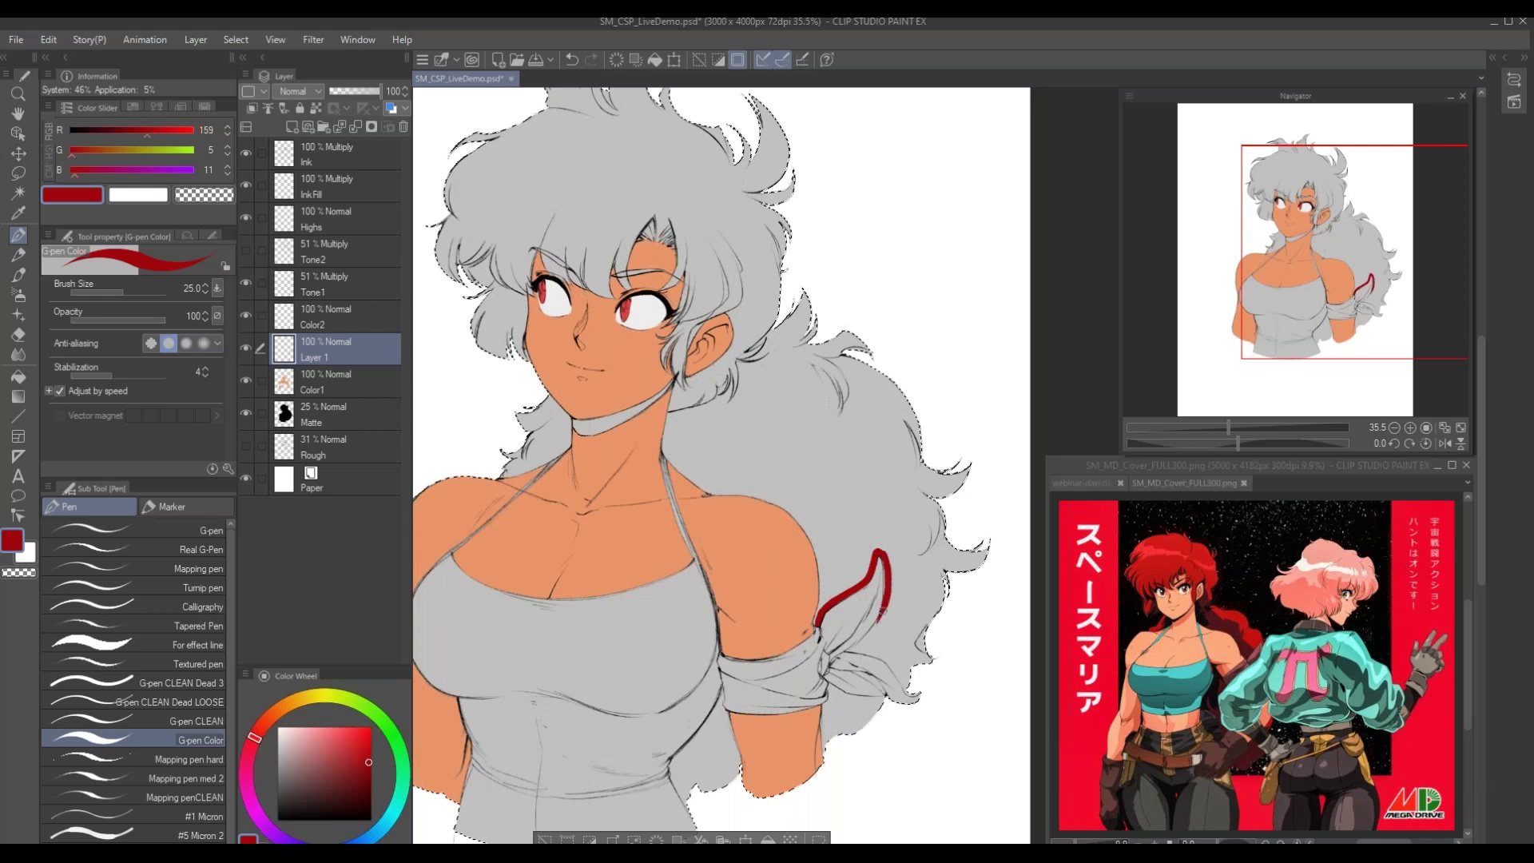
mouse_move(884, 557)
mouse_down()
mouse_move(864, 637)
mouse_move(874, 627)
mouse_move(851, 649)
mouse_move(782, 465)
mouse_move(725, 456)
mouse_move(732, 632)
mouse_move(771, 640)
mouse_move(758, 637)
mouse_move(801, 674)
mouse_move(722, 674)
mouse_move(771, 689)
mouse_up()
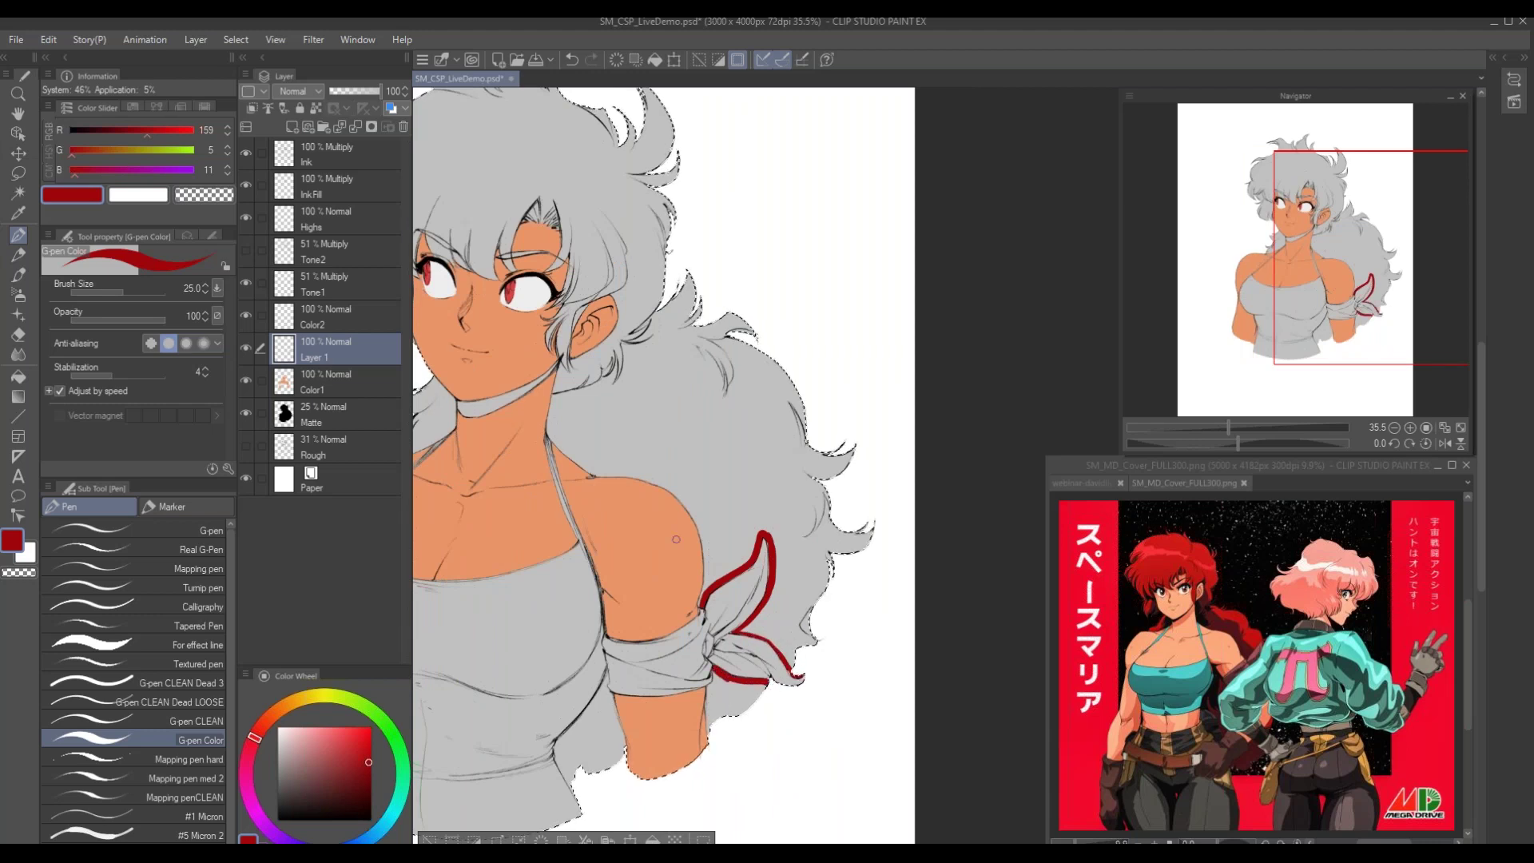
Fill the ponytail and the strip of hair between the torso and the armband arm with dark red
key(g)
click(723, 511)
drag(760, 437, 777, 412)
key(p)
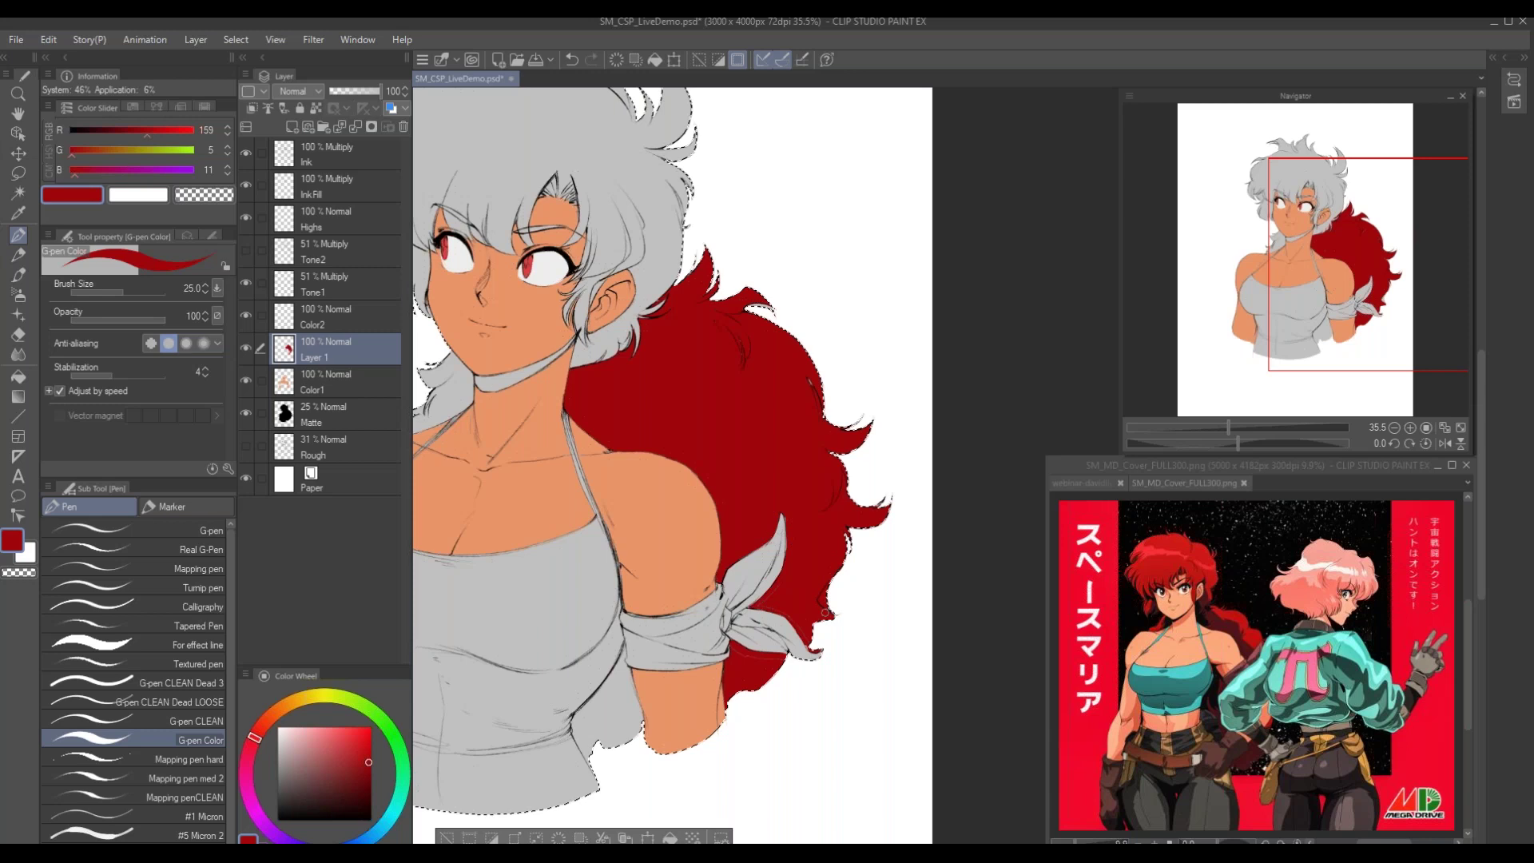
drag(628, 537, 736, 526)
key(g)
click(717, 710)
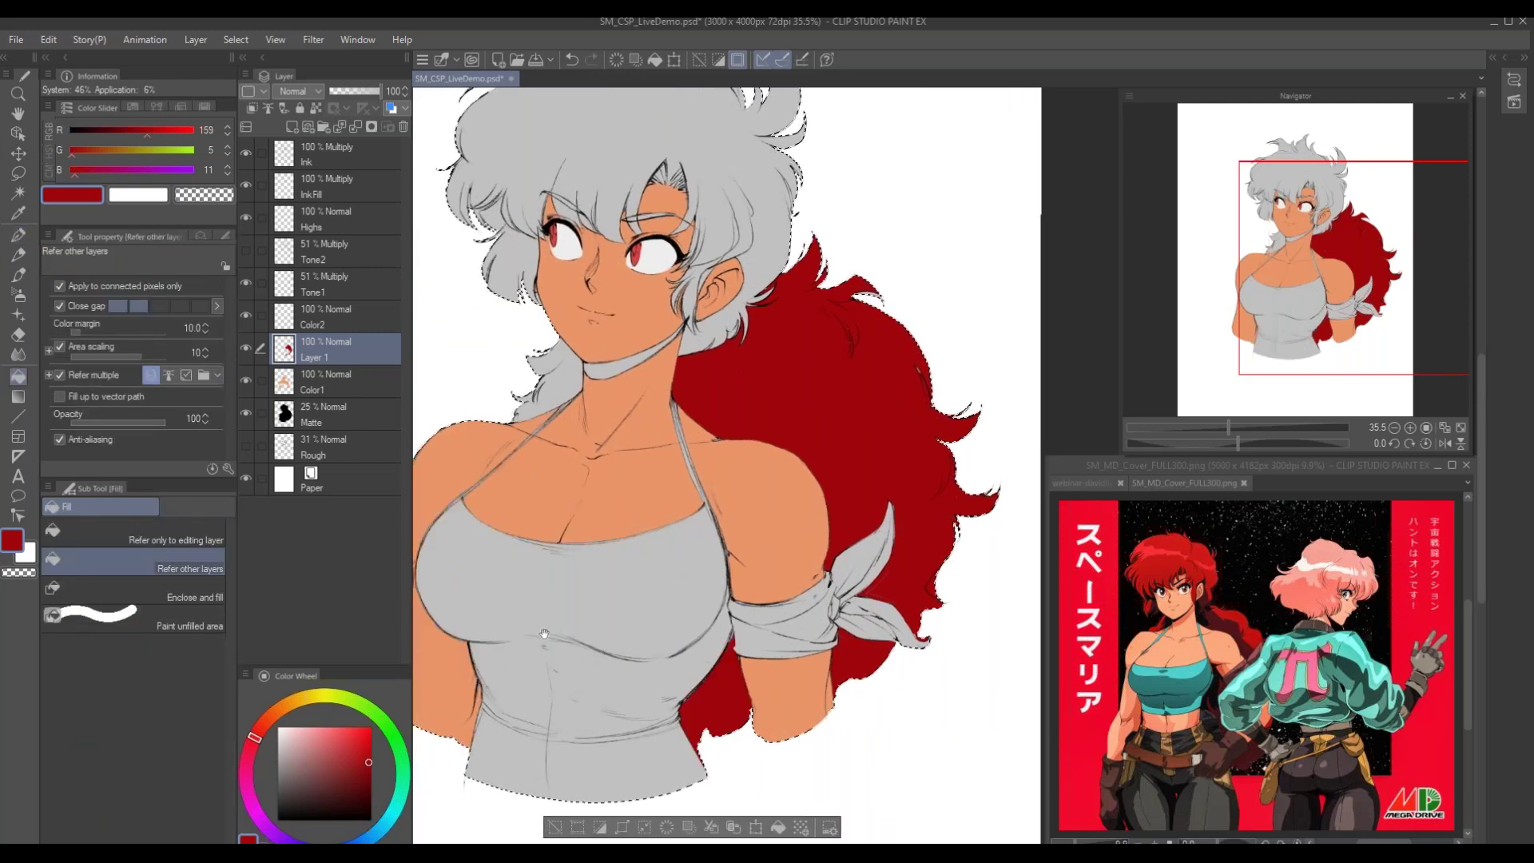
Paint the hair sliver between the other arm and the torso dark red, and fill the hair behind the neck
drag(544, 634, 779, 674)
key(p)
drag(711, 725, 693, 791)
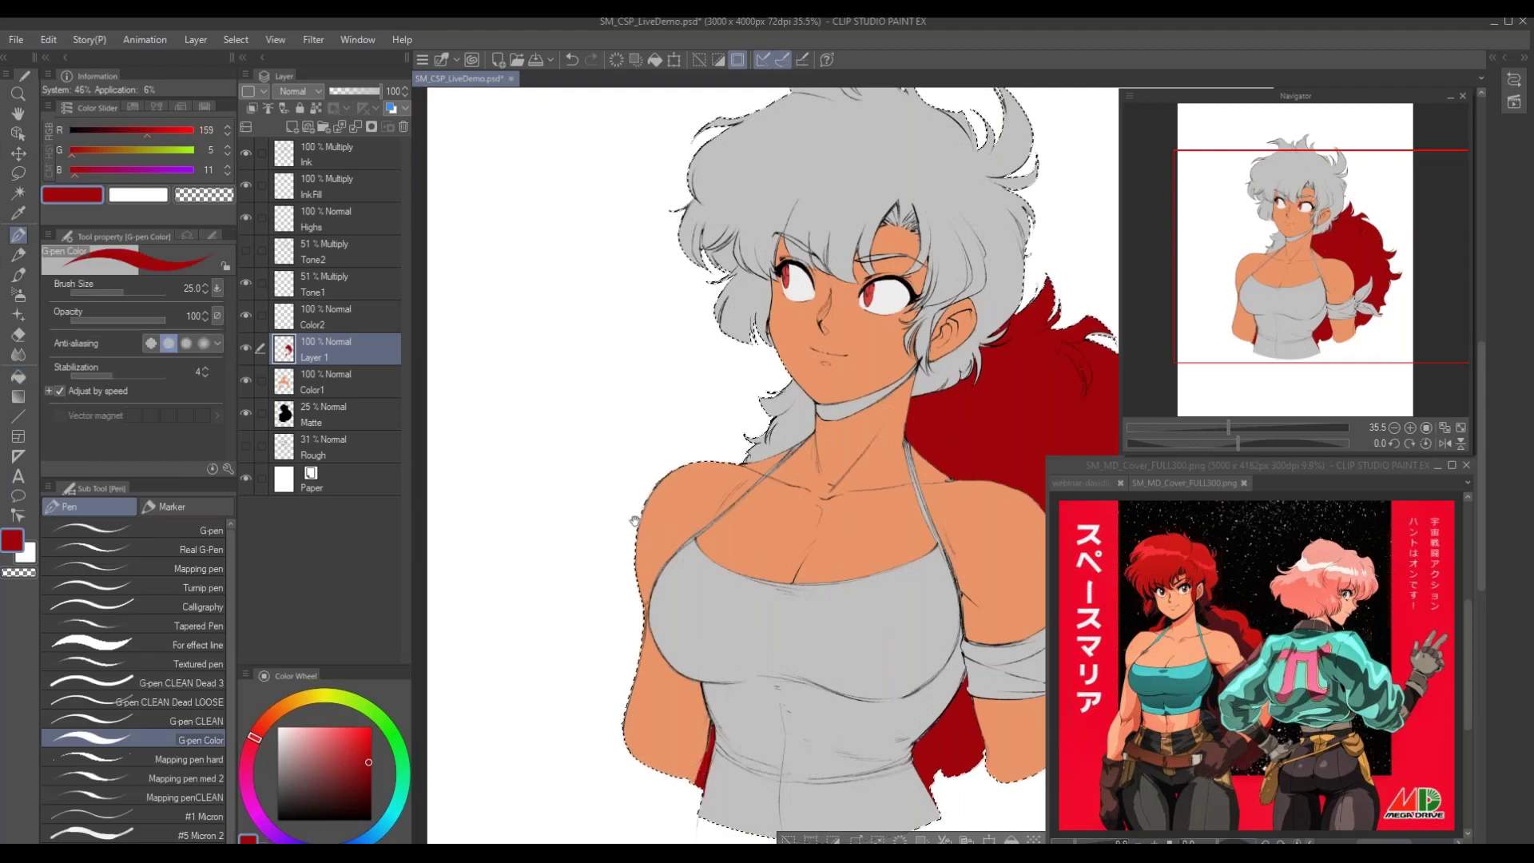
drag(631, 527, 570, 731)
key(g)
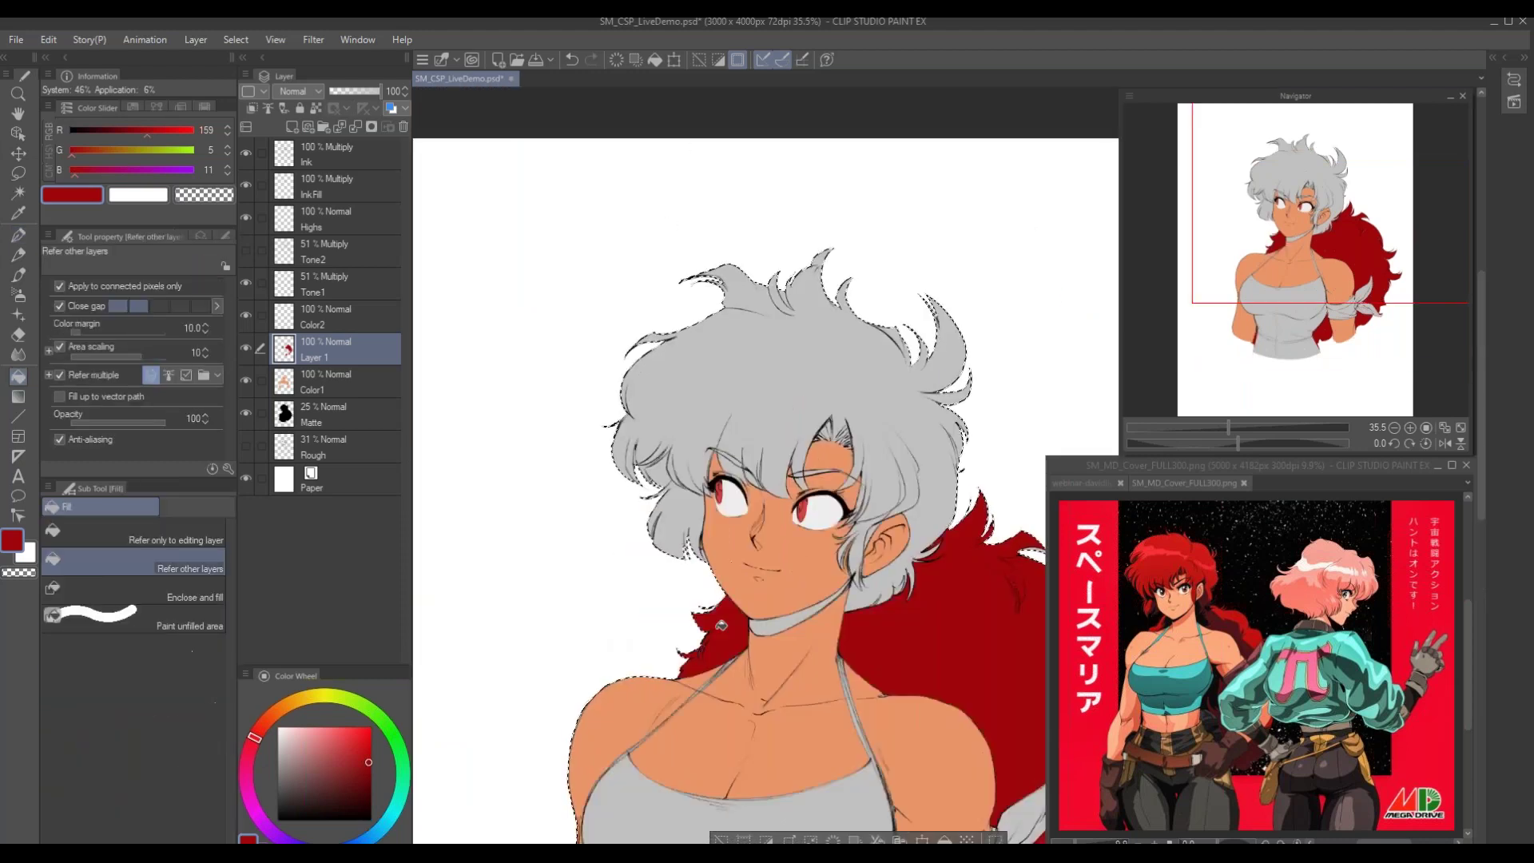
Fill the main head of hair and the loose side lock beside the cheek with dark red
click(704, 291)
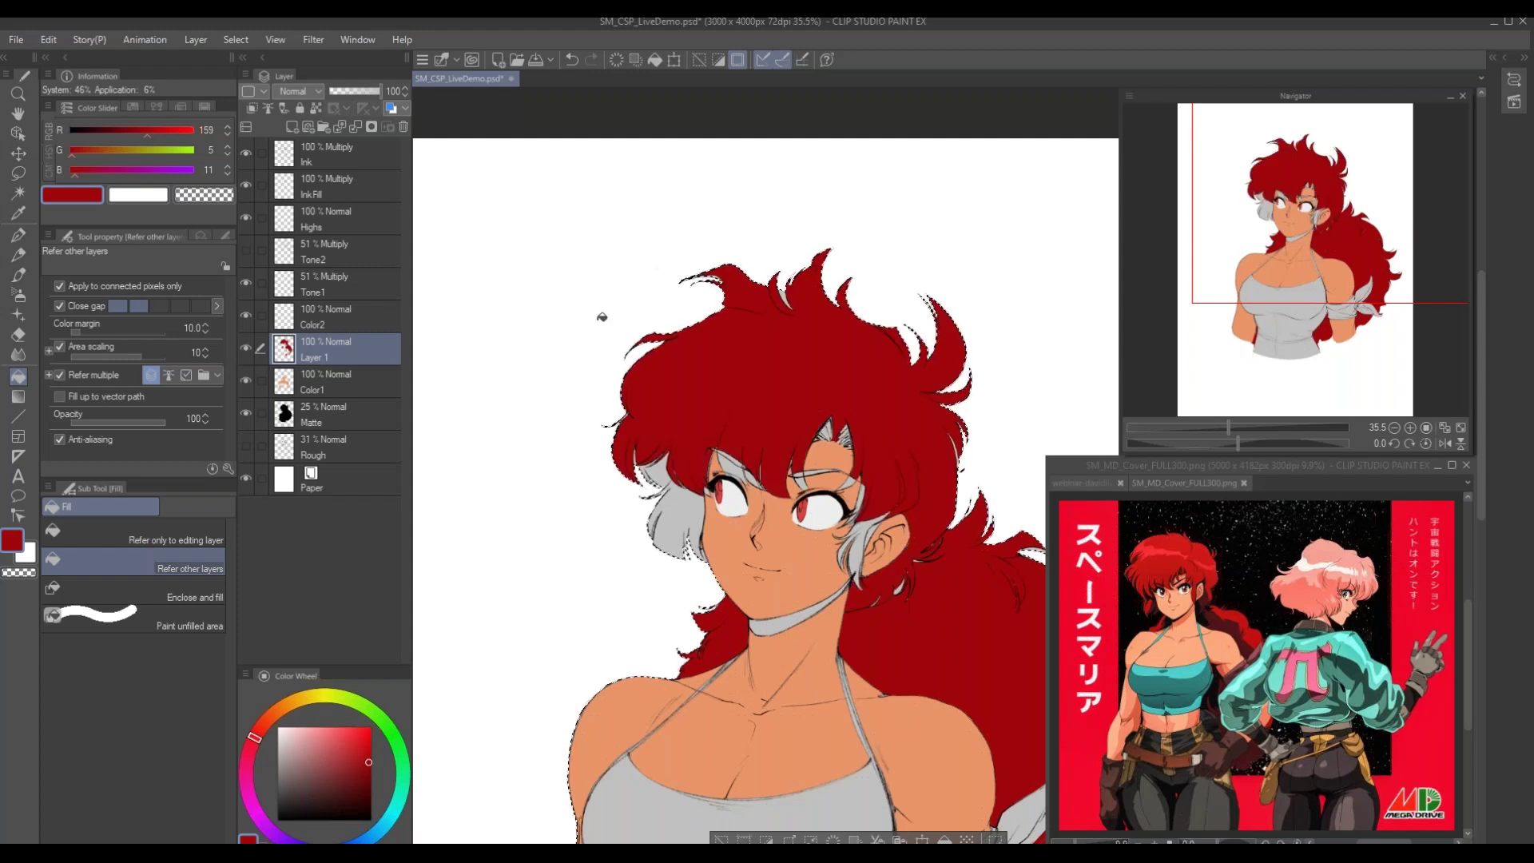
click(671, 521)
click(651, 470)
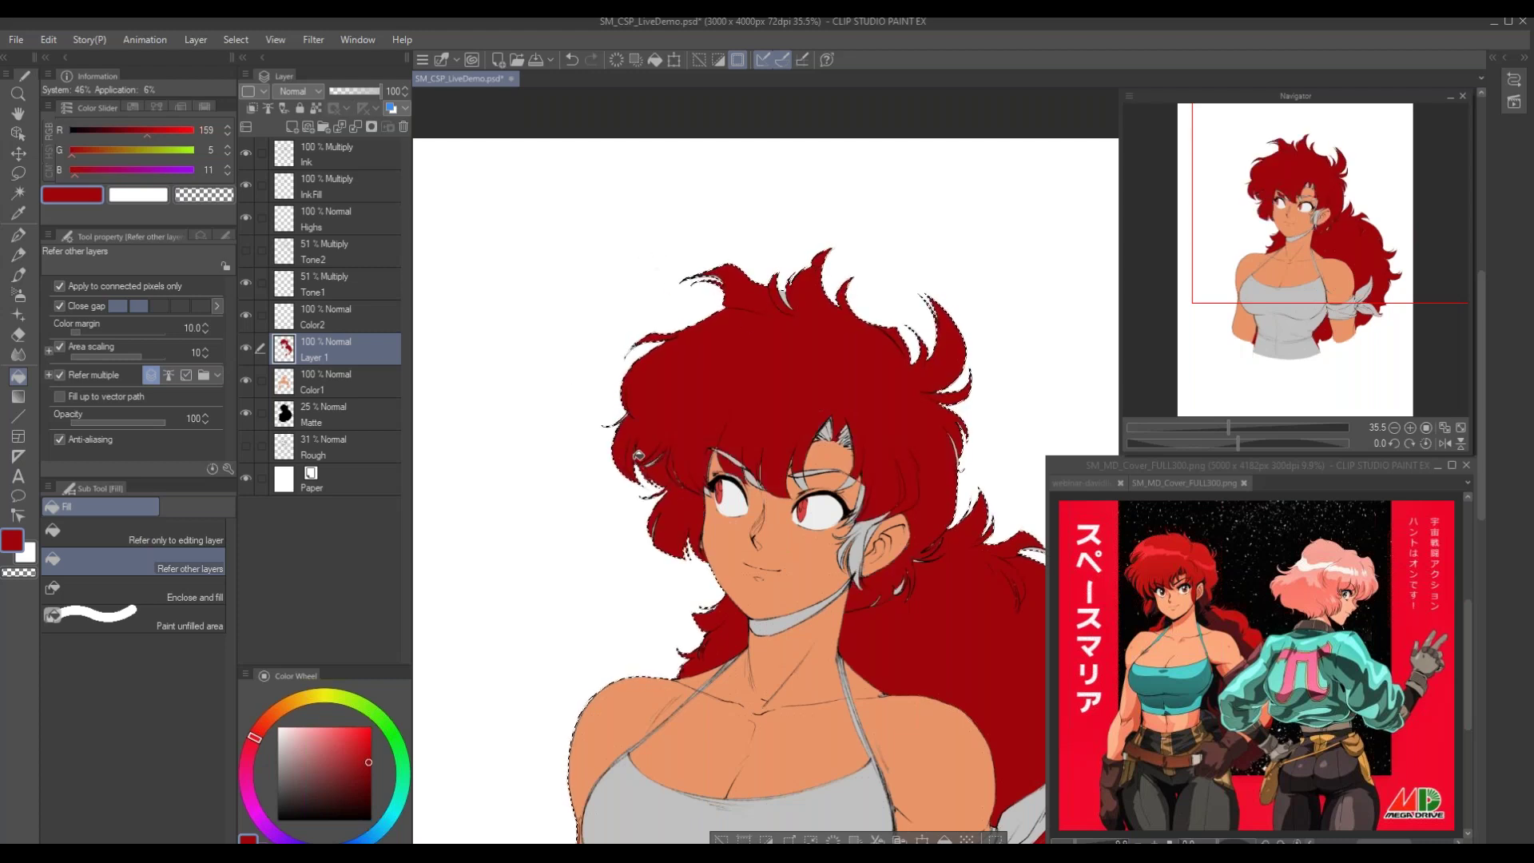
Paint the eyebrow strands and the lock in front of the ear dark red with the G-pen Color brush
key(p)
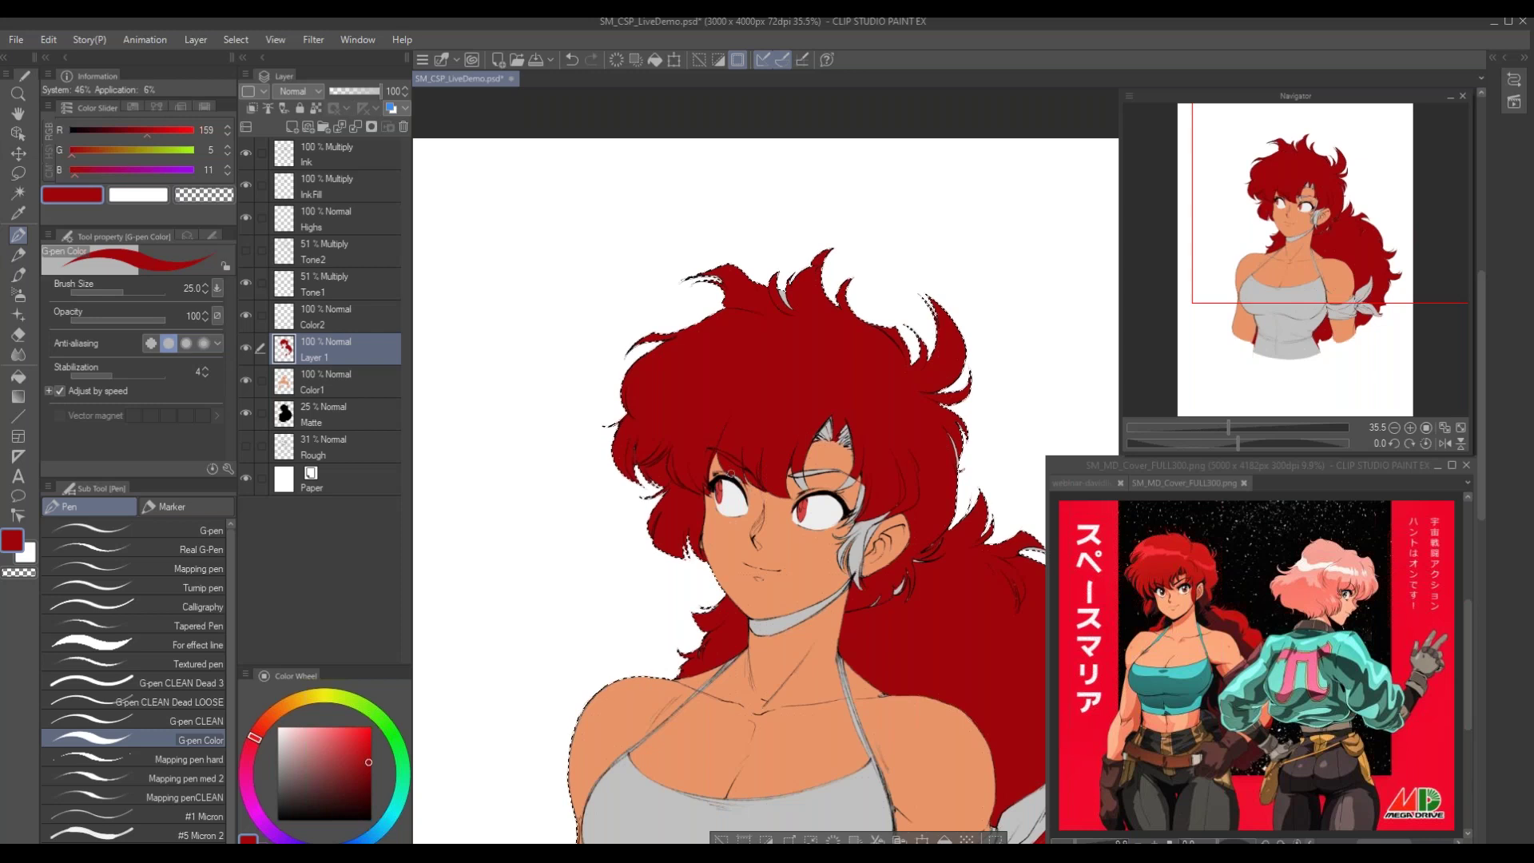
scroll(741, 411, up, 1)
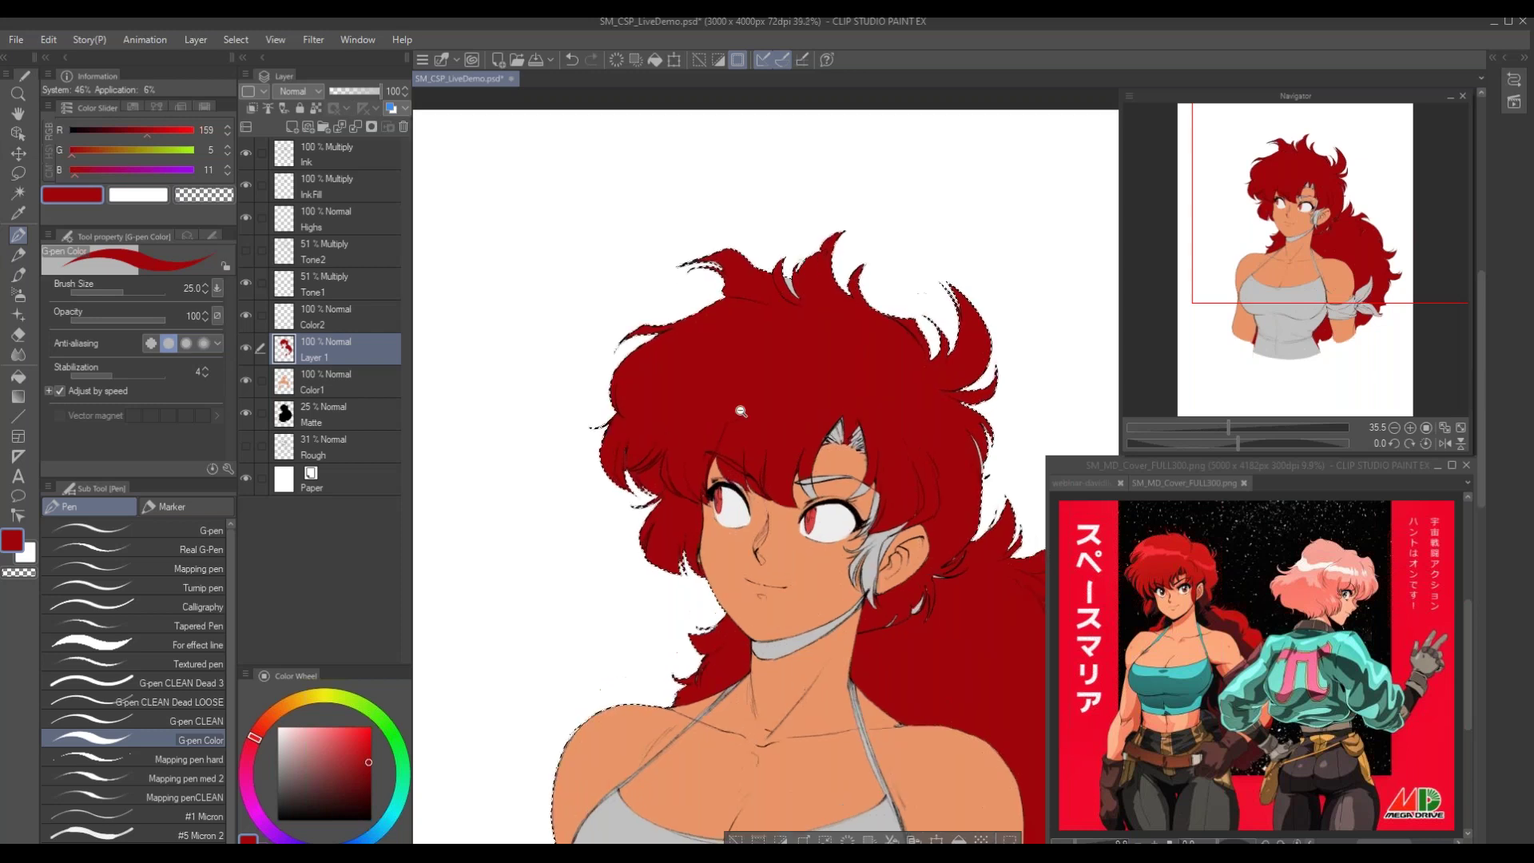
scroll(741, 410, up, 2)
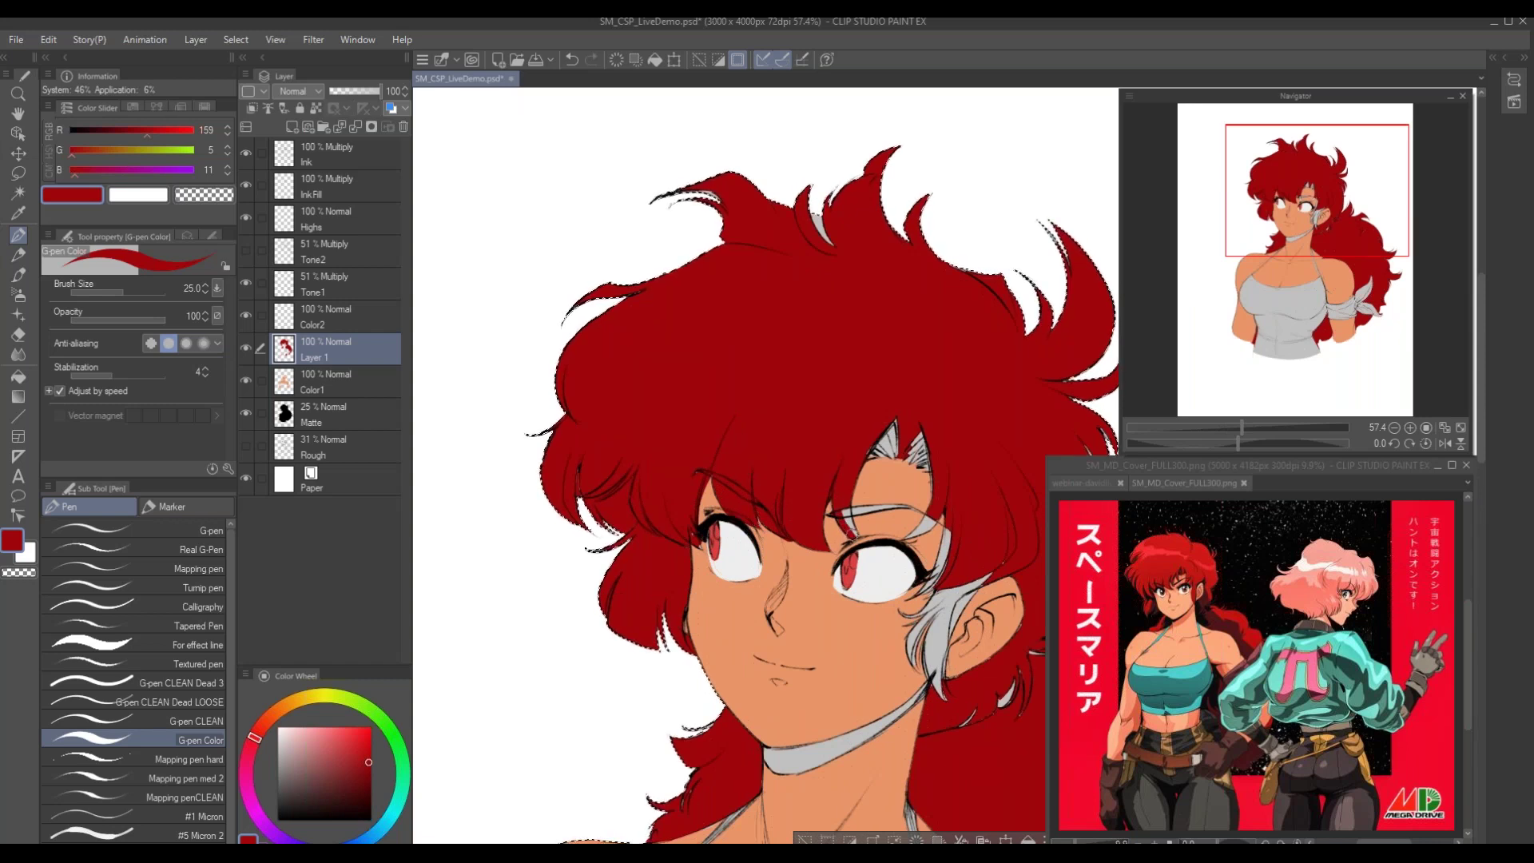
mouse_move(845, 513)
mouse_down()
mouse_move(932, 505)
mouse_move(917, 527)
mouse_move(932, 505)
mouse_move(901, 539)
mouse_move(949, 512)
mouse_move(929, 572)
mouse_move(951, 533)
mouse_up()
mouse_move(923, 591)
mouse_down()
mouse_move(947, 559)
mouse_move(921, 611)
mouse_move(945, 596)
mouse_move(913, 630)
mouse_move(918, 668)
mouse_up()
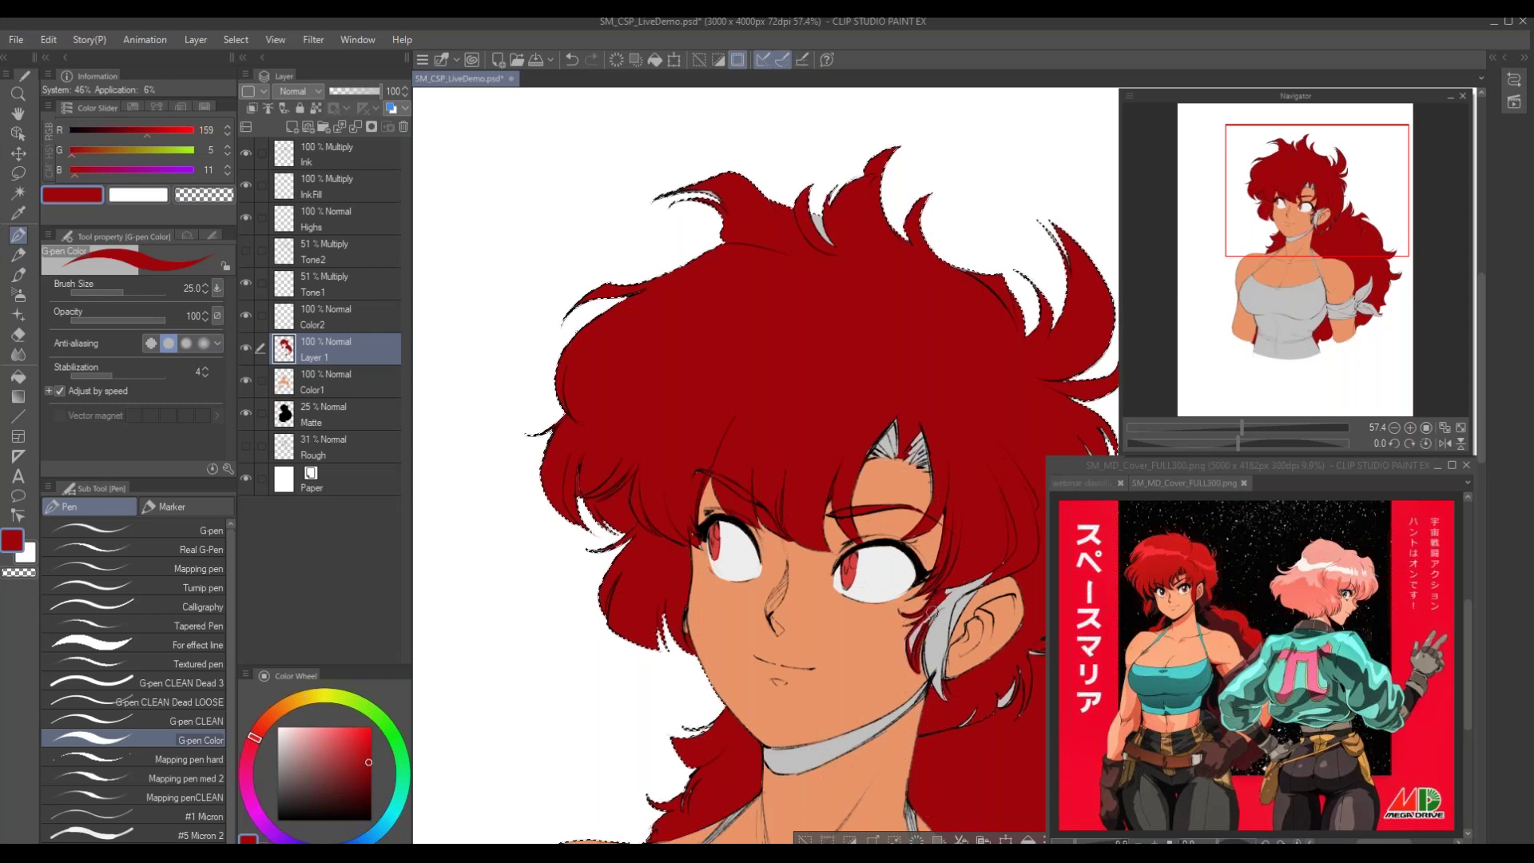
mouse_move(943, 604)
mouse_down()
mouse_move(926, 644)
mouse_move(946, 699)
mouse_move(945, 641)
mouse_move(947, 697)
mouse_up()
mouse_move(980, 577)
mouse_down()
mouse_move(944, 635)
mouse_move(978, 573)
mouse_move(911, 642)
mouse_up()
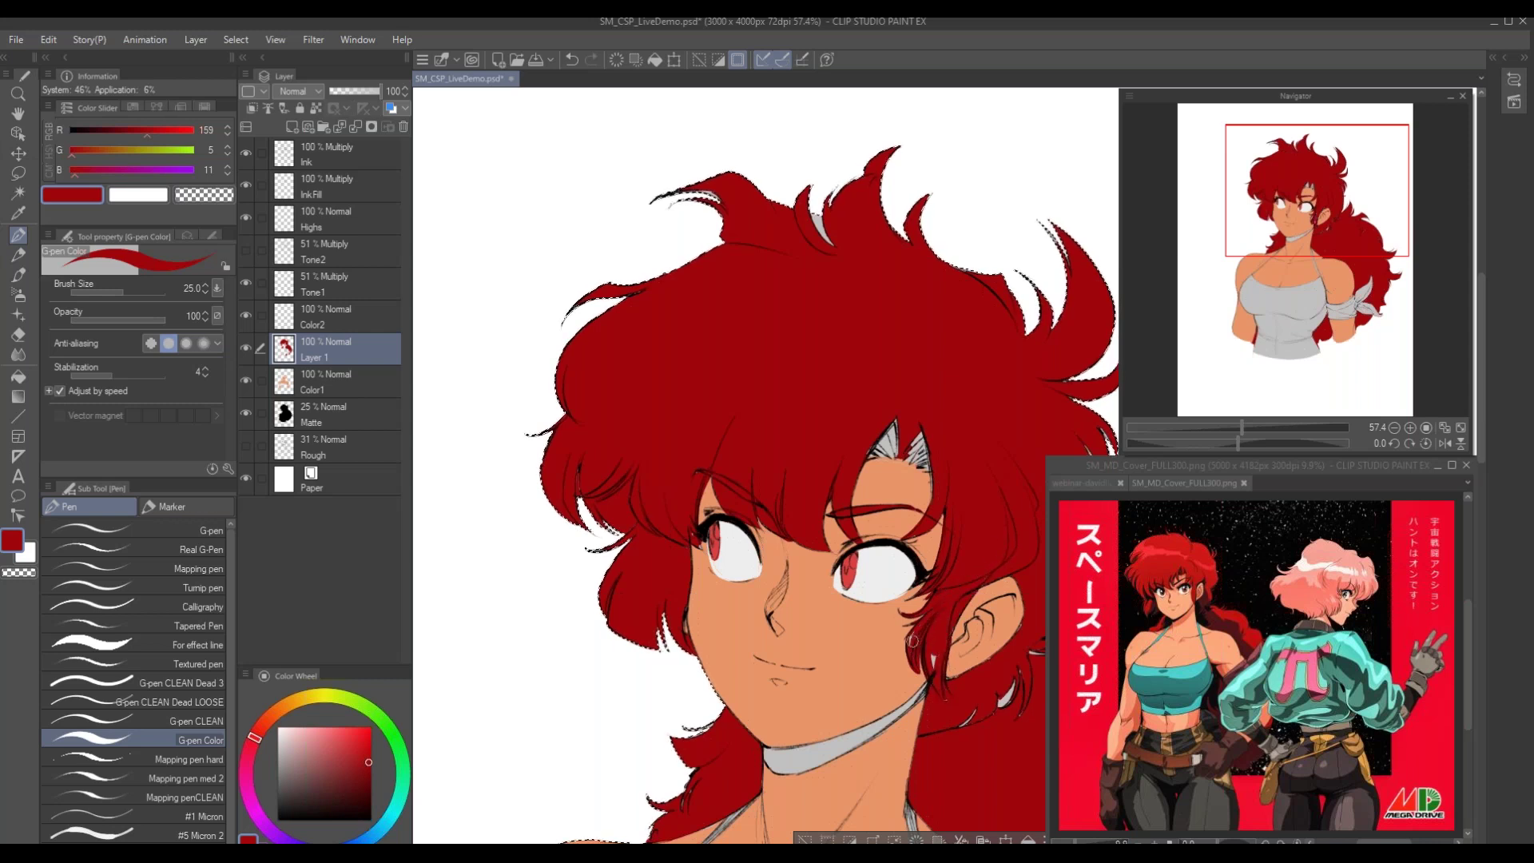
drag(1020, 622, 993, 658)
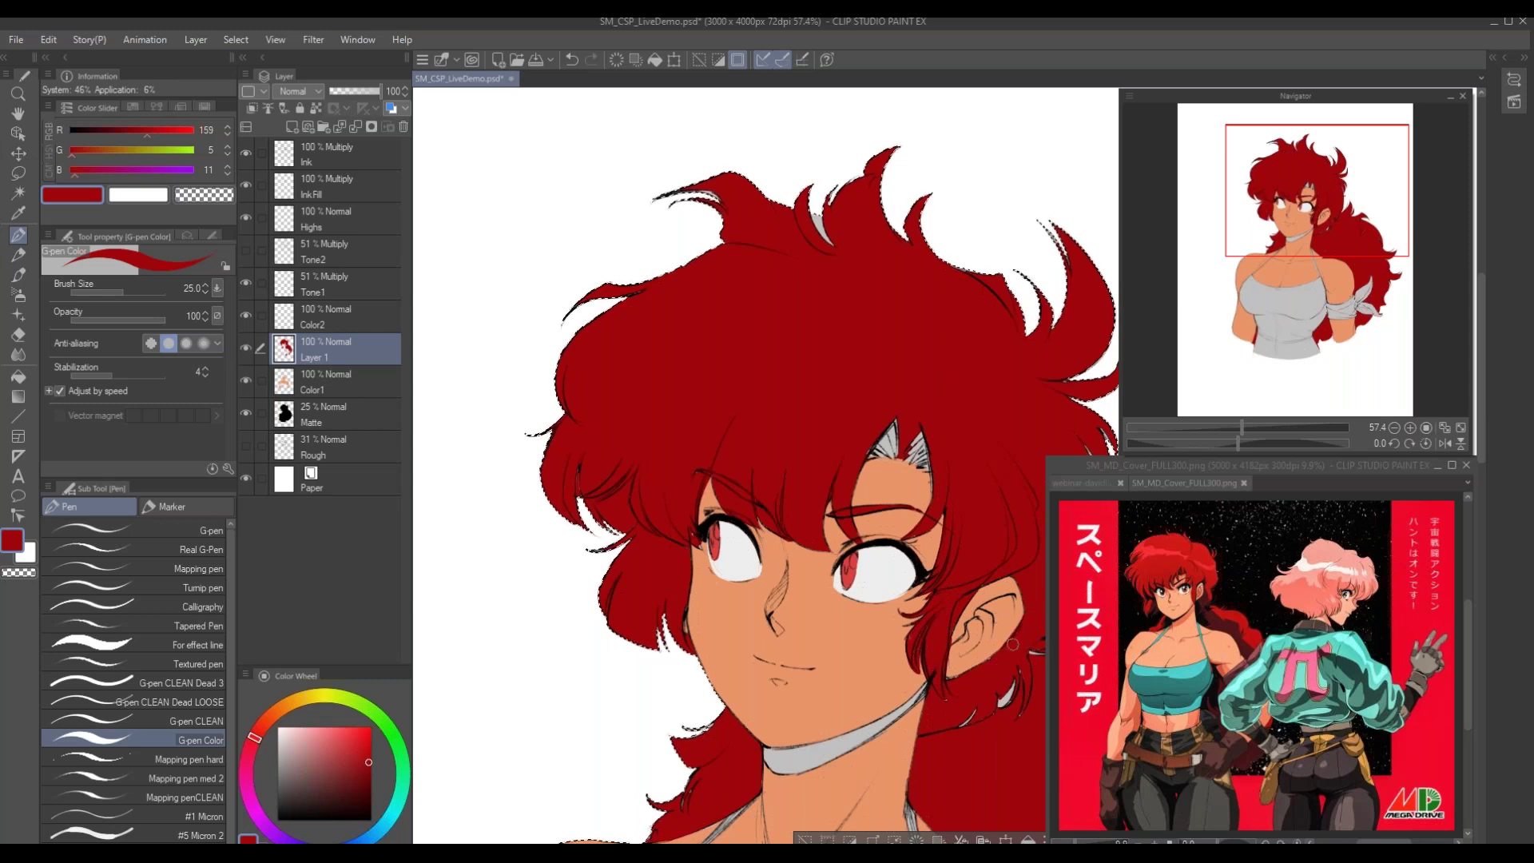
Paint the remaining gray gaps at the parted hairline and the crown tufts dark red
drag(779, 483, 685, 414)
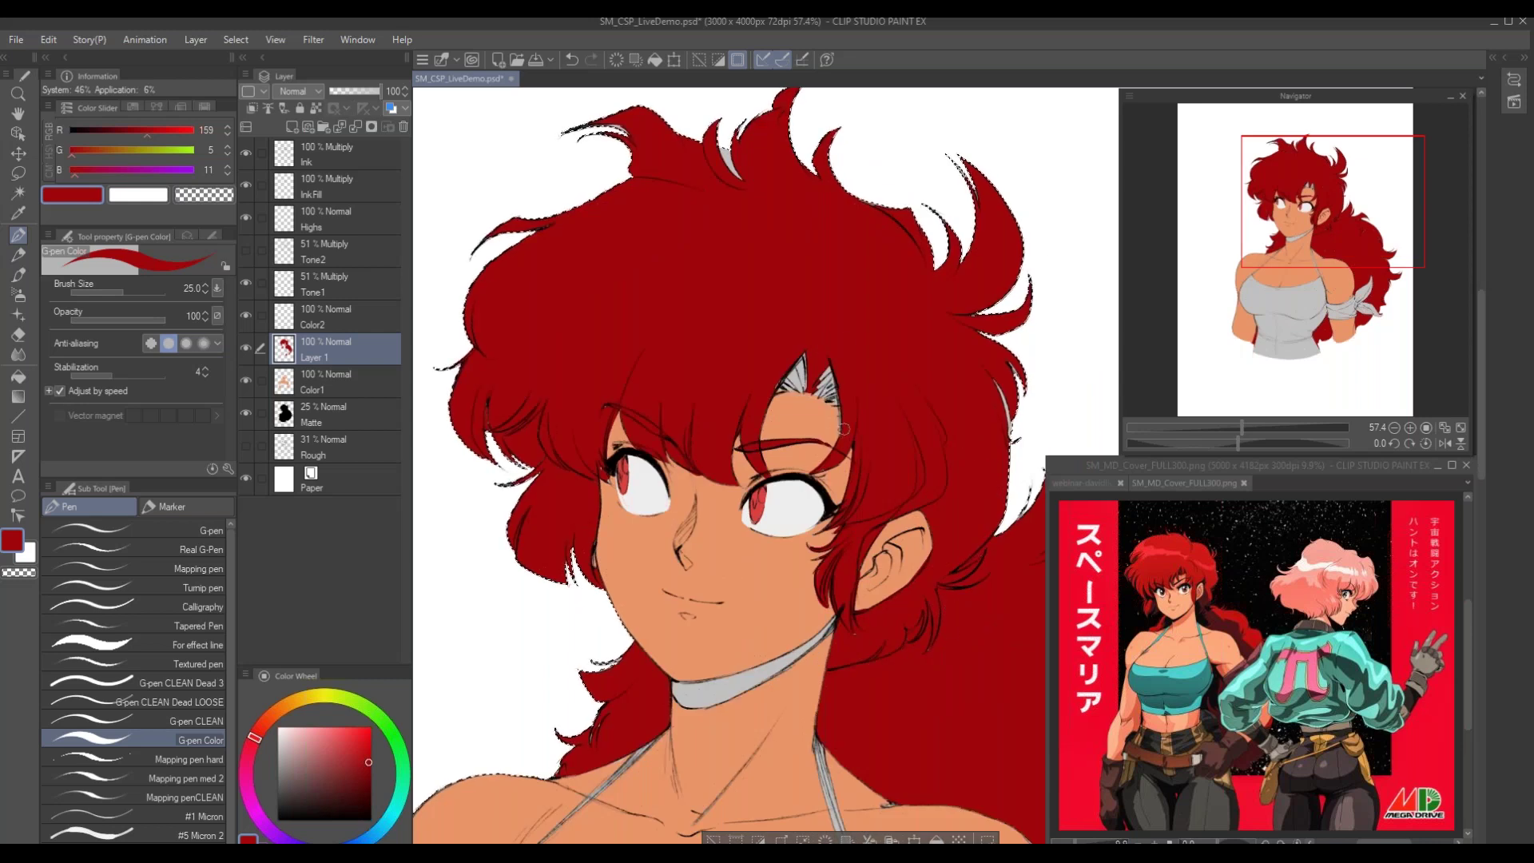
mouse_move(816, 391)
mouse_down()
mouse_move(849, 412)
mouse_move(815, 382)
mouse_move(840, 393)
mouse_move(842, 372)
mouse_move(788, 288)
mouse_move(814, 377)
mouse_move(819, 310)
mouse_move(803, 382)
mouse_move(803, 351)
mouse_move(807, 391)
mouse_up()
scroll(847, 300, up, 3)
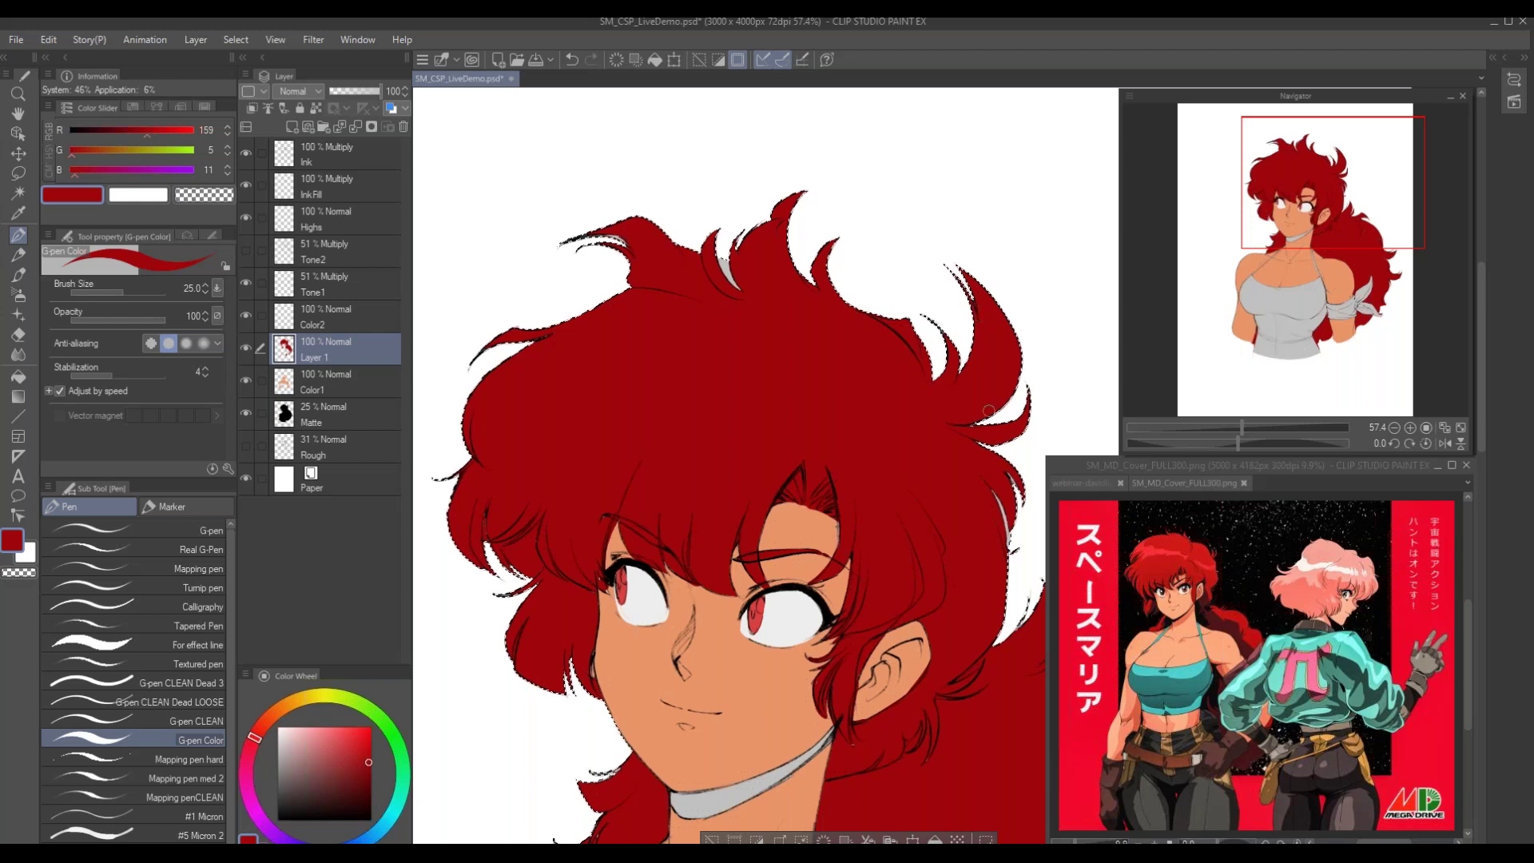
mouse_move(612, 240)
mouse_down()
mouse_move(635, 265)
mouse_move(749, 307)
mouse_up()
drag(448, 251, 657, 291)
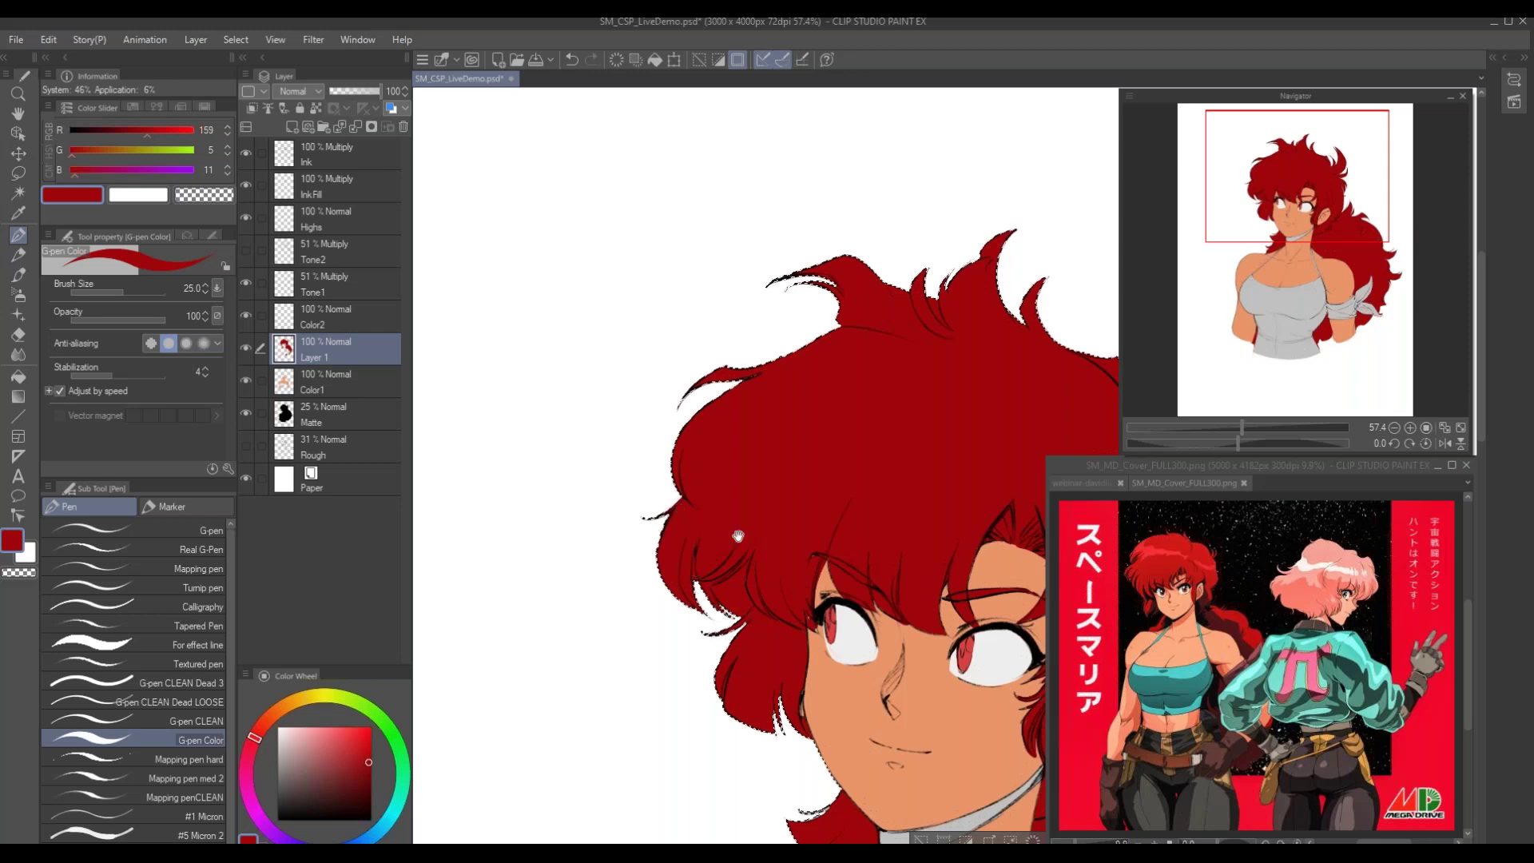
drag(811, 614, 743, 605)
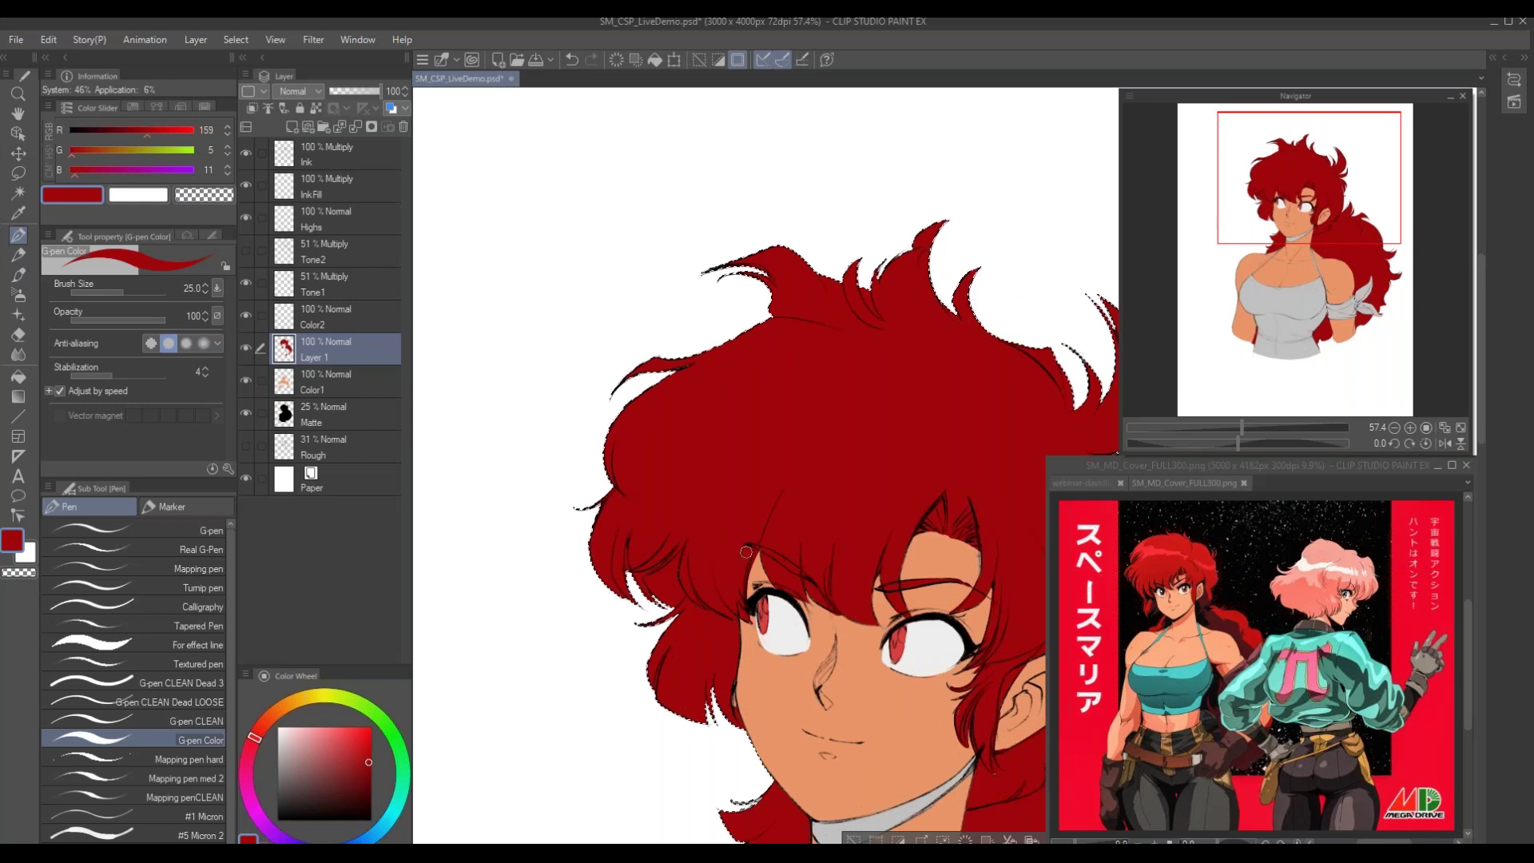
drag(798, 537, 722, 518)
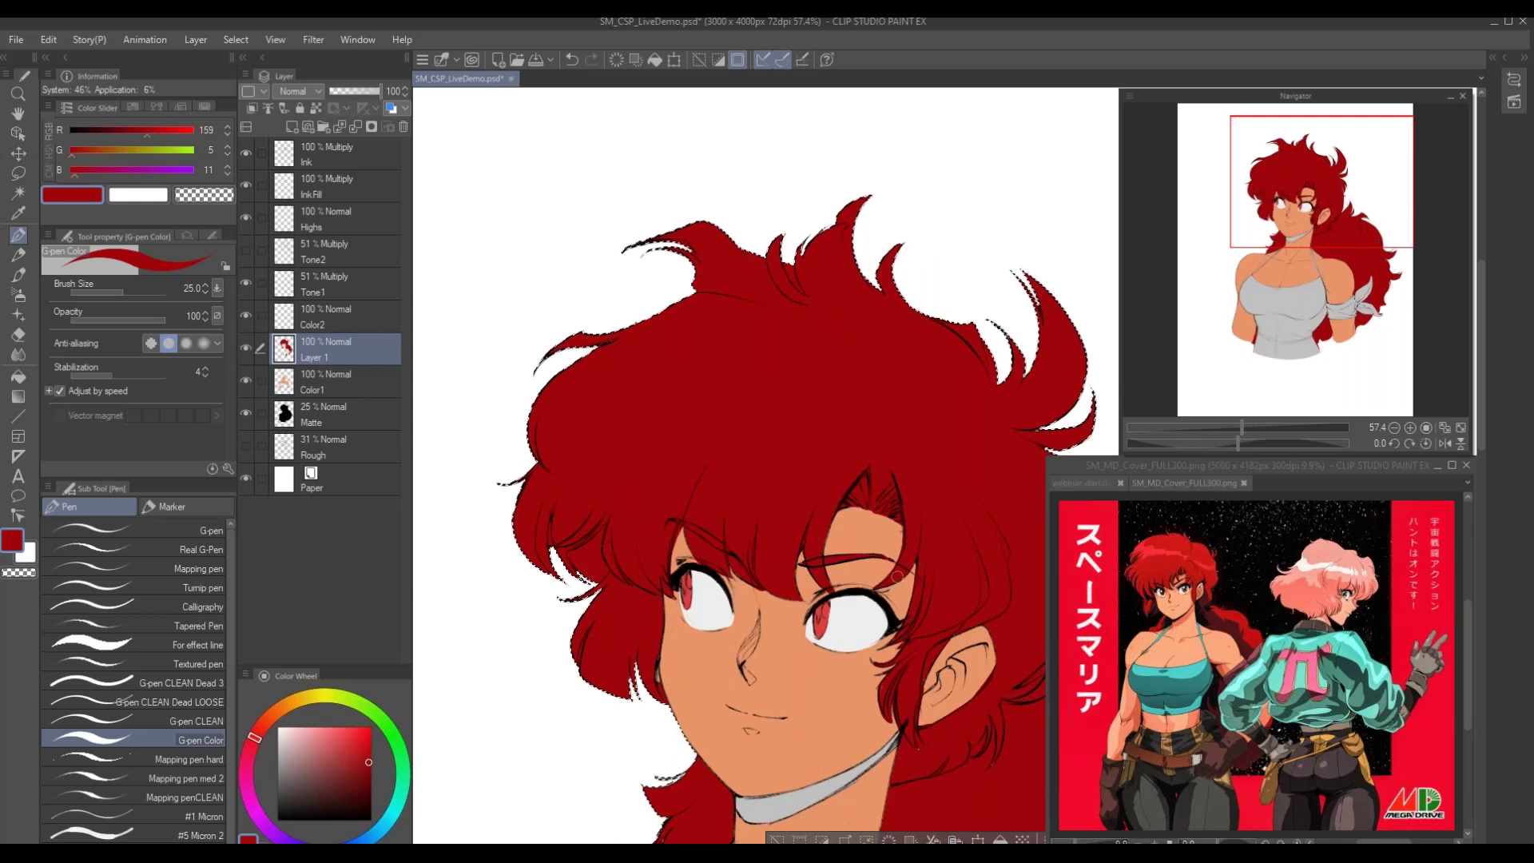
drag(792, 569, 832, 425)
mouse_move(609, 629)
mouse_down()
mouse_move(633, 642)
mouse_move(607, 603)
mouse_up()
drag(685, 751, 631, 687)
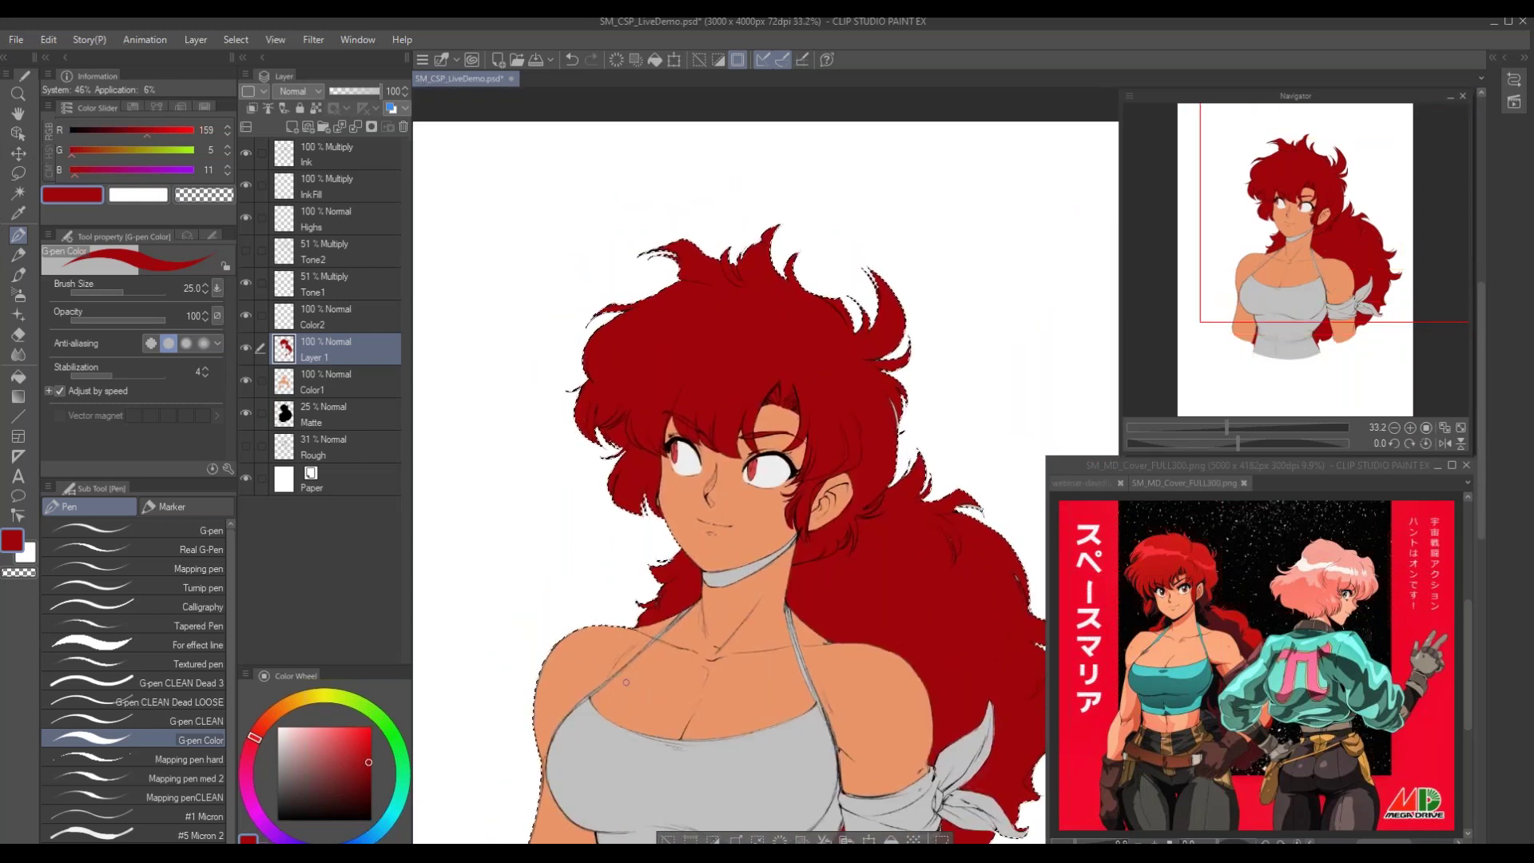
drag(613, 539, 581, 599)
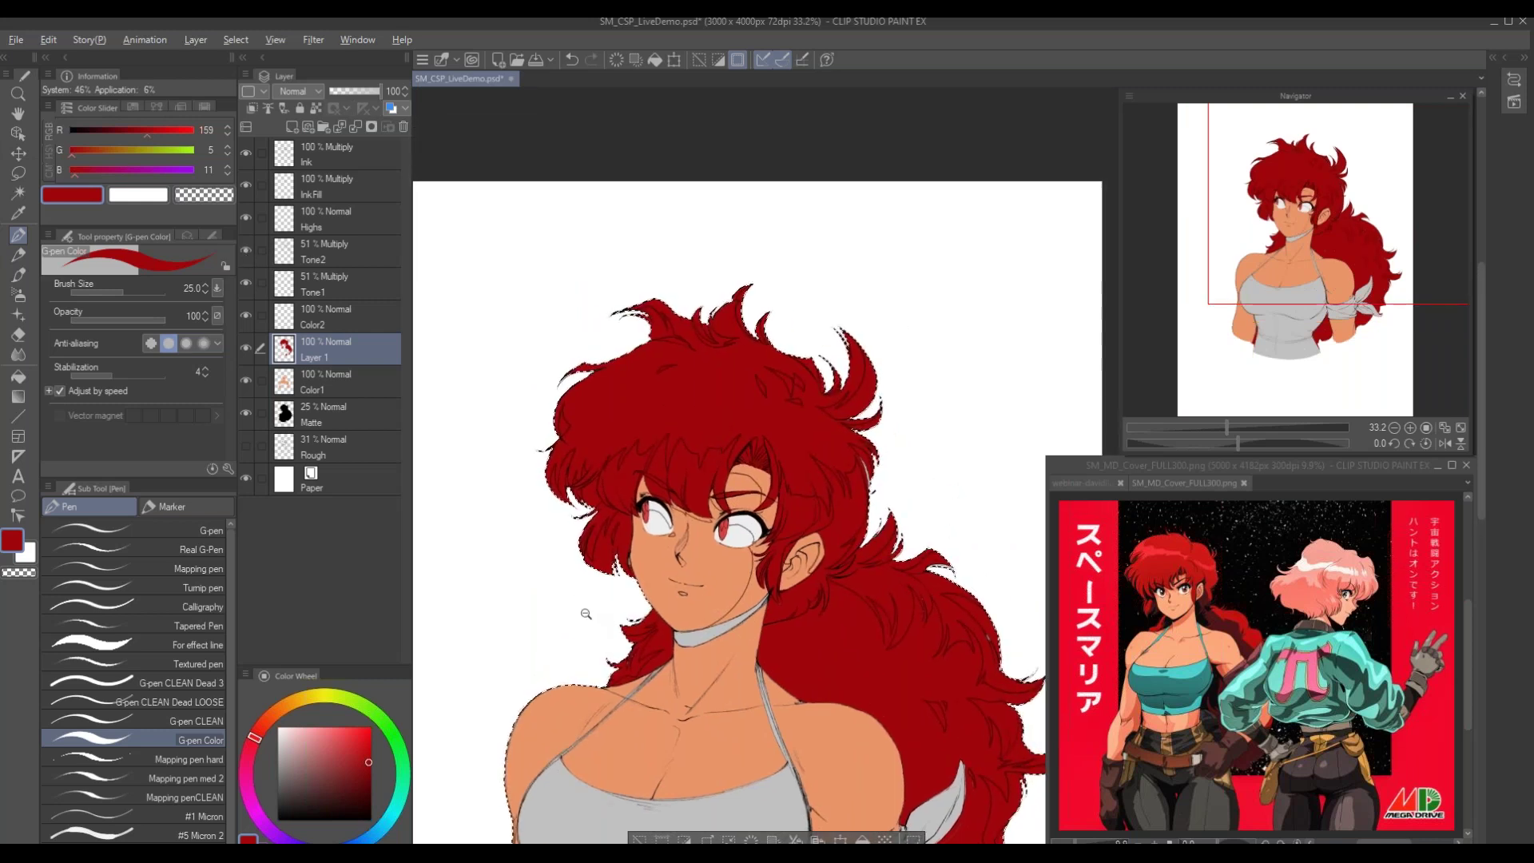
Go through the colour and tone layers and make Color2 the active layer
click(586, 614)
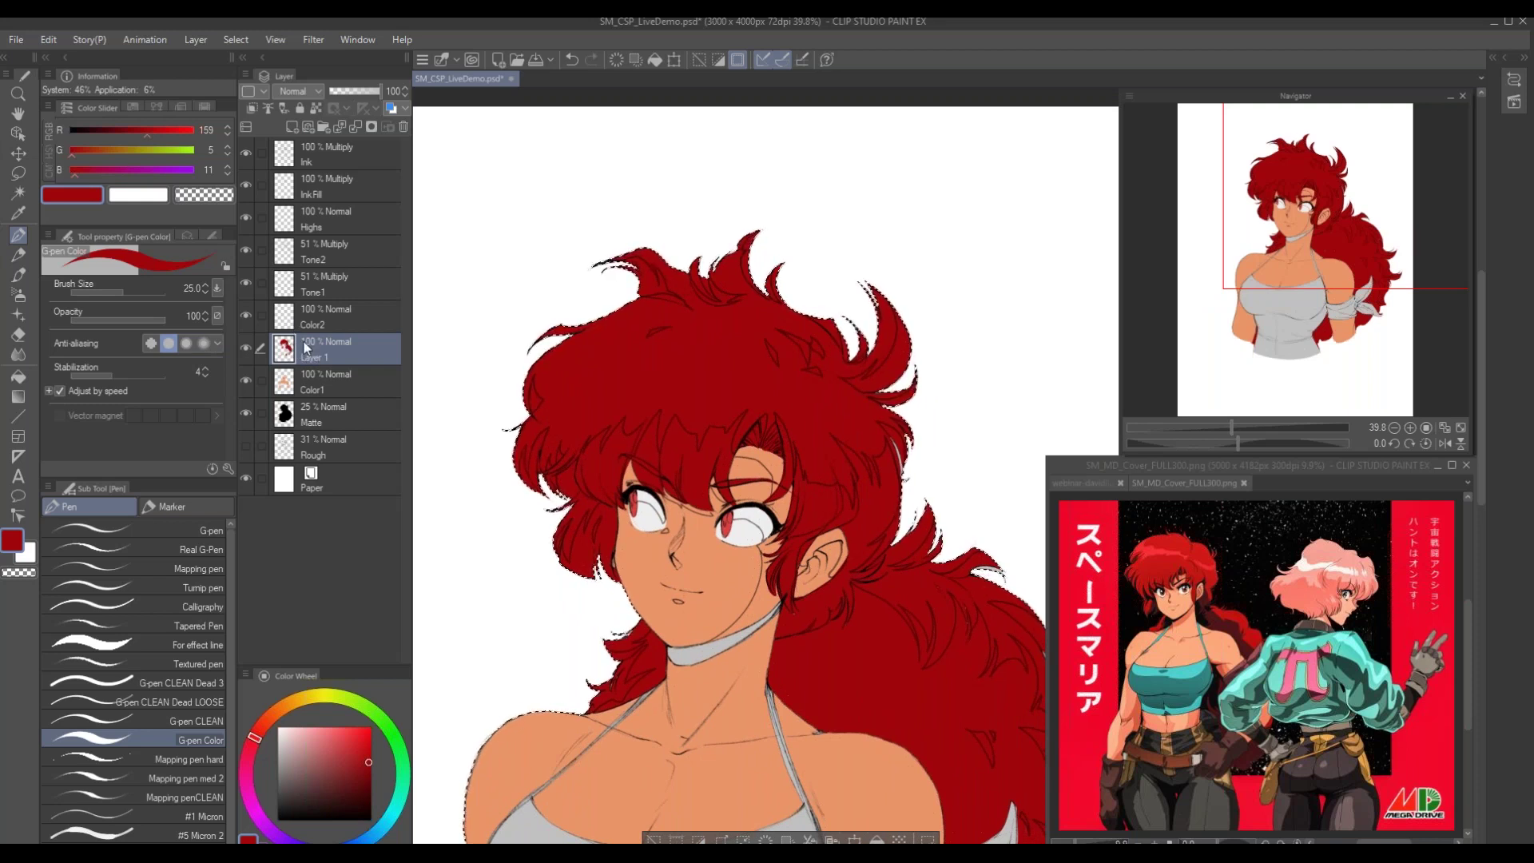
drag(771, 741, 644, 698)
drag(761, 589, 747, 649)
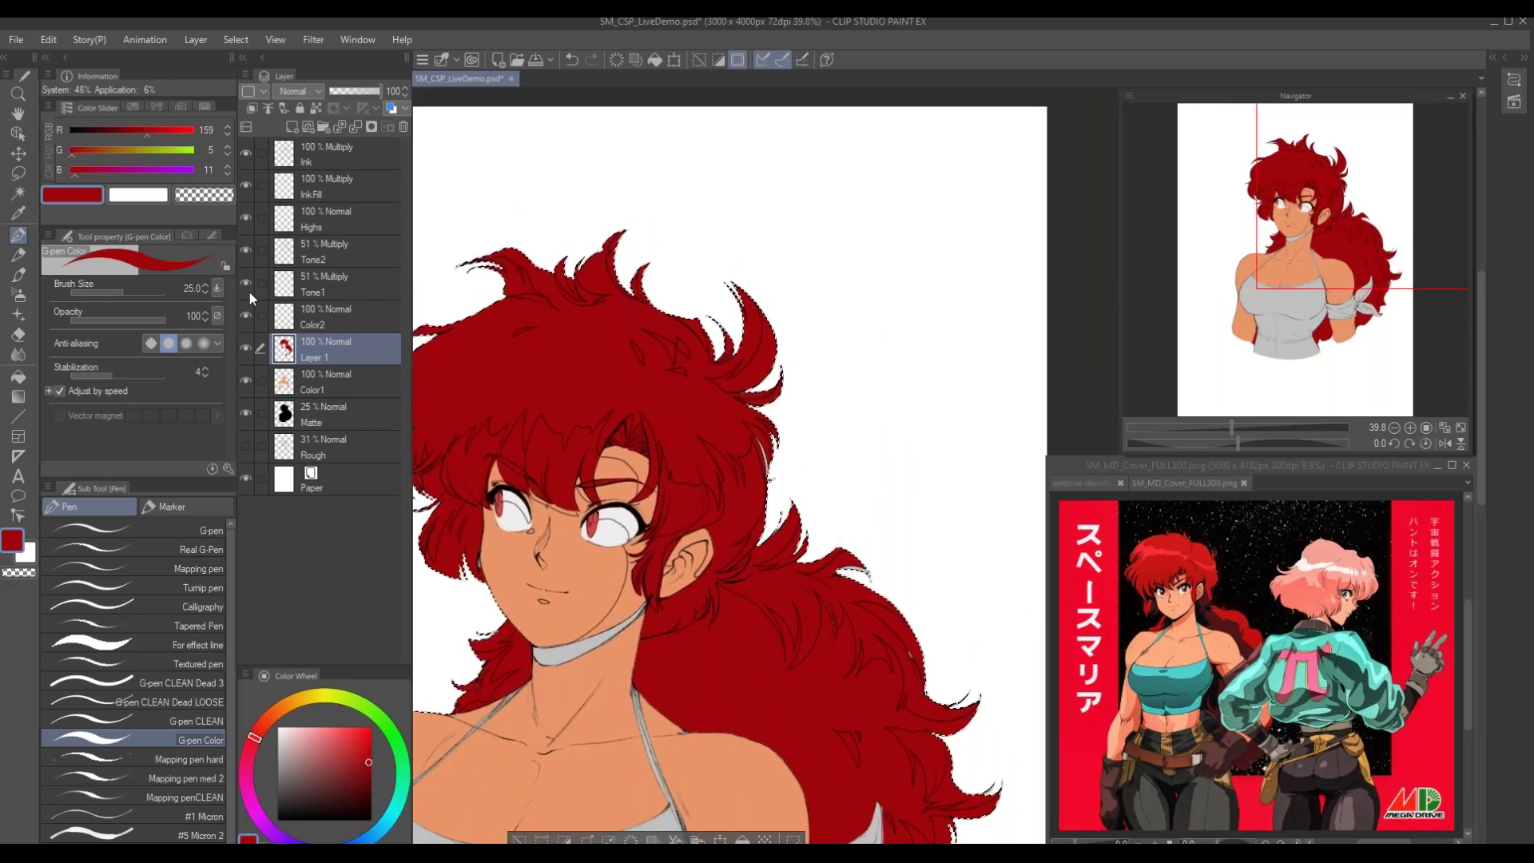
click(319, 310)
drag(659, 672, 811, 724)
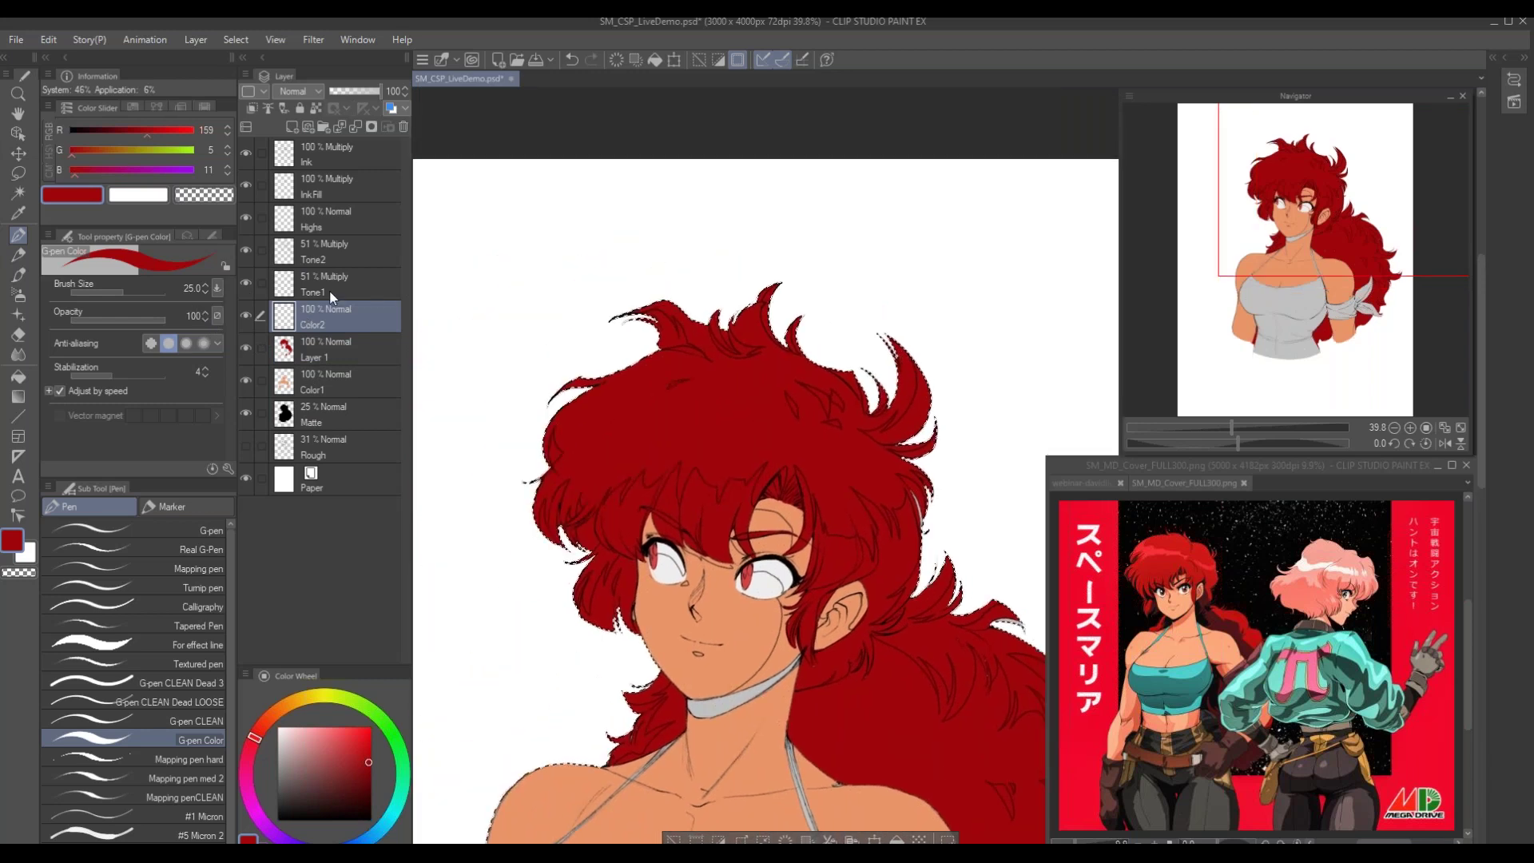
click(324, 287)
click(289, 254)
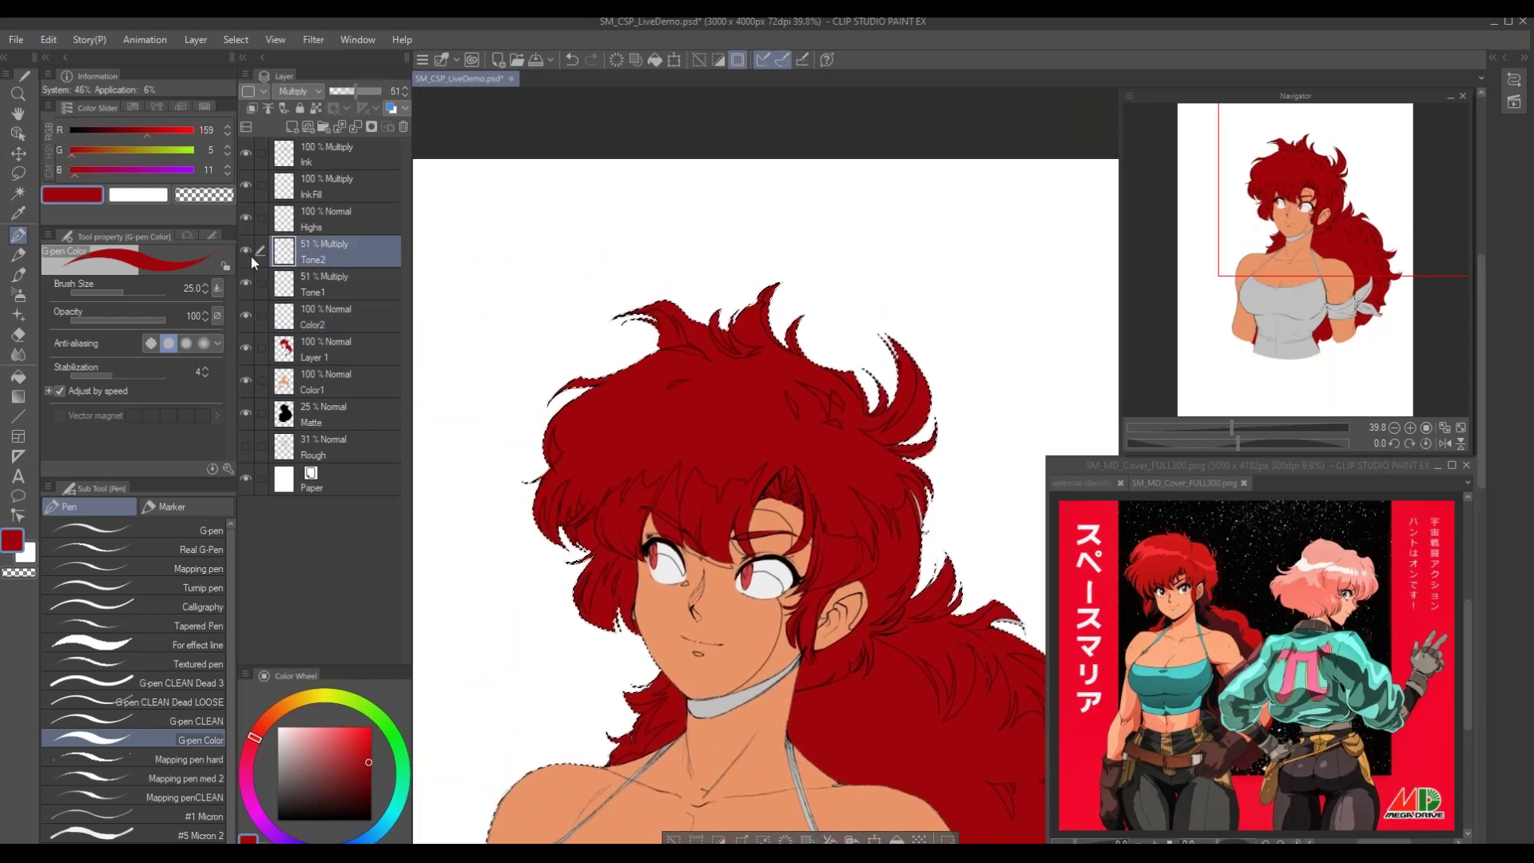
drag(598, 638, 626, 574)
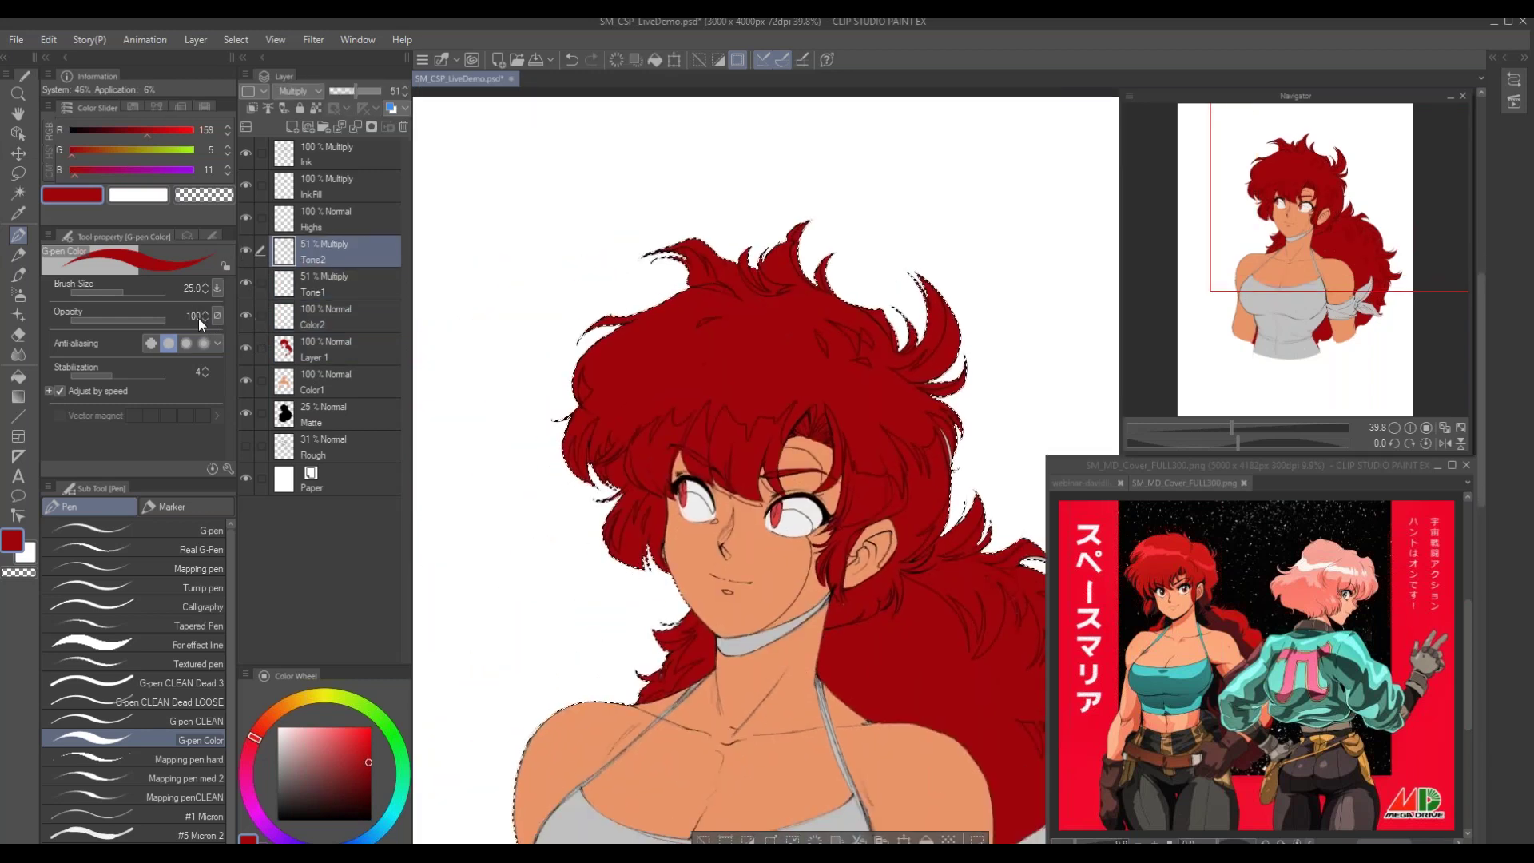
click(317, 375)
click(320, 326)
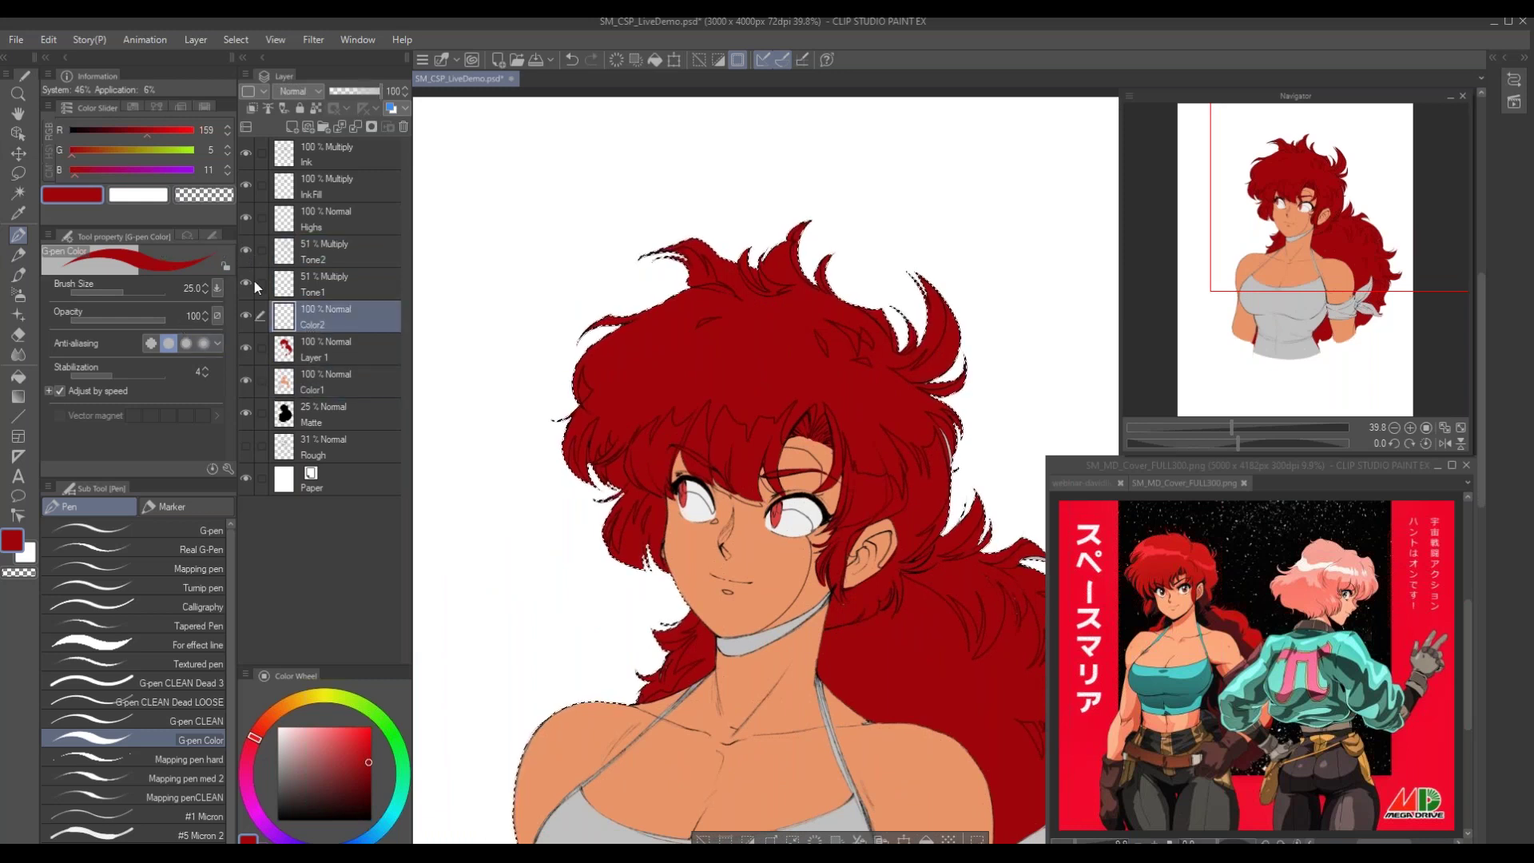
Sample the eye white and shift the drawing colour to pale blue RGB 194, 219, 222 for the eye shadows
mouse_move(712, 565)
mouse_down()
mouse_move(698, 618)
mouse_move(751, 607)
mouse_up()
mouse_move(671, 551)
mouse_down()
mouse_move(672, 719)
mouse_move(653, 716)
mouse_up()
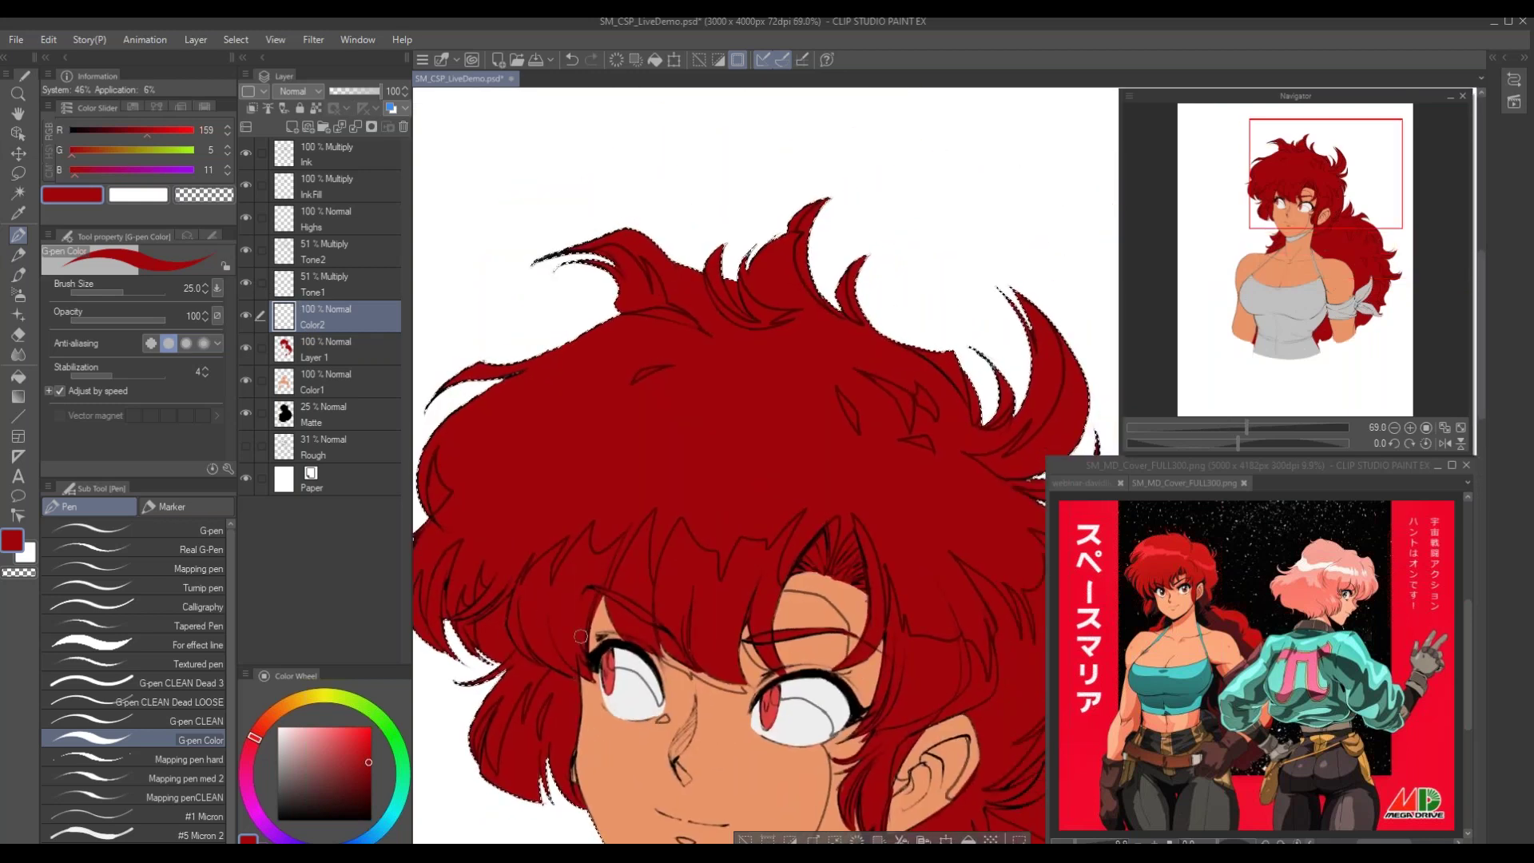
alt+click(634, 703)
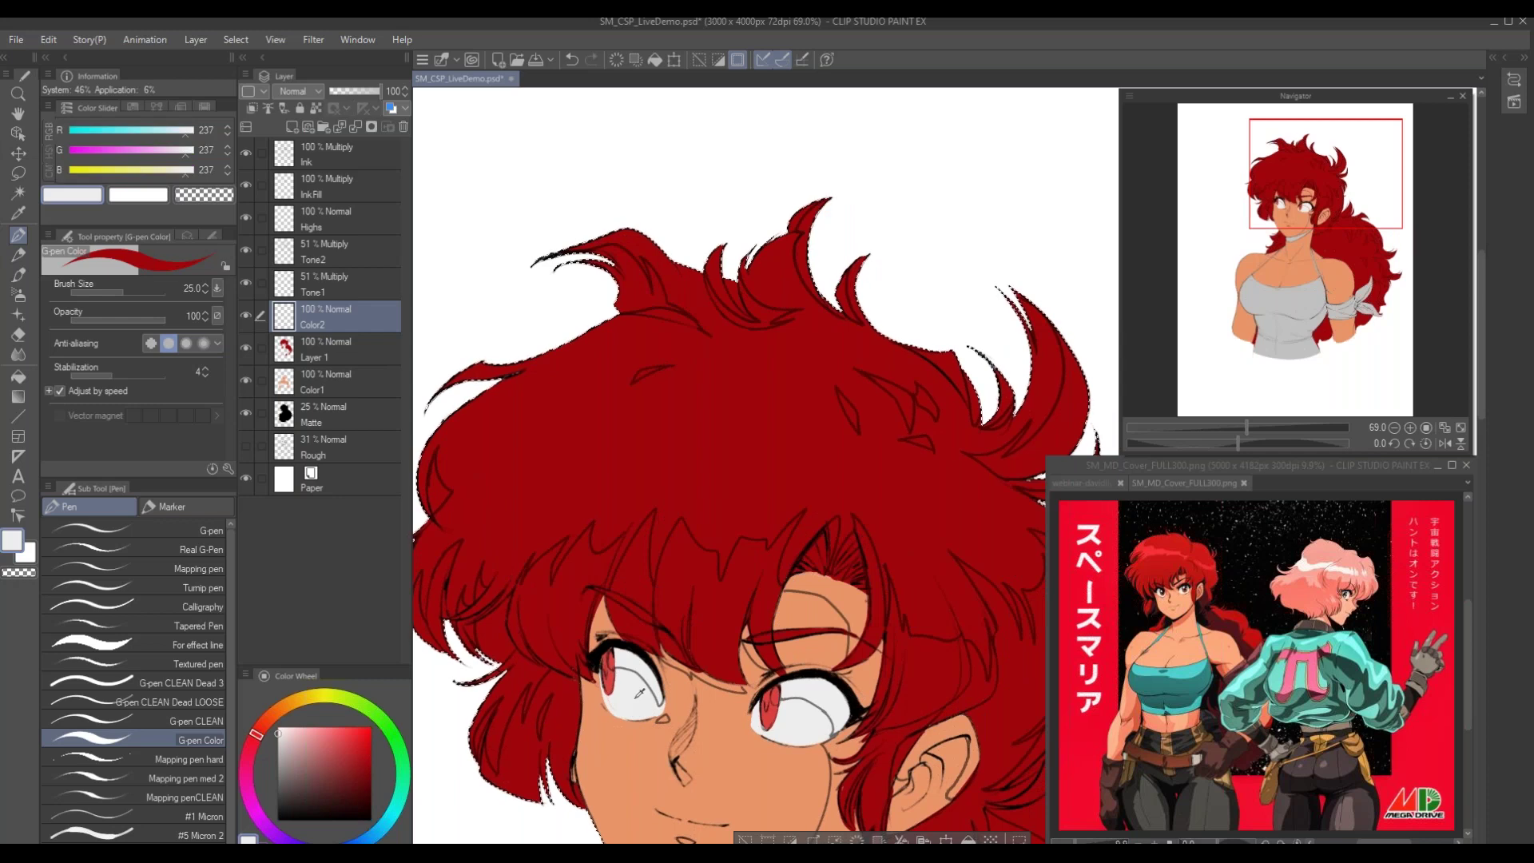
click(390, 819)
click(288, 734)
click(290, 739)
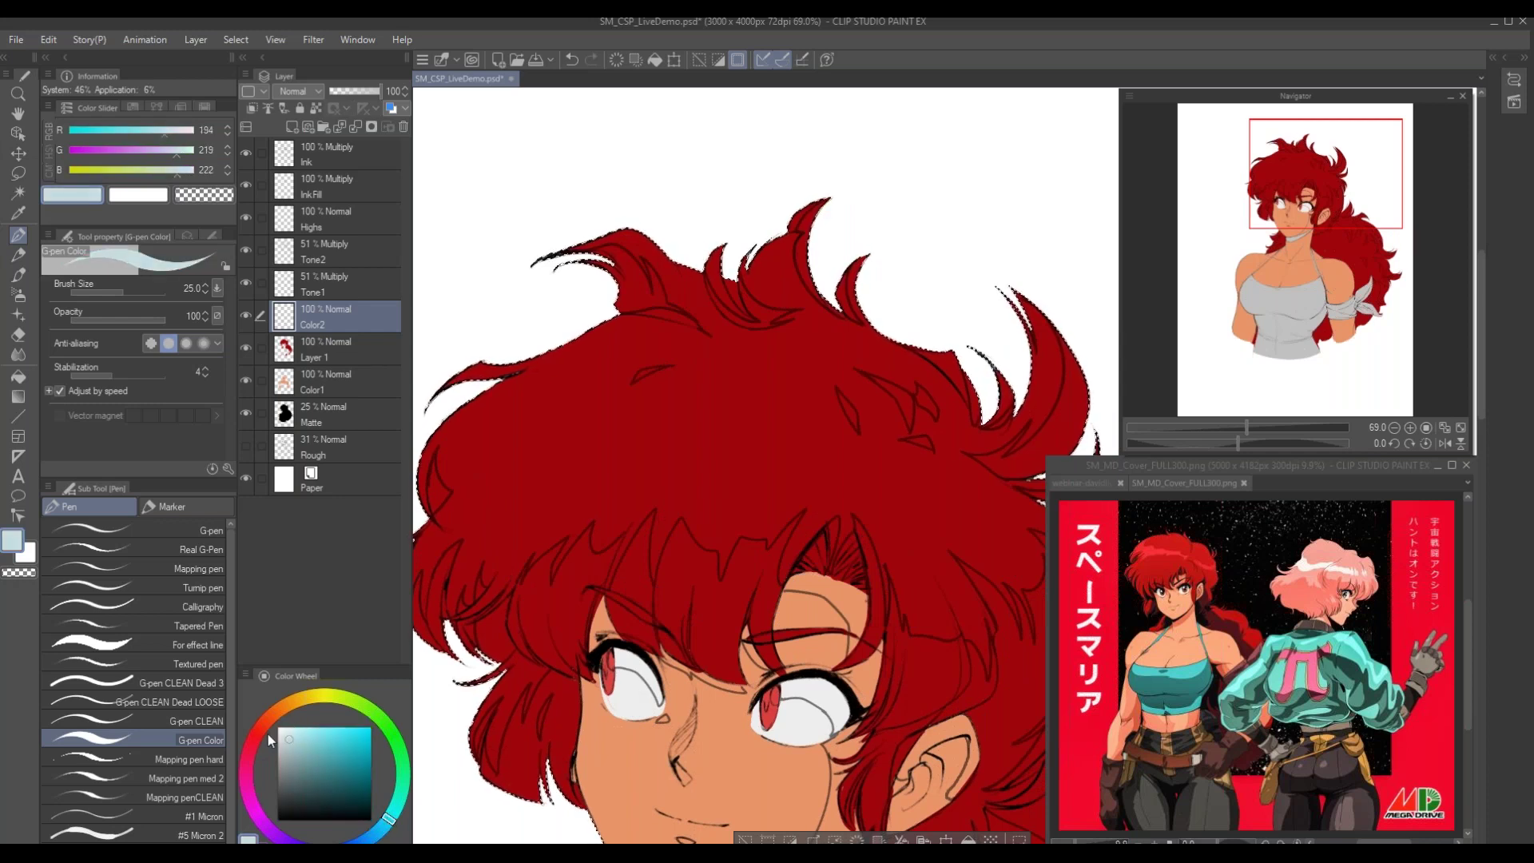
Fill the outlined shadow areas in the whites of both eyes with the pale blue on Color2
key(g)
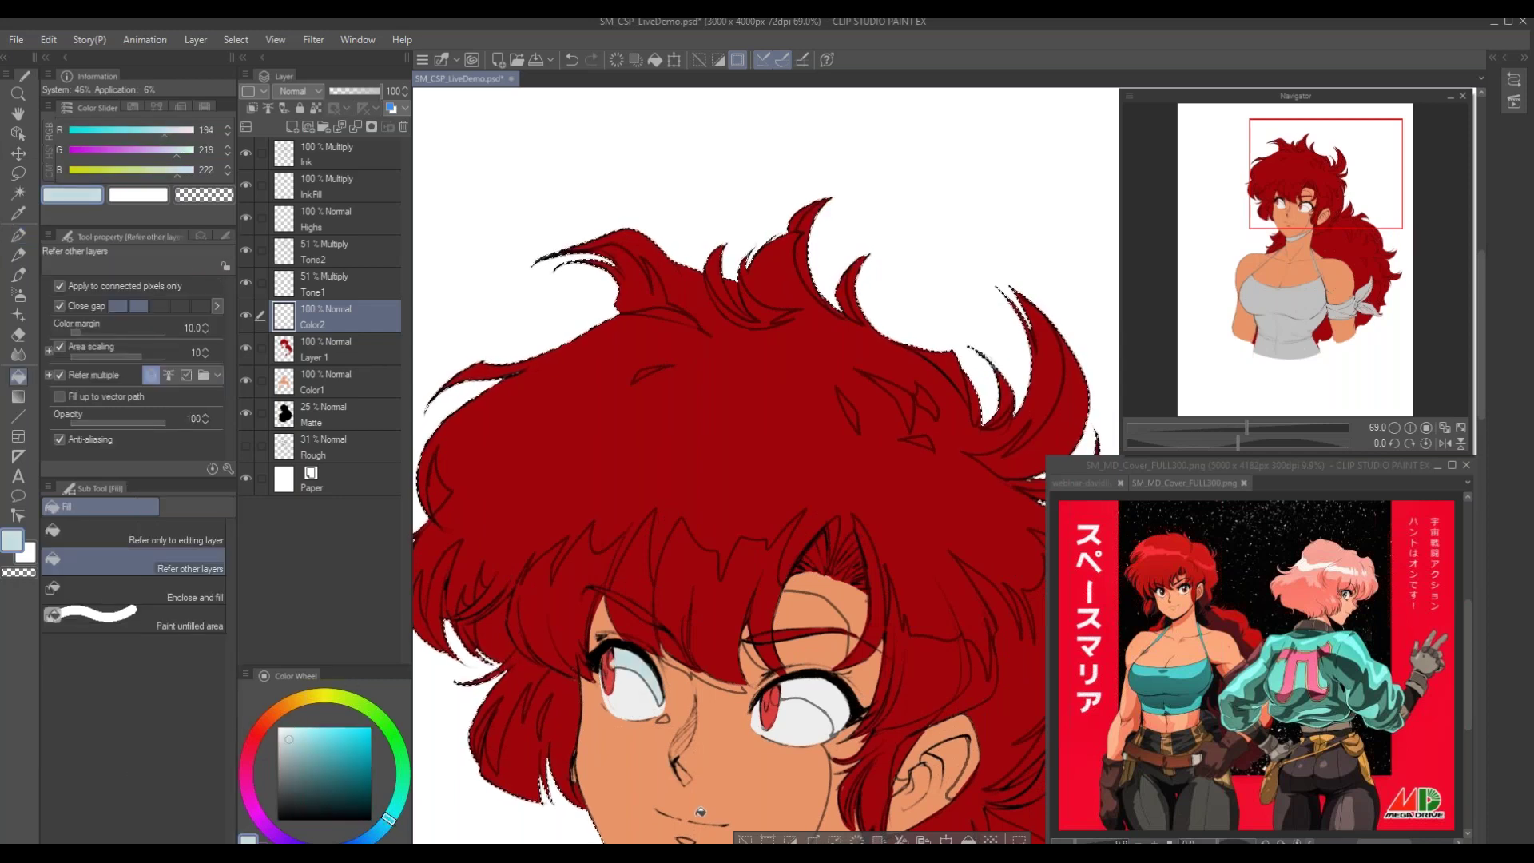
click(617, 665)
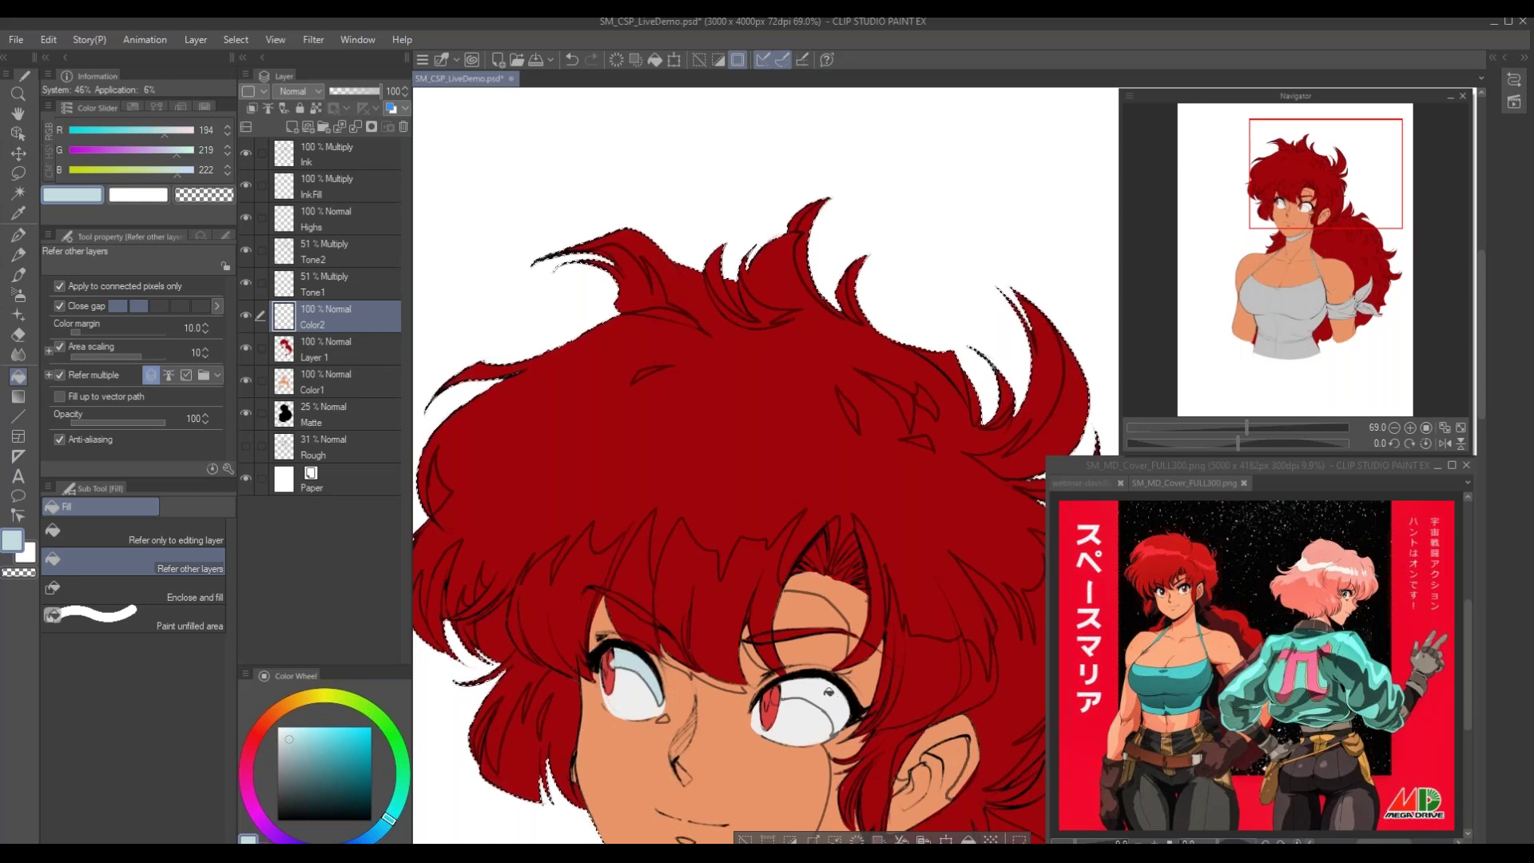
click(827, 694)
scroll(592, 685, down, 4)
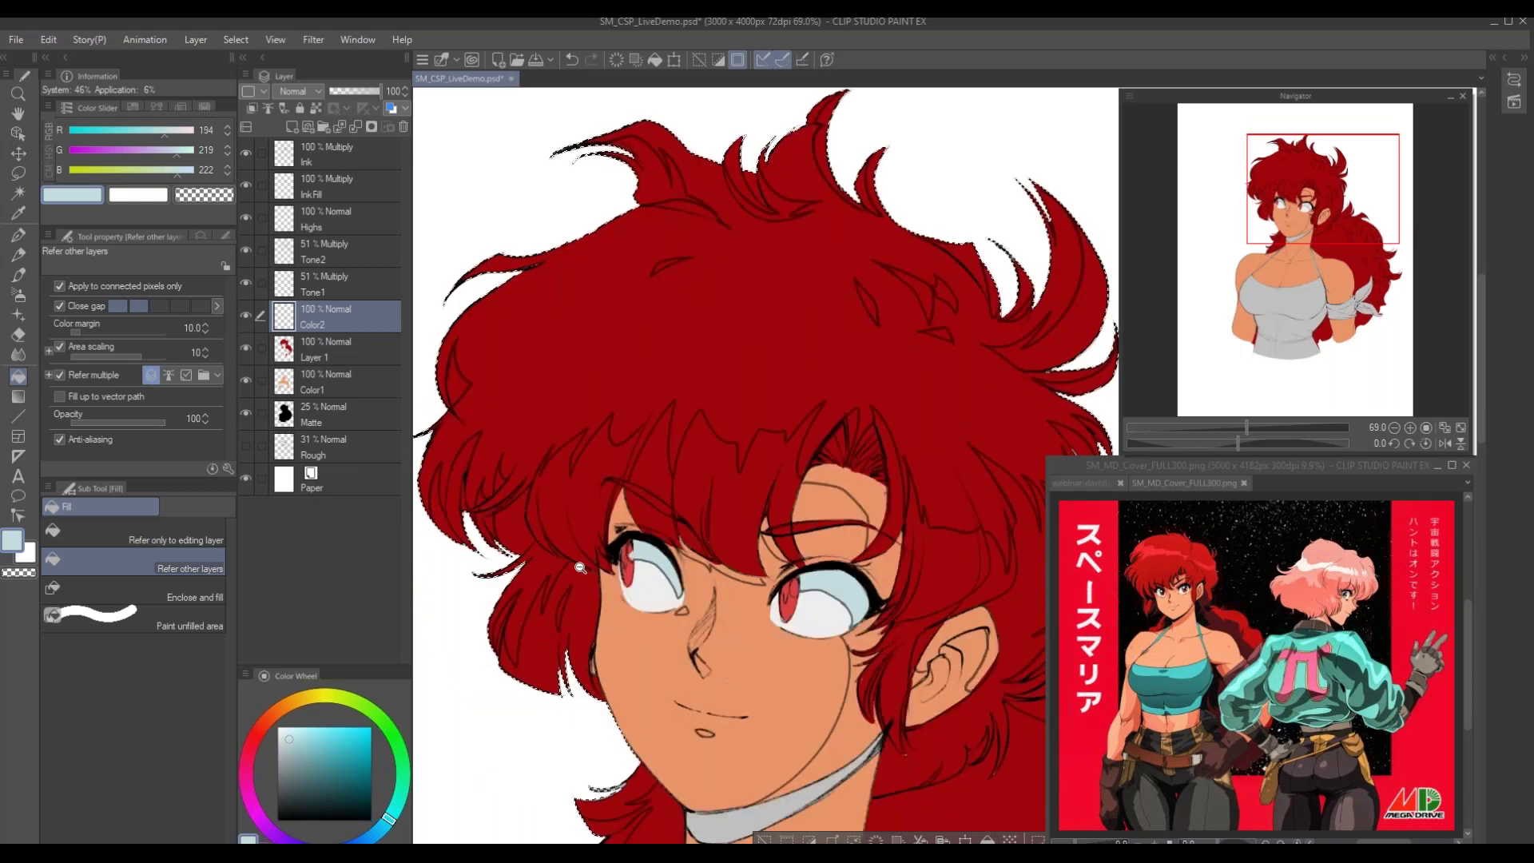
scroll(567, 561, up, 3)
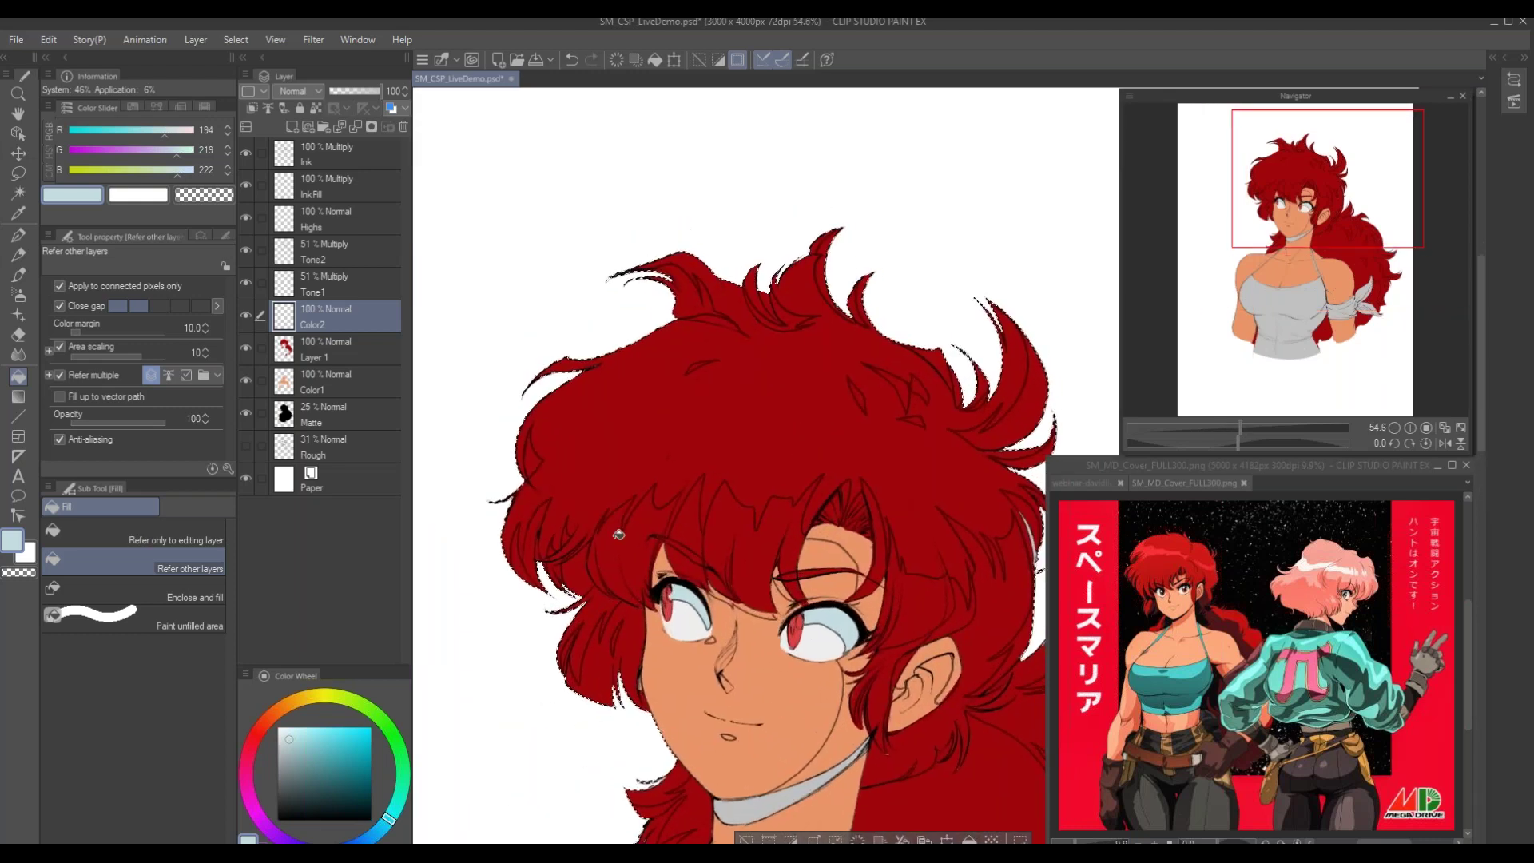
Sample the dark red hair colour and load the hair shape of Layer 1 as the selection
alt+click(615, 534)
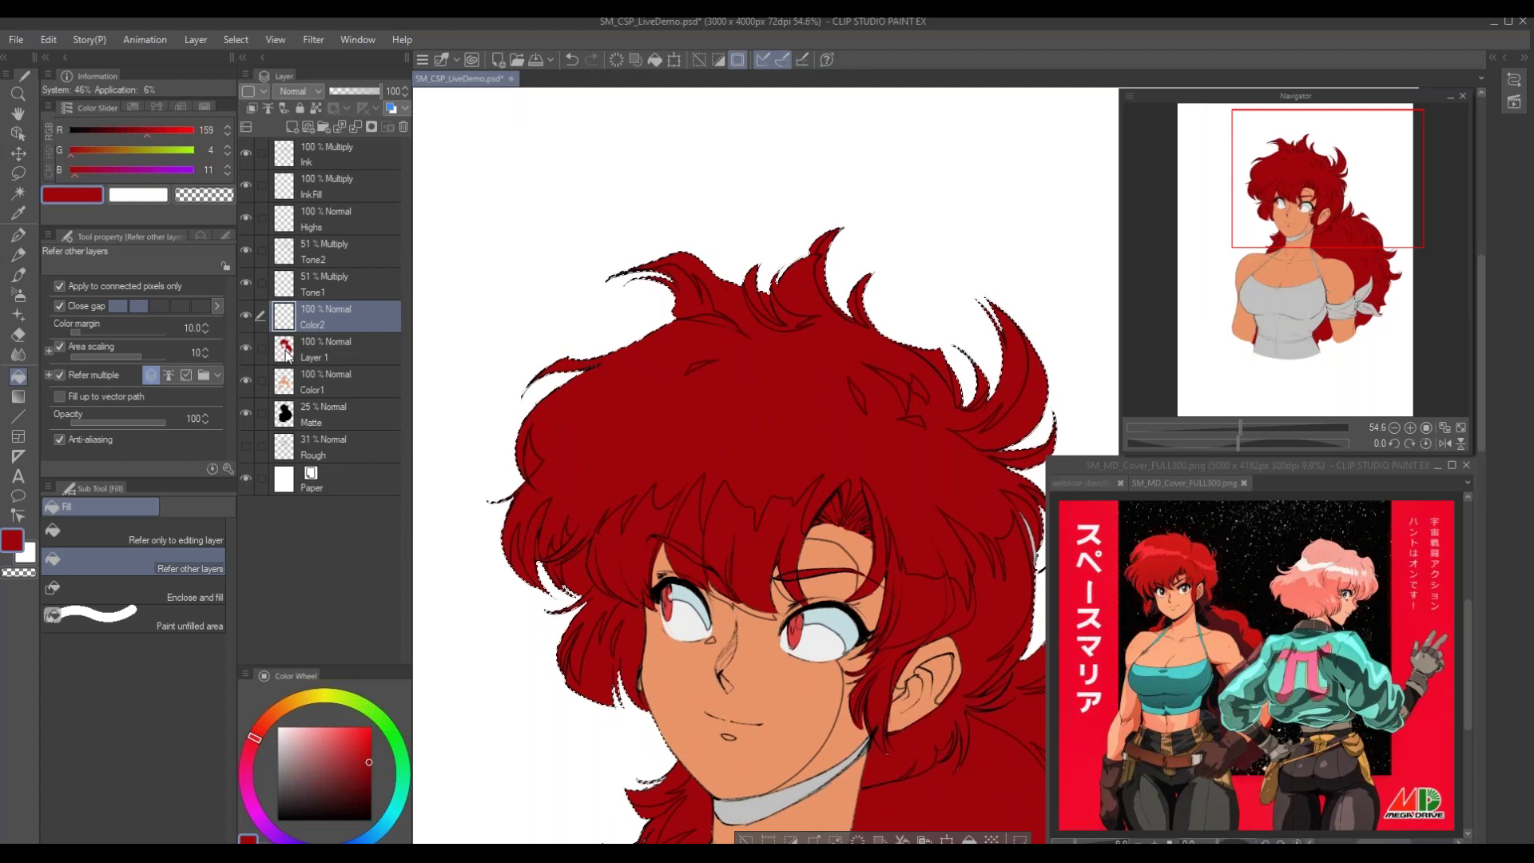
ctrl+click(284, 347)
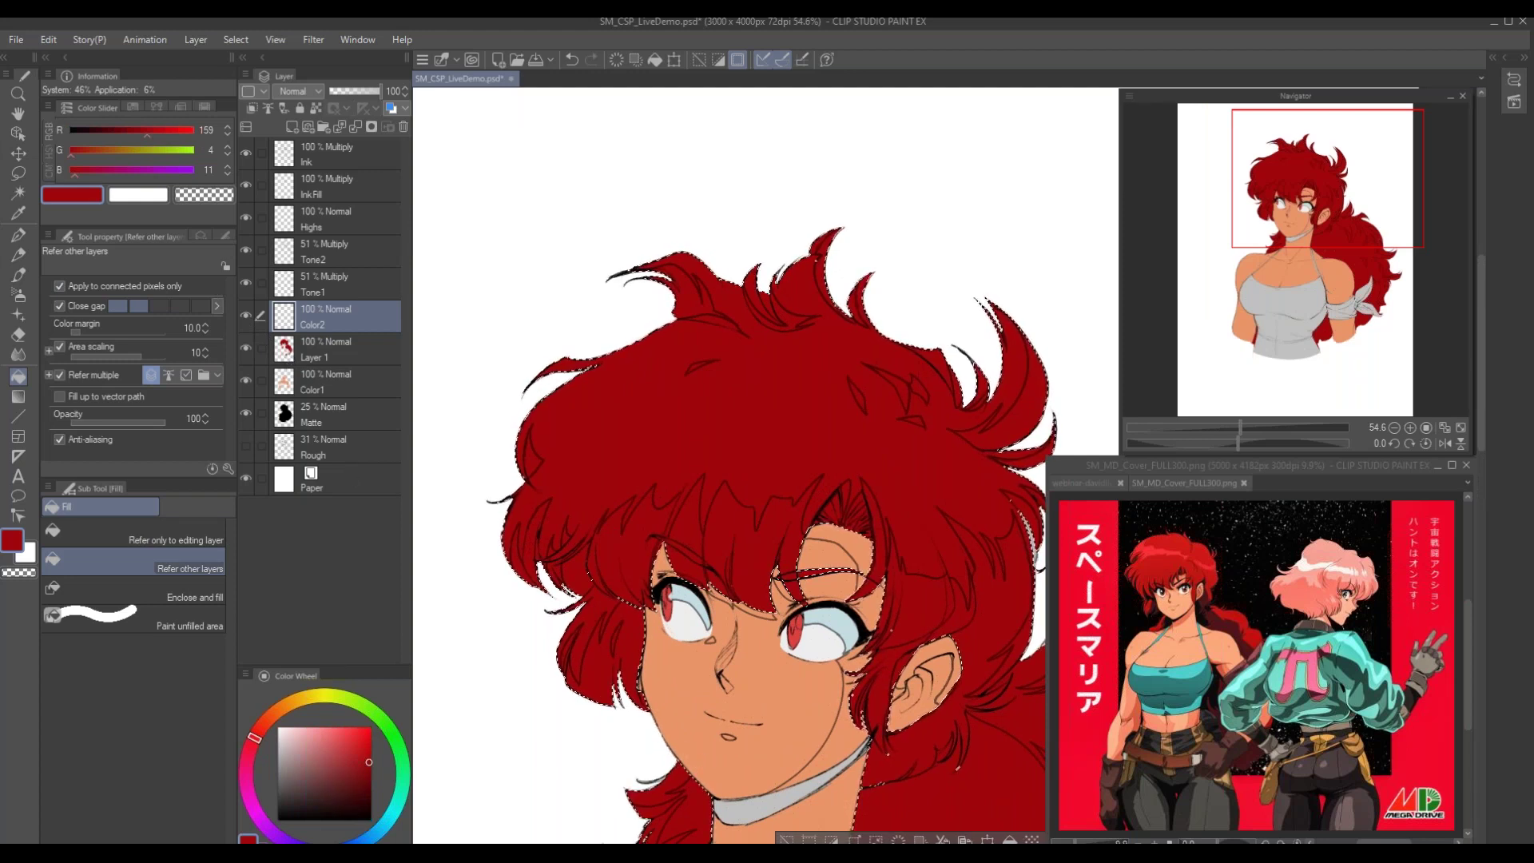
scroll(692, 761, down, 2)
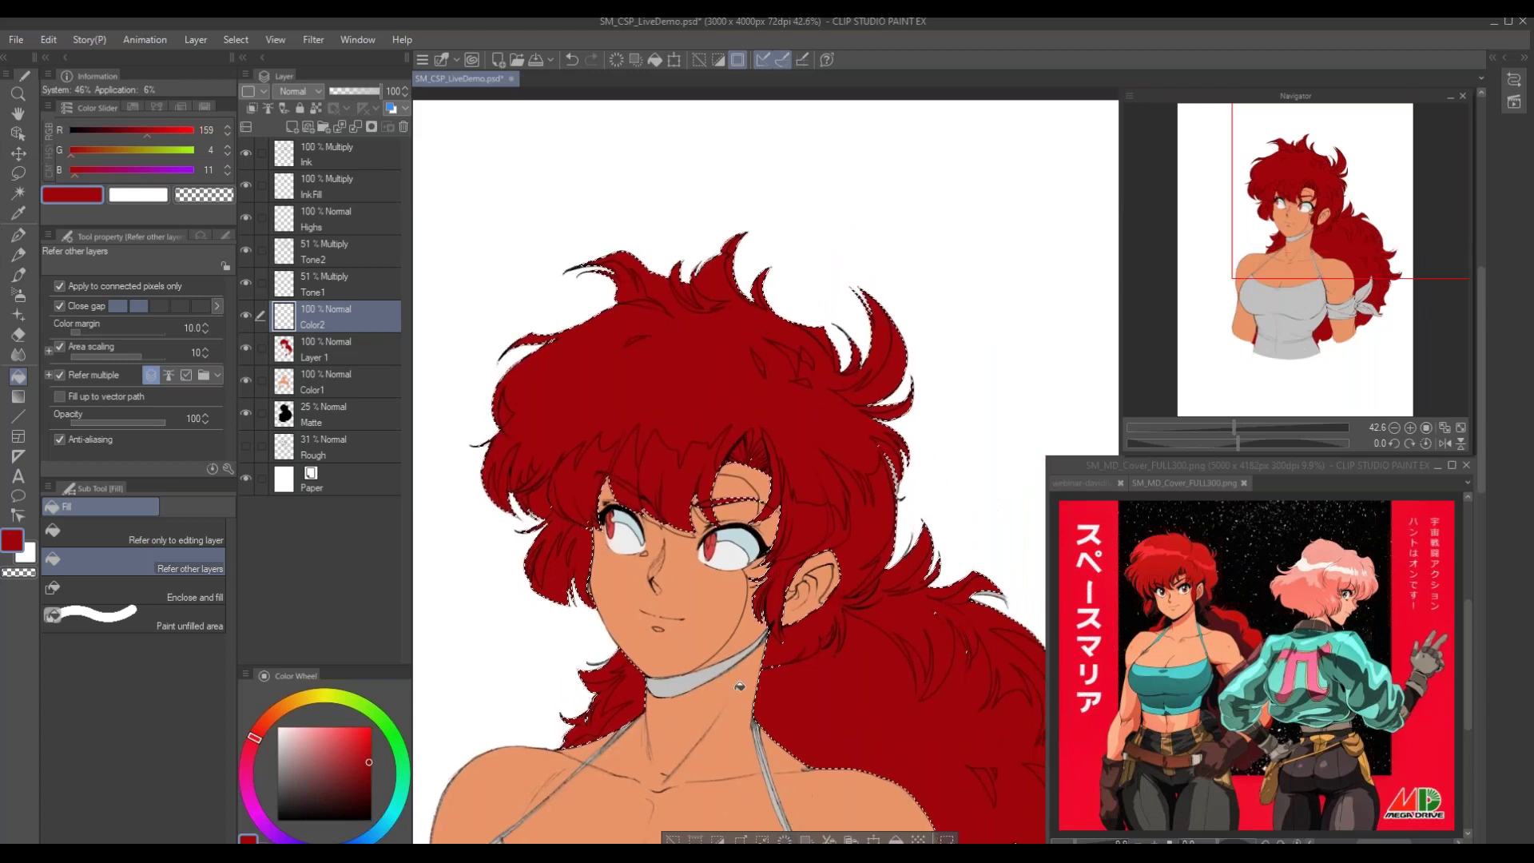
drag(618, 703, 558, 670)
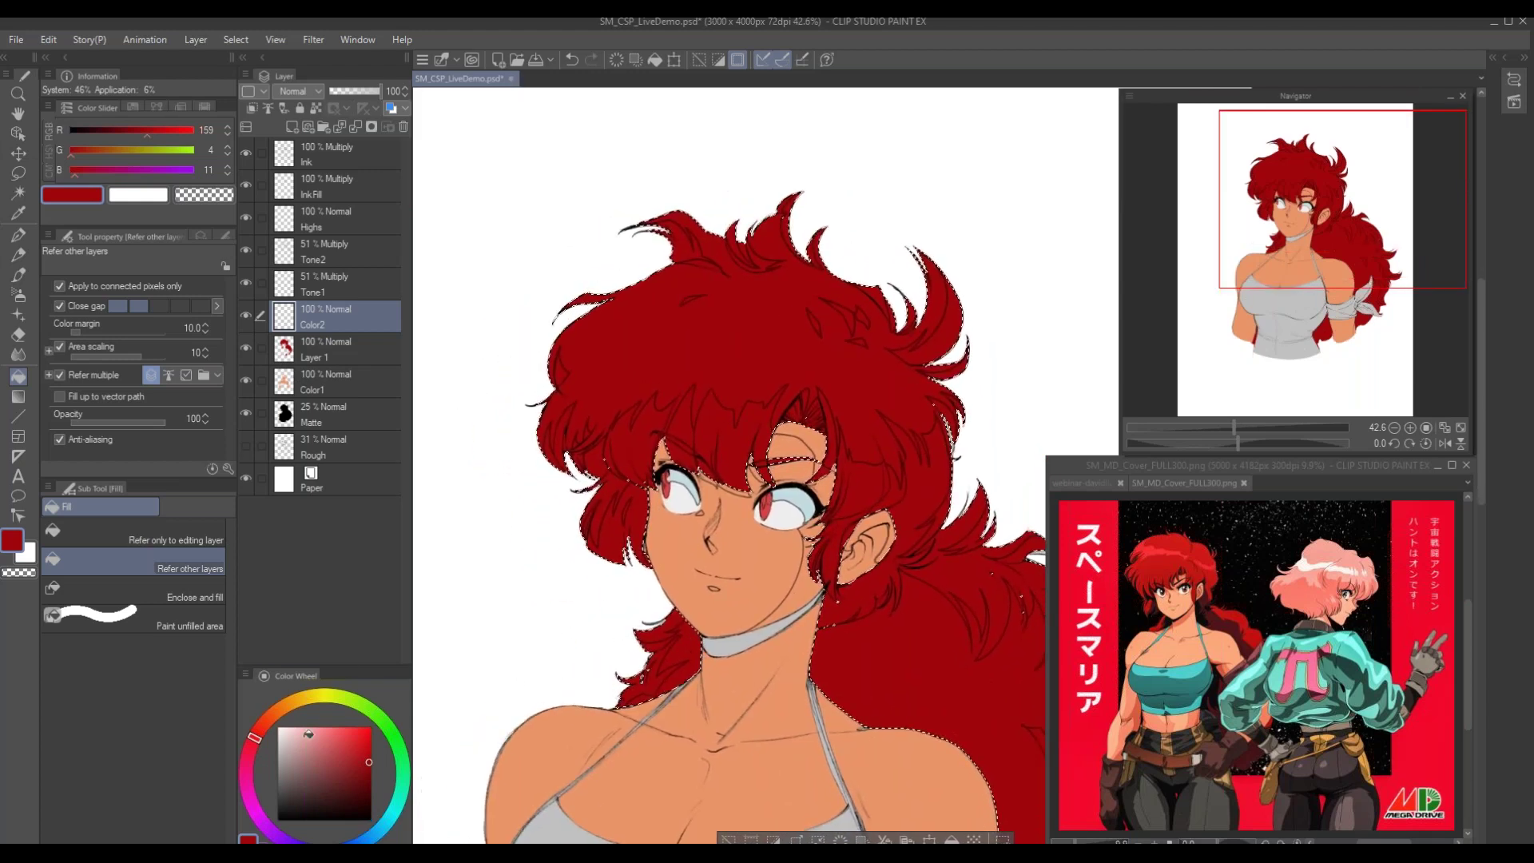
Try filling the ponytail's shadow area with muted maroon RGB 98, 43, 61 on Color2, and undo the fill
click(252, 745)
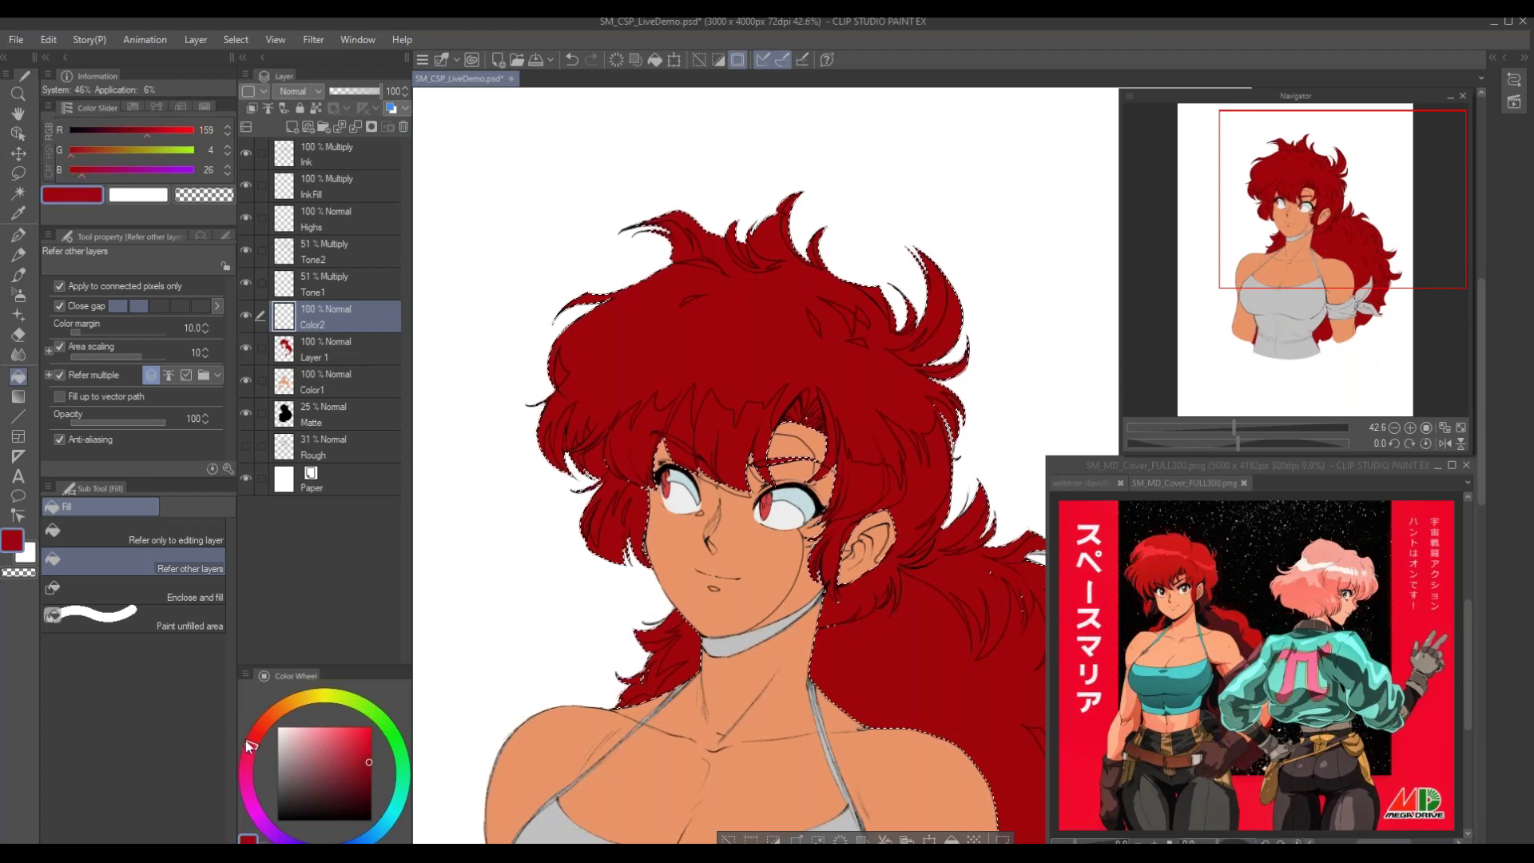
click(247, 753)
click(329, 781)
click(880, 666)
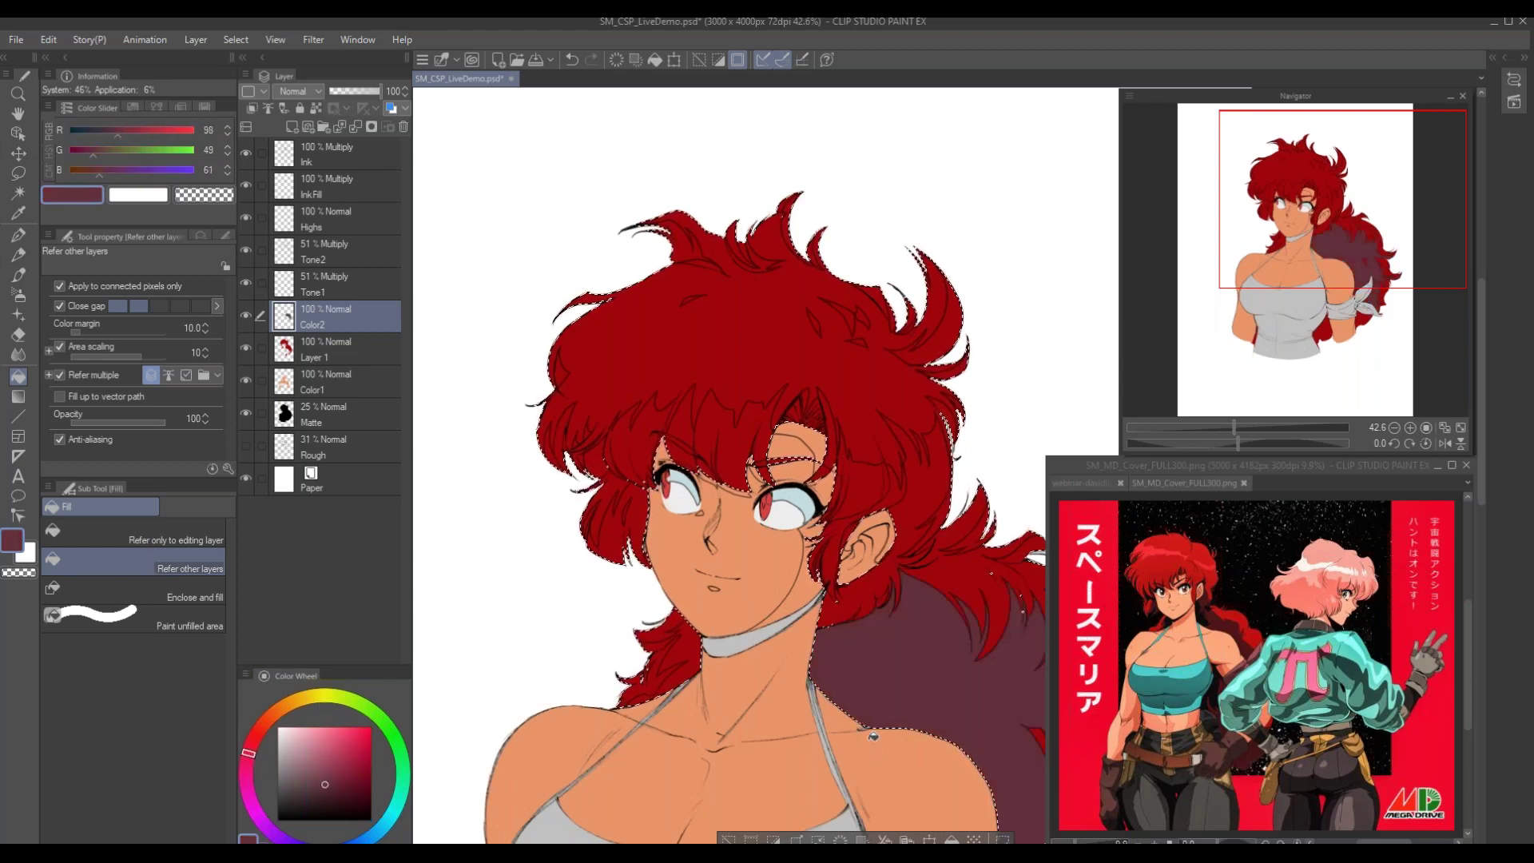
key(ctrl+z)
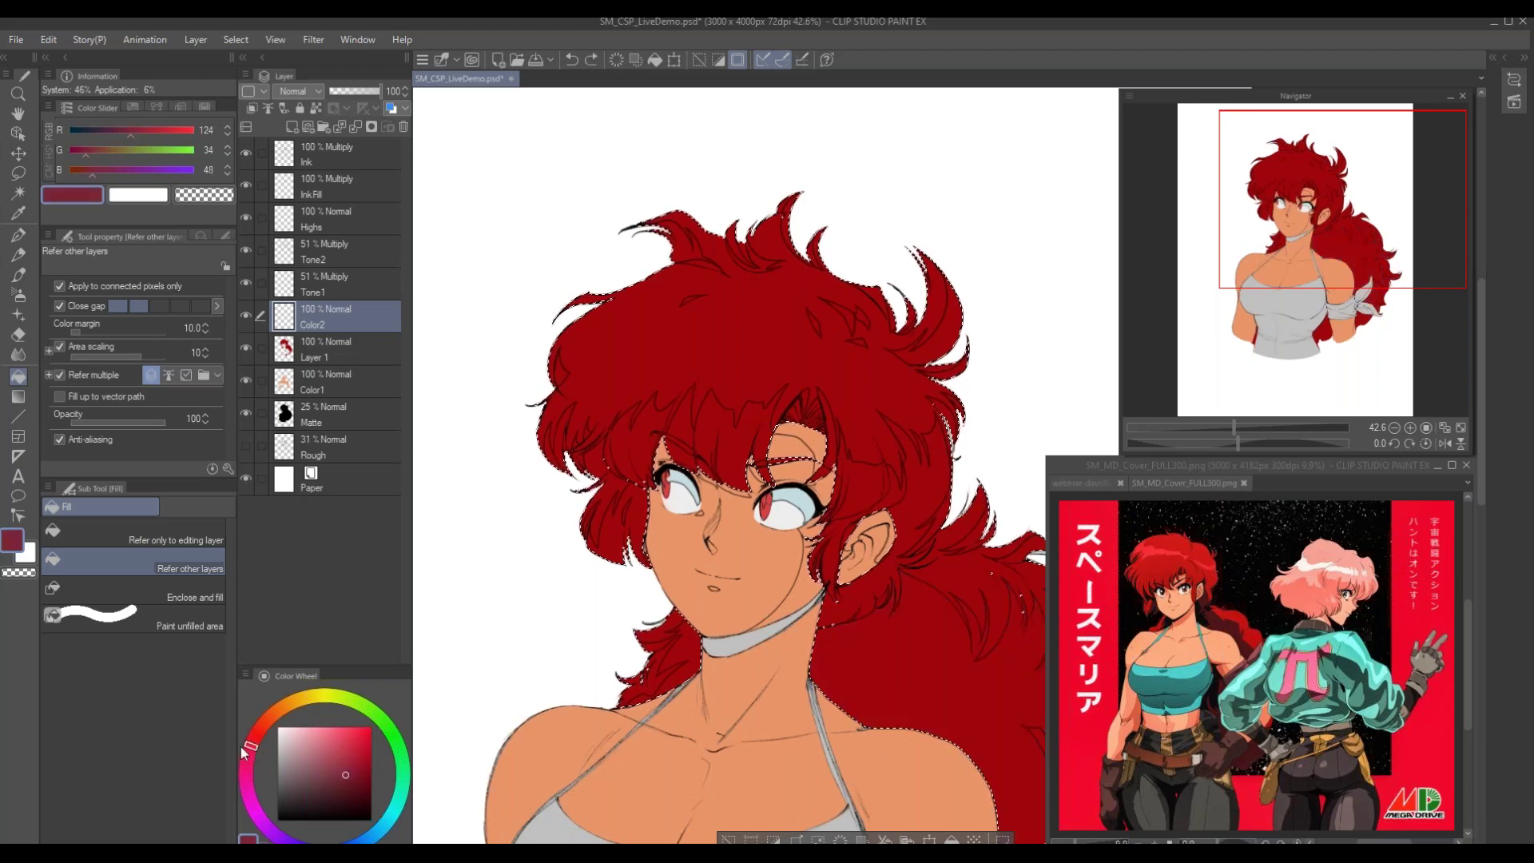
Try filling the ponytail's shadow with dark red RGB 124, 34, 48, and darken the drawing colour to RGB 98, 27, 38
click(889, 708)
drag(589, 692, 459, 703)
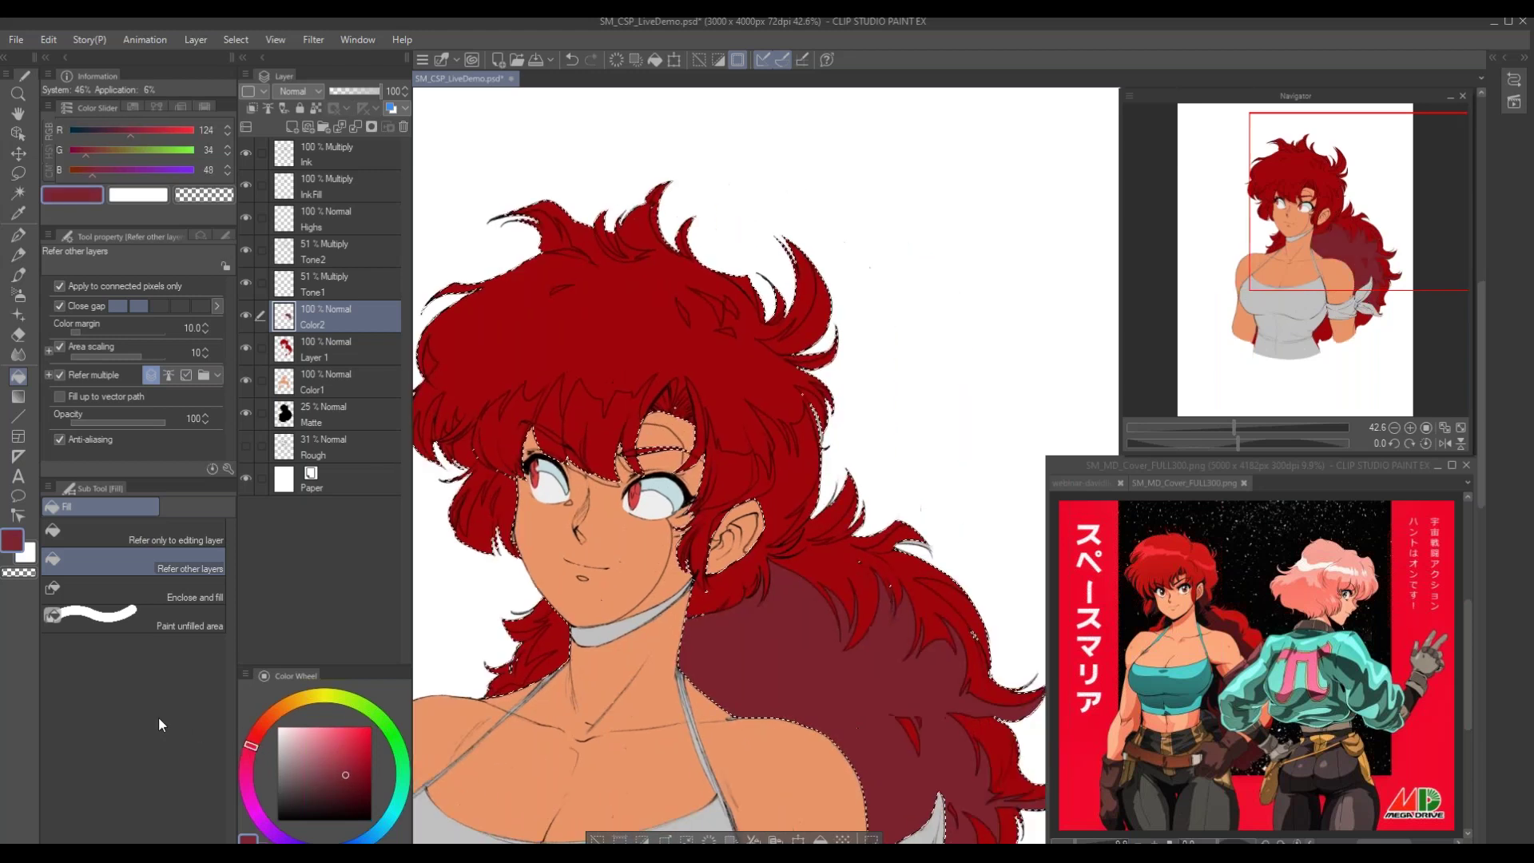
click(345, 784)
Fill the outlined shadow areas of the ponytail and the rest of the hair with the dark red on Color2
click(831, 639)
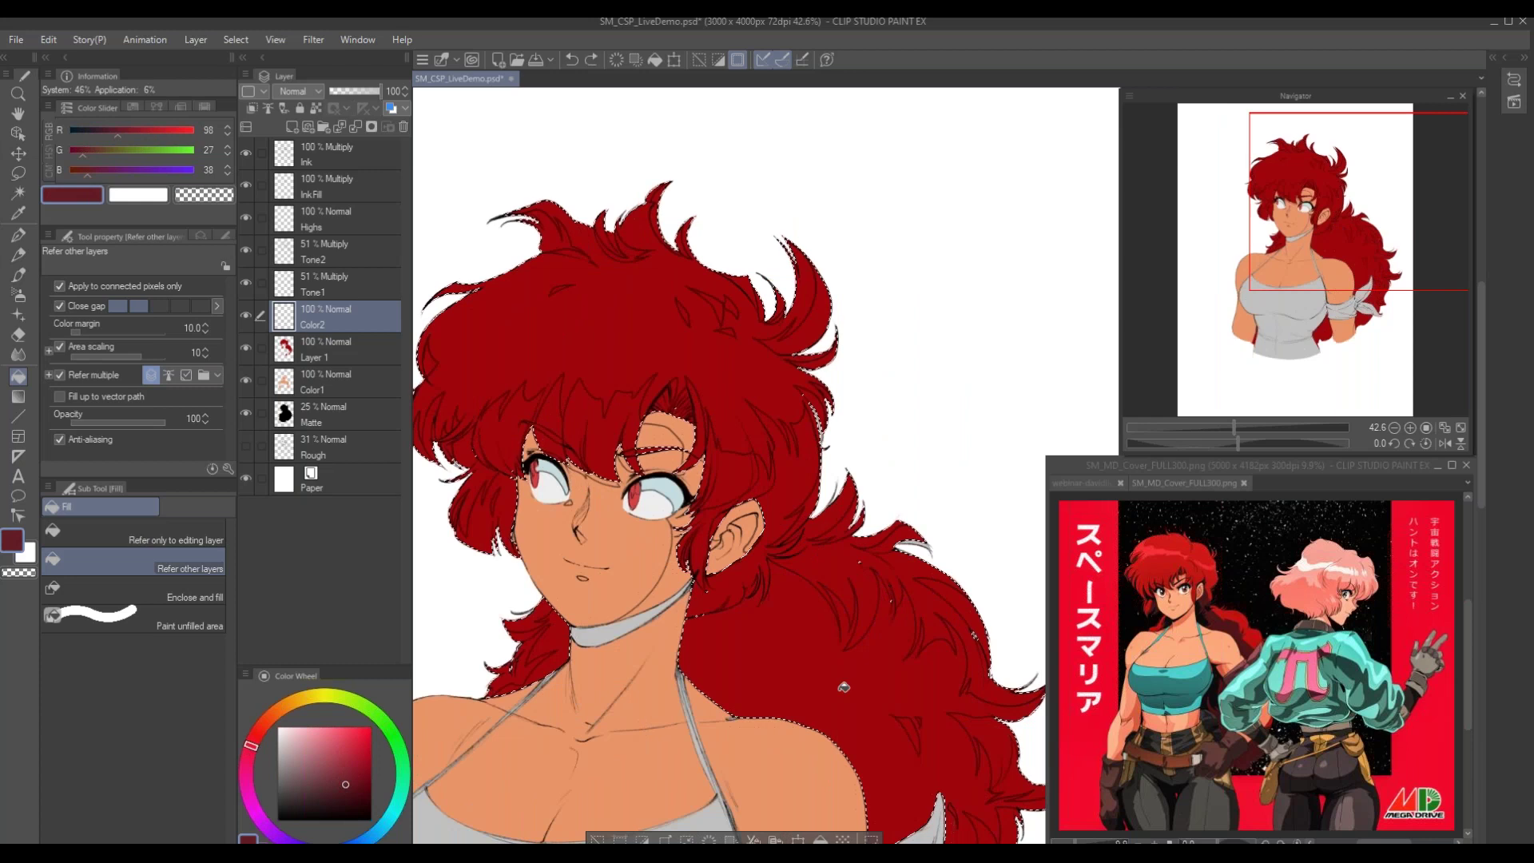
mouse_move(596, 649)
mouse_down()
mouse_move(537, 665)
mouse_move(583, 647)
mouse_up()
drag(467, 621, 364, 621)
click(676, 619)
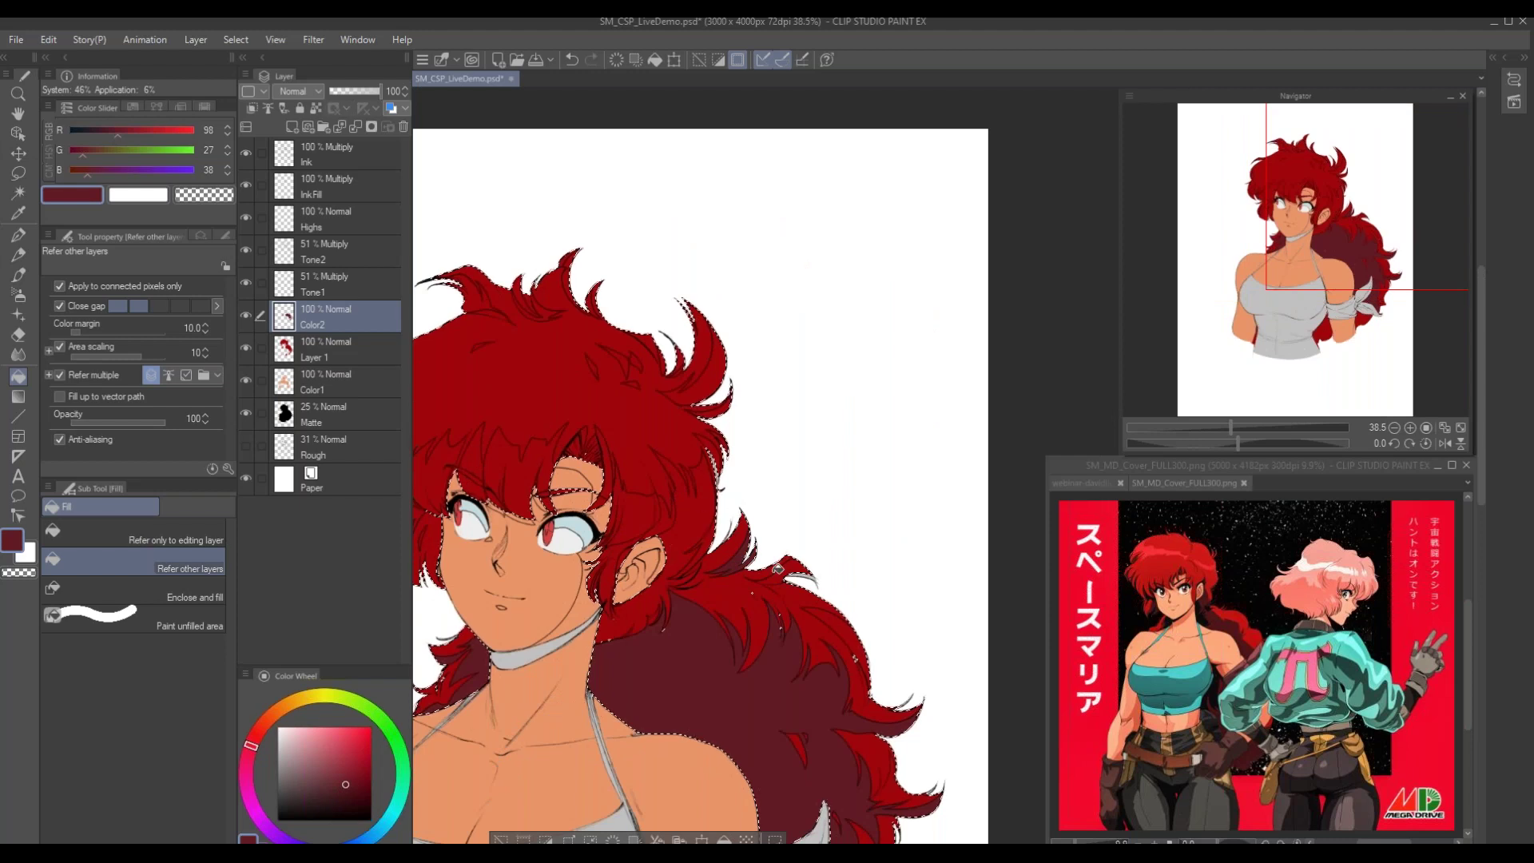
drag(792, 647, 764, 539)
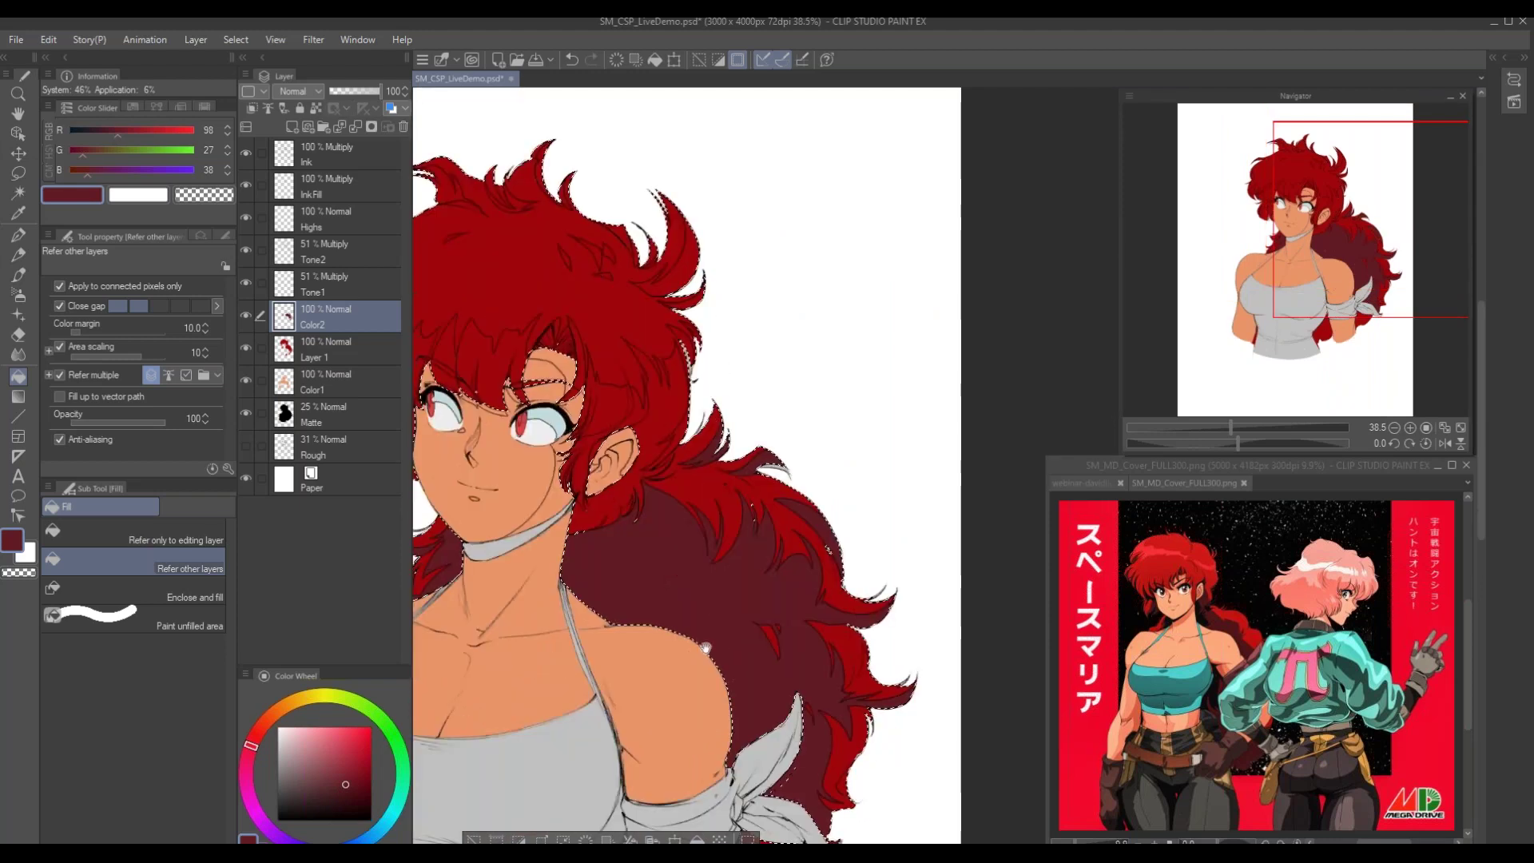
drag(539, 543, 849, 576)
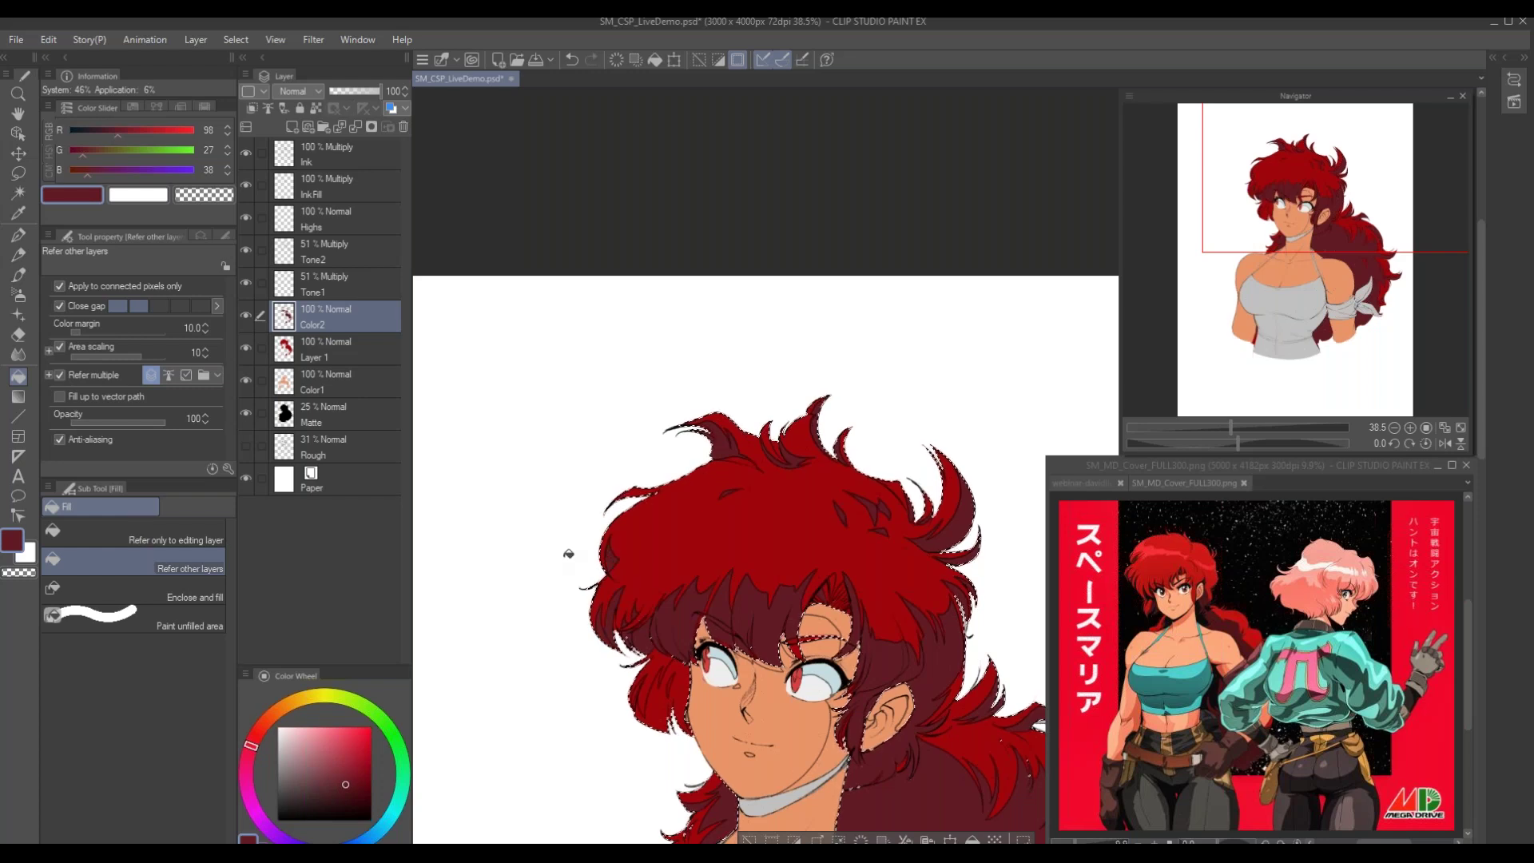
Touch up the dark hair shadow around the forehead strands with the G-pen Color brush at size 25
drag(573, 649, 523, 487)
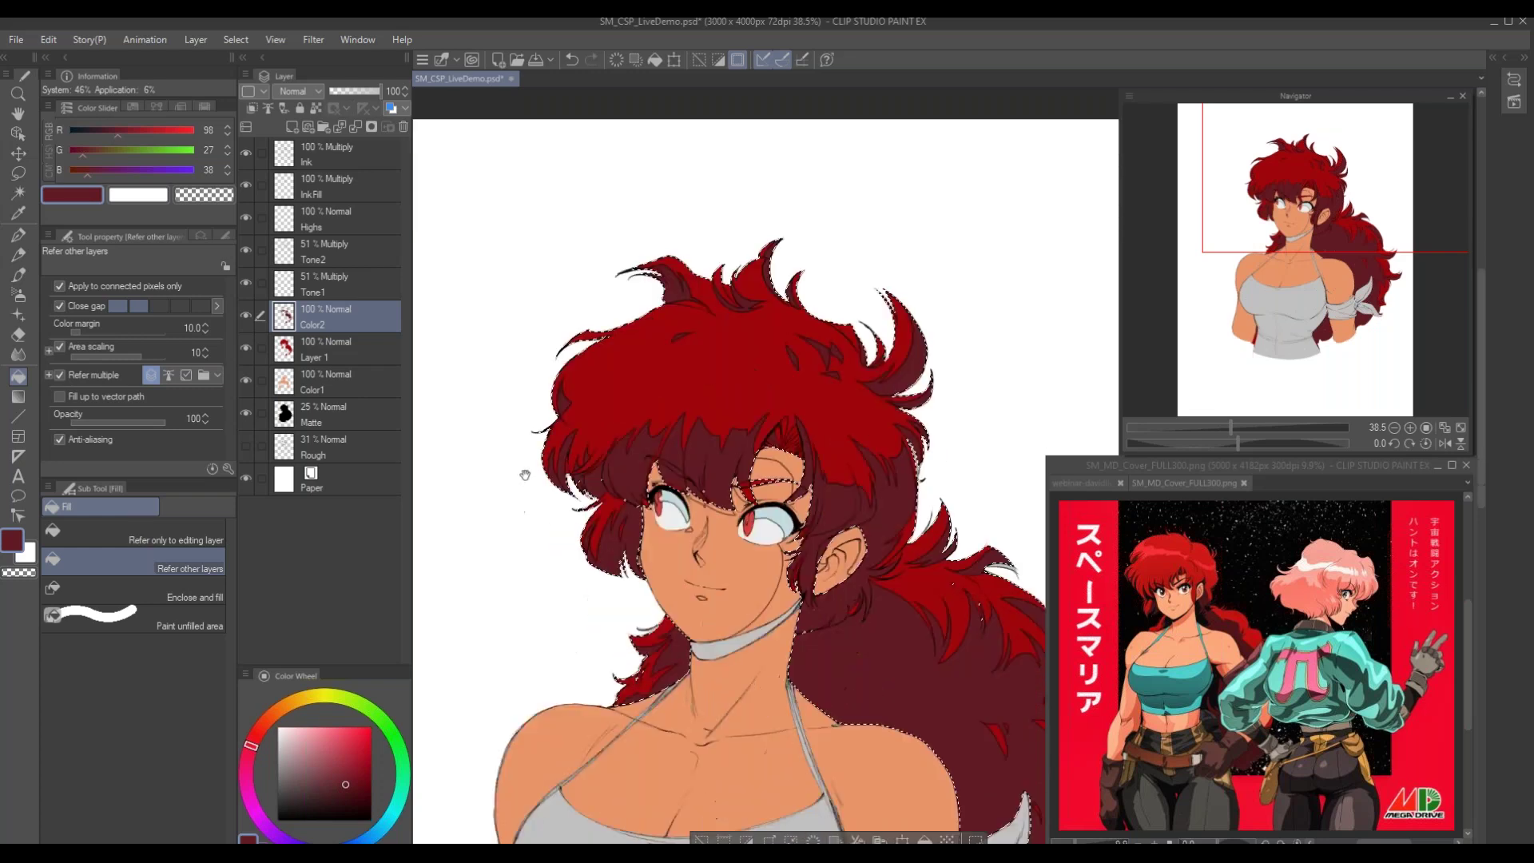
drag(634, 448, 540, 525)
key(p)
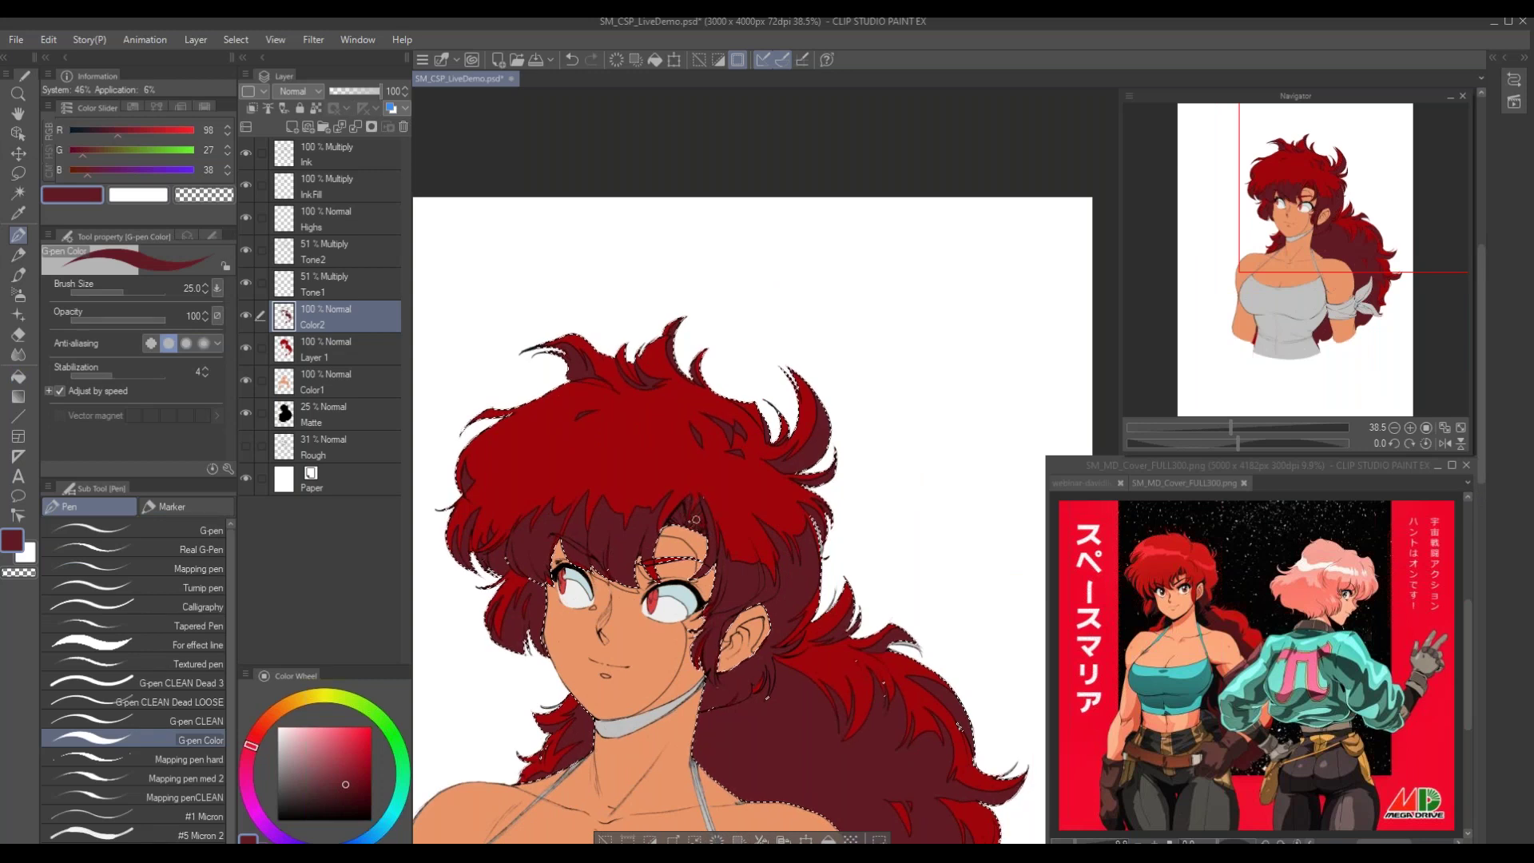
drag(609, 459, 646, 451)
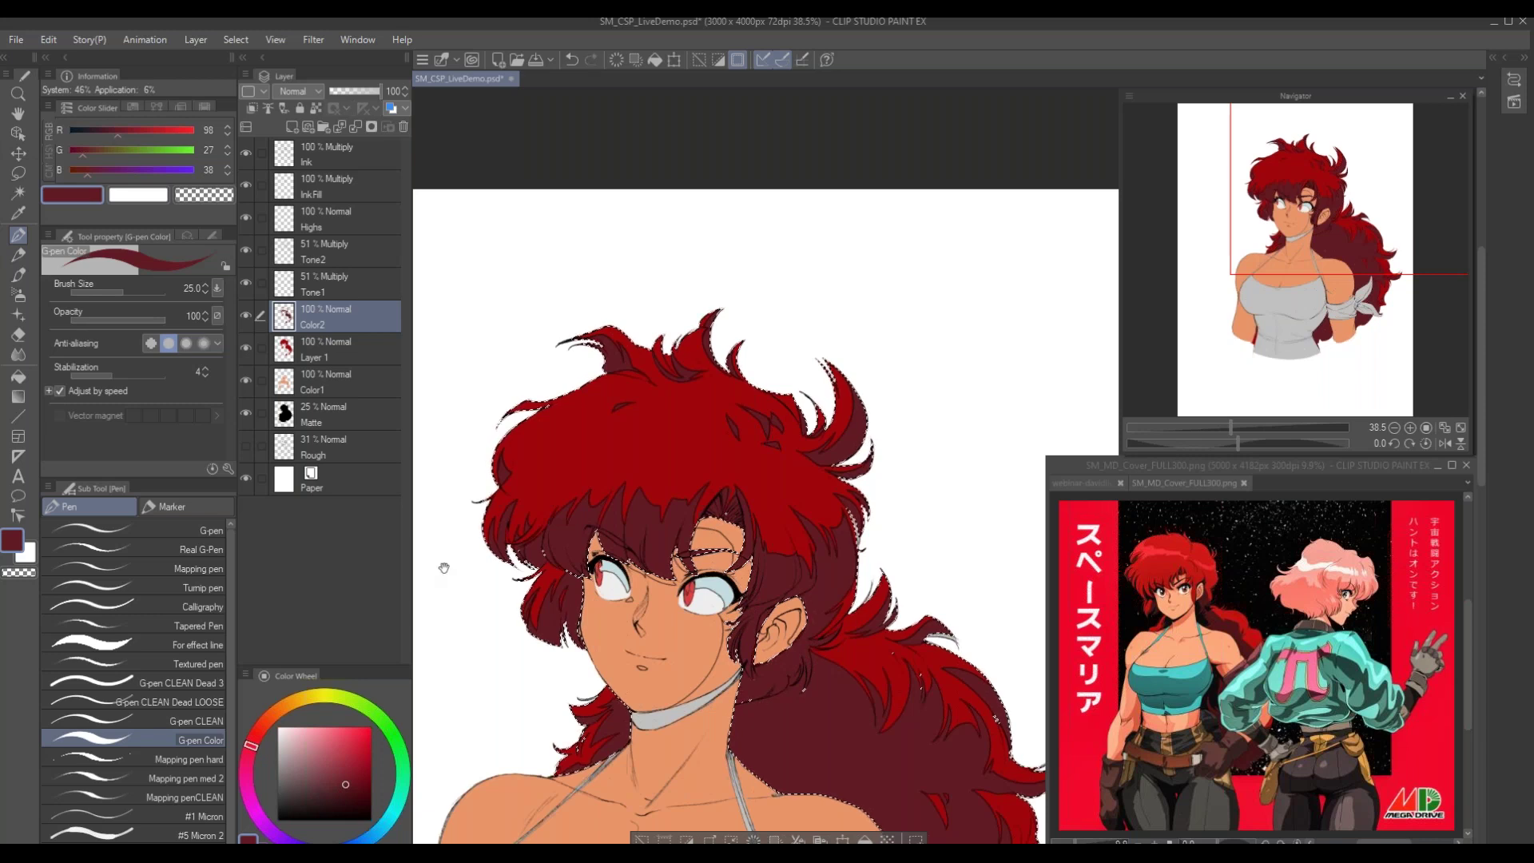
drag(439, 559, 490, 514)
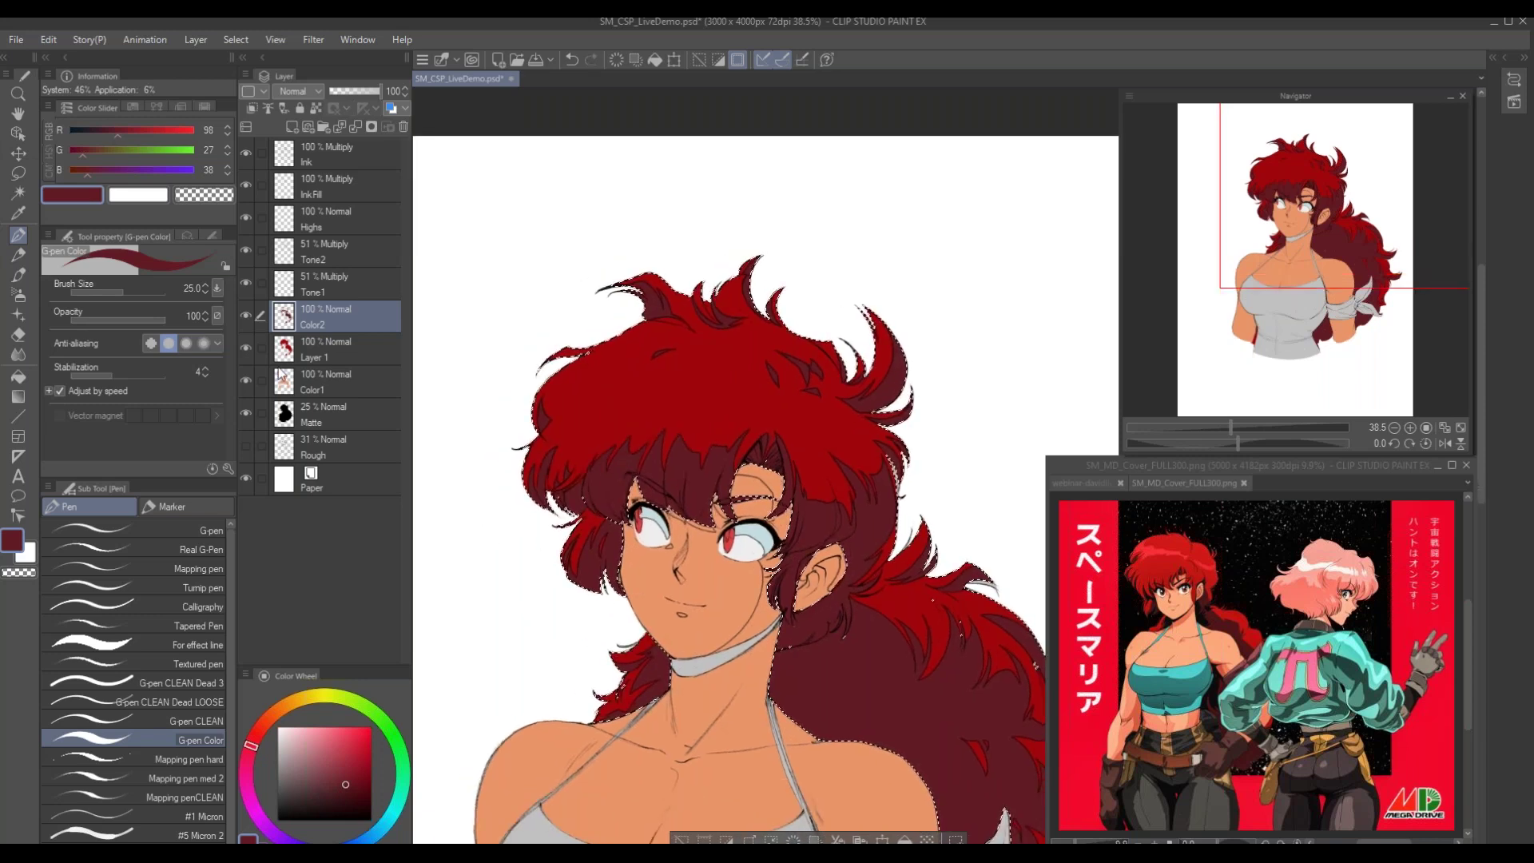
Load the Color1 shape as the selection, sample the skin colour and shift the drawing colour to RGB 206, 96, 69
ctrl+click(284, 389)
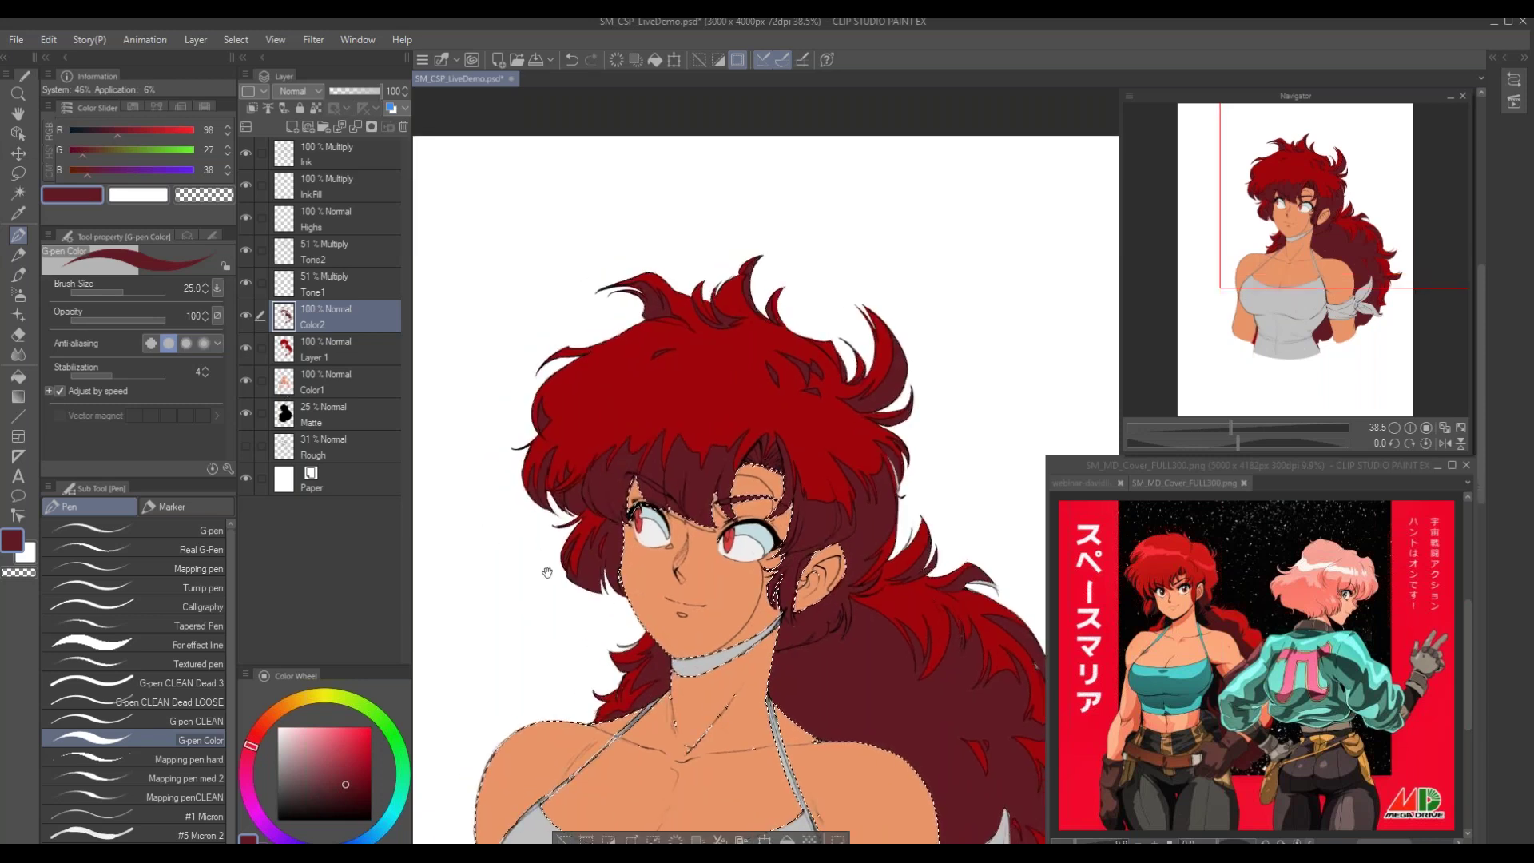
drag(548, 572, 572, 548)
mouse_move(593, 618)
mouse_down()
mouse_move(544, 597)
mouse_move(568, 670)
mouse_move(592, 670)
mouse_up()
key(alt)
drag(461, 638, 484, 633)
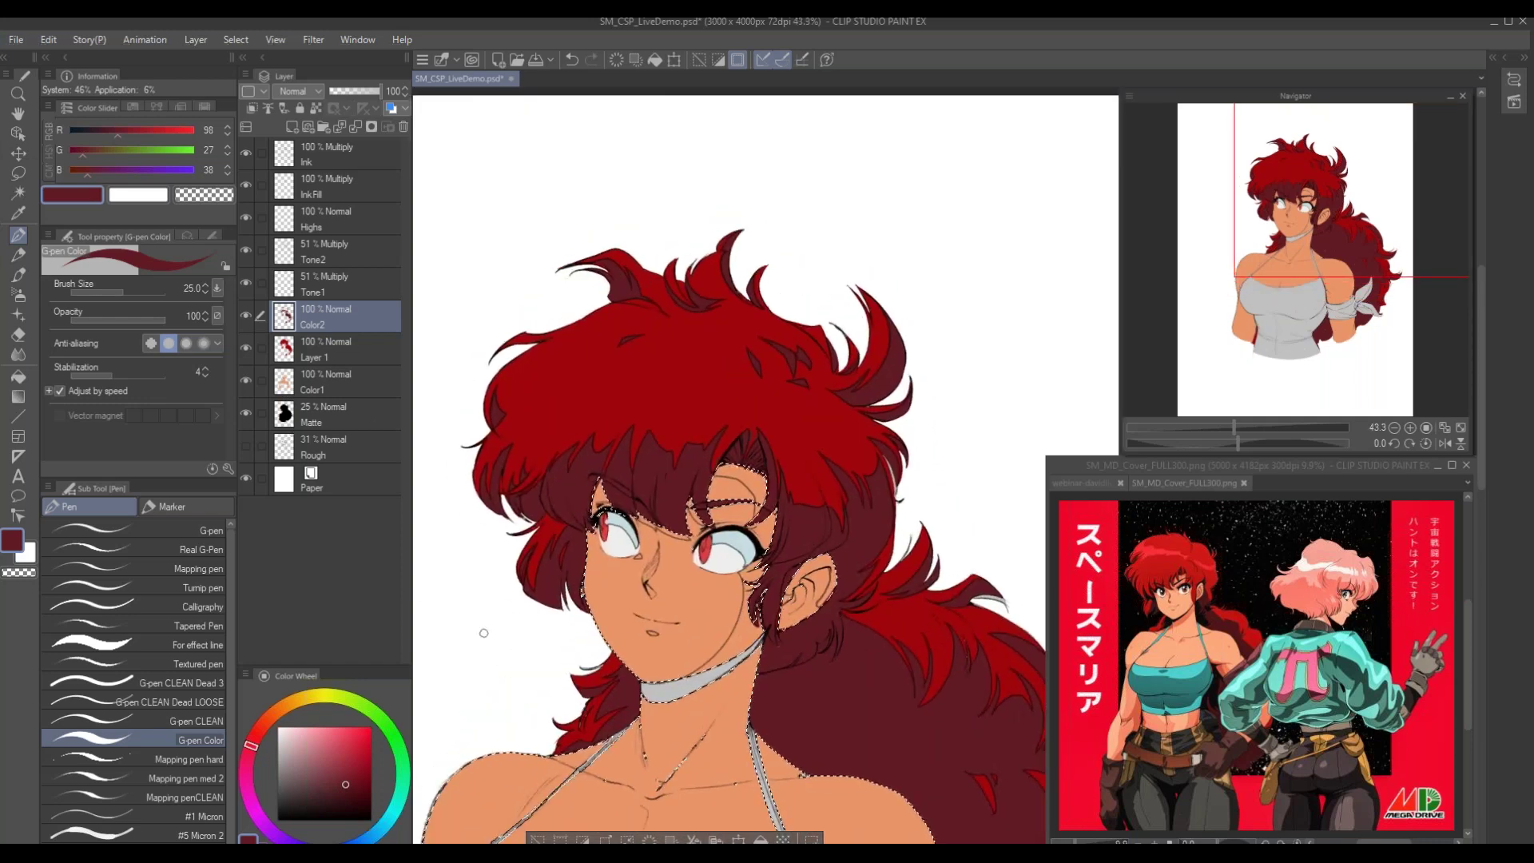
alt+click(680, 642)
drag(270, 721, 266, 724)
click(338, 744)
click(340, 745)
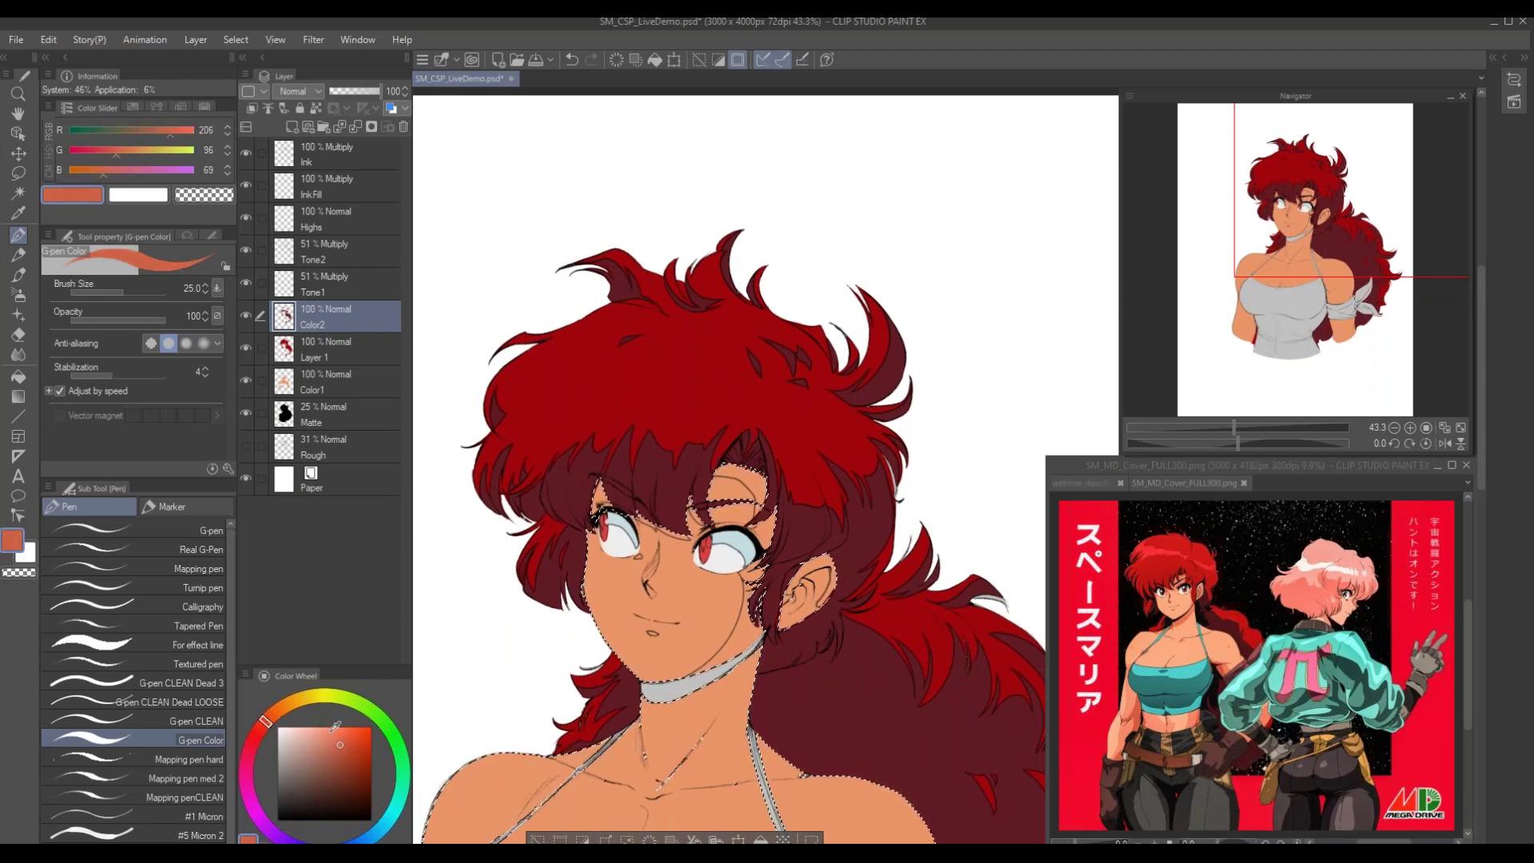
Shift the skin shadow colour to RGB 209, 83, 64 and fill the face's outlined shadow areas on Color2
key(g)
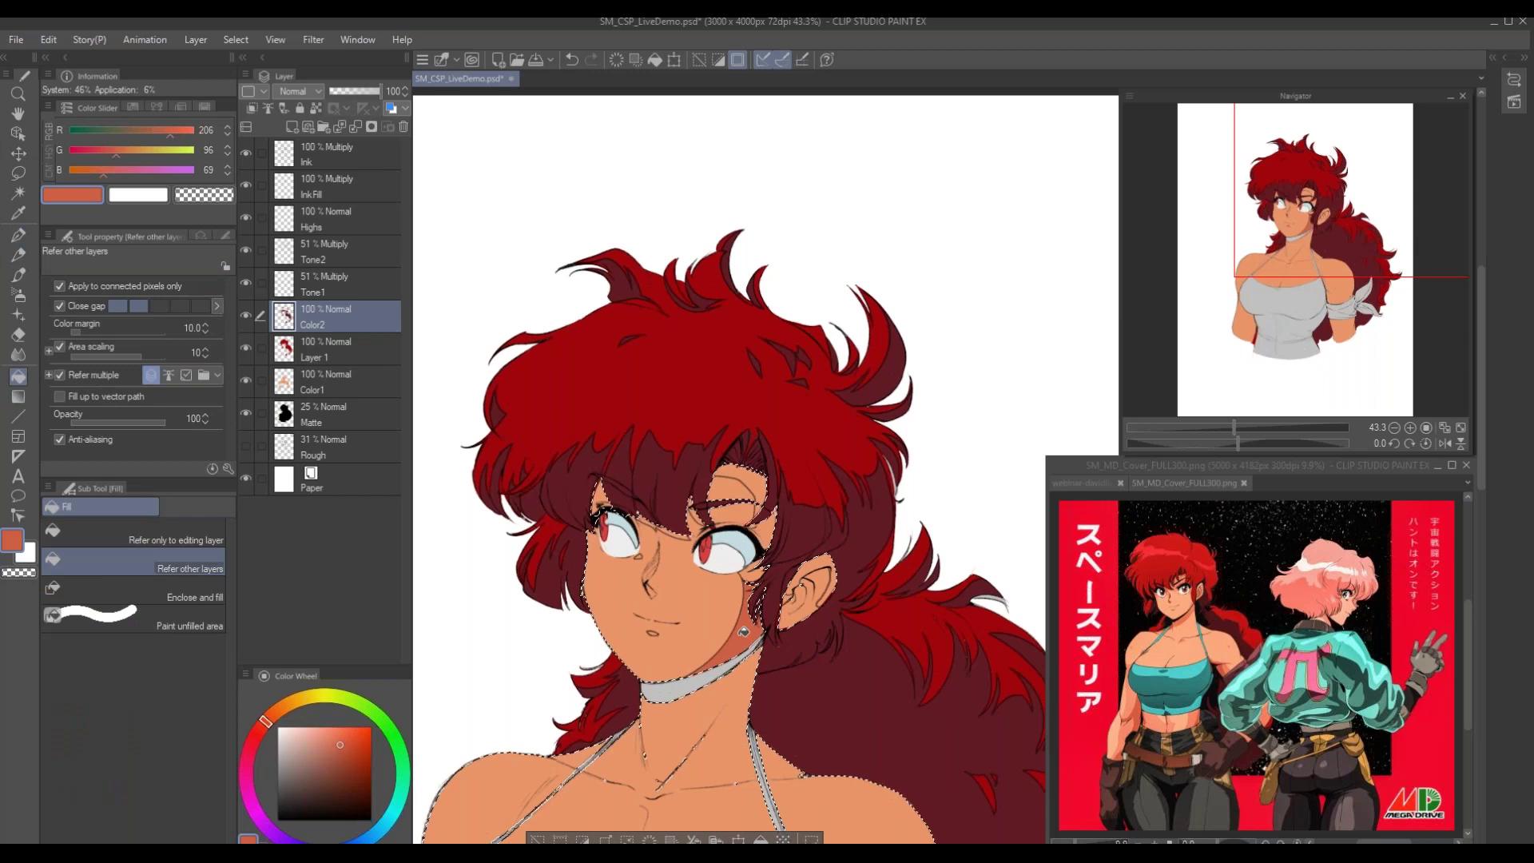
drag(266, 727, 261, 726)
click(345, 741)
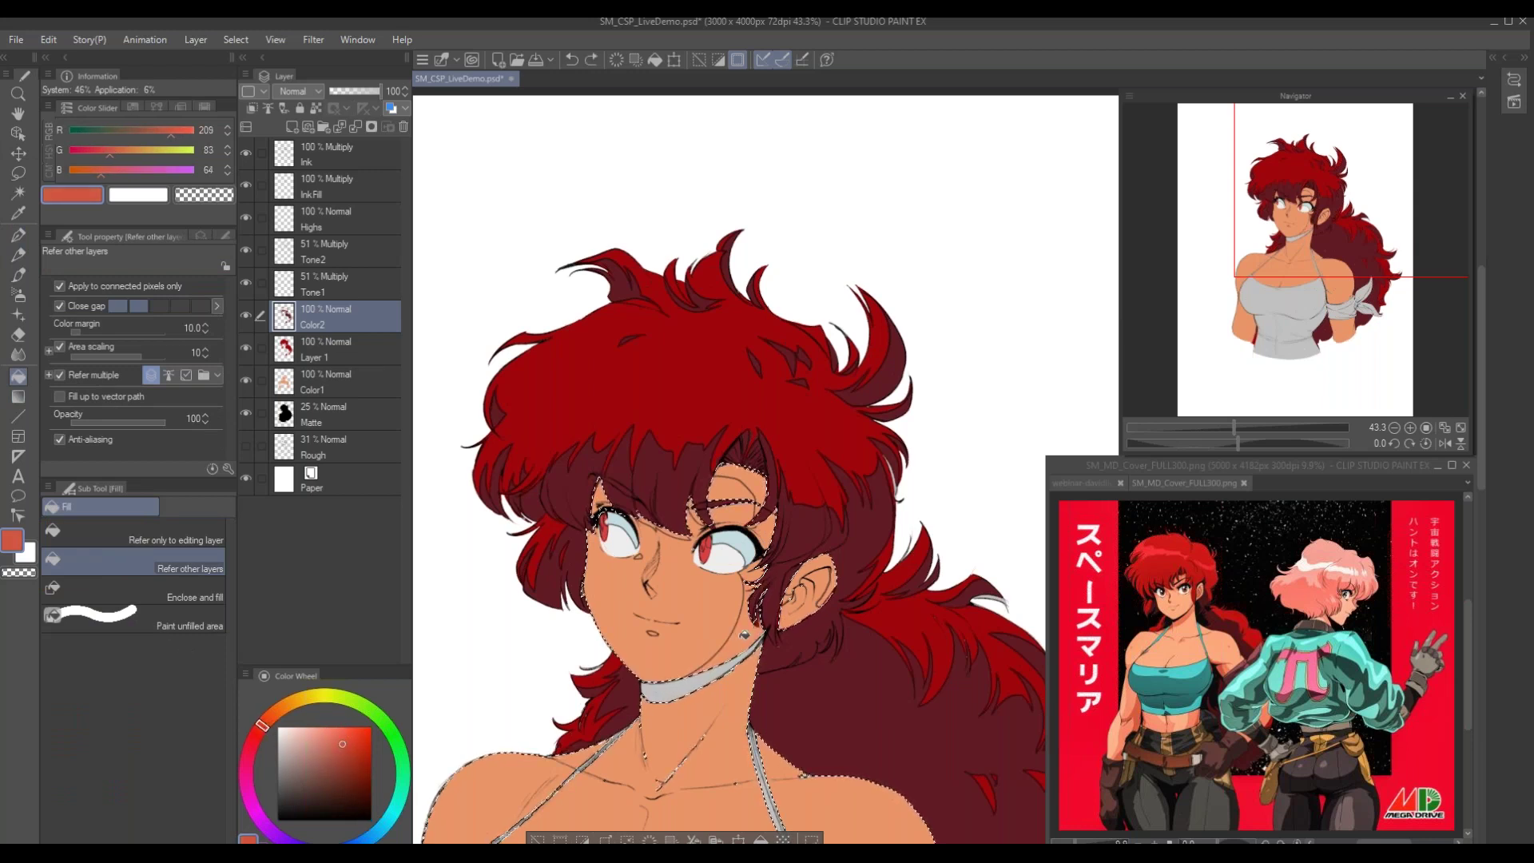
drag(484, 625, 487, 652)
click(757, 598)
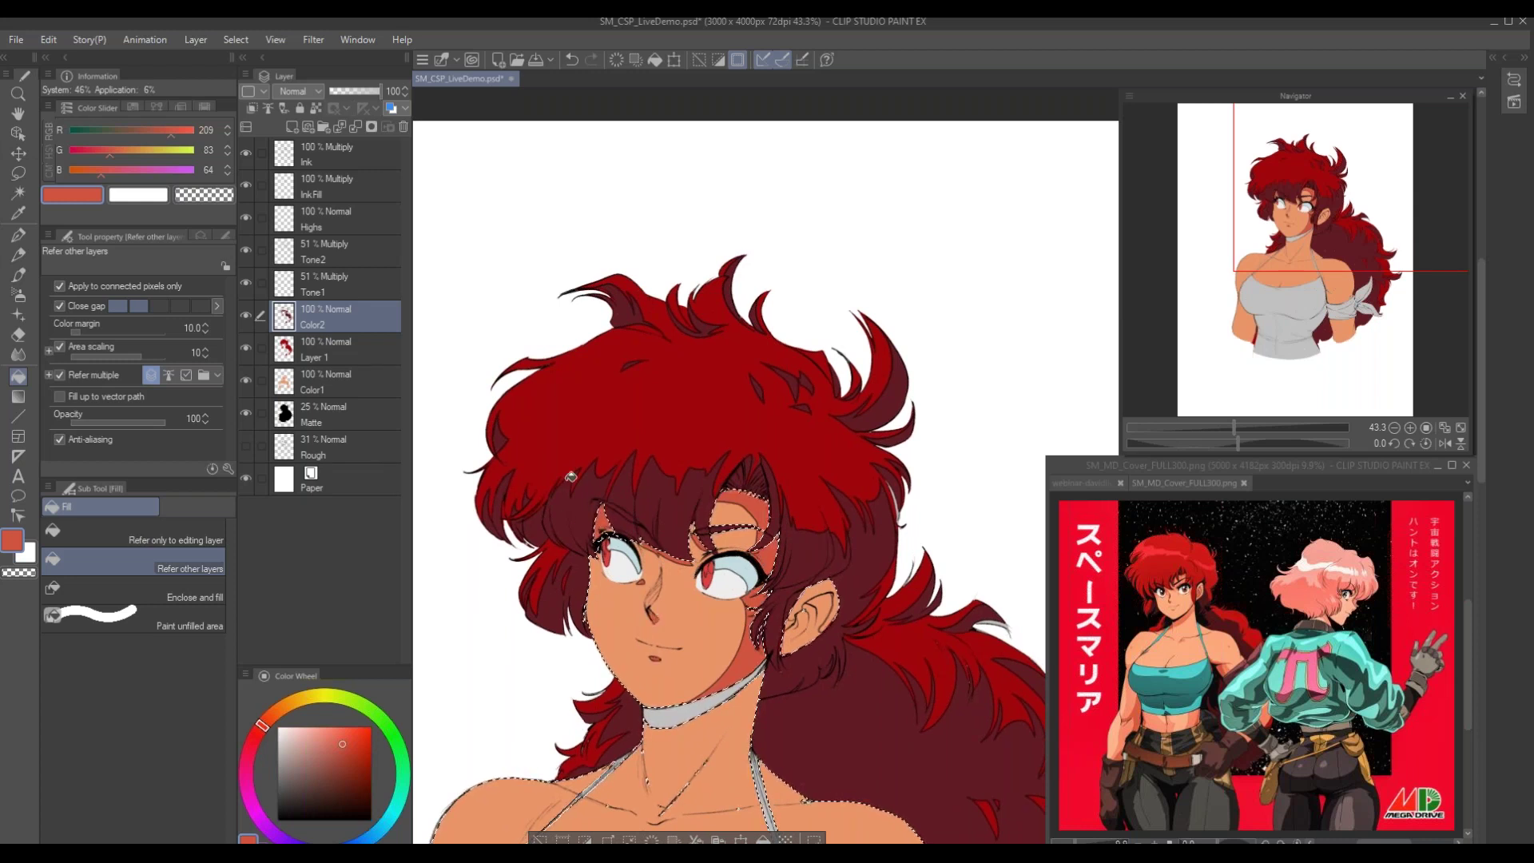
Clear the selection and paint the skin shadow inside the ear with the G-pen Color brush
key(p)
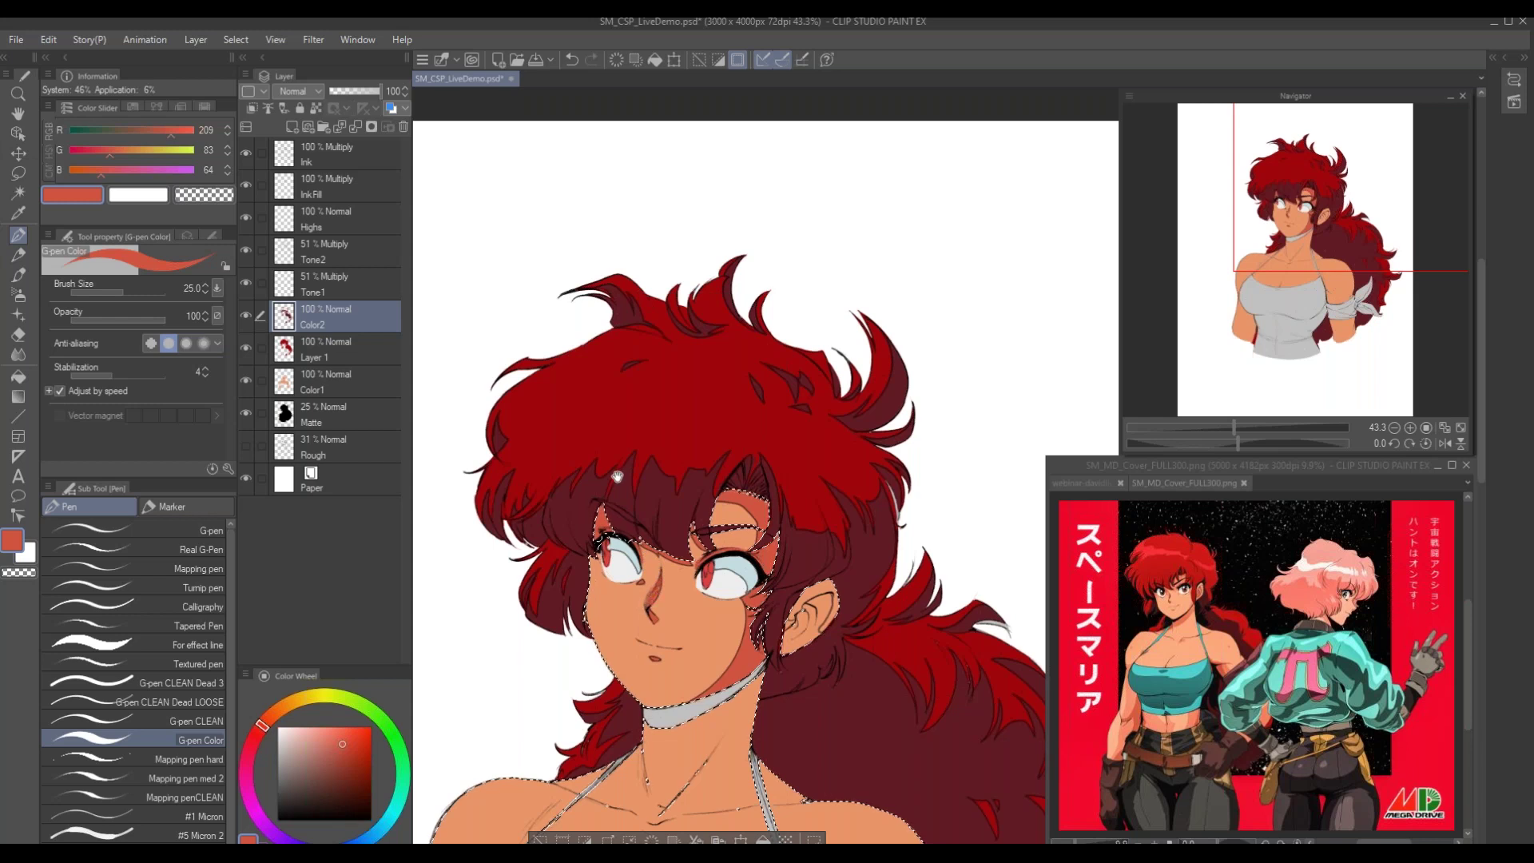
drag(530, 621, 564, 492)
key(ctrl+d)
drag(576, 544, 592, 591)
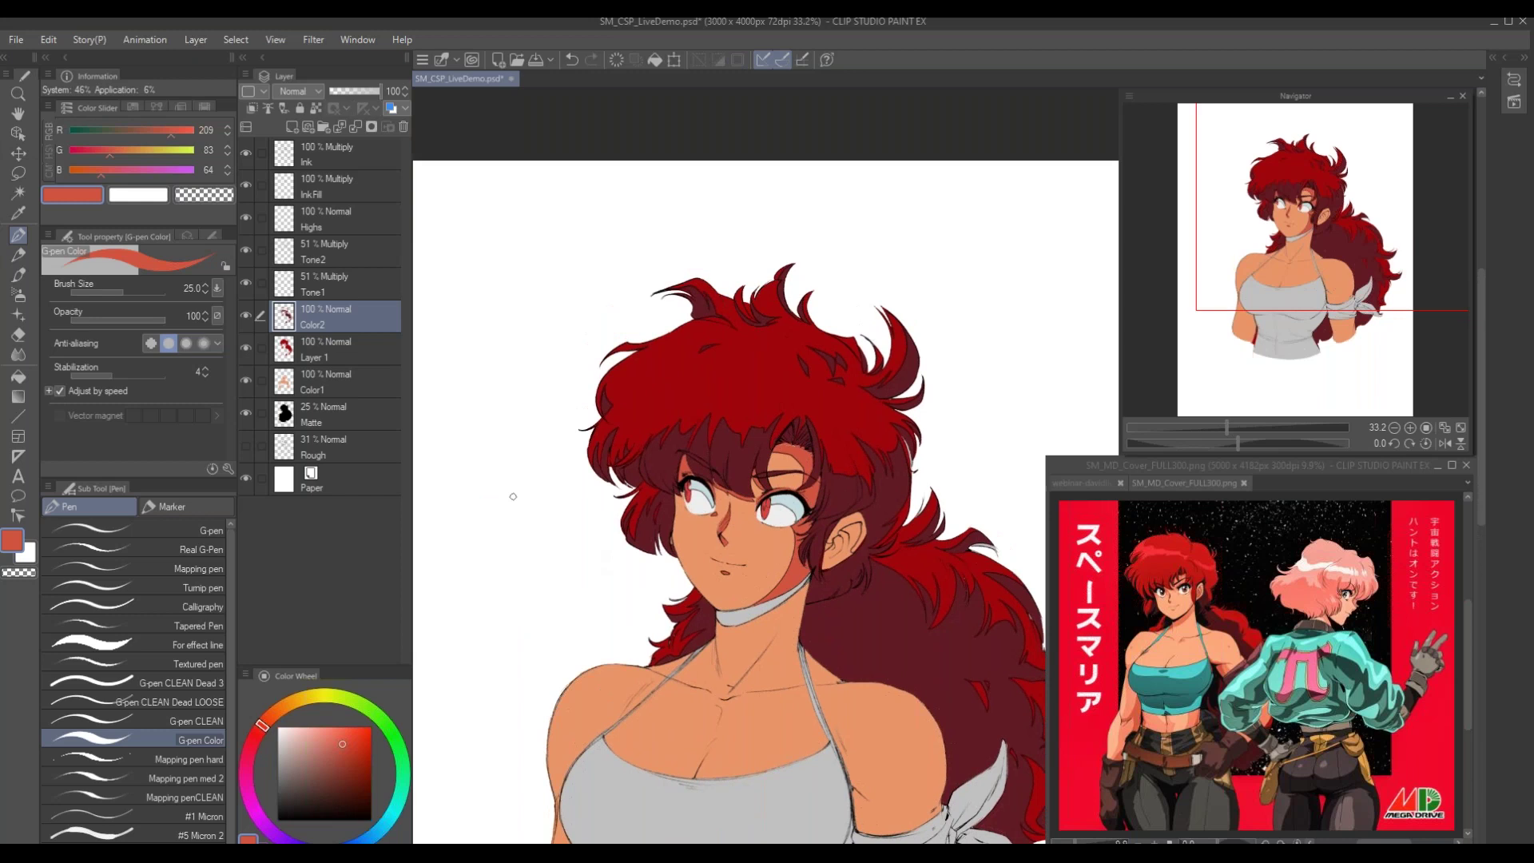
mouse_move(794, 559)
mouse_down()
mouse_move(804, 542)
mouse_move(837, 543)
mouse_move(787, 560)
mouse_up()
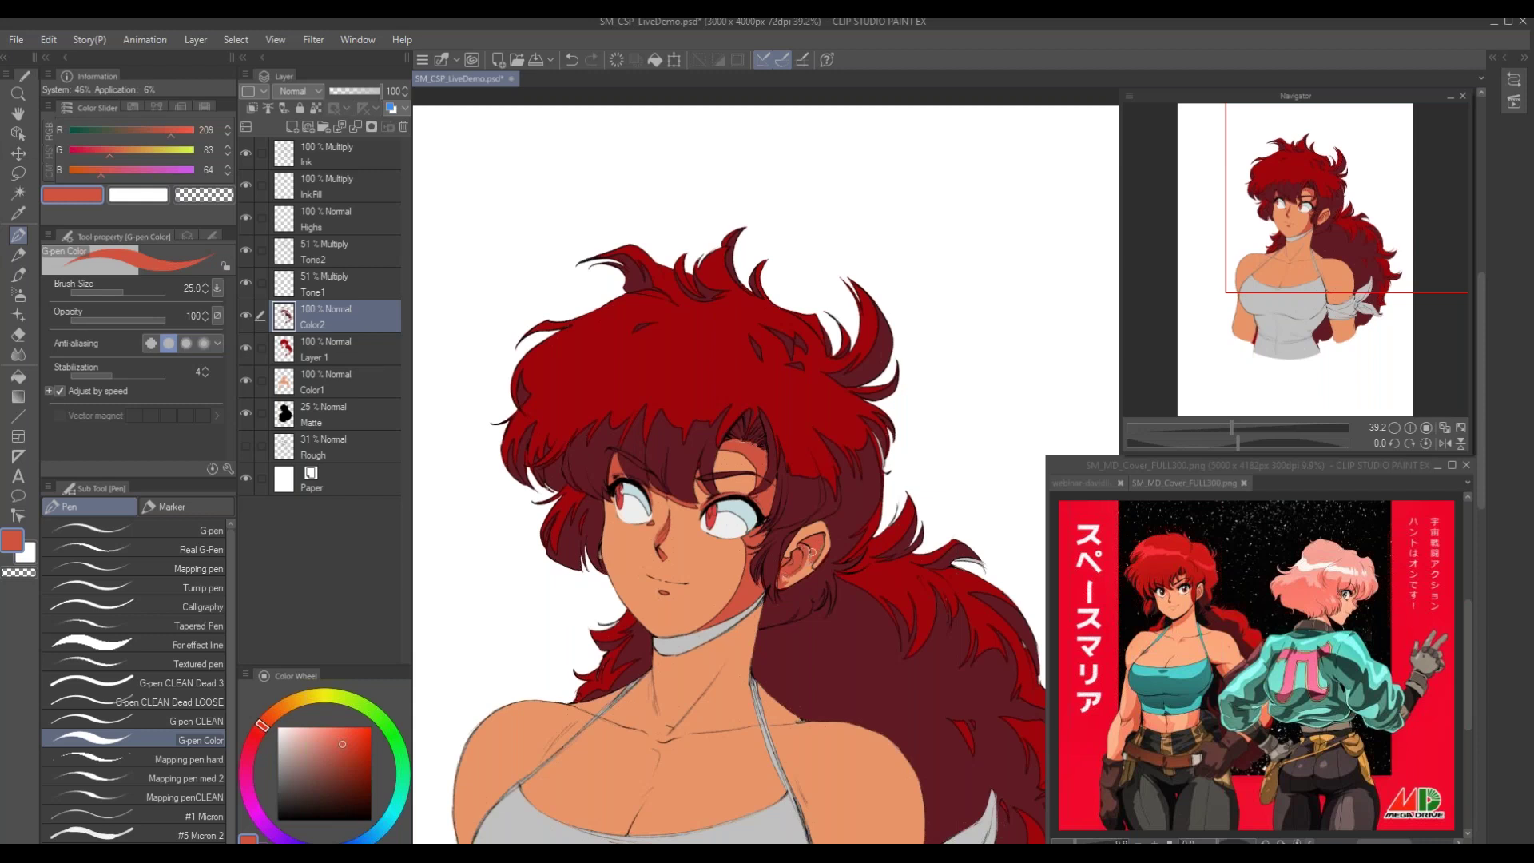
drag(459, 514, 530, 547)
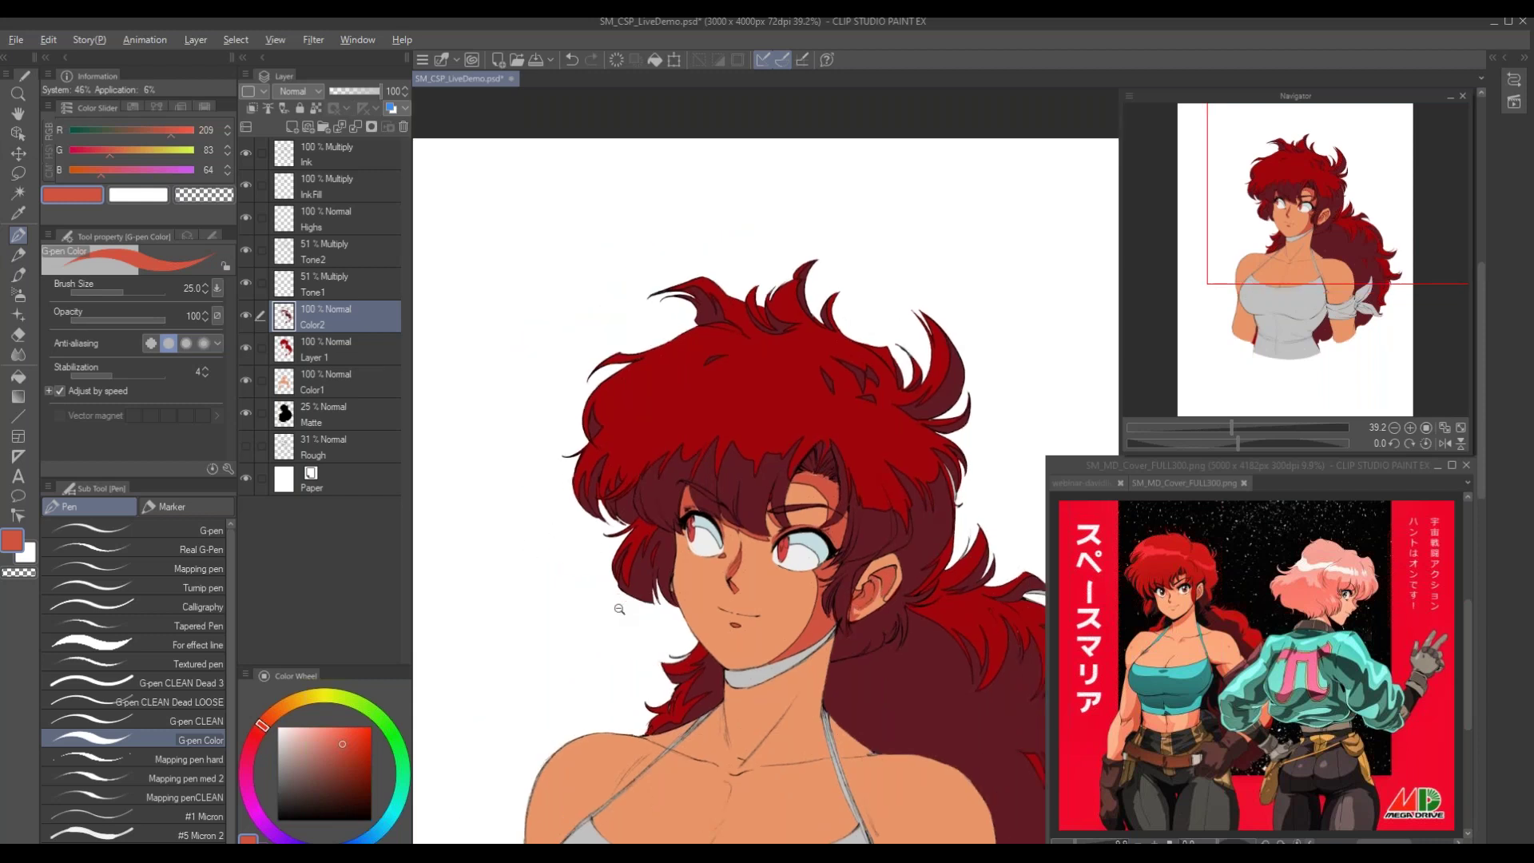
drag(616, 621, 611, 610)
mouse_move(787, 466)
mouse_down()
mouse_move(703, 525)
mouse_move(717, 512)
mouse_up()
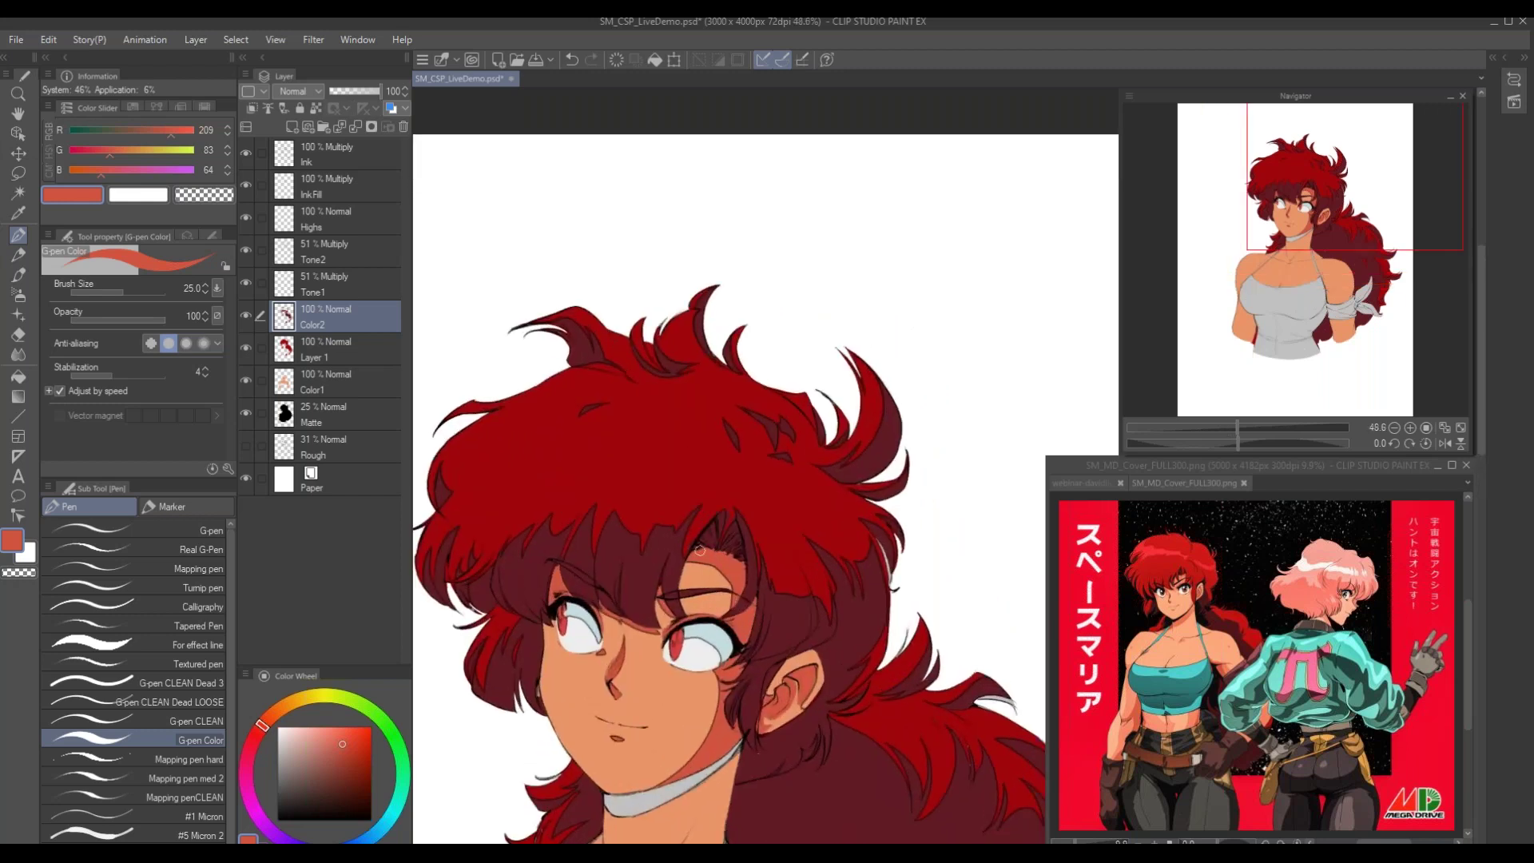
Sample white from the eye and lower the Tone2 layer's opacity to 25%
drag(522, 511, 609, 435)
drag(563, 581, 587, 629)
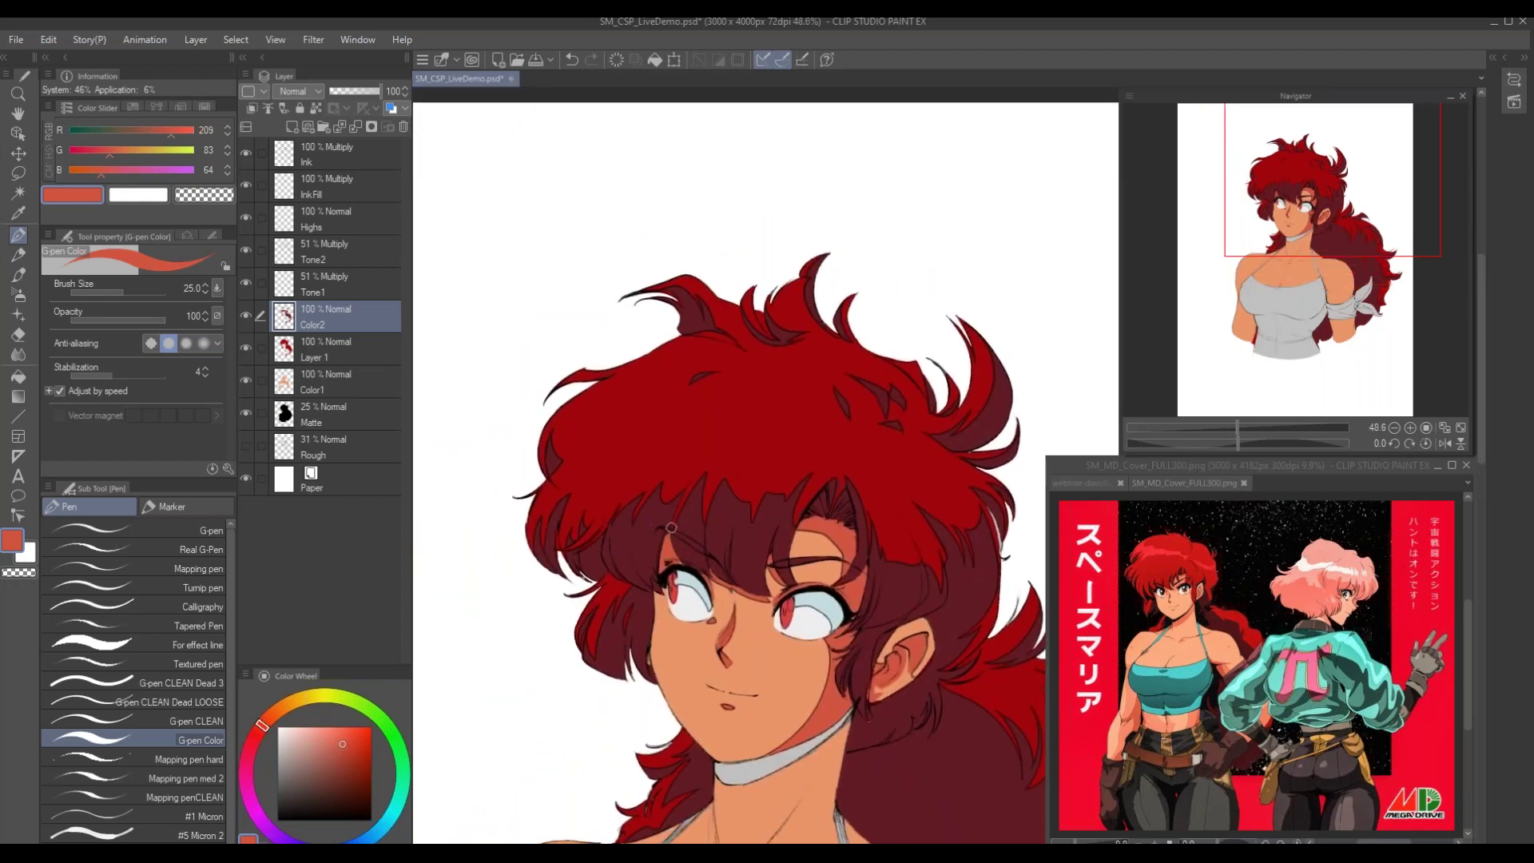
alt+click(660, 560)
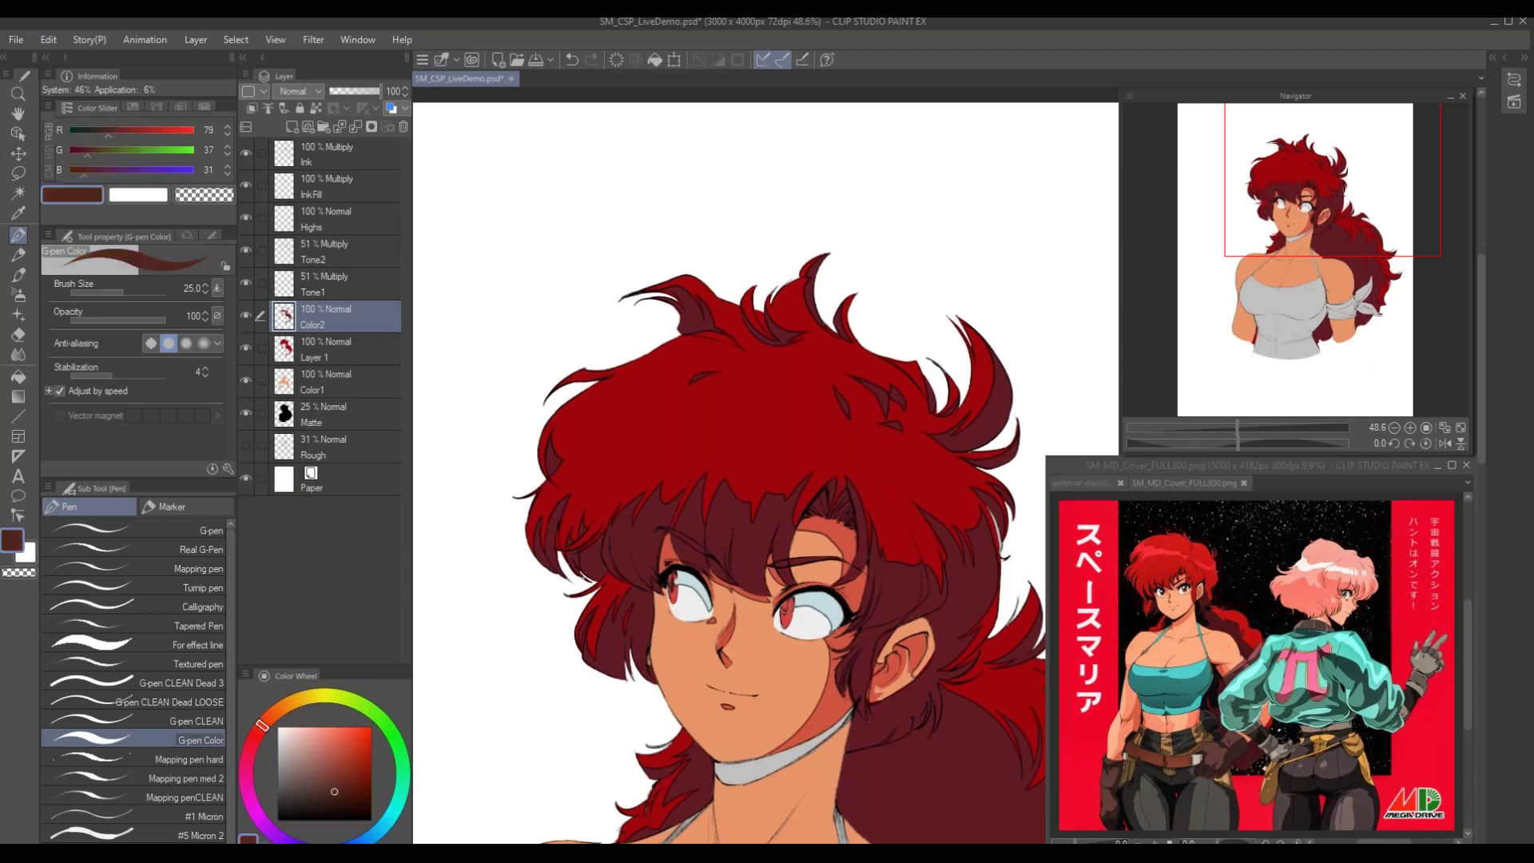
alt+click(786, 605)
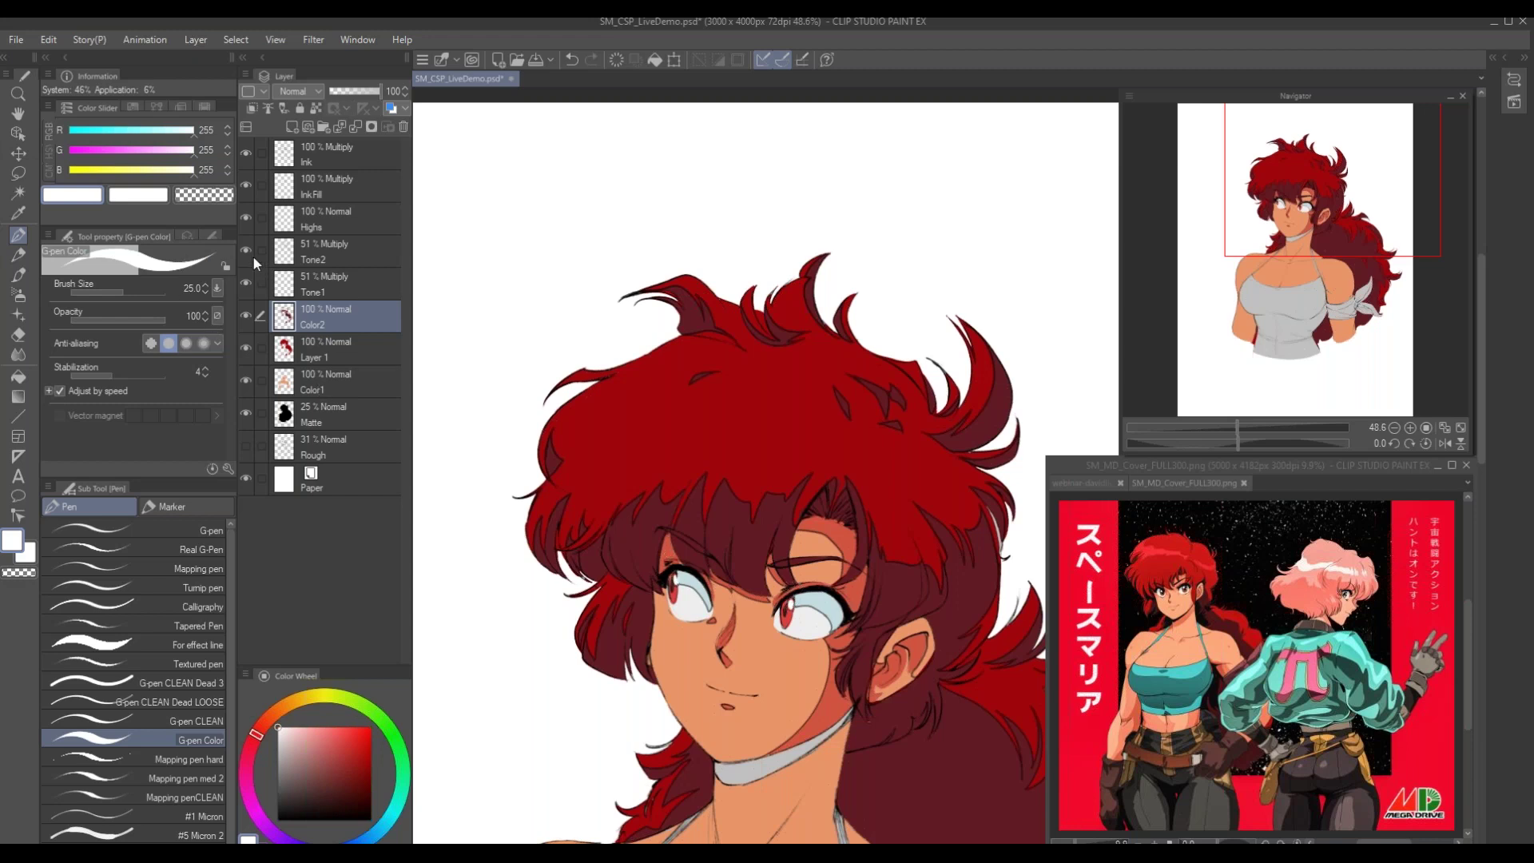
click(305, 251)
drag(353, 90, 343, 93)
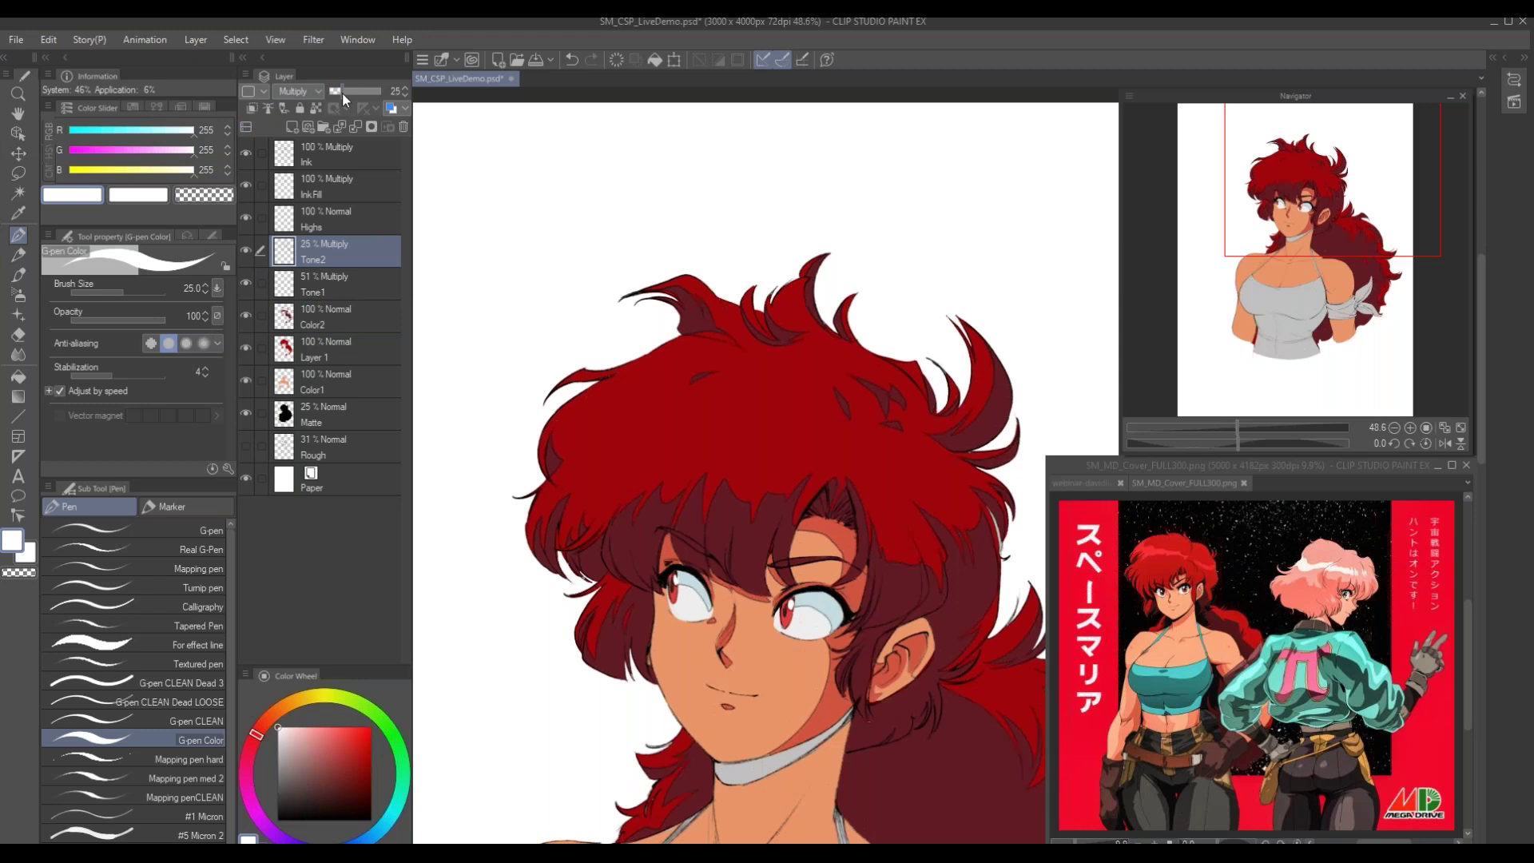
key(ctrl+minus)
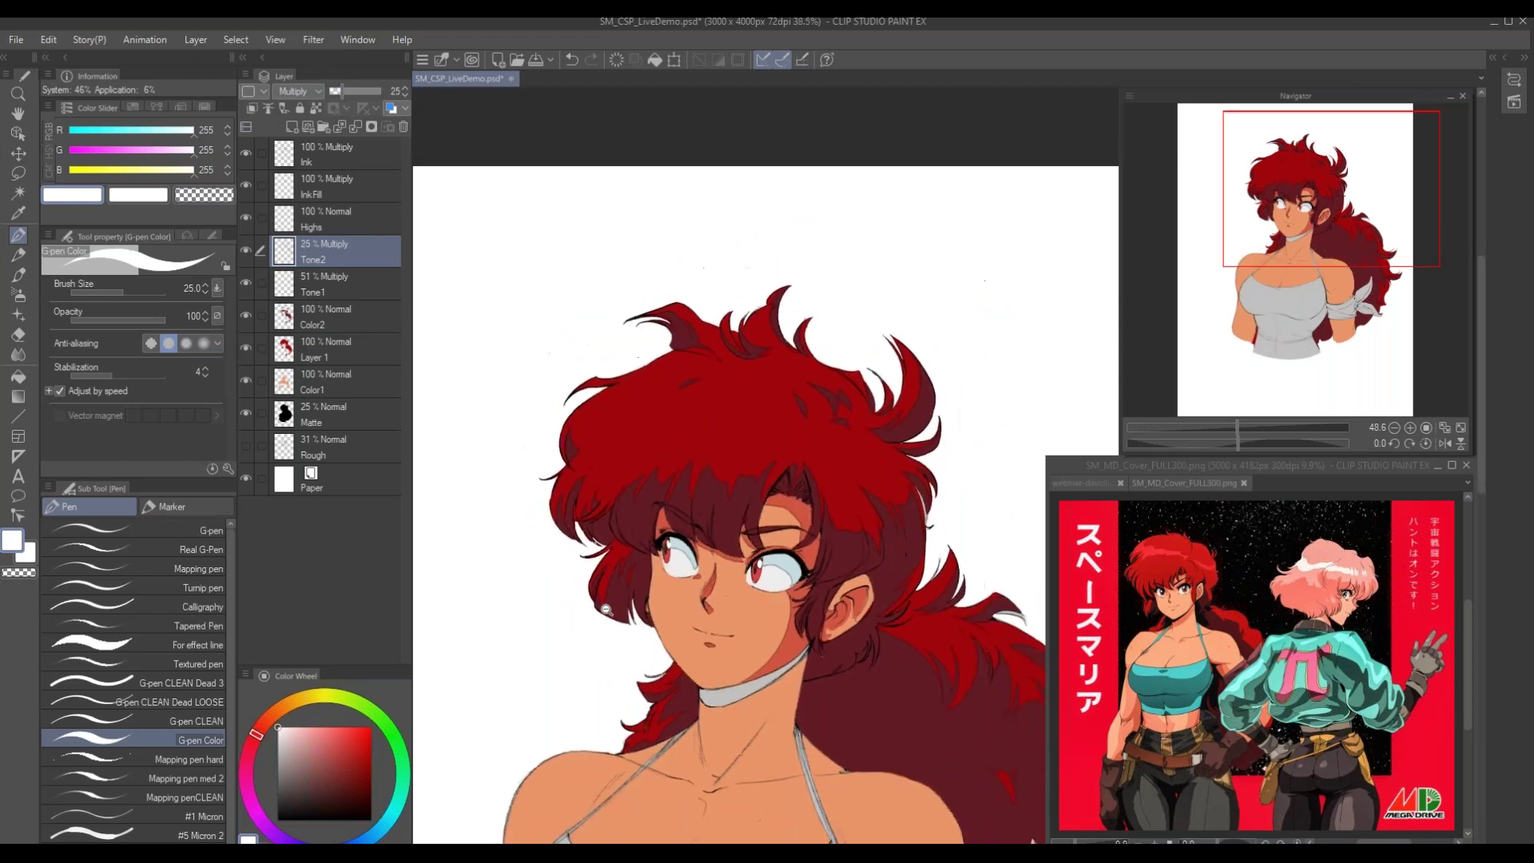
Fill the neck choker with pure black on the InkFill layer
click(320, 182)
drag(301, 789, 275, 822)
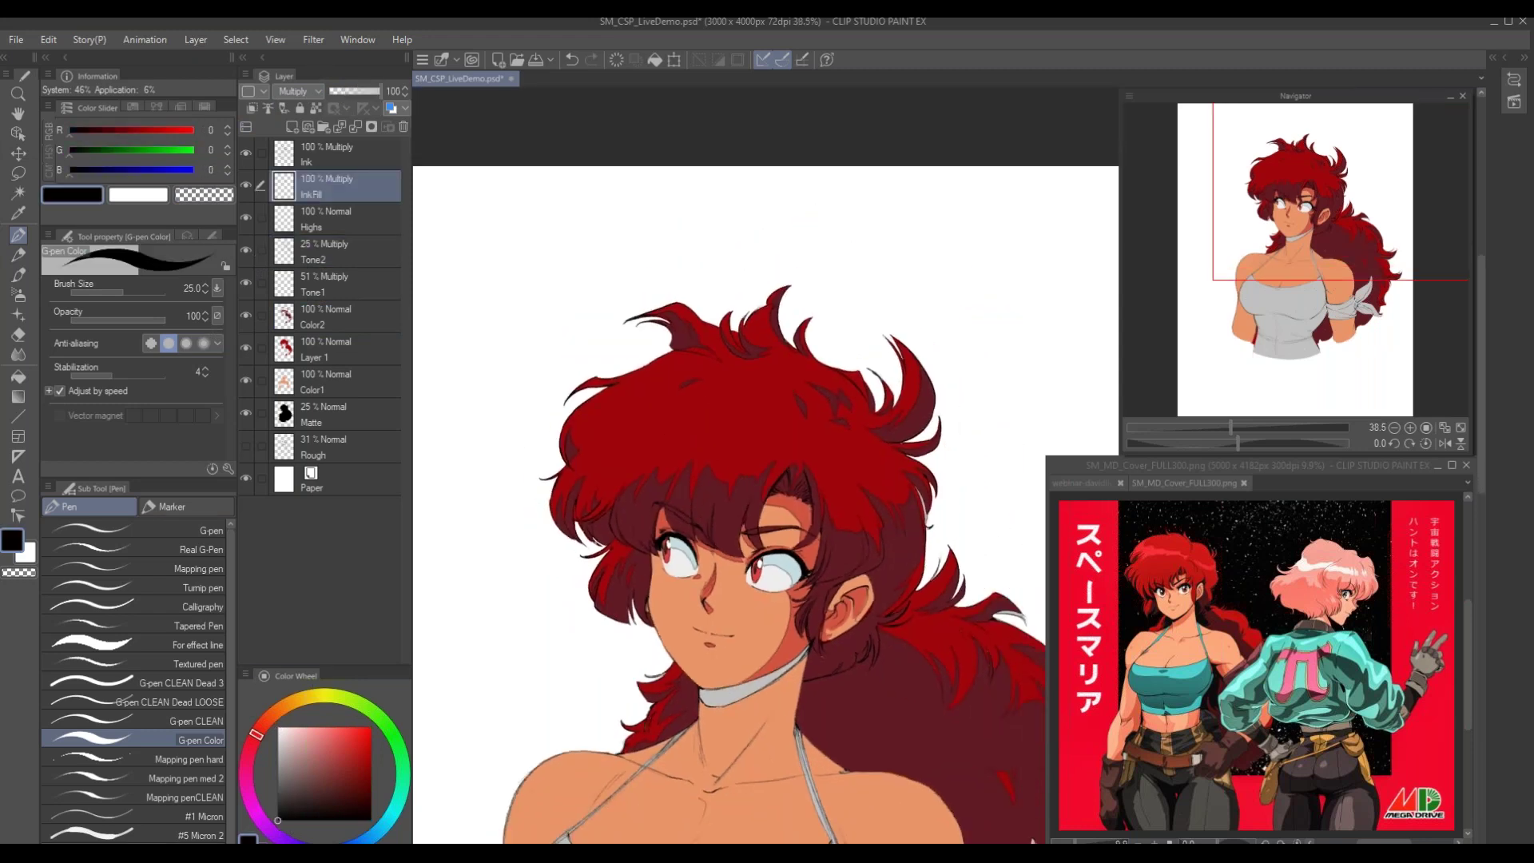
key(g)
click(767, 663)
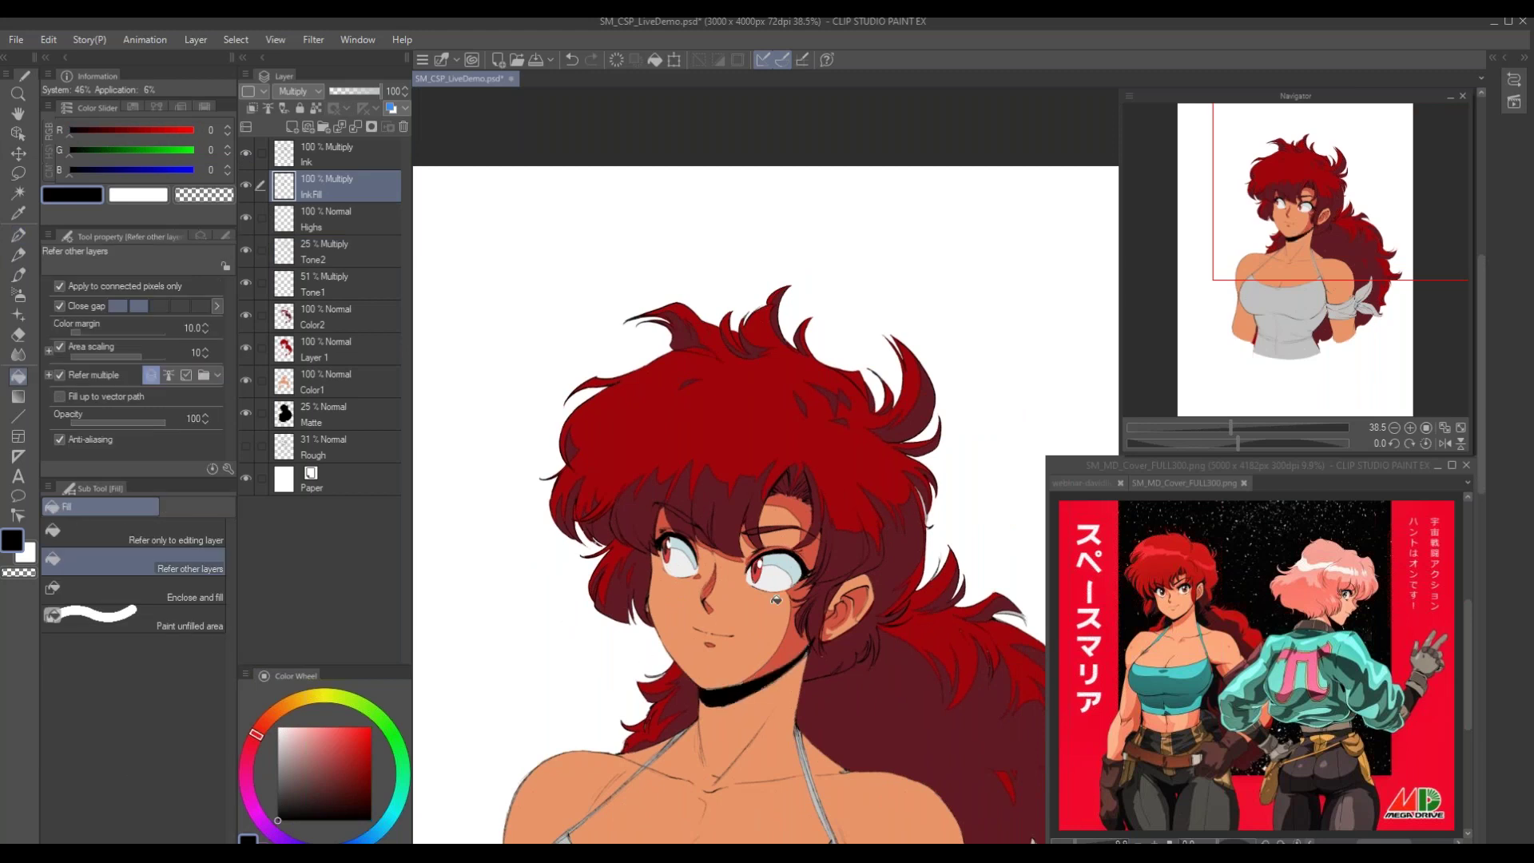
Preview the Matte layer at 100% opacity and set its opacity to 20%
click(293, 410)
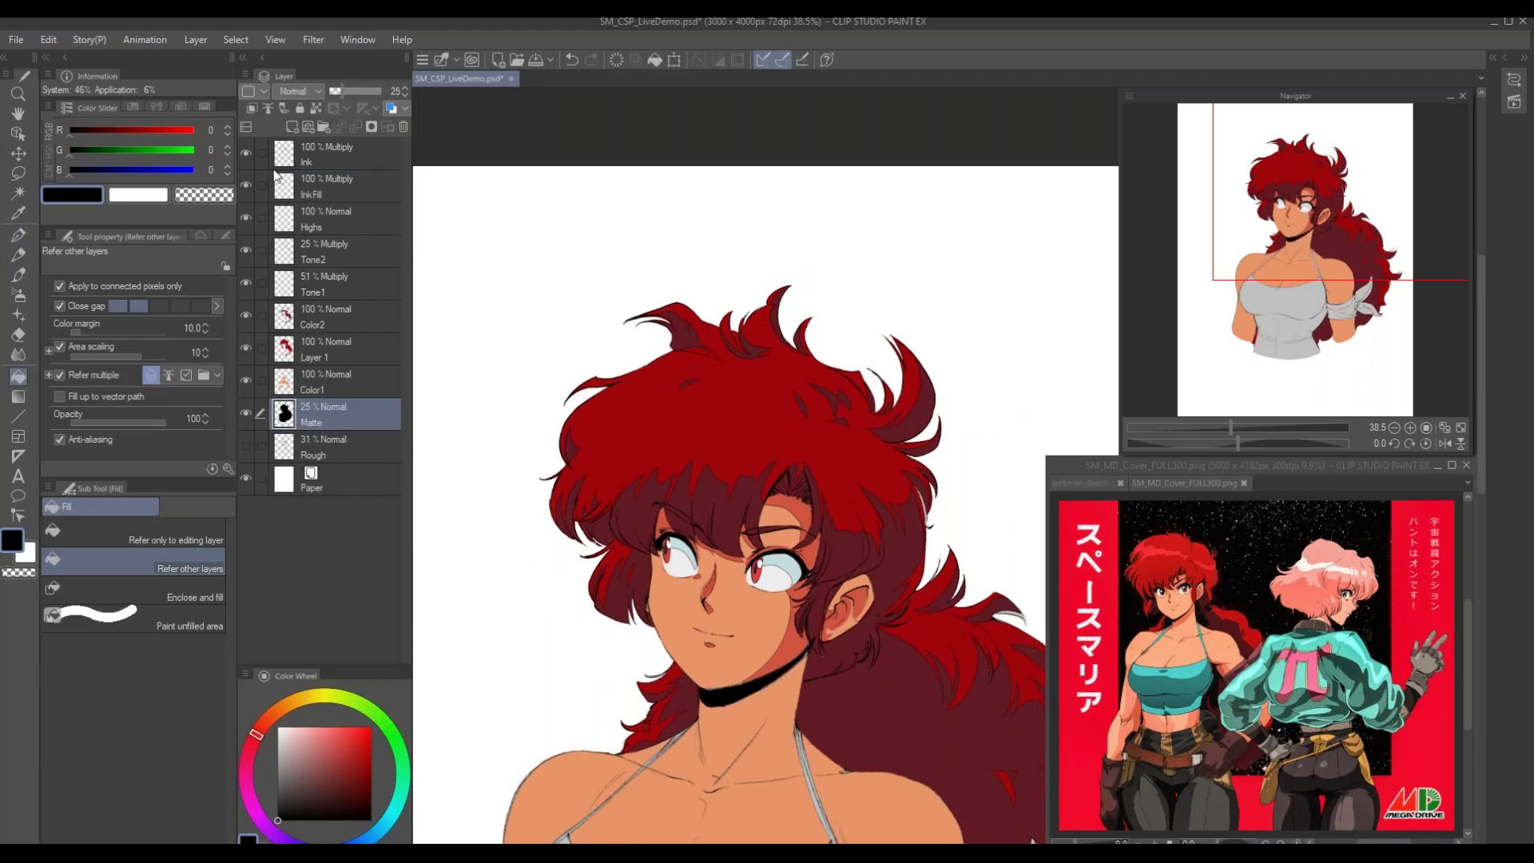
scroll(752, 679, up, 3)
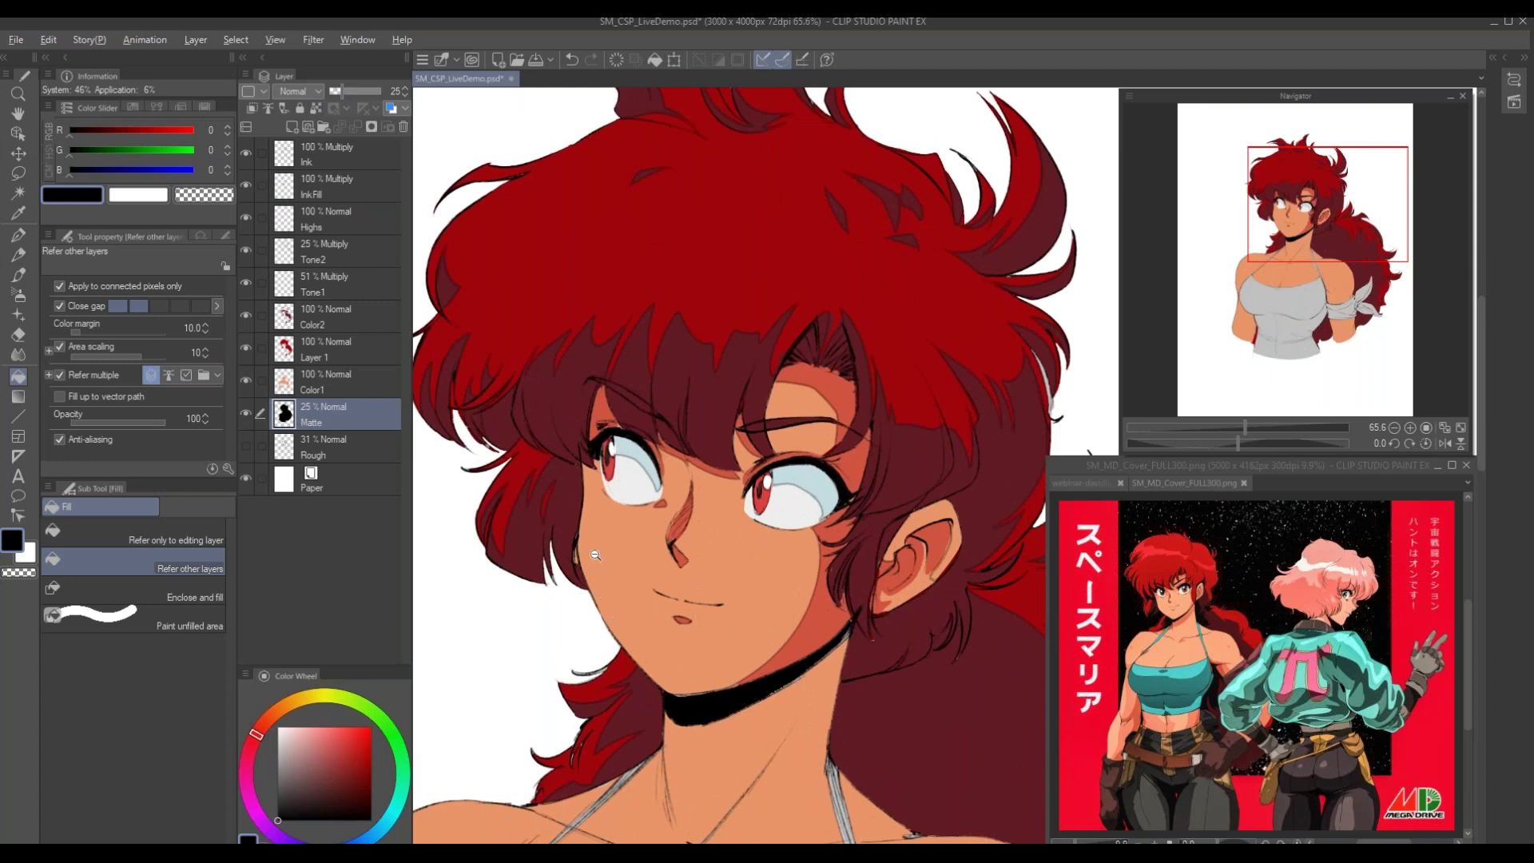
drag(627, 571, 559, 604)
drag(623, 681, 599, 522)
click(246, 214)
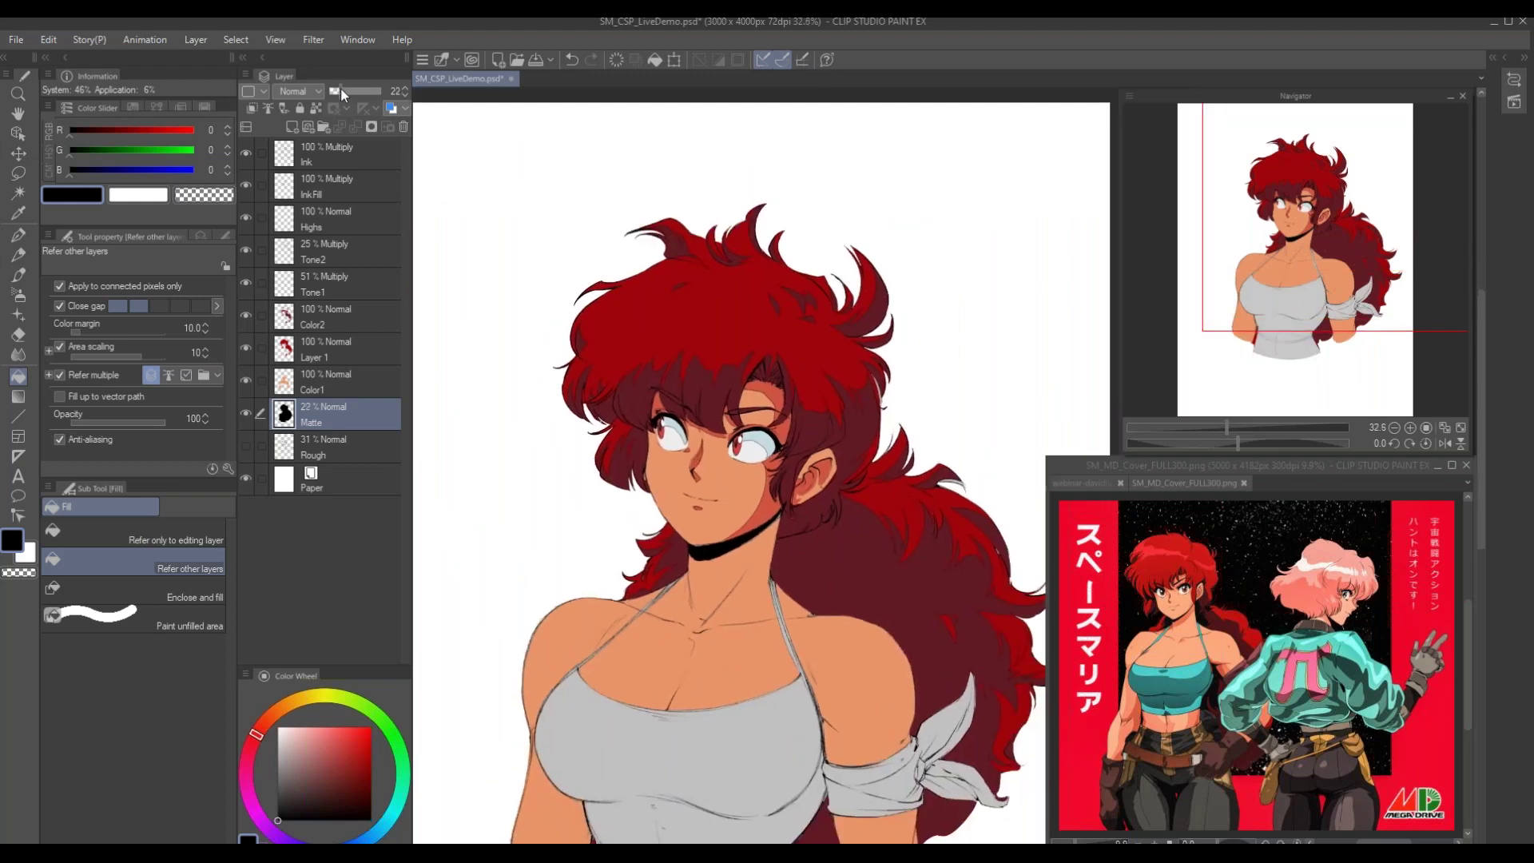
drag(341, 88, 387, 90)
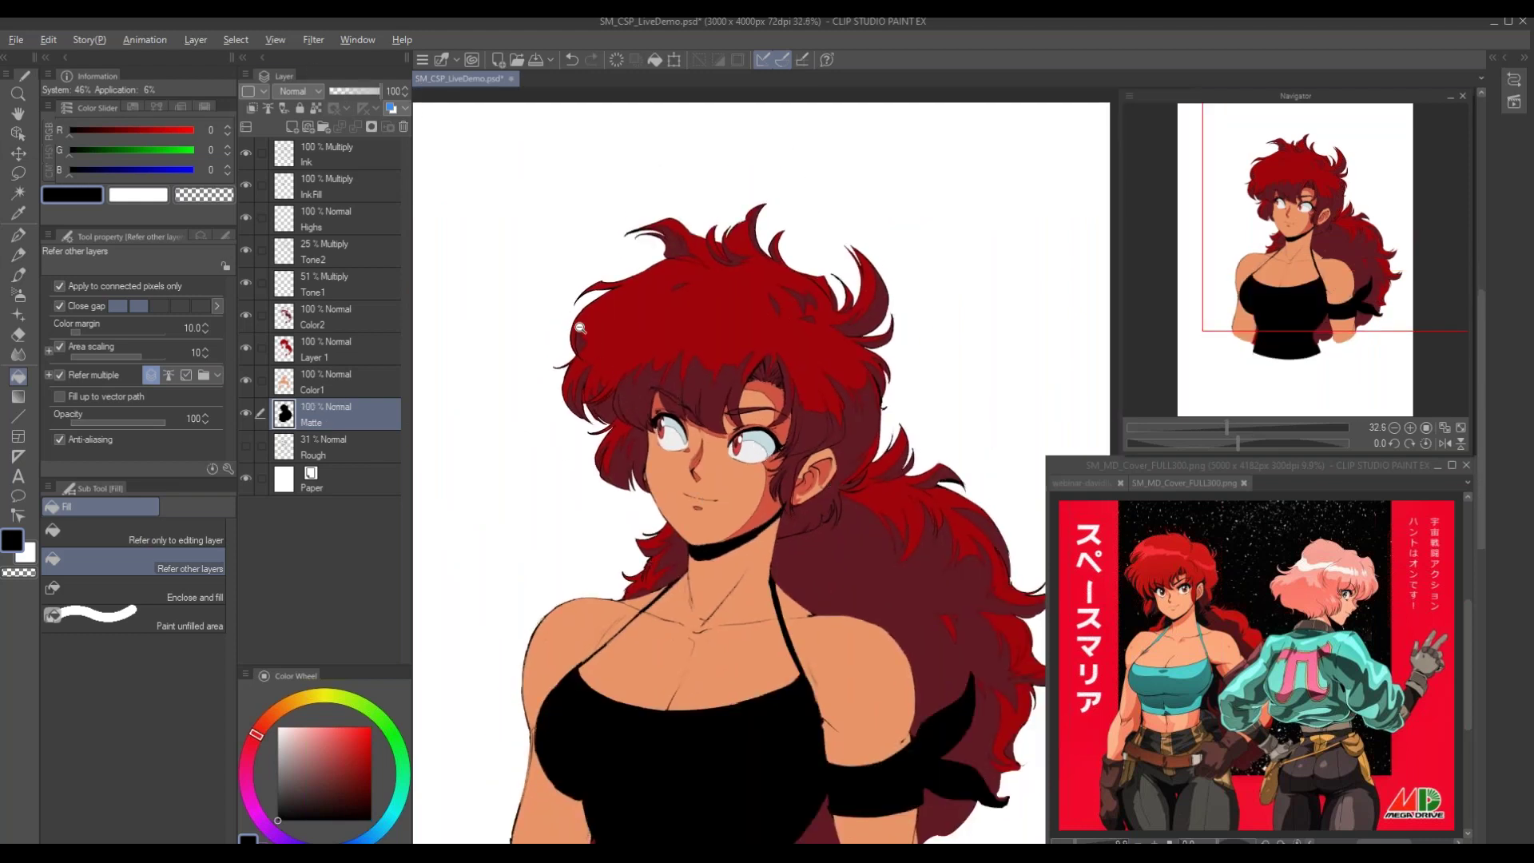
scroll(582, 323, up, 4)
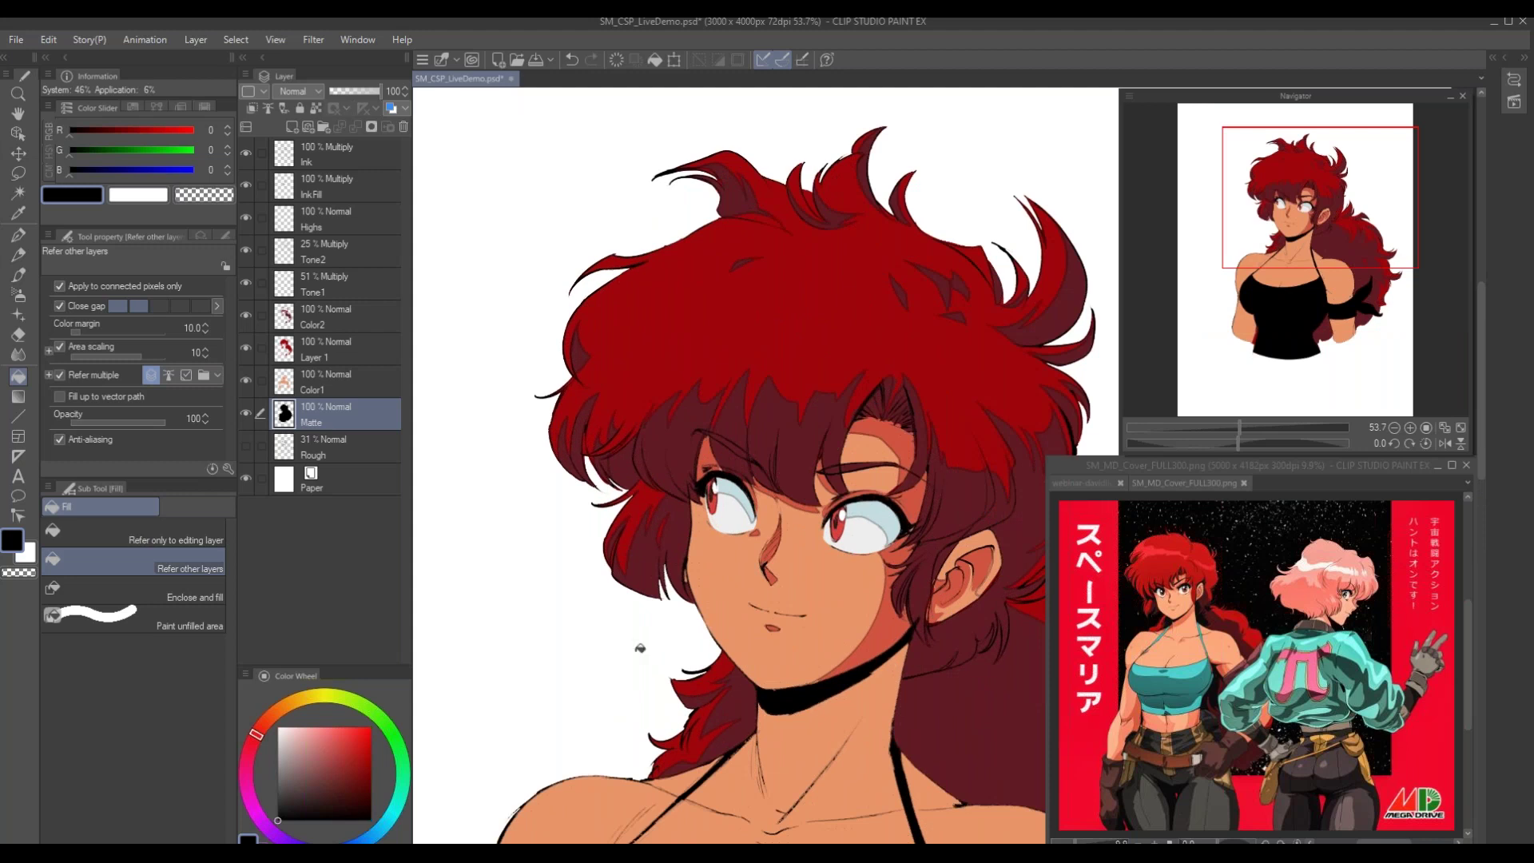
drag(591, 566, 505, 607)
drag(366, 92, 336, 91)
drag(625, 711, 479, 535)
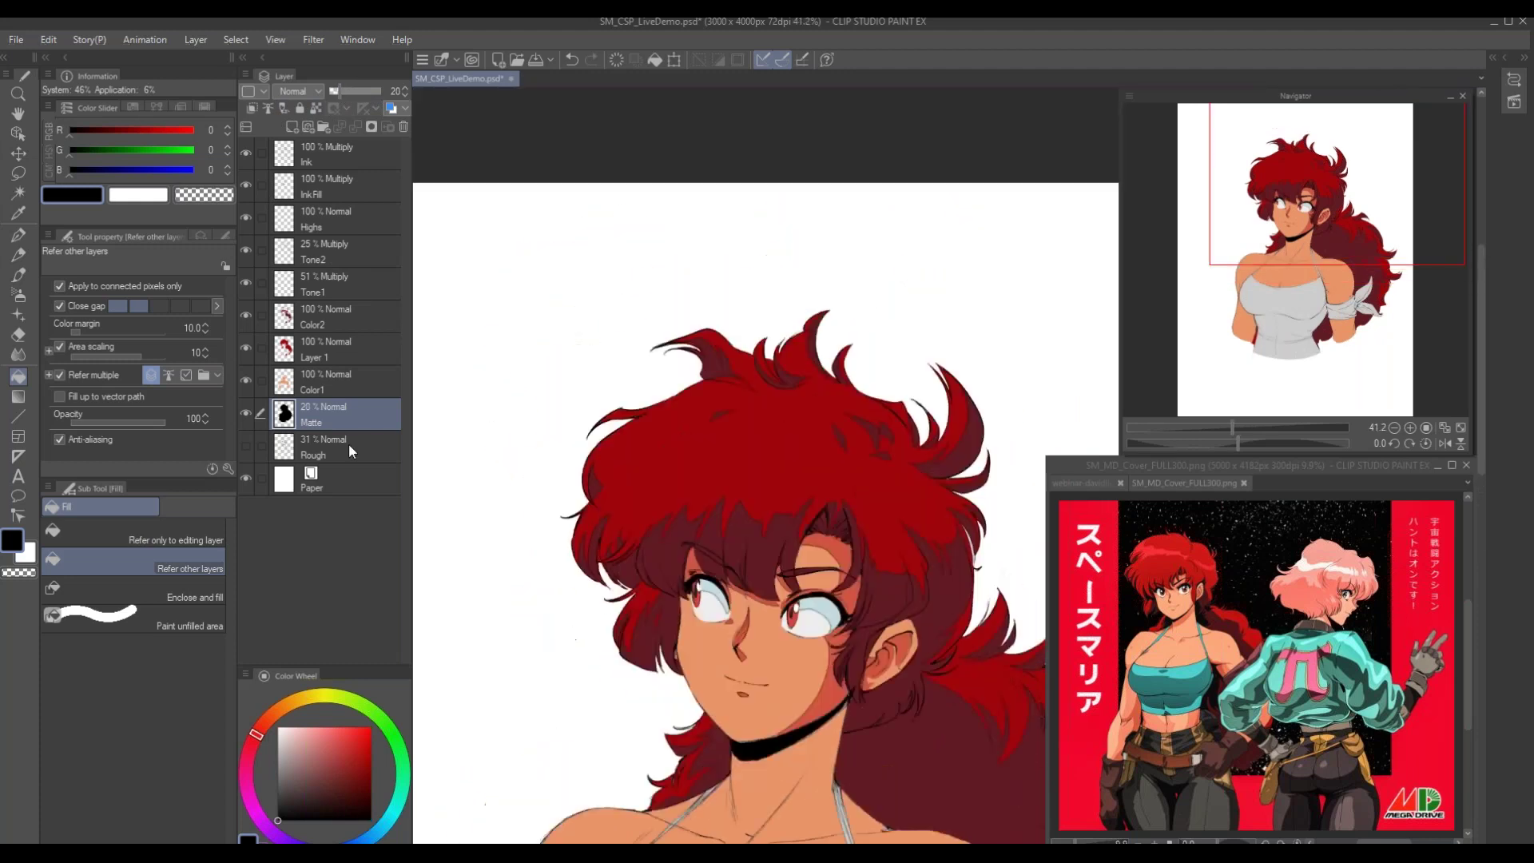
Set the blending mode of the Highs layer to Screen
click(324, 220)
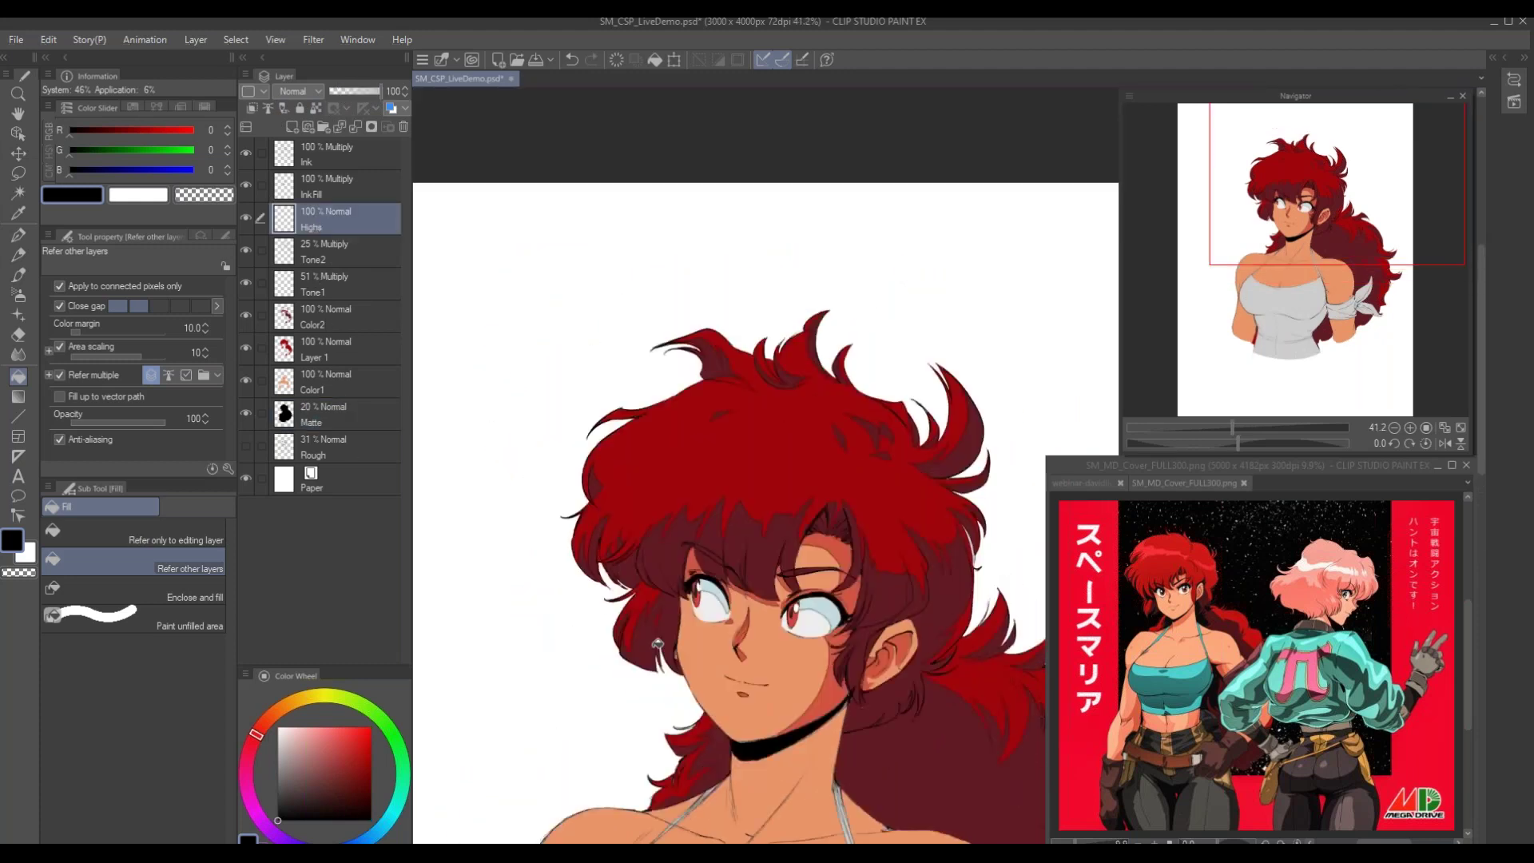
click(296, 91)
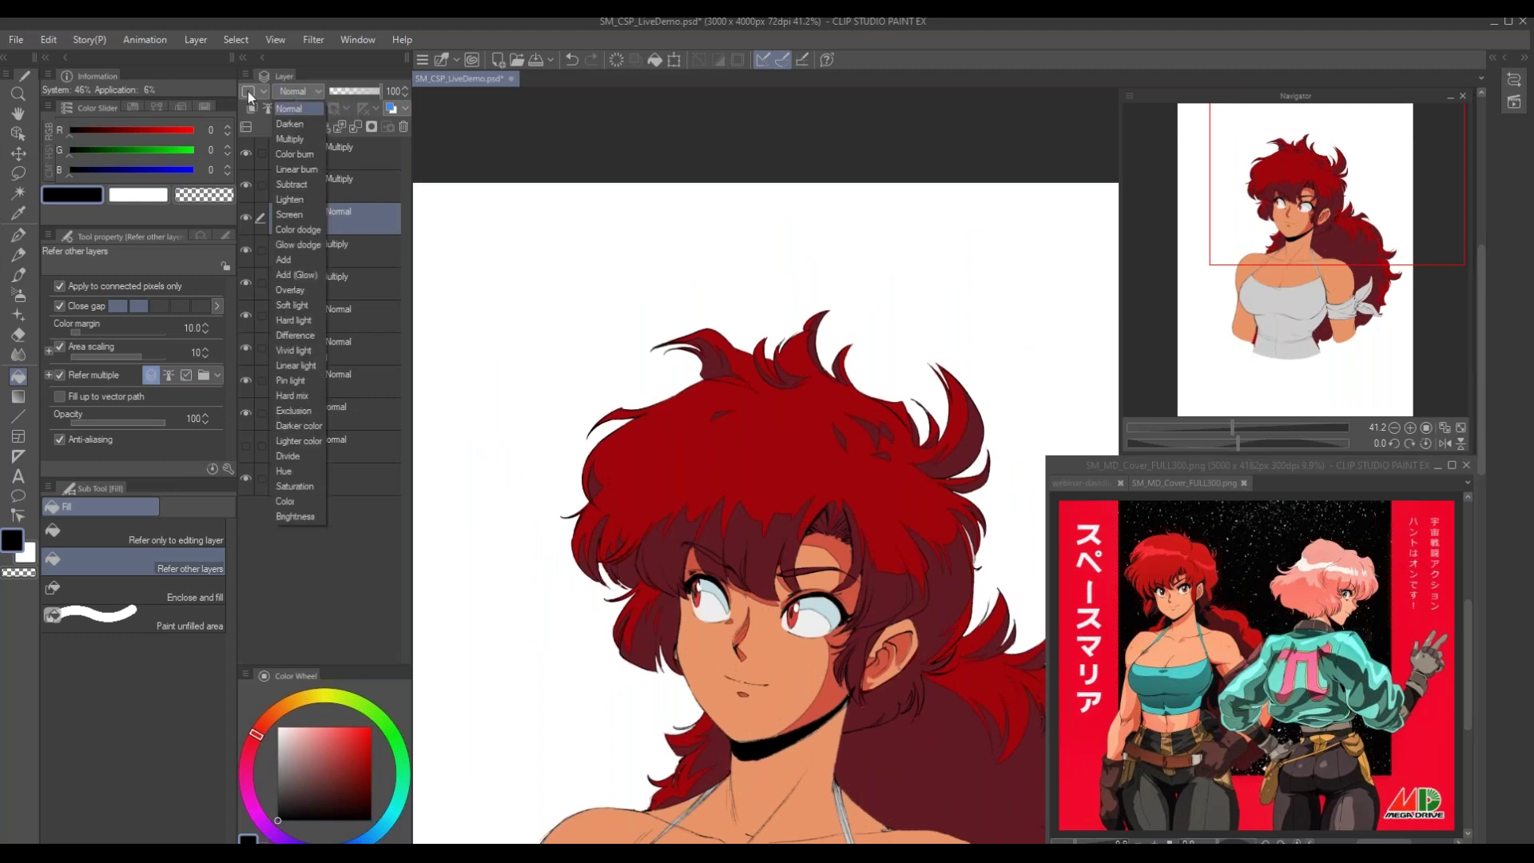
click(289, 215)
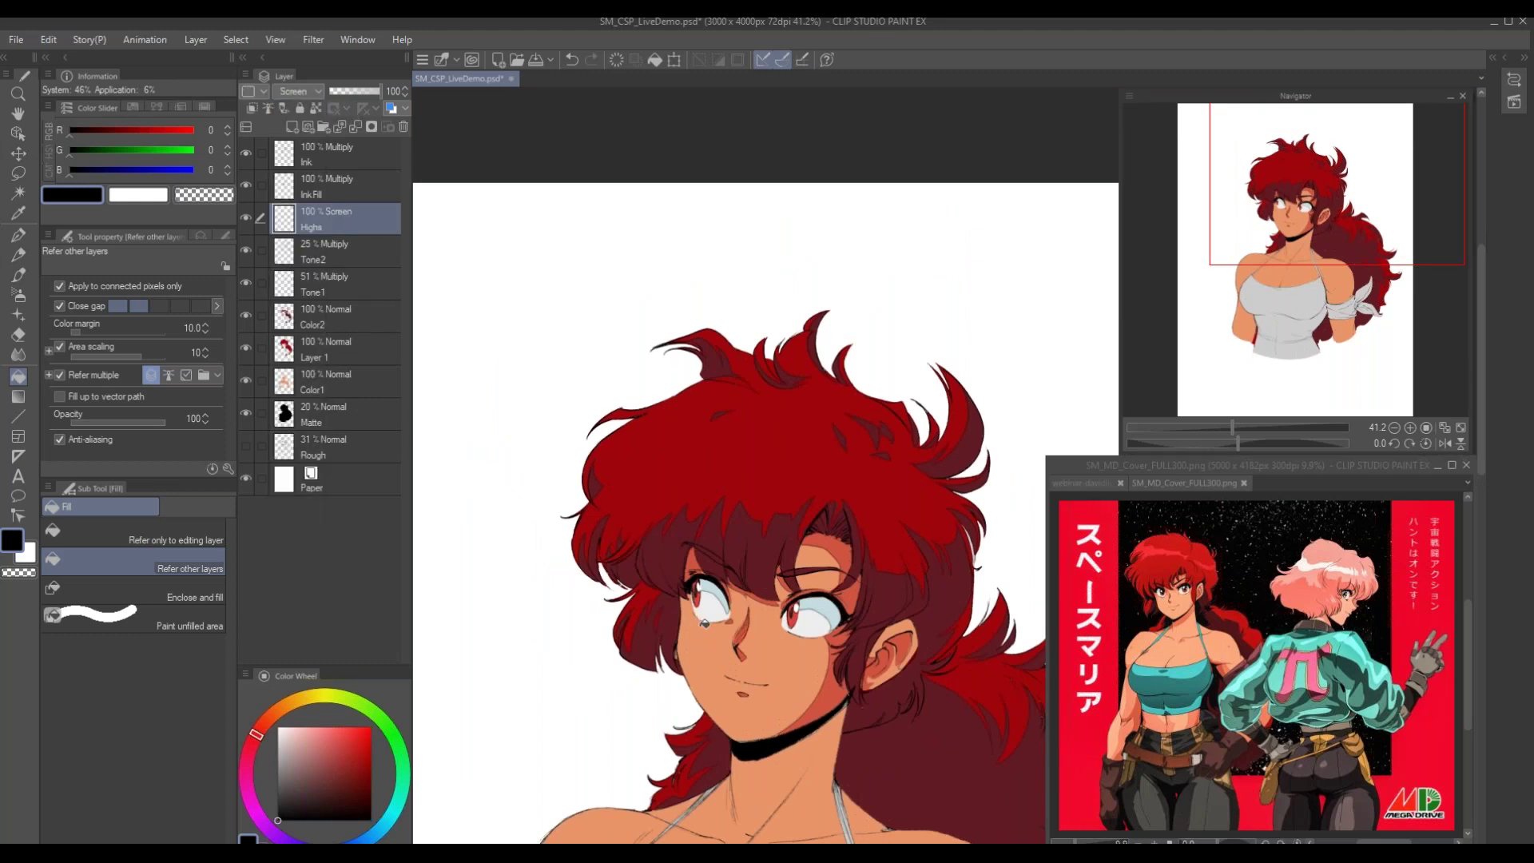
Sample the base hair red and outline jagged highlight shapes across the crown of the hair with the G-pen Color brush
scroll(618, 535, up, 2)
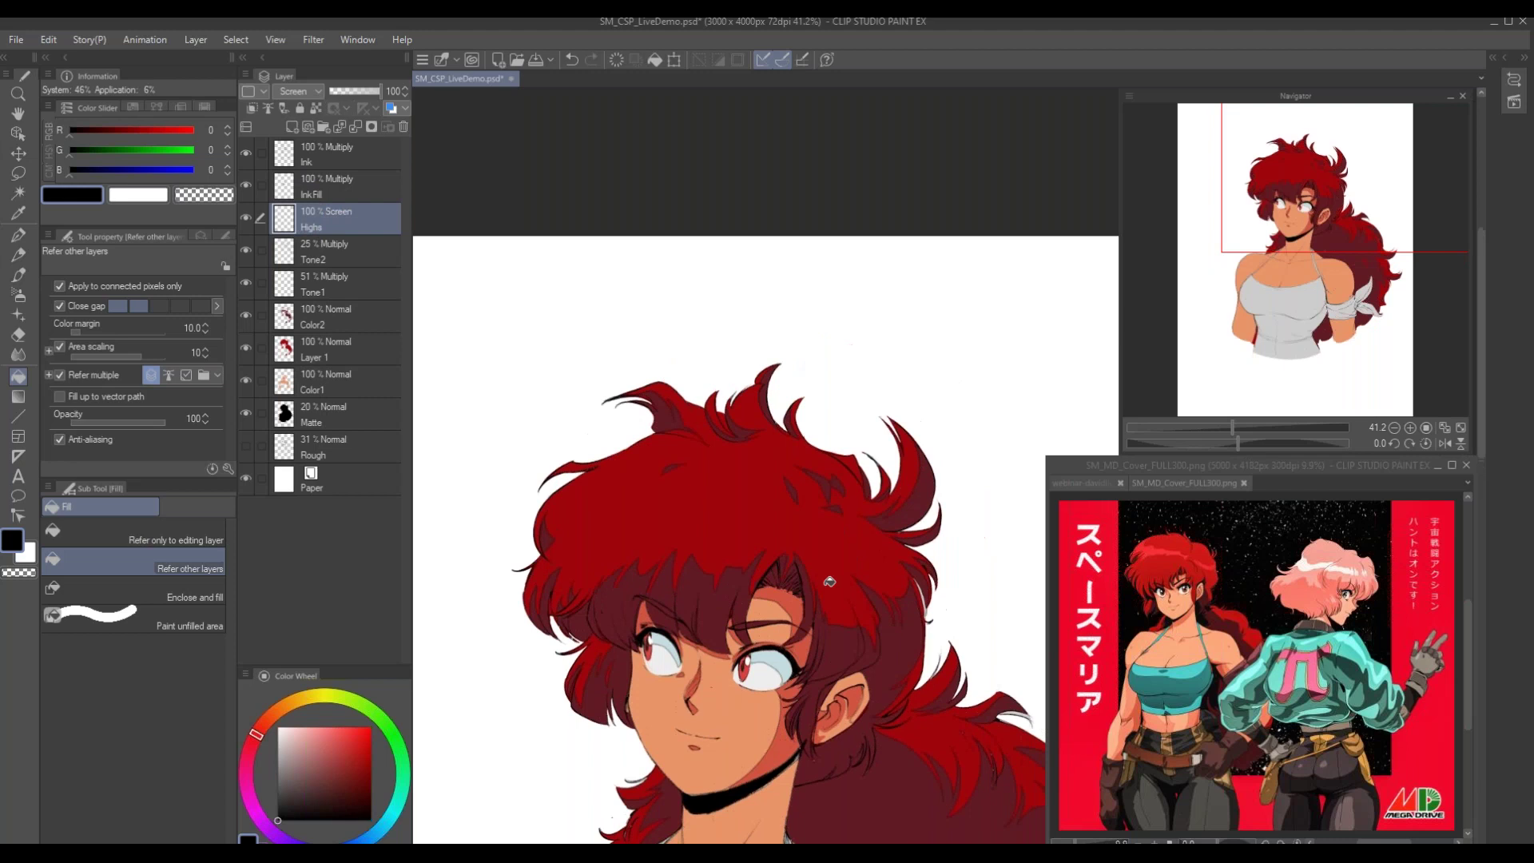
alt+click(832, 531)
key(p)
drag(532, 530, 696, 576)
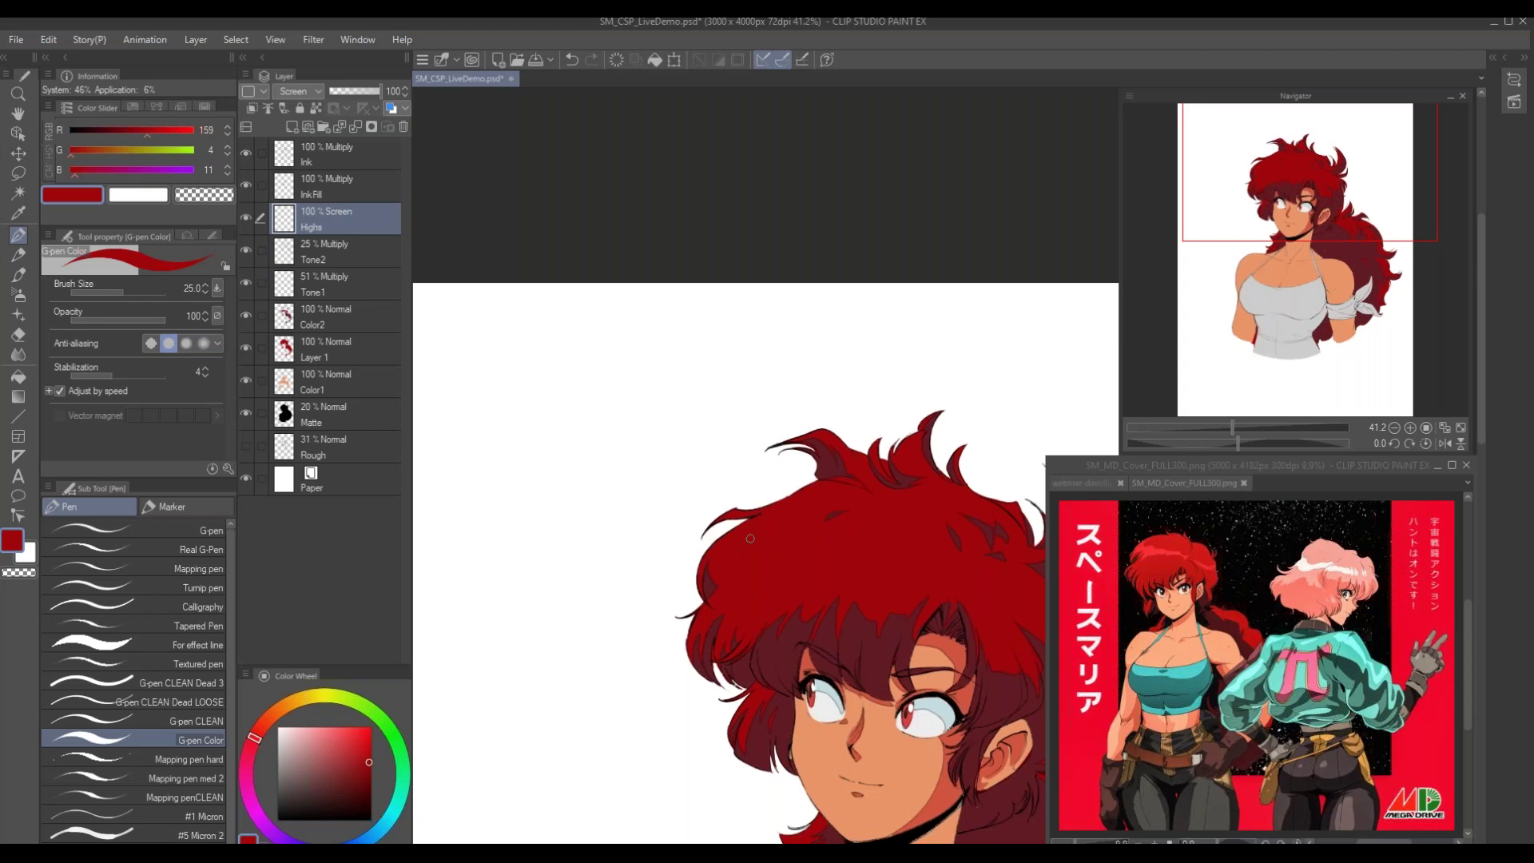
mouse_move(796, 548)
mouse_down()
mouse_move(766, 530)
mouse_move(752, 571)
mouse_move(862, 570)
mouse_move(831, 553)
mouse_move(884, 545)
mouse_move(860, 565)
mouse_move(888, 550)
mouse_move(880, 588)
mouse_move(899, 543)
mouse_move(943, 547)
mouse_move(880, 588)
mouse_up()
drag(879, 439, 794, 423)
drag(863, 550, 857, 560)
drag(817, 489, 781, 487)
mouse_move(864, 591)
mouse_down()
mouse_move(898, 569)
mouse_move(895, 553)
mouse_move(914, 565)
mouse_move(873, 595)
mouse_up()
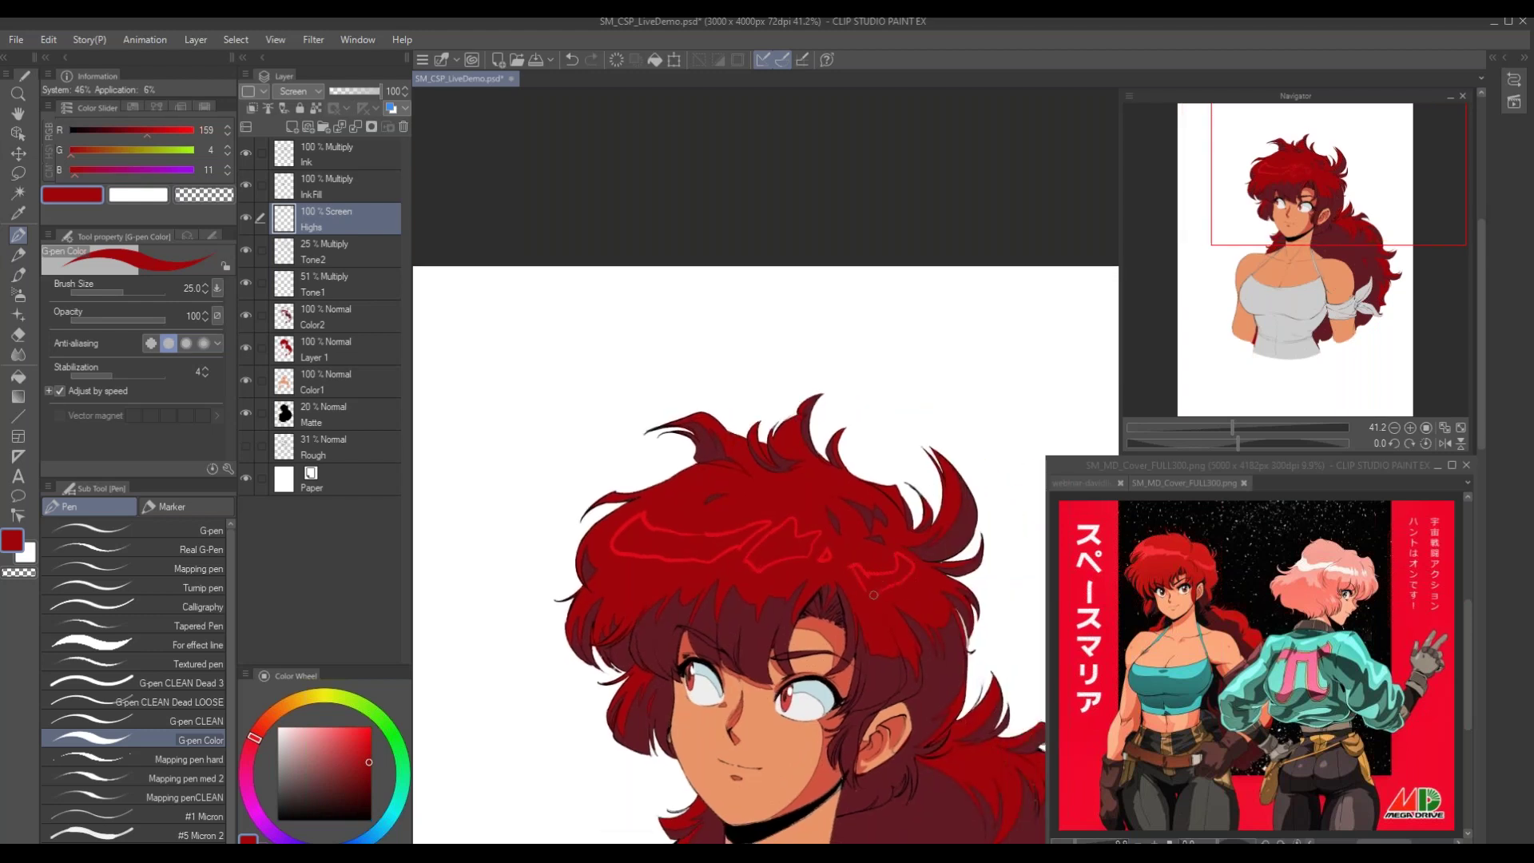
drag(685, 538, 708, 450)
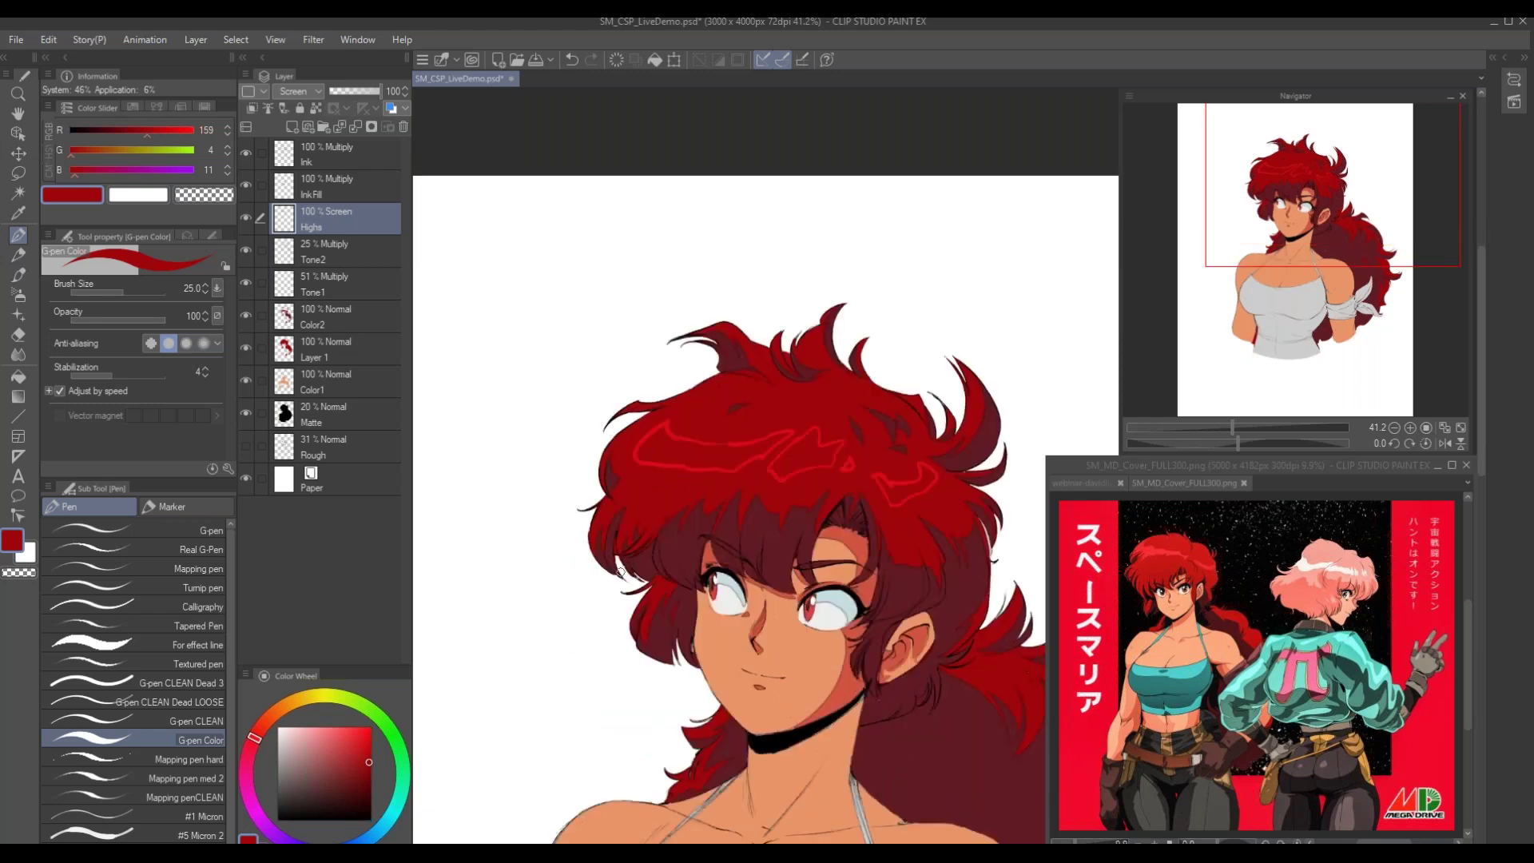
Fill the outlined hair highlight shapes on the Highs layer with the sampled red
key(g)
click(722, 450)
click(807, 452)
click(893, 489)
drag(654, 520, 602, 535)
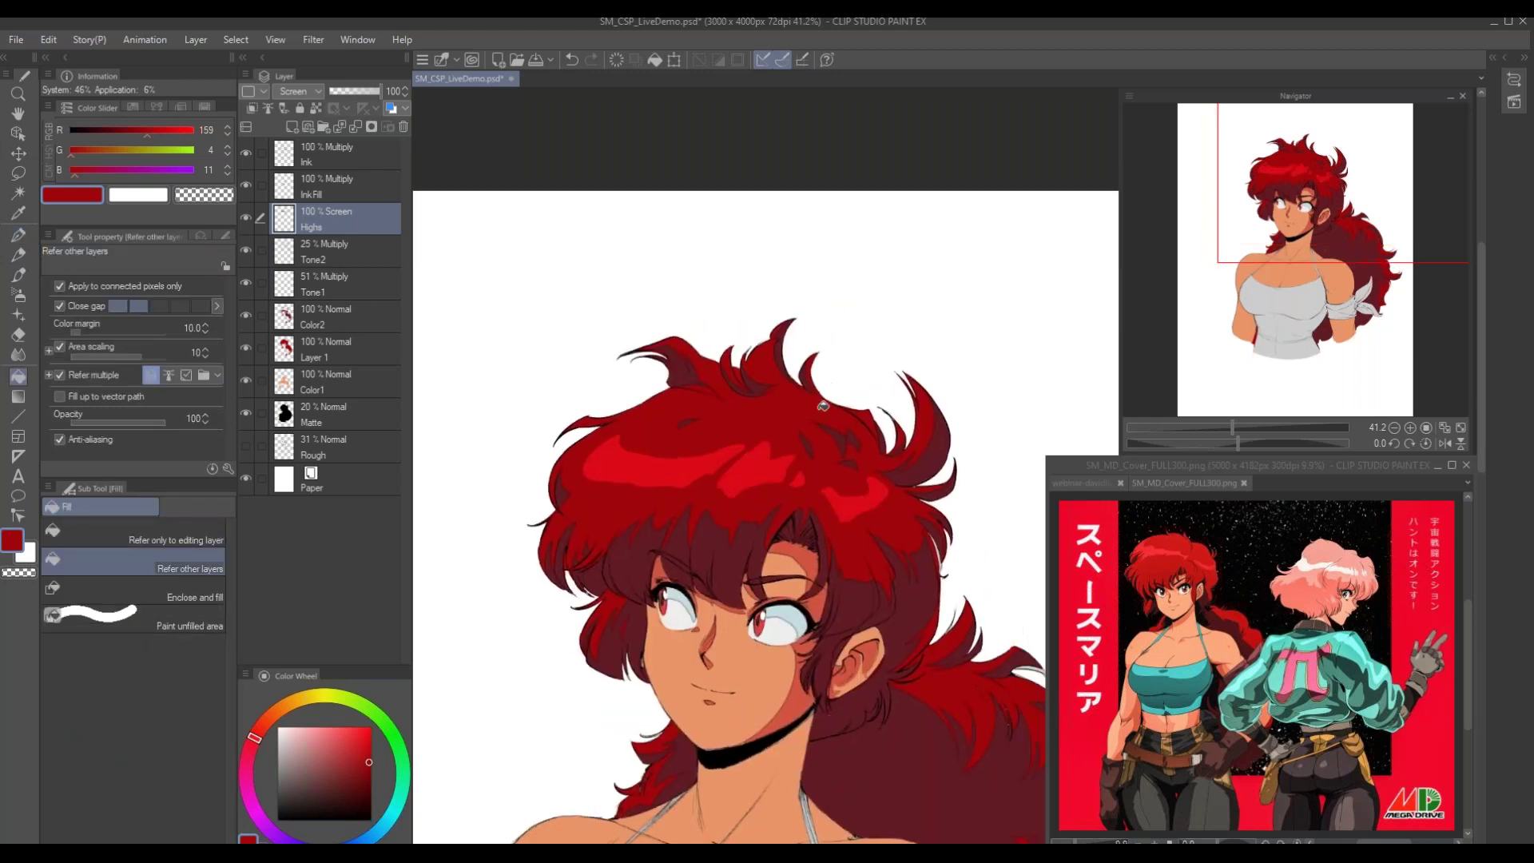
Refine the hair highlight into strand-like shapes with the Hard eraser, undoing unwanted strokes
key(p)
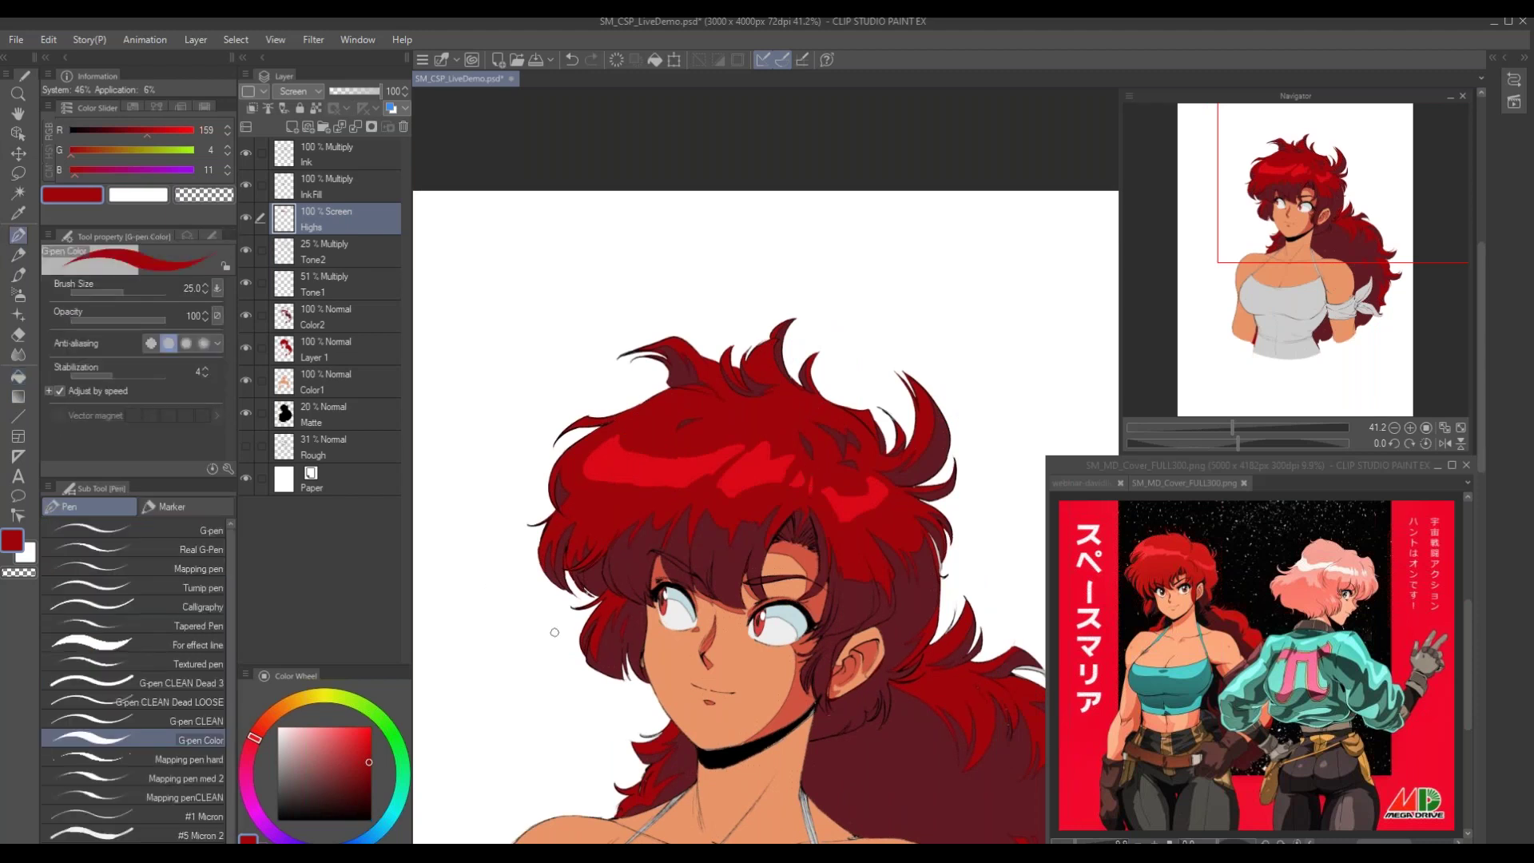
key(e)
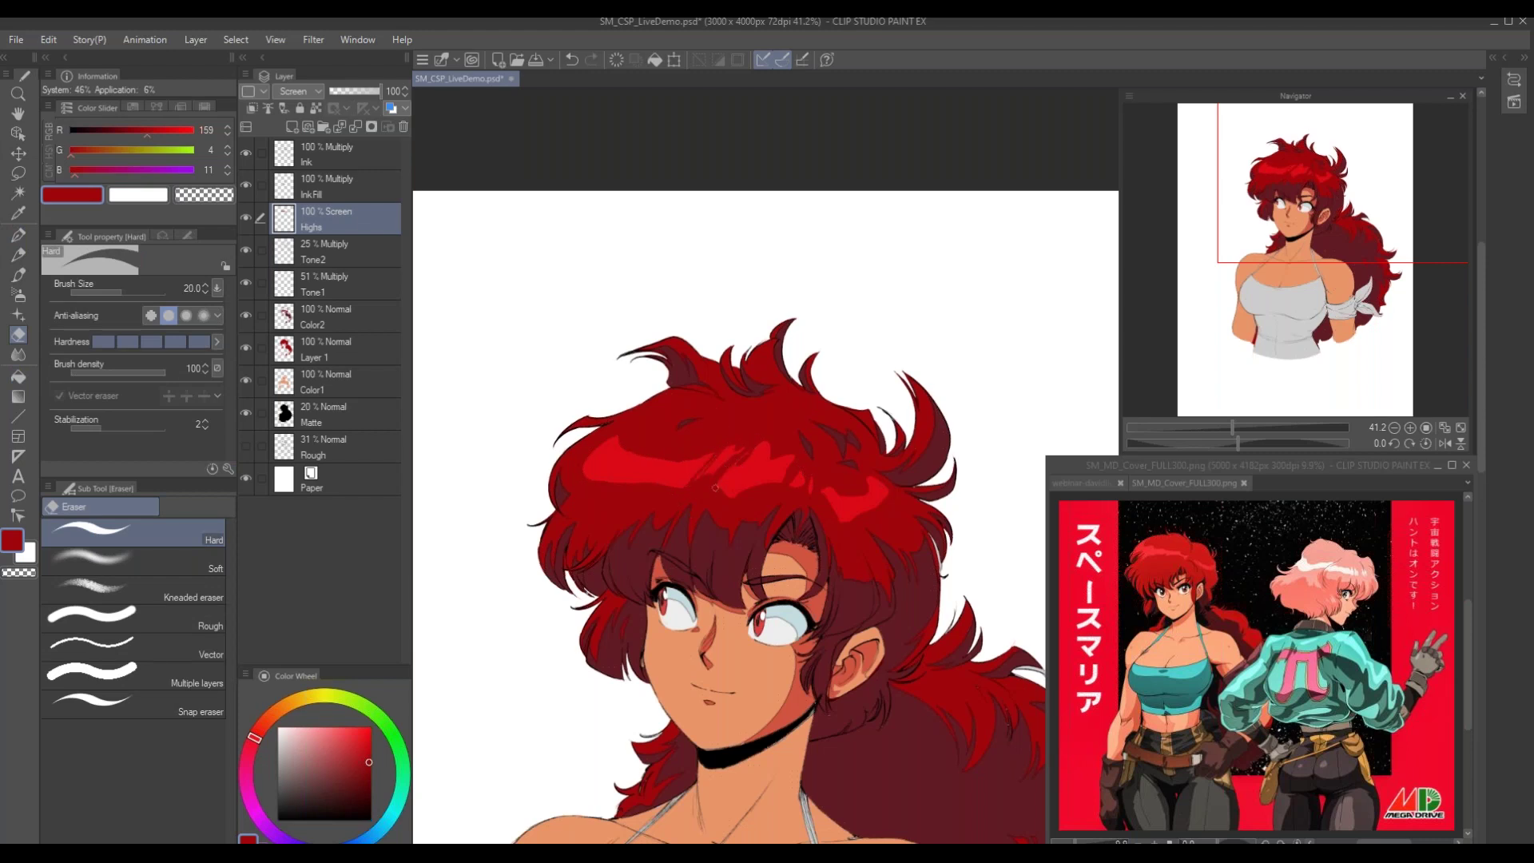
drag(768, 441, 727, 496)
key(ctrl+z)
key(ctrl+z)
scroll(649, 622, down, 1)
drag(622, 689, 613, 680)
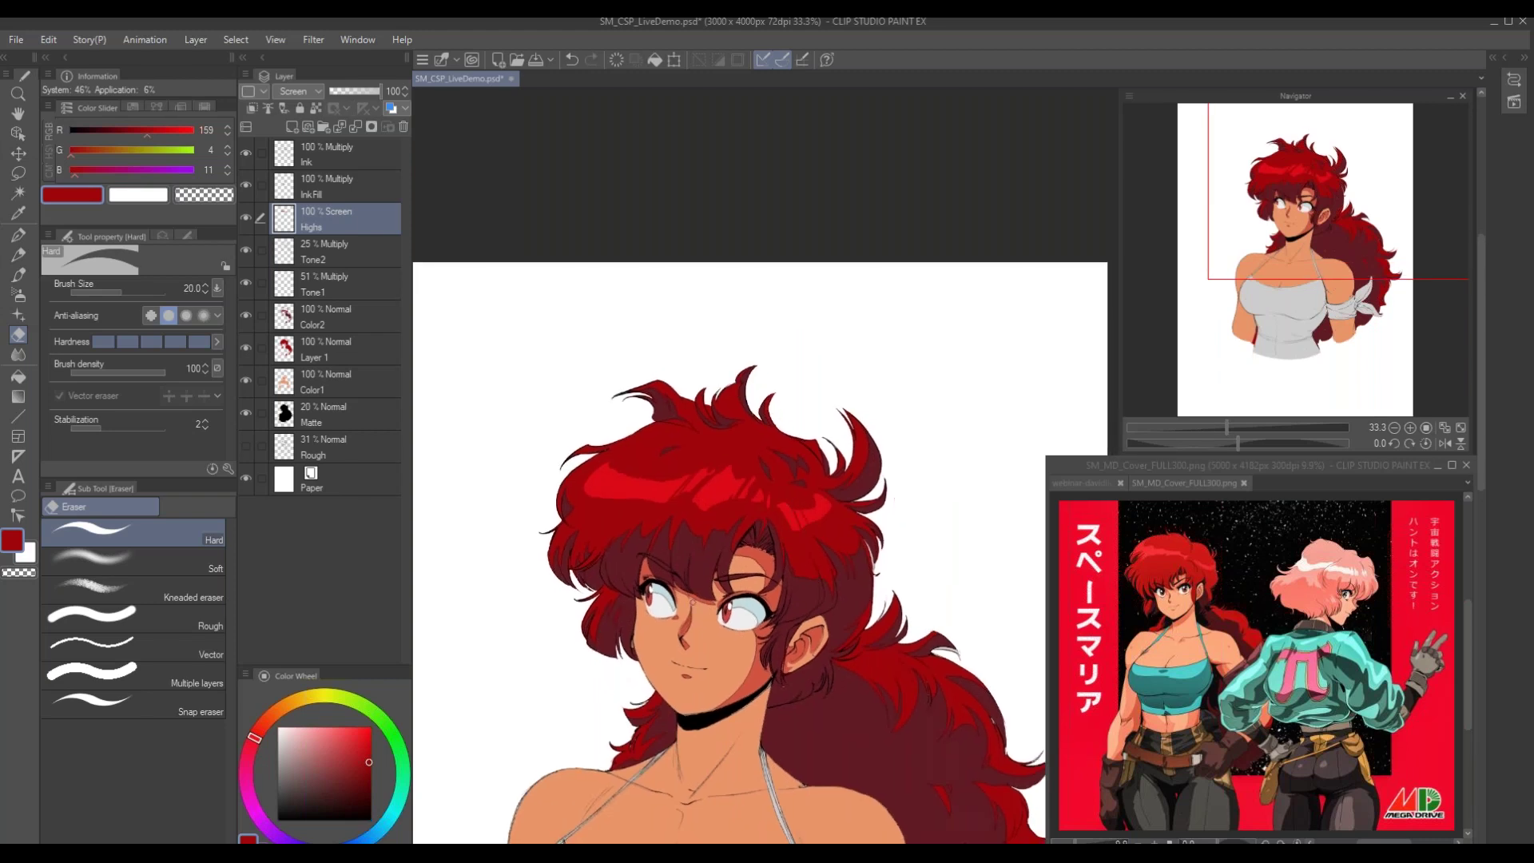
scroll(621, 560, down, 1)
scroll(612, 502, down, 1)
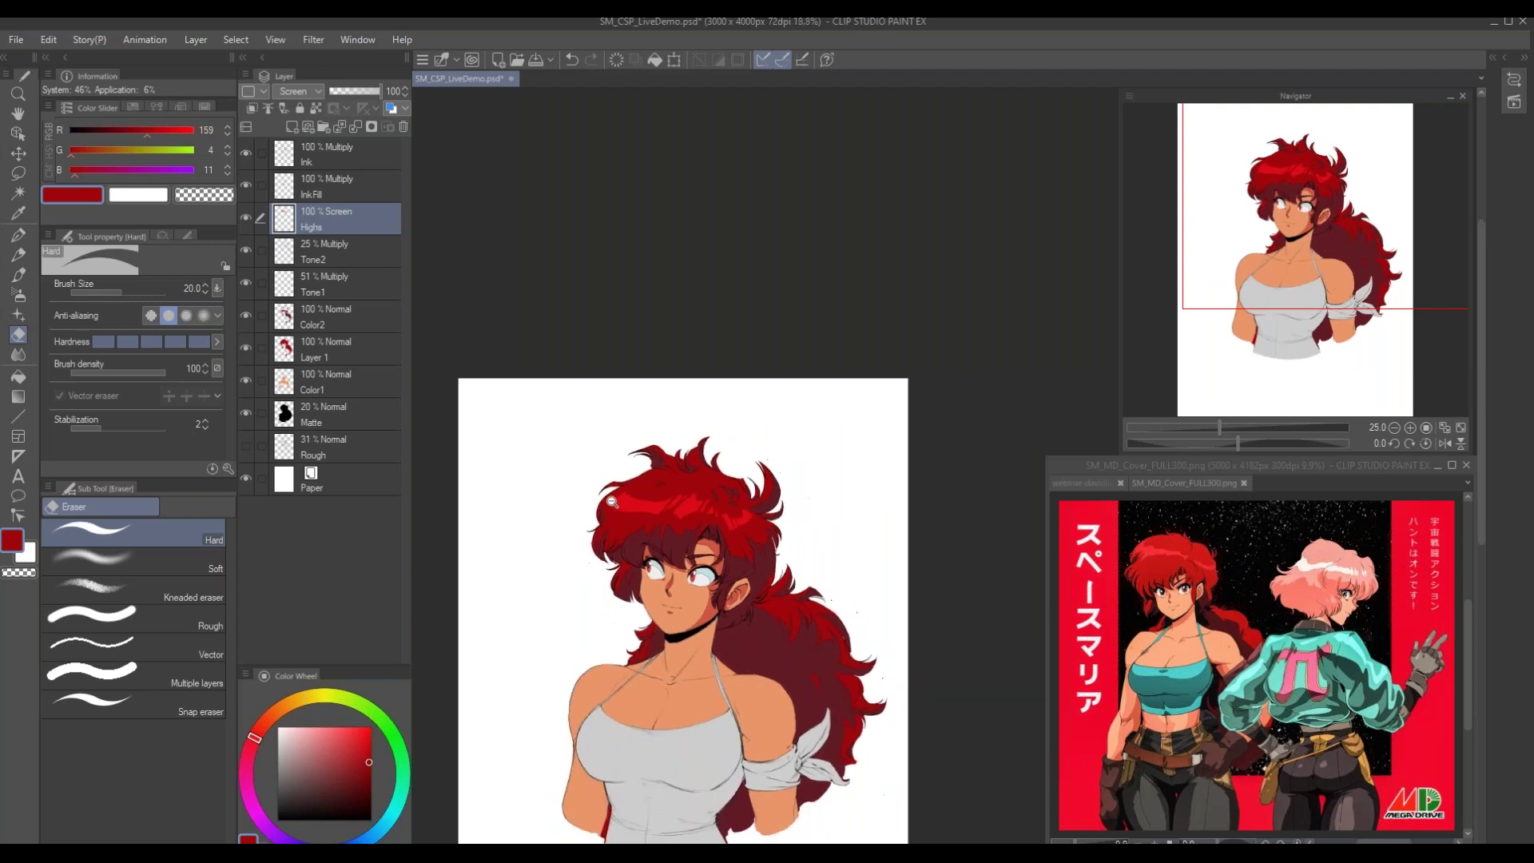
scroll(612, 502, up, 3)
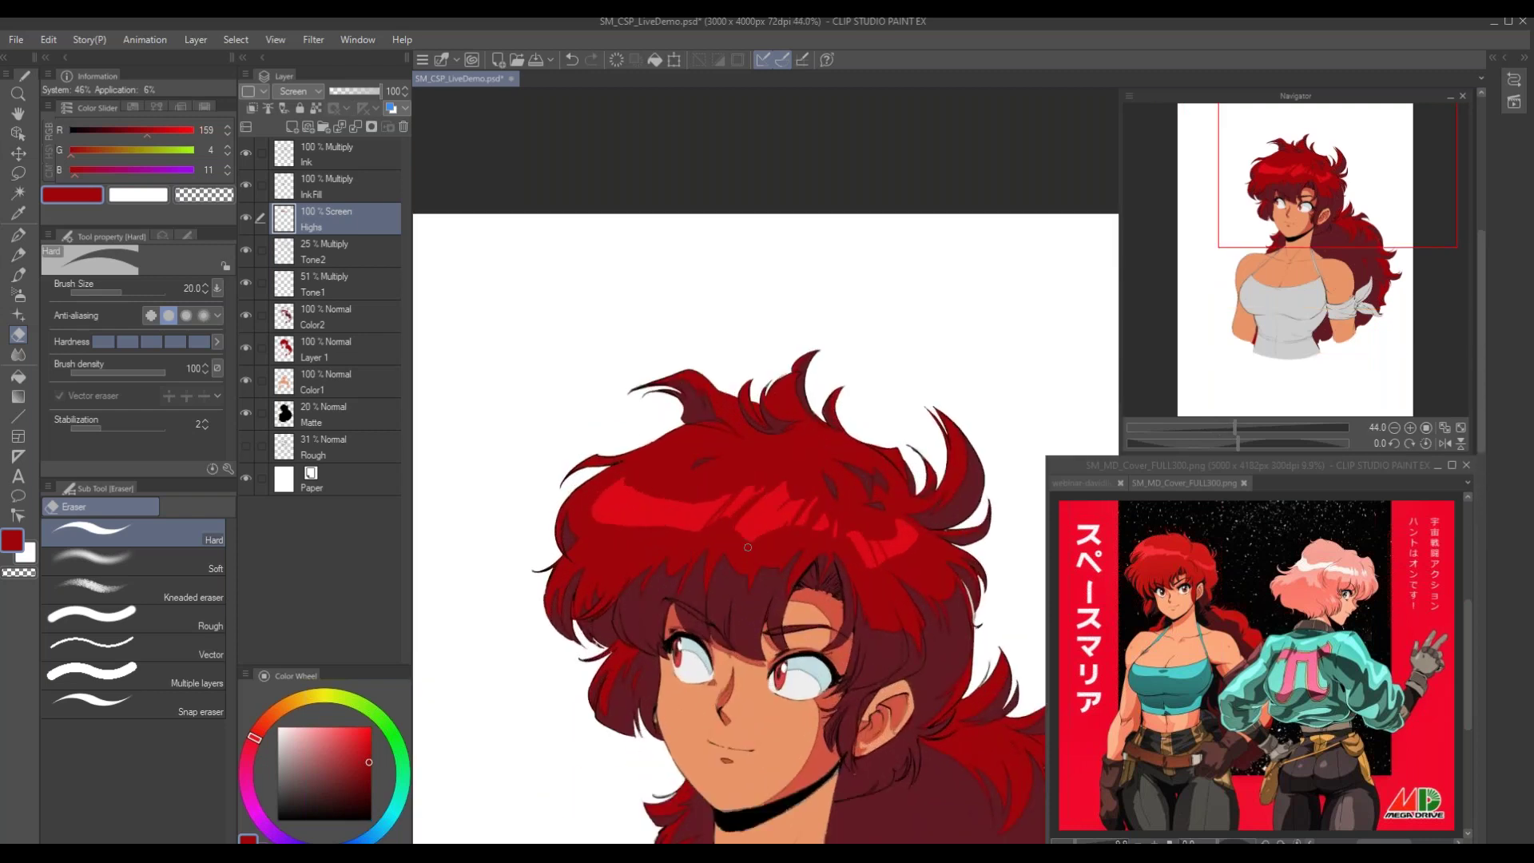
drag(701, 599, 706, 559)
drag(657, 733, 611, 649)
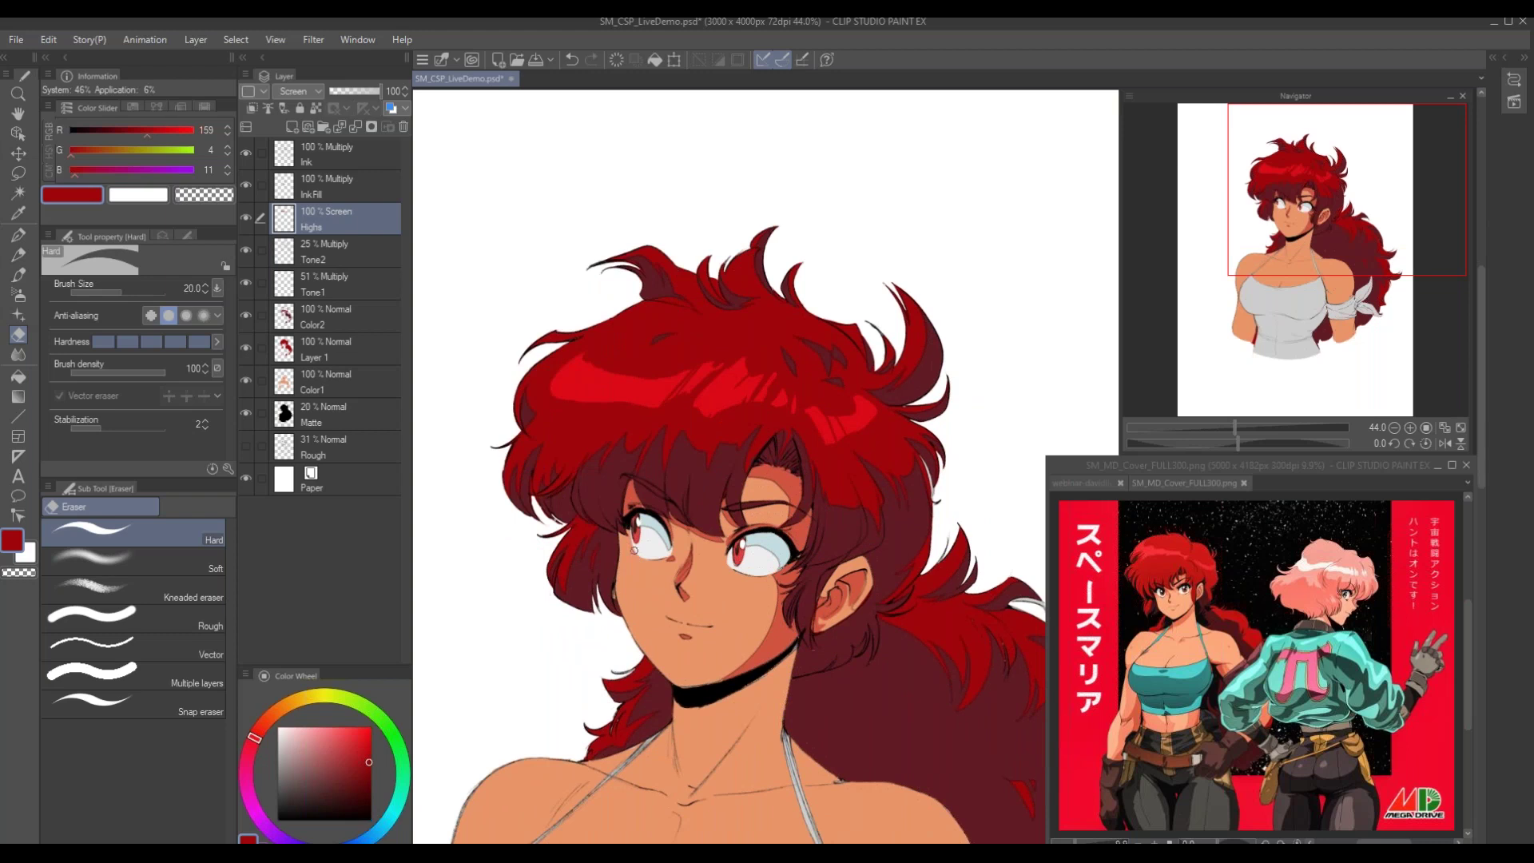
drag(604, 553, 610, 562)
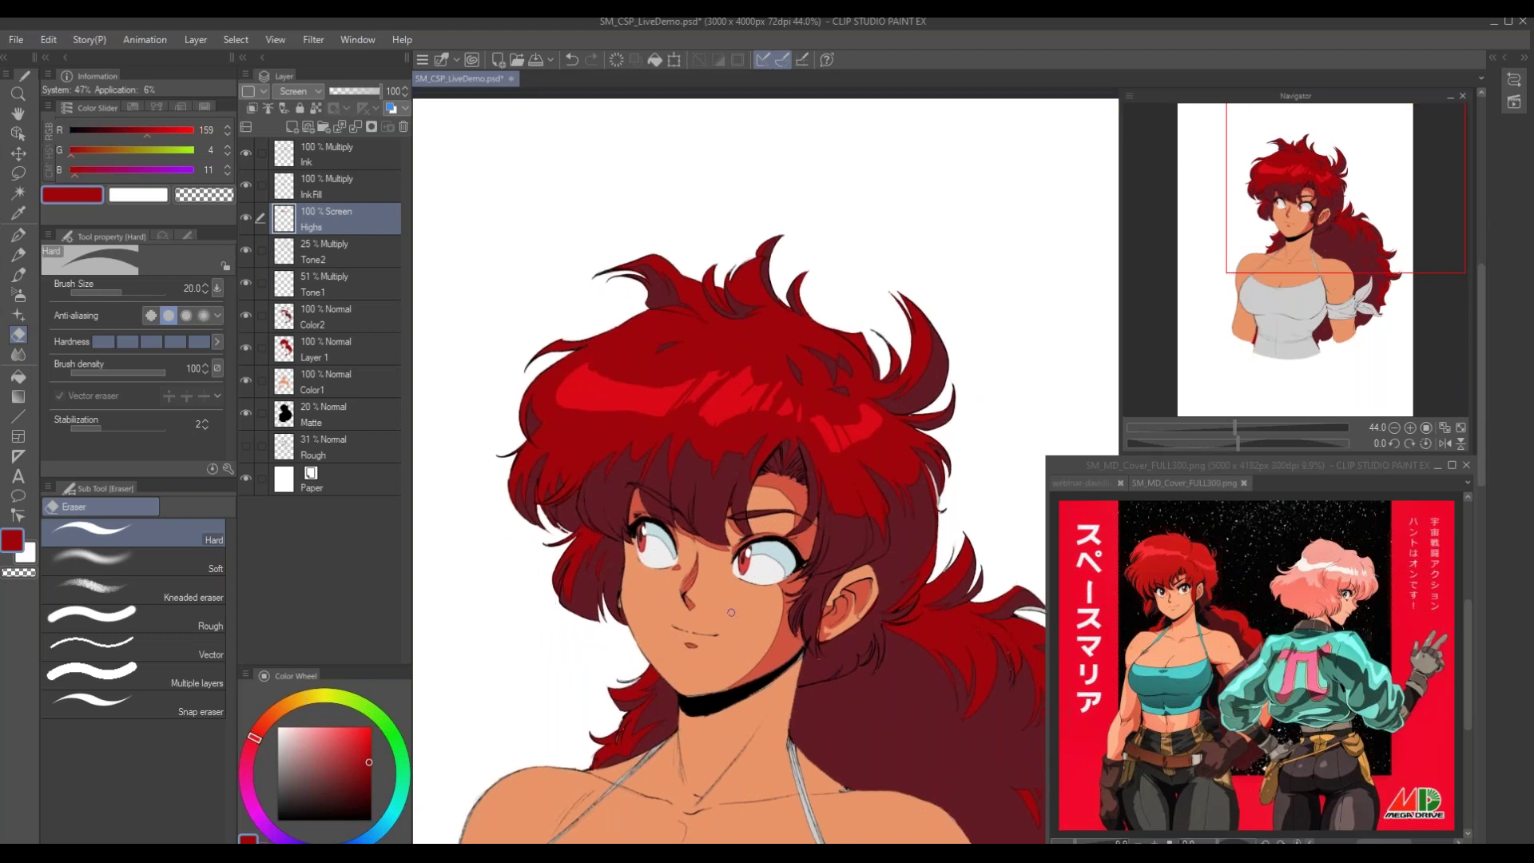
Sample the reddish skin shadow colour and dab a small highlight on the tip of the nose with the G-pen Color brush
alt+click(776, 643)
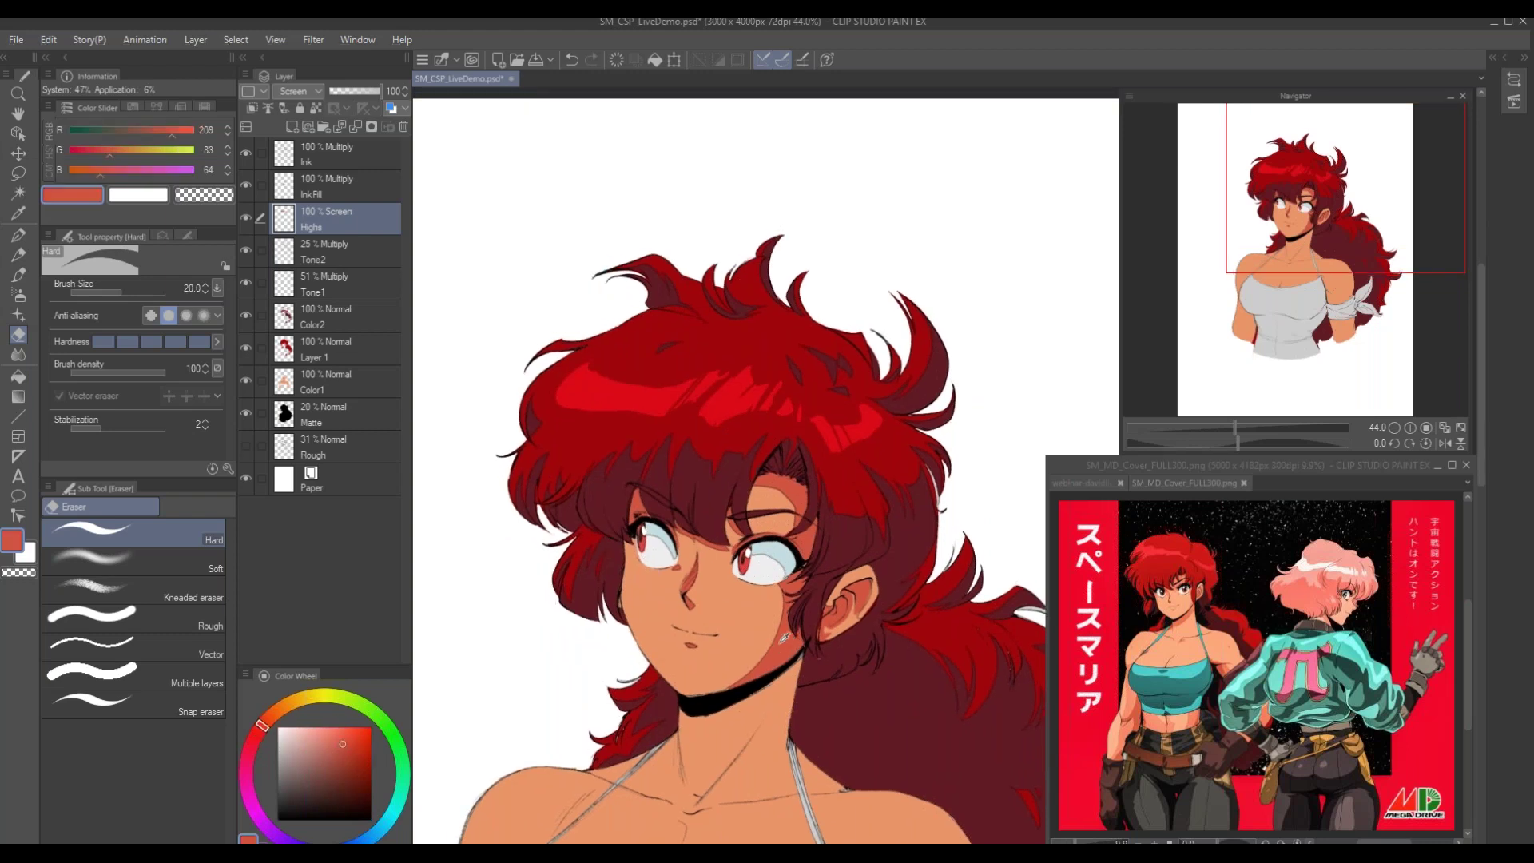
alt+click(732, 613)
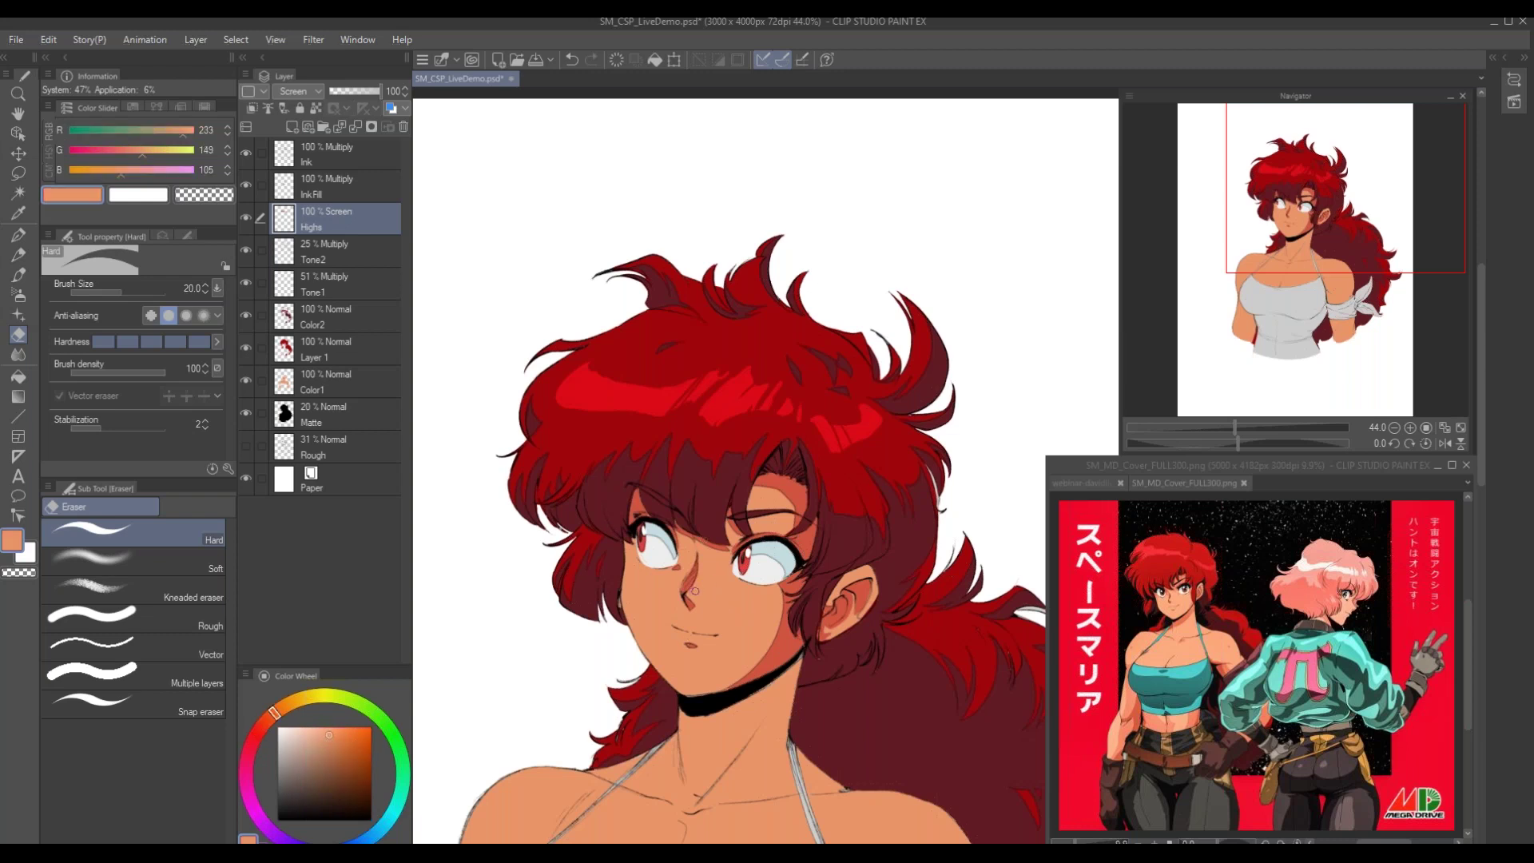
key(p)
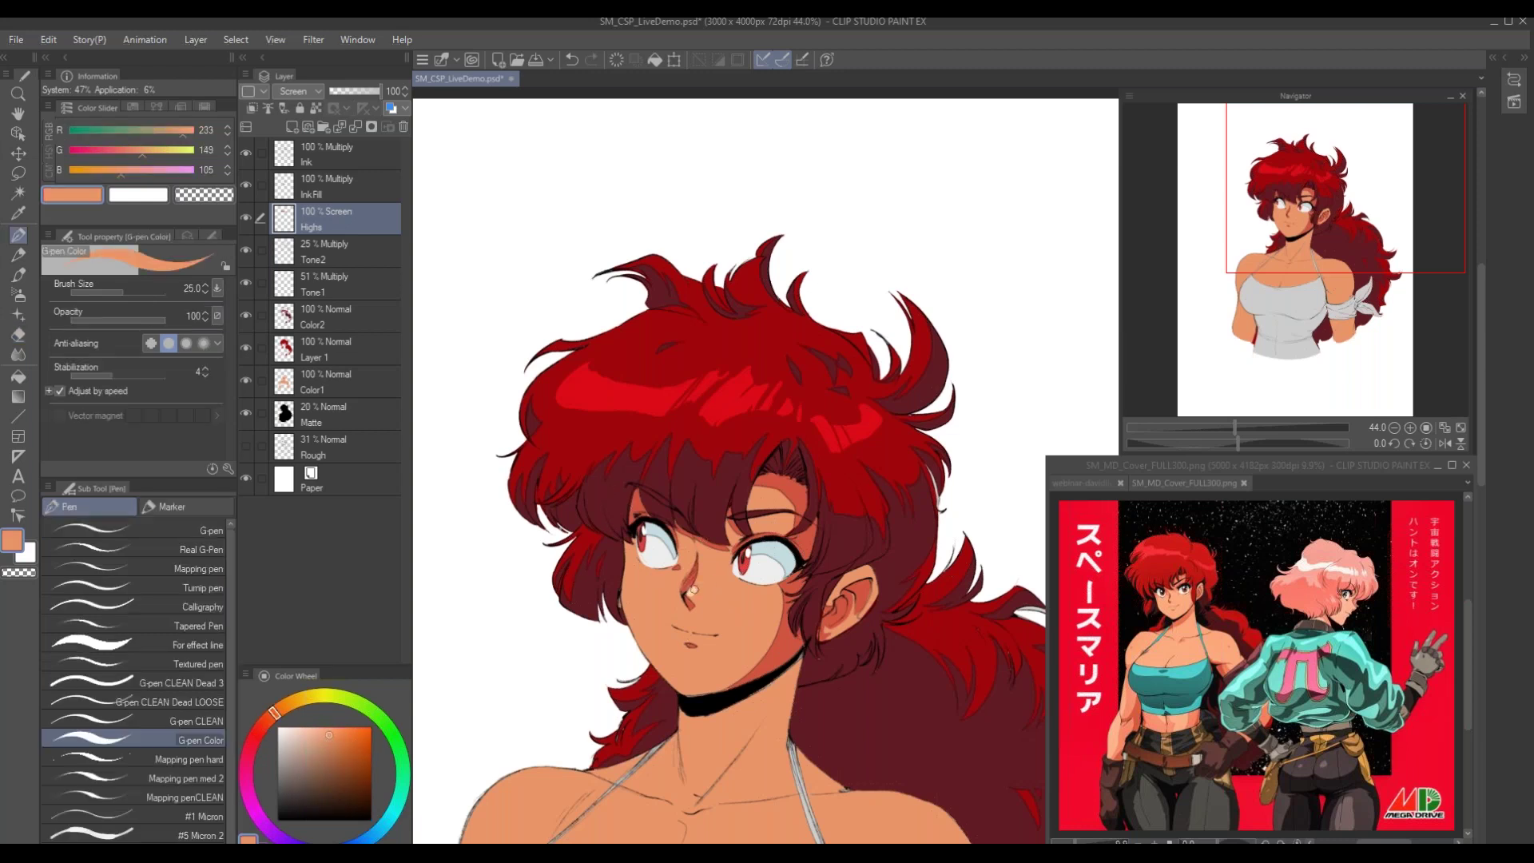
alt+click(777, 637)
click(692, 593)
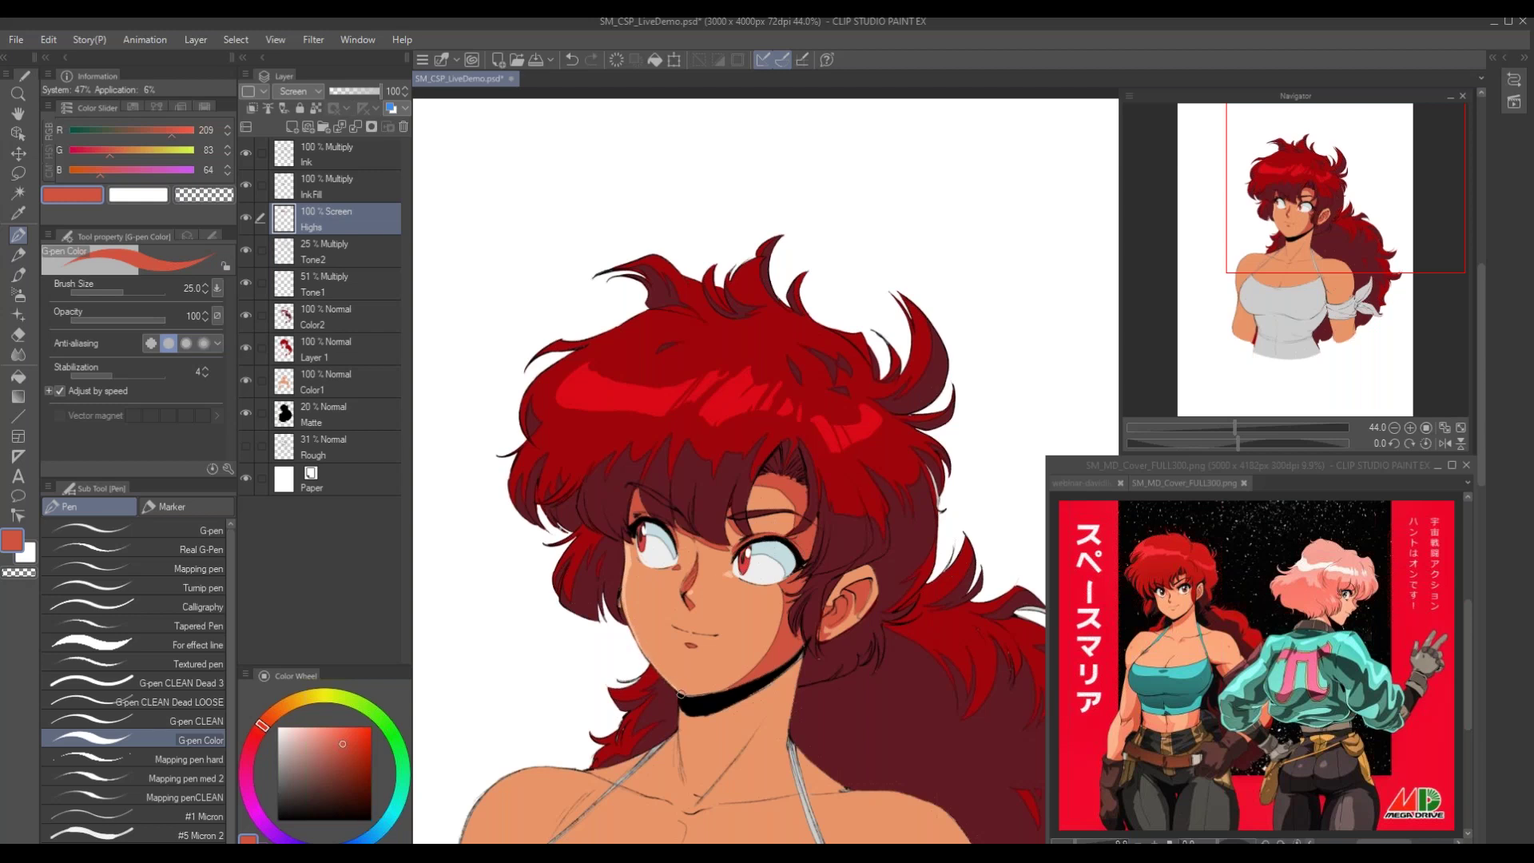
ctrl+alt+click(565, 516)
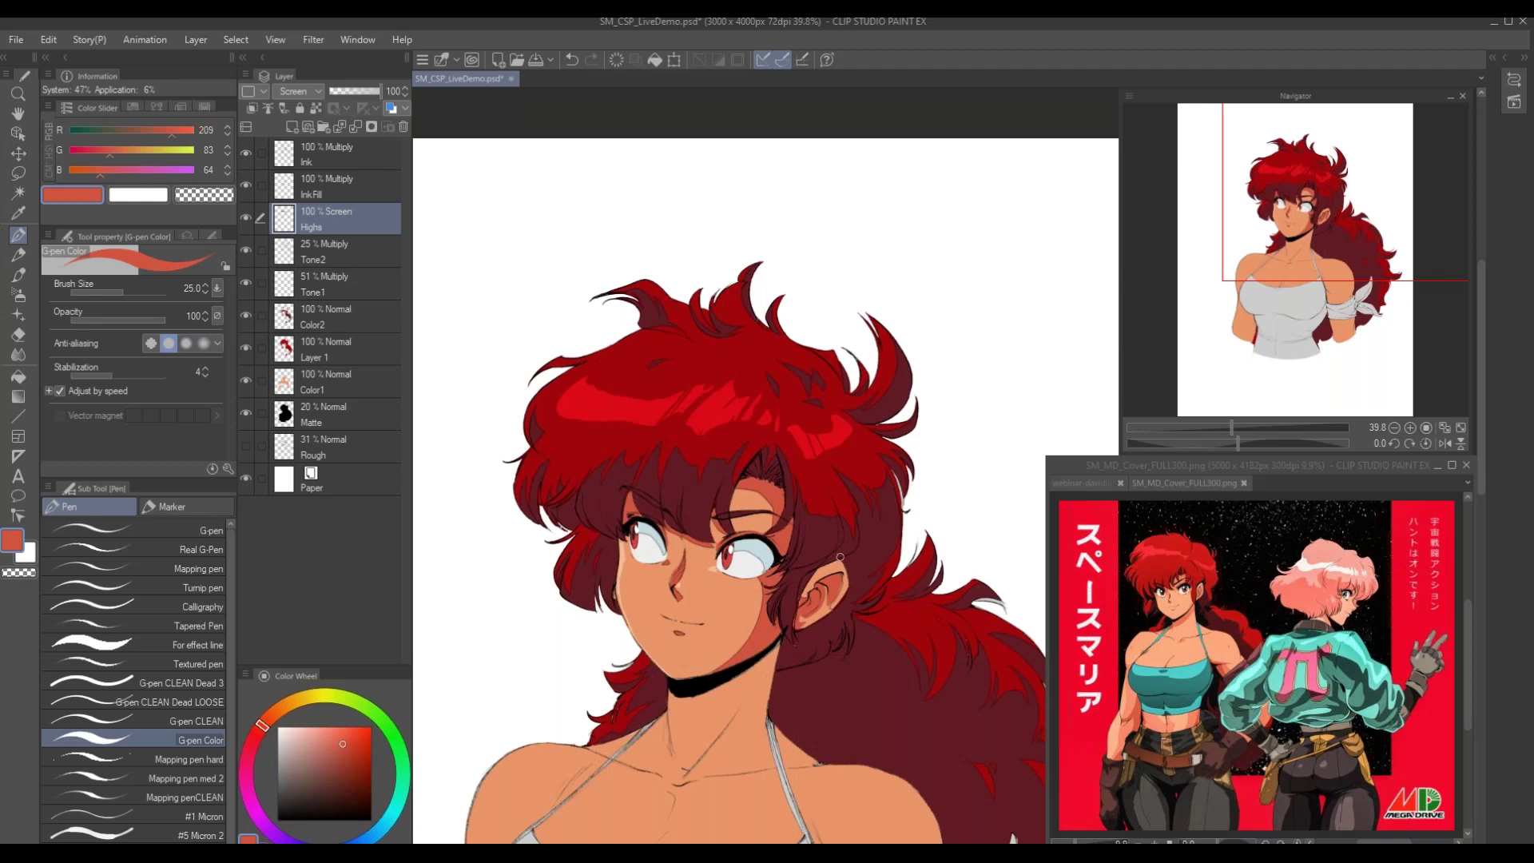
drag(573, 526, 613, 554)
drag(653, 614, 617, 626)
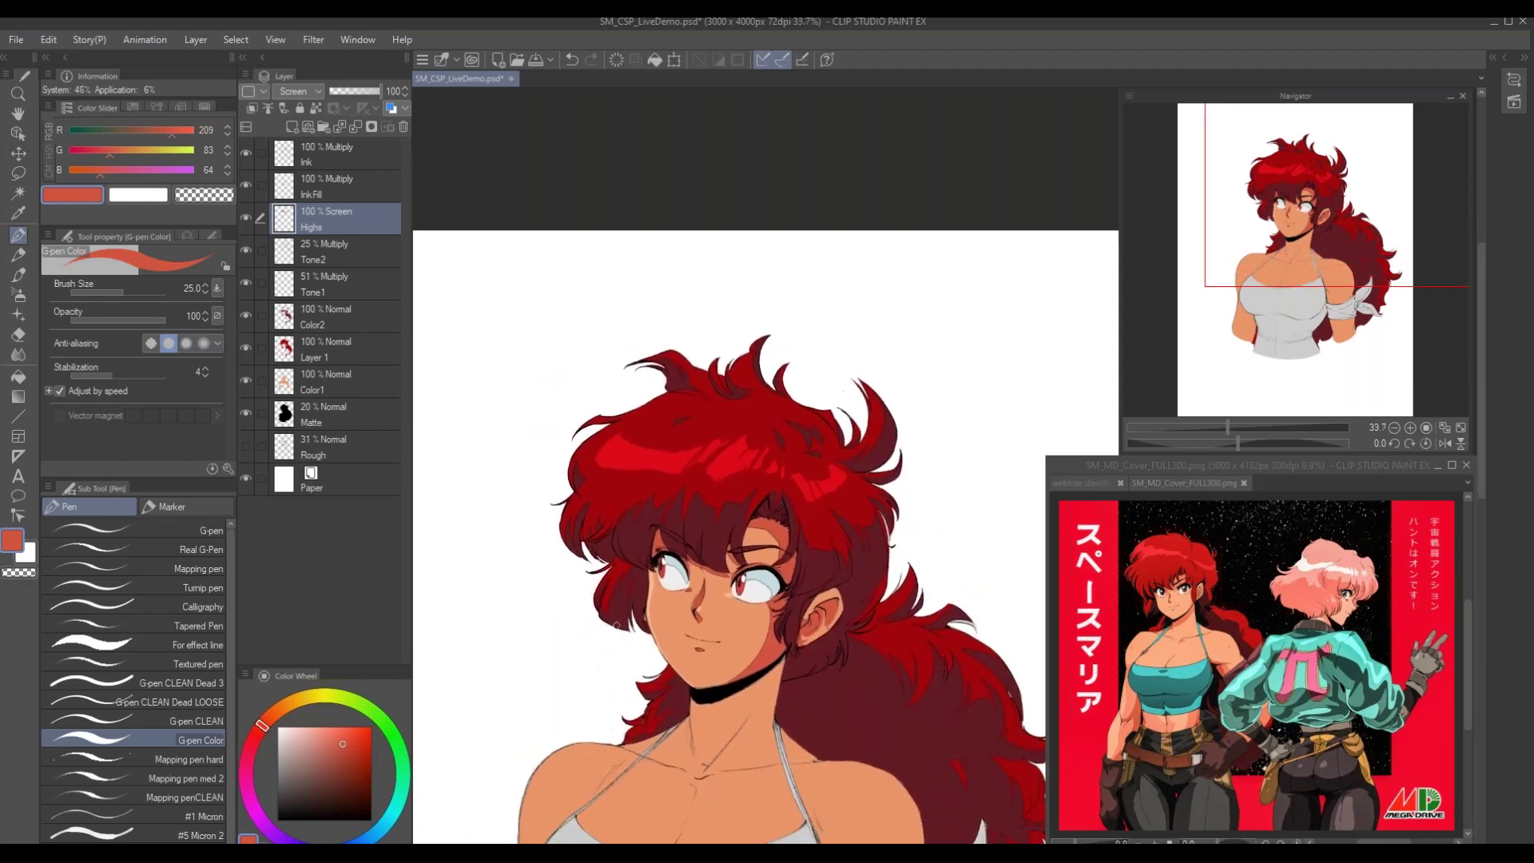
Load the Color2 layer's painted shadows as a selection and make Tone1 the active layer
click(310, 320)
click(246, 314)
click(247, 315)
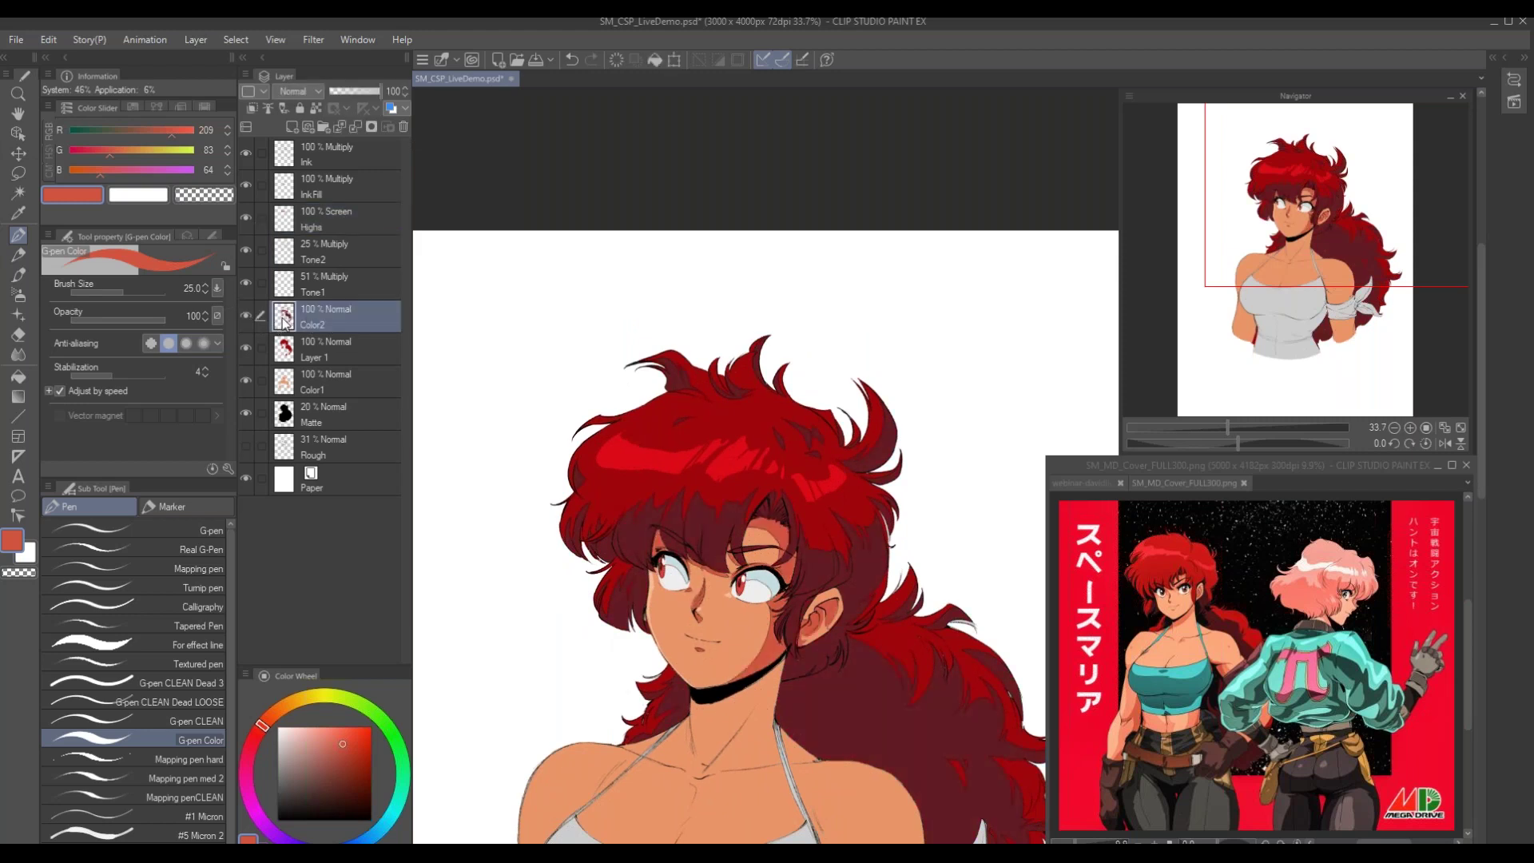
ctrl+click(284, 318)
click(272, 289)
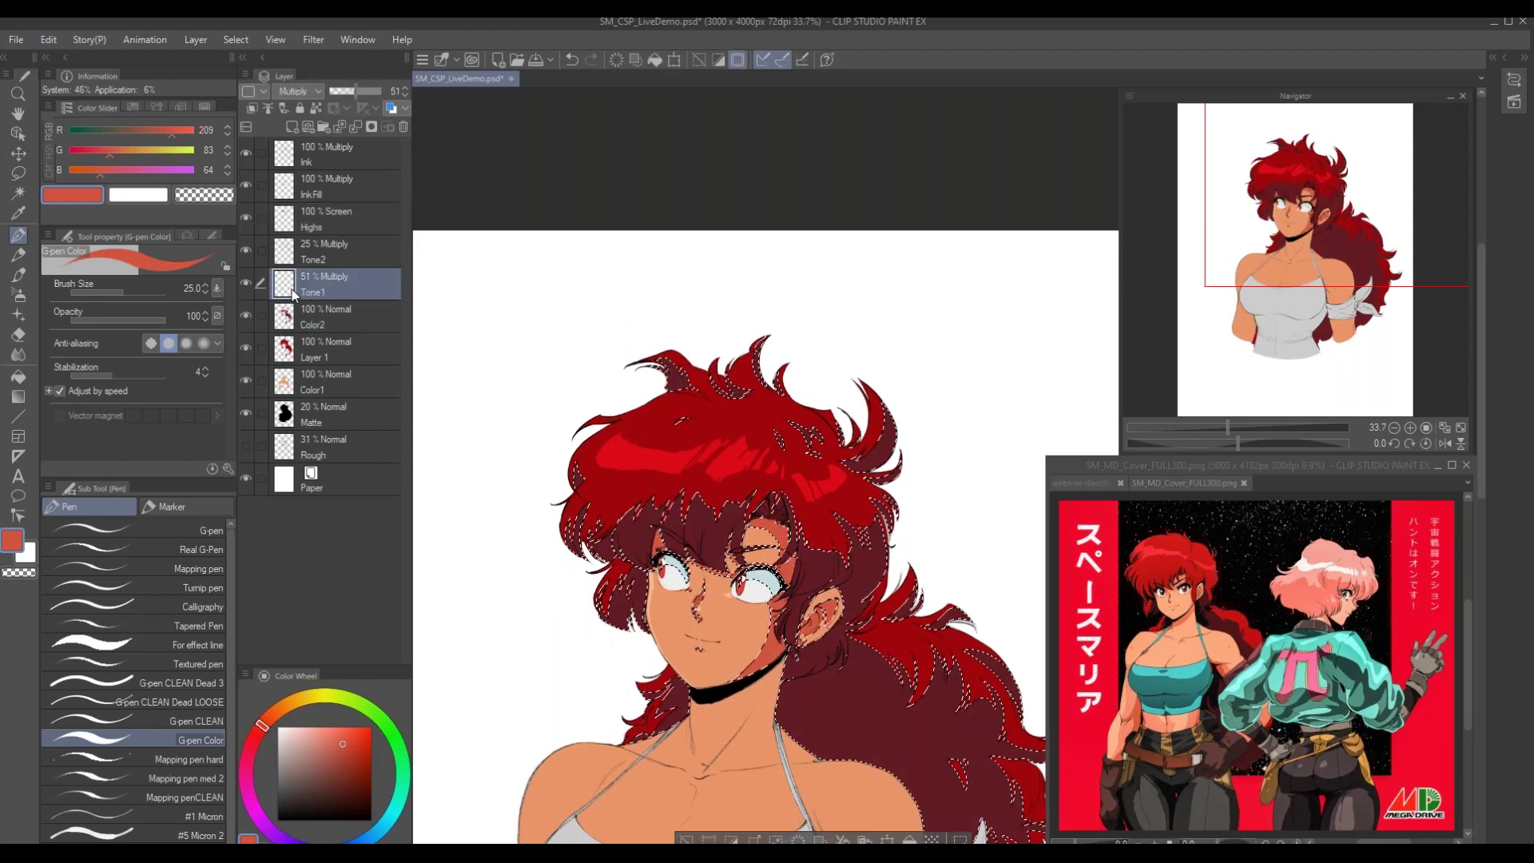
Fill the selected shadow areas on Tone1 with dark blue (RGB 4, 20, 74) and clear the selection
click(366, 794)
click(343, 841)
drag(559, 649, 601, 529)
scroll(601, 529, down, 3)
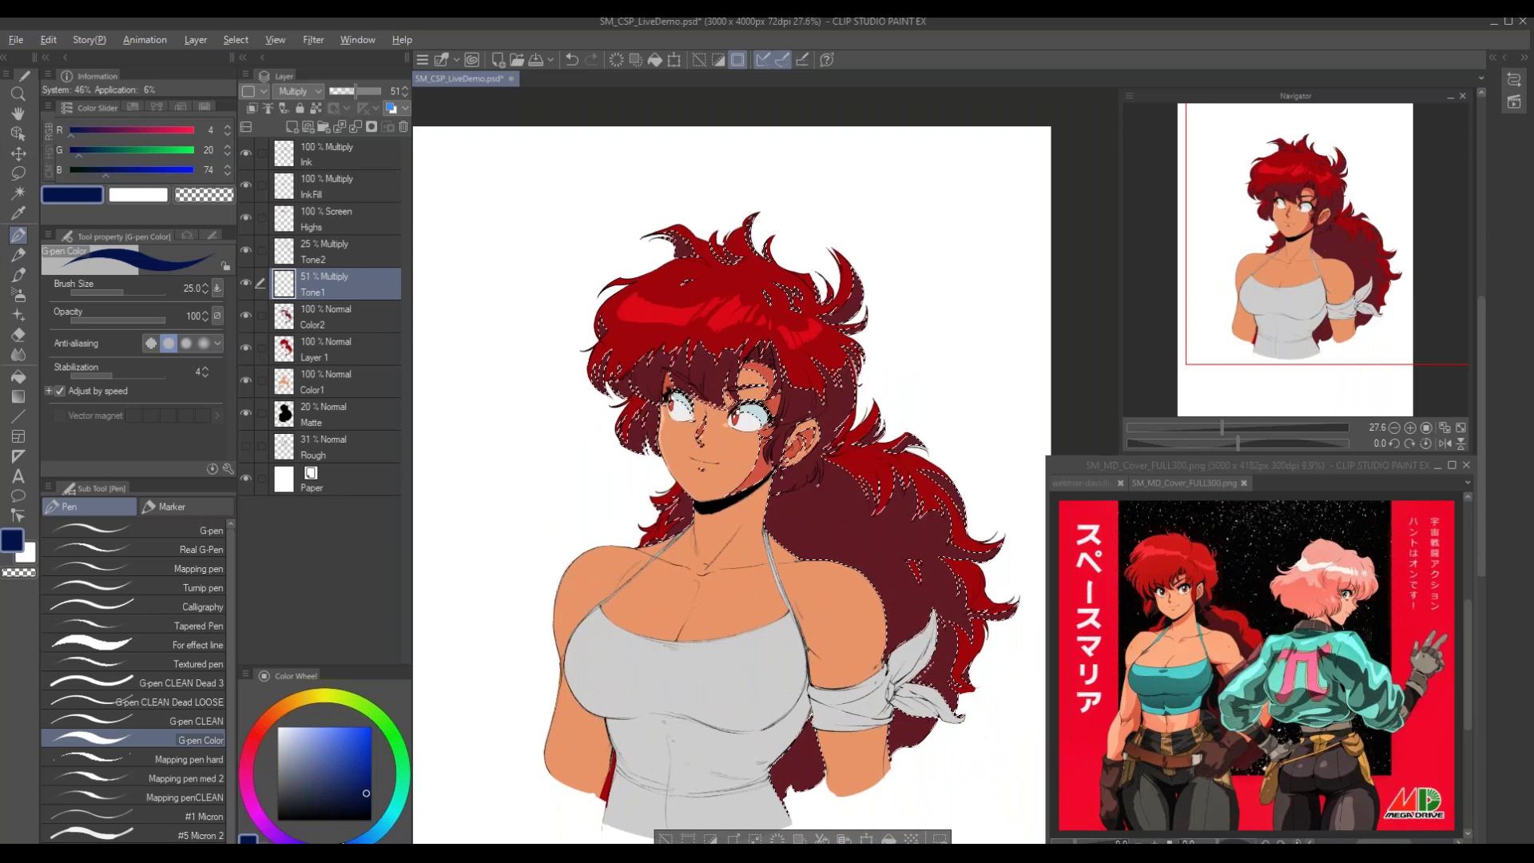
key(alt+Delete)
drag(555, 504, 565, 548)
key(ctrl+d)
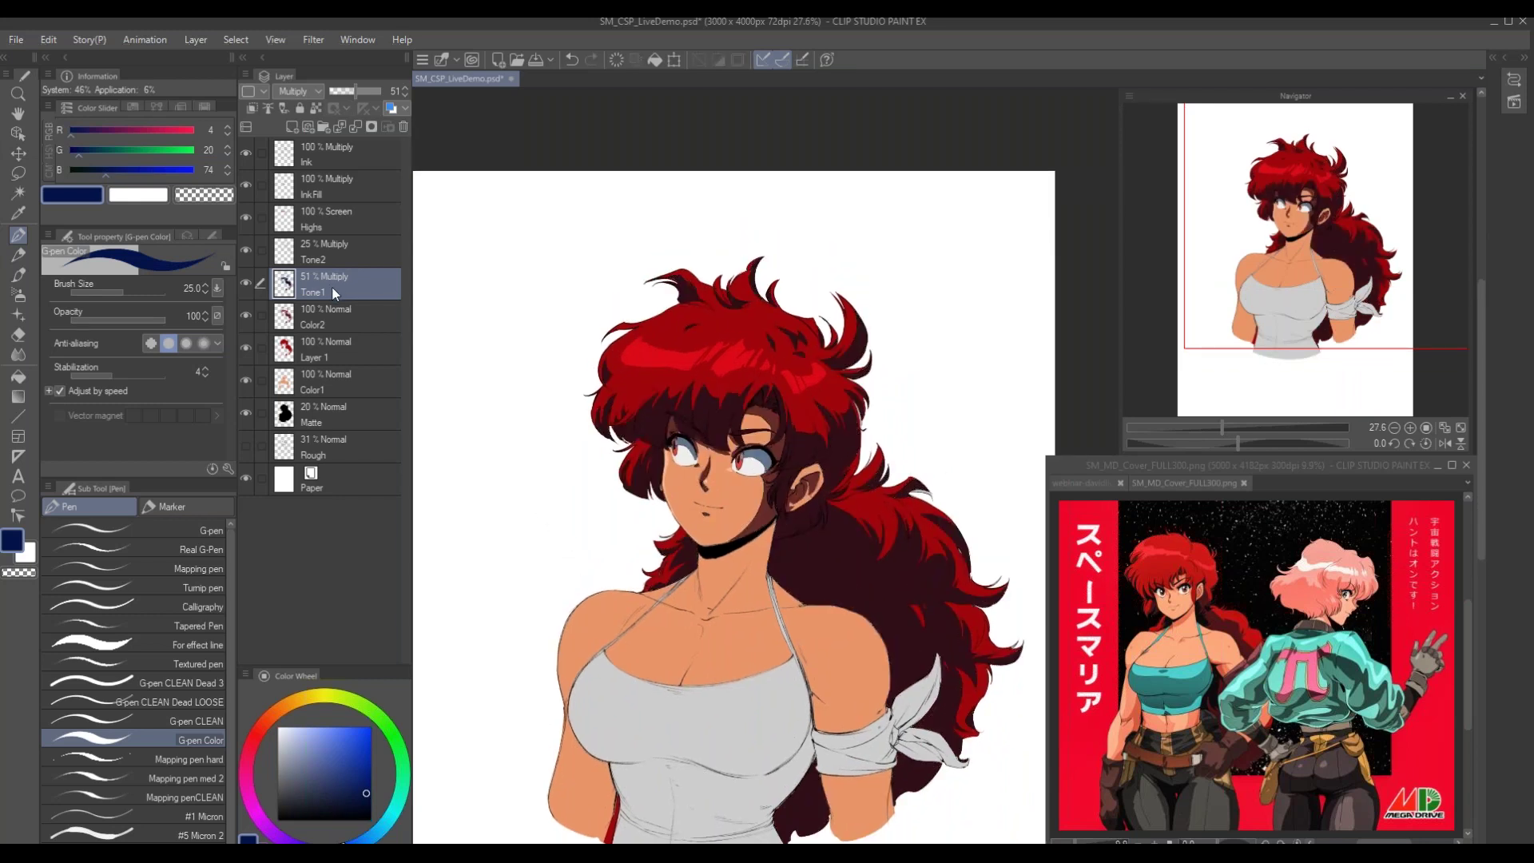
Lower the Tone1 layer's opacity to 2%
key(ctrl+u)
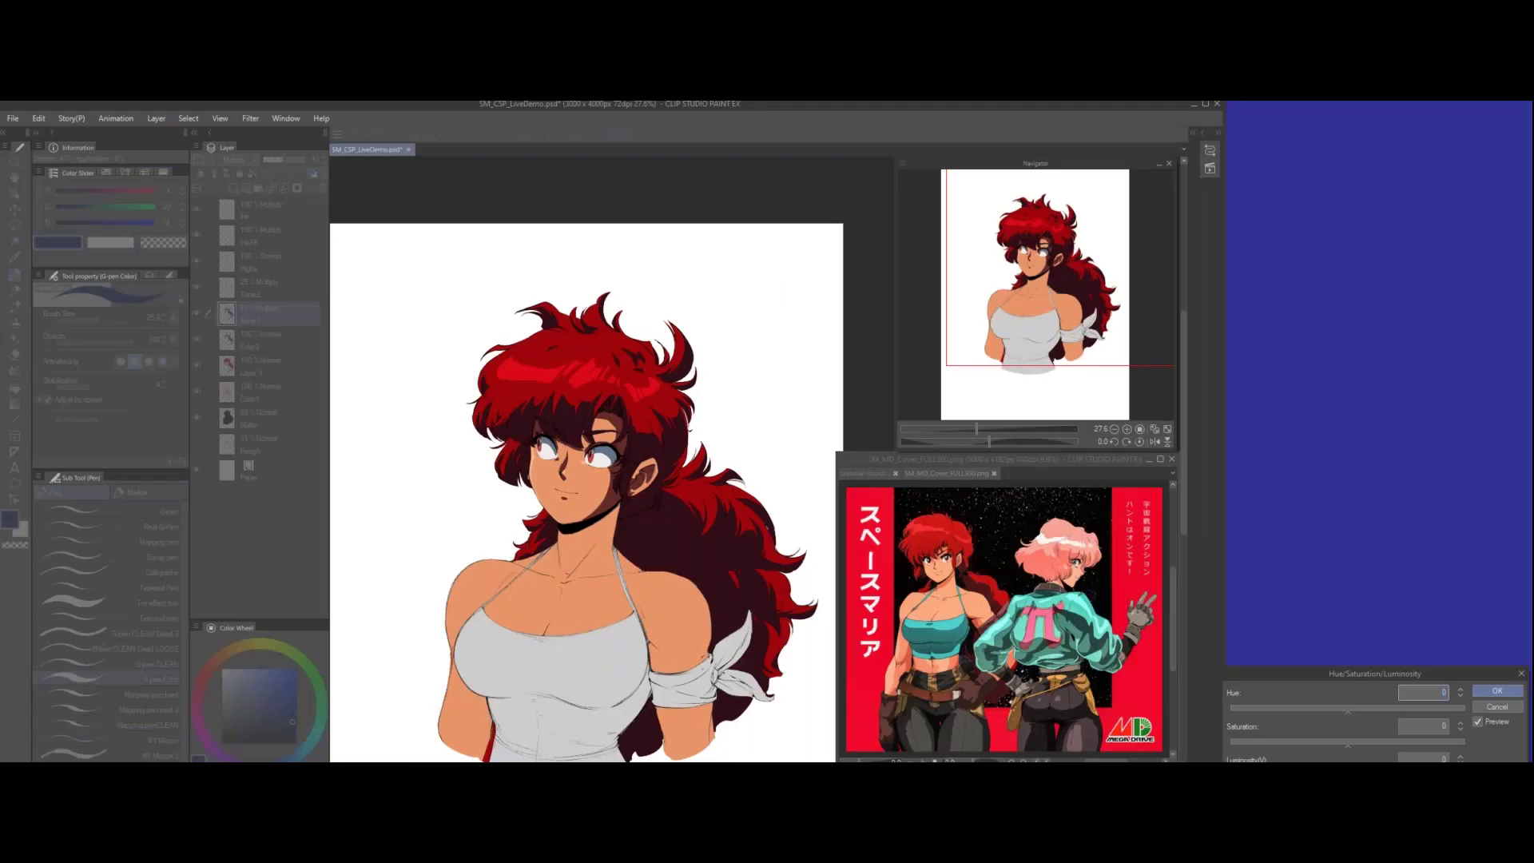
key(Escape)
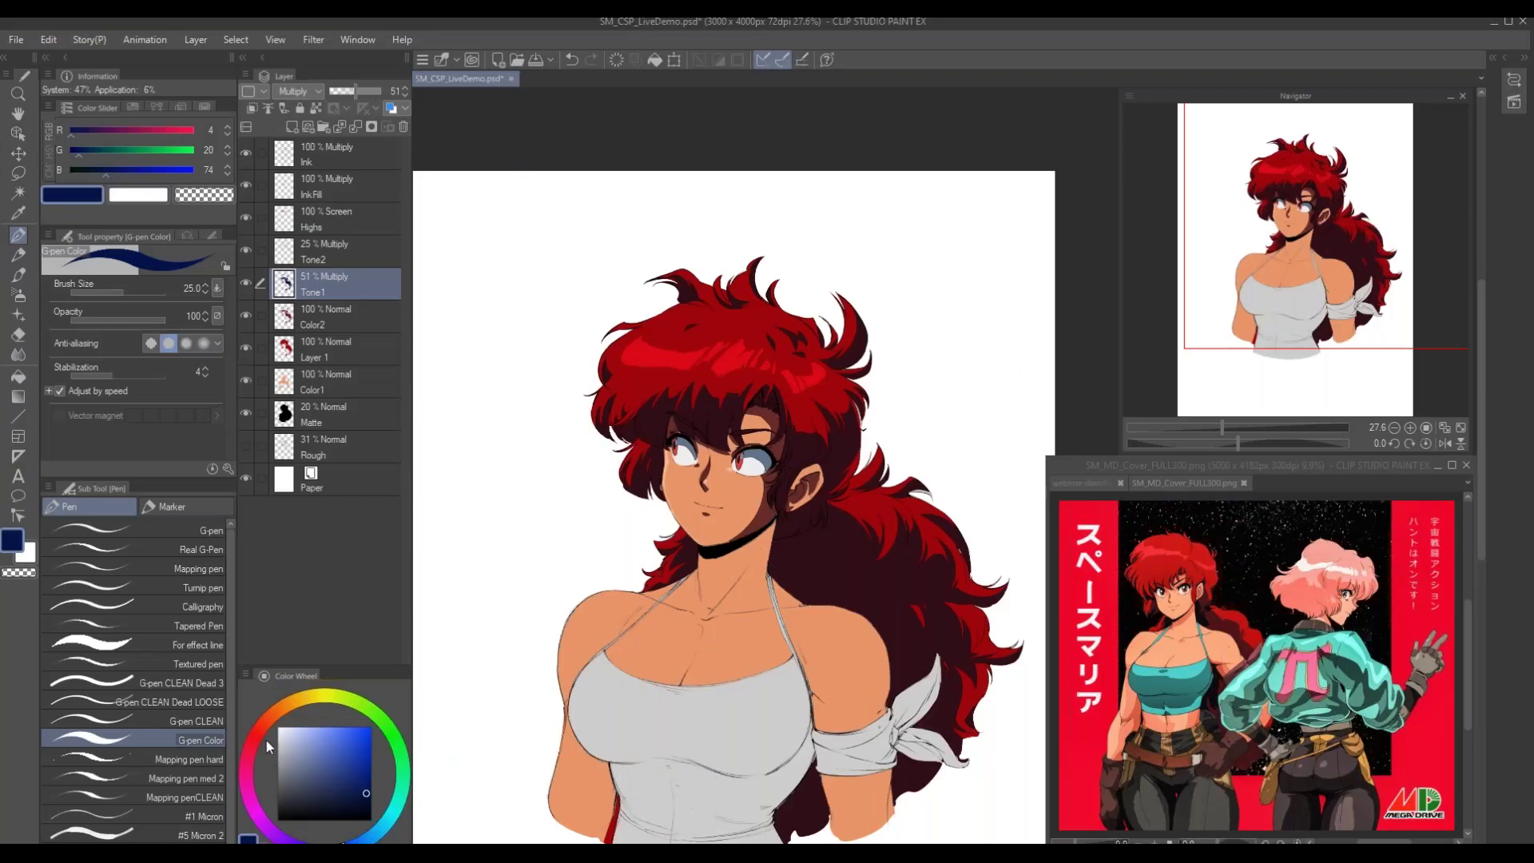
drag(344, 94, 328, 94)
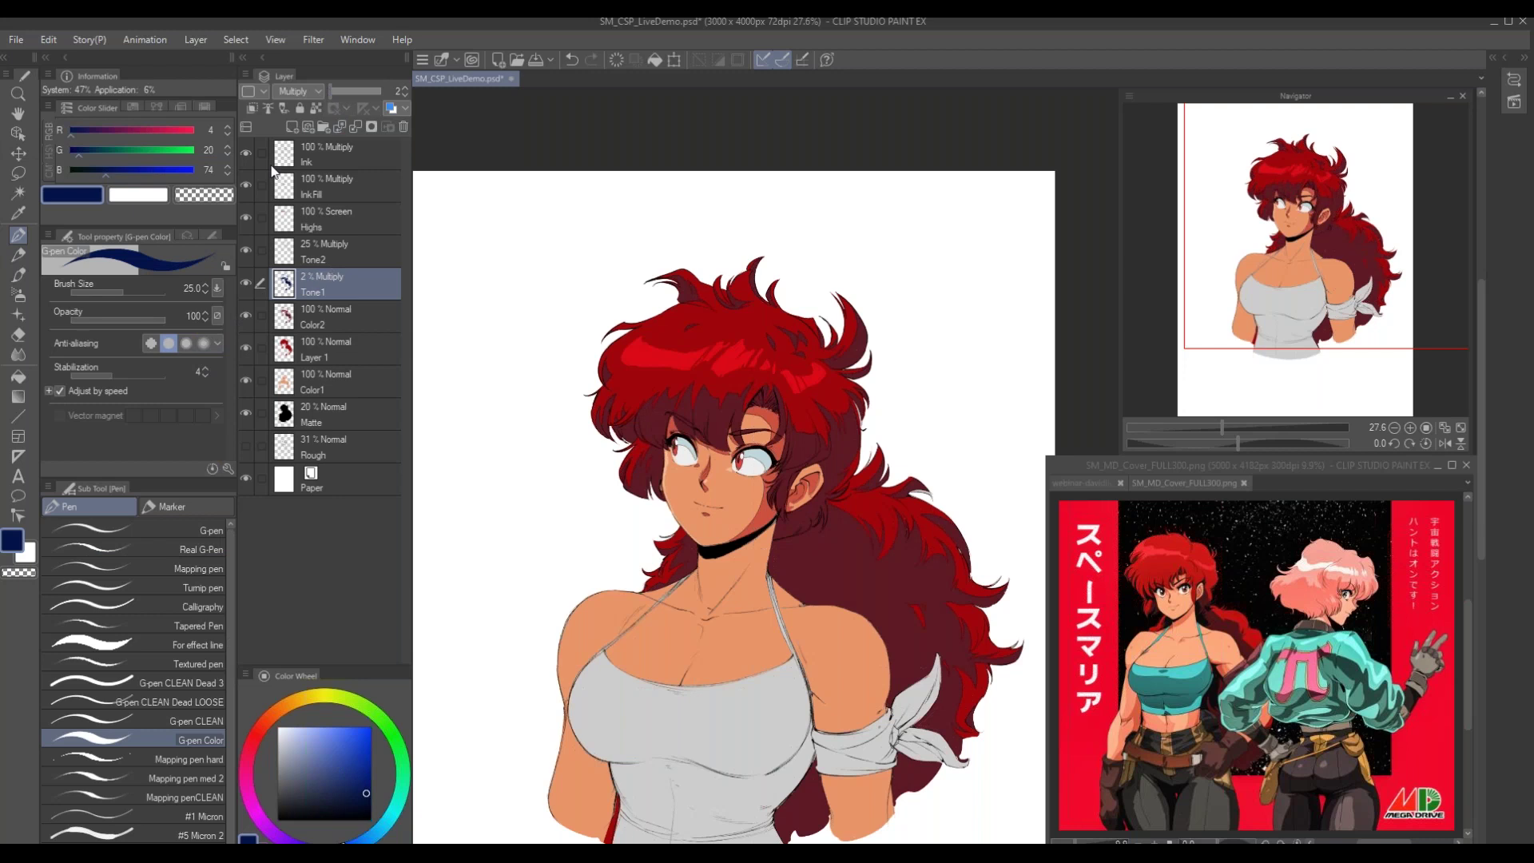
Add a new Overlay layer above Tone1 and load the Color2 shadows as a selection
click(293, 126)
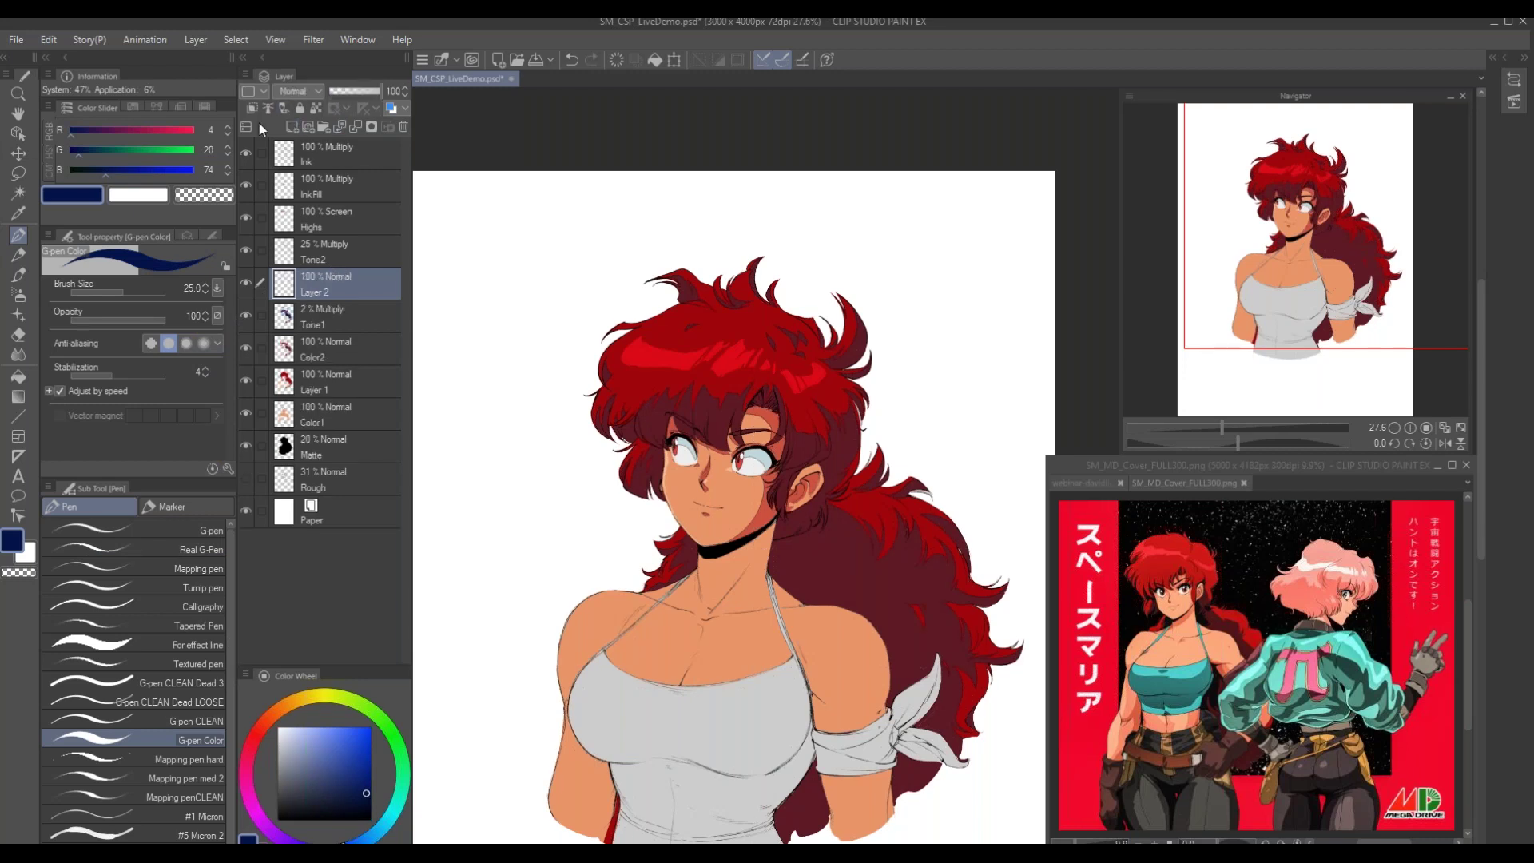
click(283, 93)
click(287, 290)
ctrl+click(285, 350)
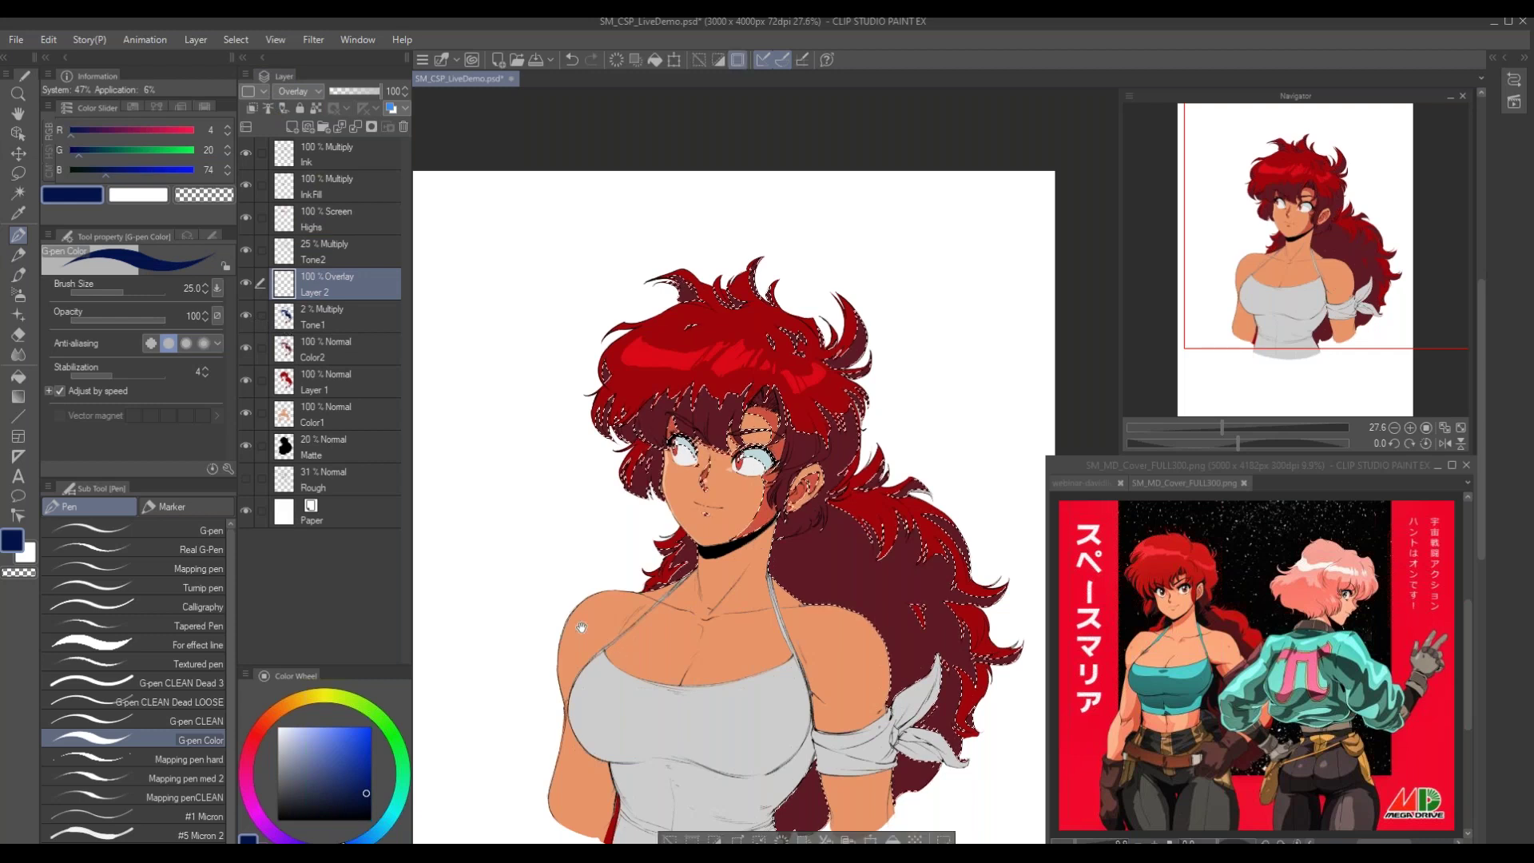
Try neutral greys as the drawing colour, ending with a dark grey (RGB 77, 77, 77)
click(277, 774)
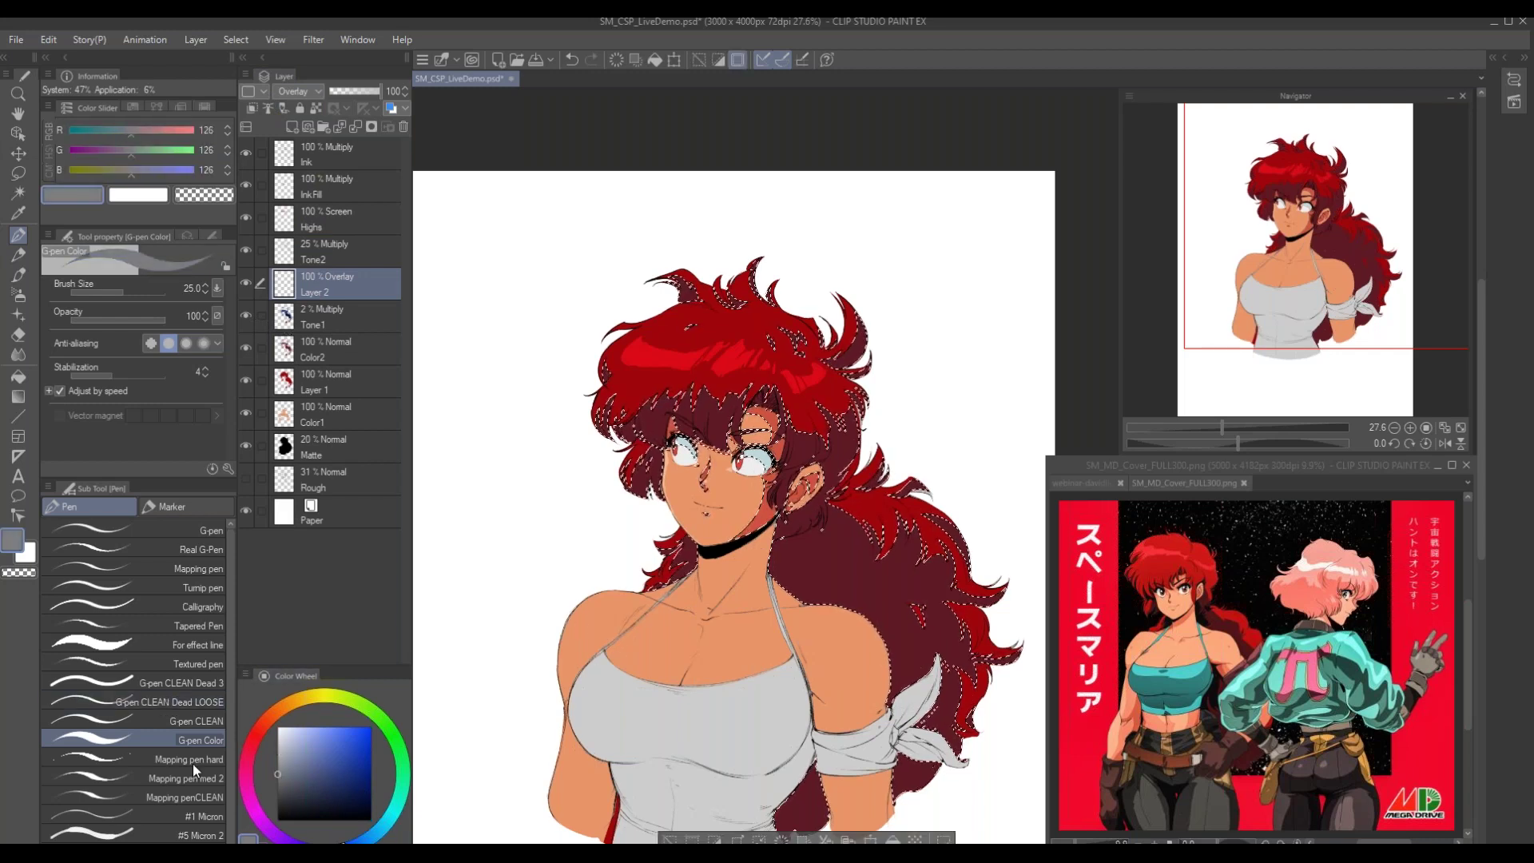
drag(501, 724, 657, 664)
drag(278, 772, 277, 770)
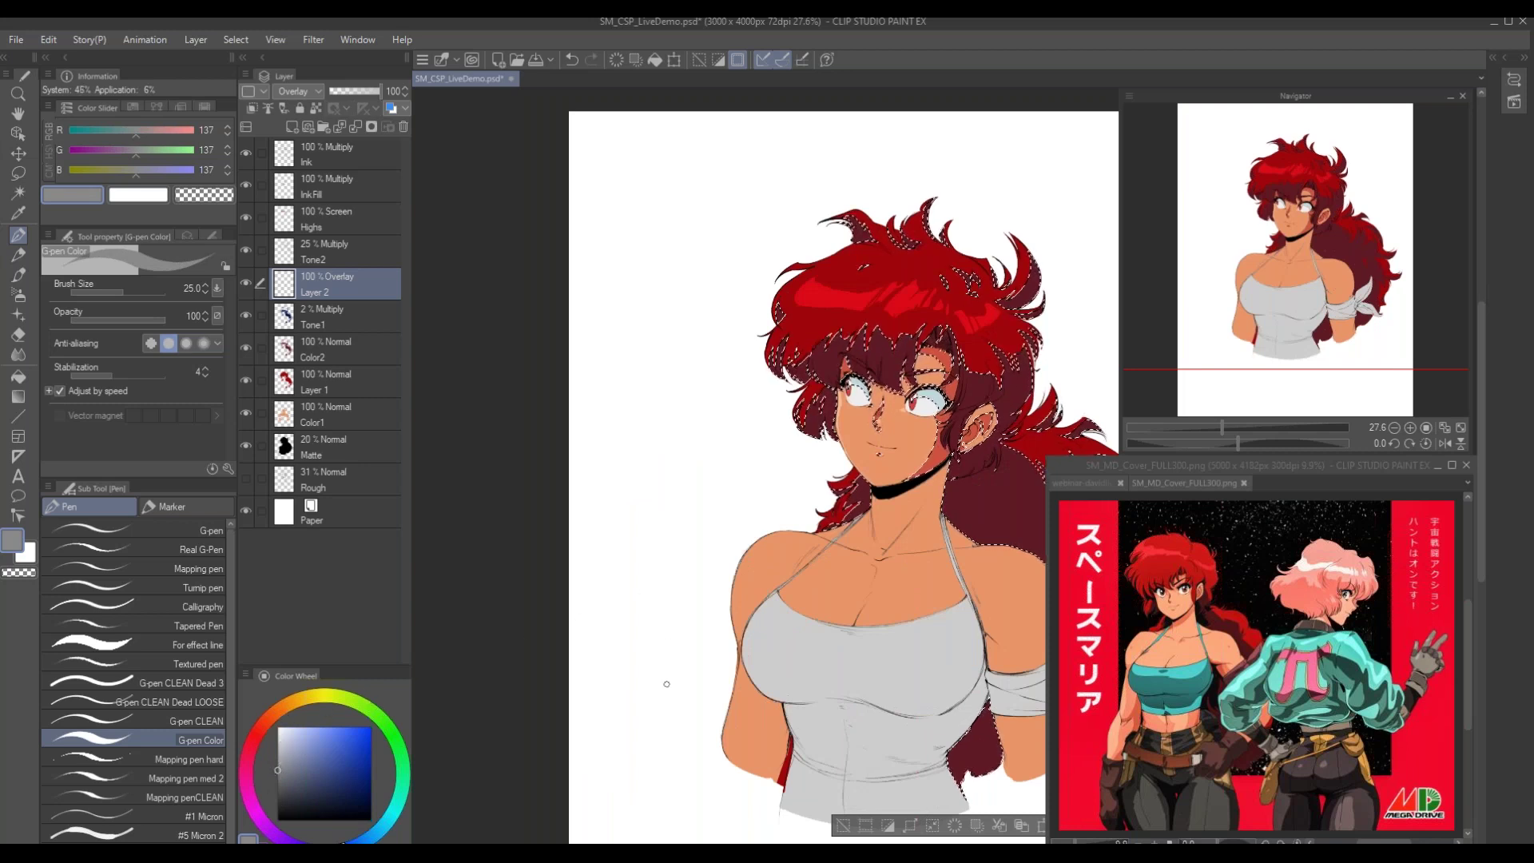
mouse_move(283, 781)
mouse_down()
mouse_move(279, 795)
mouse_move(269, 740)
mouse_move(278, 792)
mouse_up()
alt+click(678, 653)
drag(664, 653, 617, 660)
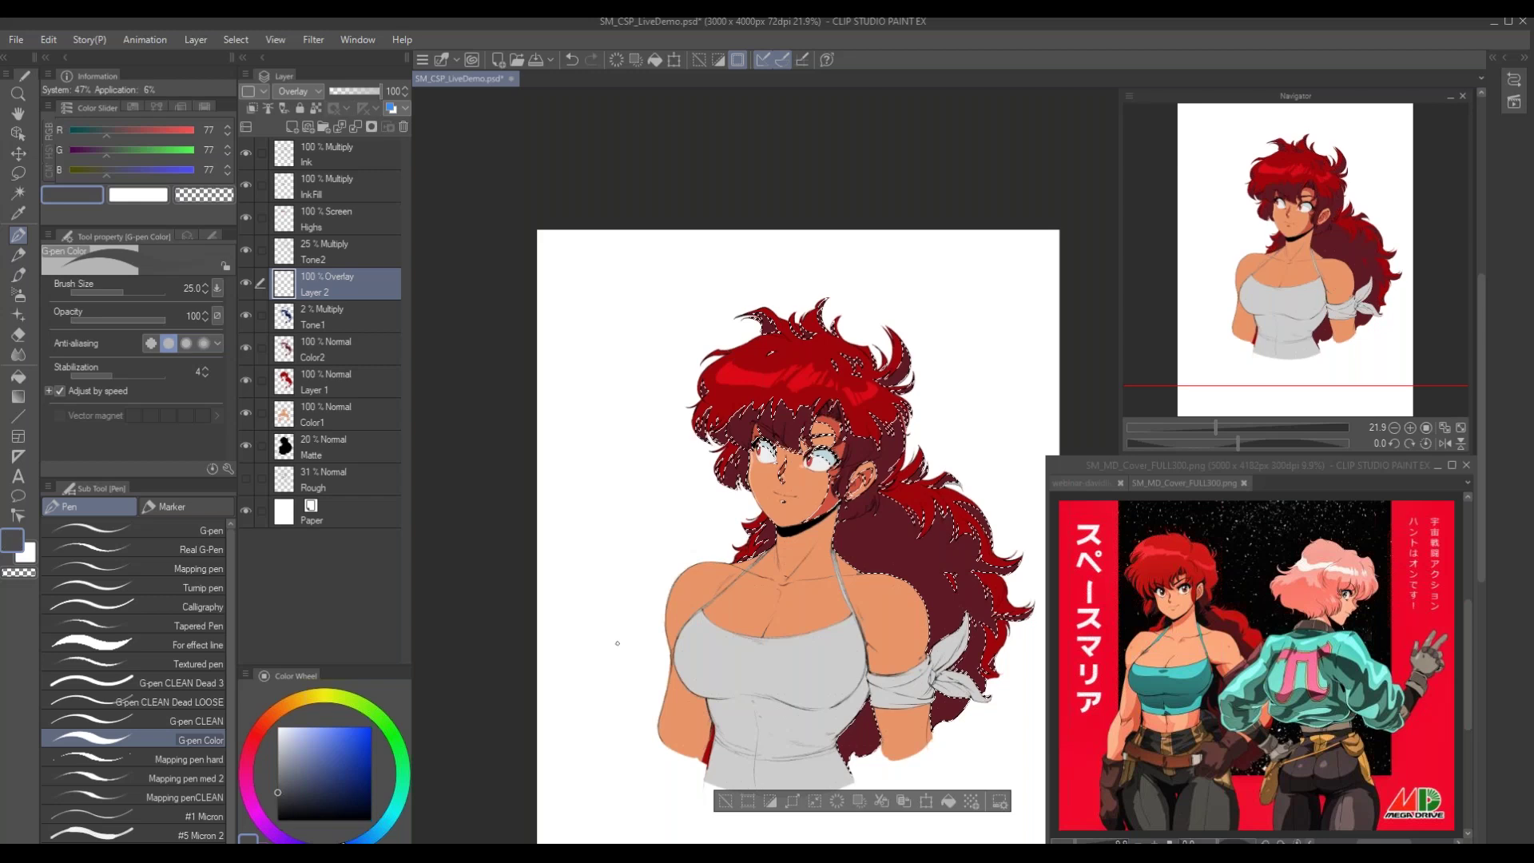
Apply foreground-to-transparent gradients in dark blue over the selected shadow areas on the Overlay layer above Tone1
key(g)
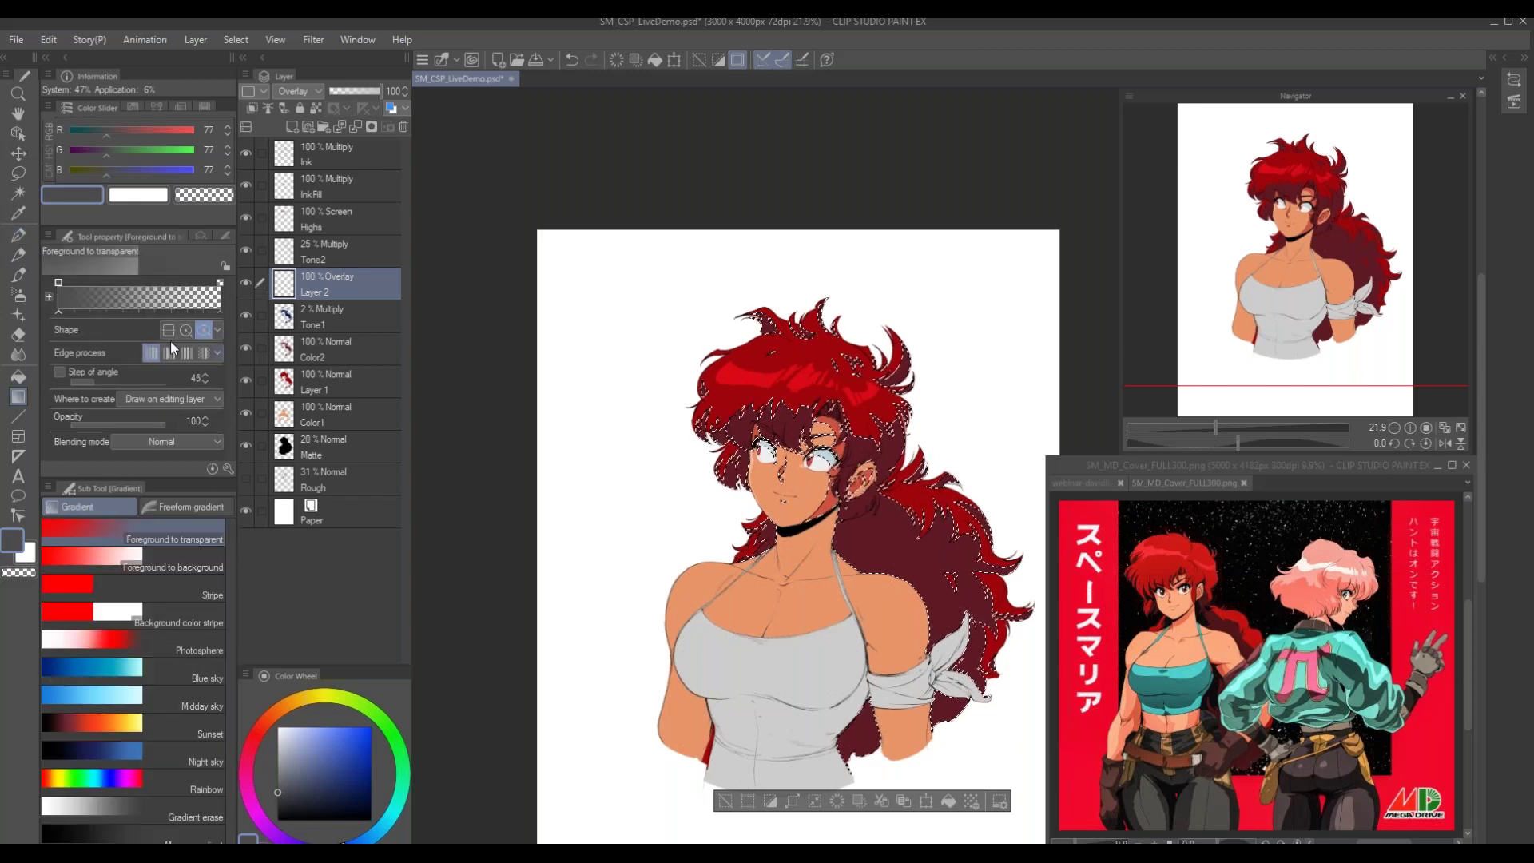
click(339, 796)
drag(656, 583, 677, 556)
drag(854, 727, 1188, 844)
drag(622, 668, 508, 748)
Add gradients over the selected shadows in muted blue (RGB 83, 92, 122) and lighter blue (RGB 124, 140, 193)
click(302, 770)
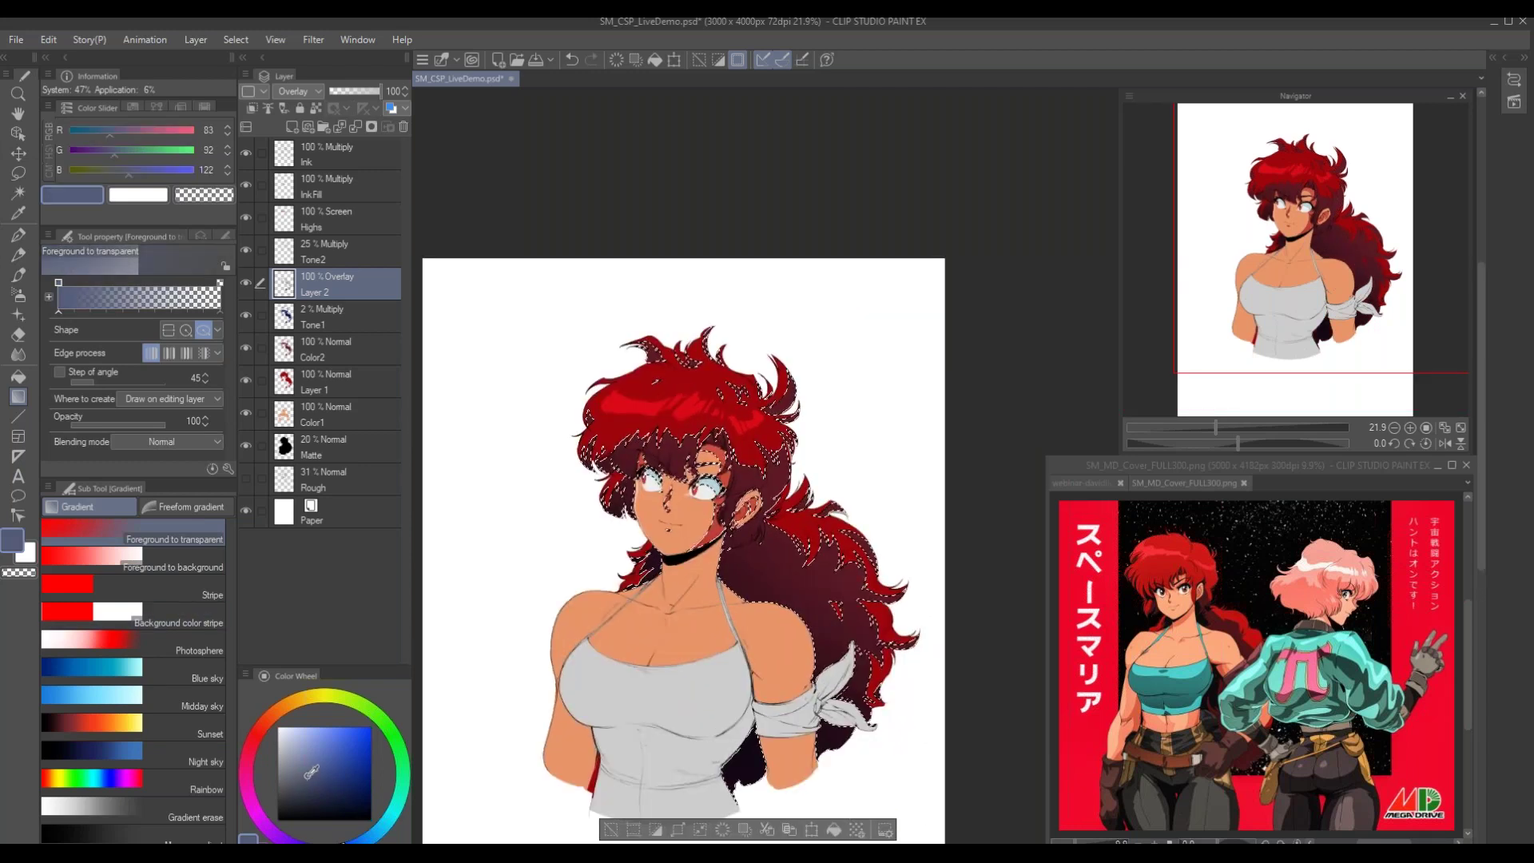
drag(967, 593, 463, 743)
drag(657, 677, 883, 838)
click(308, 747)
click(311, 750)
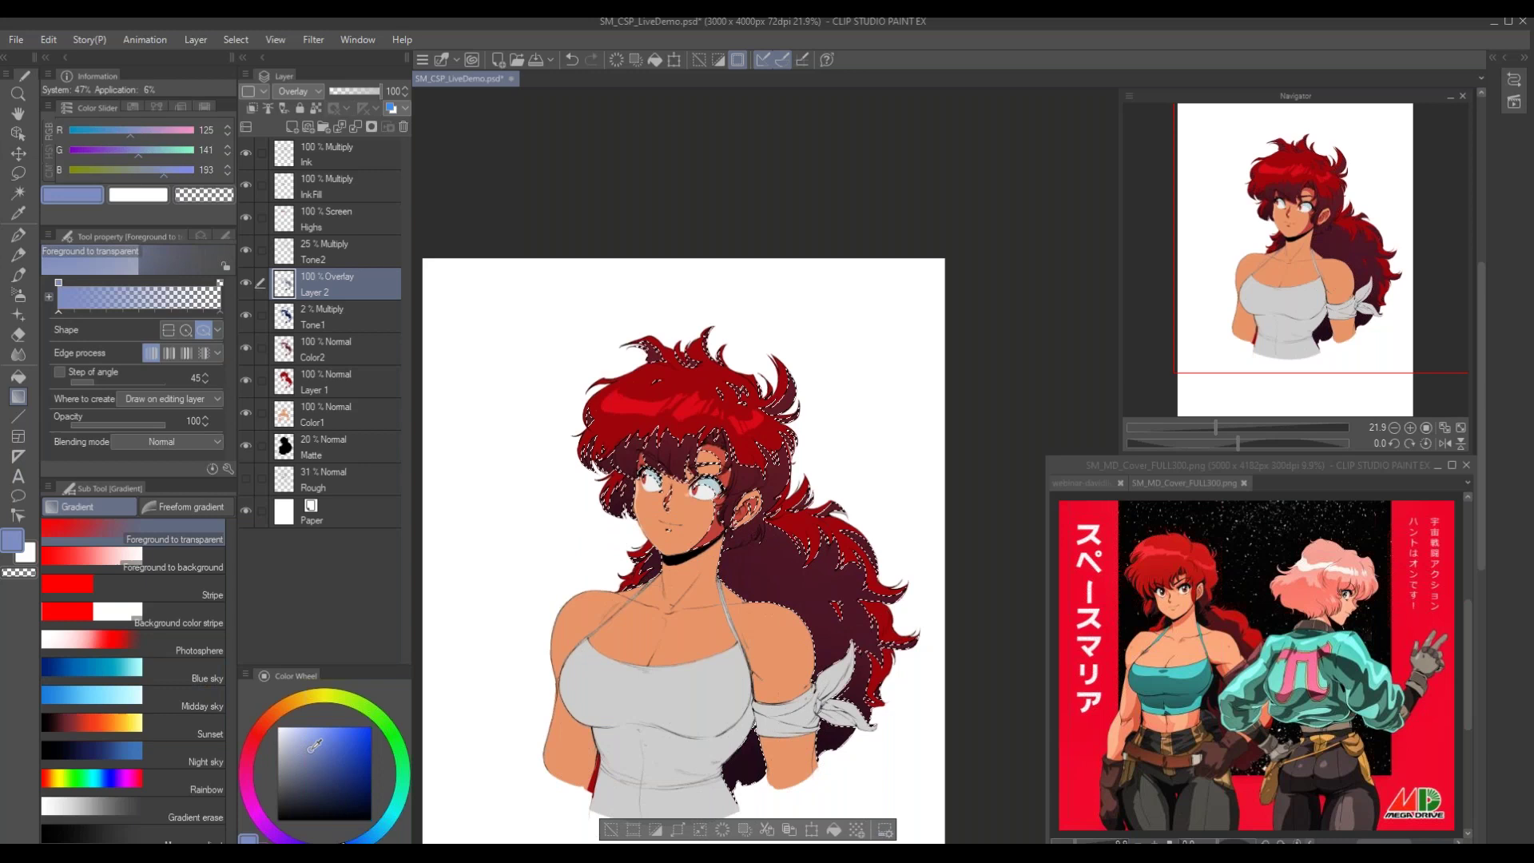
drag(644, 235, 960, 559)
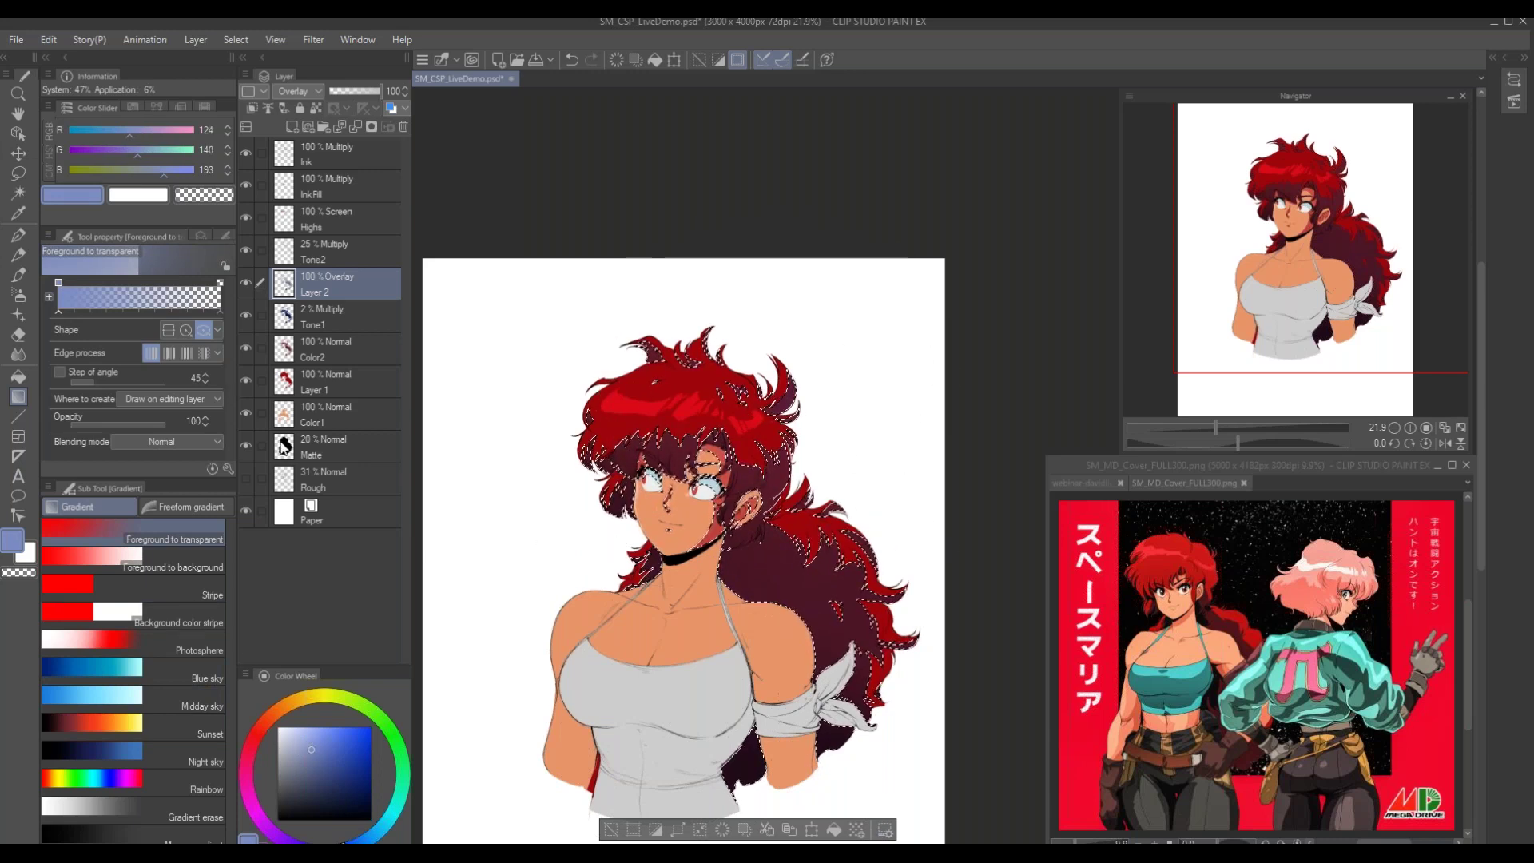
Load the Matte layer's character silhouette as the selection
ctrl+click(285, 446)
drag(644, 612, 792, 784)
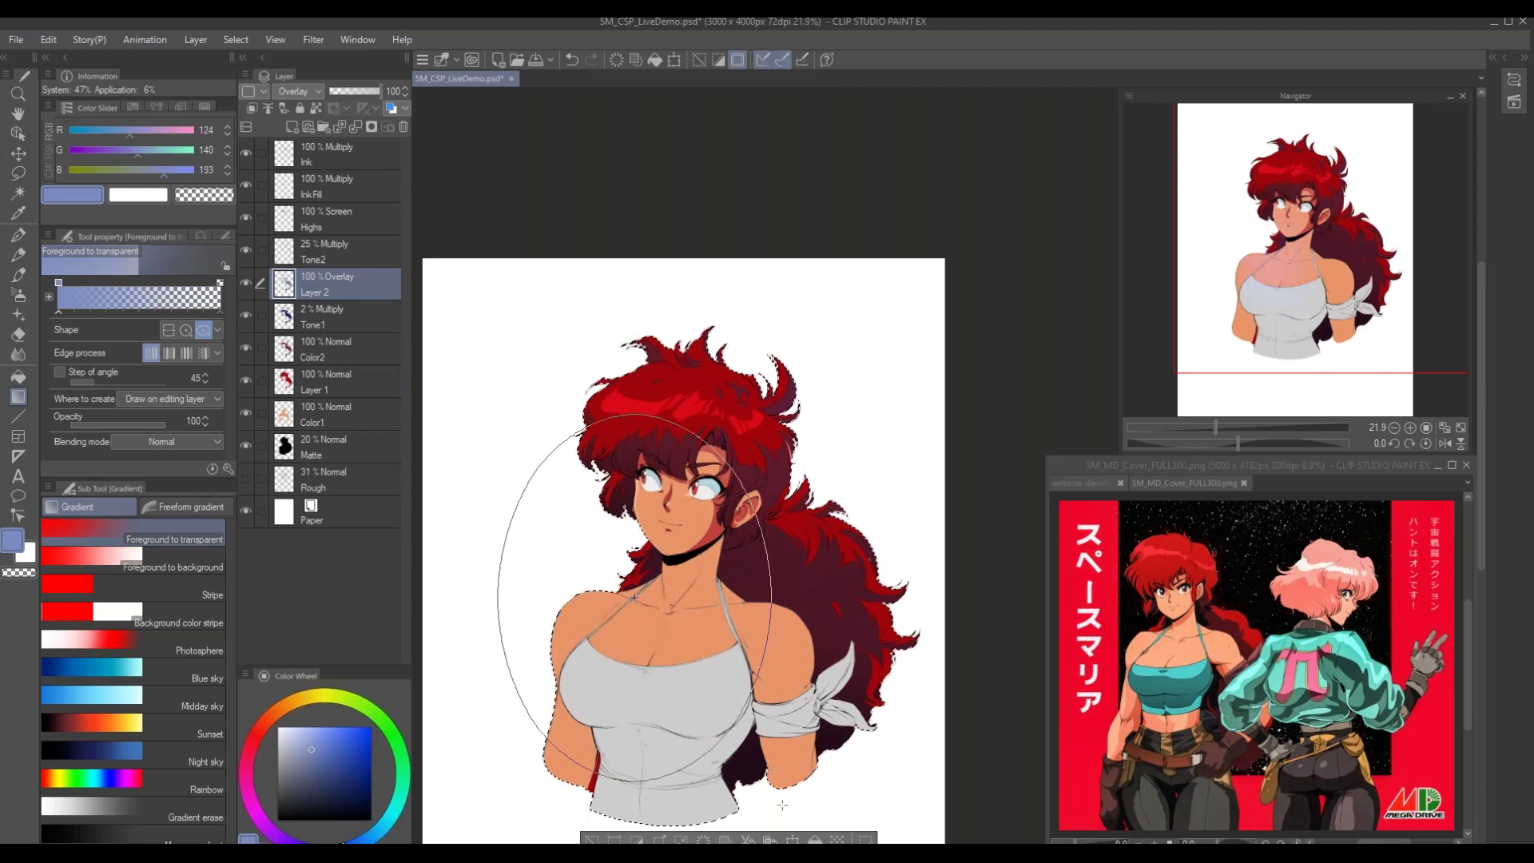
key(ctrl+z)
click(290, 751)
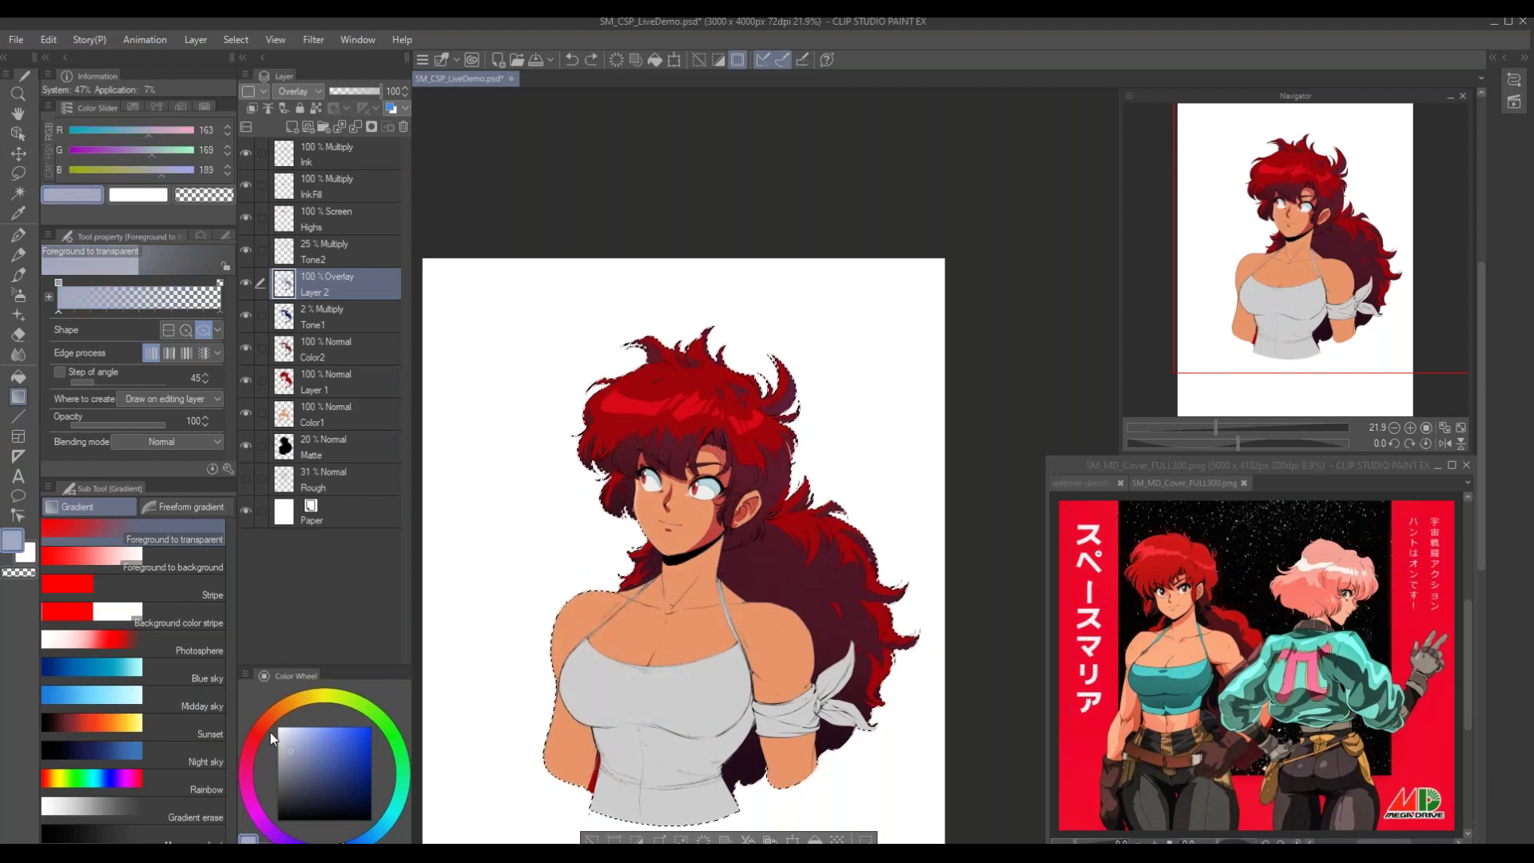
mouse_move(555, 549)
mouse_down()
mouse_move(727, 629)
mouse_move(560, 556)
mouse_up()
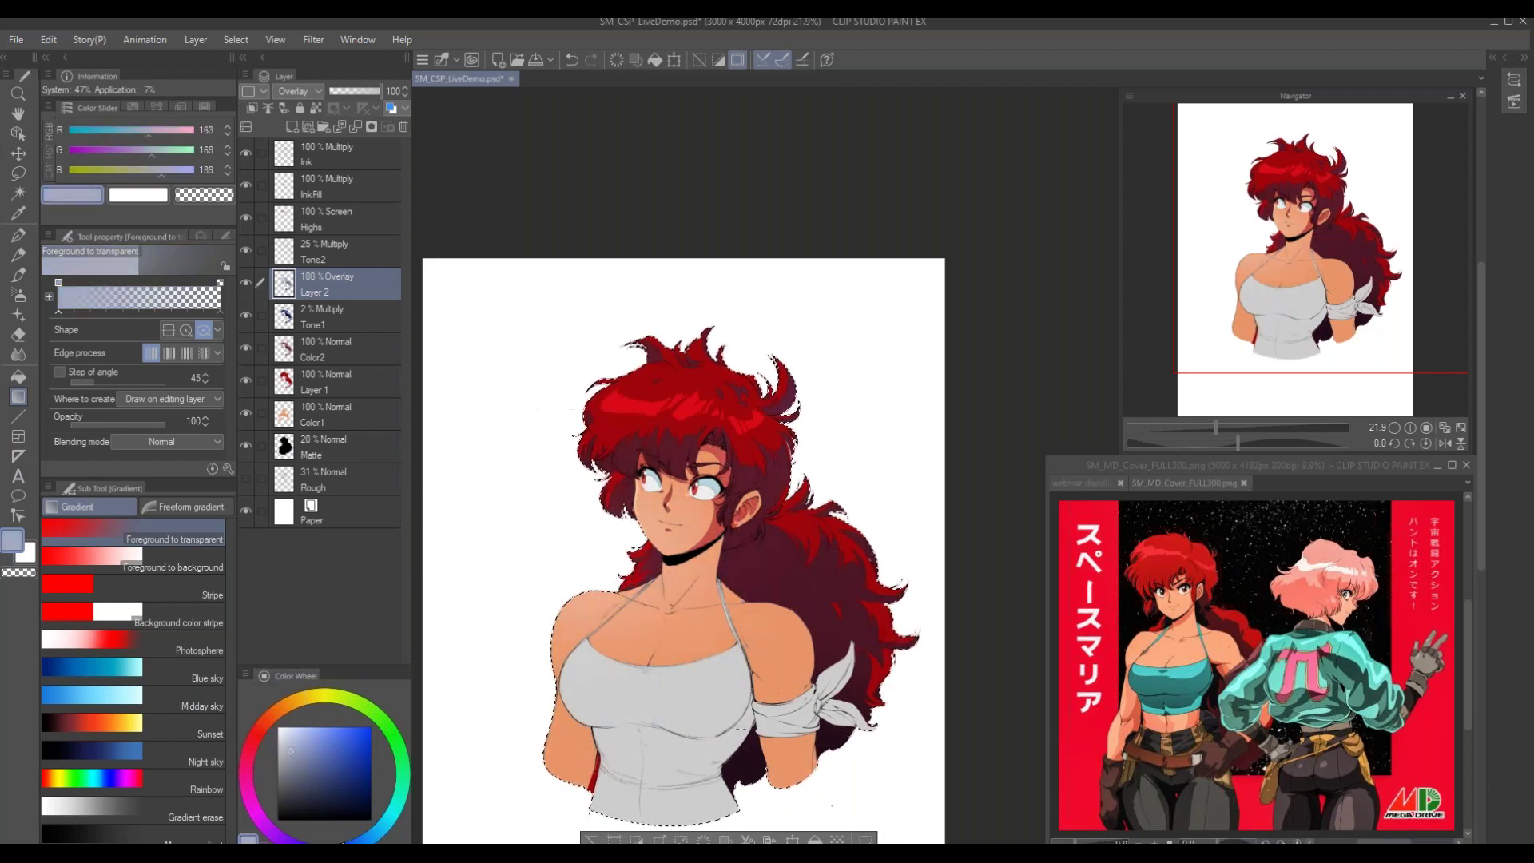
key(ctrl+z)
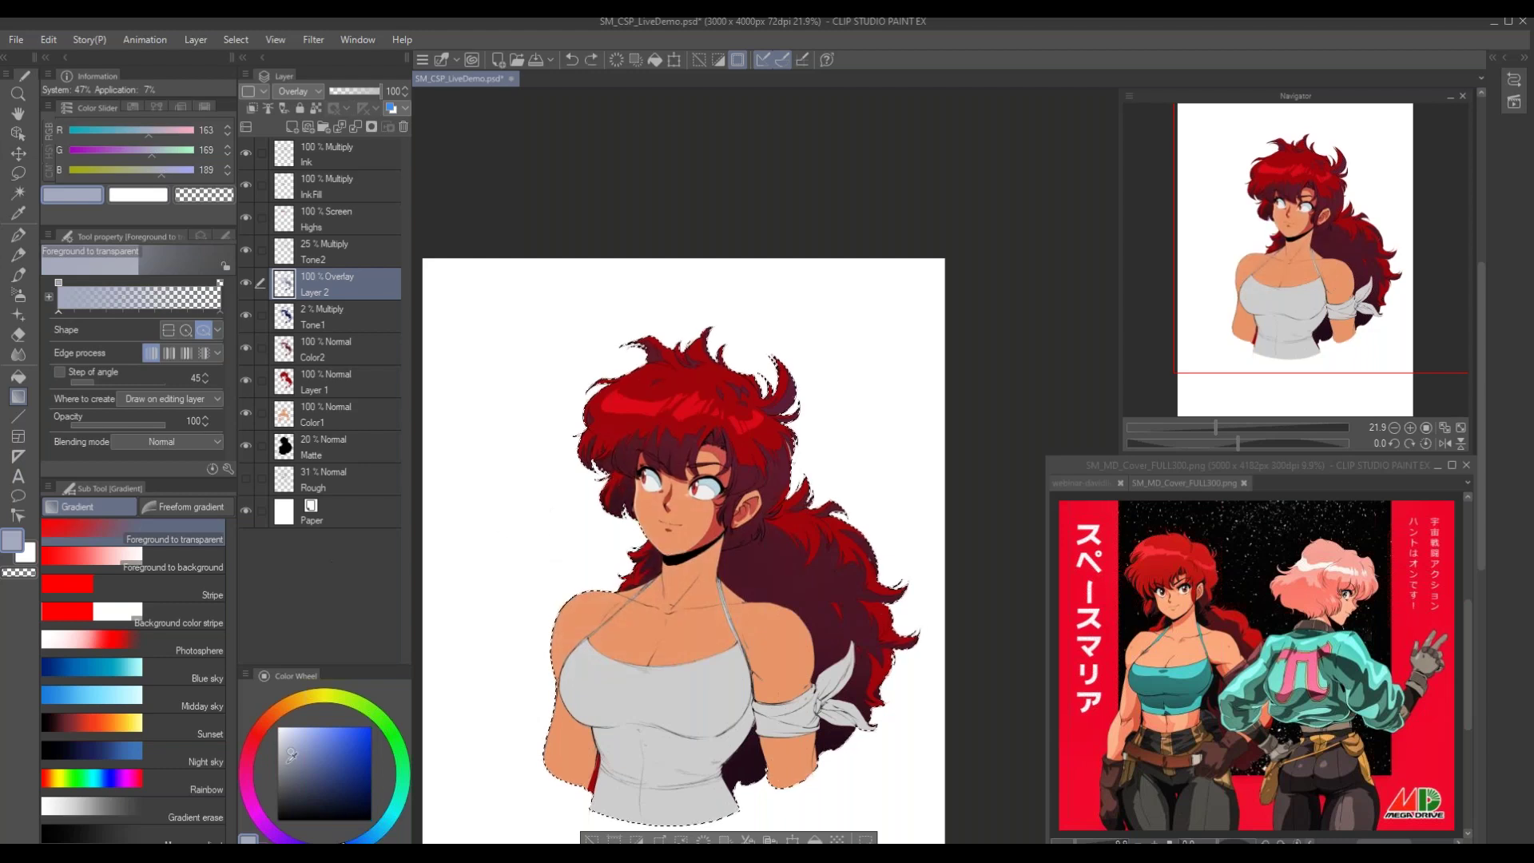
Apply a grey-blue (RGB 136, 140, 152) gradient across the selected silhouette on the Overlay layer and clear the selection
click(287, 765)
drag(547, 521, 806, 692)
drag(547, 514, 515, 505)
key(ctrl+d)
drag(518, 506, 600, 508)
drag(509, 552, 499, 549)
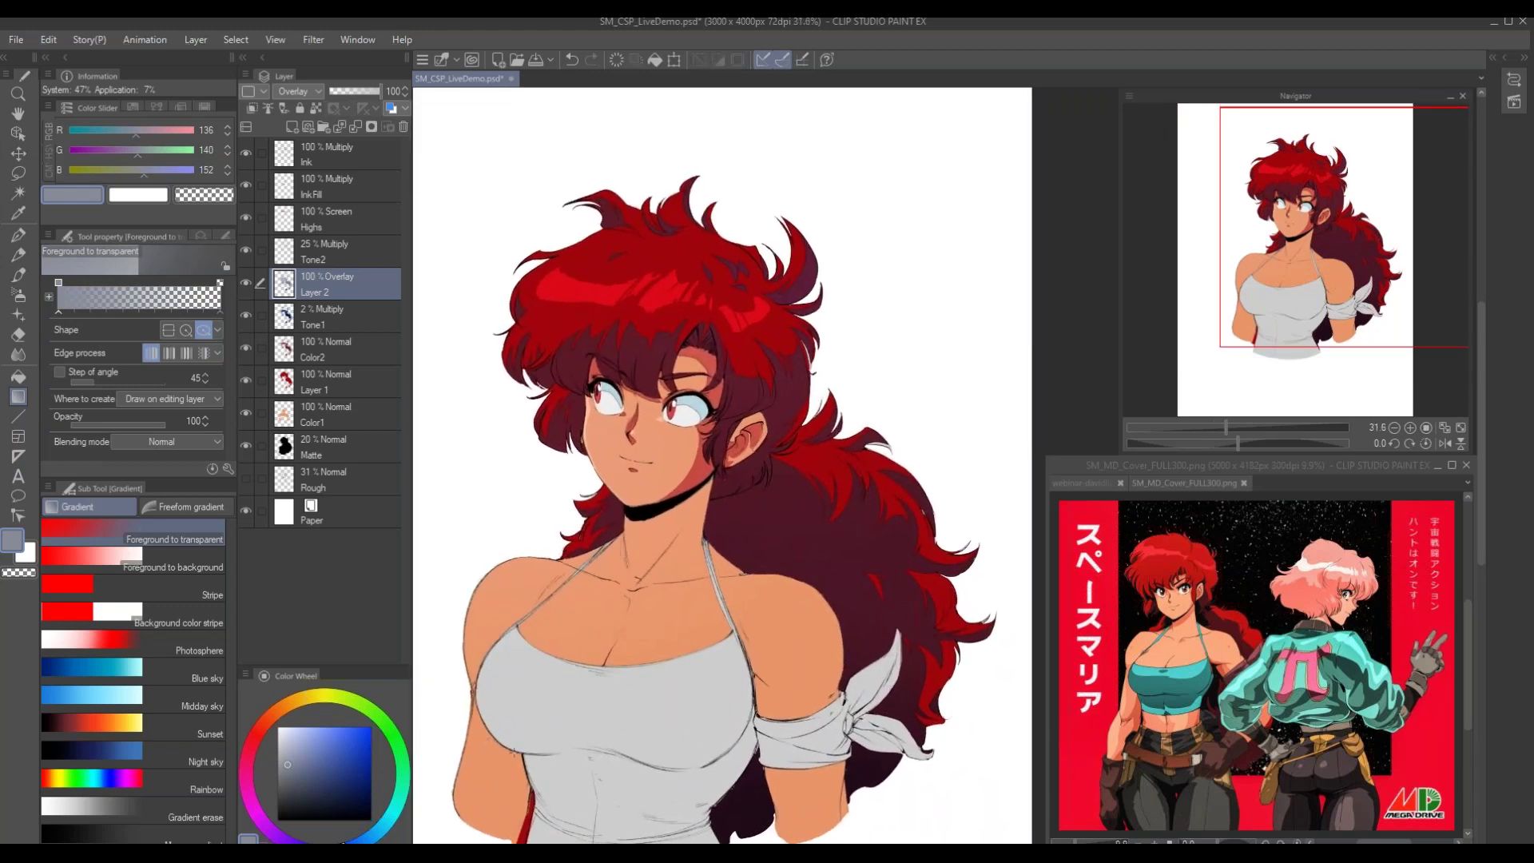
Compare the artwork with and without the Tone2 layer and change Tone2's blending mode to Overlay
click(246, 250)
click(247, 251)
click(320, 247)
click(296, 91)
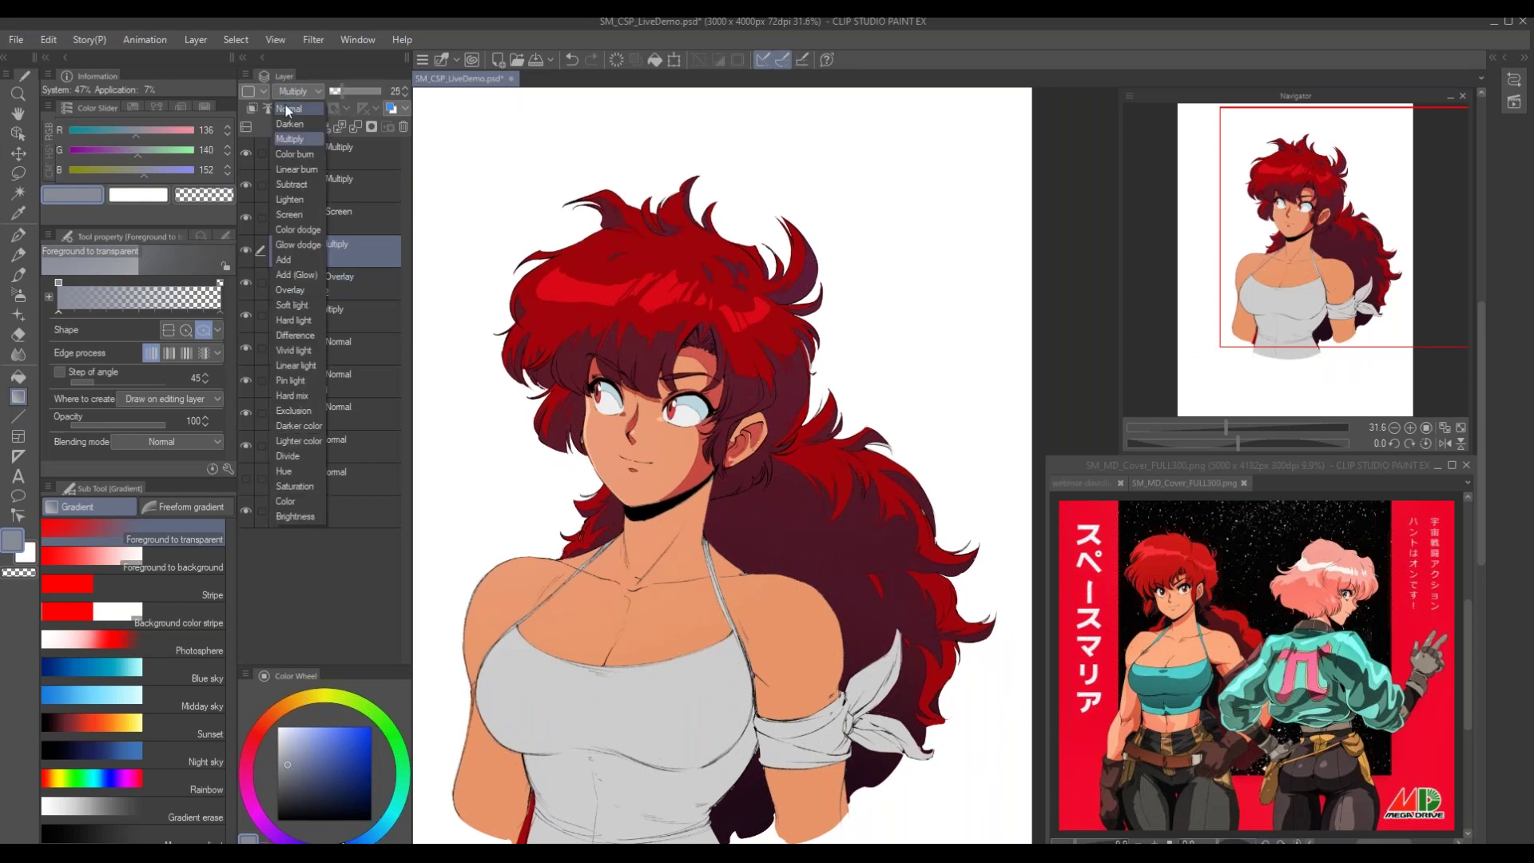
click(299, 290)
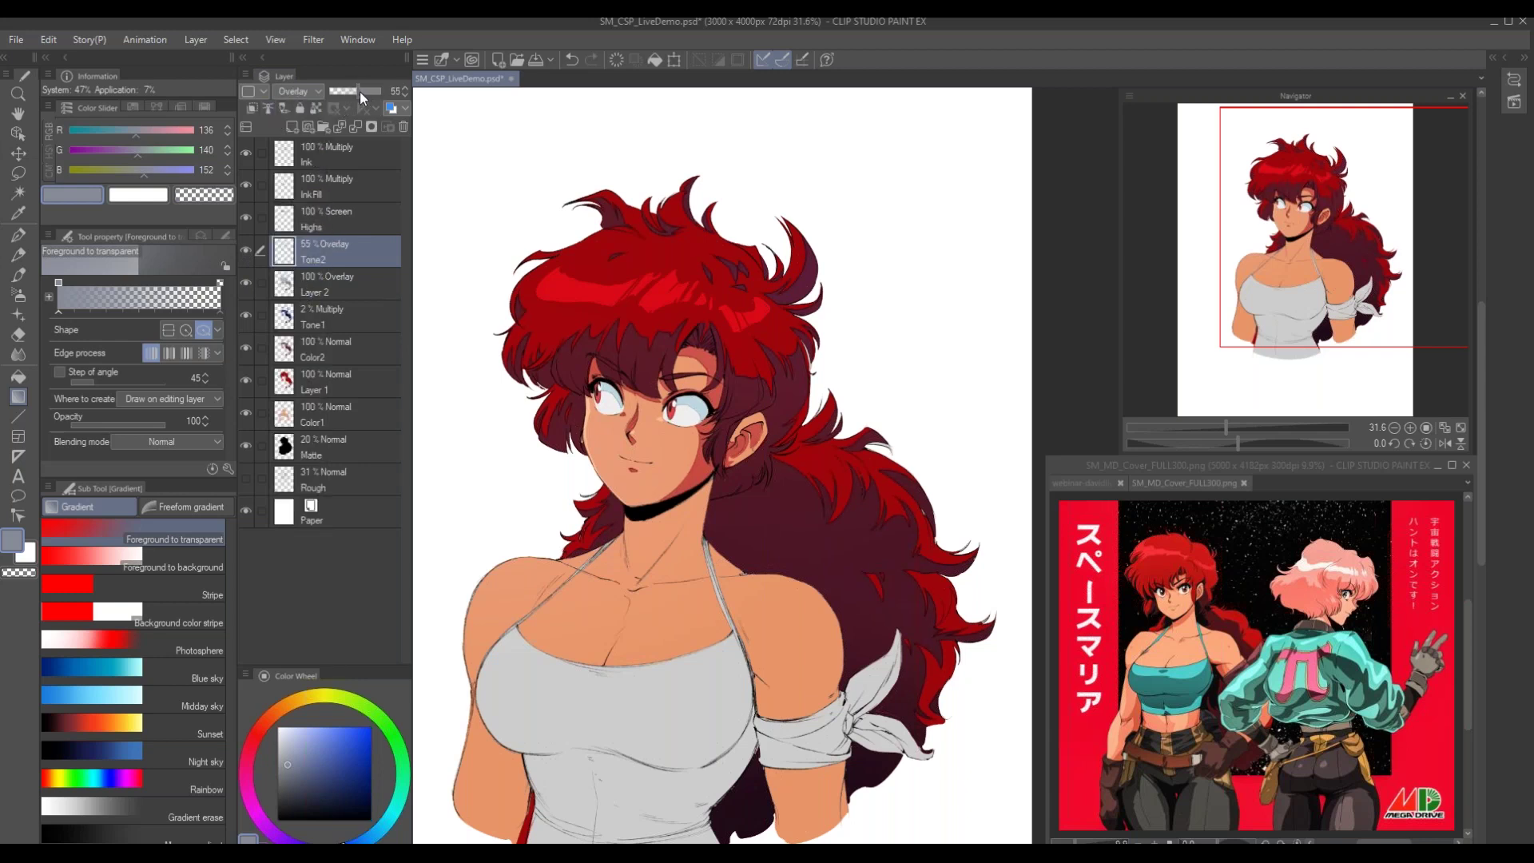
Set the Tone2 layer's opacity to 38%, judging the effect on the face and hair
scroll(557, 348, up, 4)
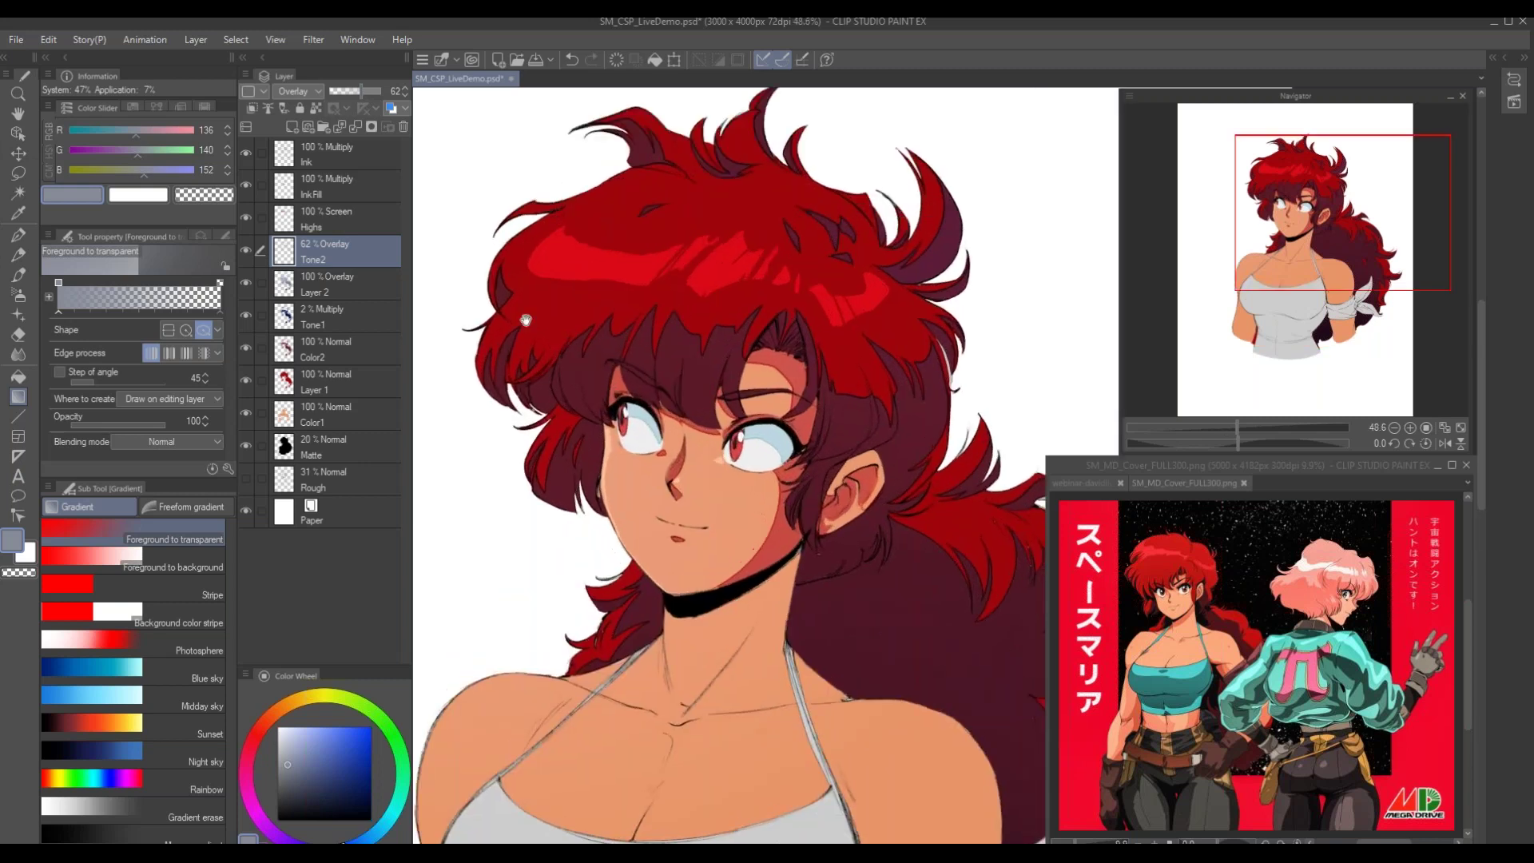
drag(524, 319, 570, 355)
drag(362, 91, 351, 92)
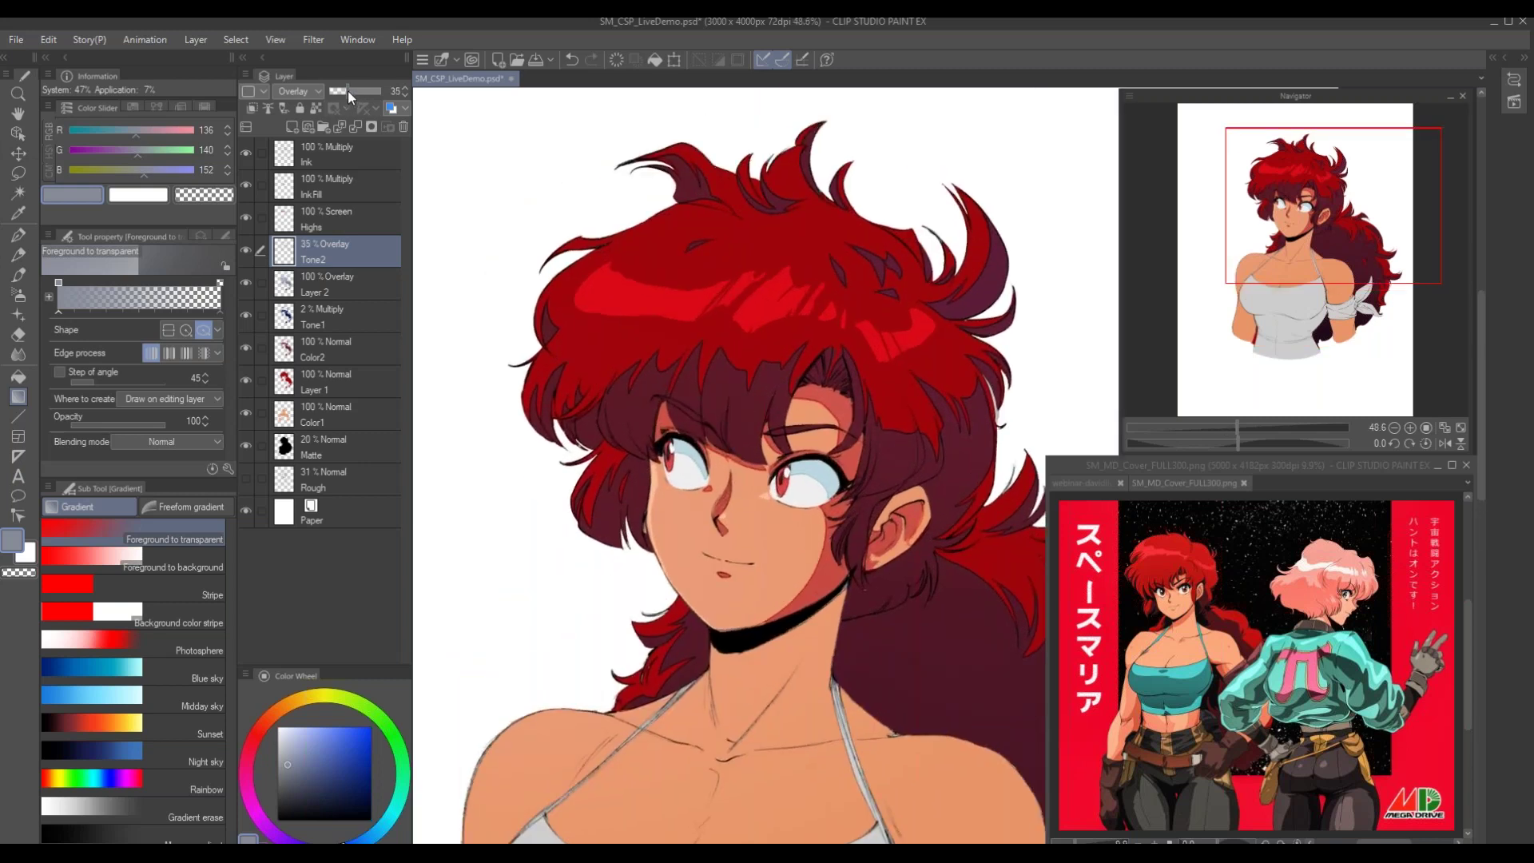
scroll(560, 598, down, 2)
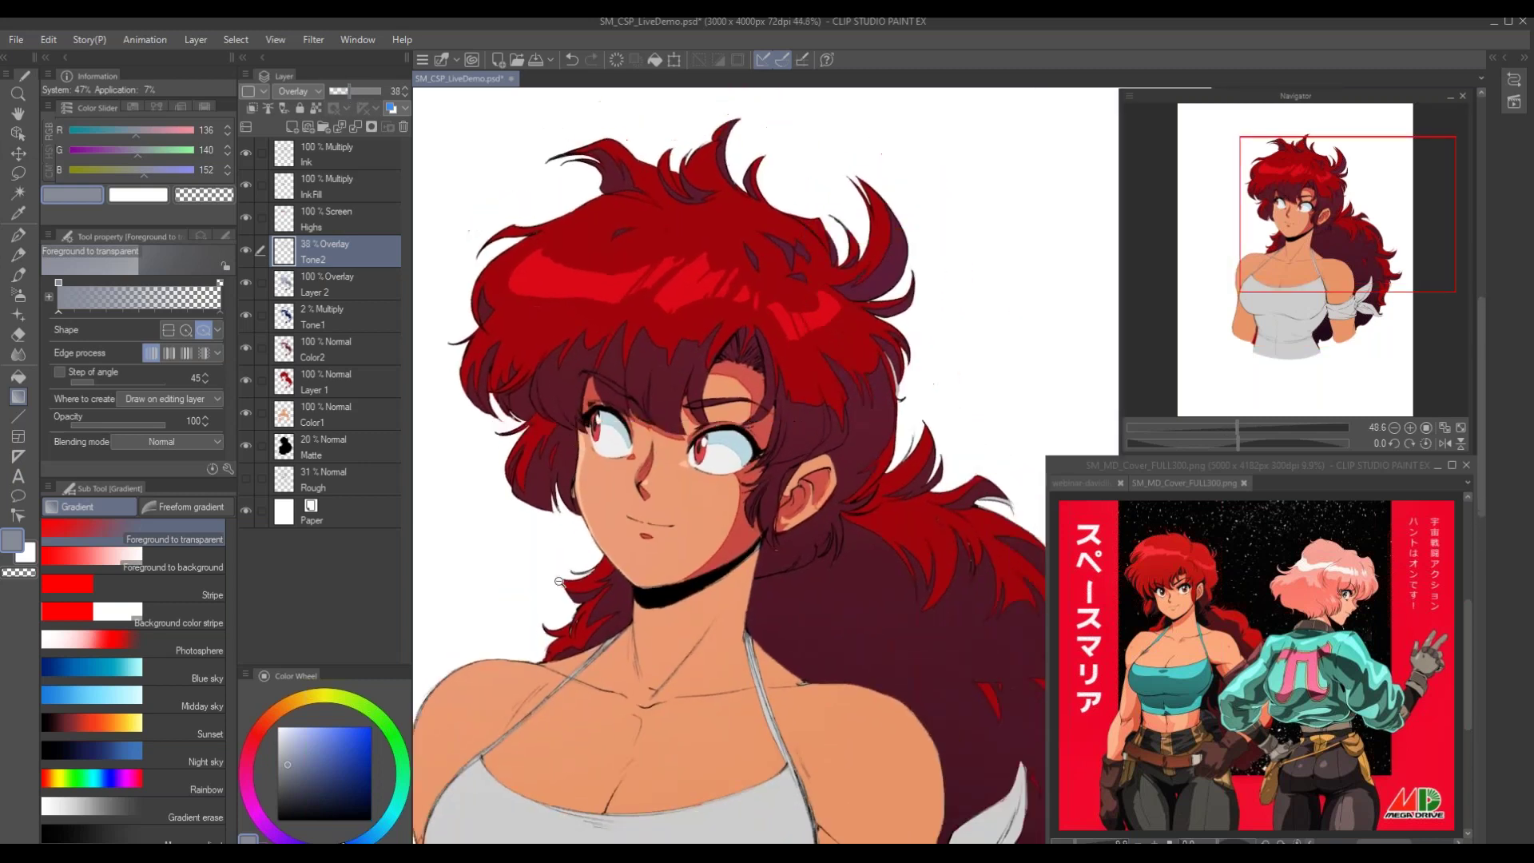
drag(560, 598, 559, 546)
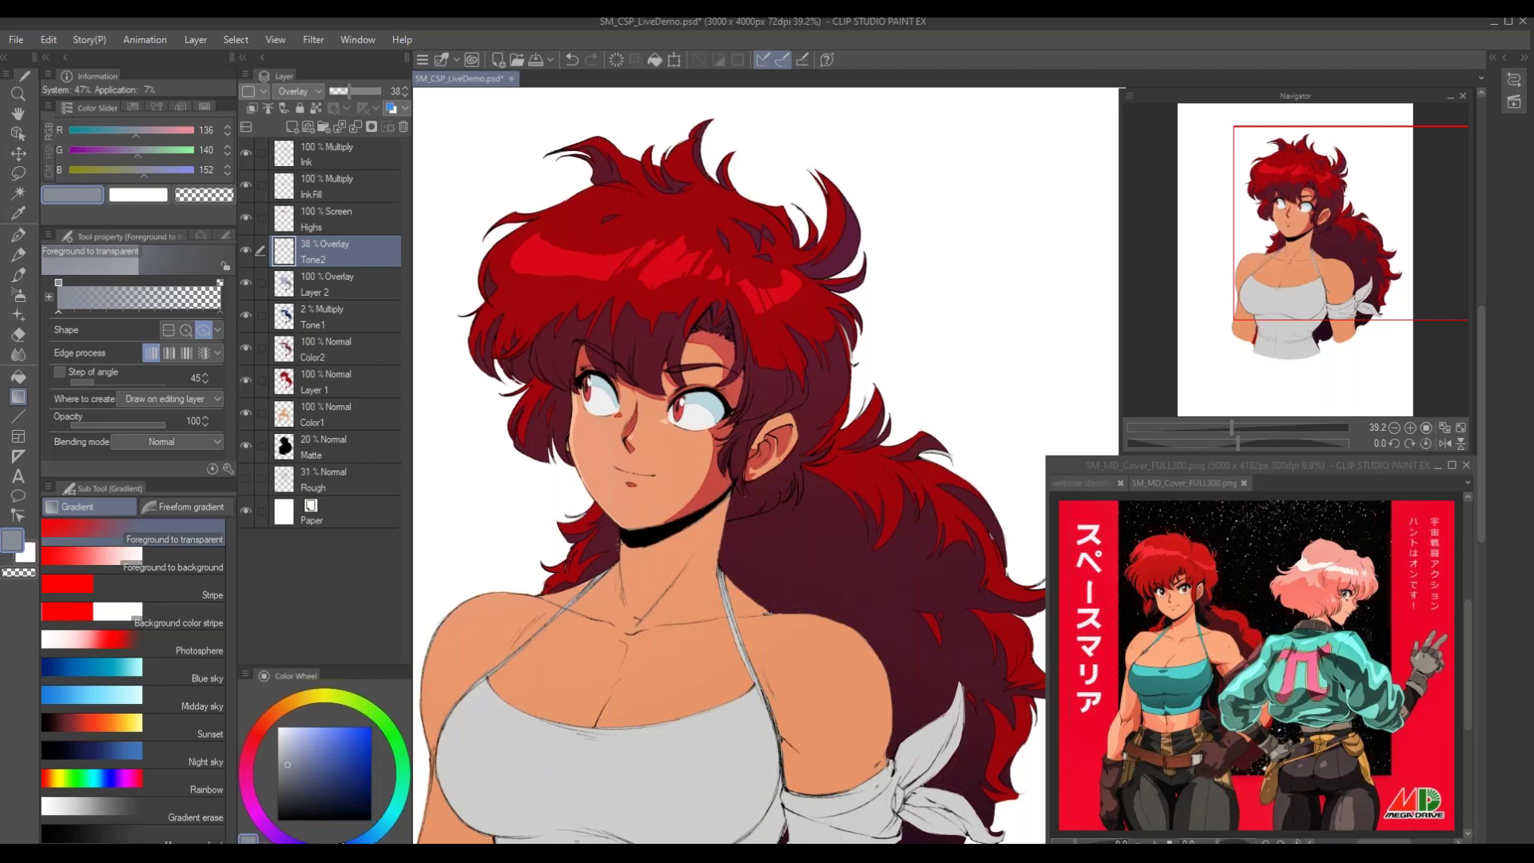
scroll(669, 597, down, 1)
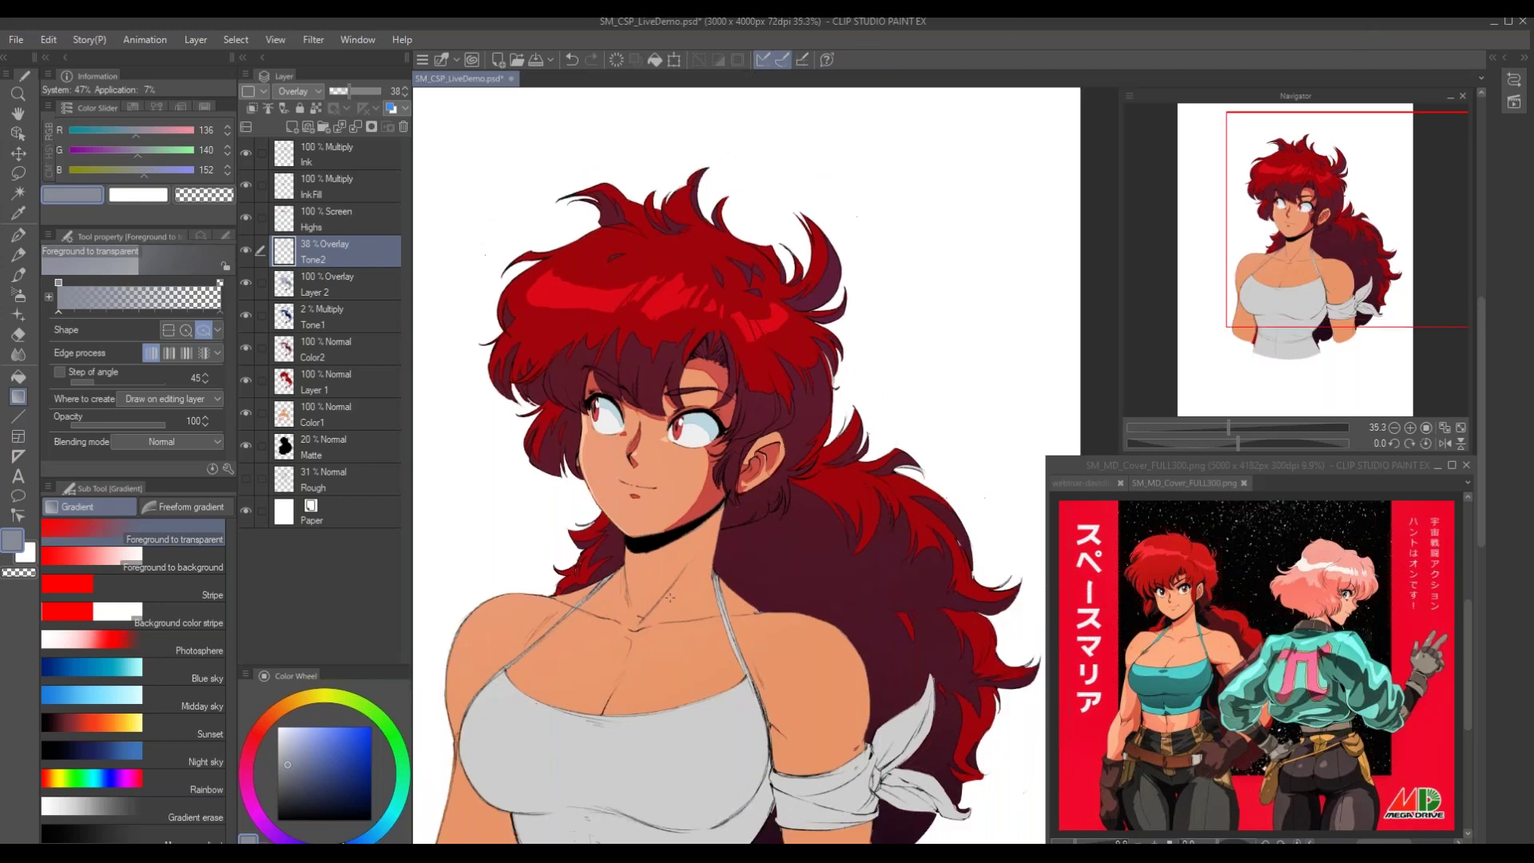
scroll(670, 597, down, 1)
drag(657, 609, 685, 509)
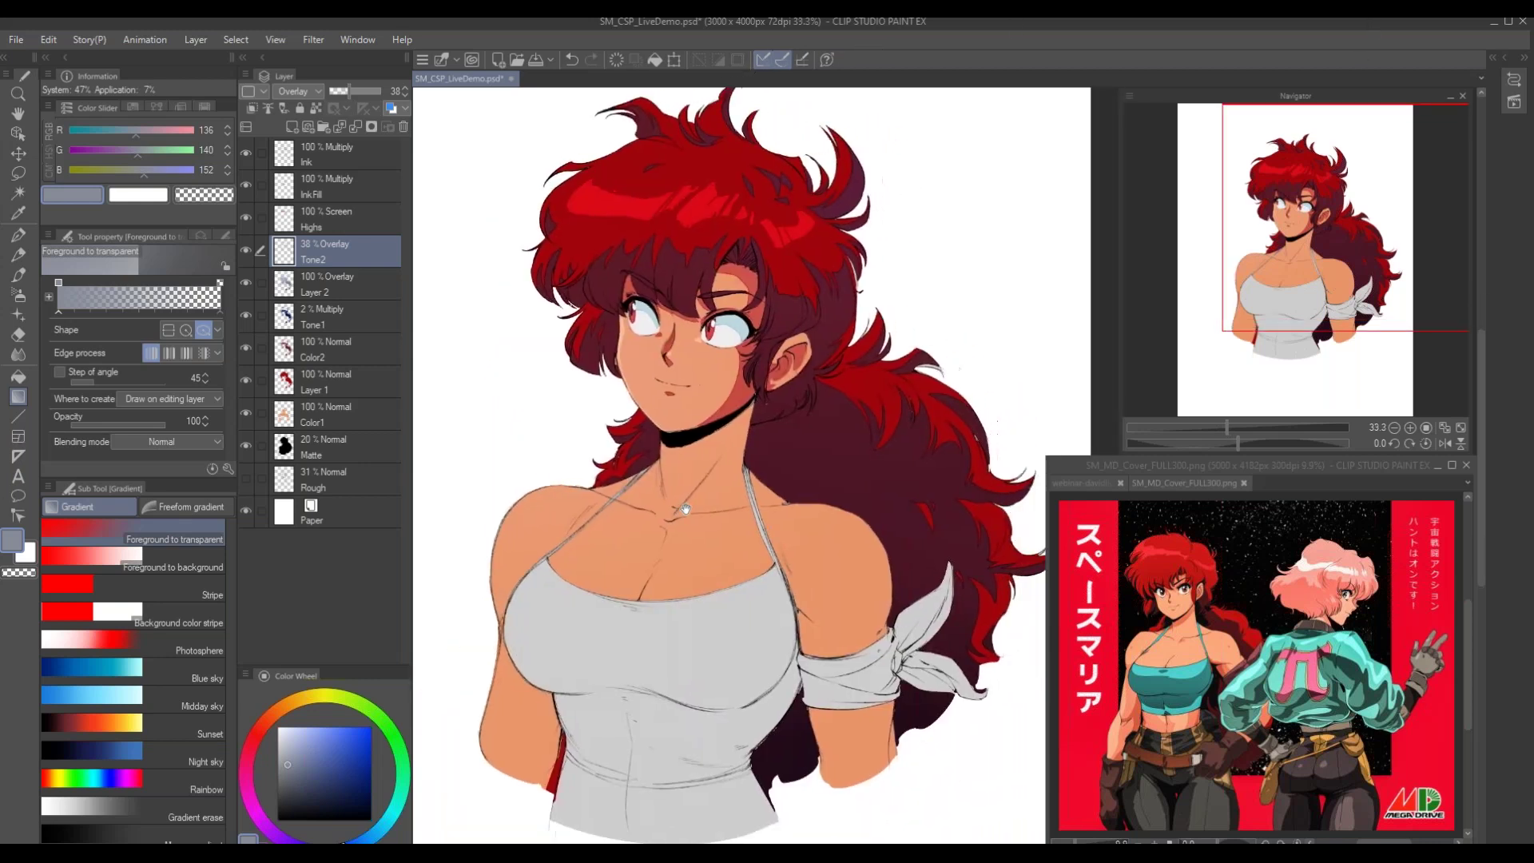